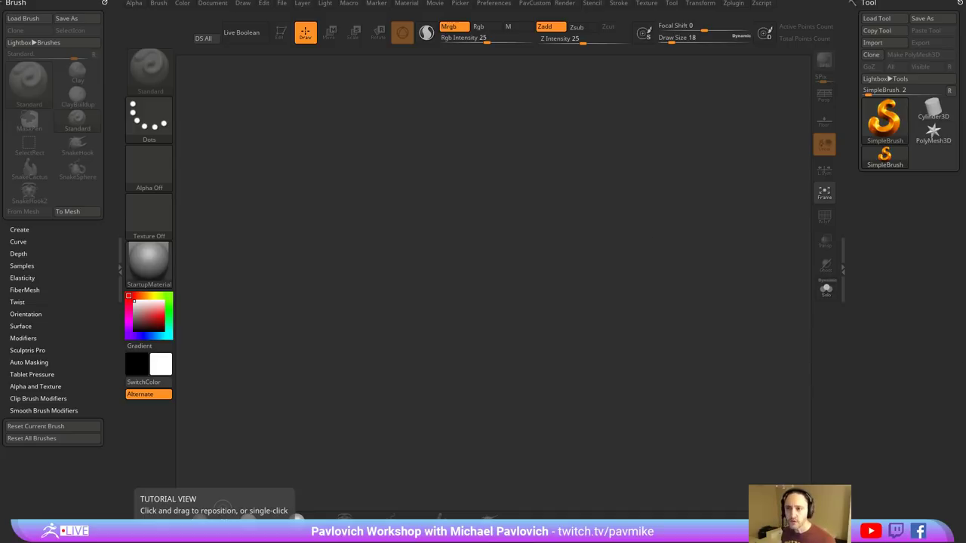
- Load the tool file Gun_Bake_ZB.ZTL from the Pistol folder
left_click_drag(965, 121, 663, 127)
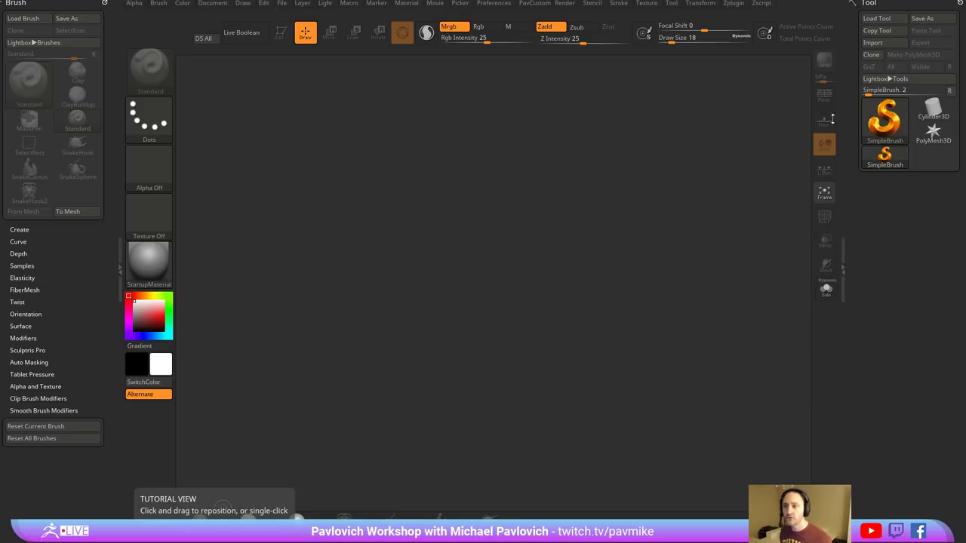
left_click(876, 15)
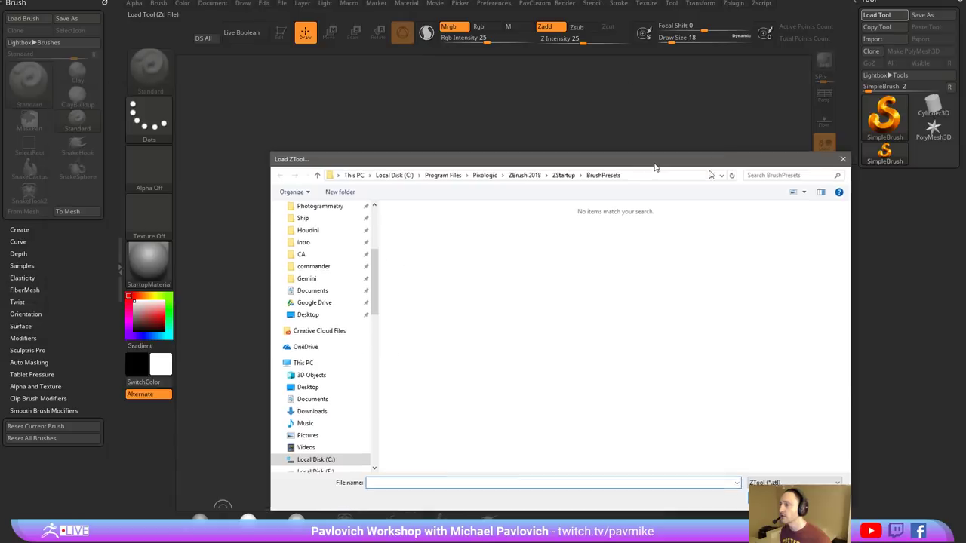
left_click_drag(648, 165, 734, 171)
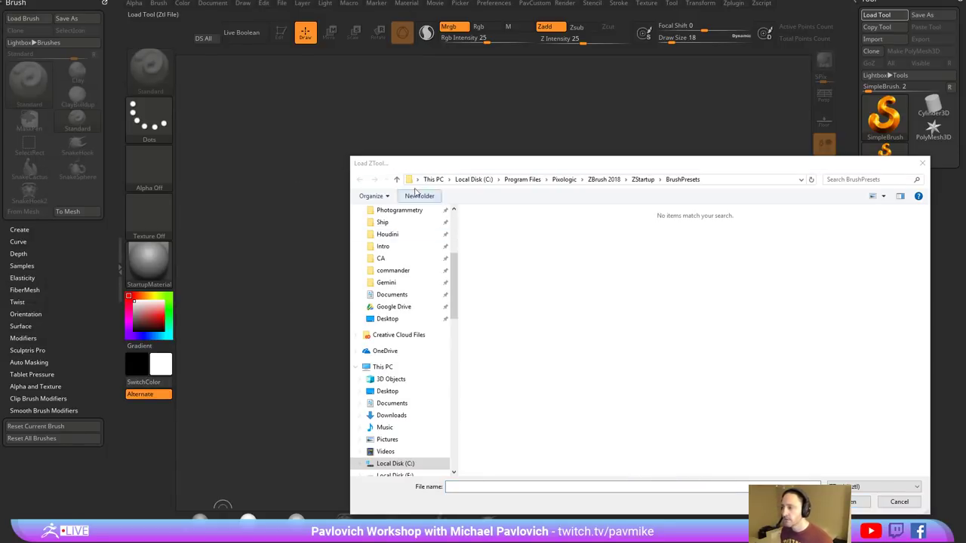
left_click_drag(455, 281, 453, 235)
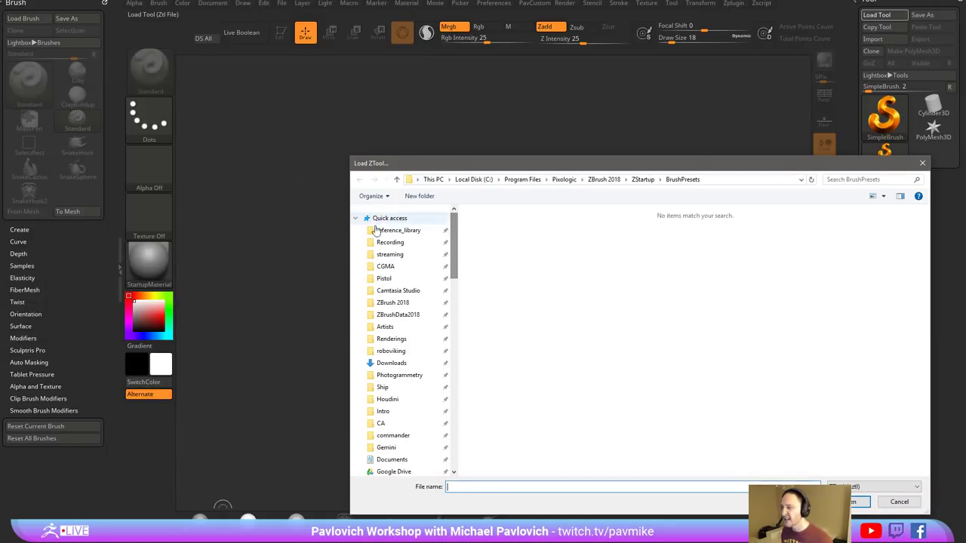
left_click(391, 279)
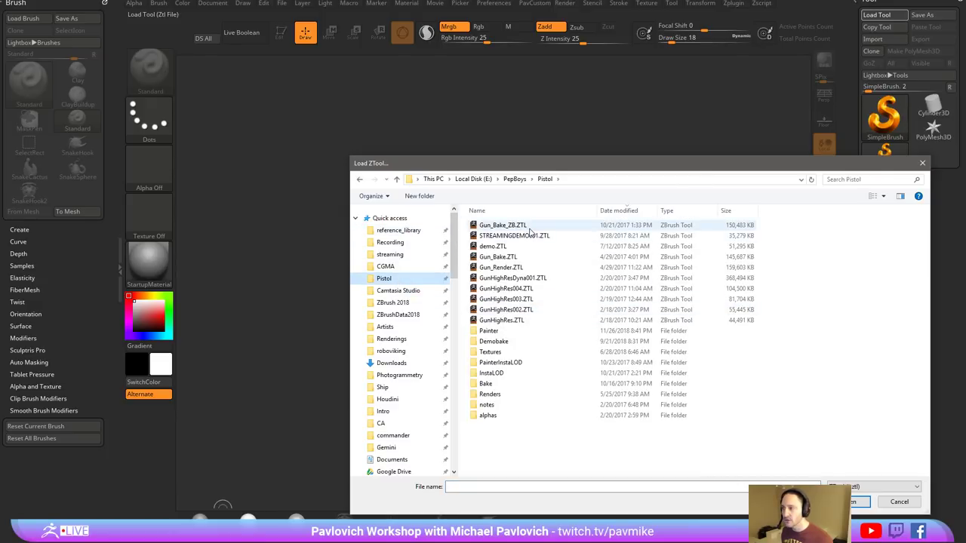
double_click(524, 227)
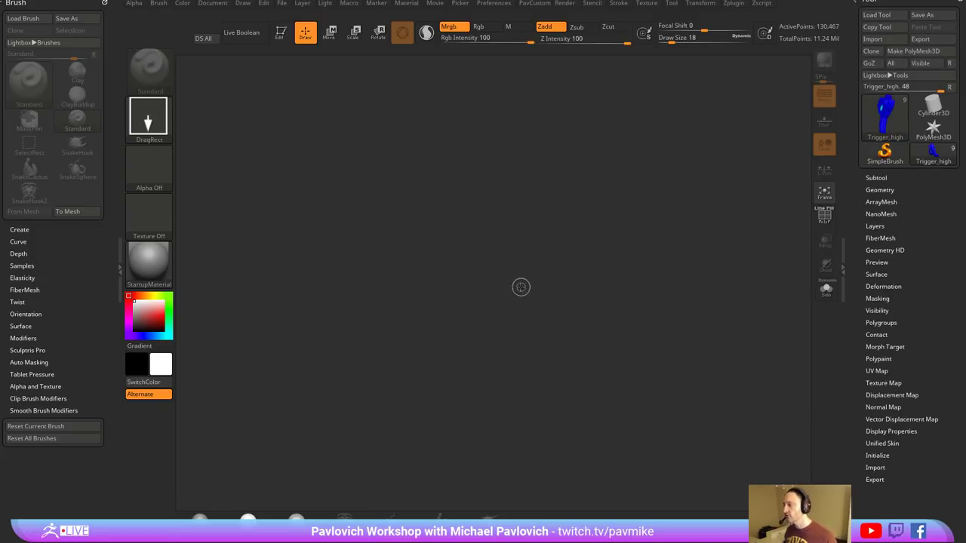
- Draw the loaded pistol on the canvas in Edit mode and frame it in the view
left_click_drag(477, 368, 462, 302)
key("t")
key("f")
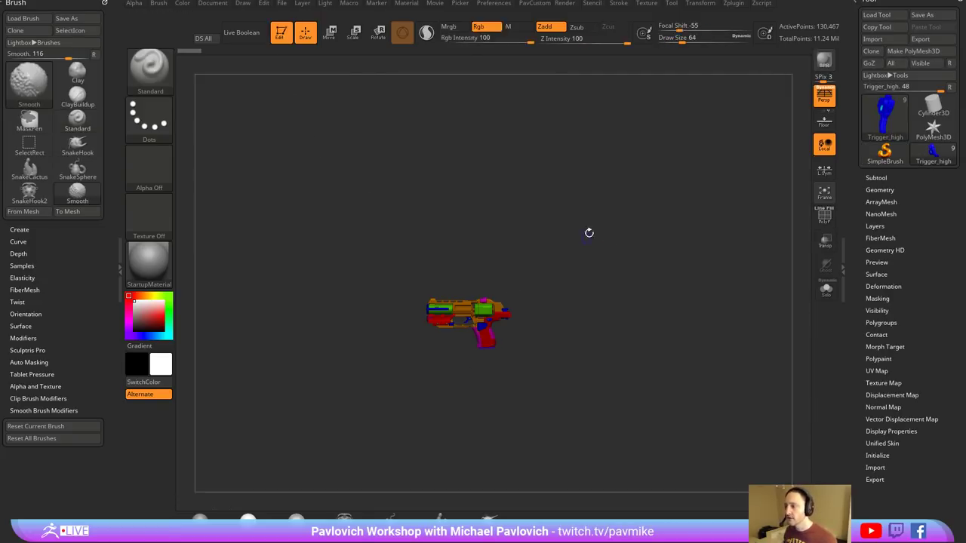
- Turn off polypaint display on all of the pistol's subtools and apply the SkinShade4 material
left_click(876, 177)
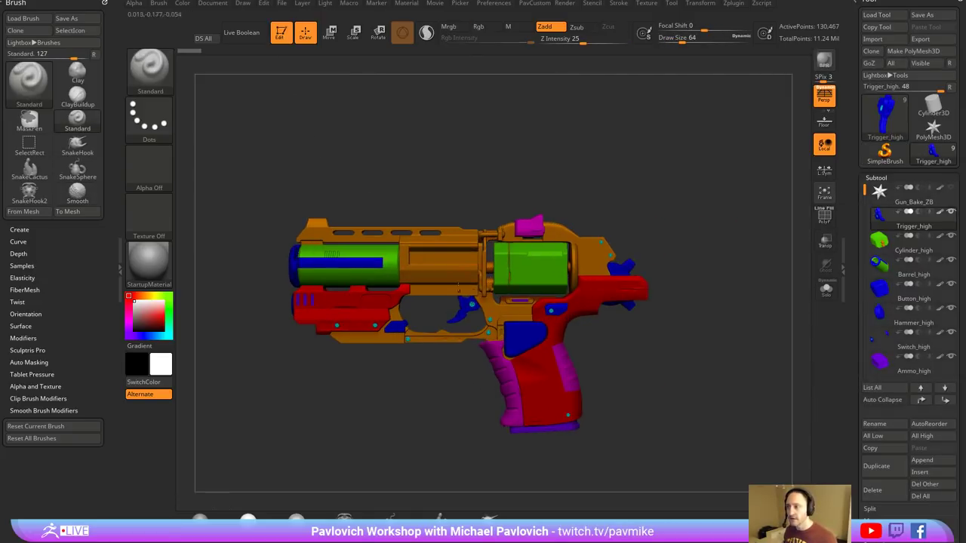
left_click(919, 212)
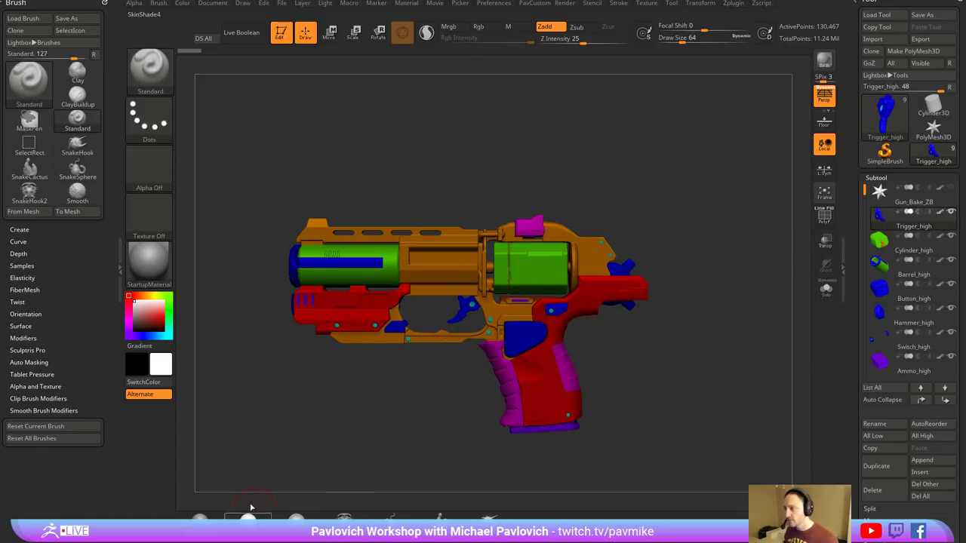
left_click(940, 213, "shift")
mouse_move(797, 209)
left_mouse_down()
mouse_move(695, 204)
mouse_move(528, 268)
left_mouse_up()
- Switch the active subtool between the cylinder, barrel and button parts of the pistol, ending on Barrel_high
left_click(504, 266, "alt")
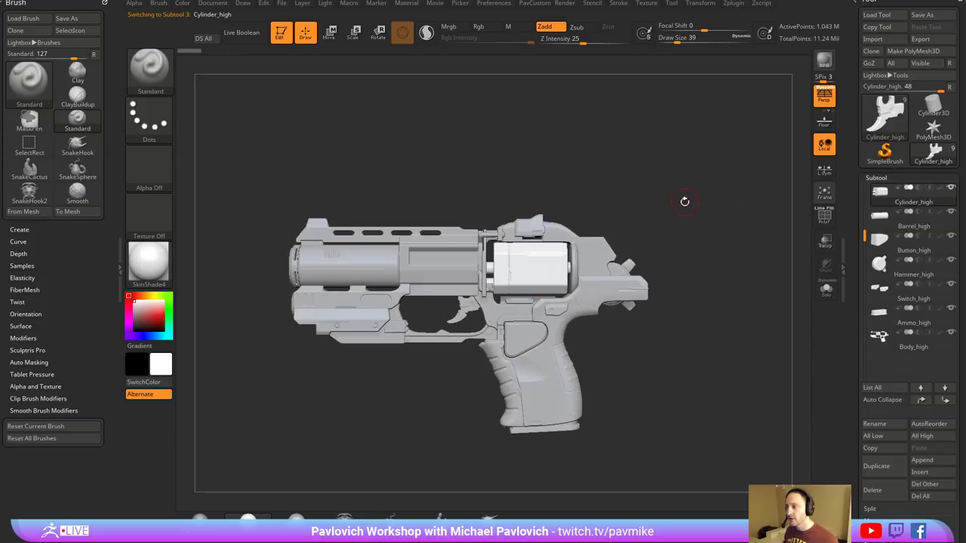
left_click(441, 276, "alt")
left_click(381, 269, "alt")
left_click(532, 336, "alt")
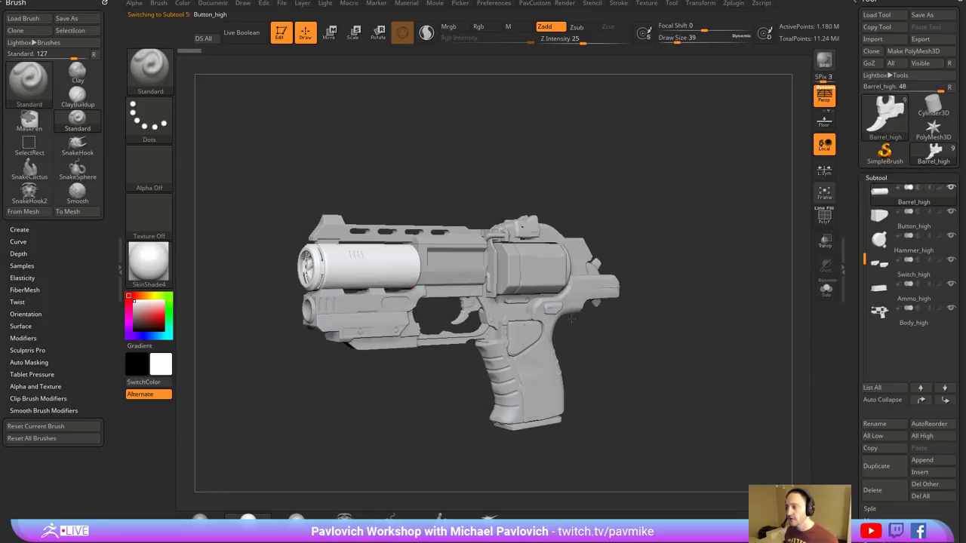
left_click_drag(611, 320, 601, 334, "alt")
left_click(368, 268, "alt")
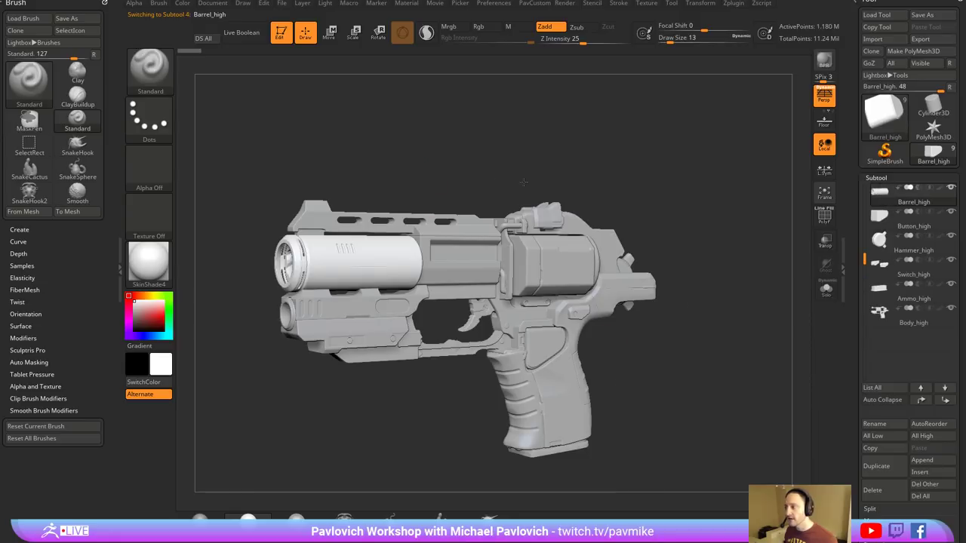
- Display the polyframe on the barrel and isolate its main teal polygroup
left_click_drag(416, 142, 529, 171, "alt")
left_click_drag(530, 171, 724, 197, "shift")
left_click(823, 217)
left_click_drag(738, 234, 641, 265, "alt")
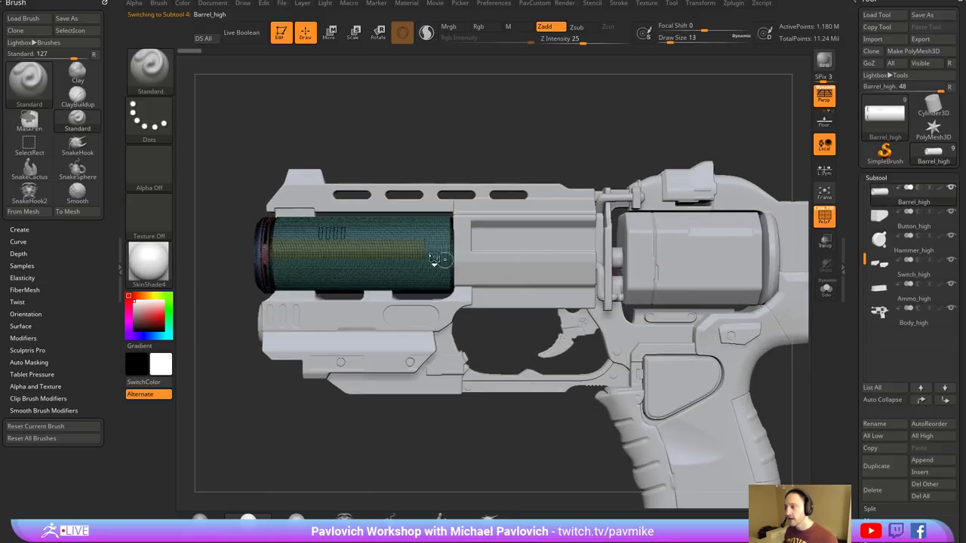
left_click(438, 243, "ctrl+shift")
left_click_drag(565, 154, 413, 266)
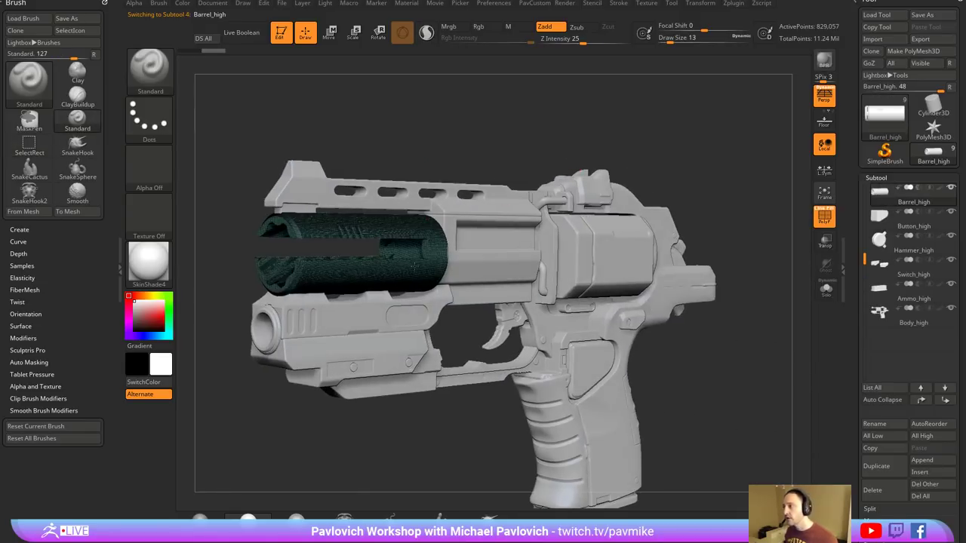
- Unhide the whole barrel, then isolate its teal polygroup again with the polyframe turned off
left_click_drag(455, 137, 470, 128)
left_click(470, 128, "ctrl+shift")
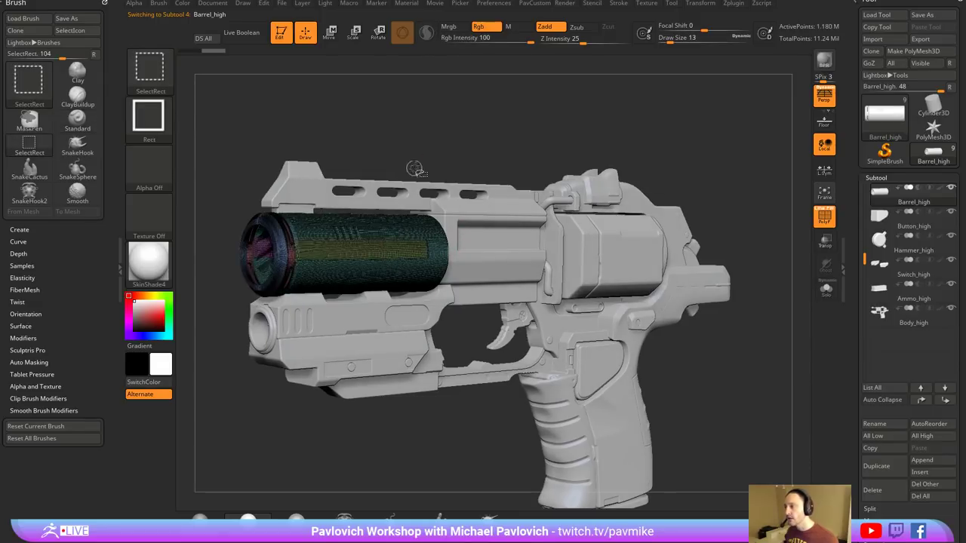
left_click_drag(413, 167, 381, 219, "ctrl+shift")
key("ctrl+shift+a")
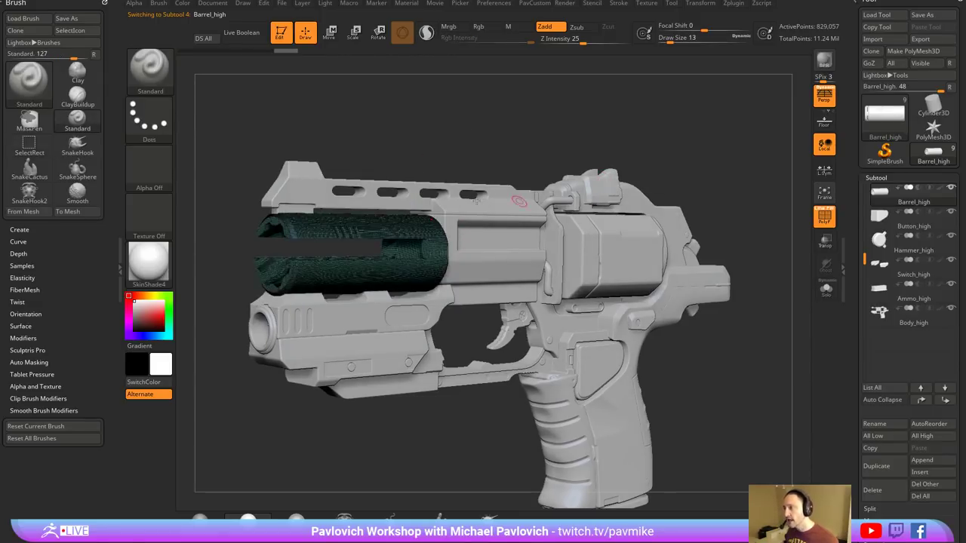
left_click(824, 217)
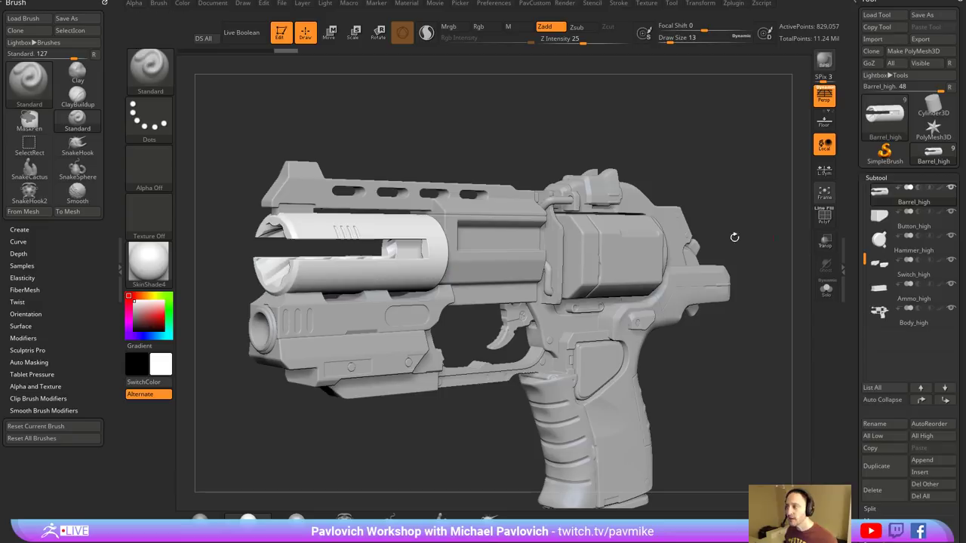
- Change the active color to green and then to blue, and unhide the hidden parts of the barrel
left_click(185, 5)
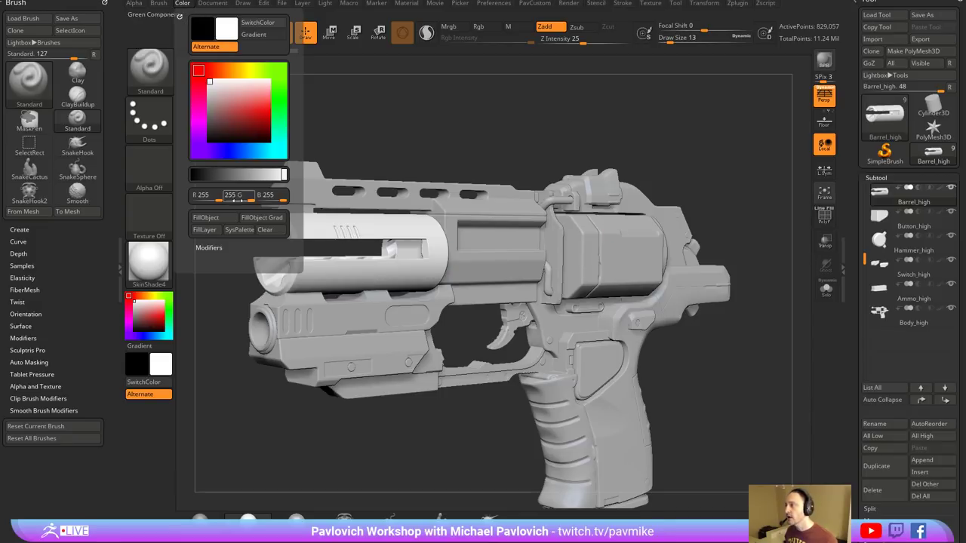
left_click(267, 113)
left_click(284, 106)
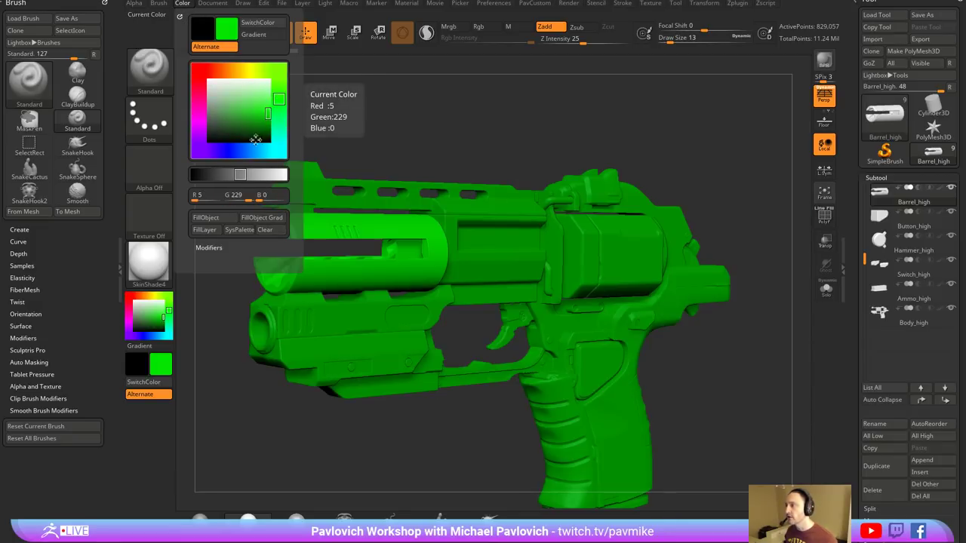
left_click(241, 149)
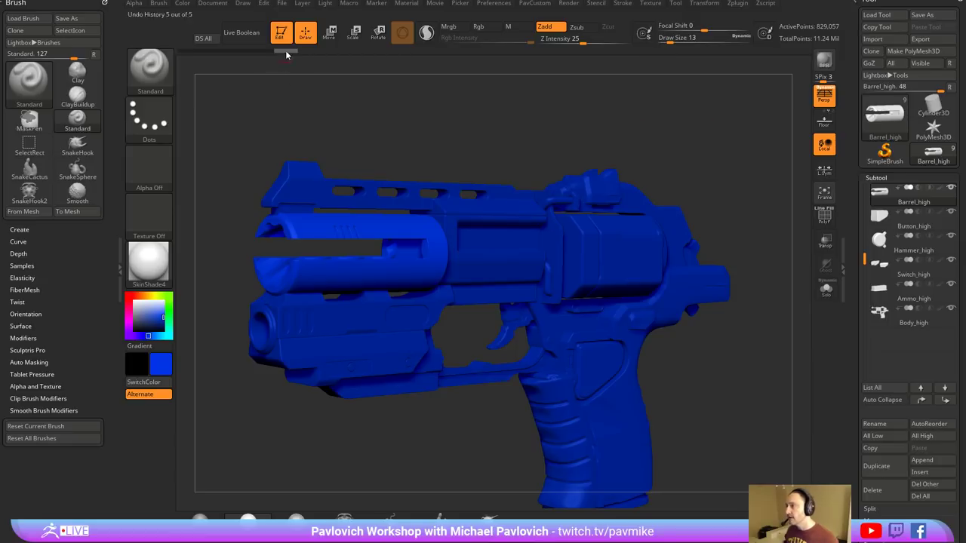
left_click(322, 68, "ctrl+shift")
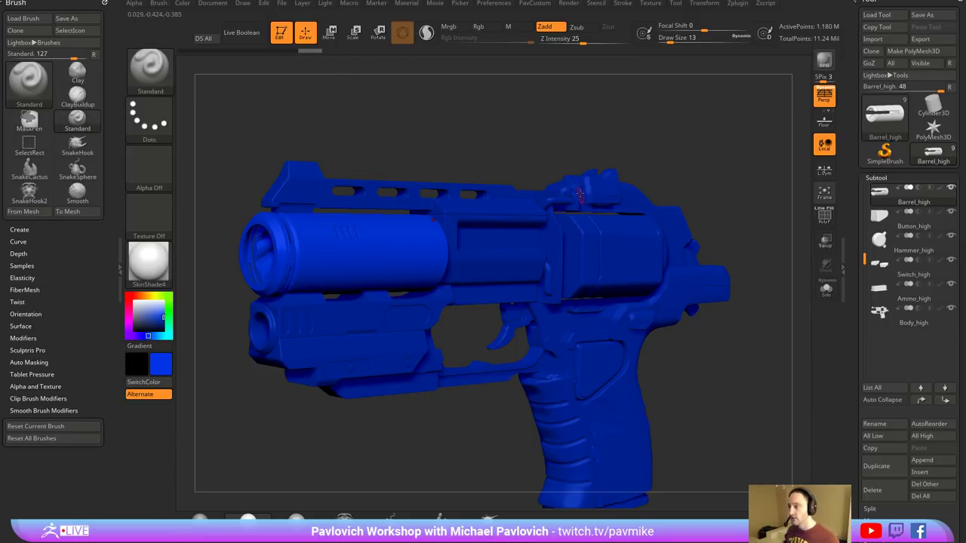
- Leave Edit mode, clear the canvas and load the tool SimpleColorSwatches.ZTL from LightBox
key("t")
key("ctrl+n")
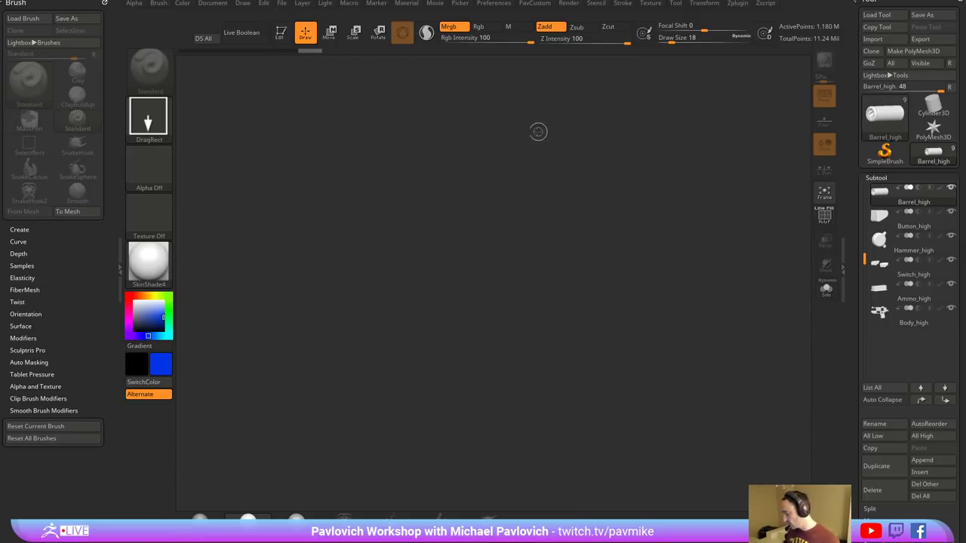
key("comma")
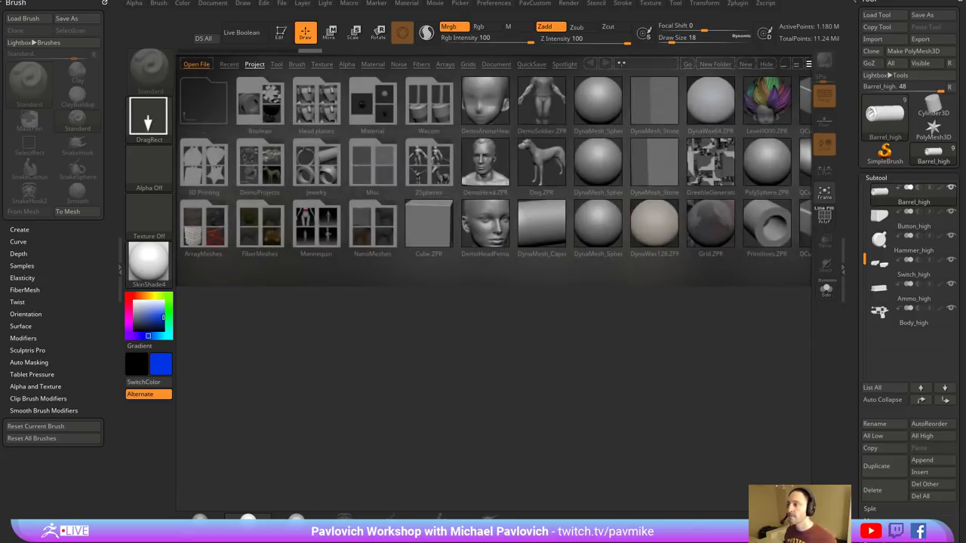
left_click(278, 64)
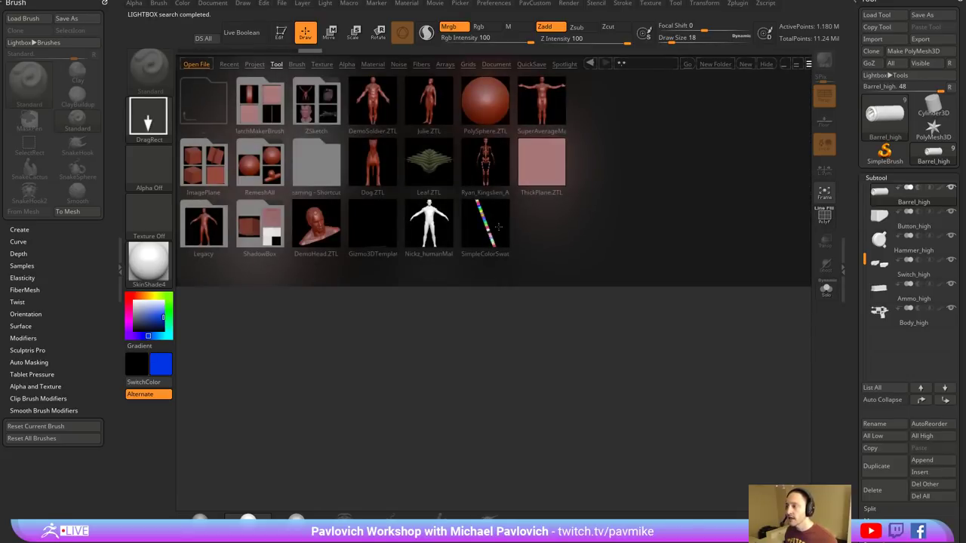
double_click(487, 225)
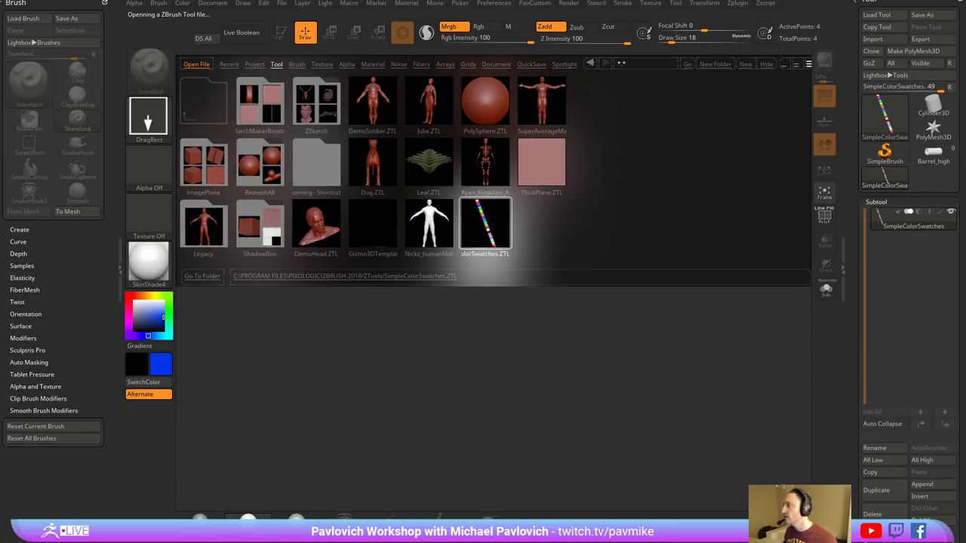
- Switch to File Explorer and view the ZTools folder inside the ZBrush 2018 program folder, then close the window
key("super+e")
left_click_drag(29, 15, 344, 106)
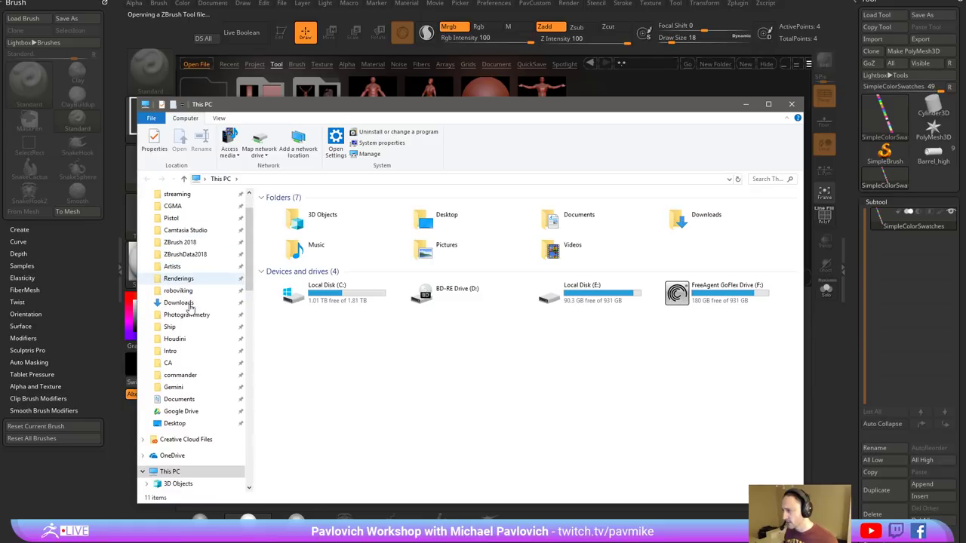
scroll(200, 294, "up", 2)
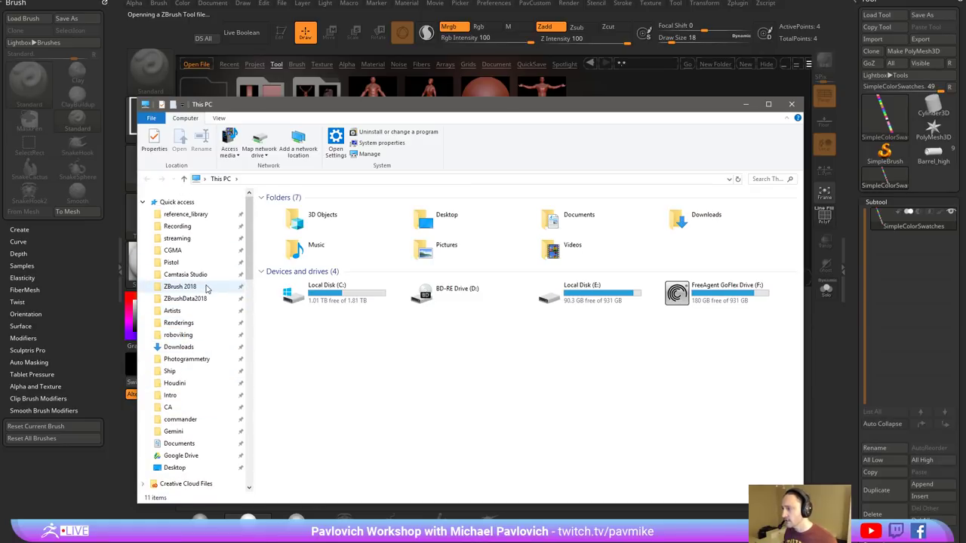
left_click(204, 287)
scroll(307, 386, "down", 5)
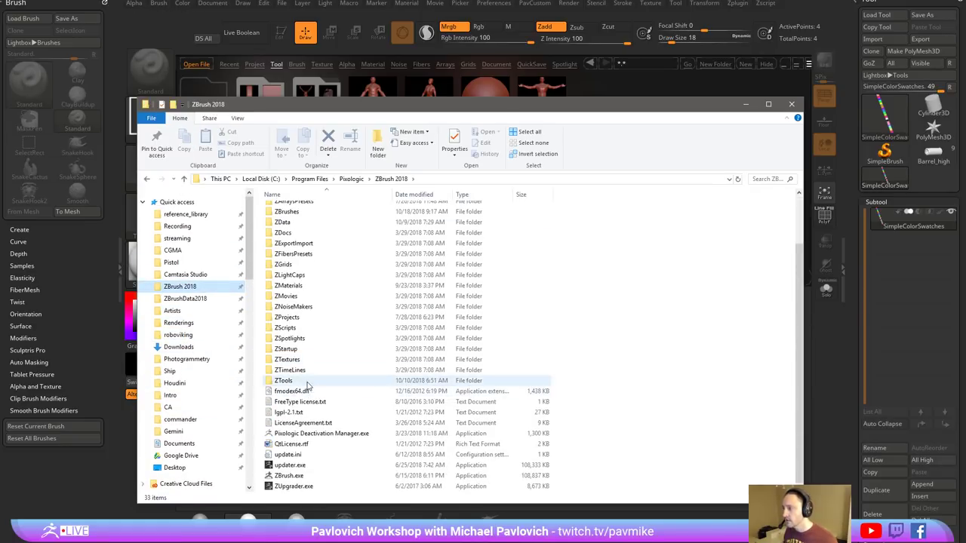
double_click(307, 381)
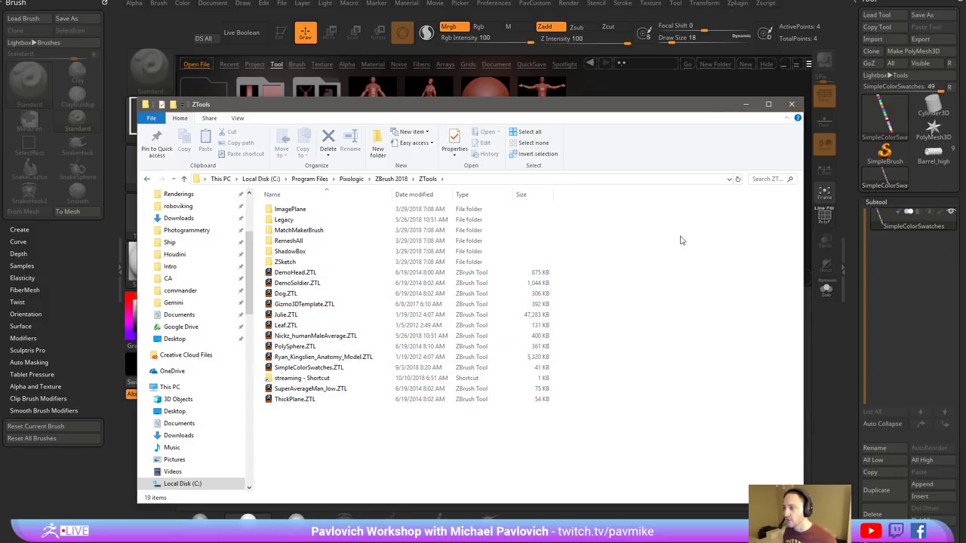
left_click(790, 104)
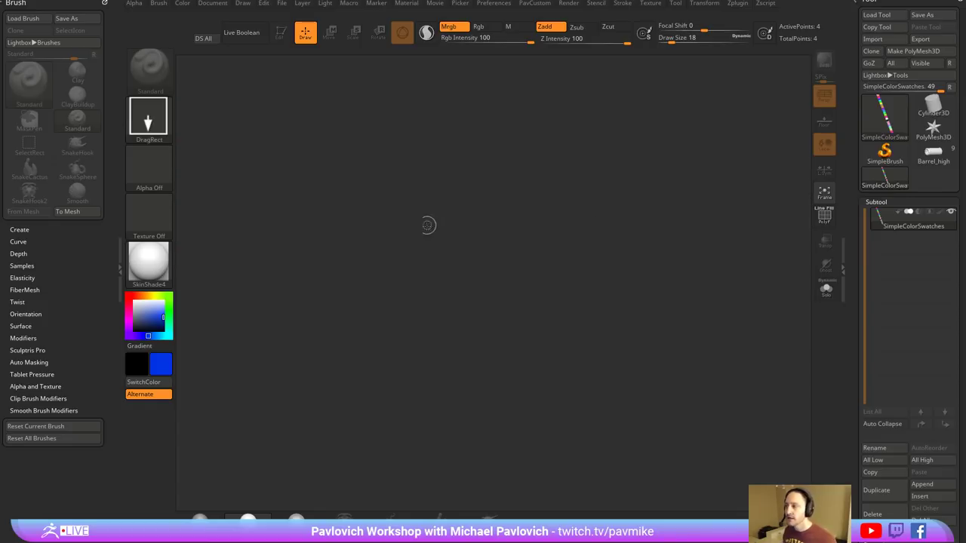
- Draw the color swatch strip in Edit mode and align it vertically along the canvas's left edge
left_click_drag(333, 240, 347, 442)
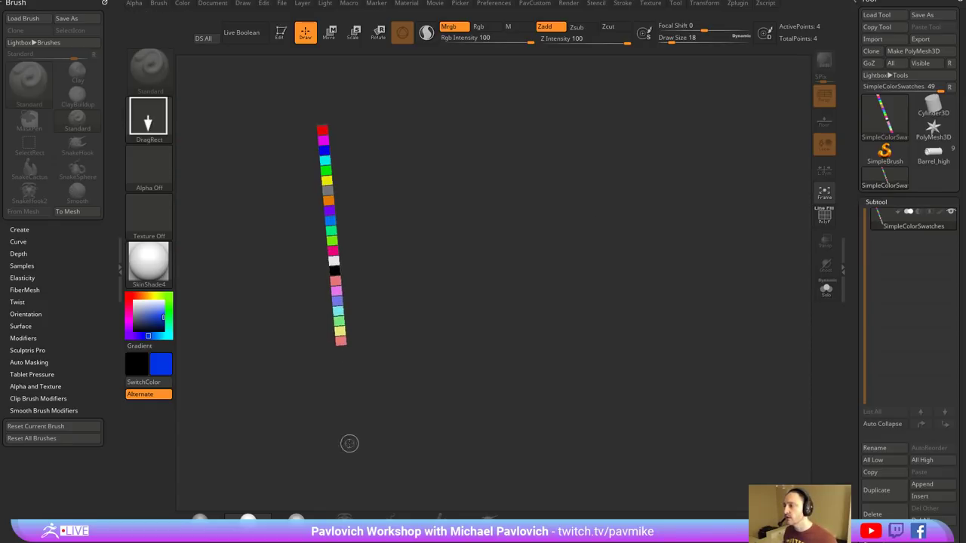
left_click(282, 34)
right_click_drag(422, 164, 375, 259, "shift")
left_click_drag(375, 260, 331, 225)
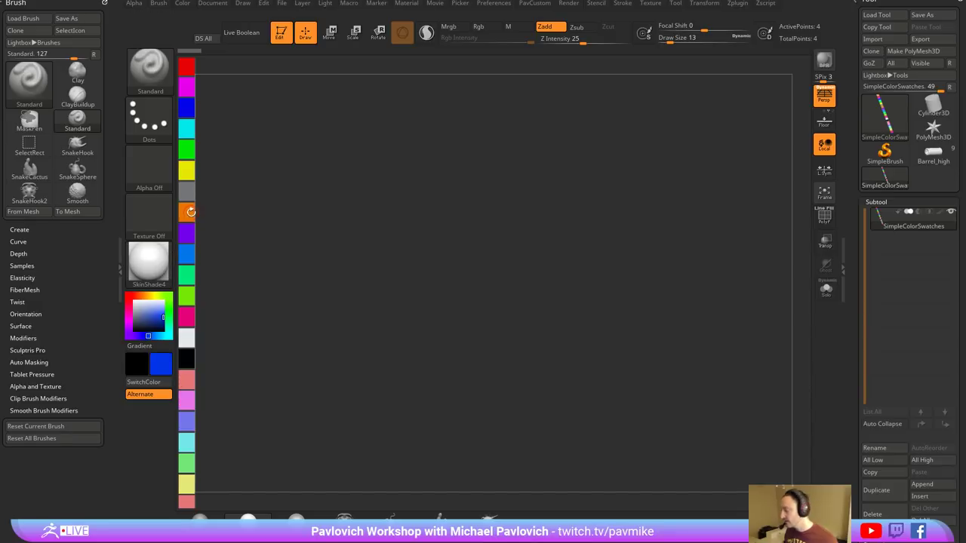
- Sample several colors from the swatch strip as the active color, including cyan, gray and blue
key("c")
key("c")
key("c")
key("c")
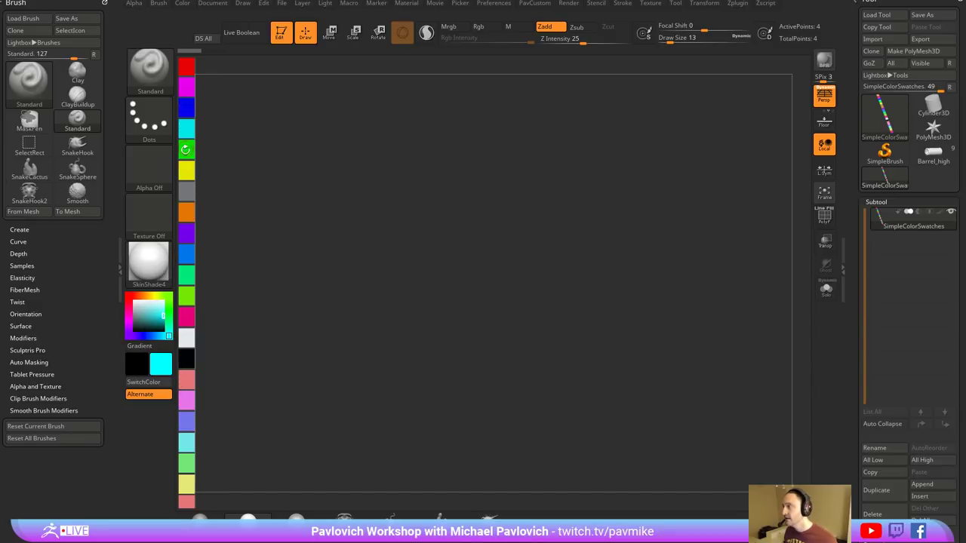
key("c")
key("c")
key("c")
key("c")
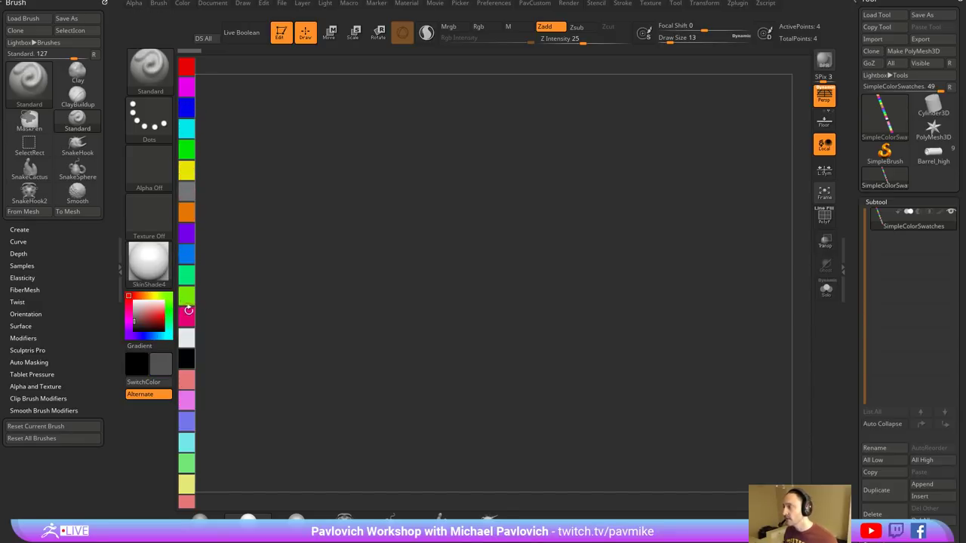
key("c")
key("c")
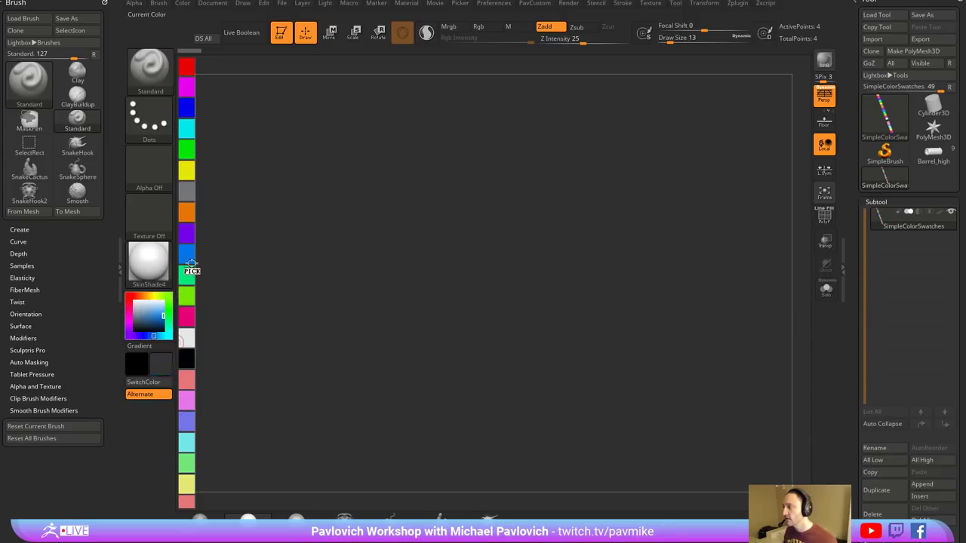
- Dock the Color palette in the left tray and sample cyan, red, magenta and blue from the swatch strip
key("c")
key("c")
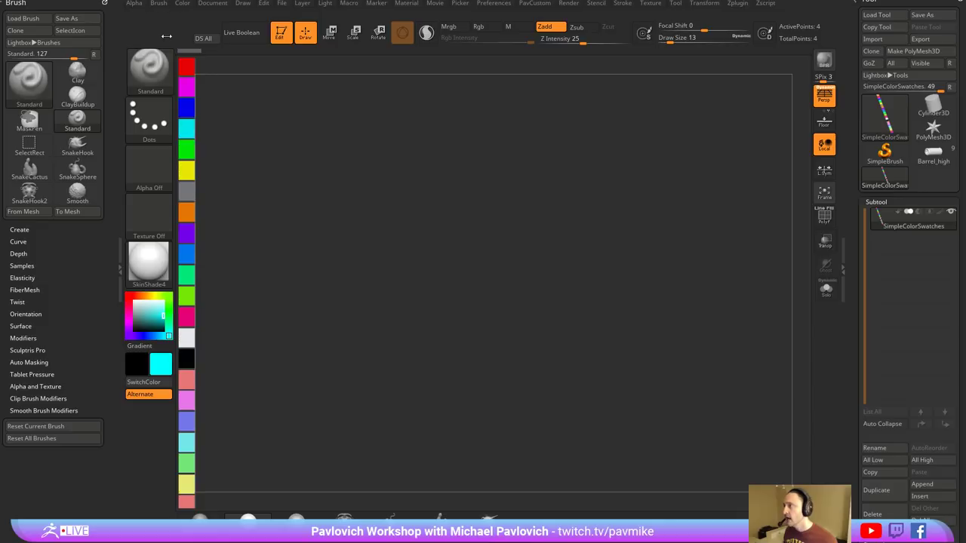
left_click(185, 5)
left_click(178, 17)
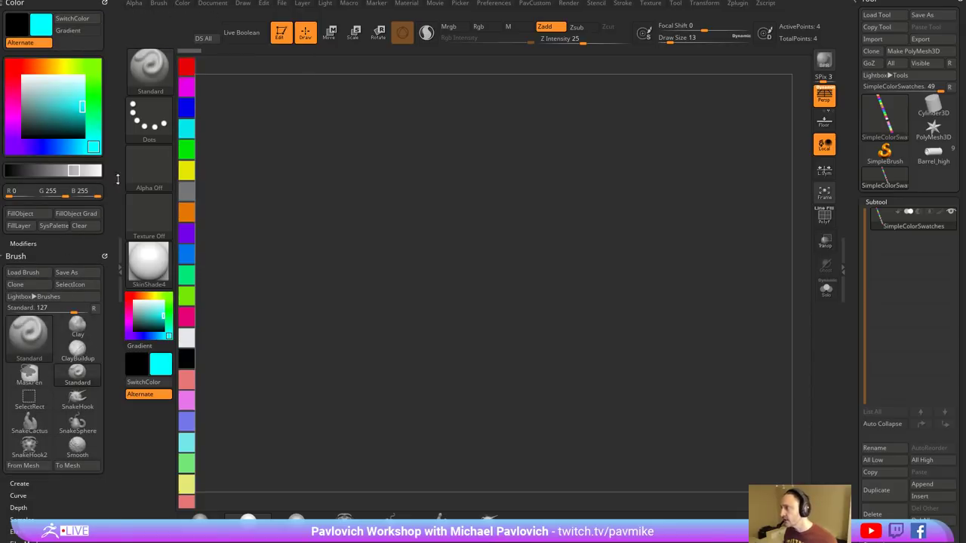
key("c")
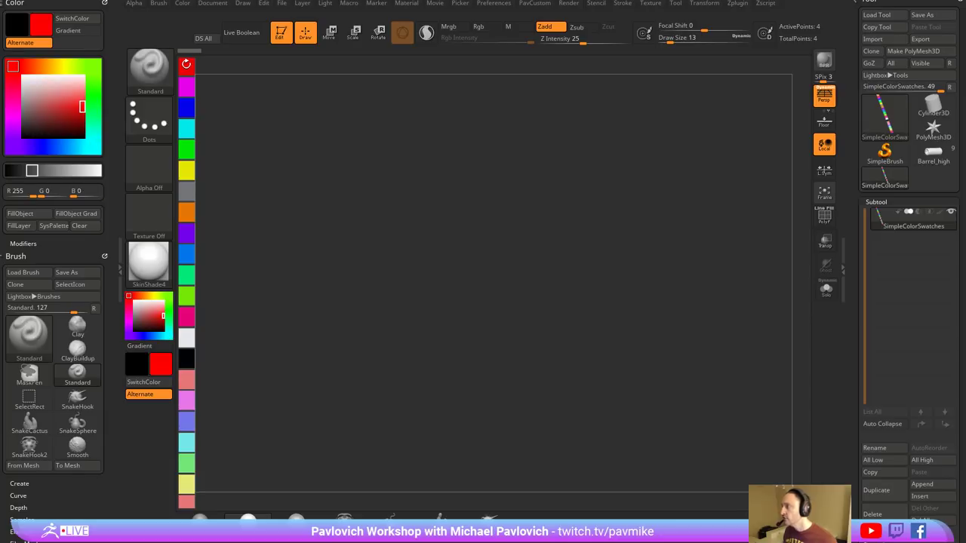
left_click(187, 87)
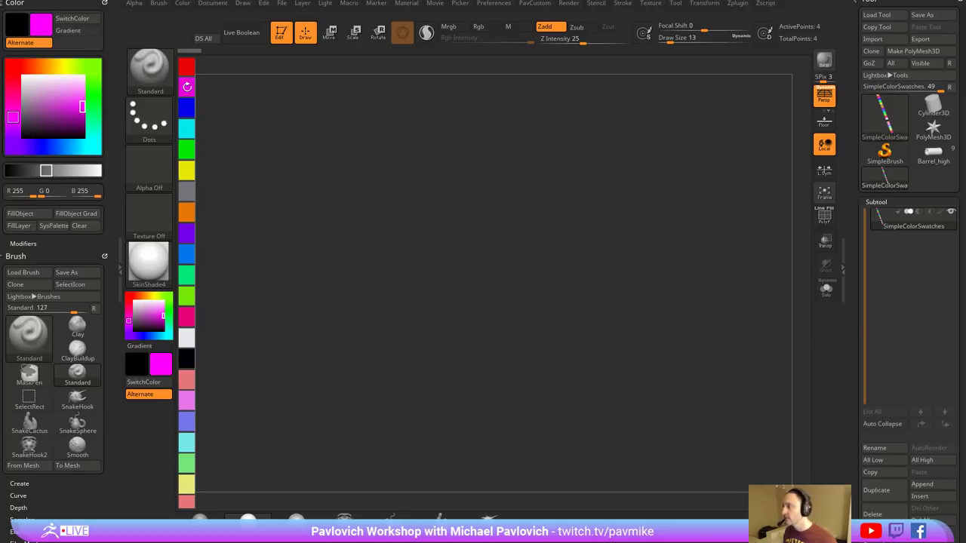
left_click(186, 109)
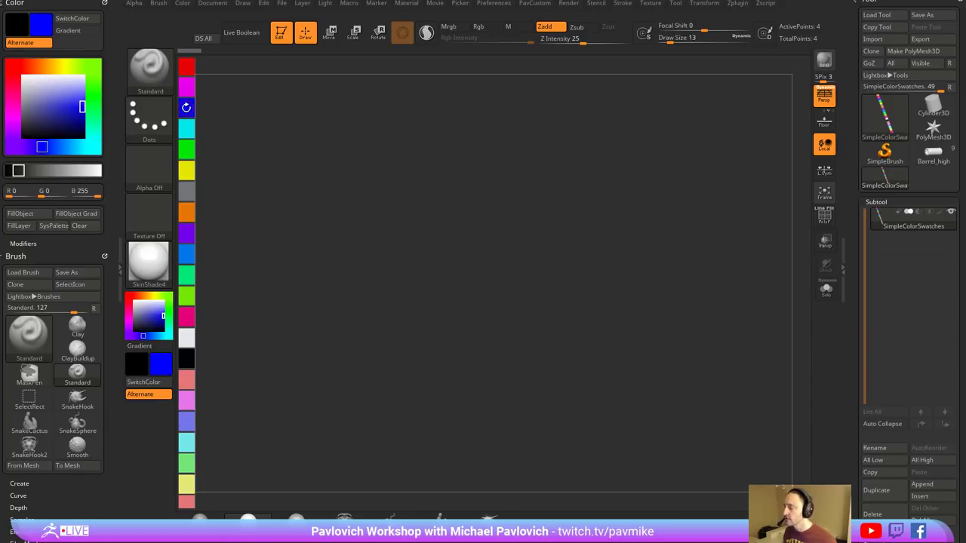
- Set the material to MatCap RedClay and sample red and cyan from the darkened swatch strip
left_click(150, 265)
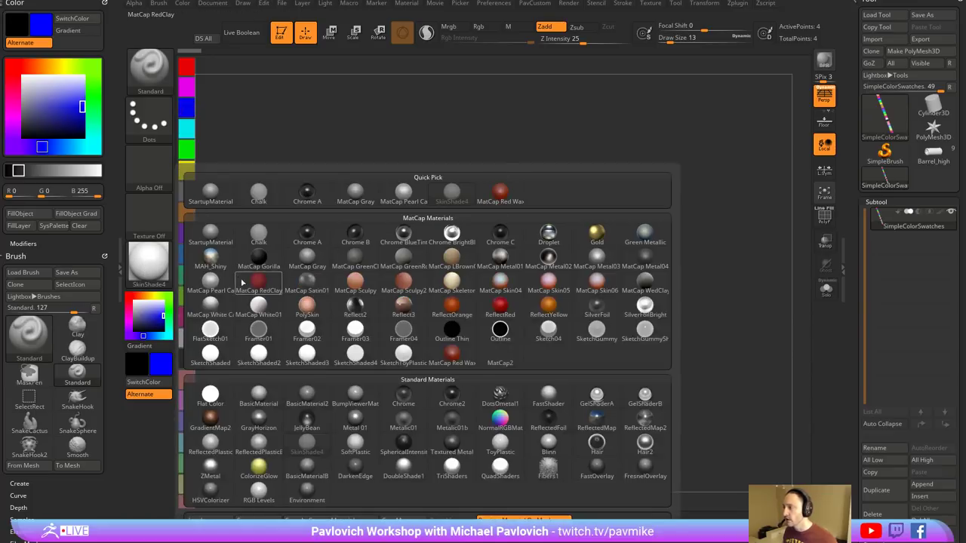
left_click(257, 283)
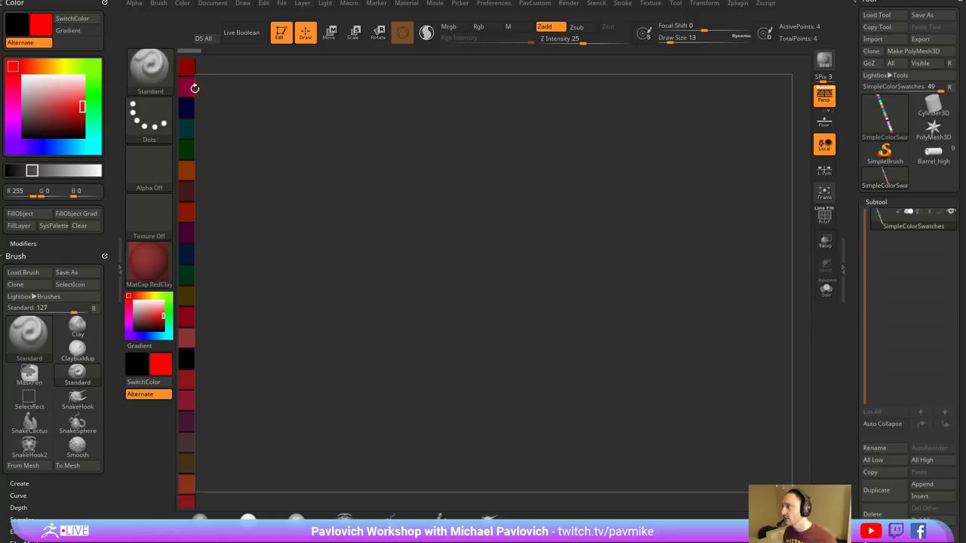
left_click(190, 123)
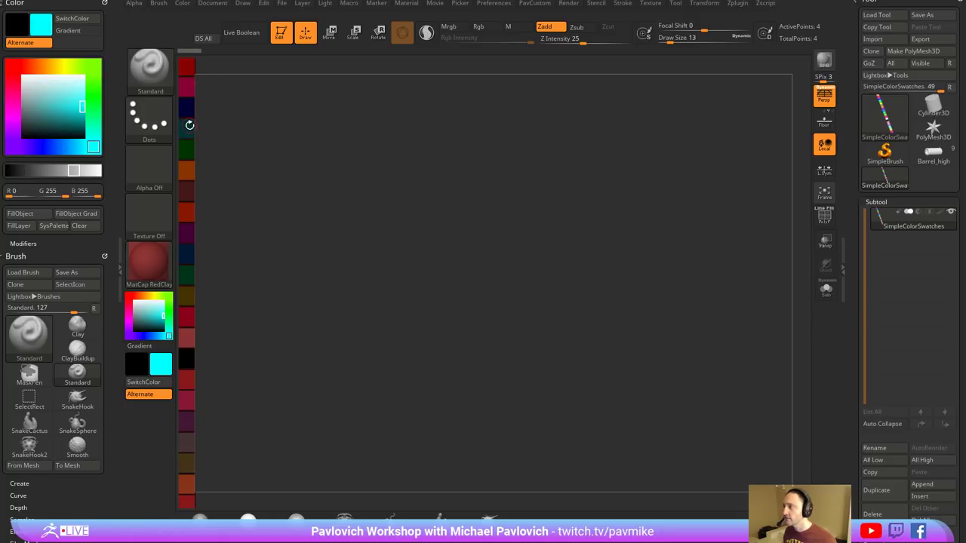
- Set the material to Flat Color and leave Edit mode, keeping the swatch strip on the canvas
left_click(149, 261)
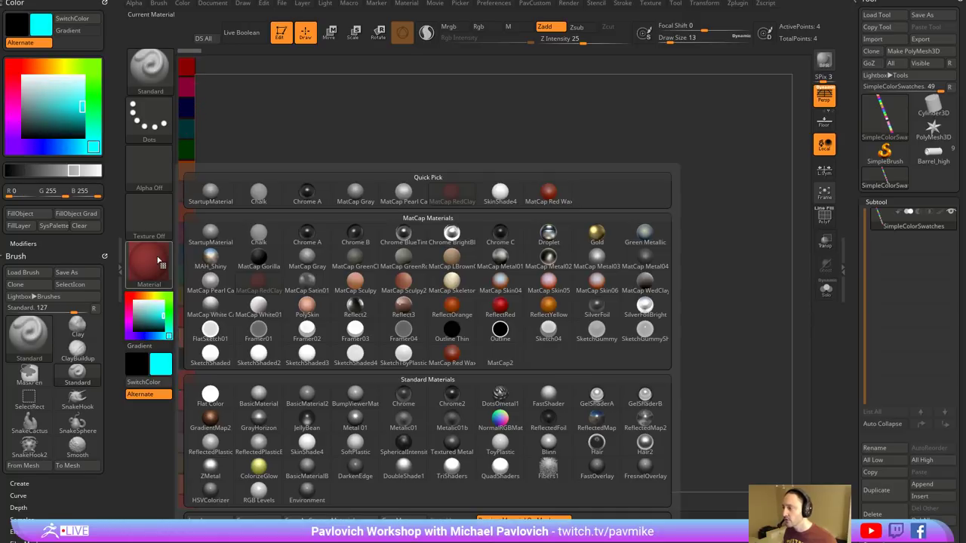
left_click(210, 394)
key("ctrl+n")
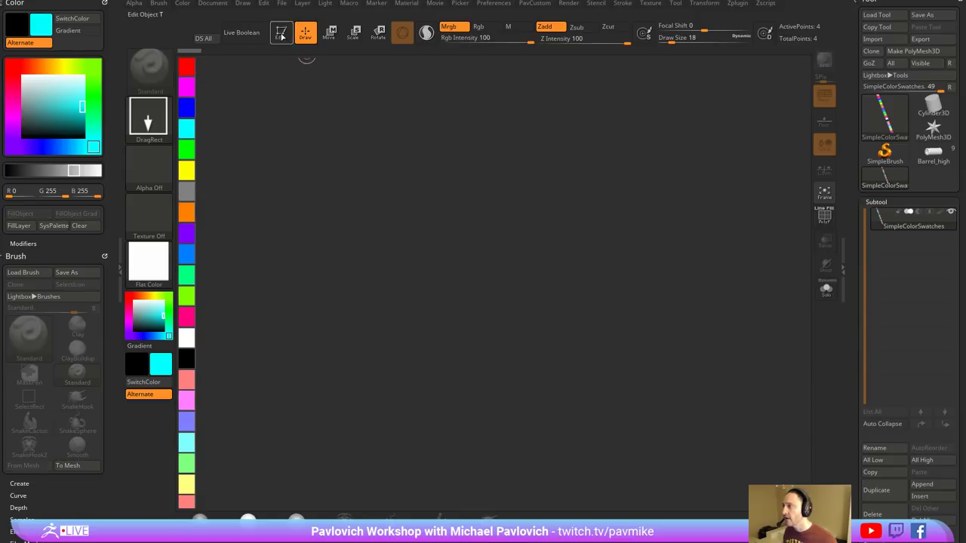
- Draw the pistol tool Barrel_high on the canvas in Edit mode with the SkinShade4 material, enlarged and seen from the side
left_click(932, 154)
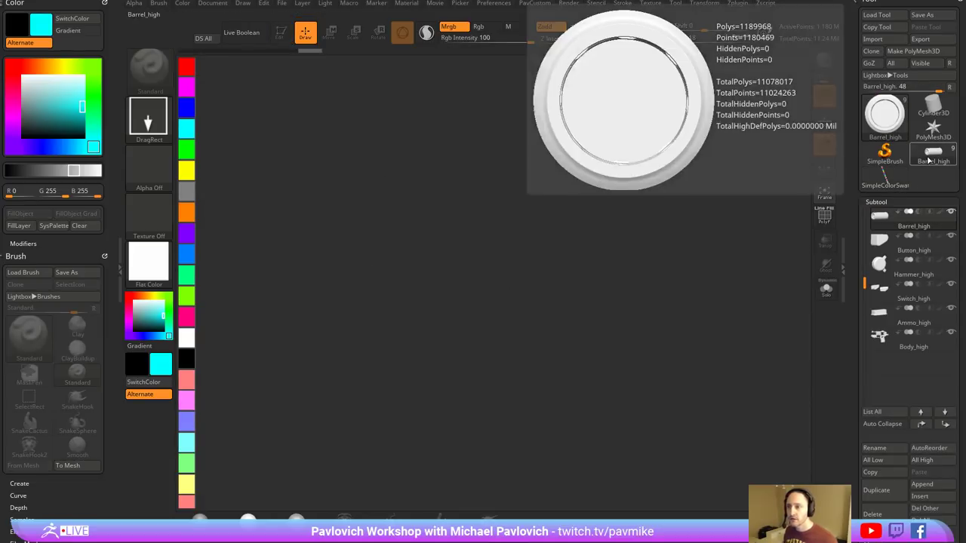
left_click_drag(506, 278, 521, 340)
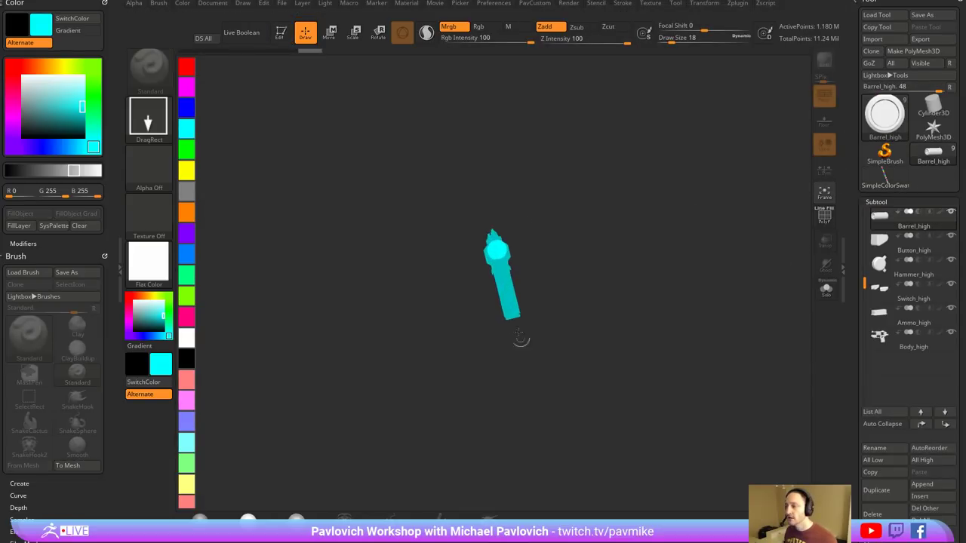
key("t")
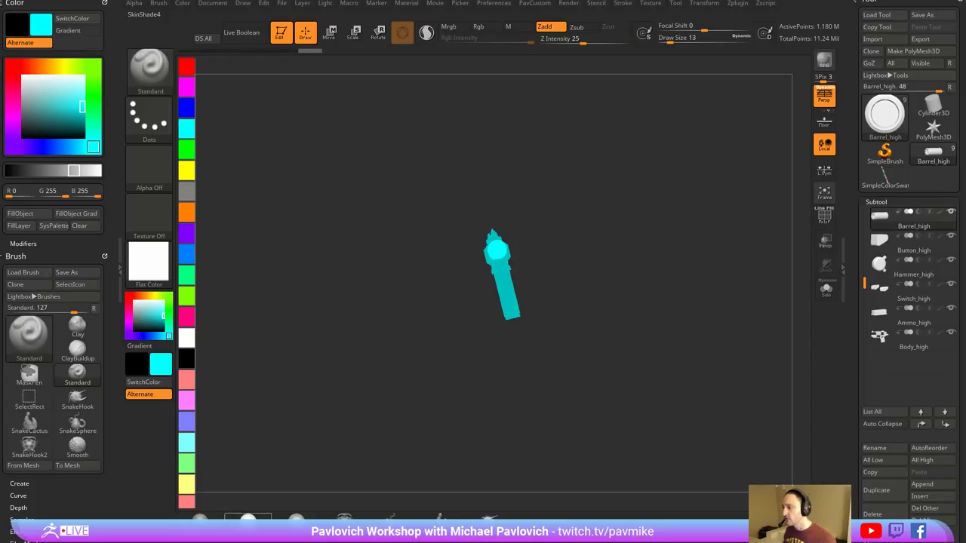
left_click_drag(625, 215, 600, 147)
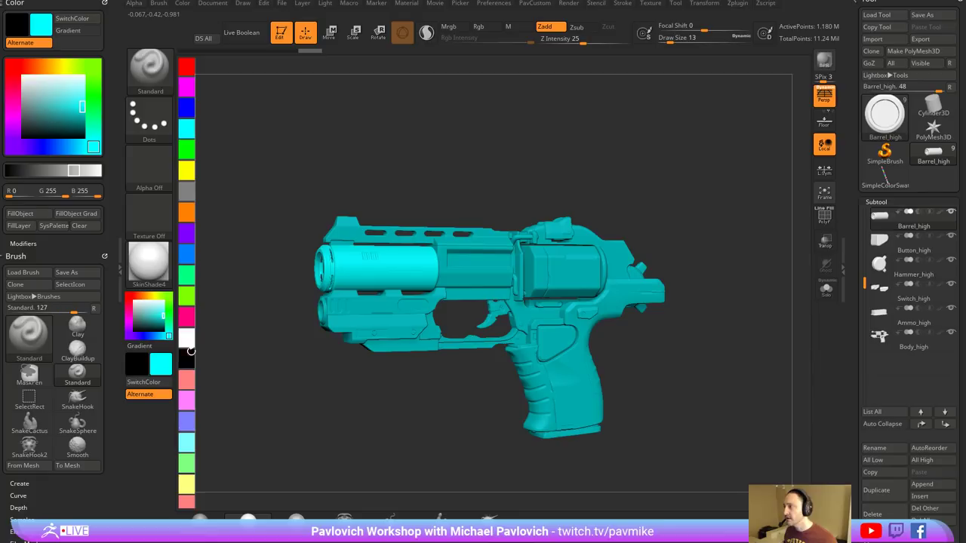
- Sample green from the swatch strip and fill the pistol's barrel and cylinder subtools with it
left_click(186, 148)
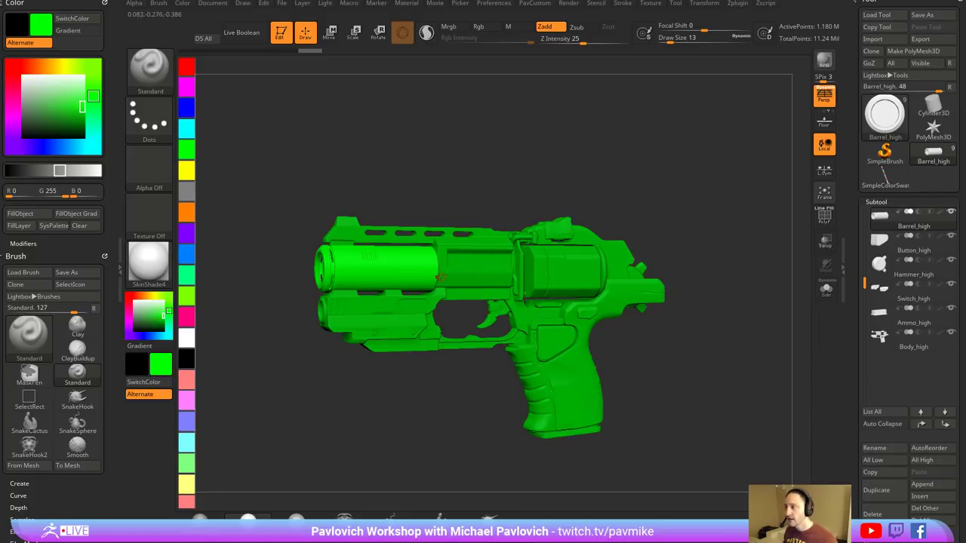
left_click(182, 4)
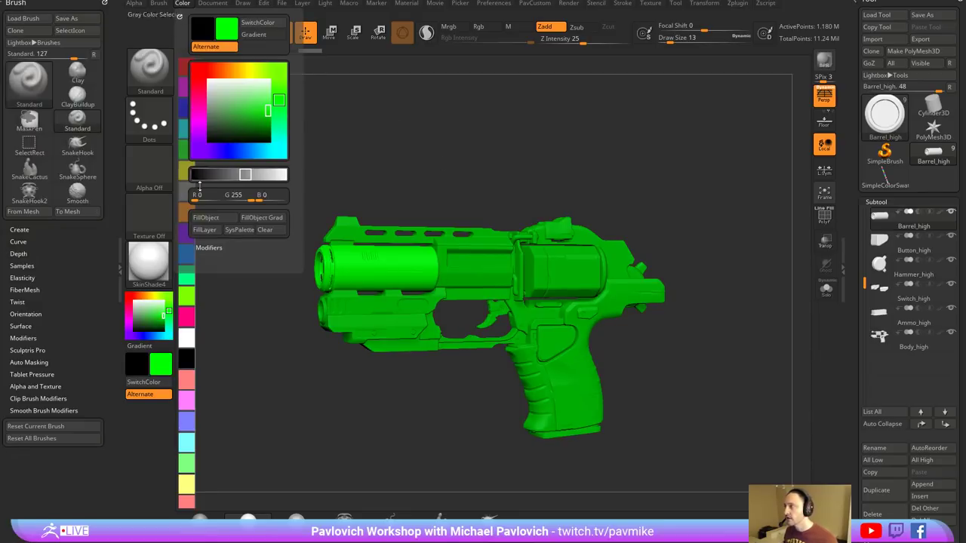
left_click(201, 218)
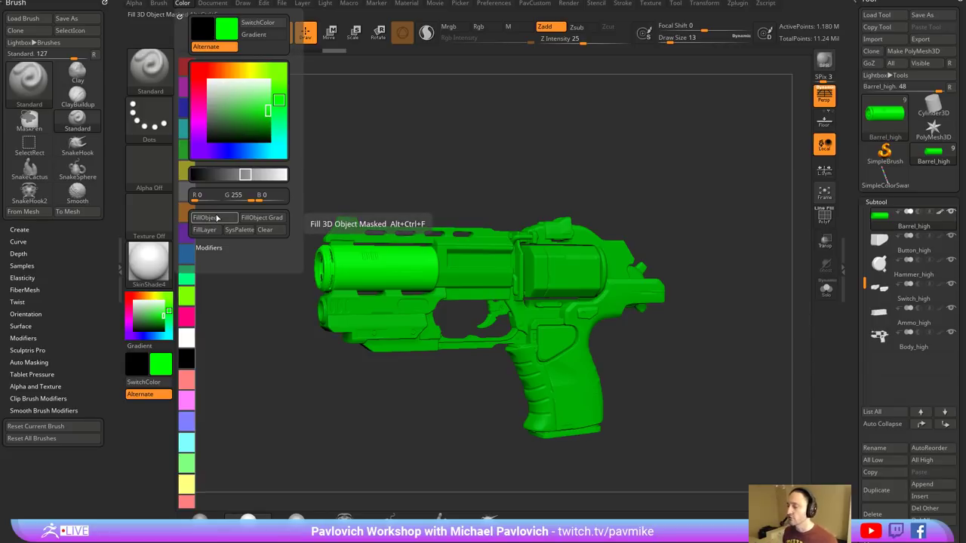
left_click_drag(440, 183, 468, 211, "shift")
left_click(566, 260, "alt")
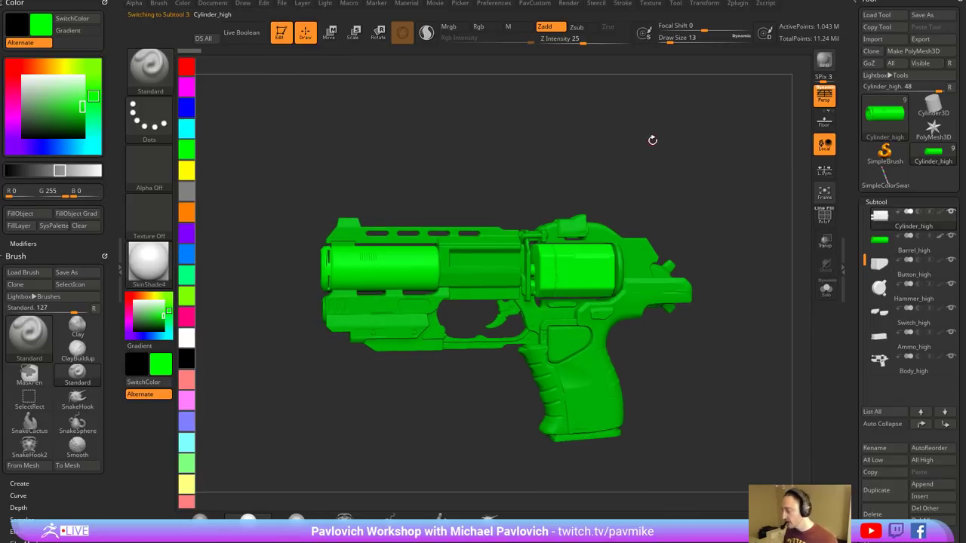
- Select the Button_high subtool on the grip, sample cyan from the swatches and fill the subtool with it
left_click(573, 343, "alt")
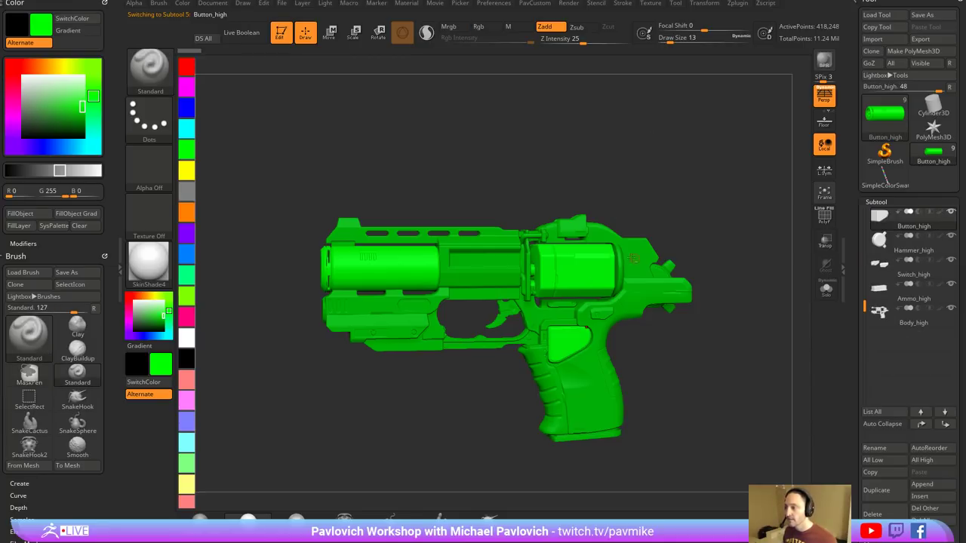
left_click(185, 128)
key("ctrl")
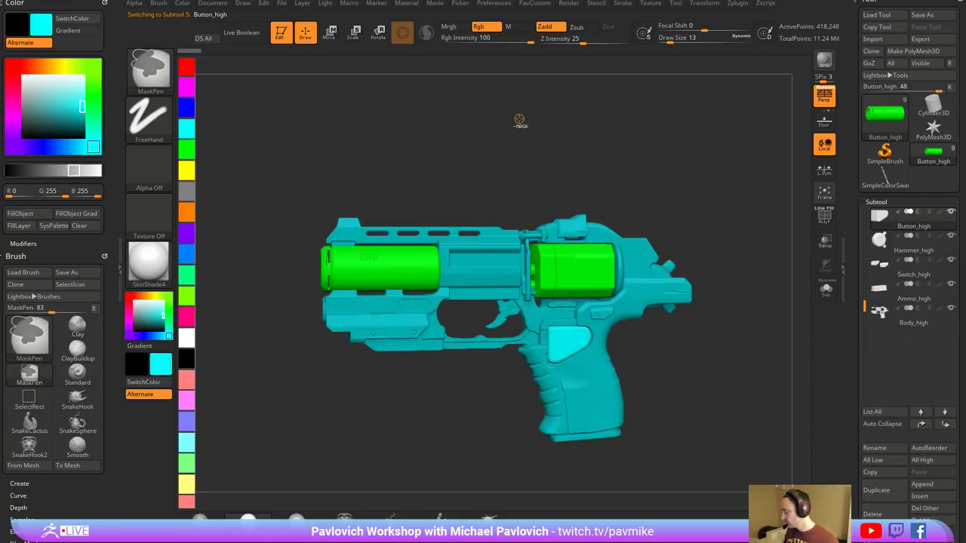
left_click_drag(495, 134, 568, 144)
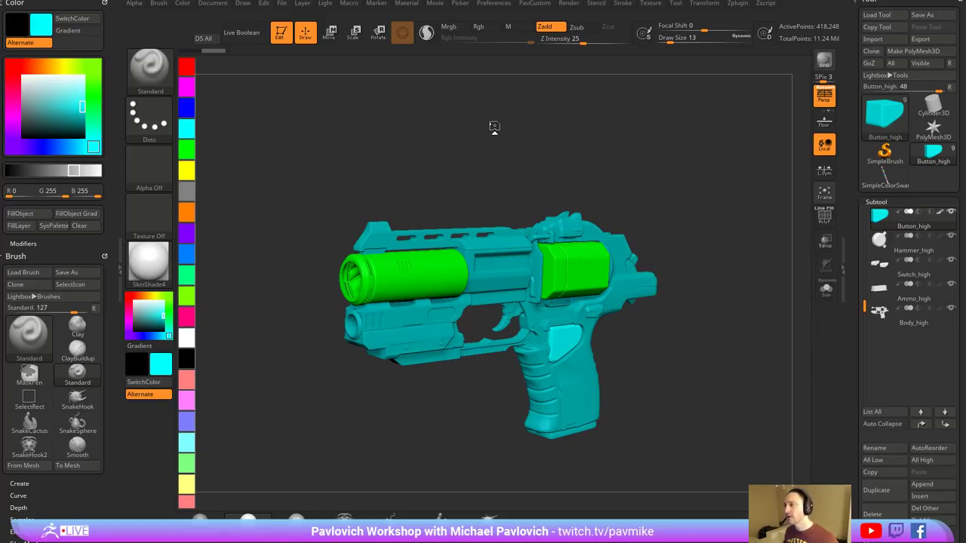
- Leave Edit mode, clear the canvas and select the SimpleBrush tool
left_click(280, 30)
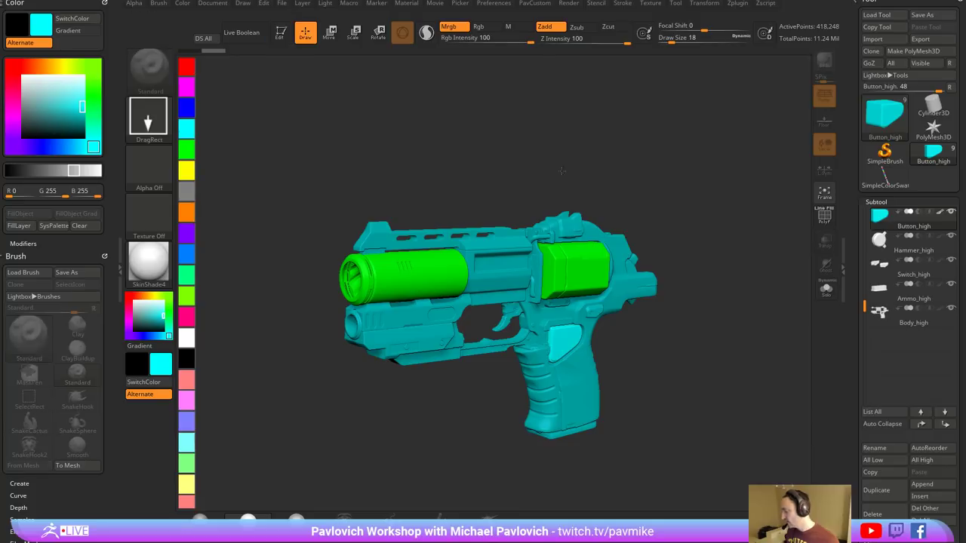
key("ctrl+n")
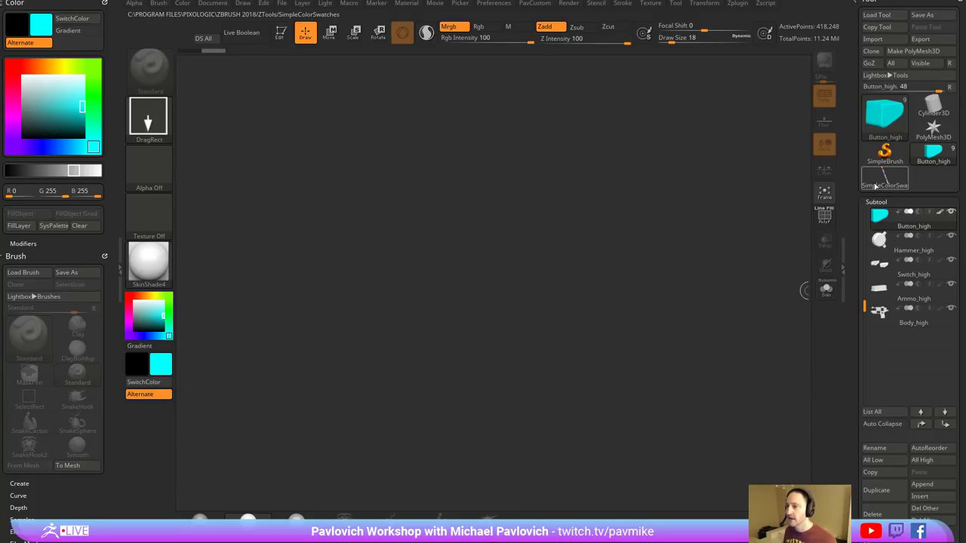
left_click(885, 154)
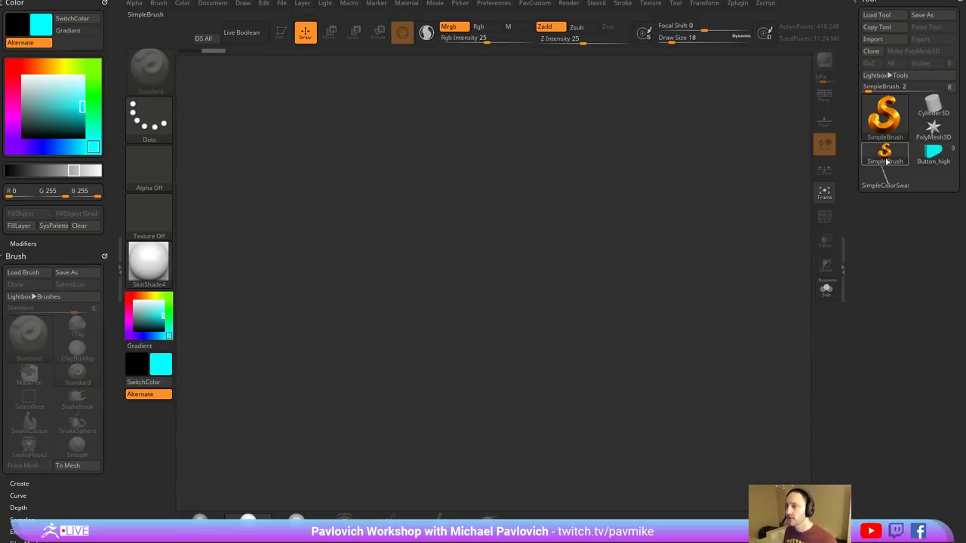
- Remove the Color palette from the left tray, dock the Zplugin palette there and expand its ZColor section
left_click(102, 3)
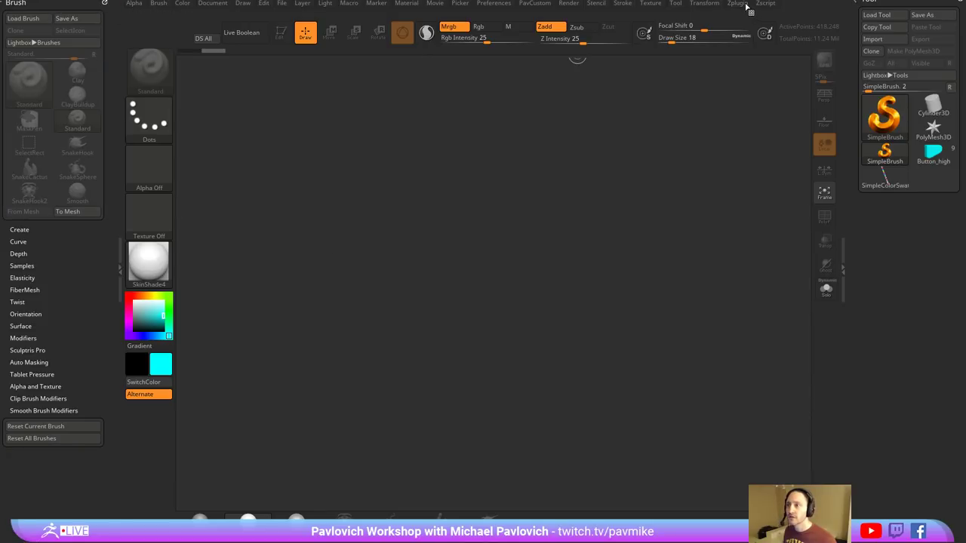
left_click(739, 3)
mouse_move(731, 16)
left_mouse_down()
mouse_move(243, 153)
mouse_move(79, 151)
left_mouse_up()
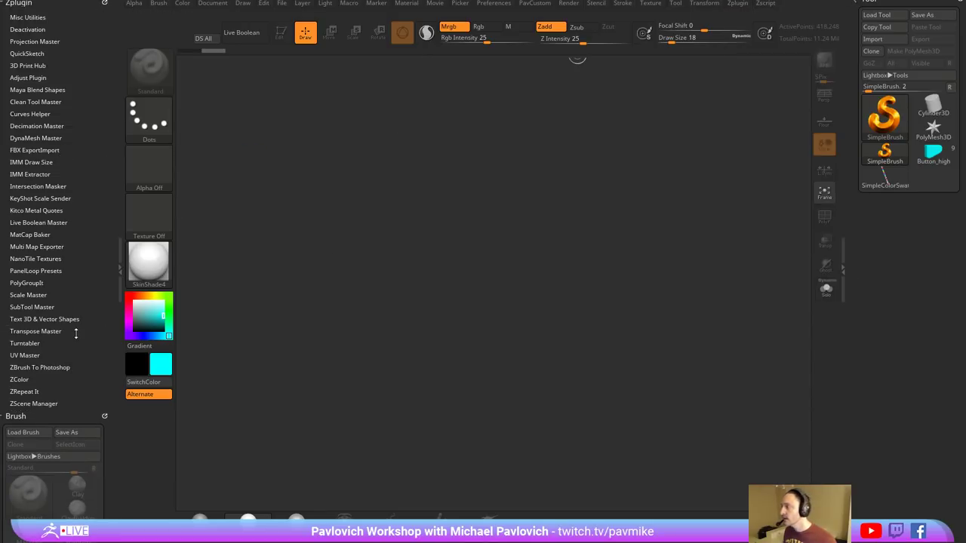
left_click(19, 380)
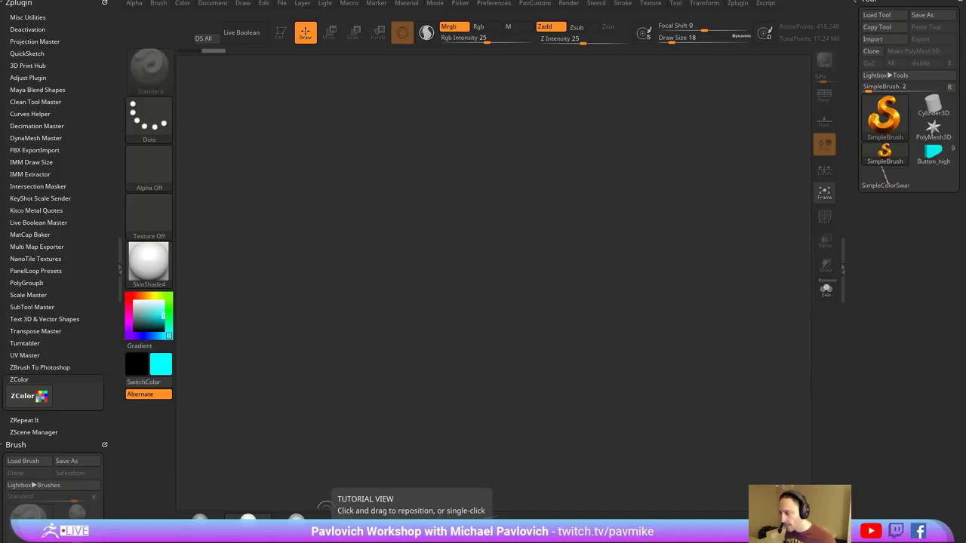
- Switch to Chrome, view the ZColor entry on the ZBrush Plugins page of Pixologic's Download Center, and move the browser away
left_click_drag(596, 539, 565, 142)
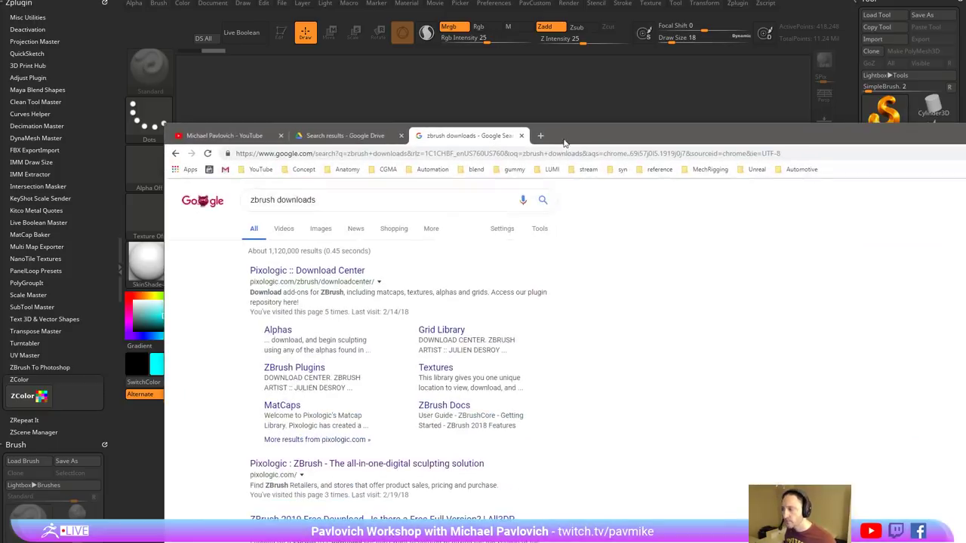
left_click(311, 277)
left_click_drag(650, 130, 568, 26)
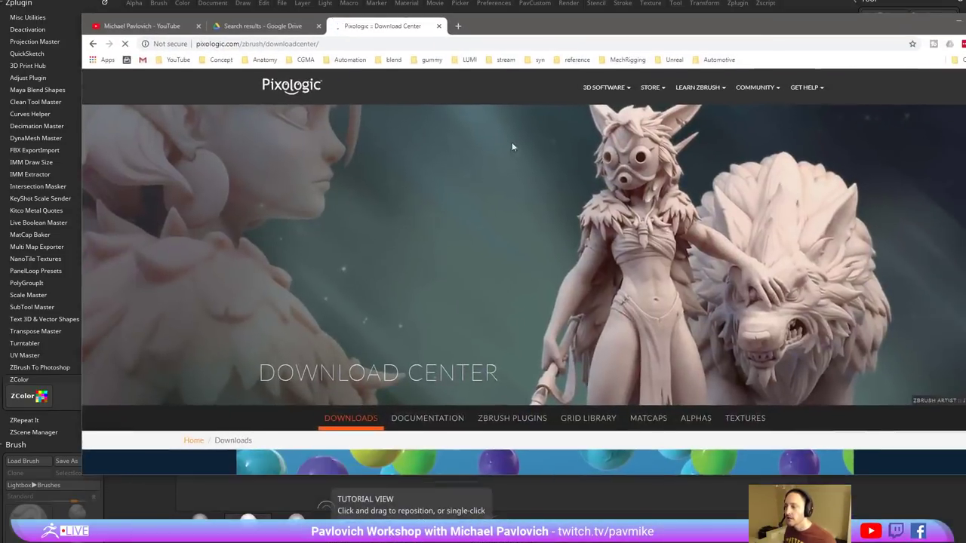
scroll(453, 226, "down", 3)
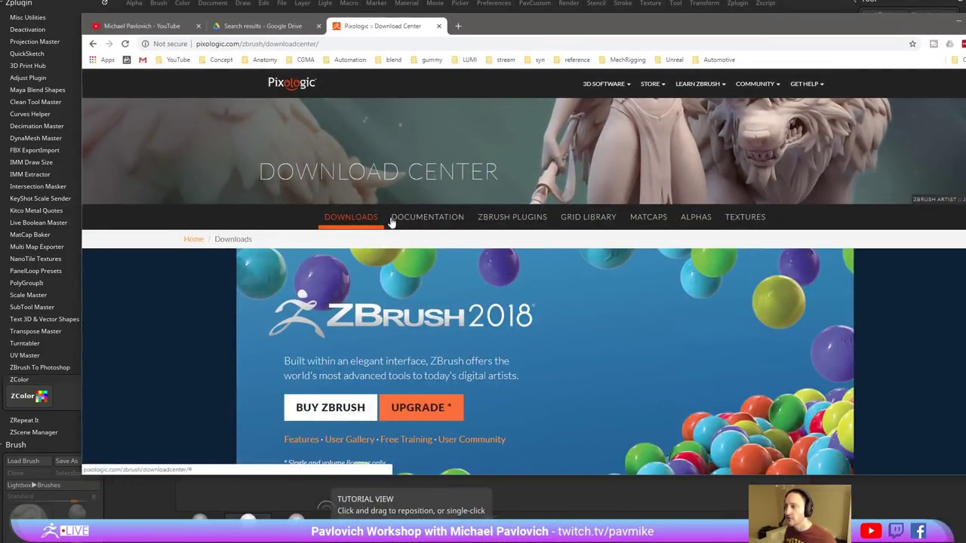
left_click(526, 219)
scroll(578, 254, "down", 6)
scroll(578, 260, "up", 5)
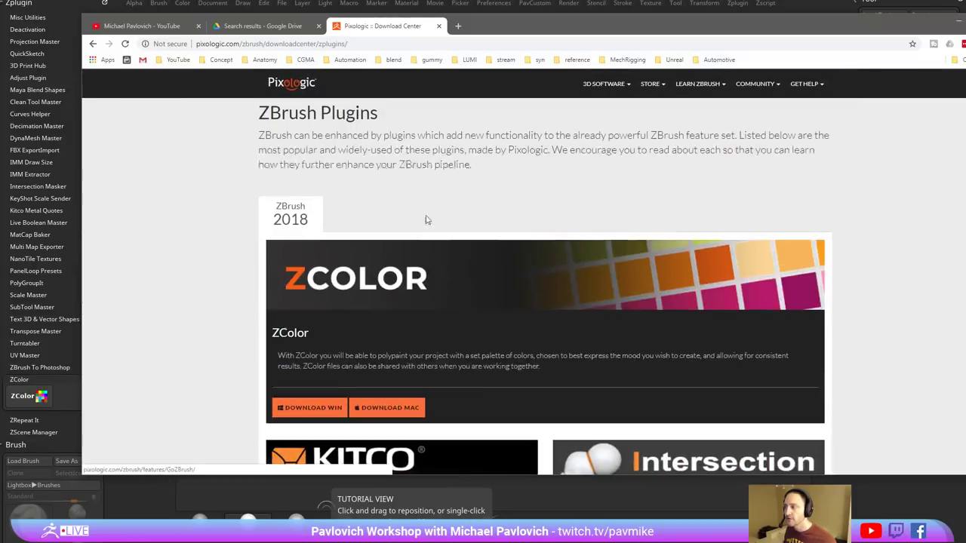
left_click_drag(574, 33, 577, 542)
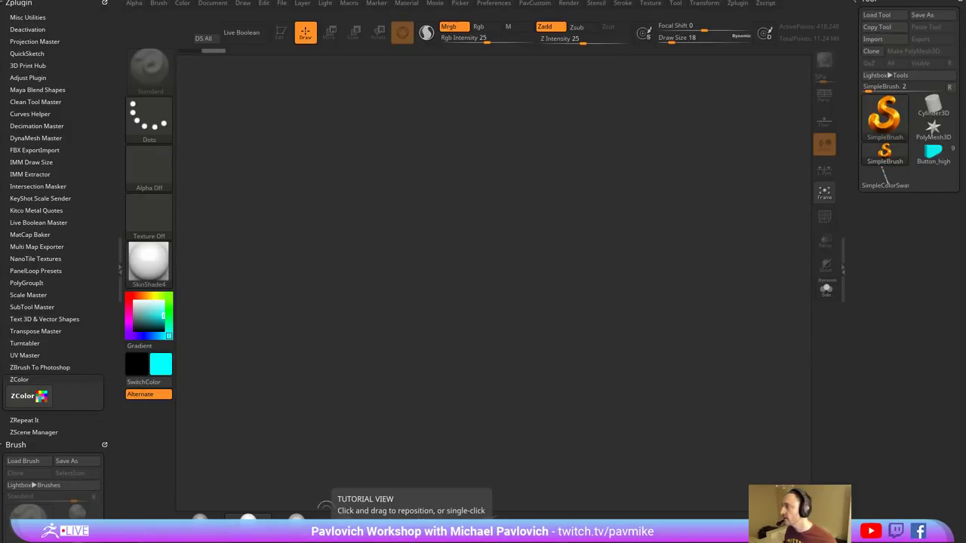
- Switch to File Explorer and look through the ZPlugs64 folder inside ZStartup in the ZBrush 2018 program folder
key("super+e")
left_click(193, 288)
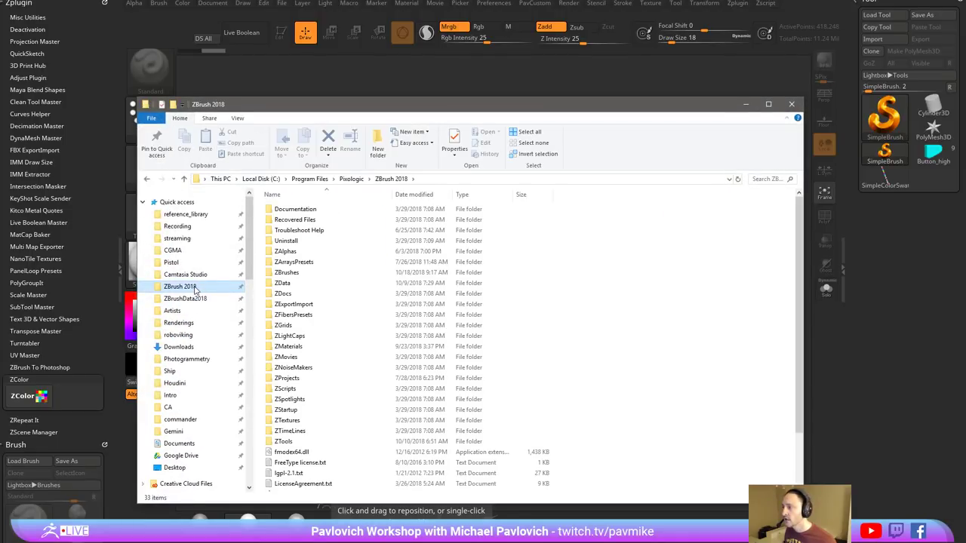
double_click(298, 410)
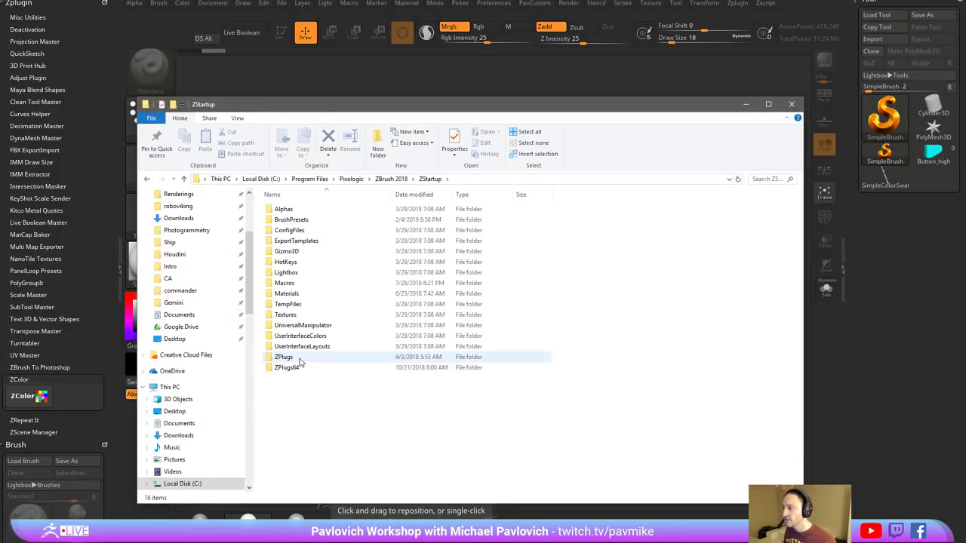
double_click(305, 367)
scroll(309, 368, "down", 10)
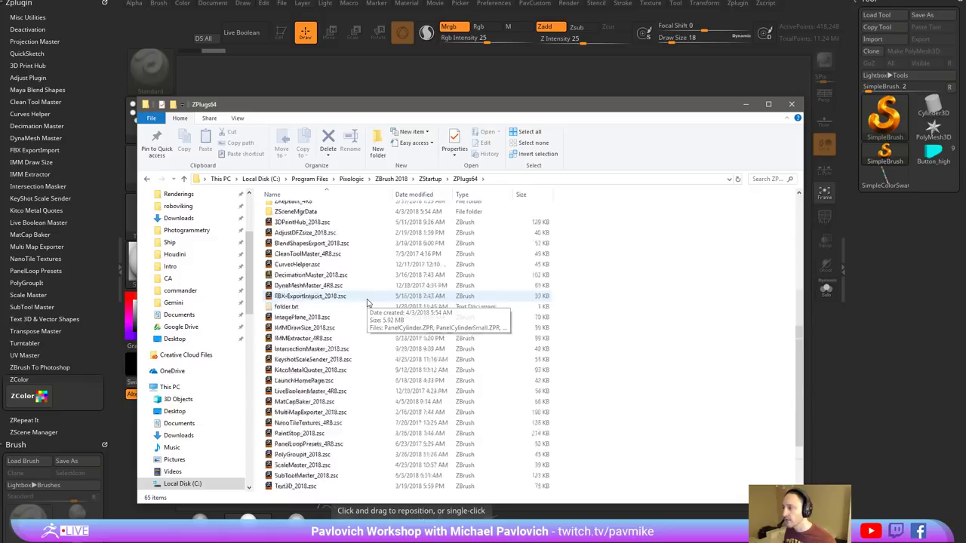
- Check the plugin files and data folders listed in ZPlugs64, and close the File Explorer window
scroll(367, 302, "up", 4)
scroll(328, 356, "down", 3)
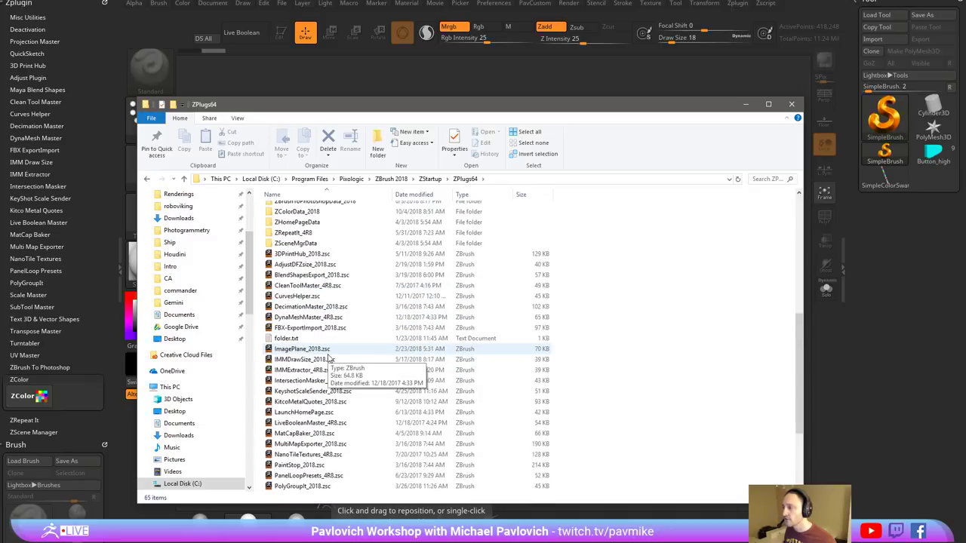
left_click(791, 106)
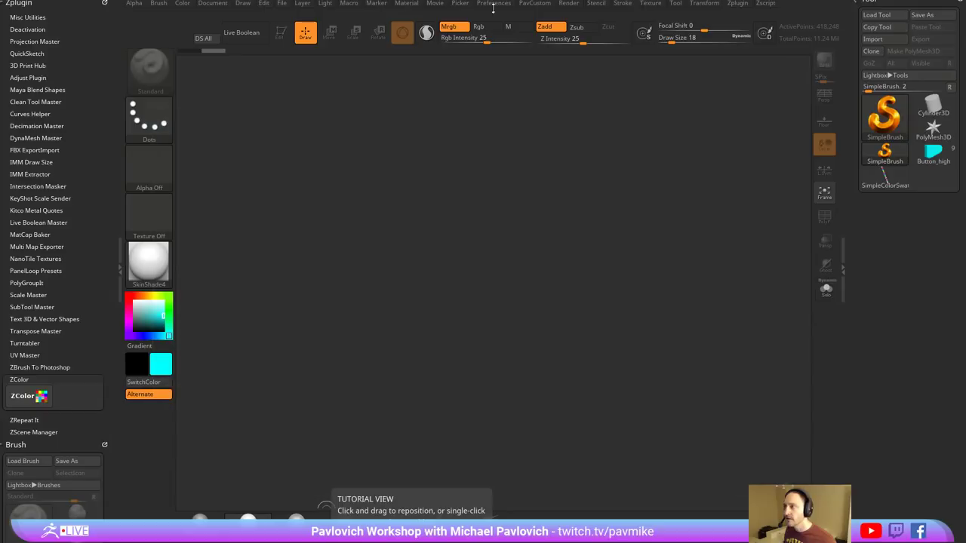
- Launch the ZColor plugin, shift its window slightly and look through its list of named swatches
left_click(27, 396)
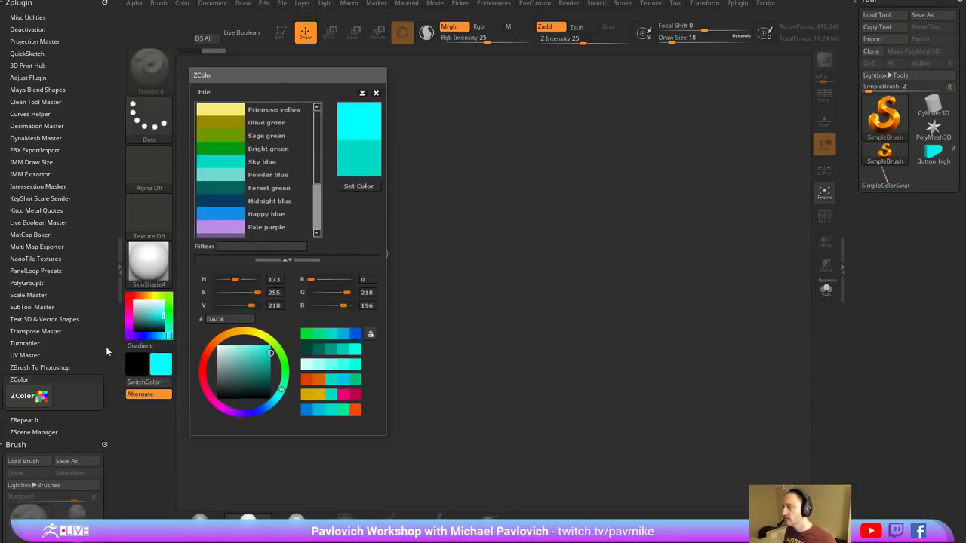
mouse_move(263, 72)
left_mouse_down()
mouse_move(307, 79)
mouse_move(259, 71)
left_mouse_up()
scroll(284, 163, "down", 3)
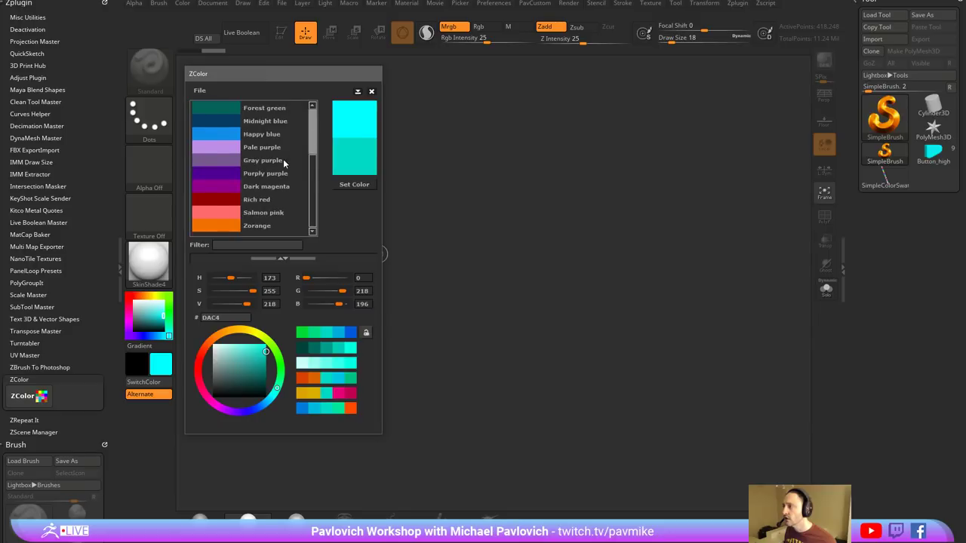
scroll(283, 159, "up", 2)
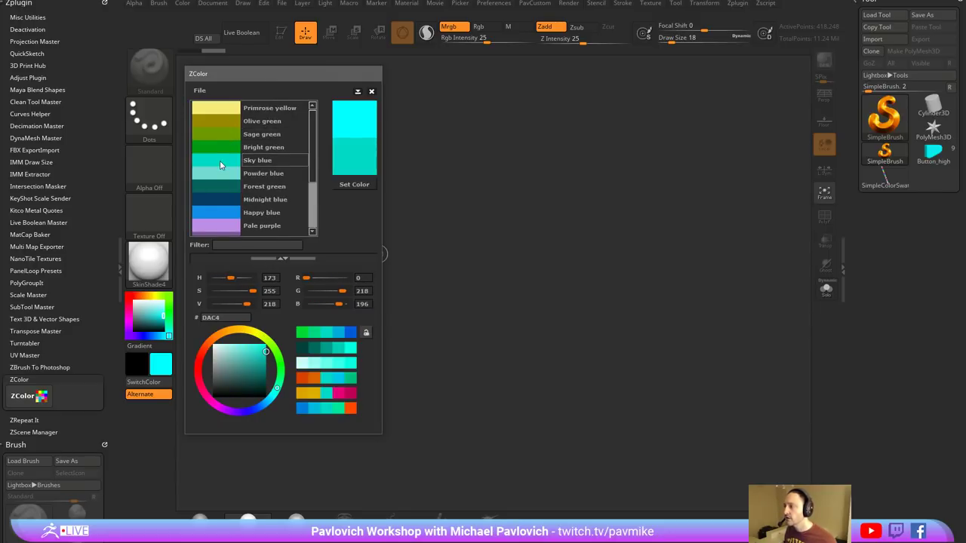
- Preview several ZColor swatches, set Olive green as the current color and move the ZColor window slightly
left_click(223, 202)
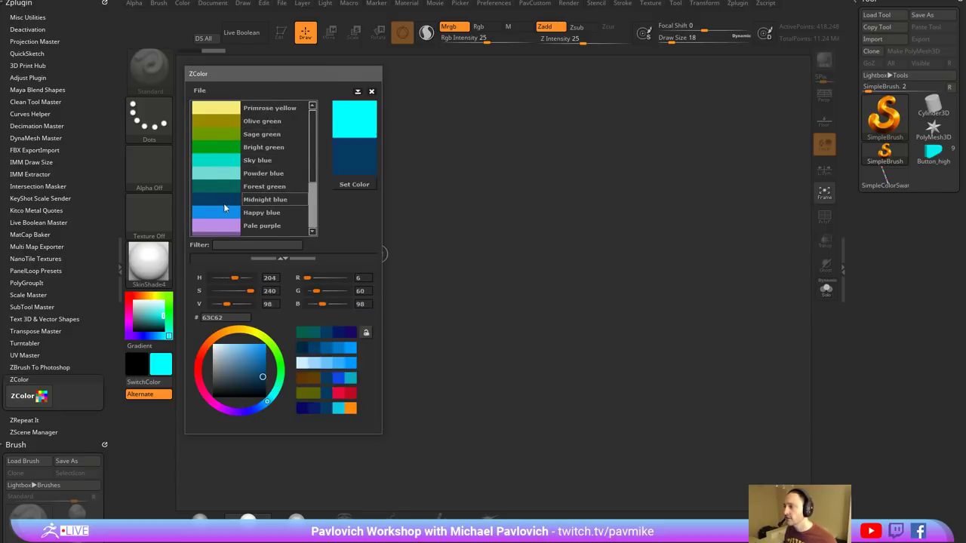
left_click(226, 160)
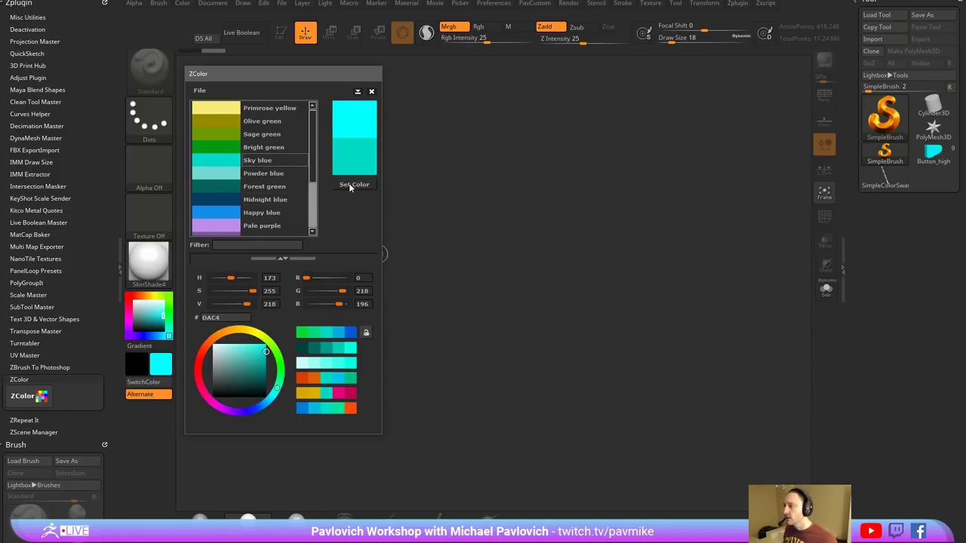
left_click(217, 132)
left_click(215, 149)
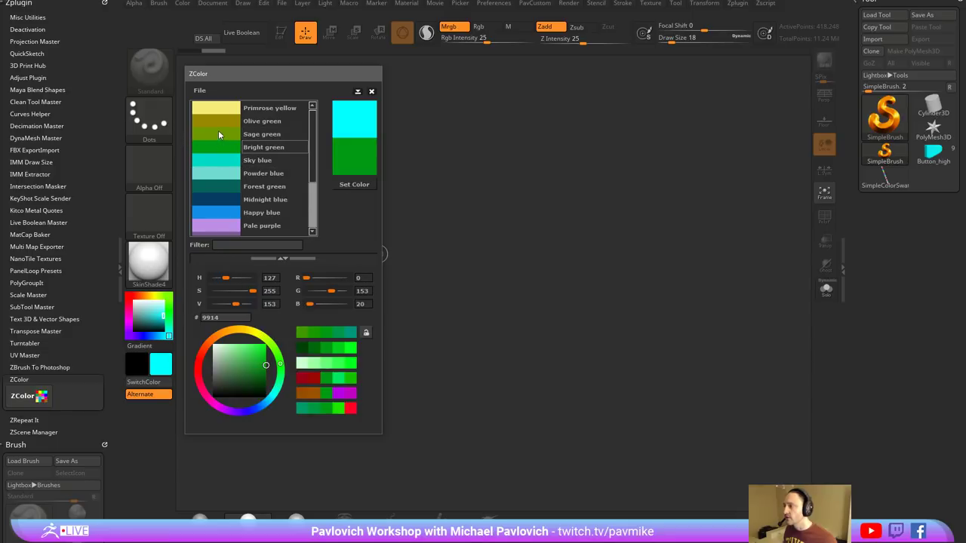
key("Up")
key("Up")
left_click(352, 183)
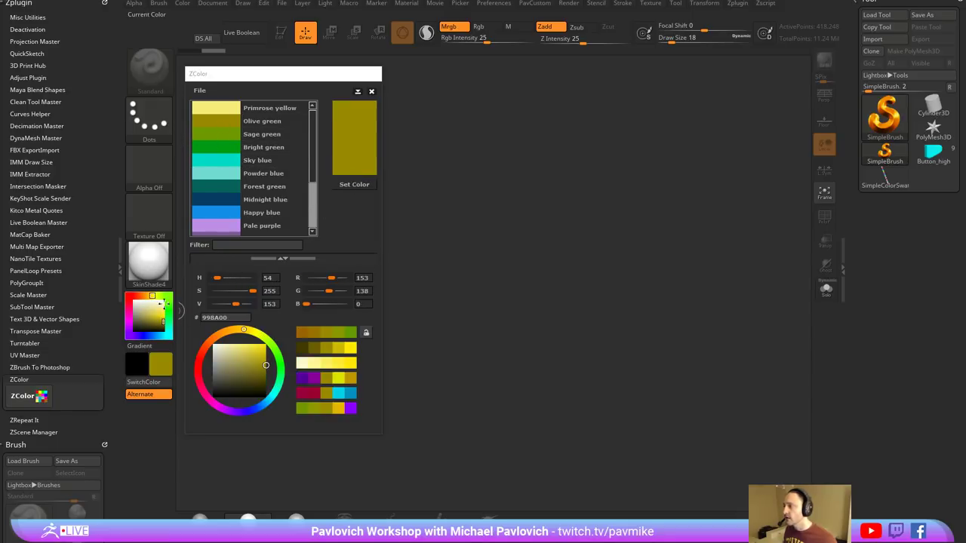
mouse_move(288, 78)
left_mouse_down()
mouse_move(0, 0)
mouse_move(963, 182)
mouse_move(579, 74)
mouse_move(289, 82)
mouse_move(281, 62)
left_mouse_up()
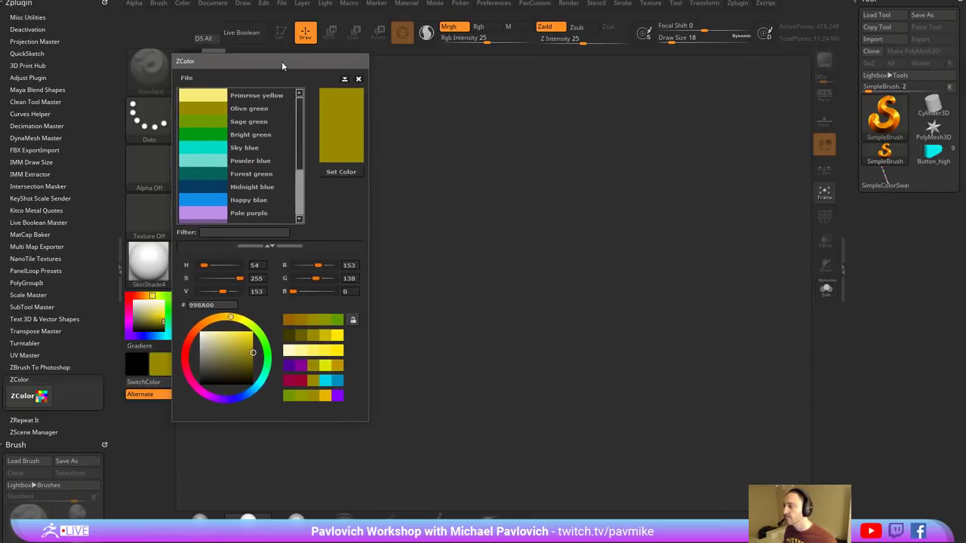
- Start opening a ZColor swatch file without saving the modified swatches, check the *.zco file type, and cancel
left_click(187, 78)
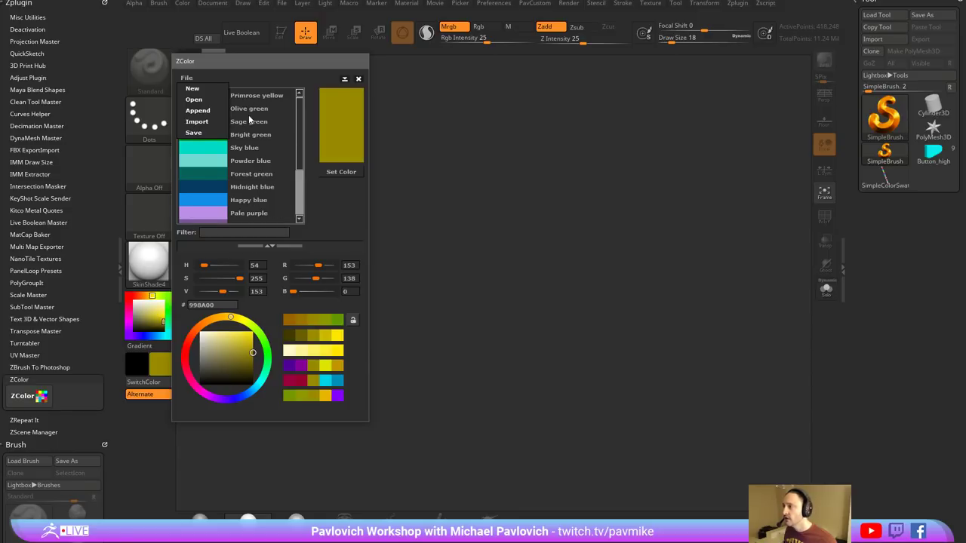
left_click(198, 101)
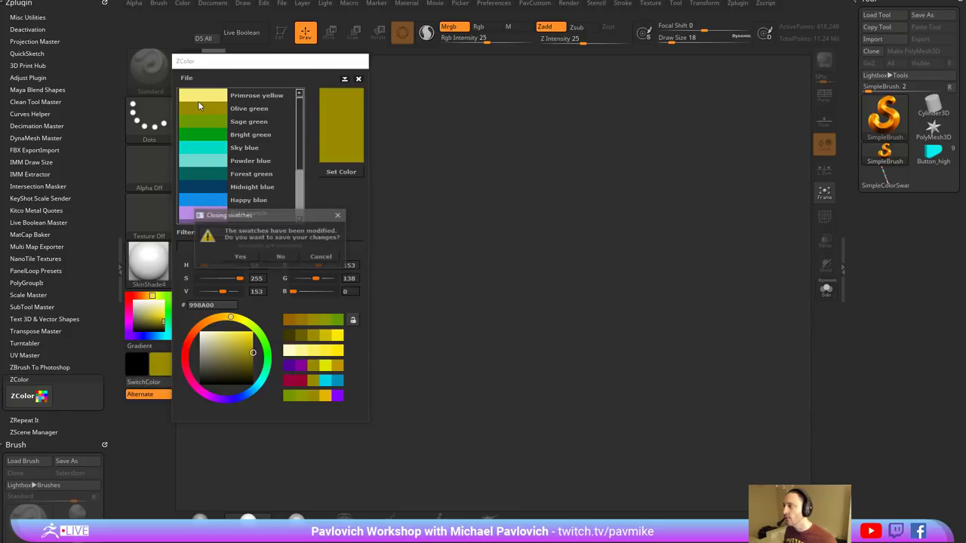
left_click(278, 257)
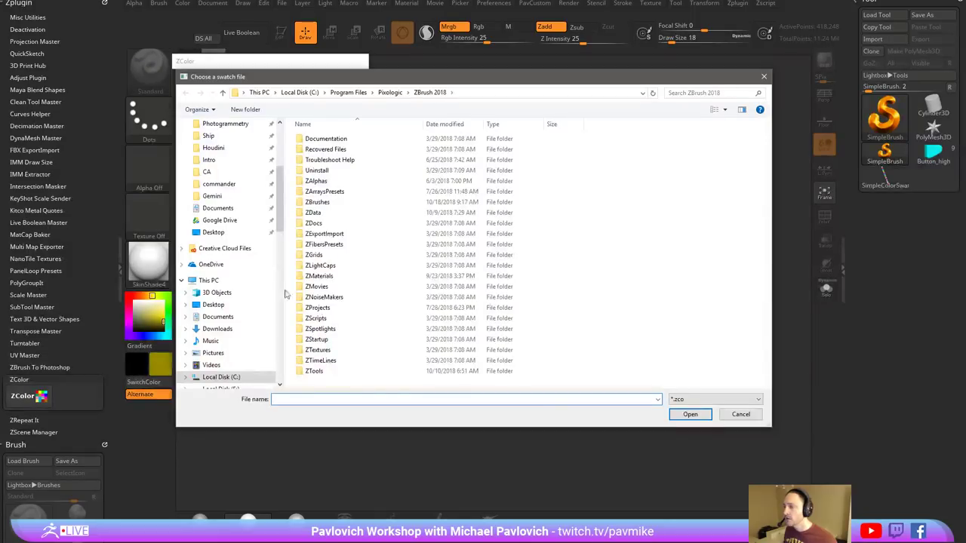
left_click(715, 401)
left_click(720, 416)
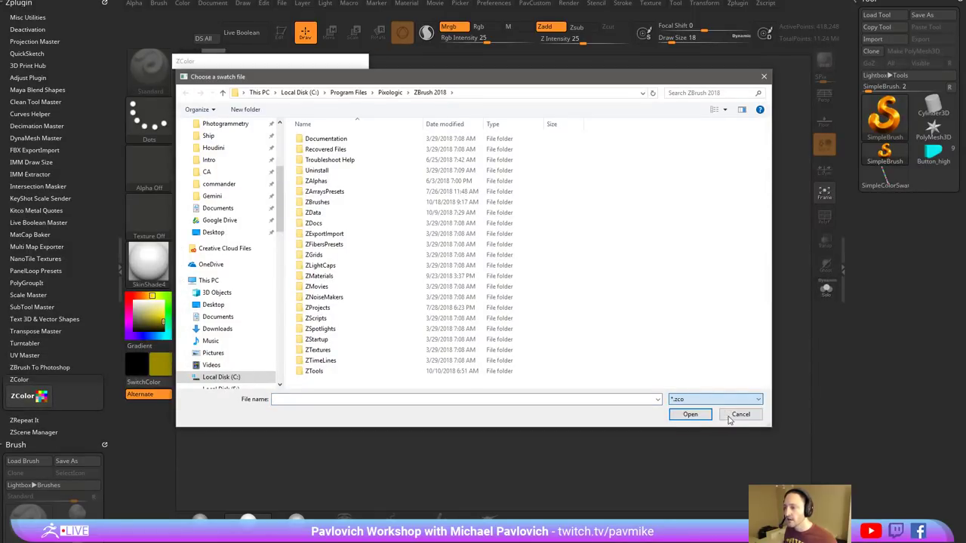
left_click(738, 415)
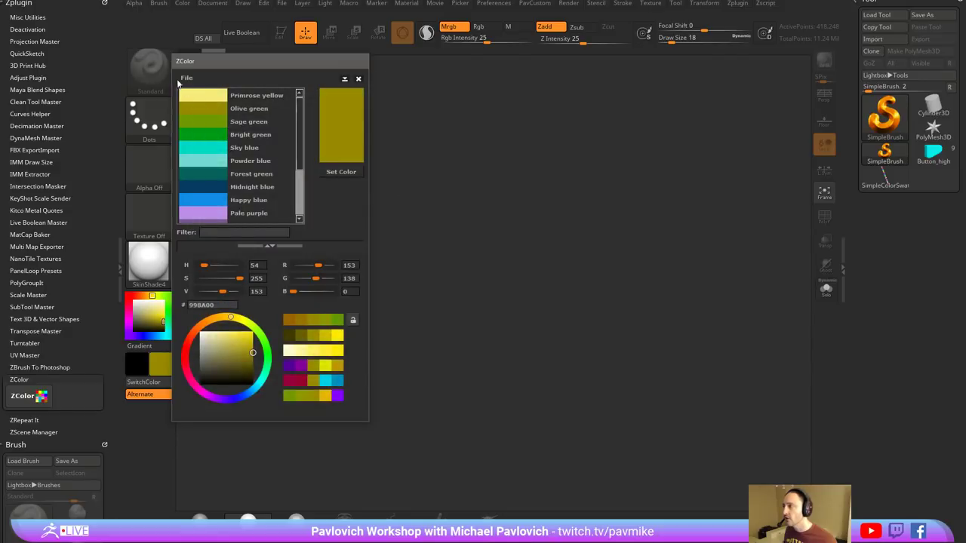
- Start importing a Photoshop swatch file into ZColor without saving the swatches, view the *.aco *.ase file type, and cancel
left_click(185, 77)
left_click(186, 118)
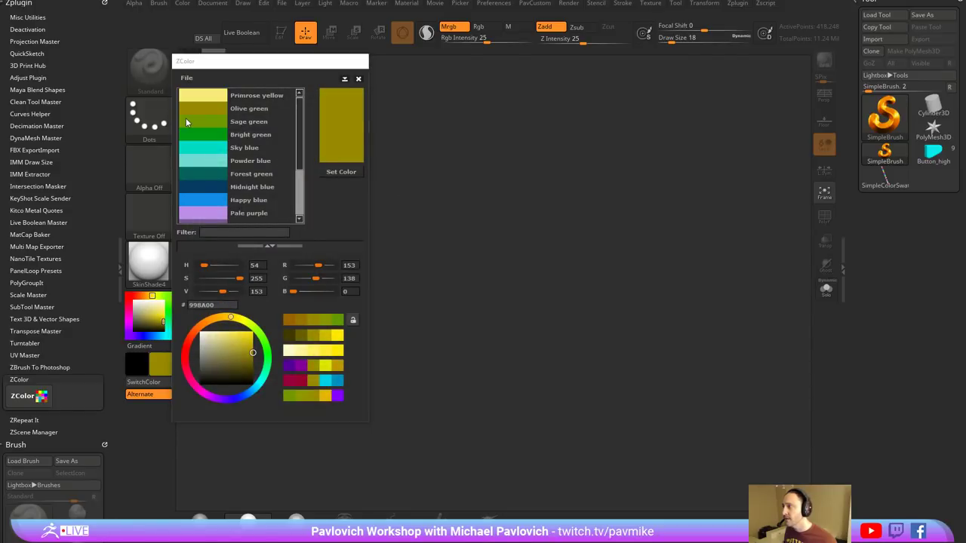
left_click(277, 255)
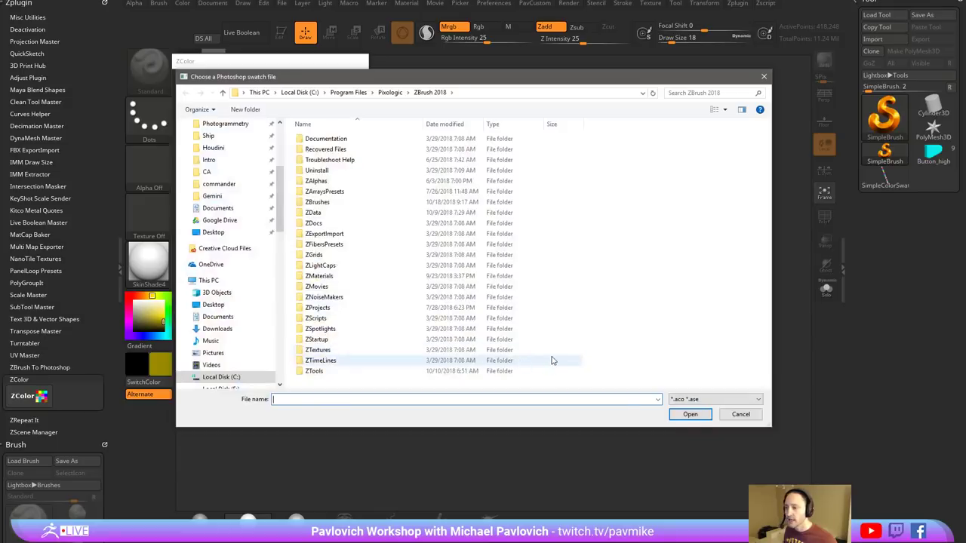
left_click(738, 414)
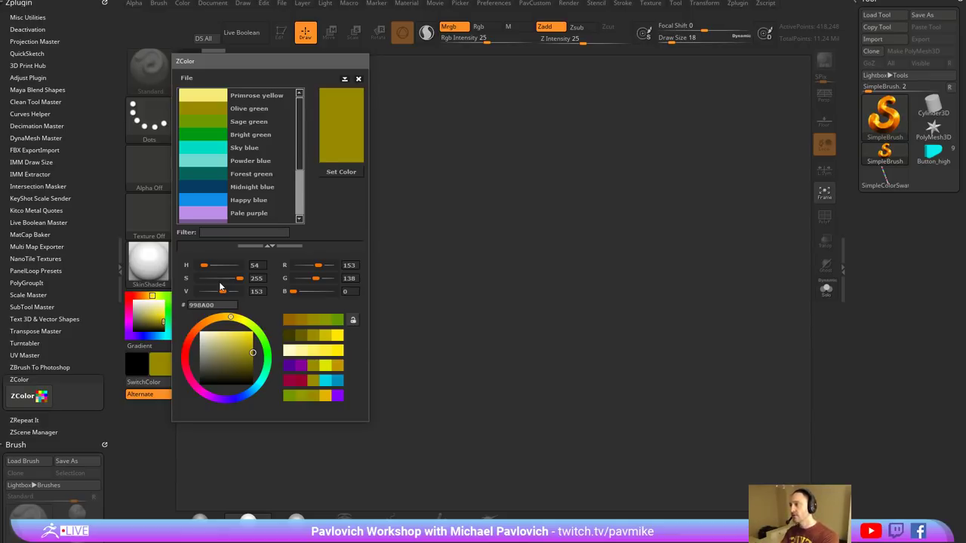
- Rename the Sky blue swatch in ZColor to "whatever" and close the ZColor window
left_click(271, 124)
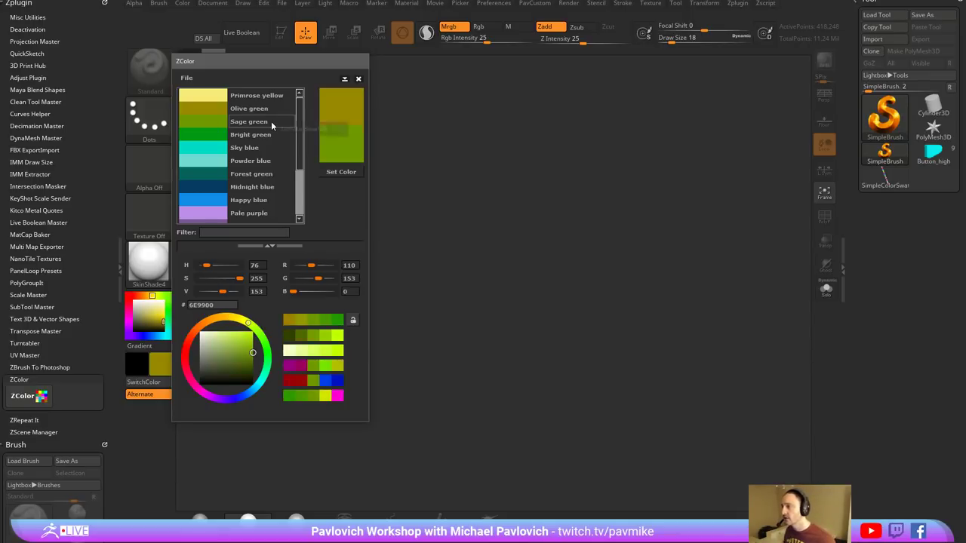
left_click(188, 79)
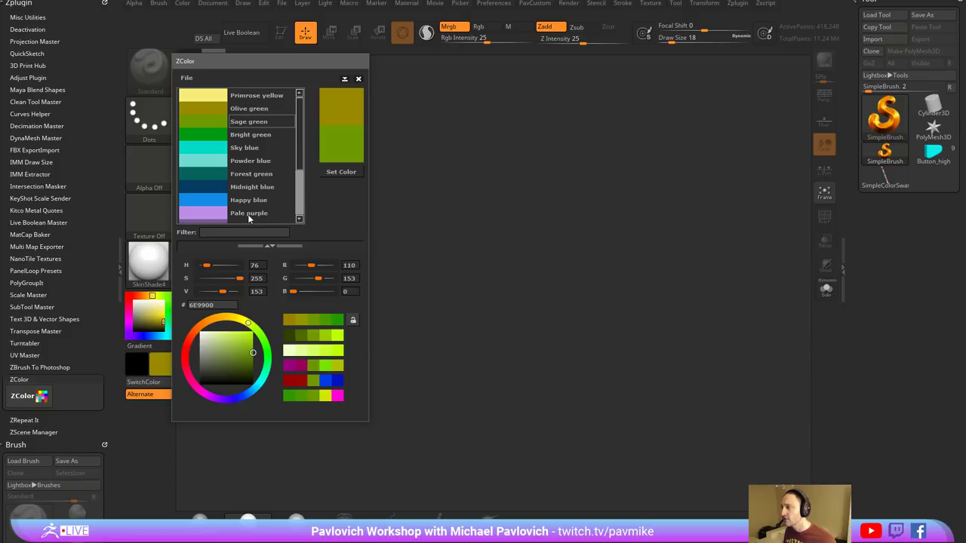
left_click(249, 201)
scroll(253, 186, "down", 3)
scroll(254, 181, "up", 3)
left_click(252, 149)
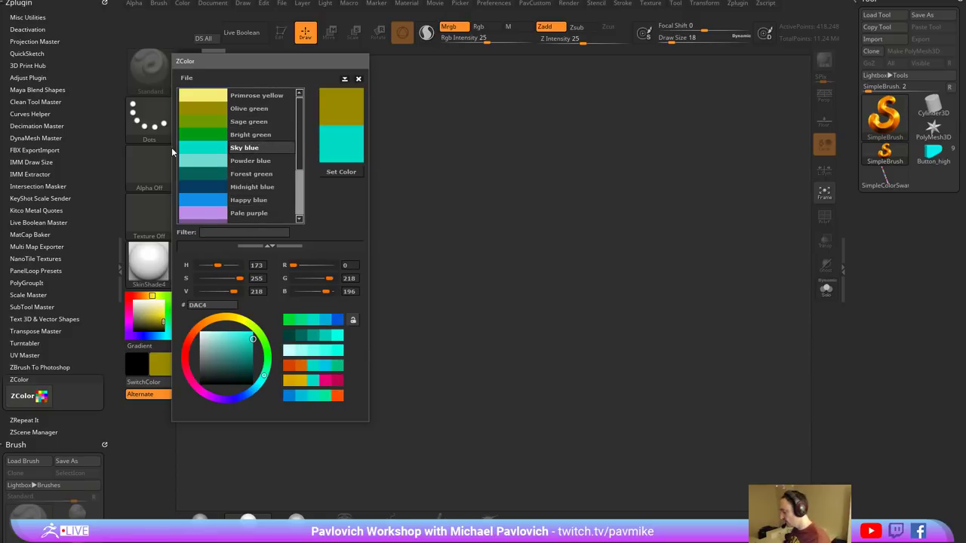
type("whatever")
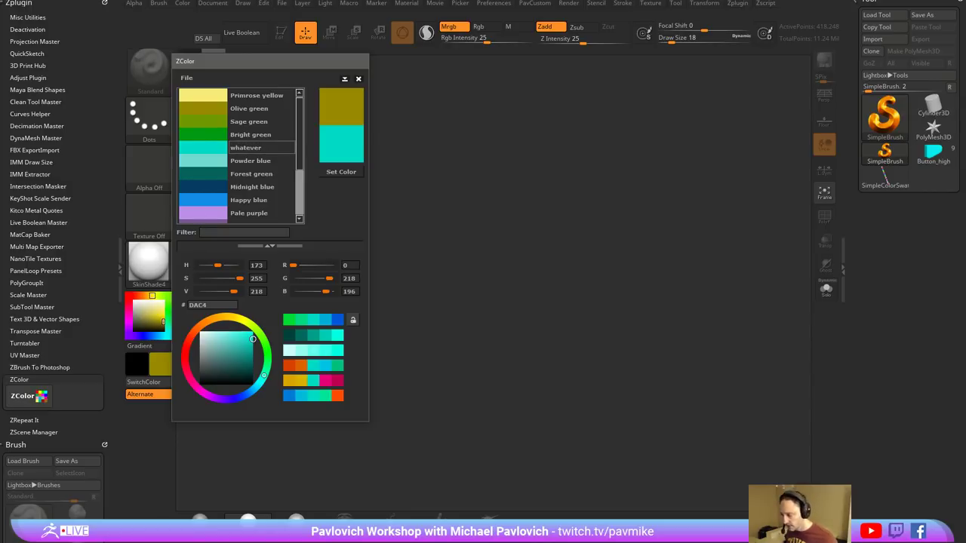
key("Return")
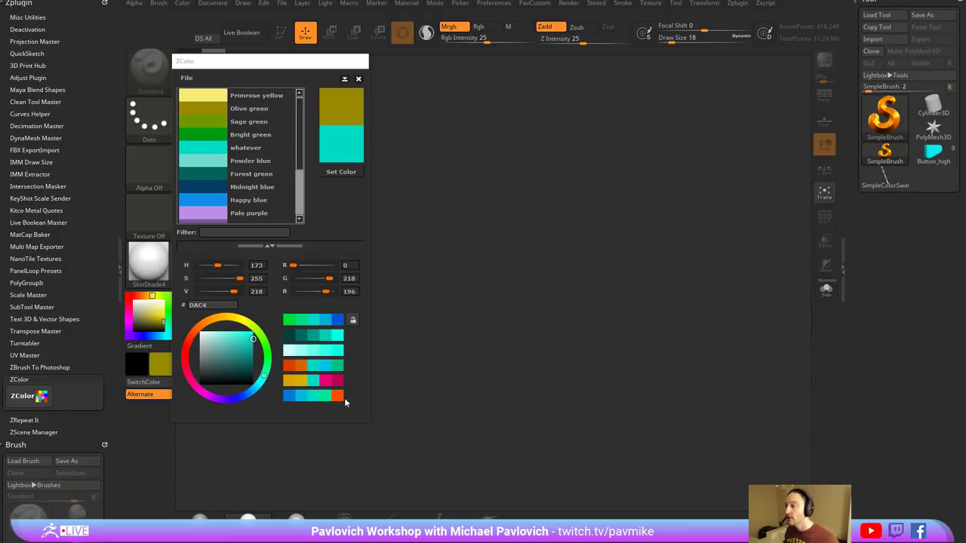
left_click_drag(325, 58, 332, 58)
left_click(366, 80)
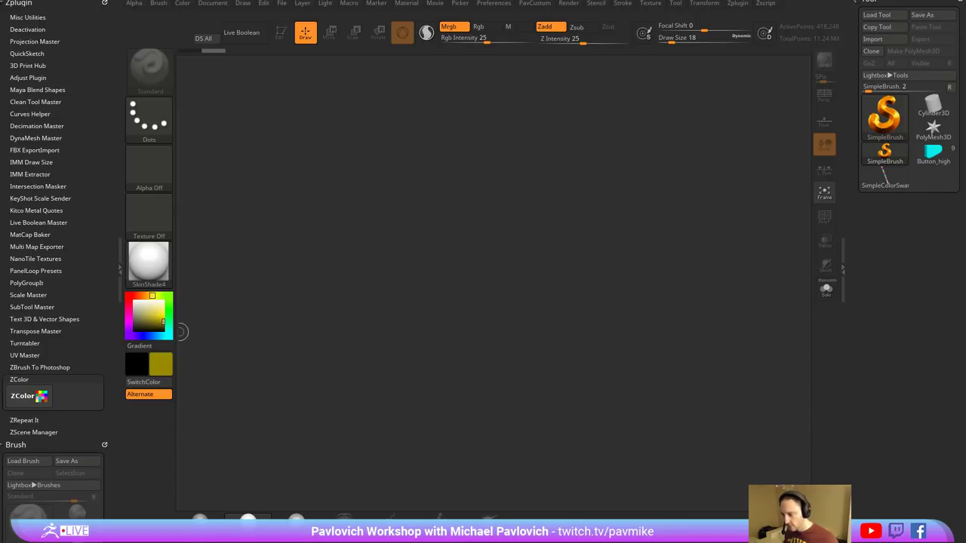
- Switch to Chrome, look over the YouTube channel page and open the "ZBrush for Ideation" playlist from its created playlists
key("alt+Tab")
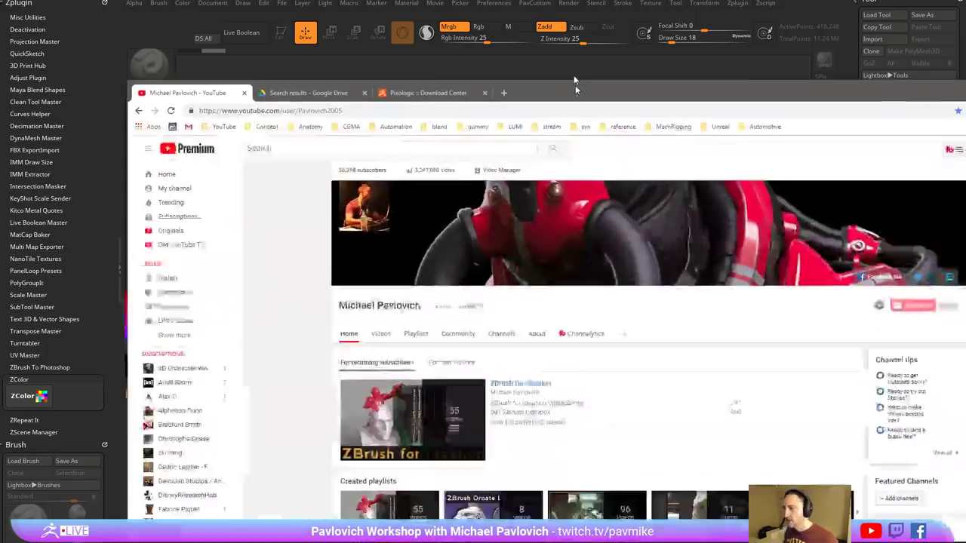
scroll(543, 351, "down", 5)
scroll(543, 351, "down", 3)
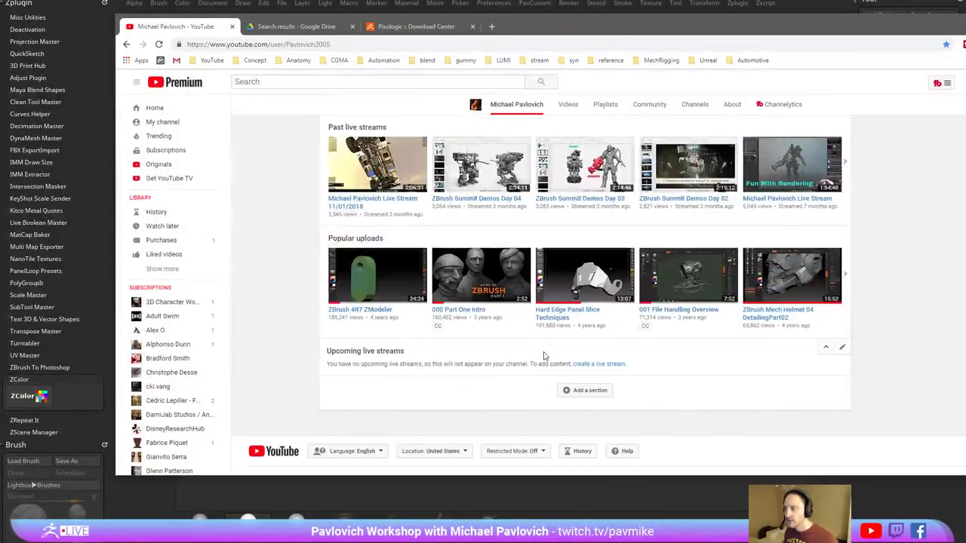
scroll(569, 378, "up", 3)
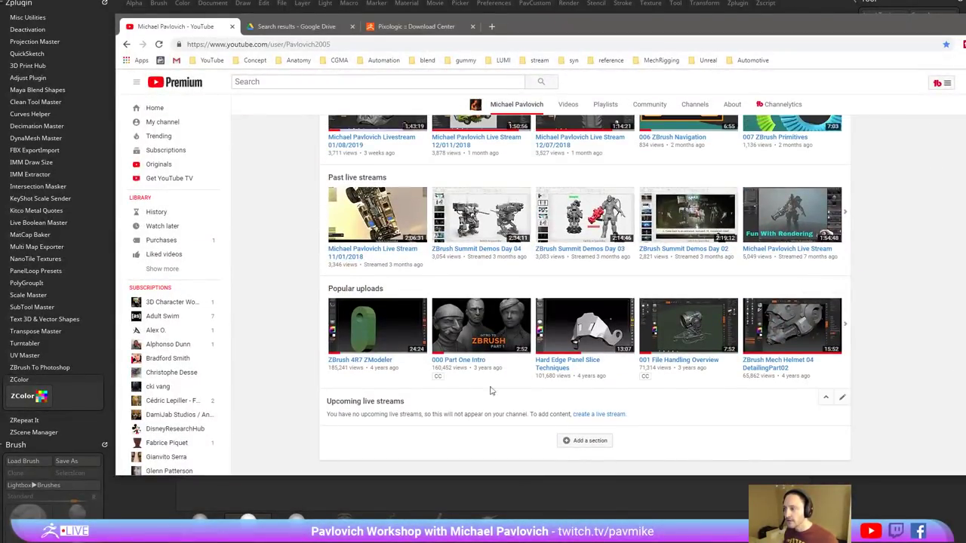
scroll(472, 215, "up", 5)
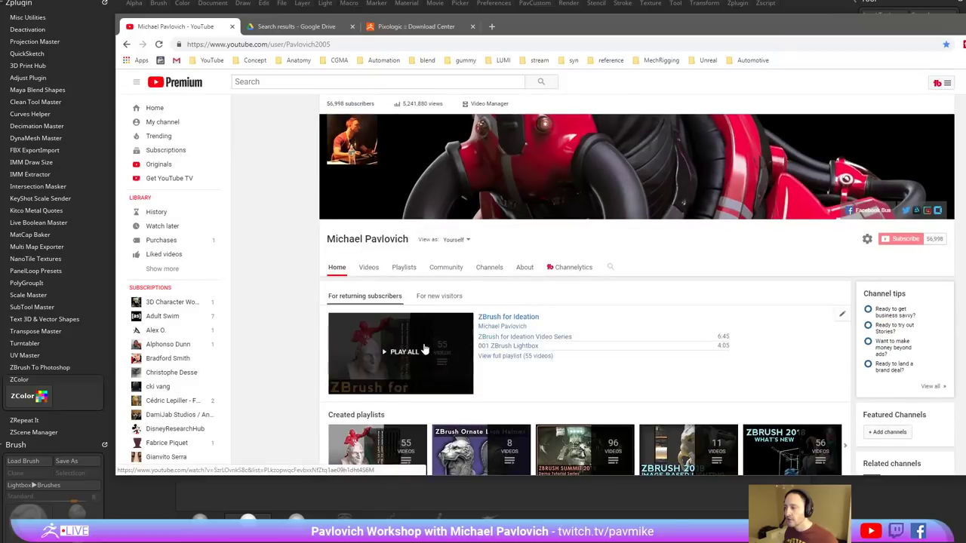
left_click(411, 269)
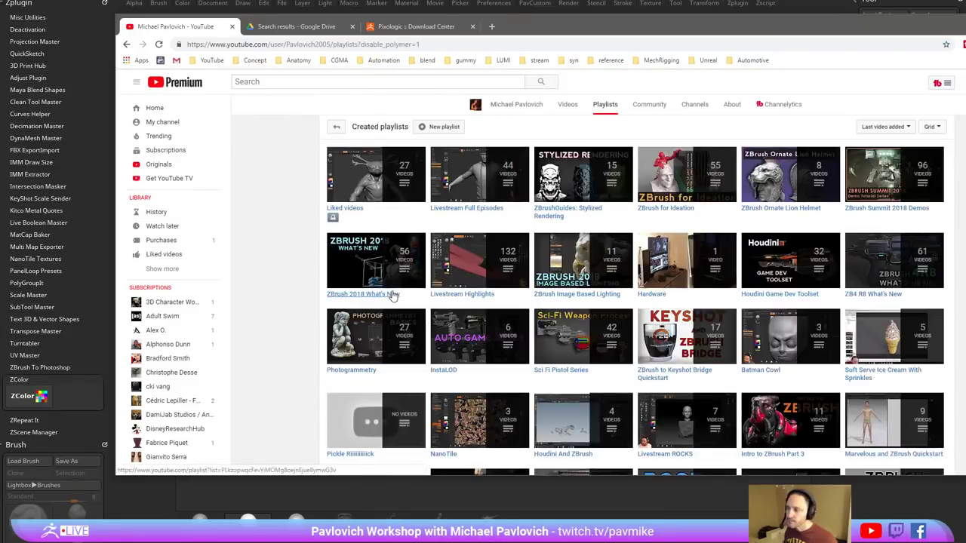
left_click(662, 212)
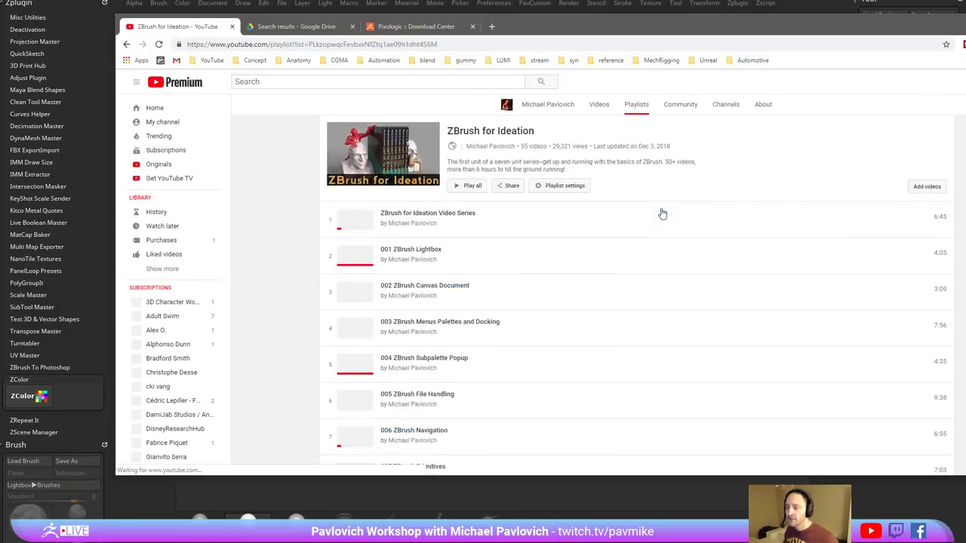
- Find the "043 ZBrush Polypaint Options" video in the ZBrush for Ideation playlist and open it
scroll(288, 217, "down", 14)
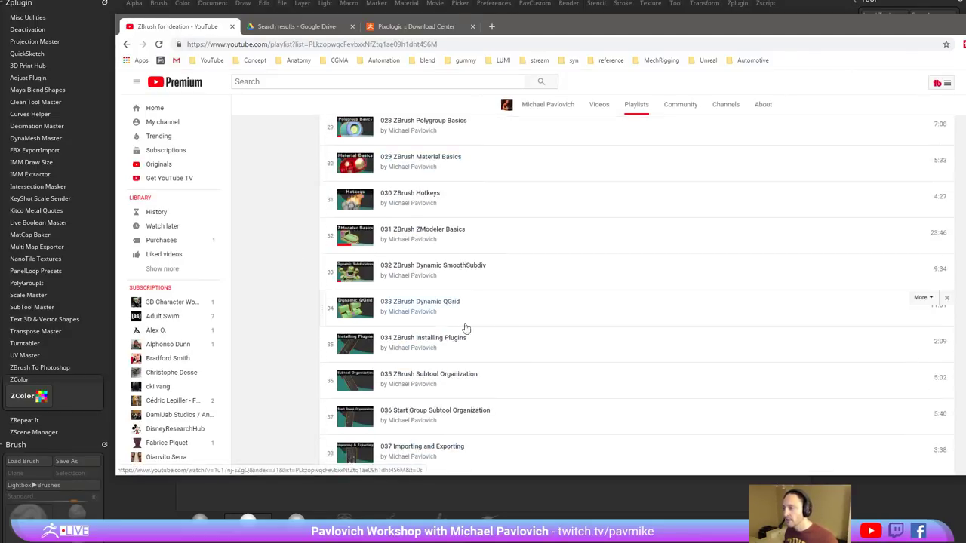
scroll(464, 327, "down", 2)
scroll(528, 317, "down", 3)
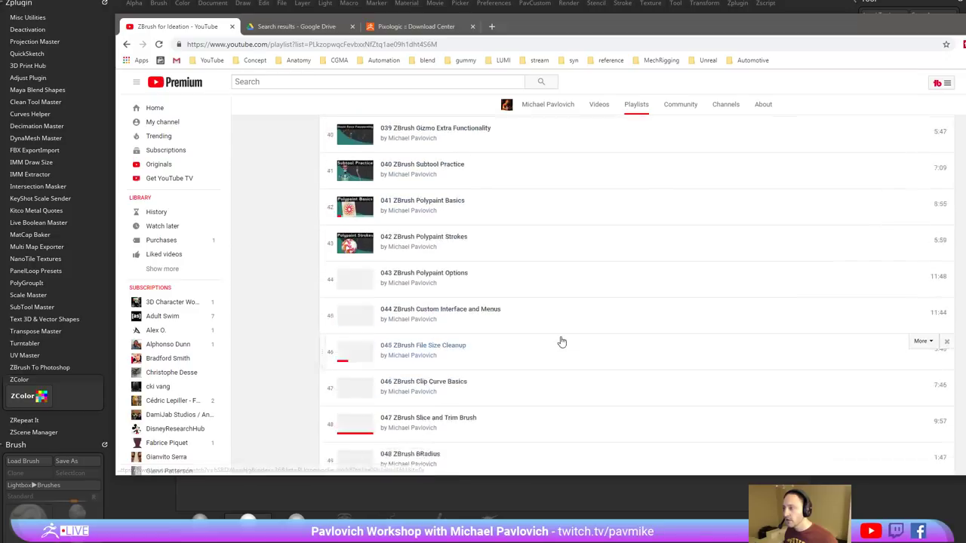
left_click(456, 262)
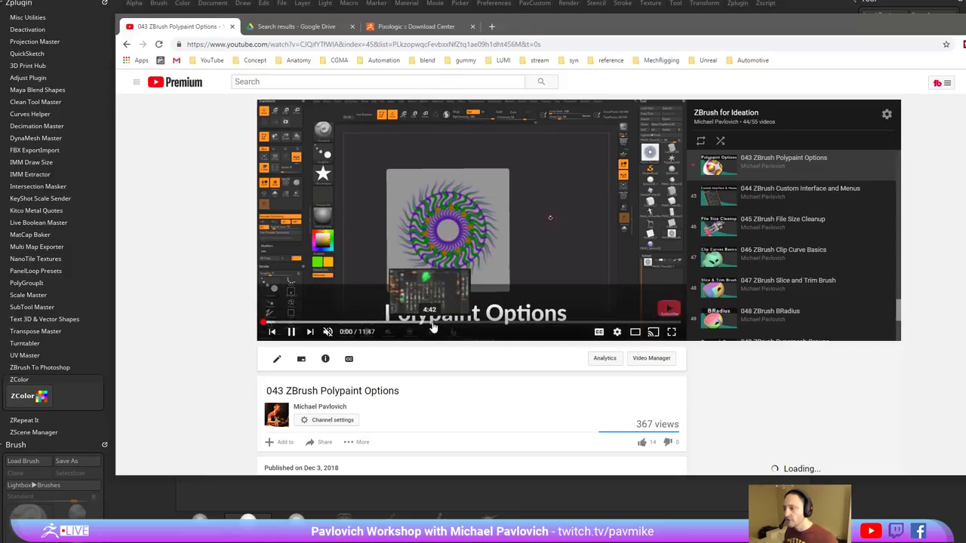
- View the playback speed options in the video's settings and close them without choosing one
left_click(617, 332)
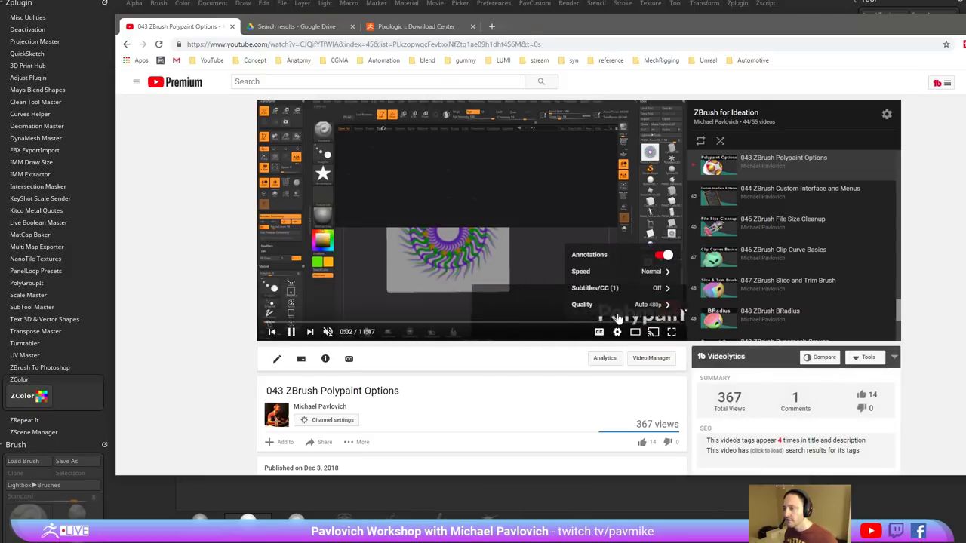
left_click(618, 273)
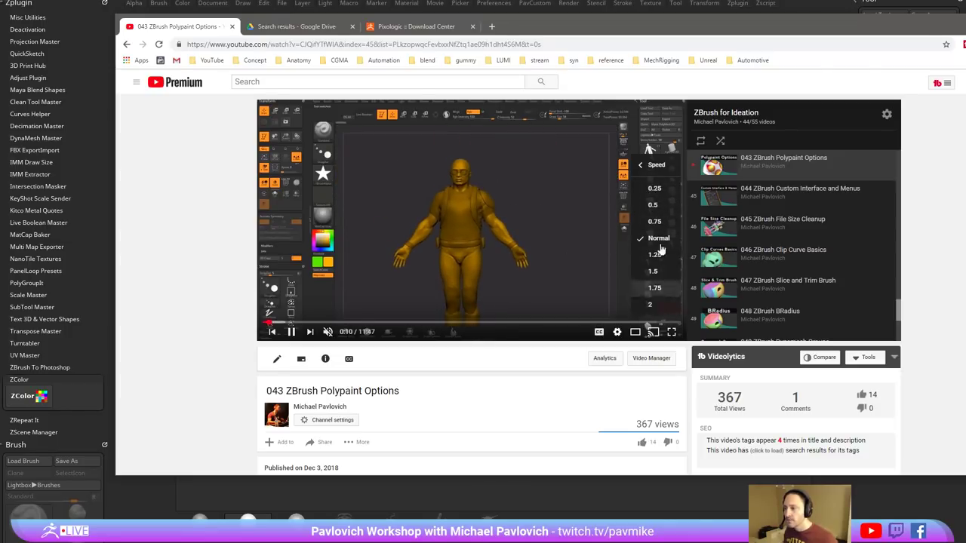
left_click(618, 333)
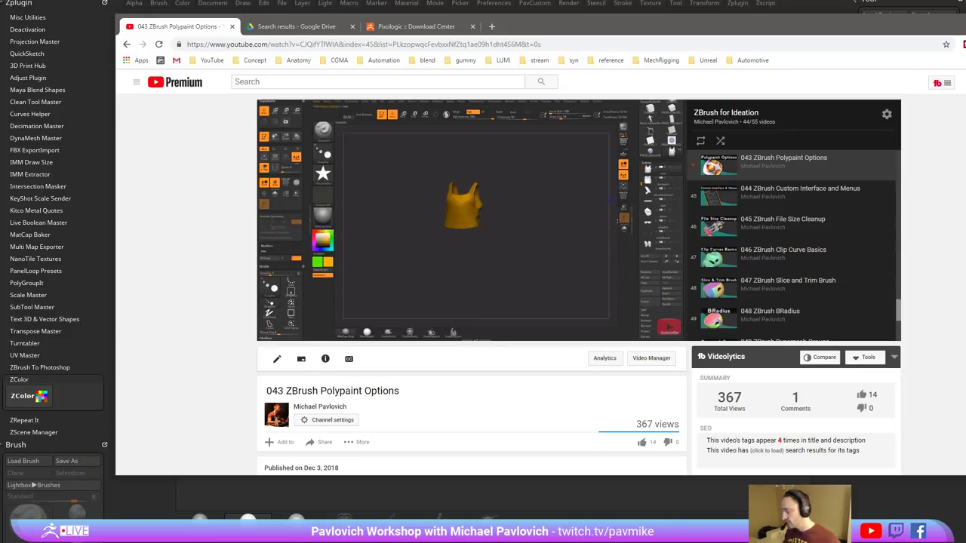
- Raise the Polypaint Options video's playback speed stepwise to 1.75x
key("shift+period")
key("shift+period")
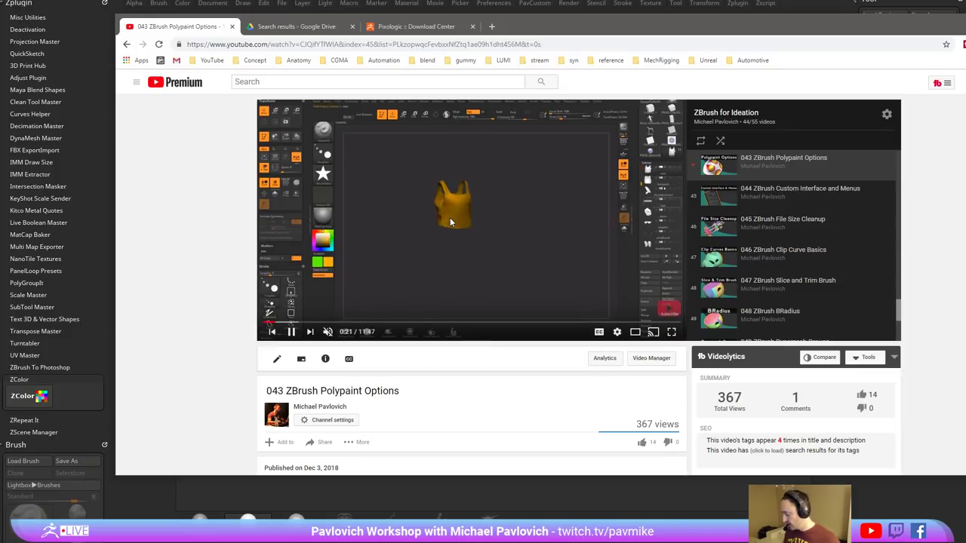
key("shift+period")
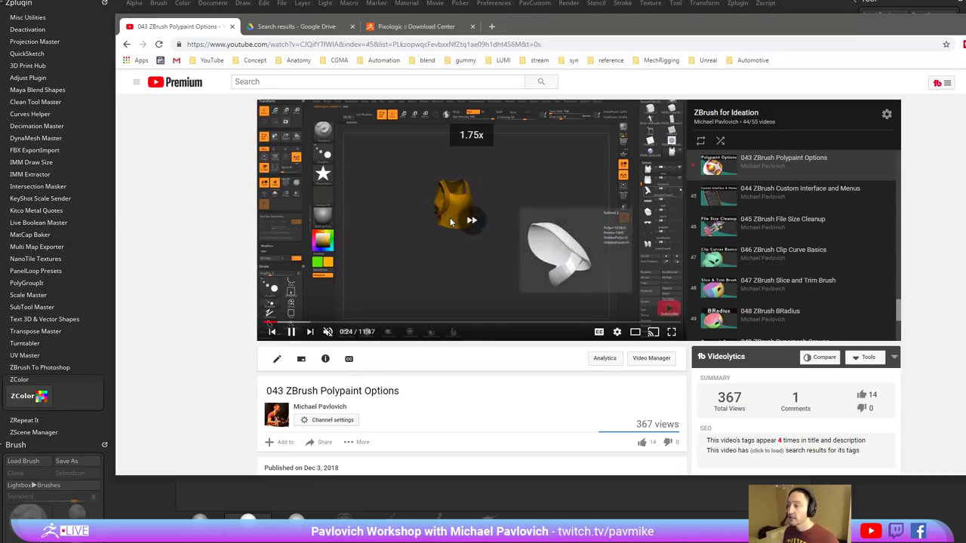
- Lower the Polypaint Options video's playback speed stepwise to 0.5x
key("shift+comma")
key("shift+comma")
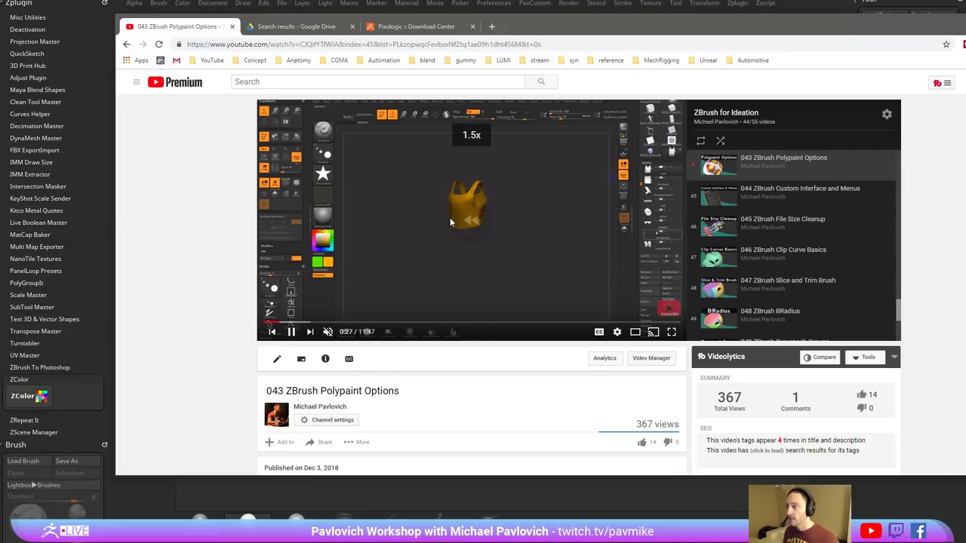
key("shift+comma")
key("shift+comma")
key("shift+comma")
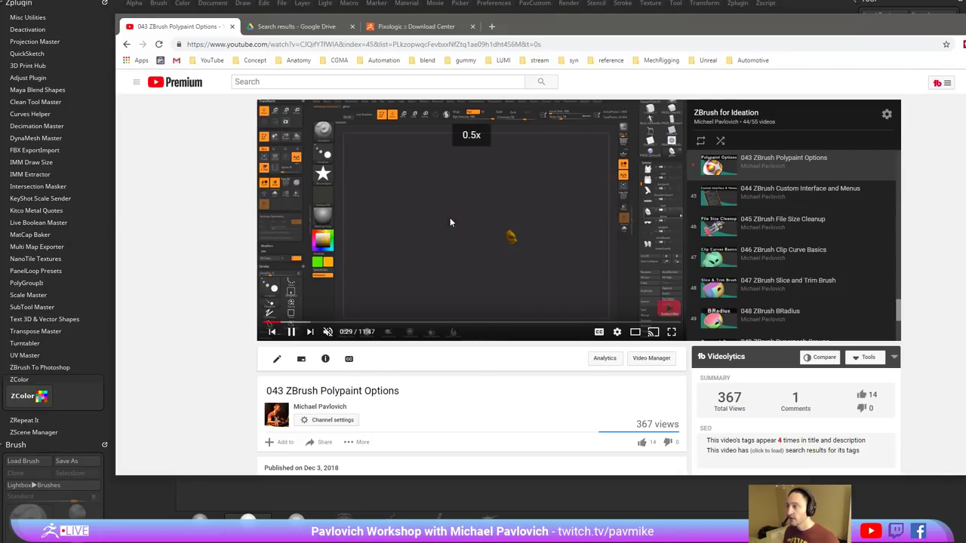
- Alternate the playback speed between 0.5x and normal, and return the video to its beginning
key("shift+period")
key("shift+period")
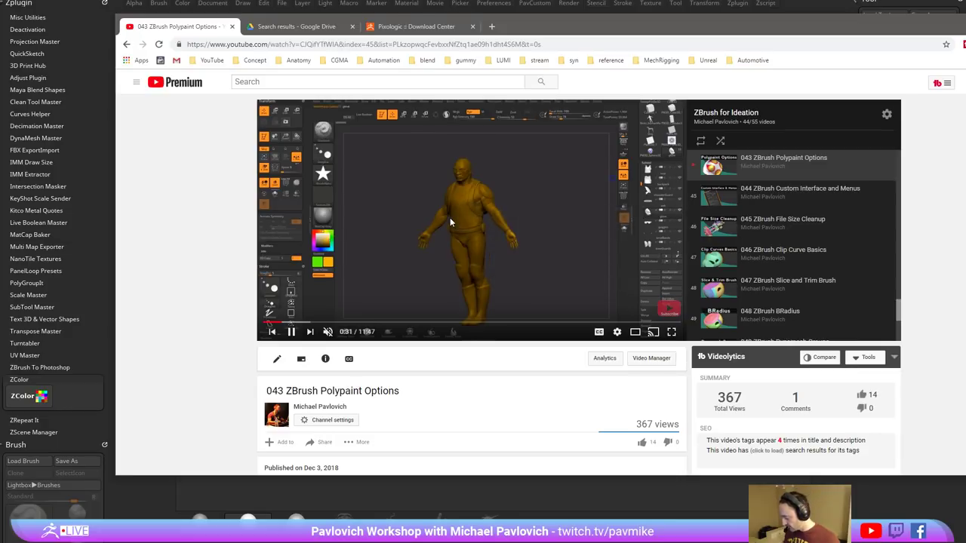
key("shift+comma")
key("shift+comma")
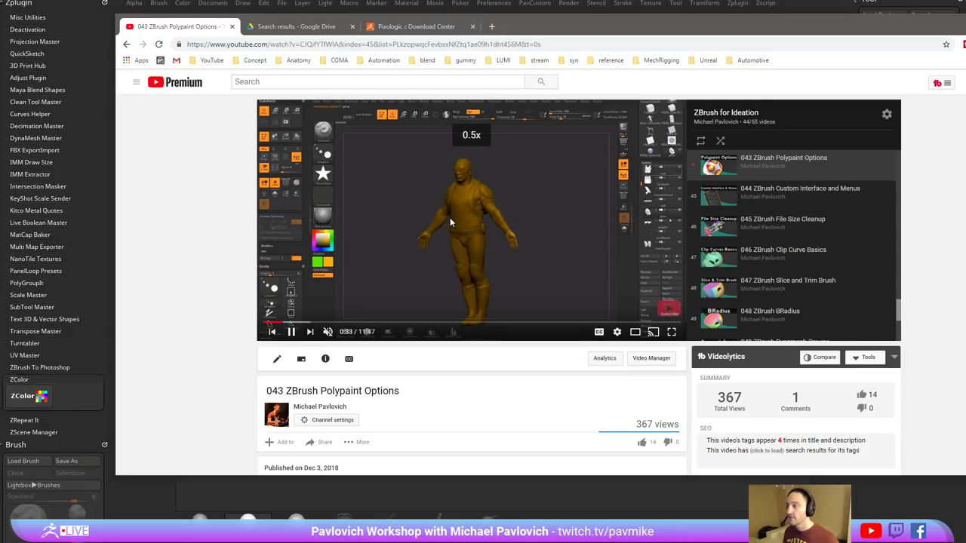
key("shift+period")
key("shift+period")
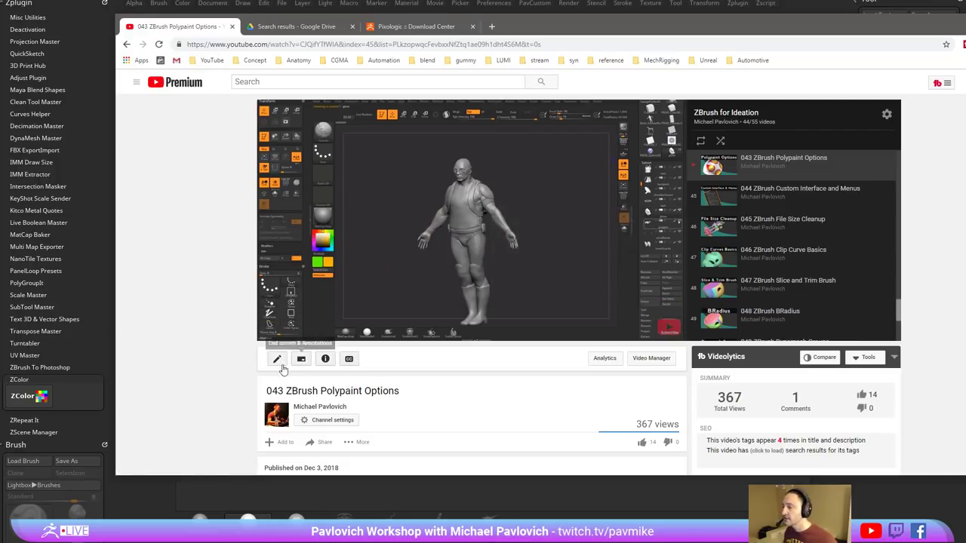
left_click(273, 332)
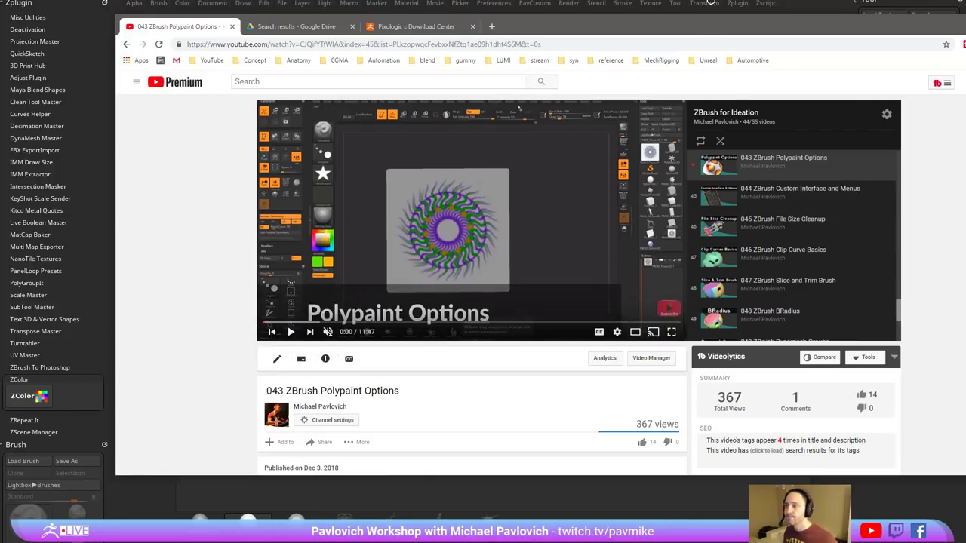
- Switch to ZBrush, bring the list of YouTube viewer comments over the canvas to read, and put it away
key("alt+Tab")
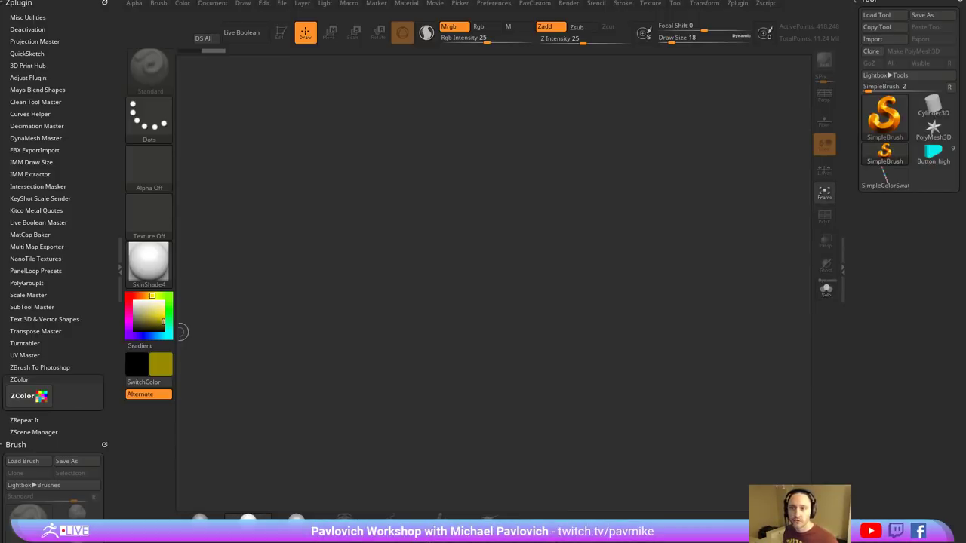
left_click_drag(965, 186, 539, 214)
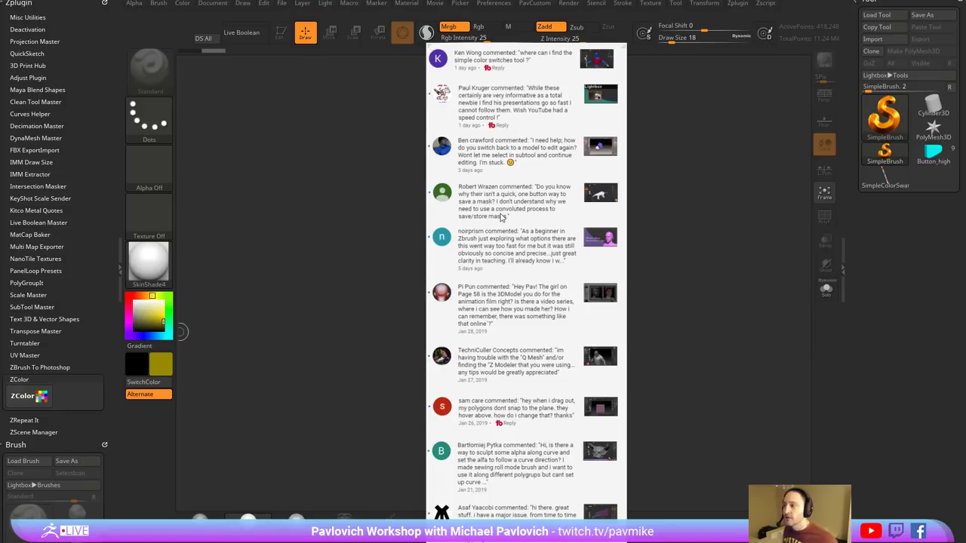
key("alt+Tab")
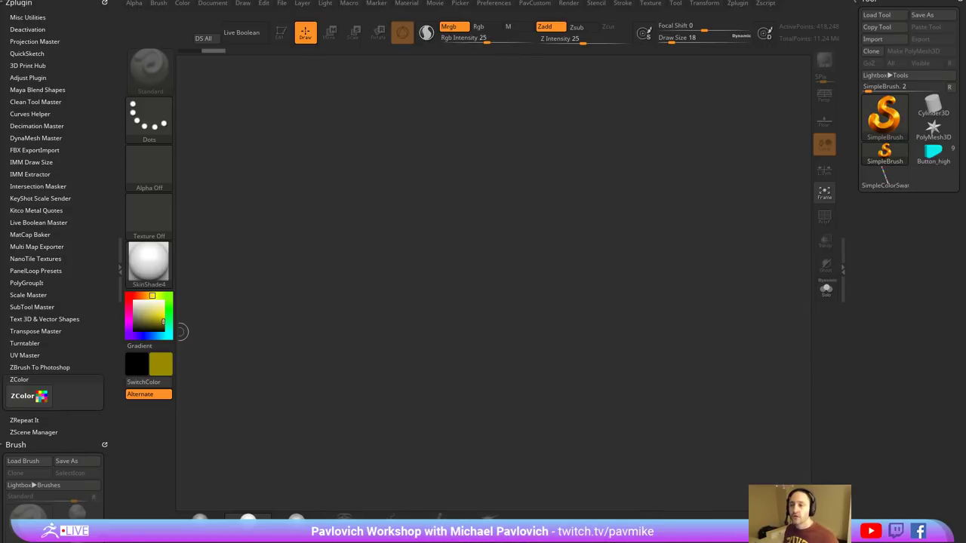
- Draw the SimpleColorSwatches tool on the canvas with the DragRect stroke and enter Edit mode
left_click(927, 155)
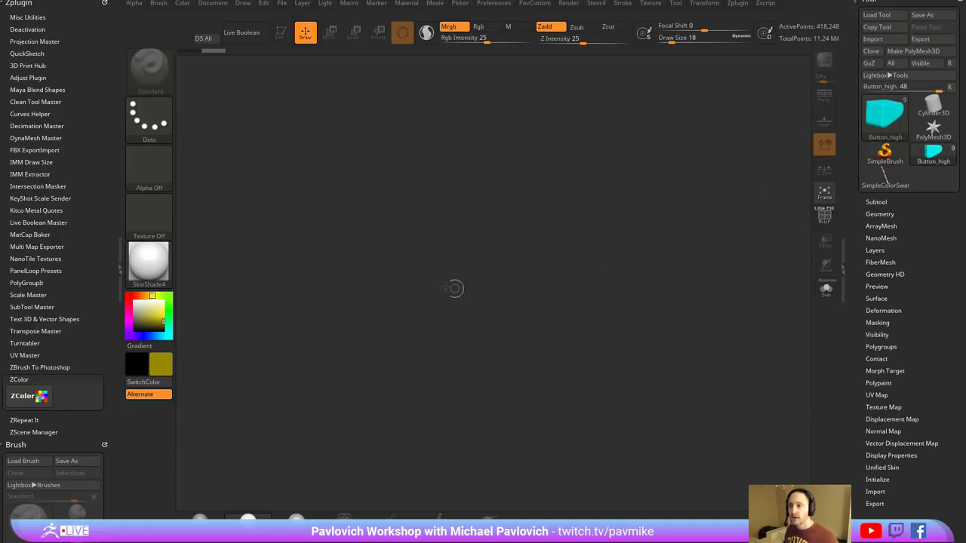
left_click(884, 175)
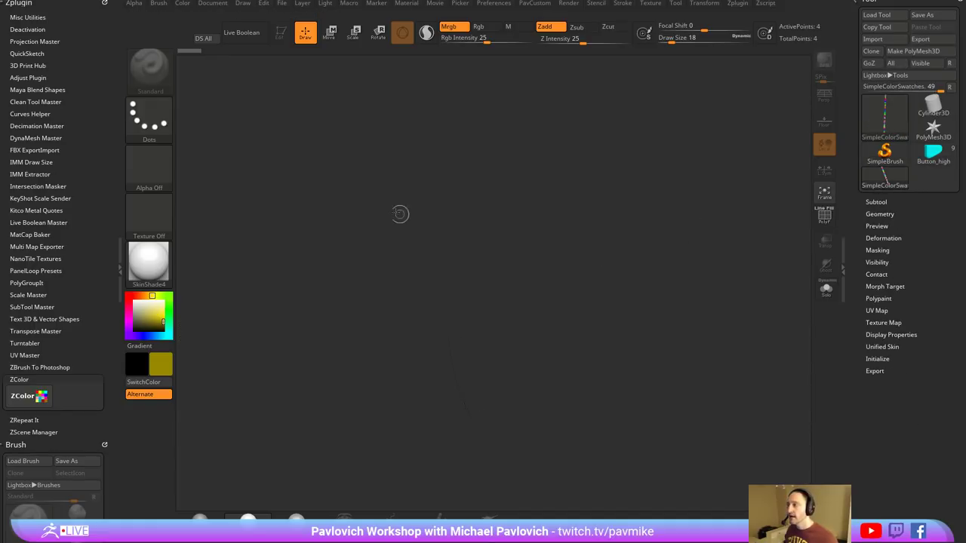
key("ctrl")
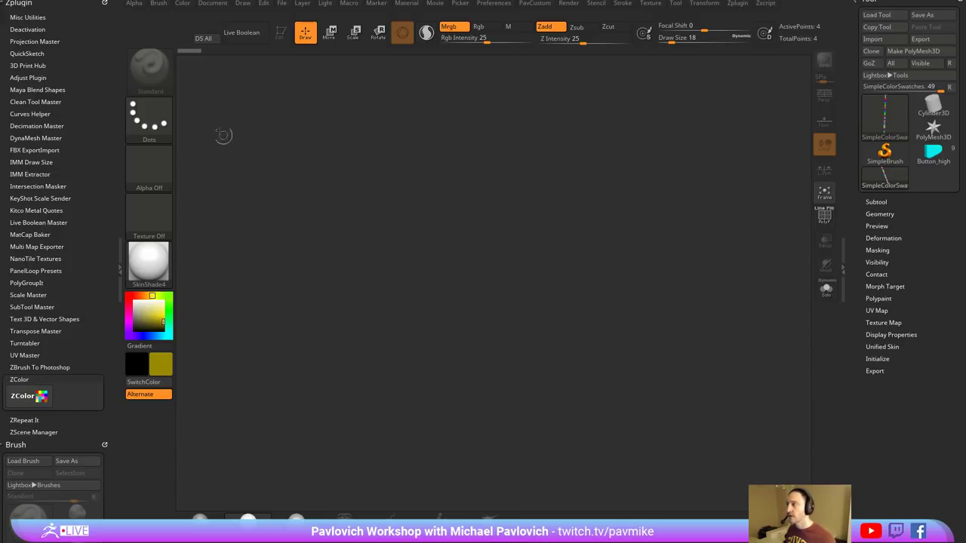
left_click(149, 117)
left_click(256, 130)
left_click_drag(414, 261, 457, 381)
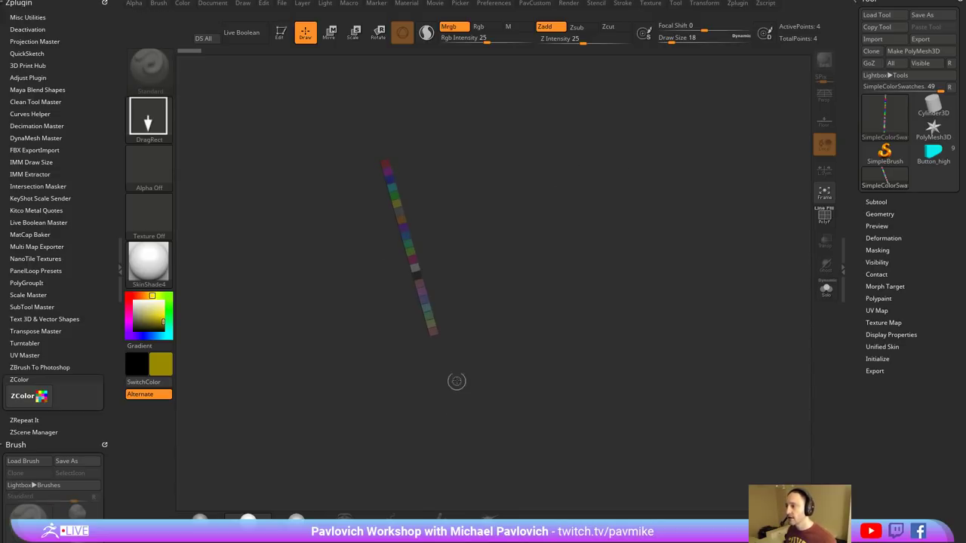
left_click(280, 32)
- Snap the swatch strip to an upright front view, enlarged on the canvas, and set the main color to white
left_click_drag(549, 217, 254, 458, "shift")
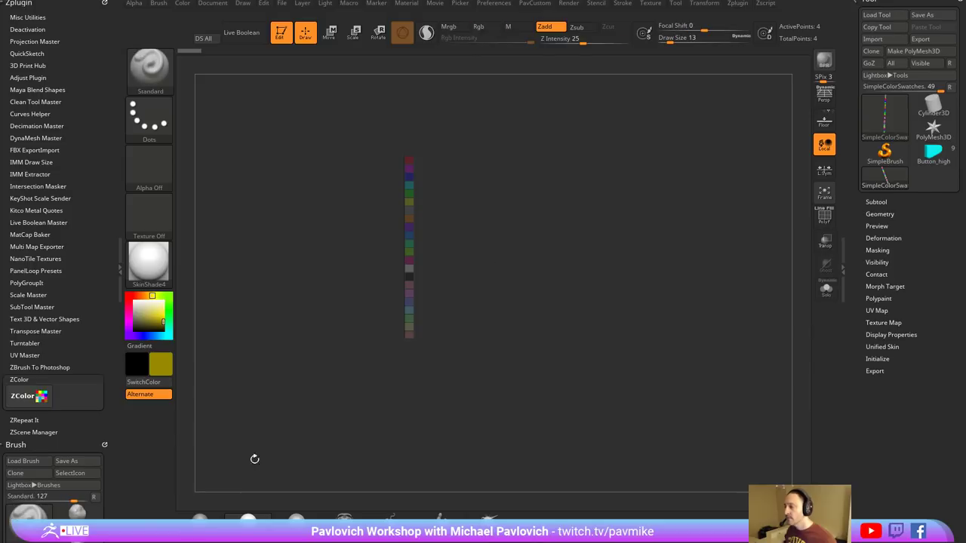
left_click_drag(140, 319, 128, 295)
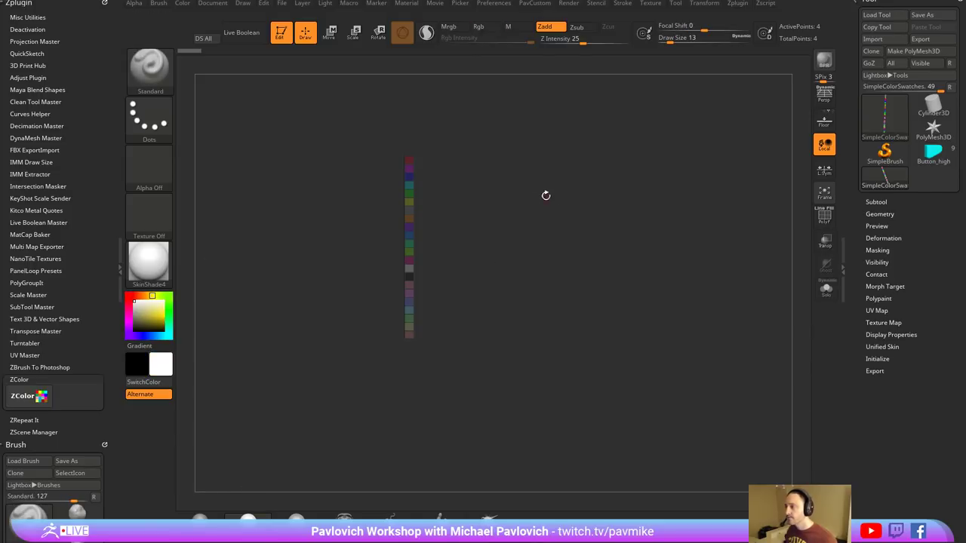
left_click_drag(545, 196, 446, 232)
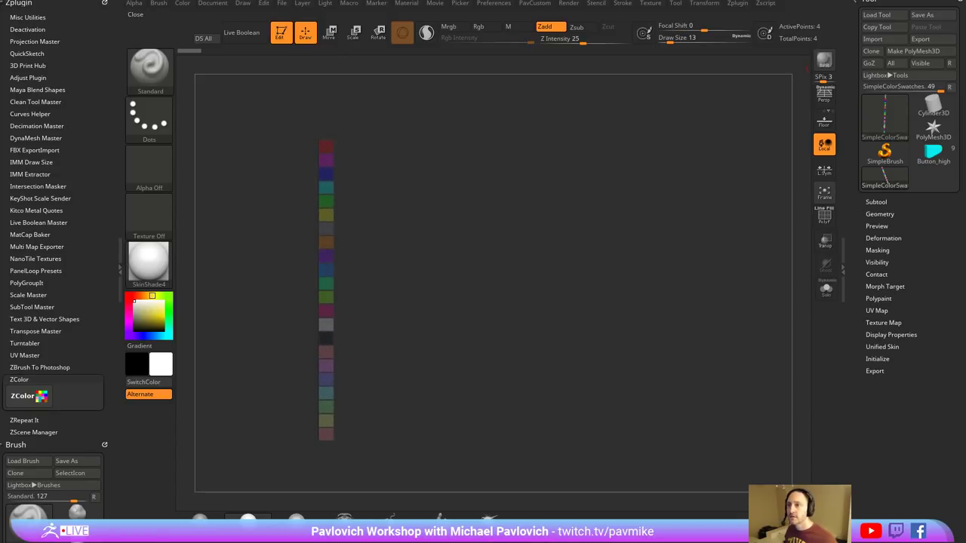
- Switch to Photoshop and display its color swatches
key("alt+F4")
left_click(494, 241)
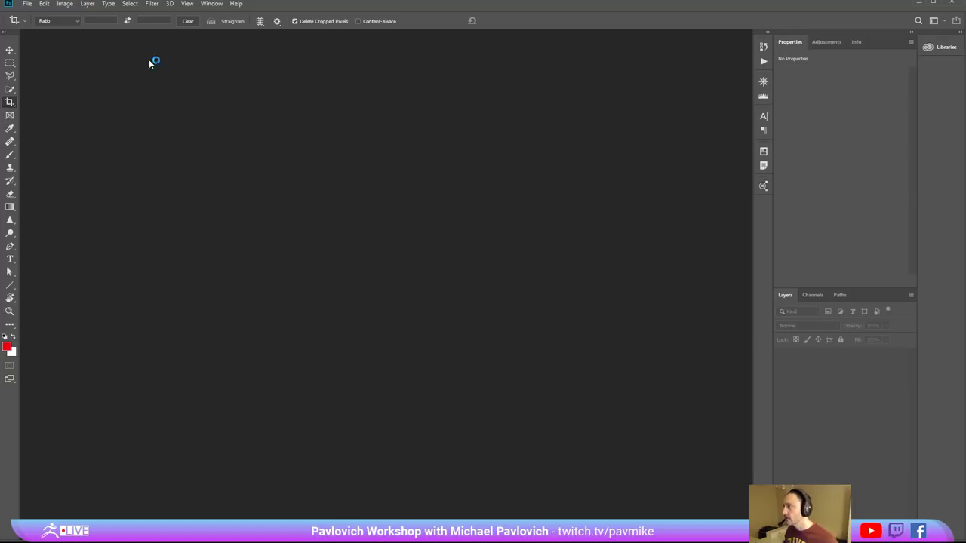
left_click(212, 4)
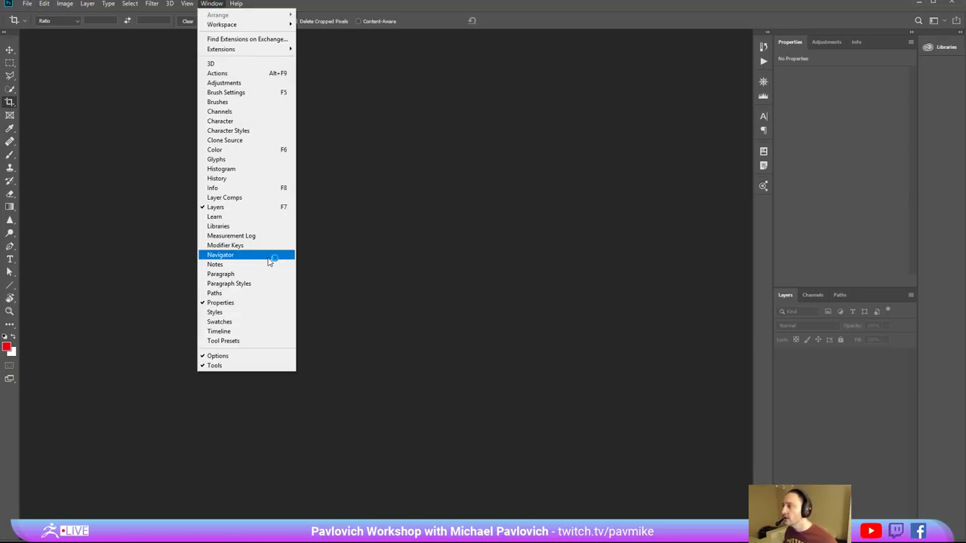
left_click(235, 321)
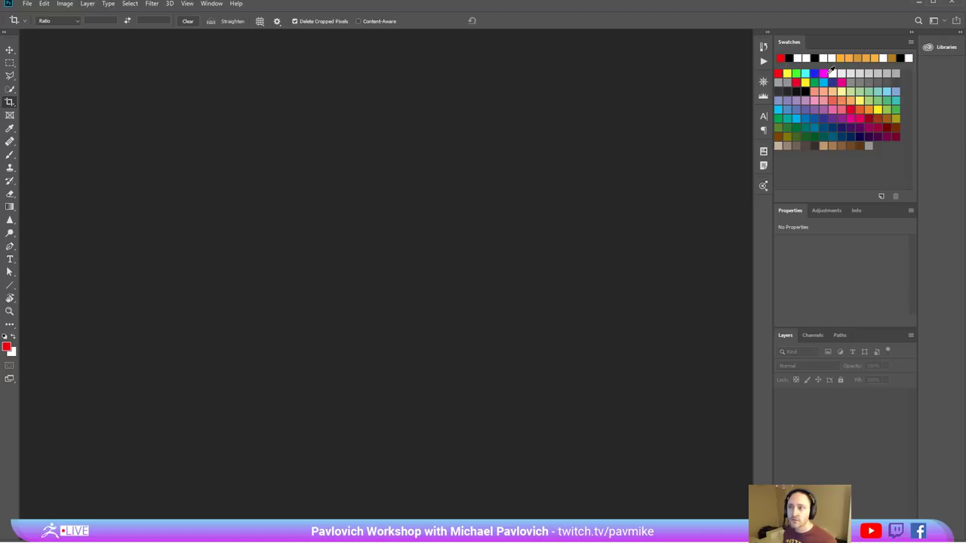
- Delete all swatches after the white one in the Preset Manager, keeping the first seven, red through white
left_click(911, 41)
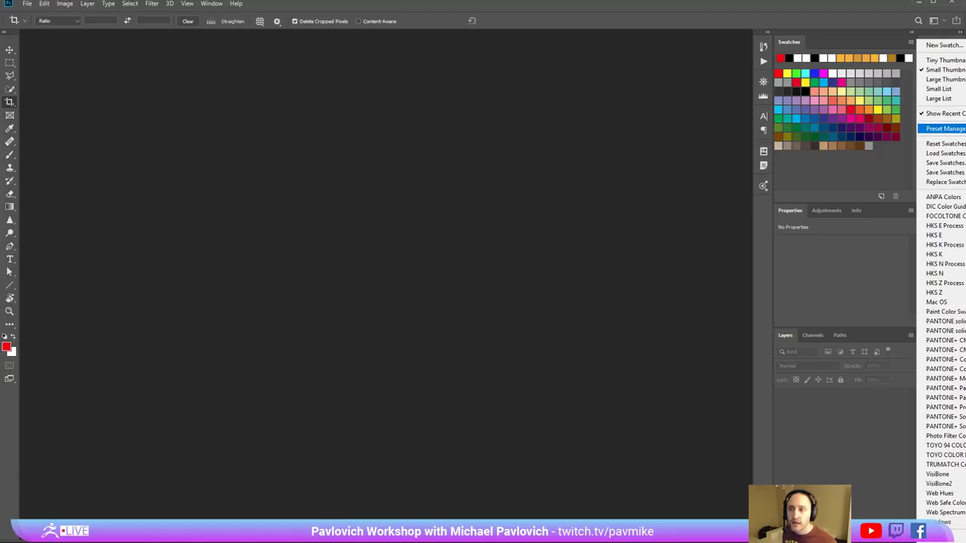
left_click(944, 128)
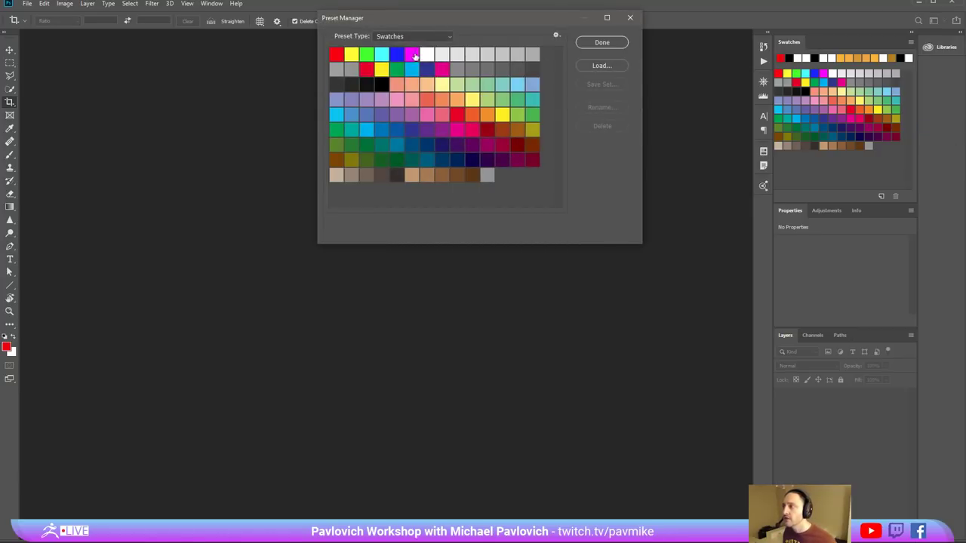
left_click(445, 57)
left_click(486, 175, "shift")
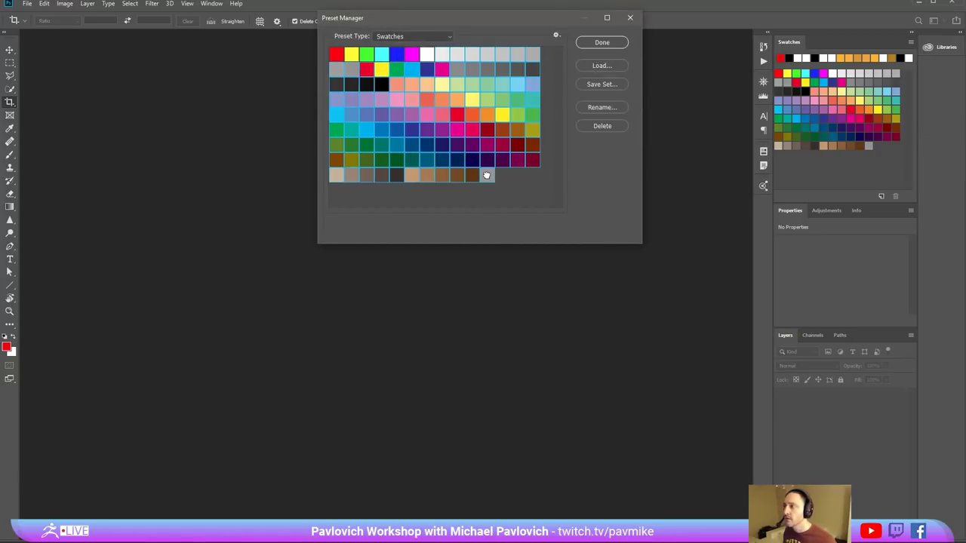
left_click(594, 127)
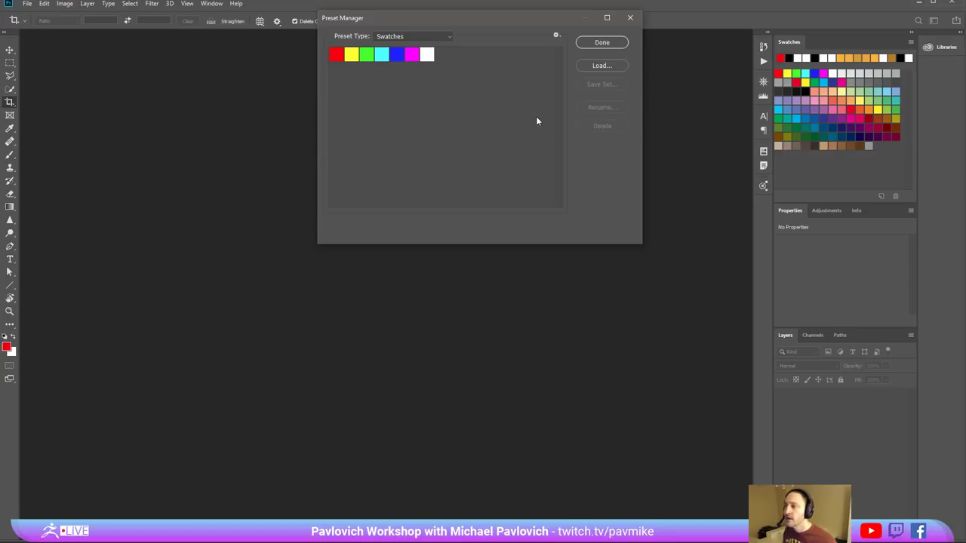
left_click(601, 43)
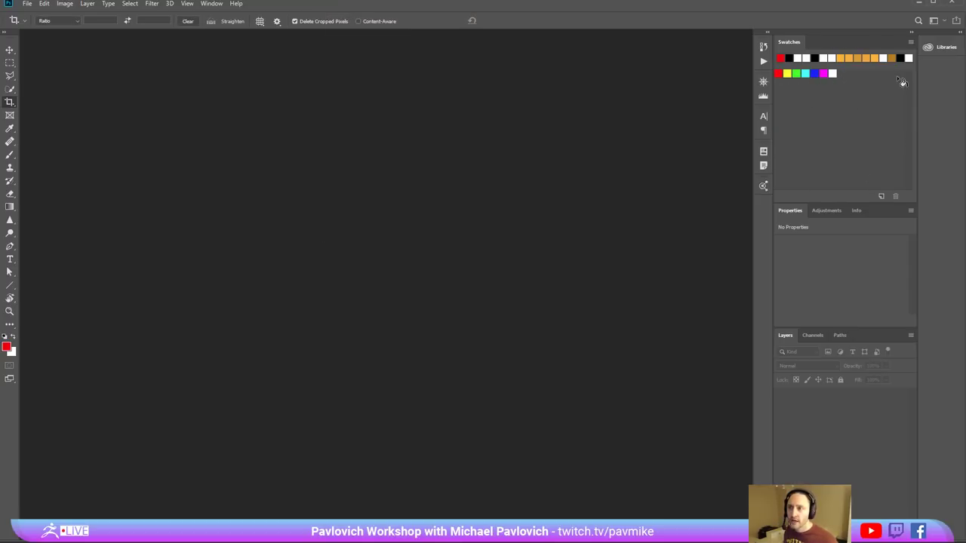
left_click(912, 44)
left_click(885, 97)
left_click(885, 98)
left_click(581, 95)
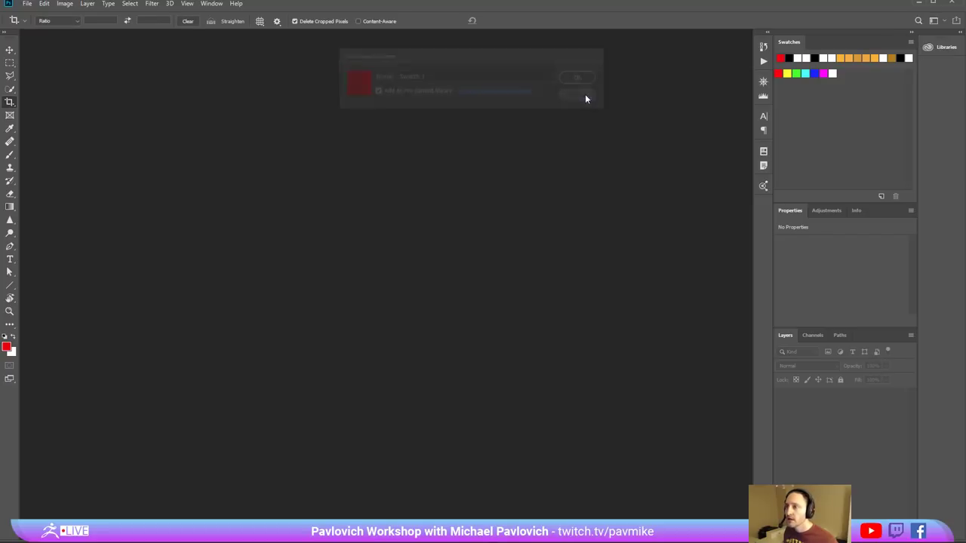
- Set the foreground color's RGB values to 255, 0, 0 for pure red
left_click(6, 348)
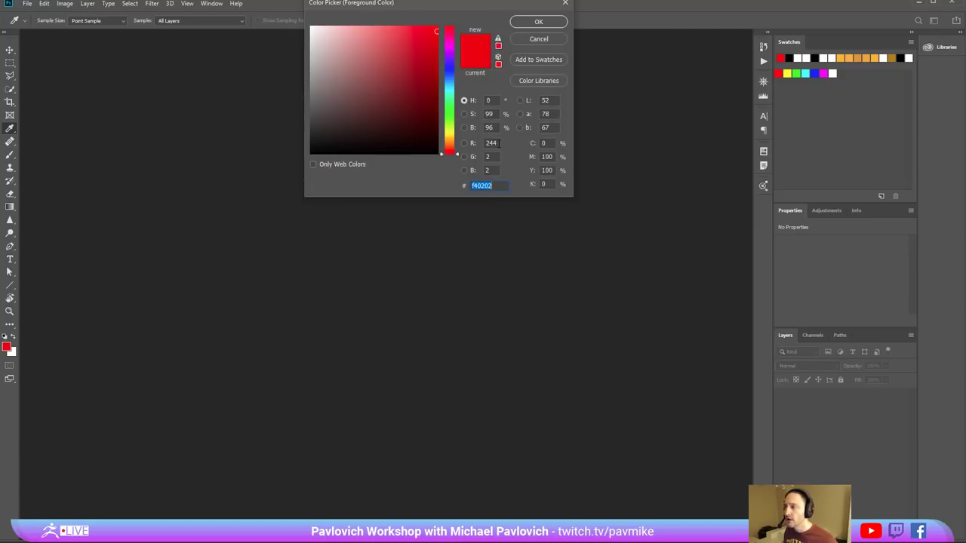
left_click(498, 143)
left_click_drag(498, 143, 473, 145)
type("255")
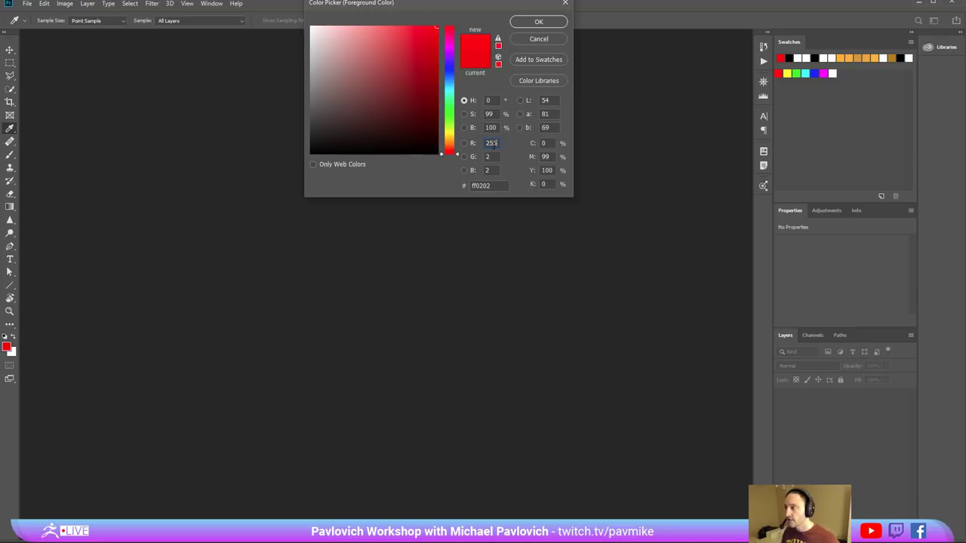
type("0")
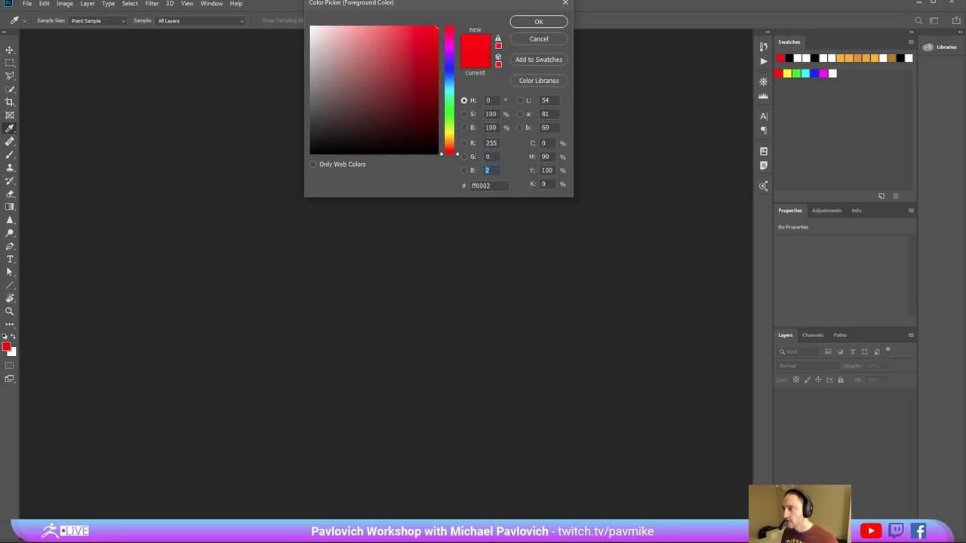
type("0")
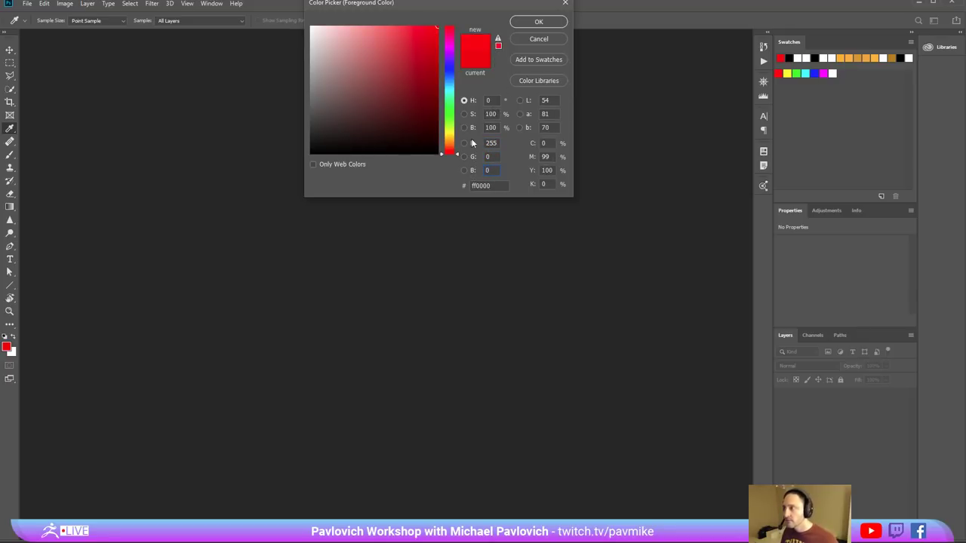
- Change the foreground color to a neutral mid grey with R, G and B all at 128
double_click(492, 143)
type("128")
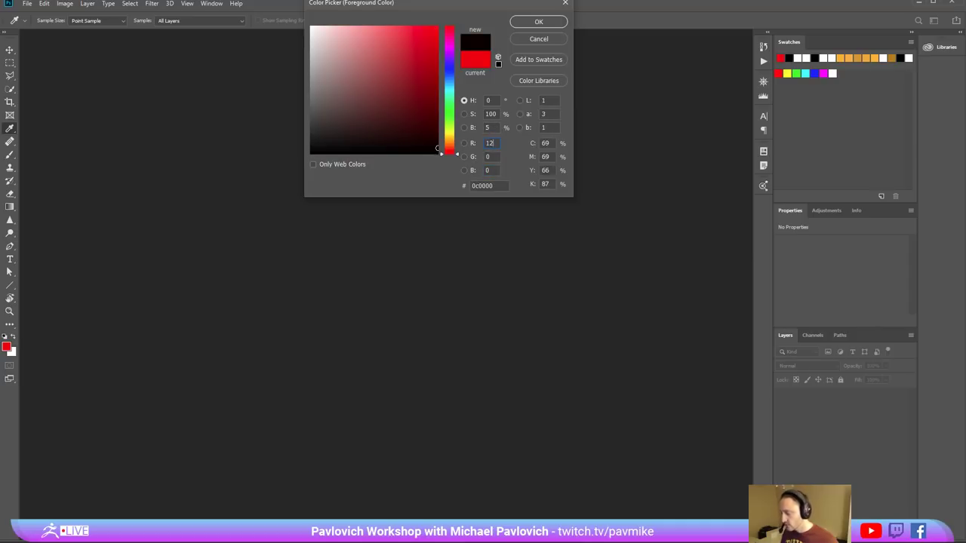
type("128")
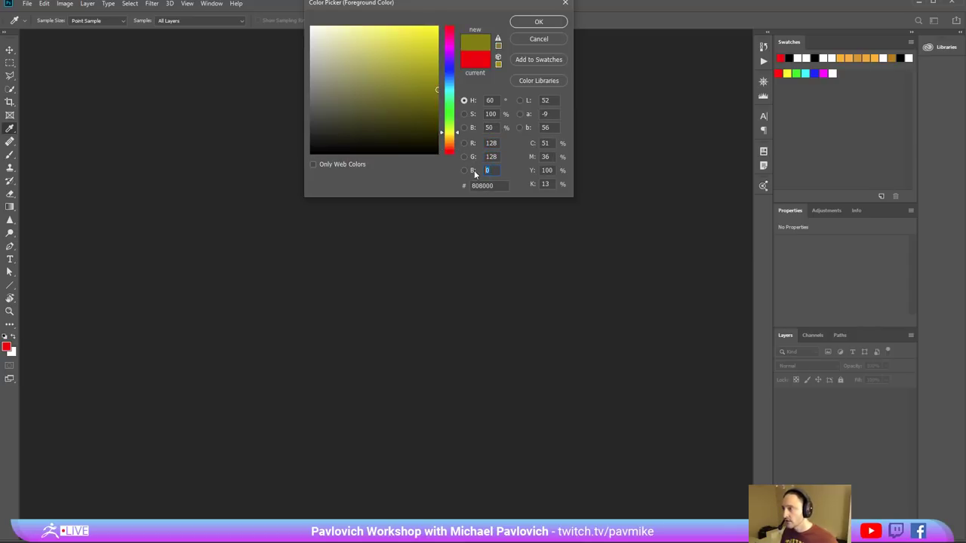
type("128")
left_click(538, 21)
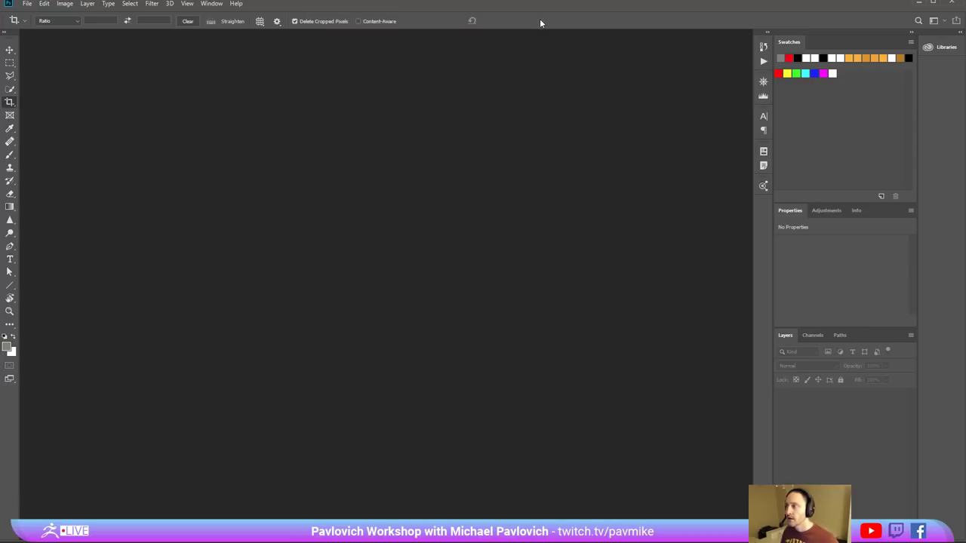
- Add the foreground color as a new swatch named grey after the white one, and check it in My Library
left_click(851, 88)
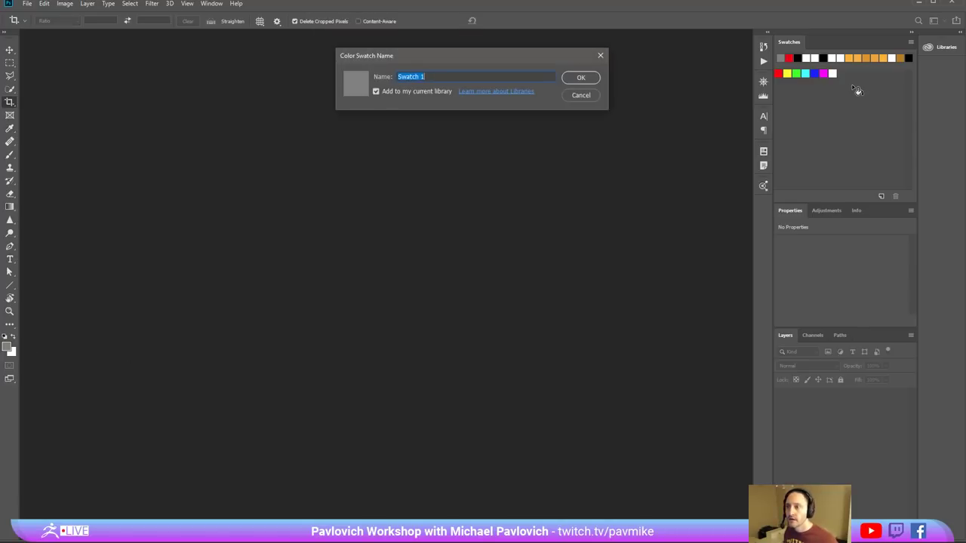
type("asdf")
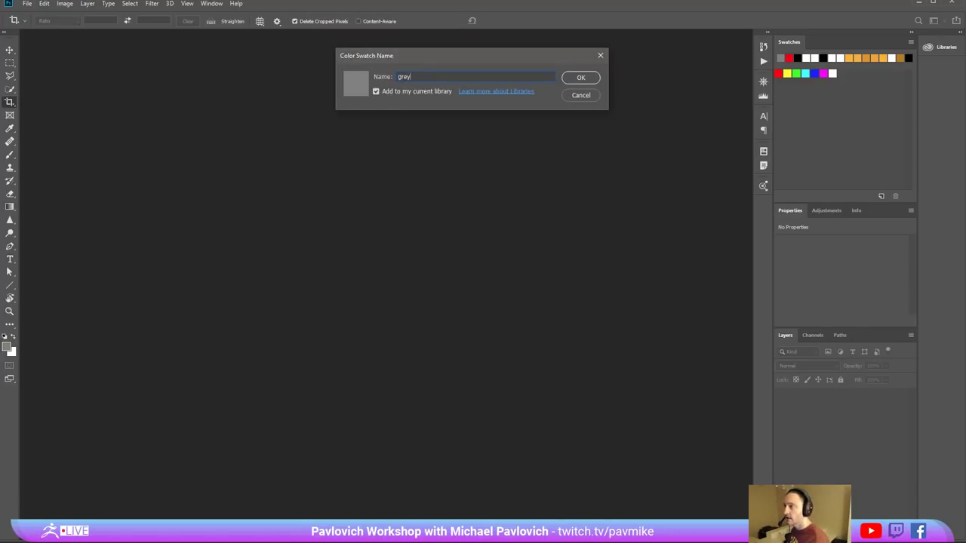
key("Return")
left_click(943, 46)
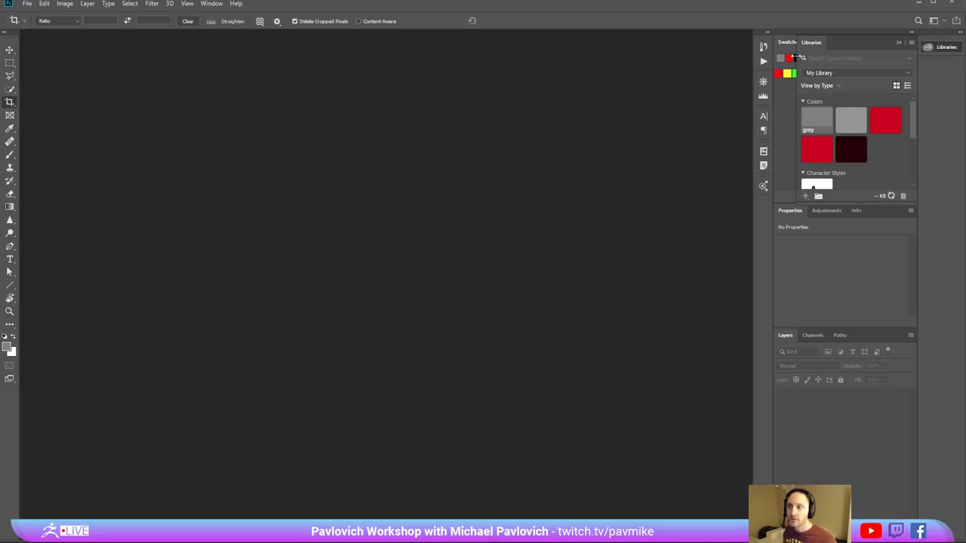
left_click(898, 42)
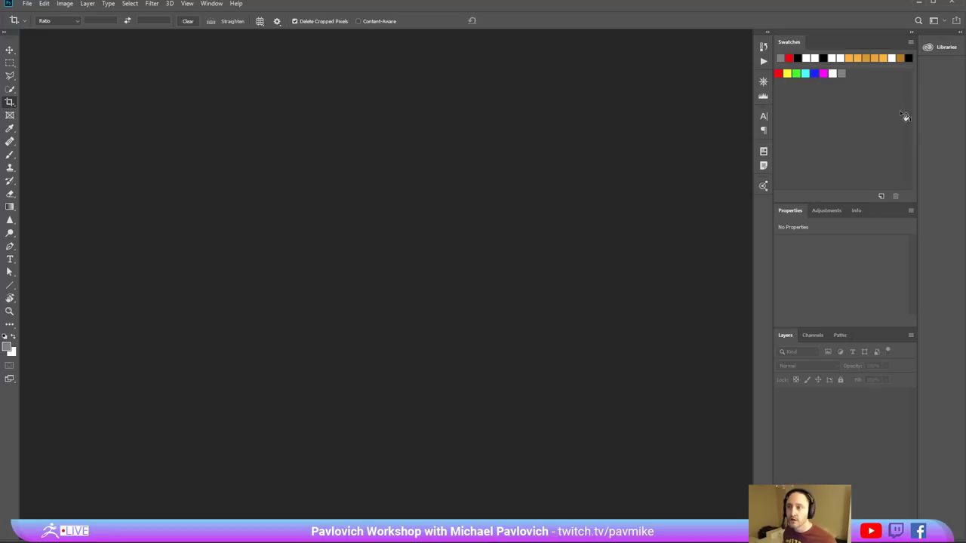
- Save the swatches as an ACO file named test in the Photoshop Color Swatches presets folder, copying that folder's path
left_click(912, 42)
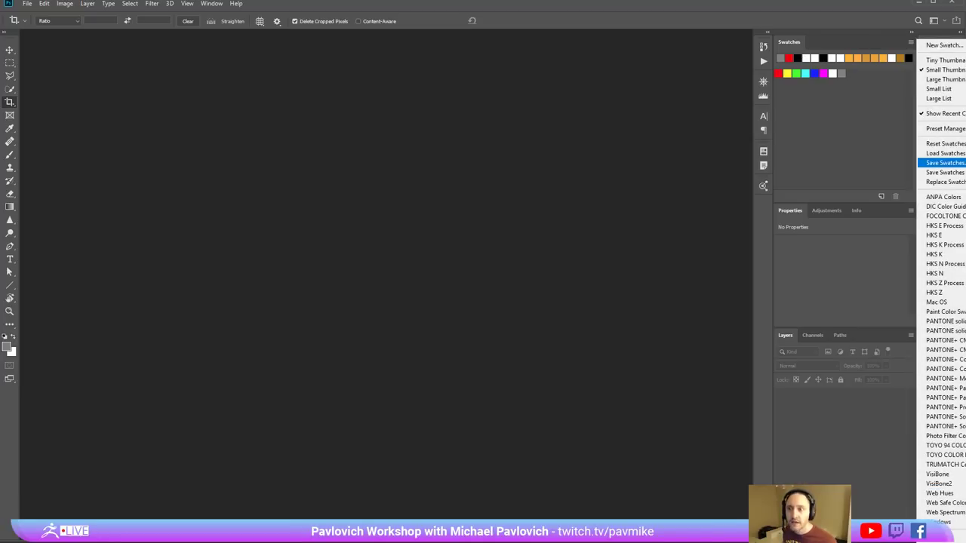
left_click(944, 162)
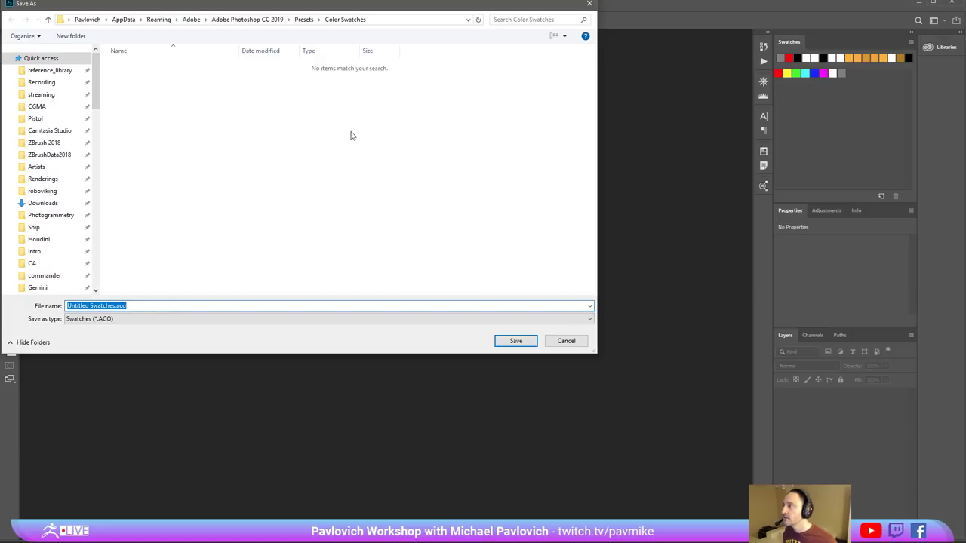
left_click(392, 21)
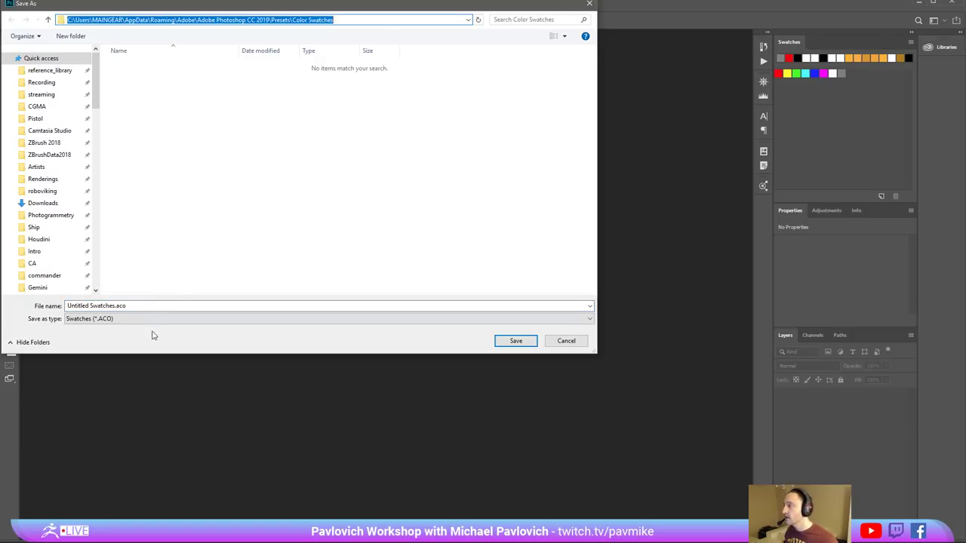
left_click(158, 308)
key("ctrl+a")
type("te")
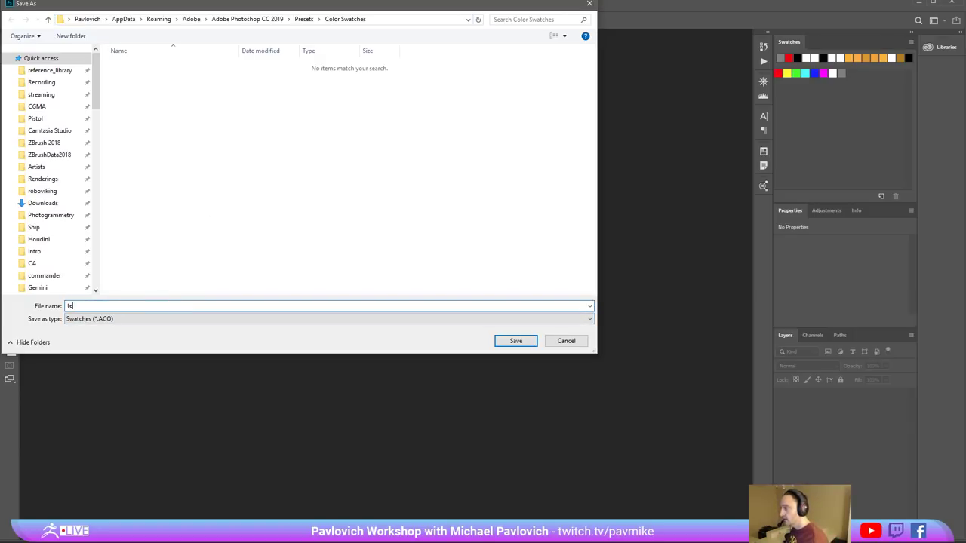
left_click(518, 341)
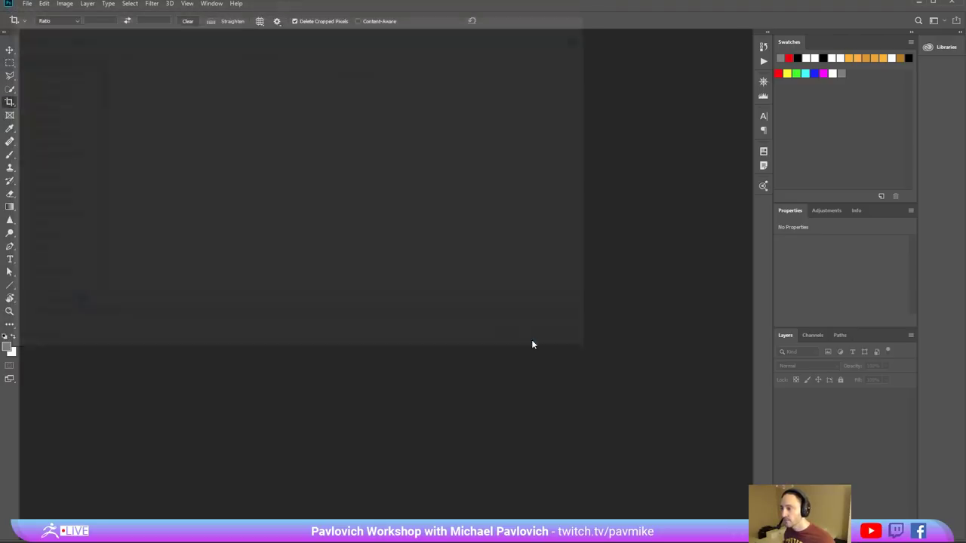
- Switch to ZBrush, hide LightBox and replace the docked Brush palette with the Zplugin palette
key("alt+Tab")
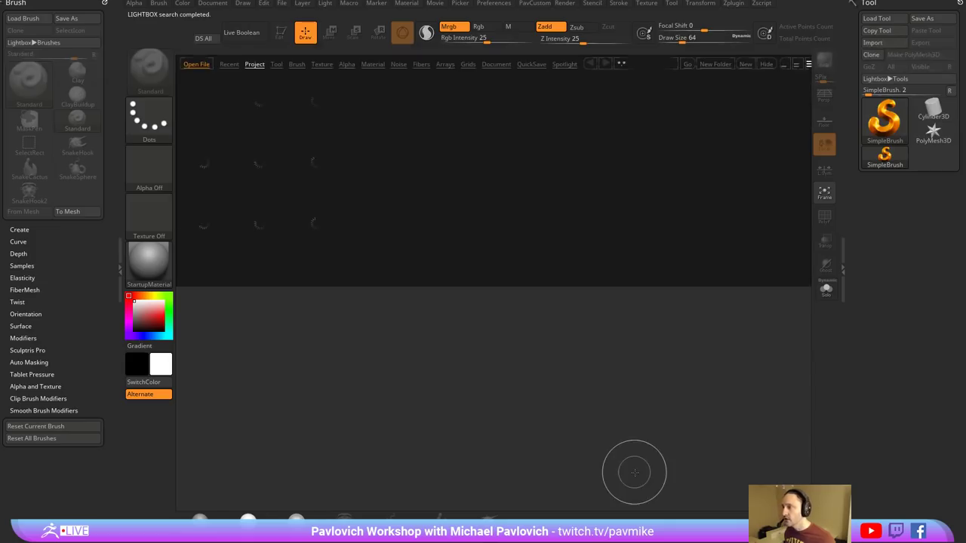
key("comma")
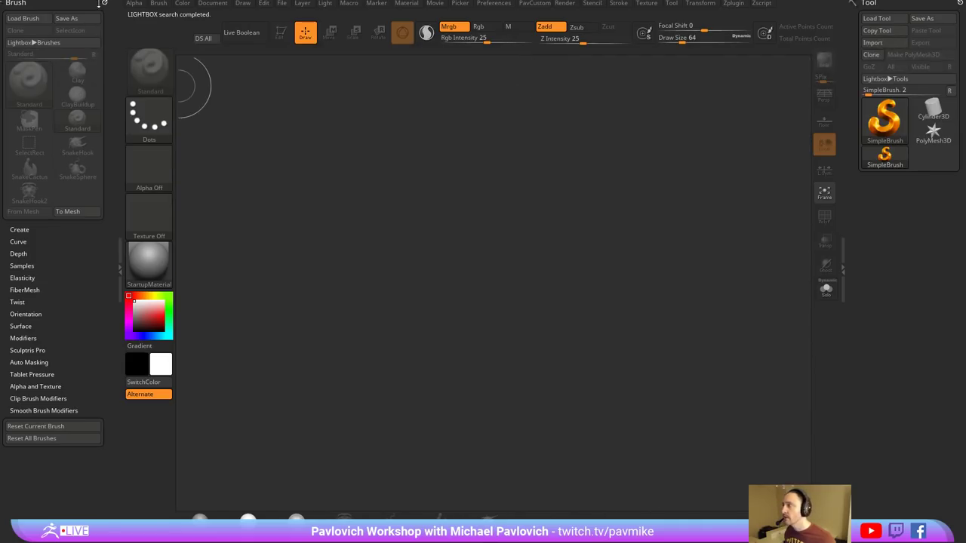
left_click(104, 3)
left_click(732, 4)
left_click_drag(730, 13, 38, 189)
- Open ZColor and import test.aco from the Photoshop Color Swatches presets folder, without saving the changes to the current swatches
left_click(22, 379)
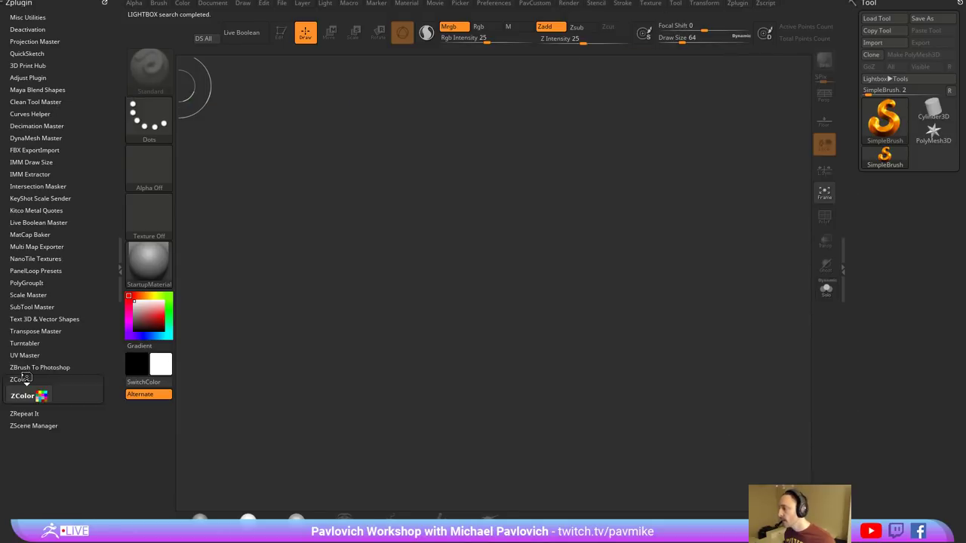
left_click(41, 398)
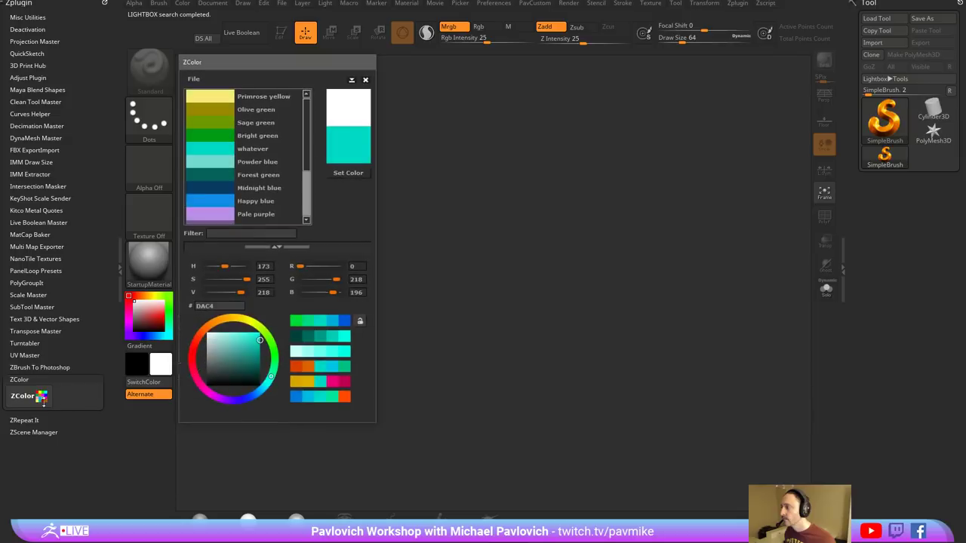
left_click(194, 79)
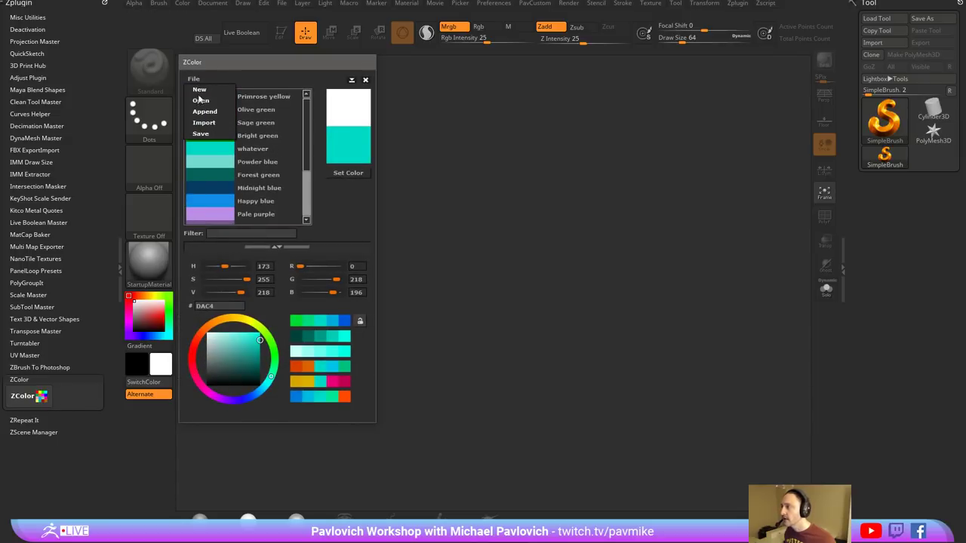
left_click(199, 126)
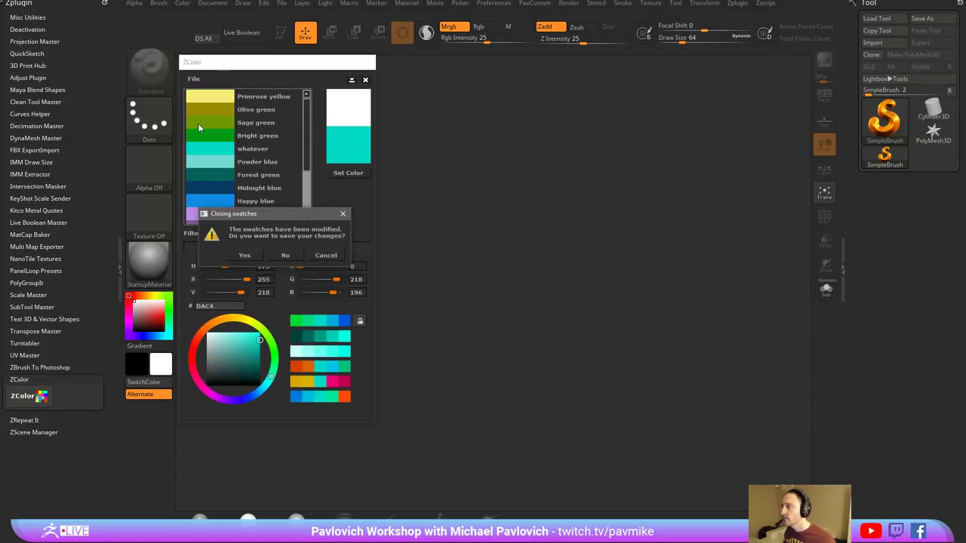
left_click(287, 255)
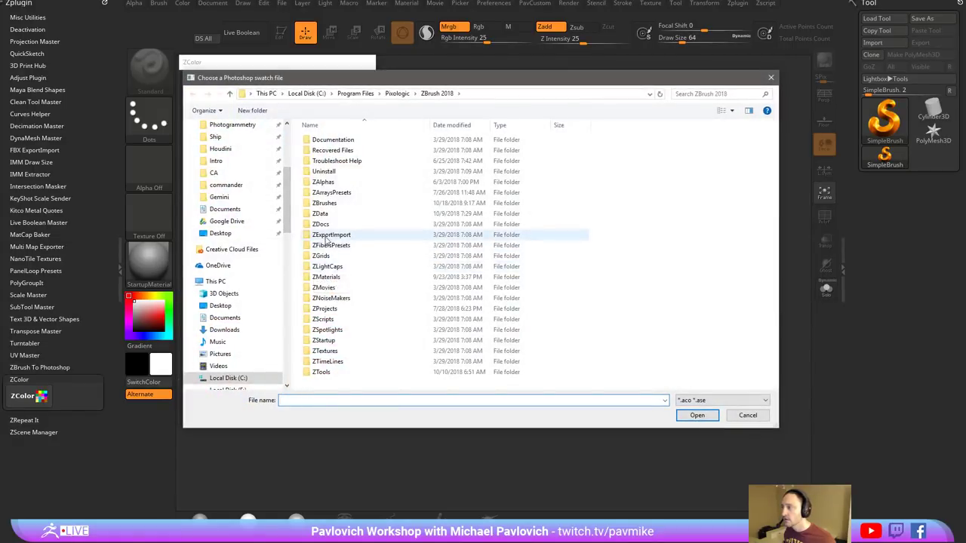
type("C:\\Users\\Pavlovich\\AppData\\Roaming\\Adobe\\Adobe Photoshop CC 2019\\Presets\\Color Swatches")
key("Return")
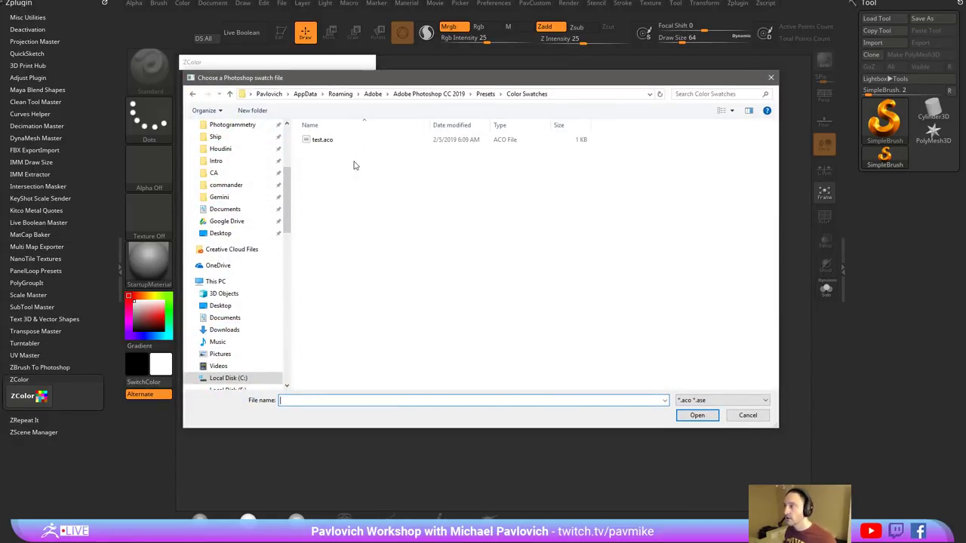
double_click(323, 140)
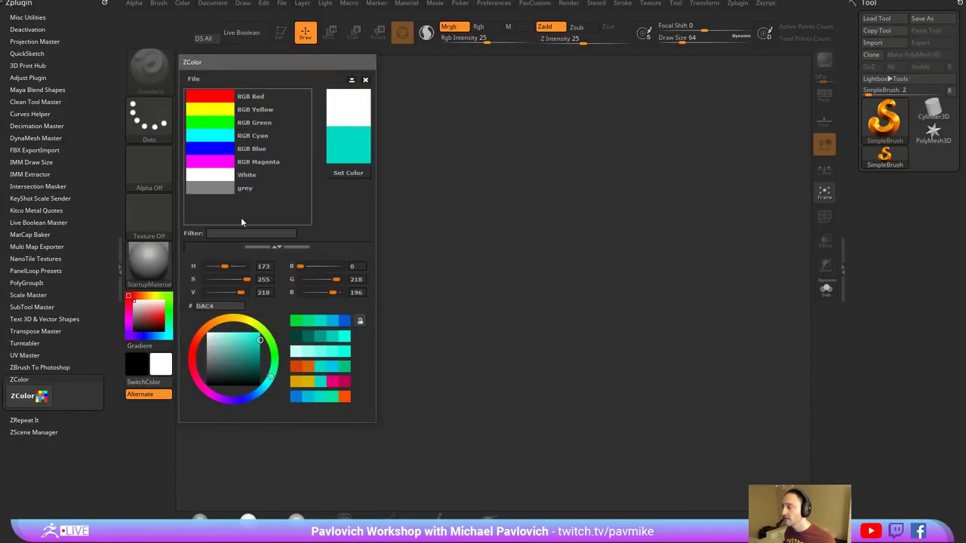
- Rename the RGB Red swatch to Red in the ZColor list
left_click(253, 98)
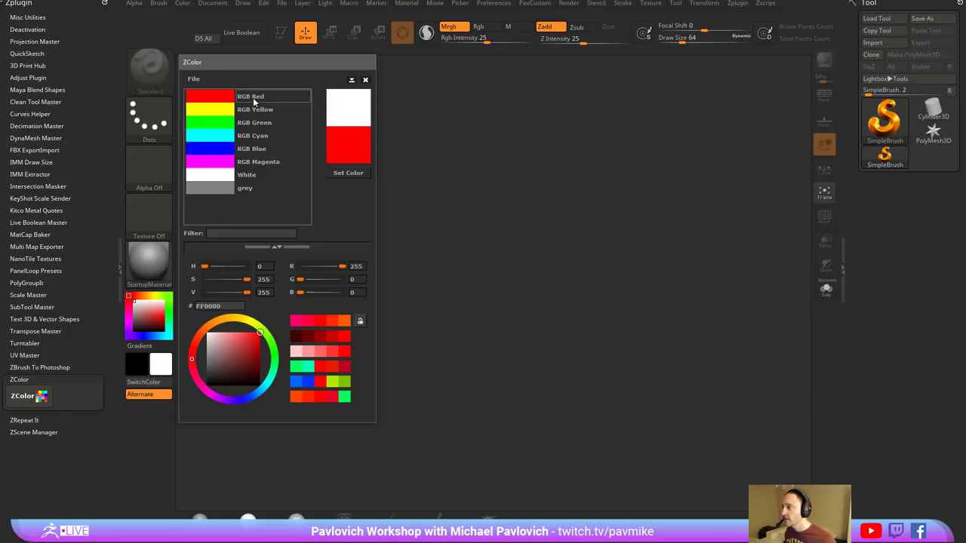
double_click(254, 98)
key("BackSpace")
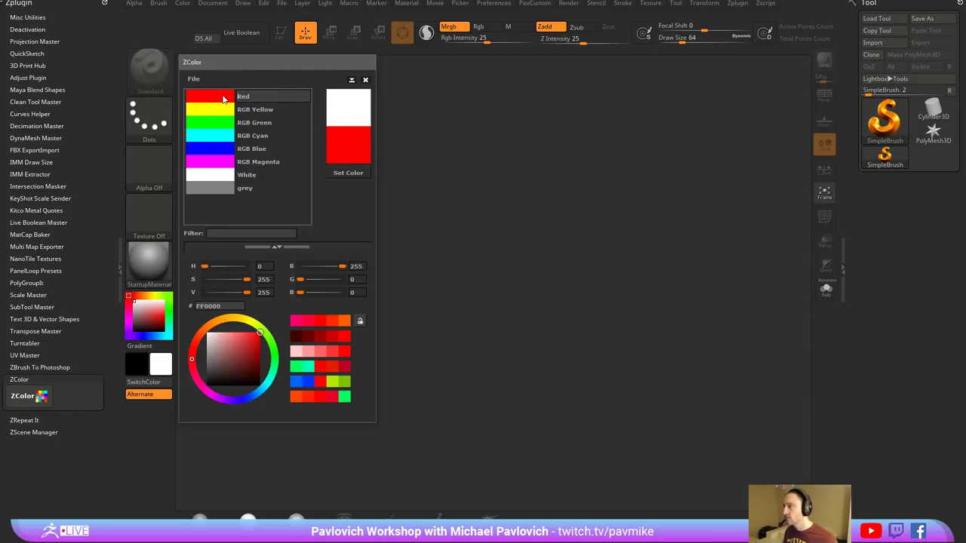
key("Return")
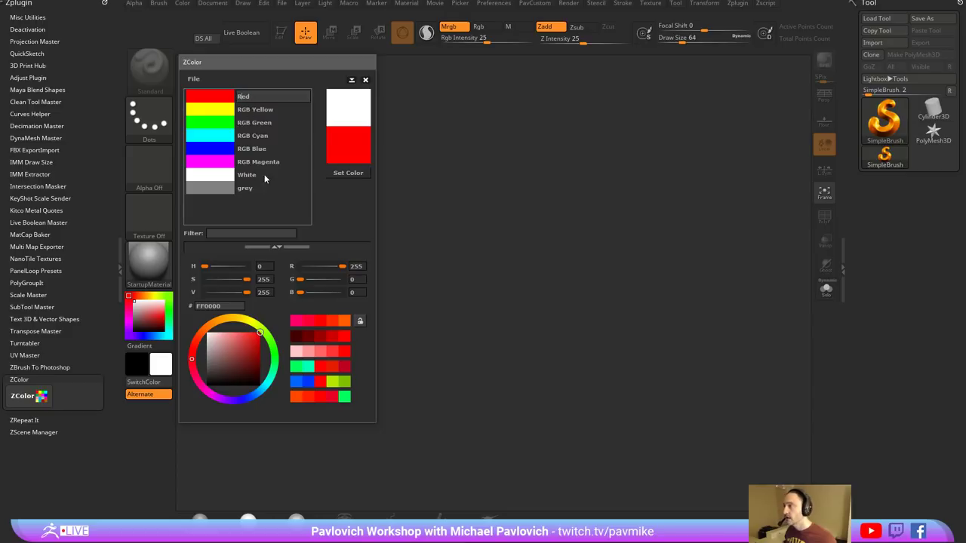
- Save the ZColor swatches to the Desktop as a .zco file named test
left_click(201, 80)
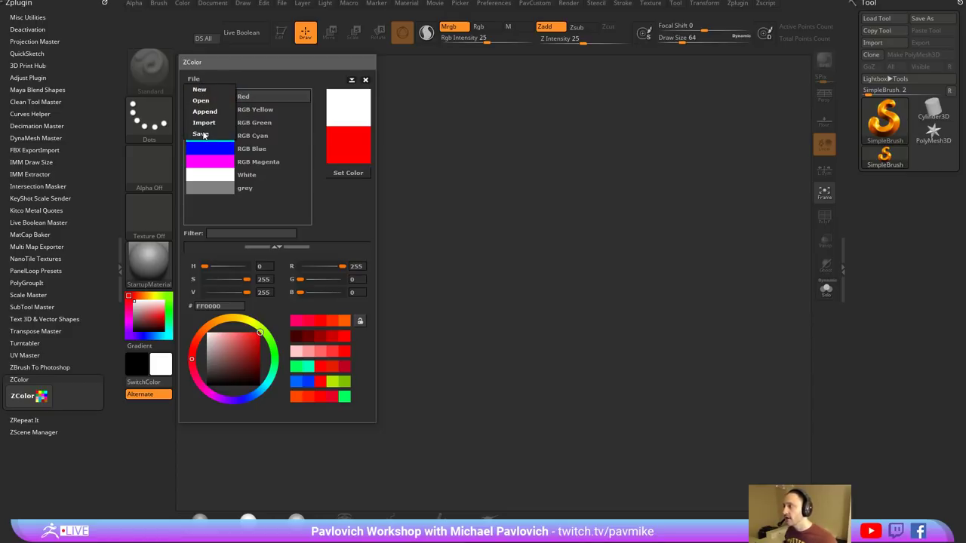
left_click(201, 133)
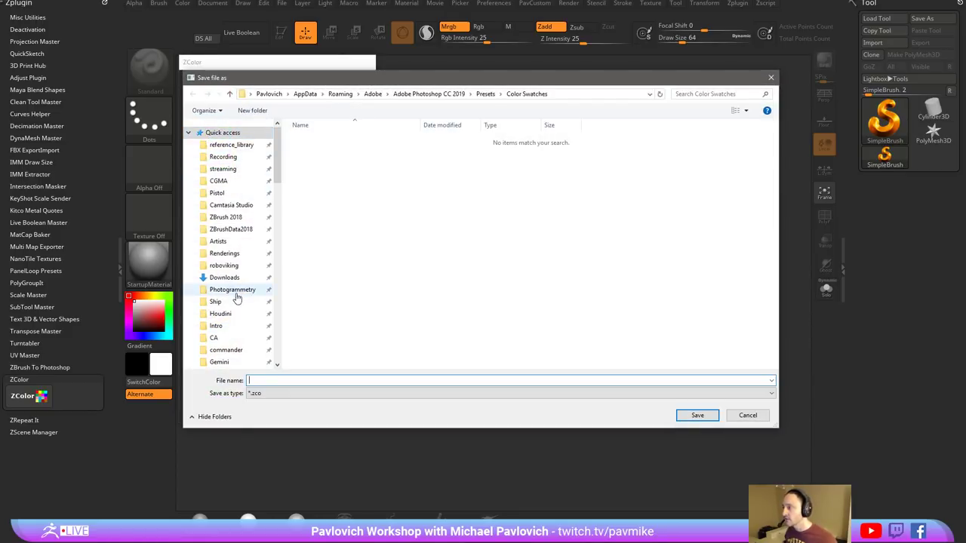
scroll(237, 286, "down", 3)
left_click(220, 318)
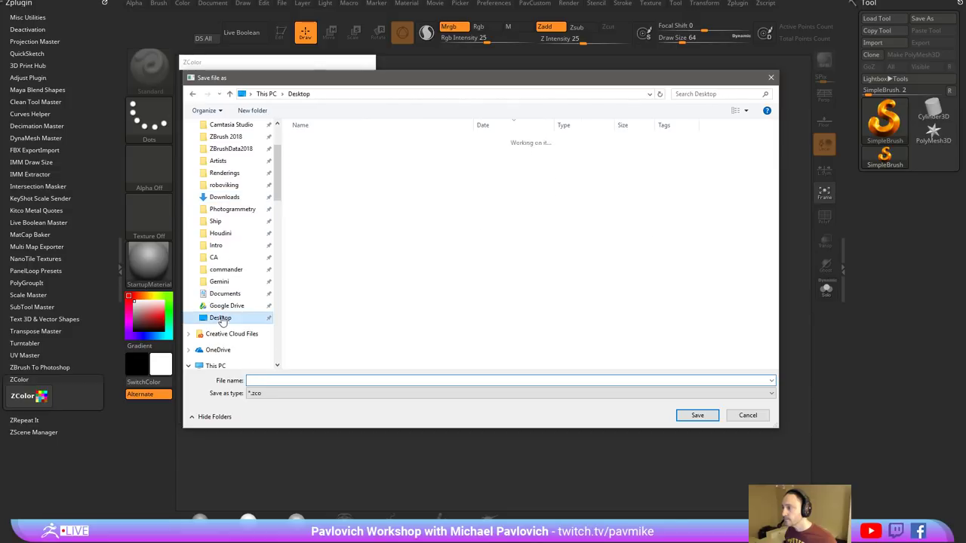
type("test")
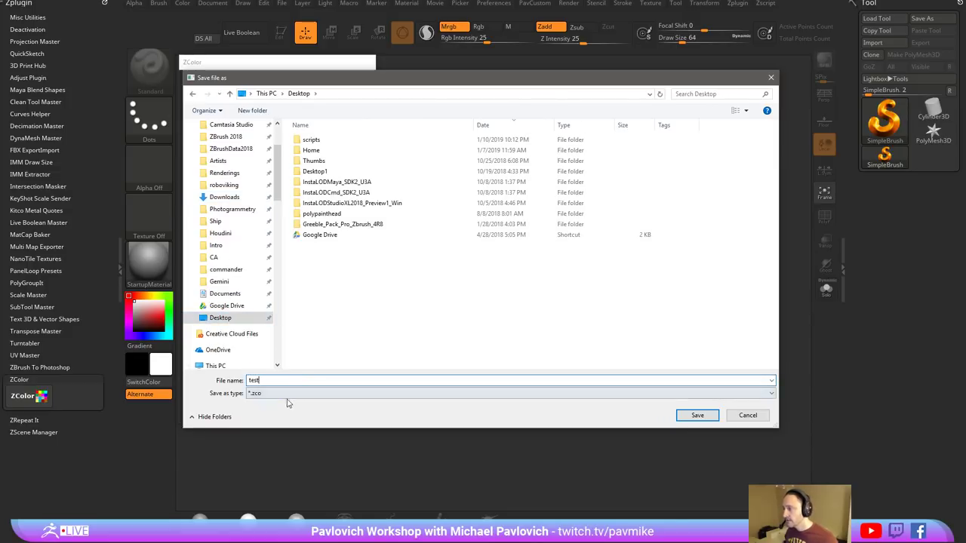
left_click(707, 415)
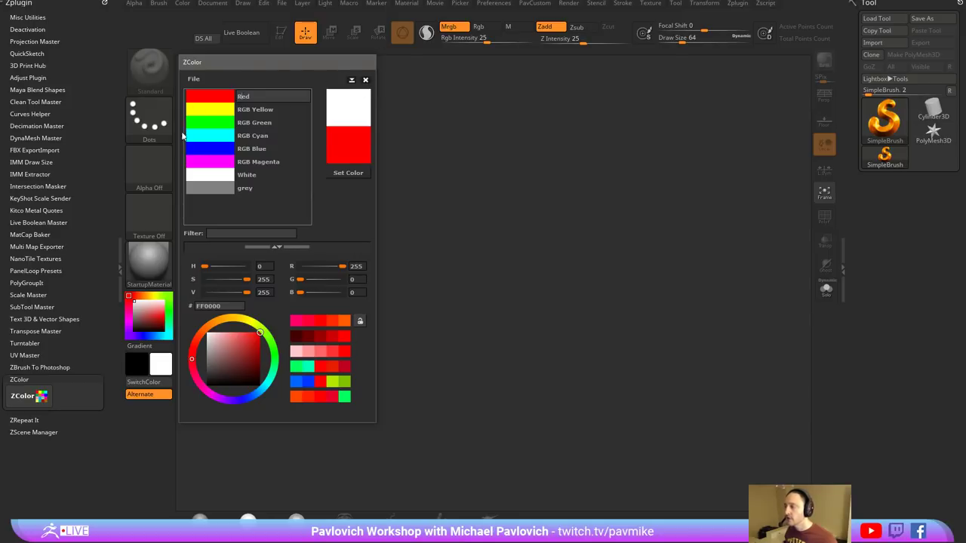
left_click(193, 80)
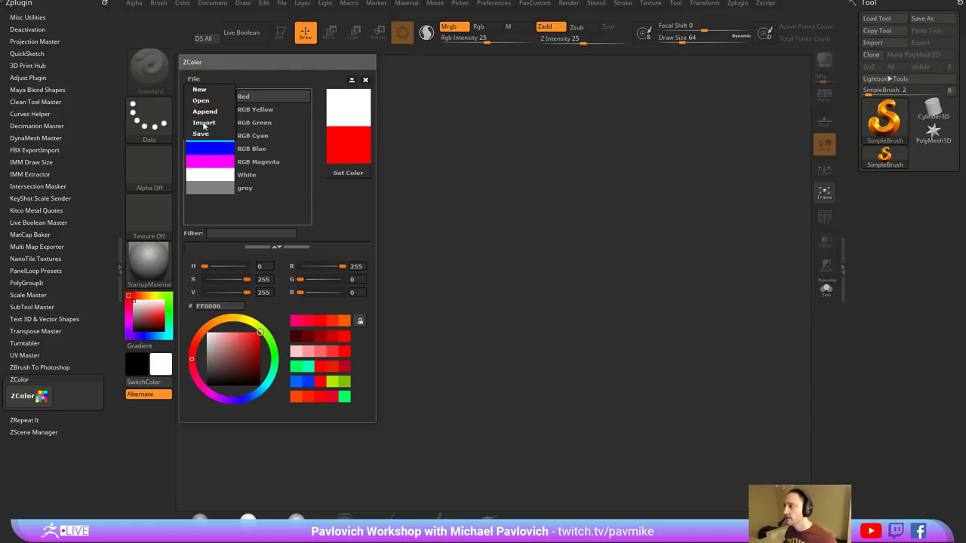
left_click(337, 66)
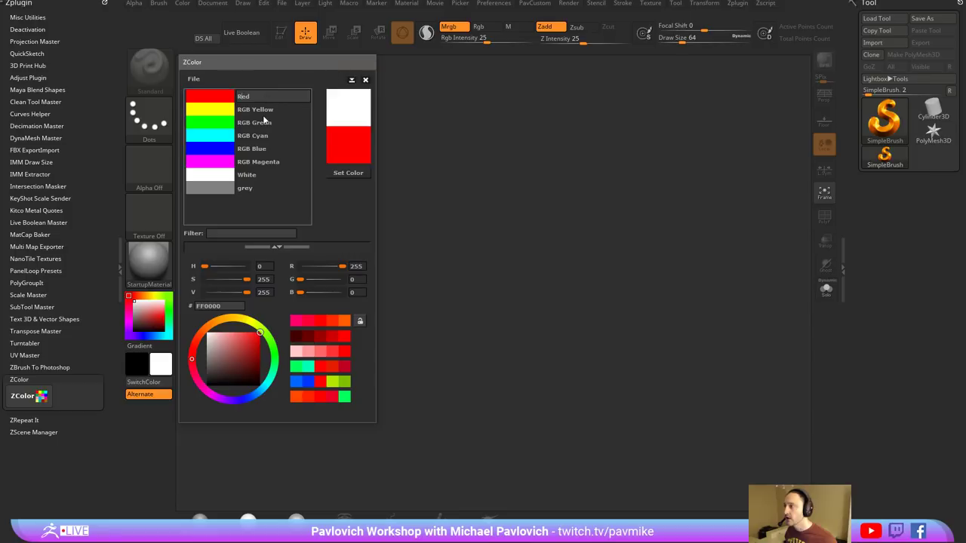
- Close ZColor and bring up the collected viewer comments to read through the next questions
left_click_drag(254, 68, 398, 125)
left_click(452, 122)
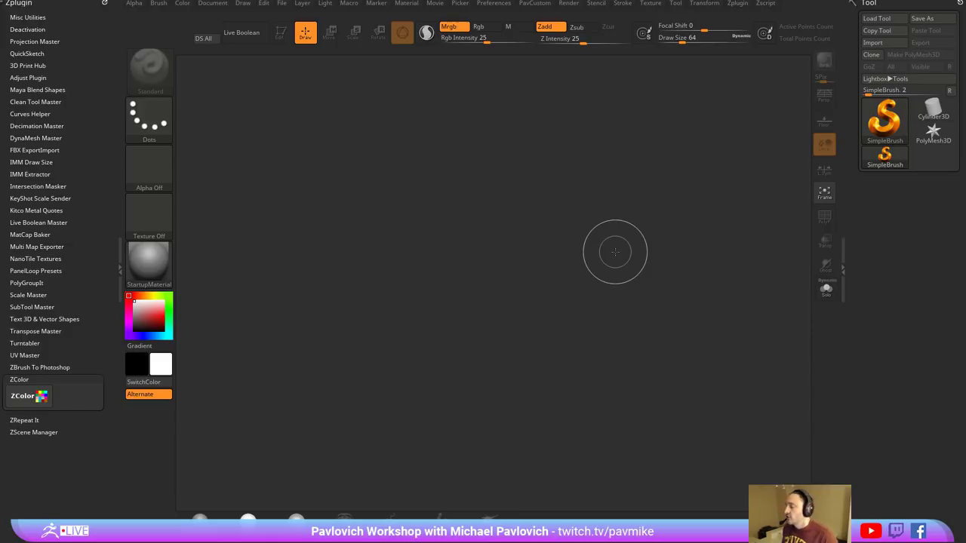
right_click_drag(965, 249, 547, 240)
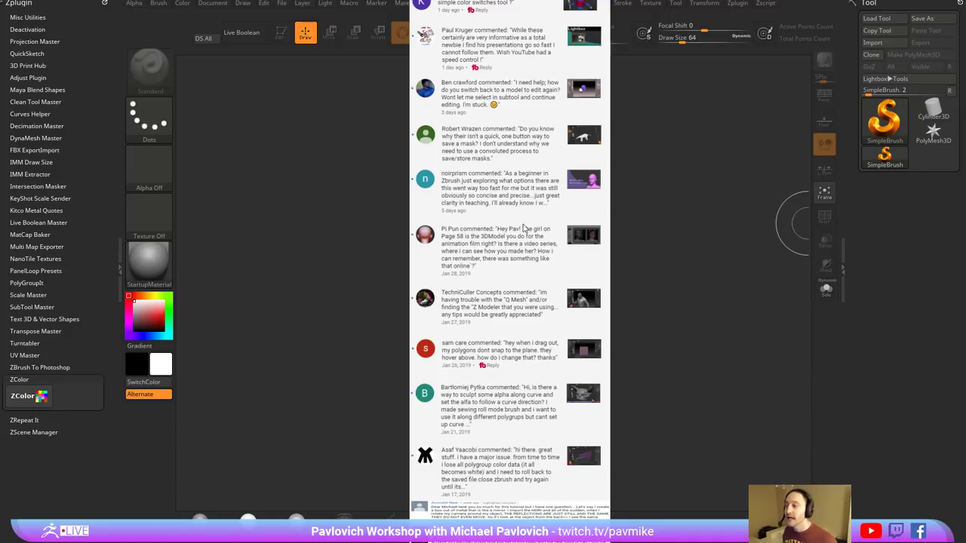
left_click_drag(520, 292, 528, 290)
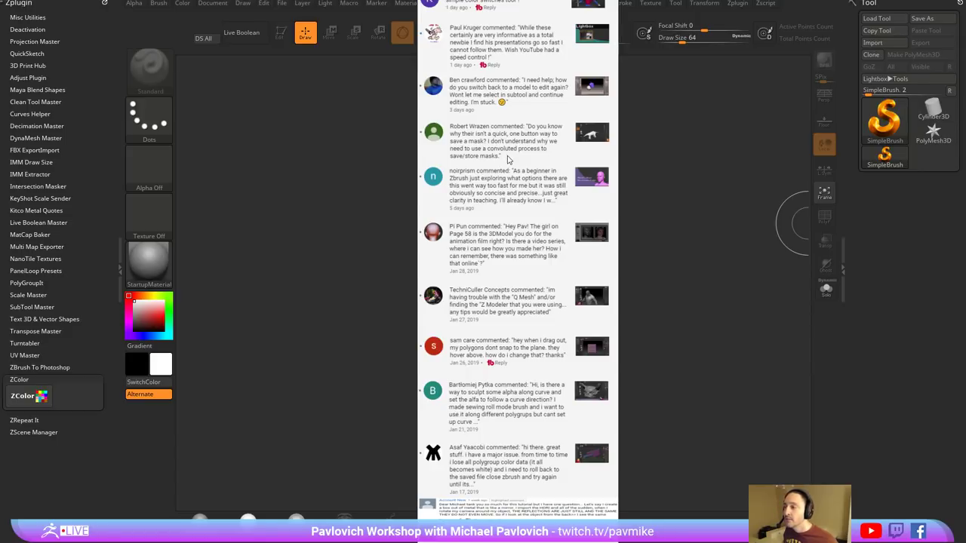
mouse_move(507, 156)
left_mouse_down()
mouse_move(477, 152)
mouse_move(490, 162)
left_mouse_up()
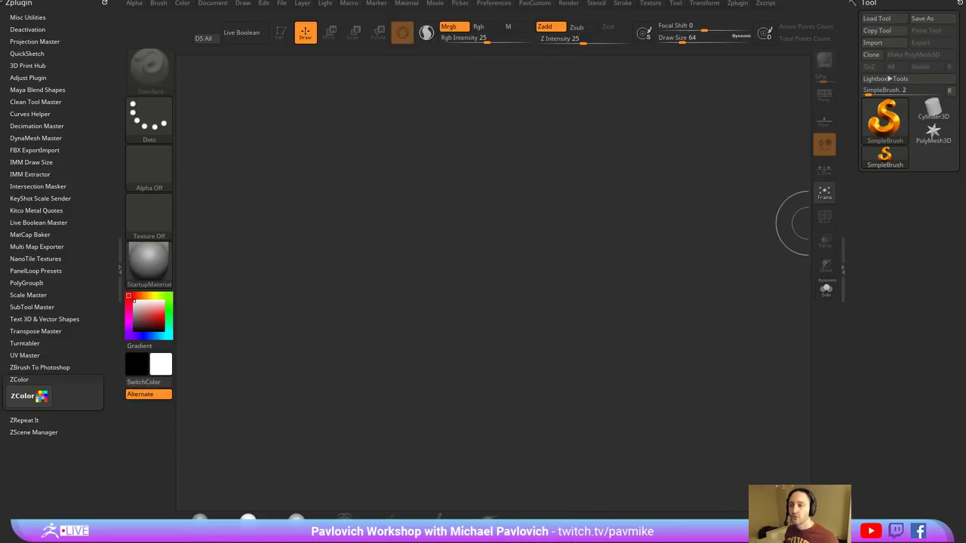
- Draw a PolyMesh3D star on the canvas and put it into Edit mode
left_click(933, 132)
left_click_drag(469, 263, 490, 332)
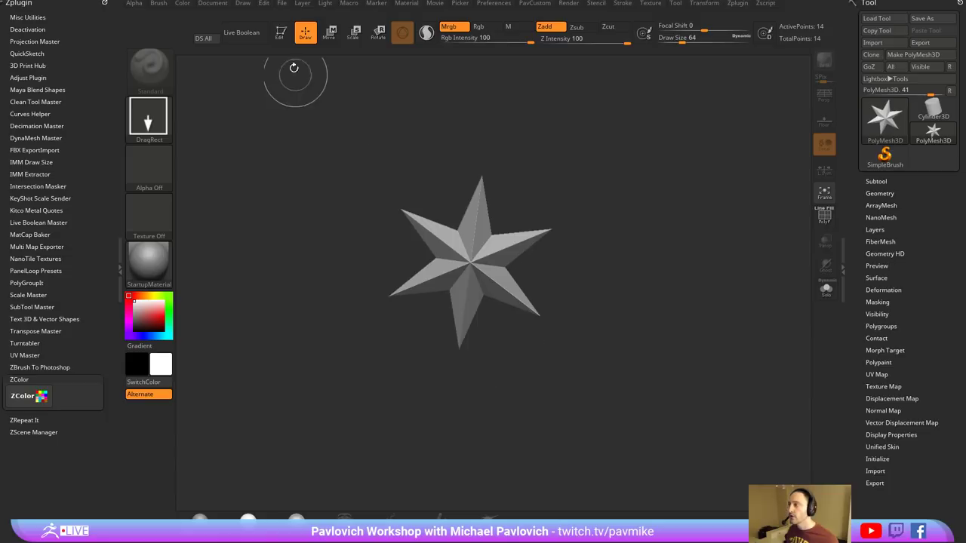
key("t")
left_click_drag(678, 224, 722, 199, "shift")
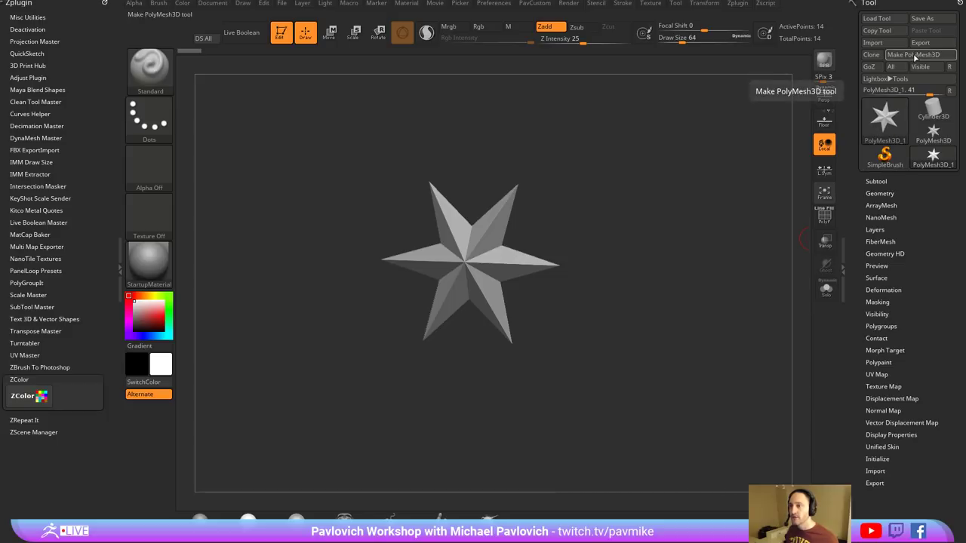
- Switch back to the SimpleBrush tool and clear the star from the canvas
mouse_move(913, 128)
left_click(885, 155)
left_click(402, 170)
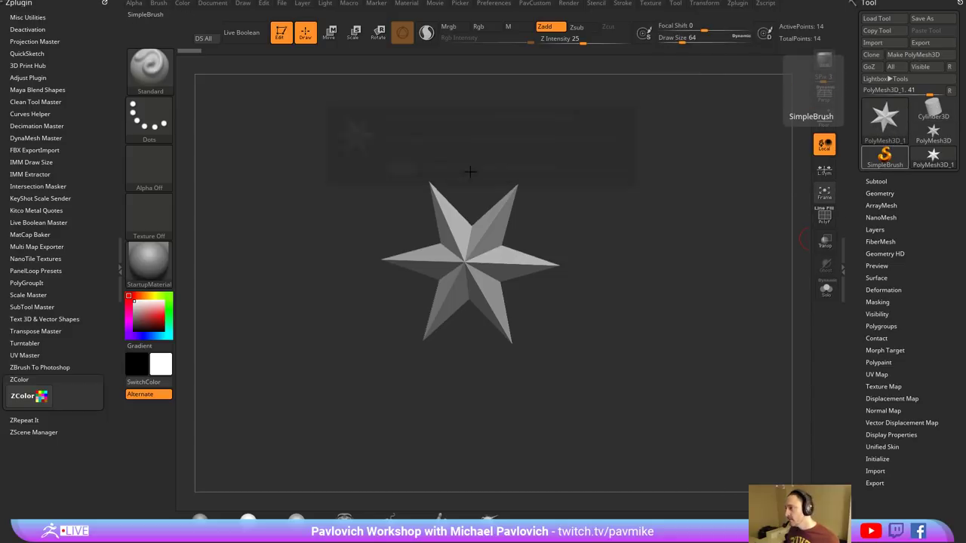
key("ctrl+n")
- Draw a Helix3D primitive on the canvas, enter Edit mode and try to sculpt on it
left_click(881, 121)
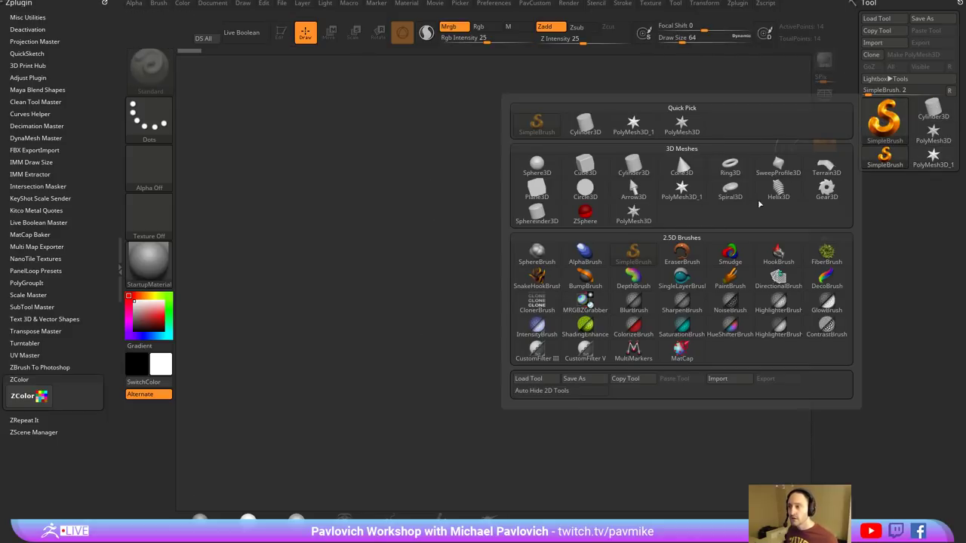
left_click(779, 192)
left_click_drag(498, 276, 542, 365)
key("t")
left_click_drag(386, 103, 641, 217)
left_click(473, 285)
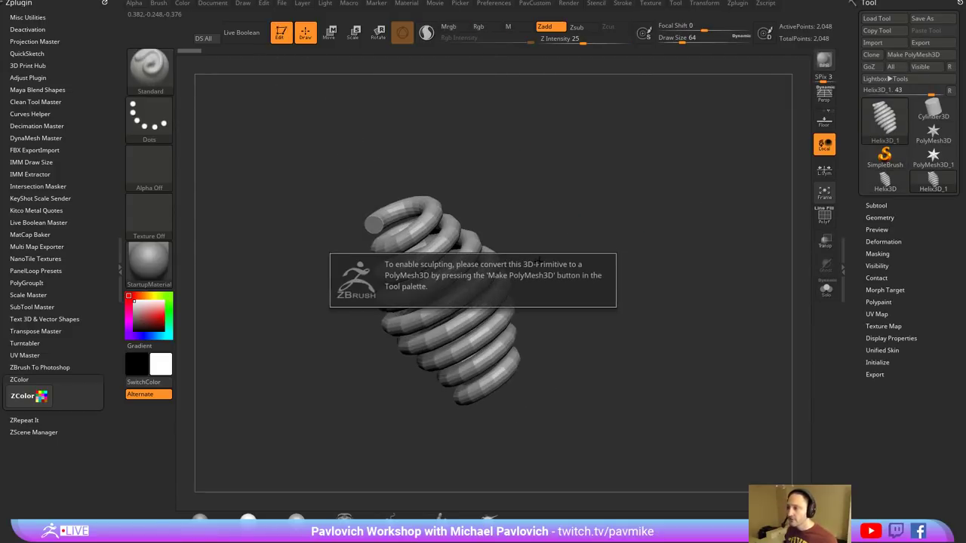
- Flatten the helix's Radius curve in its Initialize settings and convert it to a PolyMesh3D
left_click(877, 362)
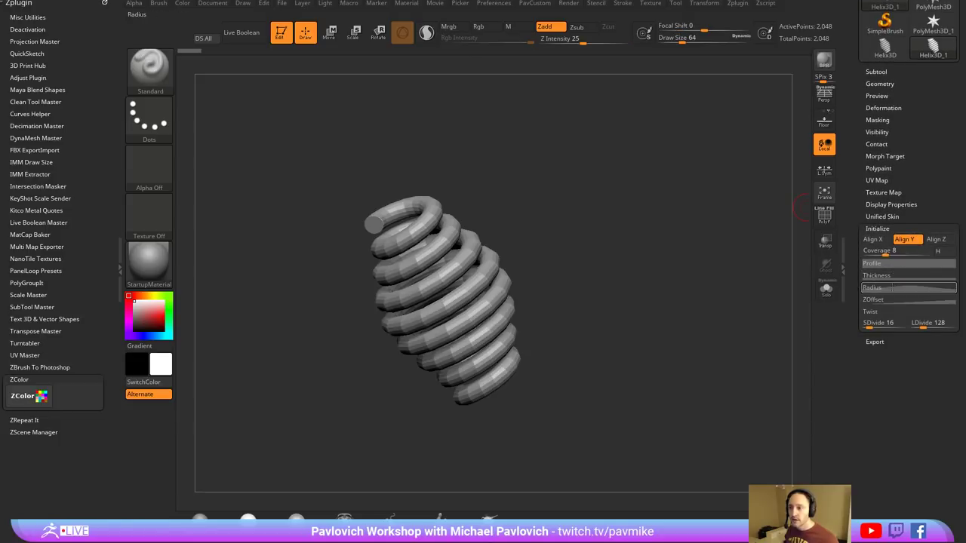
left_click(896, 288)
left_click_drag(908, 295, 919, 347)
left_click_drag(853, 82, 854, 216)
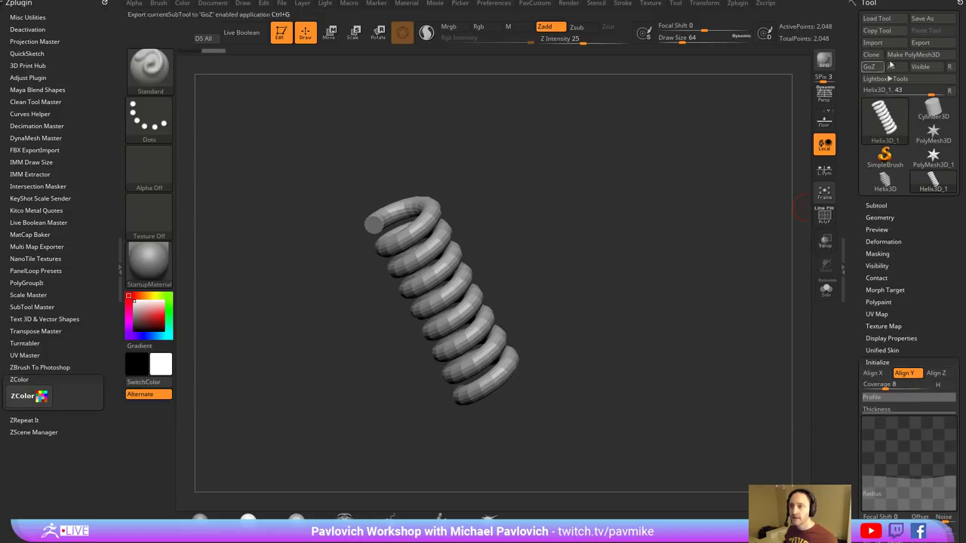
left_click(916, 56)
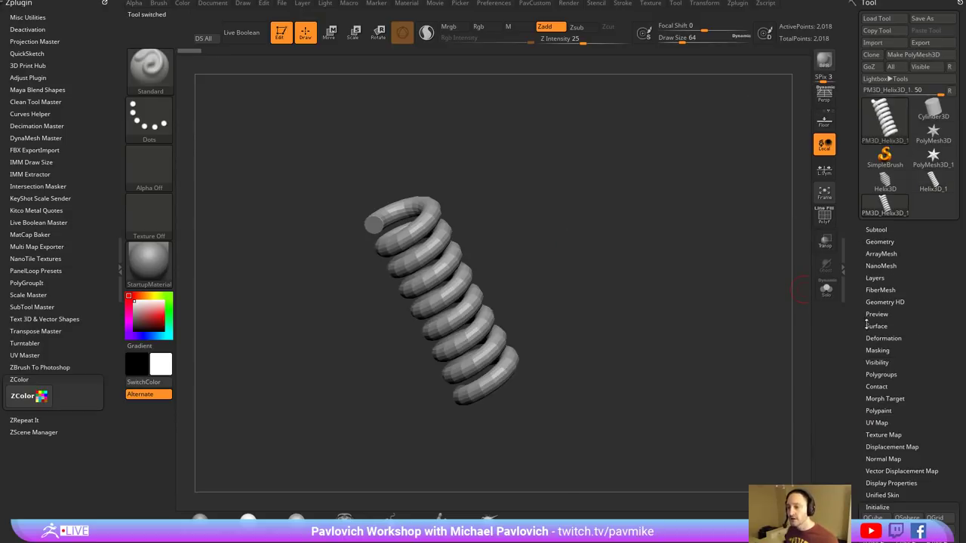
- Turn on the polyframe display, hide the helix's end caps and delete the hidden geometry
scroll(866, 324, "down", 5)
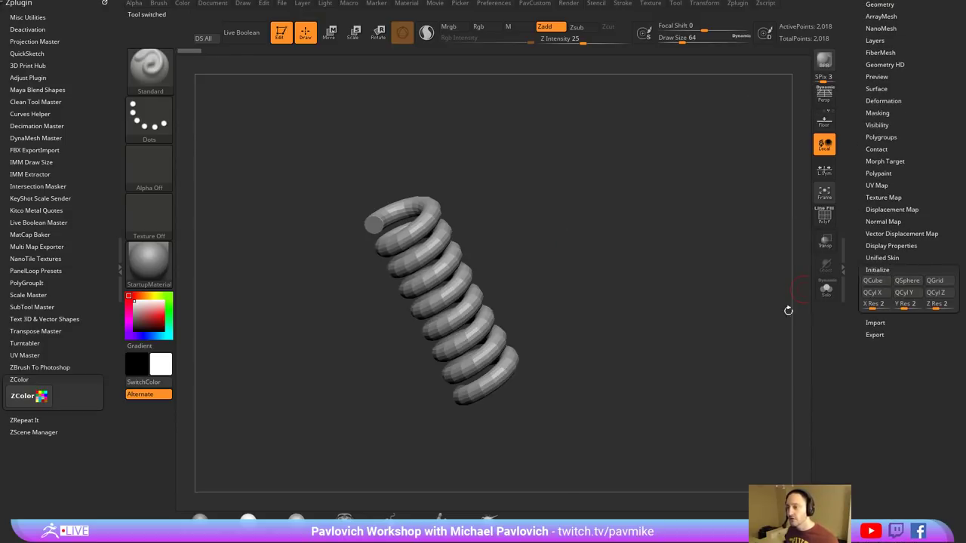
right_click_drag(787, 310, 754, 259)
right_click_drag(754, 260, 805, 241)
left_click(824, 217)
right_click_drag(615, 208, 644, 211, "ctrl")
key("2")
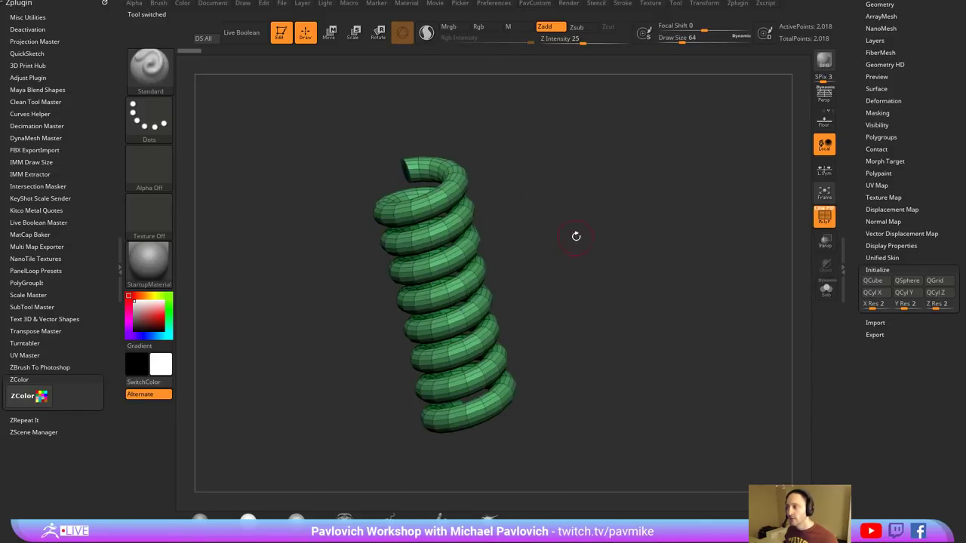
right_click_drag(575, 236, 571, 255, "ctrl")
right_click_drag(571, 255, 501, 222)
left_click(466, 187, "ctrl+shift")
key("2")
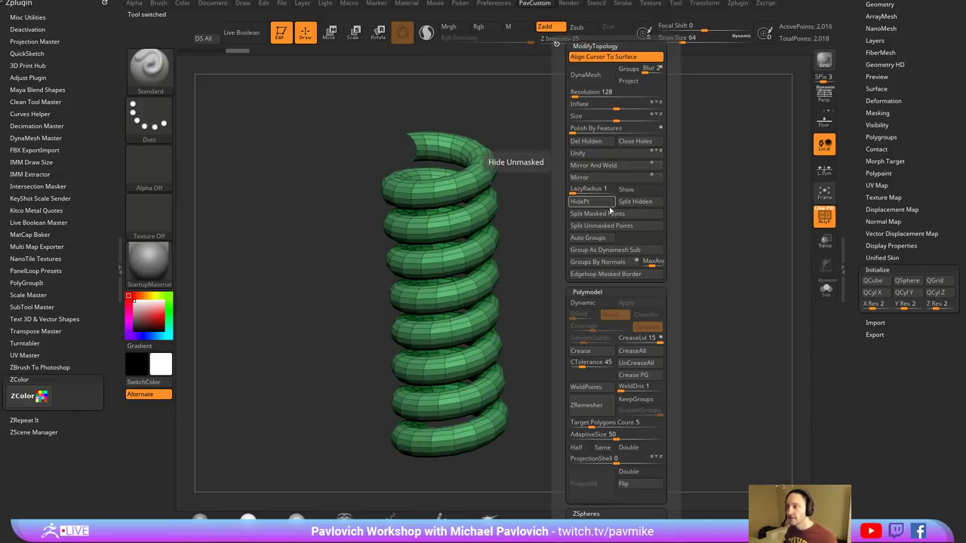
left_click(593, 154)
- Use the ZModeler brush's PolyGroup edge action to assign a separate polygroup along the length of the helix
key("b")
key("z")
key("m")
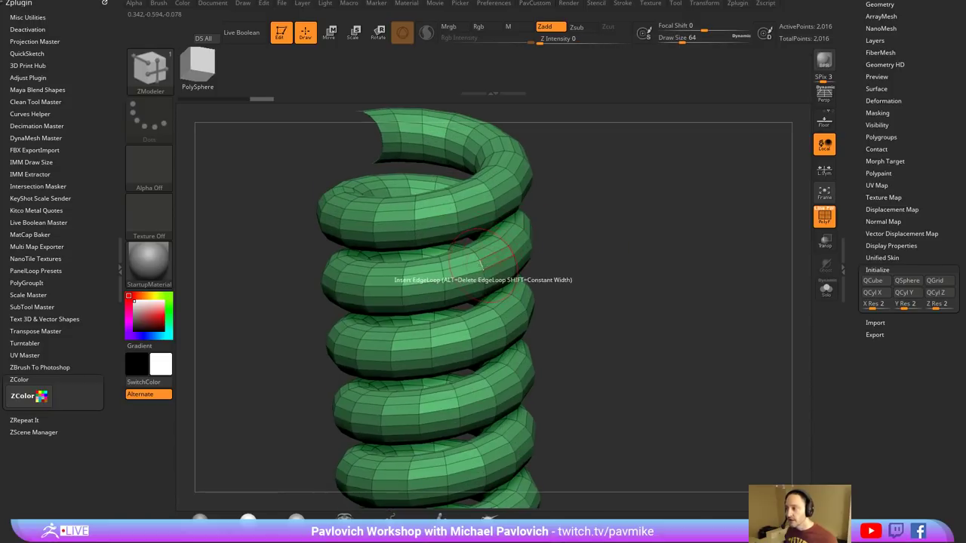
key("space")
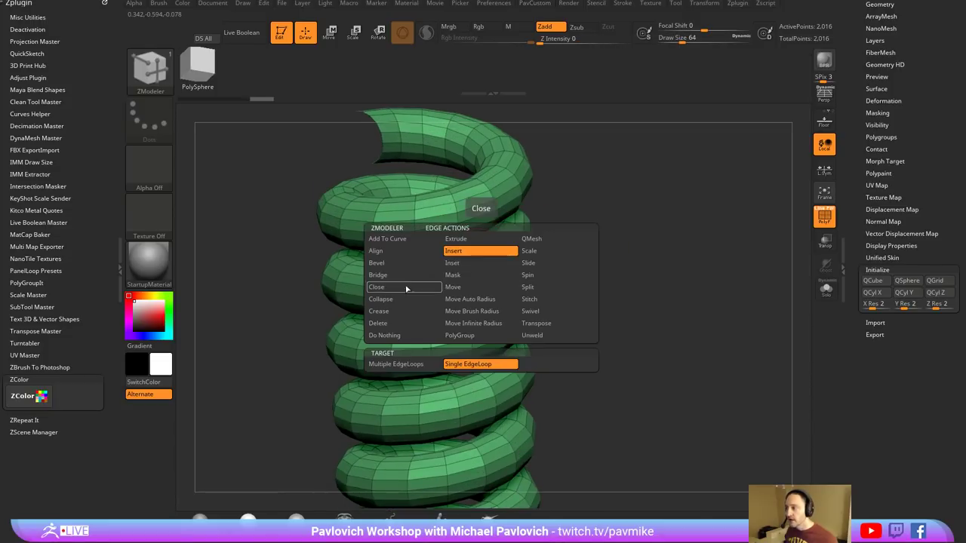
left_click(458, 337)
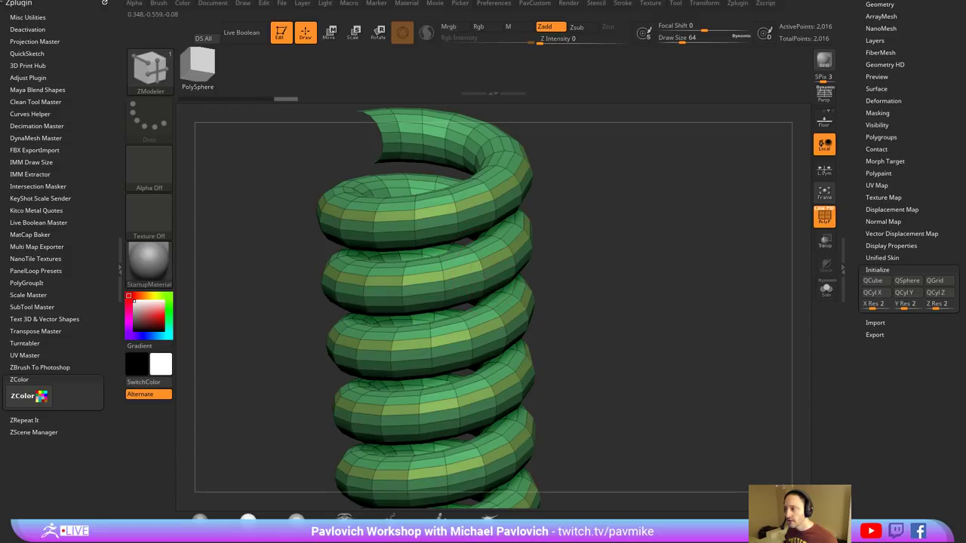
- Isolate the polygrouped strip of the helix and delete the hidden remainder
left_click(480, 271, "ctrl+shift")
key("3")
left_click(615, 144)
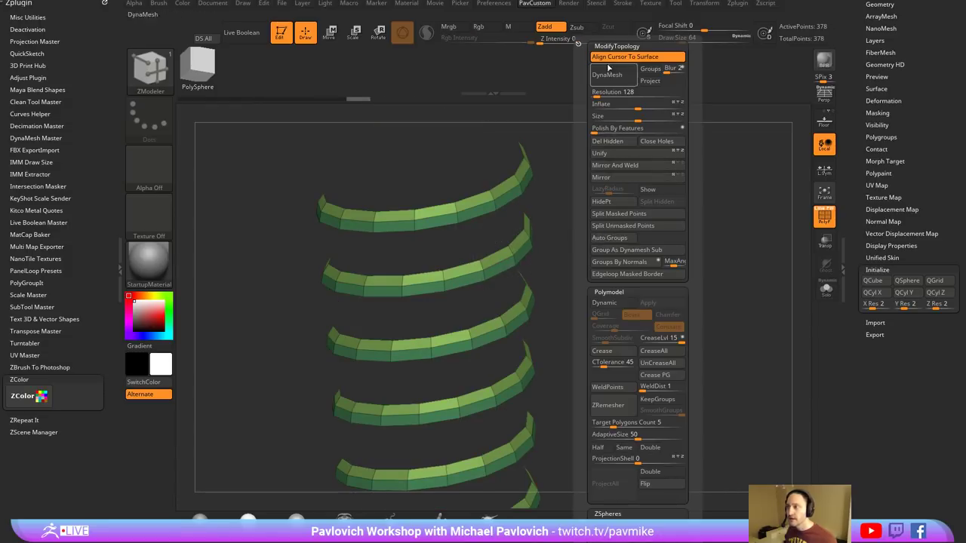
- Generate a spiral curve along the strip's polygroup boundary with Frame Mesh
left_click(623, 3)
left_click(655, 192)
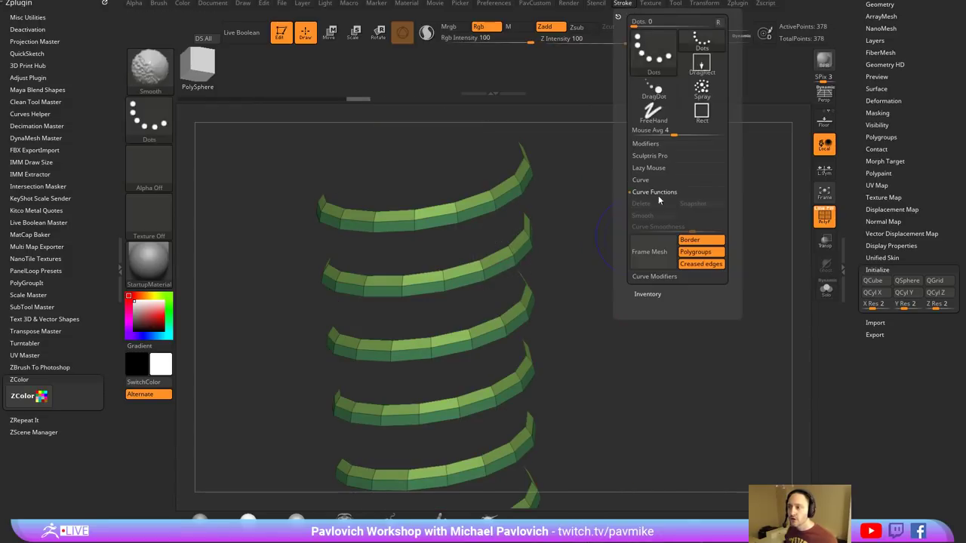
left_click(670, 261)
- Select the IMM Curve brush and apply its strap mesh along the spiral curve at a Draw Size of 41
key("b")
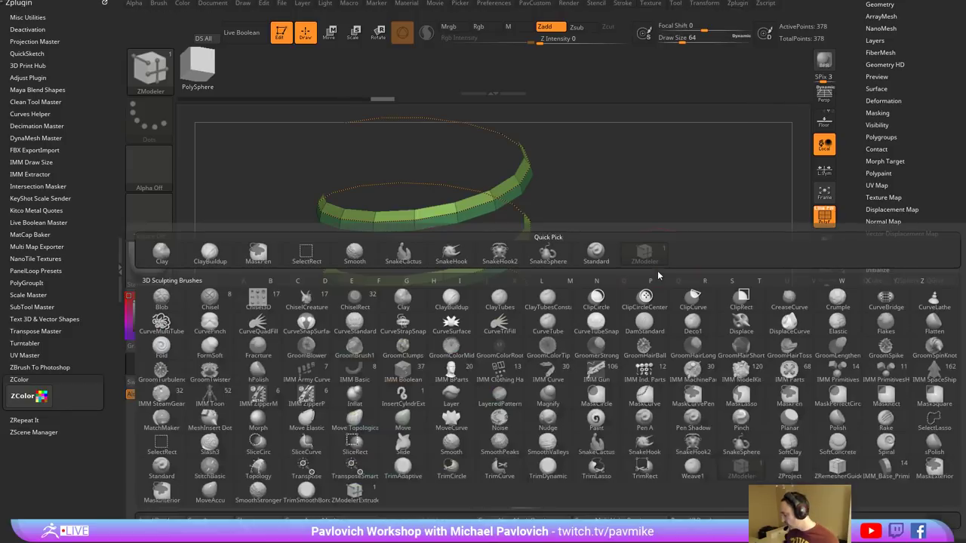
key("i")
left_click(551, 362)
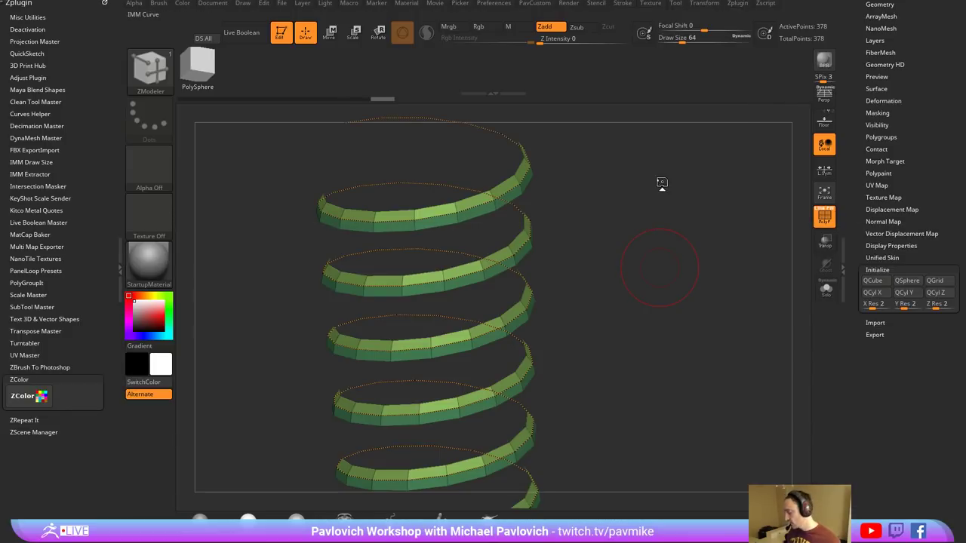
key("m")
left_click(734, 281)
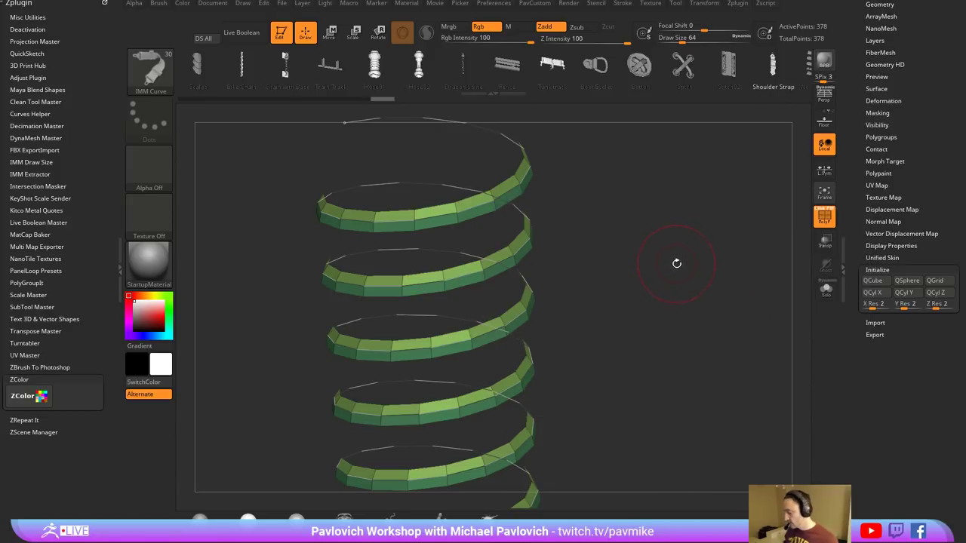
key("b")
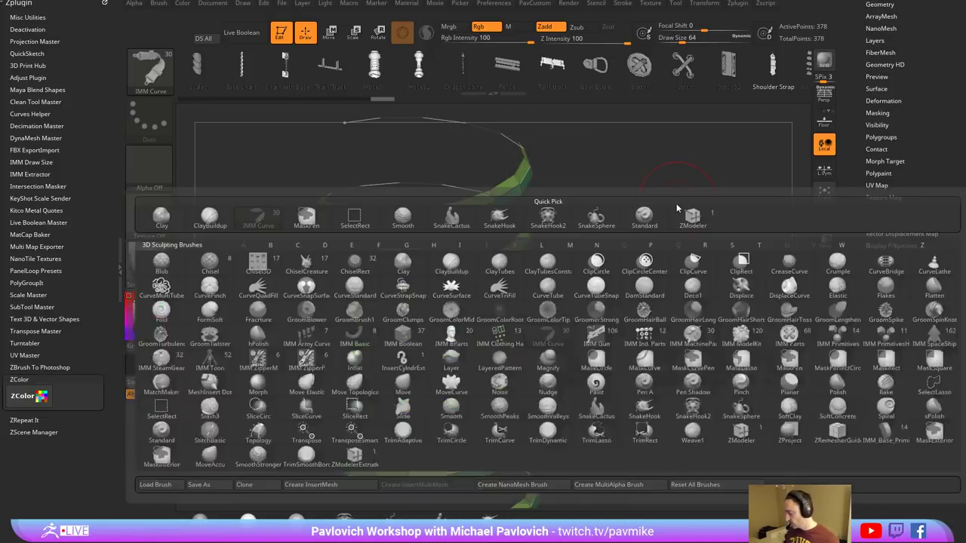
key("i")
left_click(553, 344)
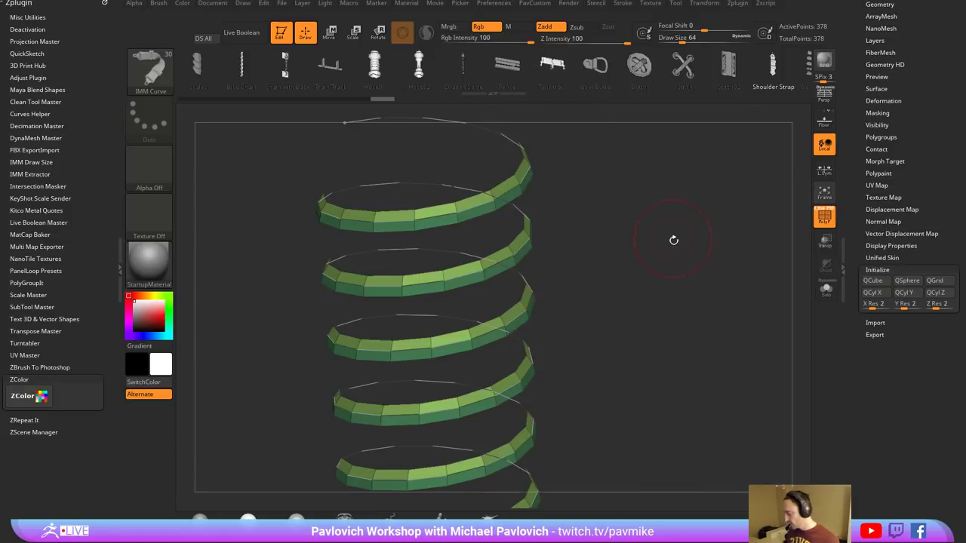
key("b")
left_click(651, 337)
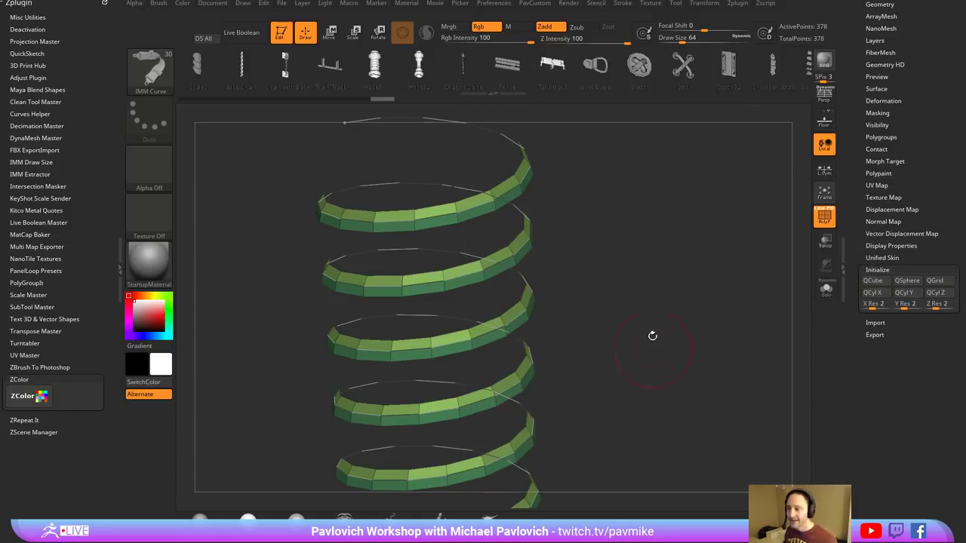
left_click(513, 267)
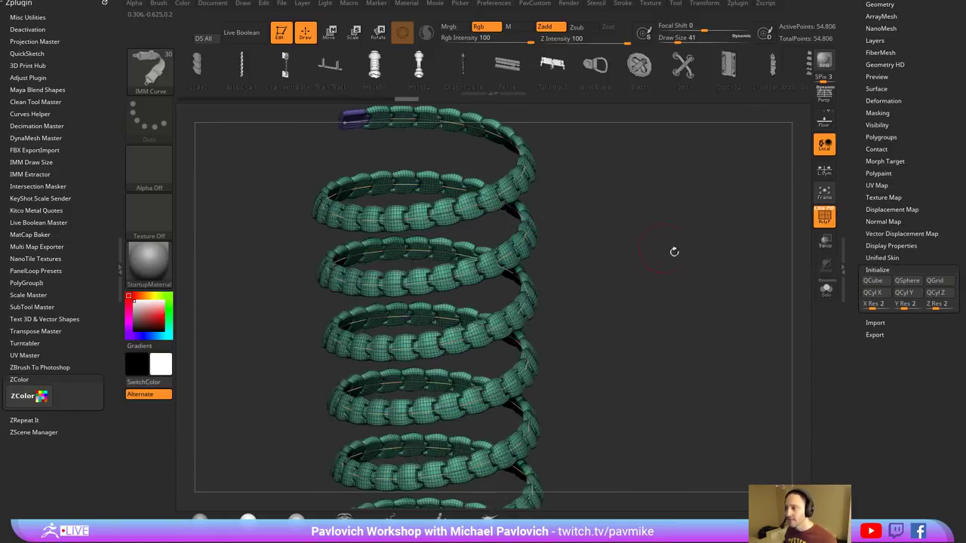
- Delete the spiral curve and split the unmasked strap mesh into its own subtool
key("f")
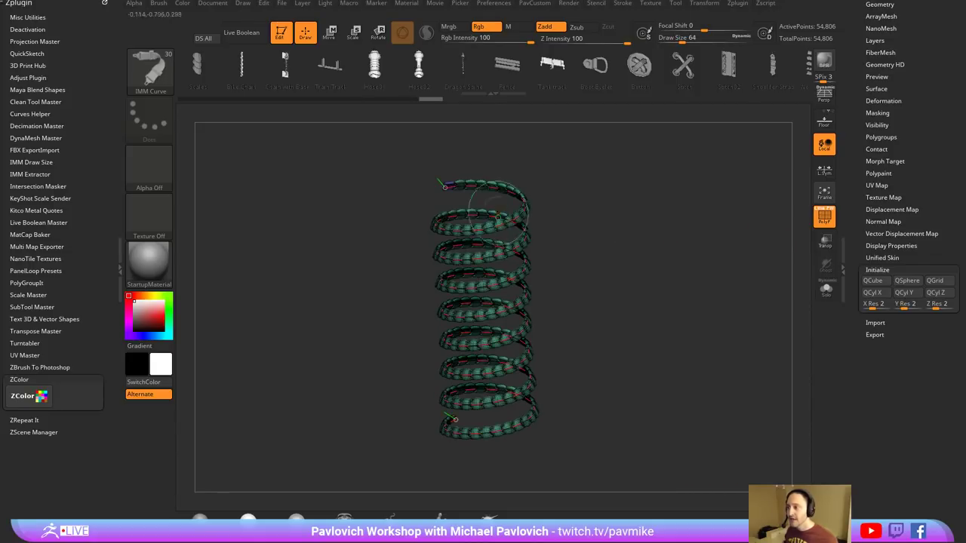
left_click_drag(608, 185, 656, 179)
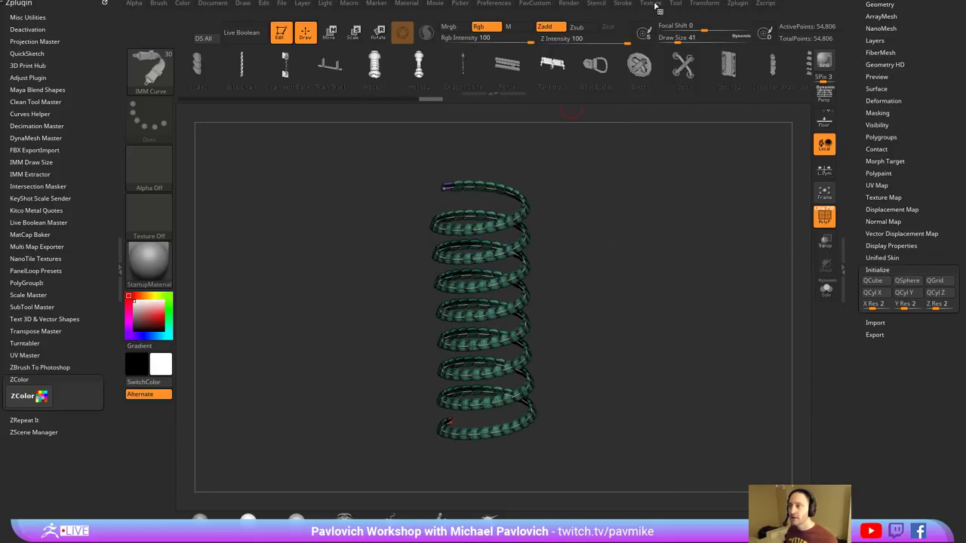
left_click(624, 4)
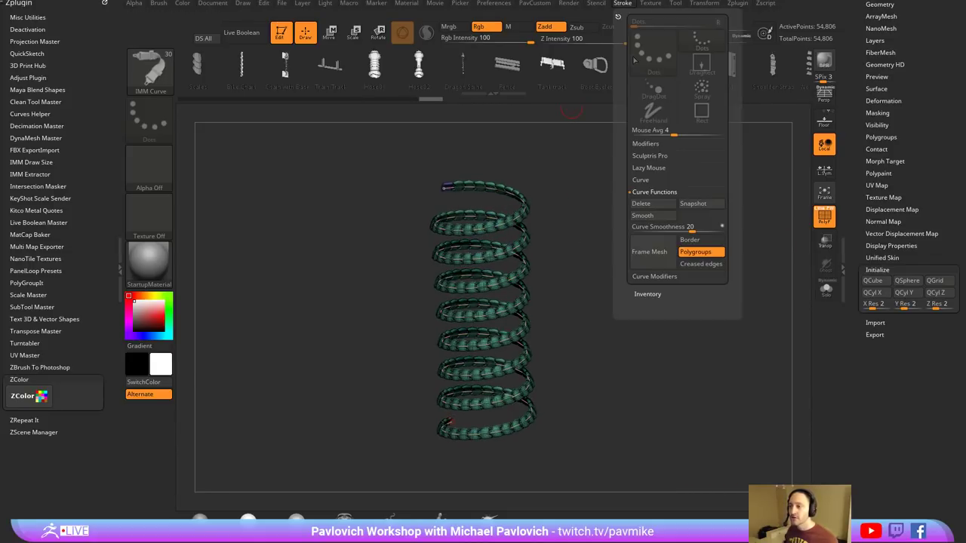
left_click(648, 206)
key("space")
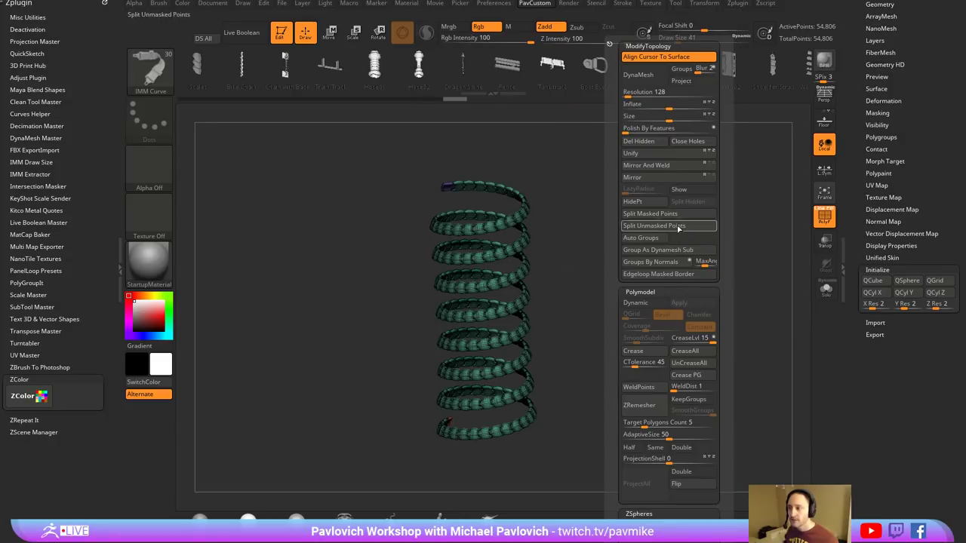
- Turn off the polyframe display and solo the coiled strap to view it from an angle
left_click(824, 216)
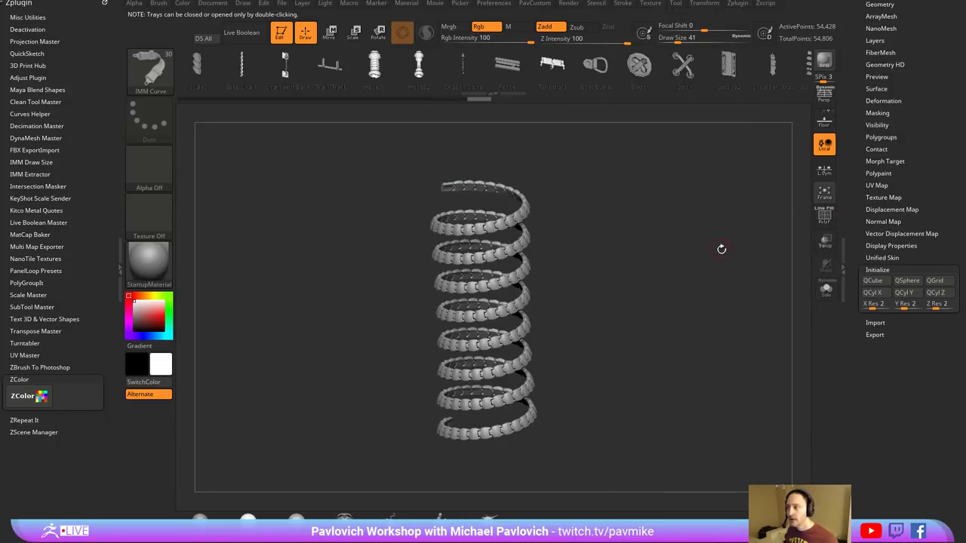
left_click_drag(722, 249, 800, 269)
left_click(825, 289)
mouse_move(731, 265)
left_mouse_down()
mouse_move(729, 317)
mouse_move(674, 334)
mouse_move(626, 251)
mouse_move(637, 274)
left_mouse_up()
key("s")
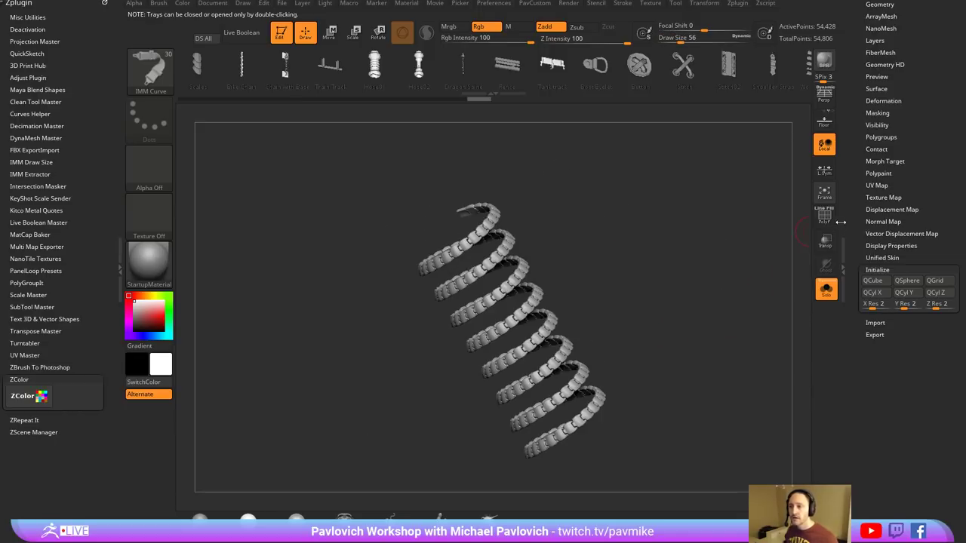
mouse_move(849, 204)
left_mouse_down()
mouse_move(853, 364)
mouse_move(843, 250)
left_mouse_up()
scroll(842, 249, "up", 3)
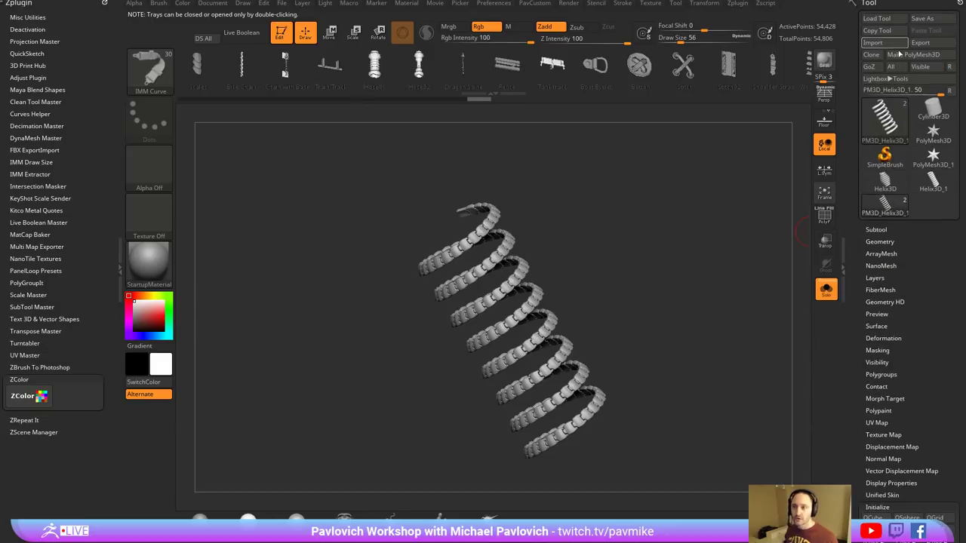
scroll(848, 320, "down", 5)
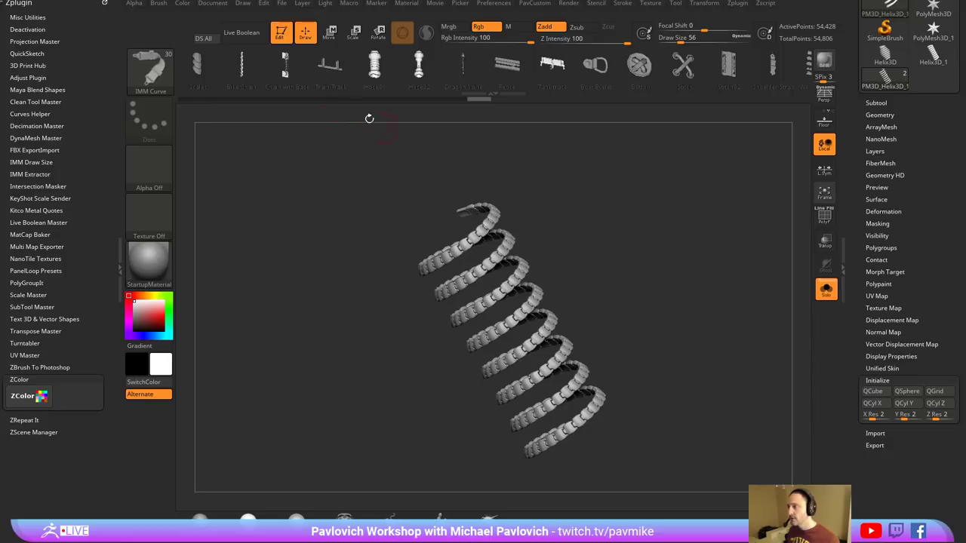
- Leave Edit mode, drop several copies of the strap coil across the canvas, and clear the canvas
left_click(280, 32)
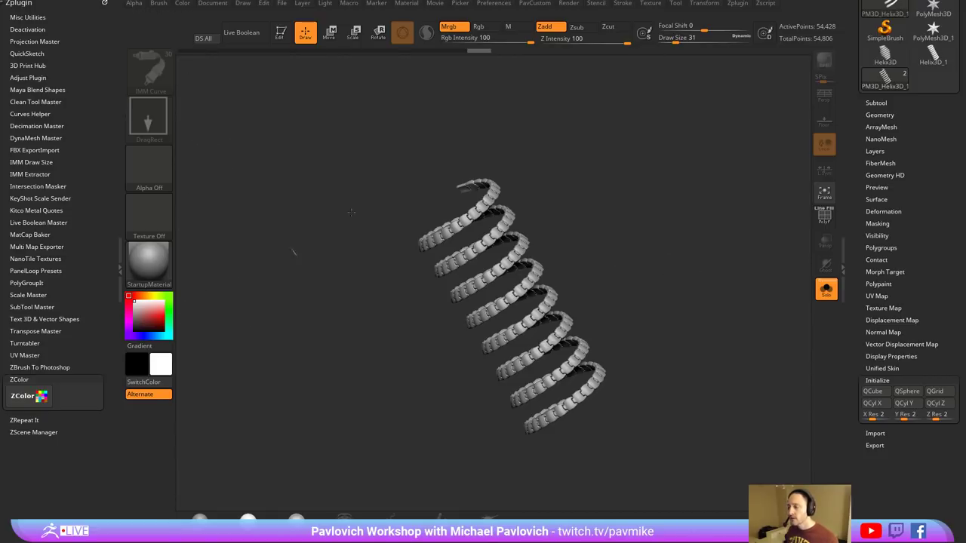
left_click_drag(858, 195, 857, 260)
left_click_drag(571, 229, 608, 300)
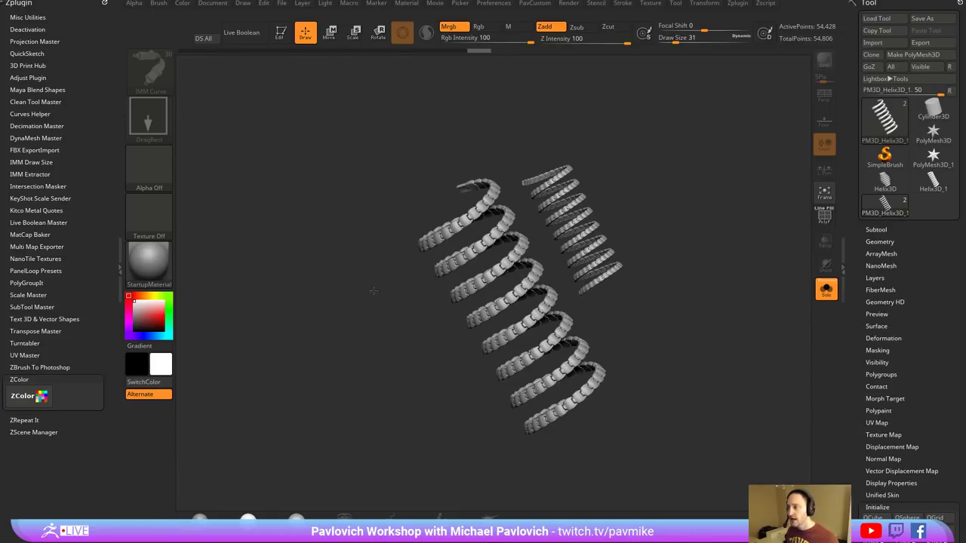
left_click_drag(369, 289, 435, 352)
left_click_drag(633, 247, 645, 347)
left_click_drag(418, 352, 516, 402)
left_click_drag(456, 268, 544, 341)
left_click_drag(489, 230, 560, 205)
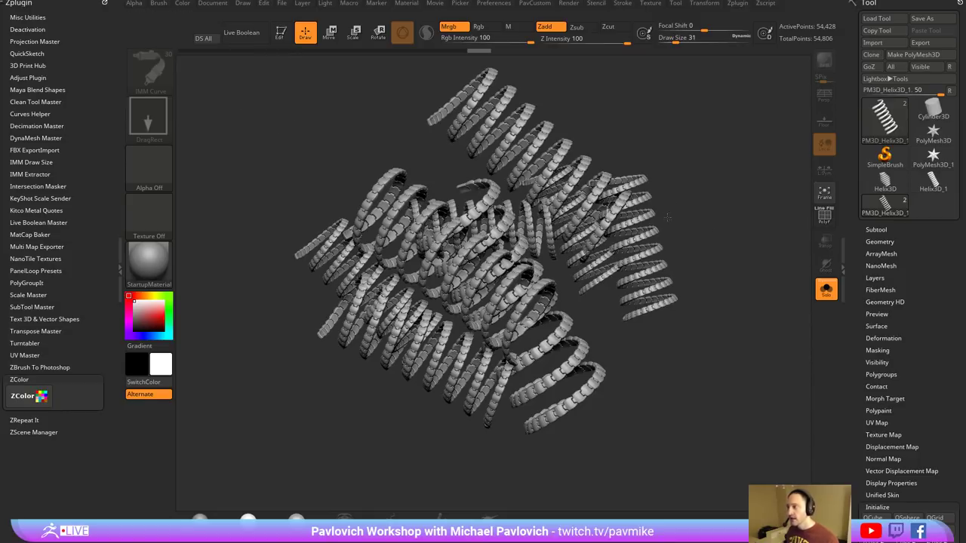
key("ctrl")
key("ctrl+n")
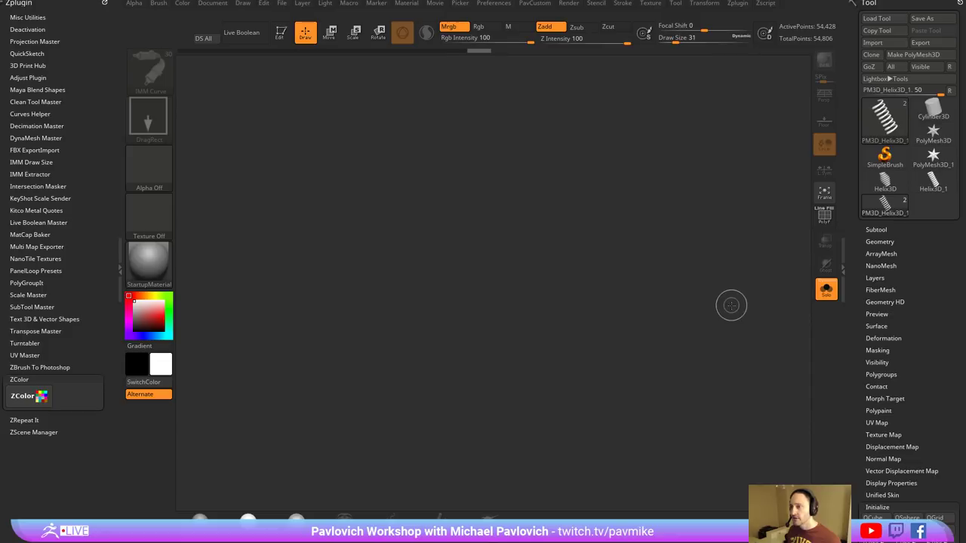
- Draw one fresh strap coil on the canvas and toggle Edit mode on and off for it
left_click_drag(388, 280, 329, 104)
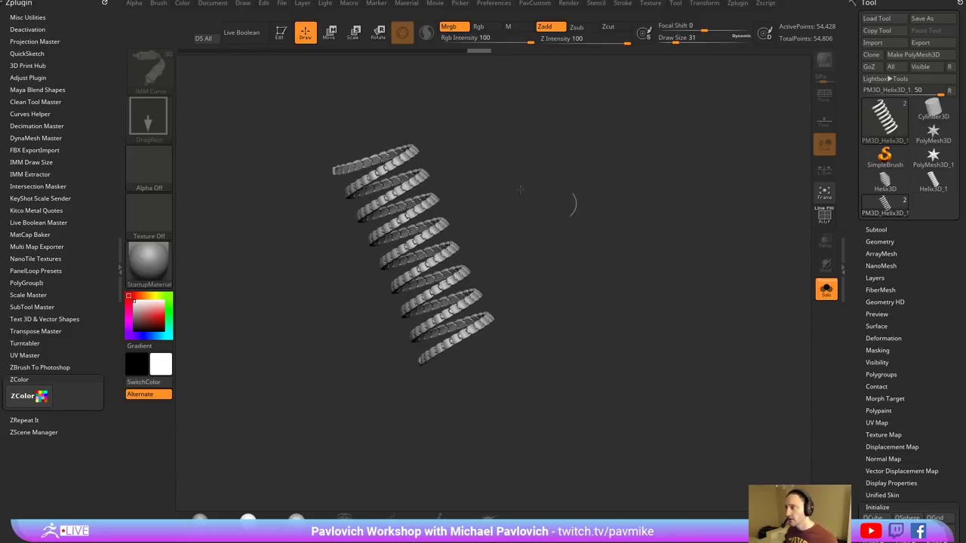
key("t")
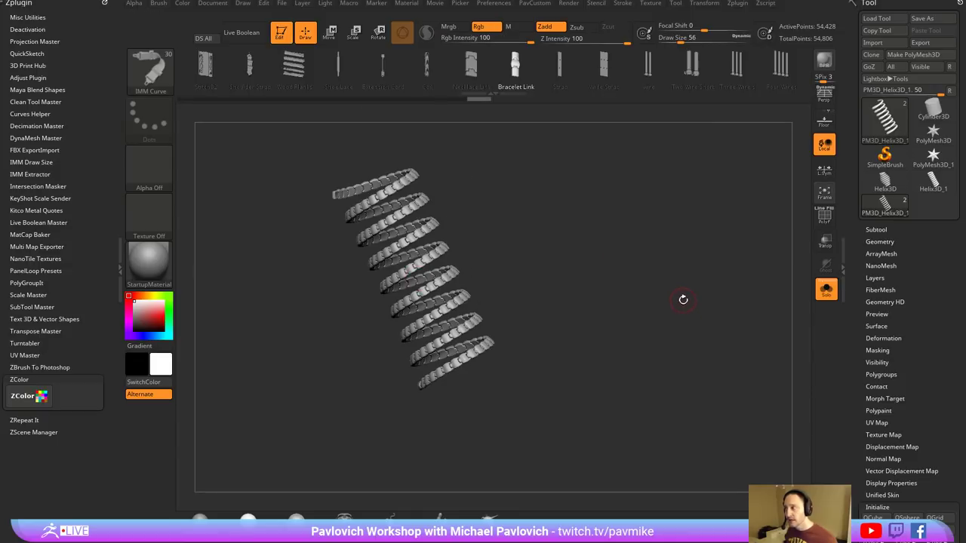
key("t")
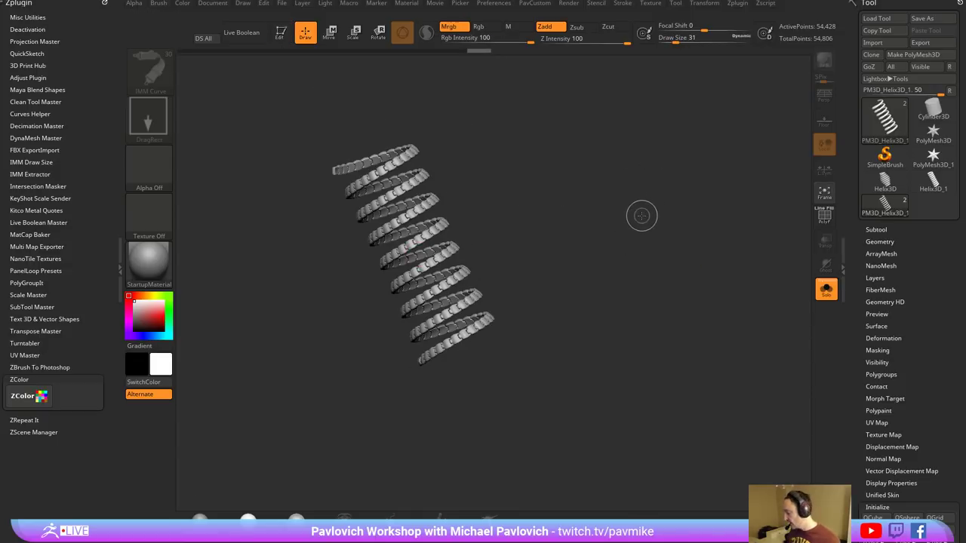
- Clear the canvas, reselect the strap coil tool, draw it again, and enter Edit mode
key("ctrl+n")
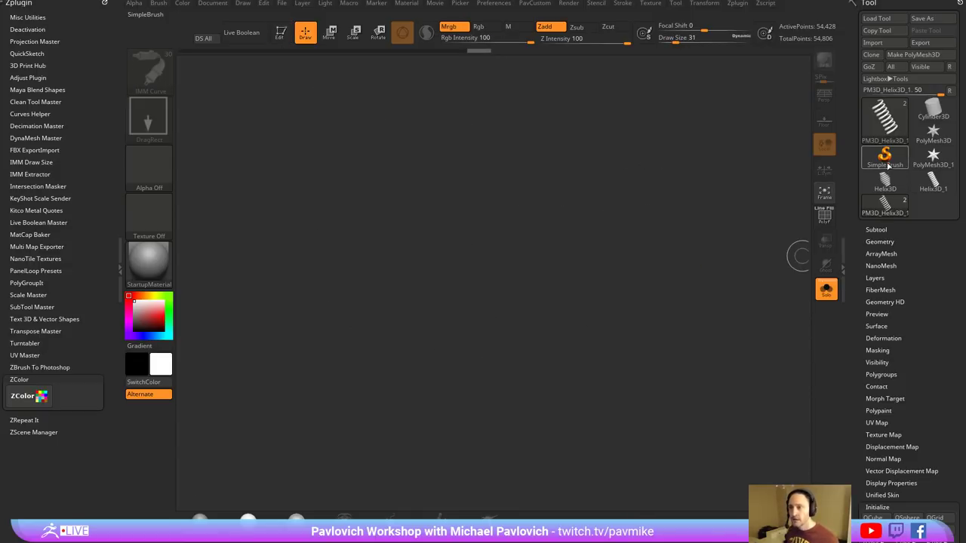
left_click(898, 213)
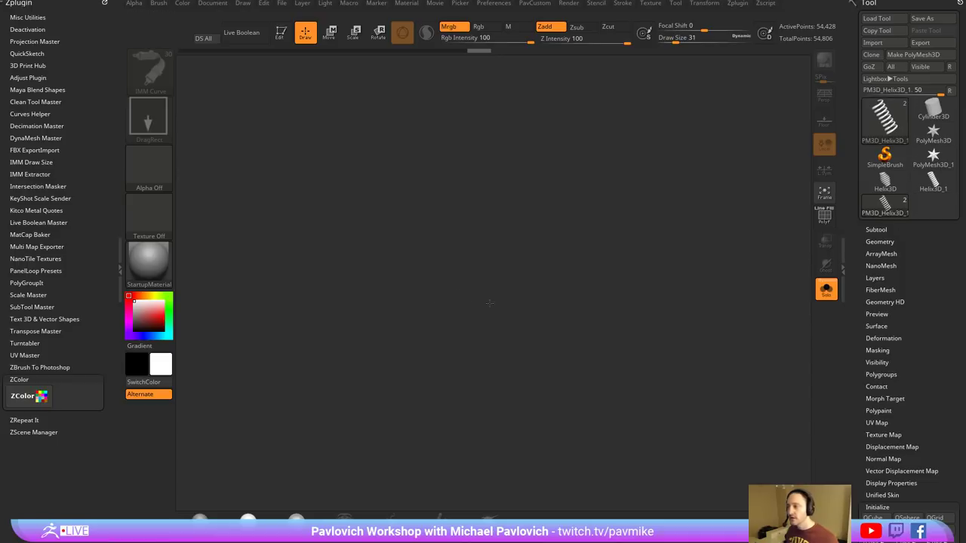
left_click_drag(420, 265, 461, 379)
key("t")
left_click_drag(531, 208, 626, 243)
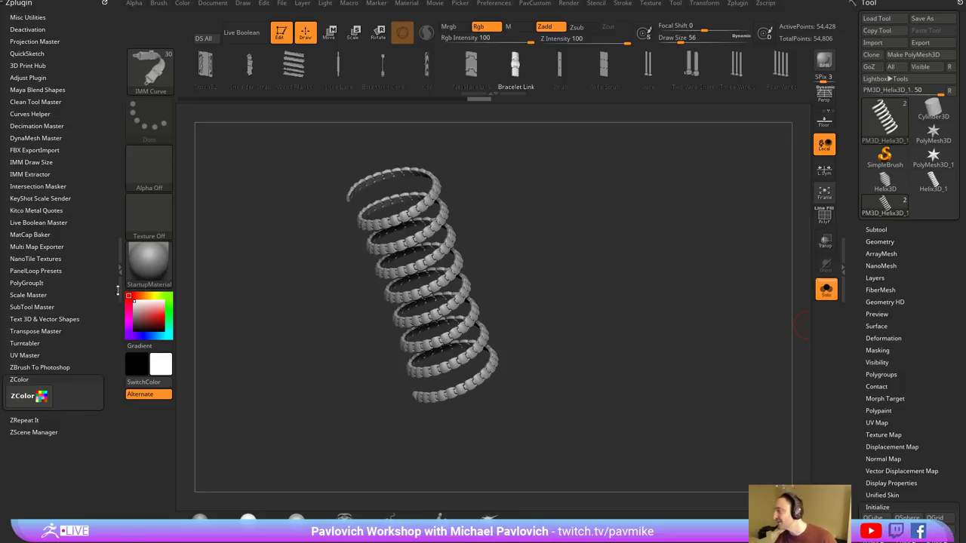
- Bring up the viewer comments, read the next question about saving masks, and return to ZBrush
left_click_drag(965, 229, 545, 228)
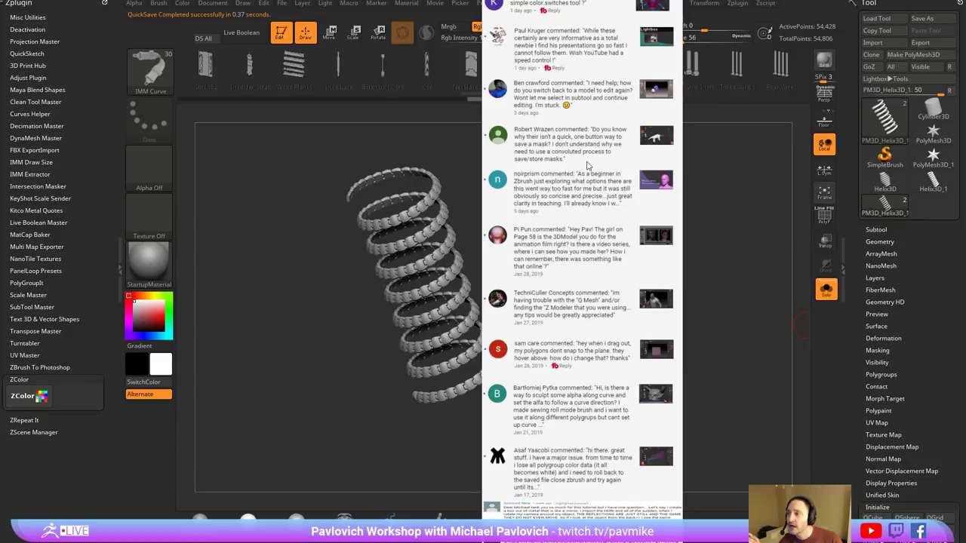
key("alt+Tab")
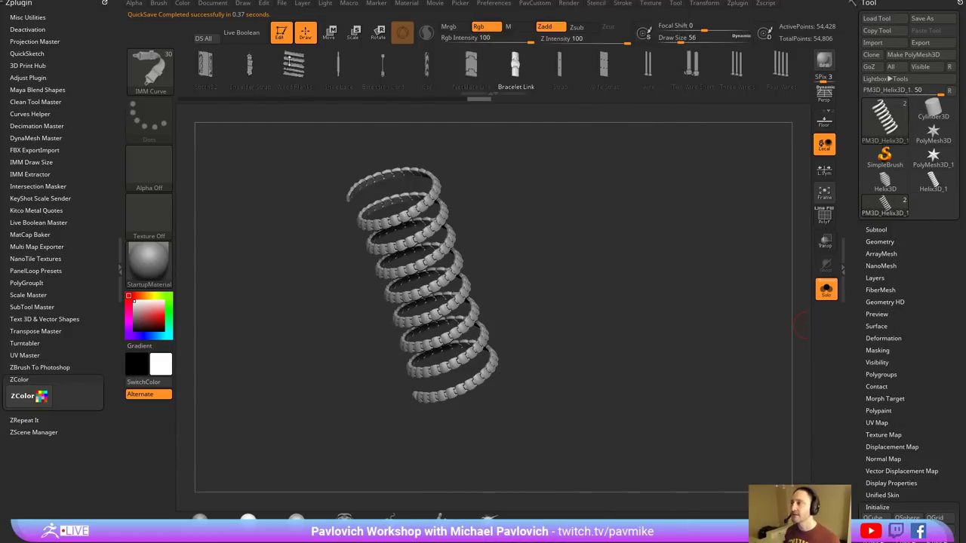
- Clear the canvas and open the DemoAnimeHead project without saving the current one
left_click(280, 32)
key("ctrl+n")
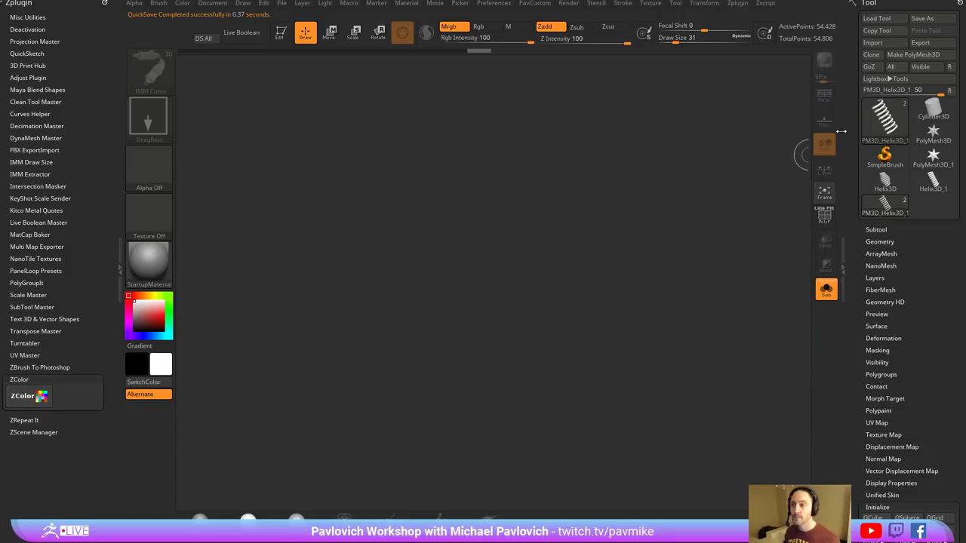
key("comma")
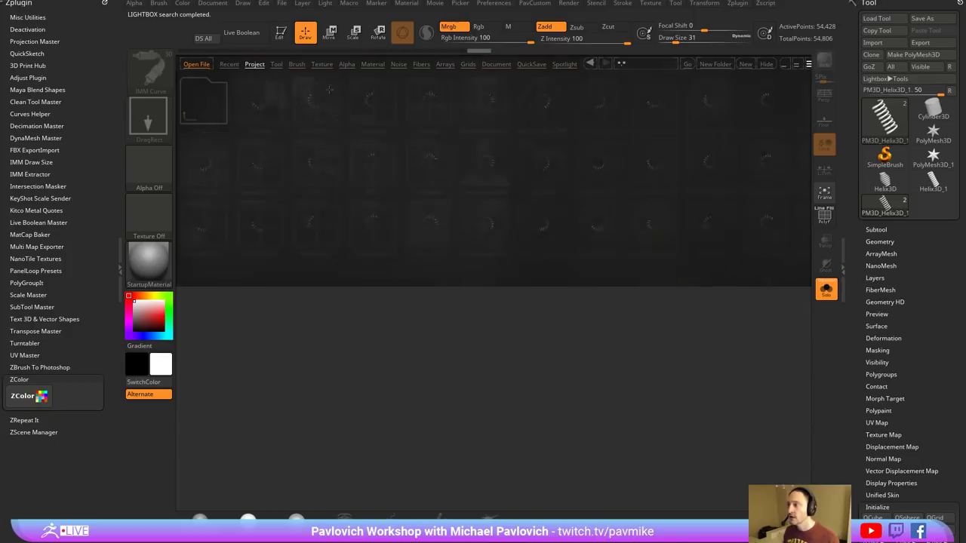
double_click(484, 100)
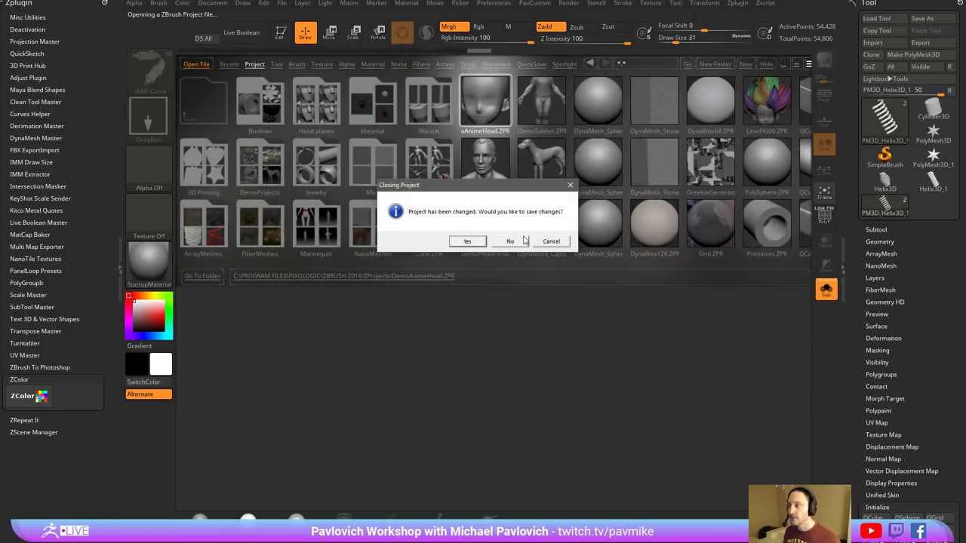
left_click(510, 241)
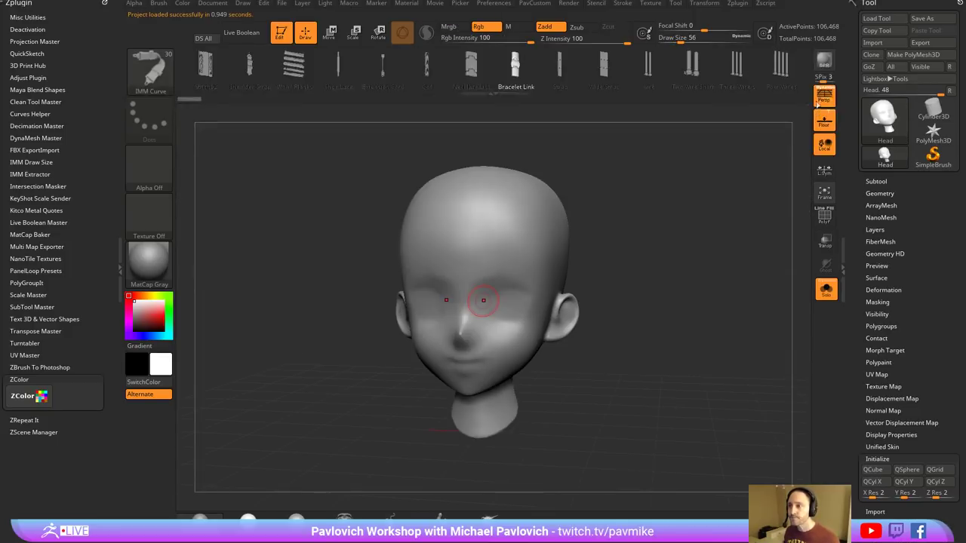
- Turn off perspective and the floor grid for the anime head
left_click(825, 97)
left_click(824, 119)
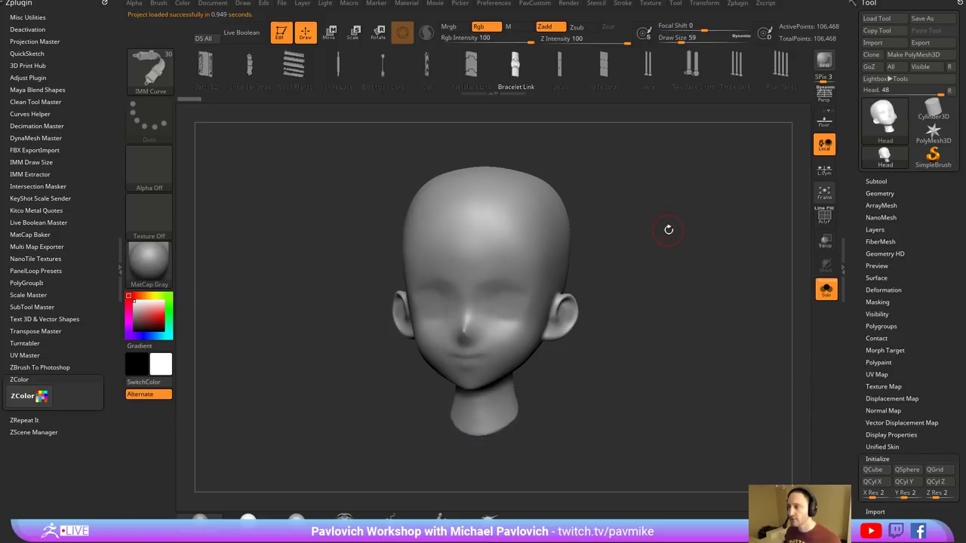
mouse_move(668, 229)
left_mouse_down()
mouse_move(675, 224)
mouse_move(647, 224)
mouse_move(682, 219)
left_mouse_up()
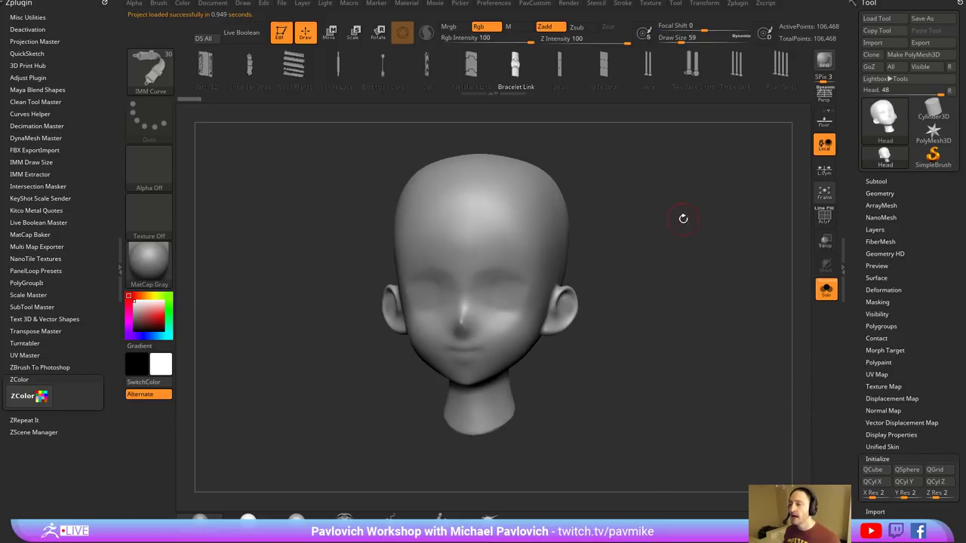
- Leave Edit mode, clear the canvas, redraw the head, and put it back in Edit mode framed in view
left_click(280, 32)
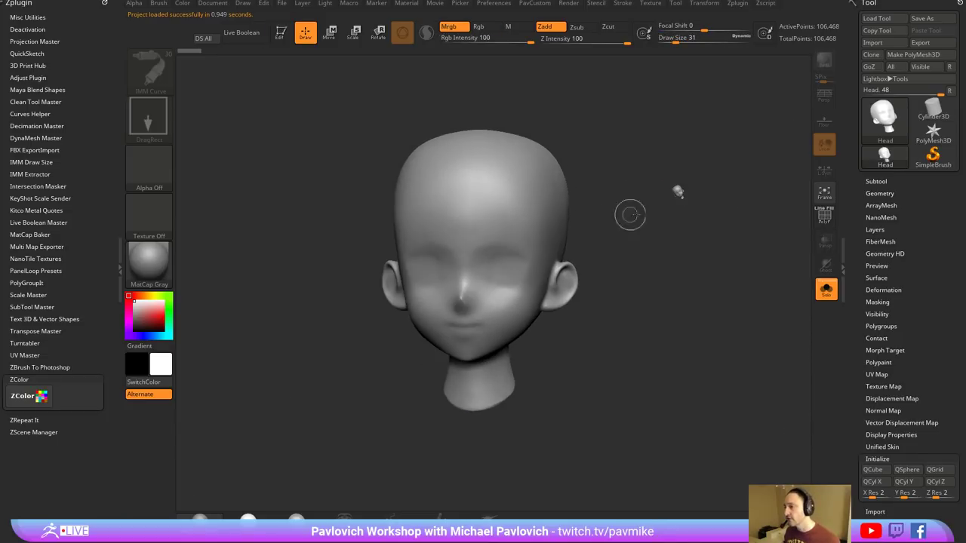
key("ctrl+n")
left_click_drag(456, 288, 492, 378)
left_click(283, 36)
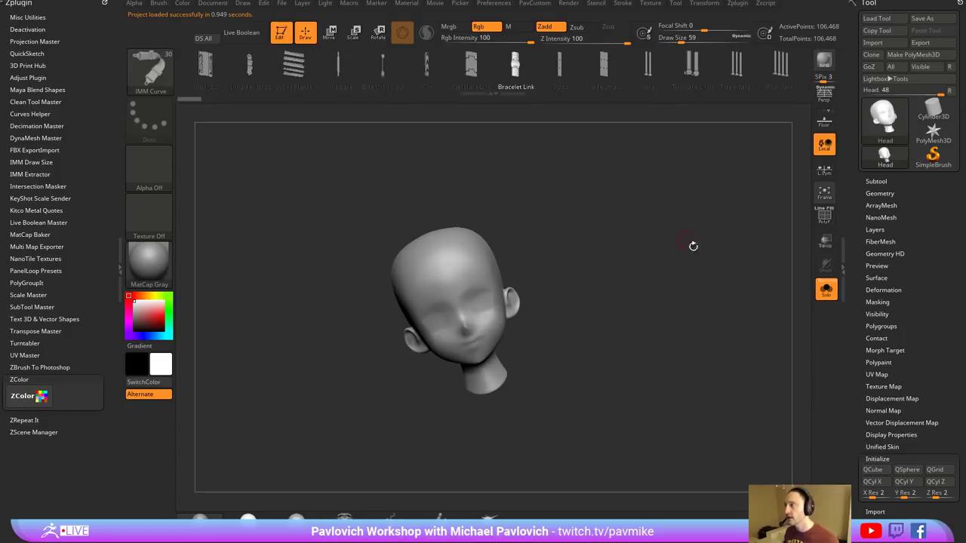
key("f")
- Paint a symmetrical mask over the head's eye areas and ears
left_click_drag(693, 246, 649, 260, "shift")
mouse_move(425, 320)
left_mouse_down("ctrl")
mouse_move(436, 319)
mouse_move(421, 322)
left_mouse_up("ctrl")
mouse_move(515, 317)
left_mouse_down("ctrl")
mouse_move(504, 344)
mouse_move(515, 328)
left_mouse_up("ctrl")
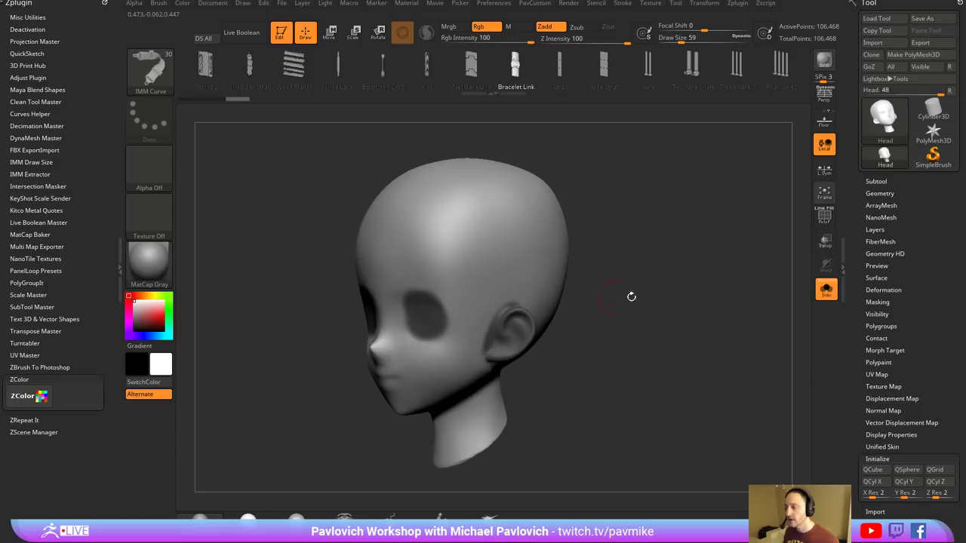
mouse_move(631, 297)
left_mouse_down()
mouse_move(679, 302)
mouse_move(730, 254)
left_mouse_up()
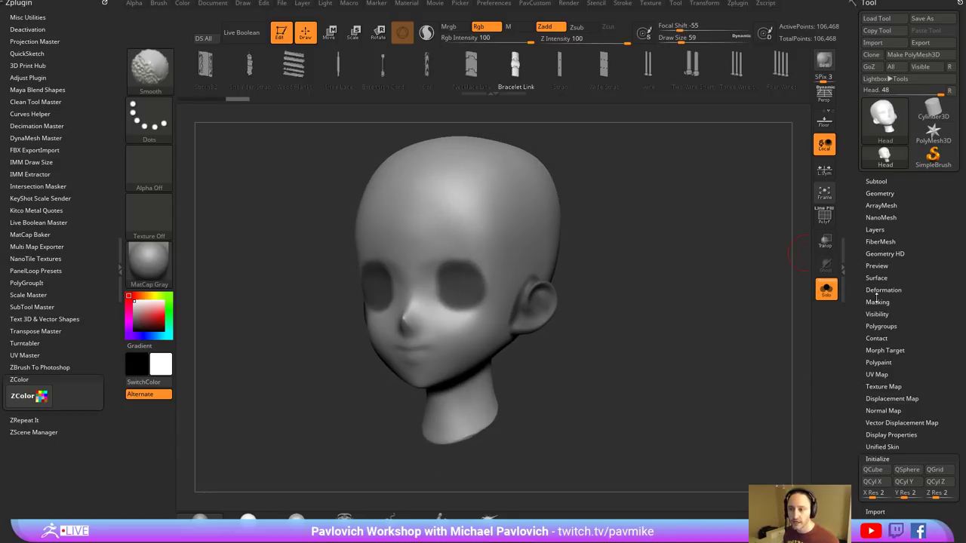
- Clear the mask and add a new layer to the head
left_click(875, 229)
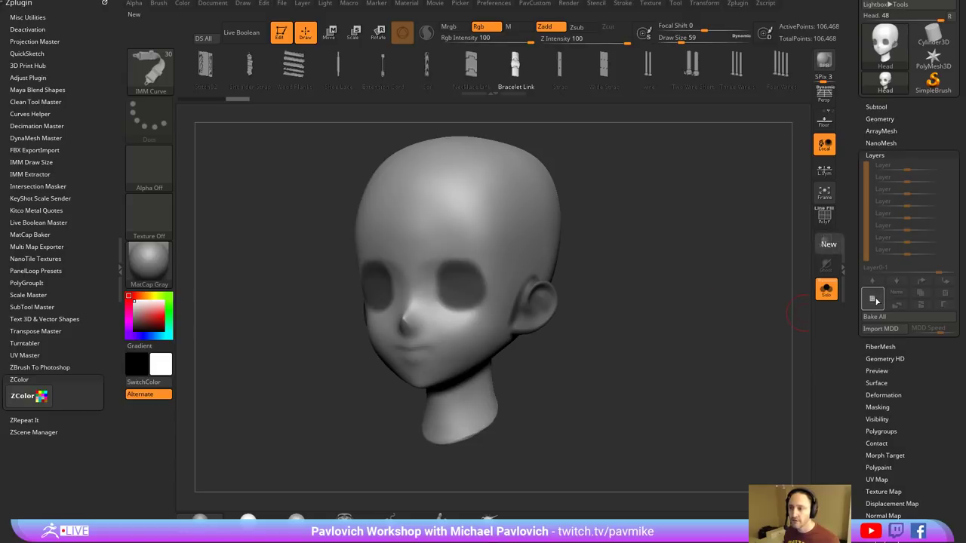
left_click_drag(716, 263, 680, 206, "ctrl")
left_click(876, 300)
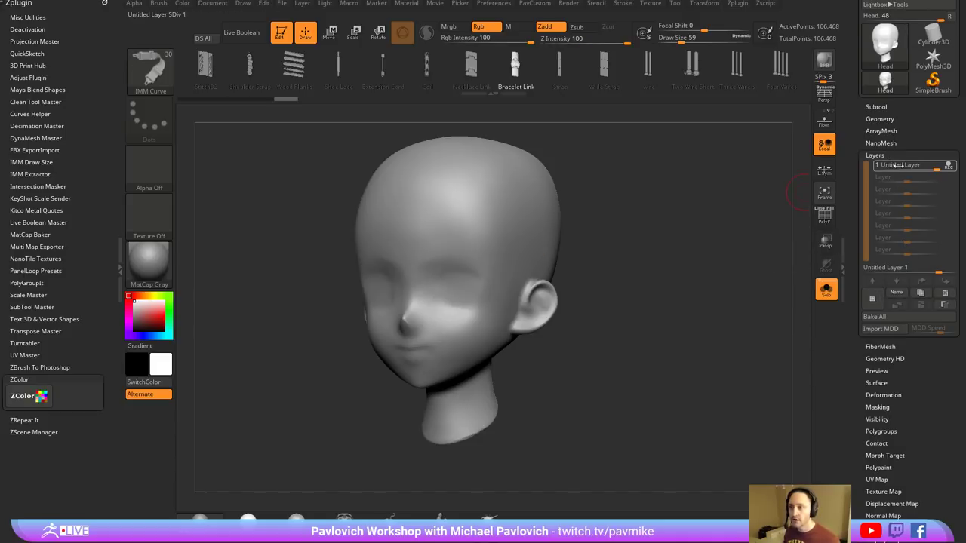
- Mask the eye areas and ears again while the new layer is recording
mouse_move(895, 165)
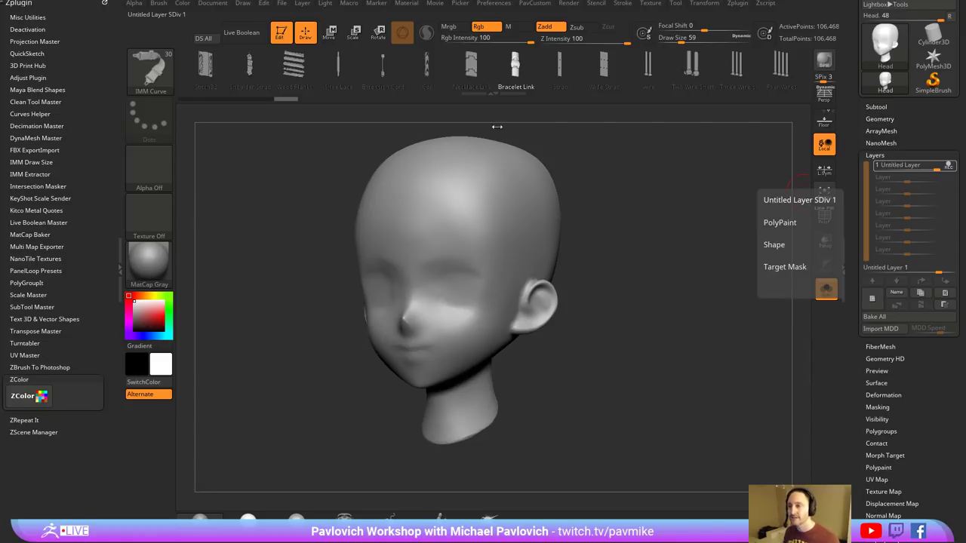
mouse_move(455, 277)
left_mouse_down("ctrl")
mouse_move(461, 290)
mouse_move(469, 273)
left_mouse_up("ctrl")
left_click_drag(642, 295, 566, 298)
mouse_move(546, 299)
left_mouse_down("ctrl")
mouse_move(529, 311)
mouse_move(543, 317)
left_mouse_up("ctrl")
left_click_drag(641, 303, 696, 301)
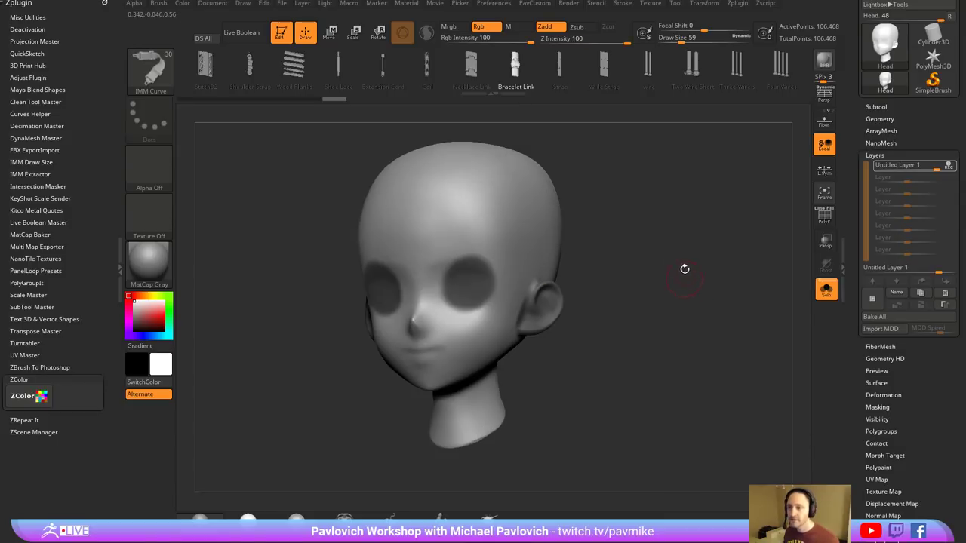
- Test the layer's intensity and recording controls on the masked head and view it from other angles
mouse_move(939, 167)
left_mouse_down()
mouse_move(905, 170)
mouse_move(956, 173)
left_mouse_up()
left_click(948, 166)
mouse_move(681, 248)
left_mouse_down()
mouse_move(664, 249)
mouse_move(712, 243)
mouse_move(701, 259)
mouse_move(718, 249)
left_mouse_up()
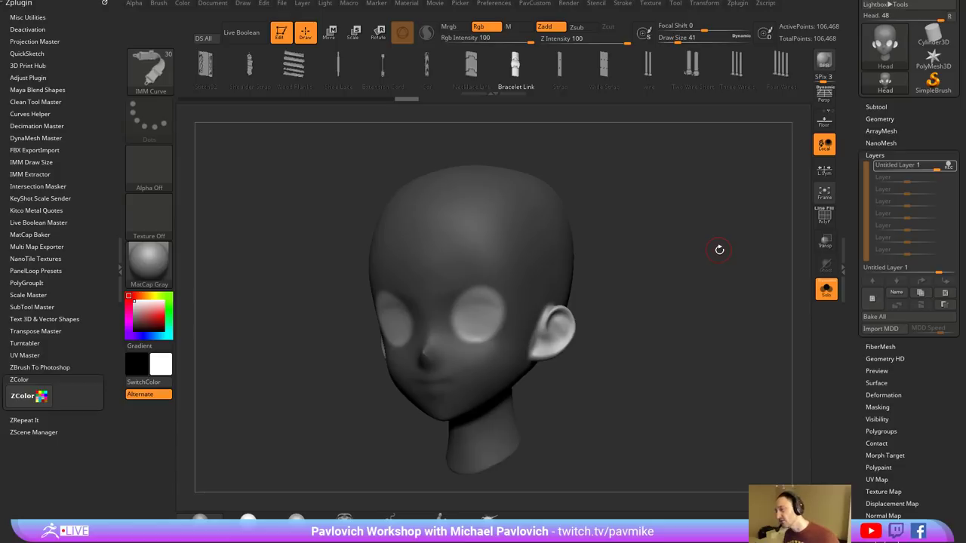
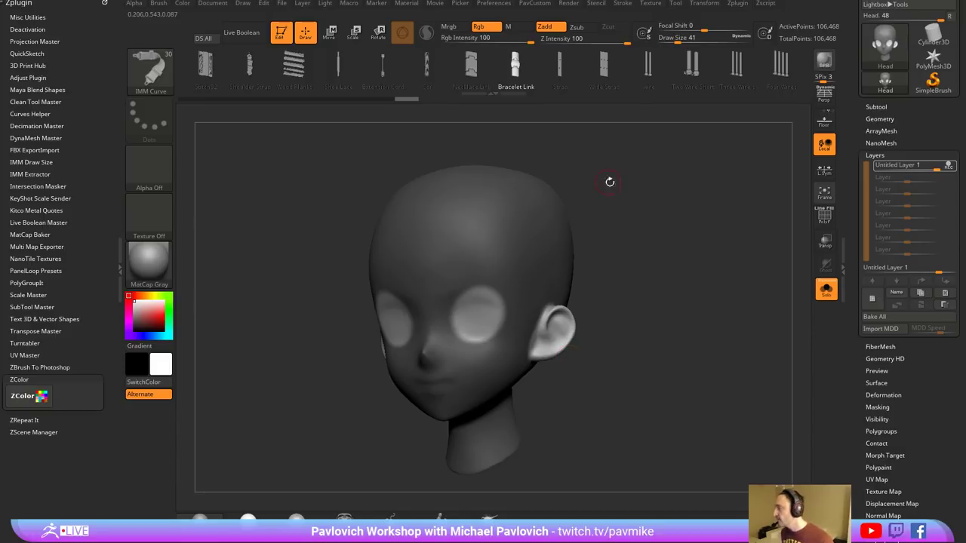
mouse_move(678, 153)
left_mouse_down()
mouse_move(696, 239)
mouse_move(658, 278)
left_mouse_up()
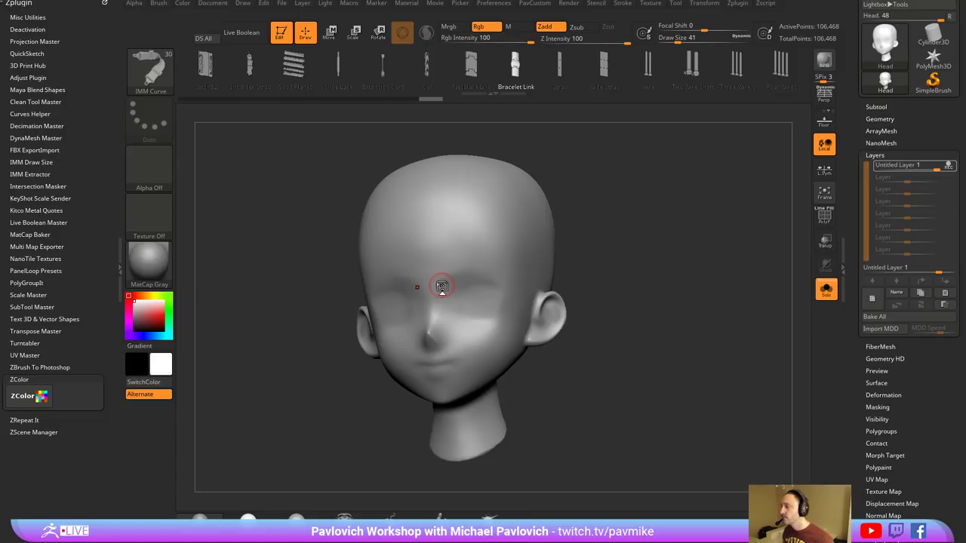
- Paint symmetrical red strokes across the forehead on the recording layer with the Standard brush, Rgb on and Zadd off
left_click_drag(652, 258, 556, 245)
key("b")
key("s")
key("t")
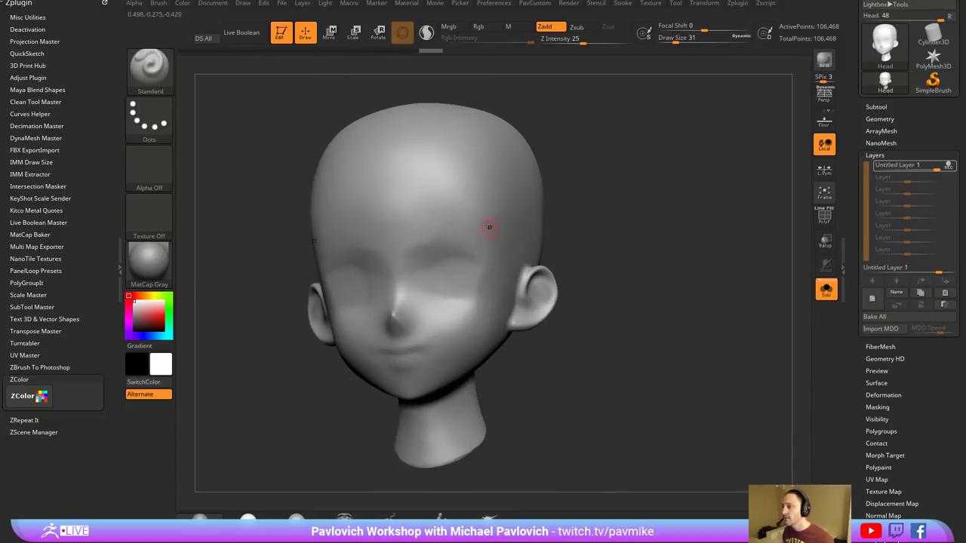
left_click(820, 221)
left_click(820, 220)
left_click_drag(739, 214, 736, 234, "alt")
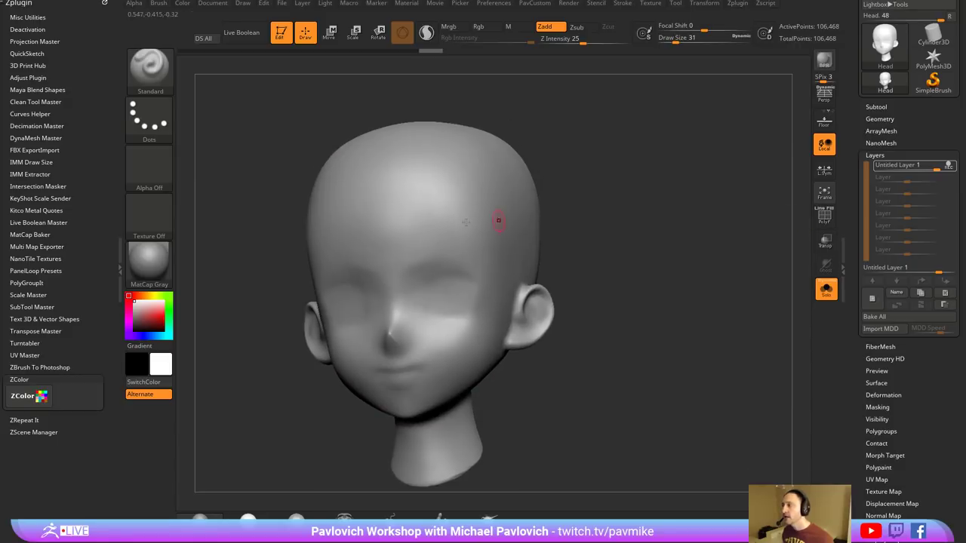
left_click(478, 26)
left_click_drag(149, 310, 164, 316)
mouse_move(402, 232)
left_mouse_down()
mouse_move(450, 214)
mouse_move(496, 226)
left_mouse_up()
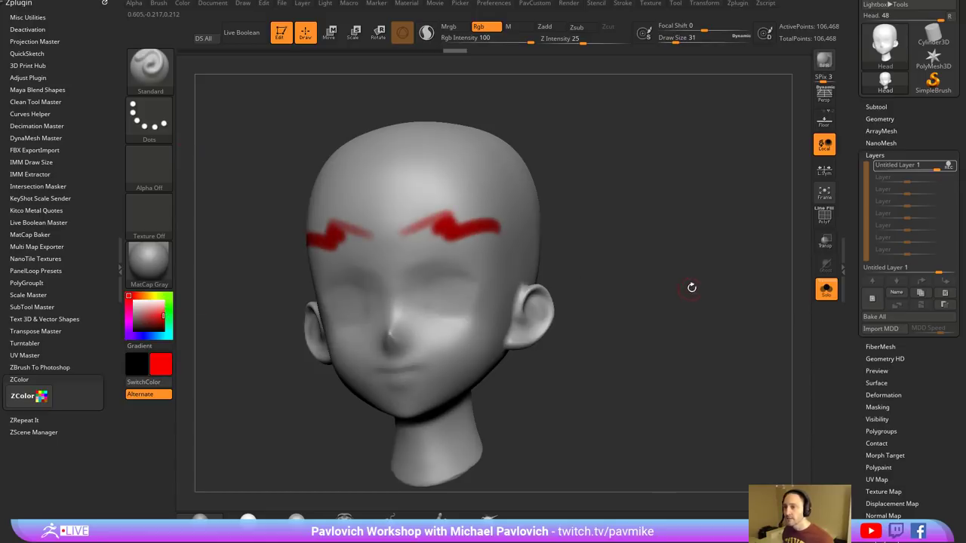
- Stop recording on the painted layer and bake all layers into the head
left_click_drag(909, 166, 941, 166)
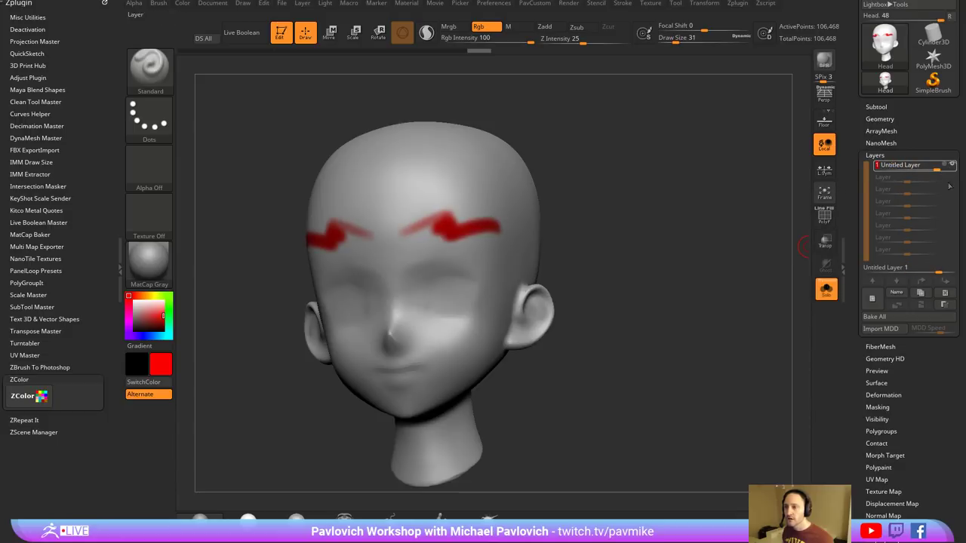
left_click(876, 317)
- Reduce the Draw Size to 7 and paint a thin red diagonal line above the ear, undoing the unwanted strokes
mouse_move(662, 319)
left_mouse_down()
mouse_move(453, 223)
mouse_move(483, 215)
mouse_move(462, 211)
left_mouse_up()
mouse_move(707, 184)
left_mouse_down("alt")
mouse_move(649, 216)
mouse_move(504, 224)
mouse_move(453, 323)
left_mouse_up("alt")
key("s")
key("s")
key("ctrl+z")
left_click_drag(559, 212, 474, 350)
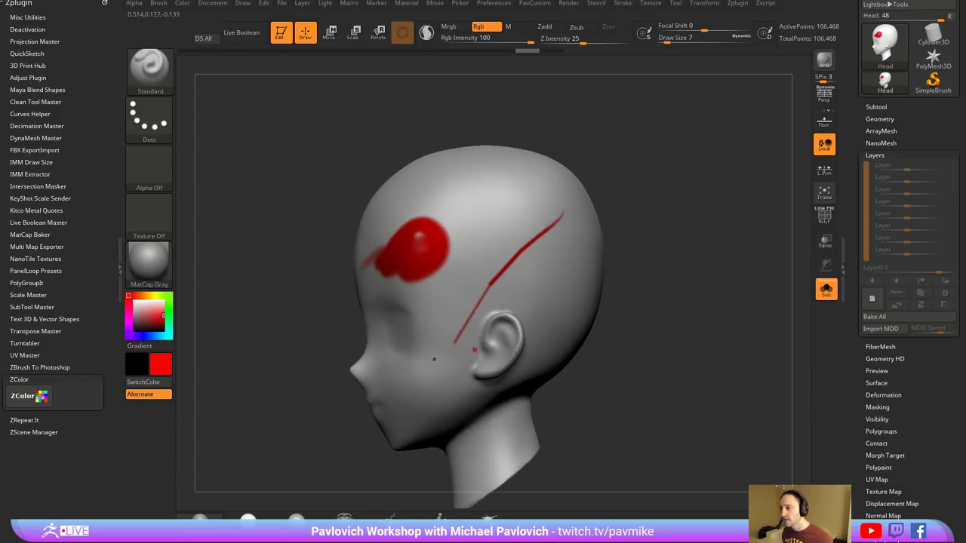
key("ctrl+z")
left_click_drag(566, 202, 495, 277)
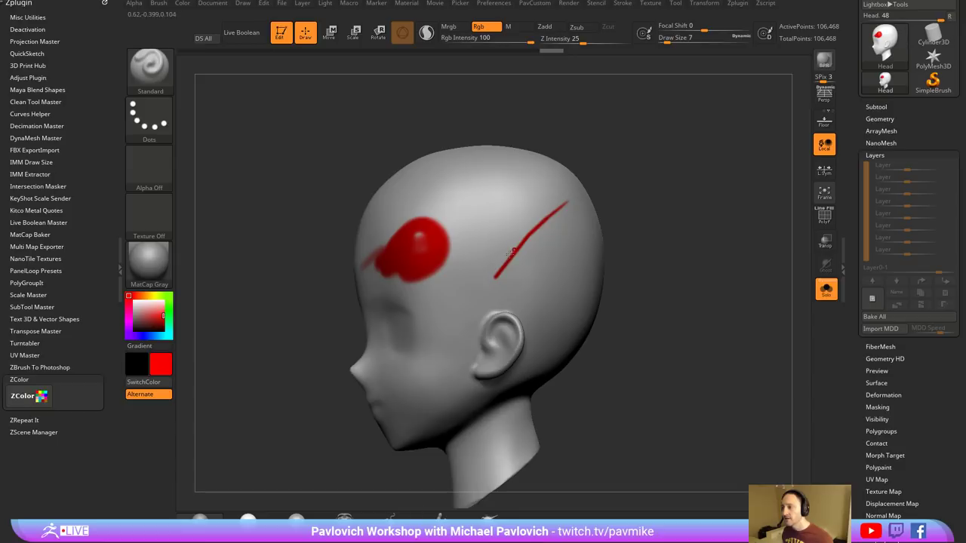
- Undo the thin red line above the ear and dock the Stroke palette with its Lazy Mouse settings expanded
key("ctrl+z")
left_click(627, 3)
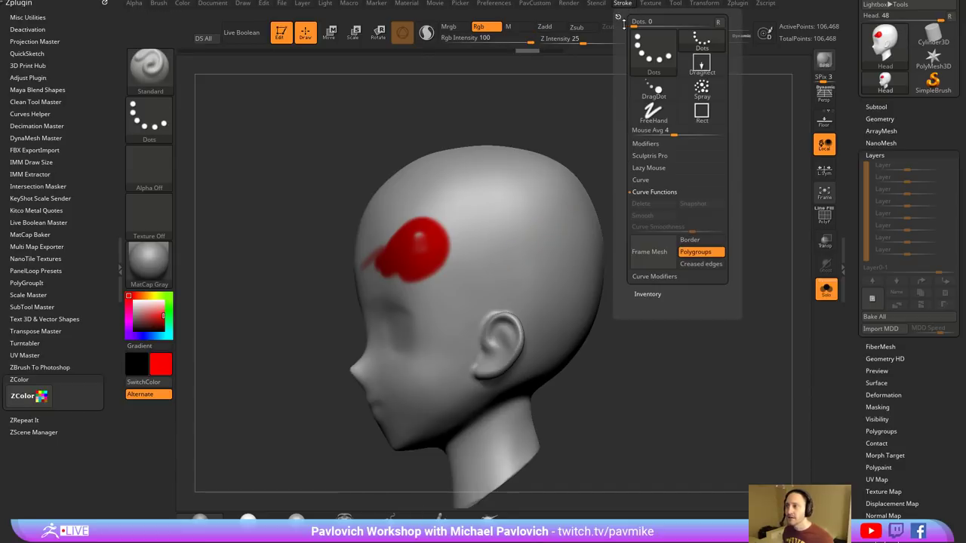
left_click(617, 16)
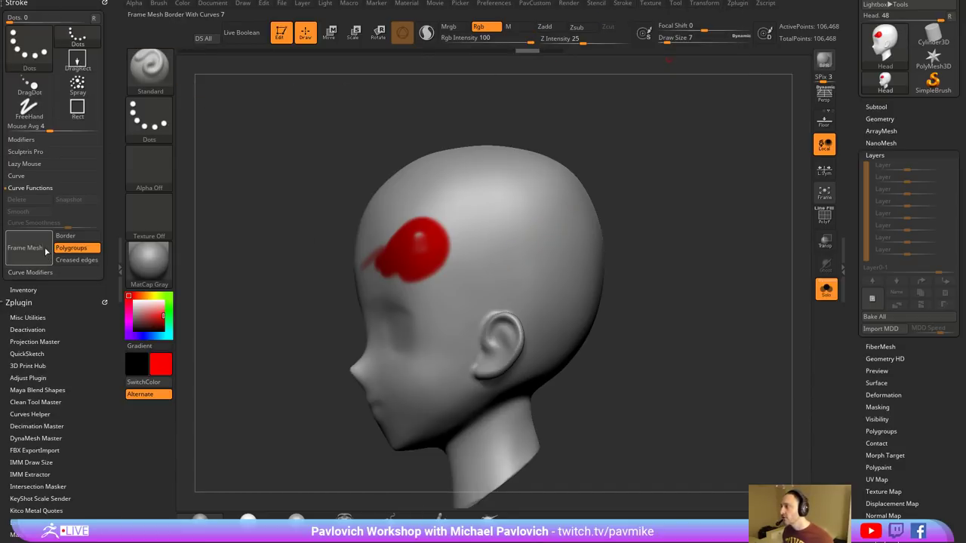
left_click(17, 164)
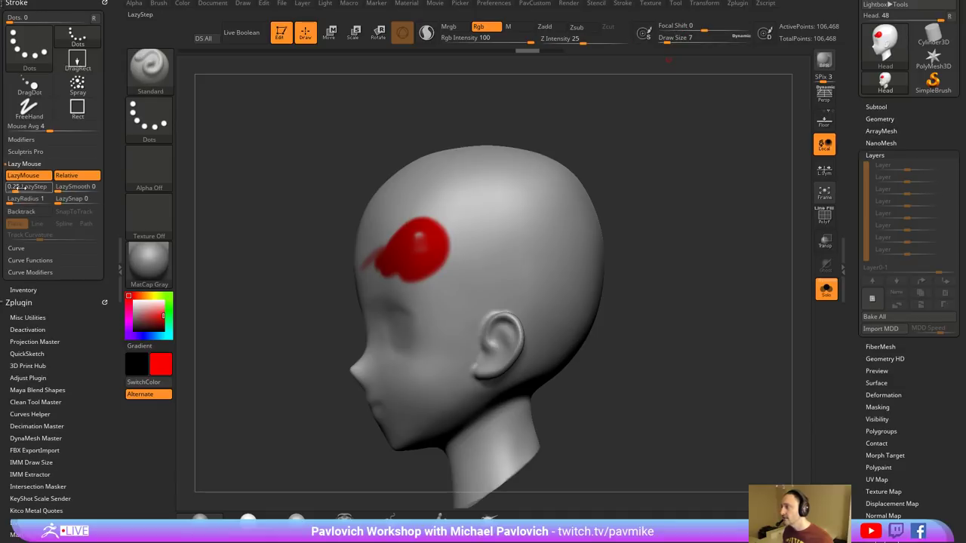
- Try a red stroke down the side of the head with LazyMouse off, undo it and re-enable LazyMouse
left_click(23, 175)
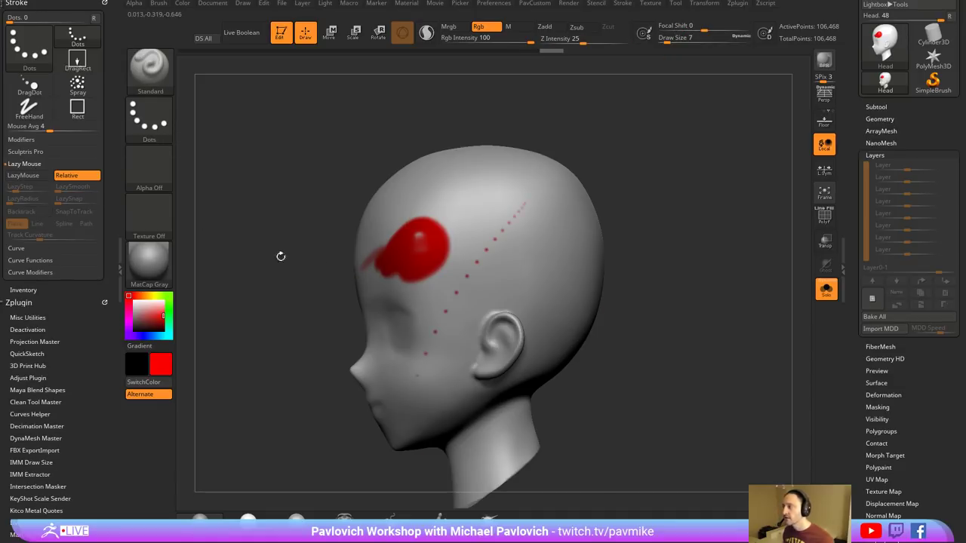
key("ctrl+z")
left_click(22, 175)
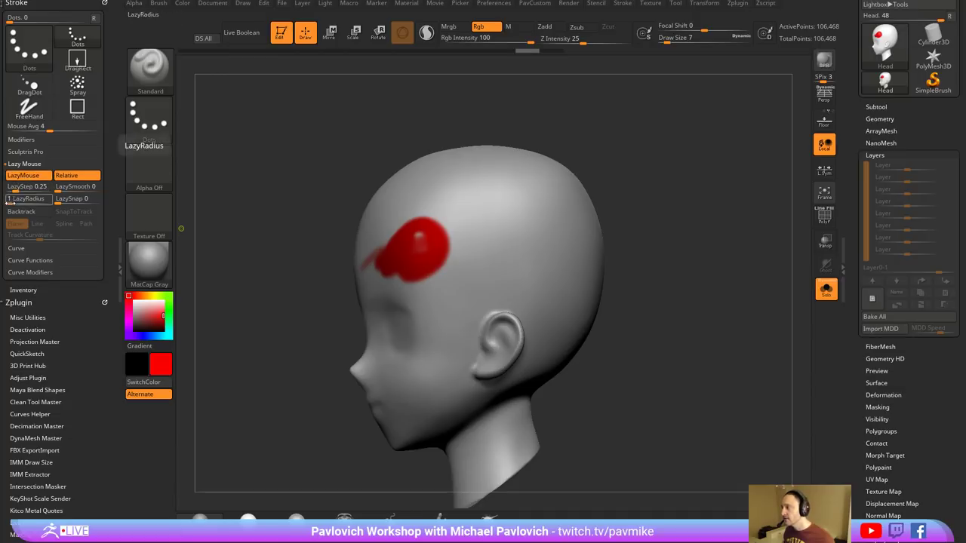
- Test a stroke on the head with LazyRadius at 27, undo it and reset LazyRadius to 1
left_click_drag(11, 203, 25, 202)
mouse_move(547, 198)
left_mouse_down()
mouse_move(540, 255)
mouse_move(515, 280)
mouse_move(558, 249)
mouse_move(529, 175)
left_mouse_up()
key("ctrl+z")
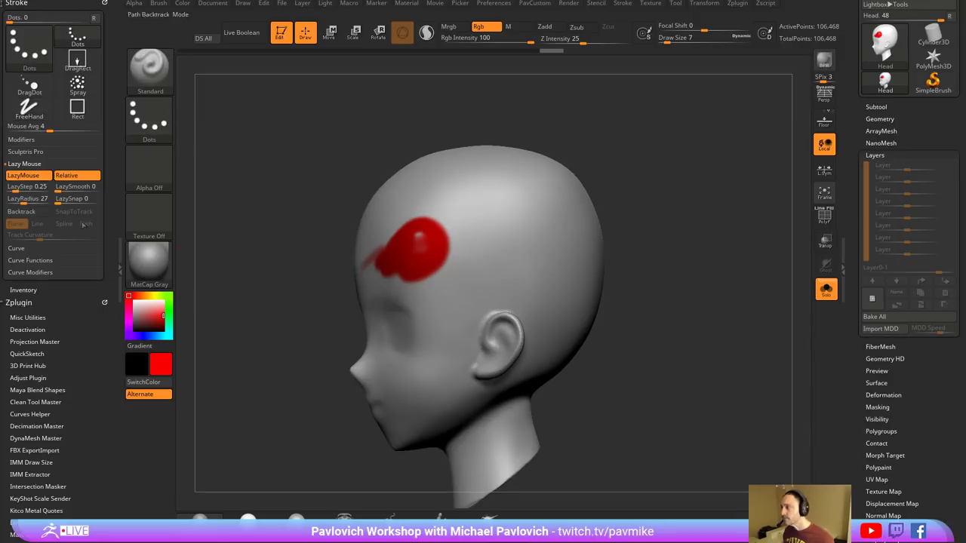
left_click(16, 198)
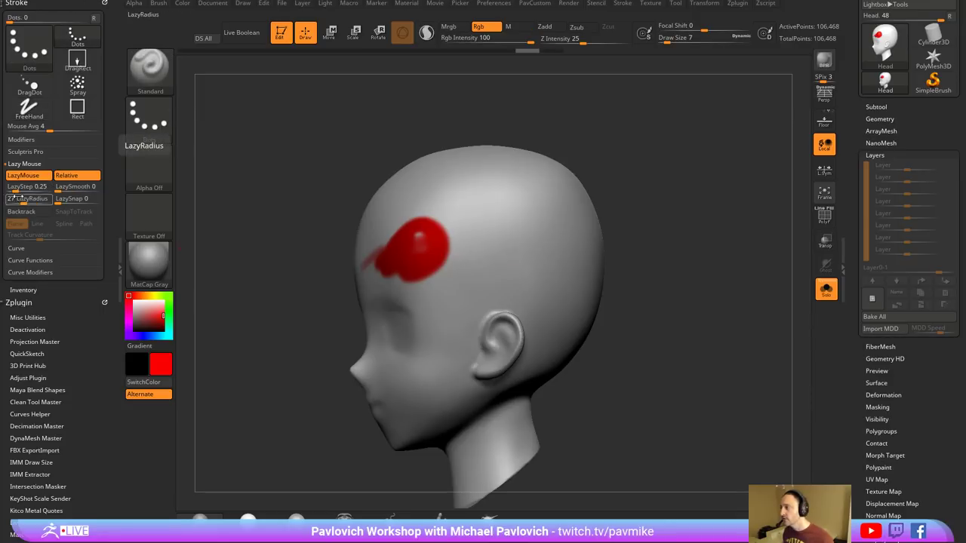
type("1")
key("Return")
- Paint curved red test strokes down the side of the head with LazyRadius 1, undoing each one
mouse_move(508, 198)
left_mouse_down()
mouse_move(462, 283)
mouse_move(533, 234)
mouse_move(474, 204)
mouse_move(505, 253)
mouse_move(466, 318)
mouse_move(558, 281)
mouse_move(521, 234)
mouse_move(490, 249)
left_mouse_up()
mouse_move(649, 271)
left_mouse_down()
mouse_move(676, 269)
mouse_move(658, 264)
left_mouse_up()
key("ctrl+z")
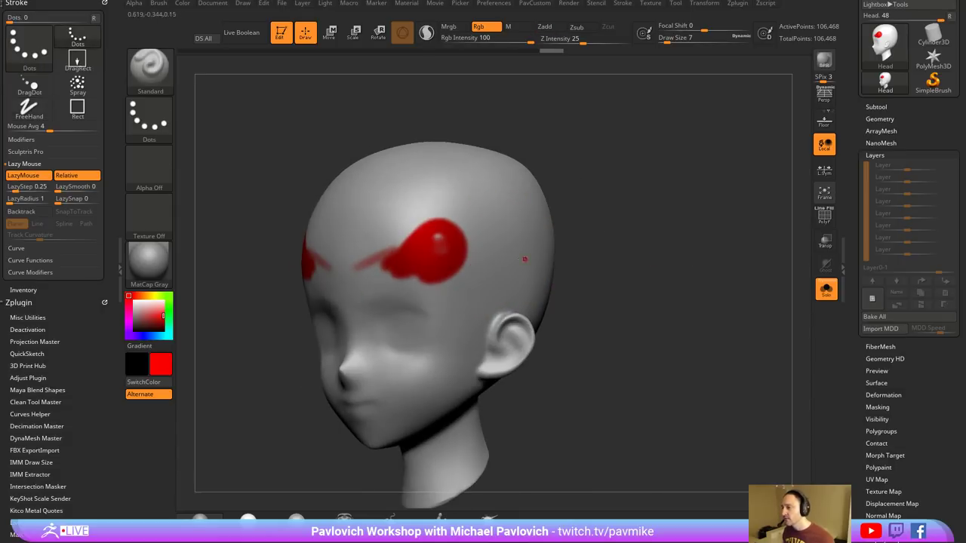
left_click_drag(466, 280, 444, 331)
left_click_drag(644, 307, 620, 294)
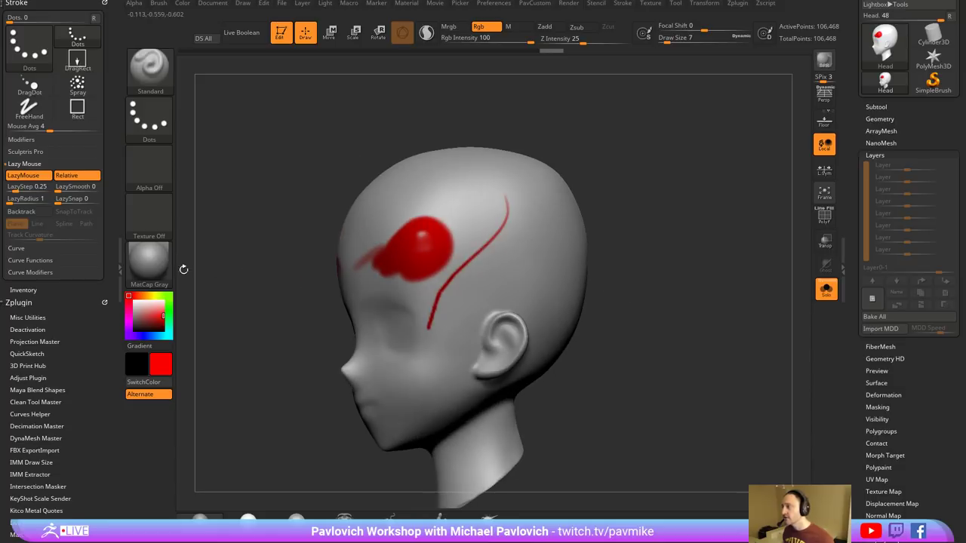
key("ctrl+z")
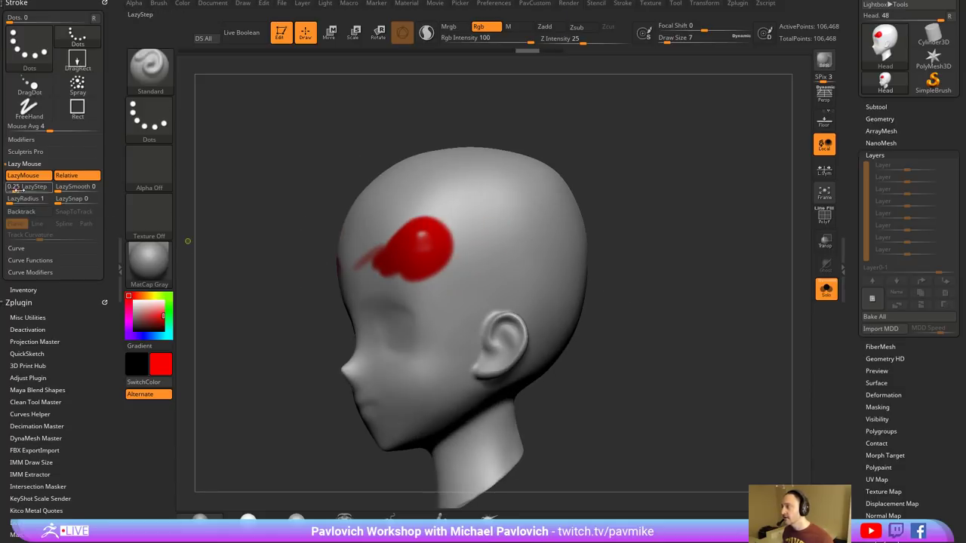
- Try red strokes on the head with LazyStep at about 1.29 and about 0.105, undoing each stroke
mouse_move(470, 277)
left_mouse_down()
mouse_move(441, 338)
mouse_move(532, 210)
left_mouse_up()
key("ctrl+z")
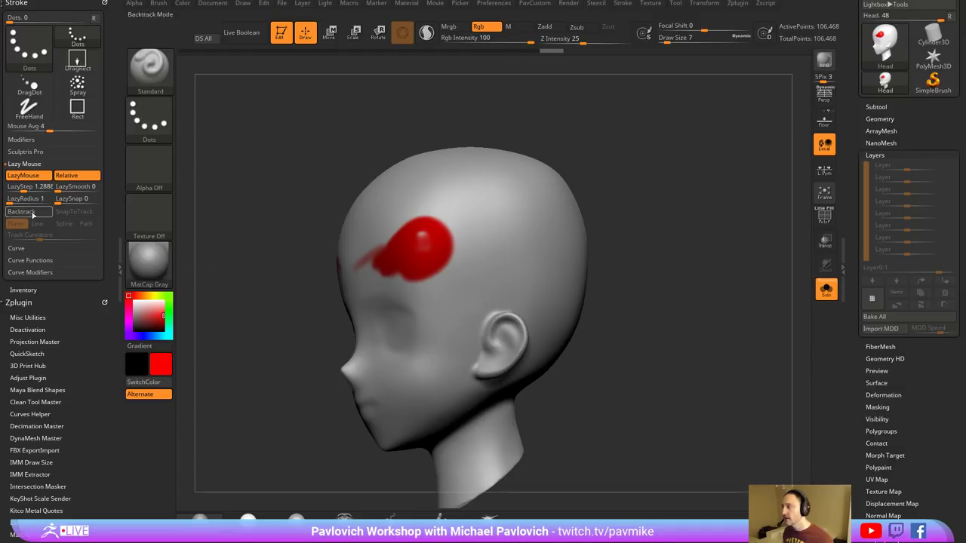
left_click_drag(24, 190, 11, 192)
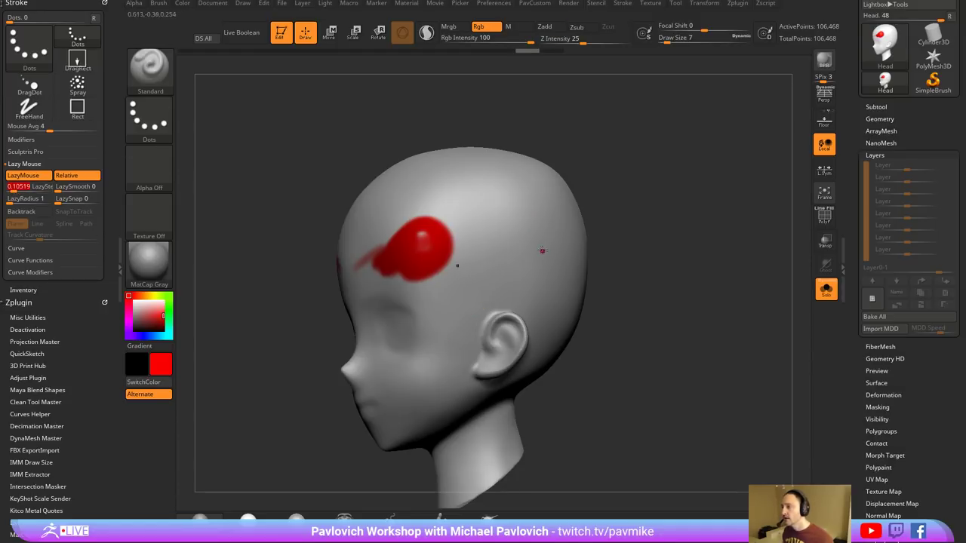
mouse_move(488, 264)
left_mouse_down()
mouse_move(518, 220)
mouse_move(516, 250)
left_mouse_up()
key("ctrl+z")
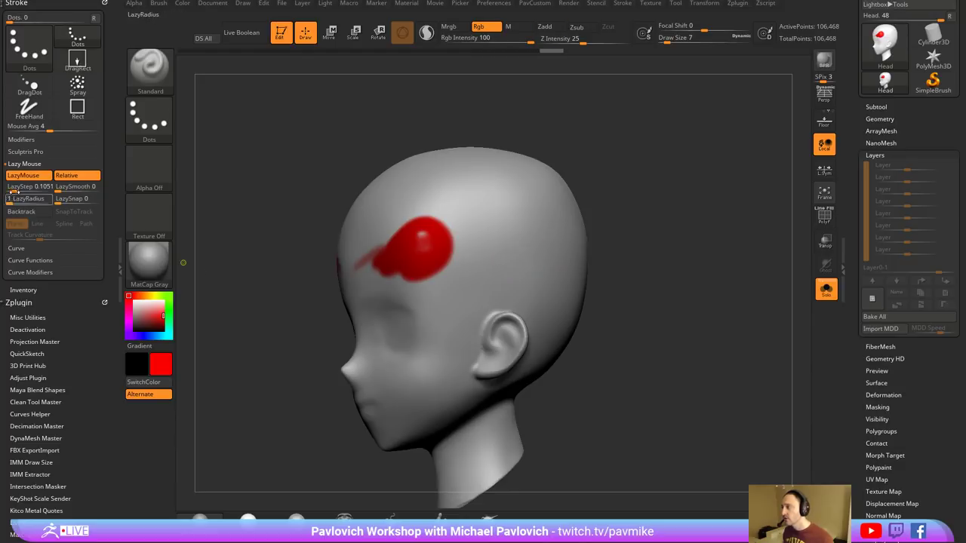
- Lower LazyStep to about 0.041, test a red stroke down the side of the head and undo it
left_click_drag(12, 191, 9, 191)
mouse_move(487, 190)
left_mouse_down()
mouse_move(492, 226)
mouse_move(528, 261)
mouse_move(479, 241)
mouse_move(445, 302)
left_mouse_up()
key("ctrl+z")
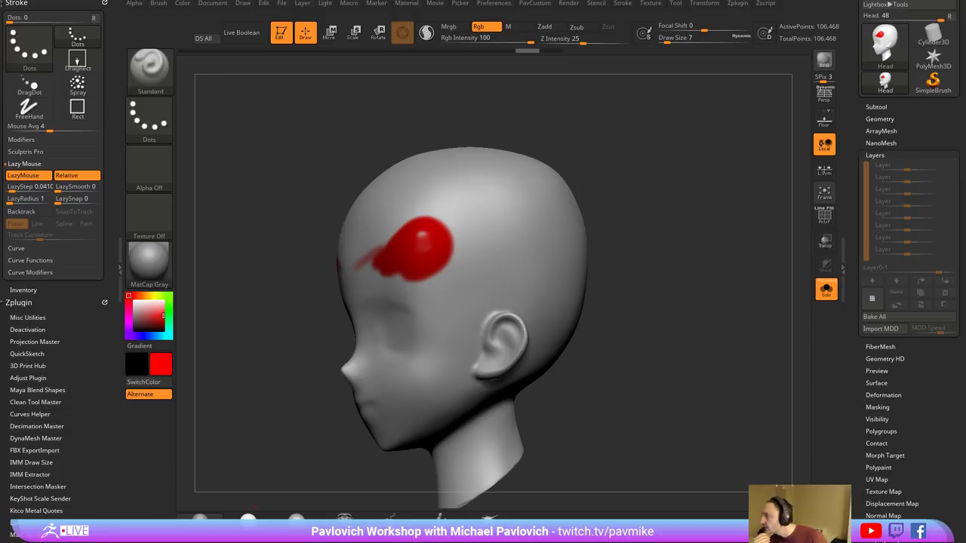
- Switch the stroke type to FreeHand, turn LazyMouse off and paint dotted red strokes down the side of the head
left_click(148, 119)
left_click(307, 127)
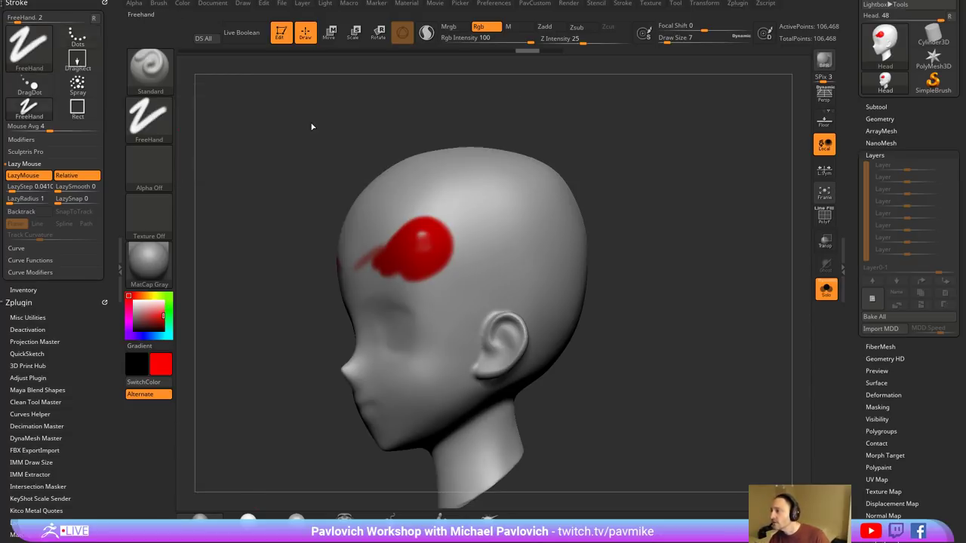
left_click(35, 179)
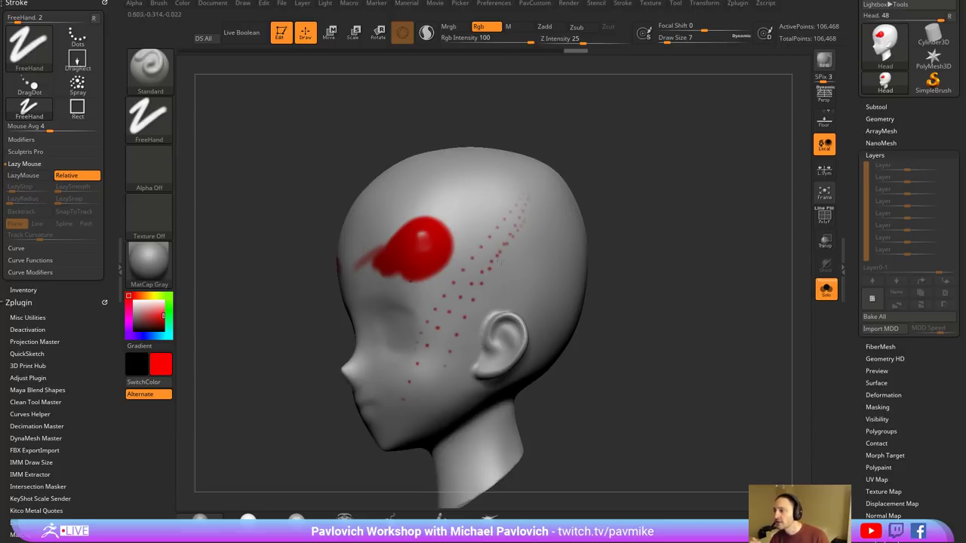
left_click_drag(499, 264, 553, 239)
- Turn LazyMouse on and paint continuous, looping red strokes above the ear
left_click(23, 175)
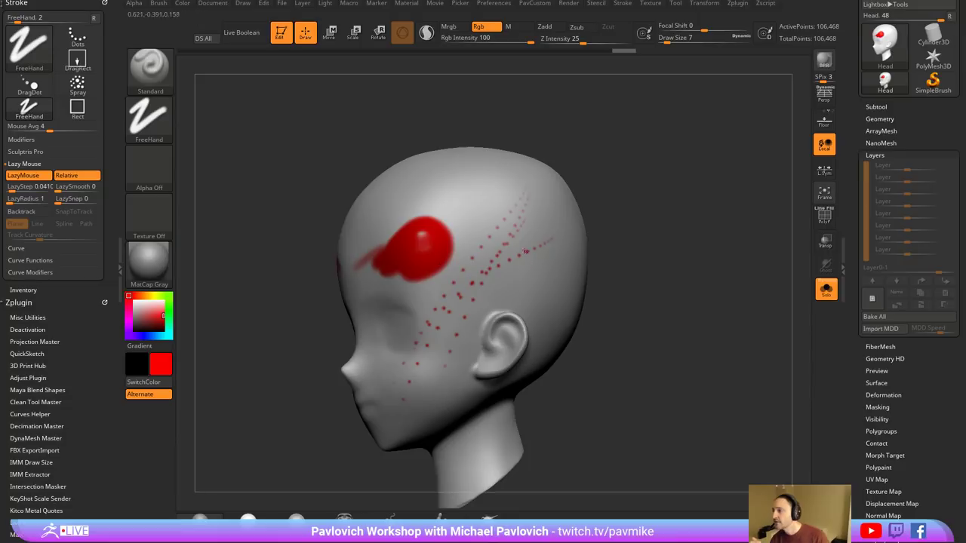
left_click_drag(484, 294, 532, 278)
left_click(59, 198)
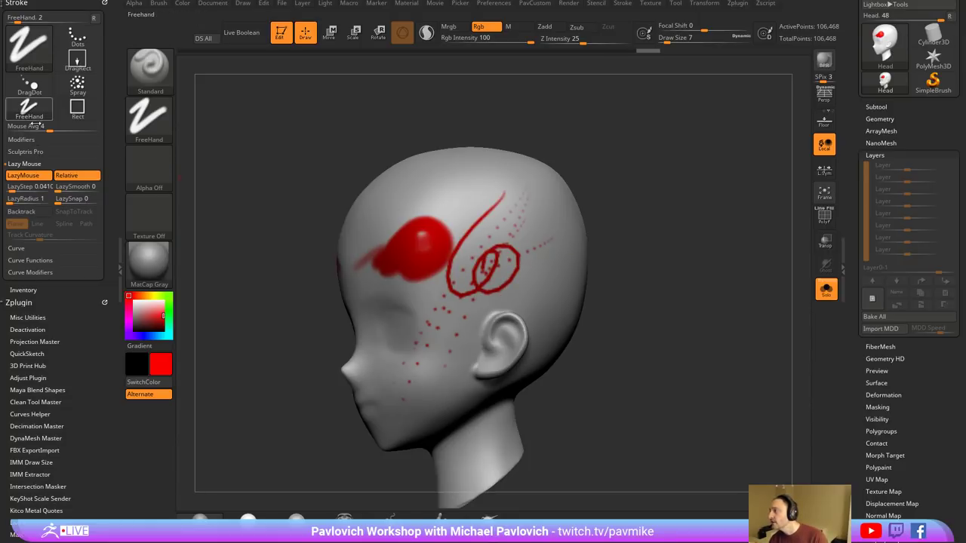
- Compare quick red strokes on the head with LazyMouse off and Mouse Avg raised to 15, then restore Mouse Avg to 4
left_click(23, 175)
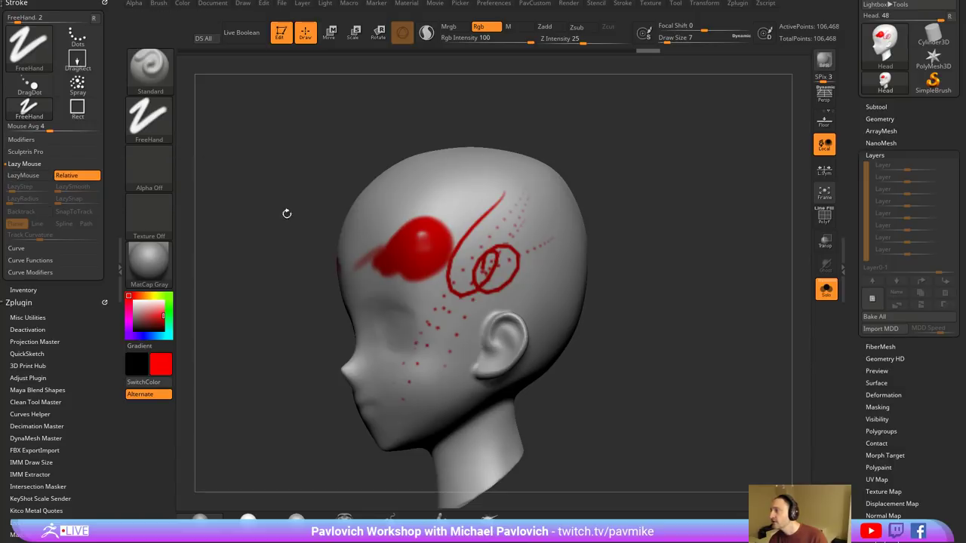
left_click_drag(532, 233, 553, 232)
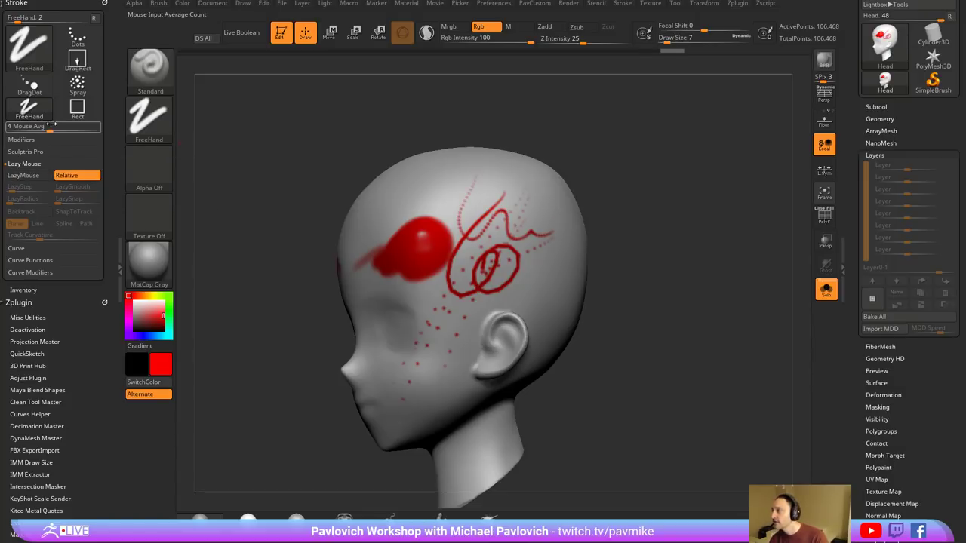
left_click_drag(50, 127, 104, 127)
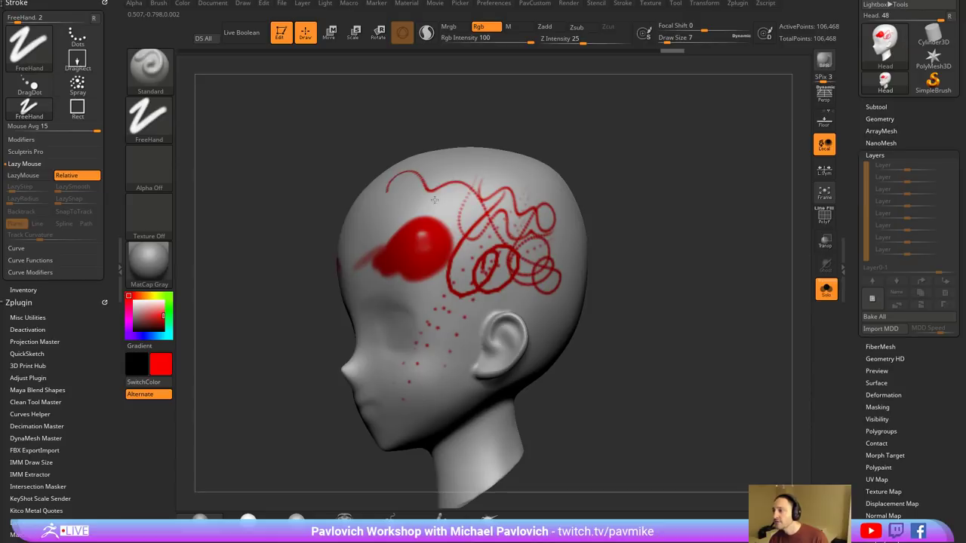
left_click_drag(434, 199, 467, 202)
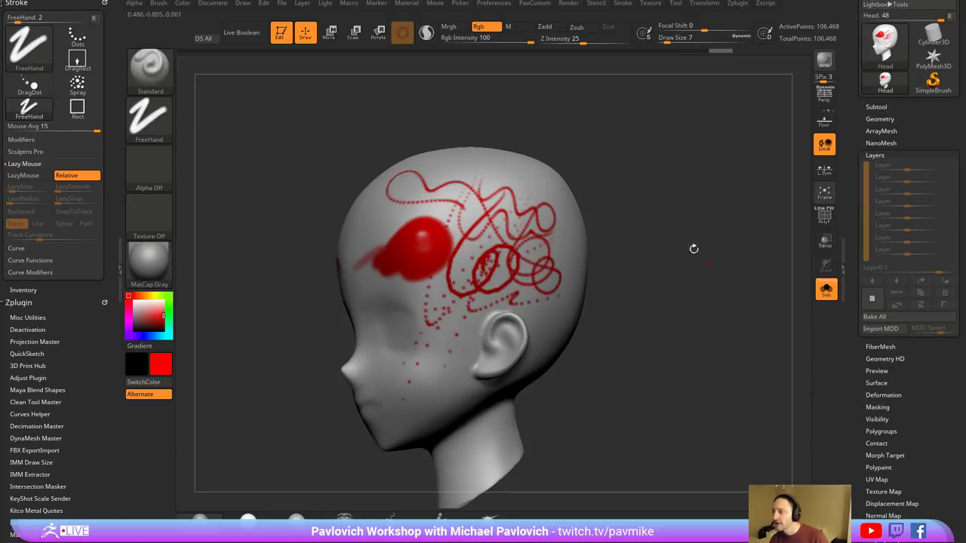
left_click(51, 128)
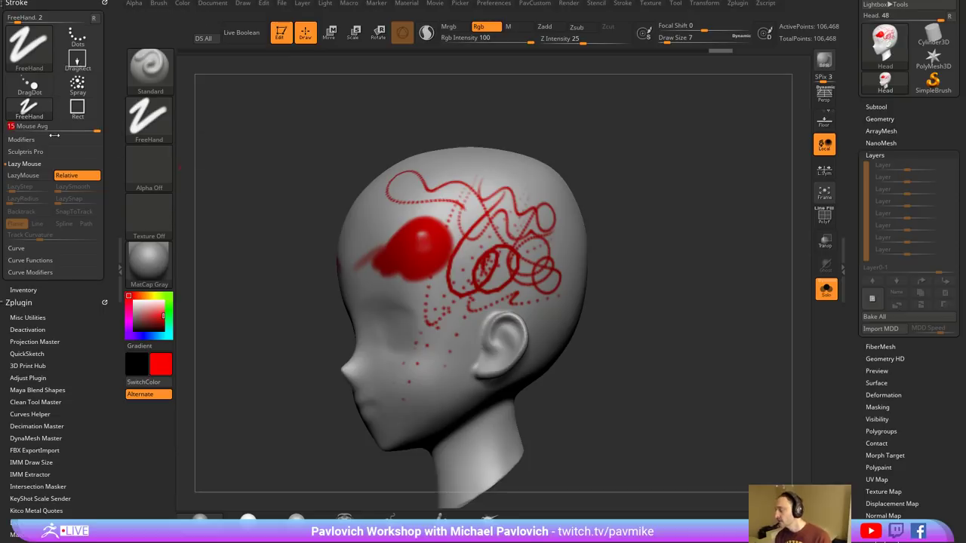
type("4")
key("Return")
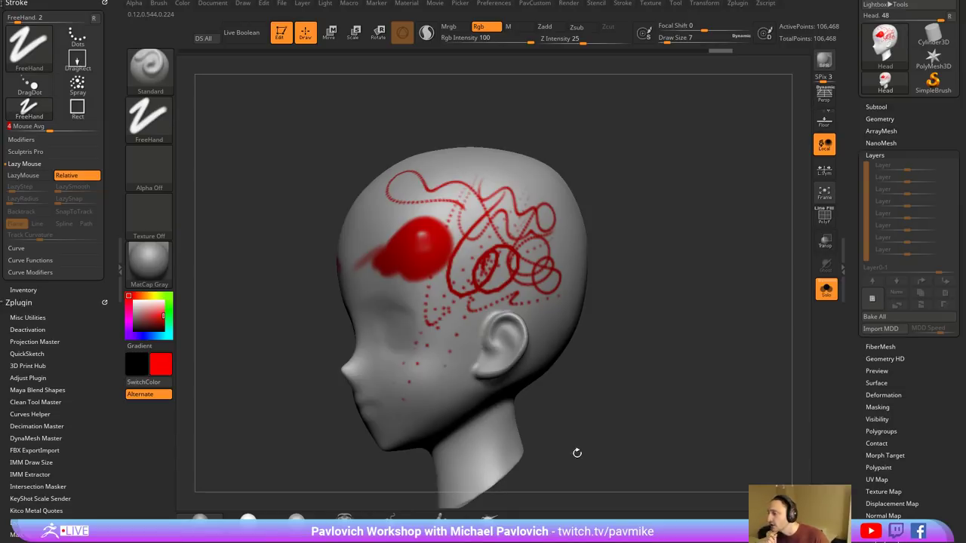
- Sample white from the unpainted head and, with the Standard brush active, fill the whole object with white
left_click_drag(577, 452, 612, 410)
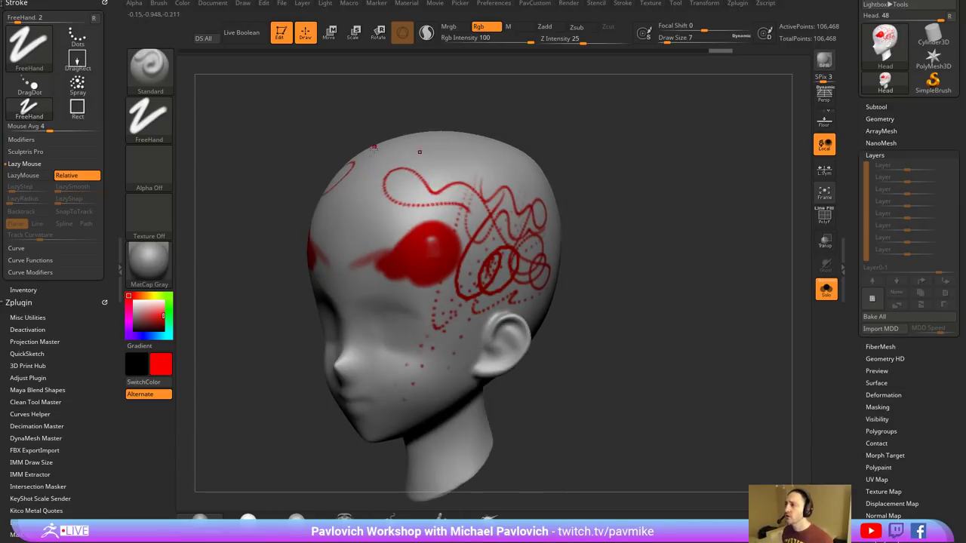
key("c")
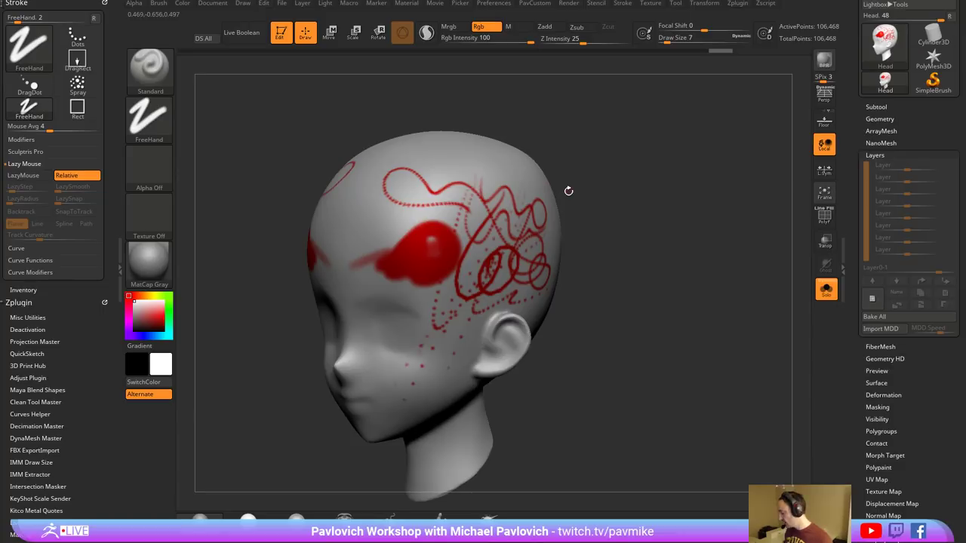
key("i")
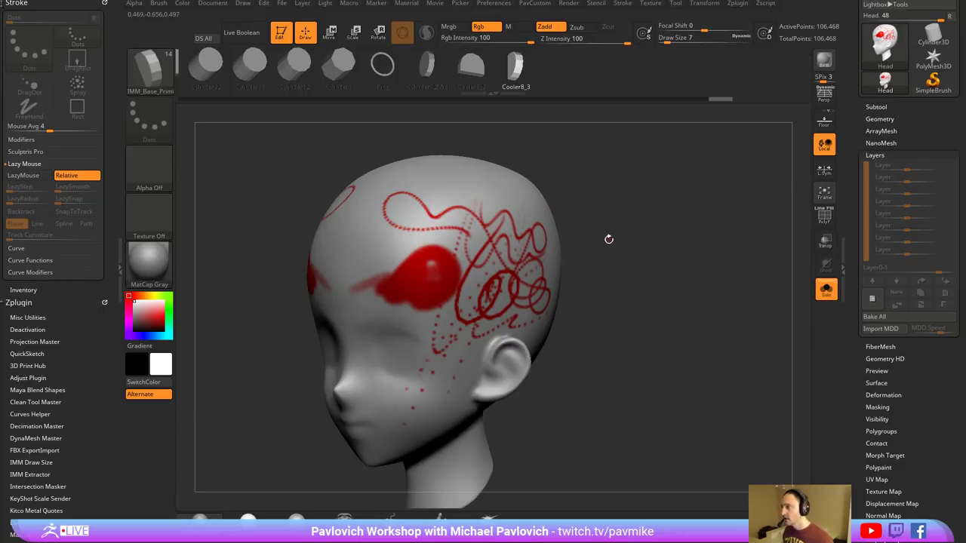
key("b")
key("s")
key("t")
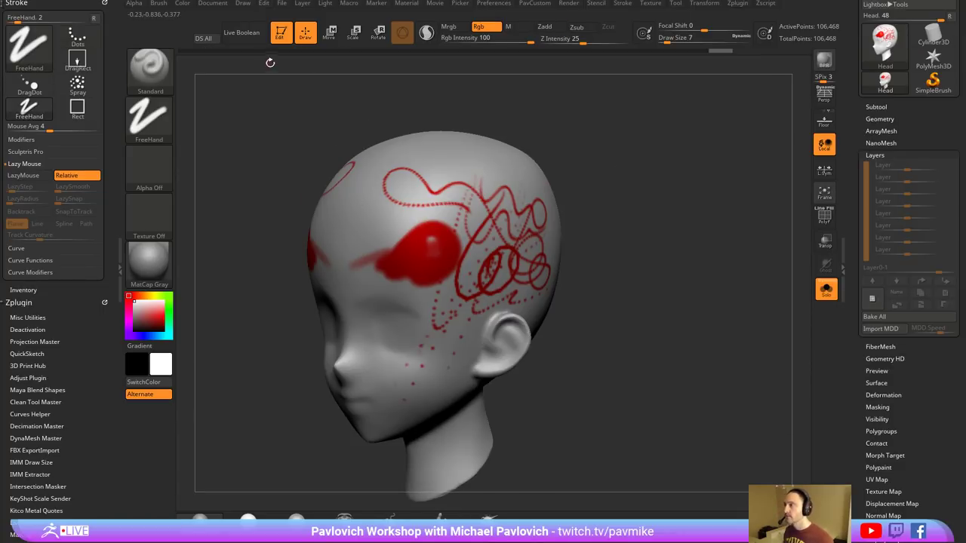
left_click(182, 3)
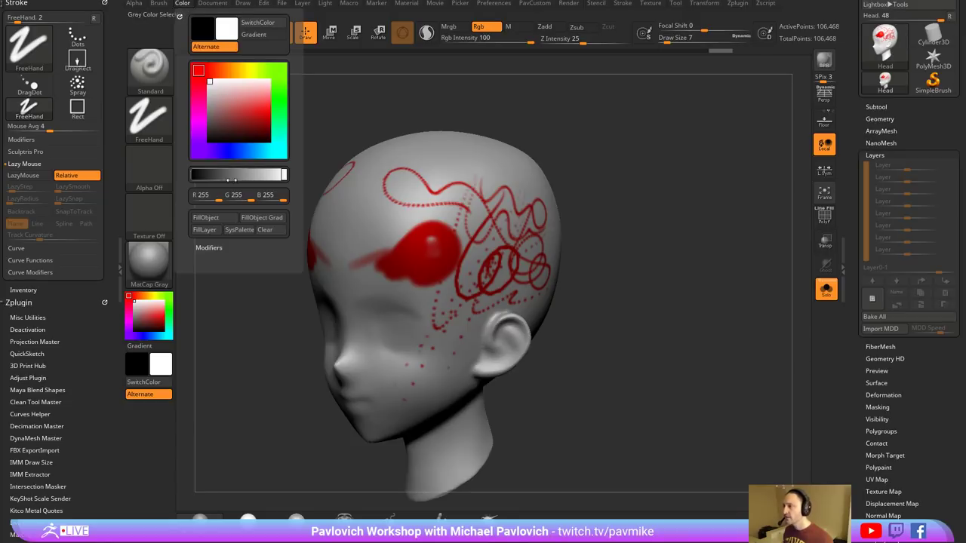
left_click(205, 218)
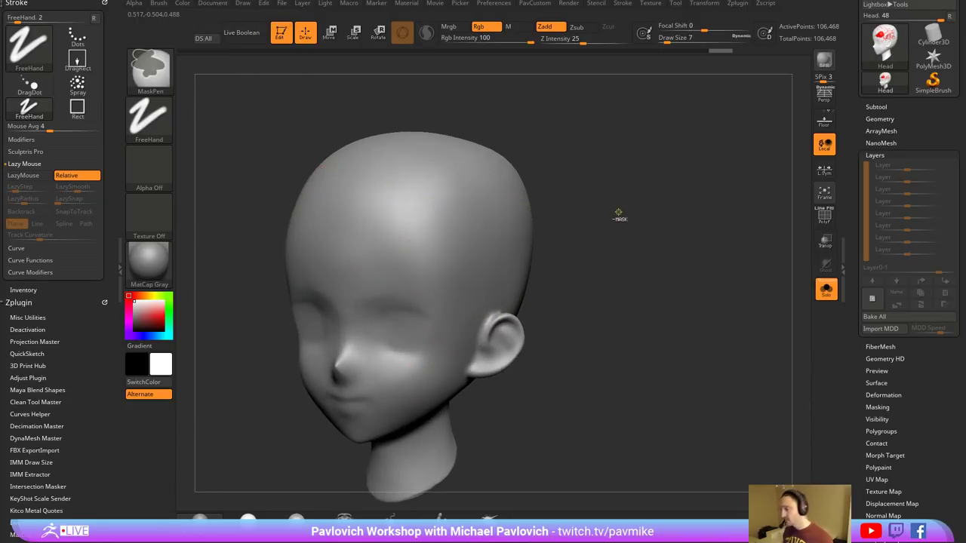
- Increase the Standard brush's Draw Size to 20
mouse_move(600, 252)
left_mouse_down("shift")
mouse_move(587, 237)
mouse_move(628, 260)
left_mouse_up("shift")
key("s")
left_click_drag(615, 262, 624, 262)
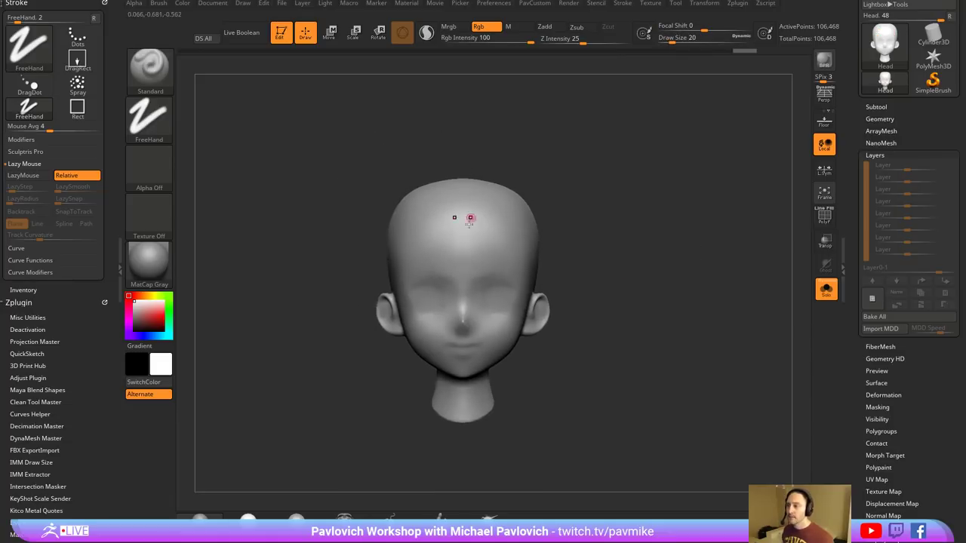
mouse_move(633, 213)
left_mouse_down("alt")
mouse_move(605, 226)
mouse_move(612, 245)
left_mouse_up("alt")
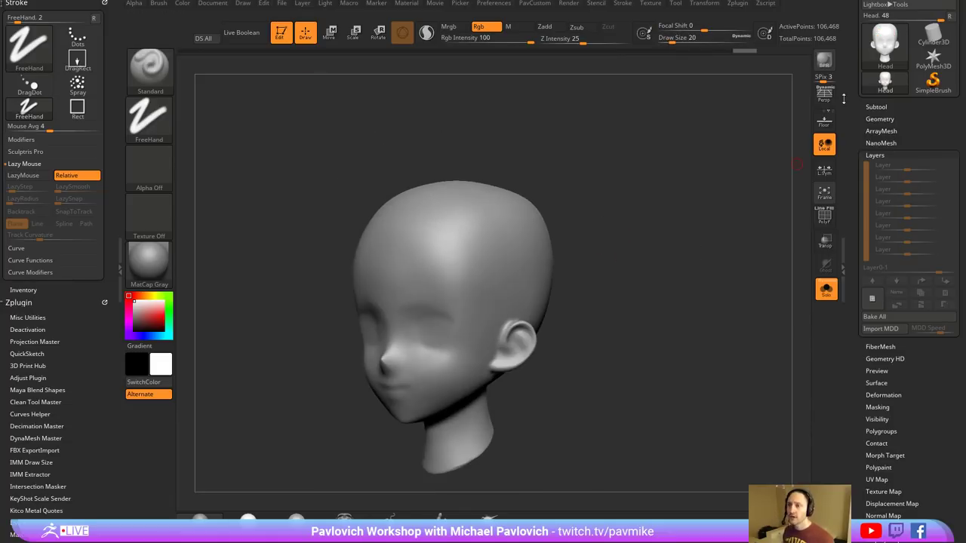
- Initialize the current tool as a QCube with a resolution of 2 per axis and turn on PolyFrame
scroll(858, 190, "down", 5)
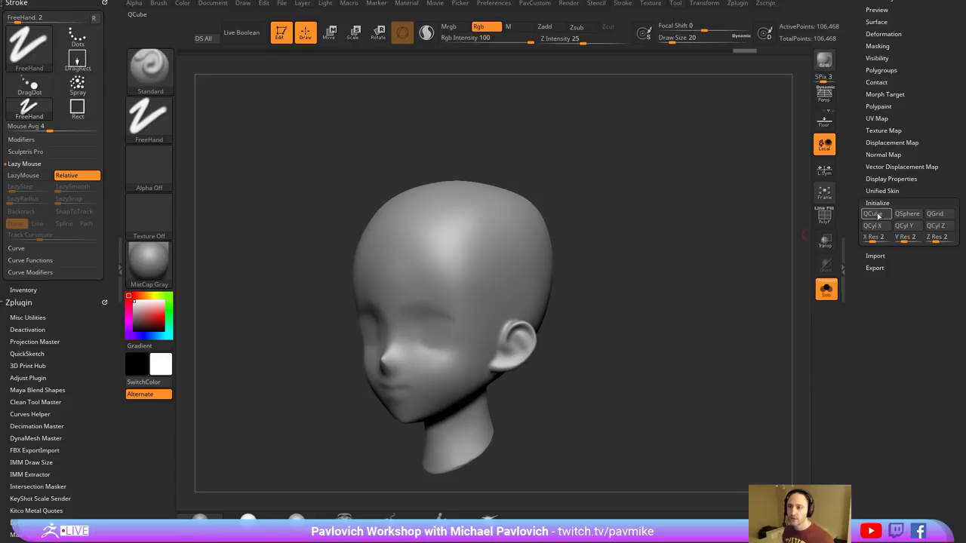
left_click(877, 216)
left_click(825, 216)
- Activate the ZModeler brush with its polygon QMesh action targeting Polygroup All, and apply the SkinShade4 material
key("b")
key("z")
key("m")
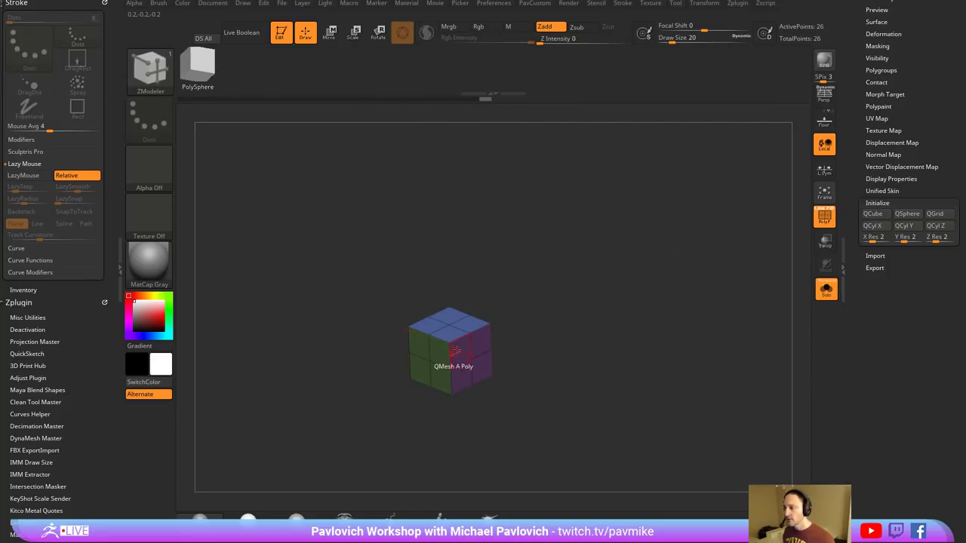
key("space")
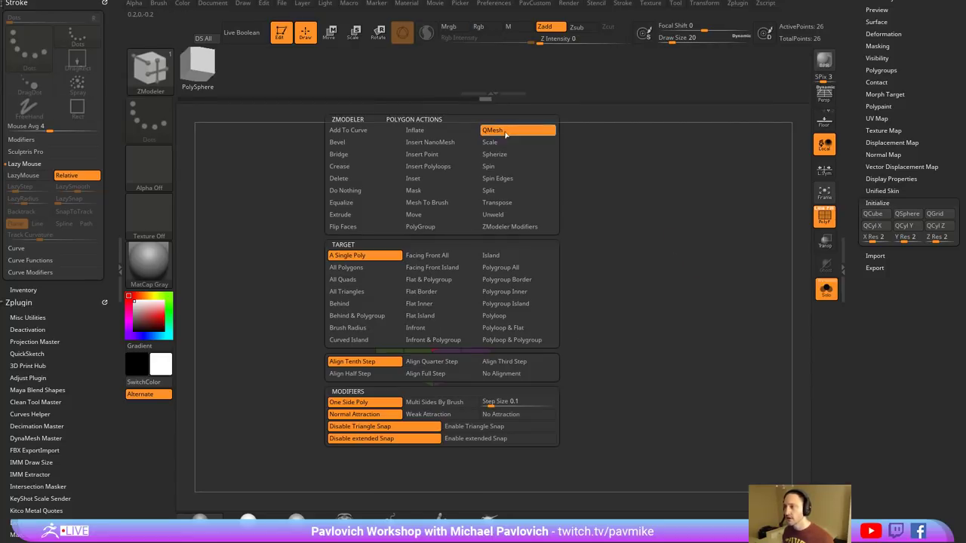
left_click(496, 268)
left_click_drag(283, 493, 517, 269)
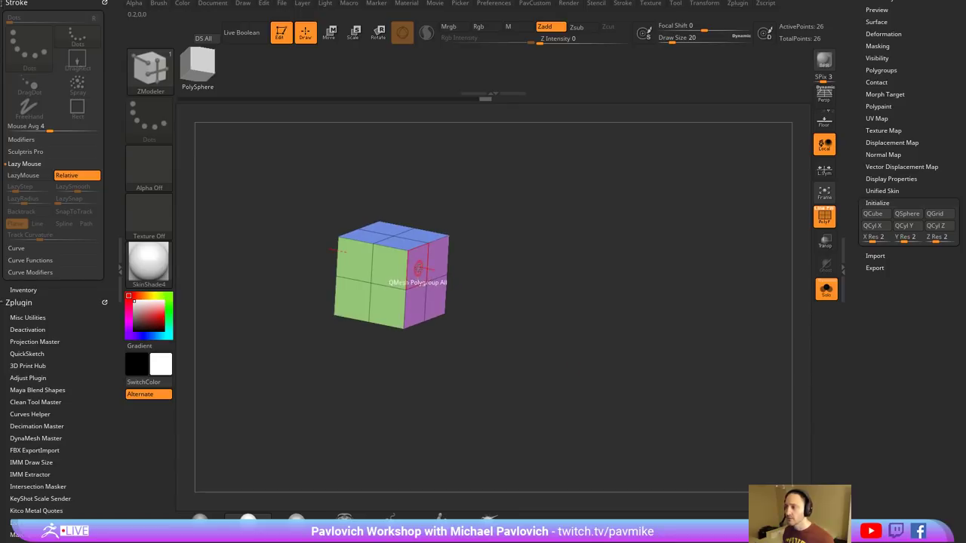
- QMesh the cube's opposite side faces outward and raise the top faces of both new ends into two towers
left_click_drag(419, 268, 542, 273)
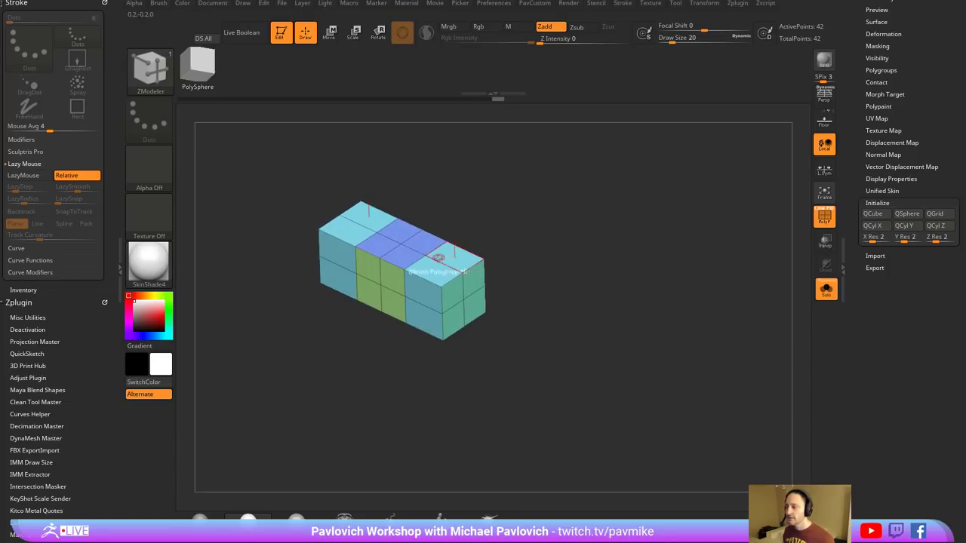
left_click_drag(458, 258, 466, 211)
left_click_drag(539, 243, 549, 217)
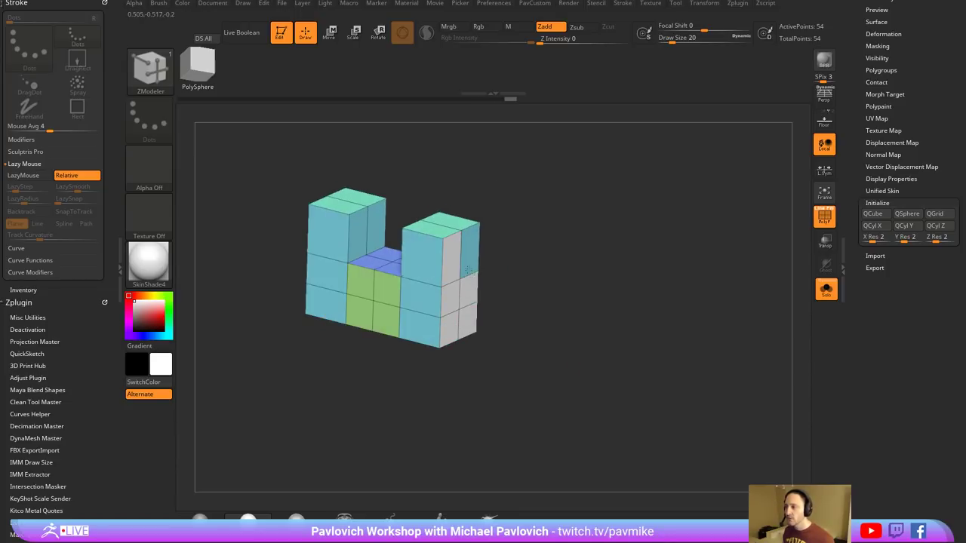
- Mark the outer end faces as a temporary polygroup and QMesh them outward, repeating on the lower front faces to pull blocks forward
left_click_drag(467, 270, 513, 267, "alt")
left_click_drag(636, 283, 603, 270)
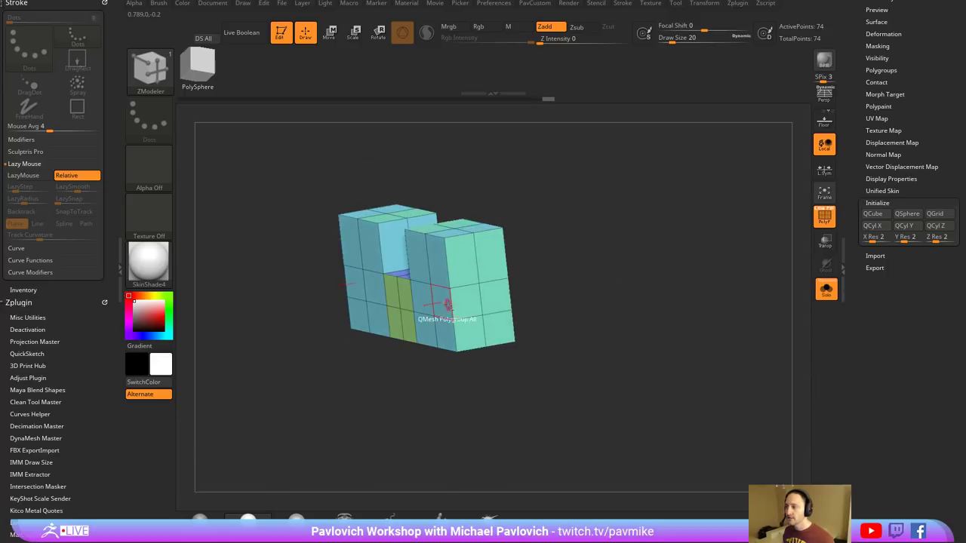
left_click_drag(446, 304, 377, 330, "alt")
mouse_move(597, 303)
left_mouse_down()
mouse_move(600, 275)
mouse_move(622, 318)
mouse_move(582, 313)
left_mouse_up()
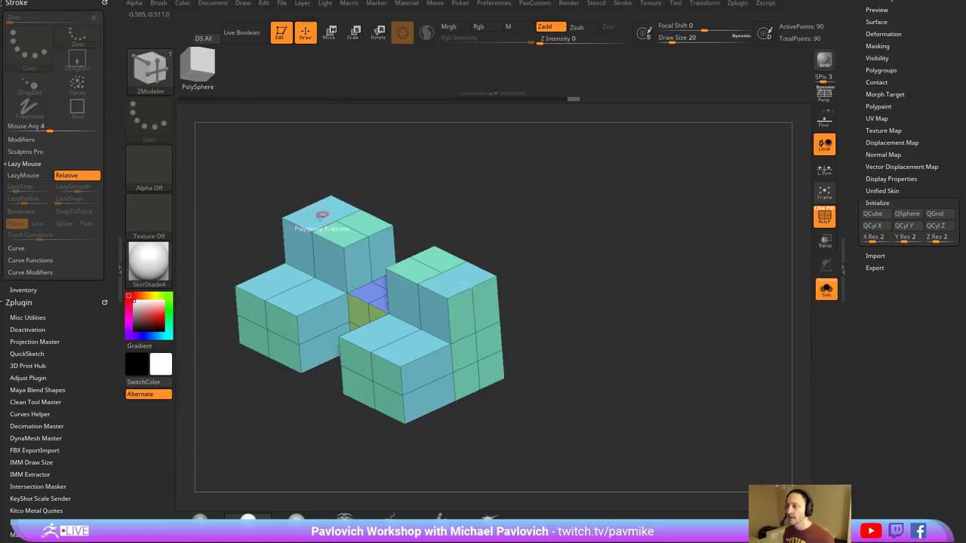
- Try masking the lower blocks and raising the unmasked towers with the Move gizmo, undoing the move and clearing the mask
left_click_drag(563, 271, 595, 306, "alt")
mouse_move(595, 306)
left_mouse_down()
mouse_move(581, 264)
mouse_move(561, 272)
left_mouse_up()
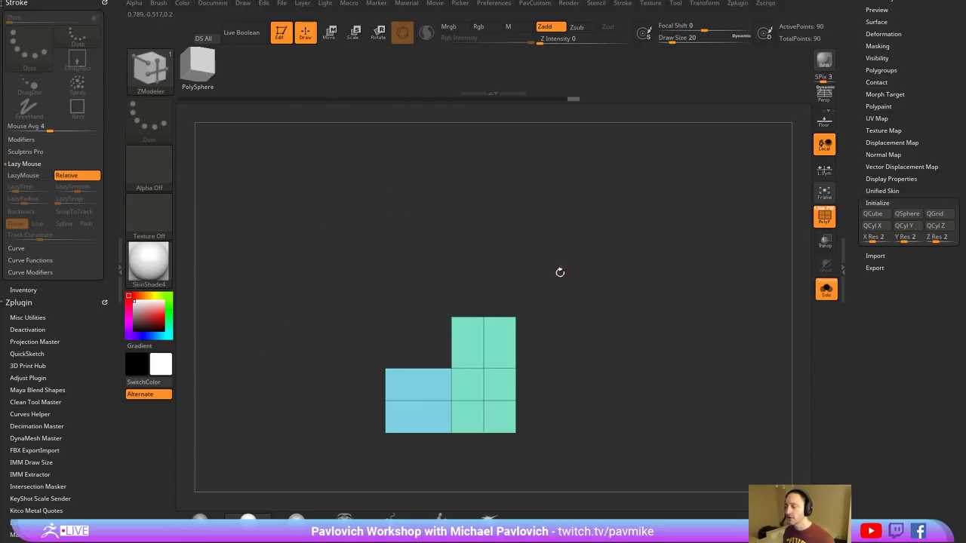
left_click_drag(471, 305, 533, 341, "ctrl")
left_click(614, 291, "ctrl")
left_click_drag(614, 291, 641, 289)
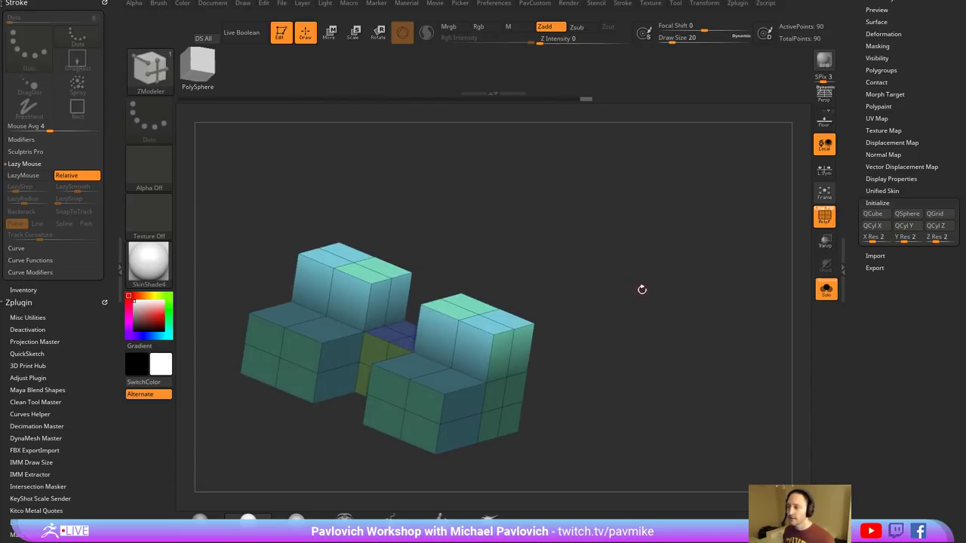
key("w")
left_click_drag(415, 316, 419, 298)
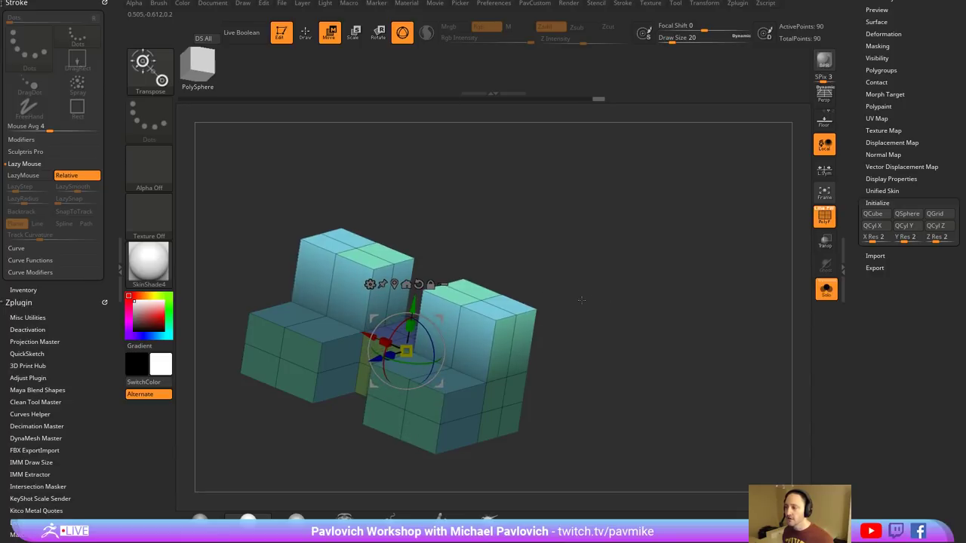
key("ctrl+z")
mouse_move(572, 252)
left_mouse_down("ctrl")
mouse_move(600, 289)
mouse_move(554, 293)
left_mouse_up("ctrl")
key("q")
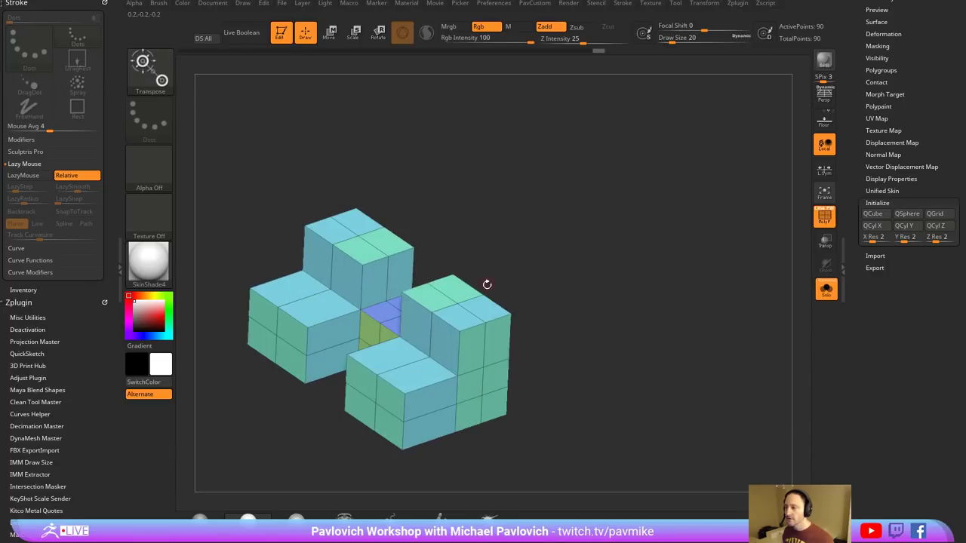
- With the QMesh target on Polygroup All, mark the tower tops as one temporary group and extrude them upward
key("space")
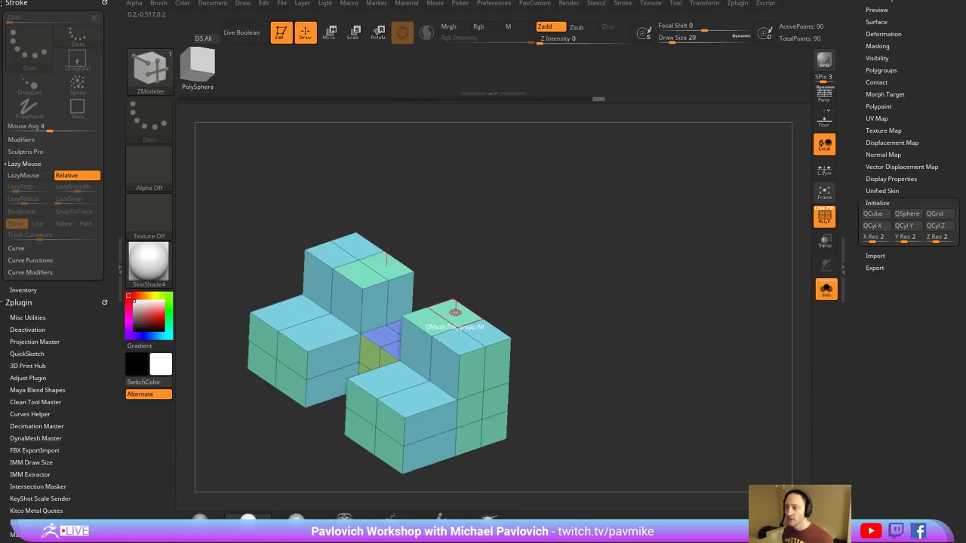
key("space")
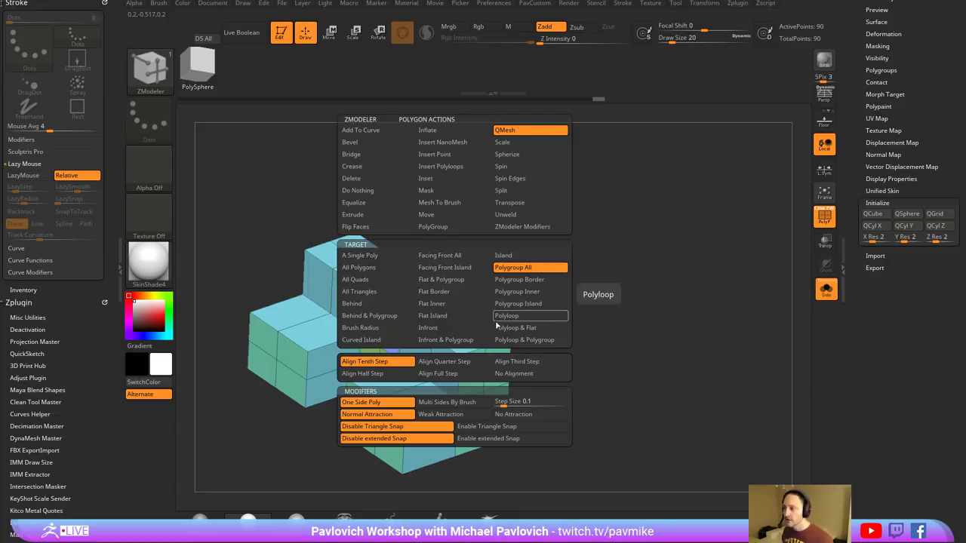
left_click(469, 320)
key("space")
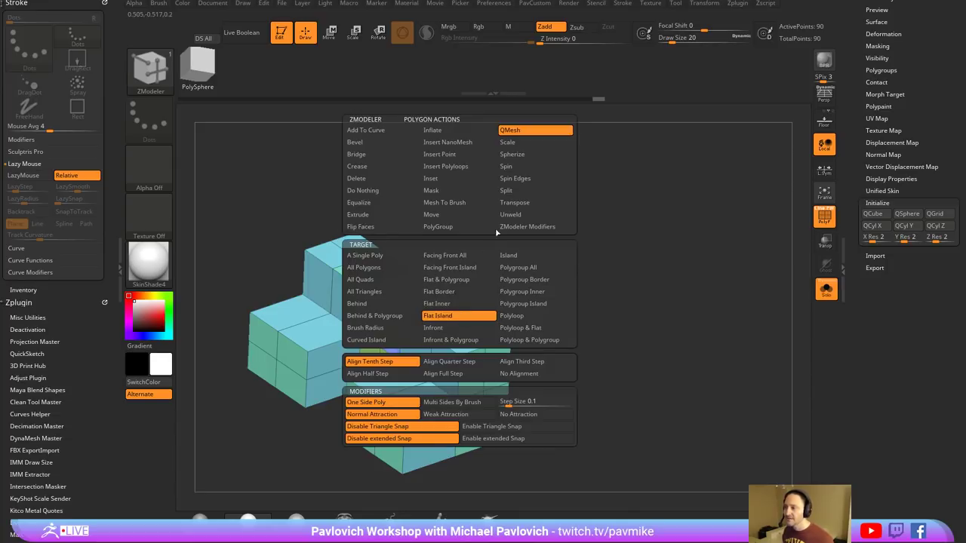
left_click(533, 270)
left_click_drag(600, 276, 630, 249, "alt")
mouse_move(485, 286)
left_mouse_down("alt")
mouse_move(486, 312)
mouse_move(490, 286)
mouse_move(800, 289)
left_mouse_up("alt")
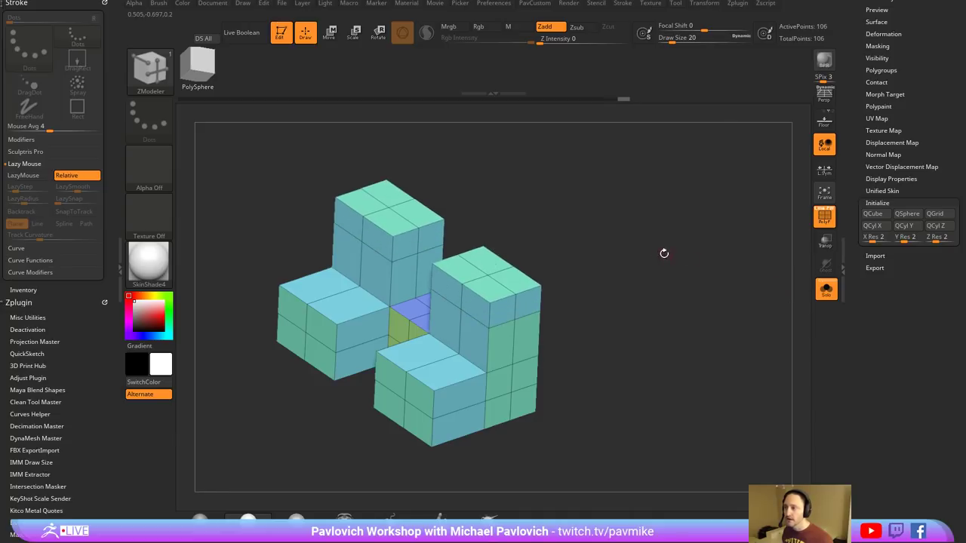
- Regroup the model with Groups By Normals and apply Mirror And Weld
key("3")
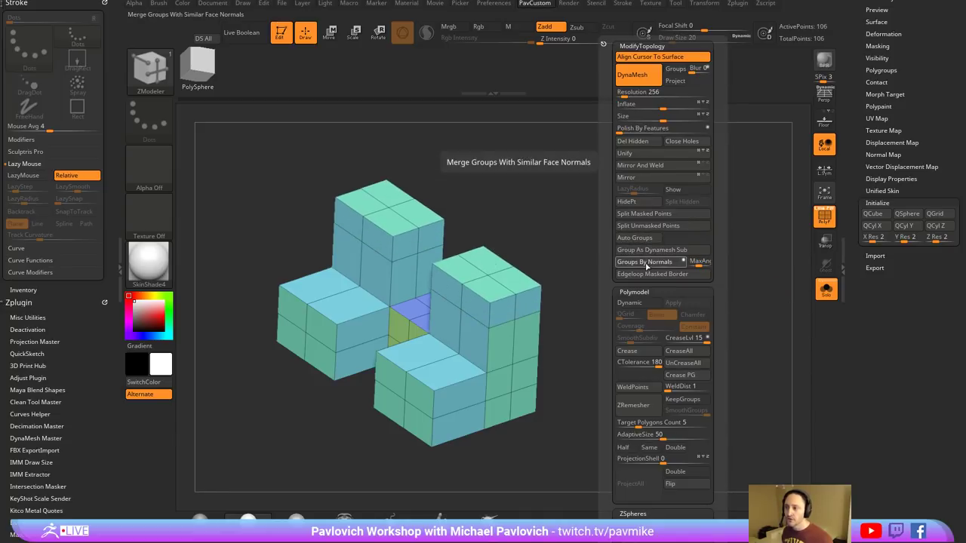
left_click(646, 262)
key("3")
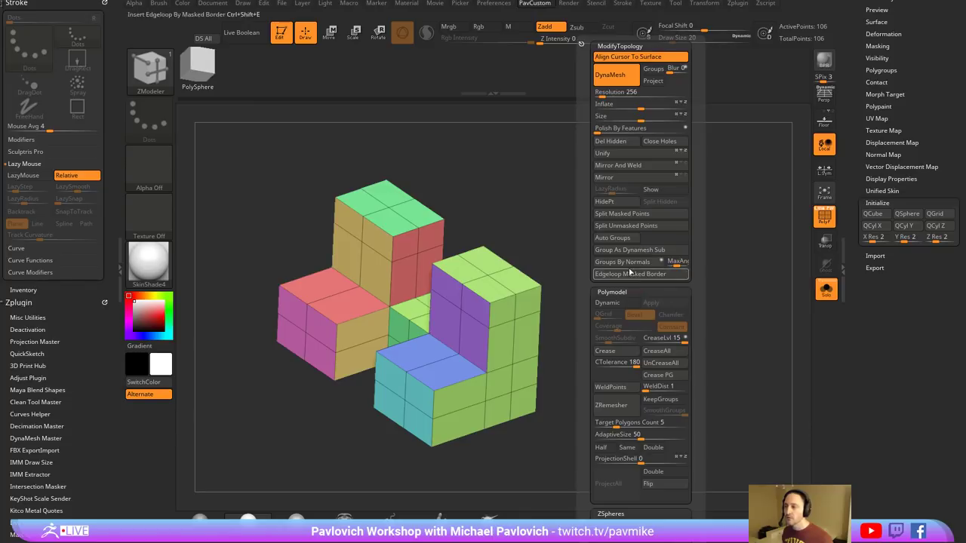
left_click(636, 169)
left_click_drag(540, 210, 588, 216)
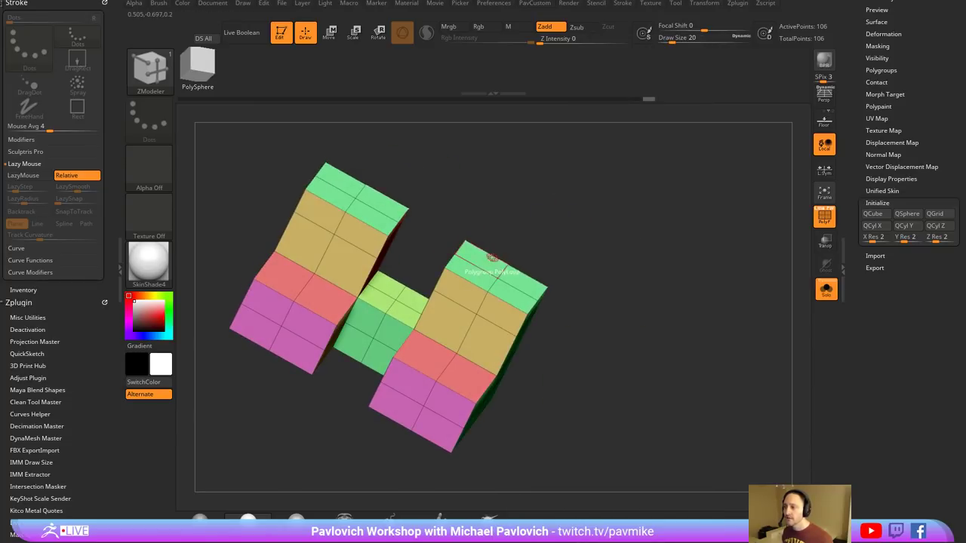
key("space")
left_click_drag(647, 234, 597, 264)
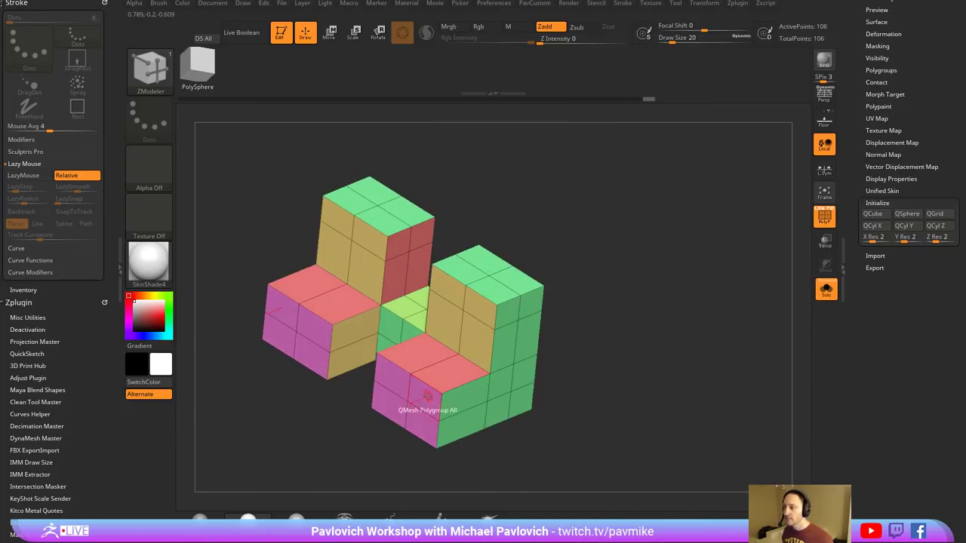
- QMesh the magenta front faces forward and the green outer side faces outward, undoing a trial pull on the tower
left_click_drag(428, 397, 387, 413)
left_click_drag(529, 374, 547, 385)
left_click_drag(497, 321, 461, 339)
key("ctrl+z")
- Set the ZModeler edge action to Insert and add evenly spaced edge loops dividing each lower block into five strips
key("space")
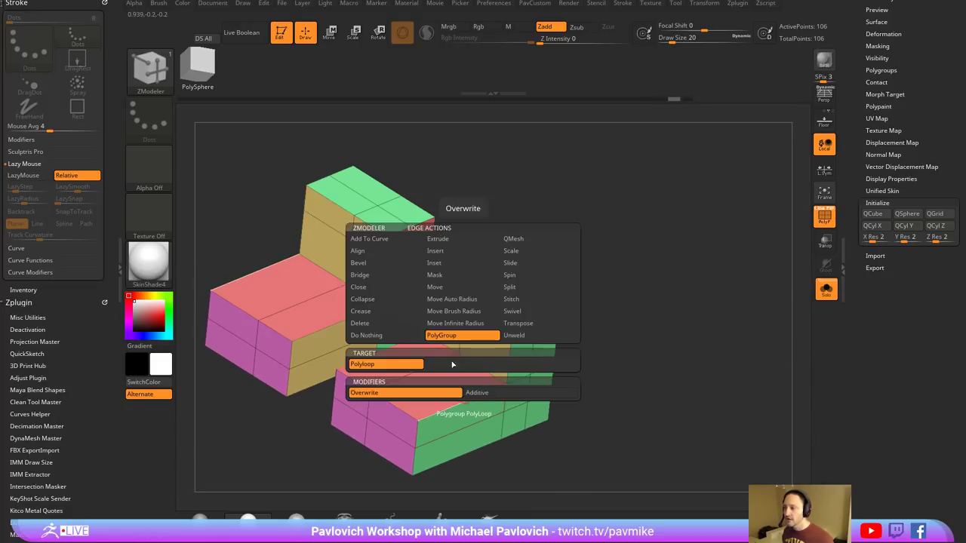
left_click(453, 254)
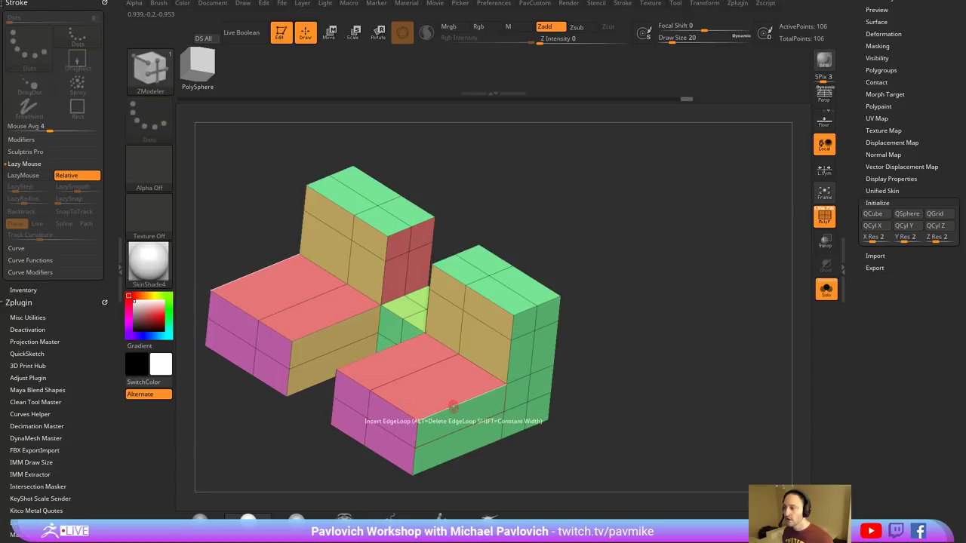
key("space")
left_click(450, 417)
left_click(436, 386)
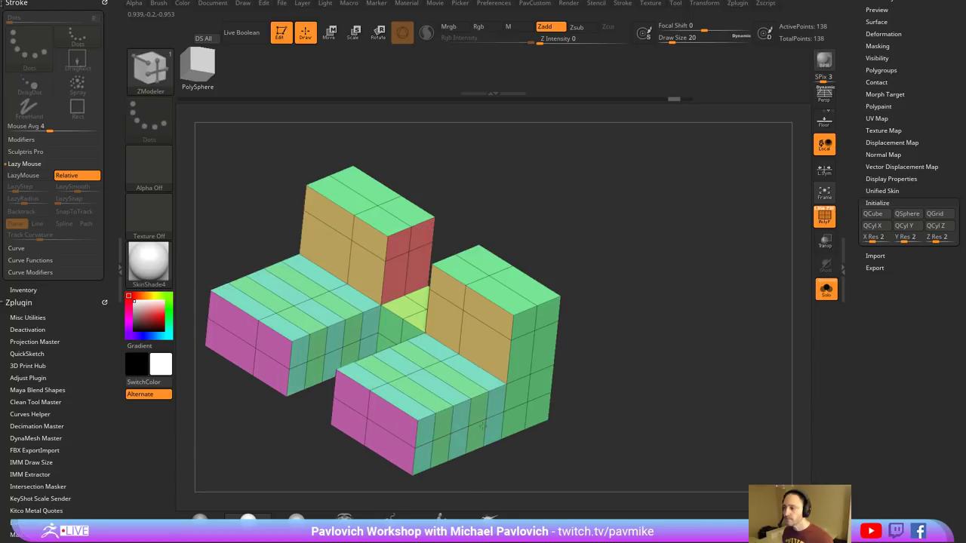
key("space")
left_click(475, 355)
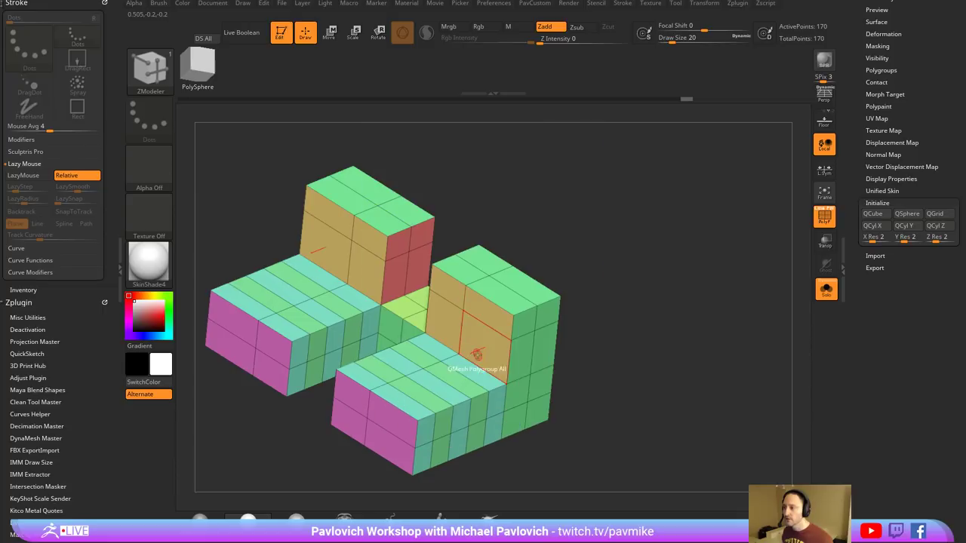
- Try pulling the tan tower faces with QMesh Polygroup All, undoing each attempt
mouse_move(472, 351)
left_mouse_down()
mouse_move(432, 396)
mouse_move(507, 349)
left_mouse_up()
key("ctrl+z")
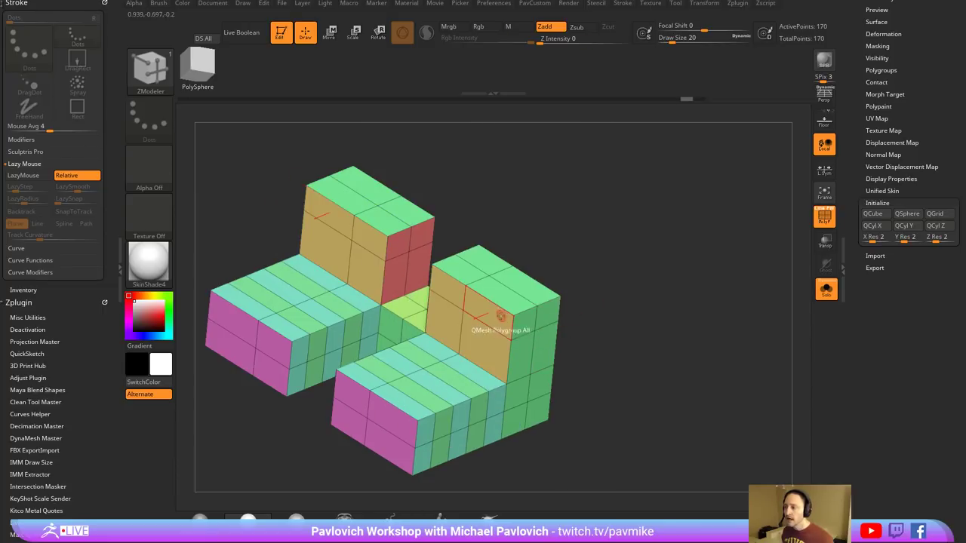
left_click_drag(499, 317, 721, 265)
key("ctrl+z")
- Mark all but one polygon of each tower top as a temporary group and push them down with QMesh, undoing a full-top attempt first
key("space")
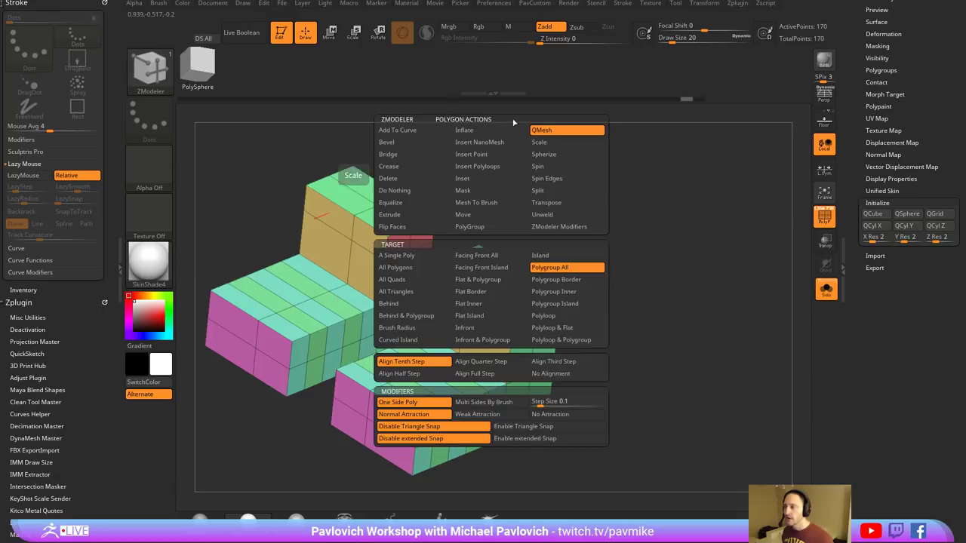
mouse_move(443, 292)
left_mouse_down("alt")
mouse_move(489, 313)
mouse_move(491, 332)
mouse_move(478, 317)
mouse_move(513, 303)
left_mouse_up("alt")
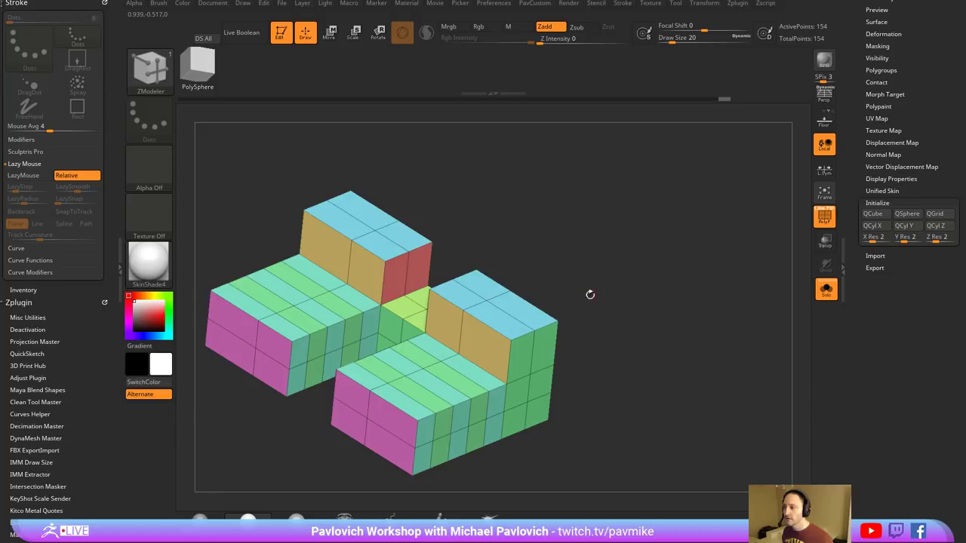
key("ctrl+z")
left_click(513, 303, "alt")
left_click_drag(513, 304, 650, 299)
- Turn on Dynamic Subdivision with CreaseLvl 3 and SmoothSubdiv 4, and crease the sharp edges using a lower CTolerance
key("2")
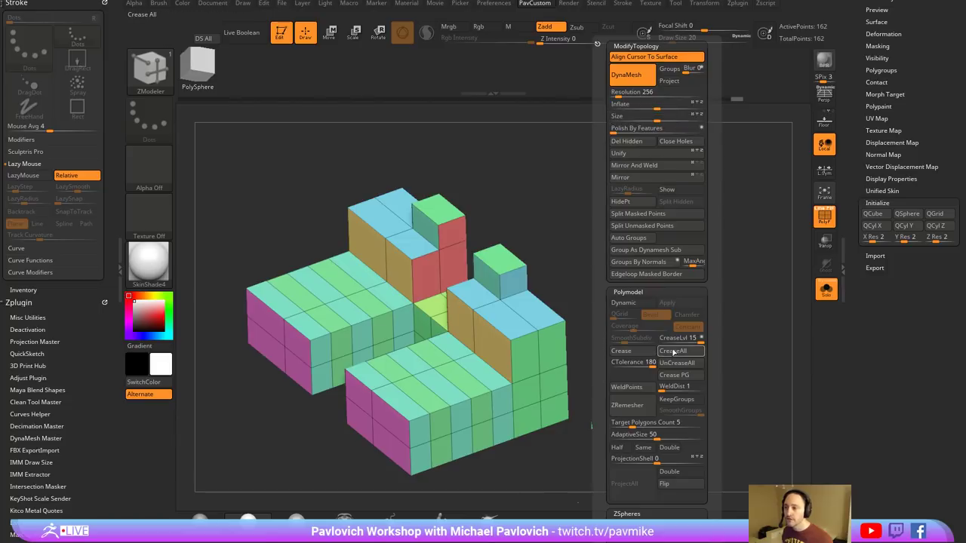
left_click_drag(679, 342, 665, 347)
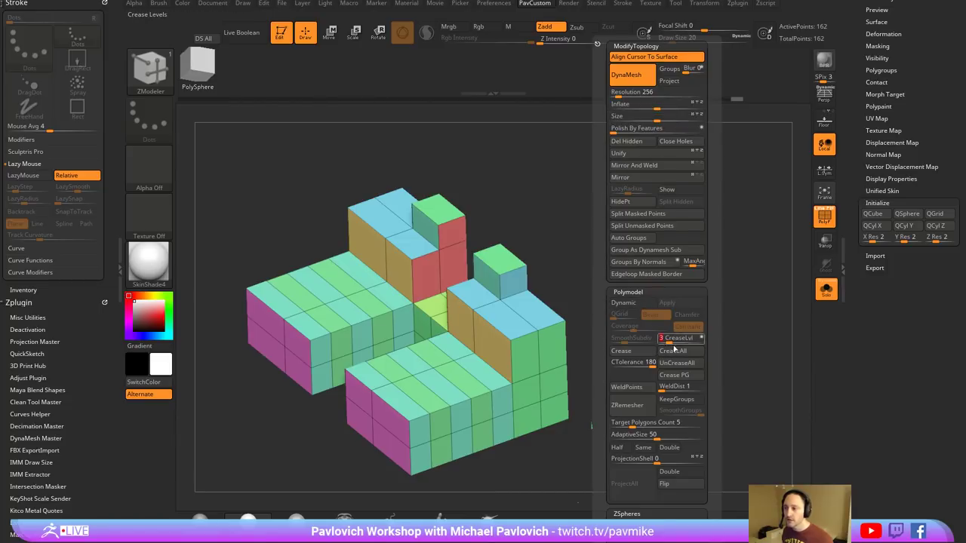
left_click(624, 302)
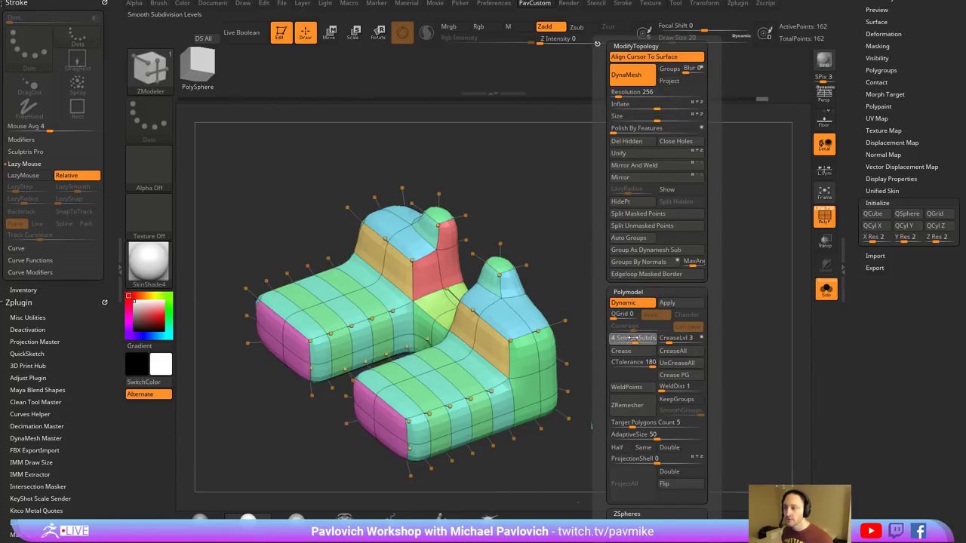
left_click_drag(581, 244, 610, 263)
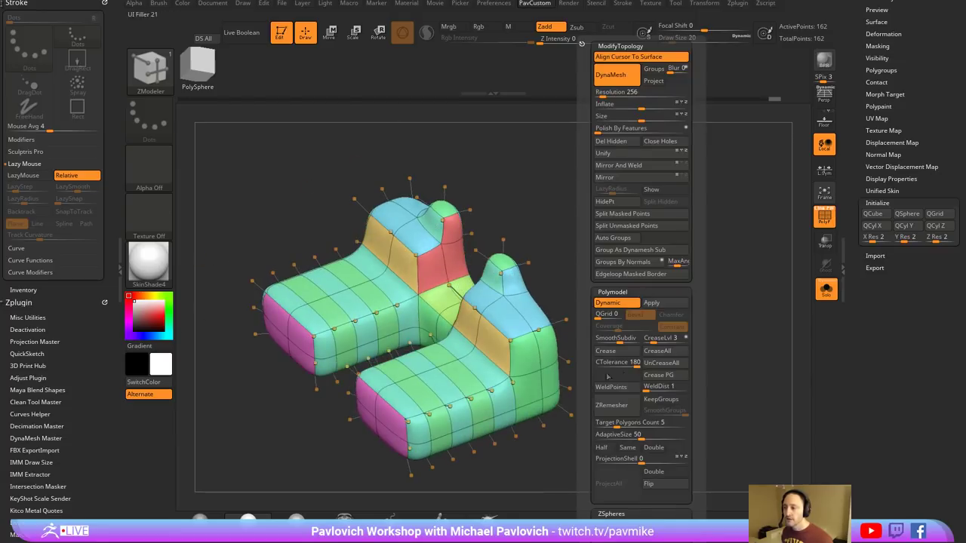
left_click_drag(638, 363, 615, 363)
left_click(620, 352)
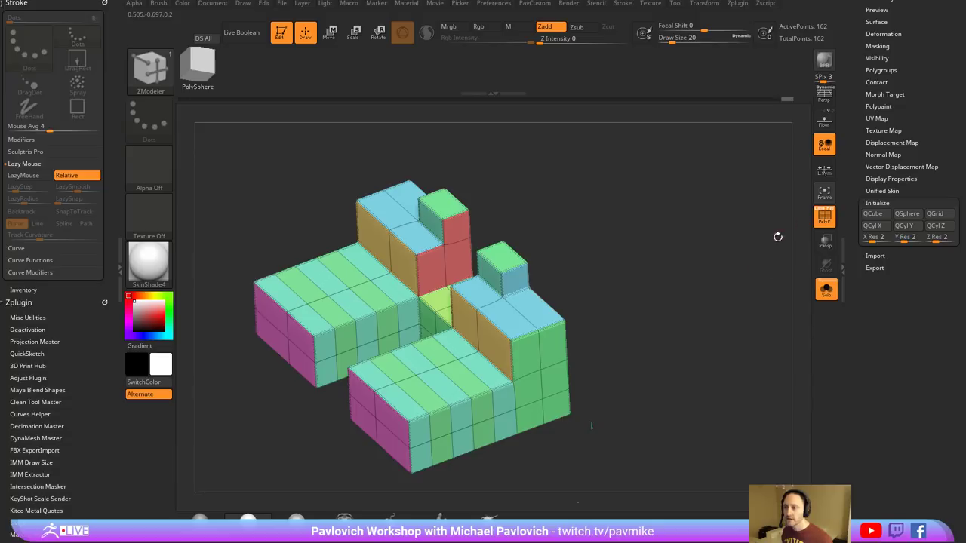
- Collapse the tool's Layers section
key("space")
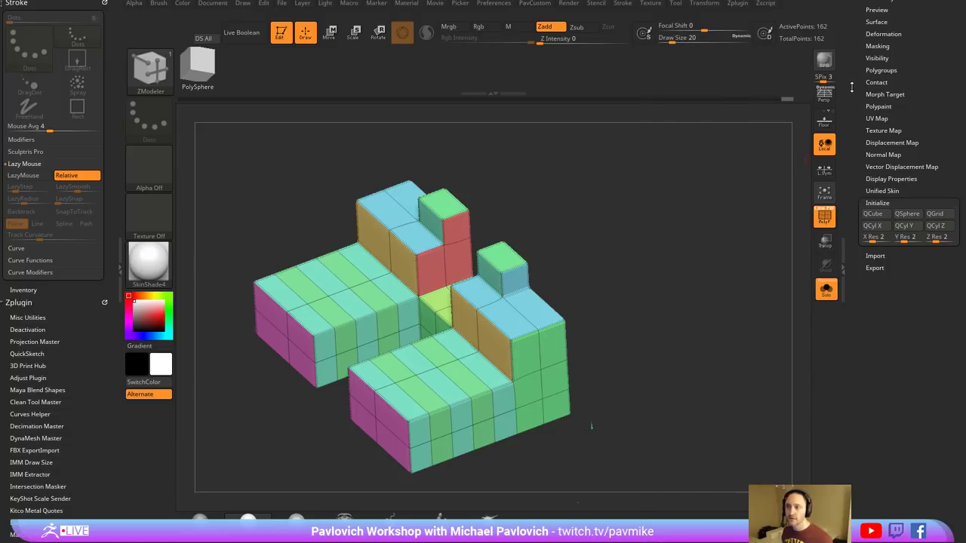
scroll(851, 92, "up", 5)
left_click_drag(883, 172, 883, 169, "shift")
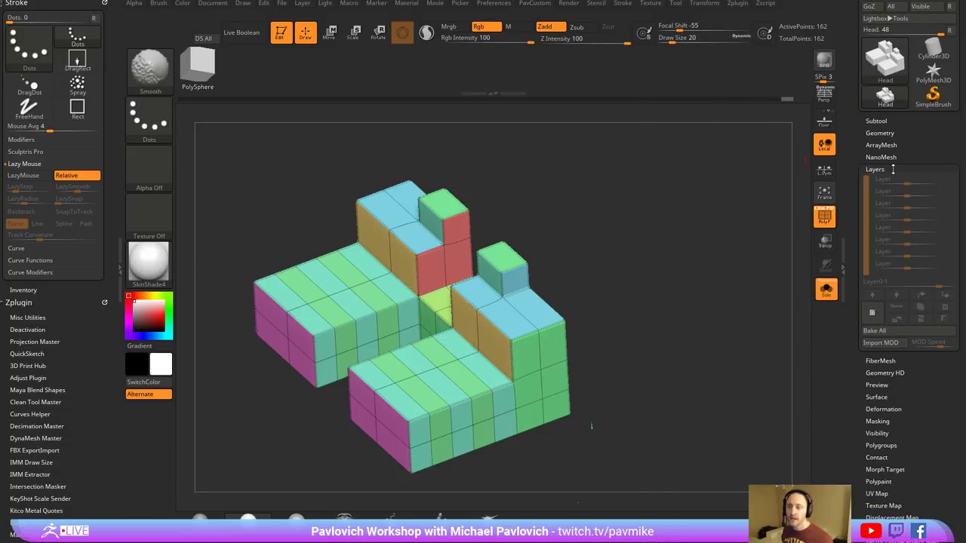
left_click(893, 169)
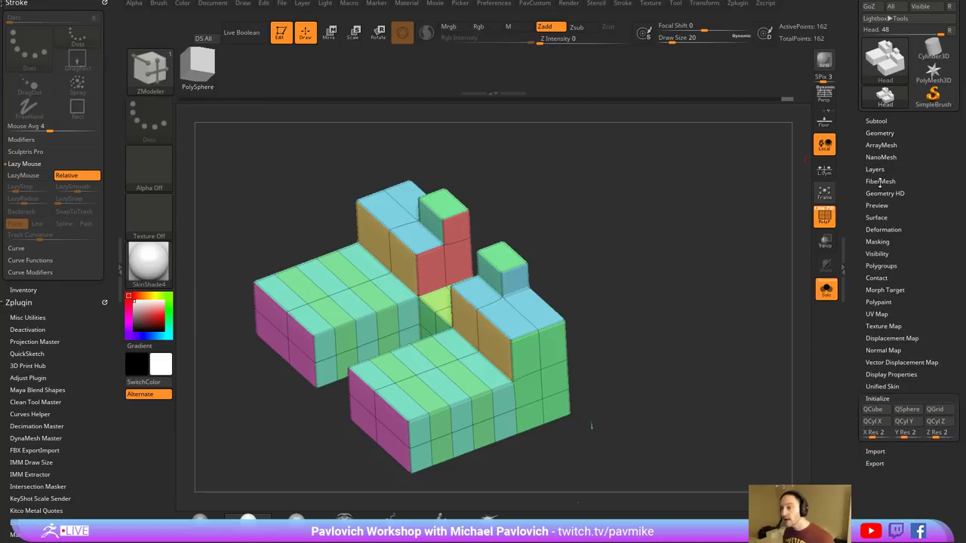
left_click_drag(860, 160, 866, 337)
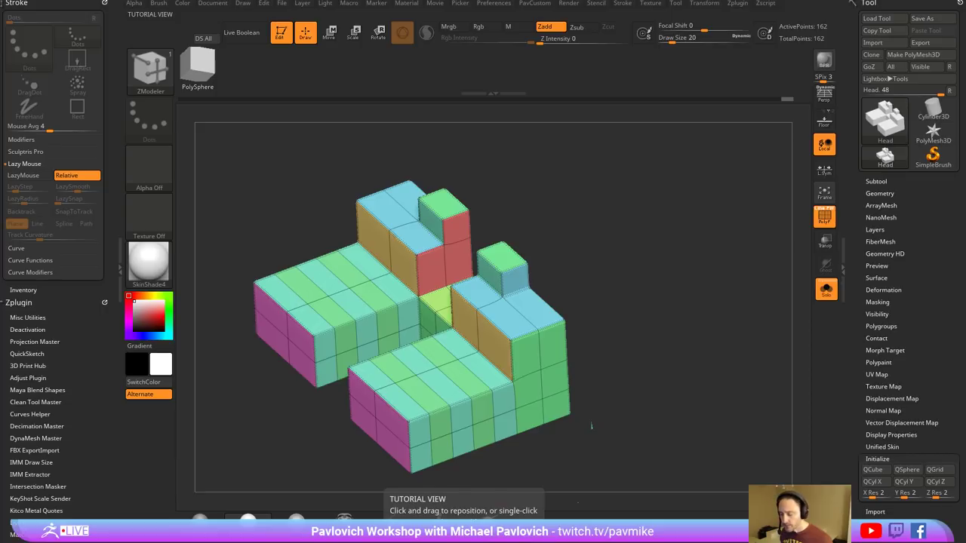
- Switch to the browser and open the channel's ZBrush for Ideation playlist in a new tab
left_click_drag(965, 226, 484, 58)
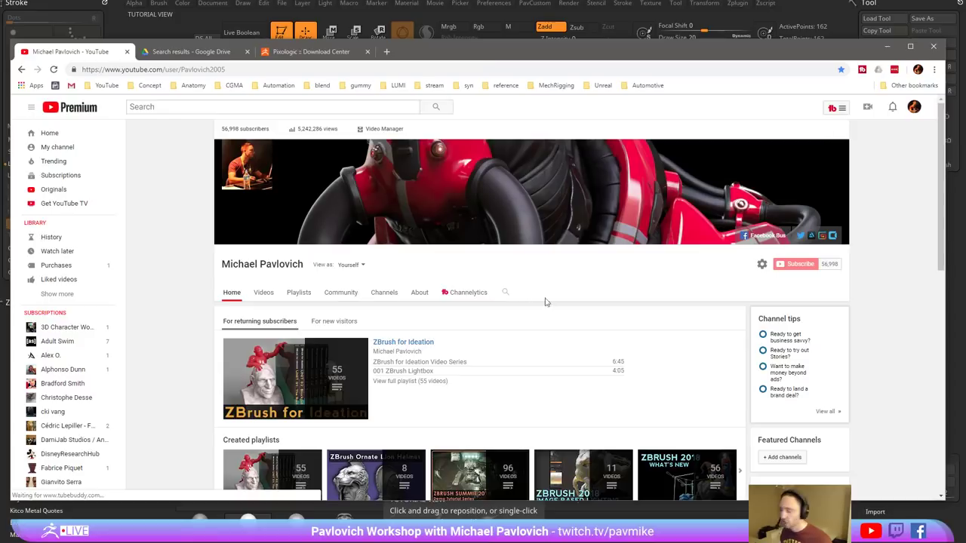
scroll(164, 375, "down", 3)
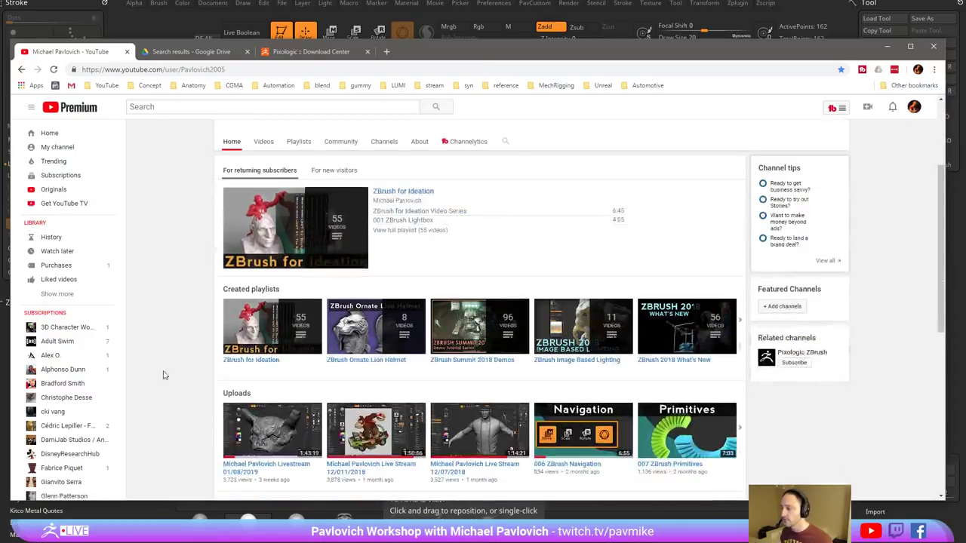
right_click(275, 362)
left_click(303, 368)
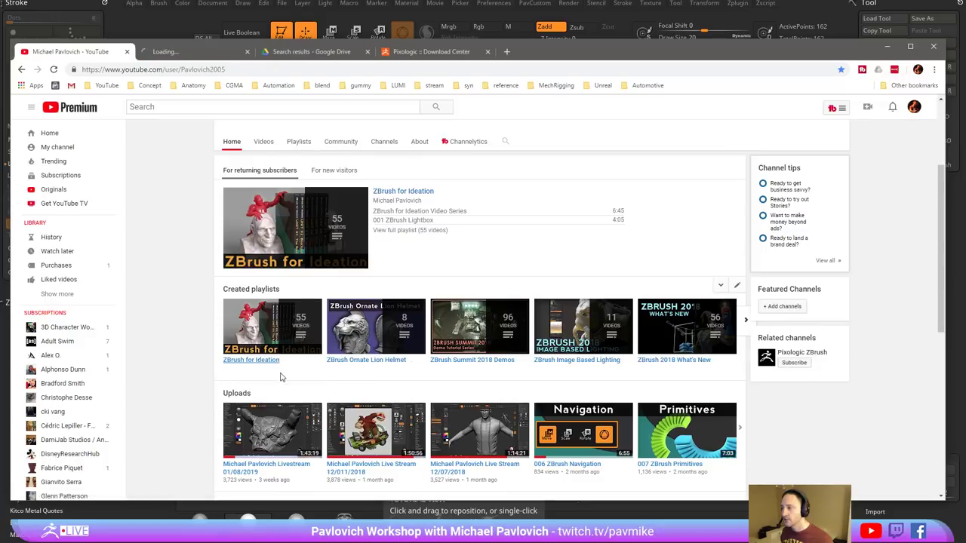
left_click(194, 55)
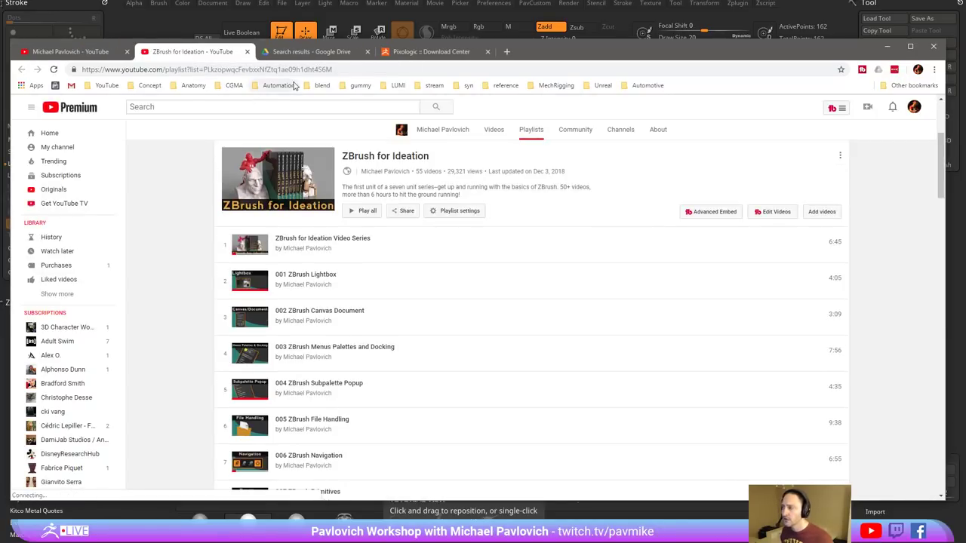
- Copy the web address of the ZBrush for Ideation playlist and return to ZBrush
left_click(342, 70)
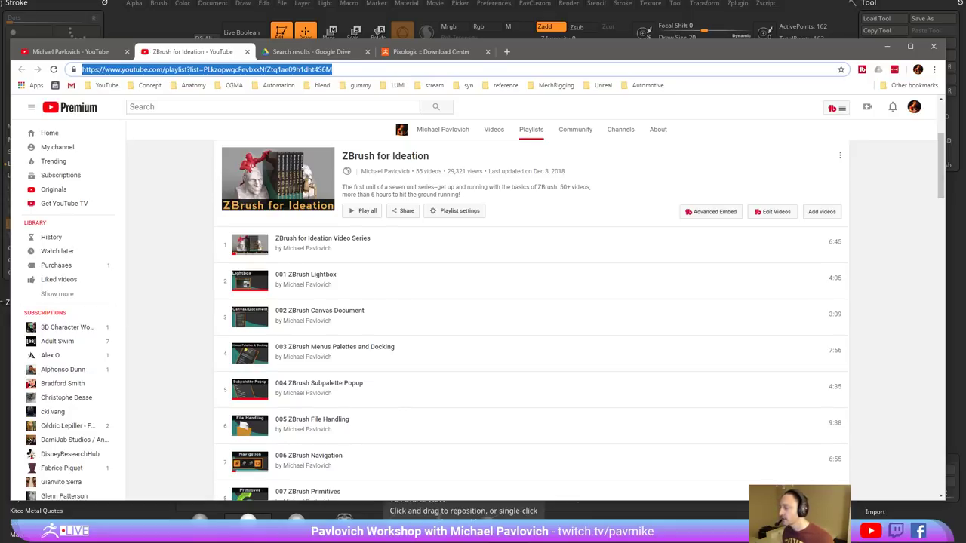
key("alt+Tab")
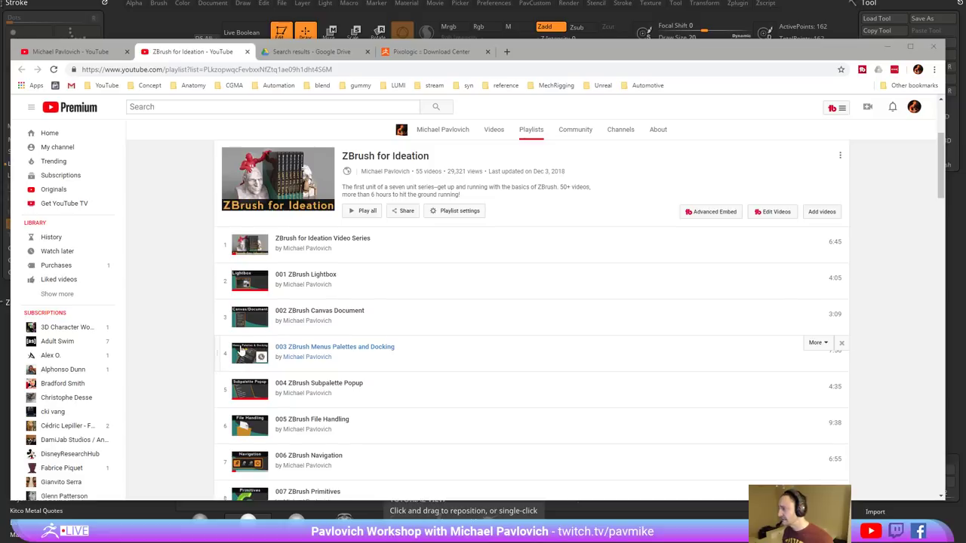
left_click(540, 61)
key("alt+Tab")
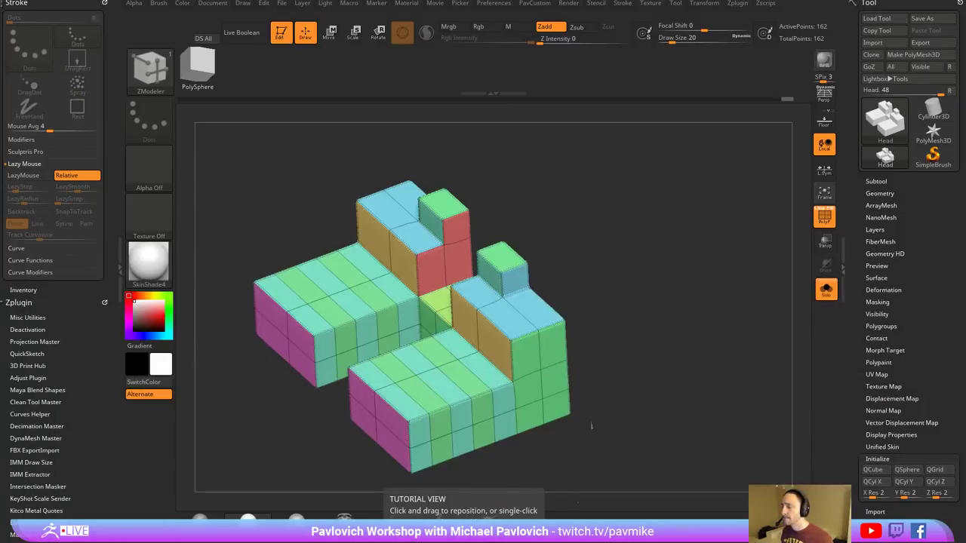
- Uncrease all edges of the block model and expand the Dynamic Subdiv settings
left_click(879, 193)
left_click(874, 267)
scroll(913, 287, "down", 1)
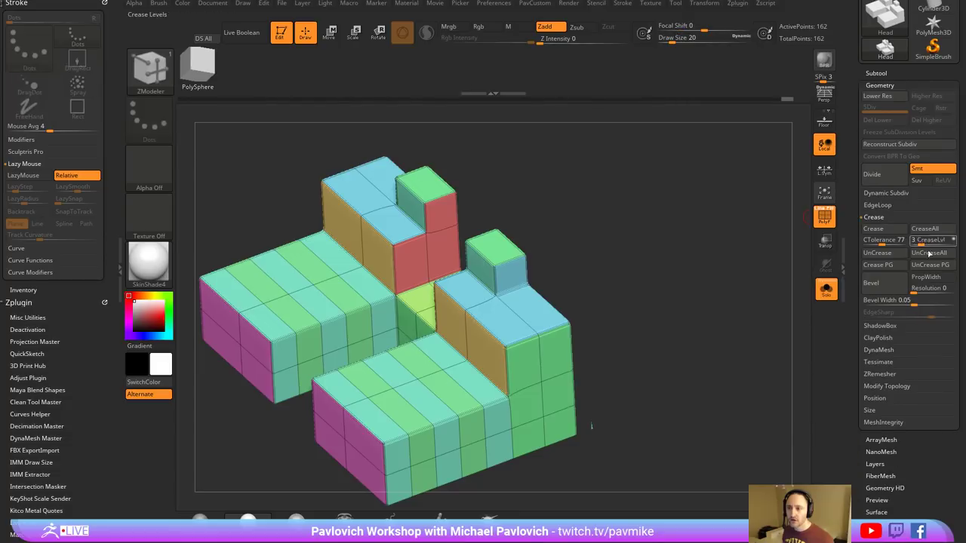
left_click(928, 254)
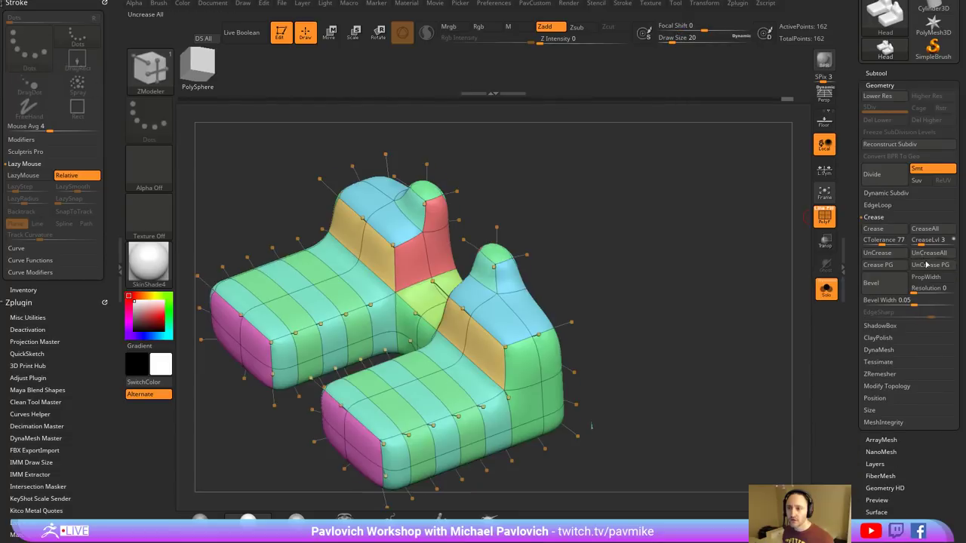
left_click(888, 193)
scroll(855, 244, "down", 1)
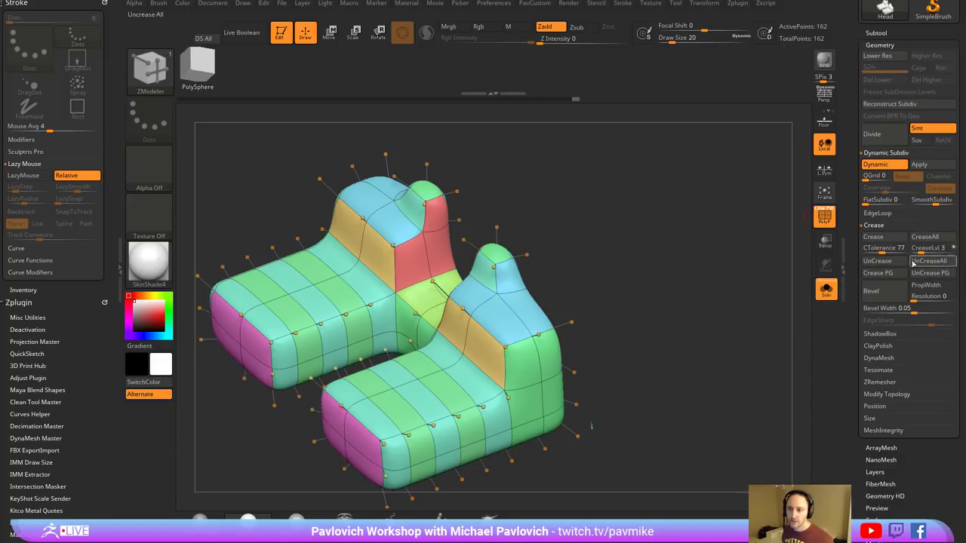
- Check the smoothed form without the polyframe, restore the polyframe and turn off Dynamic Subdivision
mouse_move(709, 261)
left_mouse_down()
mouse_move(722, 224)
mouse_move(711, 261)
left_mouse_up()
left_click(826, 221)
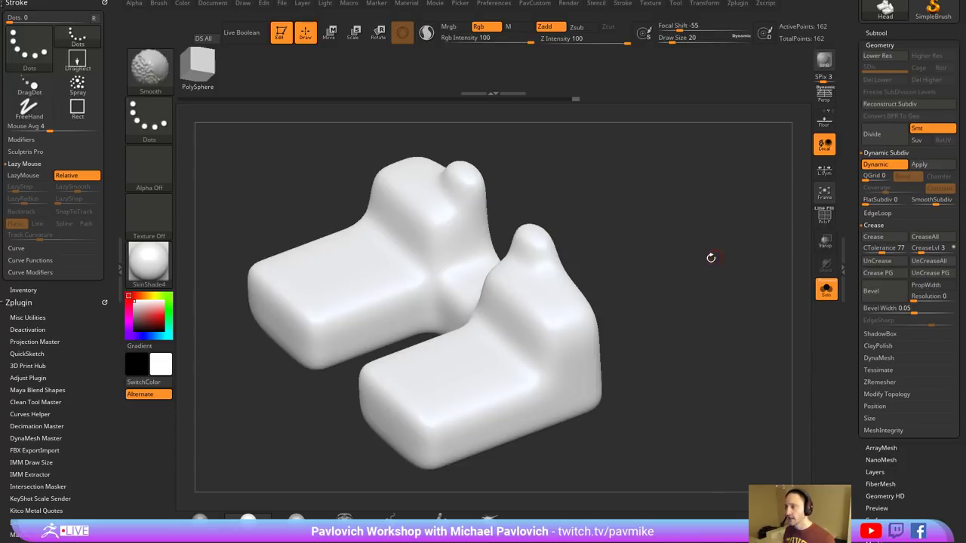
key("shift+f")
key("shift+s")
key("shift+d")
mouse_move(690, 276)
left_mouse_down()
mouse_move(718, 261)
mouse_move(707, 267)
mouse_move(657, 240)
left_mouse_up()
key("ctrl+n")
left_click_drag(620, 299, 668, 209)
- Set the ZModeler polygon action to Bridge Connected Polys with Circle, Specified Curvature 100, Specified Resolution 8 and Triangles Sides
key("space")
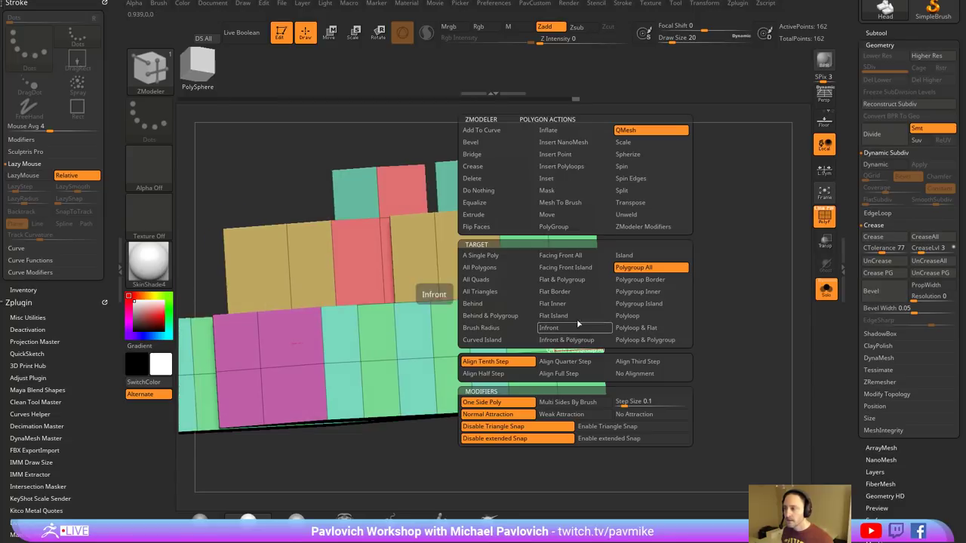
left_click(495, 154)
left_click(563, 257)
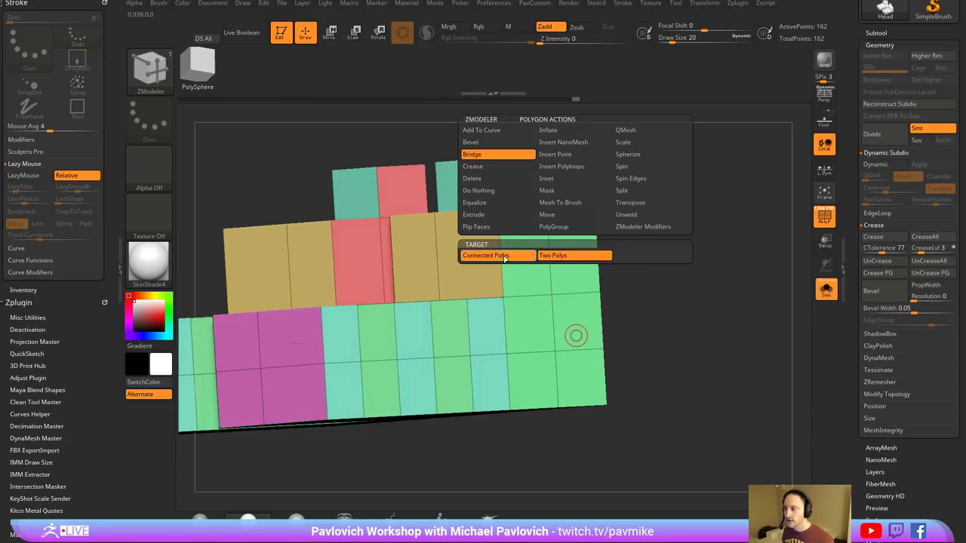
left_click(504, 256)
left_click(630, 277)
left_click(667, 331)
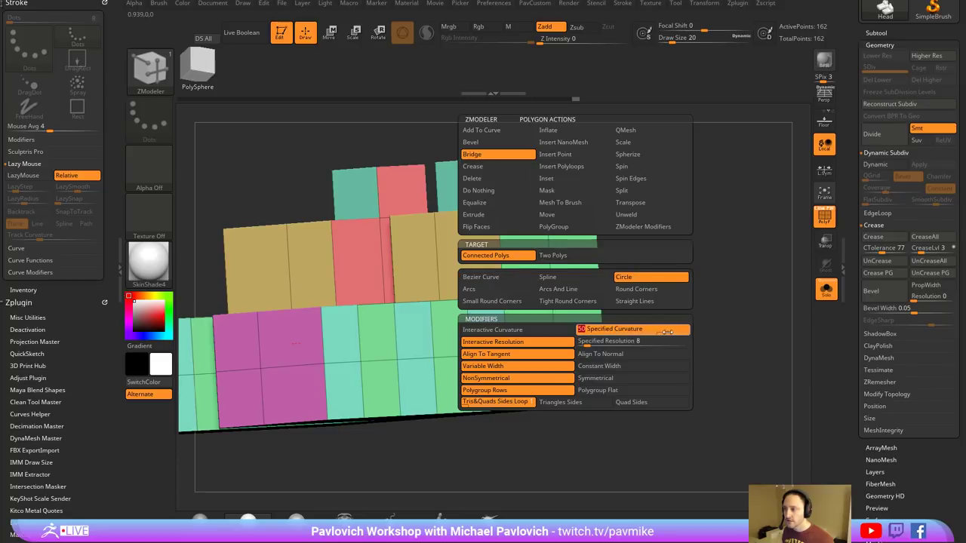
left_click(643, 341)
left_click(591, 402)
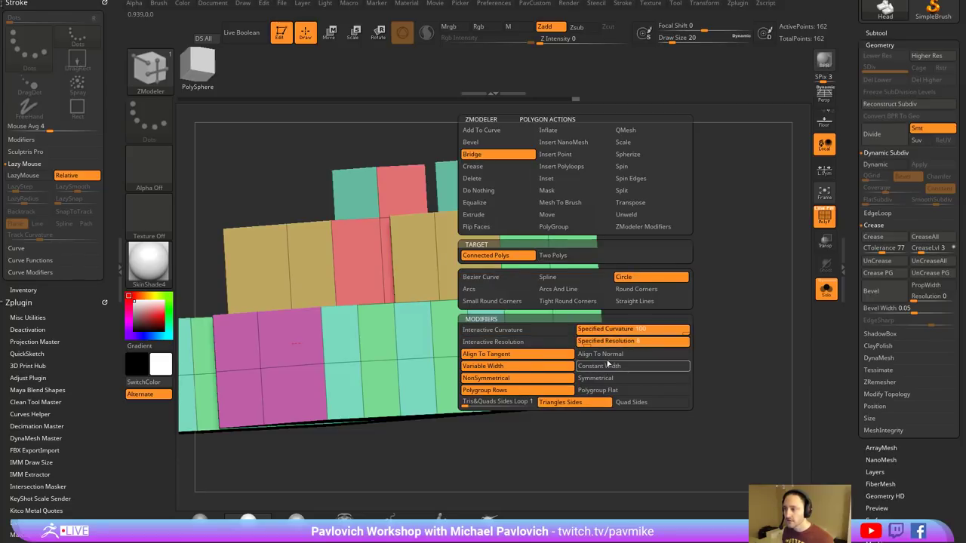
- Try the bridge action on the green end face of the block and undo the resulting geometry change
left_click_drag(692, 315, 575, 343)
left_click(579, 347)
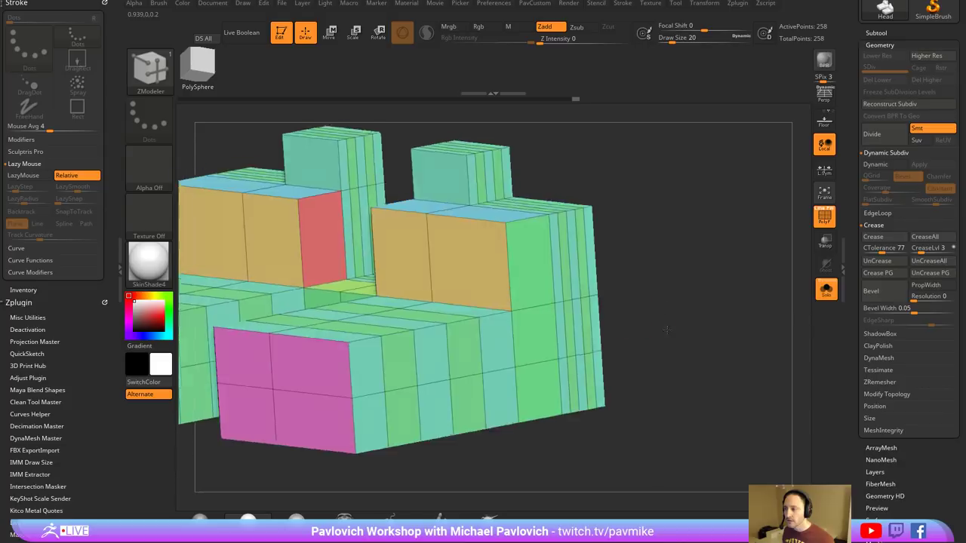
key("d")
key("shift+d")
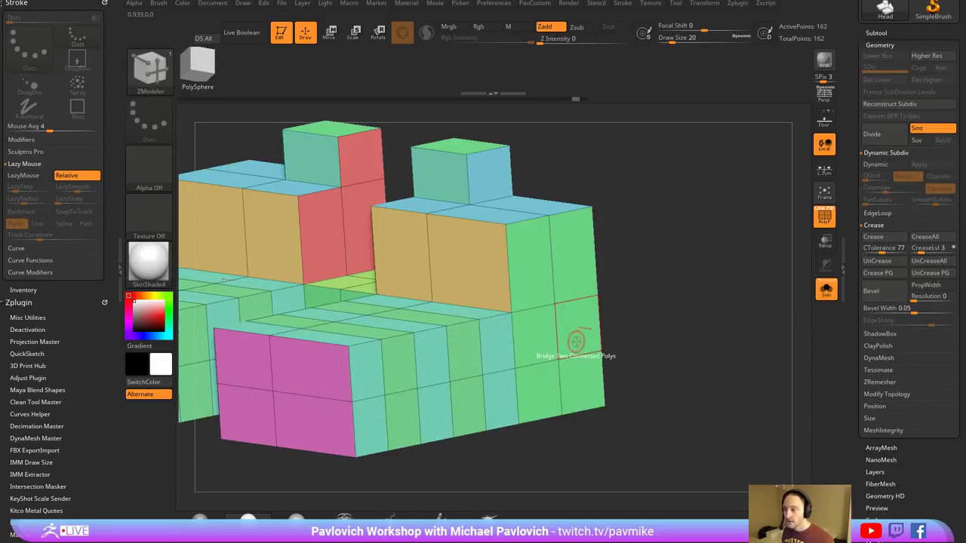
- Bridge two connected polygons on the block's outer side face with a circular profile
left_click(580, 344)
left_click_drag(688, 313, 700, 291)
- Crease the model's edges and preview it with Dynamic Subdiv on and the polyframe hidden
key("space")
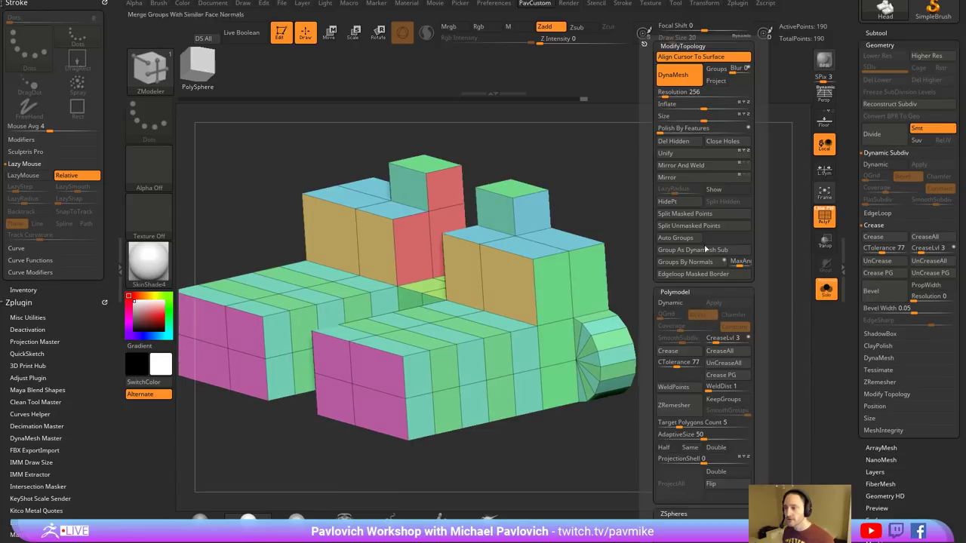
left_click(677, 354)
left_click(681, 304)
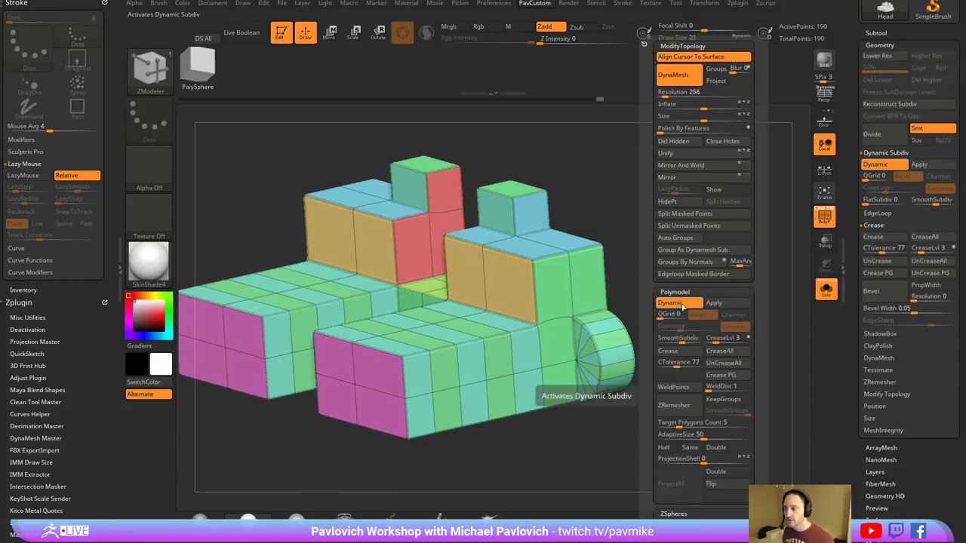
left_click(823, 217)
left_click_drag(714, 256, 729, 259)
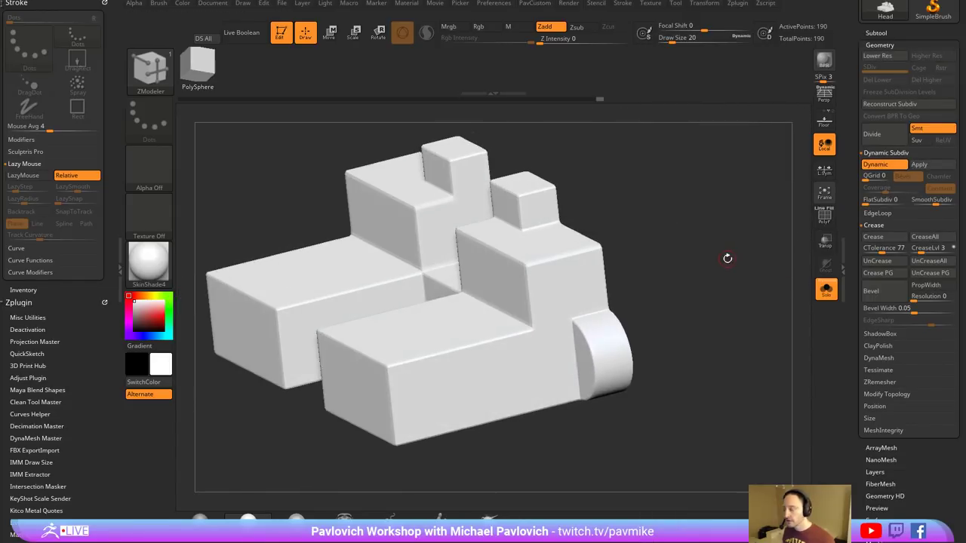
- Toggle the Dynamic Subdiv preview and choose to always auto-activate it on meshes without subdivision levels
key("d")
key("d")
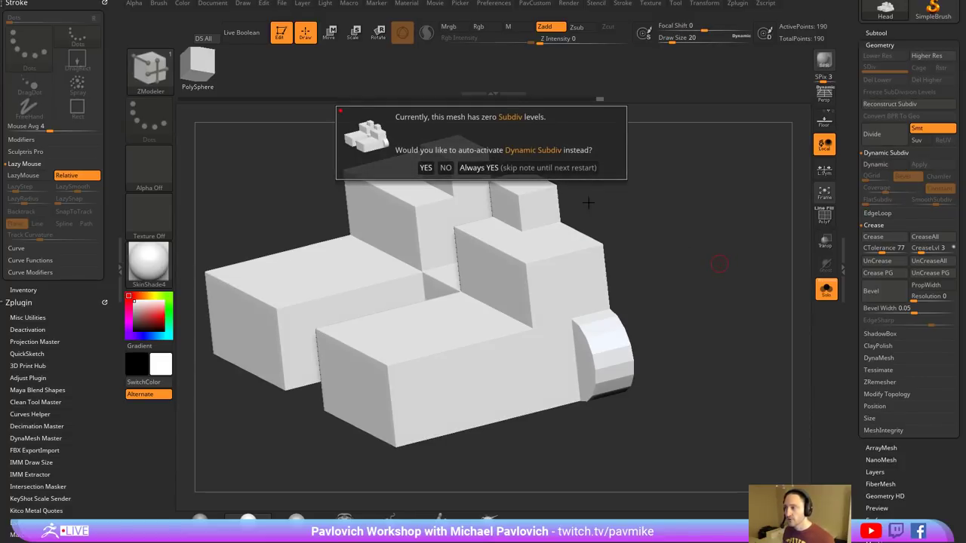
left_click(573, 170)
key("shift+d")
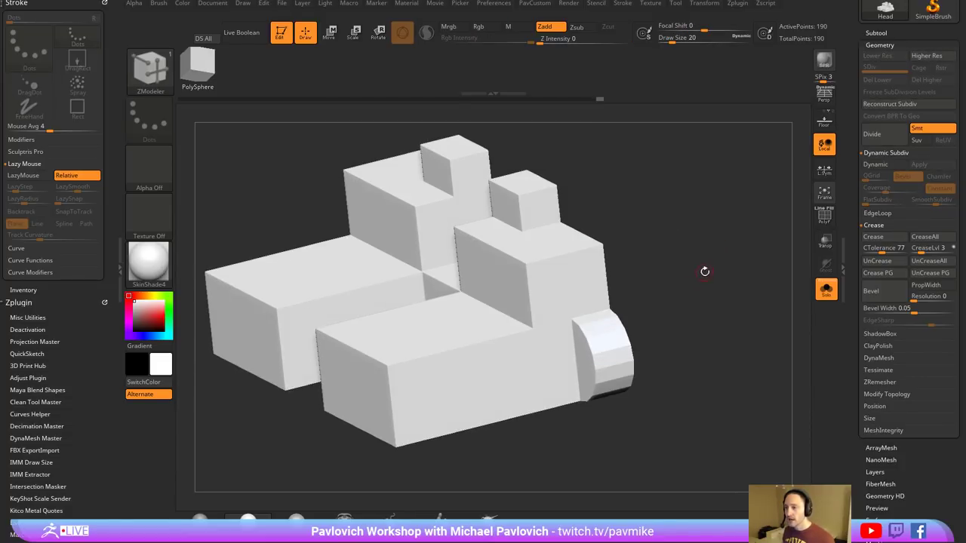
- Undo the circular bridge and crease the block model's edges with Dynamic Subdiv and the polyframe on
key("shift+f")
key("d")
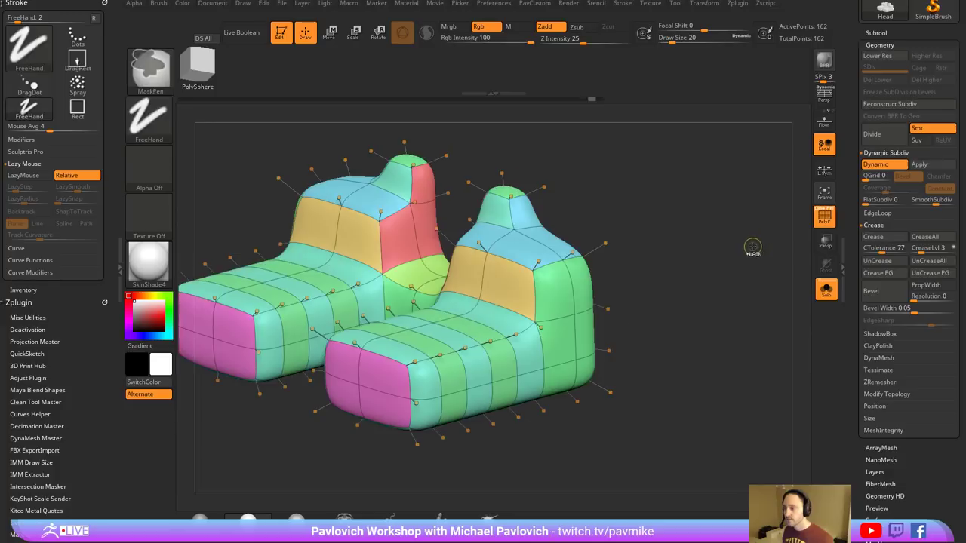
key("ctrl+c")
left_click_drag(715, 263, 777, 219)
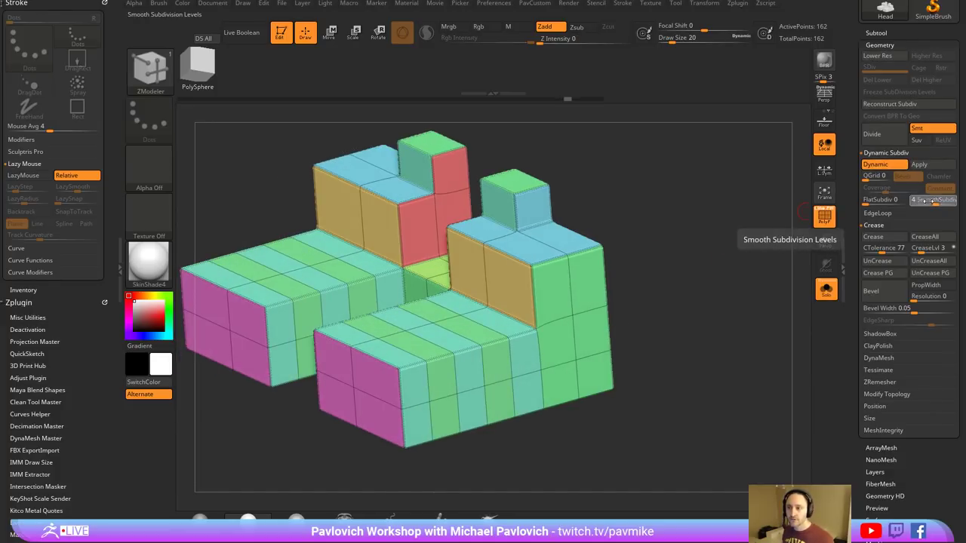
- Set the Dynamic Subdiv QGrid to 4 with Bevel, coverage 0.0559 and SmoothSubdiv 0, viewing without the polyframe
left_click(868, 175)
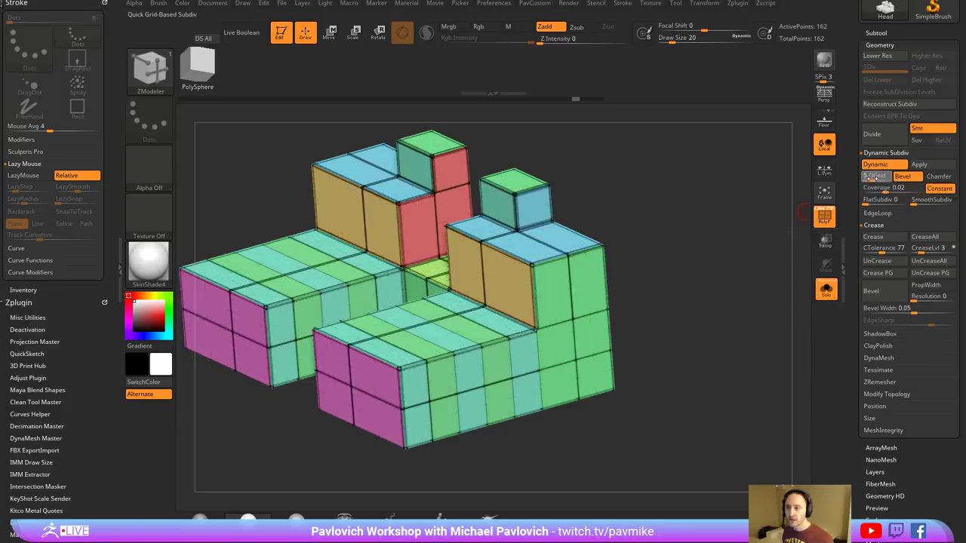
left_click(825, 216)
left_click_drag(867, 188, 898, 189)
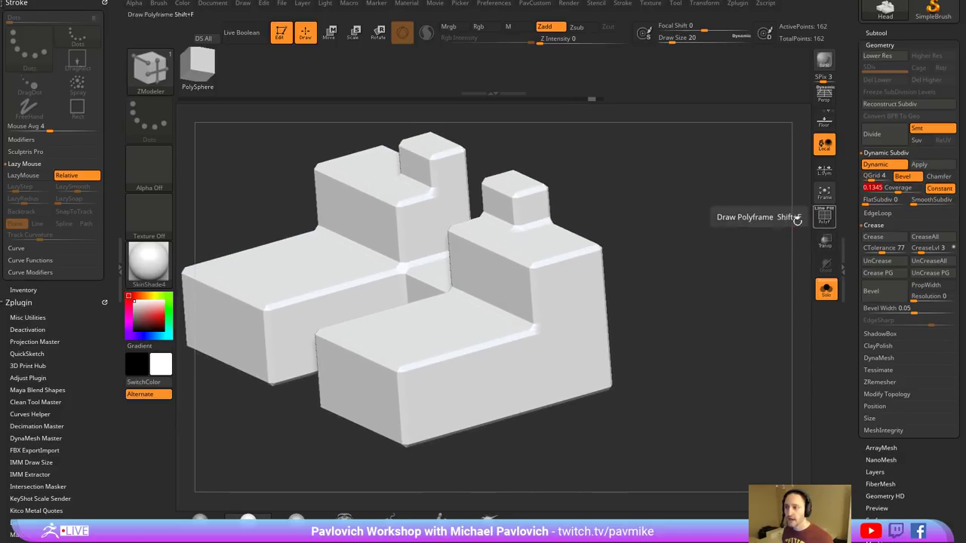
left_click_drag(737, 227, 751, 223, "alt")
left_click_drag(901, 191, 892, 192)
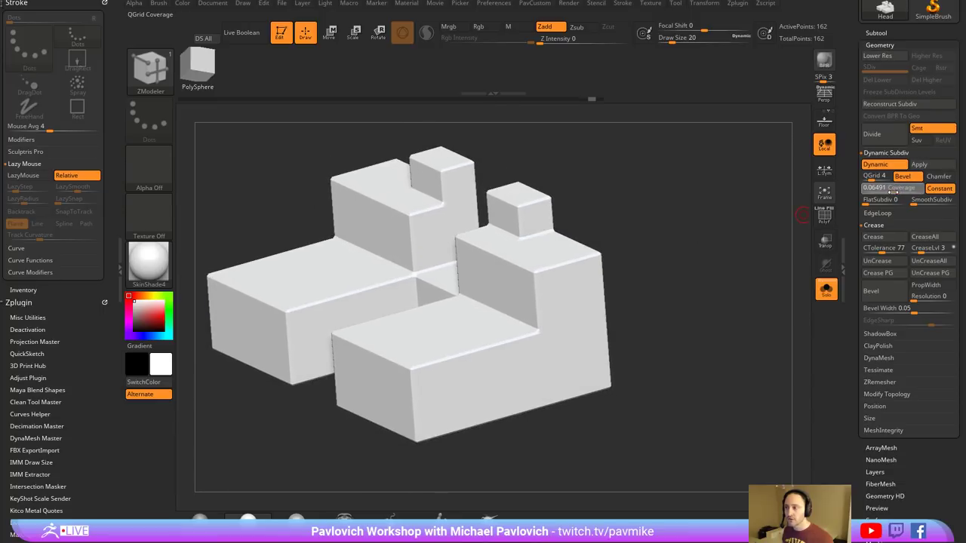
left_click_drag(742, 224, 749, 233, "alt")
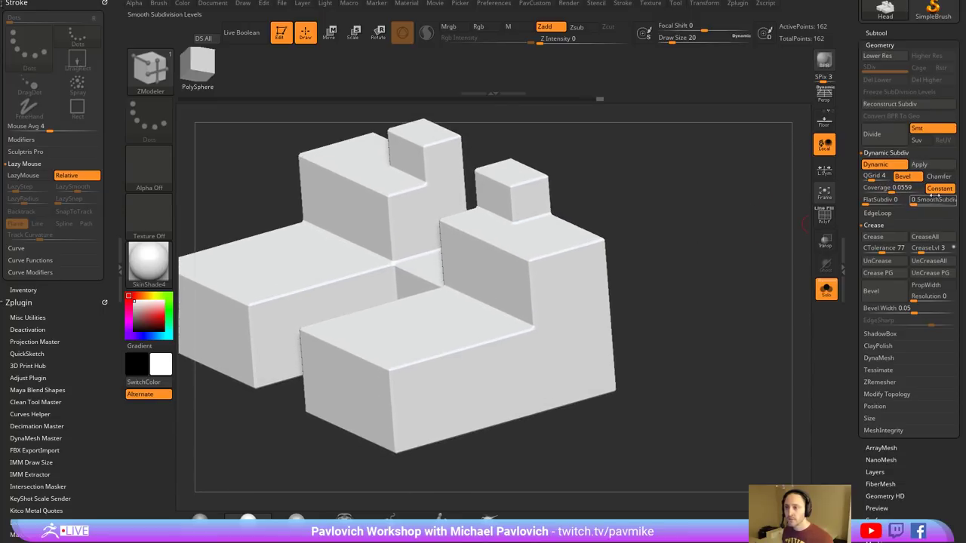
- Compare the QGrid Chamfer mode with Bevel, return to Bevel and show the polyframe again
left_click(924, 178)
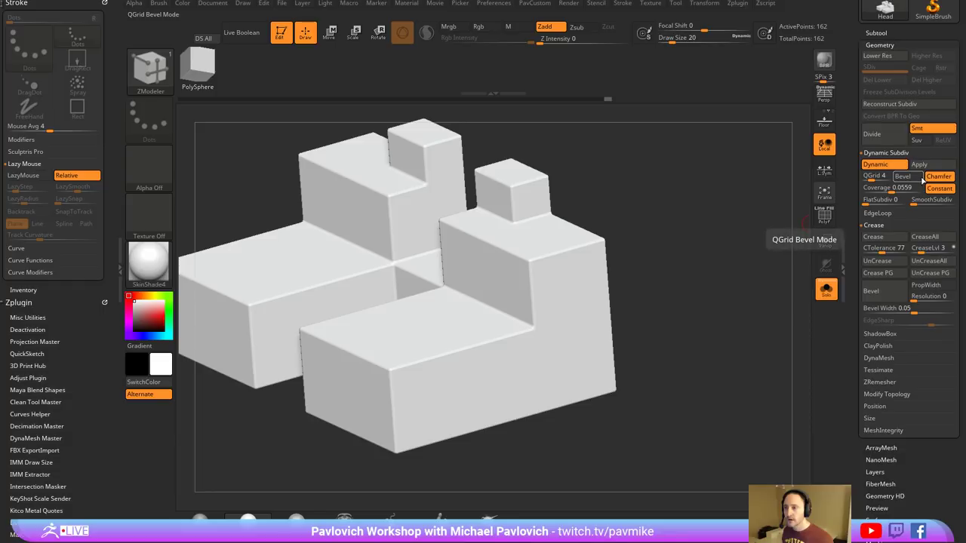
left_click(922, 178)
left_click_drag(763, 231, 730, 258)
left_click(824, 218)
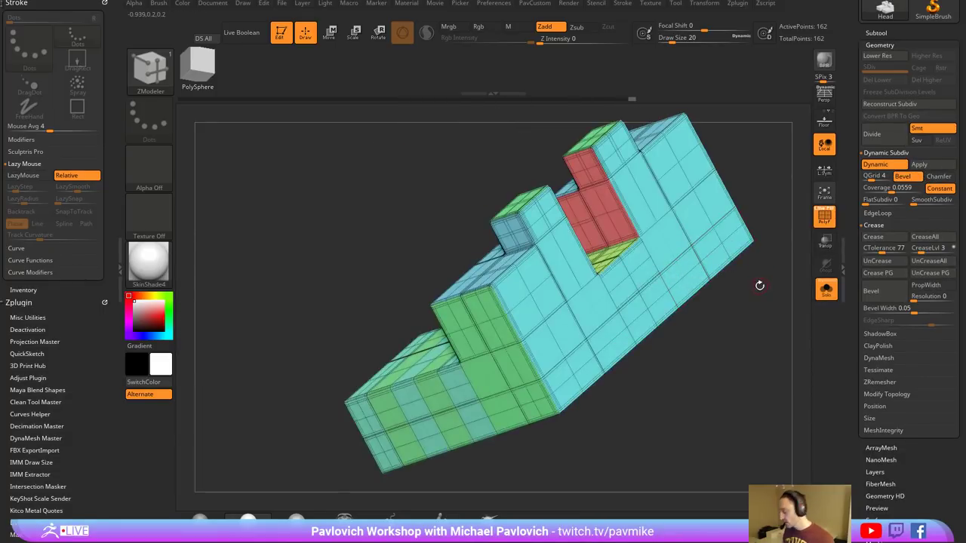
- Turn off Dynamic Subdiv and QMesh the marked strip of polygons along the back face's lower edge outward as a block
key("shift+d")
left_click_drag(753, 291, 671, 302)
left_click_drag(572, 329, 617, 272, "alt")
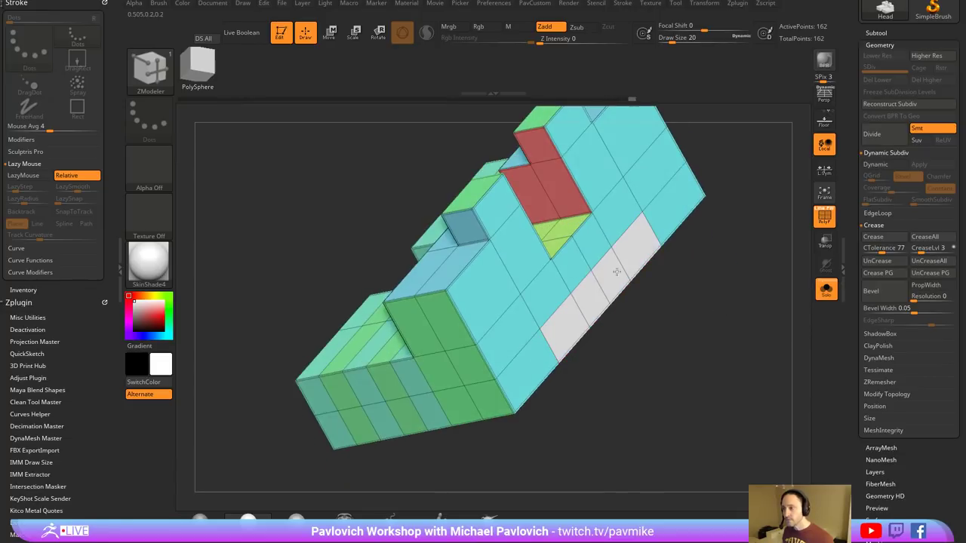
key("space")
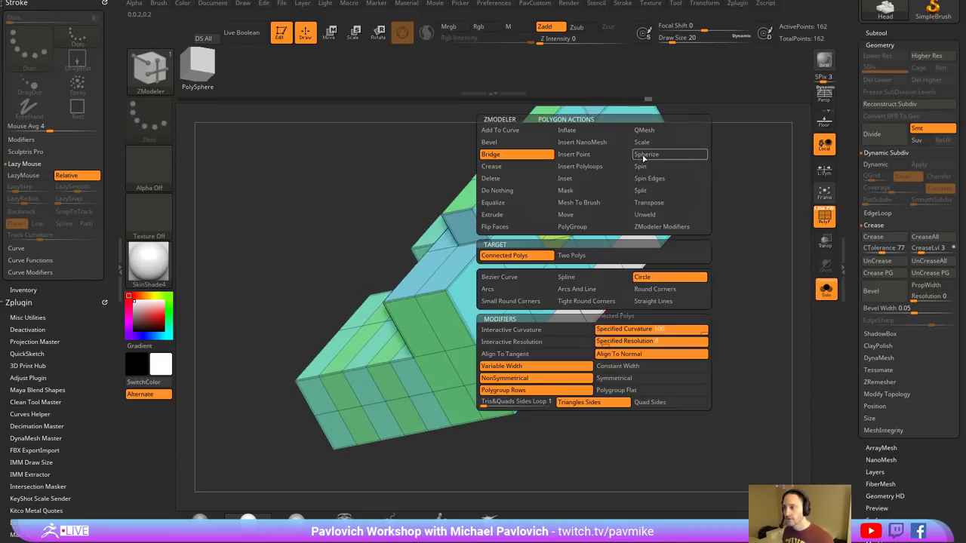
left_click_drag(597, 315, 692, 326)
left_click_drag(657, 241, 638, 294)
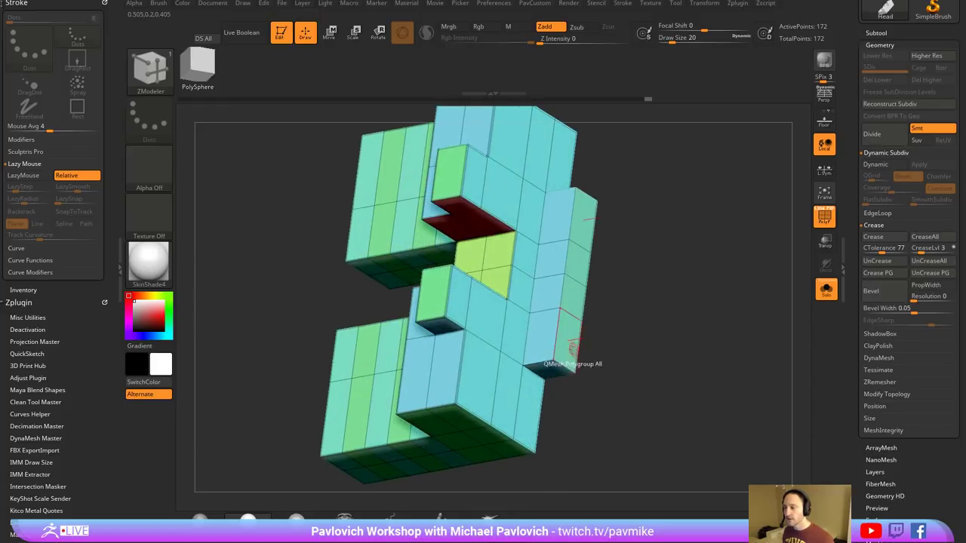
- Set the ZModeler edge action to Slide with a single Edge as target
key("space")
left_click(618, 264)
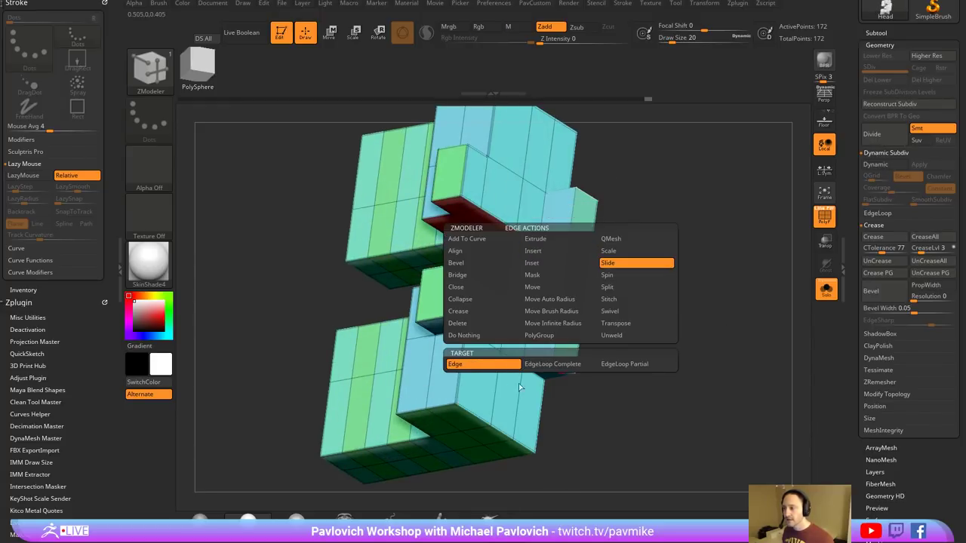
left_click_drag(663, 306, 740, 298)
- Cut a notch through the side of each front arm using polygon QMesh with the Polygroup All target
right_click(481, 299)
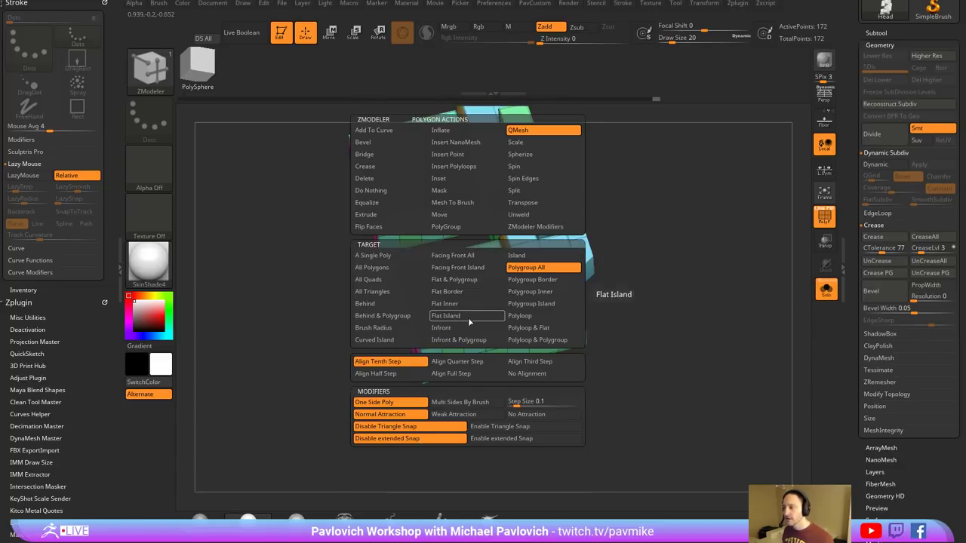
left_click(540, 267)
left_click_drag(435, 320, 446, 381)
left_click_drag(667, 301, 695, 337, "alt")
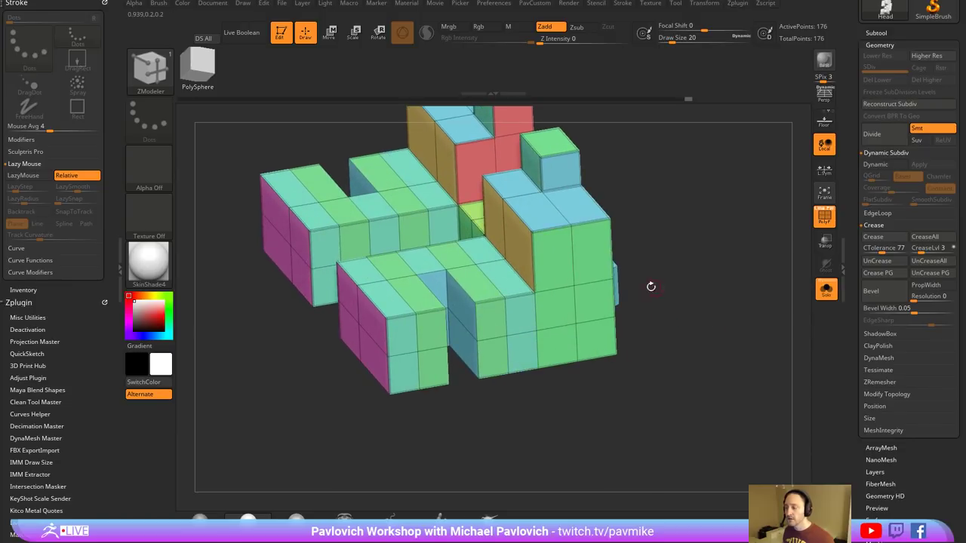
- Regroup the whole model's polygroups by face normals
key("3")
left_click(712, 271)
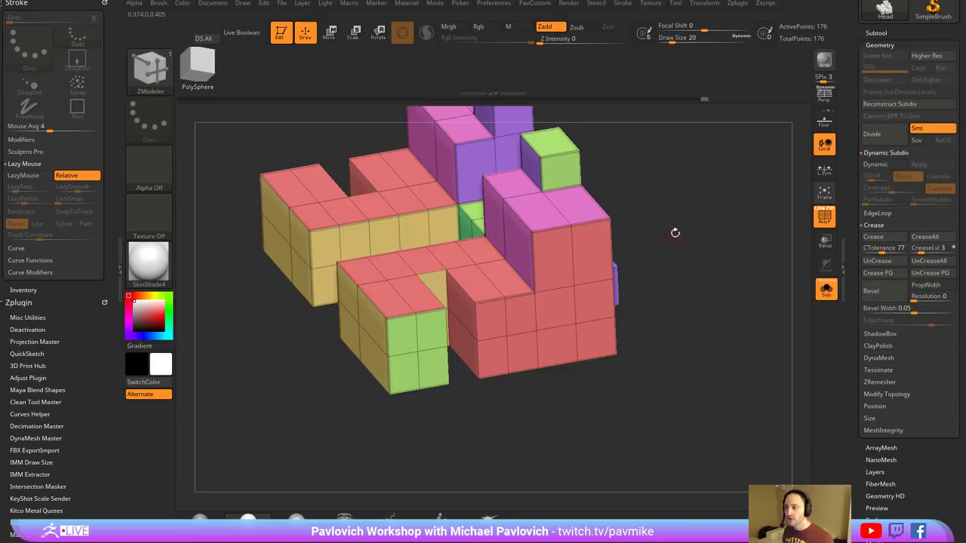
- Reassign the front arm's end faces to the yellow polygroup and the outer side faces to the pink polygroup
left_click_drag(674, 231, 689, 263)
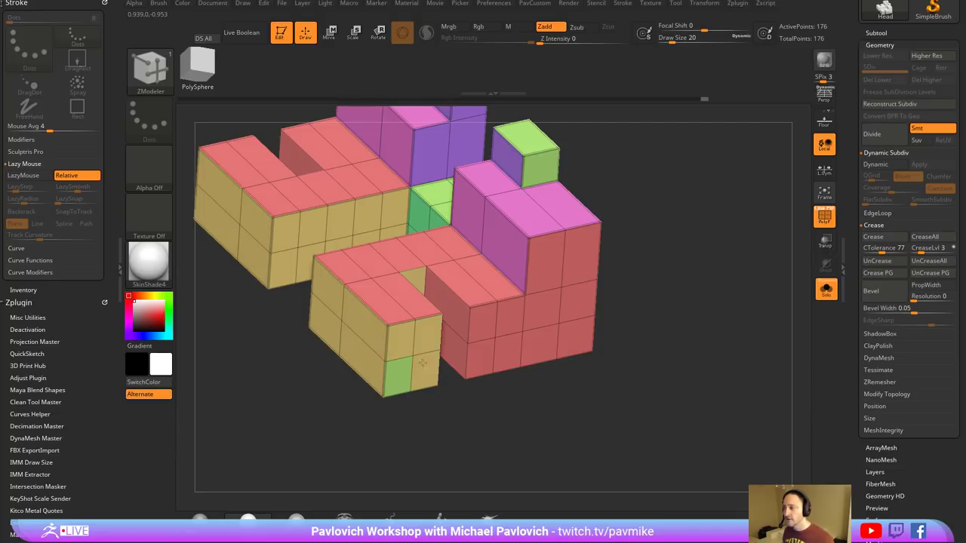
left_click_drag(754, 341, 666, 290)
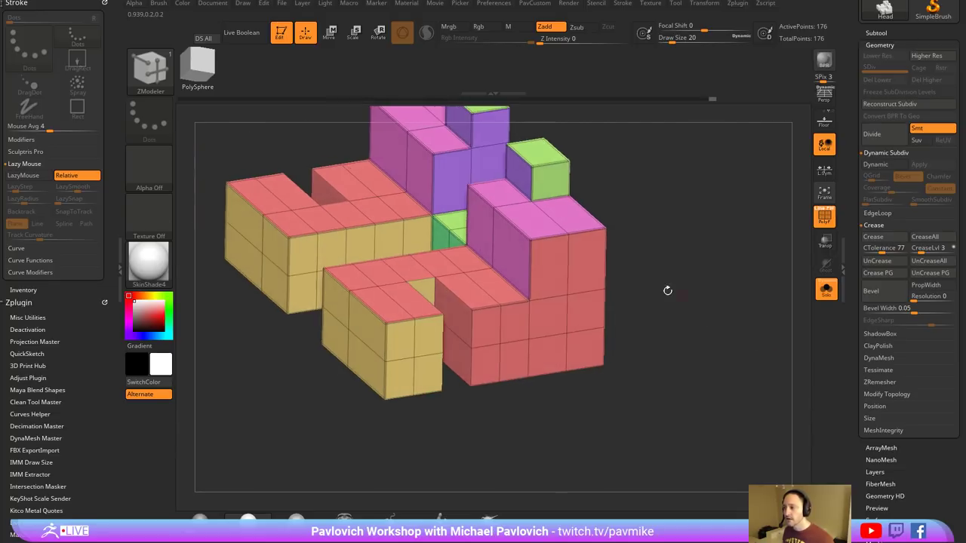
left_click(552, 273)
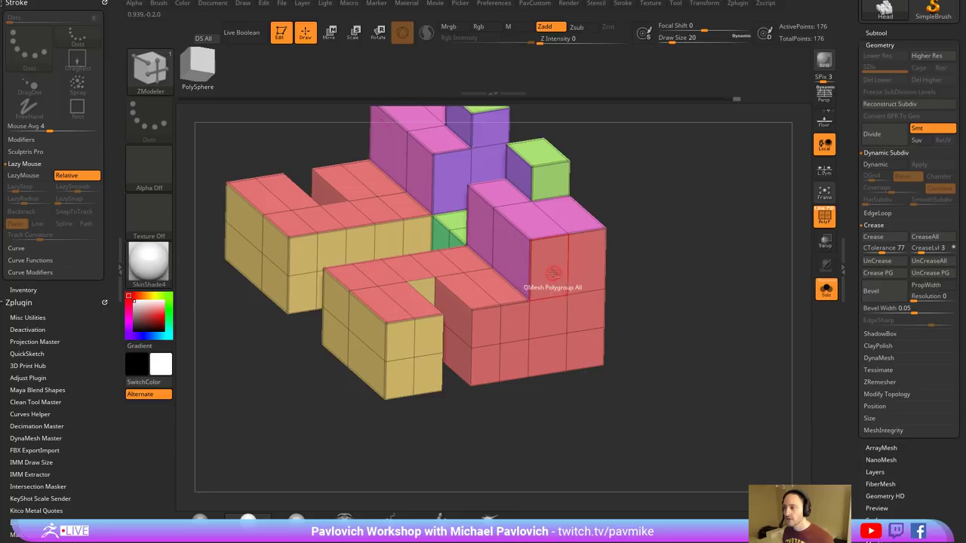
left_click(559, 326)
left_click_drag(667, 314, 586, 263)
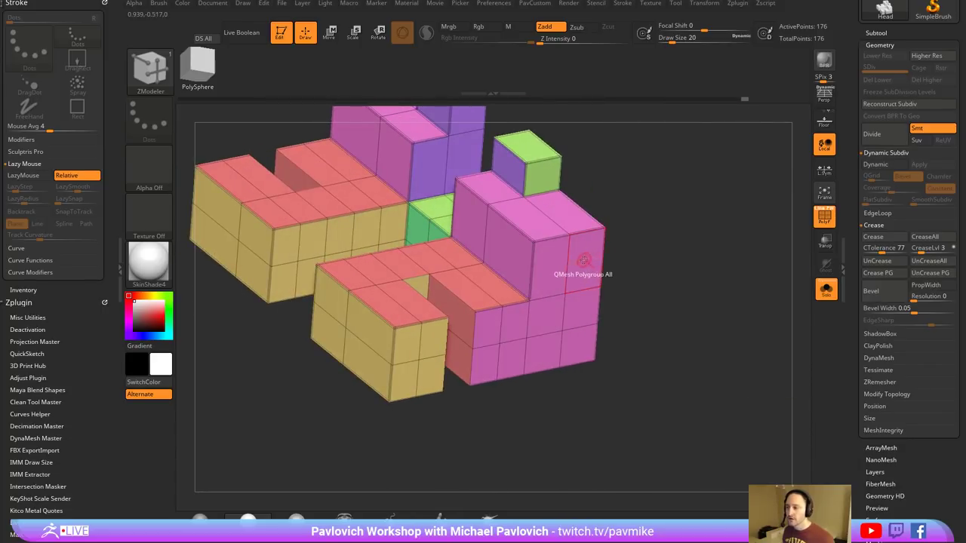
- Inset the pink polygroup as one region, using the Polygroup All target and Inset Region
key("space")
left_click(582, 178)
left_click(656, 267)
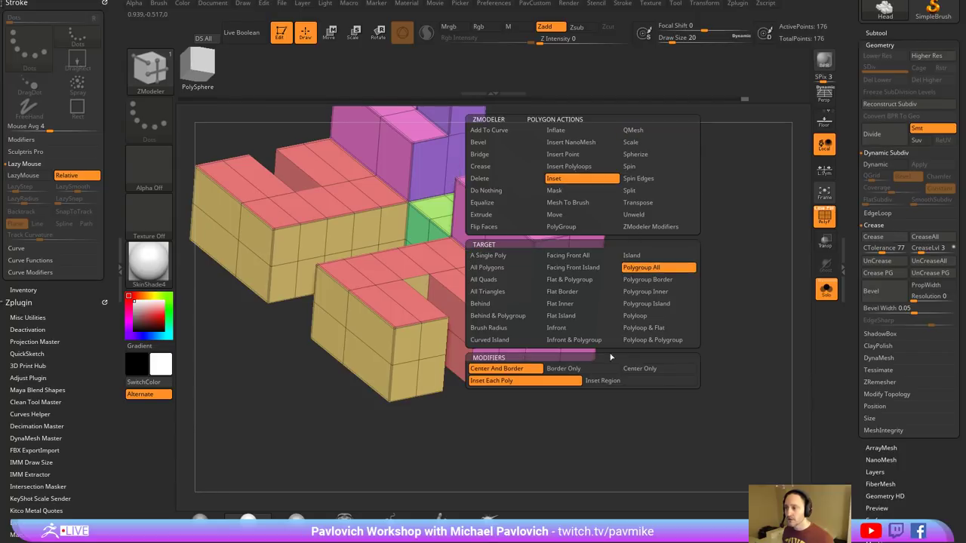
left_click(610, 380)
left_click_drag(549, 295, 729, 286)
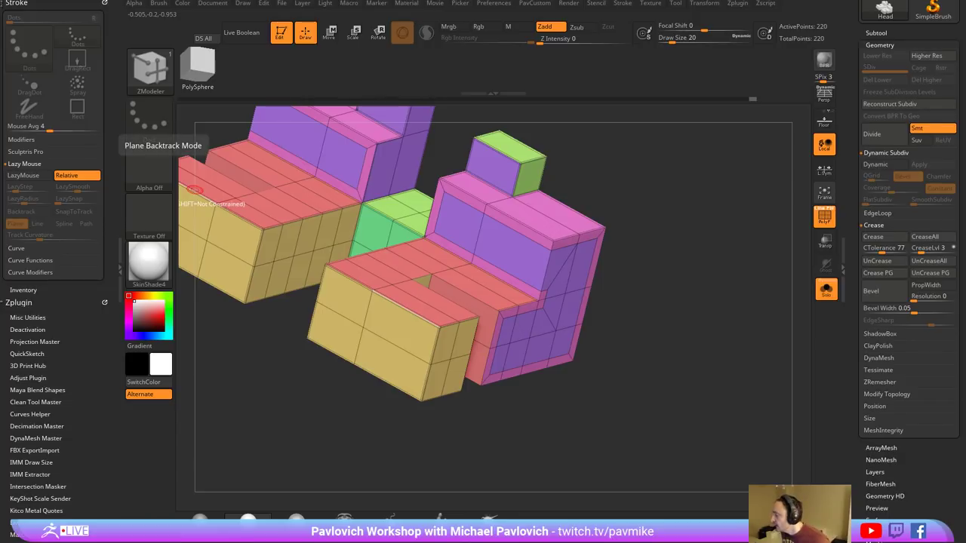
left_click_drag(669, 211, 659, 213)
key("3")
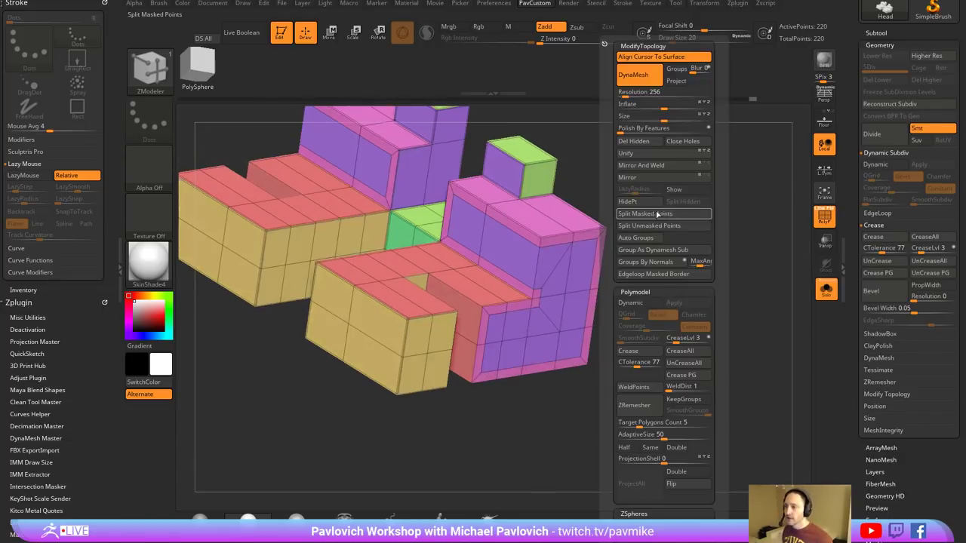
key("space")
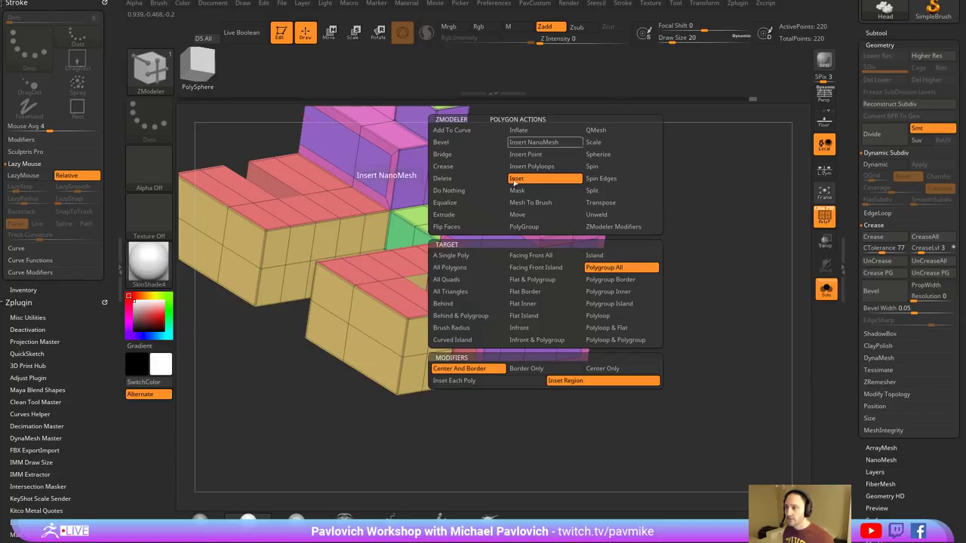
key("space")
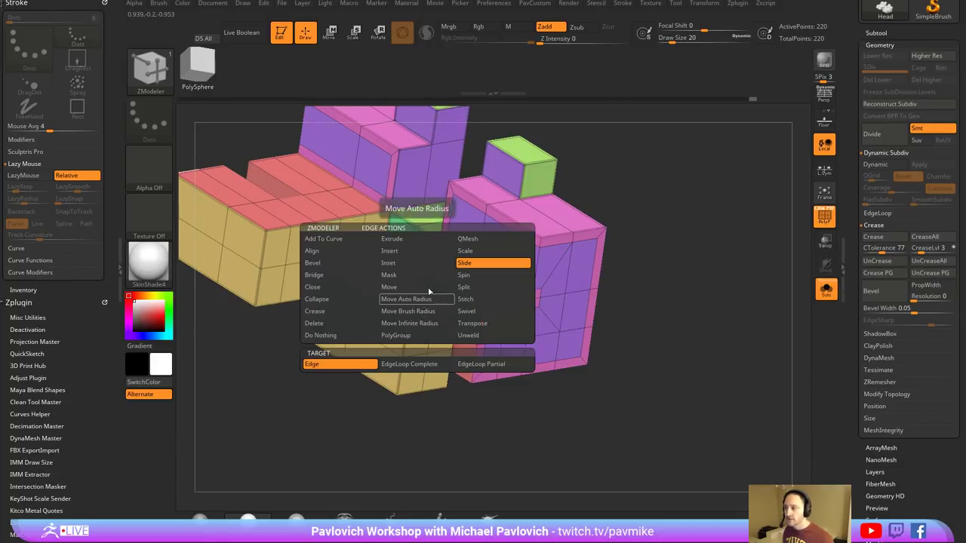
- Mark the front faces of both arms and pull them out with QMesh as separate blocks
mouse_move(646, 257)
right_mouse_down("ctrl")
mouse_move(652, 207)
mouse_move(652, 270)
right_mouse_up("ctrl")
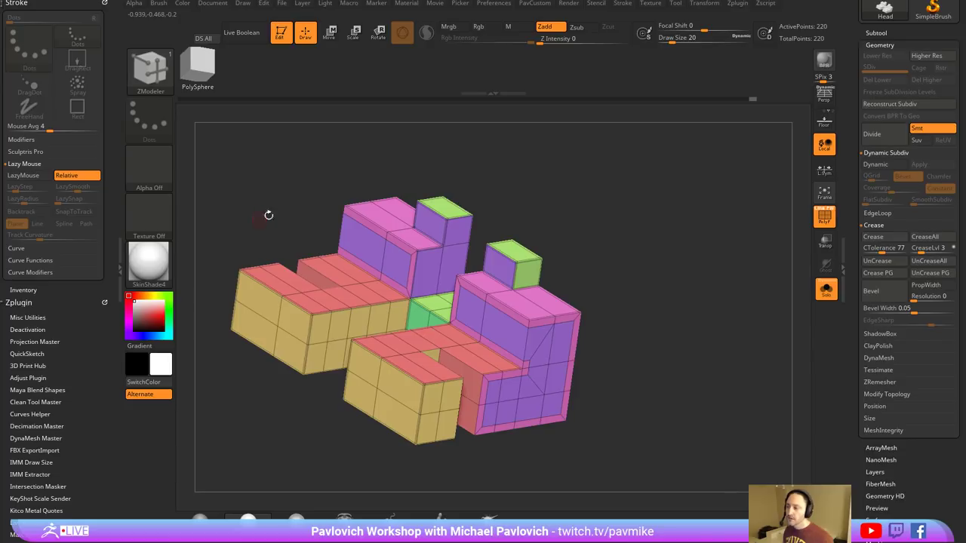
left_click_drag(268, 215, 713, 234)
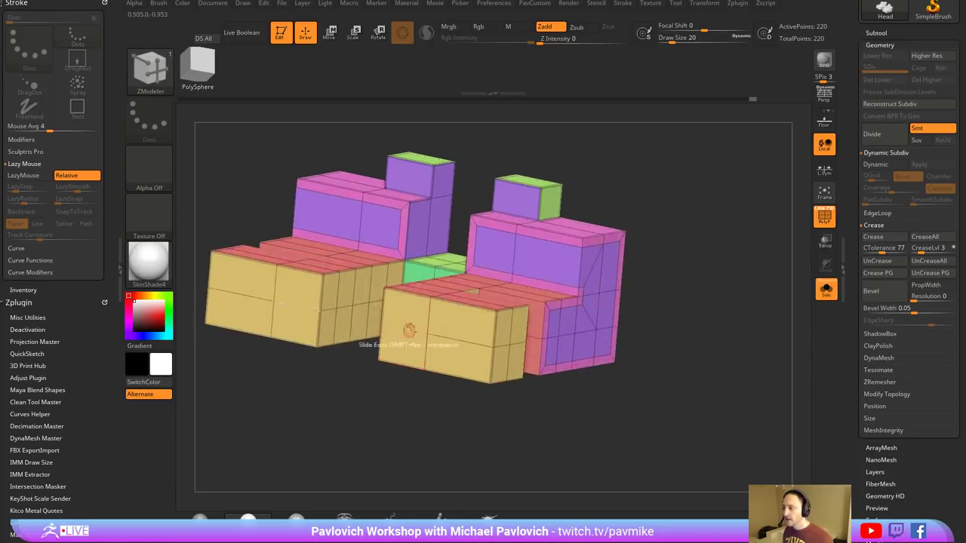
left_click_drag(409, 330, 427, 320, "alt")
key("space")
left_click(532, 129)
left_click_drag(687, 247, 634, 278)
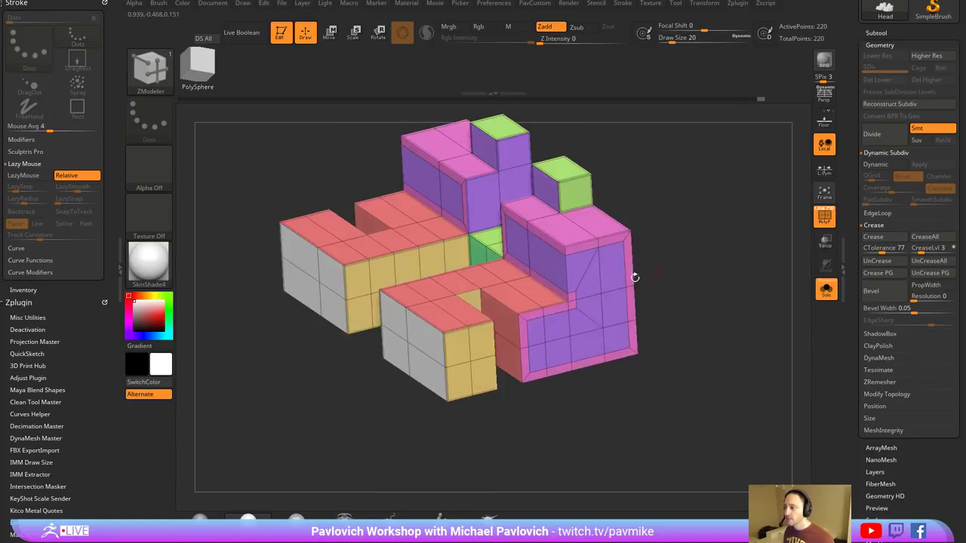
left_click_drag(432, 338, 299, 394)
- Isolate the two new front blocks by hiding the rest of the model
left_click_drag(412, 427, 295, 360, "shift")
left_click_drag(287, 297, 421, 427, "ctrl+shift")
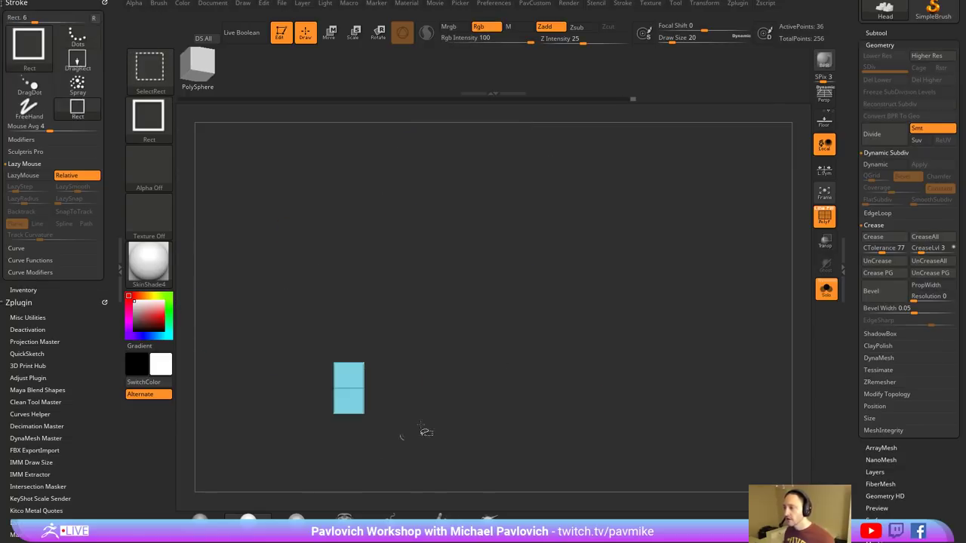
key("4")
left_click(638, 201)
left_click_drag(429, 252, 493, 372, "alt")
left_click_drag(494, 372, 670, 238, "alt")
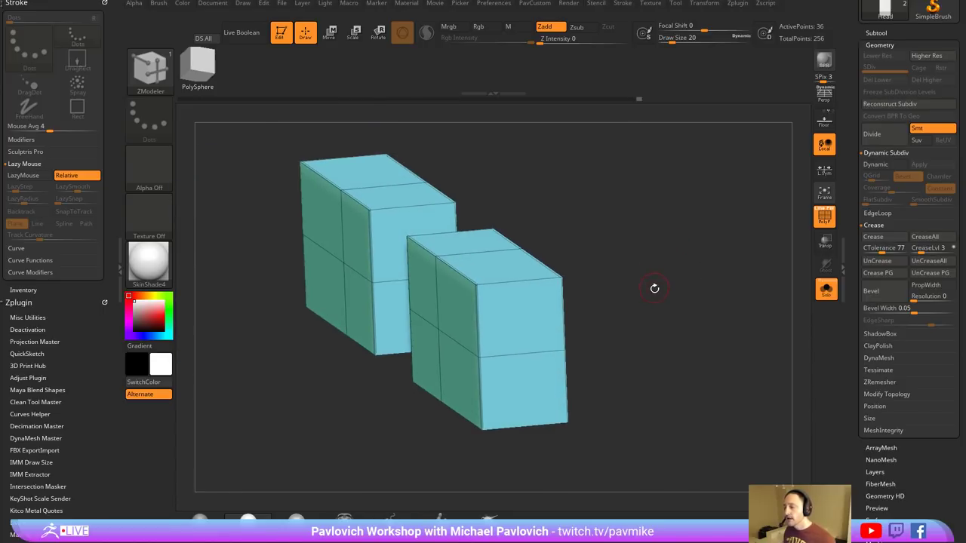
- Delete the middle edge loops running through both isolated blocks, using the edge Insert action with Single EdgeLoop
left_click_drag(654, 288, 446, 324)
key("space")
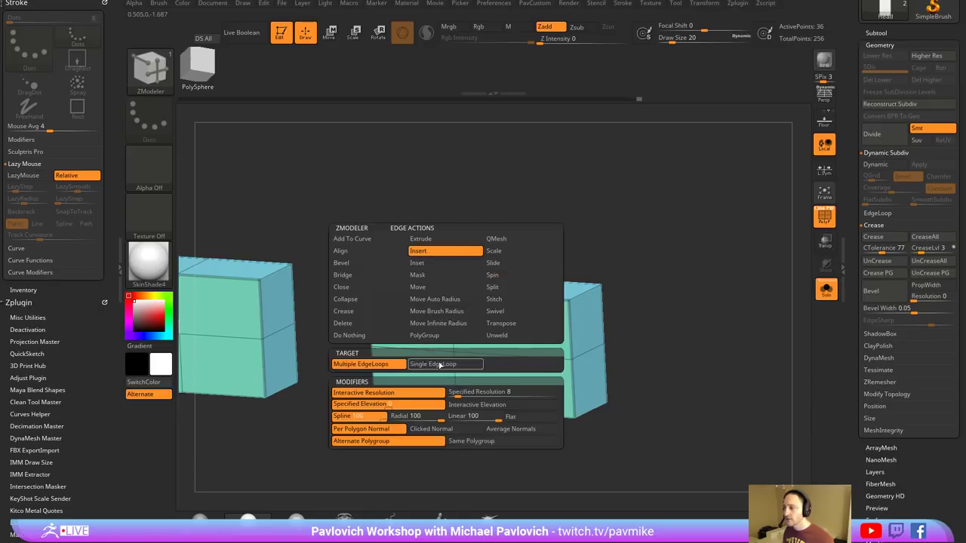
left_click(440, 366)
left_click(457, 332, "alt")
left_click(470, 350, "alt")
left_click_drag(715, 274, 694, 319)
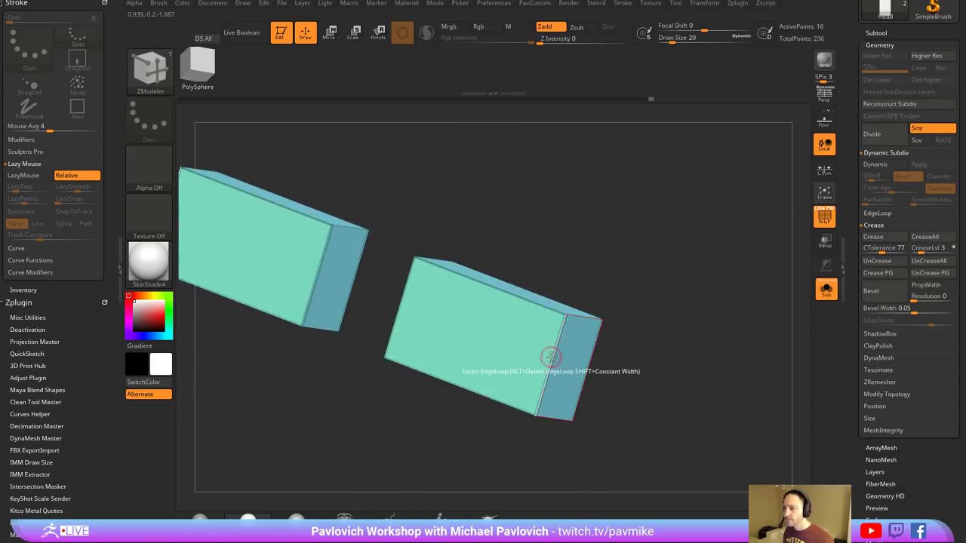
- Insert two horizontal and two vertical edge loops across both blocks with Multiple EdgeLoops
key("space")
left_click(489, 366)
left_click(554, 340)
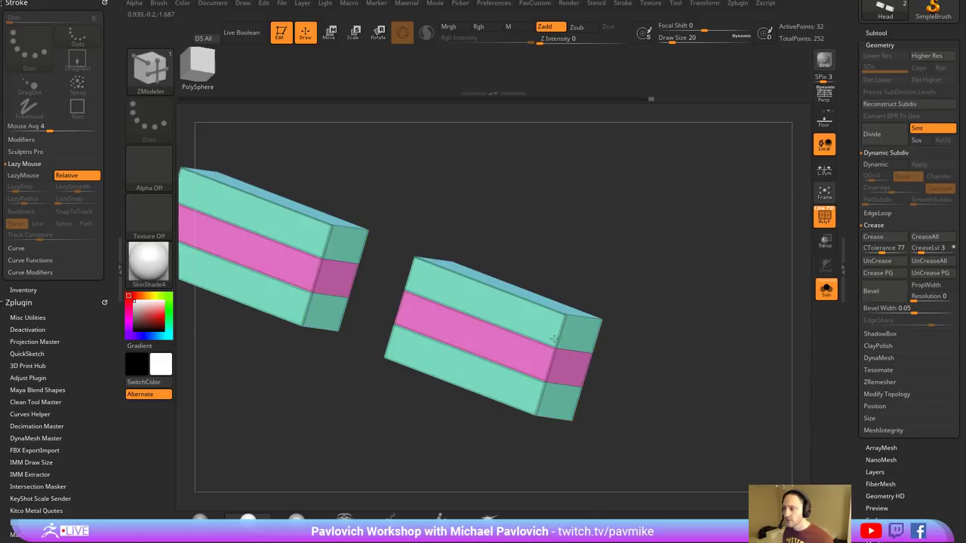
left_click(514, 295)
mouse_move(655, 283)
left_mouse_down()
mouse_move(585, 290)
mouse_move(662, 289)
left_mouse_up()
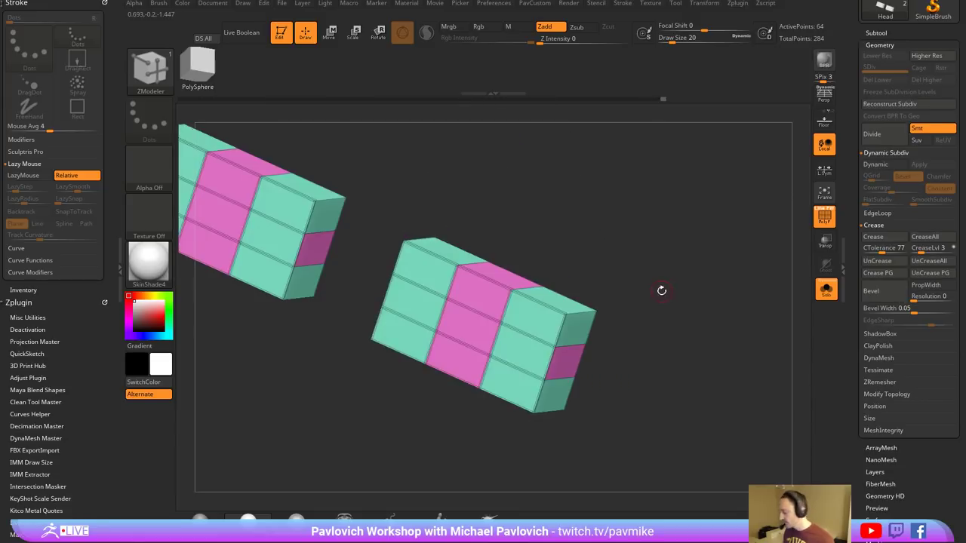
- Put both blocks into a single polygroup and remove all their creases
key("ctrl+w")
key("3")
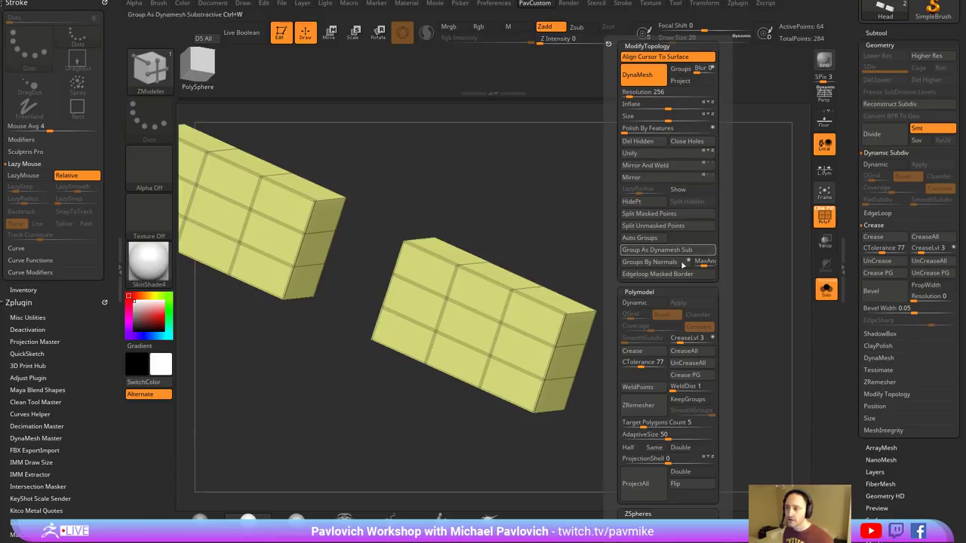
left_click(683, 365)
left_click_drag(593, 282, 634, 314)
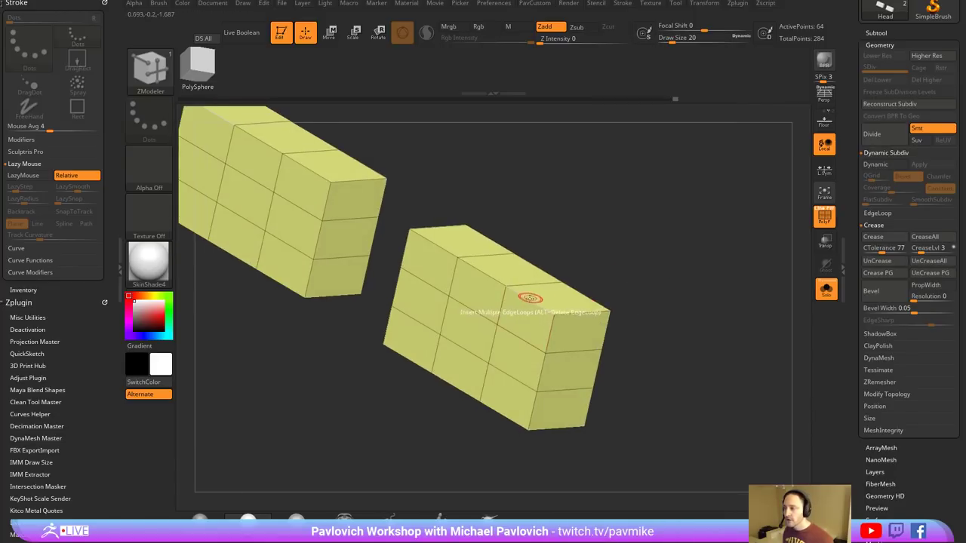
- Bevel the complete edge loop around the top of both blocks, using a single row and linear edge
key("space")
left_click(463, 266)
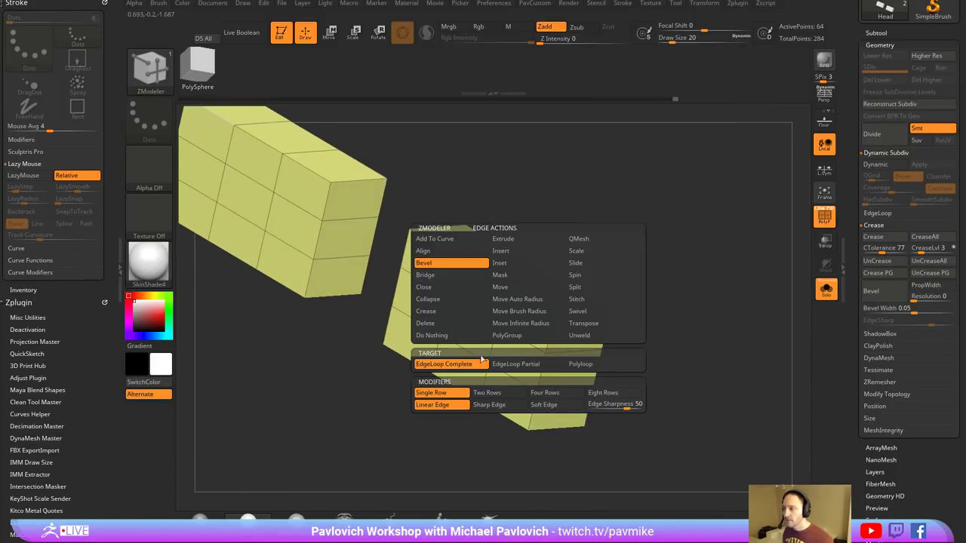
left_click(523, 288)
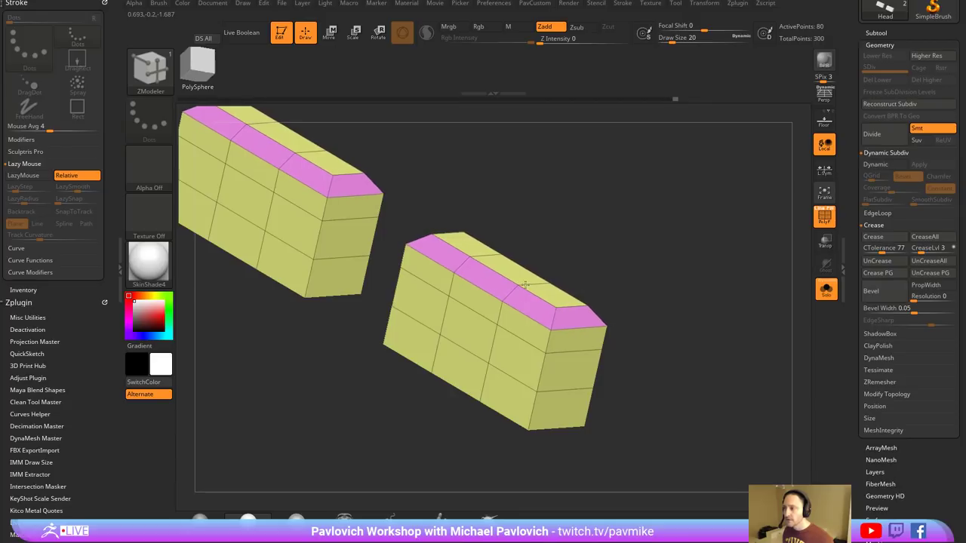
left_click_drag(702, 280, 725, 276)
left_click_drag(725, 276, 710, 307, "alt")
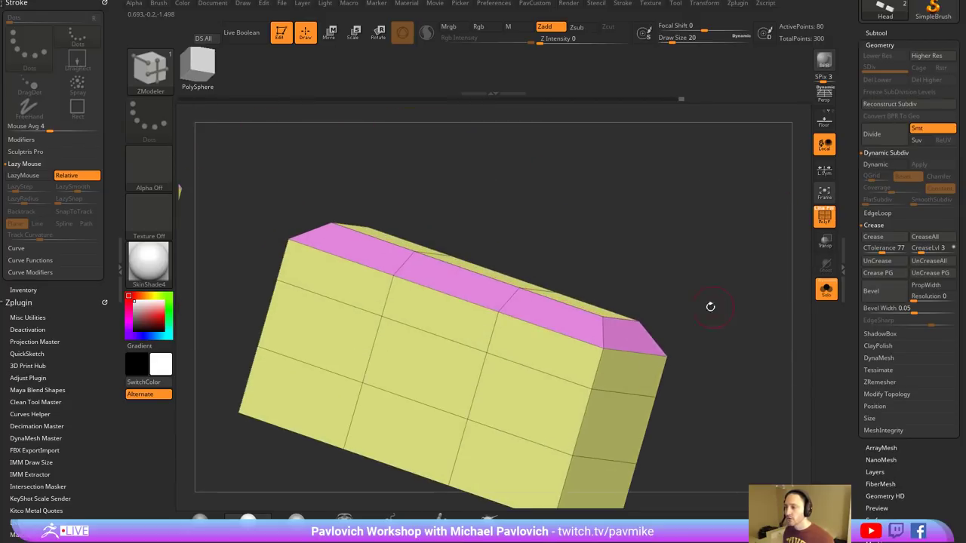
- Insert four edge loops along the top bevel with Multiple EdgeLoops to round it off
key("space")
left_click(641, 251)
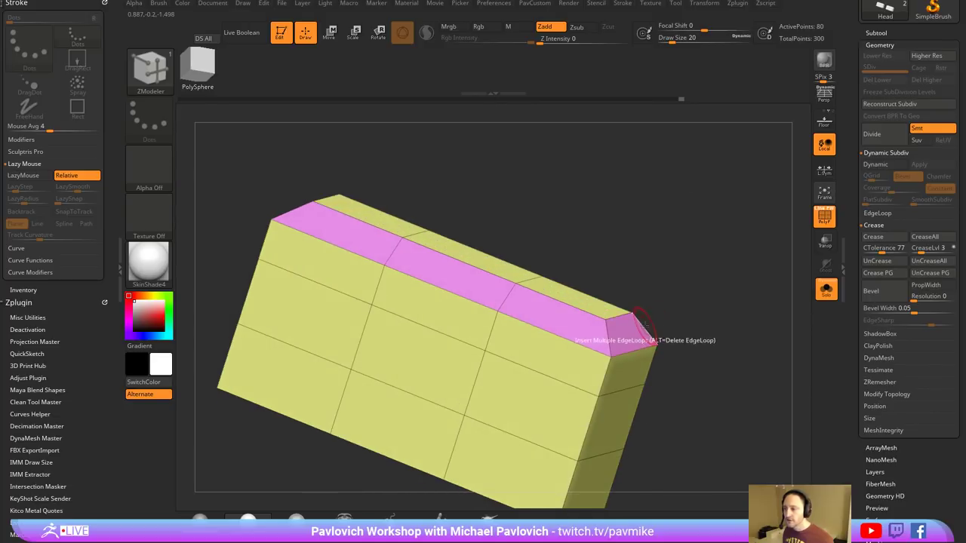
left_click(653, 332)
left_click_drag(684, 328, 711, 330)
key("ctrl+shift+z")
key("ctrl+shift+z")
key("ctrl+shift+z")
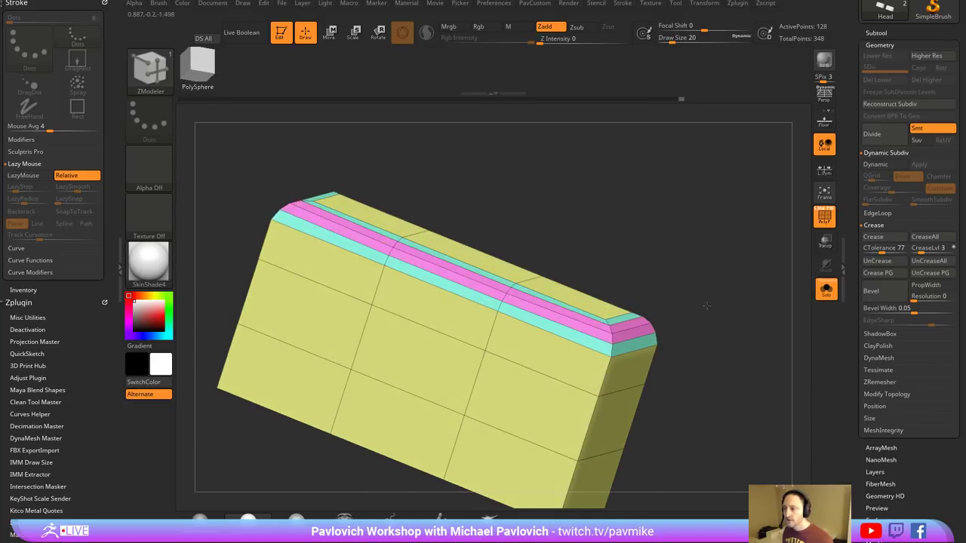
left_click_drag(740, 303, 805, 240)
key("5")
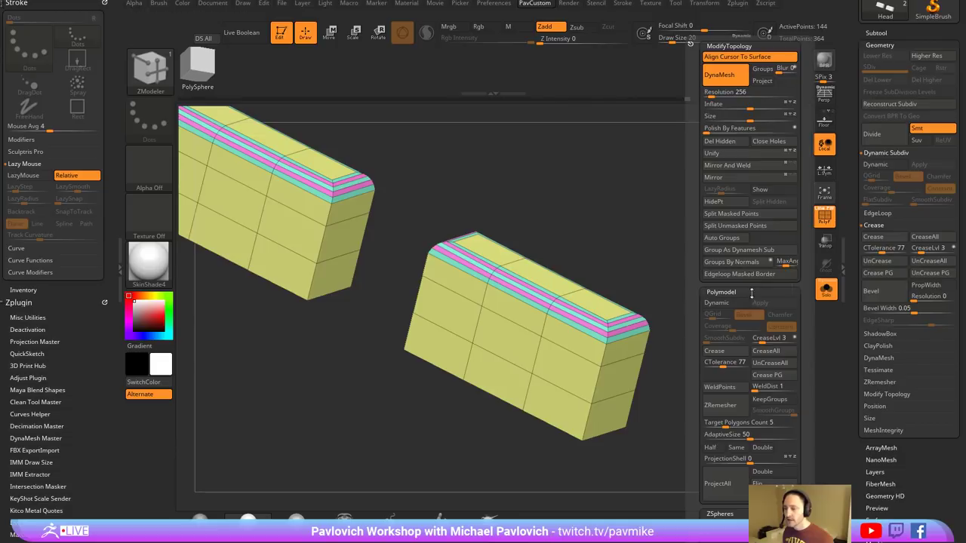
key("space")
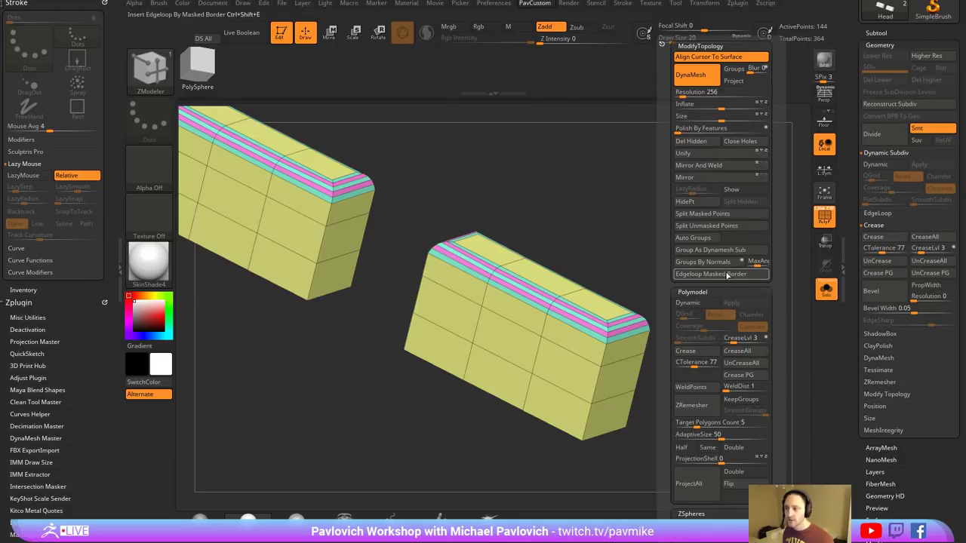
key("space")
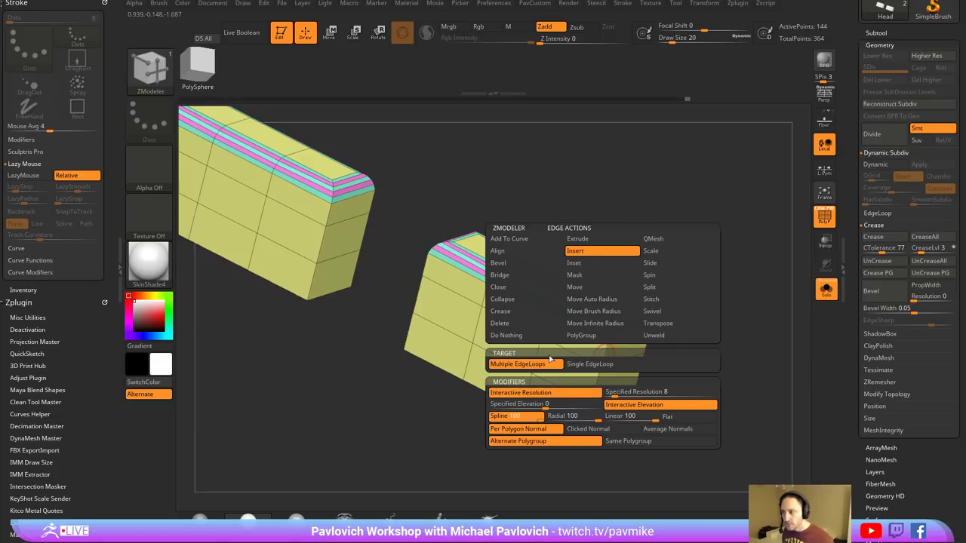
left_click(624, 443)
- Regroup the blocks with Groups By Normals so their undersides get their own polygroups
key("3")
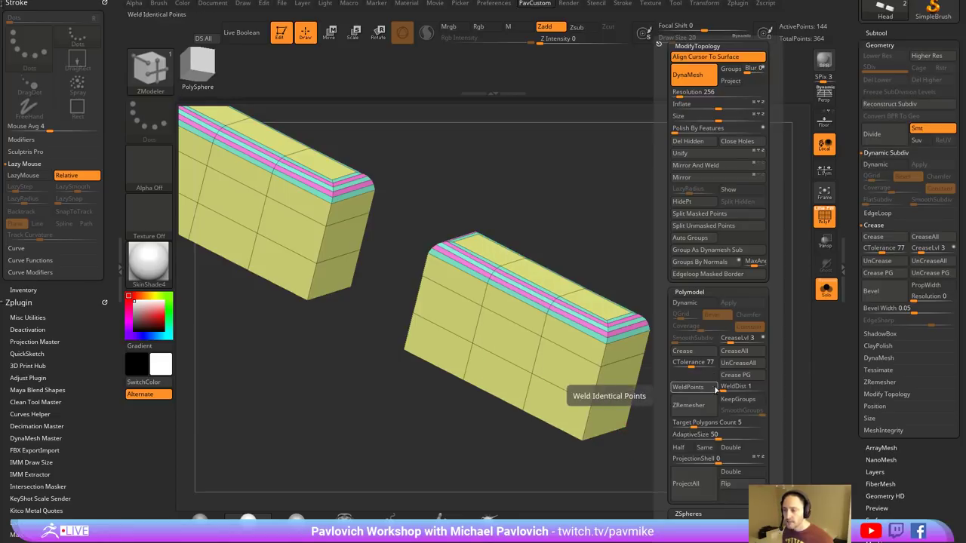
left_click(707, 265)
left_click_drag(646, 287, 718, 294)
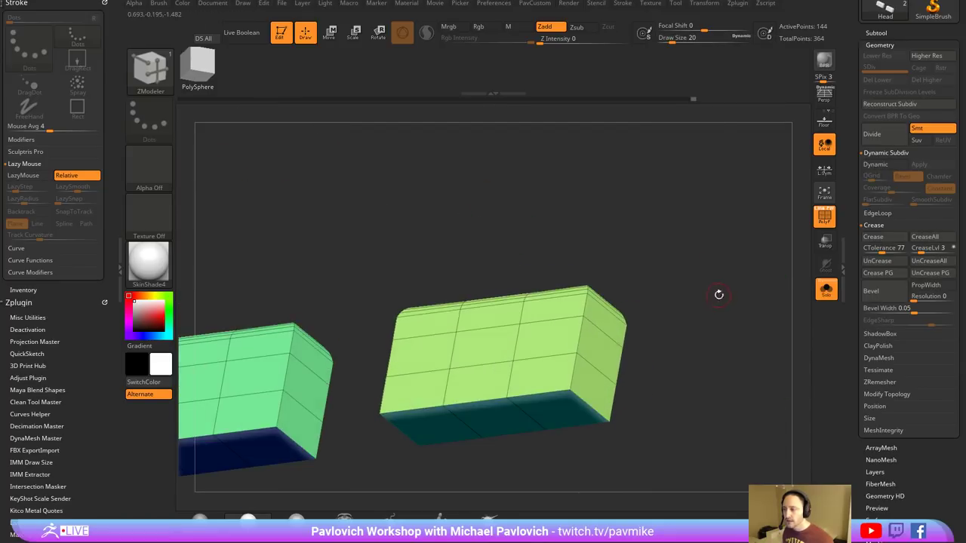
- Mirror and weld the blocks and crease their polygroup borders
key("3")
left_click(710, 167)
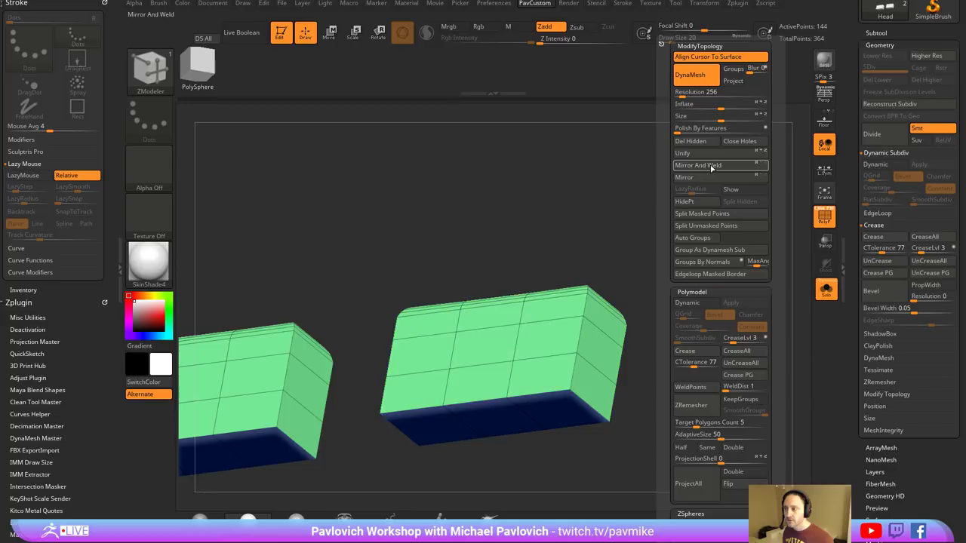
left_click(742, 375)
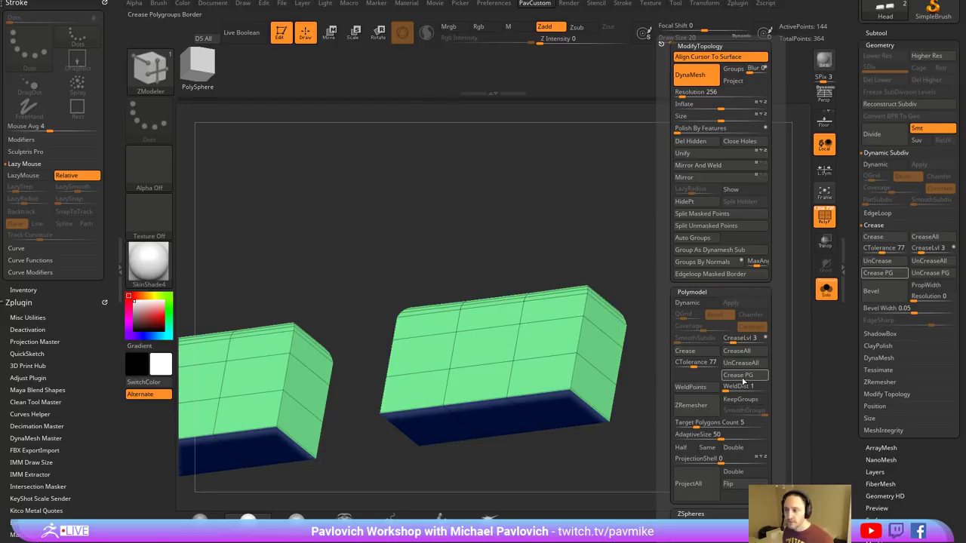
key("3")
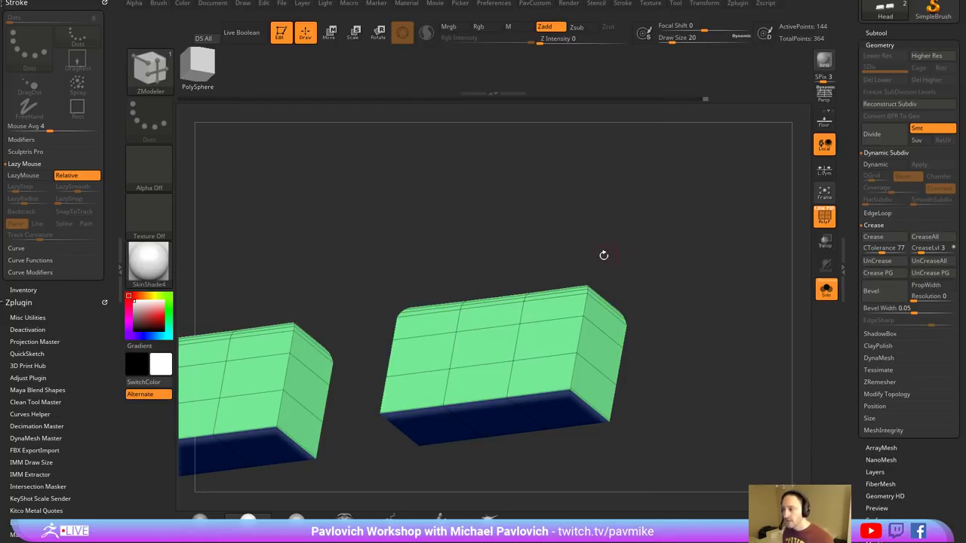
- Enable Dynamic Subdiv with QGrid 0 and SmoothSubdiv 4, and hide the polyframe
key("d")
left_click_drag(722, 216, 738, 262)
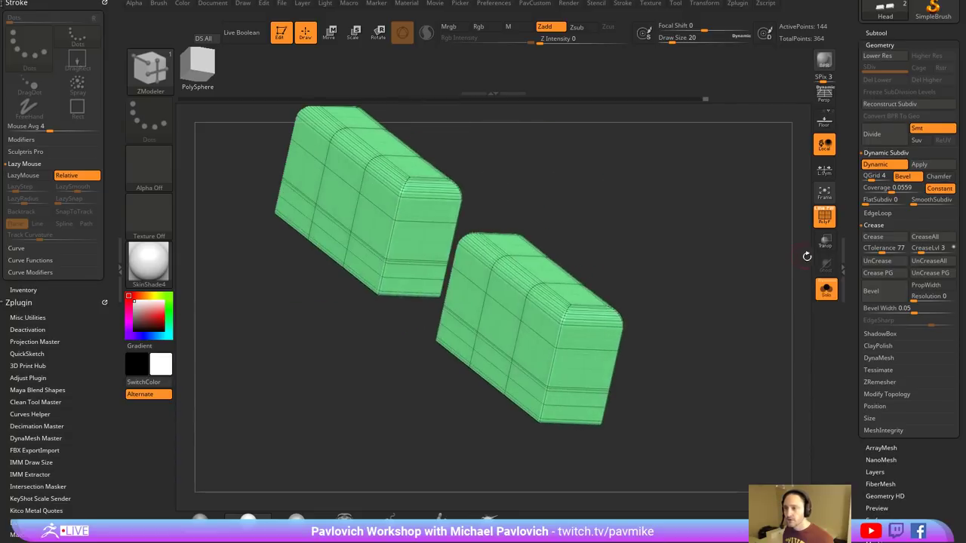
left_click_drag(881, 176, 862, 176)
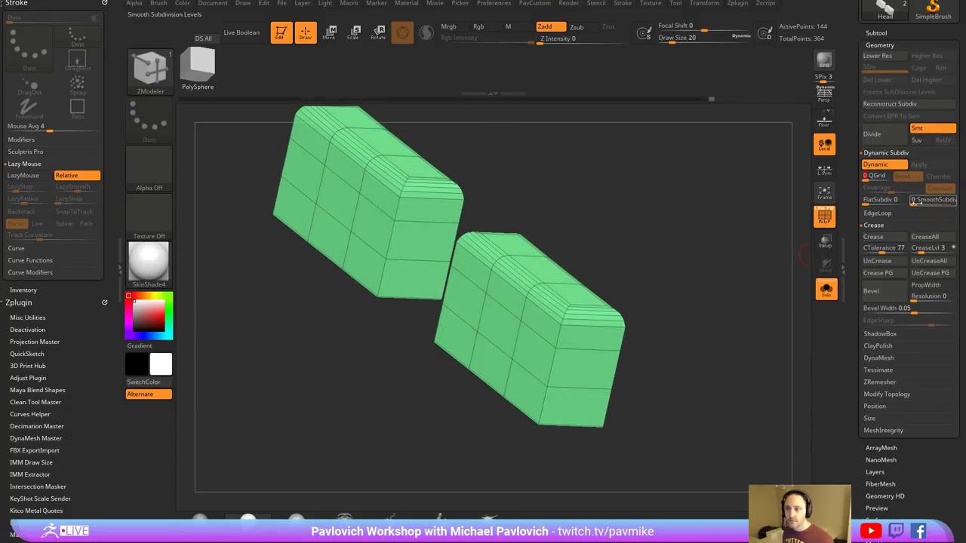
left_click_drag(931, 202, 934, 202)
left_click_drag(736, 252, 761, 251, "alt")
left_click(825, 224)
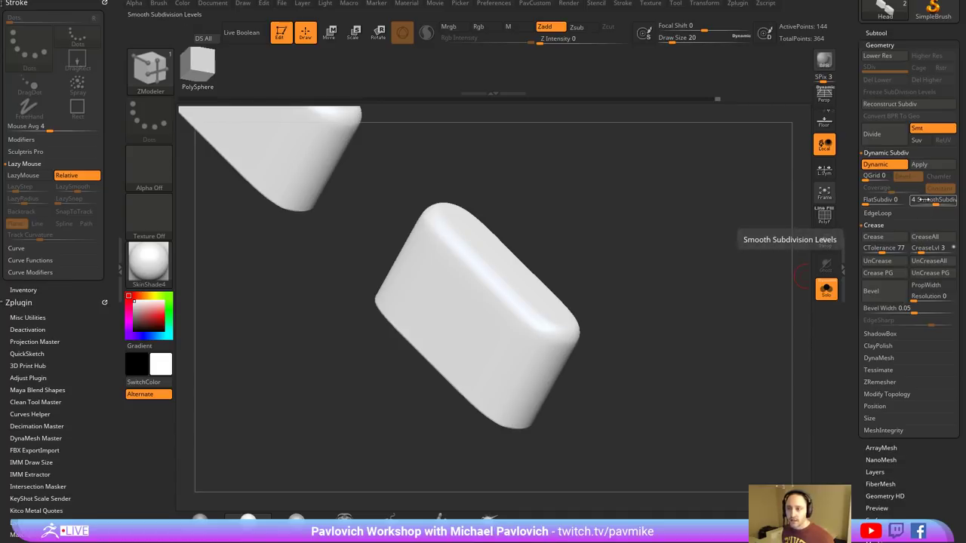
- Try crease levels 5 and 3 on the smoothed block, toggling Dynamic Subdiv to compare the underside edge
left_click_drag(922, 251, 925, 251)
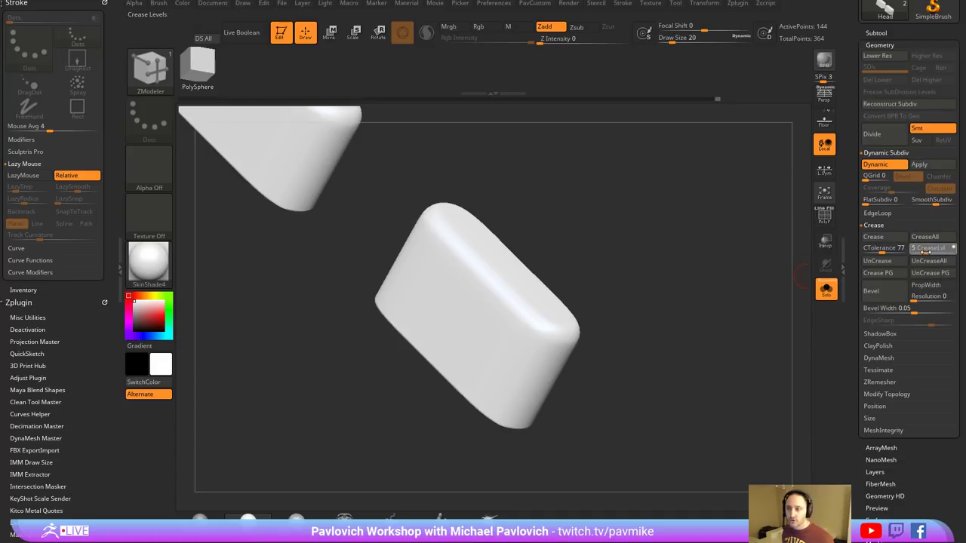
key("shift+d")
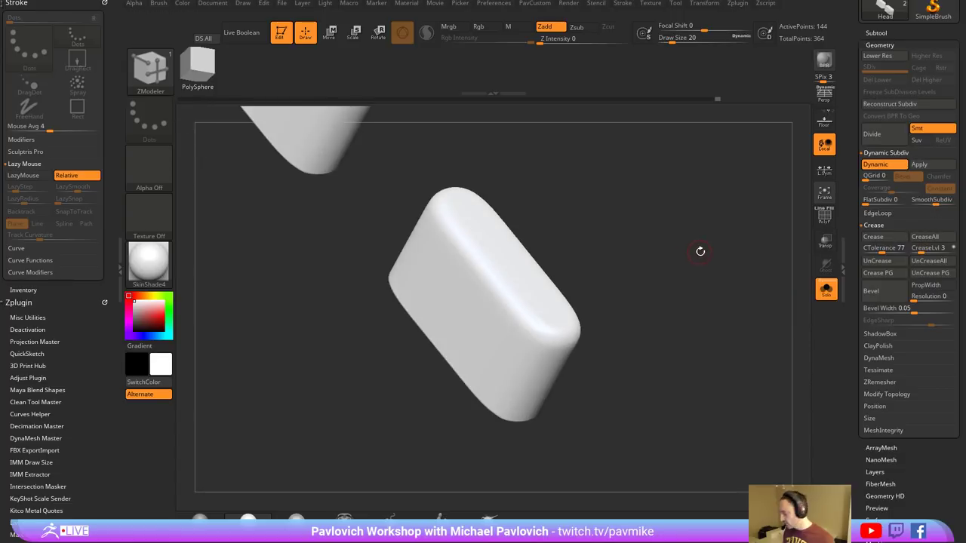
key("d")
left_click_drag(699, 259, 579, 277)
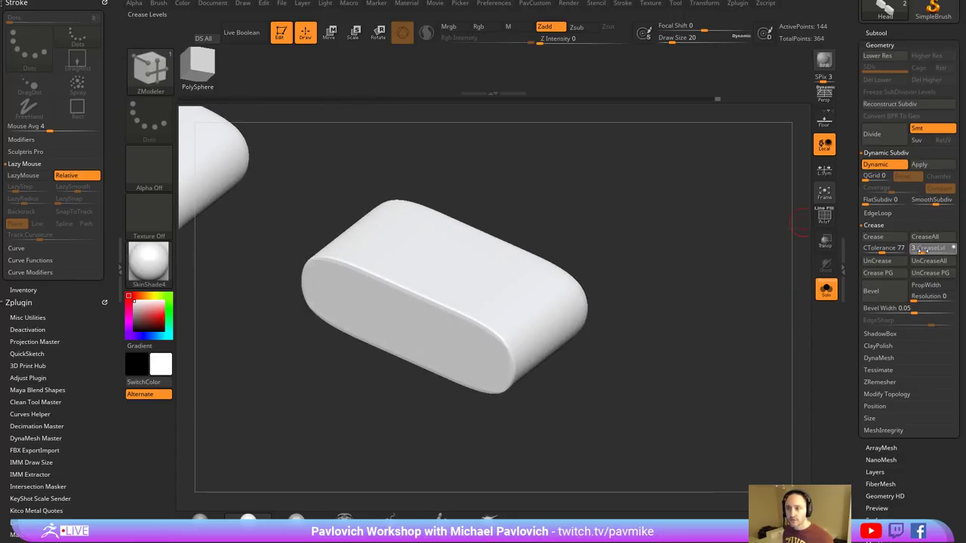
- Try a crease level of 4 with Dynamic Subdiv on and inspect the underside edge
key("shift+d")
key("d")
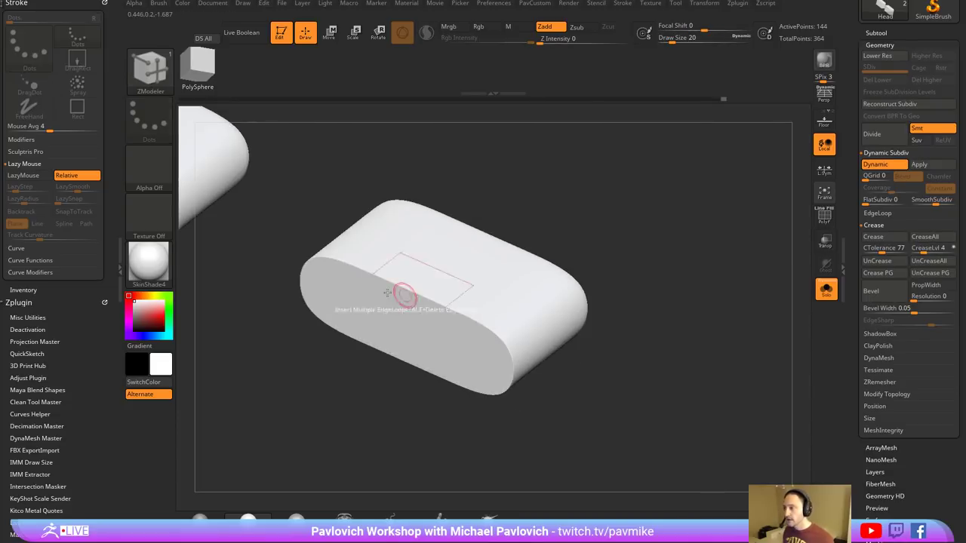
left_click_drag(646, 288, 661, 346)
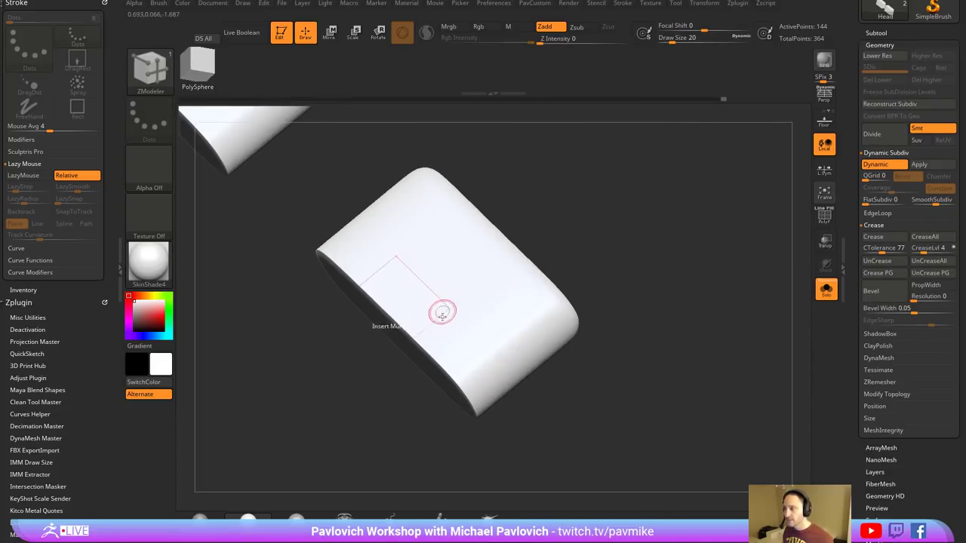
left_click_drag(664, 297, 685, 238)
- Set the crease level back to 3 and inspect the block's underside edge
left_click(922, 251)
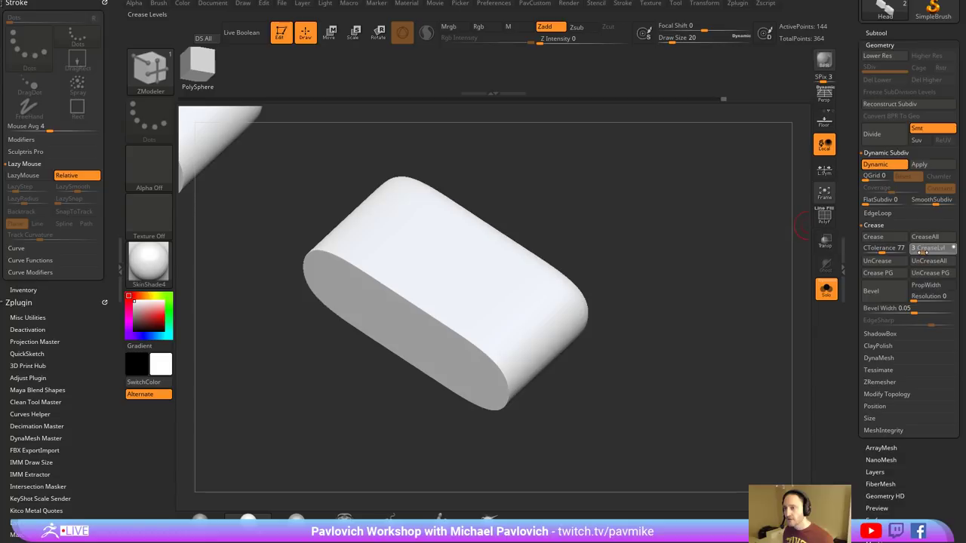
left_click_drag(739, 242, 351, 258)
left_click_drag(602, 259, 784, 234)
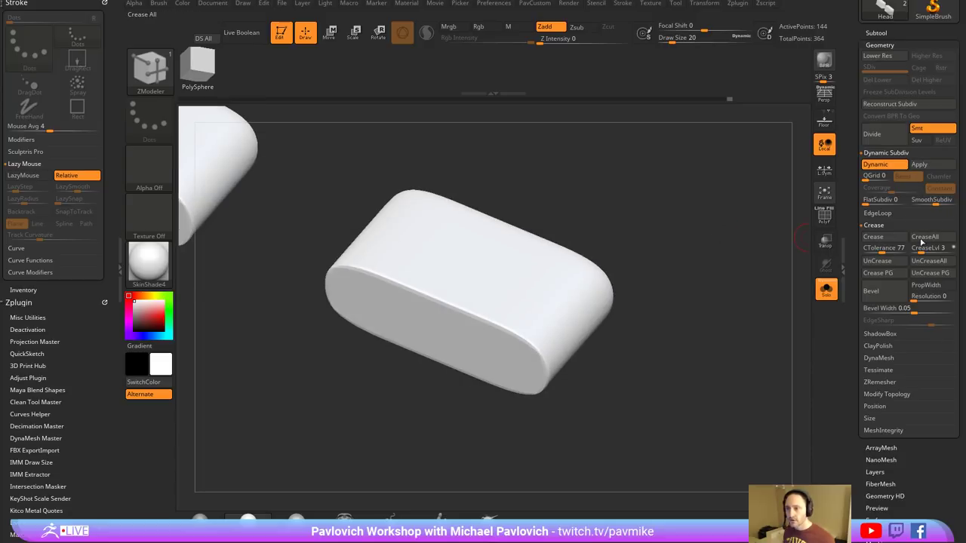
- Set the crease level to 1 and toggle Dynamic Subdiv off and on to compare the block's shape
key("ctrl+shift+z")
key("shift+d")
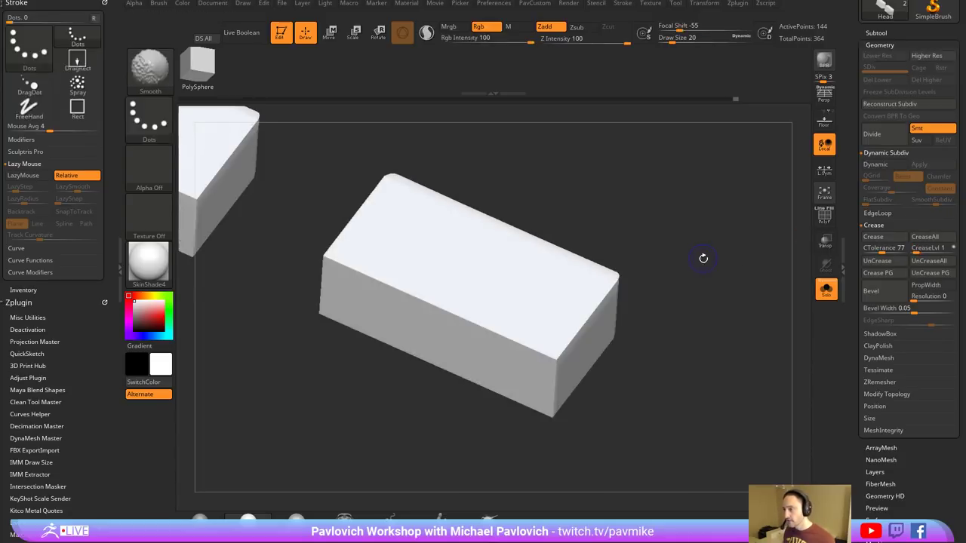
key("d")
left_click_drag(702, 261, 626, 269)
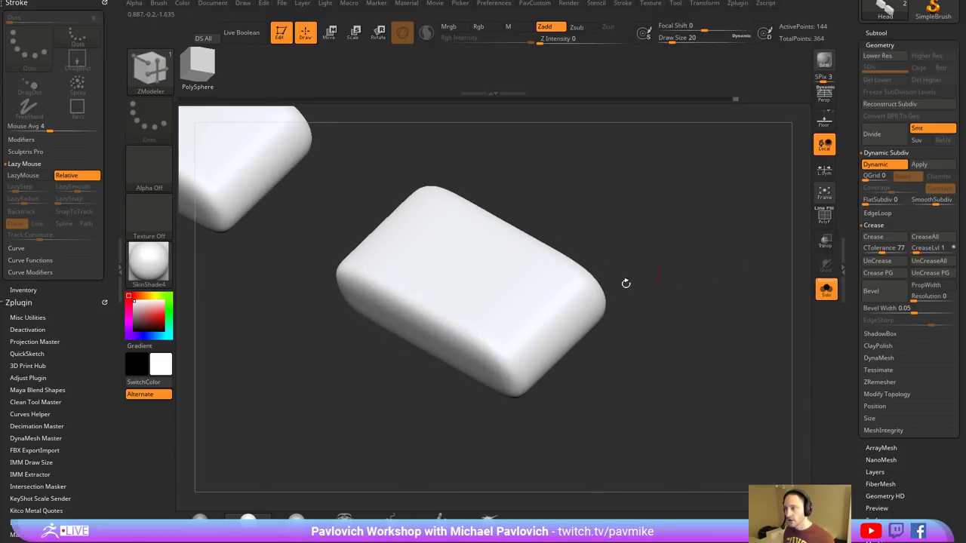
- Show the polyframe and insert a single edge loop close to the green and blue polygroup border at the underside
key("space")
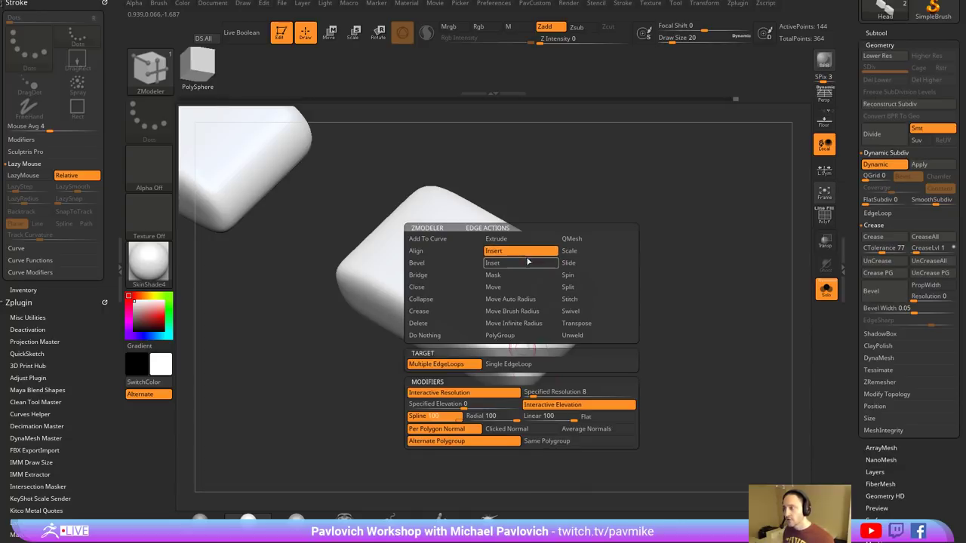
key("shift+f")
key("space")
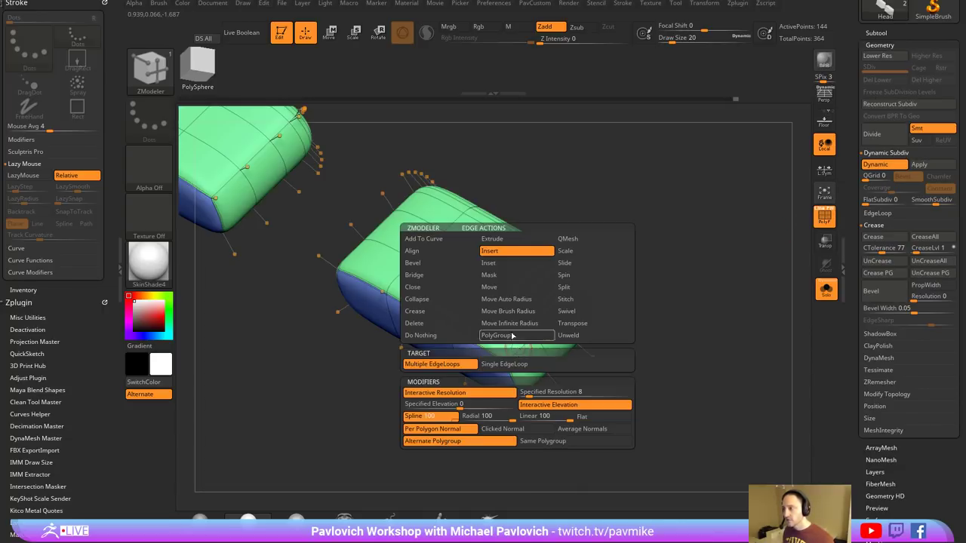
left_click(503, 369)
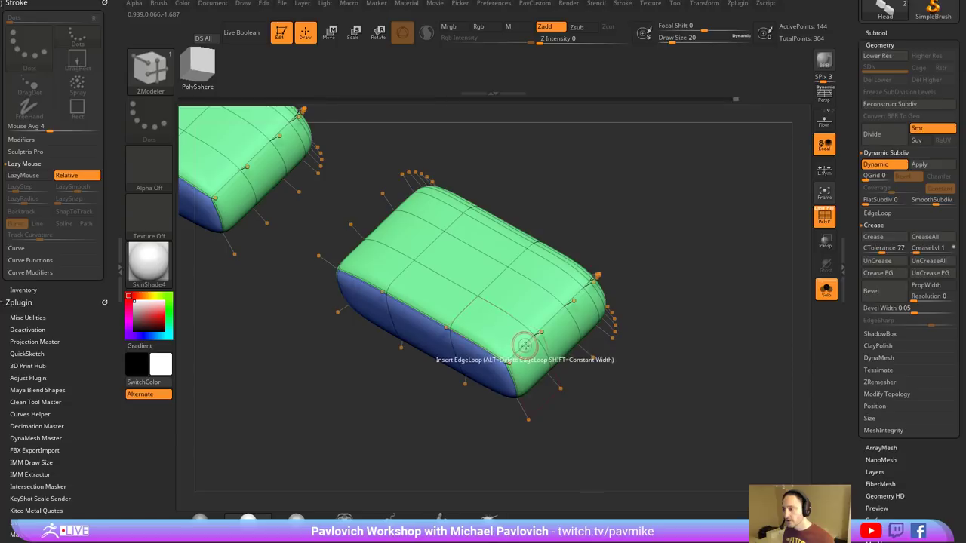
left_click_drag(524, 345, 495, 375)
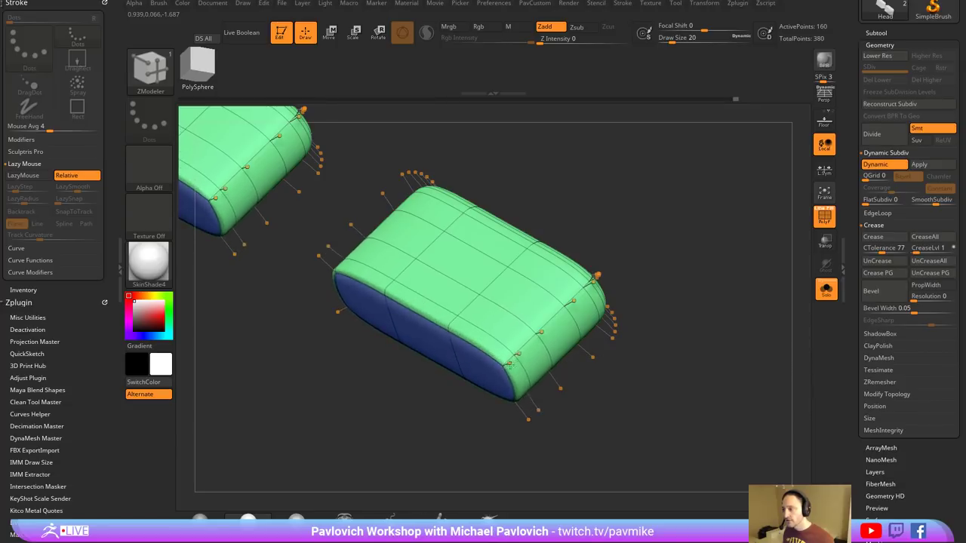
- Hide the polyframe, view the blocks end-on and enable Array Mesh on them with Transpose, Lock Pos and Lock Size on
left_click_drag(666, 330, 688, 333)
key("shift+f")
left_click_drag(846, 329, 850, 263)
scroll(849, 262, "down", 1)
key("shift")
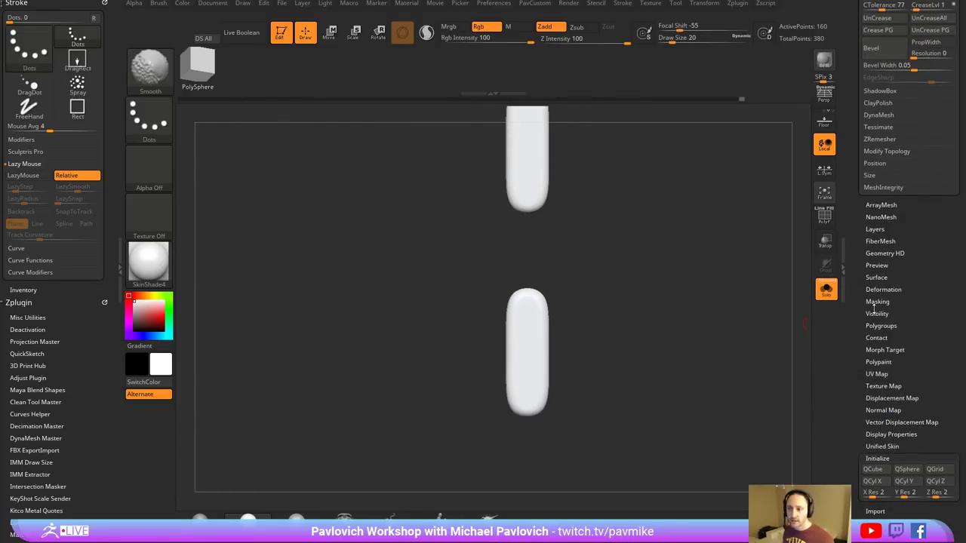
left_click(881, 204)
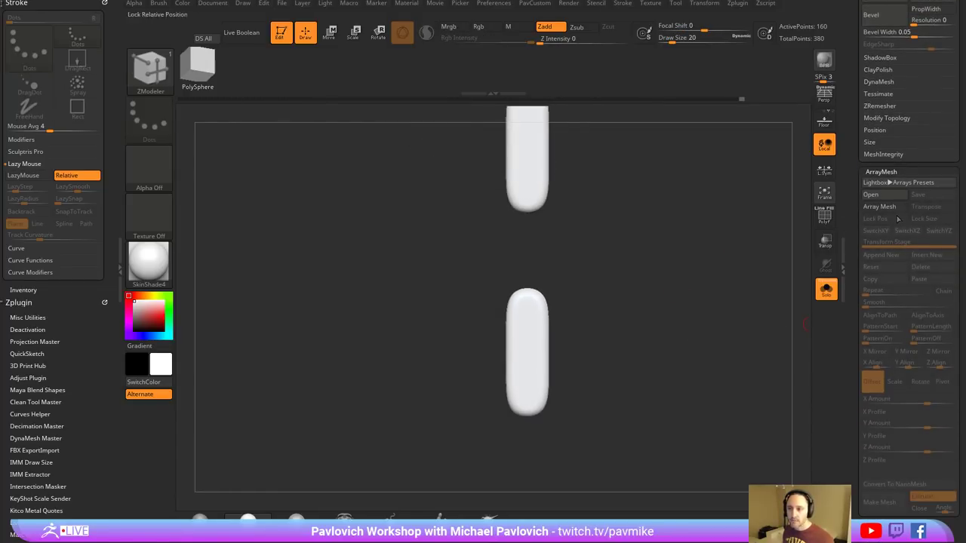
left_click(879, 206)
left_click(902, 218)
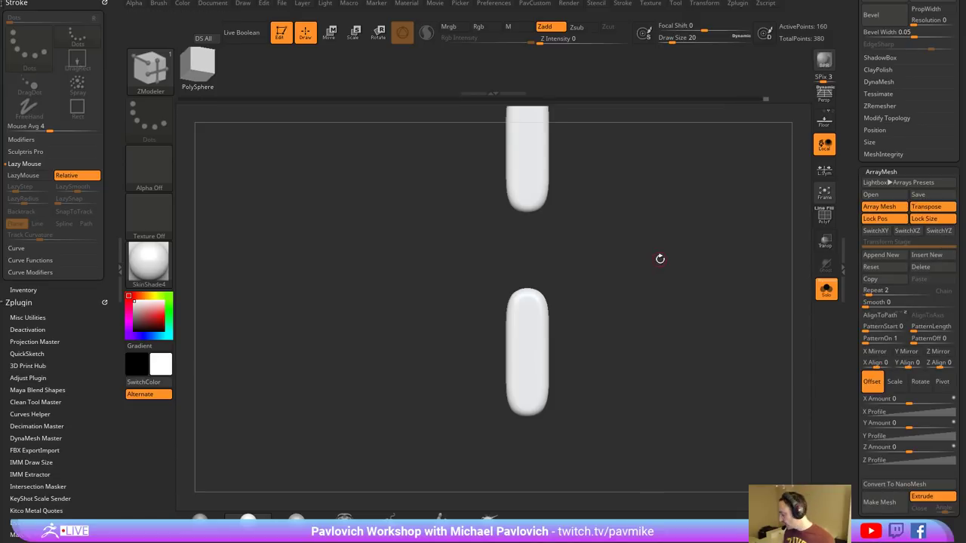
- Set the array to 5 repeats and space the copies apart with the transpose line to a Z Amount of about -7.33
key("w")
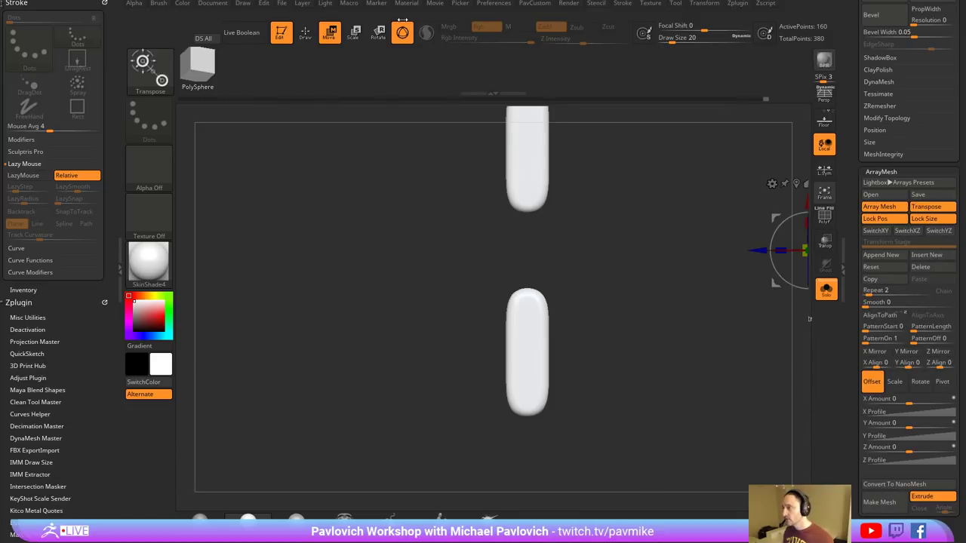
left_click(402, 30)
left_click_drag(545, 252, 377, 267, "shift")
left_click_drag(872, 290, 876, 292)
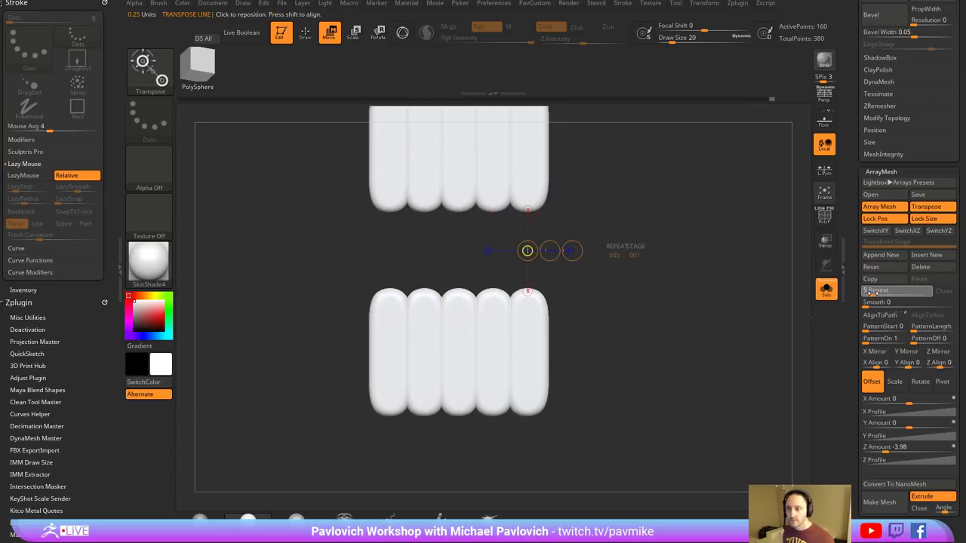
left_click_drag(549, 250, 428, 250, "shift")
right_click_drag(717, 290, 717, 243, "ctrl")
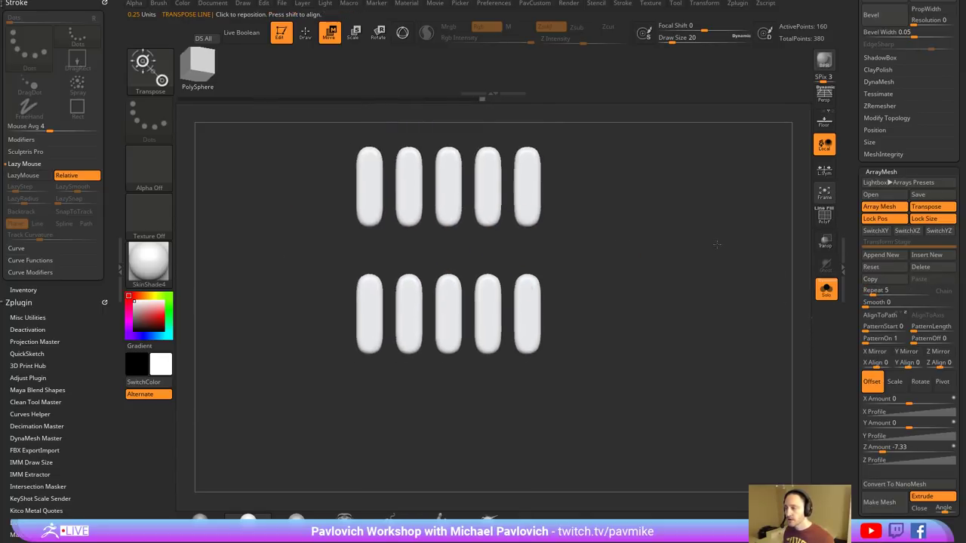
key("q")
mouse_move(694, 204)
right_mouse_down()
mouse_move(631, 233)
mouse_move(641, 265)
mouse_move(689, 243)
right_mouse_up()
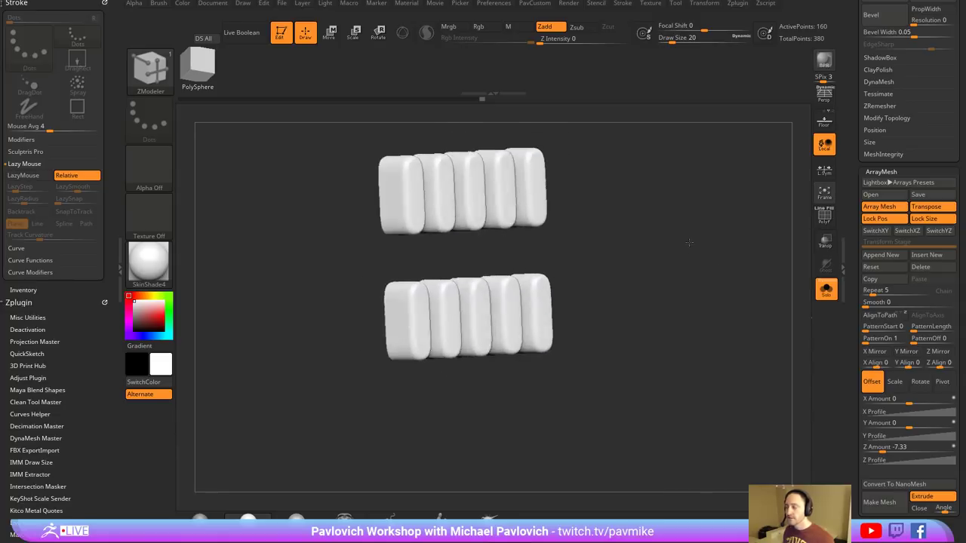
left_click_drag(688, 243, 691, 205, "shift")
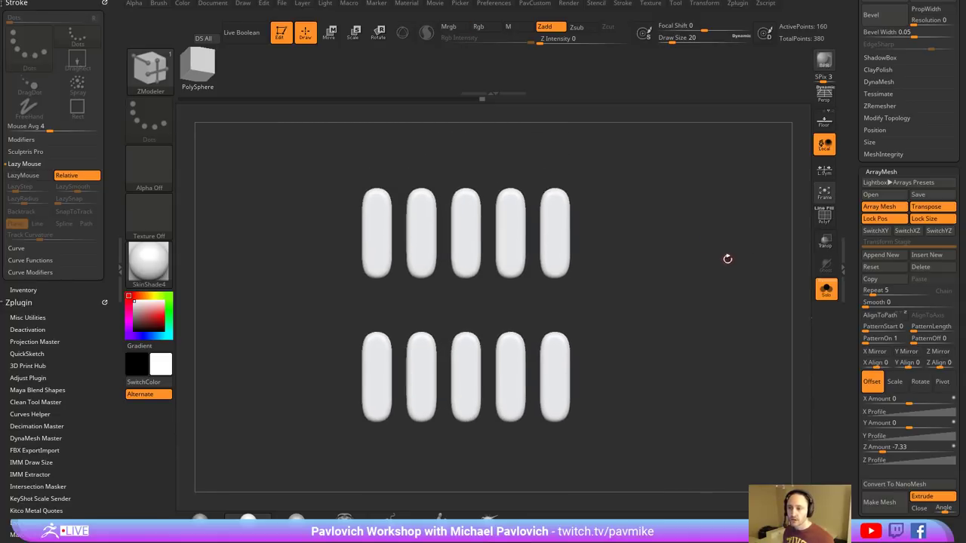
- Convert the array to real geometry with Make Mesh and create a new InsertMesh brush from its front view
scroll(875, 291, "down", 5)
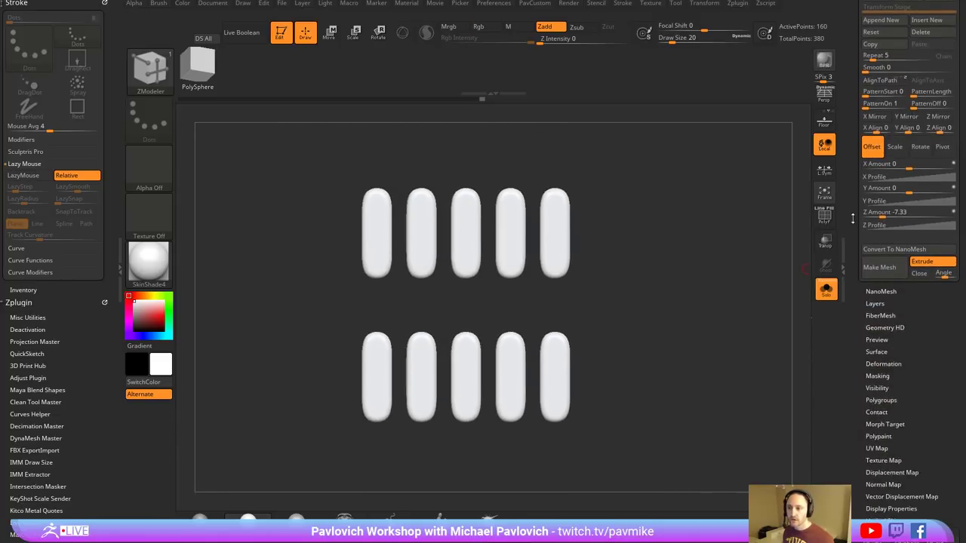
left_click(879, 258)
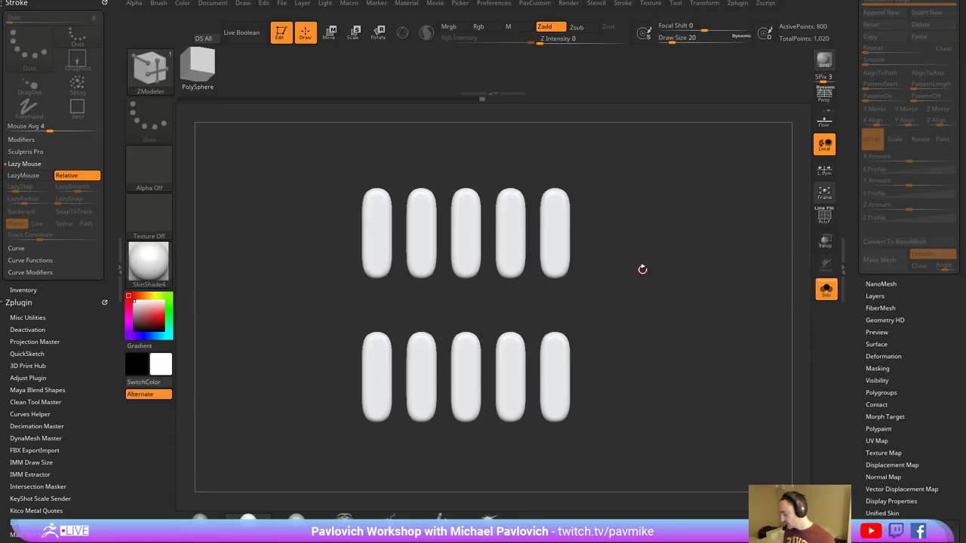
left_click_drag(651, 267, 615, 286)
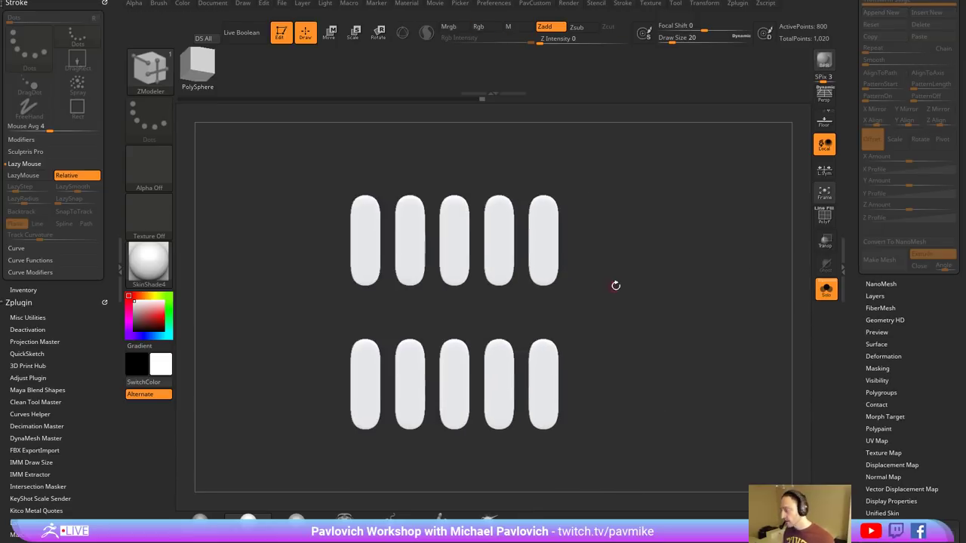
key("b")
left_click(330, 520)
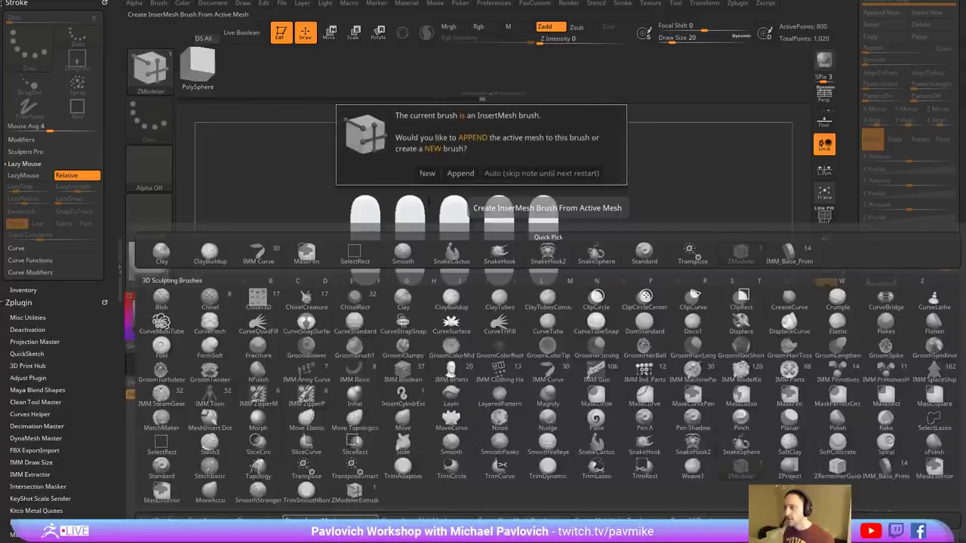
left_click(430, 174)
left_click(427, 173)
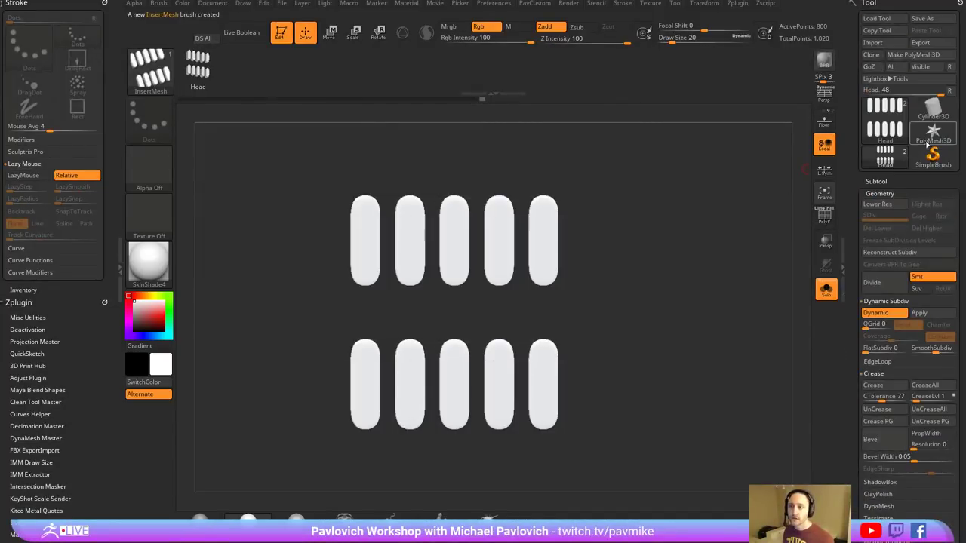
- Switch to the Cylinder3D tool and convert it to a PolyMesh3D
left_click(933, 111)
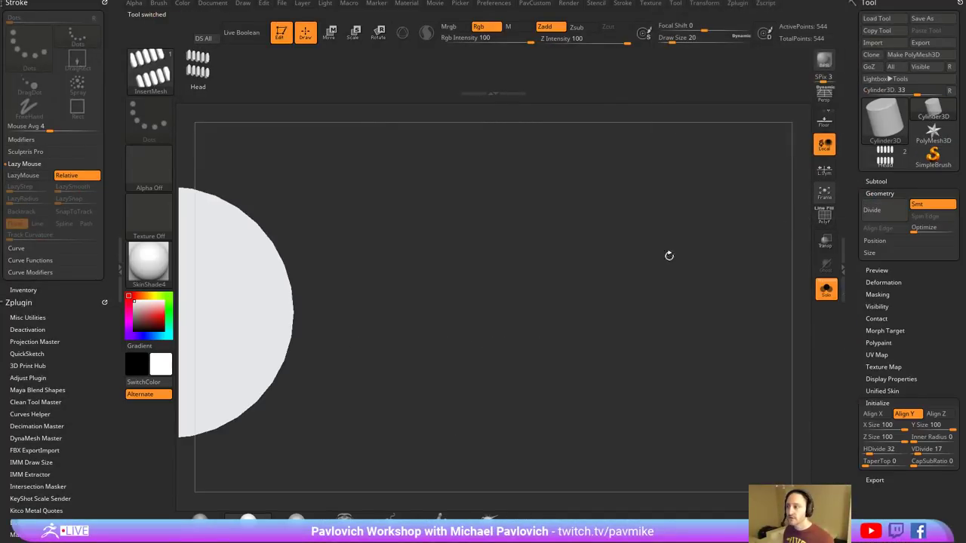
left_click(914, 55)
left_click_drag(686, 258, 667, 247)
- Crease the cylinder at CTolerance 45 and enable Dynamic Subdiv with CreaseLvl 2 and SmoothSubdiv 4
key("2")
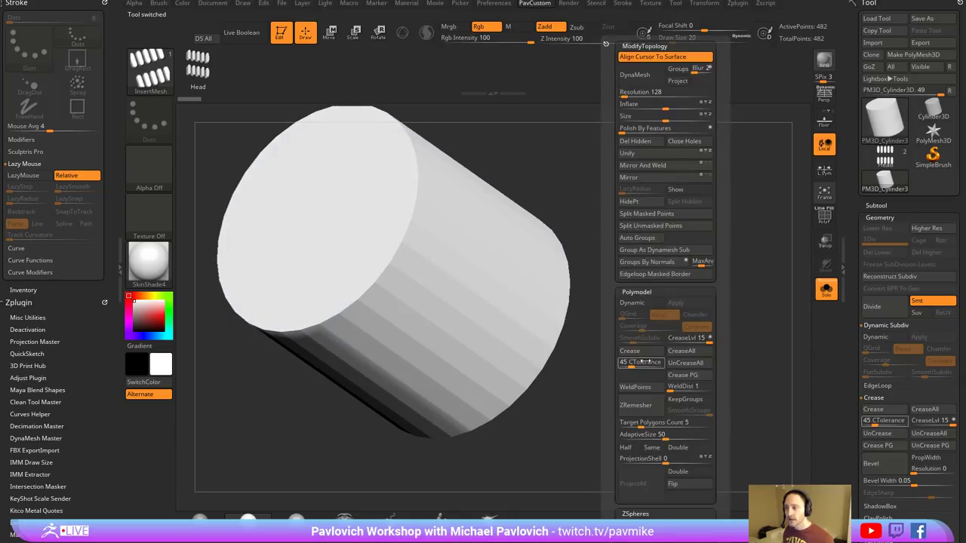
left_click(632, 303)
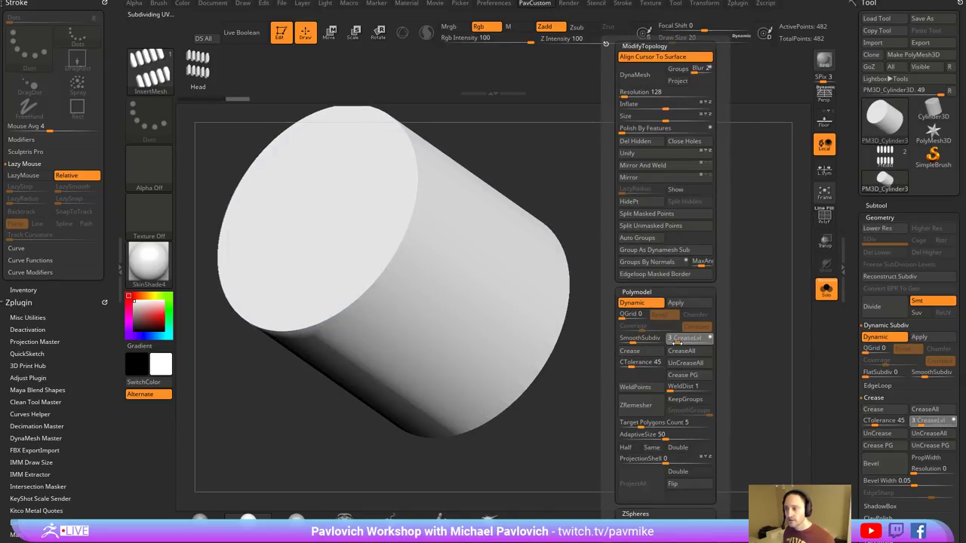
left_click_drag(676, 344, 643, 340)
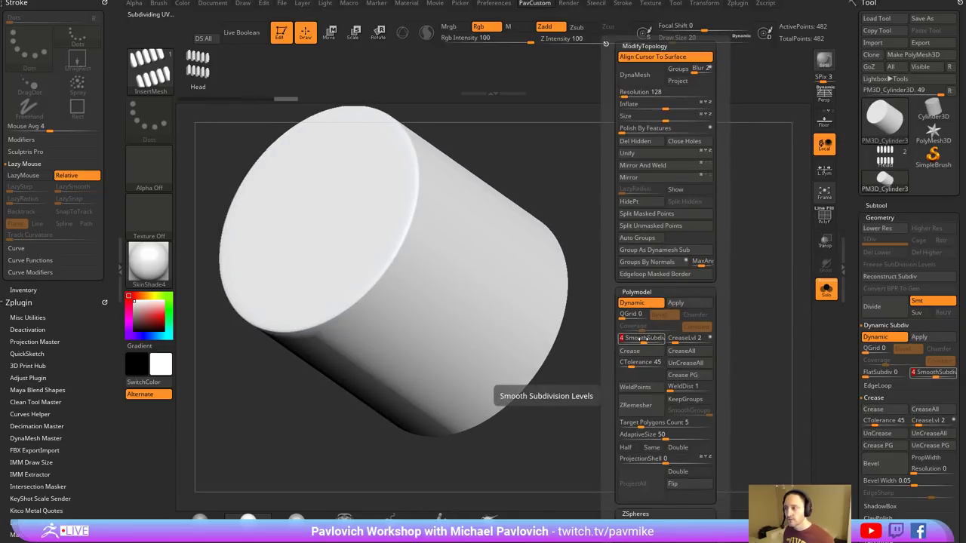
left_click(638, 338)
- Insert the ten-slot mesh onto the cylinder's end cap with the new InsertMesh brush
left_click_drag(626, 269, 503, 302)
left_click_drag(437, 286, 453, 291)
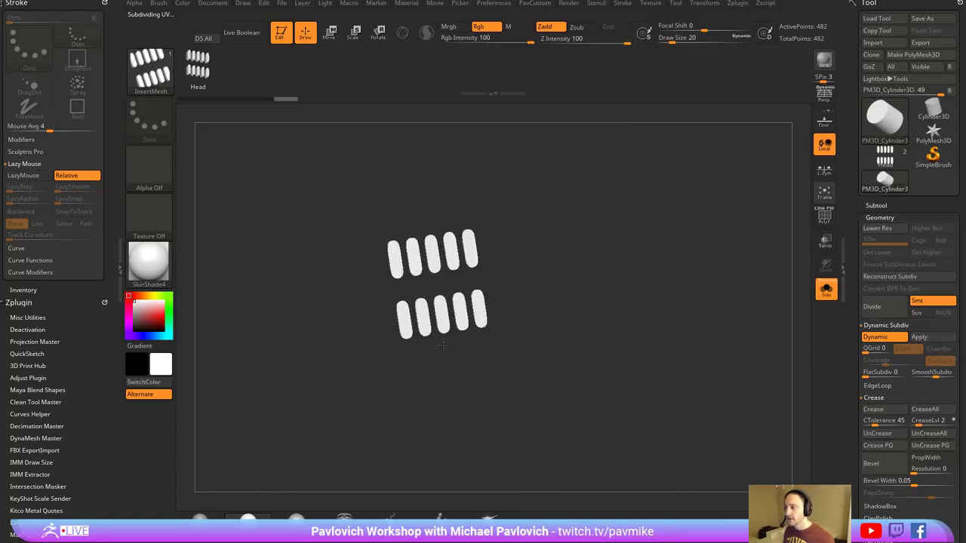
left_click_drag(656, 317, 743, 249)
- Split the unmasked slot pieces into their own subtractive subtool and turn on Live Boolean to cut them from the cylinder
left_click(873, 208)
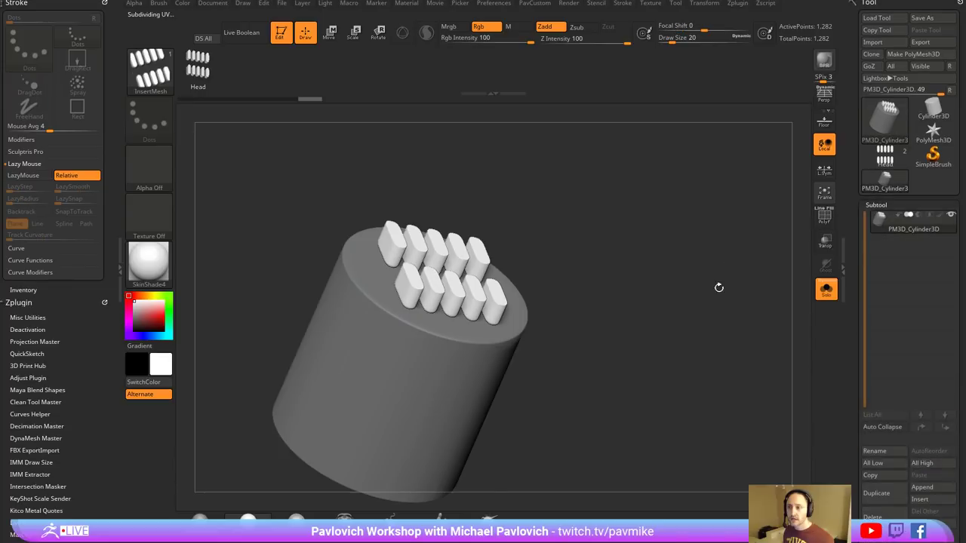
left_click_drag(720, 286, 691, 243)
left_click_drag(691, 243, 743, 253)
left_click_drag(852, 305, 851, 221)
scroll(851, 220, "up", 1)
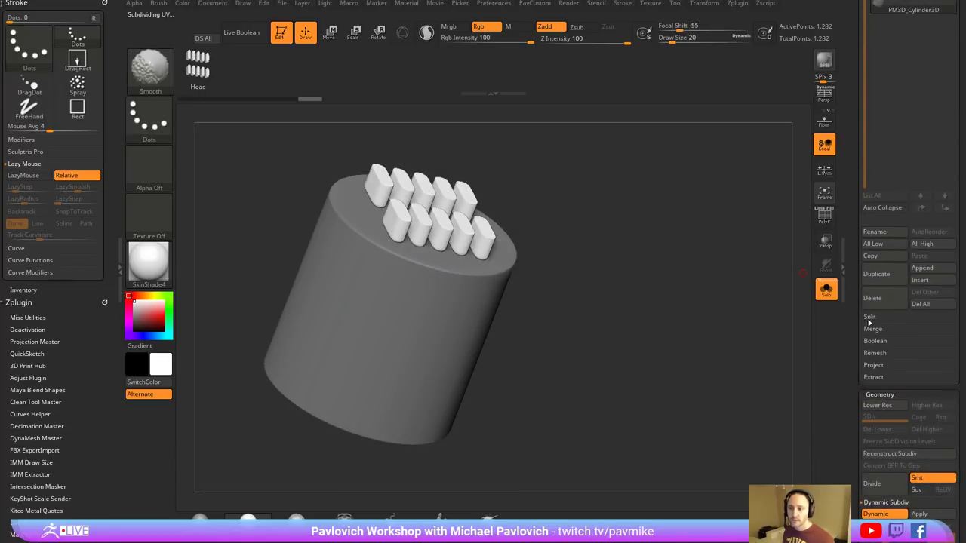
left_click(869, 316)
left_click(893, 370)
left_click(792, 364)
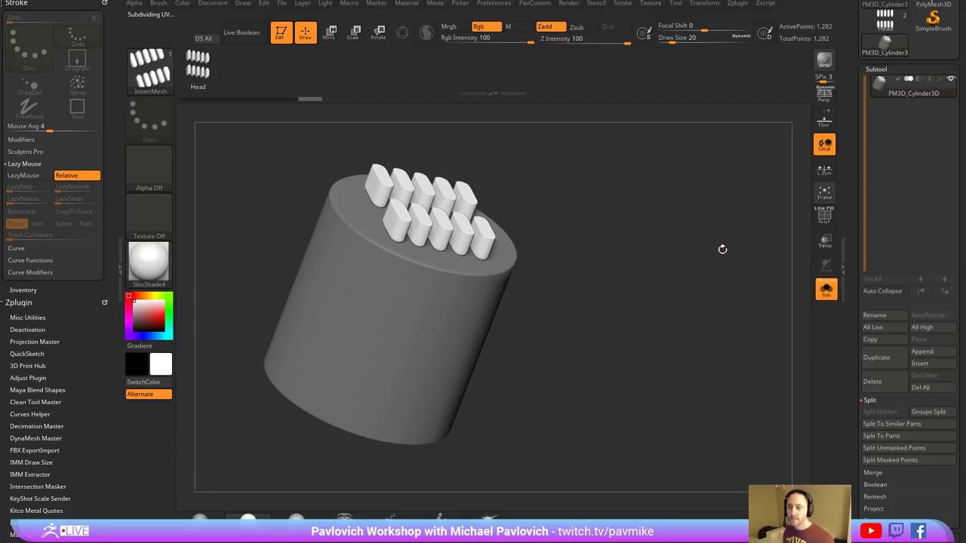
key("3")
left_click(725, 226)
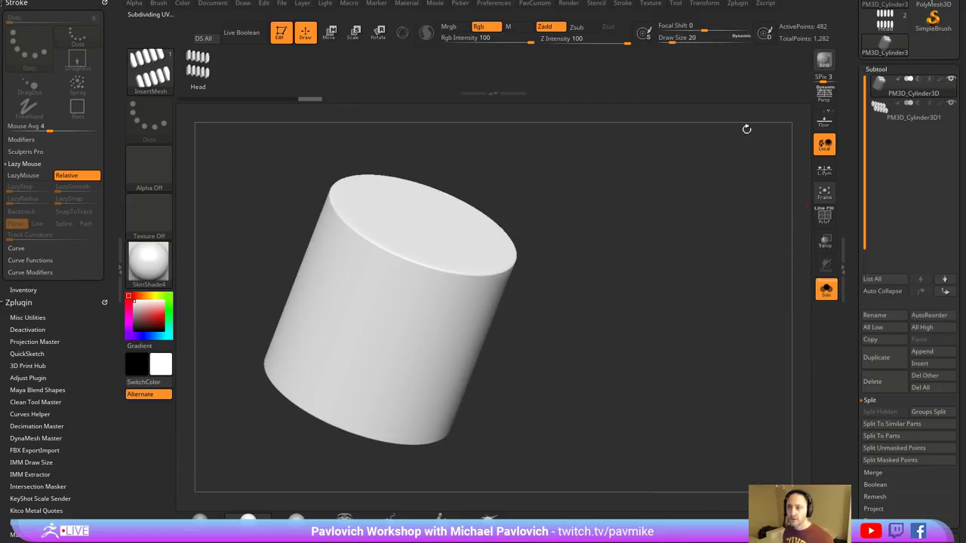
left_click_drag(728, 208, 703, 213)
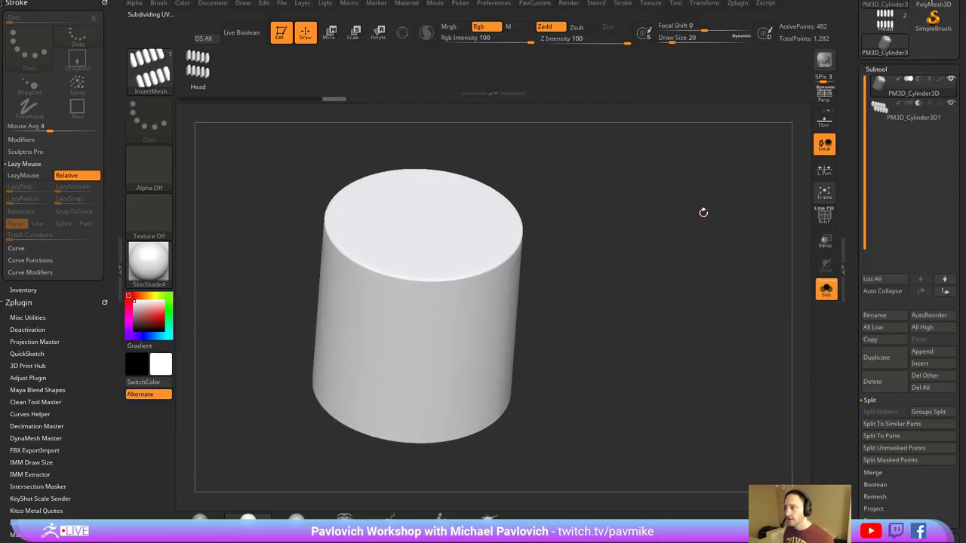
left_click(243, 33)
- Place the Gizmo at the centre of the cylinder's cap and select the slot subtool, PM3D_Cylinder3D1
key("w")
left_click(424, 221)
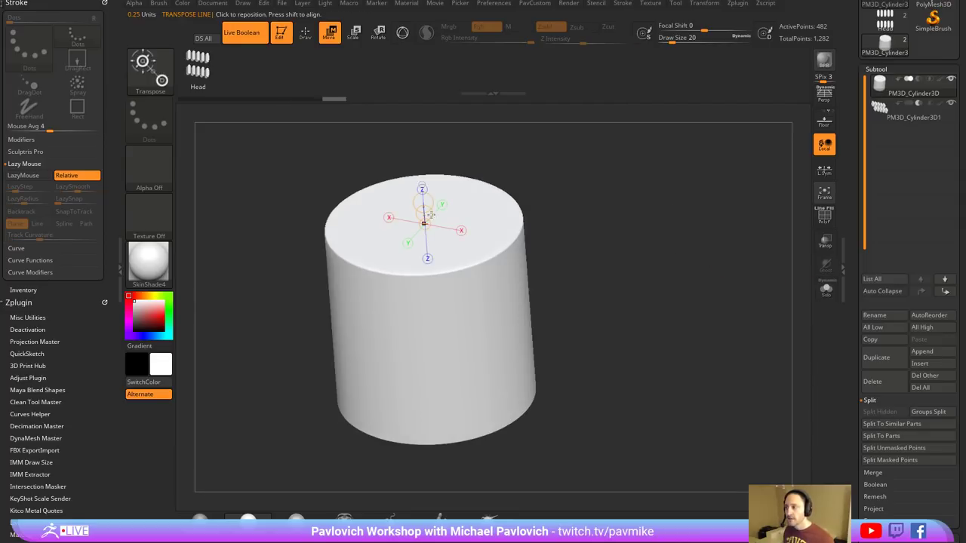
key("y")
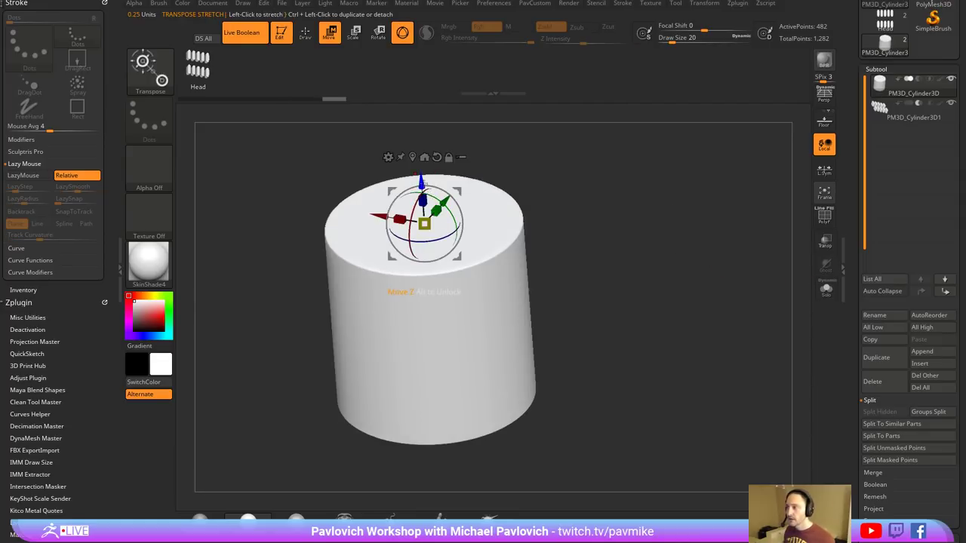
left_click_drag(424, 182, 418, 196)
key("ctrl+z")
left_click(890, 118)
left_click_drag(585, 215, 647, 258)
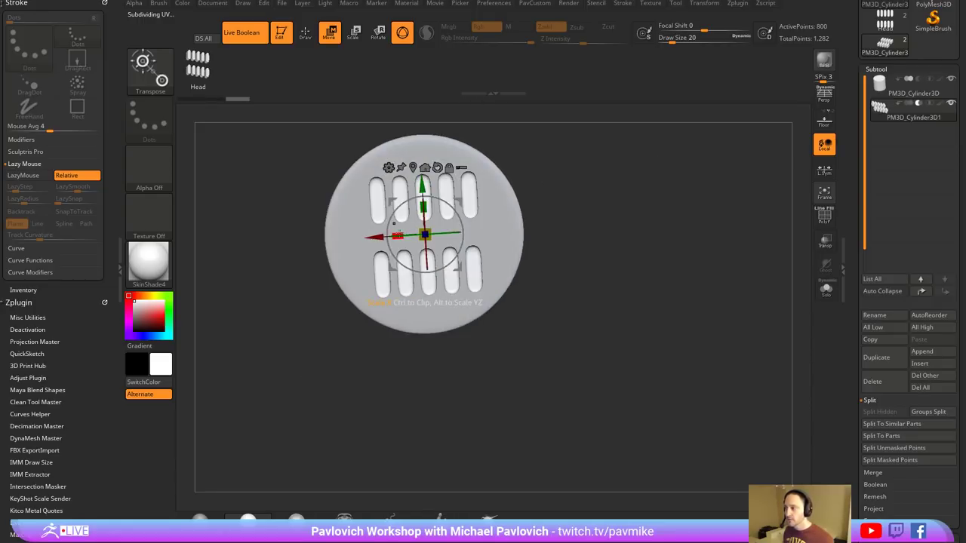
- Try widening the cap's slots along X and inserting another slot set on the cylinder's side
left_click_drag(393, 223, 370, 230)
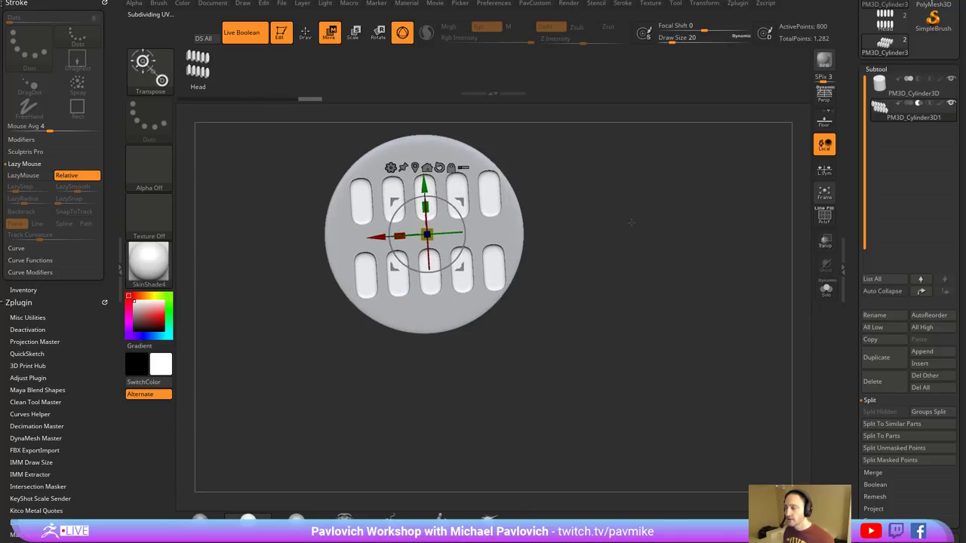
left_click_drag(631, 222, 639, 177)
key("q")
left_click_drag(606, 278, 490, 258)
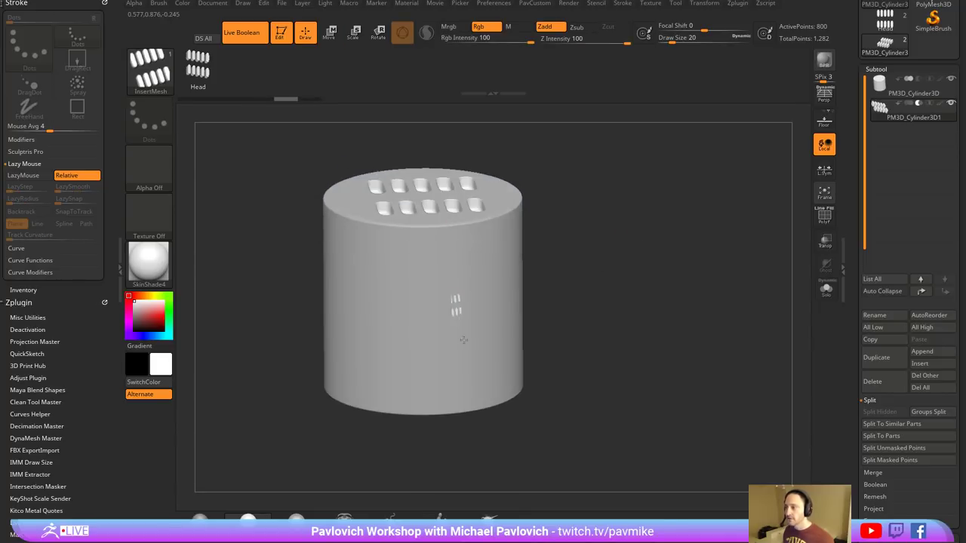
left_click_drag(463, 340, 593, 313)
key("ctrl+z")
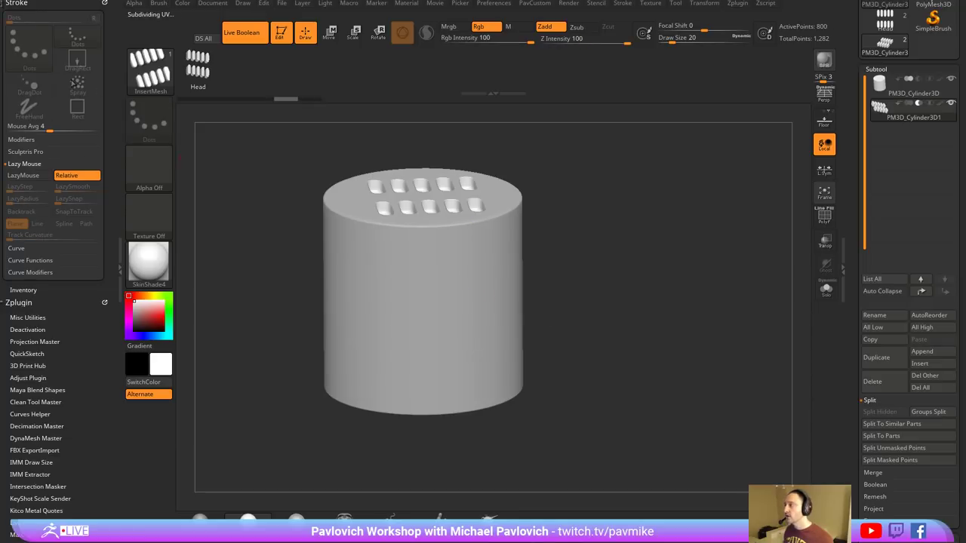
- Replace the docked Stroke and Zplugin palettes with the Brush palette and set the InsertMesh brush's Imbed depth to -4
key("shift")
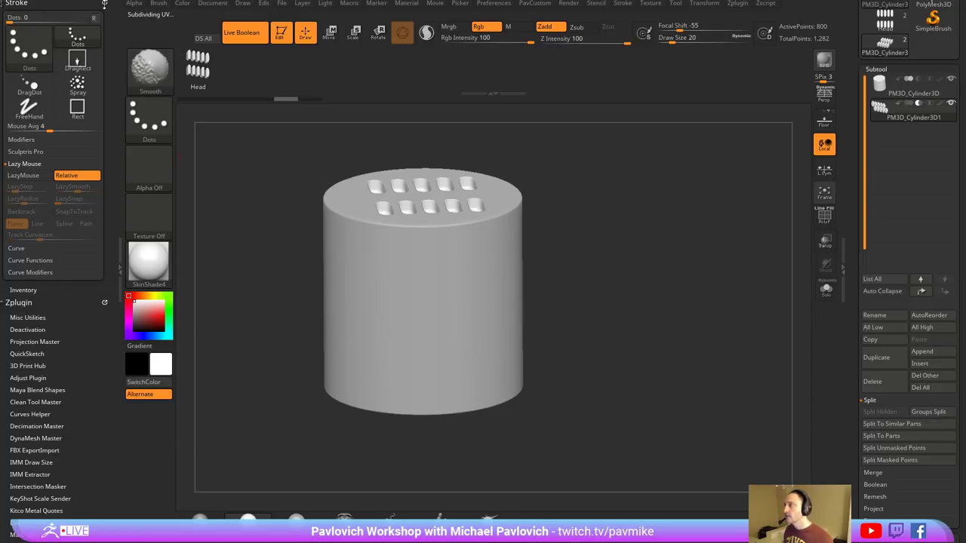
left_click(104, 1)
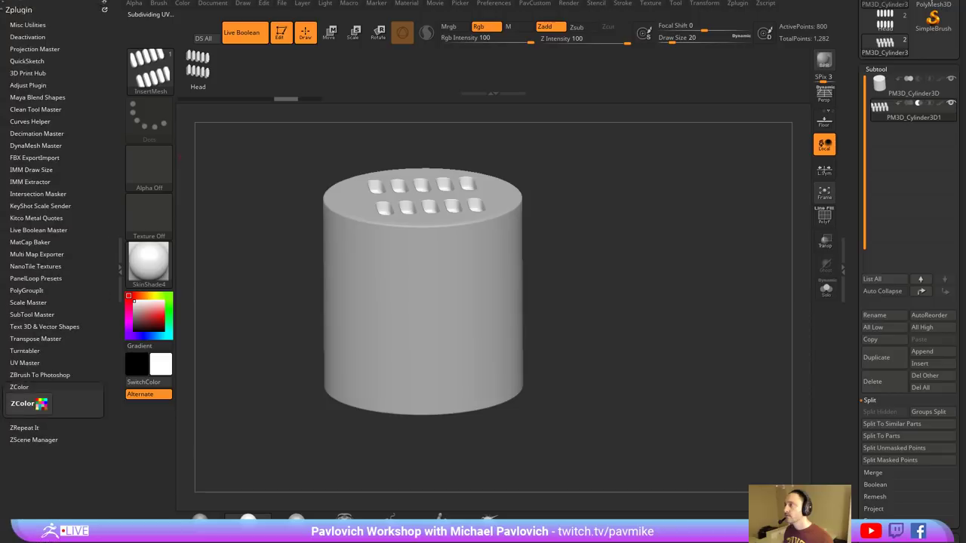
left_click(104, 1)
left_click_drag(111, 15, 31, 157)
left_click(103, 3)
left_click(105, 2)
left_click(156, 4)
left_click_drag(64, 368, 36, 299)
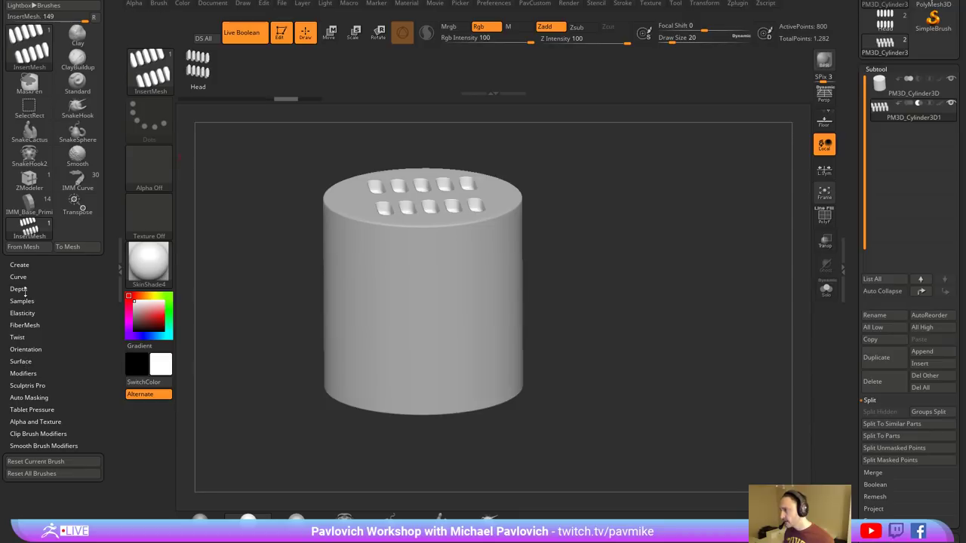
left_click(19, 288)
left_click_drag(29, 312, 28, 318)
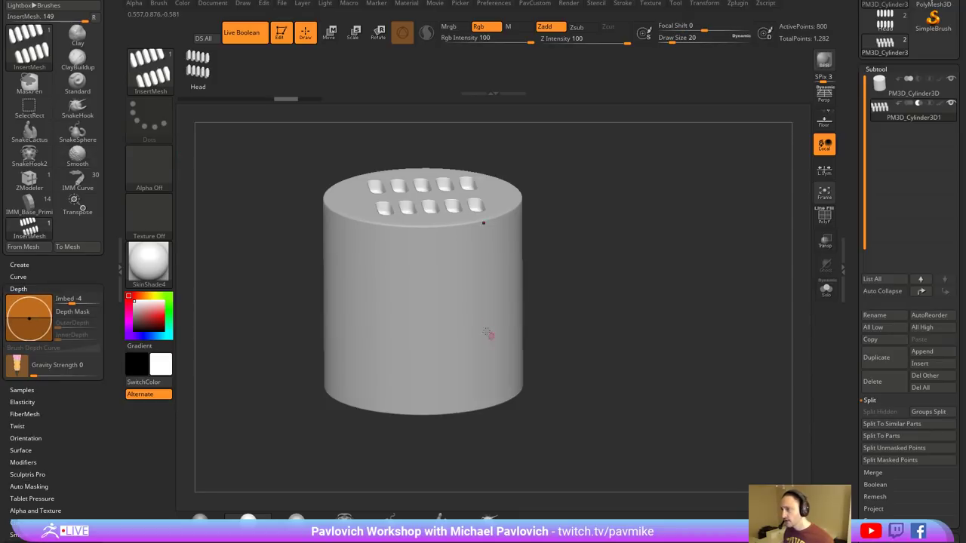
- Insert several slot sets around the cylinder's side into the slot subtool as Live Boolean cuts
left_click_drag(468, 304, 473, 355)
left_click_drag(615, 295, 558, 344)
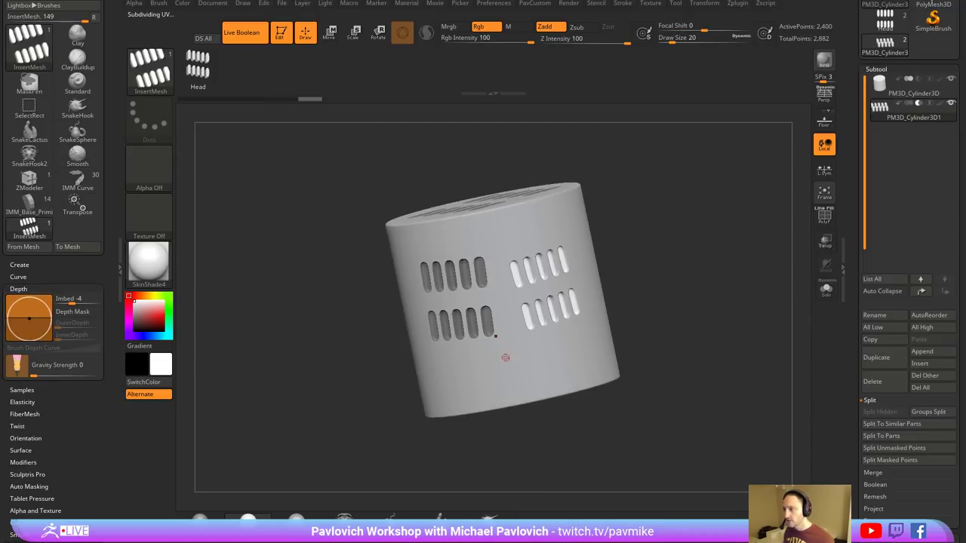
left_click_drag(506, 358, 539, 388)
left_click_drag(701, 279, 635, 286)
left_click_drag(510, 292, 502, 389)
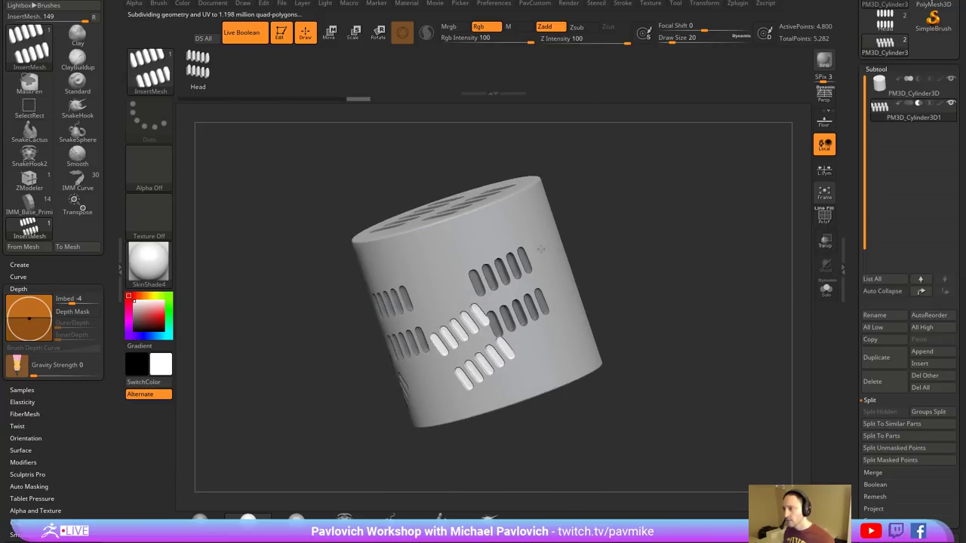
- Insert another slot set on the cylinder's side near the cap, and toggle Dynamic Subdiv off and on with polyframes displayed
left_click_drag(502, 237, 494, 215)
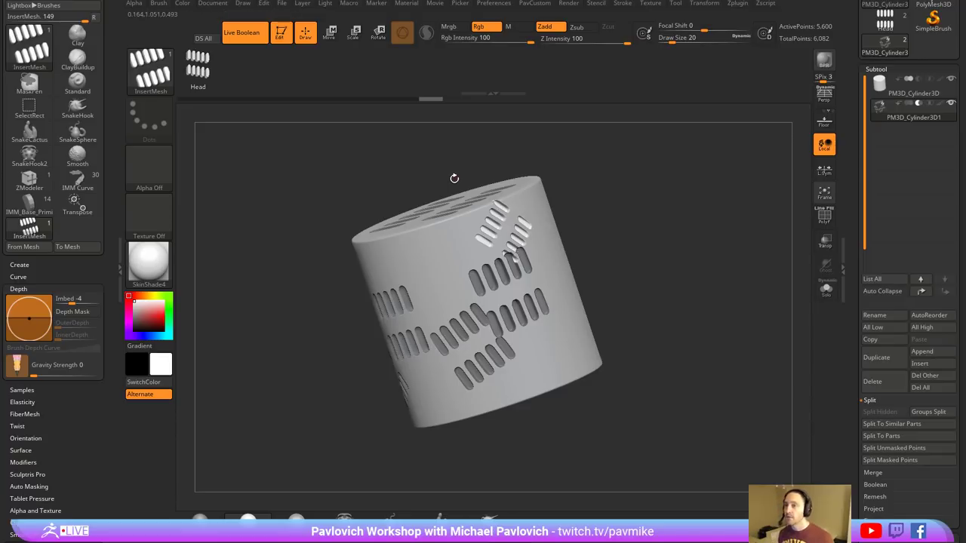
right_click_drag(635, 205, 676, 233, "ctrl")
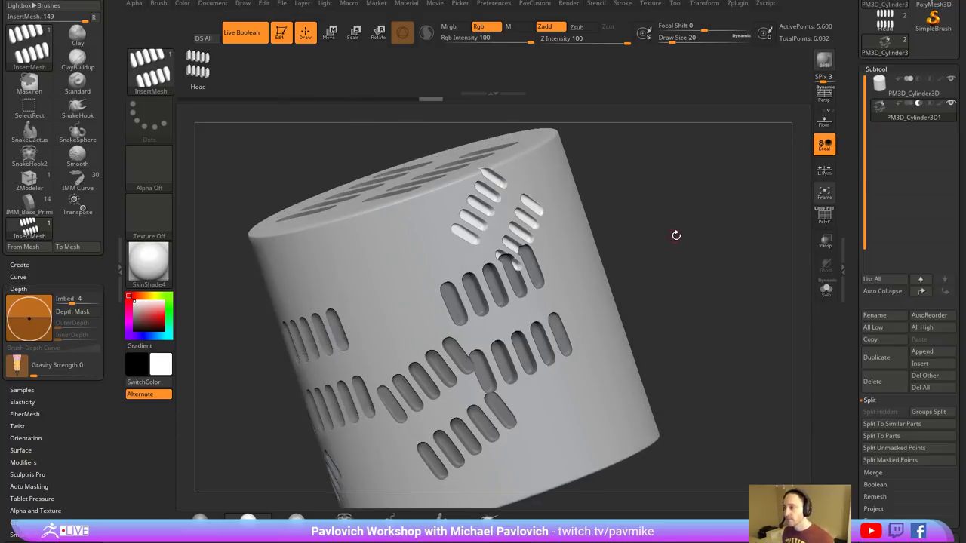
key("ctrl+d")
key("shift+d")
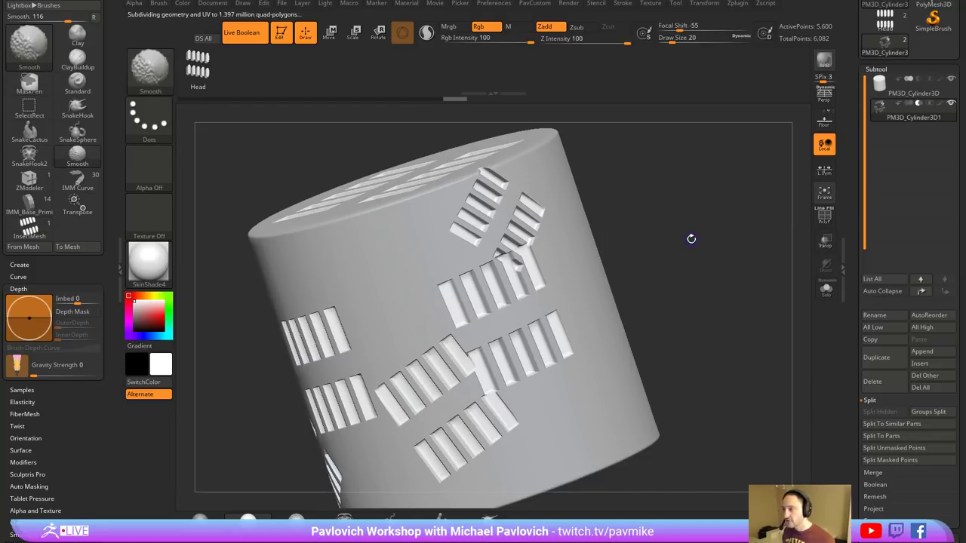
right_click_drag(692, 232, 716, 235)
left_click(824, 217)
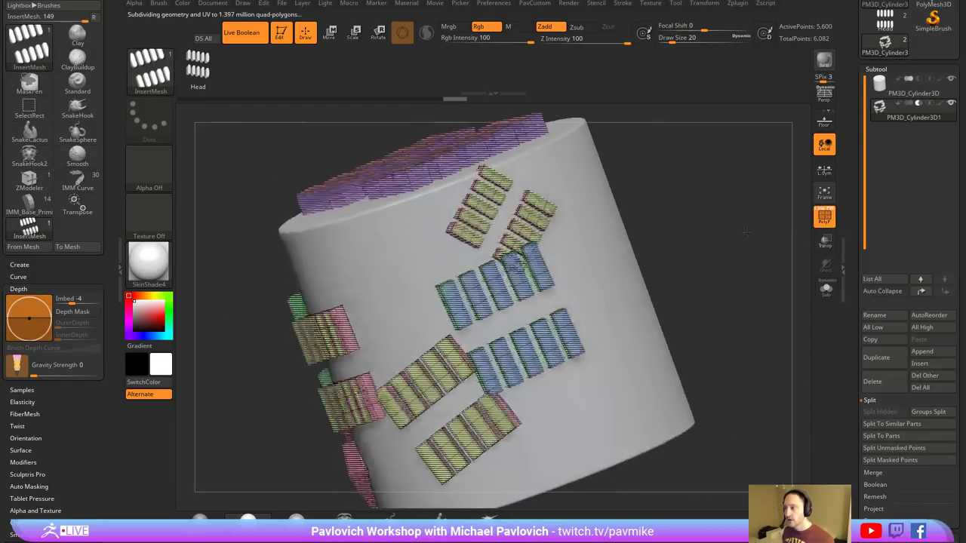
key("d")
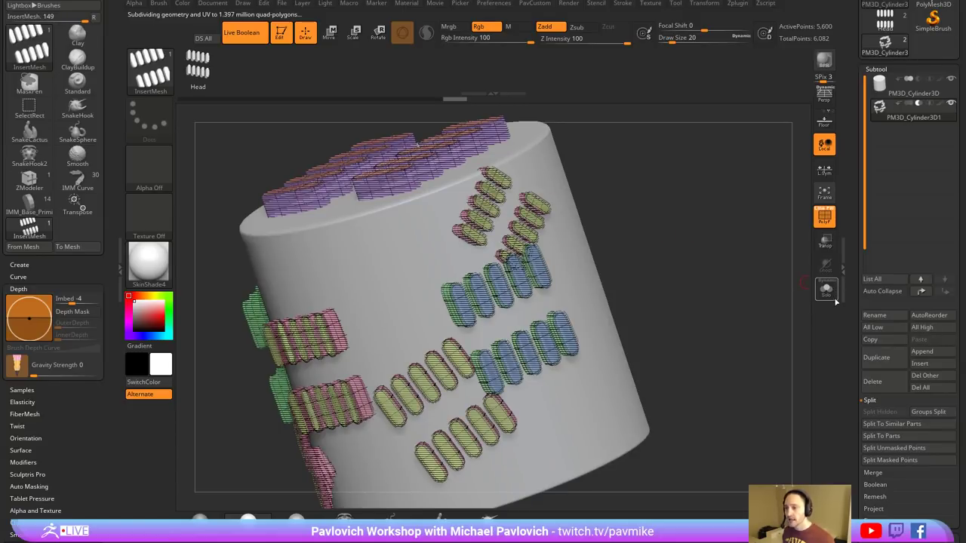
- Apply Dynamic Subdiv to the slot subtool as real subdivision levels and isolate it with Solo to inspect its polyframes
left_click_drag(854, 327, 858, 206)
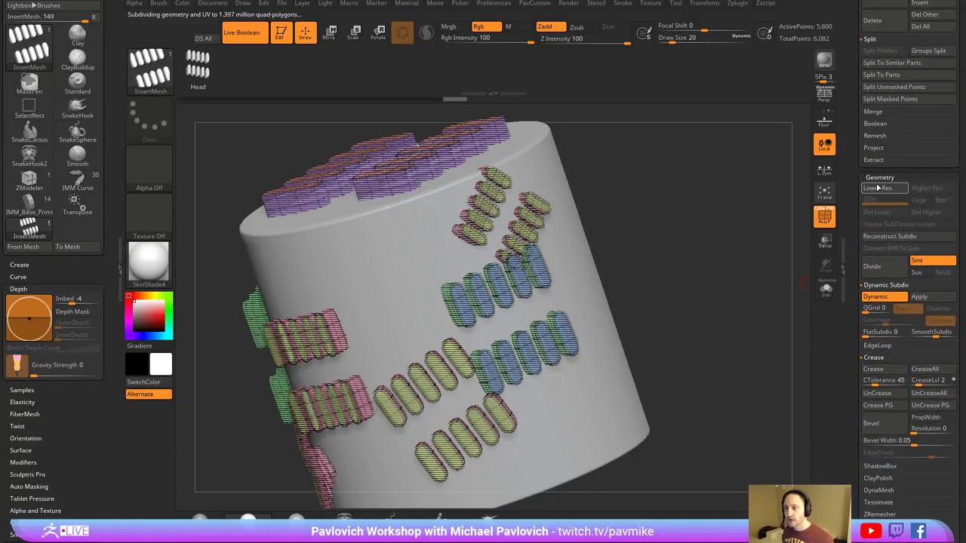
left_click(921, 296)
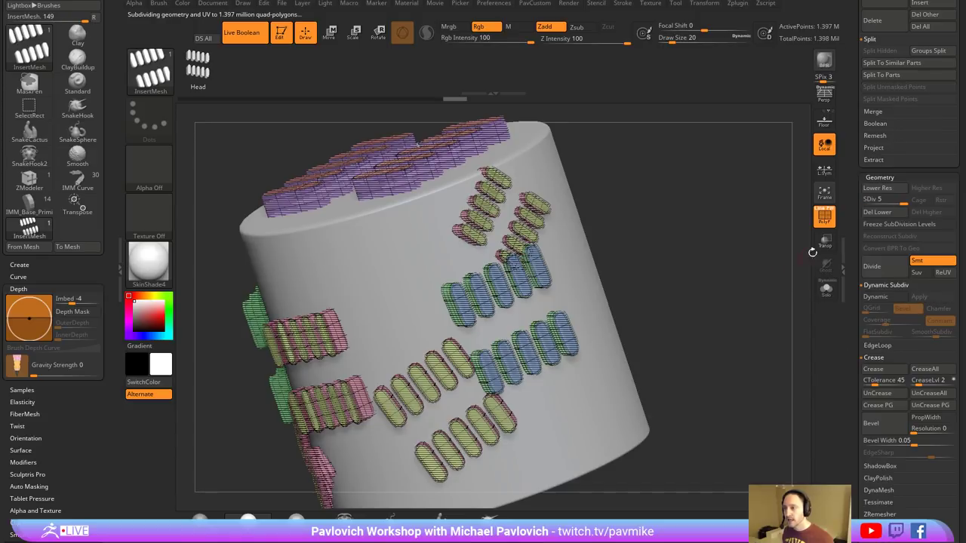
left_click(824, 224)
left_click_drag(769, 245, 709, 235)
left_click(827, 291)
left_click_drag(781, 283, 797, 340)
left_click_drag(880, 198, 928, 207)
left_click_drag(765, 243, 655, 229)
left_click(823, 214)
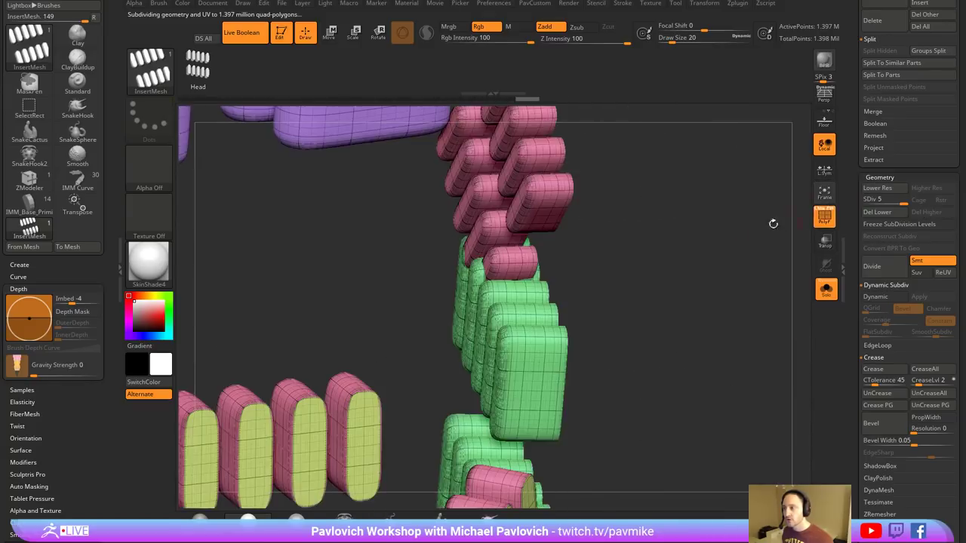
left_click_drag(773, 224, 733, 220)
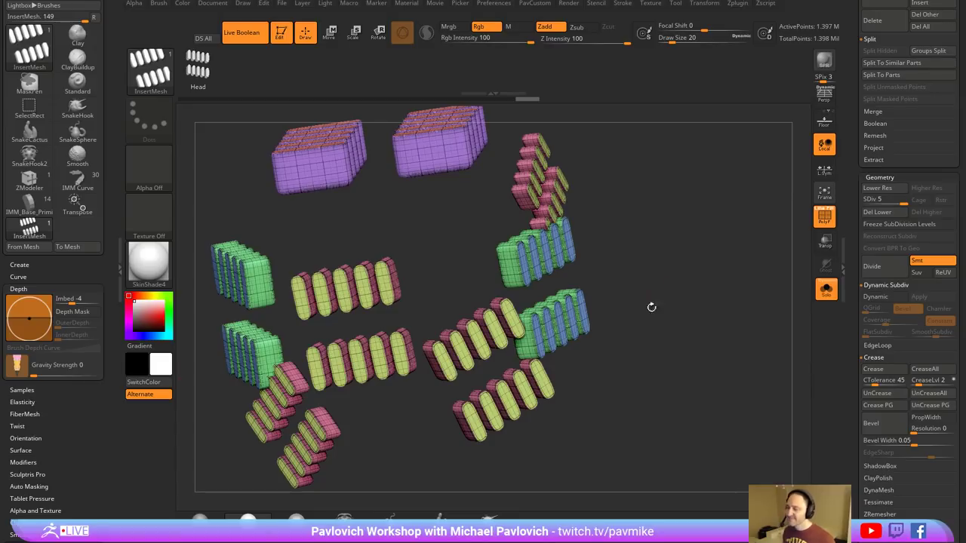
- Clear the canvas, draw a new Cylinder3D, enter Edit mode and convert it to a PolyMesh3D
left_click(280, 31)
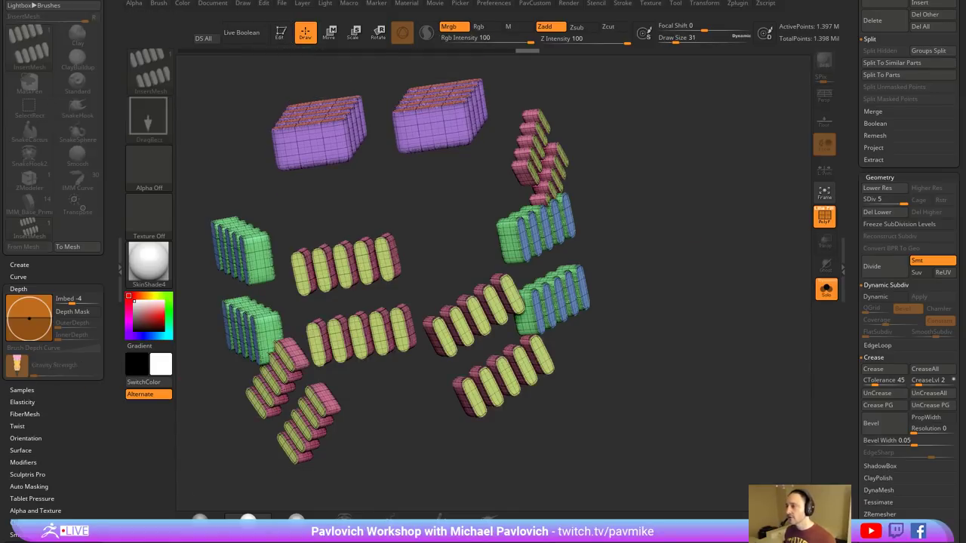
key("ctrl+n")
left_click_drag(846, 246, 845, 436)
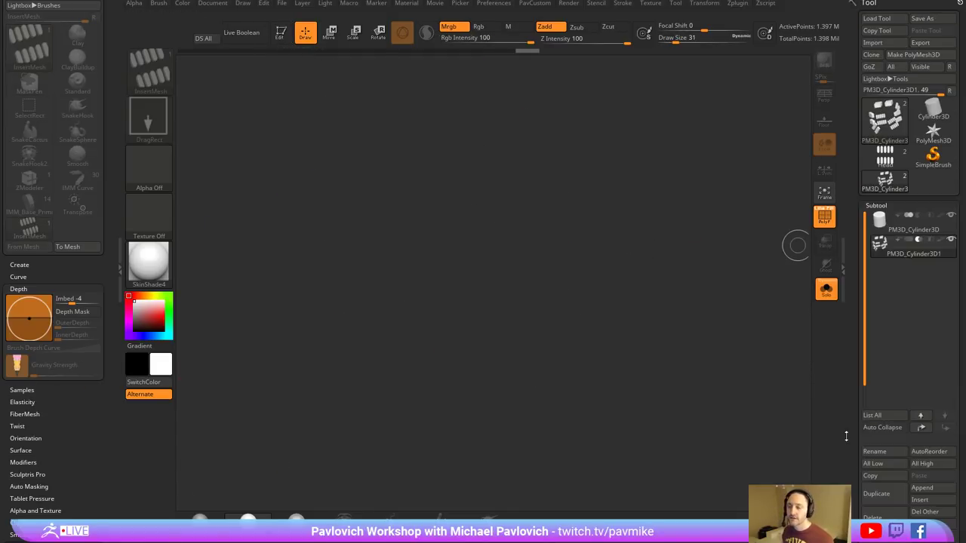
left_click(933, 110)
left_click_drag(430, 312, 504, 435)
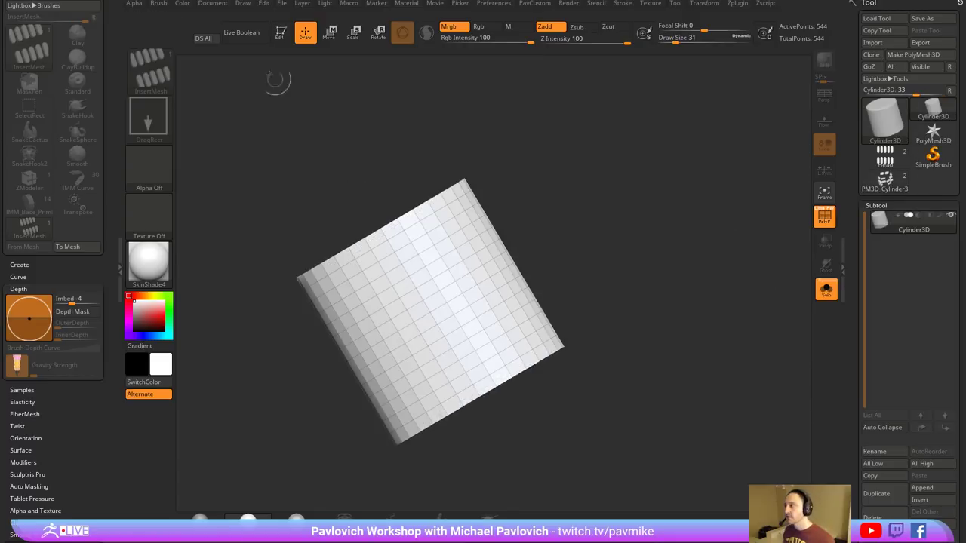
left_click(284, 36)
left_click(909, 55)
left_click_drag(627, 260, 679, 232)
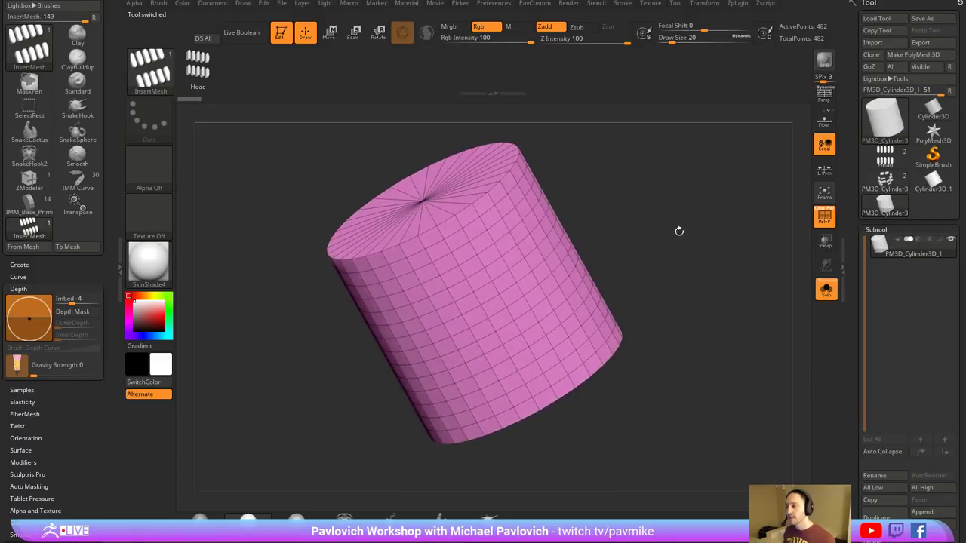
- Switch to the ZModeler brush and polygroup three alternating polyloops around the upper half of the cylinder's side
key("b")
key("z")
key("m")
key("space")
left_click(494, 335)
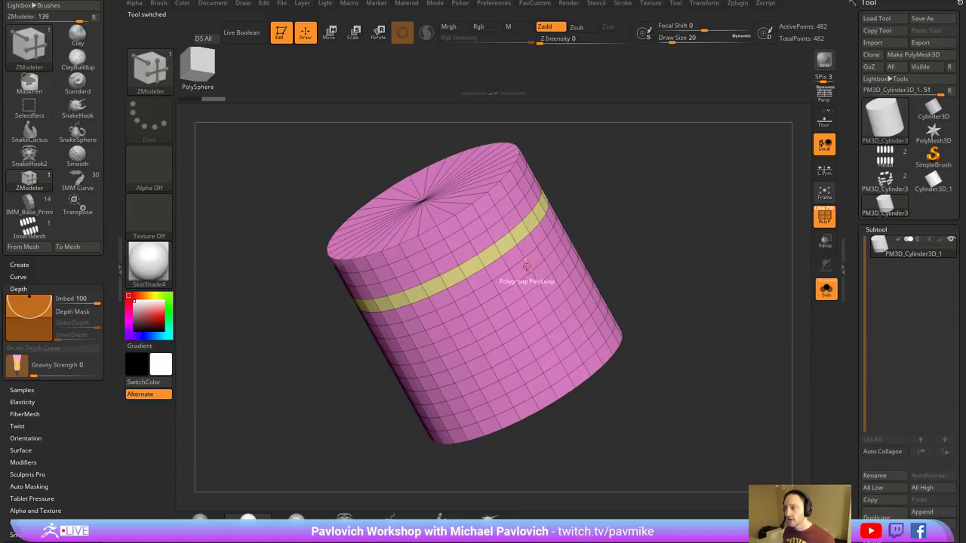
- Inset the three polygrouped bands together with the Inset action targeting Polygroup All
key("space")
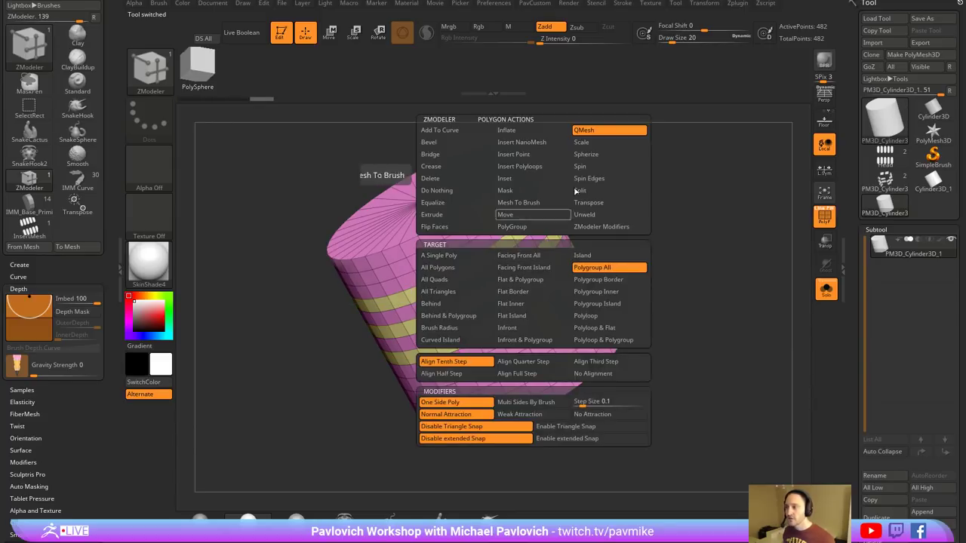
left_click(532, 167)
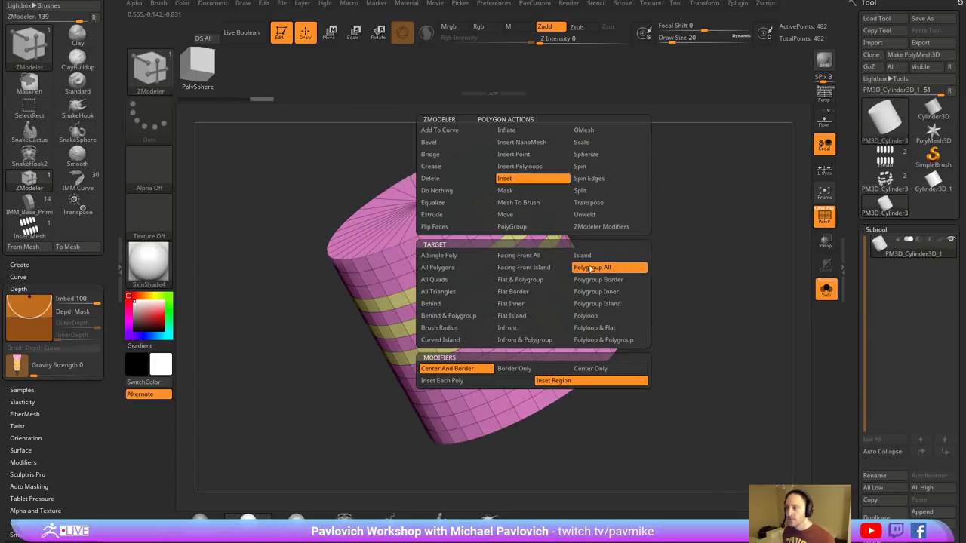
right_click_drag(687, 242, 641, 257, "ctrl")
left_click_drag(546, 255, 523, 263)
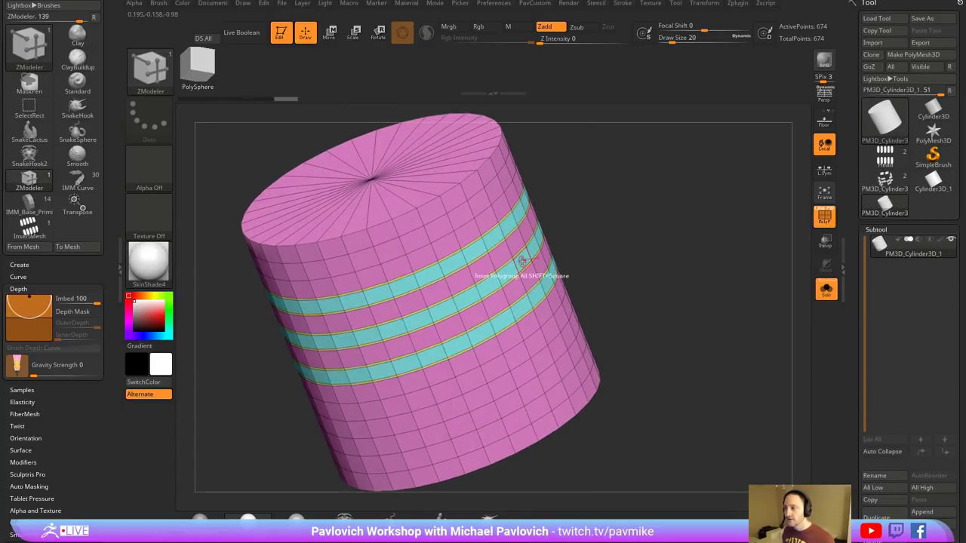
- QMesh the inset bands inward with the Polygroup All target to form three grooves around the cylinder
key("space")
left_click(581, 131)
right_click_drag(662, 283, 618, 226)
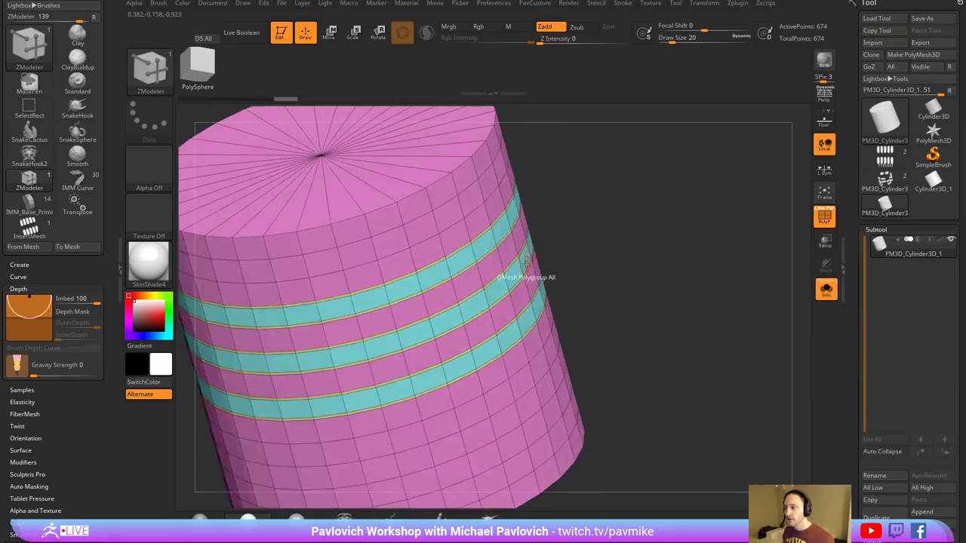
mouse_move(515, 276)
left_mouse_down()
mouse_move(538, 275)
mouse_move(503, 274)
left_mouse_up()
key("ctrl+z")
left_click_drag(608, 276, 585, 240)
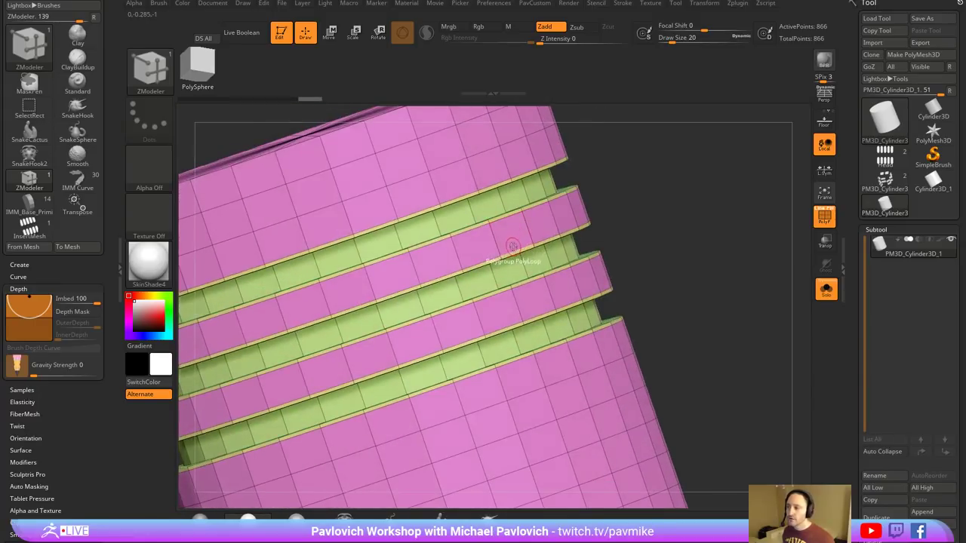
- Try ZModeler's Slide edge action on the grooved cylinder and undo it
key("space")
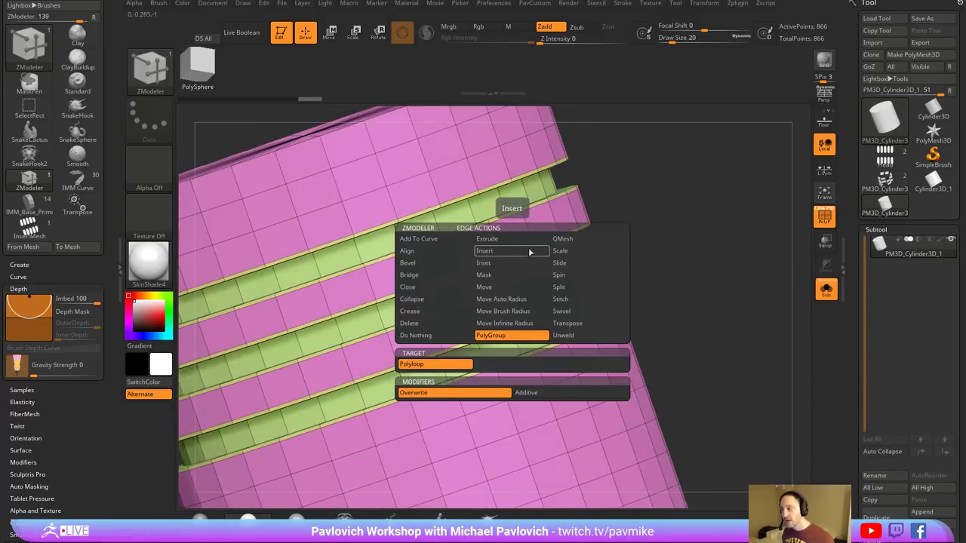
left_click(529, 252)
left_click_drag(667, 243, 631, 252, "alt")
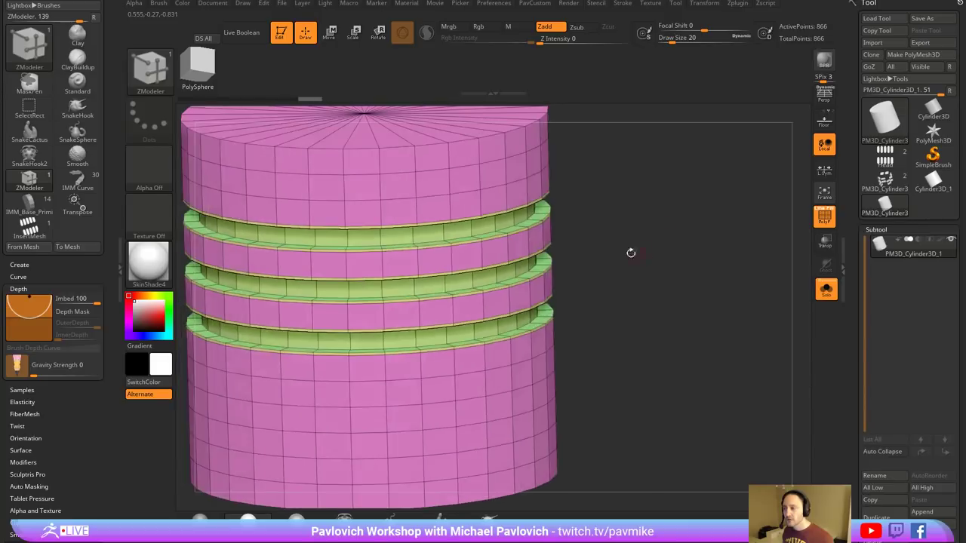
key("space")
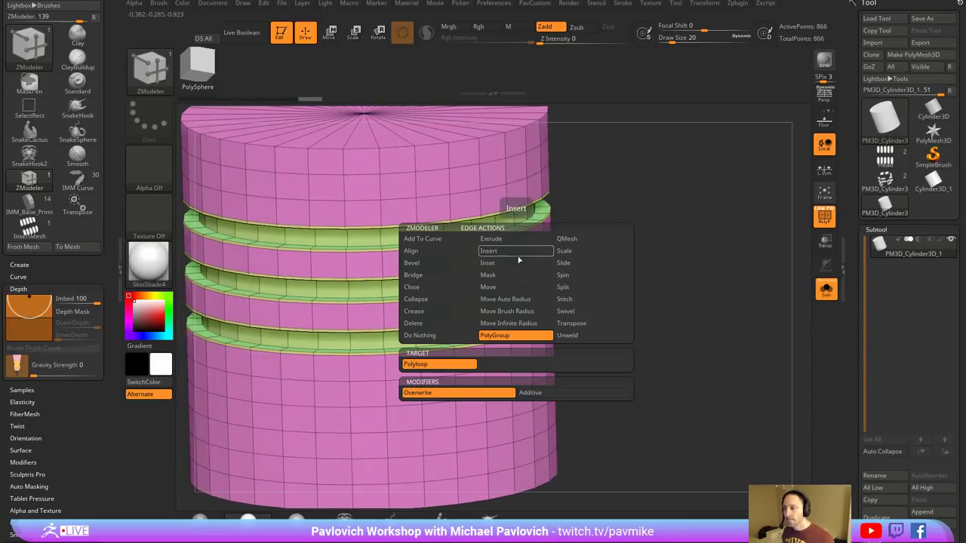
left_click(567, 263)
mouse_move(570, 264)
left_mouse_down()
mouse_move(627, 241)
mouse_move(503, 250)
left_mouse_up()
key("ctrl+z")
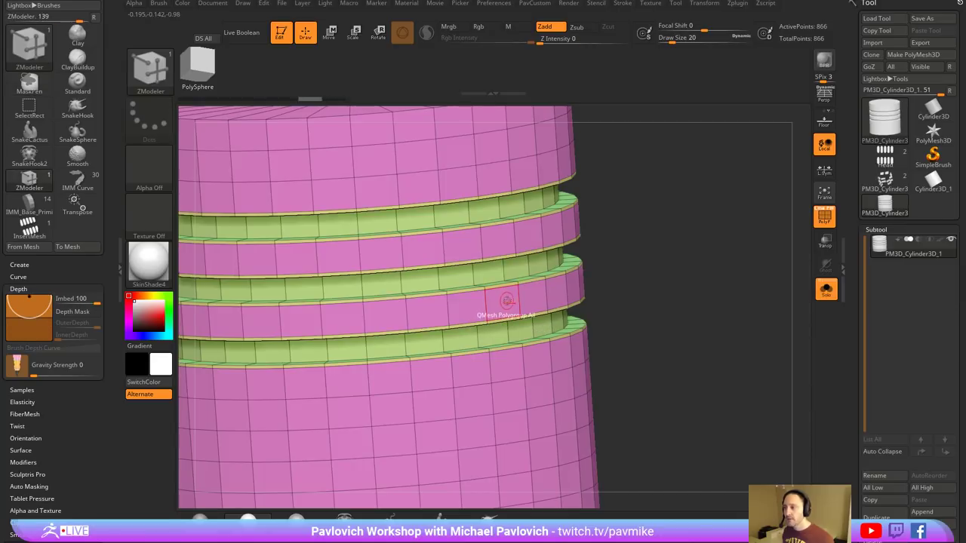
- Set the edge action to PolyGroup Polyloop and polygroup the two raised ridges between the grooves
key("space")
left_click(470, 179)
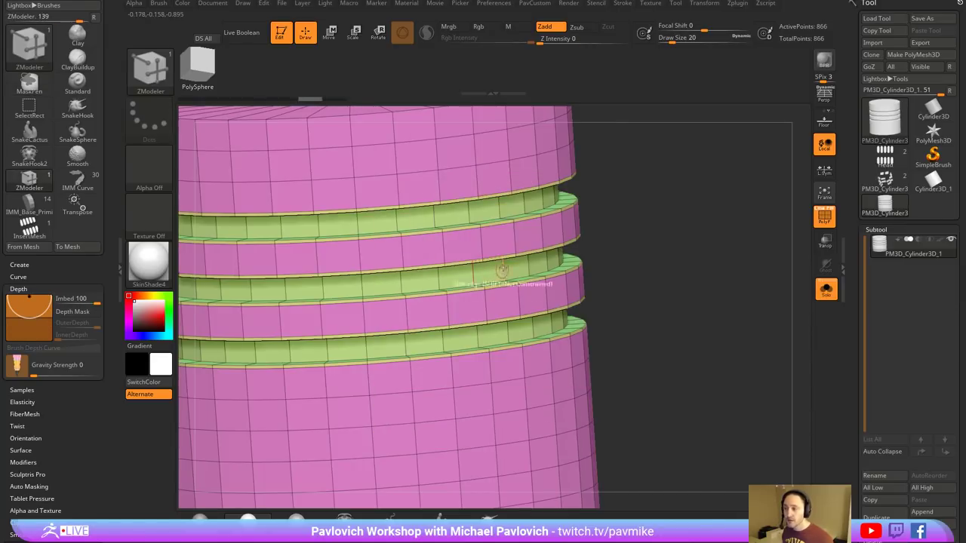
key("space")
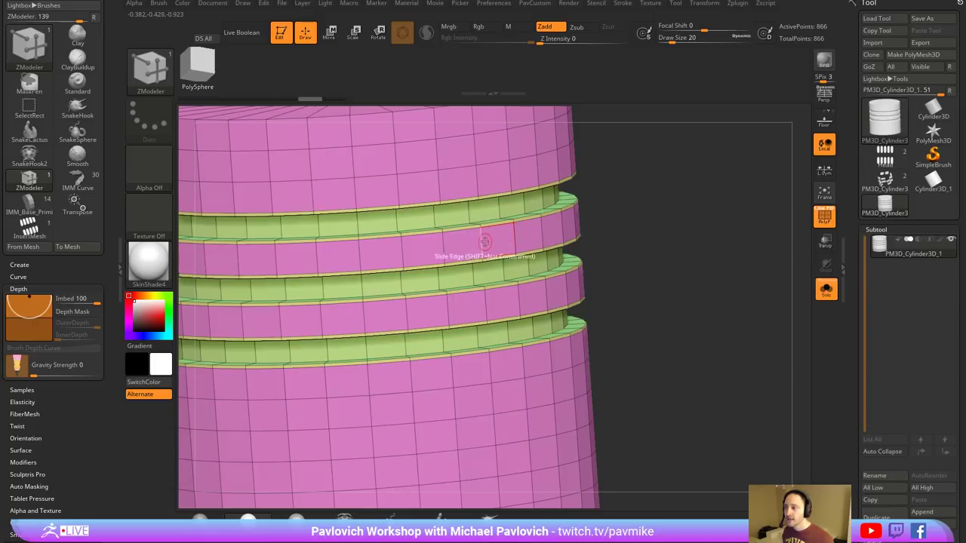
key("space")
left_click(405, 301)
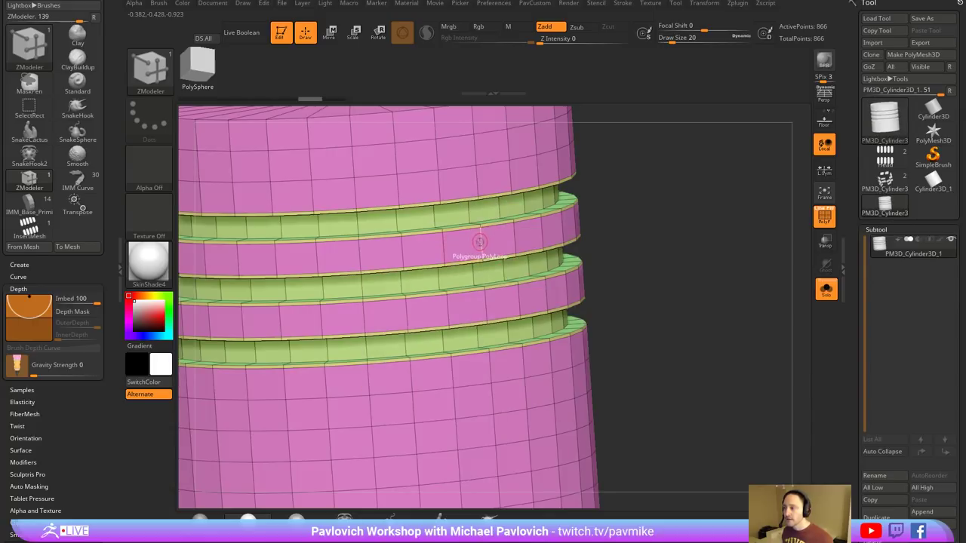
left_click(482, 244)
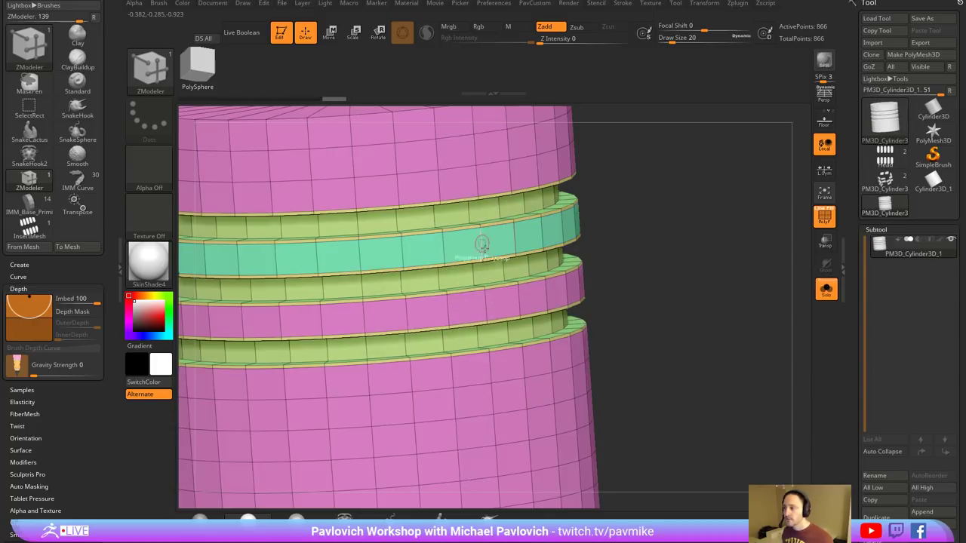
left_click(481, 303)
- Inset both ridge bands together with the Inset action targeting Polygroup All
key("space")
left_click(461, 178)
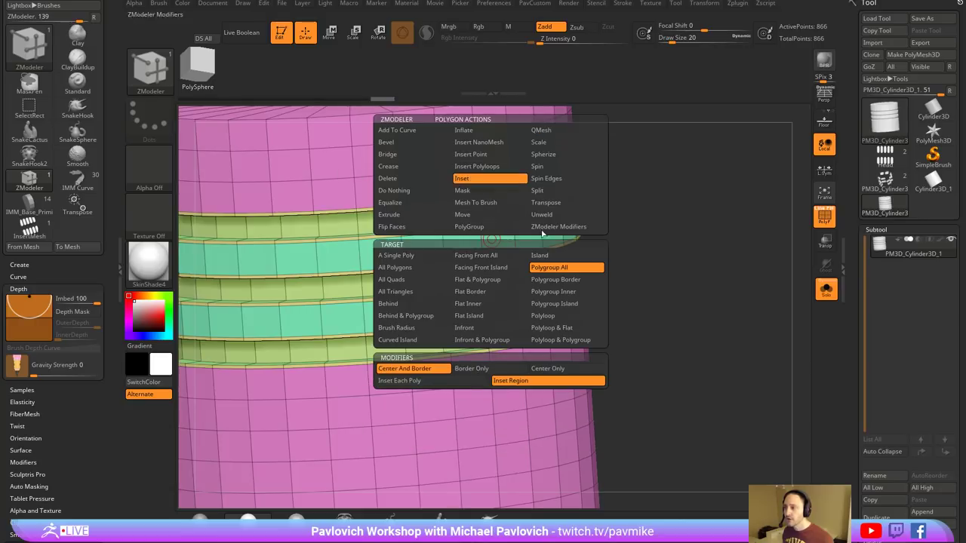
left_click(492, 244)
left_click_drag(491, 243, 491, 244)
- Set the edge action to Insert Single EdgeLoop and delete the four edge loops separating the ridges' inset strips from their thin border strips
key("space")
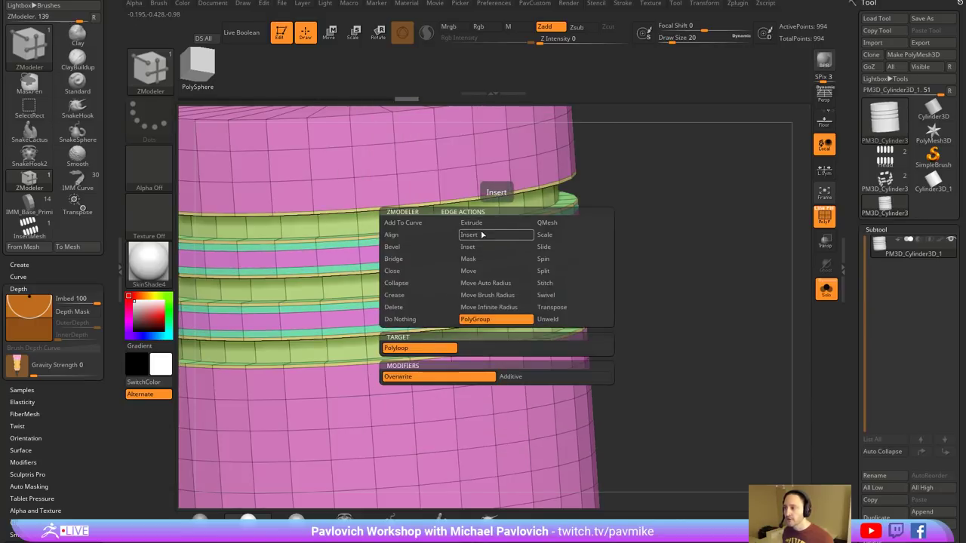
left_click(492, 252)
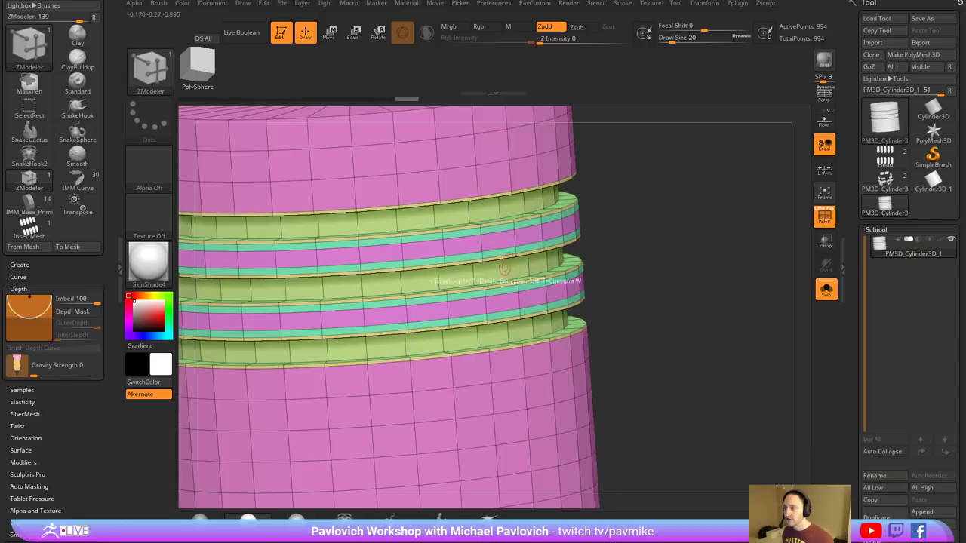
left_click(502, 225, "alt")
left_click(498, 261, "alt")
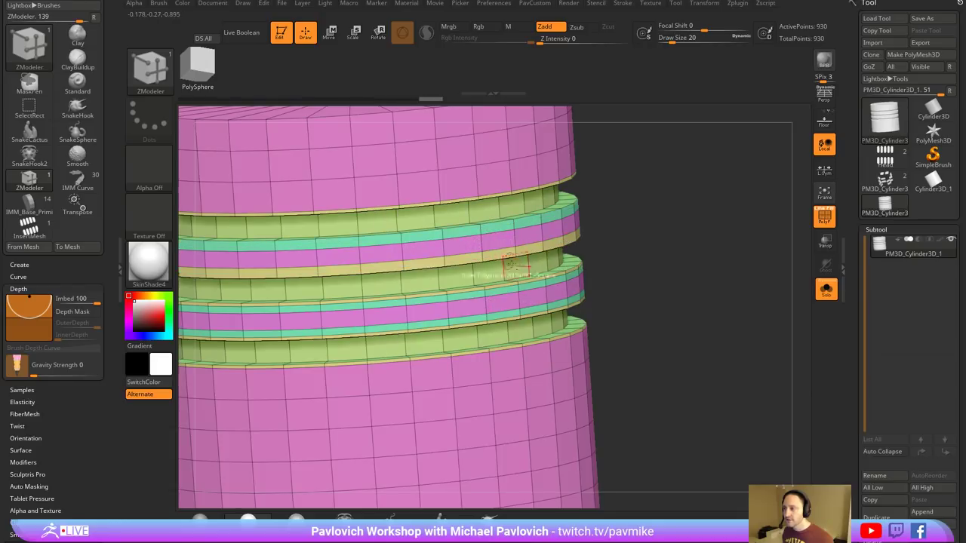
left_click(499, 304, "alt")
left_click(504, 319, "alt")
left_click_drag(651, 317, 649, 268, "alt")
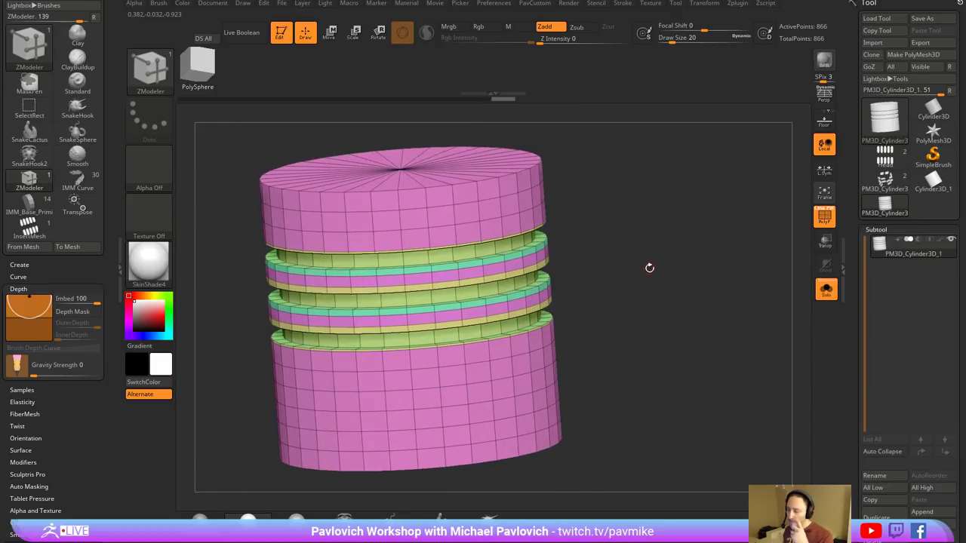
- Bevel the cylinder's cap rim with ZModeler's Bevel edge action targeting EdgeLoop Complete
left_click_drag(581, 229, 631, 232)
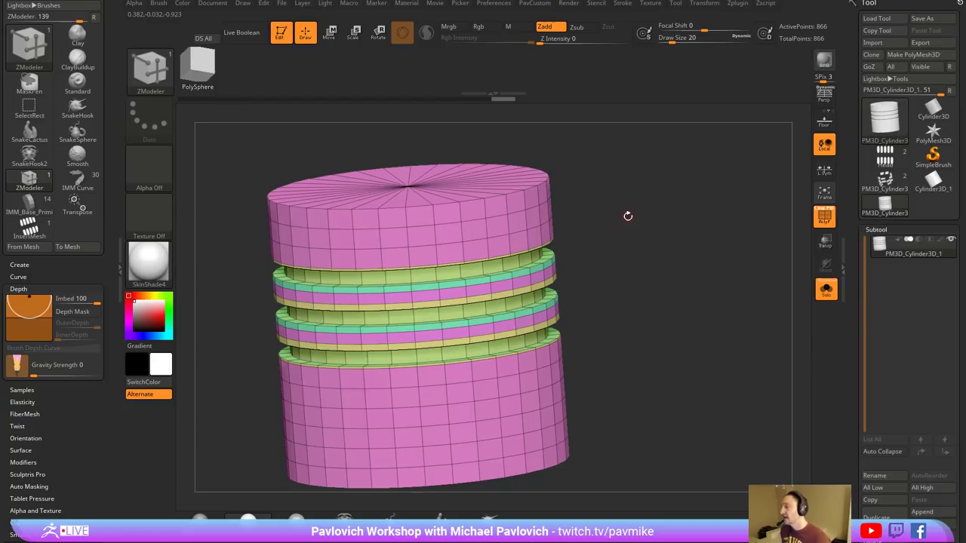
left_click_drag(612, 201, 640, 198)
left_click_drag(641, 199, 647, 190, "alt")
key("space")
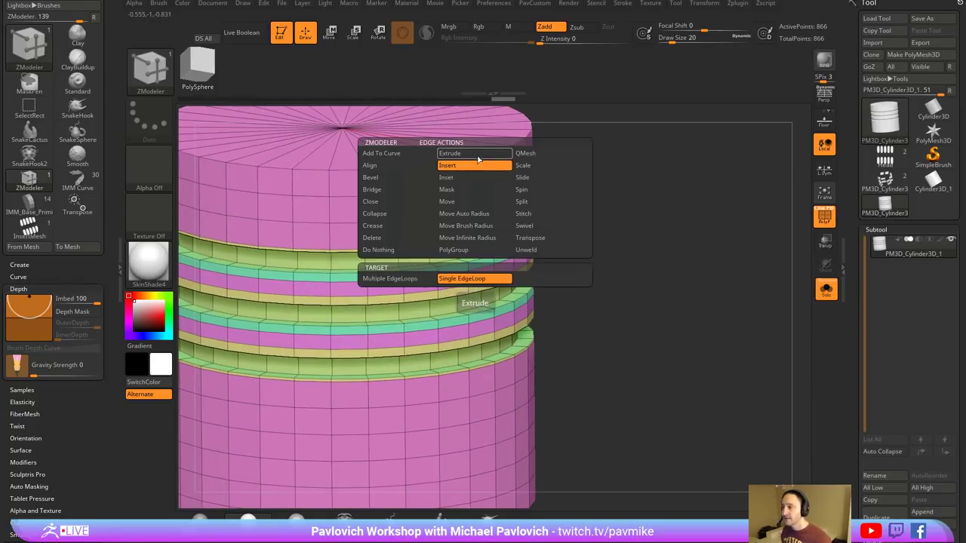
left_click(407, 180)
left_click_drag(604, 176, 620, 260, "alt")
left_click_drag(499, 240, 490, 252)
- Set the edge action to Insert Multiple EdgeLoops and add three rounding edge loops across the bevel on the cap rim
key("space")
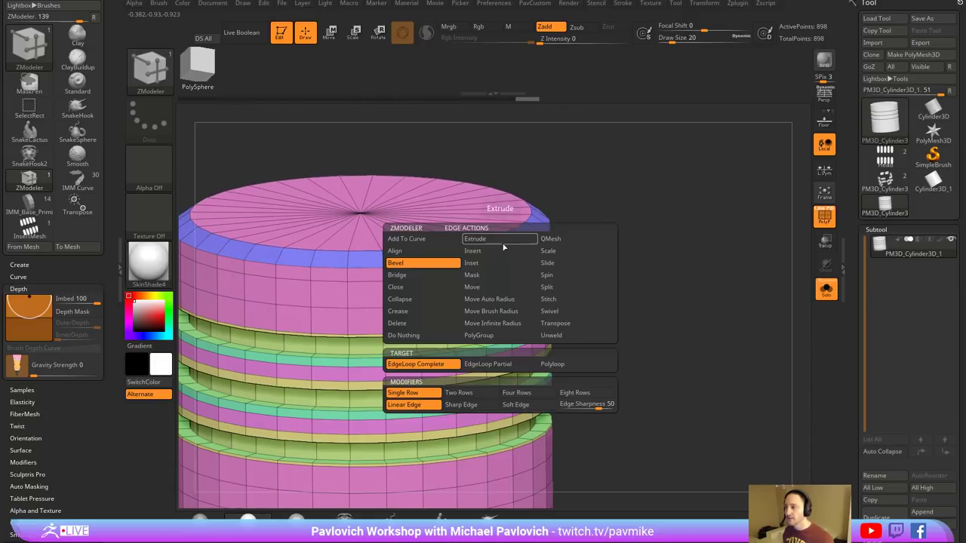
left_click(489, 253)
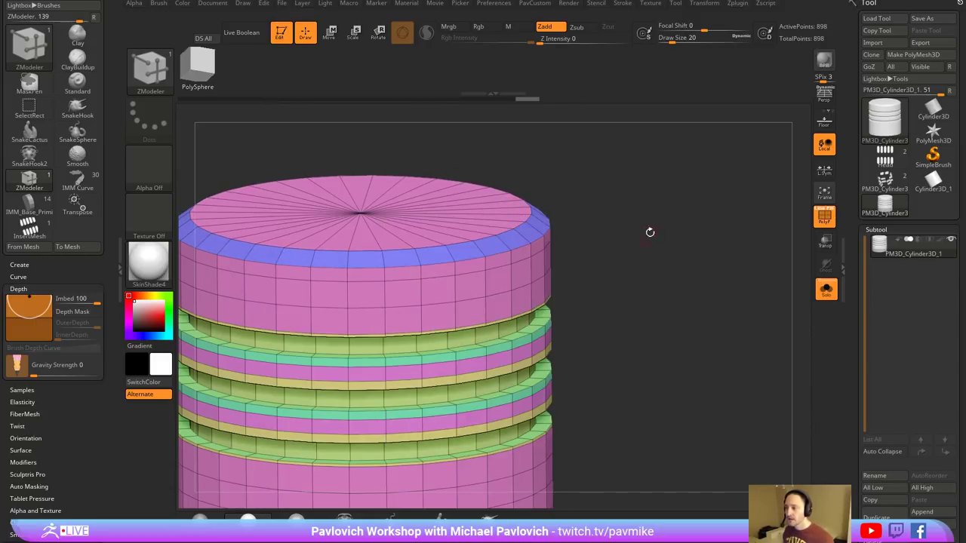
left_click_drag(646, 230, 579, 218)
left_click_drag(495, 239, 602, 226)
- Regroup the whole cylinder's polygons with Groups By Normals
key("3")
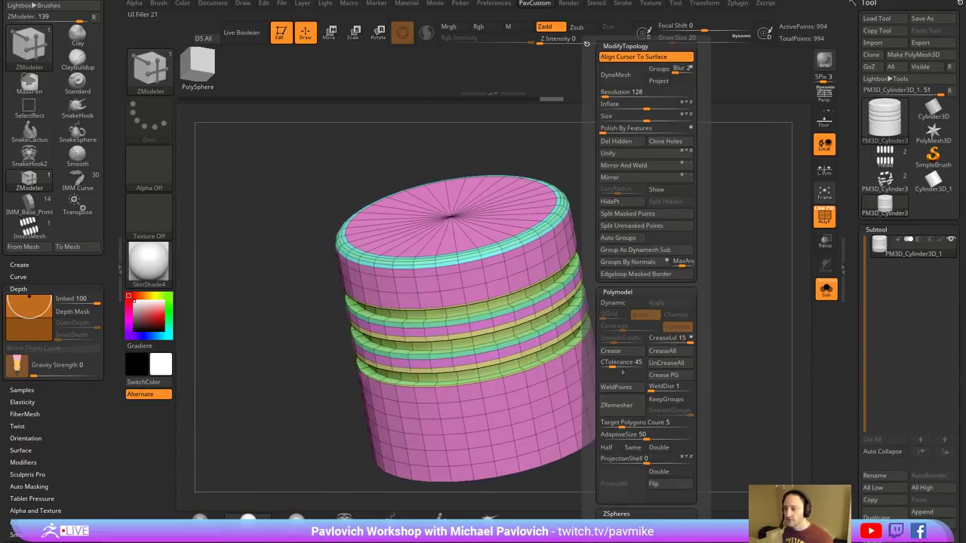
left_click(634, 263)
left_click_drag(664, 242, 689, 224)
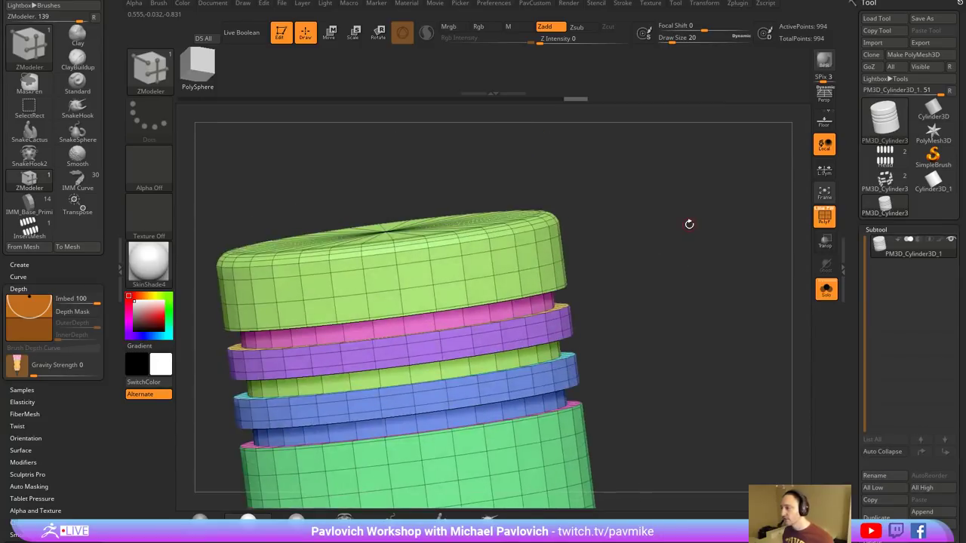
- Set the polygon action to QMesh with the target Polygroup All
left_click_drag(582, 178, 597, 347, "alt")
key("space")
left_click(549, 131)
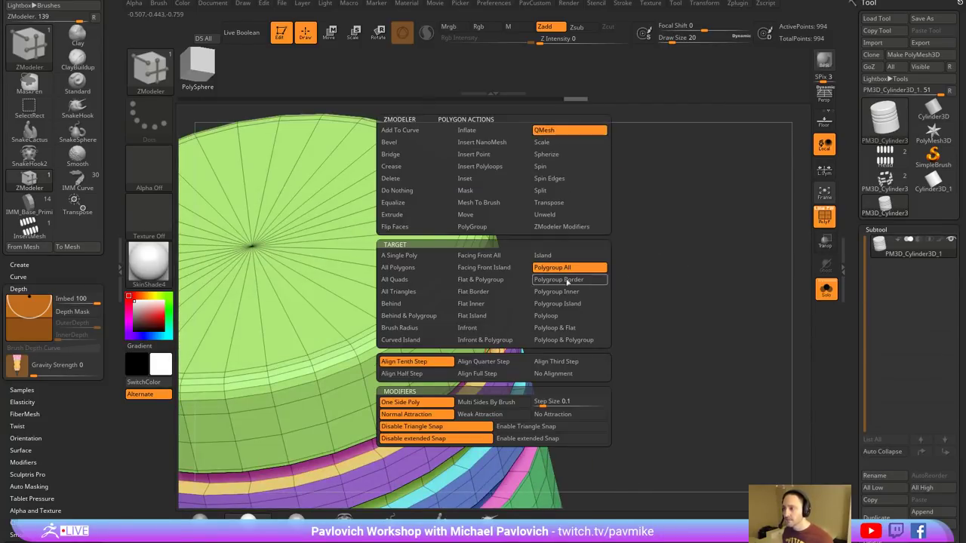
- Try closing the upper groove by QMeshing its ledge up to the cap, and undo the attempts
left_click_drag(567, 281, 516, 293, "alt")
left_click_drag(486, 332, 482, 315)
left_click_drag(576, 303, 625, 272)
key("ctrl+z")
left_click_drag(516, 260, 514, 235)
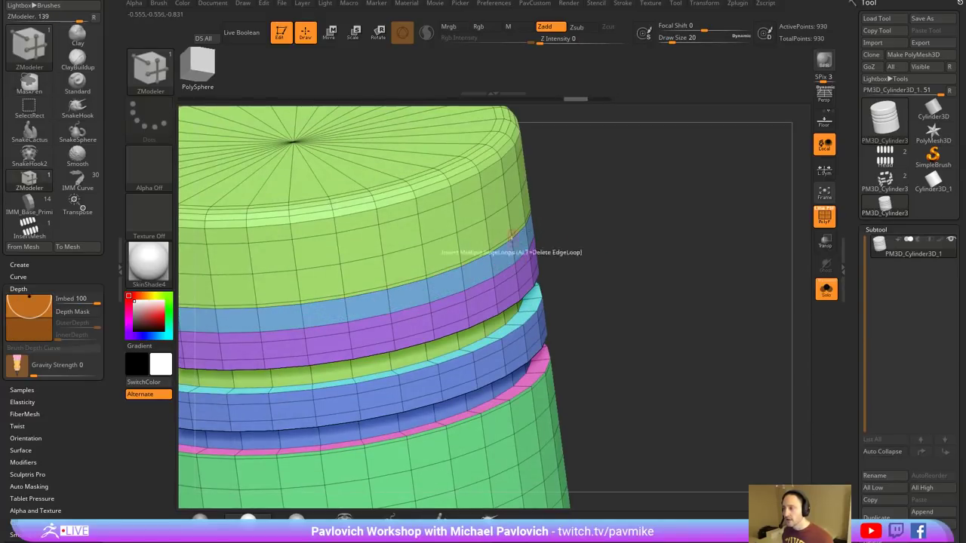
key("ctrl+z")
left_click_drag(584, 244, 571, 261)
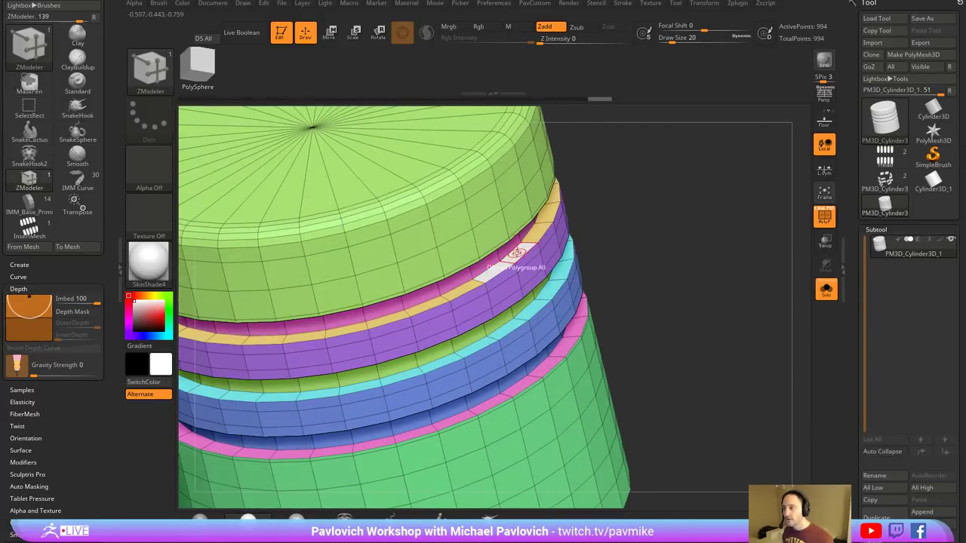
left_click_drag(499, 269, 512, 239)
left_click_drag(640, 217, 630, 162)
left_click_drag(679, 219, 664, 271)
key("ctrl+z")
- Activate radial symmetry around the Y axis with a radial count of 8
left_click_drag(636, 207, 638, 304)
left_click_drag(623, 203, 638, 261, "alt")
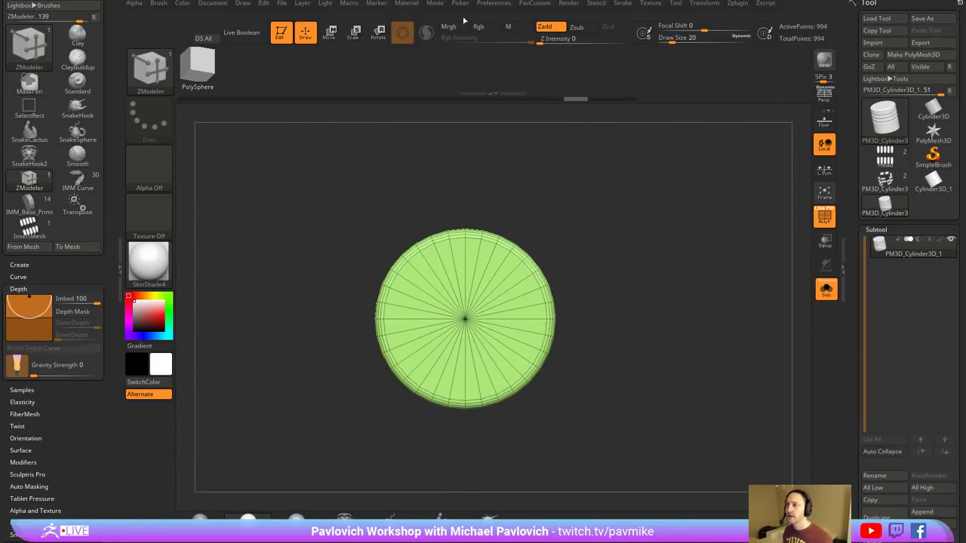
left_click(706, 3)
mouse_move(695, 19)
left_mouse_down()
mouse_move(61, 111)
mouse_move(13, 94)
left_mouse_up()
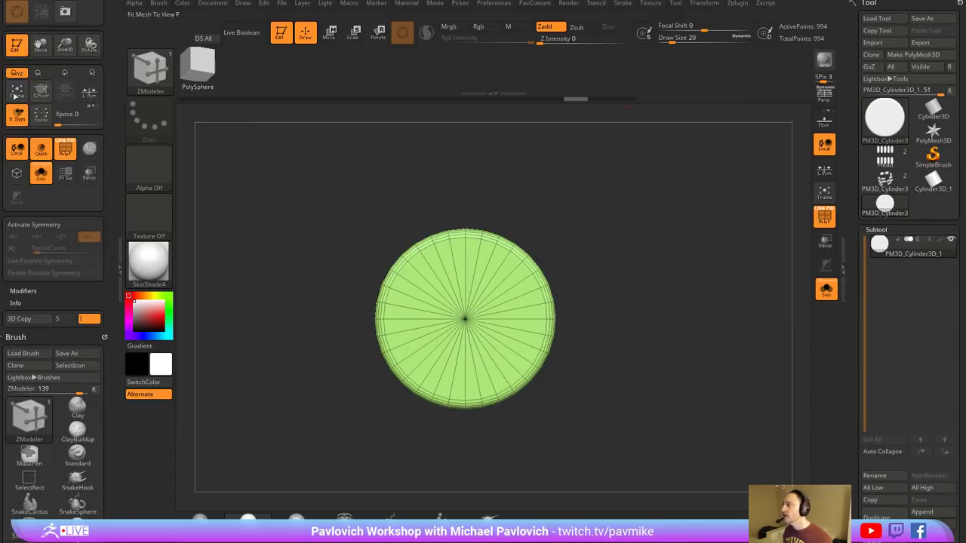
left_click(48, 226)
left_click(14, 236)
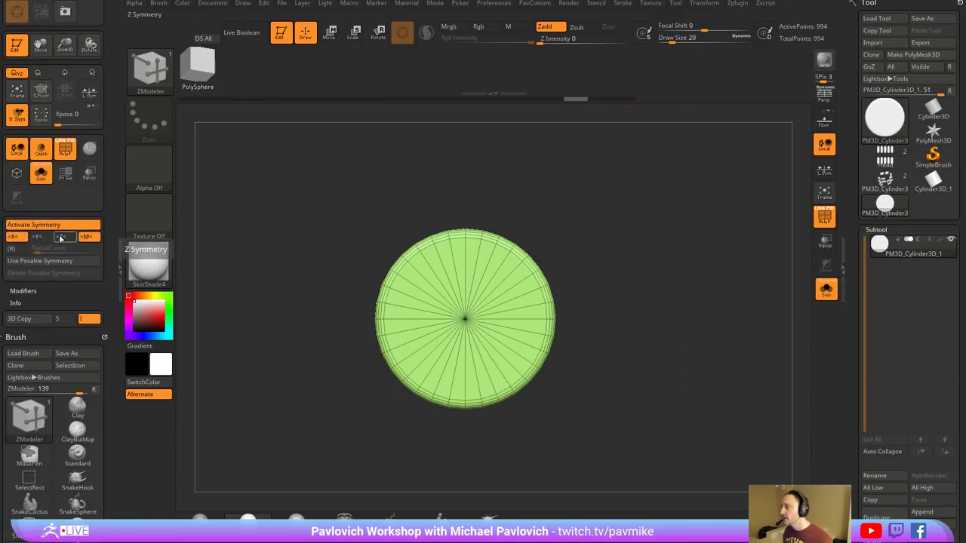
left_click(61, 236)
left_click(12, 248)
left_click_drag(672, 341, 625, 322)
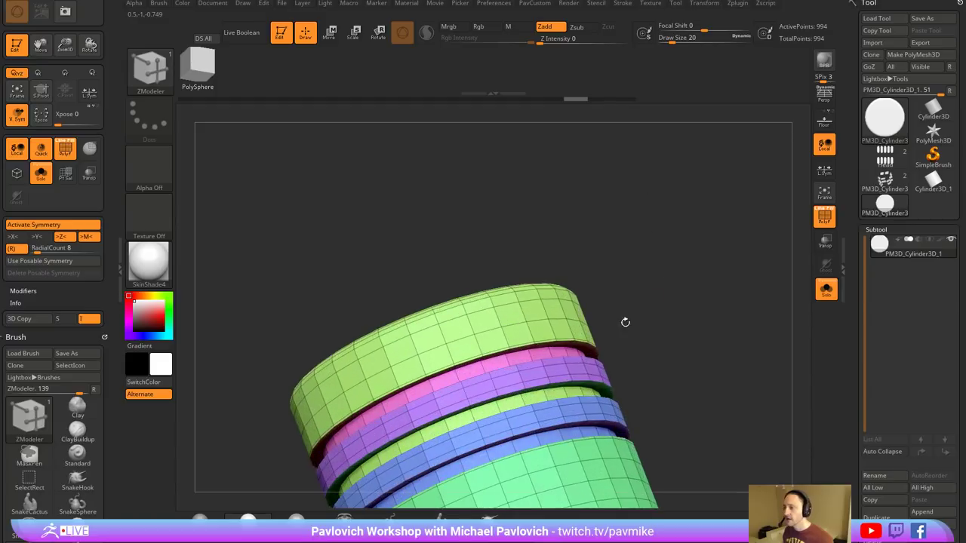
left_click(37, 238)
left_click(61, 237)
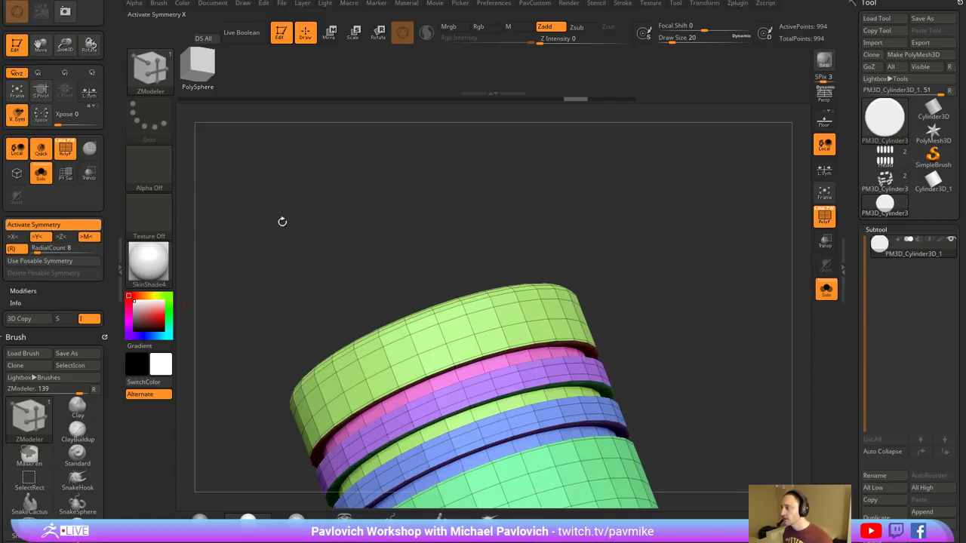
- Mark alternating polygons on the upper groove's ceiling and QMesh them down to the ledge, leaving slots between the blocks
left_click_drag(680, 281, 641, 177)
left_click_drag(468, 238, 498, 240, "alt")
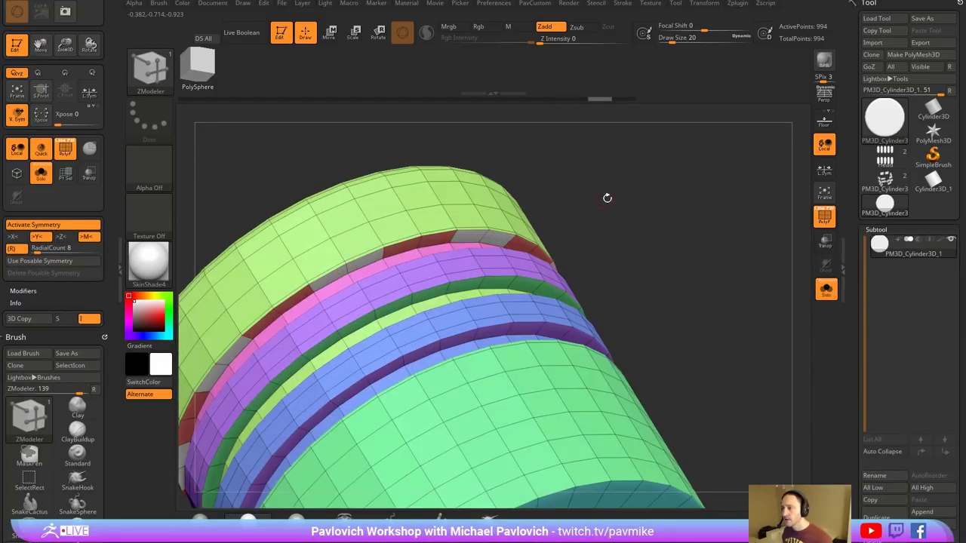
left_click_drag(606, 196, 573, 214)
left_click_drag(495, 238, 497, 255)
left_click_drag(766, 258, 728, 200, "alt")
left_click_drag(727, 199, 690, 204)
left_click_drag(684, 252, 699, 268)
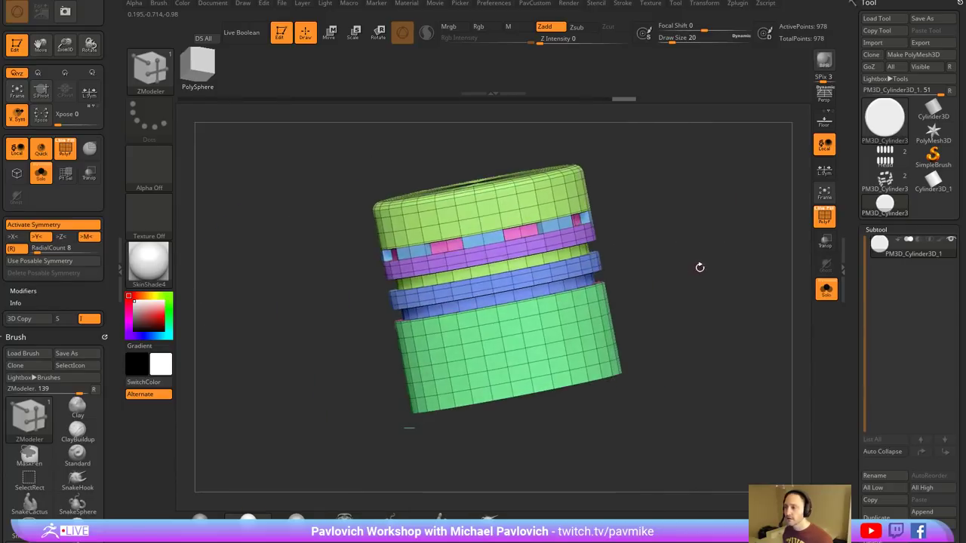
- Crease the cylinder with crease level 3 and preview the slots with Dynamic Subdiv and the polyframe hidden
key("2")
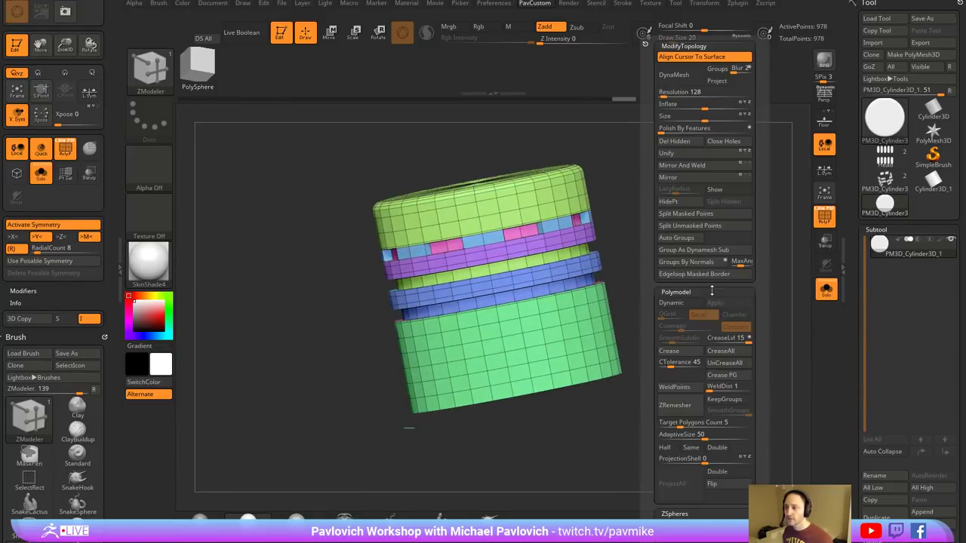
left_click(675, 352)
left_click(722, 340)
type("3")
key("Return")
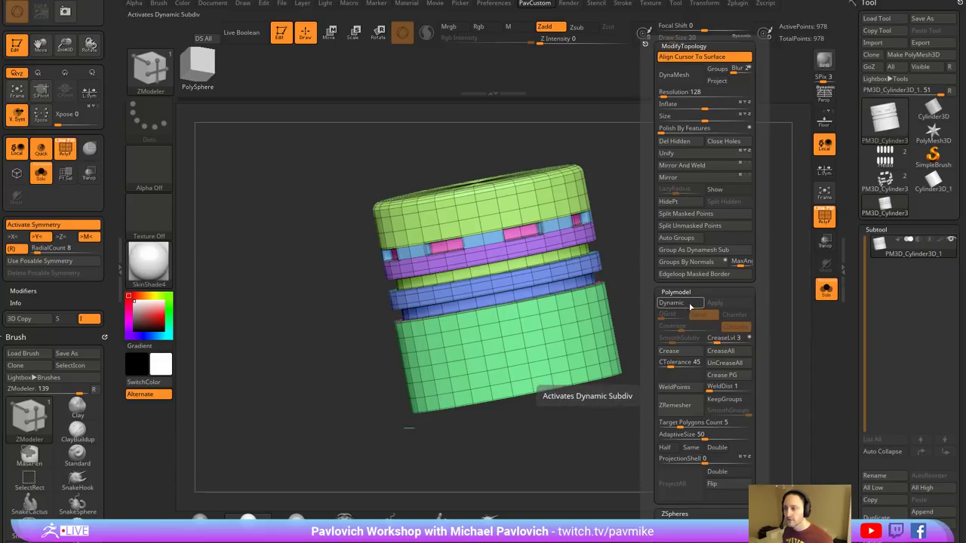
left_click(679, 303)
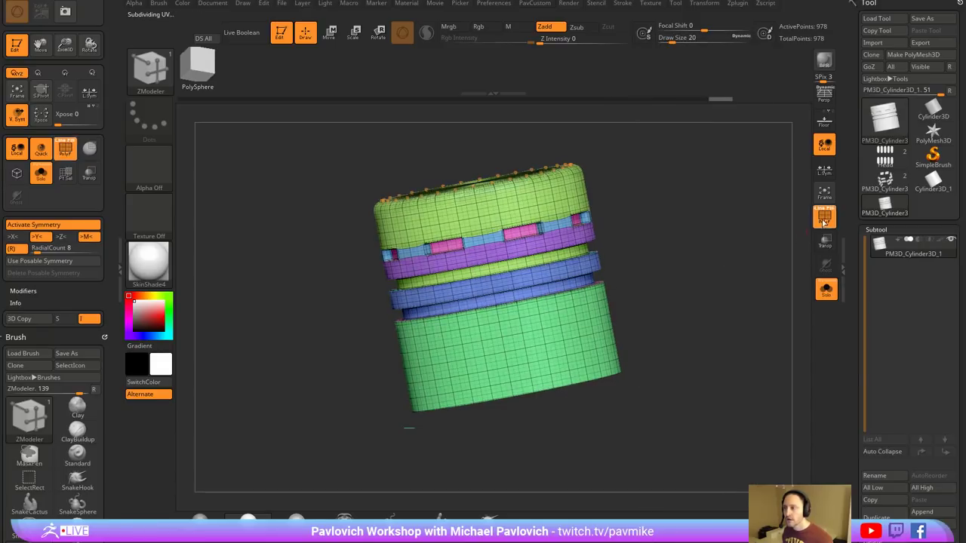
key("shift+f")
mouse_move(687, 261)
left_mouse_down()
mouse_move(692, 250)
mouse_move(704, 259)
left_mouse_up()
left_click_drag(614, 174, 599, 302, "alt")
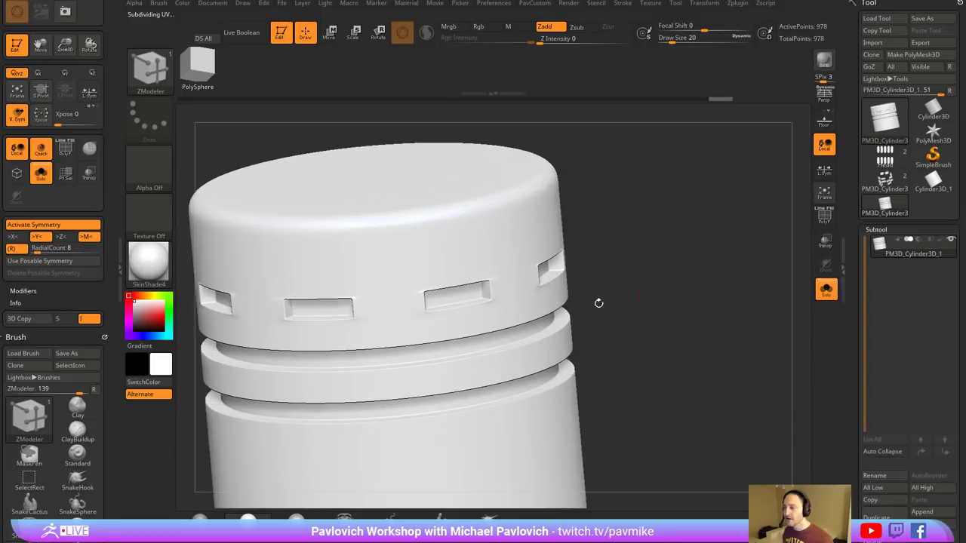
left_click_drag(633, 235, 684, 252)
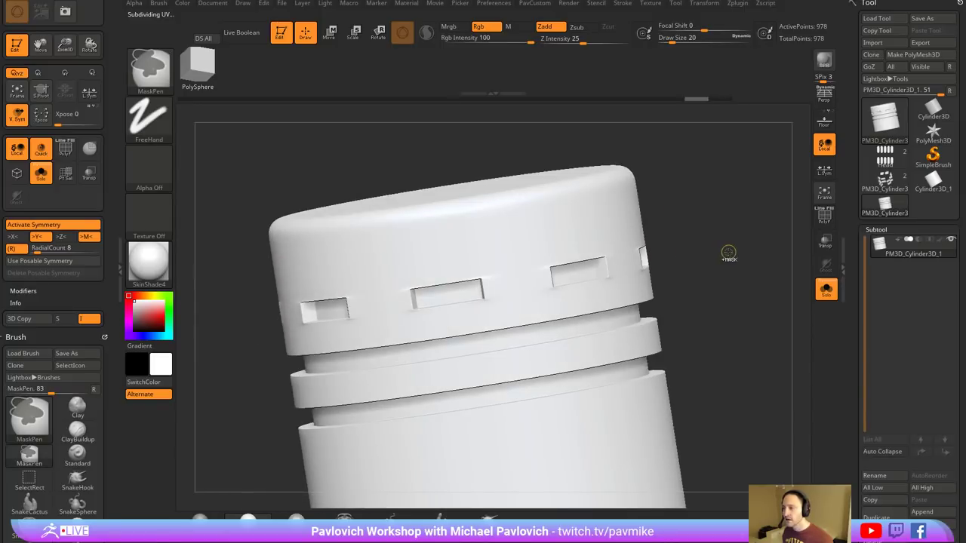
- Turn off the Dynamic Subdiv preview, show the polyframe, and undo the creasing and the blocks in the upper groove
key("shift+d")
key("f")
key("shift+f")
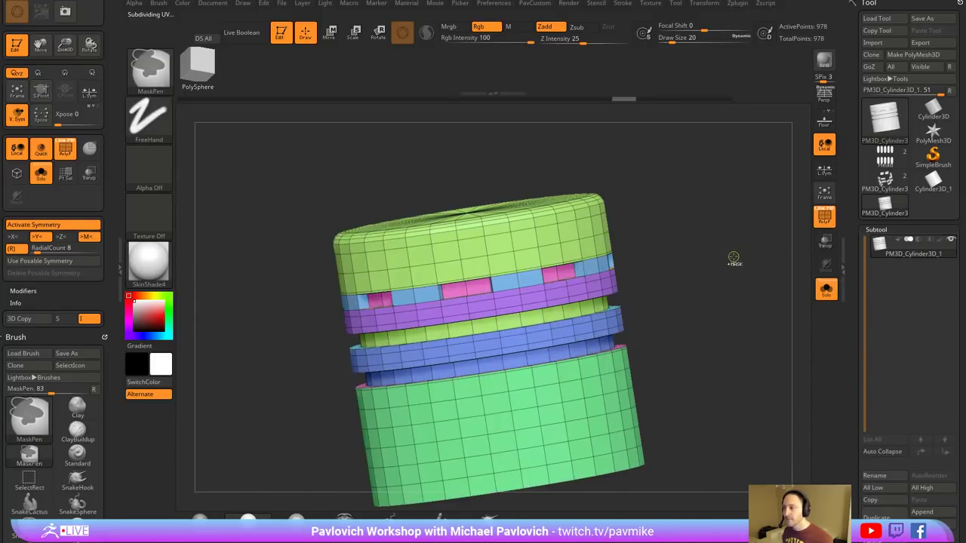
key("ctrl+z")
left_click_drag(731, 254, 727, 271)
left_click_drag(726, 271, 706, 283)
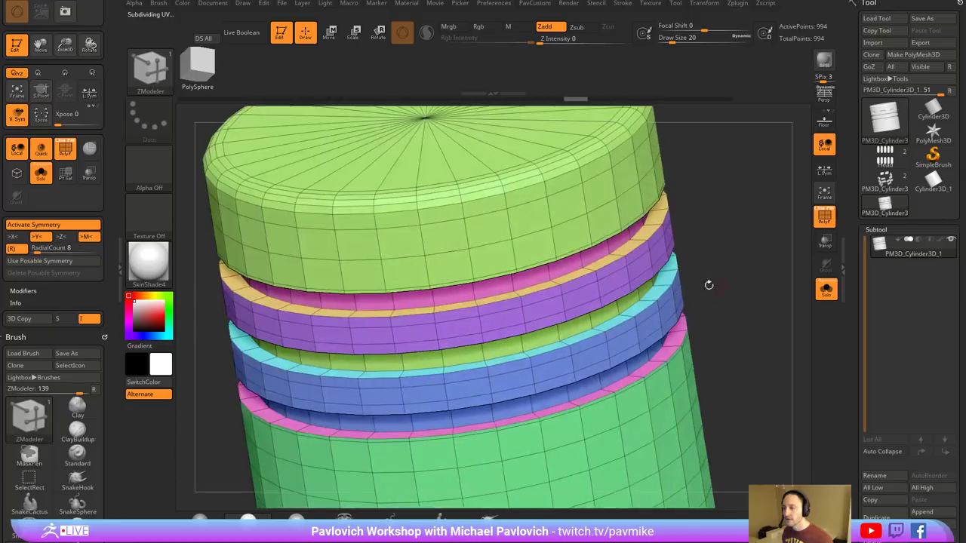
- Close the upper groove completely by QMeshing its ledge up to the cap with the target Polygroup All
key("space")
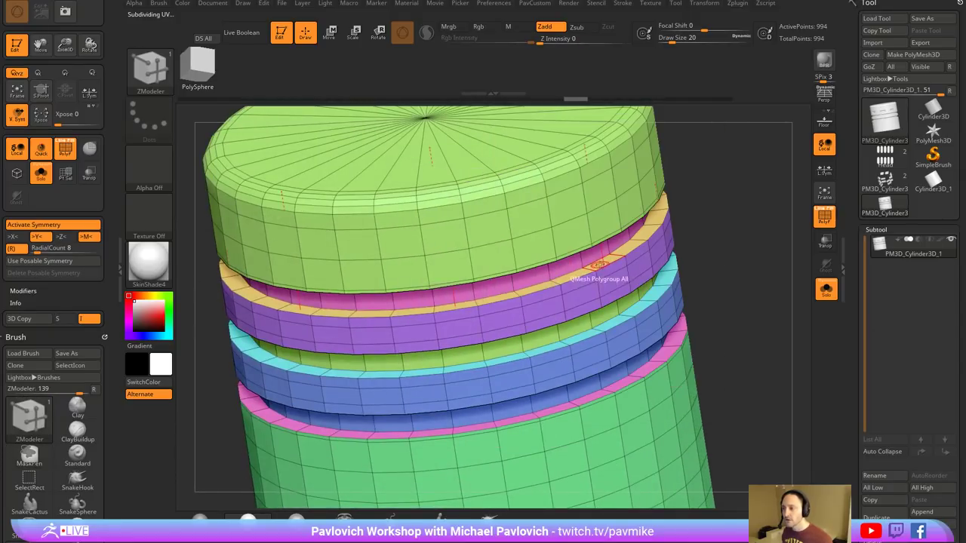
left_click_drag(600, 264, 596, 246)
left_click_drag(745, 218, 685, 231, "alt")
- Mark alternating two-polygon segments around the filled band with radial symmetry and QMesh them outward as detached patches
left_click_drag(514, 281, 550, 269, "alt")
key("space")
left_click_drag(613, 229, 636, 235)
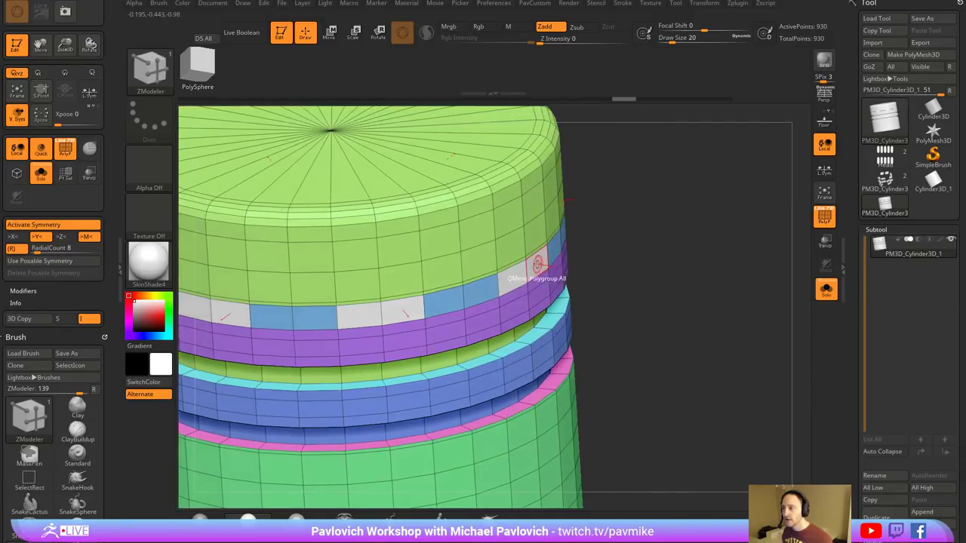
left_click_drag(536, 264, 553, 272)
- Isolate the detached patches and split them from the cylinder into their own subtool
key("3")
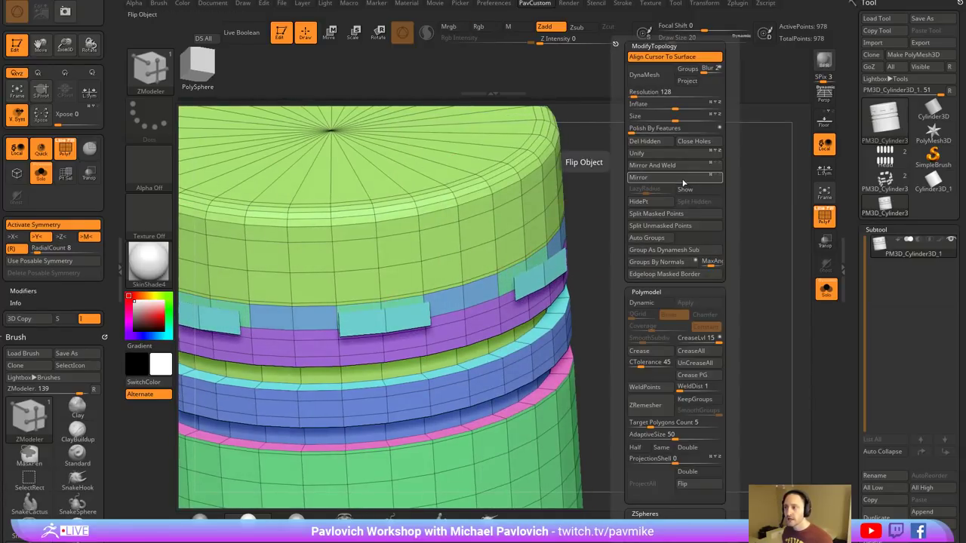
left_click(548, 271, "ctrl+shift")
key("ctrl+space")
left_click(703, 202)
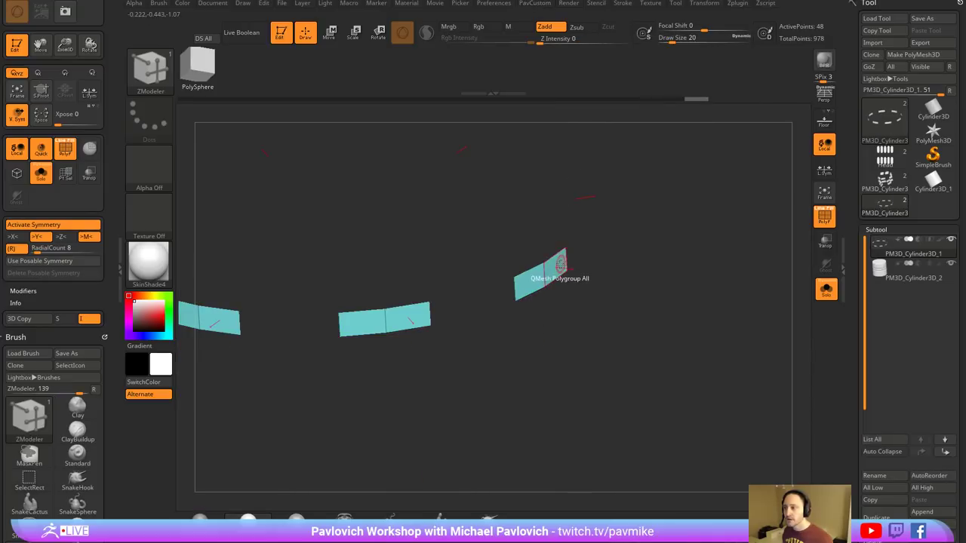
- Thicken the patches into solid blocks with QMesh and enable Dynamic Subdiv with crease level 3 and SmoothSubdiv 4
key("ctrl+space")
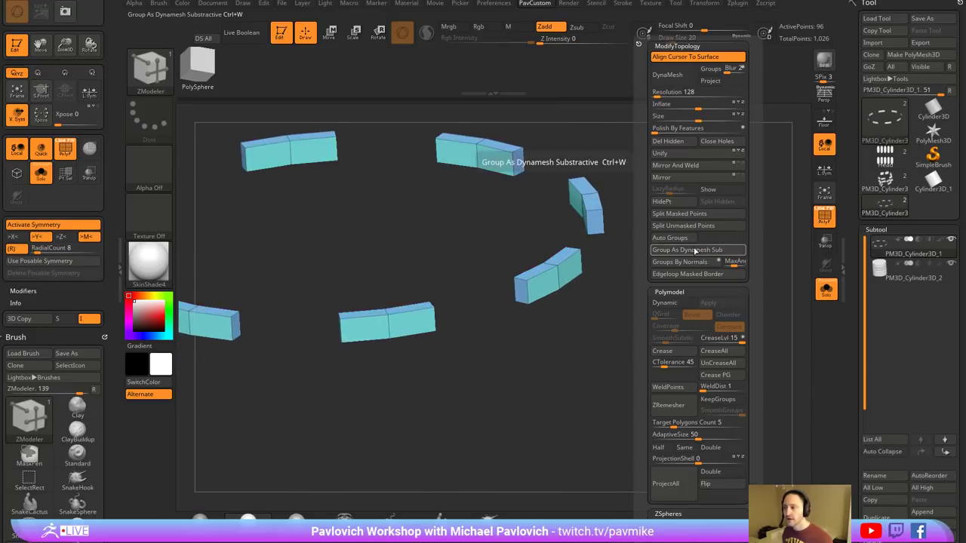
left_click(665, 303)
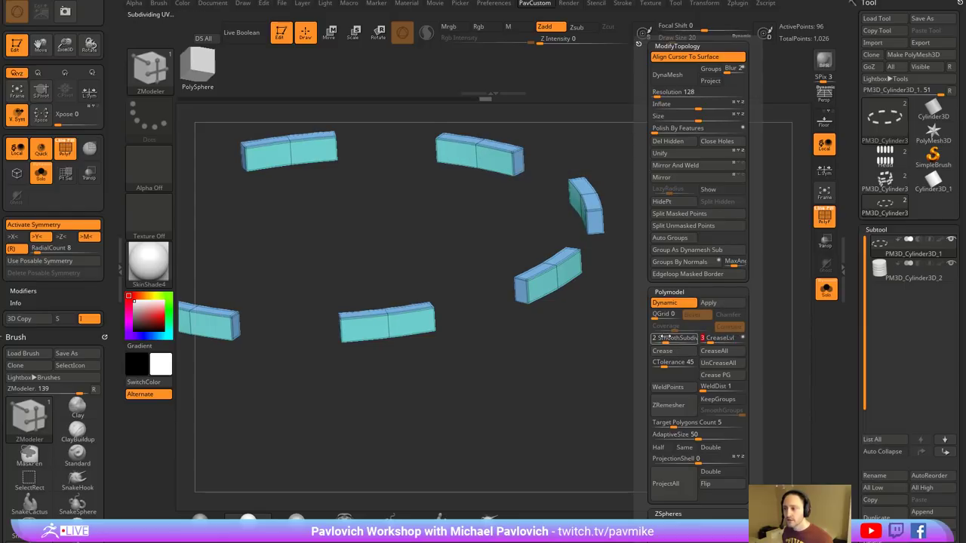
left_click_drag(667, 341, 676, 340)
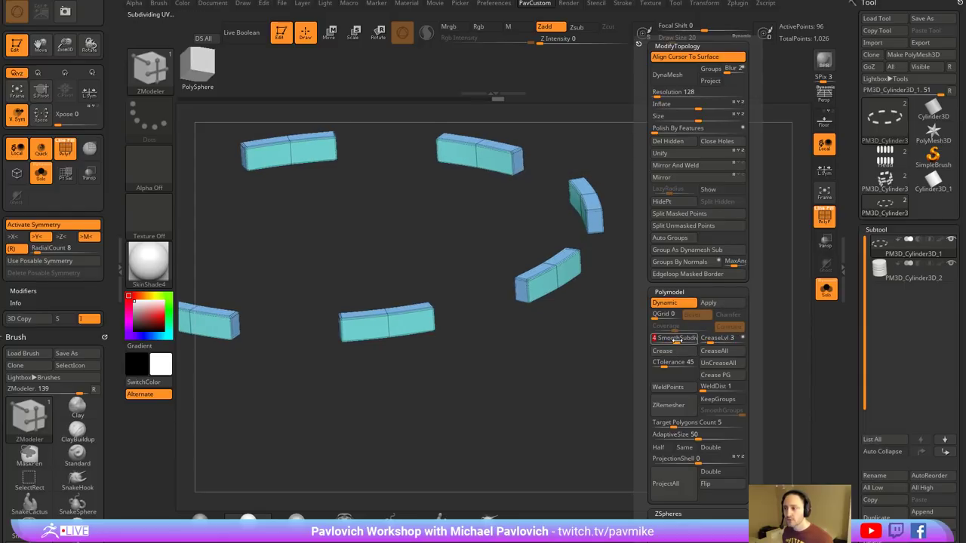
- Hide the polyframe, turn off Solo to show both subtools, and activate Dynamic Subdiv on the cylinder
left_click(824, 217)
mouse_move(719, 292)
left_mouse_down("alt")
mouse_move(751, 277)
mouse_move(703, 286)
left_mouse_up("alt")
left_click(826, 289)
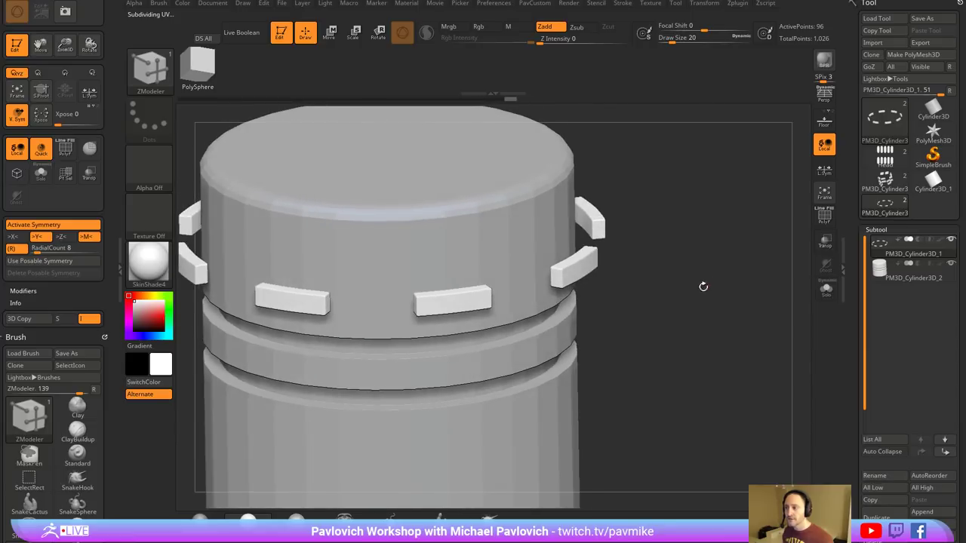
left_click(537, 214, "alt")
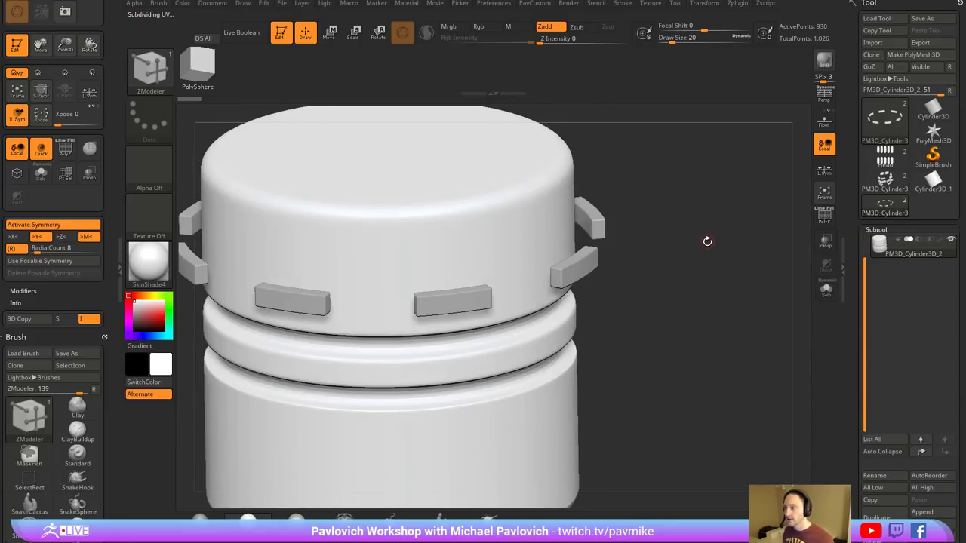
- Select the blocks subtool and move its blocks inward with the Gizmo under radial symmetry so they intersect the cylinder wall
left_click(586, 267, "alt")
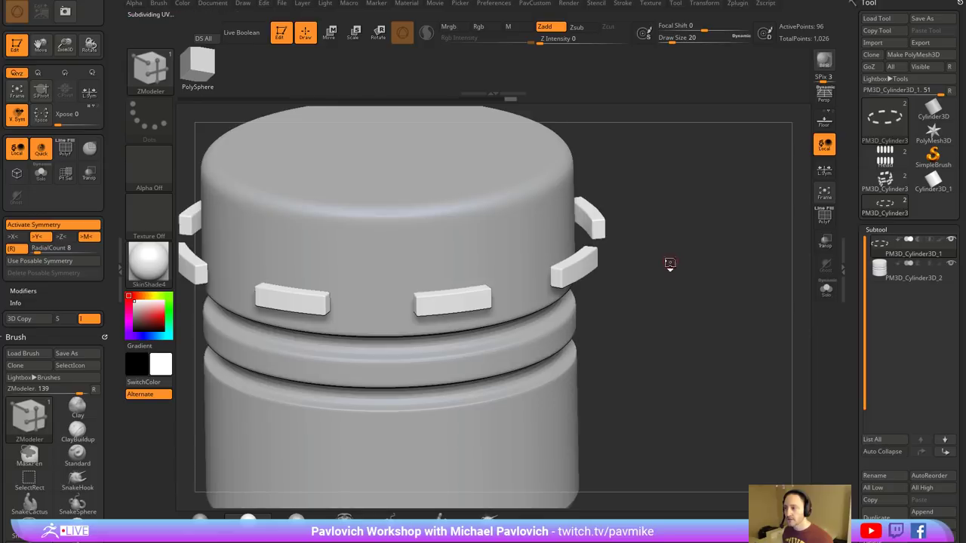
key("w")
left_click_drag(668, 263, 663, 267)
left_click(589, 307, "alt")
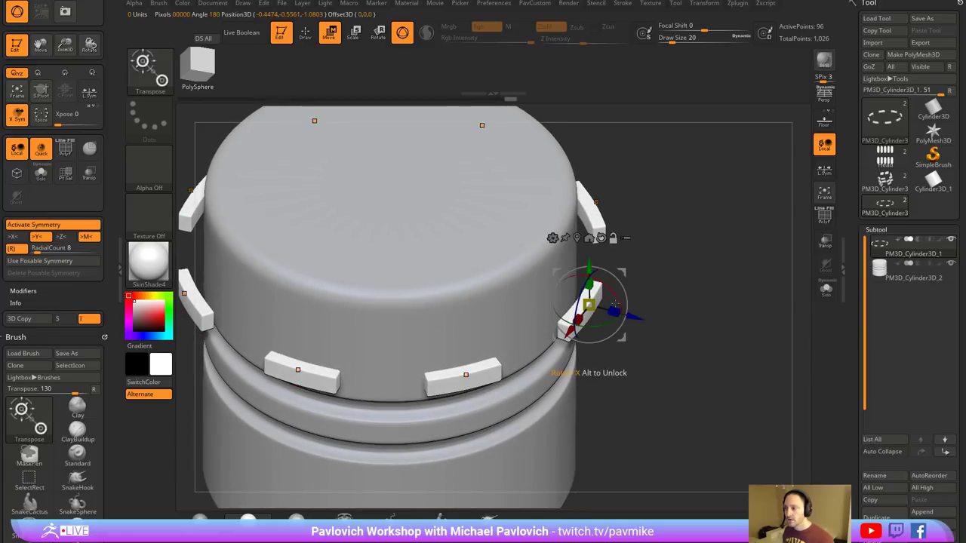
left_click_drag(634, 317, 637, 299)
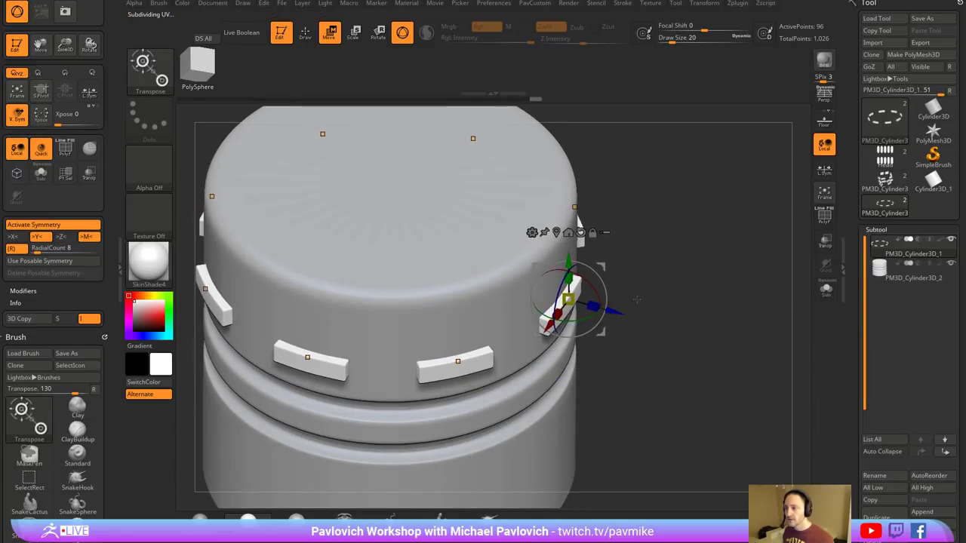
- Move the blocks subtool below the cylinder, set it to subtract, and turn on Live Boolean to cut the slots
left_click(942, 452)
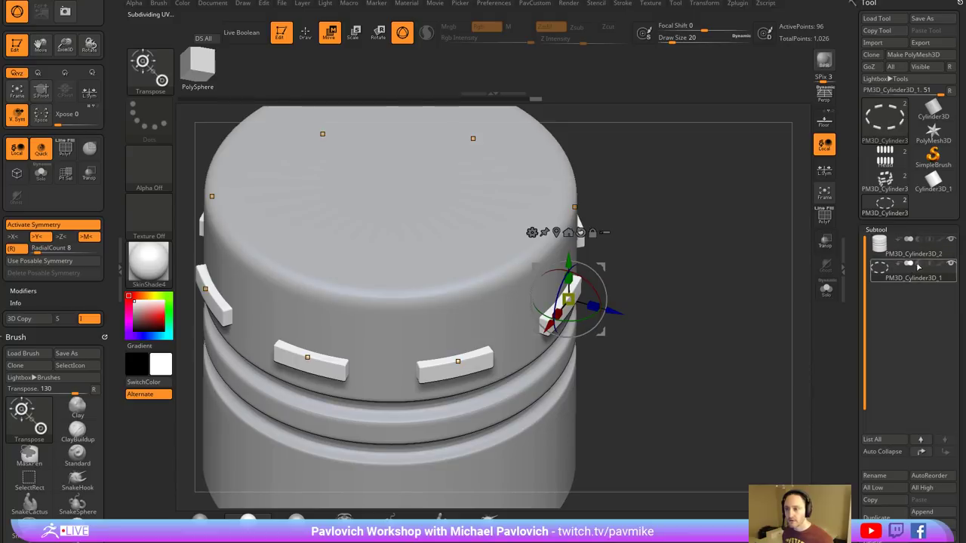
left_click(918, 266)
left_click(248, 35)
key("q")
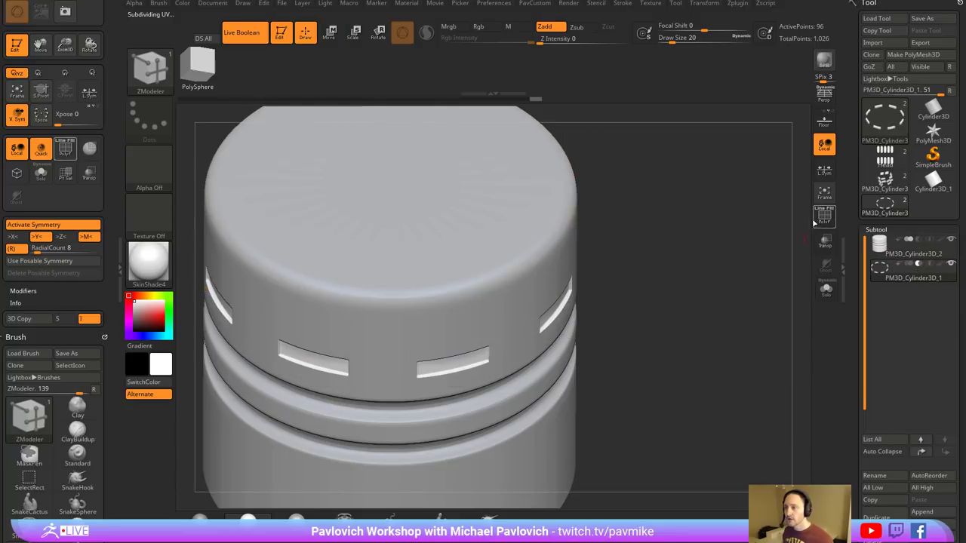
- Move the subtracting blocks about 0.02 along the Gizmo's horizontal axis to adjust the depth of the slots
key("f")
key("w")
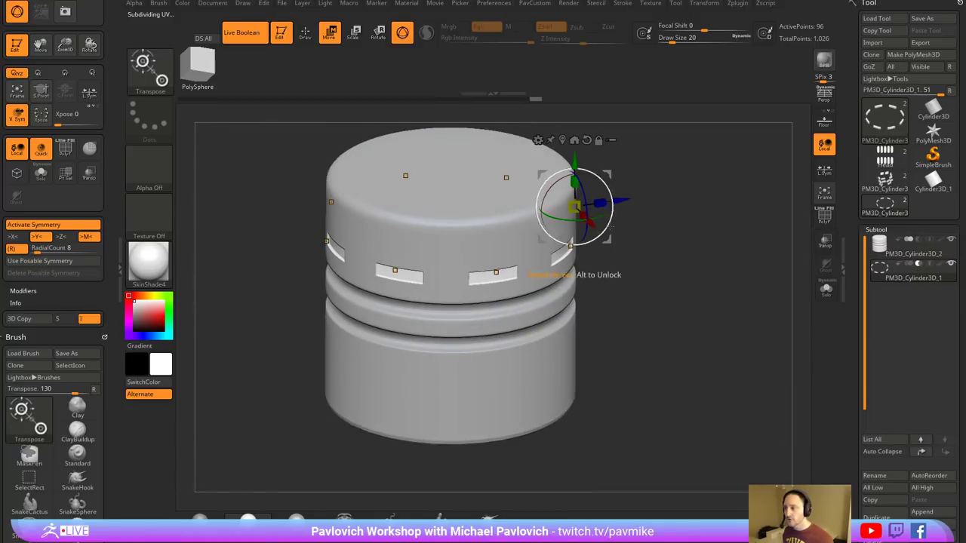
right_click_drag(613, 228, 577, 250)
left_click_drag(617, 203, 614, 204)
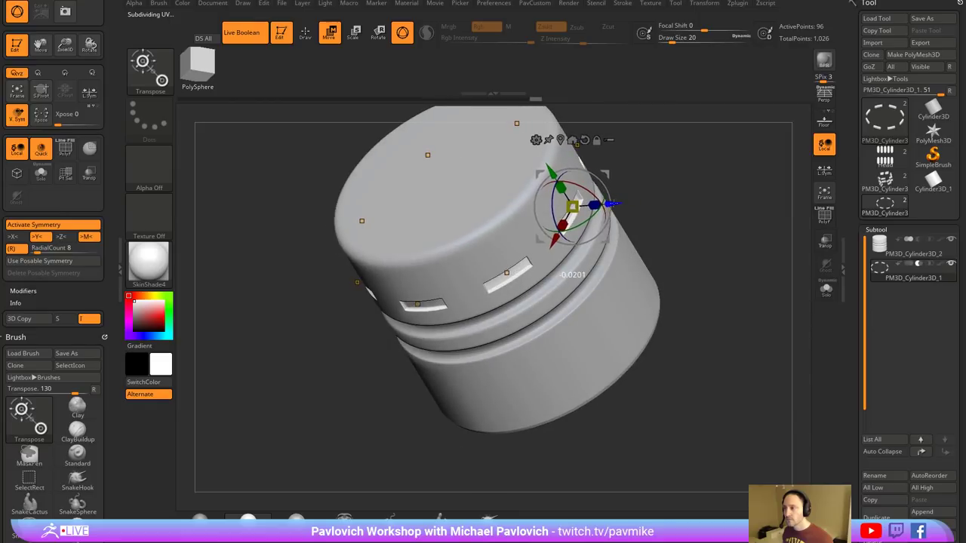
key("q")
mouse_move(731, 239)
right_mouse_down()
mouse_move(744, 183)
mouse_move(729, 196)
mouse_move(741, 246)
right_mouse_up()
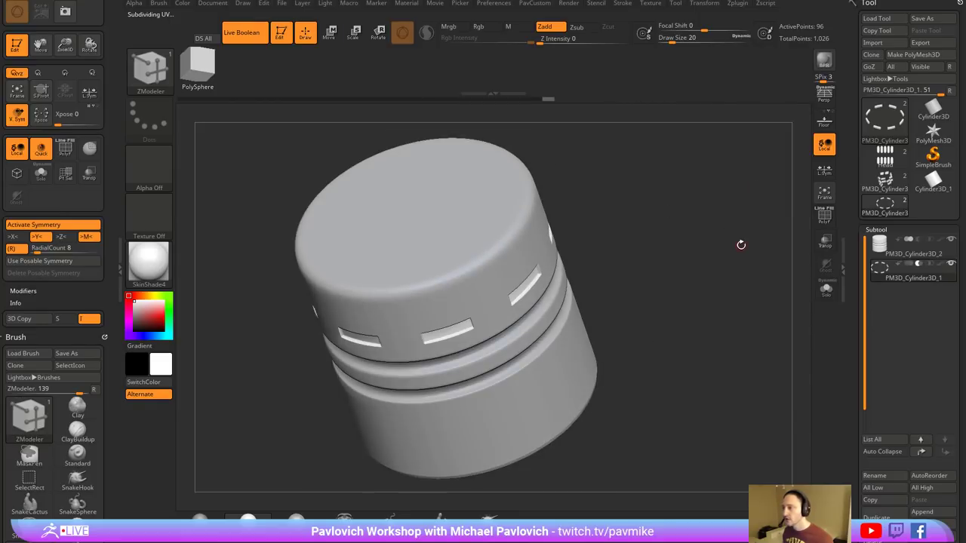
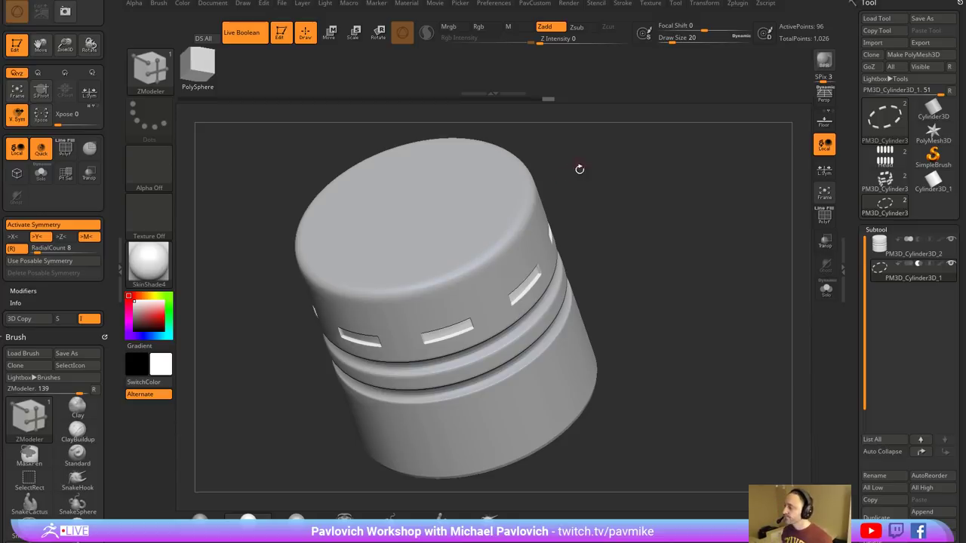
- Turn off Live Boolean, clear the canvas and redraw the model smaller in Edit mode
left_click_drag(627, 211, 619, 175)
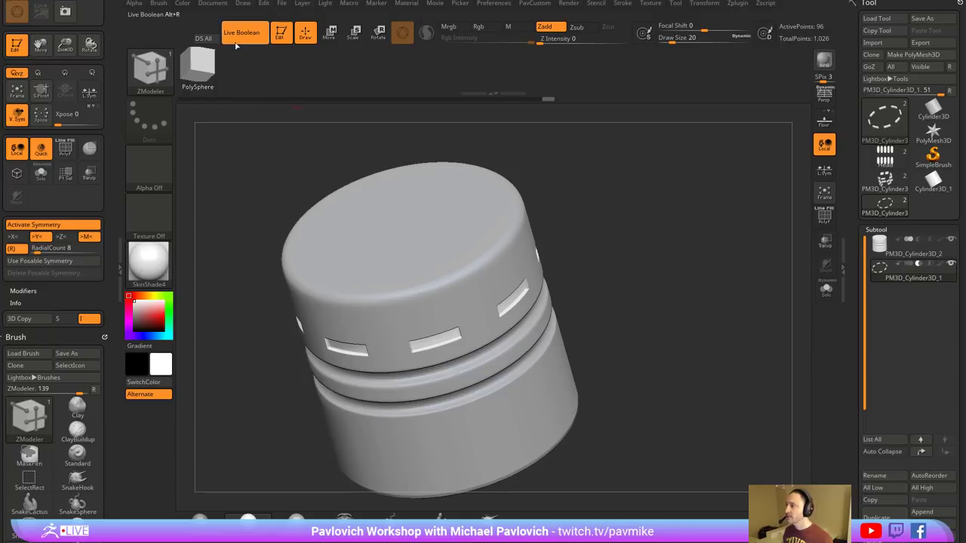
left_click(241, 33)
left_click(281, 32)
left_click_drag(653, 241, 590, 223)
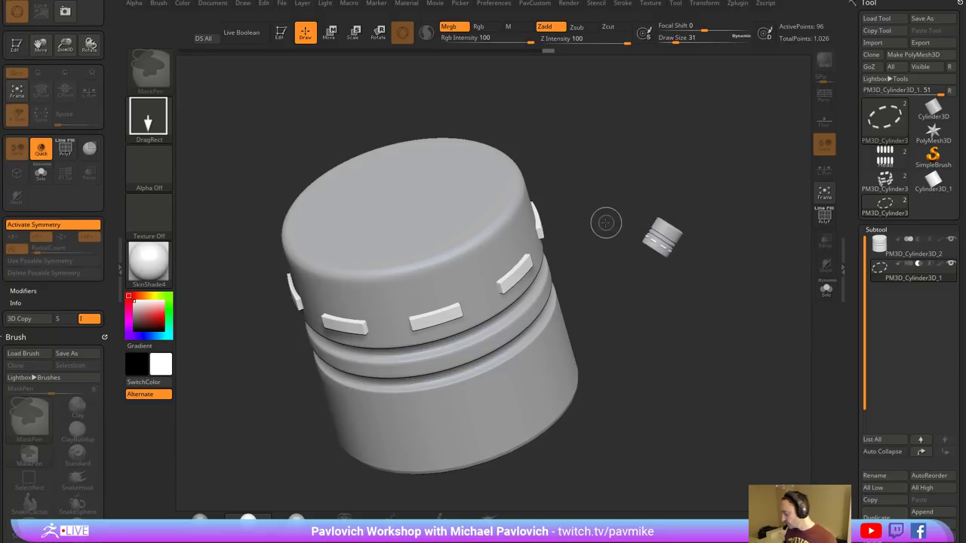
key("ctrl+n")
left_click_drag(536, 272, 558, 299)
key("t")
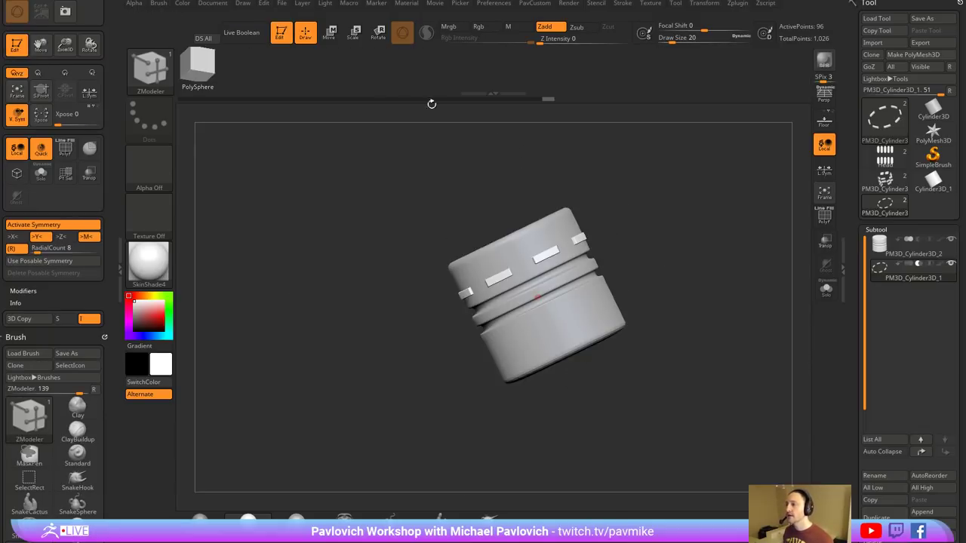
- Select the cylinder subtool, turn off its Dynamic Subdiv and show the polyframe
left_click(579, 302, "alt")
key("shift+d")
left_click(817, 217)
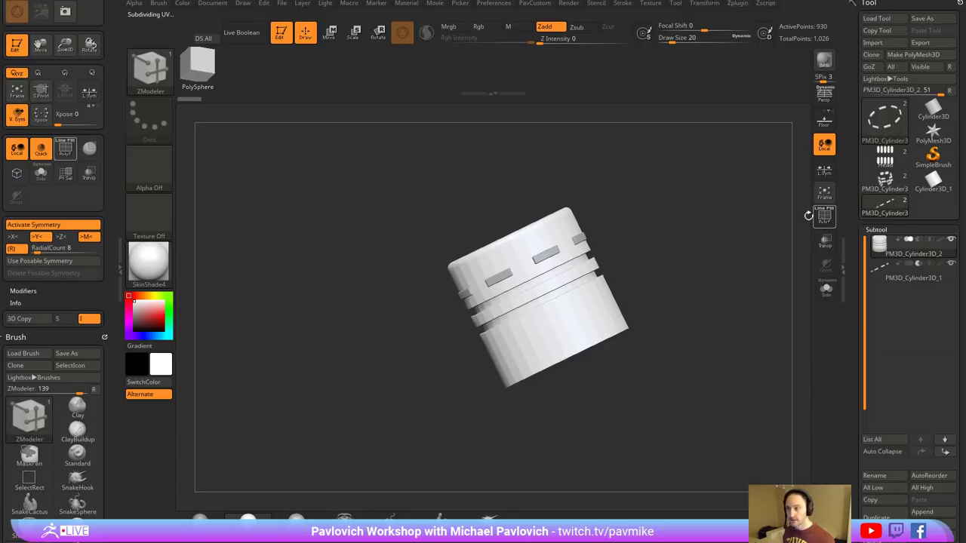
key("f")
left_click_drag(703, 279, 712, 244)
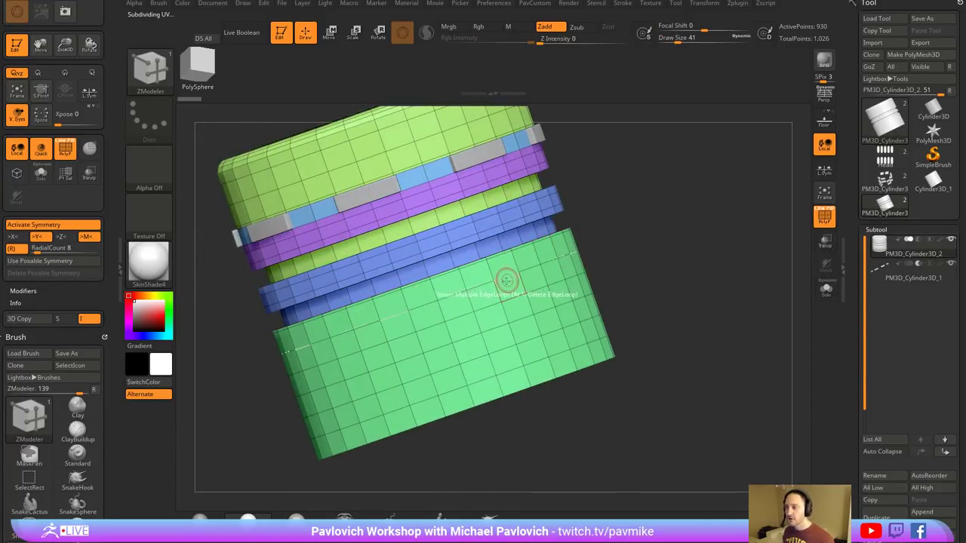
- Try to bevel the cylinder's vertical edge loops with the Bevel edge action targeting EdgeLoop Complete
right_click_drag(506, 282, 525, 312)
key("space")
left_click(526, 312)
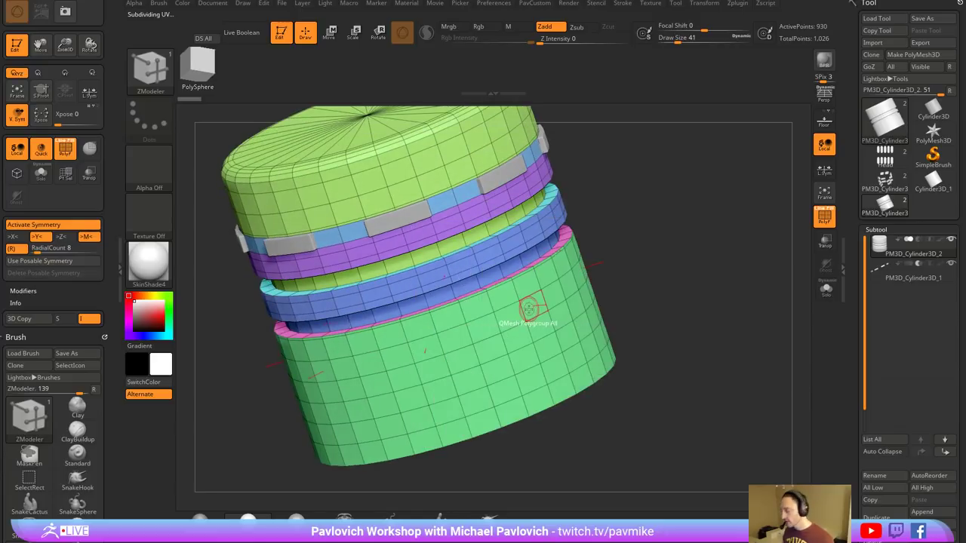
key("space")
left_click(487, 252)
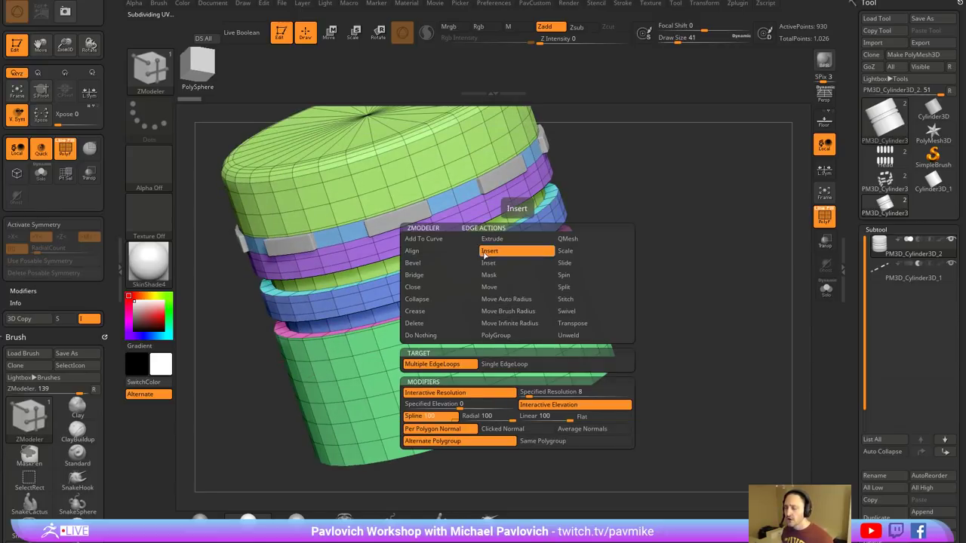
left_click(423, 263)
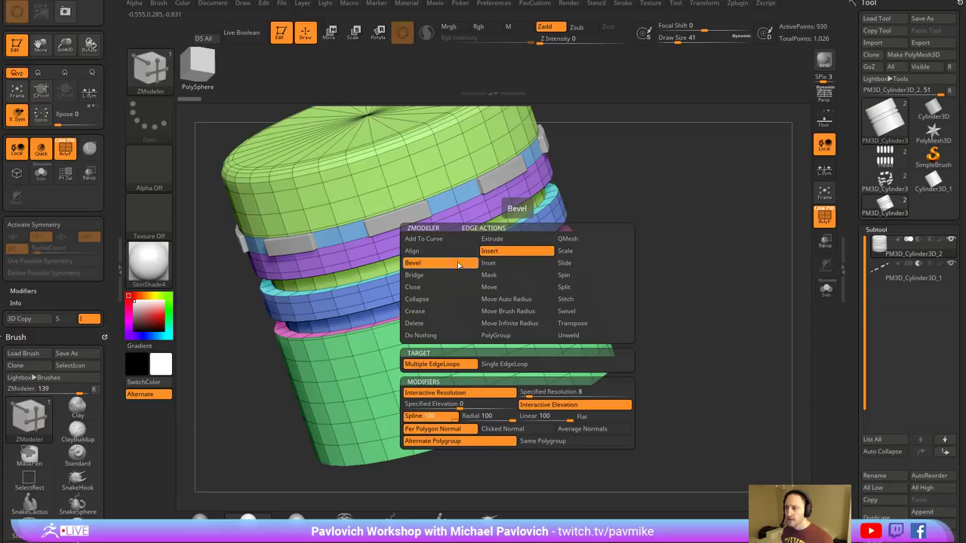
left_click(510, 364)
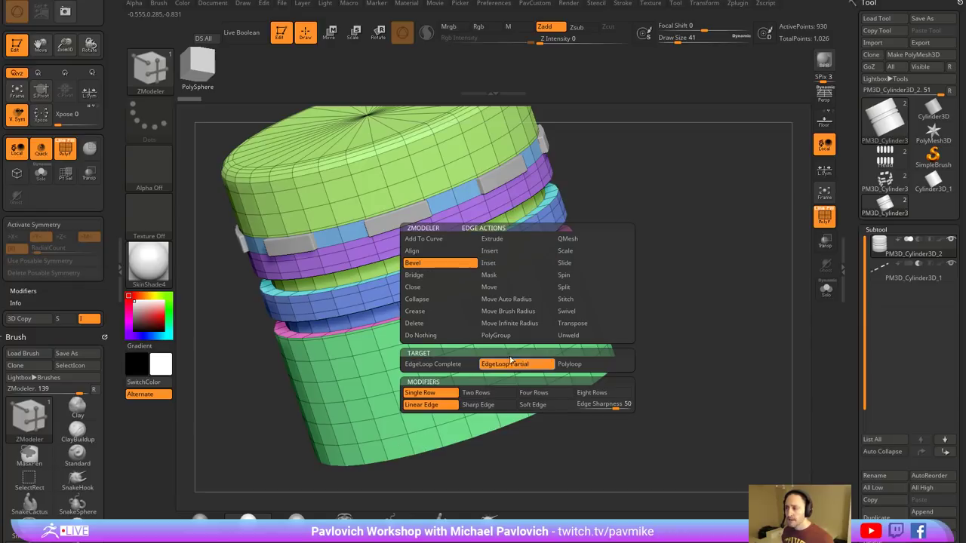
left_click(457, 365)
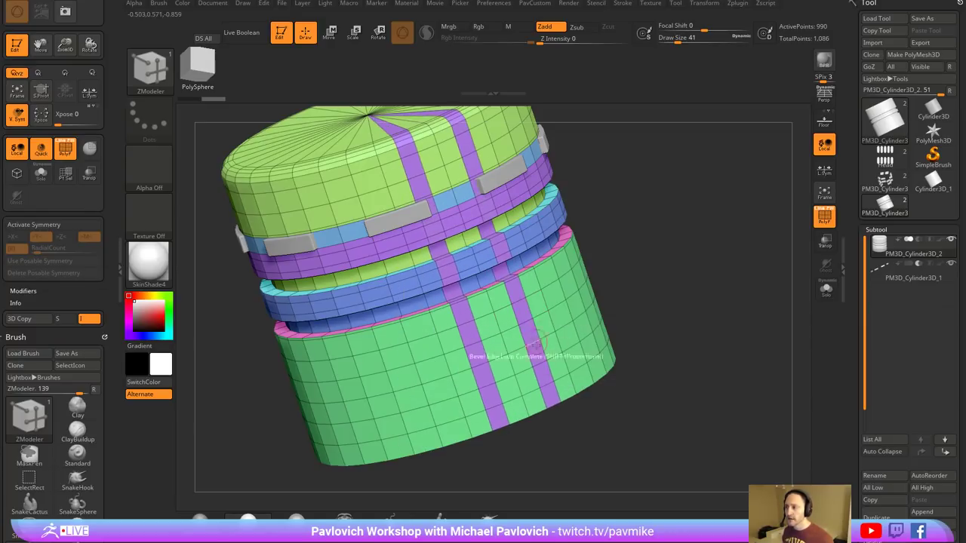
left_click_drag(641, 347, 656, 292, "alt")
key("ctrl+z")
- Delete the cylinder's top cap using the Delete polygon action with the Flat Island target
key("space")
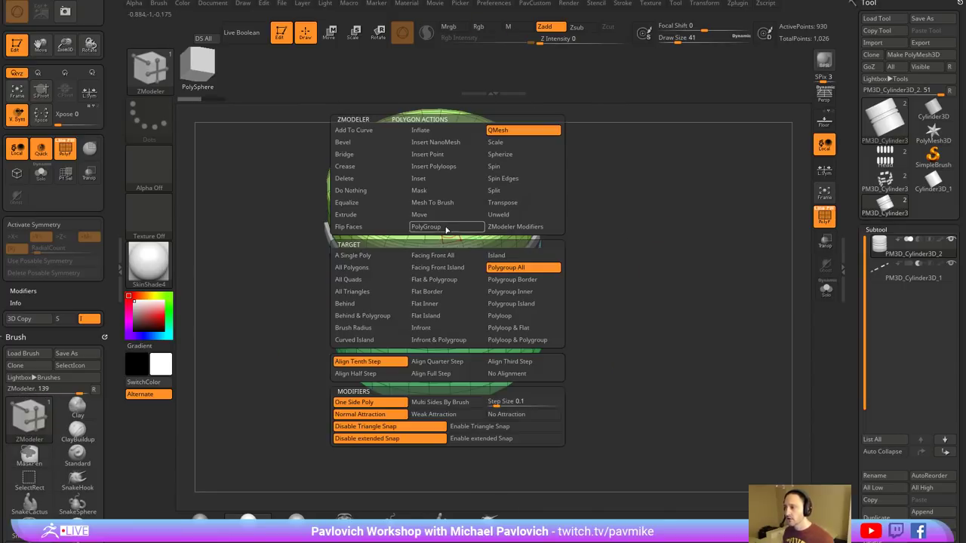
left_click(348, 178)
left_click(455, 316)
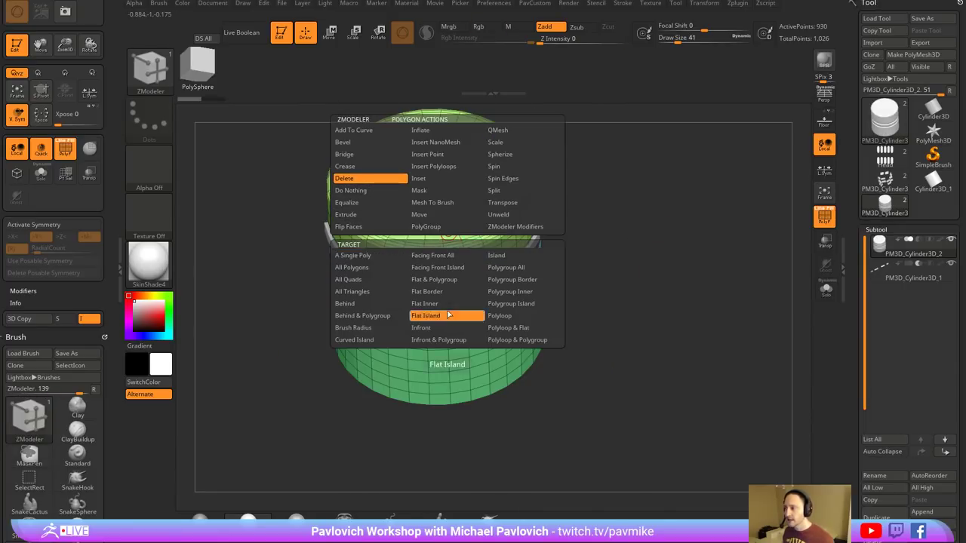
left_click(458, 222)
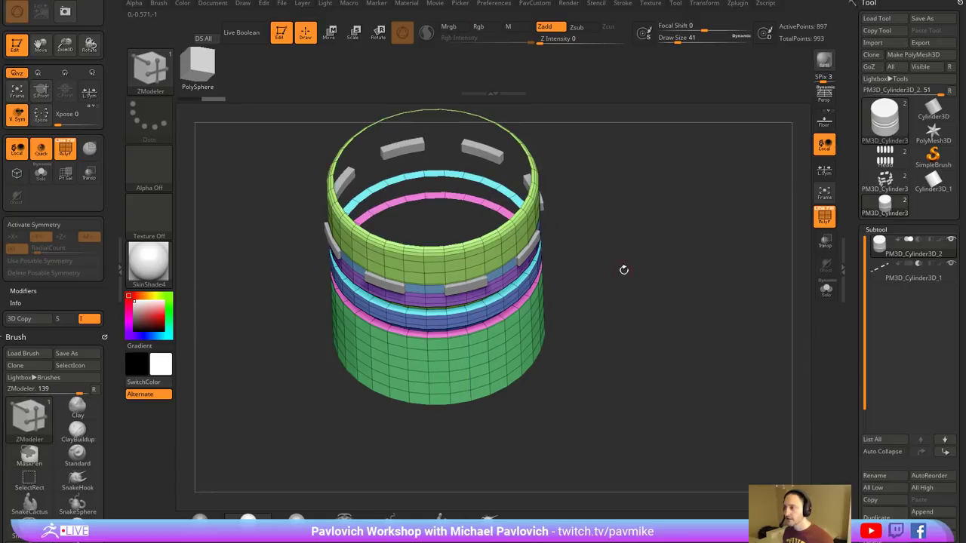
left_click_drag(623, 269, 620, 257)
left_click_drag(632, 177, 481, 265)
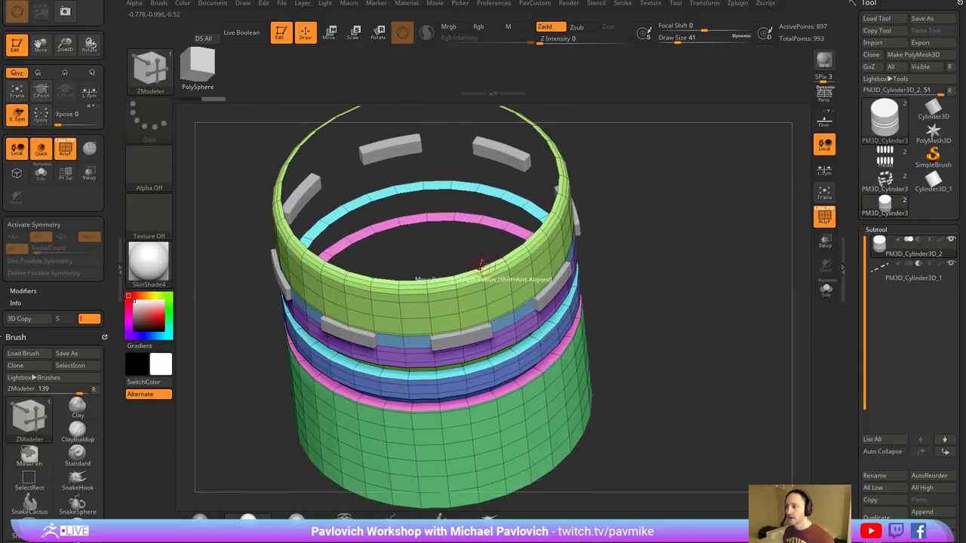
- Try to close the open top of the cylinder with the Close edge action set to Convex Hole
key("space")
left_click(420, 287)
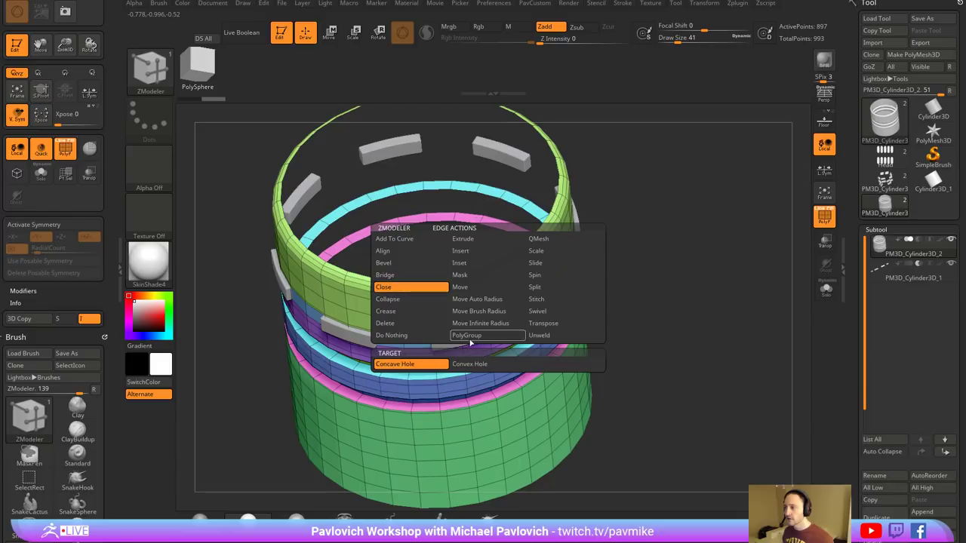
left_click(480, 364)
left_click(489, 264)
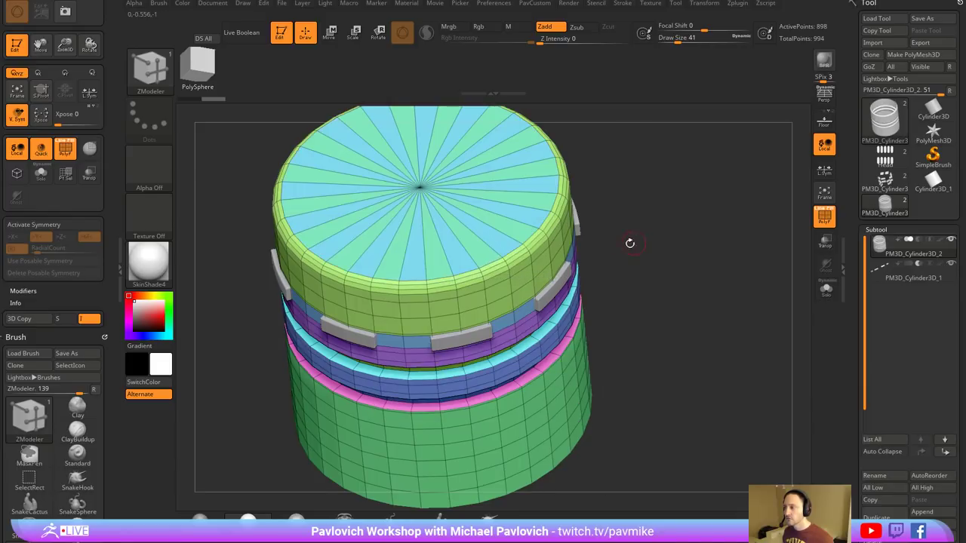
key("ctrl+z")
- Delete the cylinder's bottom cap with the Flat Island target
left_click_drag(694, 300, 660, 247, "alt")
left_click_drag(661, 317, 684, 153)
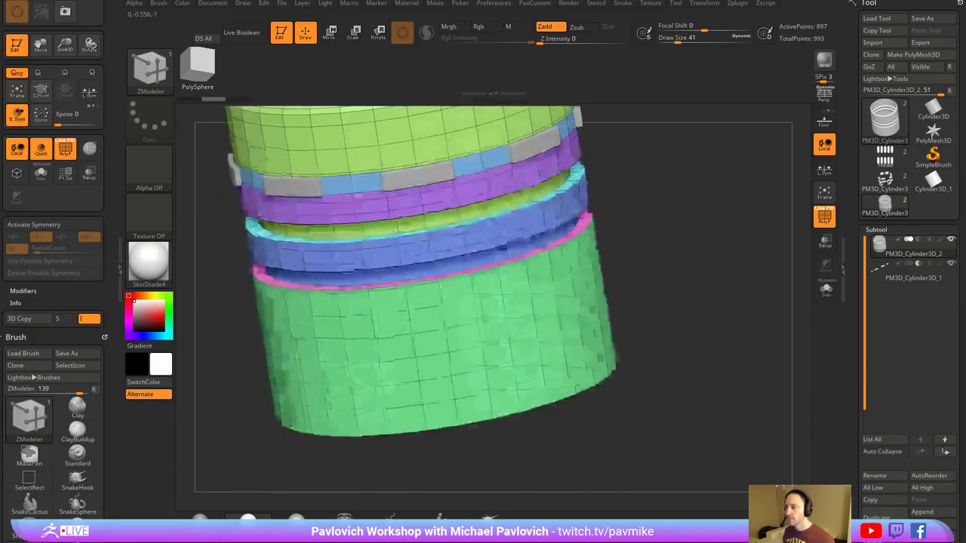
left_click_drag(515, 389, 581, 303)
key("space")
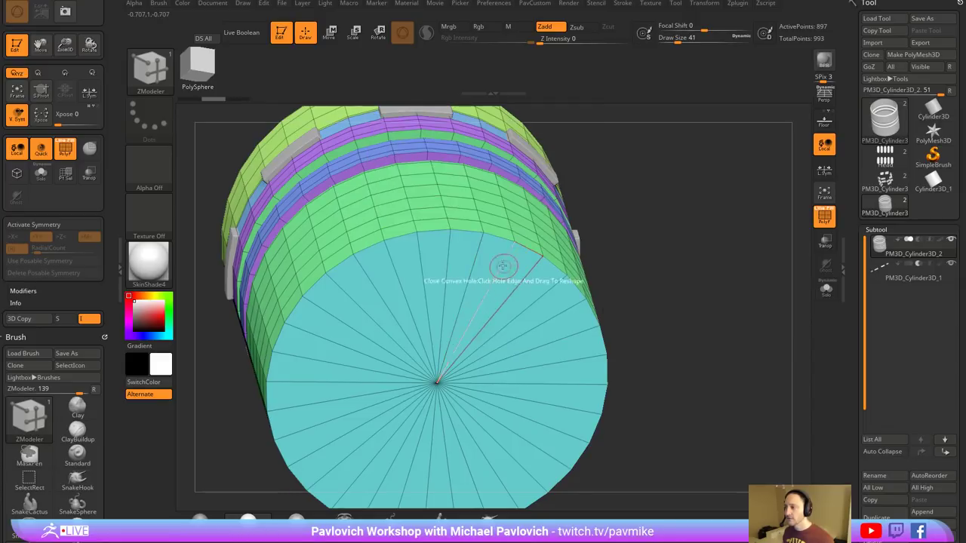
left_click(504, 267)
left_click_drag(683, 124, 670, 382)
mouse_move(663, 249)
left_mouse_down()
mouse_move(674, 239)
mouse_move(674, 257)
left_mouse_up()
- Try to bevel an edge loop on the open-ended cylinder with Bevel EdgeLoop Complete
key("space")
left_click(414, 258)
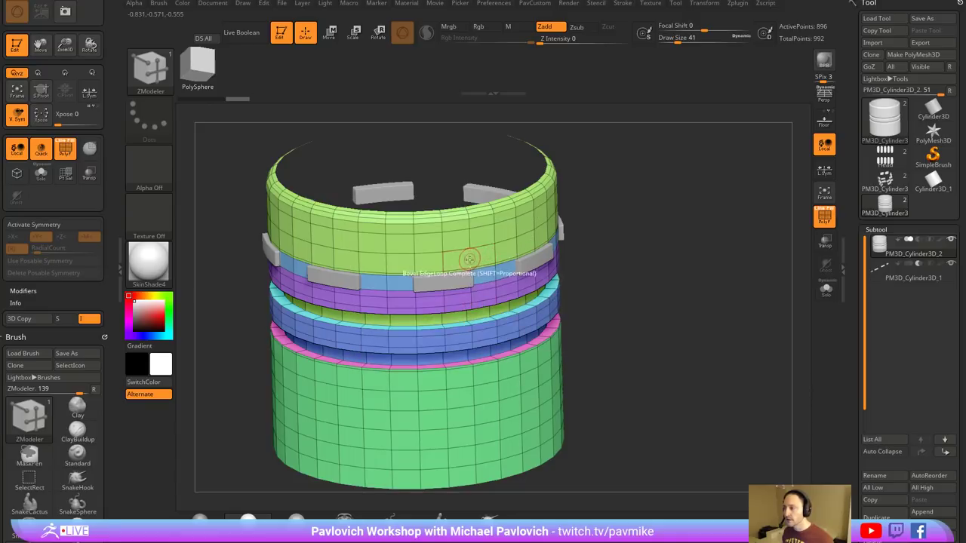
left_click_drag(471, 259, 484, 262)
key("ctrl+z")
left_click_drag(644, 249, 626, 226)
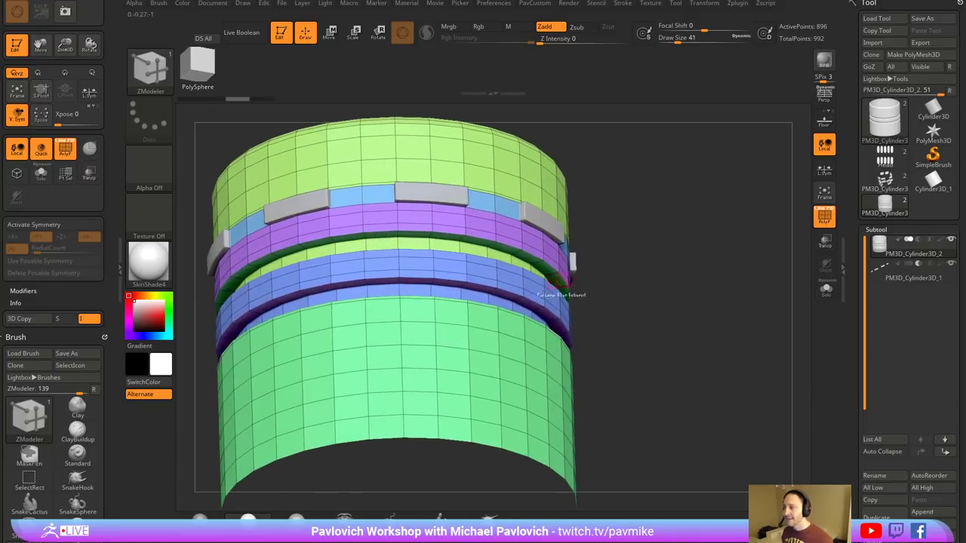
- Try to bevel a single vertical edge loop down the cylinder wall using the EdgeLoop Partial target
key("space")
left_click(464, 336)
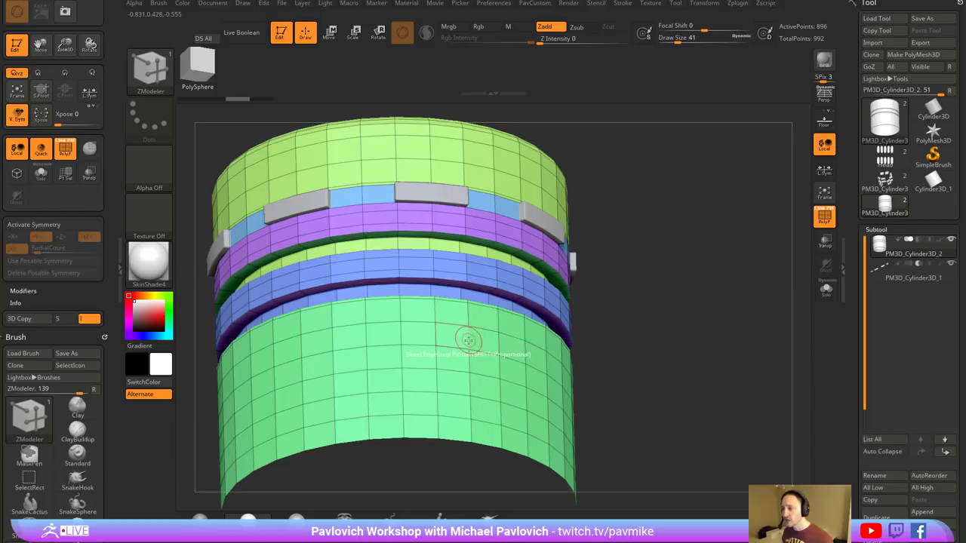
left_click(465, 336)
left_click_drag(660, 256, 666, 293)
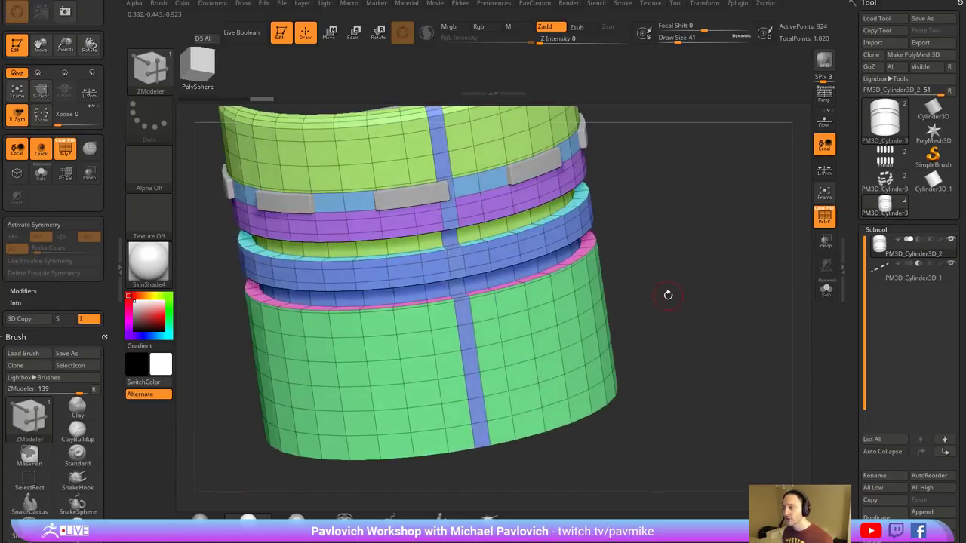
key("ctrl+z")
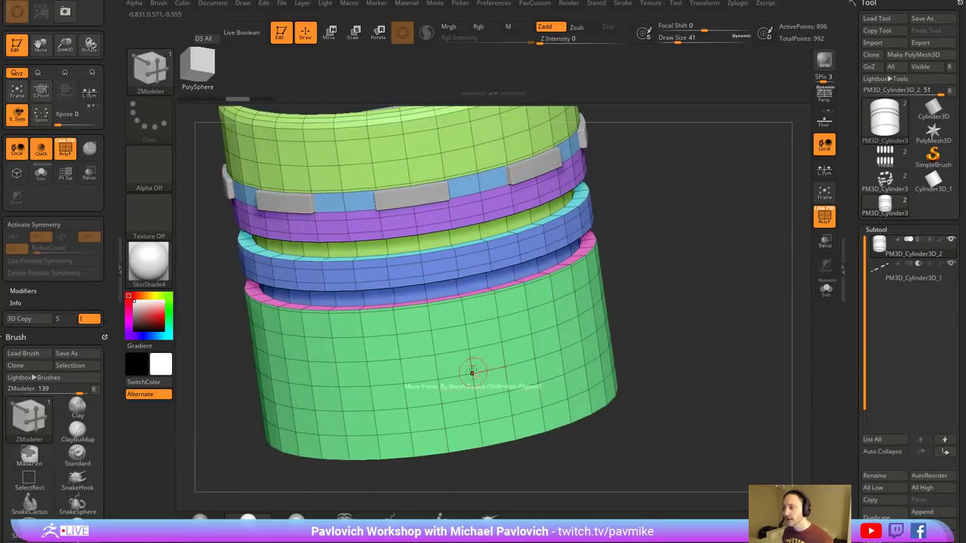
- Hide one half of the cylinder up to its centre line with SelectRect, seen straight from the side
mouse_move(704, 347)
left_mouse_down()
mouse_move(676, 315)
mouse_move(706, 277)
mouse_move(698, 250)
left_mouse_up()
key("ctrl+shift")
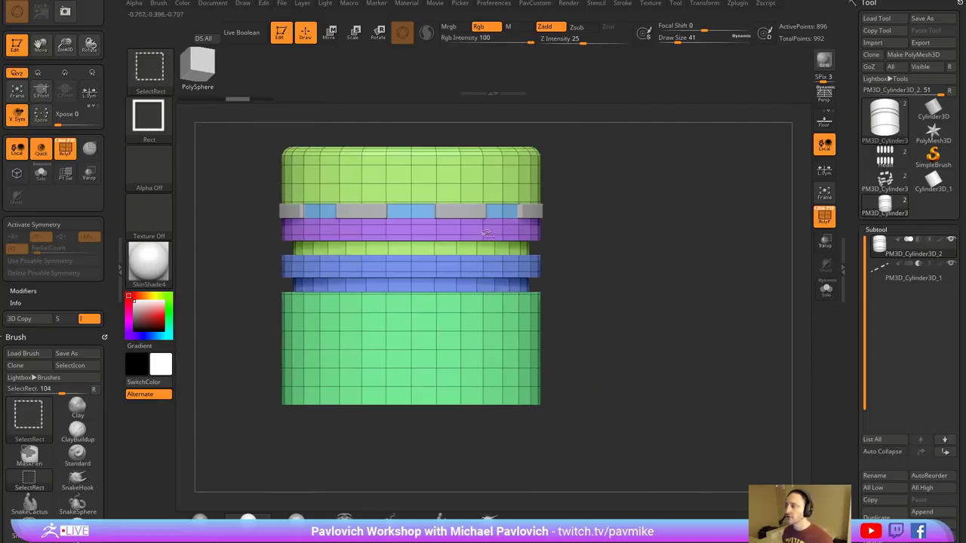
mouse_move(586, 246)
left_mouse_down("alt")
mouse_move(570, 223)
mouse_move(564, 231)
left_mouse_up("alt")
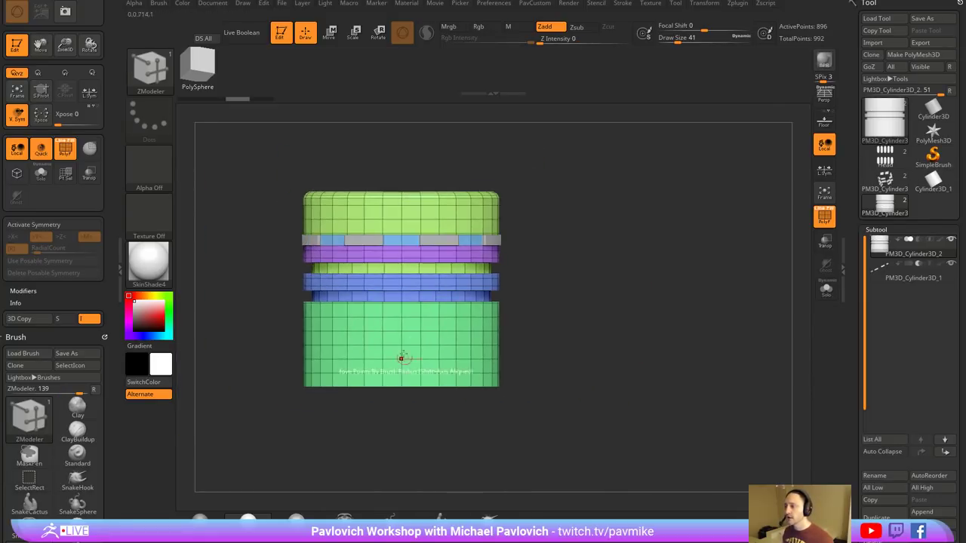
left_click_drag(222, 140, 400, 410, "ctrl+shift")
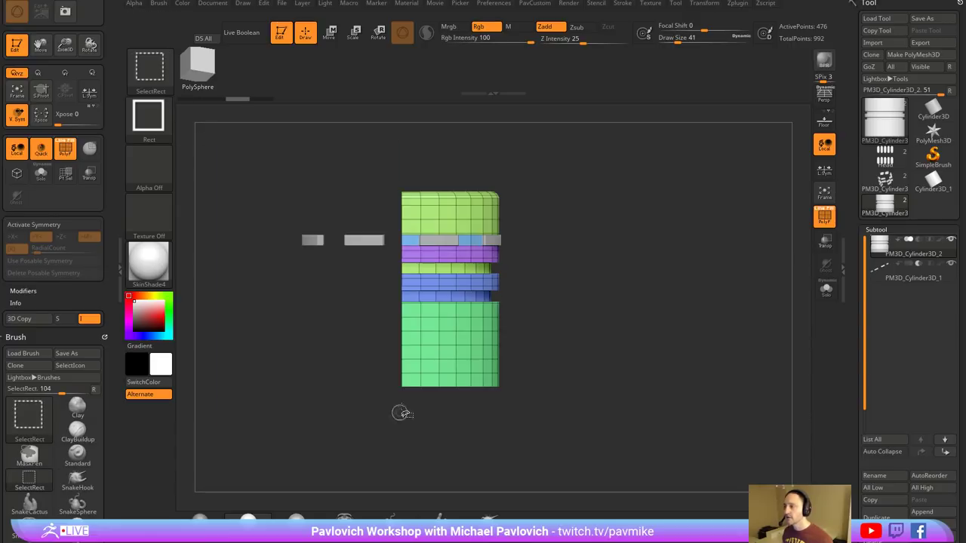
left_click_drag(695, 278, 625, 265)
left_click_drag(625, 266, 596, 276, "alt")
- Try to slice a trapezoidal outline into the cylinder's lower wall with the SliceCurve brush
left_click(153, 78, "ctrl+shift")
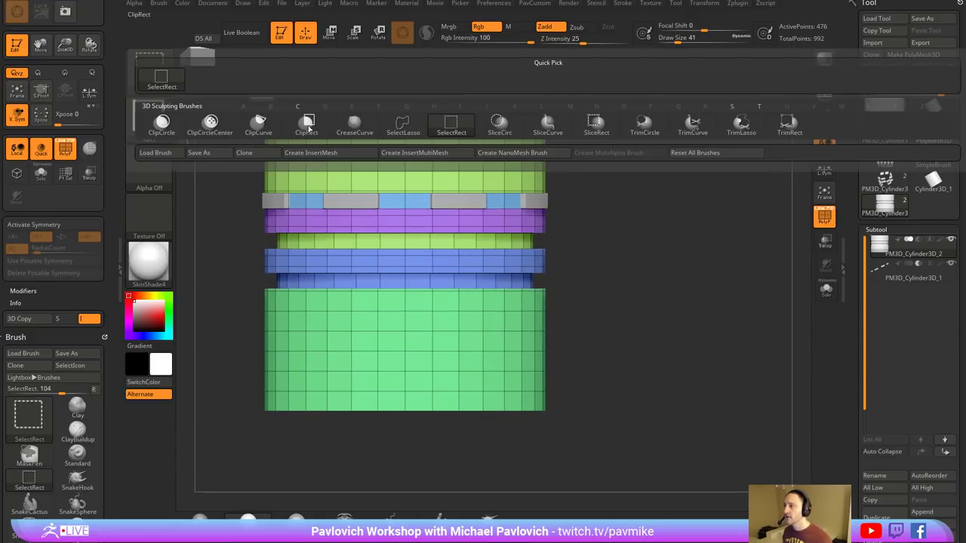
left_click(548, 123)
mouse_move(284, 450)
left_mouse_down("ctrl+shift")
mouse_move(361, 345)
mouse_move(465, 342)
mouse_move(600, 426)
left_mouse_up("ctrl+shift")
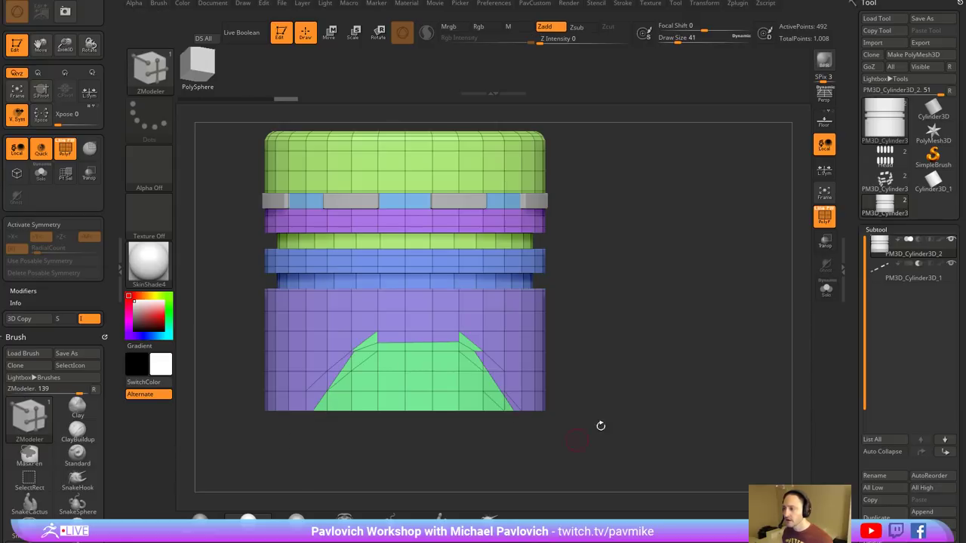
key("ctrl+z")
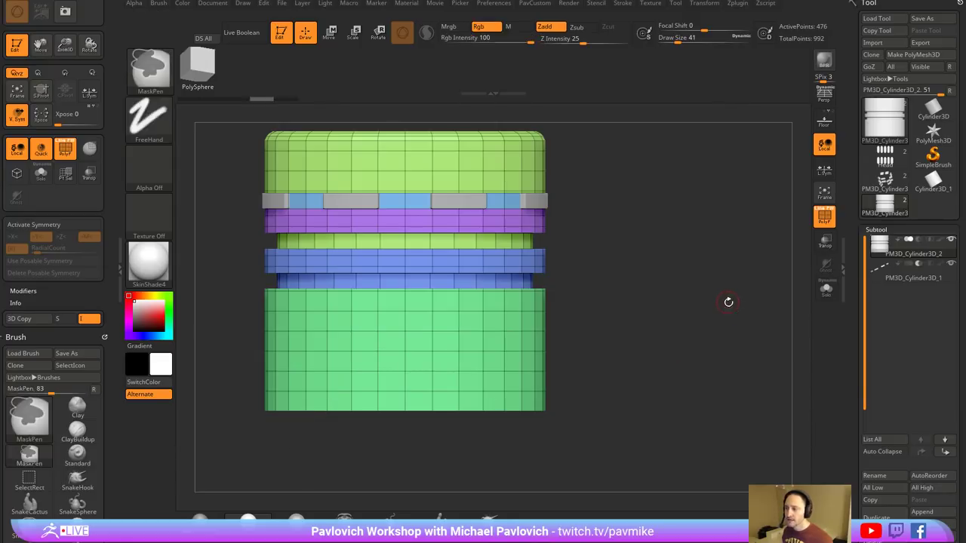
mouse_move(545, 451)
left_mouse_down("ctrl+shift")
mouse_move(448, 339)
mouse_move(334, 340)
mouse_move(246, 370)
mouse_move(232, 403)
left_mouse_up("ctrl+shift")
key("ctrl+z")
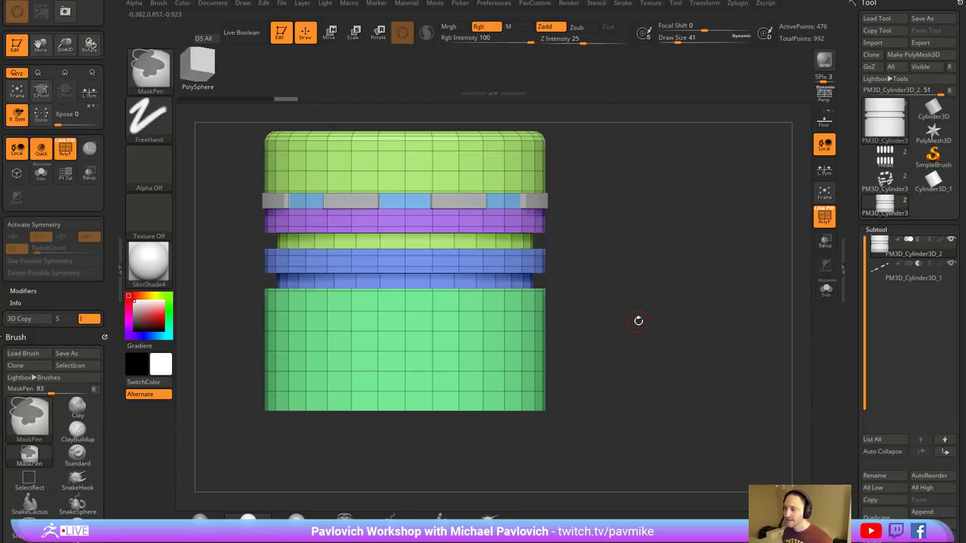
left_click_drag(624, 274, 702, 278)
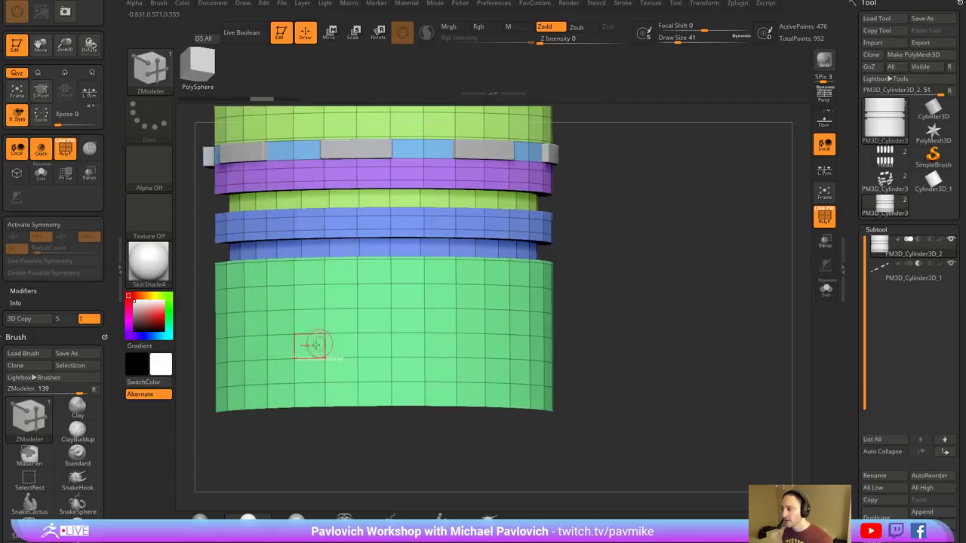
- Split adjacent horizontal edges down one column and vertical edges along the adjoining upper row of the green lower wall
key("space")
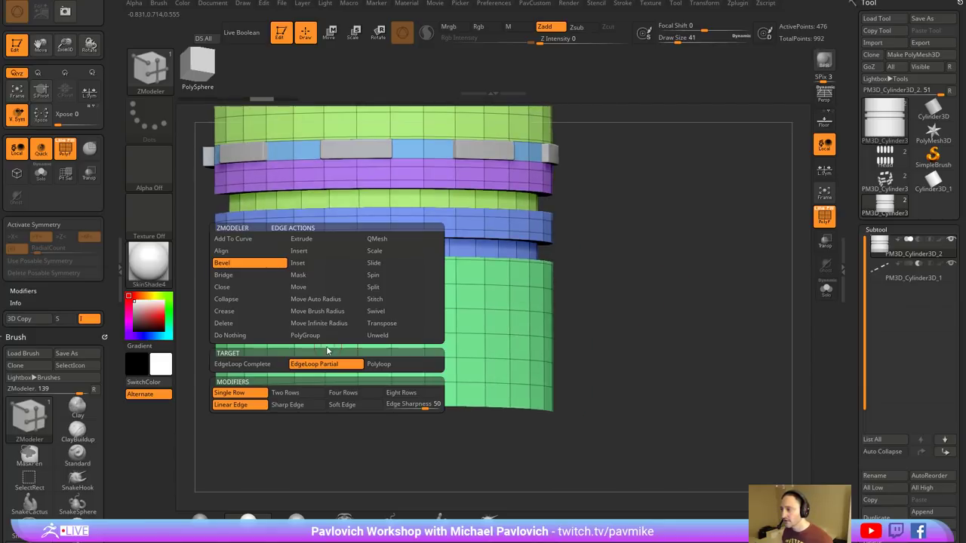
left_click(382, 290)
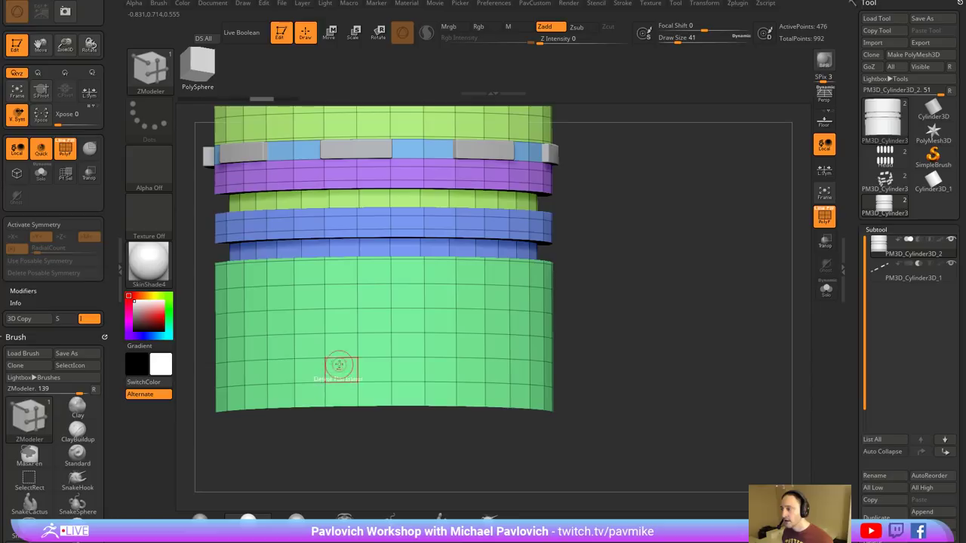
left_click(340, 357)
left_click(340, 334)
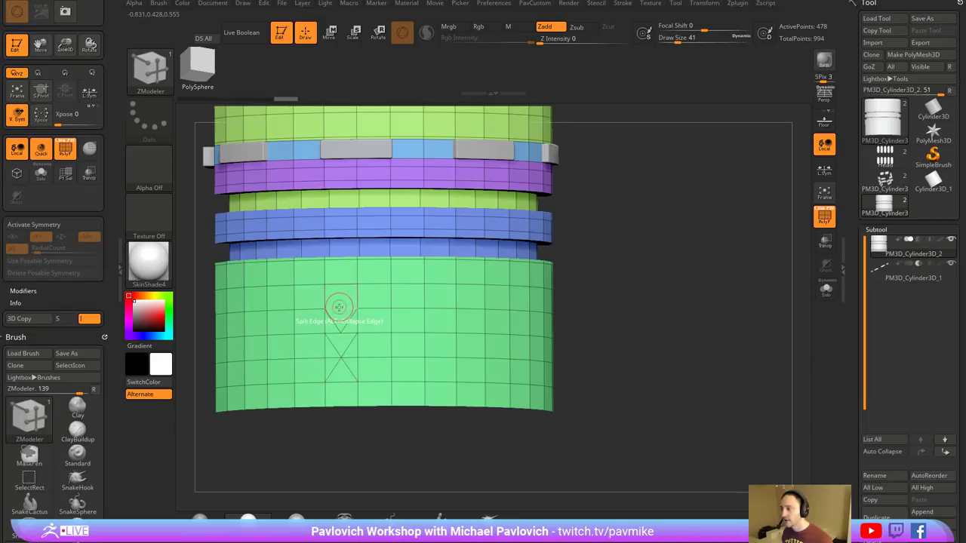
left_click(337, 308)
left_click(391, 295)
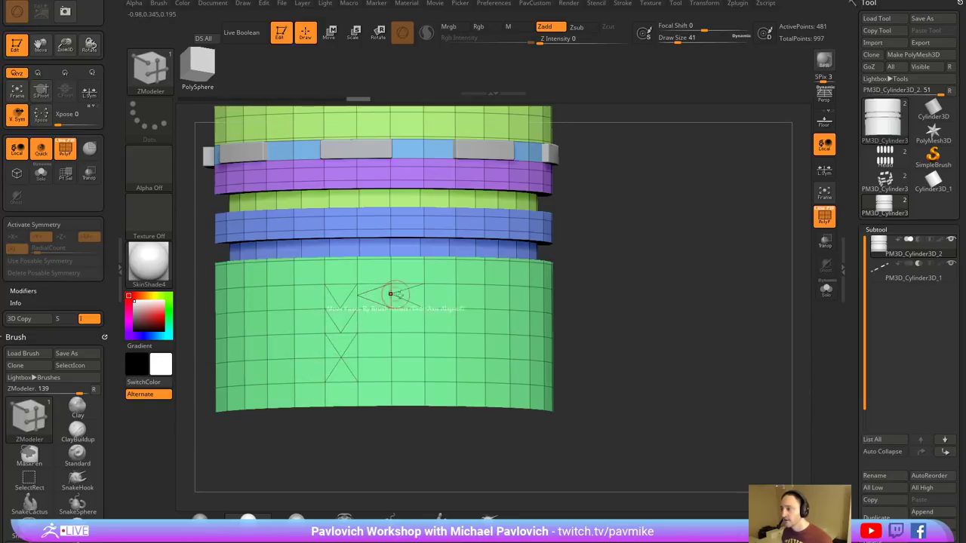
left_click(424, 295)
- Connect the split points into a continuous L-shaped edge path with Bridge Two Points, splitting one more edge at its lower end
left_click_drag(668, 252, 737, 261, "alt")
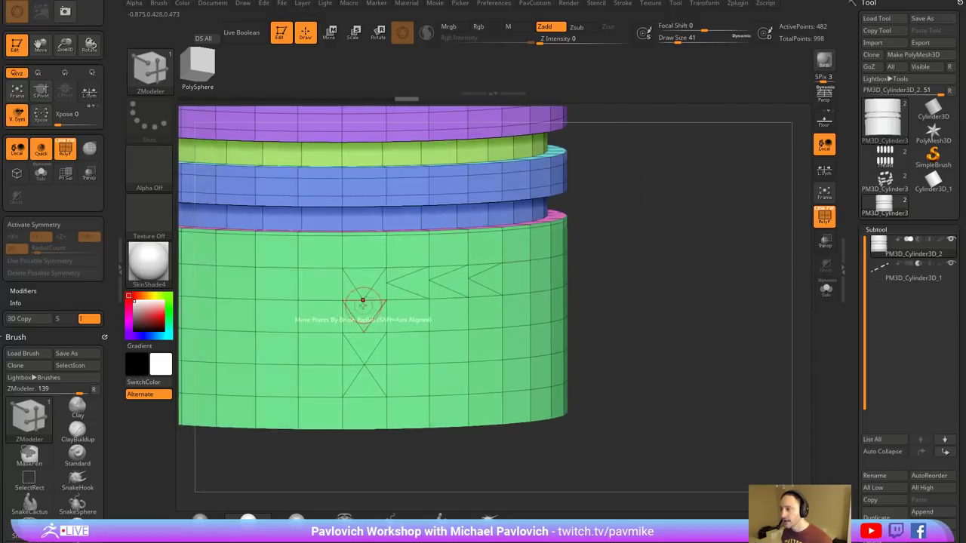
key("space")
left_click(340, 378)
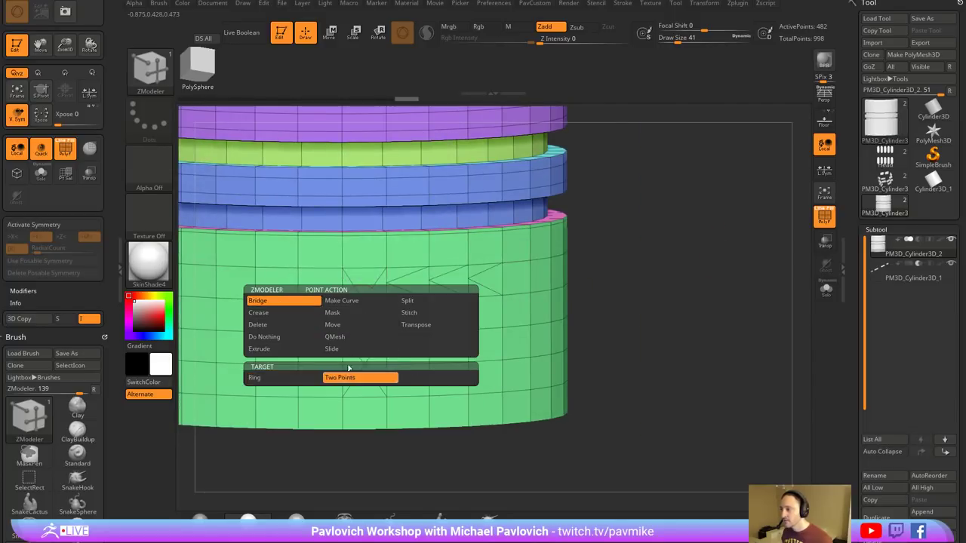
left_click(363, 396)
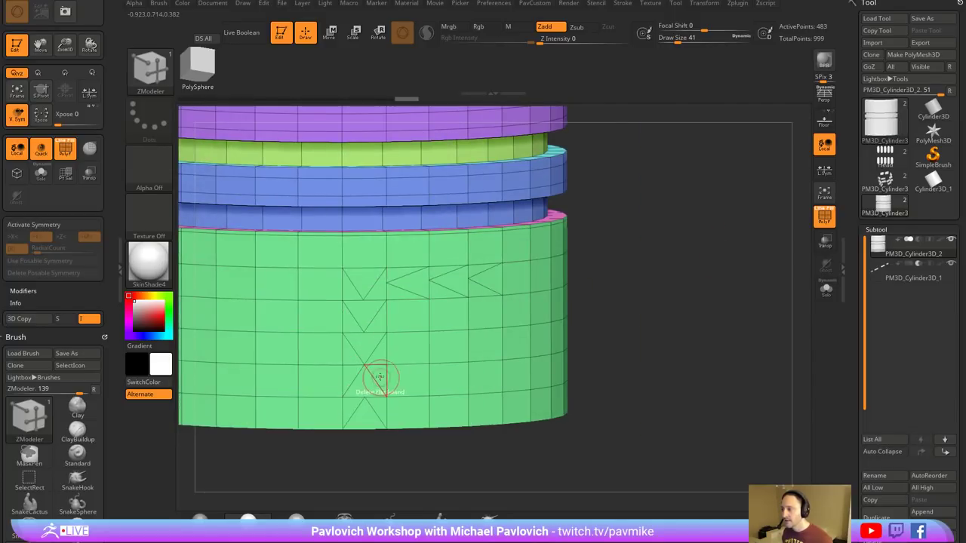
left_click(364, 397)
left_click(364, 369)
left_click(364, 366)
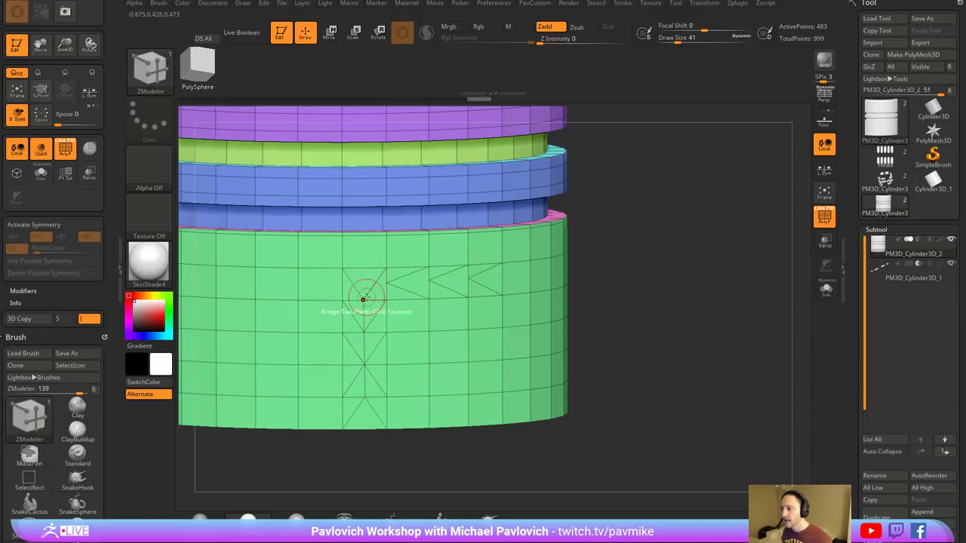
left_click(363, 299)
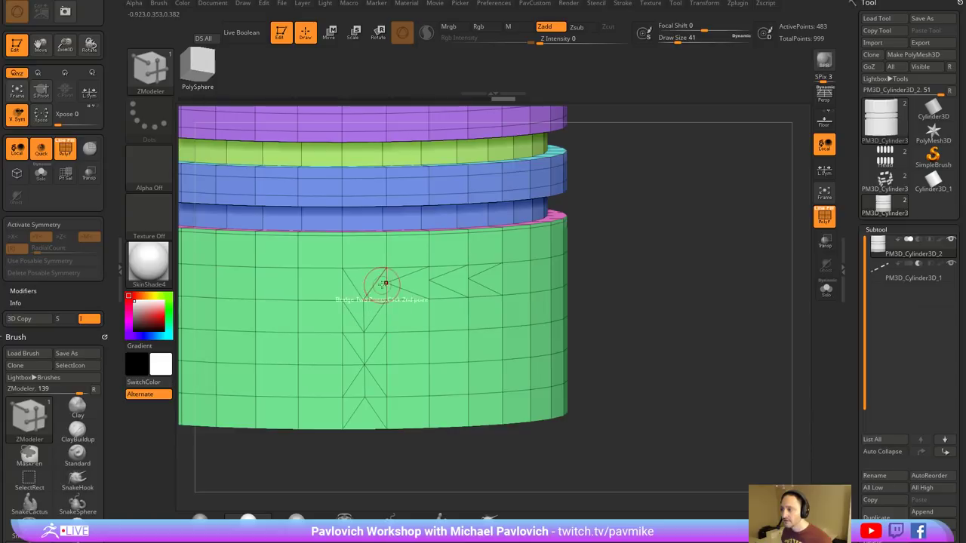
left_click(385, 283)
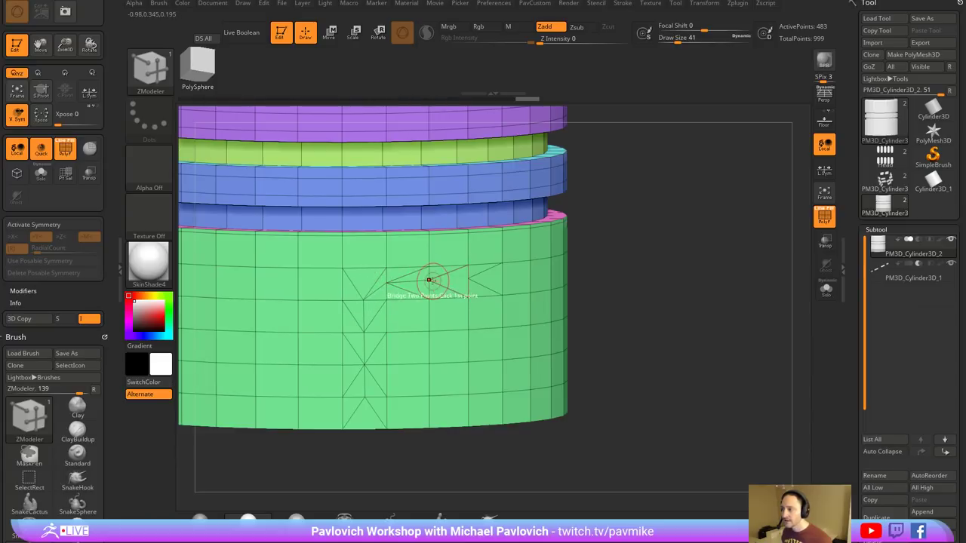
left_click(429, 279)
- Delete the leftover diagonal edges along the L-shaped path, keeping those at its two ends
left_click_drag(604, 268, 517, 280, "shift")
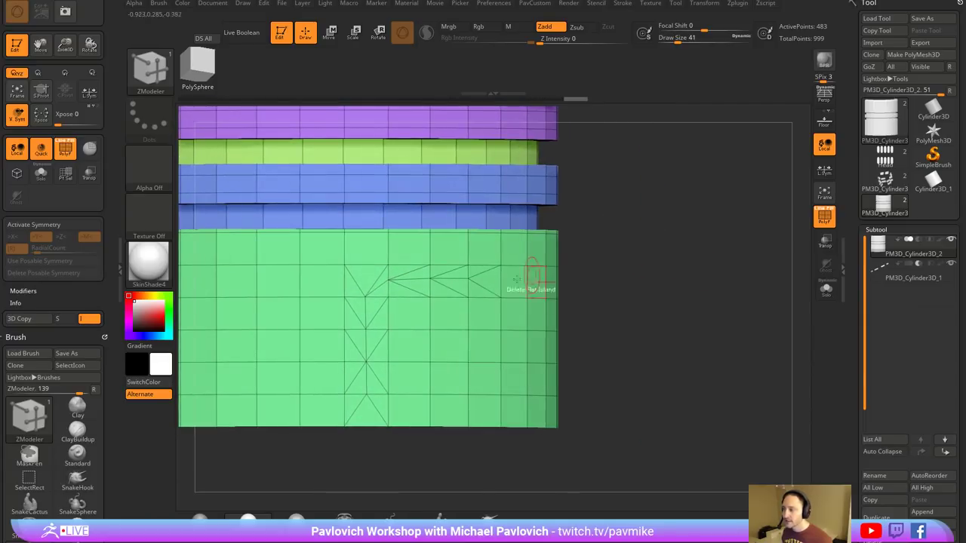
key("space")
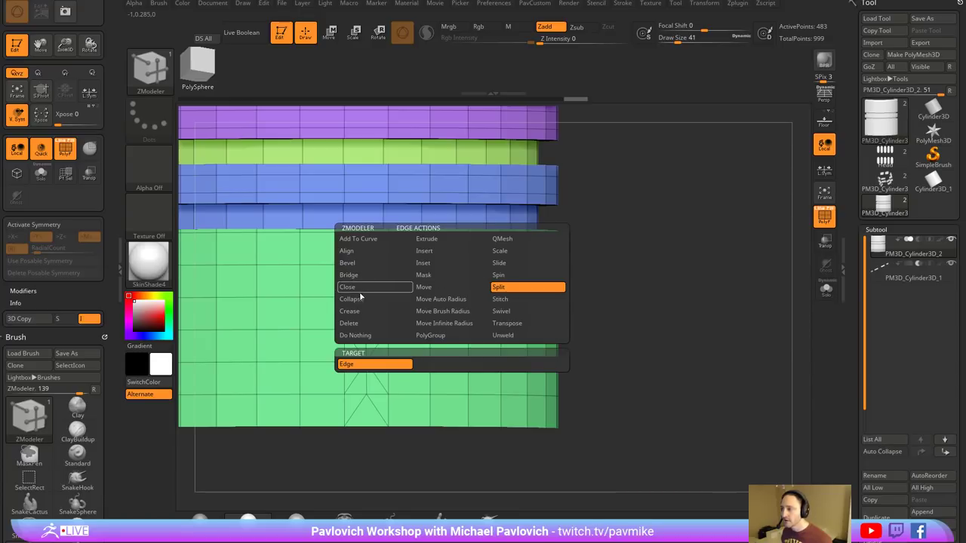
left_click(356, 324)
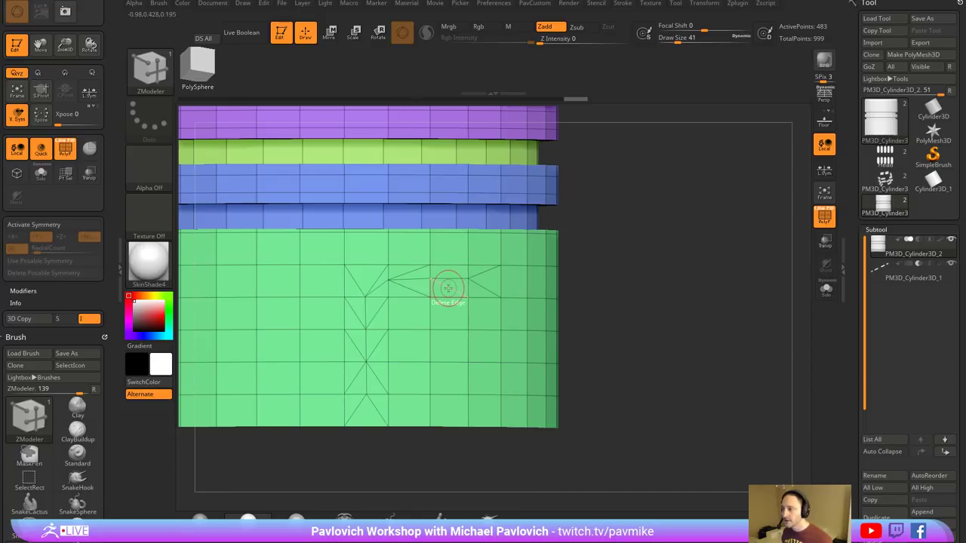
left_click(410, 274)
left_click(409, 288)
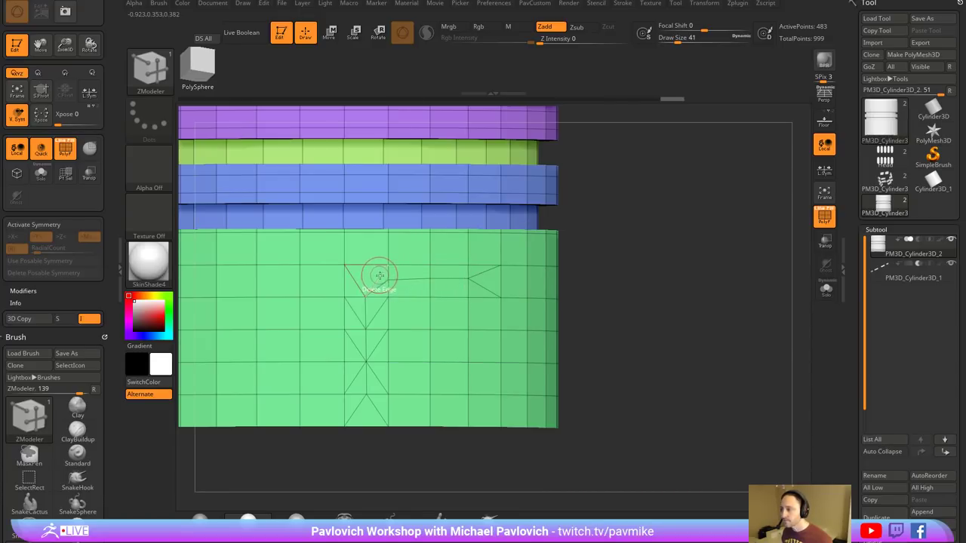
left_click(356, 284)
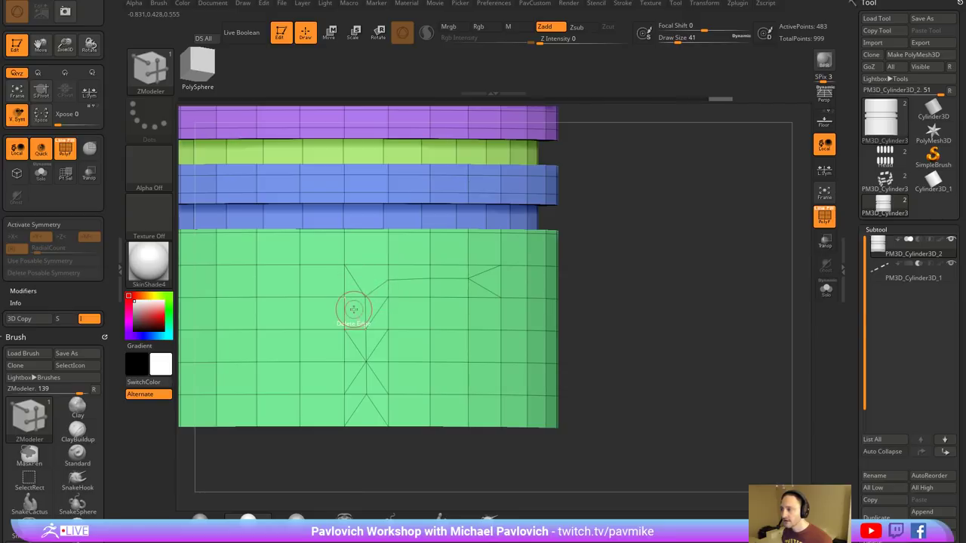
left_click(377, 345)
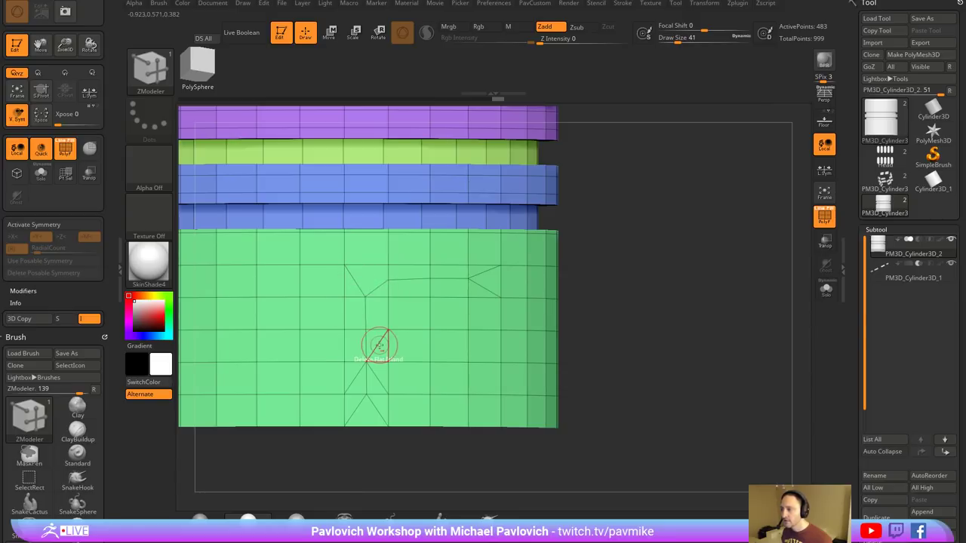
left_click(357, 376)
left_click(374, 377)
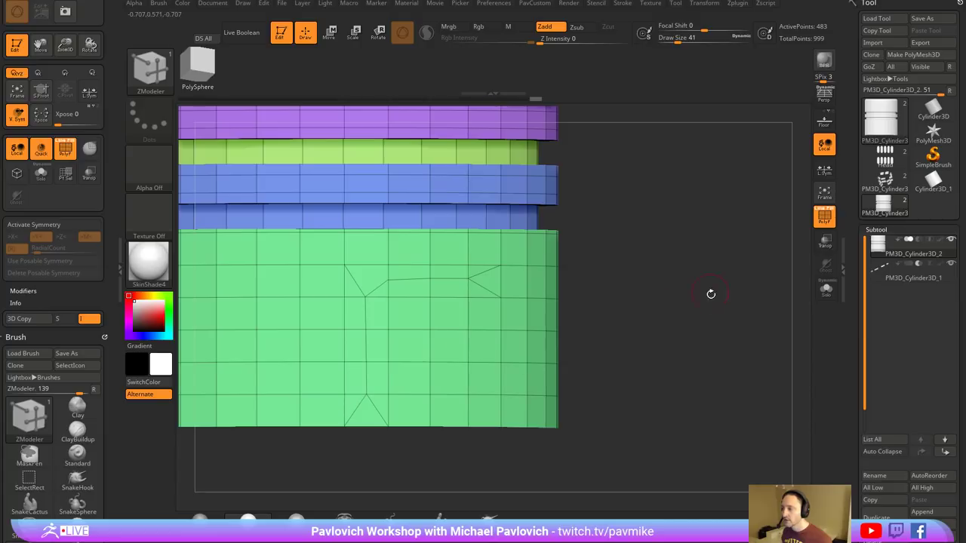
- Try to bevel the L-shaped path's upper horizontal edge with the Bevel EdgeLoop Complete target
left_click_drag(710, 291, 700, 313)
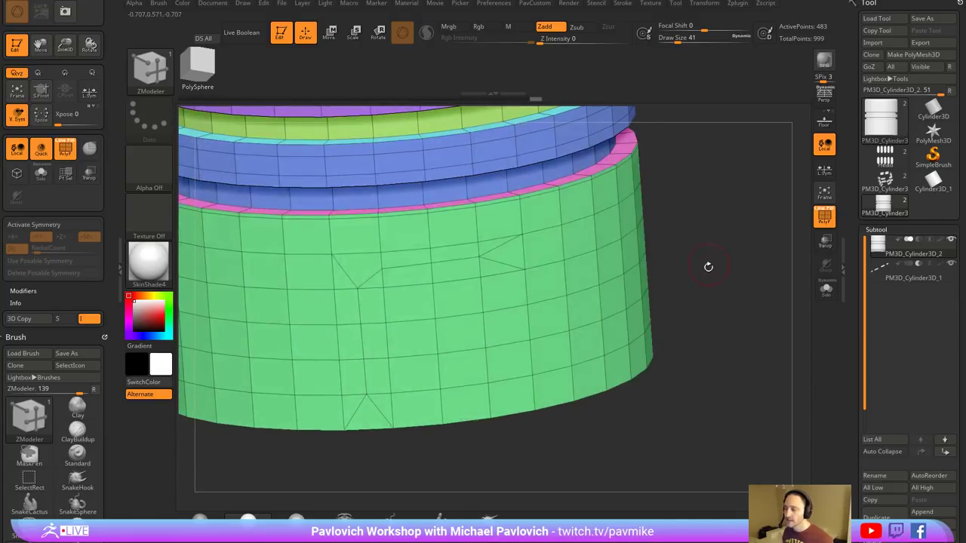
left_click_drag(708, 267, 719, 222)
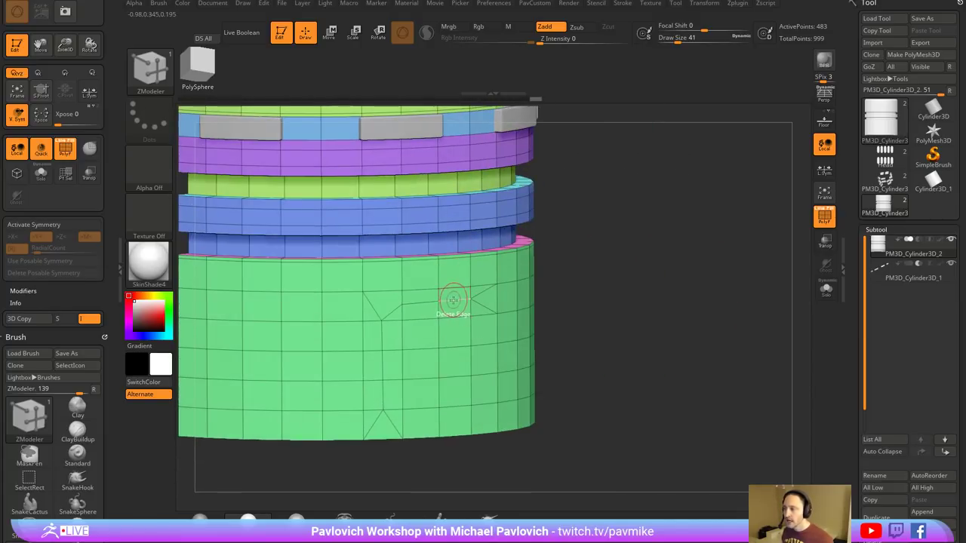
key("space")
left_click(361, 262)
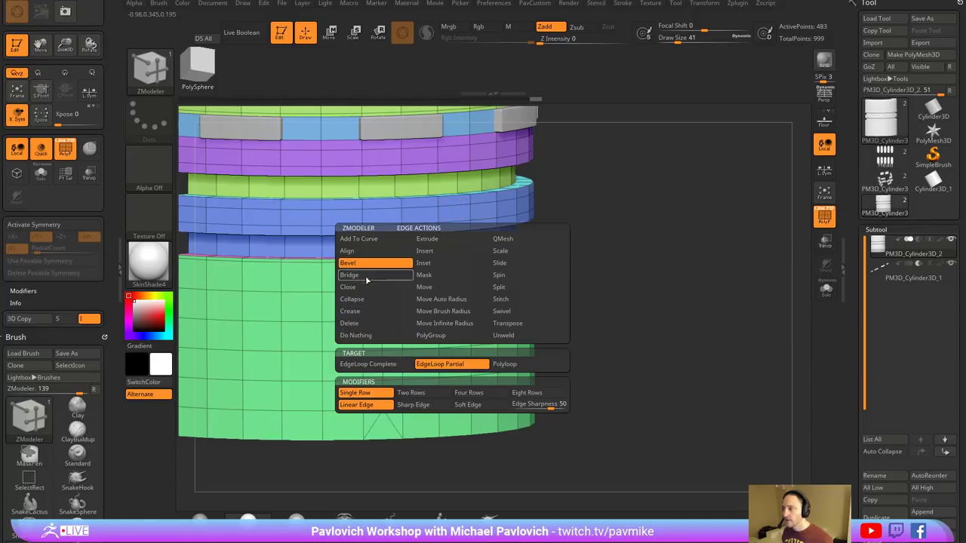
left_click(396, 368)
left_click_drag(453, 316, 489, 321)
key("ctrl+z")
- Try to bevel the upper stretch of the L-shaped path with the EdgeLoop Partial target
key("space")
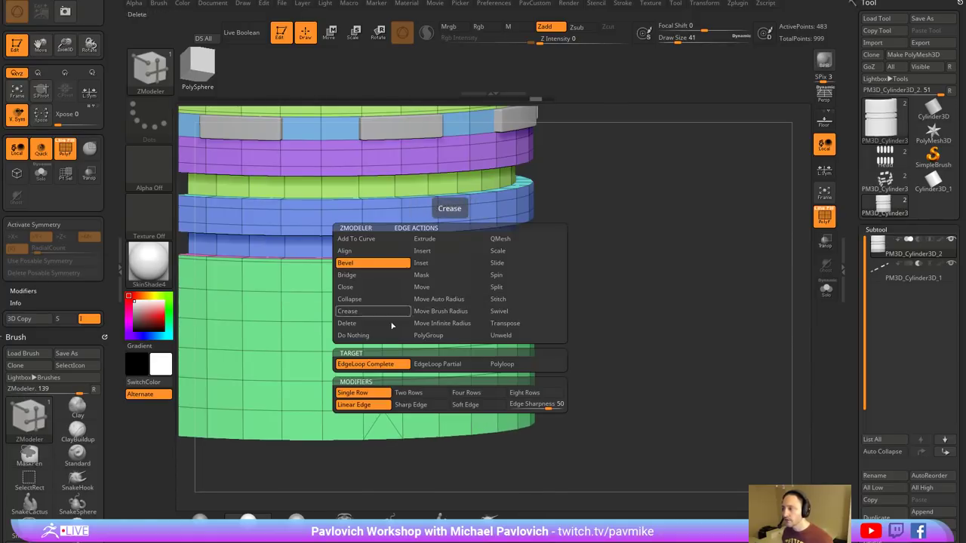
left_click(446, 363)
left_click_drag(452, 303, 447, 302)
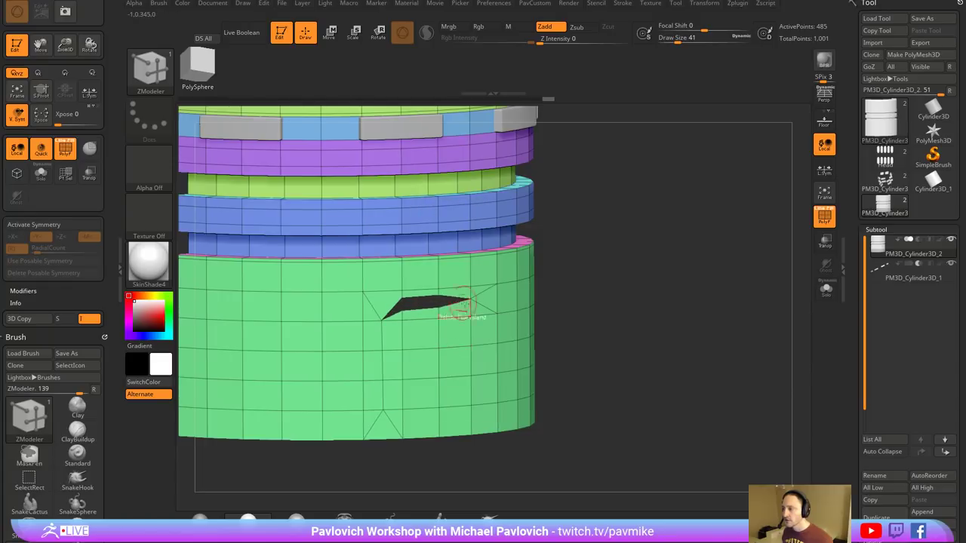
key("ctrl+z")
- Try to bevel the whole L-shaped path by adding its edges to a curve and applying Bevel to All Curves
key("space")
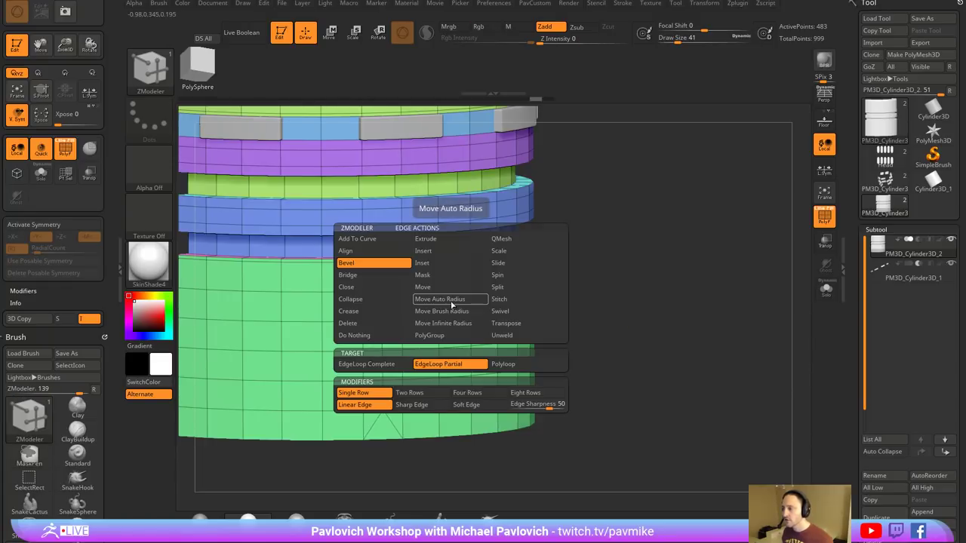
left_click(376, 239)
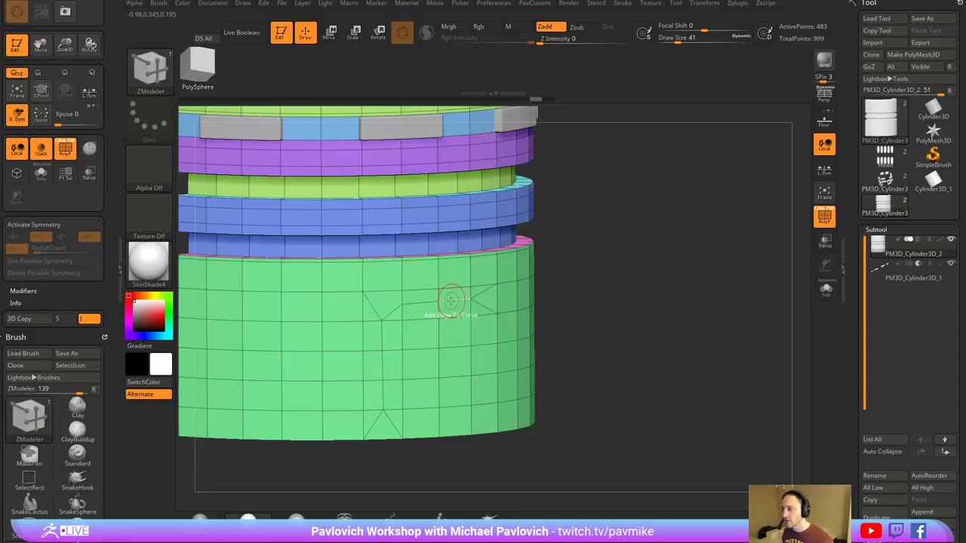
left_click(382, 394)
key("space")
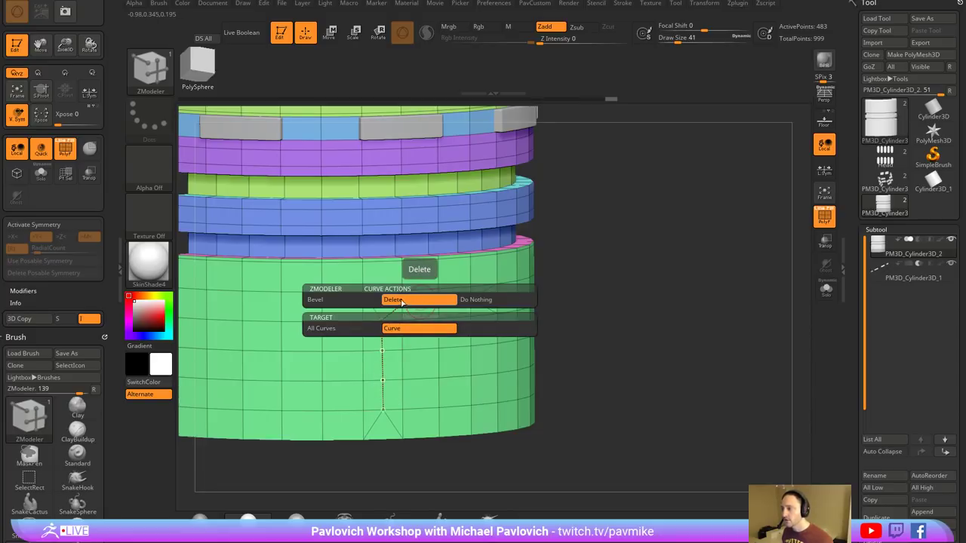
left_click(315, 299)
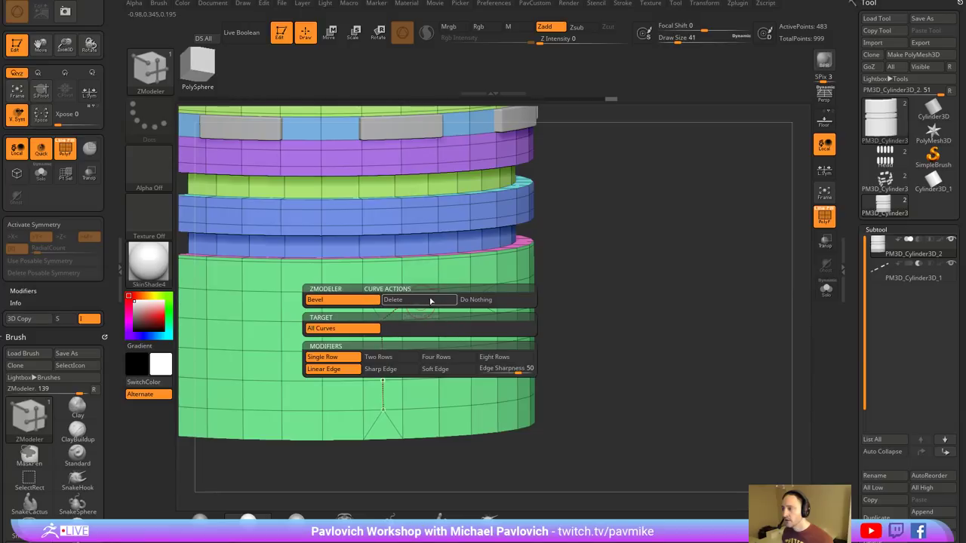
left_click(368, 328)
left_click_drag(425, 304, 428, 303)
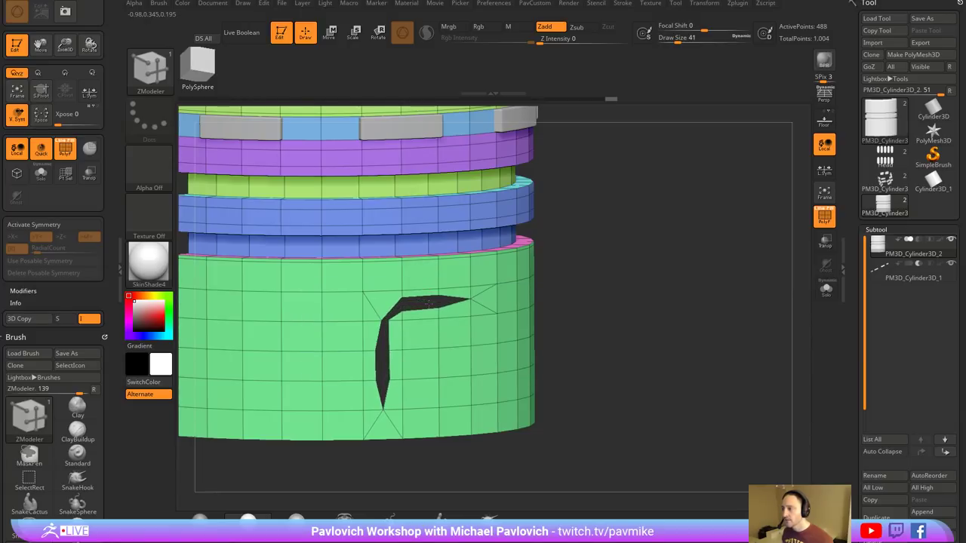
key("ctrl+z")
- Add a run of adjacent edges along the blue ring's upper outer rim to a curve
mouse_move(683, 324)
left_mouse_down()
mouse_move(641, 295)
mouse_move(684, 259)
mouse_move(676, 250)
mouse_move(496, 287)
left_mouse_up()
key("ctrl")
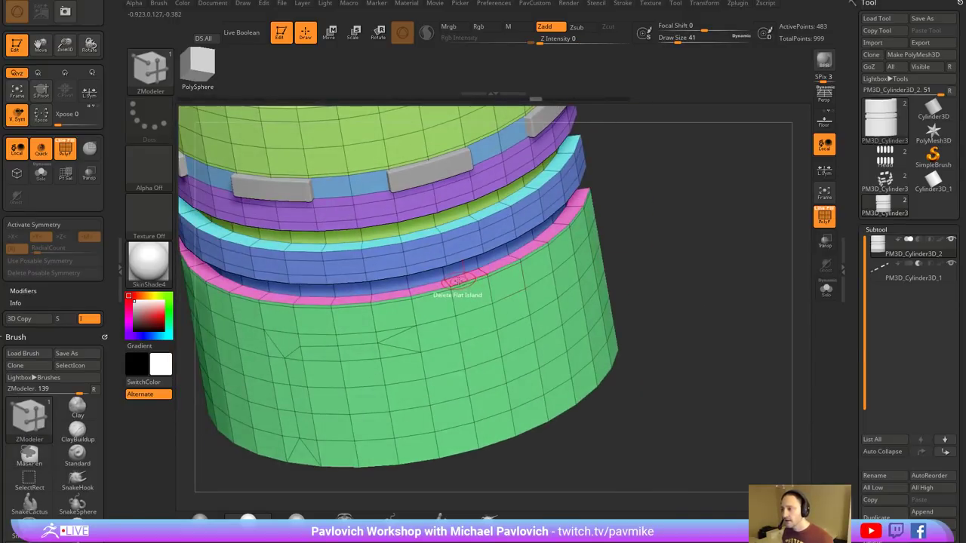
left_click_drag(661, 166, 664, 260, "alt")
left_click(452, 336)
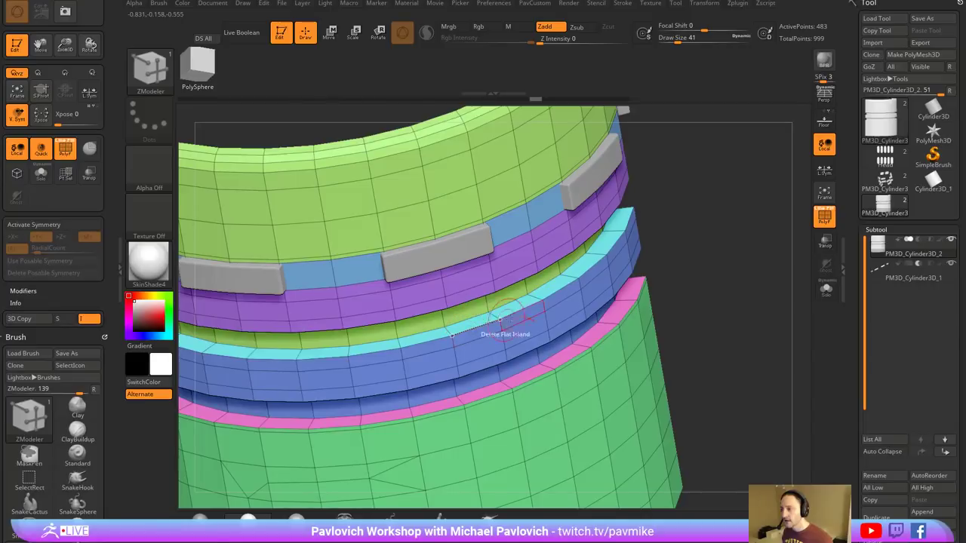
left_click(501, 319)
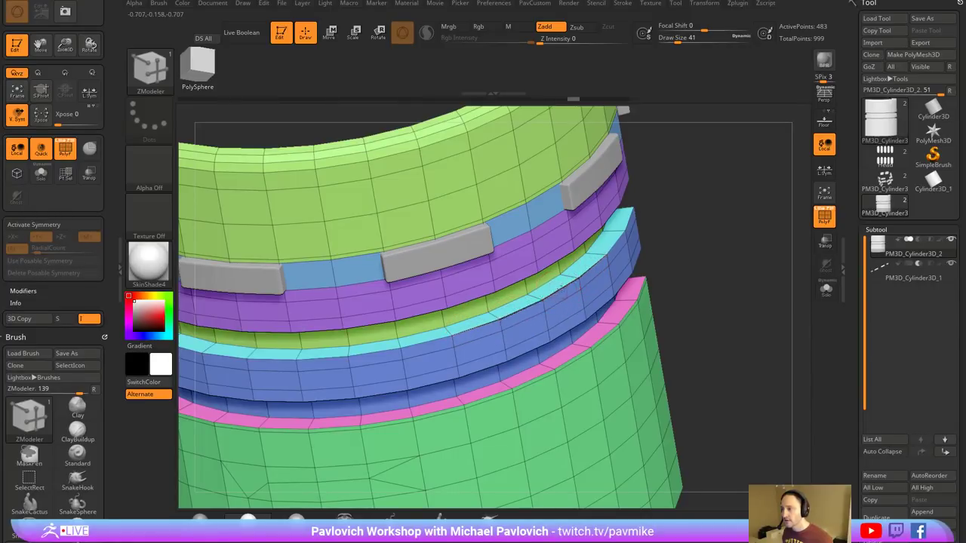
left_click(564, 285)
- Delete the hidden half of the cylinder
left_click_drag(748, 286, 716, 269, "alt")
key("ctrl+z")
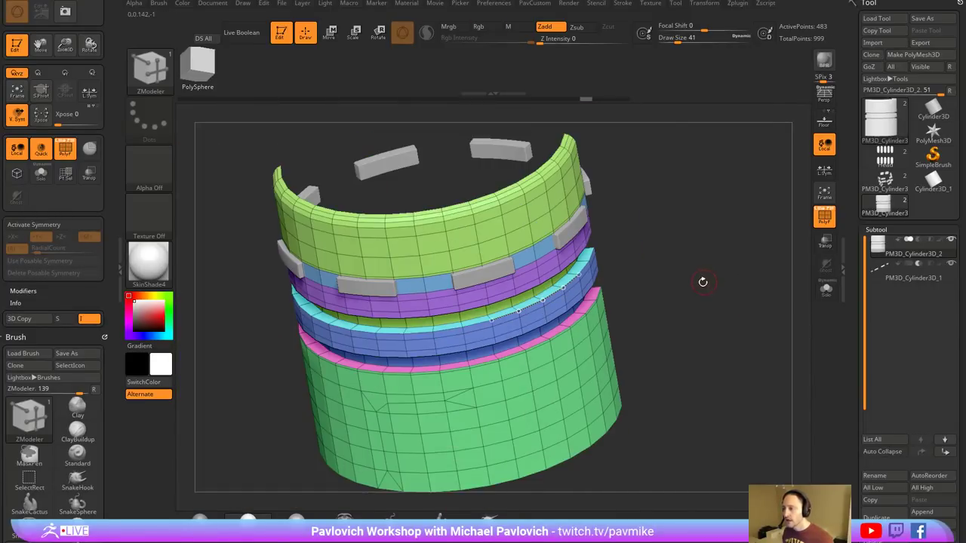
key("2")
left_click(688, 143)
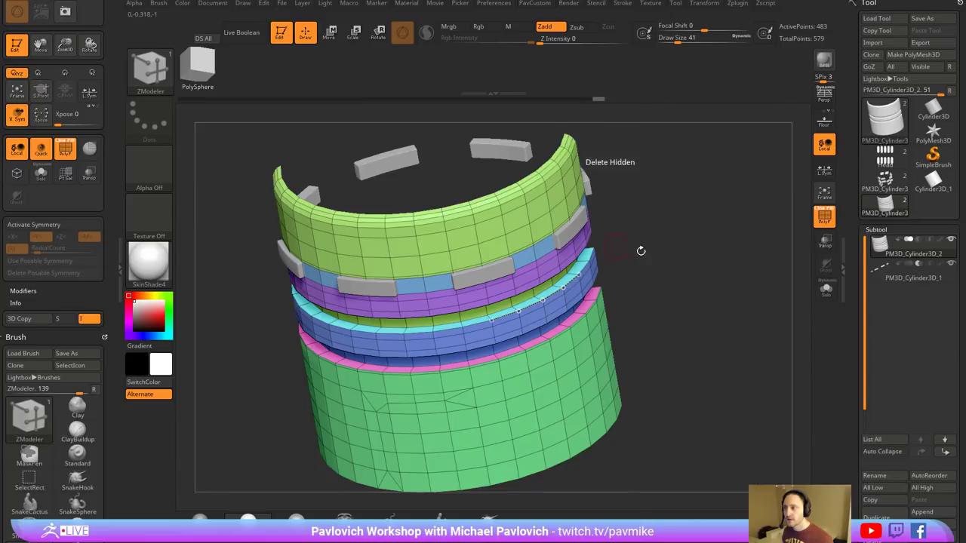
- Try to bevel the curve on the blue ring's upper rim
left_click_drag(641, 250, 606, 267, "alt")
left_click(529, 267)
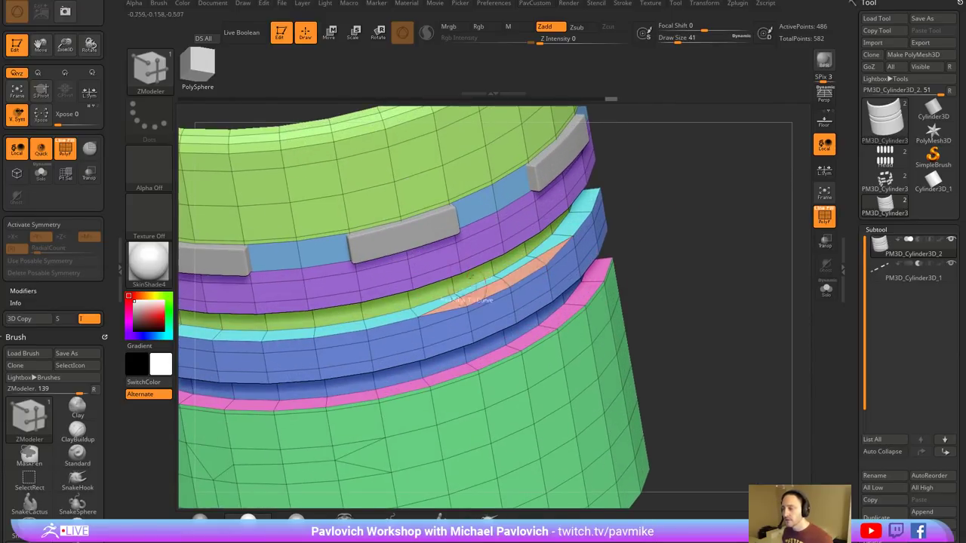
key("ctrl+z")
- Bevel the curved run of edges on the blue ring's upper rim with the All Curves target
key("f")
right_click_drag(385, 232, 431, 299)
right_click_drag(696, 275, 690, 351)
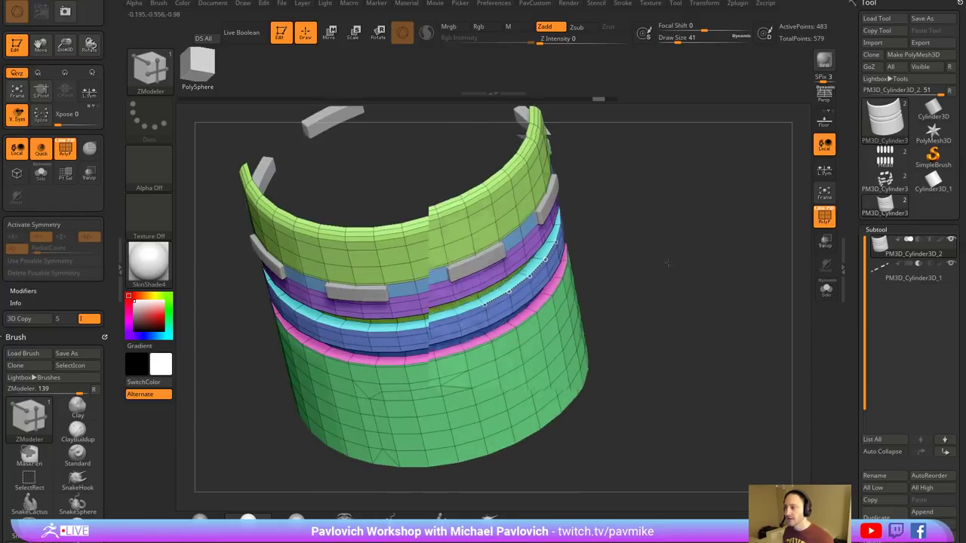
right_click_drag(667, 261, 669, 248)
right_click_drag(670, 248, 649, 291, "ctrl")
left_click(491, 284)
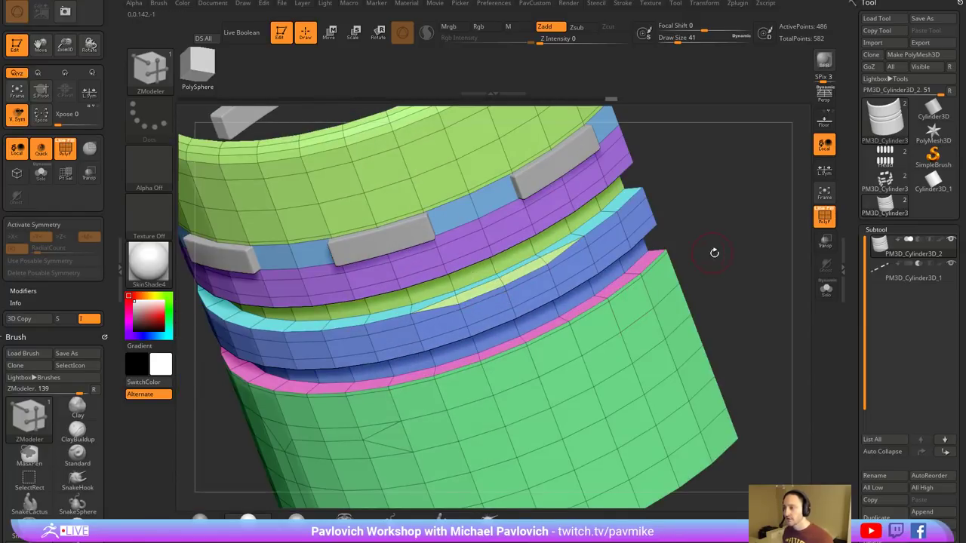
- Add the bent run of edges on the green band's side to a curve and bevel it with the All Curves target
right_click_drag(713, 252, 762, 205)
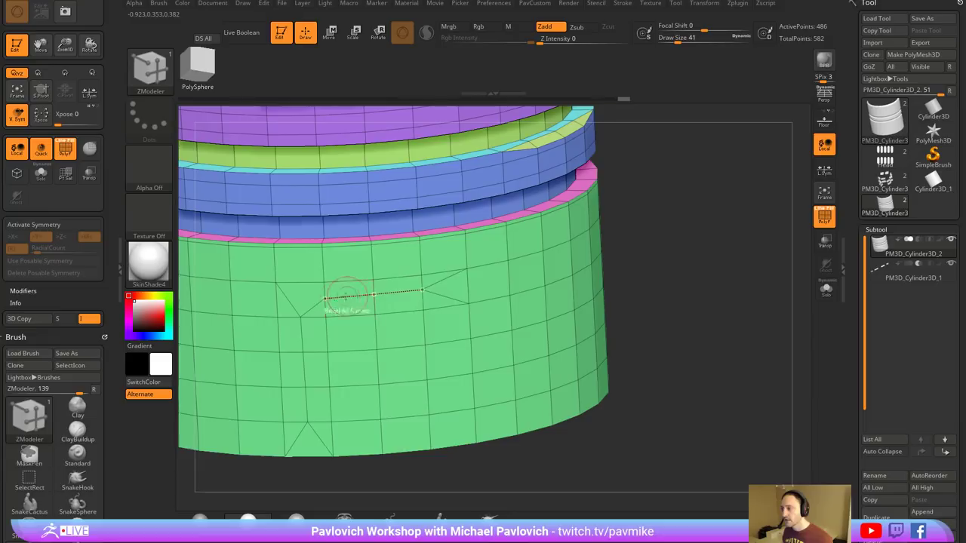
left_click(313, 306)
key("ctrl+z")
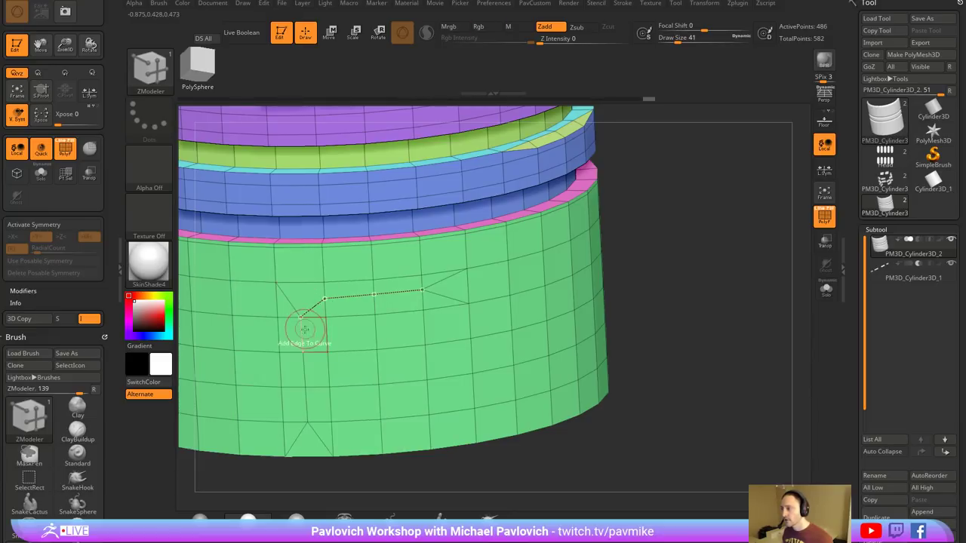
left_click(305, 329)
left_click_drag(303, 370, 311, 360)
right_click_drag(640, 297, 642, 265, "ctrl")
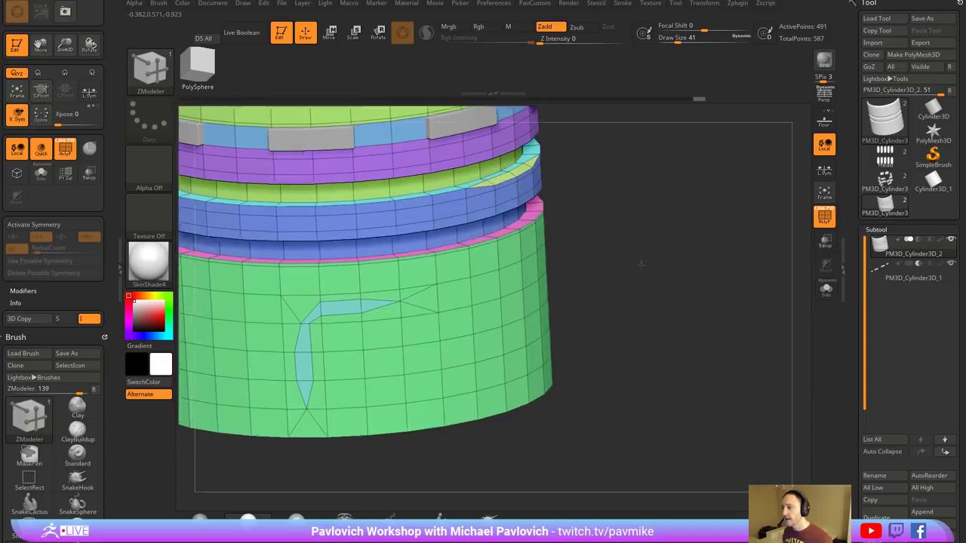
left_click(354, 339)
key("ctrl+z")
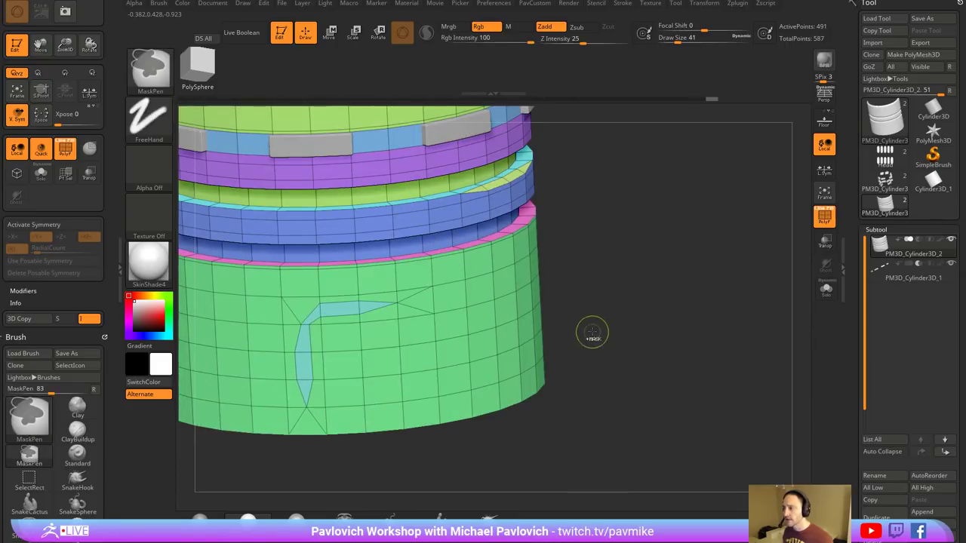
left_click_drag(656, 258, 657, 228)
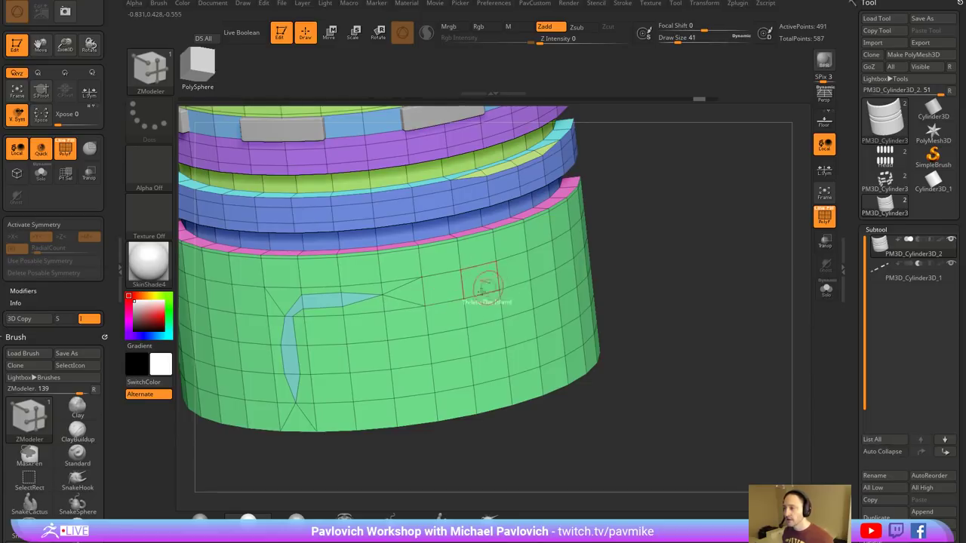
- Set the ZModeler polygon action to Do Nothing
key("space")
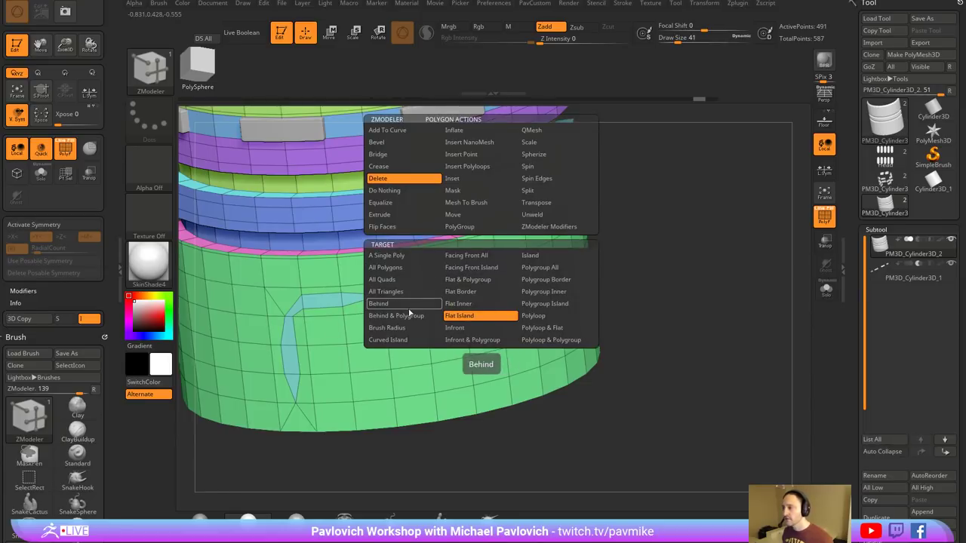
left_click(411, 193)
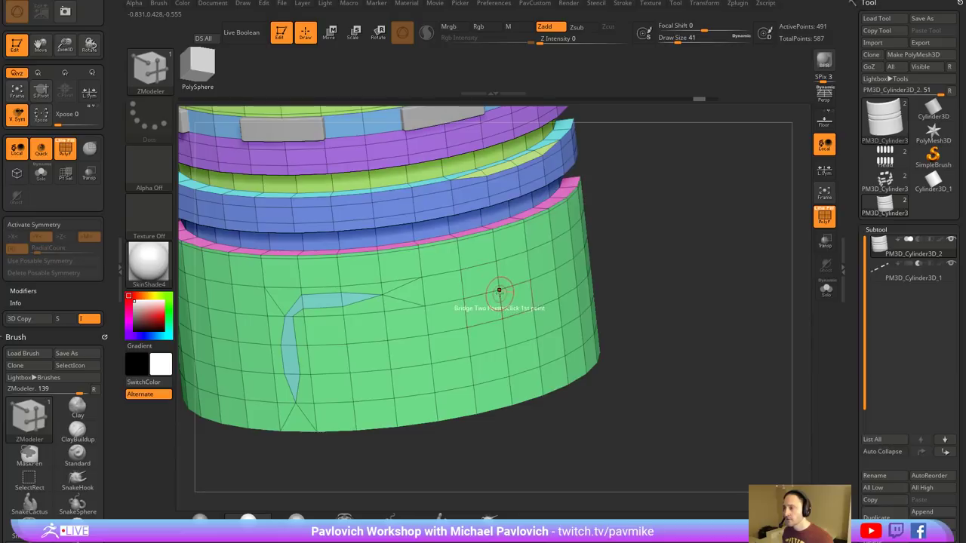
key("space")
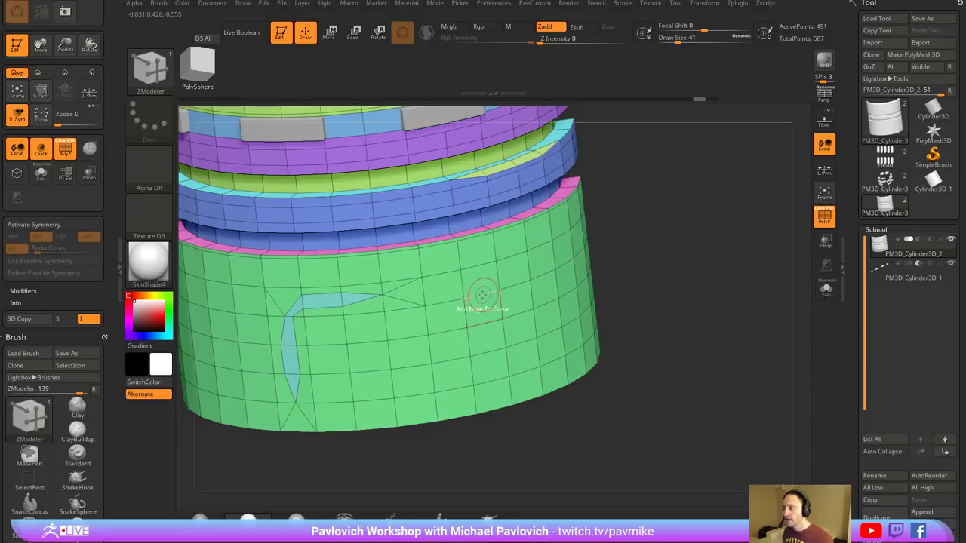
- Add three connected edges near the green band's upper edge to a curve and bevel them with the All Curves target
left_click(483, 295)
left_click(514, 286)
left_click(531, 298)
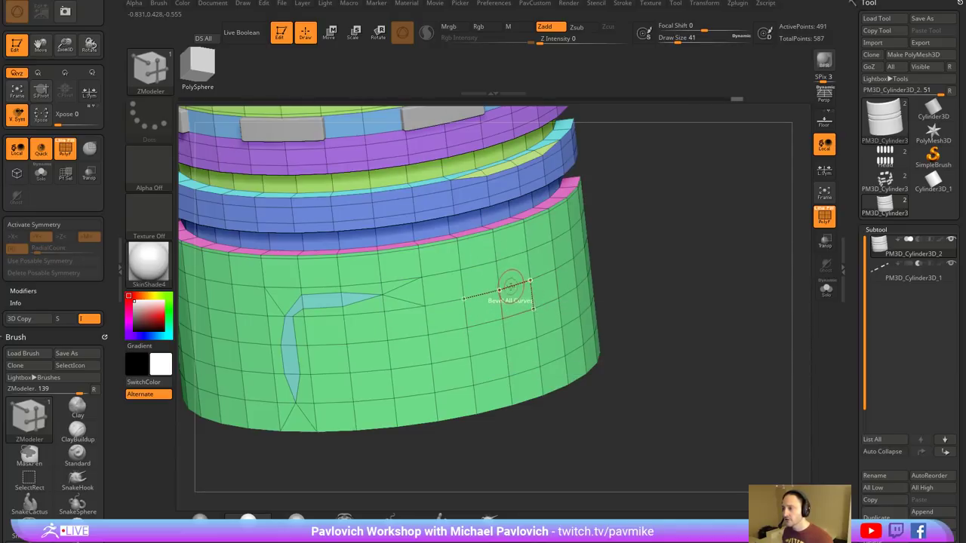
left_click(521, 287)
left_click_drag(708, 283, 742, 270)
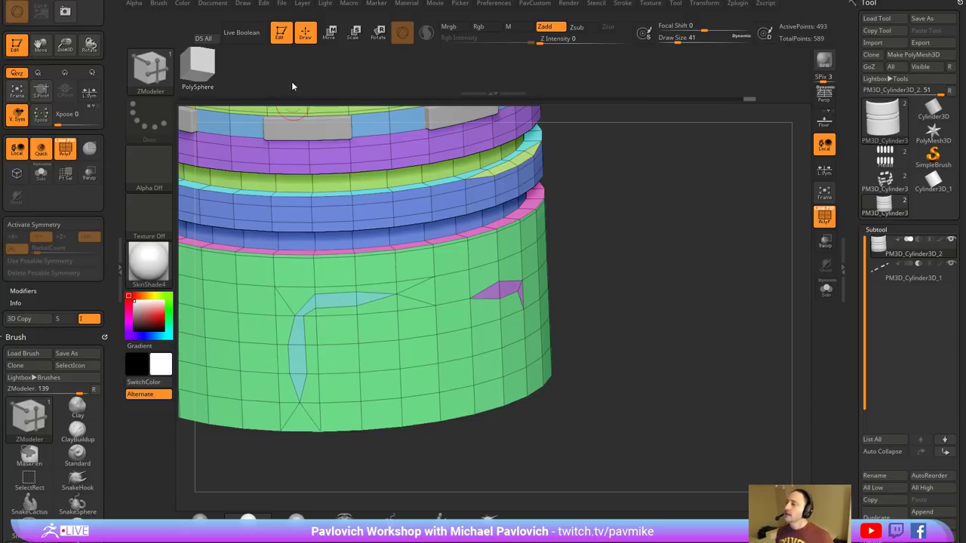
- Clear the cylinder from the canvas and open the DemoAnimeHead.ZPR project
key("f")
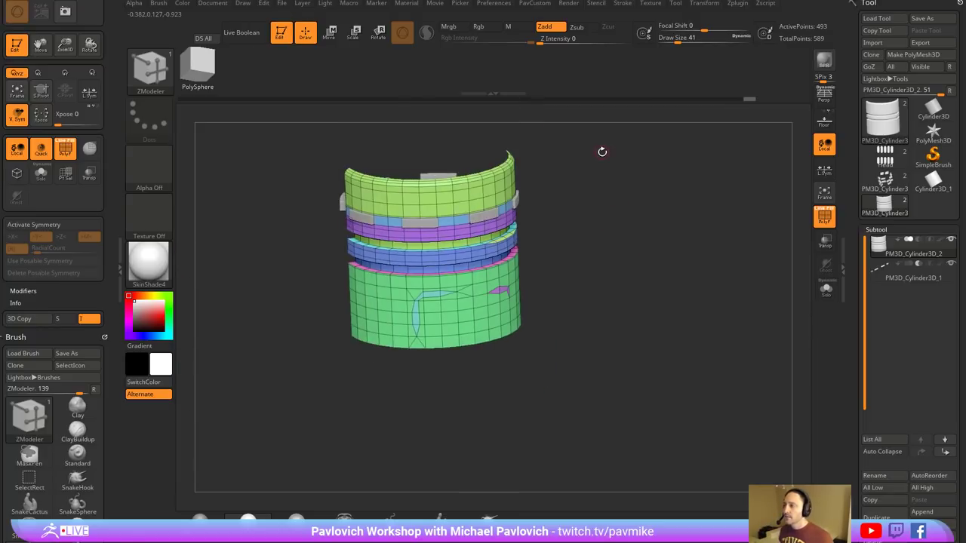
left_click(279, 34)
key("ctrl+n")
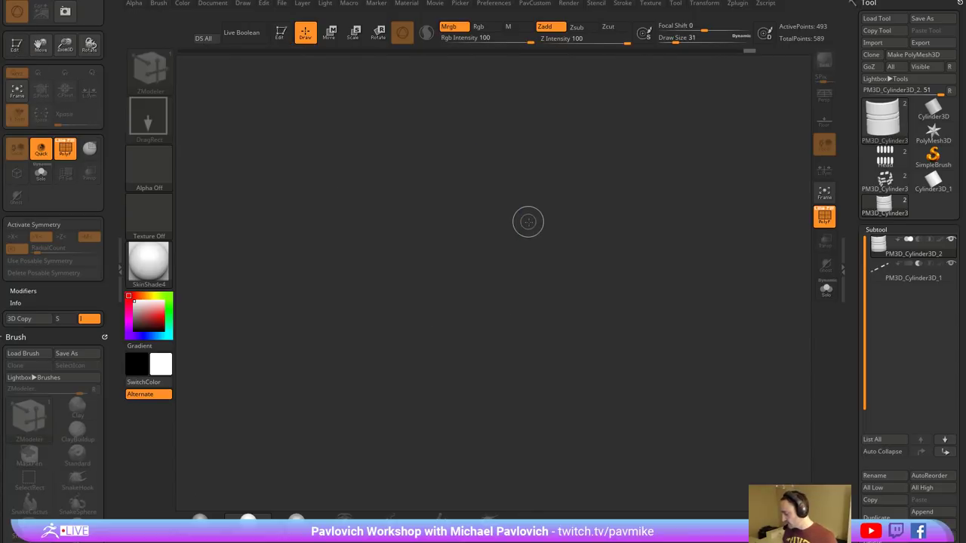
key("comma")
double_click(485, 102)
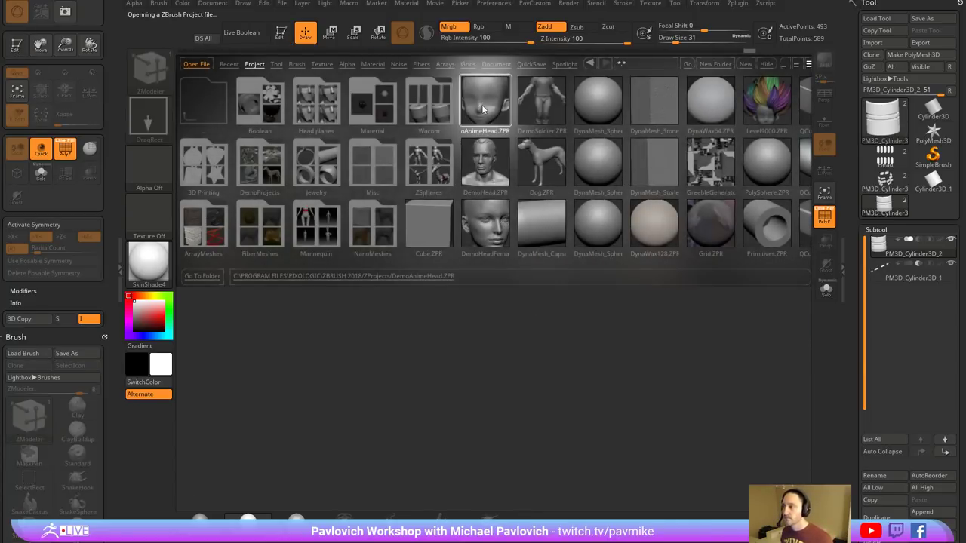
left_click(512, 242)
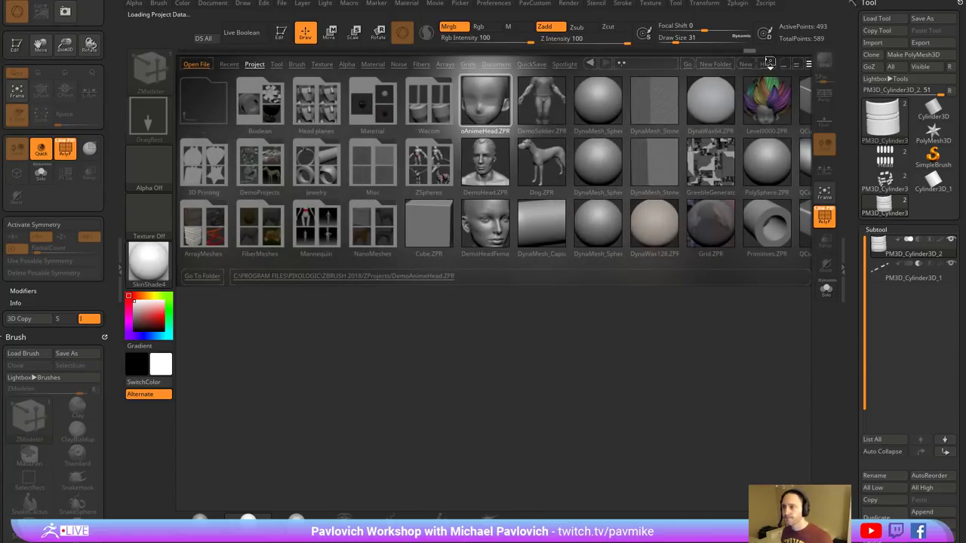
- Turn off perspective and the polyframe display, and turn the head to a front view
left_click(824, 96)
left_click(824, 216)
left_click_drag(765, 211, 647, 216)
- Show the Move gizmo, toggle X symmetry off and back on, and select the ZModeler brush
key("w")
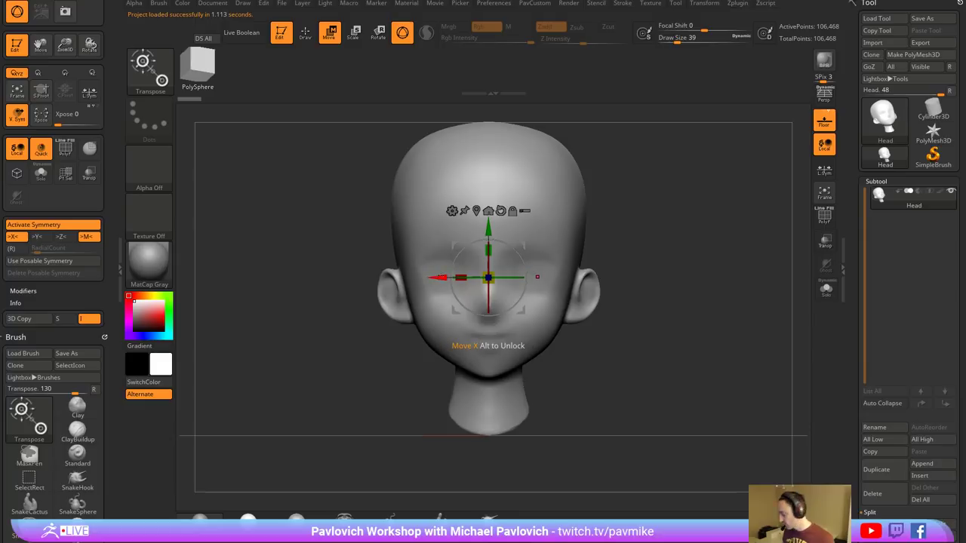
key("x")
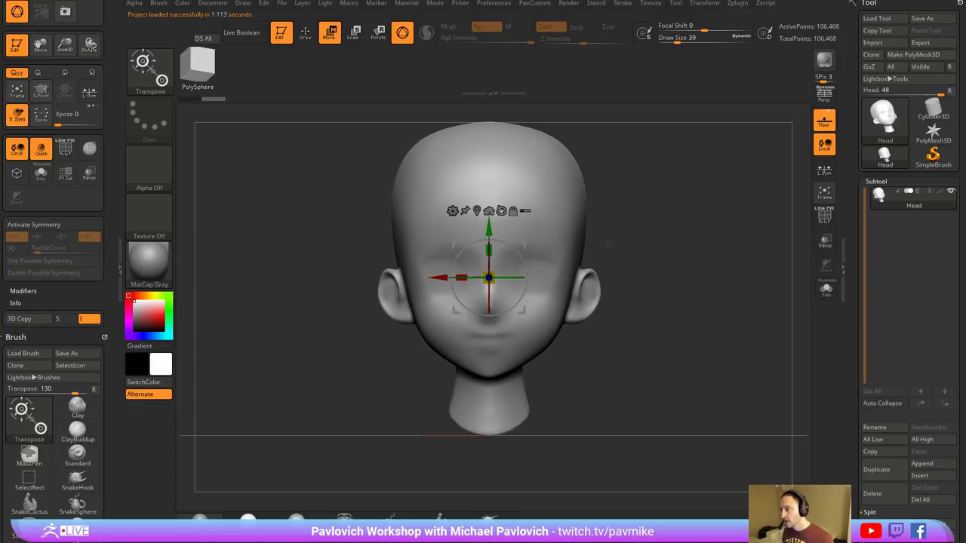
key("x")
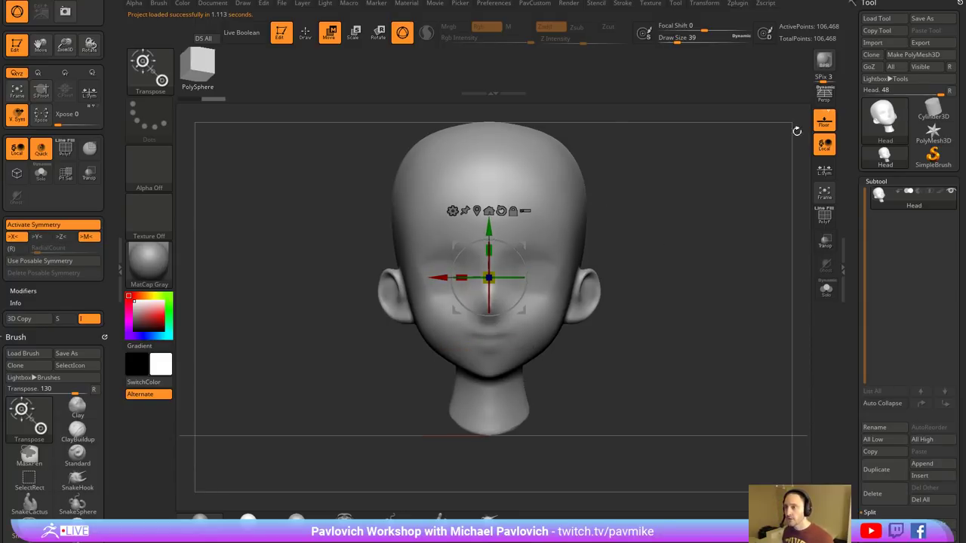
key("b")
key("z")
key("m")
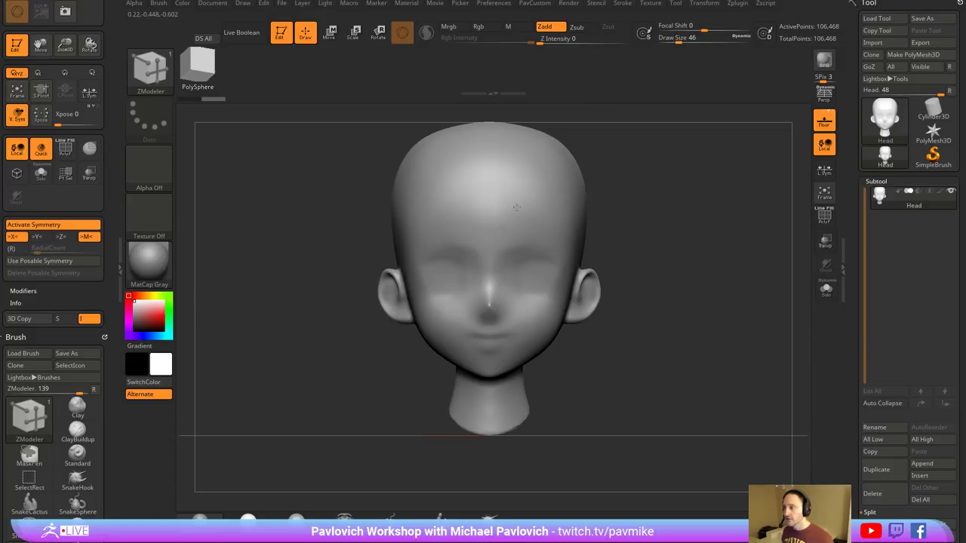
- Sculpt mirrored raised strokes across the brow with the Standard brush at draw size 35, with Rgb off and Zadd on
key("b")
key("s")
key("t")
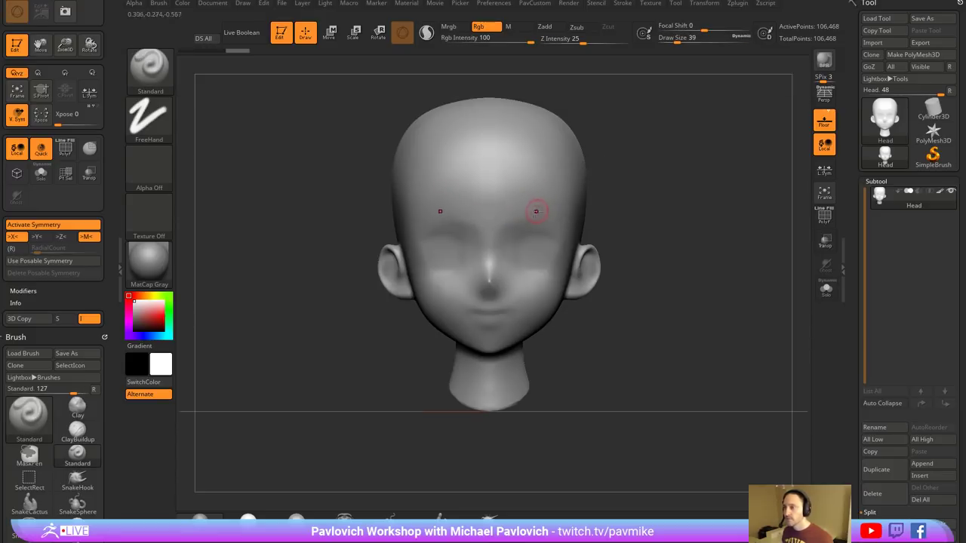
left_click_drag(635, 167, 600, 209, "alt")
key("s")
left_click(598, 209)
left_click(495, 28)
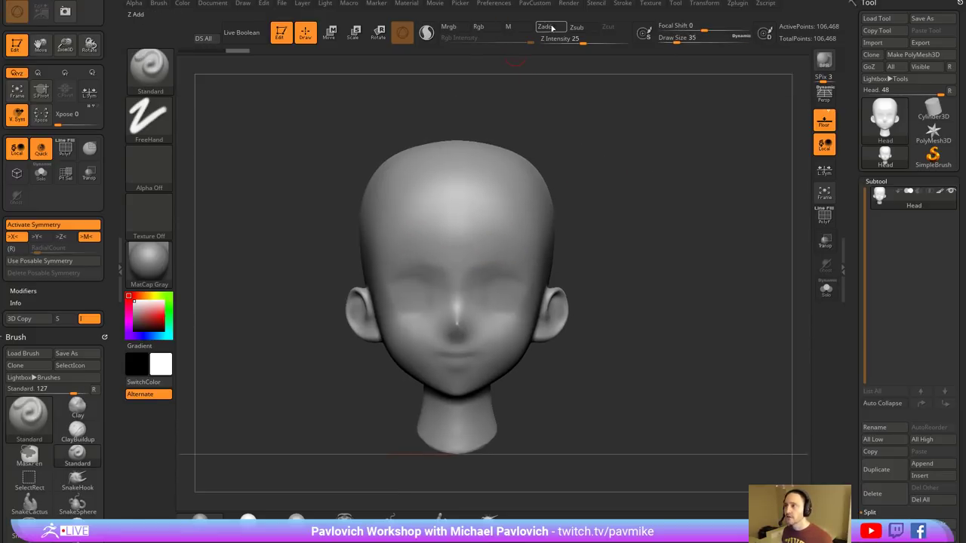
left_click(551, 27)
mouse_move(479, 224)
left_mouse_down()
mouse_move(487, 273)
mouse_move(513, 249)
mouse_move(464, 239)
mouse_move(453, 217)
mouse_move(510, 231)
left_mouse_up()
- Toggle symmetry off and on, then sculpt mirrored strokes over the forehead, cheeks and nose at draw size 31
key("w")
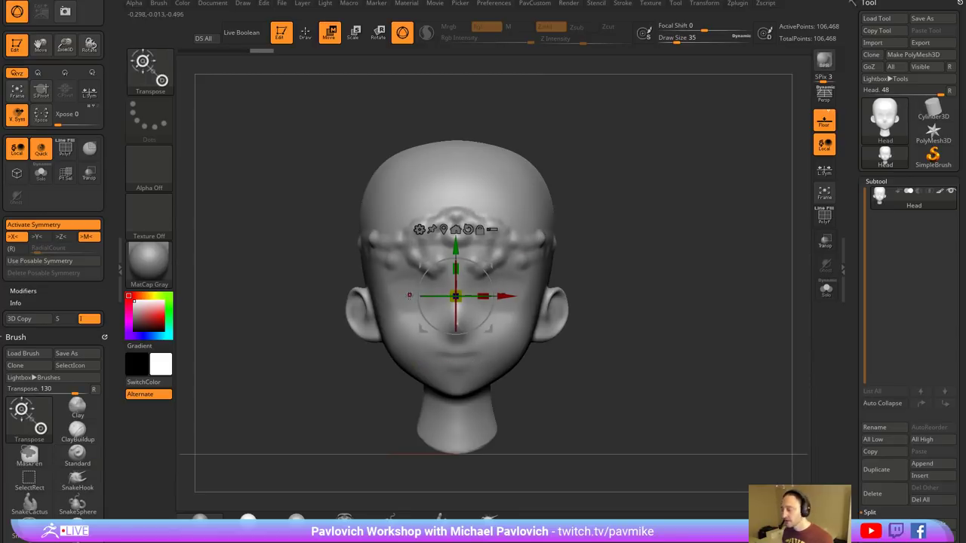
key("x")
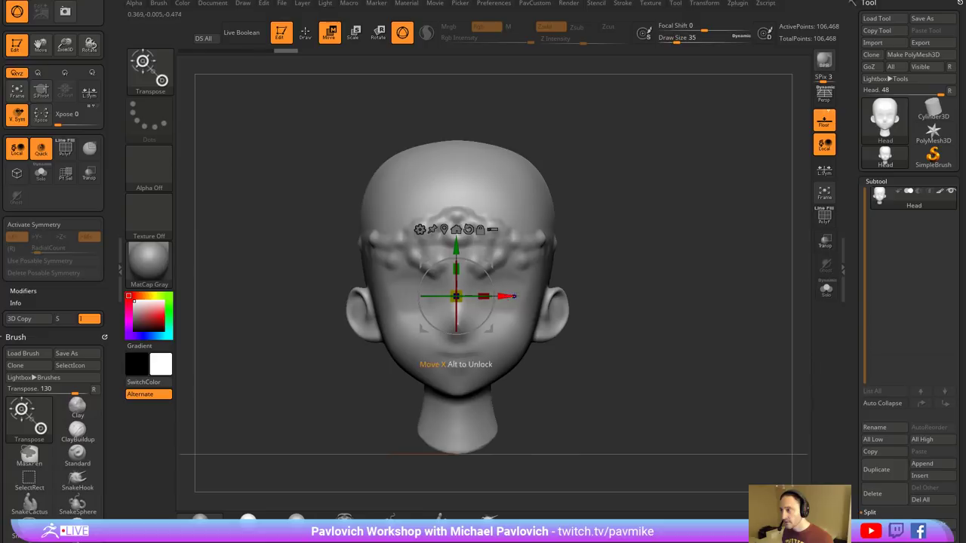
key("q")
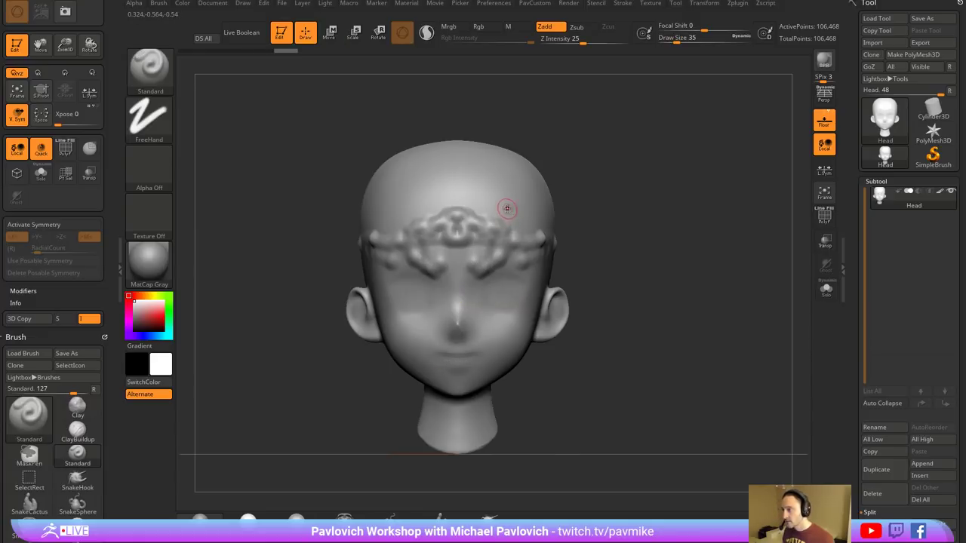
key("bracketleft")
key("x")
mouse_move(501, 201)
left_mouse_down()
mouse_move(515, 208)
mouse_move(534, 187)
mouse_move(474, 317)
mouse_move(494, 366)
mouse_move(513, 294)
mouse_move(515, 349)
left_mouse_up()
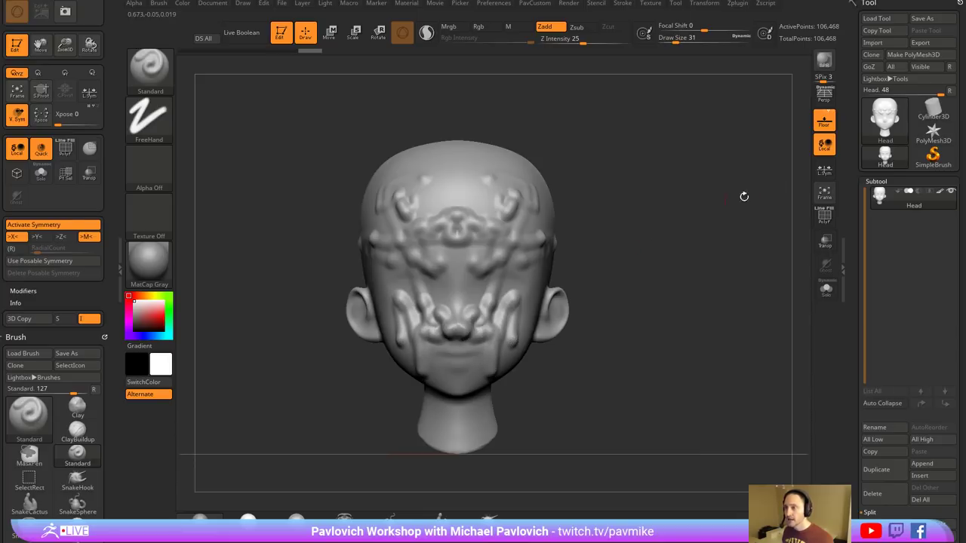
- Turn on Local Symmetry and move the head slightly along X with symmetry off
left_click(824, 173)
key("w")
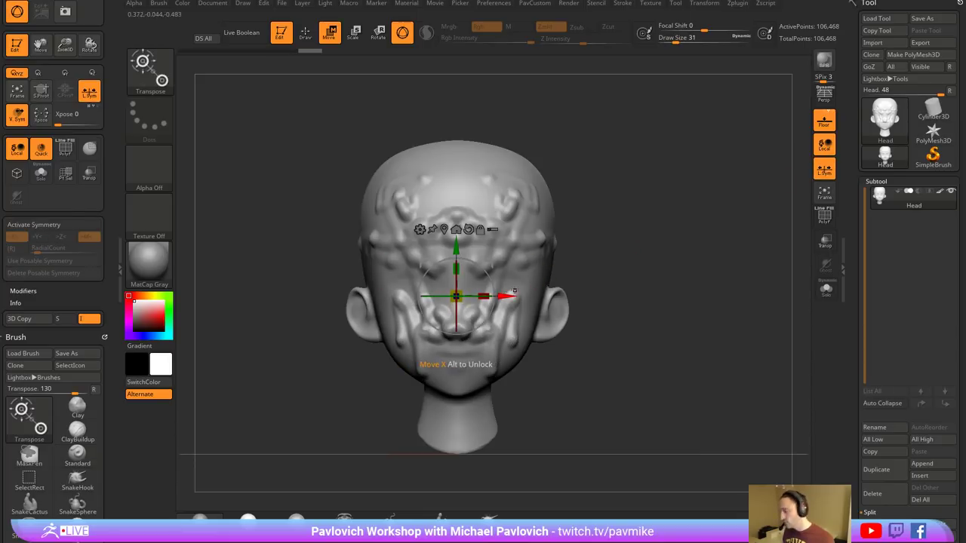
left_click_drag(509, 296, 514, 296)
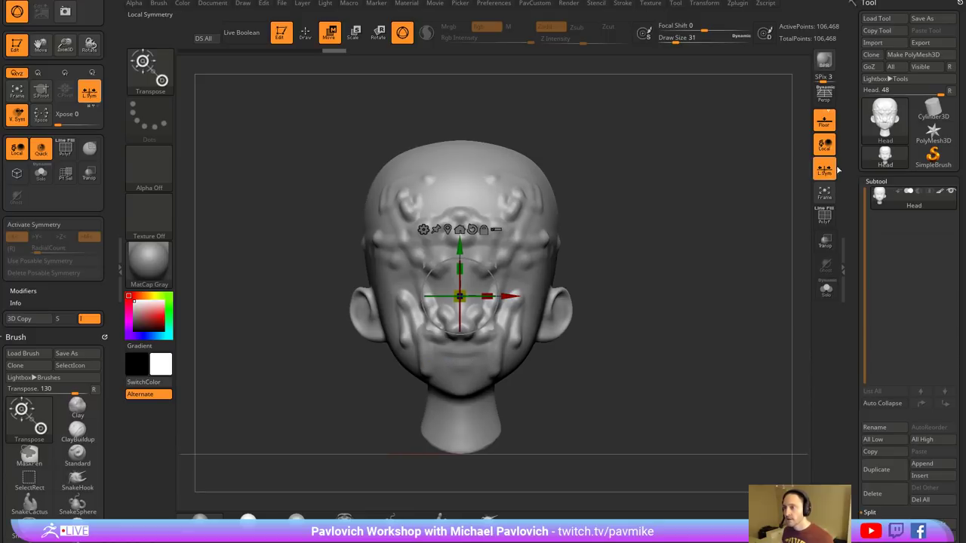
- Try mirrored strokes on the forehead with X symmetry on, and undo them together with the head's move
key("q")
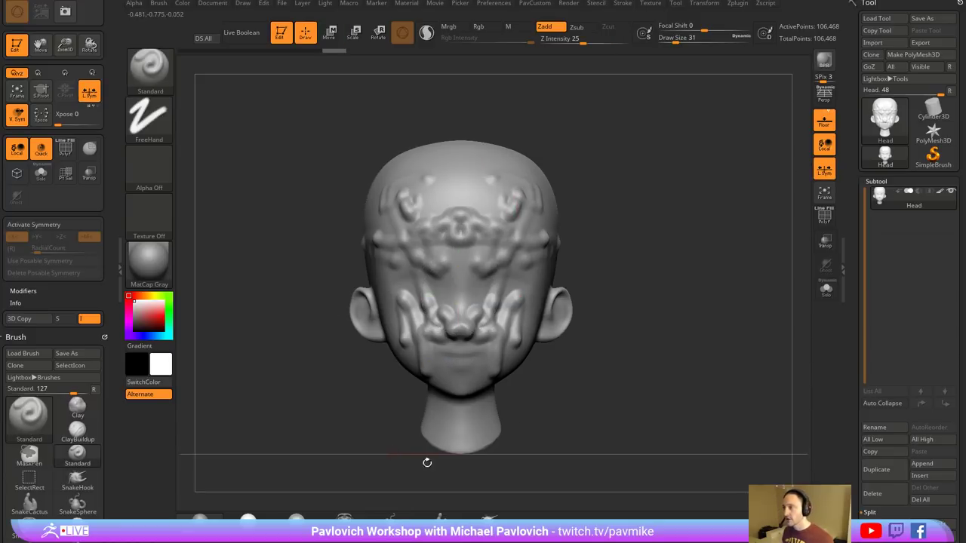
key("x")
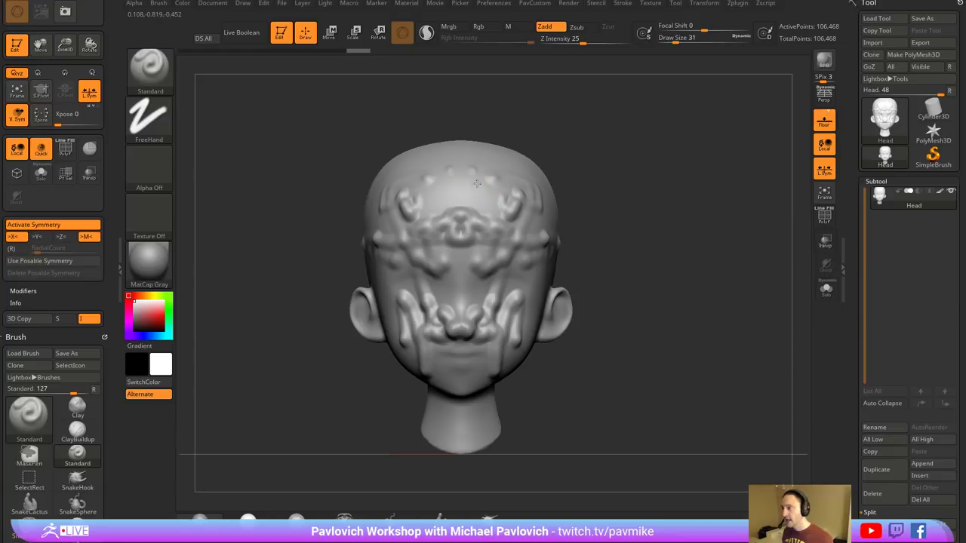
mouse_move(497, 188)
left_mouse_down("shift")
mouse_move(471, 181)
mouse_move(480, 200)
mouse_move(501, 204)
left_mouse_up("shift")
key("s")
key("ctrl+z")
key("ctrl+z")
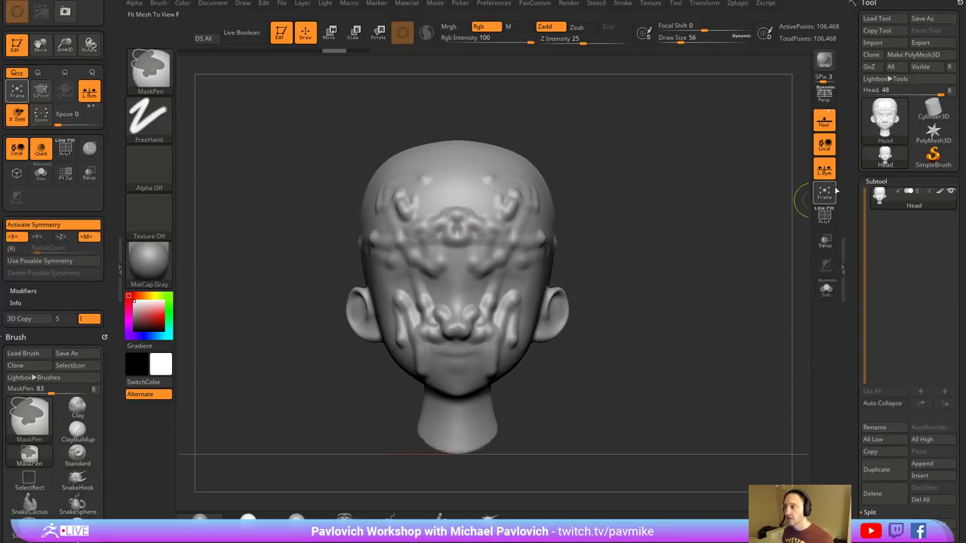
- Move the head slightly along X with symmetry off, then return to Draw mode with X symmetry on
key("w")
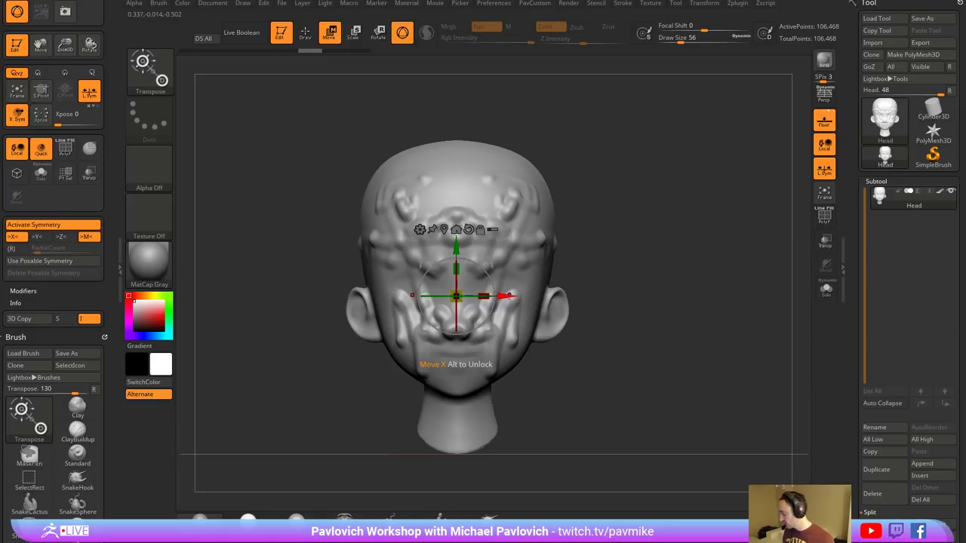
key("x")
left_click_drag(509, 295, 515, 295)
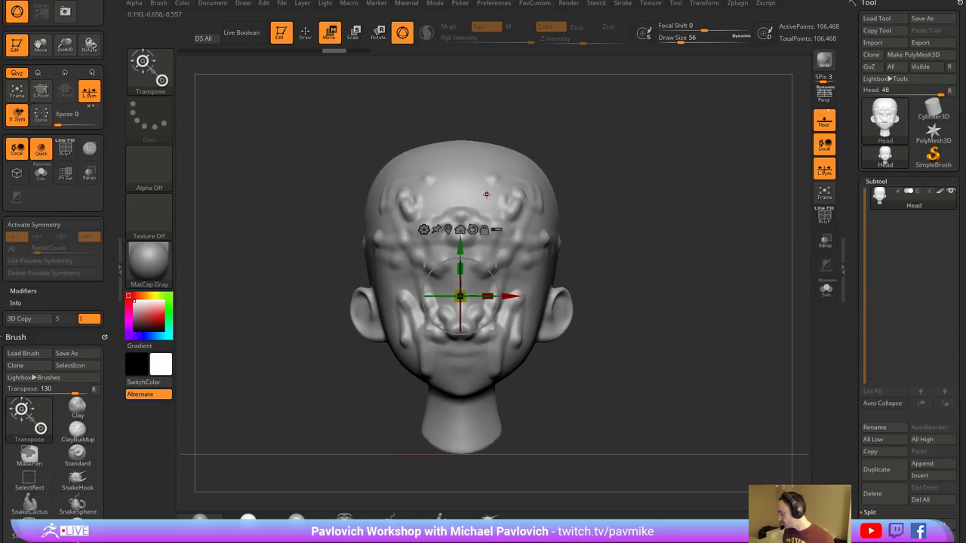
key("q")
key("x")
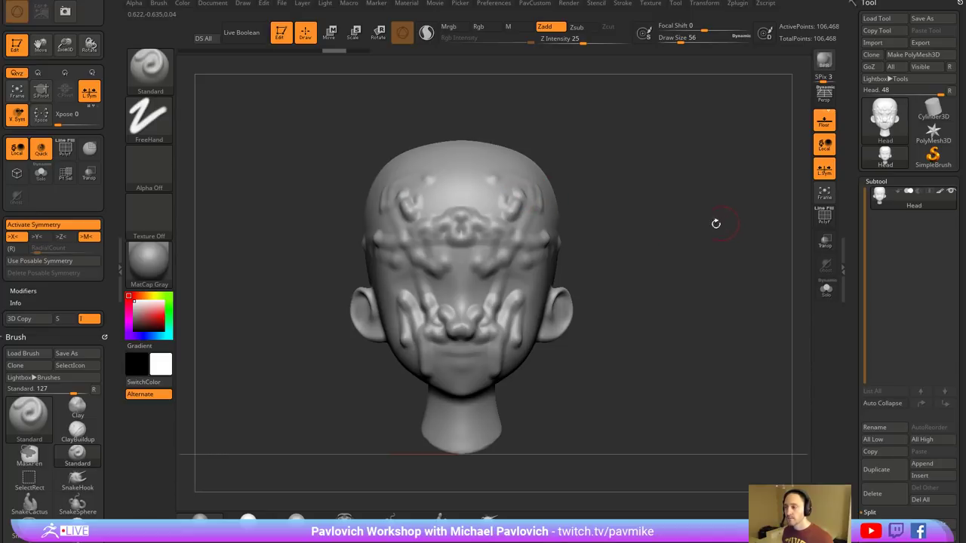
- Set SmoothStronger as the smoothing brush and smooth the sculpted bumps on the forehead and face
key("shift+b")
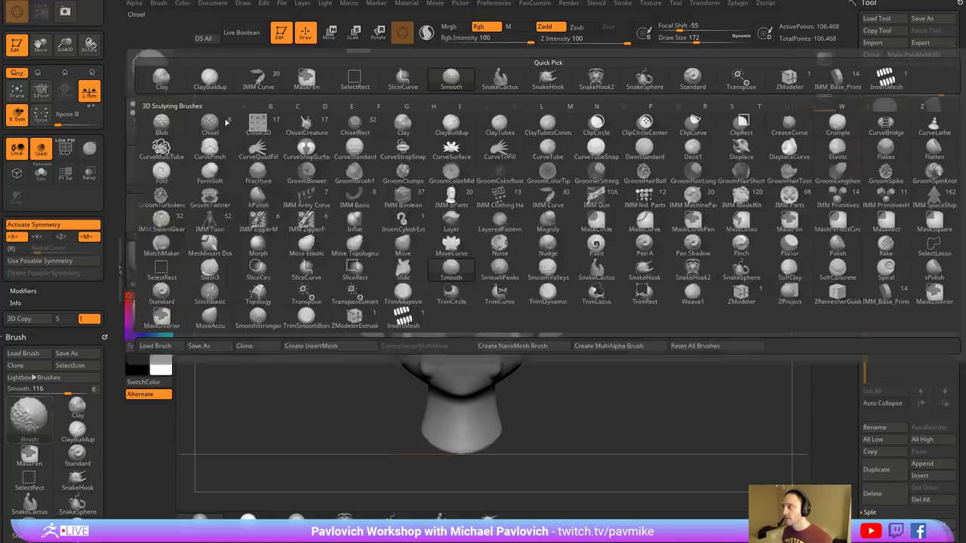
left_click(258, 317)
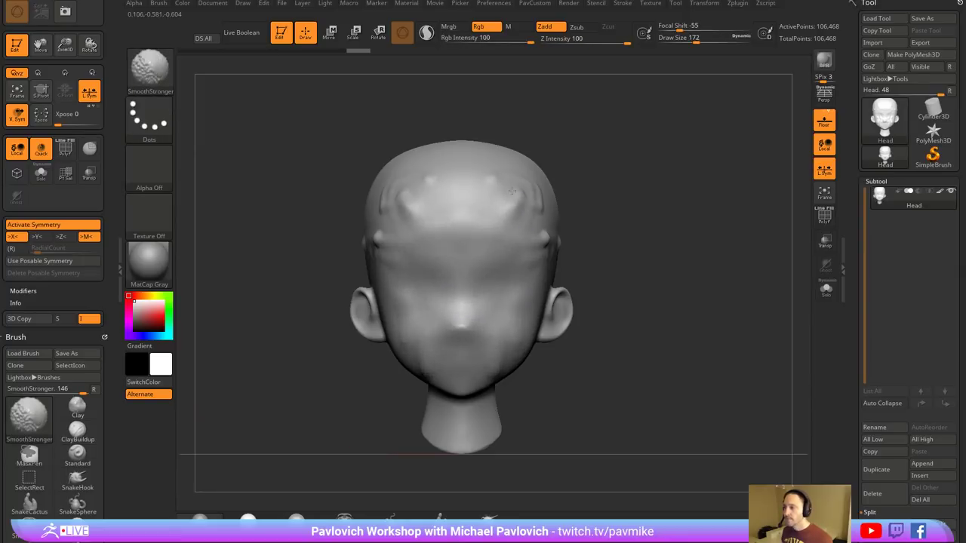
left_click_drag(511, 191, 670, 237, "shift")
key("bracketright")
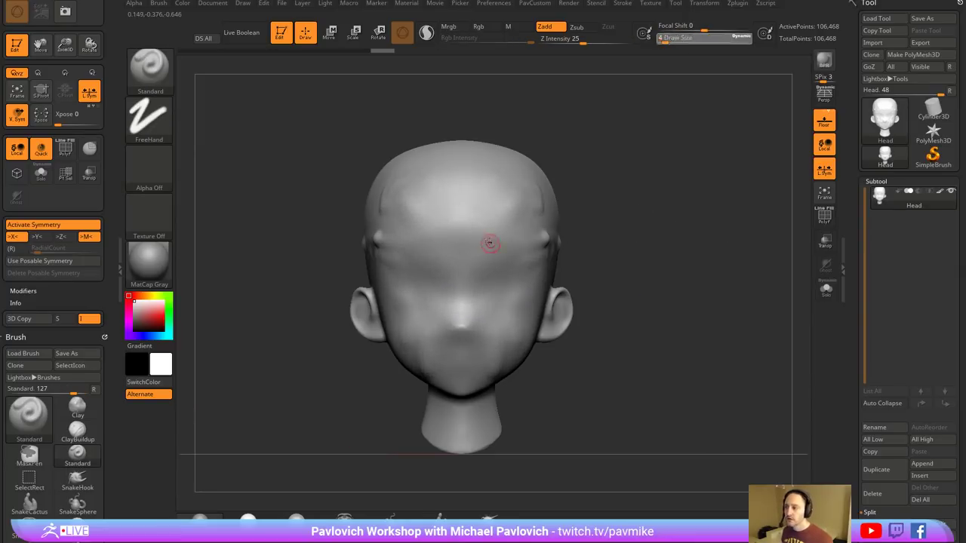
- Try mirrored strokes on the face with Local Symmetry on and with it off, undoing the strokes each time
mouse_move(487, 235)
left_mouse_down()
mouse_move(492, 247)
mouse_move(516, 251)
left_mouse_up()
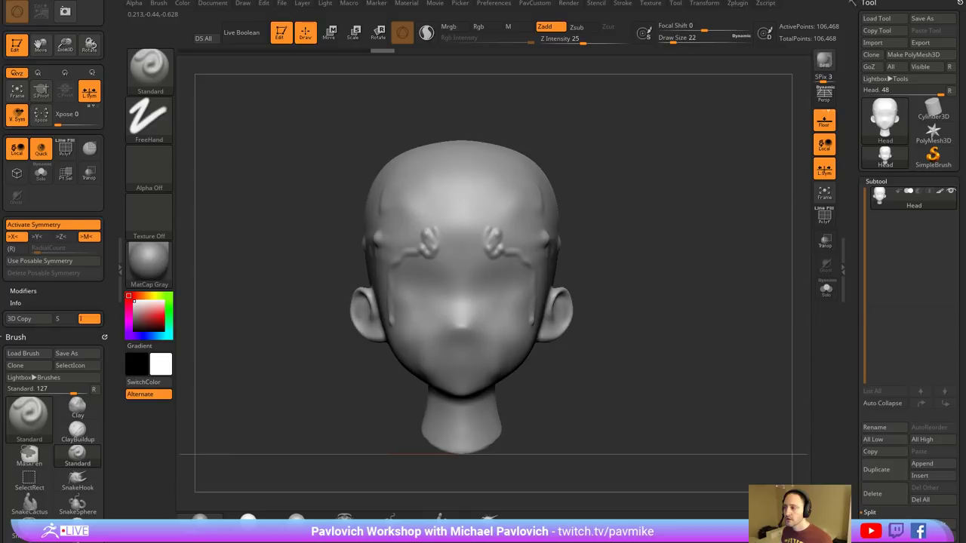
key("ctrl+z")
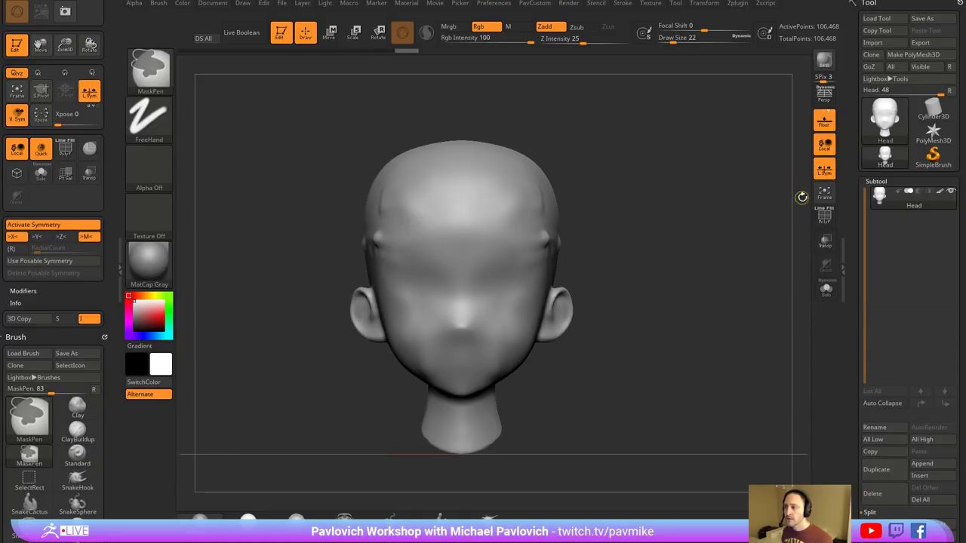
left_click(824, 175)
mouse_move(451, 200)
left_mouse_down()
mouse_move(457, 264)
mouse_move(520, 258)
mouse_move(457, 332)
mouse_move(446, 163)
left_mouse_up()
left_click_drag(456, 360, 456, 378)
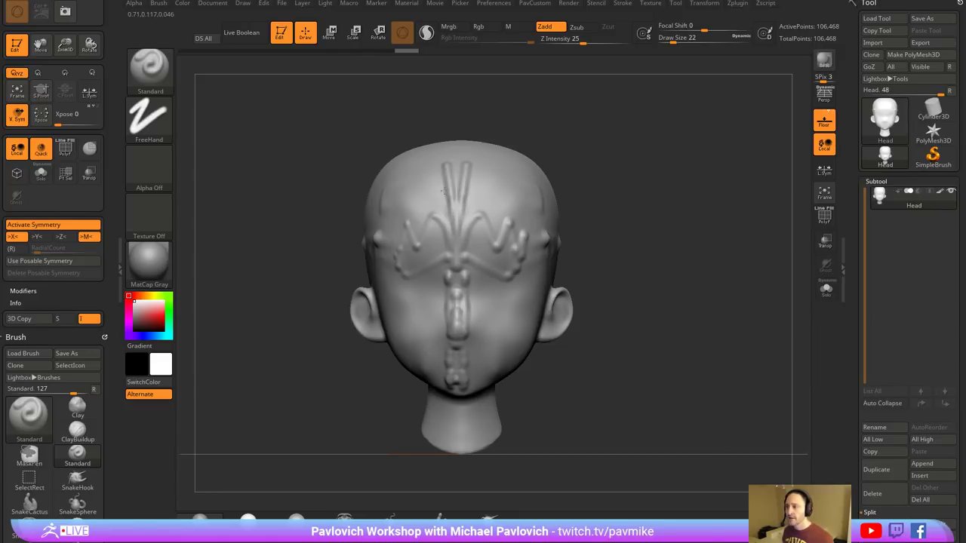
key("ctrl+z")
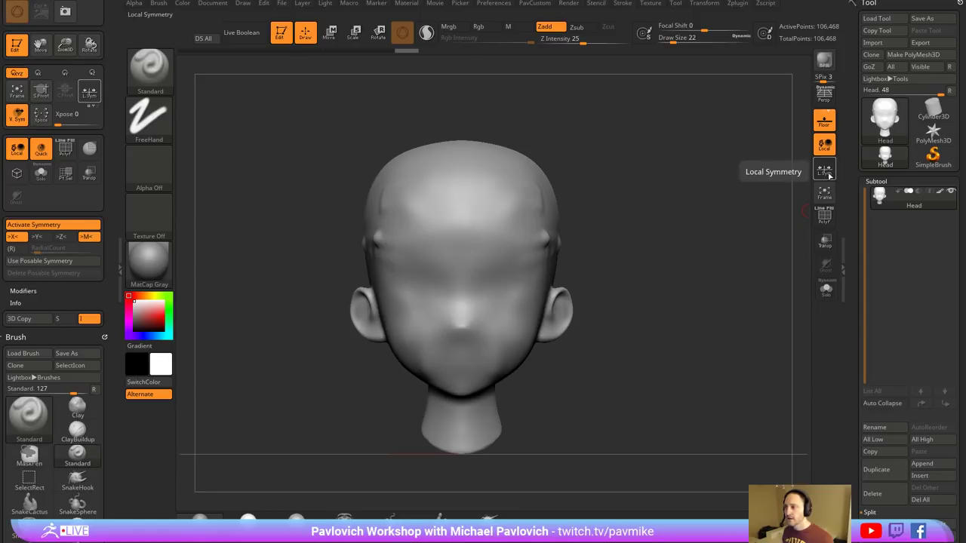
- Turn on Local Symmetry, try mirrored eyebrow strokes, and undo them
left_click(827, 174)
mouse_move(476, 278)
left_mouse_down()
mouse_move(492, 258)
mouse_move(521, 264)
left_mouse_up()
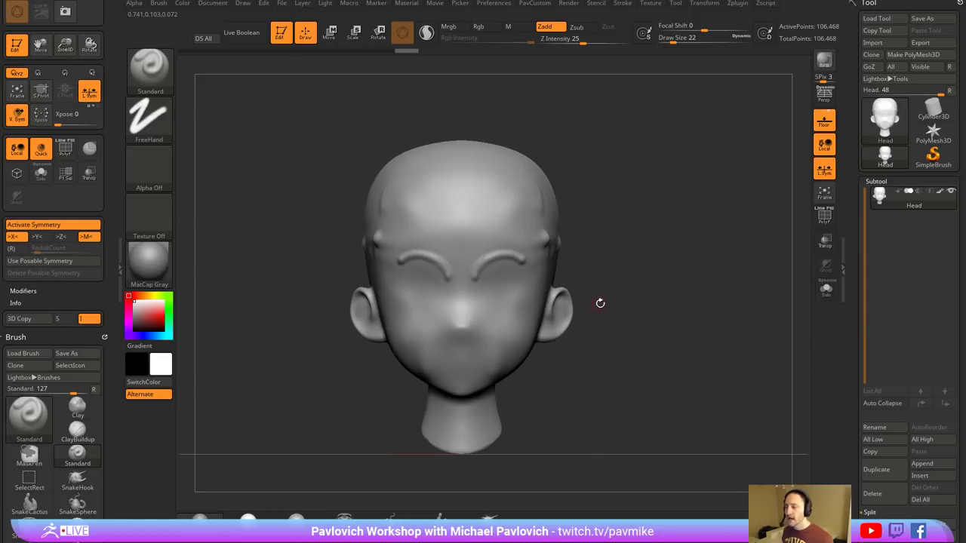
key("ctrl+z")
key("ctrl+z")
- Try Mirror And Weld on the head with Local Symmetry off, then turn Local Symmetry back on and undo the mirroring
left_click(824, 170)
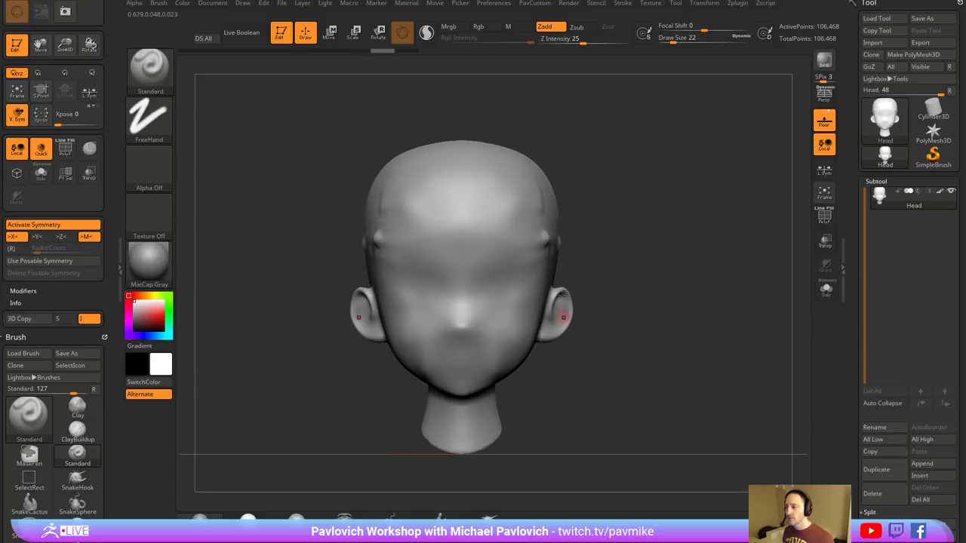
left_click_drag(851, 318, 851, 59)
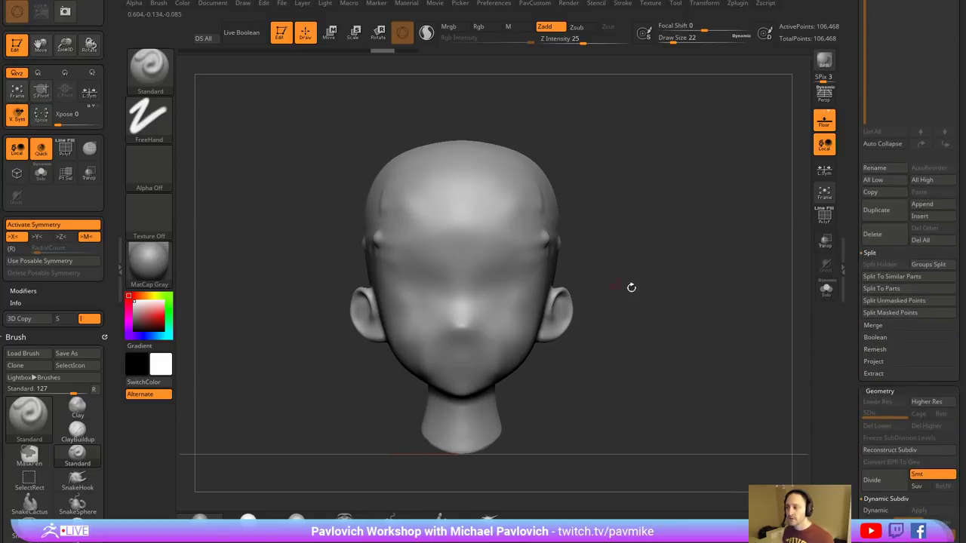
key("4")
left_click(631, 166)
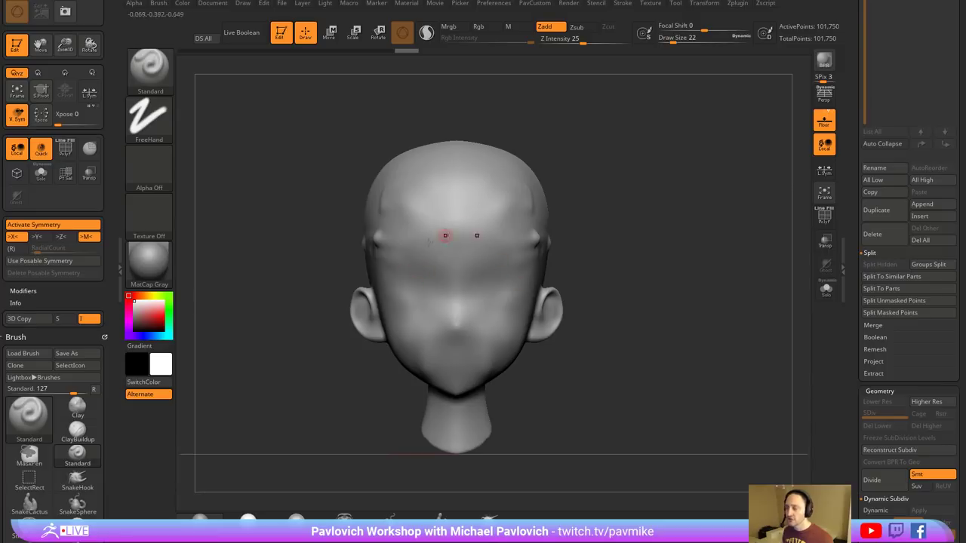
left_click(828, 171)
key("ctrl+z")
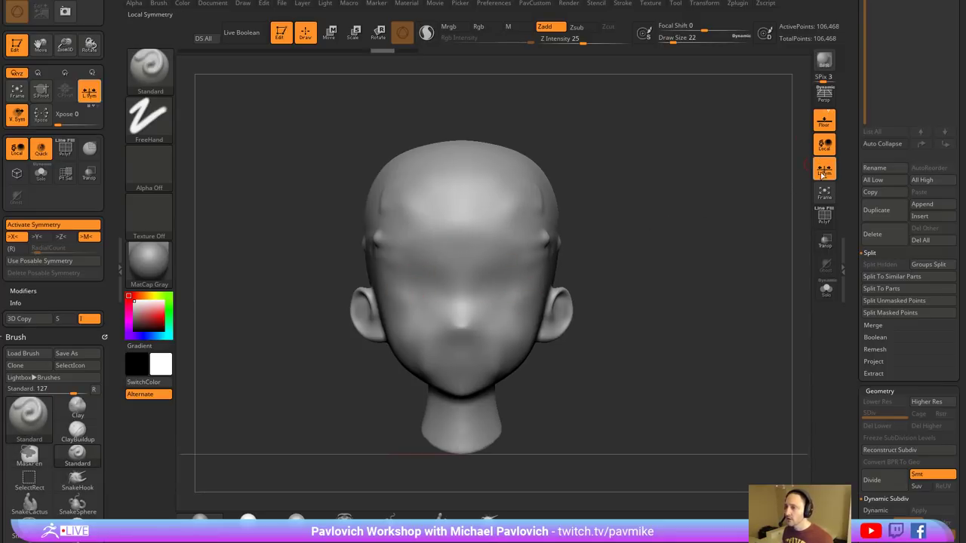
- Apply Mirror And Weld to the head with Local Symmetry on, then turn Local Symmetry off
key("shift+g")
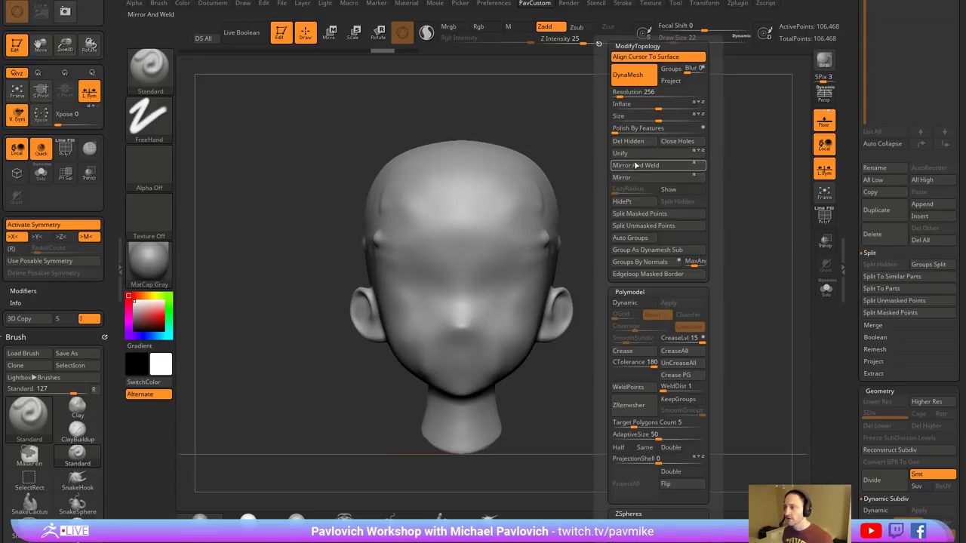
left_click(638, 167)
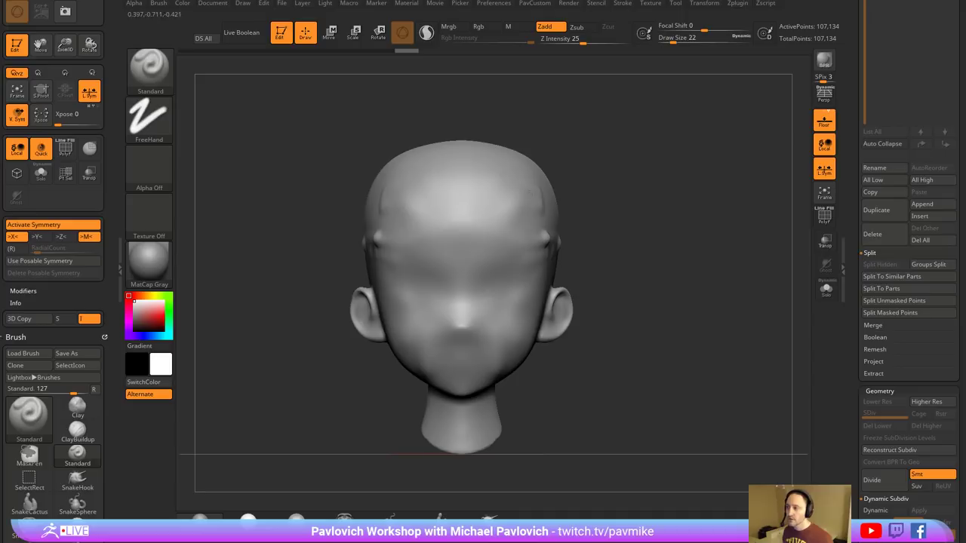
left_click(826, 178)
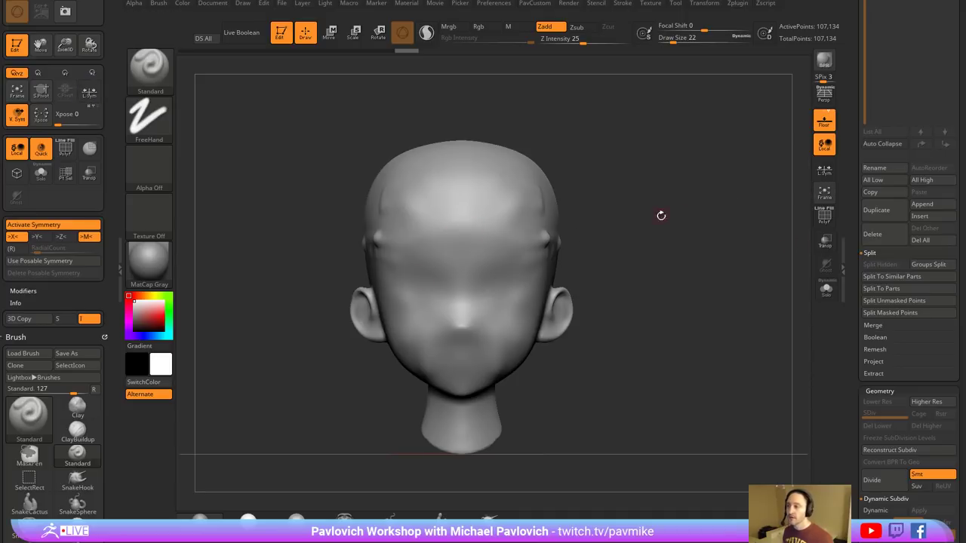
- Try Mirror And Weld again with Local Symmetry off and undo it
key("shift+g")
left_click(647, 167)
key("ctrl+z")
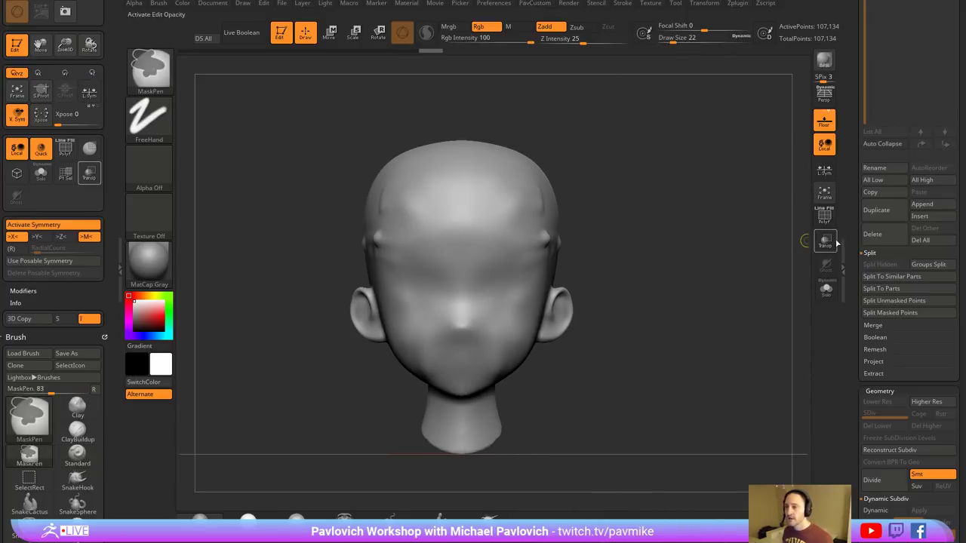
- Set the head's X Position to 0.0003, try mirrored strokes on the face, and undo the strokes
scroll(846, 177, "down", 5)
scroll(847, 177, "down", 5)
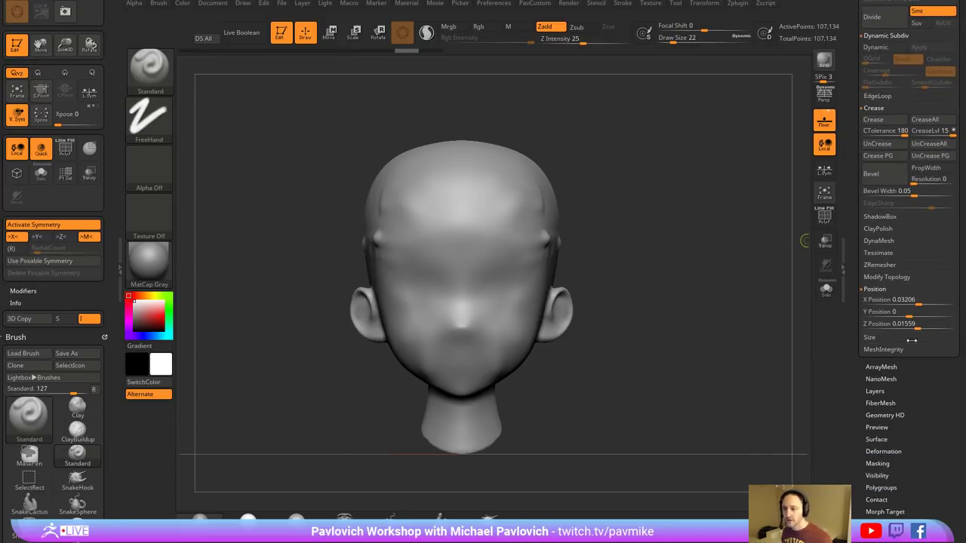
left_click(904, 299)
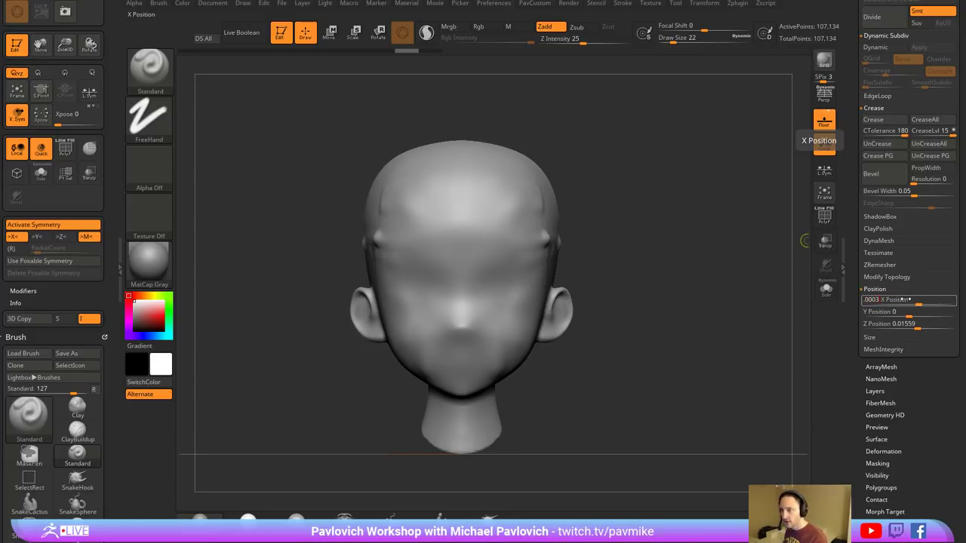
key("Return")
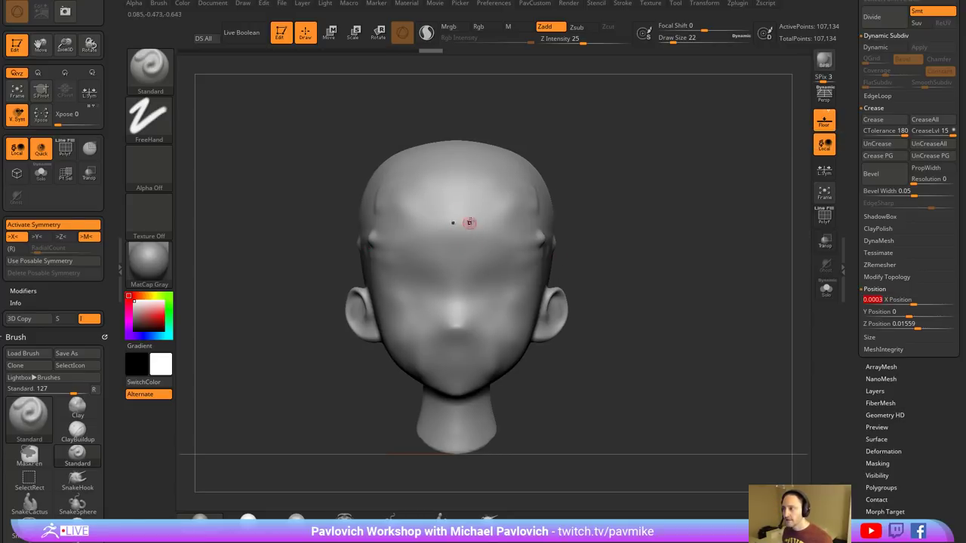
mouse_move(476, 222)
left_mouse_down()
mouse_move(492, 249)
mouse_move(463, 325)
left_mouse_up()
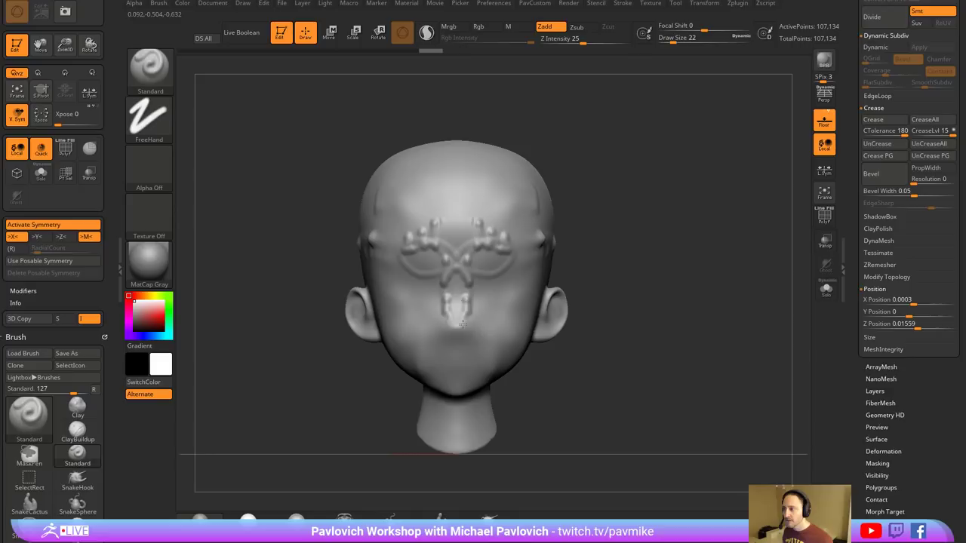
key("ctrl+z")
- Set the head's X Position to 0 in the geometry position settings
left_click(910, 301)
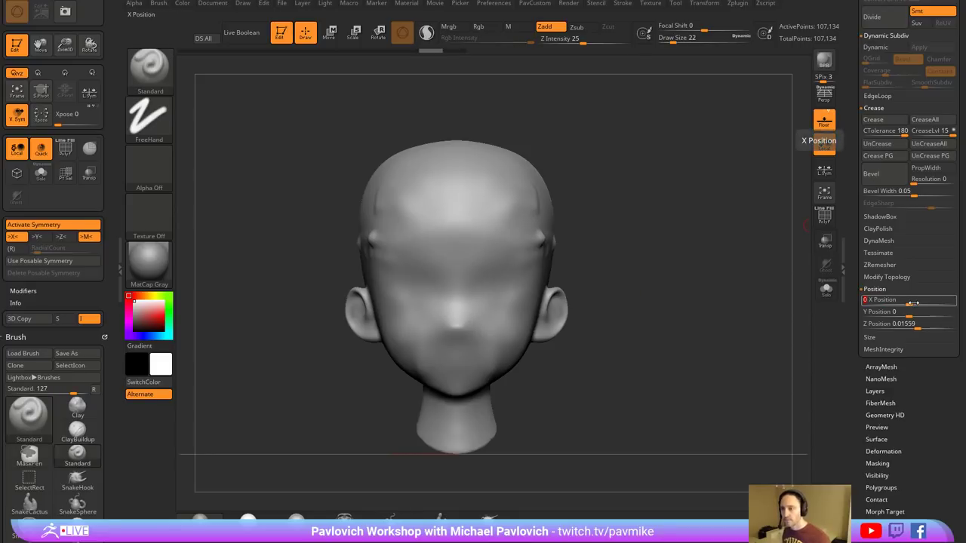
left_click_drag(743, 223, 696, 250)
left_click_drag(639, 214, 615, 226, "shift")
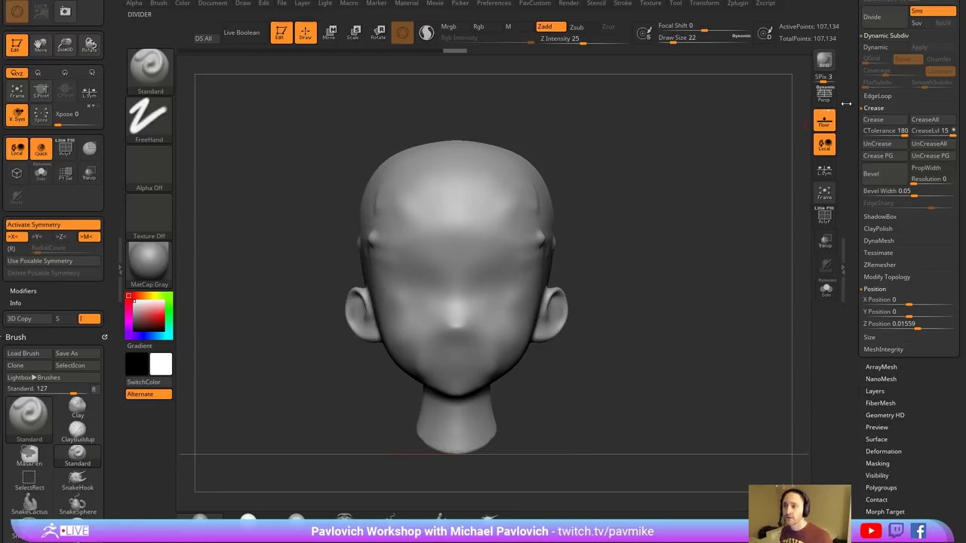
- Switch from the head to the Cylinder3D tool and turn on PolyFrame display
left_click_drag(854, 173, 853, 422)
left_click(933, 110)
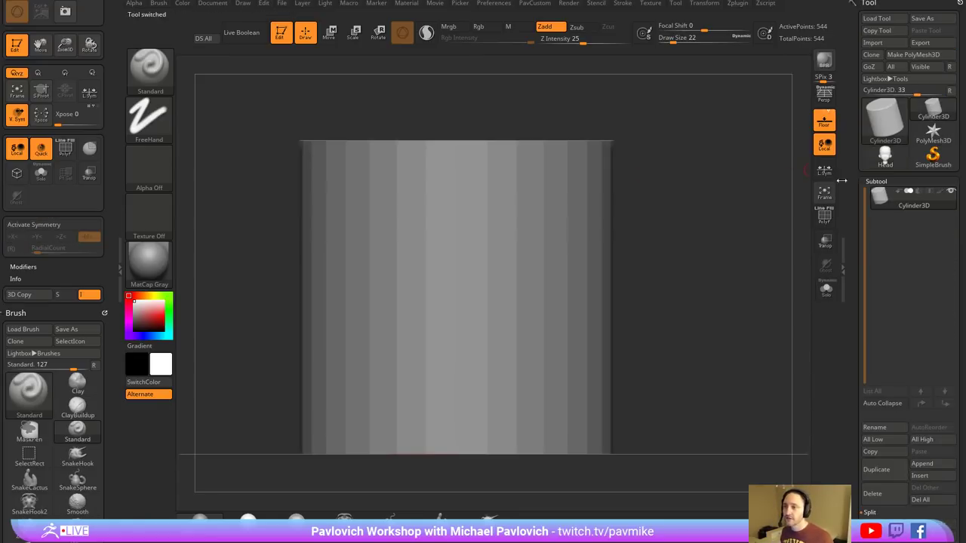
left_click(823, 224)
left_click_drag(748, 228, 702, 283)
- Select the ZModeler brush and convert the cylinder to a PolyMesh3D
key("b")
key("z")
key("m")
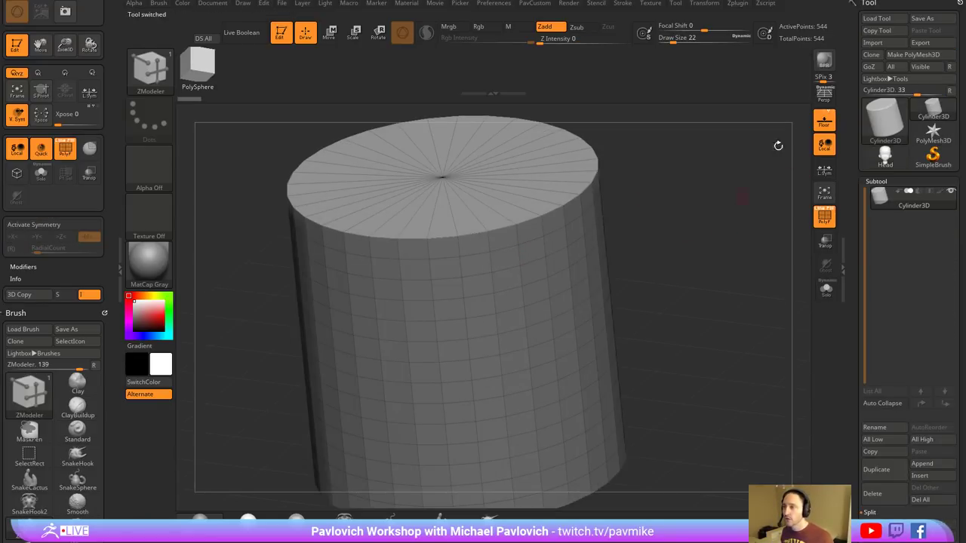
left_click(913, 54)
- Examine the default ZModeler actions on the cylinder's polygons and edges, and change the material to SkinShade4
key("space")
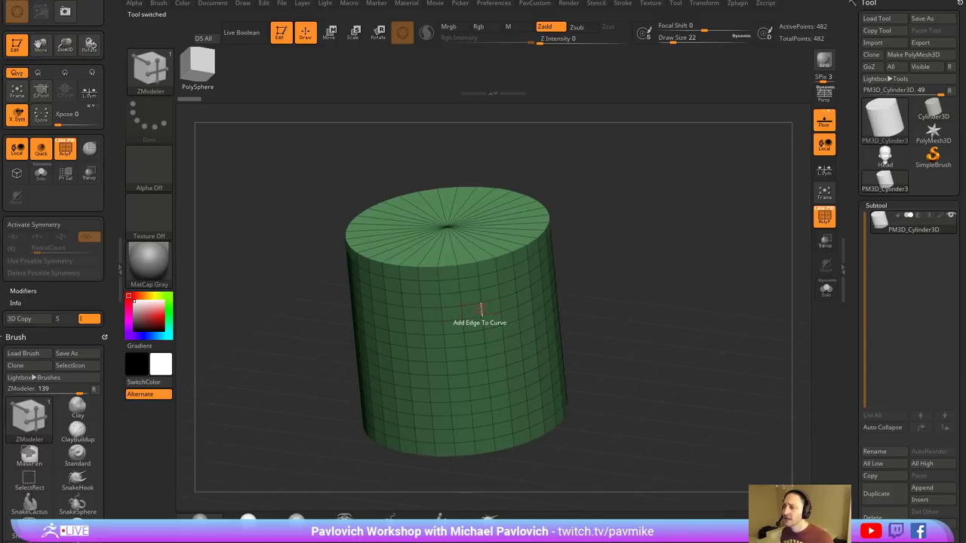
key("space")
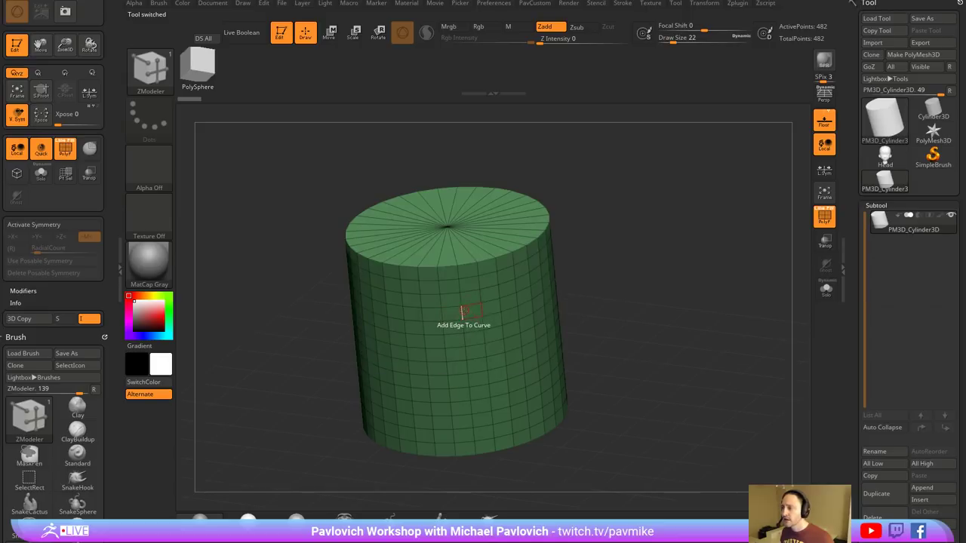
key("space")
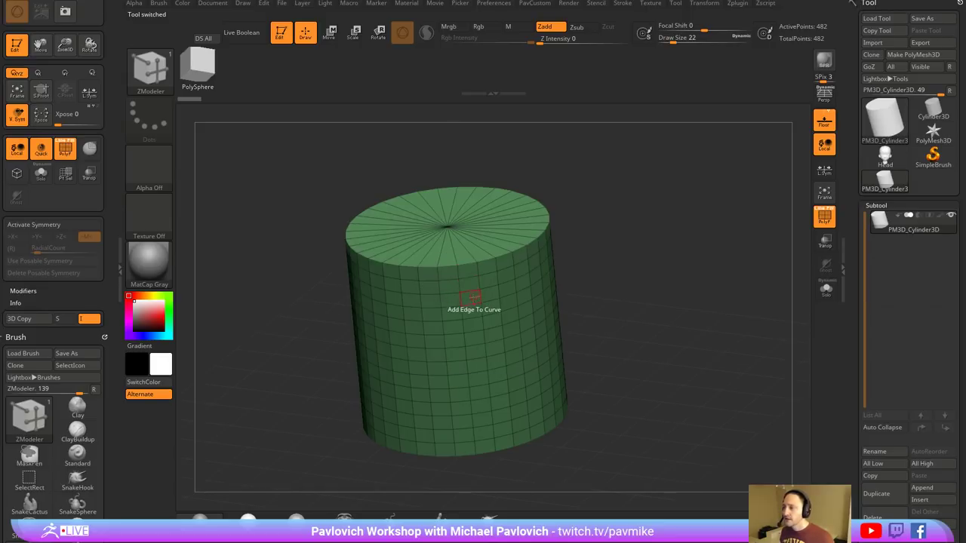
key("space")
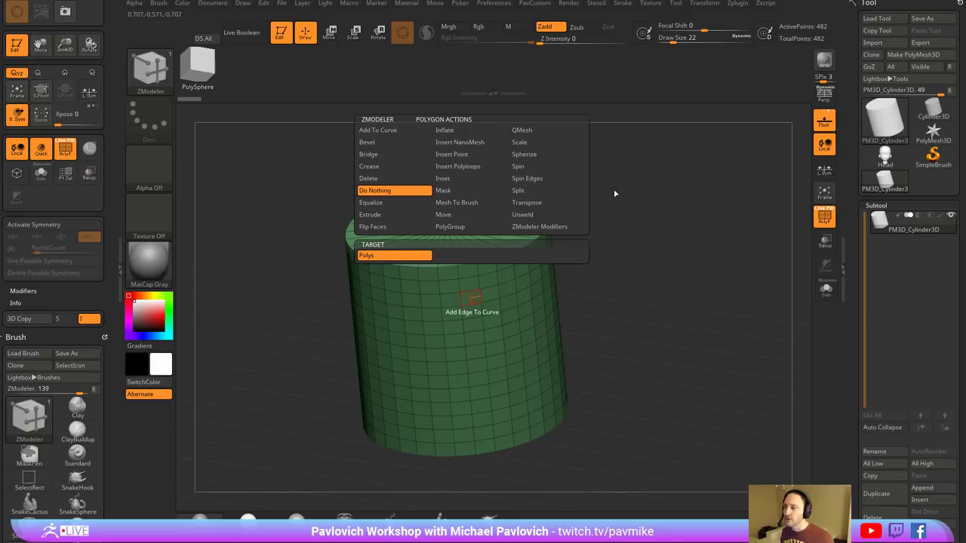
left_click_drag(613, 193, 708, 198)
left_click_drag(634, 182, 661, 237)
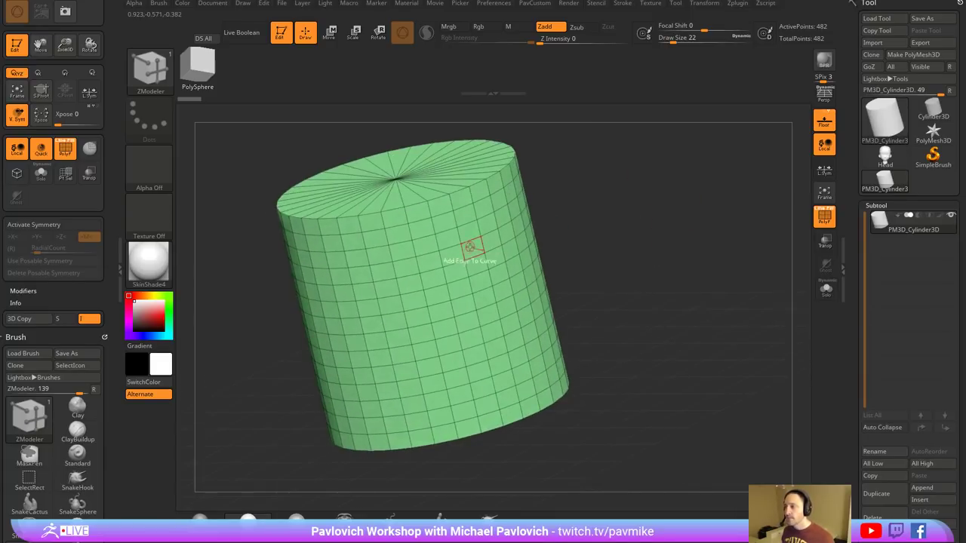
- Set the ZModeler edge action to PolyGroup with the Polyloop target and assign polygroups to alternating loops around the cylinder's upper half
key("space")
left_click(440, 337)
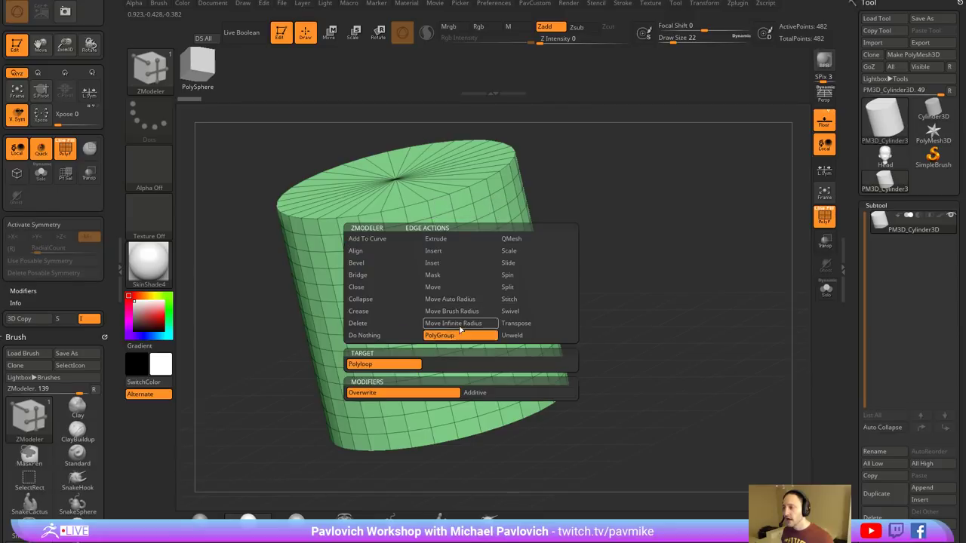
left_click(446, 274)
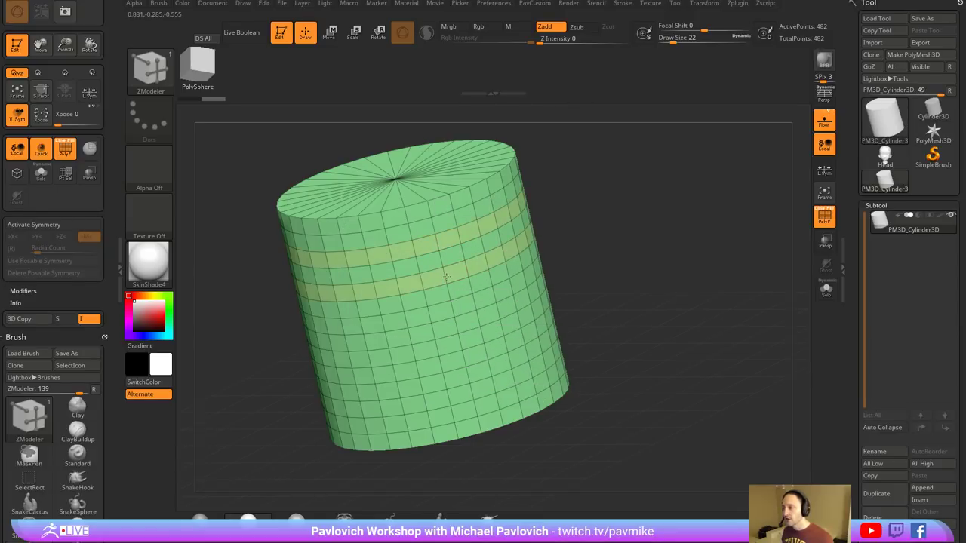
left_click(459, 309)
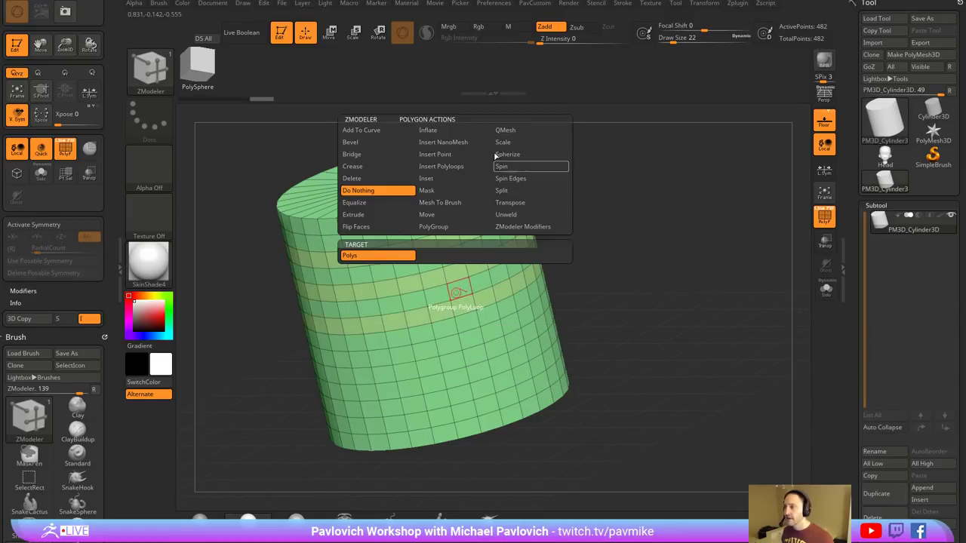
- Set the ZModeler polygon action to QMesh with the Polygroup All target and the point action to Slide by brush radius
left_click(507, 132)
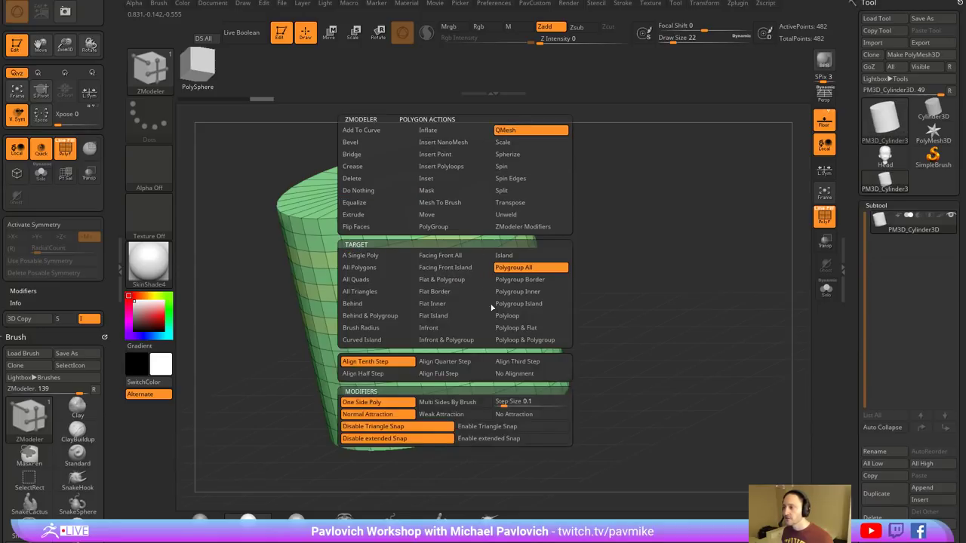
key("space")
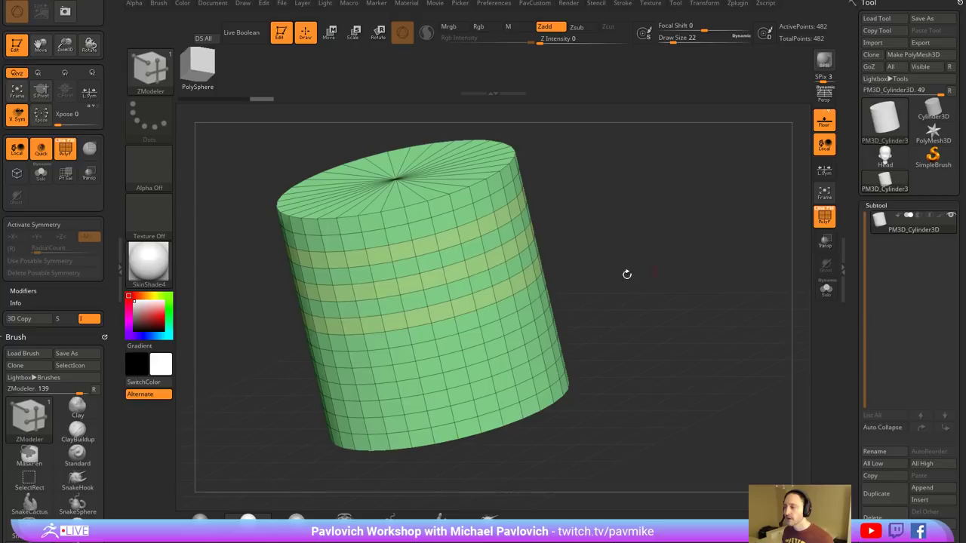
key("space")
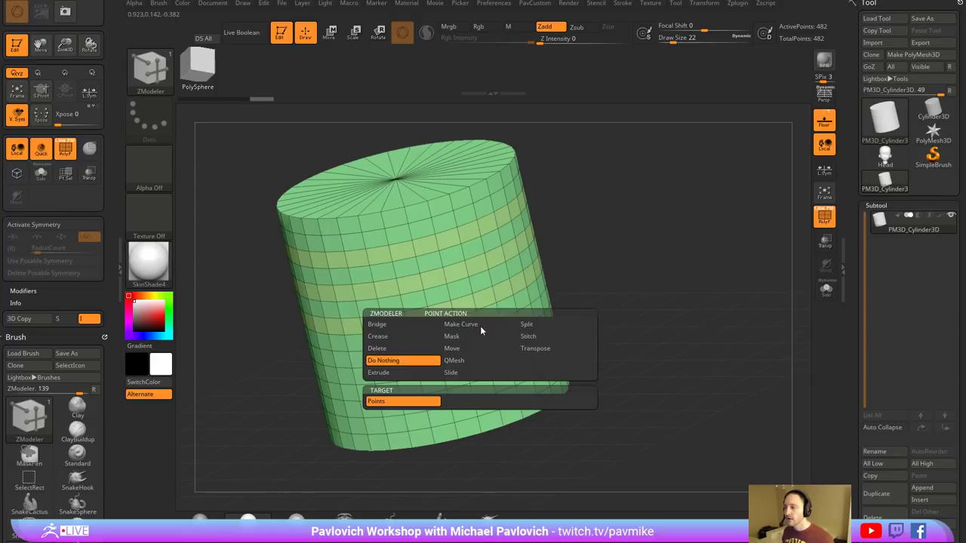
left_click(464, 372)
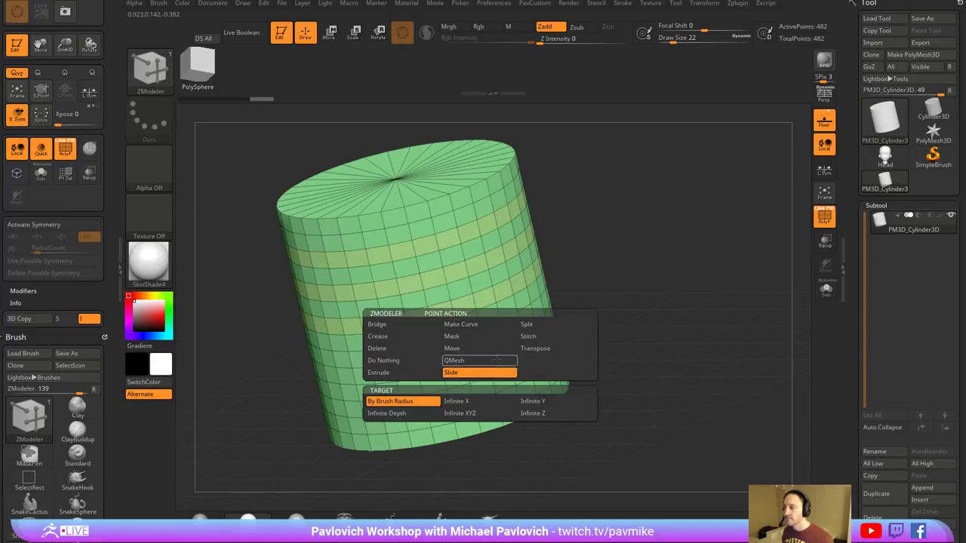
- Browse the brush preset save dialog to ZBrush 2018's ZStartup\BrushPresets folder to examine its presets, and leave without saving
left_click(160, 6)
left_click(227, 22)
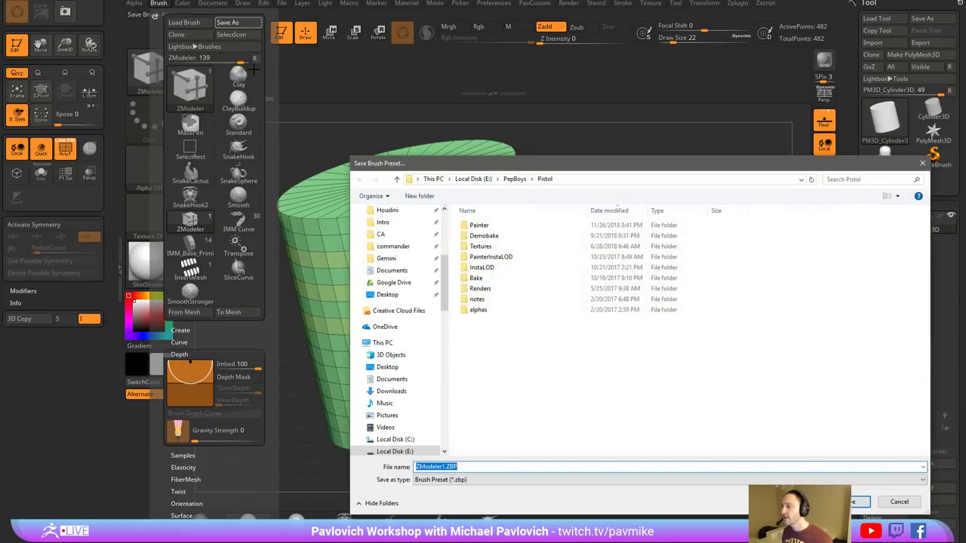
scroll(413, 286, "up", 4)
left_click(393, 258)
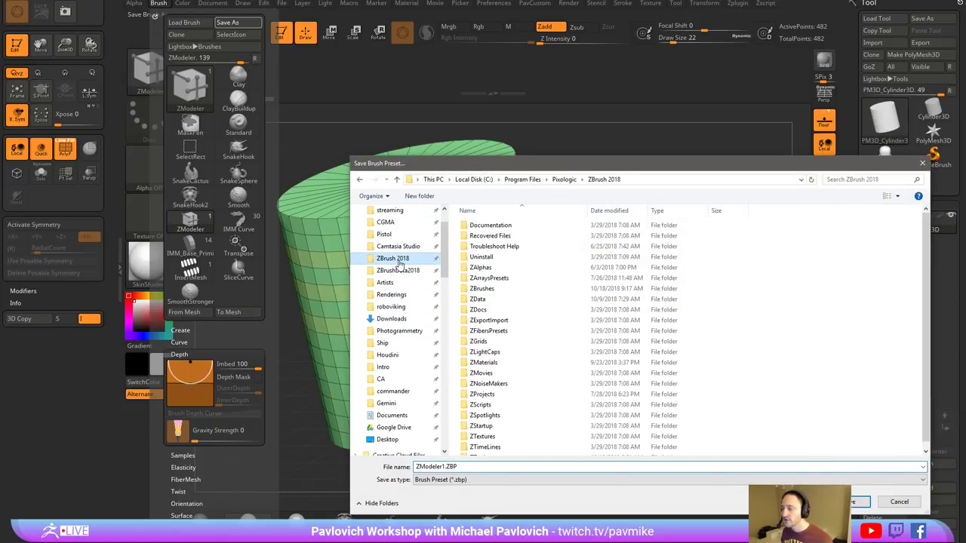
double_click(481, 416)
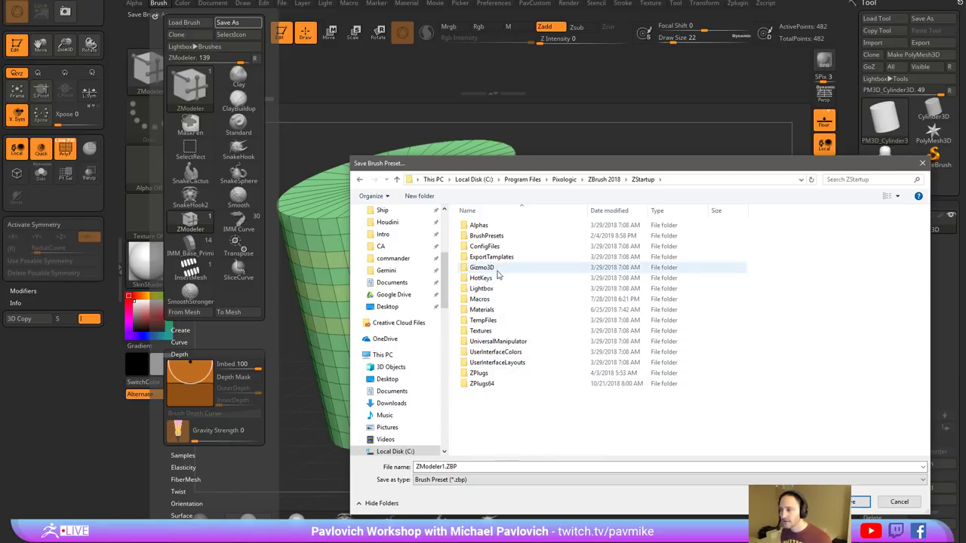
double_click(486, 236)
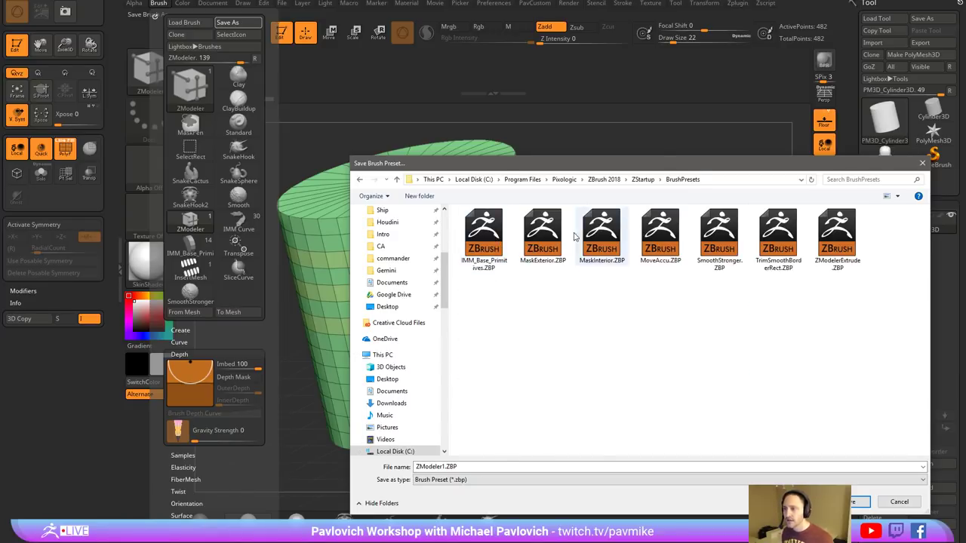
left_click(899, 502)
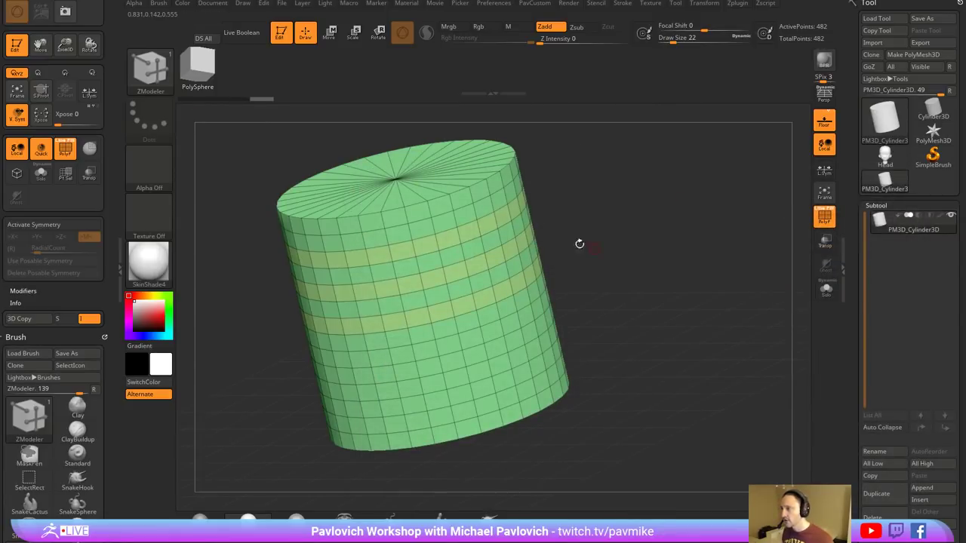
- Locate the ZModelerExtrude preset among the 3D sculpting brushes and return to the cylinder
key("b")
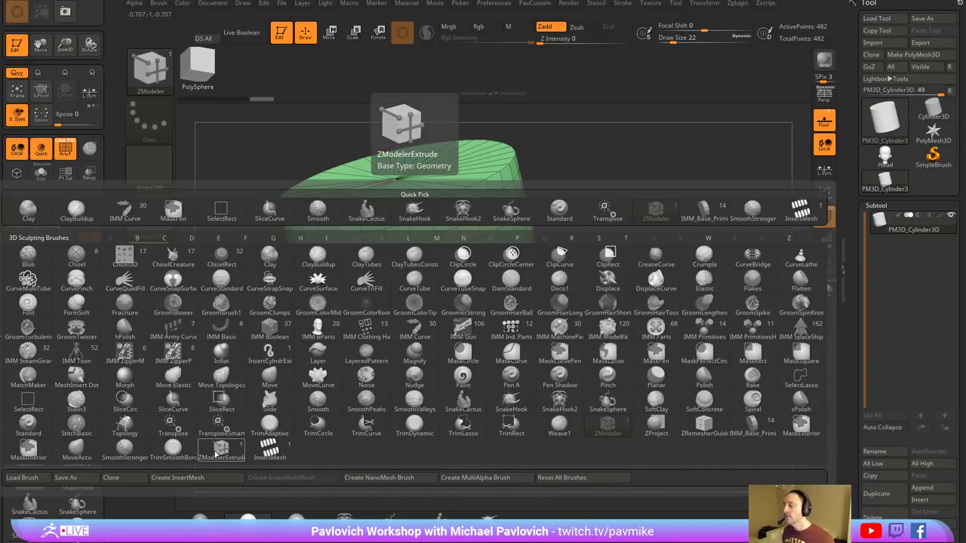
left_click(221, 449)
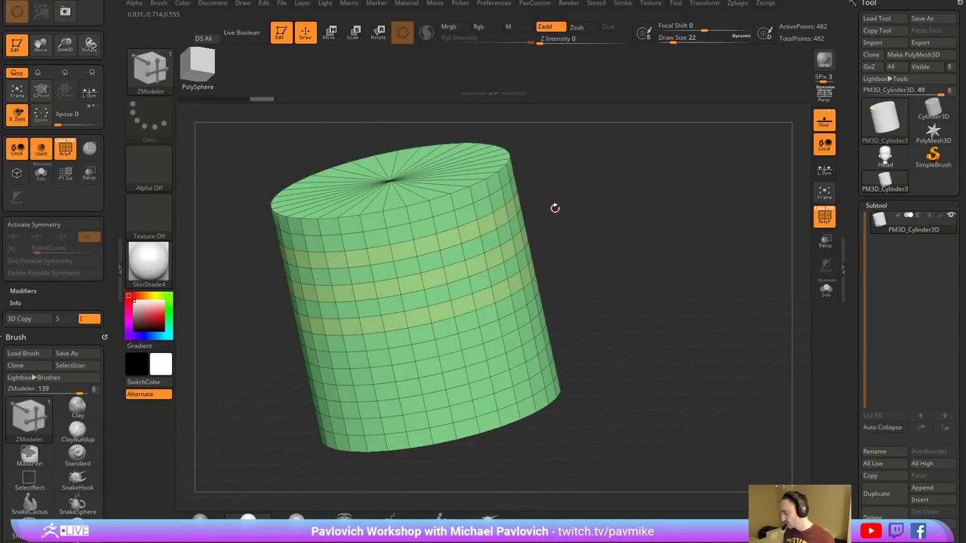
left_click_drag(571, 176, 564, 199)
key("space")
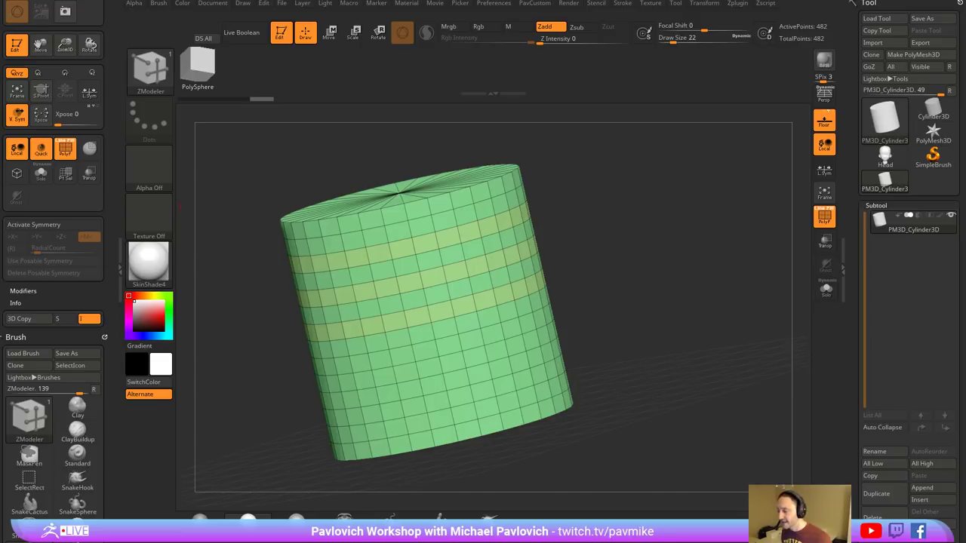
- Switch to the browser and select the web address of the ZBrush for Ideation YouTube playlist
left_click_drag(578, 542, 579, 36)
left_click(500, 57)
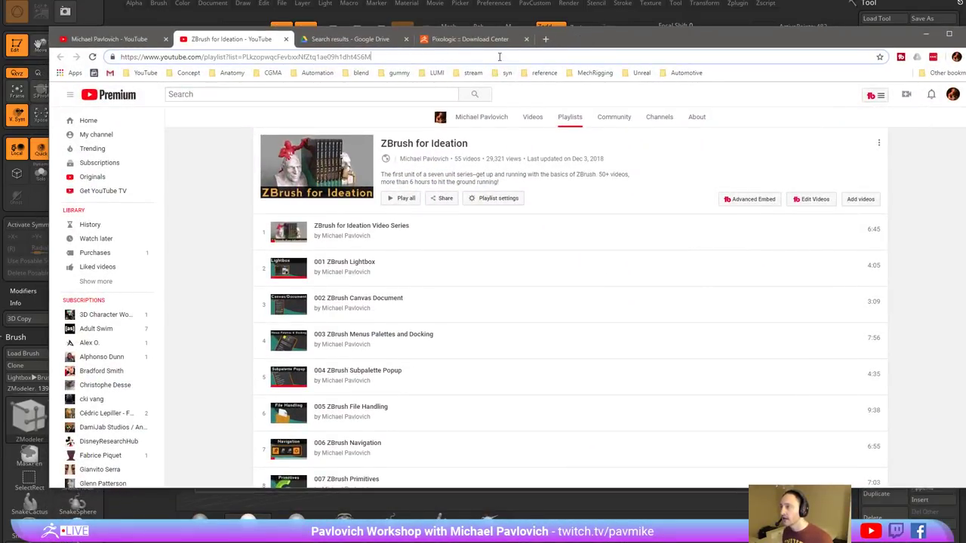
left_click(498, 56)
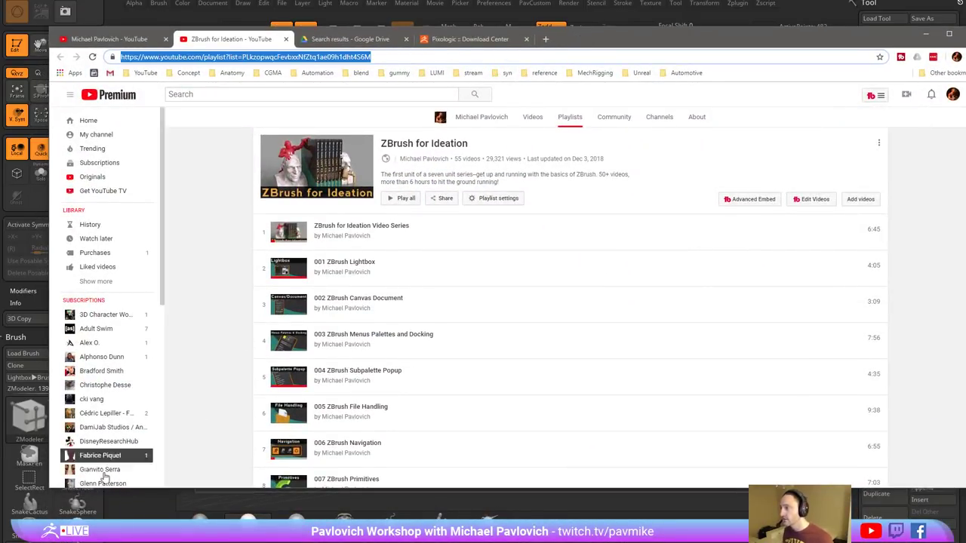
left_click(75, 542)
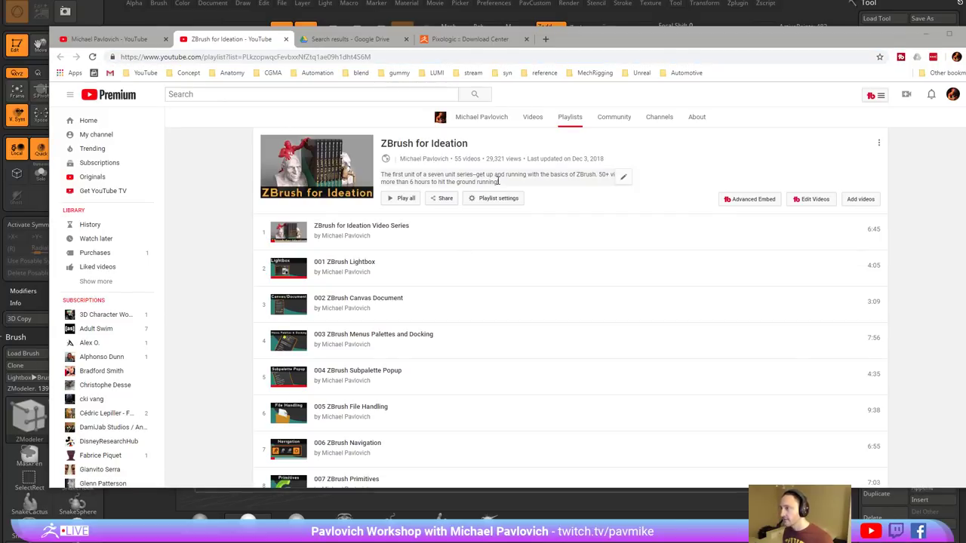
- Look through the video list of the ZBrush for Ideation playlist and return to the ZBrush canvas
scroll(341, 251, "down", 20)
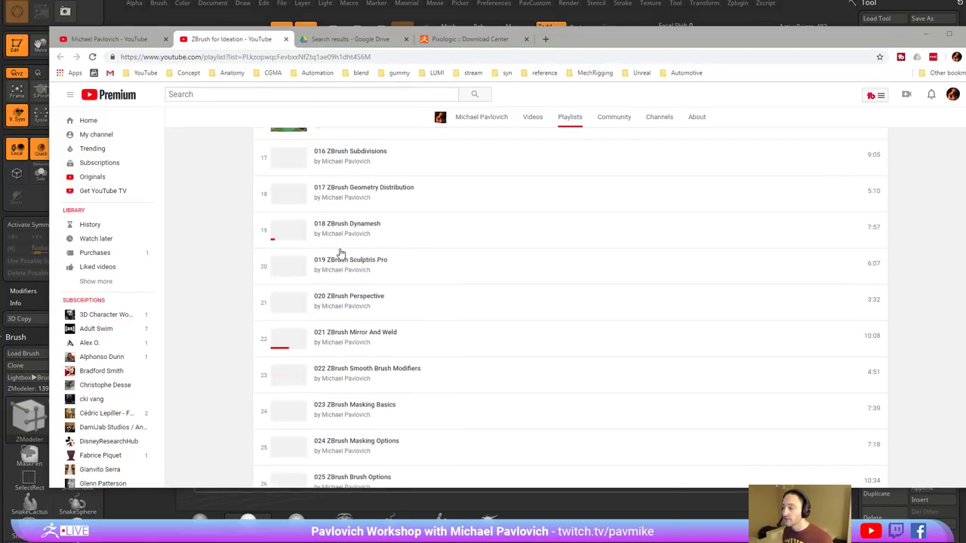
scroll(399, 339, "up", 20)
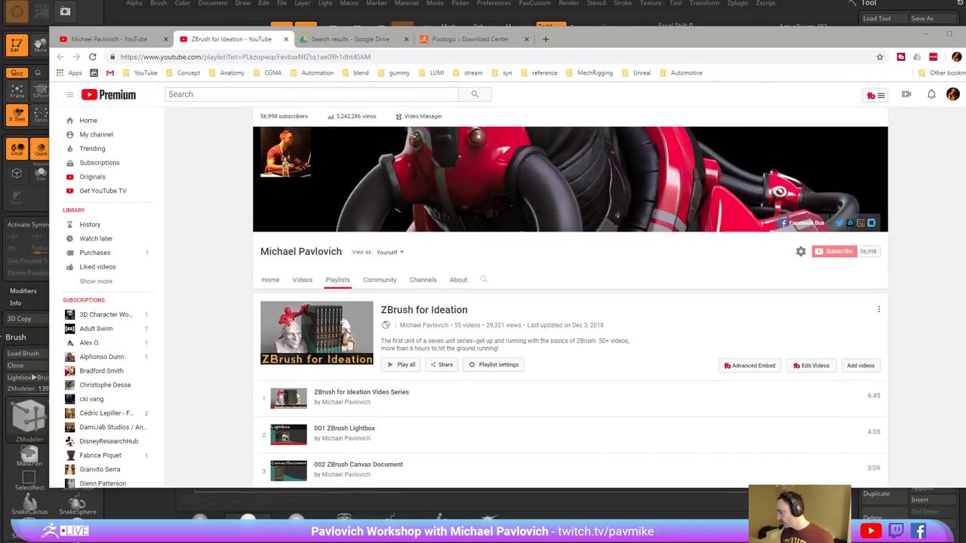
scroll(381, 272, "down", 10)
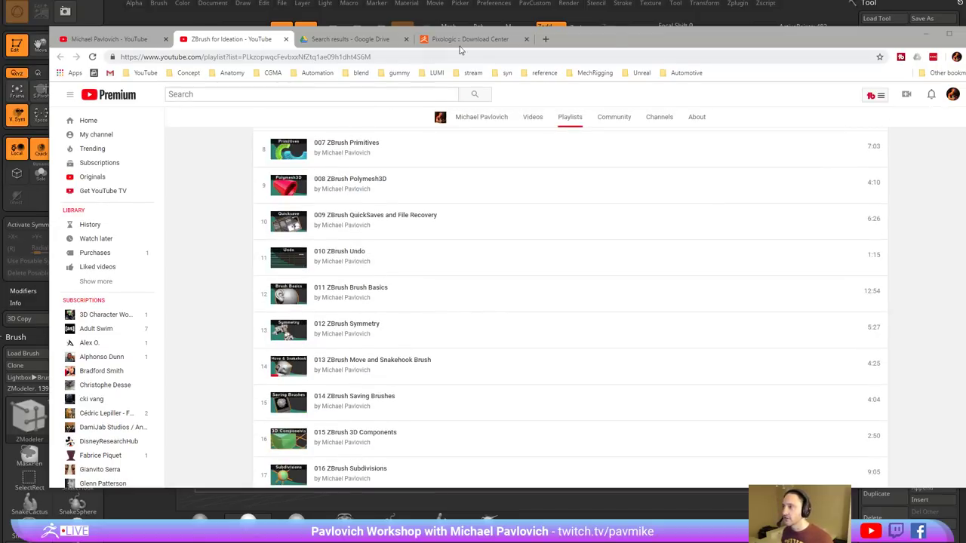
left_click_drag(612, 43, 965, 43)
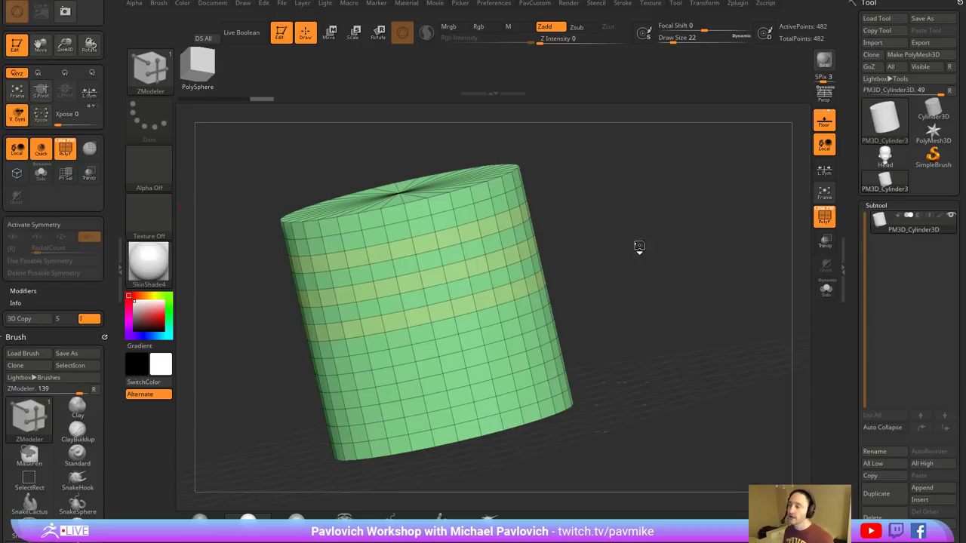
- Mask an L-shaped run of single edges around the cylinder's lowest yellow band with ZModeler's edge Mask action and invert the mask
mouse_move(644, 238)
left_mouse_down("alt")
mouse_move(636, 218)
mouse_move(633, 245)
left_mouse_up("alt")
key("space")
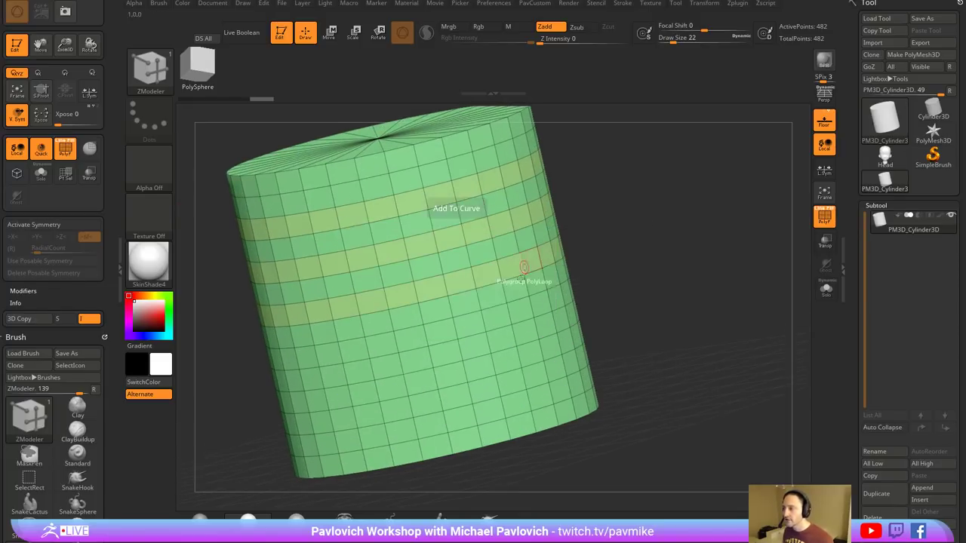
key("space")
left_click(429, 275)
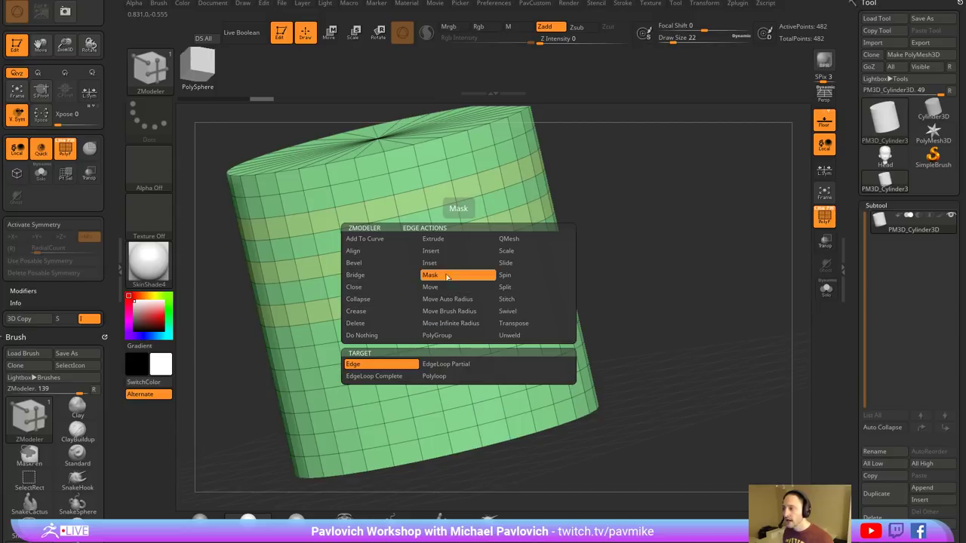
left_click(435, 300)
left_click(405, 307)
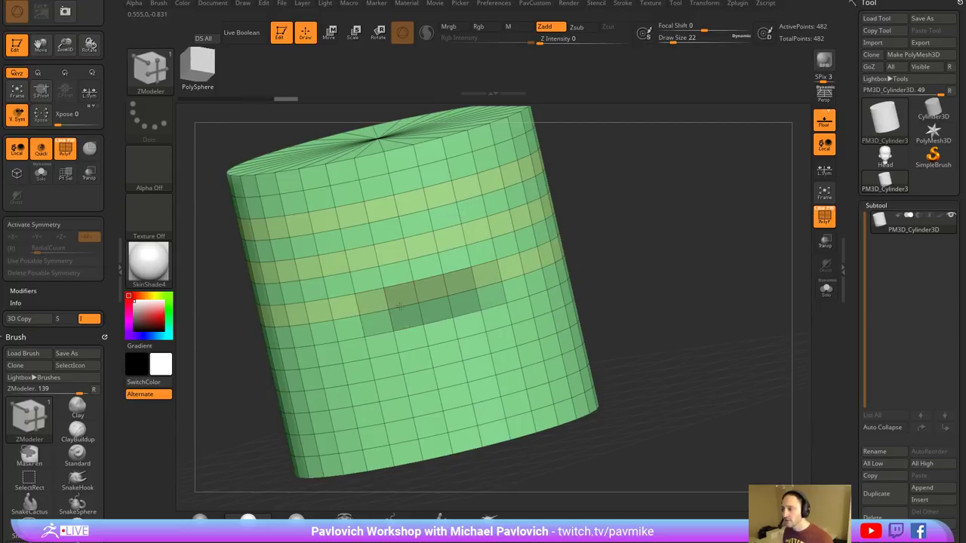
left_click(375, 314)
left_click(360, 326)
left_click(367, 347)
left_click(653, 274, "ctrl")
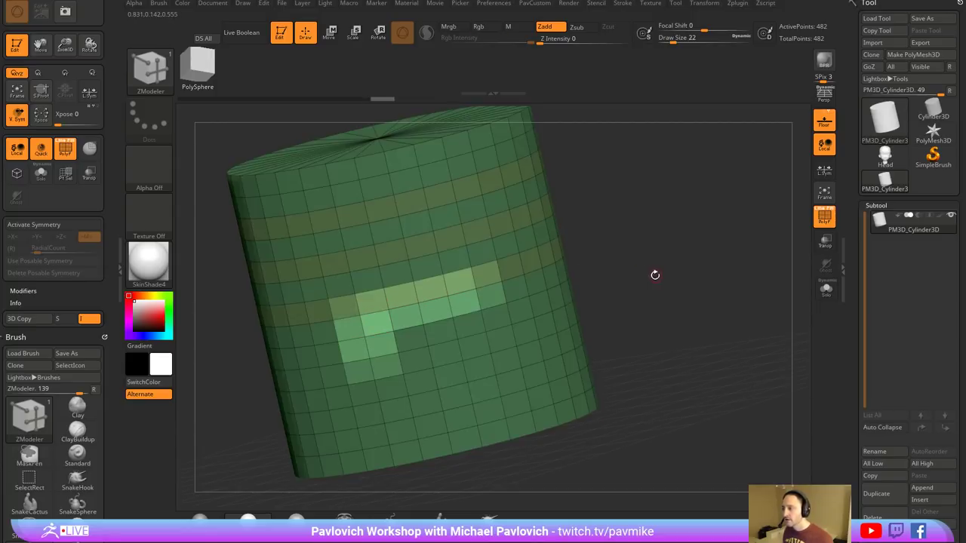
- Try ZModeler's Bevel edge action with the EdgeLoop Complete target on edges inside the unmasked L-shaped area, undoing the attempts
key("space")
left_click(360, 264)
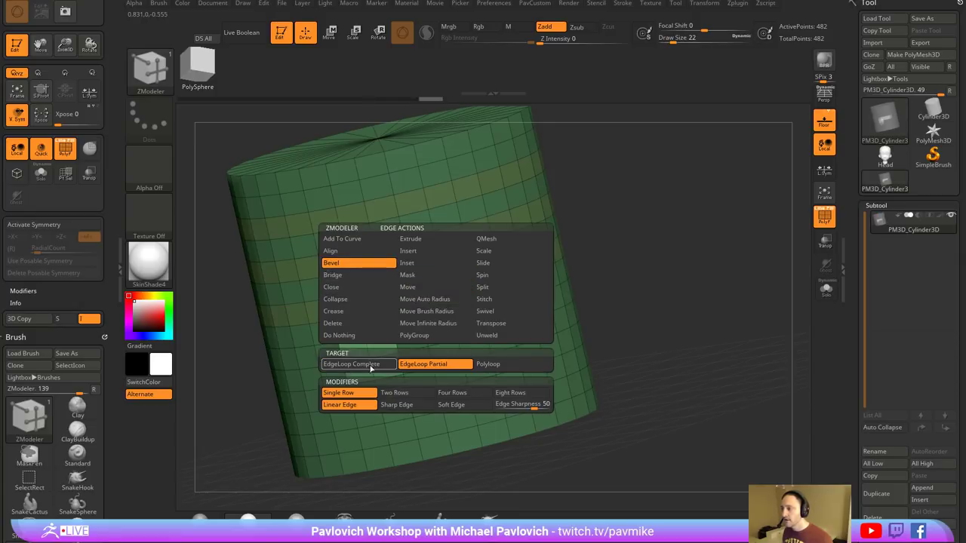
left_click(350, 364)
left_click_drag(430, 288, 442, 296)
key("ctrl+z")
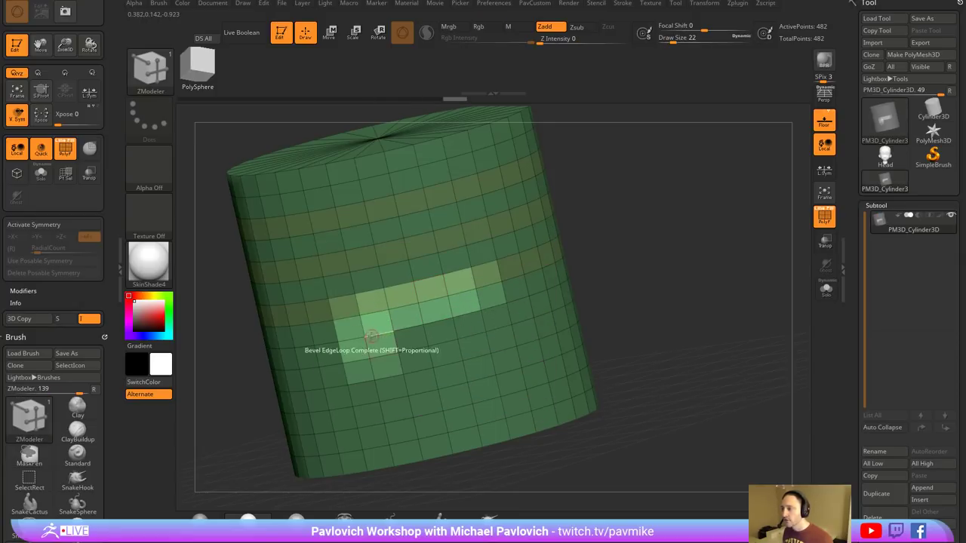
left_click_drag(367, 330, 373, 332)
left_click(419, 302)
key("ctrl+z")
key("ctrl+z")
left_click_drag(434, 299, 446, 297)
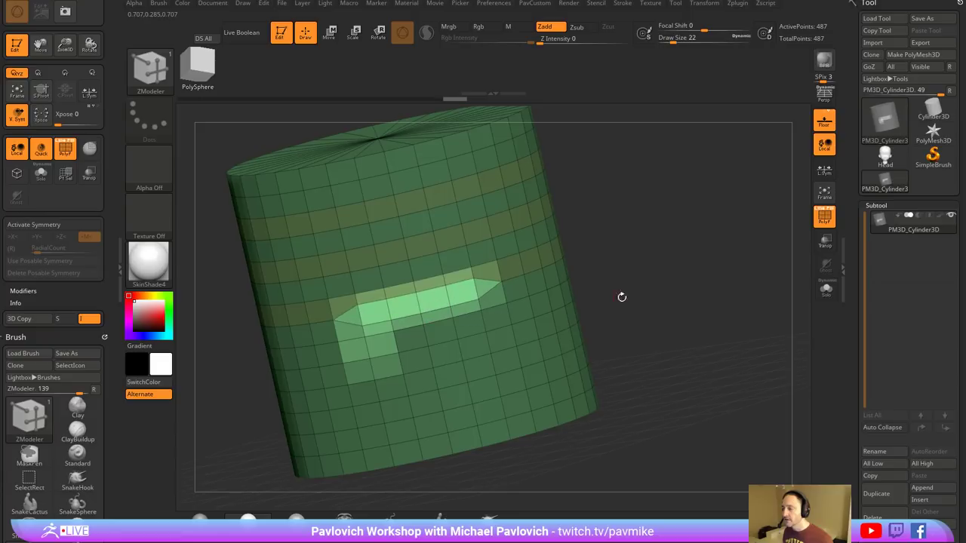
left_click_drag(621, 297, 659, 256)
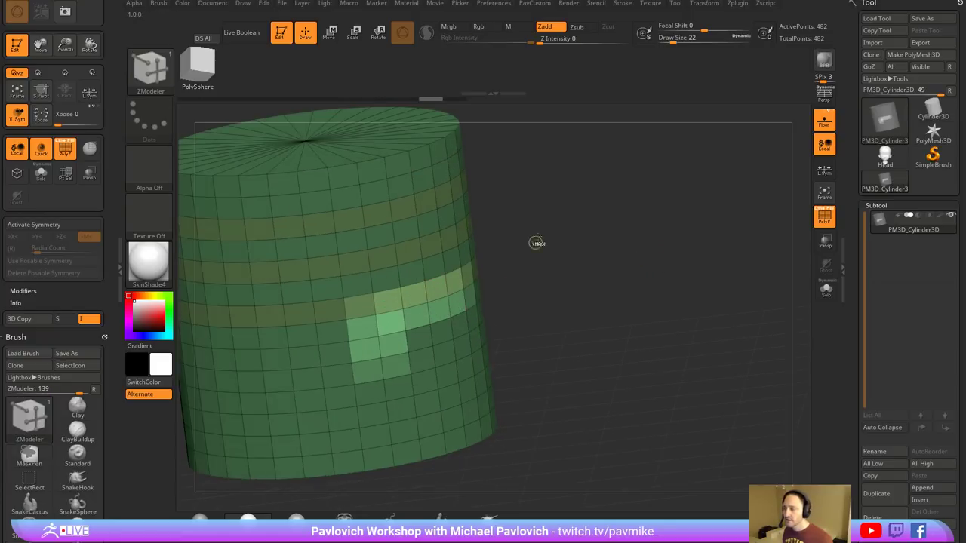
- Mask a rectangular block at the cylinder's lower corner and invert the mask so only that block stays editable
left_click_drag(536, 244, 597, 294)
left_click_drag(578, 293, 353, 428, "ctrl")
left_click_drag(604, 291, 562, 301)
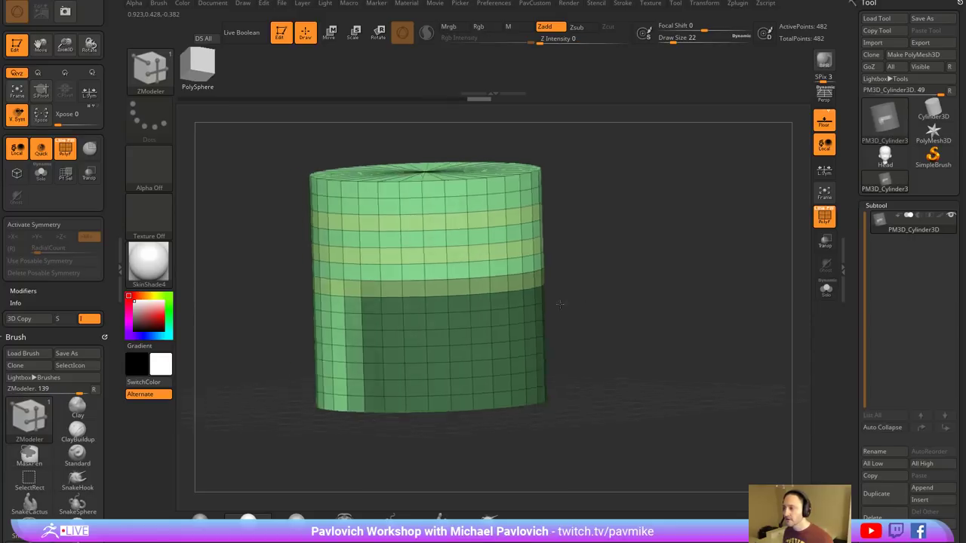
left_click(656, 282, "ctrl")
- Try extruding the unmasked block outward with ZModeler's polygon Extrude action targeting Polygroup All, and undo it
mouse_move(641, 264)
left_mouse_down("alt")
mouse_move(655, 282)
mouse_move(627, 267)
left_mouse_up("alt")
key("w")
key("b")
key("z")
key("m")
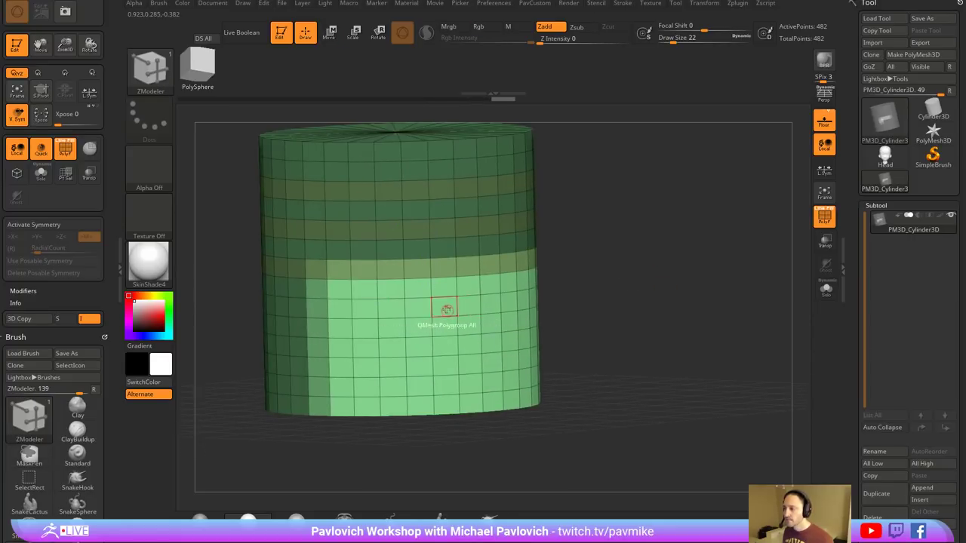
key("space")
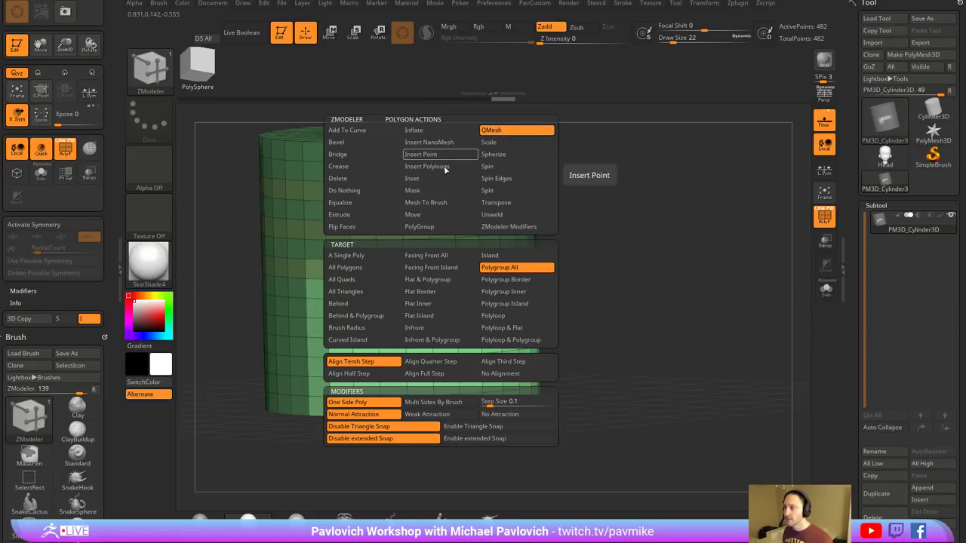
left_click(362, 214)
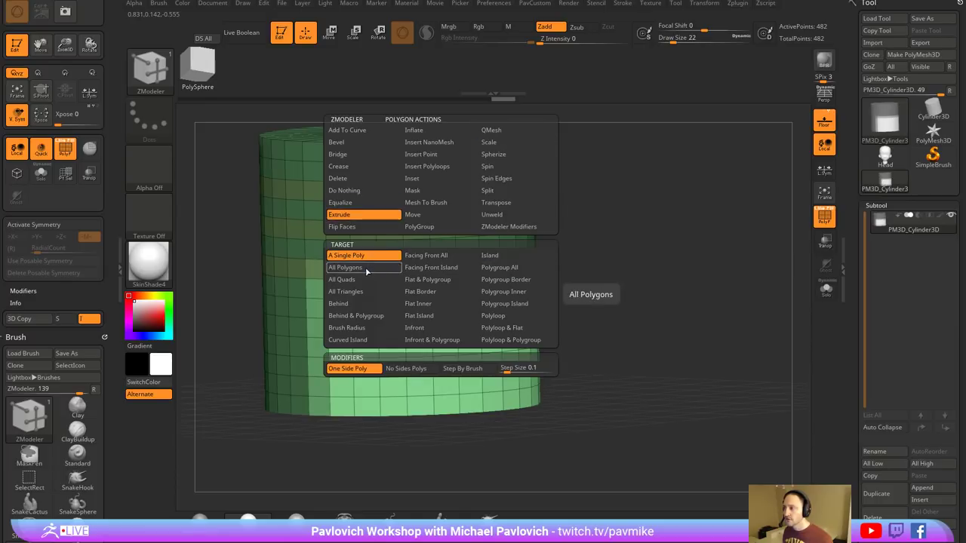
left_click(499, 267)
left_click_drag(475, 324, 522, 341)
left_click_drag(610, 336, 690, 334)
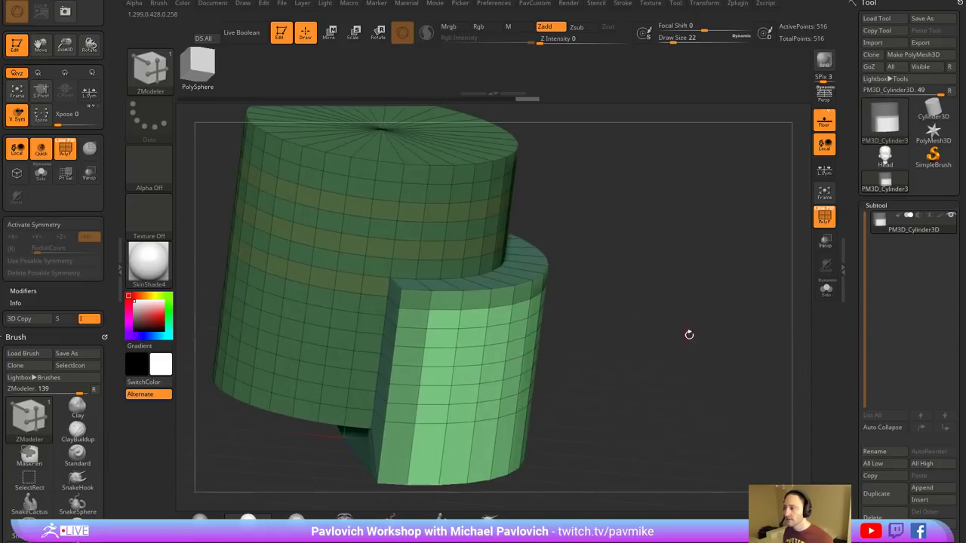
key("ctrl+z")
- Clear the mask, try a diagonal SliceCurve cut across the cylinder's lower corner, and undo the cut
left_click_drag(666, 278, 632, 261, "ctrl")
left_click_drag(624, 255, 362, 439, "ctrl+shift")
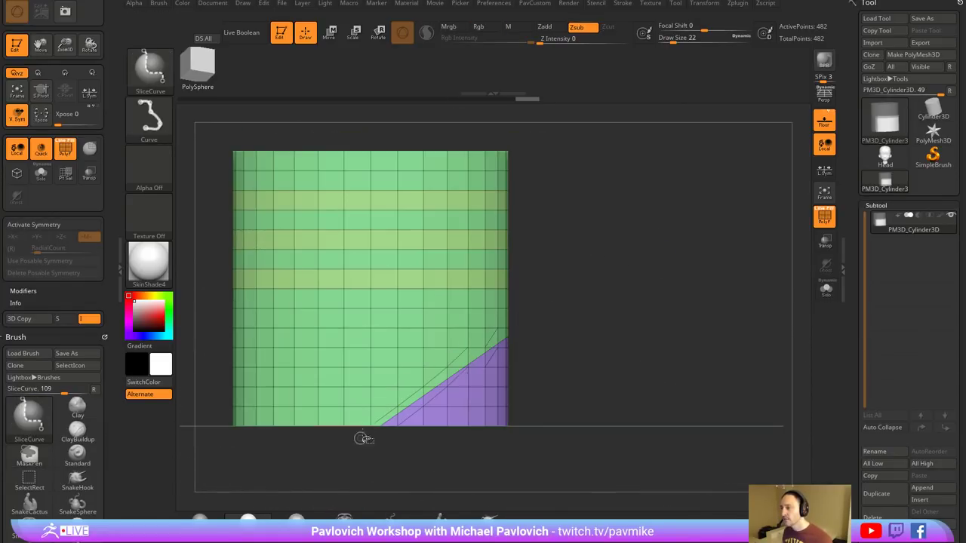
key("ctrl+z")
- Isolate the cylinder's lower corner block with a rectangular selection, assign it its own polygroup, and show the whole cylinder with ZModeler active
key("b")
key("s")
key("c")
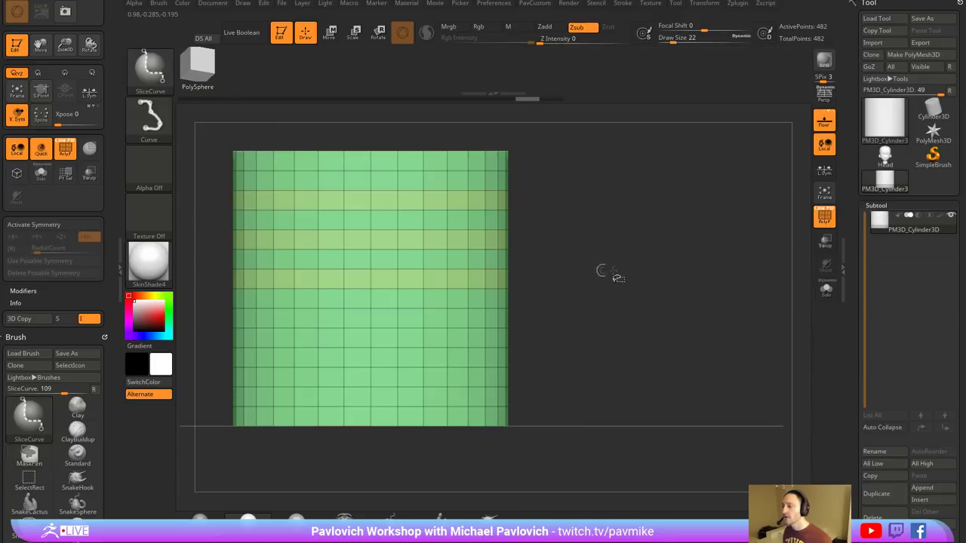
mouse_move(658, 258)
left_mouse_down("ctrl+shift")
mouse_move(510, 325)
mouse_move(556, 339)
mouse_move(429, 367)
mouse_move(570, 270)
mouse_move(480, 459)
mouse_move(412, 420)
mouse_move(400, 432)
mouse_move(416, 405)
left_mouse_up("ctrl+shift")
key("b")
key("z")
key("m")
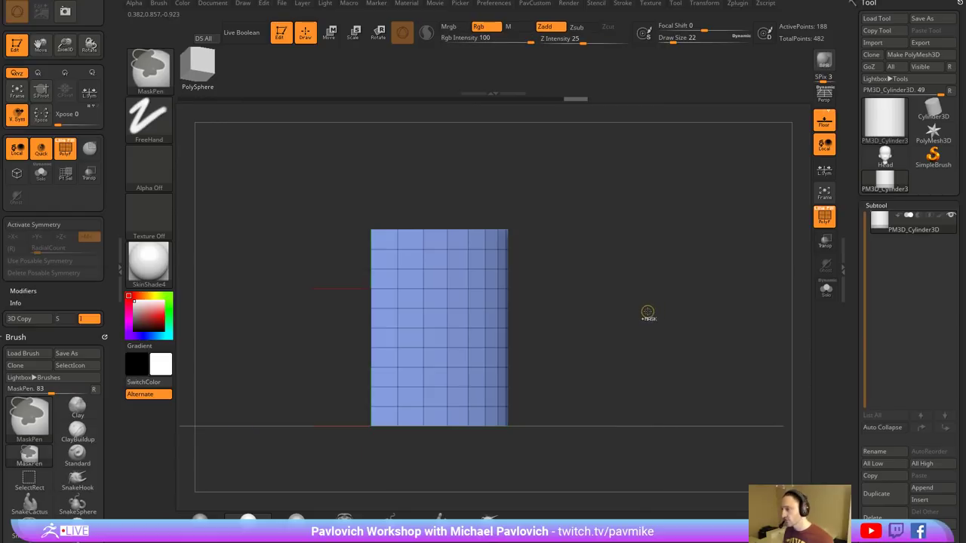
left_click_drag(681, 299, 705, 291)
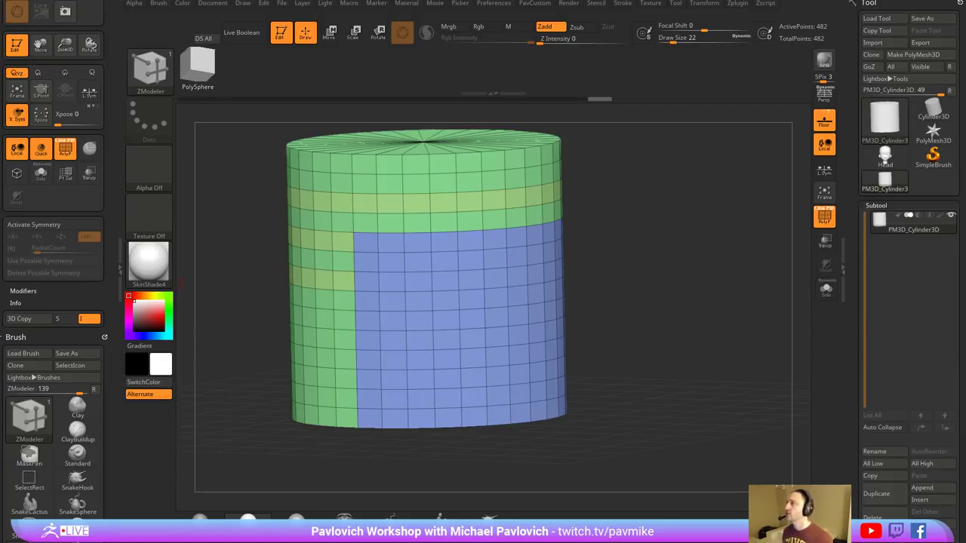
- Dock the Zplugin palette in the tray in place of the Transform and Brush palettes and expand its FBX ExportImport options
left_click_drag(107, 98, 107, 137)
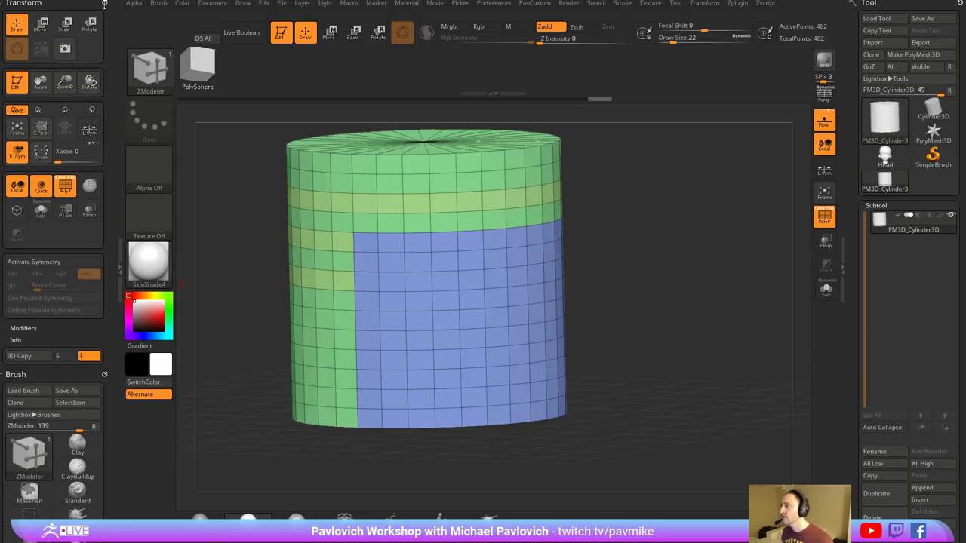
left_click(104, 3)
left_click(104, 3)
left_click(737, 6)
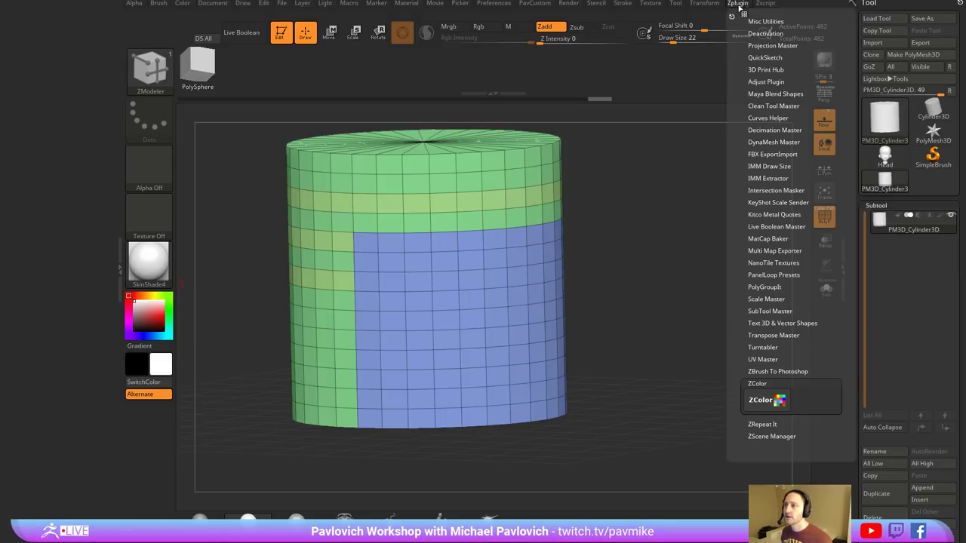
left_click(731, 15)
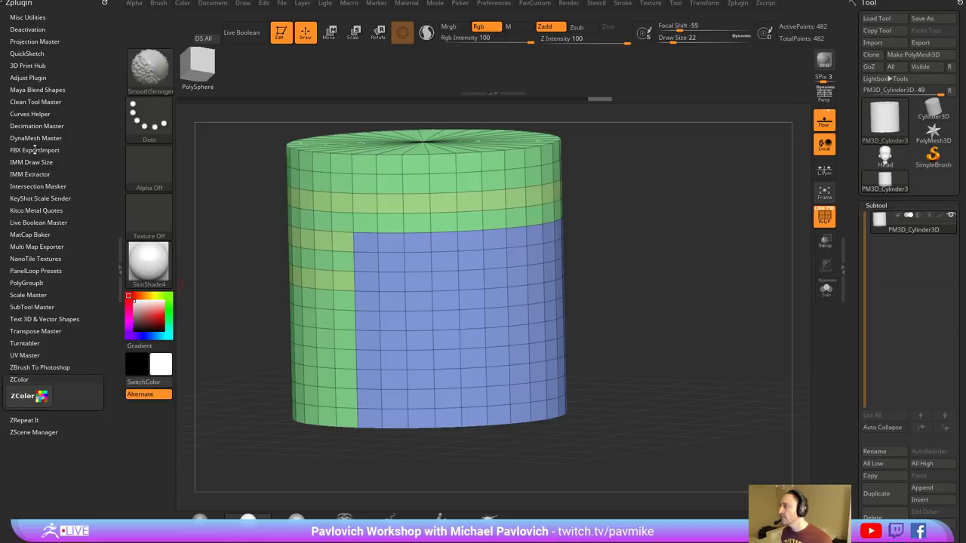
left_click(33, 150)
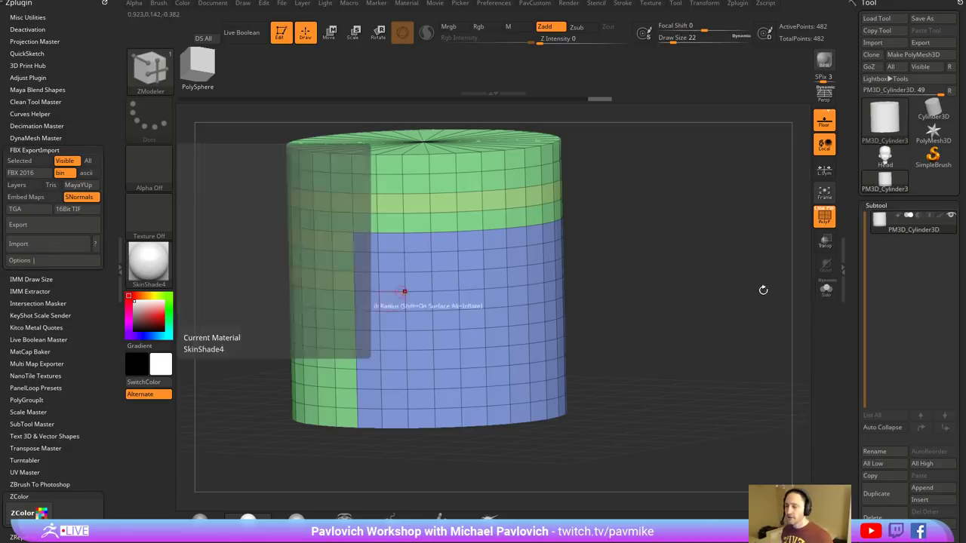
- Switch to the browser, look over the YouTube channel's created playlists, and open the Houdini Game Dev Toolset playlist
mouse_move(900, 233)
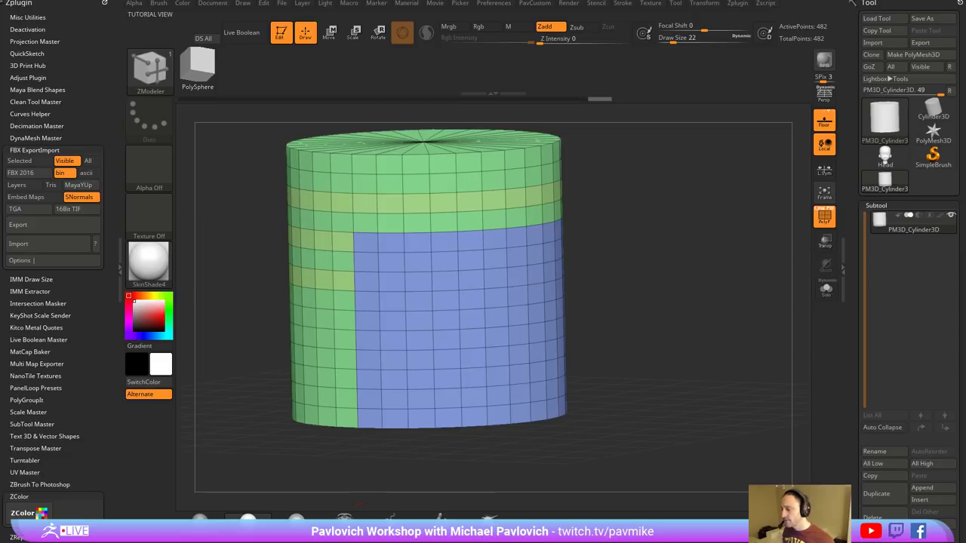
left_click_drag(713, 189, 696, 28)
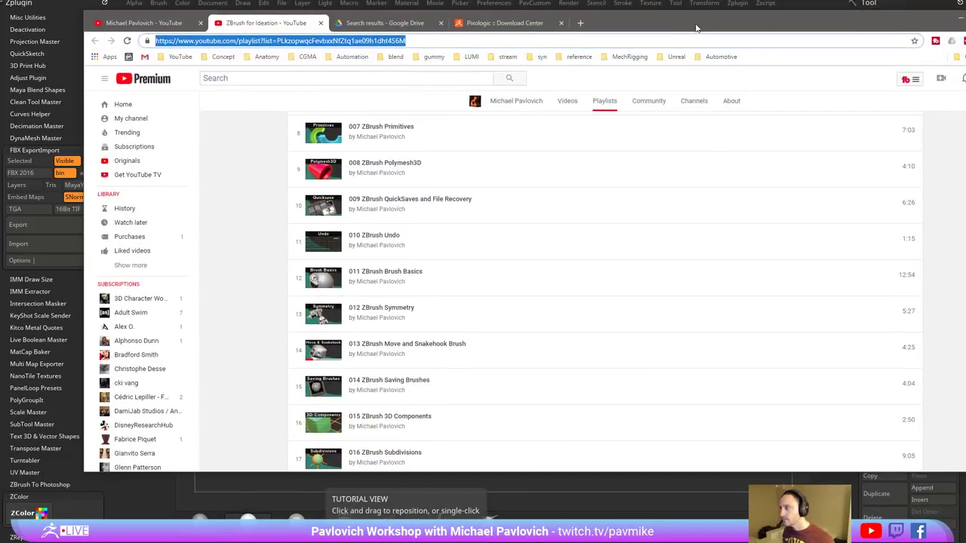
left_click(129, 24)
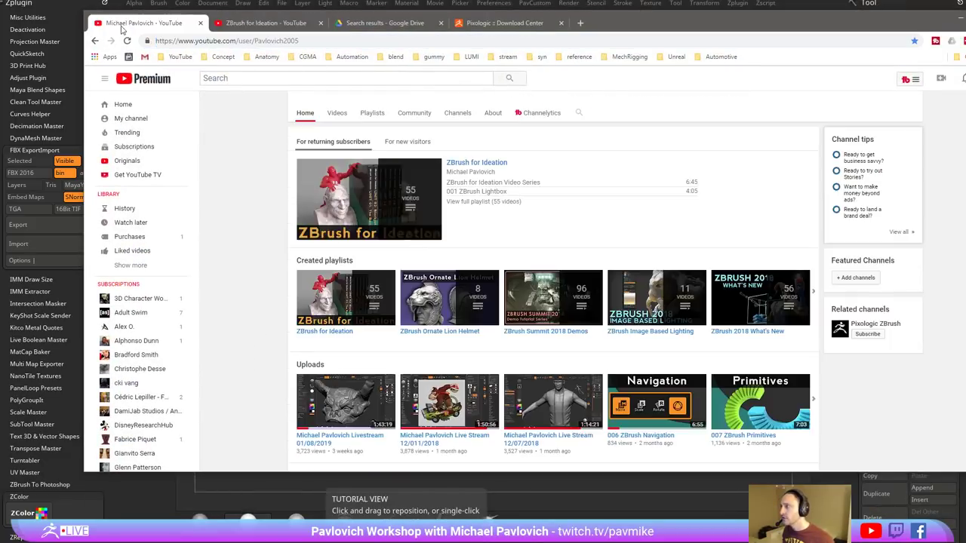
left_click(368, 114)
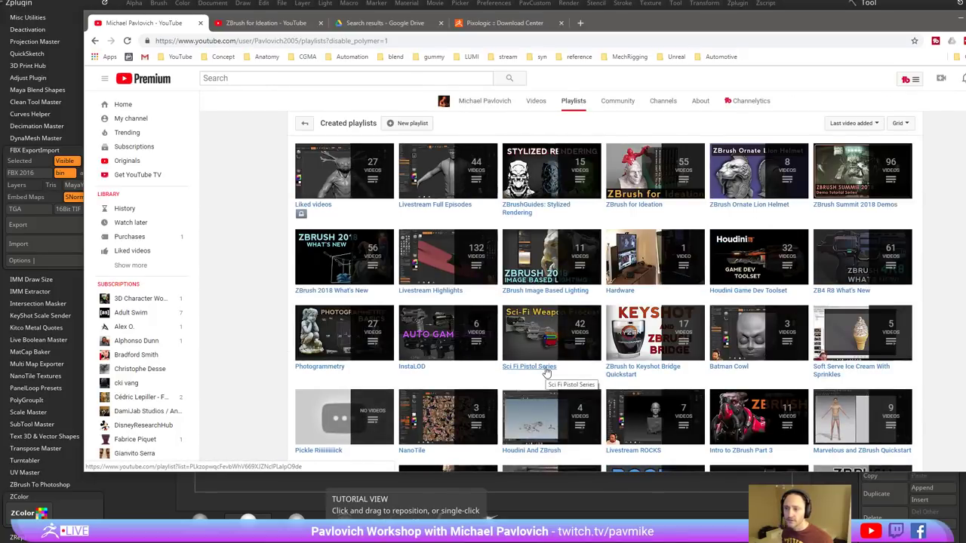
scroll(547, 372, "down", 2)
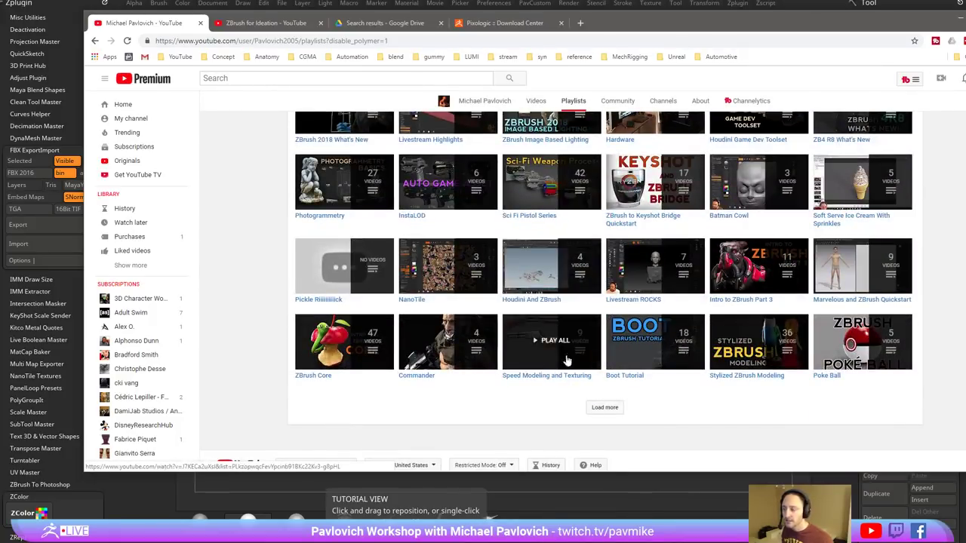
scroll(259, 321, "up", 2)
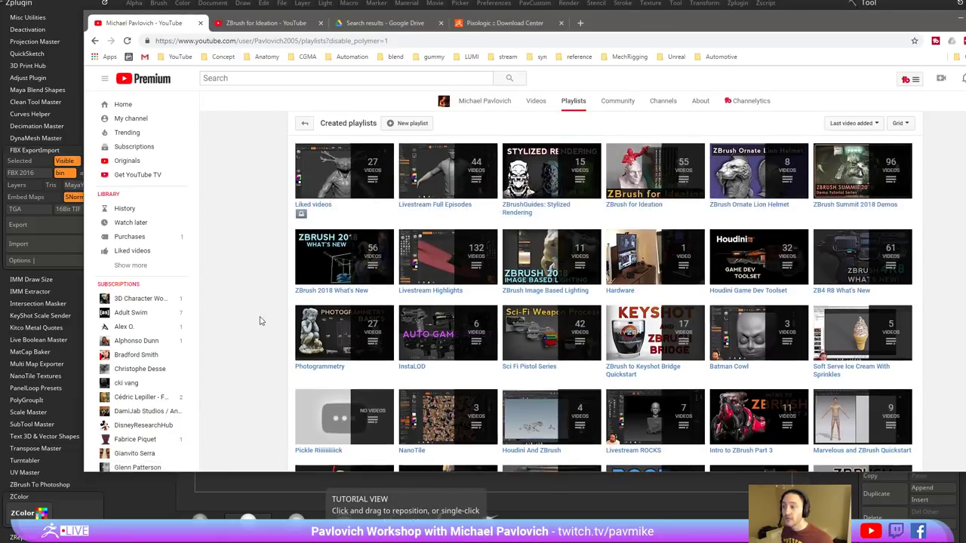
left_click(744, 295)
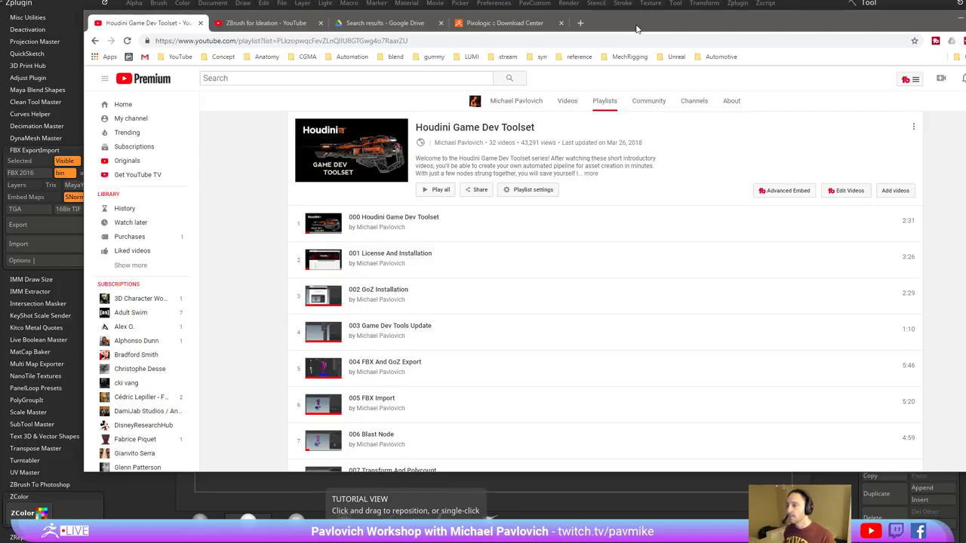
- Look through the Houdini Game Dev Toolset video list and return to the ZBrush canvas
scroll(524, 233, "down", 10)
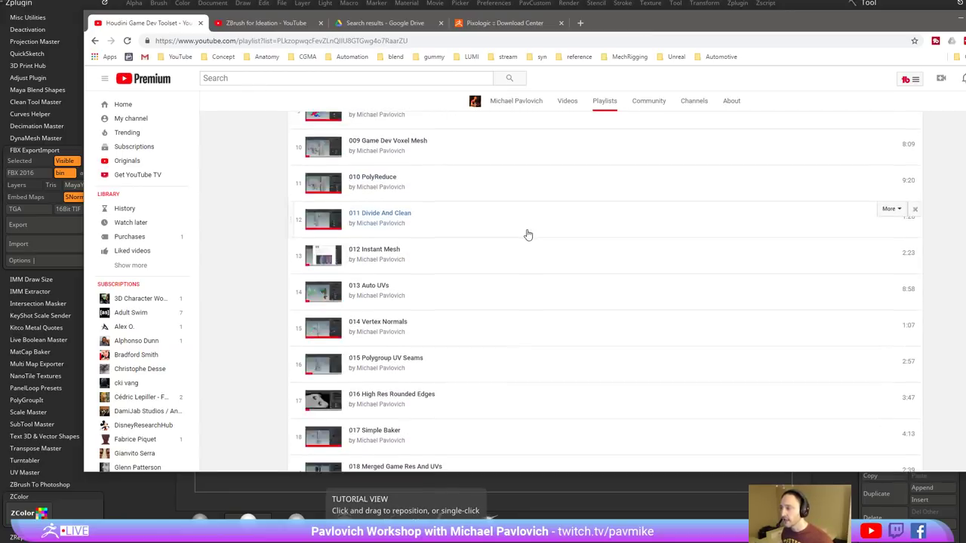
scroll(528, 236, "up", 12)
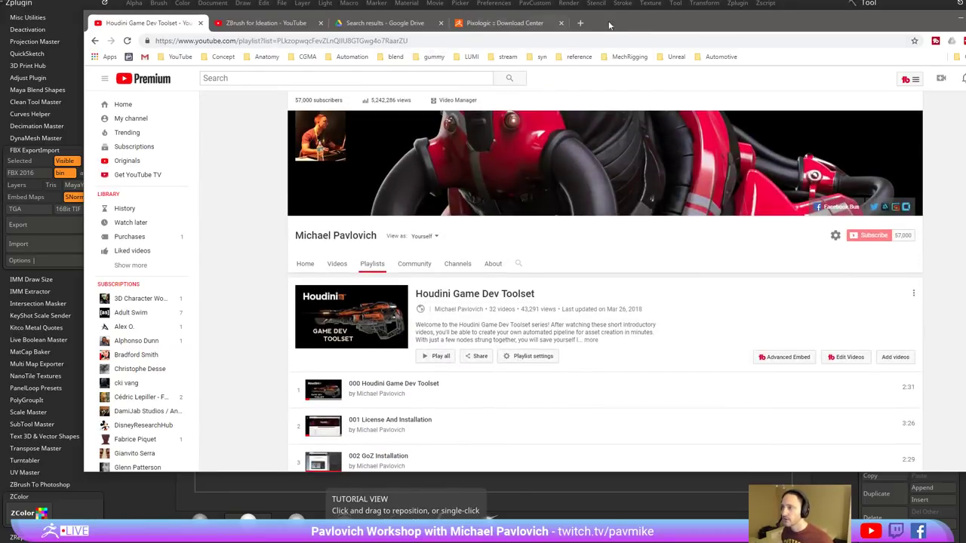
left_click_drag(609, 26, 965, 113)
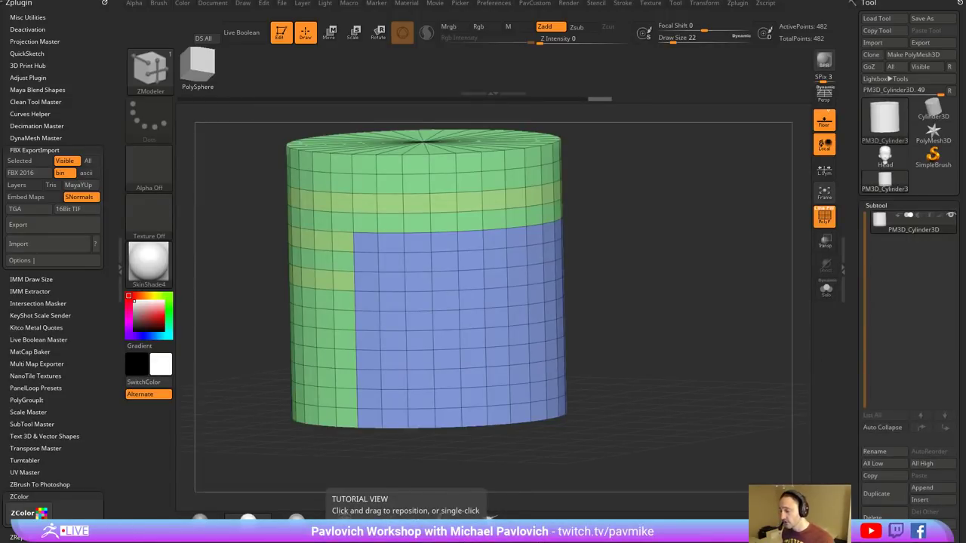
key("alt+Tab")
scroll(422, 264, "down", 5)
left_click(898, 32)
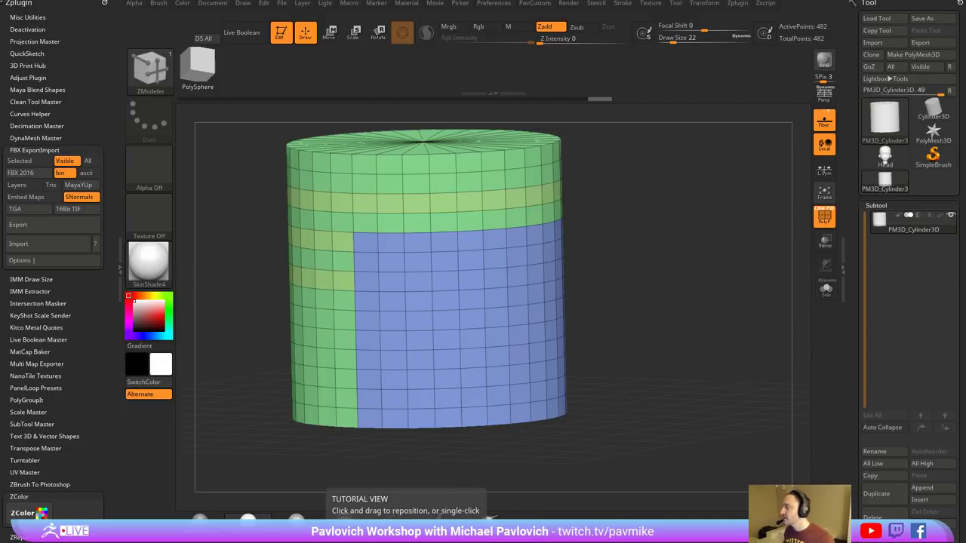
- Leave Edit mode, clear the canvas, and load the DemoSoldier.ZPR project from Lightbox
left_click(291, 39)
key("ctrl+n")
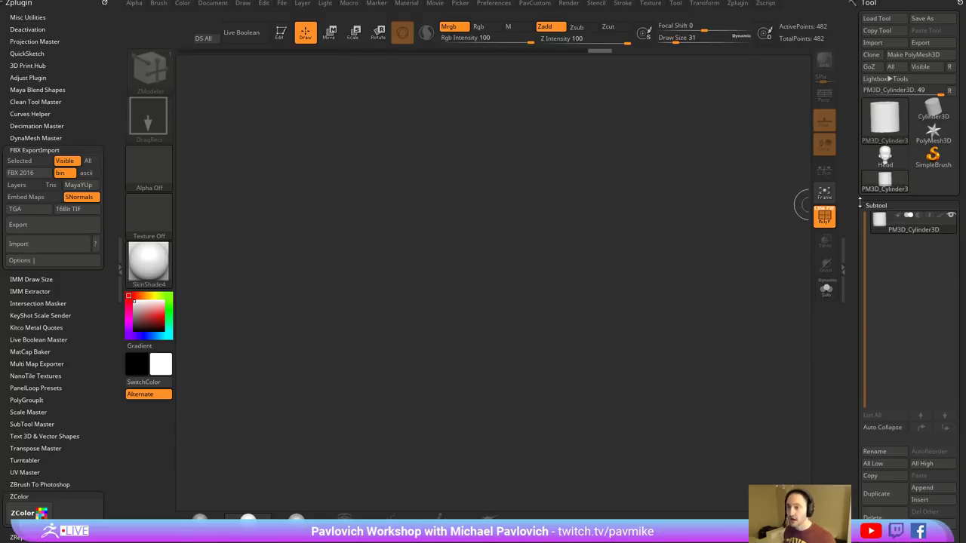
key("comma")
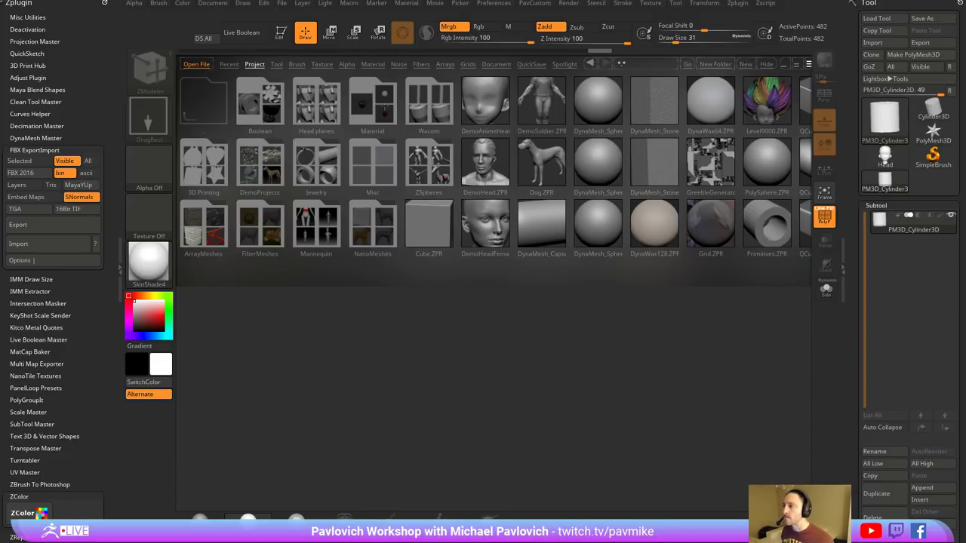
double_click(556, 119)
left_click(512, 242)
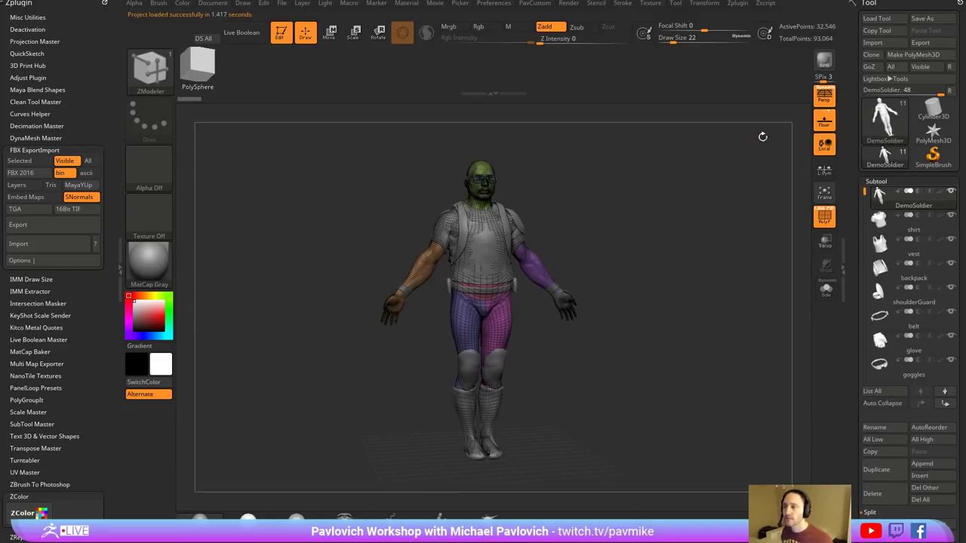
- Turn off perspective and the floor grid, and delete every subtool except the DemoSoldier body
left_click(821, 99)
left_click(824, 121)
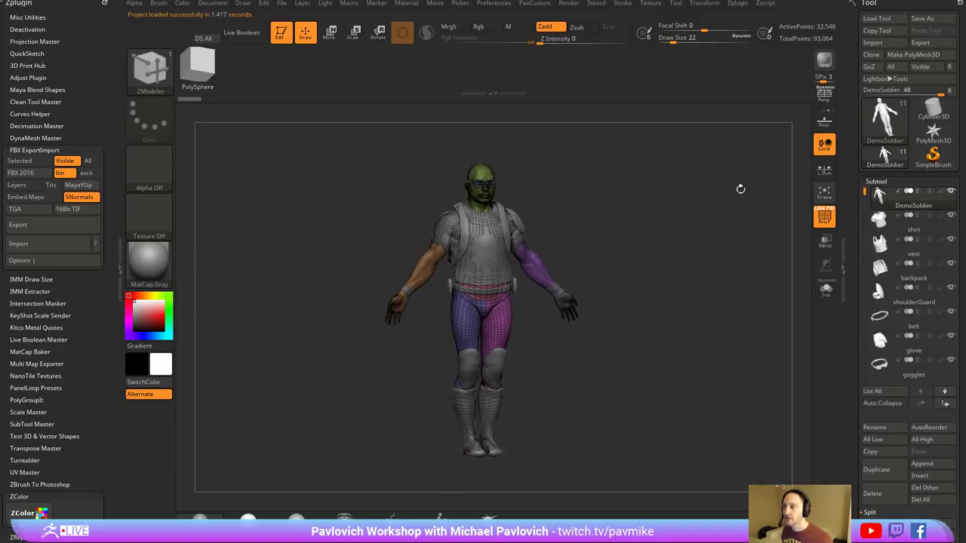
left_click(920, 487)
left_click(841, 511)
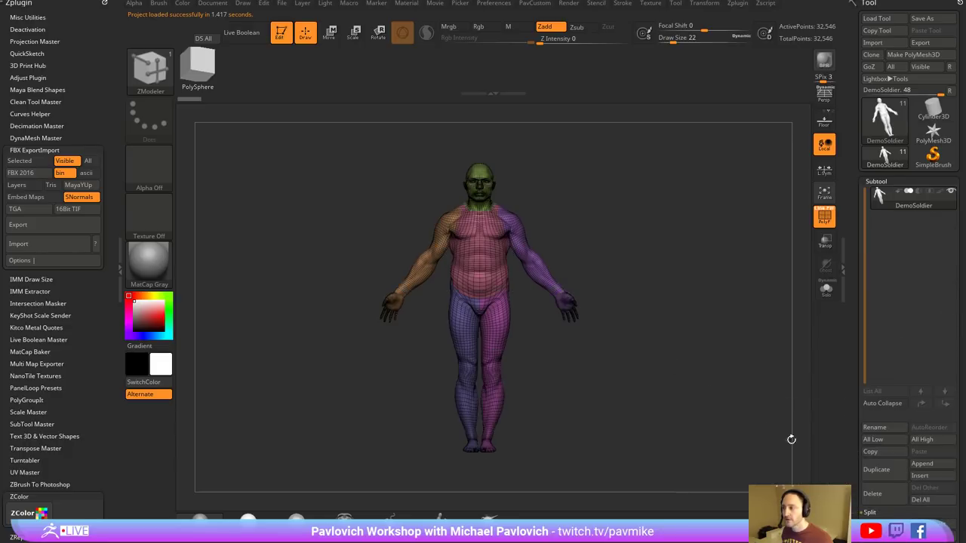
left_click_drag(687, 344, 714, 425, "alt")
left_click_drag(662, 193, 677, 346, "alt")
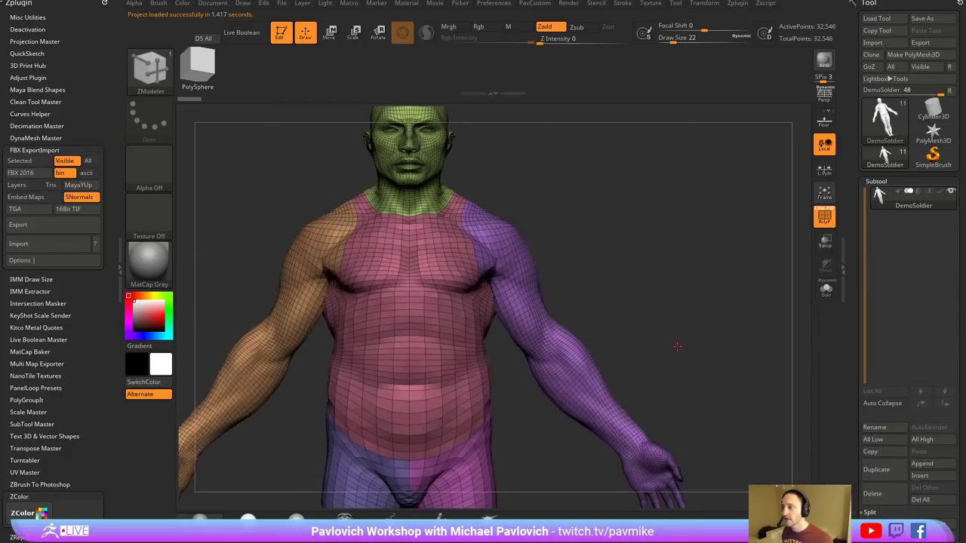
- Convert the body to DynaMesh at resolution 128 without freezing its subdivision levels, and briefly isolate an arm polygroup
key("space")
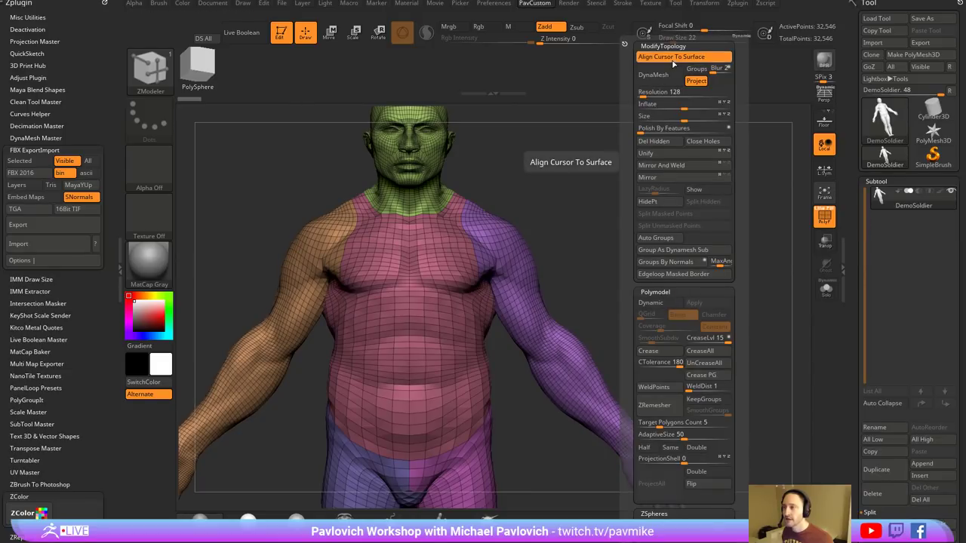
left_click(671, 58)
left_click(663, 76)
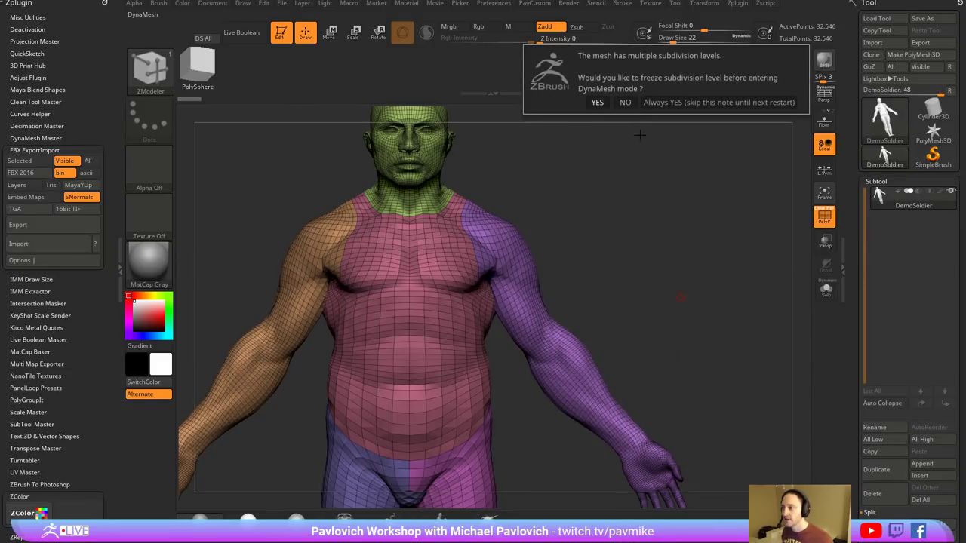
left_click(628, 99)
mouse_move(602, 196)
left_mouse_down()
mouse_move(581, 200)
mouse_move(606, 209)
left_mouse_up()
left_click(481, 255, "ctrl+shift")
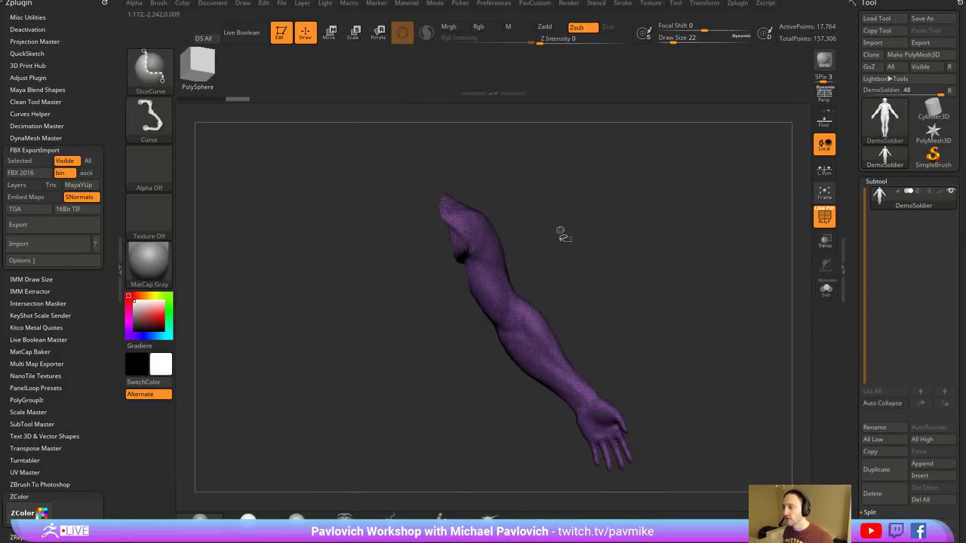
left_click(563, 234, "ctrl+shift")
- Mirror and weld the body, and raise both arms slightly while the other polygroups are masked
key("3")
left_click(596, 166)
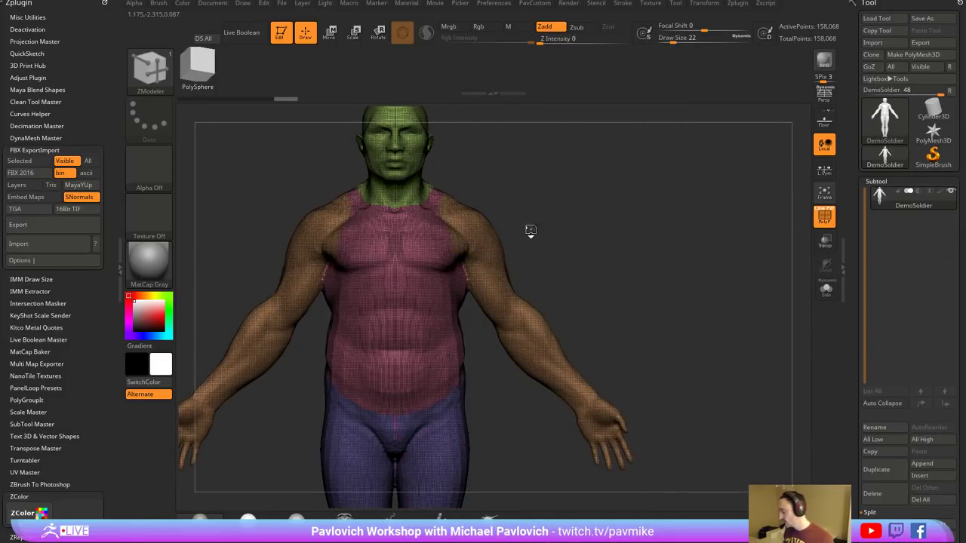
key("w")
left_click(475, 233, "ctrl")
left_click_drag(504, 209, 506, 194)
left_click_drag(614, 189, 592, 248, "ctrl")
- Enlarge the MoveAccu brush to draw size 245 and reshape the stretched geometry at the armpits
key("q")
key("s")
left_click_drag(476, 296, 490, 297)
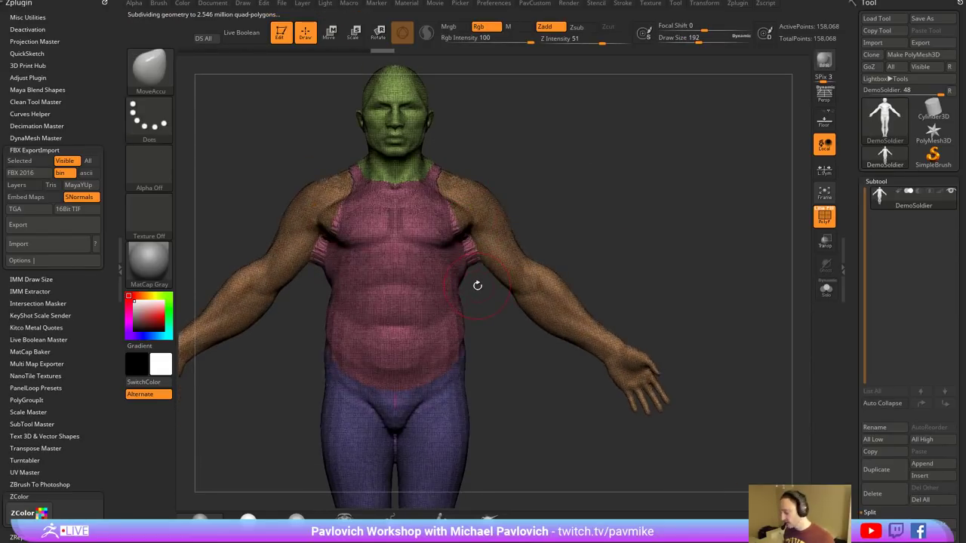
key("s")
left_click_drag(477, 285, 480, 283)
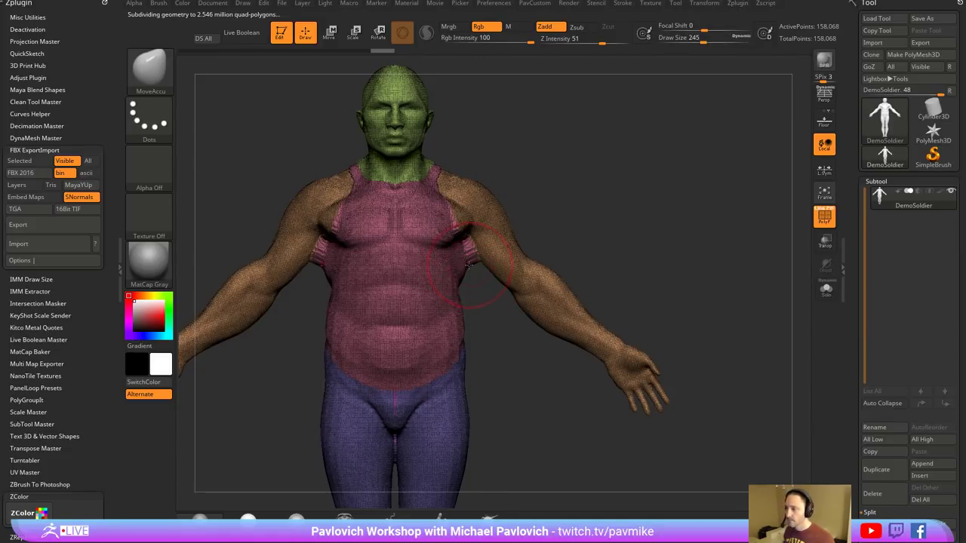
left_click_drag(460, 228, 469, 253)
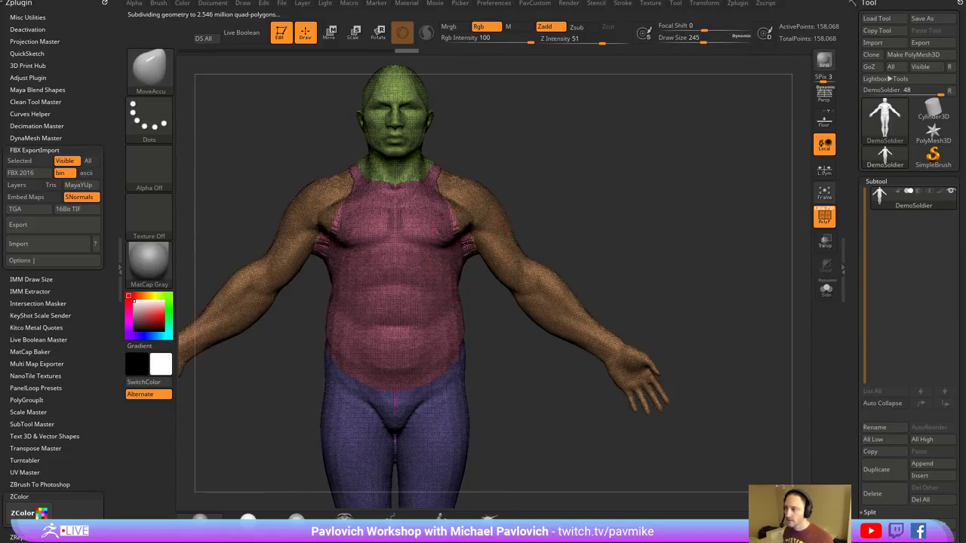
- Switch to the Standard brush, turn off Dynamic Subdiv for the body, and set the draw size to 77
key("3")
left_click(536, 301)
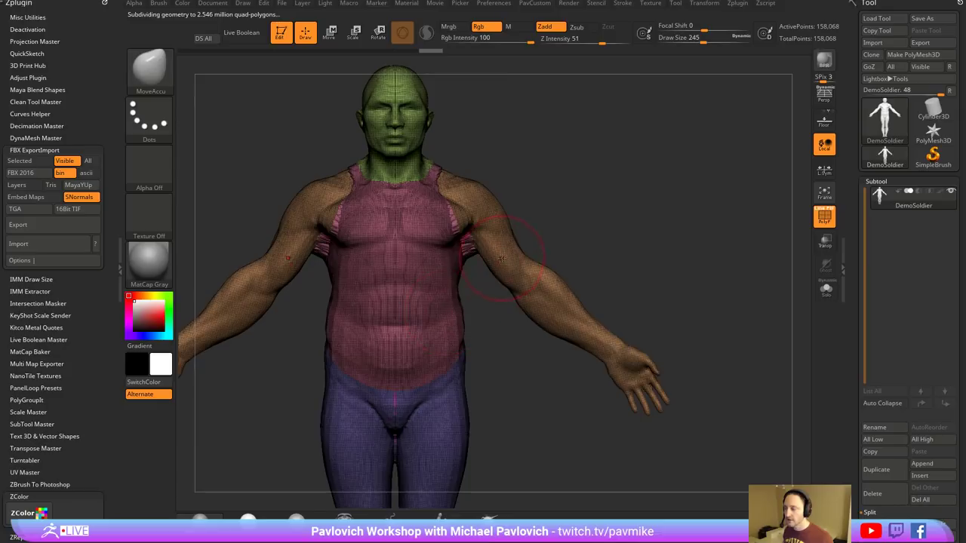
key("b")
key("s")
key("t")
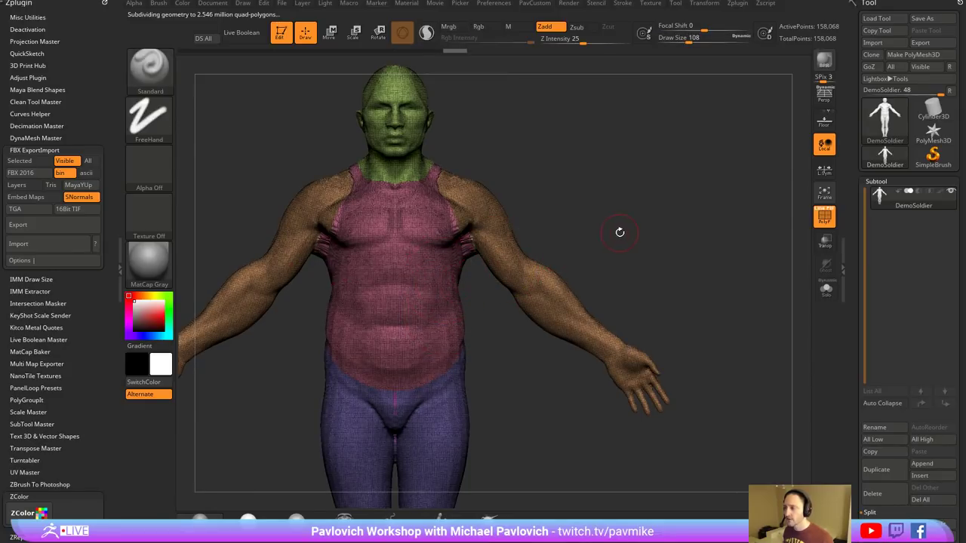
scroll(890, 317, "down", 10)
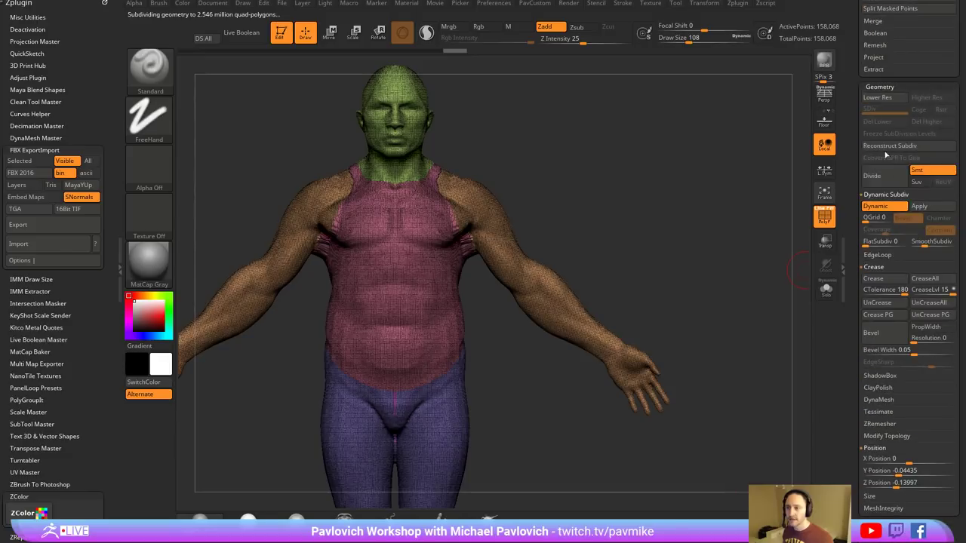
left_click(875, 206)
key("s")
left_click_drag(485, 228, 482, 228)
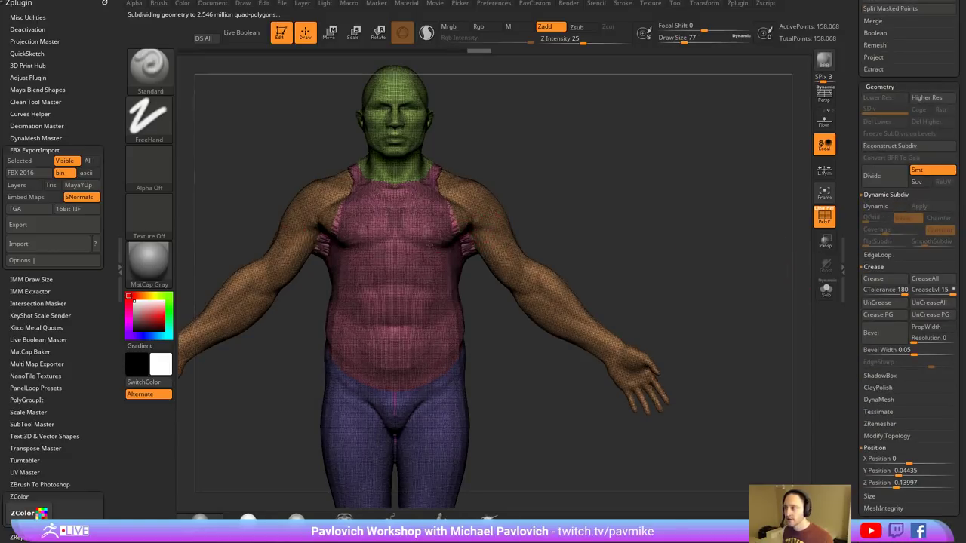
left_click_drag(427, 256, 425, 329)
- Hide the polyframe and examine the stretched geometry around the shoulders and armpits
left_click_drag(647, 214, 685, 256, "alt")
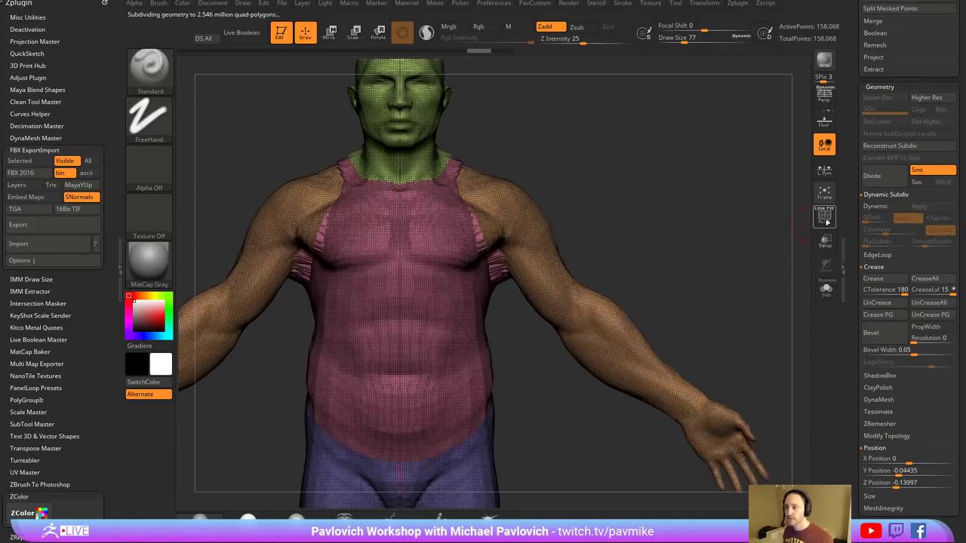
left_click(824, 218)
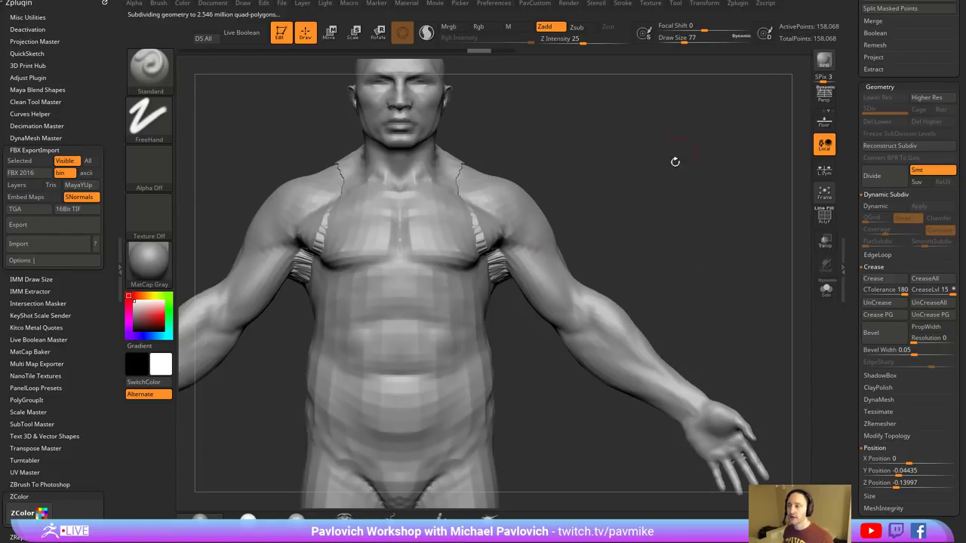
left_click_drag(675, 159, 541, 223, "alt")
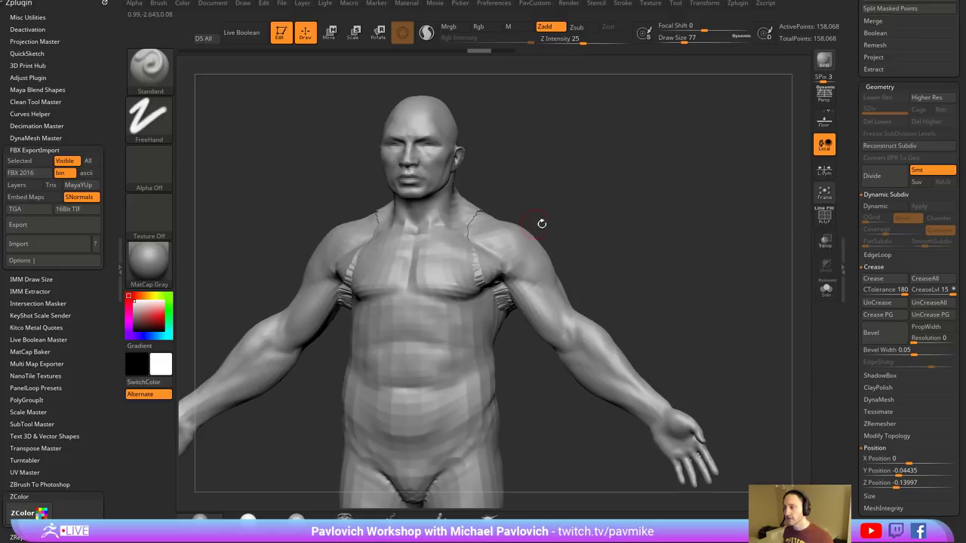
mouse_move(622, 224)
left_mouse_down()
mouse_move(603, 224)
mouse_move(606, 234)
mouse_move(583, 219)
left_mouse_up()
- Push in the stretched armpit geometry with the MoveAccu brush and remesh the body with DynaMesh
key("b")
key("c")
key("t")
key("b")
key("m")
key("a")
key("s")
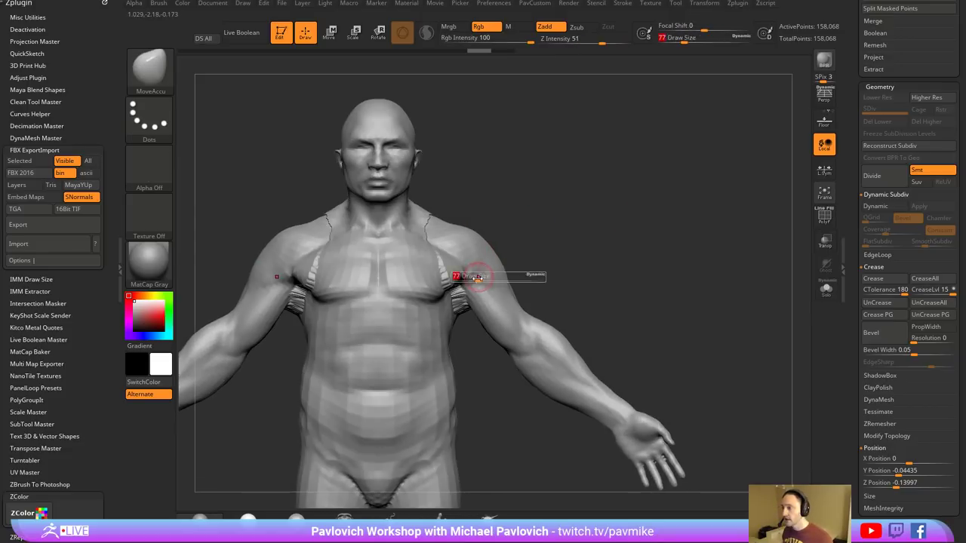
mouse_move(468, 277)
left_mouse_down()
mouse_move(479, 277)
mouse_move(456, 277)
mouse_move(461, 284)
left_mouse_up()
left_click_drag(560, 194, 596, 266, "ctrl")
- Carve the armpit creases with the DamStandard brush at draw size 124 and smooth the area where arm meets chest
key("b")
key("d")
key("s")
mouse_move(554, 234)
left_mouse_down()
mouse_move(488, 273)
mouse_move(469, 313)
left_mouse_up()
left_click_drag(462, 280, 476, 320)
left_click_drag(507, 363, 547, 261)
left_click_drag(456, 290, 483, 308)
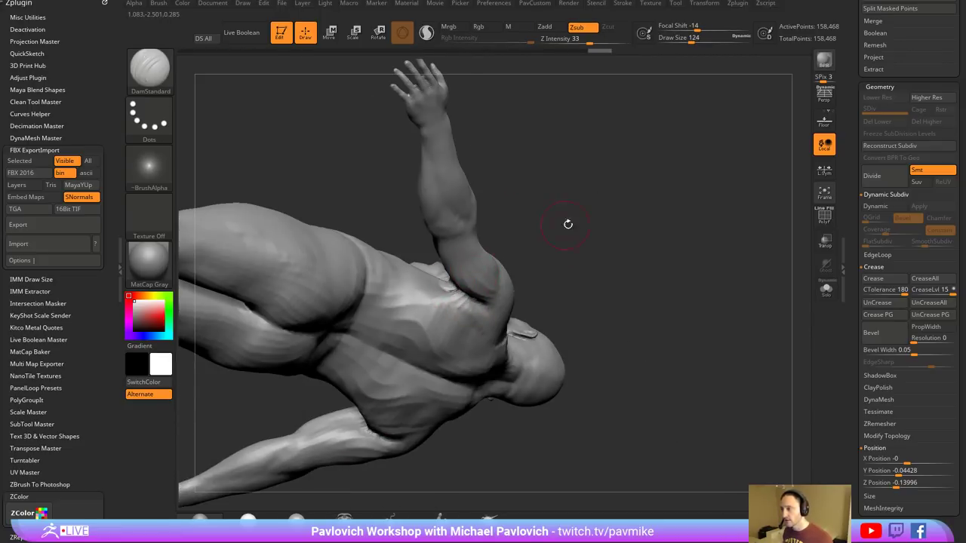
left_click_drag(567, 224, 615, 218, "shift")
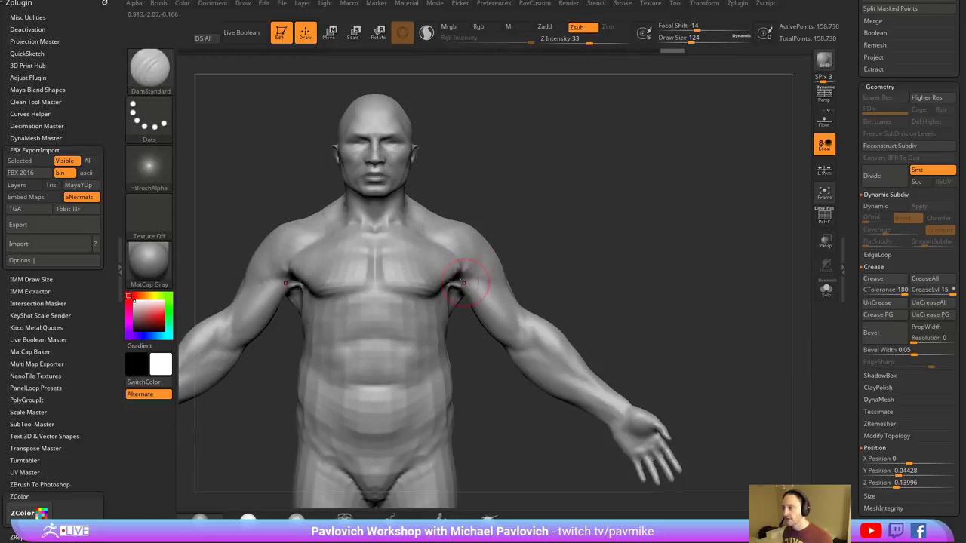
left_click_drag(464, 283, 453, 284, "shift")
left_click_drag(627, 264, 628, 230, "alt")
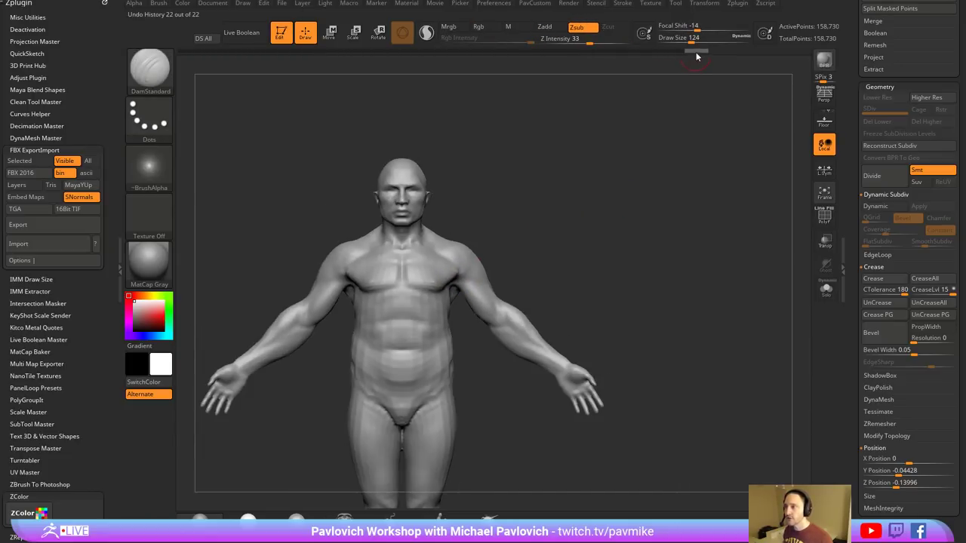
- Rewind the undo history to the body before DynaMesh, with its subdivision levels, and show the polyframe
left_click_drag(695, 54, 166, 81)
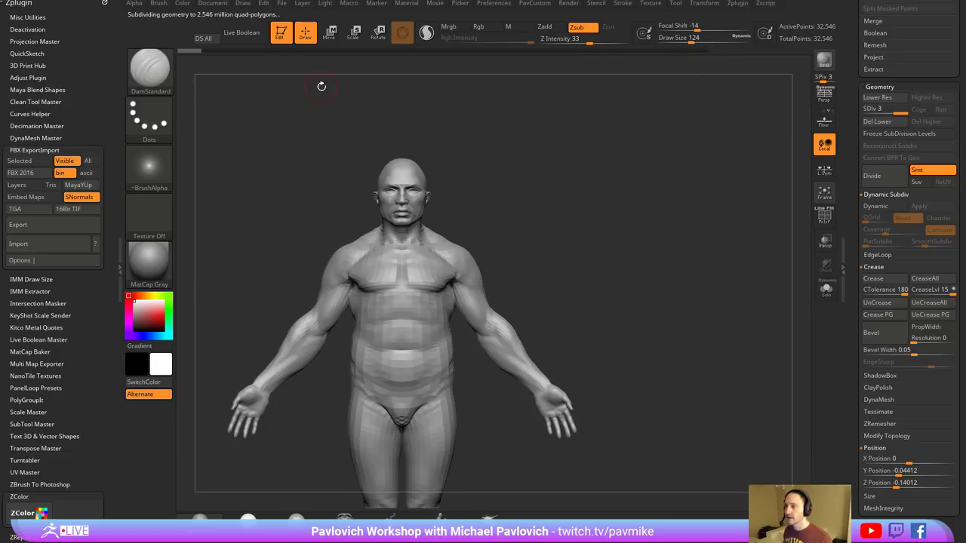
left_click(824, 219)
left_click_drag(647, 228, 663, 240, "alt")
right_click_drag(504, 259, 506, 274, "alt")
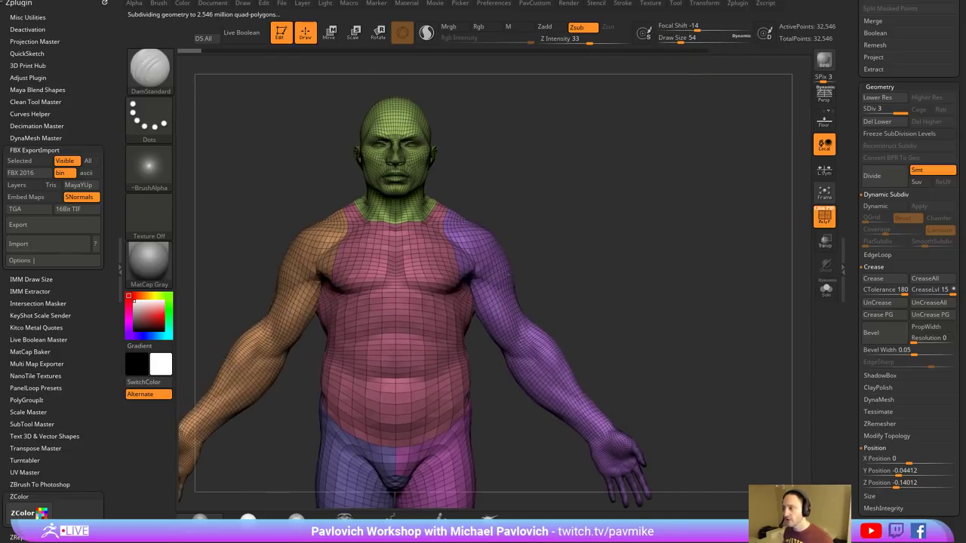
- Mask the body except the arms with a topological mask from the shoulder, and try repositioning the arms with the gizmo
key("r")
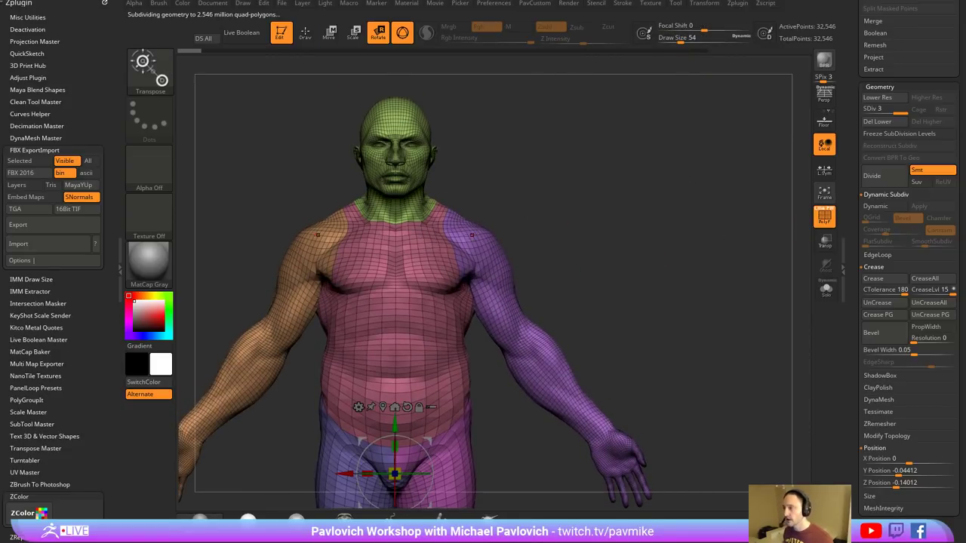
left_click_drag(459, 233, 493, 277, "ctrl")
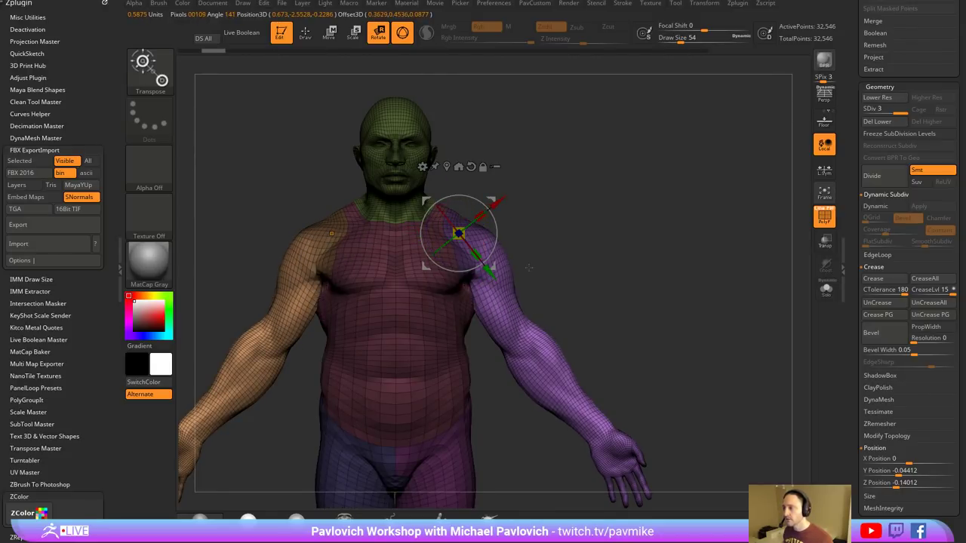
mouse_move(590, 276)
left_mouse_down()
mouse_move(456, 269)
mouse_move(609, 277)
left_mouse_up()
mouse_move(491, 200)
left_mouse_down("alt")
mouse_move(501, 213)
mouse_move(498, 204)
left_mouse_up("alt")
key("ctrl+z")
- Isolate the torso polygroup, mask it completely, and show the whole body again
mouse_move(595, 225)
left_mouse_down("alt")
mouse_move(606, 269)
mouse_move(549, 262)
left_mouse_up("alt")
key("q")
left_click(550, 295, "ctrl+shift")
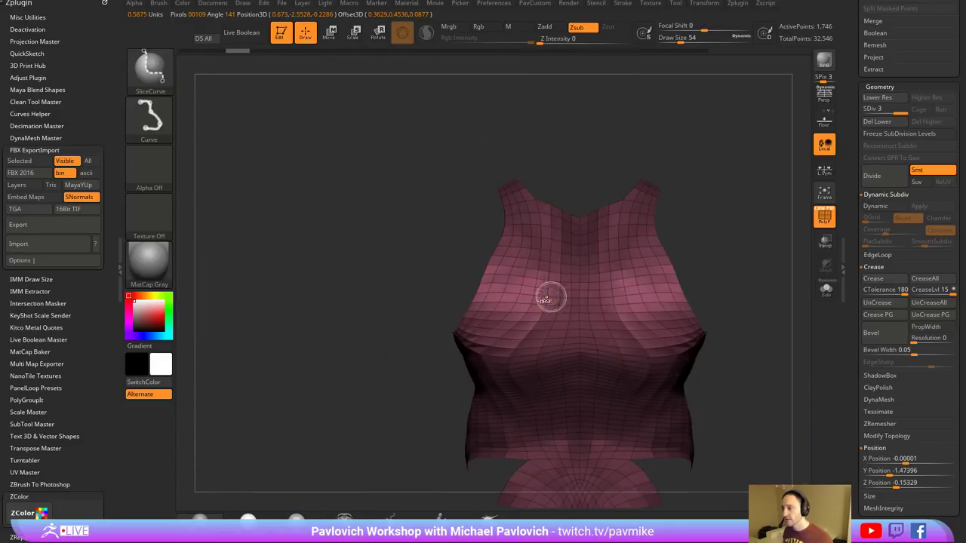
left_click(381, 212, "ctrl")
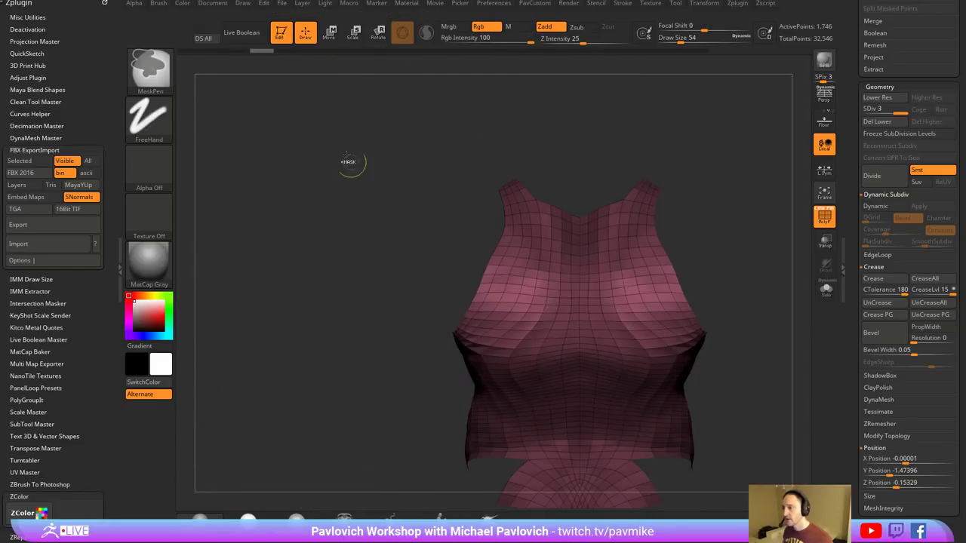
mouse_move(350, 162)
left_mouse_down("alt")
mouse_move(345, 190)
mouse_move(301, 143)
mouse_move(759, 377)
left_mouse_up("alt")
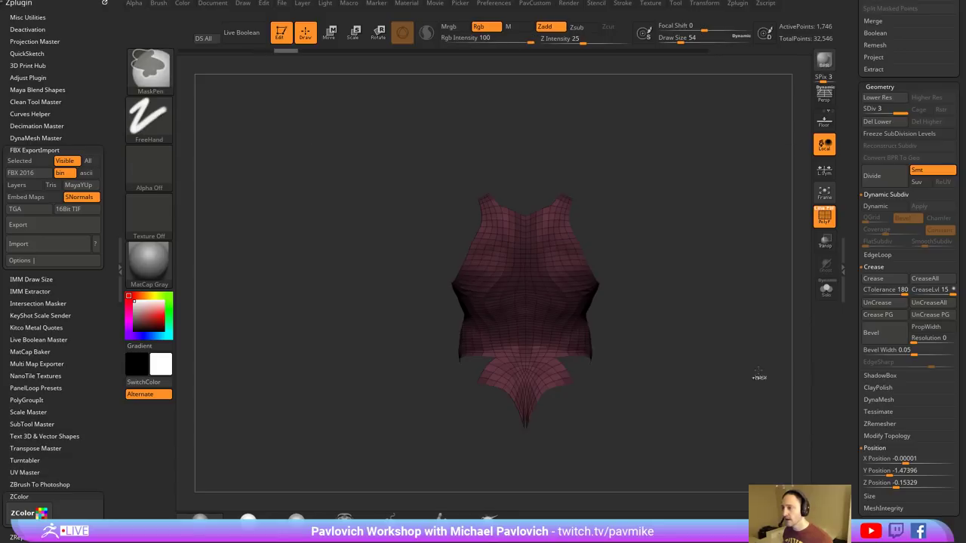
left_click(650, 174, "ctrl+shift")
- Raise the unmasked arms slightly with the Move gizmo, undo one attempt, and return to Draw mode at the armpit
mouse_move(600, 126)
left_mouse_down()
mouse_move(626, 134)
mouse_move(573, 214)
mouse_move(663, 205)
mouse_move(633, 194)
mouse_move(601, 203)
left_mouse_up()
key("w")
key("q")
key("w")
mouse_move(529, 184)
left_mouse_down()
mouse_move(538, 164)
mouse_move(533, 172)
left_mouse_up()
key("ctrl+z")
mouse_move(615, 178)
left_mouse_down()
mouse_move(610, 99)
mouse_move(632, 205)
mouse_move(535, 190)
mouse_move(477, 155)
mouse_move(495, 135)
mouse_move(494, 153)
mouse_move(523, 156)
left_mouse_up()
key("q")
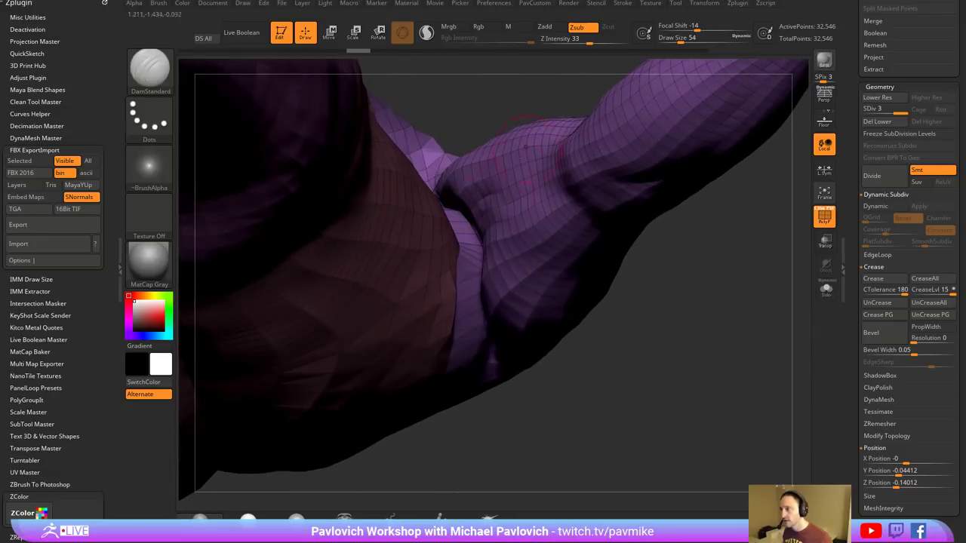
- Carve and smooth the armpit crease between arm and torso with the DamStandard brush at draw size 46
key("s")
left_click_drag(471, 229, 471, 304)
mouse_move(498, 113)
left_mouse_down()
mouse_move(503, 129)
mouse_move(443, 198)
mouse_move(483, 308)
mouse_move(486, 290)
left_mouse_up()
key("shift")
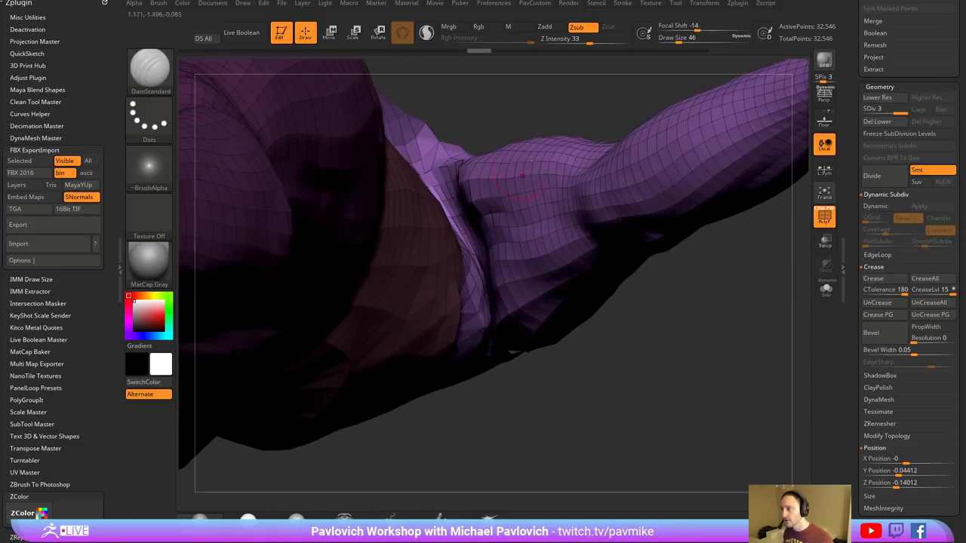
right_click_drag(501, 183, 534, 228)
mouse_move(532, 230)
left_mouse_down()
mouse_move(581, 213)
mouse_move(598, 168)
mouse_move(624, 208)
mouse_move(548, 160)
left_mouse_up()
- Reposition the Rotate gizmo on the arm and mask the body except the arms with a topological mask from the shoulder
key("r")
left_click_drag(466, 189, 483, 175, "ctrl")
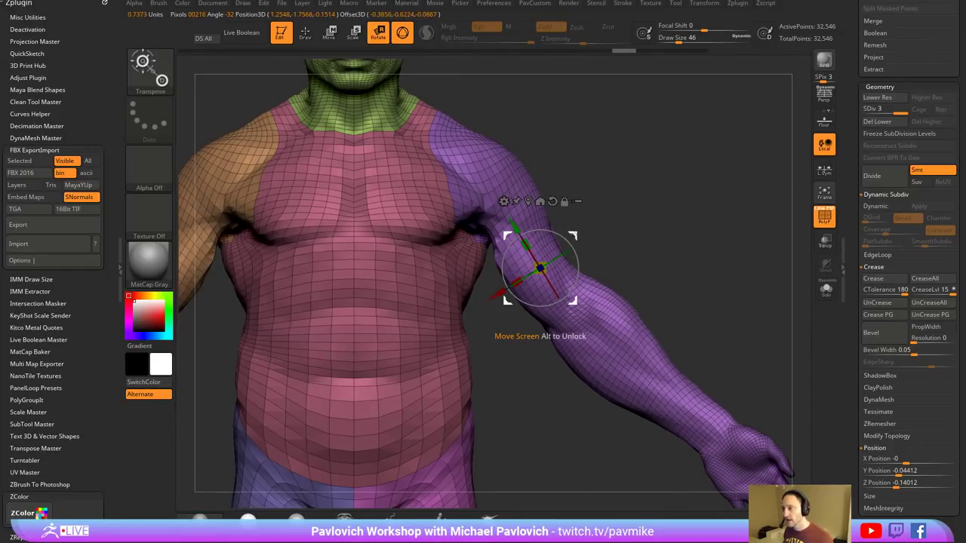
left_click_drag(573, 235, 719, 194, "alt")
left_click_drag(529, 250, 513, 190, "ctrl")
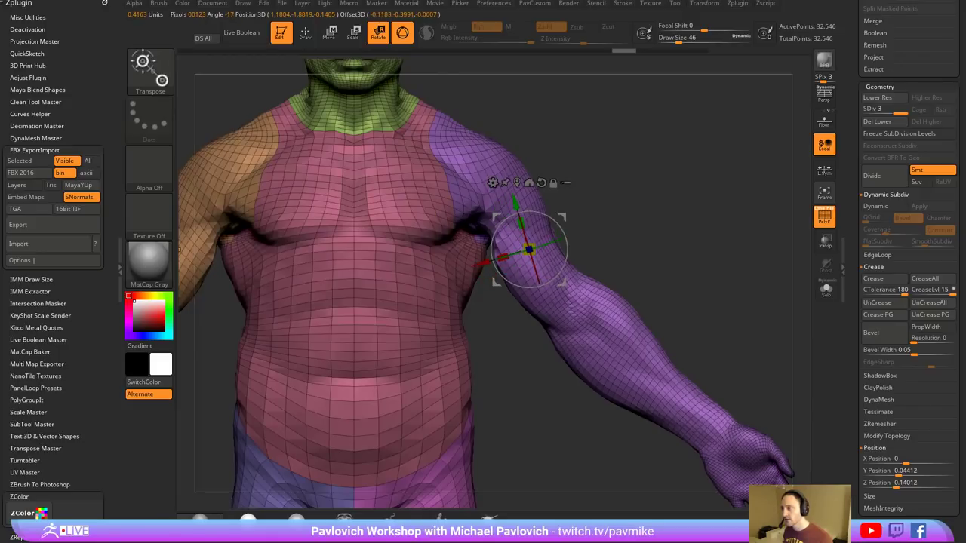
left_click_drag(455, 163, 532, 220, "ctrl")
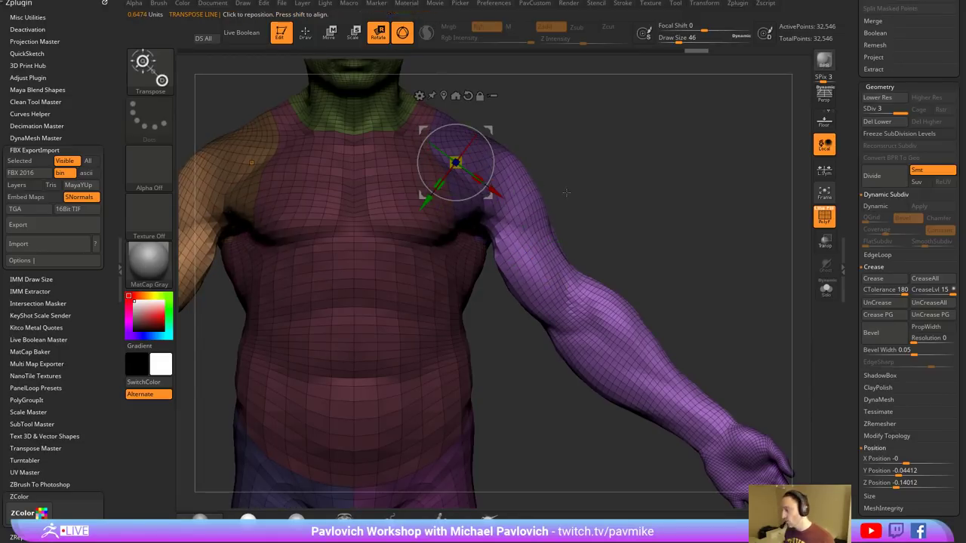
- Rotate the unmasked arms upward from the shoulder with the transpose line, clear the mask, and return to Draw mode
key("y")
left_click_drag(582, 134, 595, 148, "ctrl")
left_click_drag(481, 161, 567, 177, "ctrl")
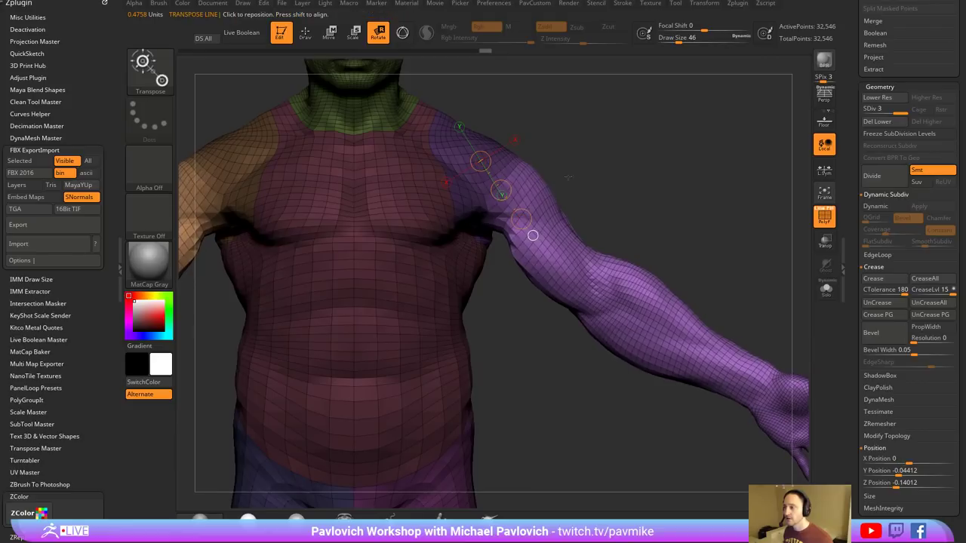
key("q")
right_click_drag(567, 177, 627, 155, "ctrl")
left_click_drag(632, 137, 621, 141, "ctrl")
right_click_drag(621, 141, 571, 159, "ctrl")
right_click_drag(571, 160, 546, 172)
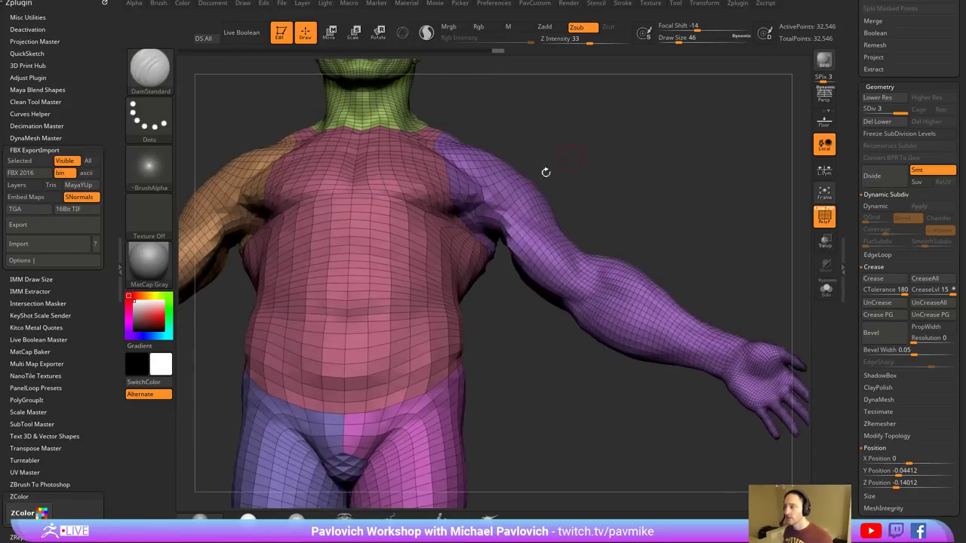
- Switch to the Clay brush, isolate the purple arm polygroup, and show the whole body again to examine the armpit and pose
mouse_move(614, 216)
left_mouse_down()
mouse_move(620, 181)
mouse_move(514, 236)
left_mouse_up()
key("b")
key("c")
key("l")
mouse_move(532, 243)
right_mouse_down()
mouse_move(521, 144)
mouse_move(528, 256)
right_mouse_up()
left_click(528, 256, "ctrl+shift")
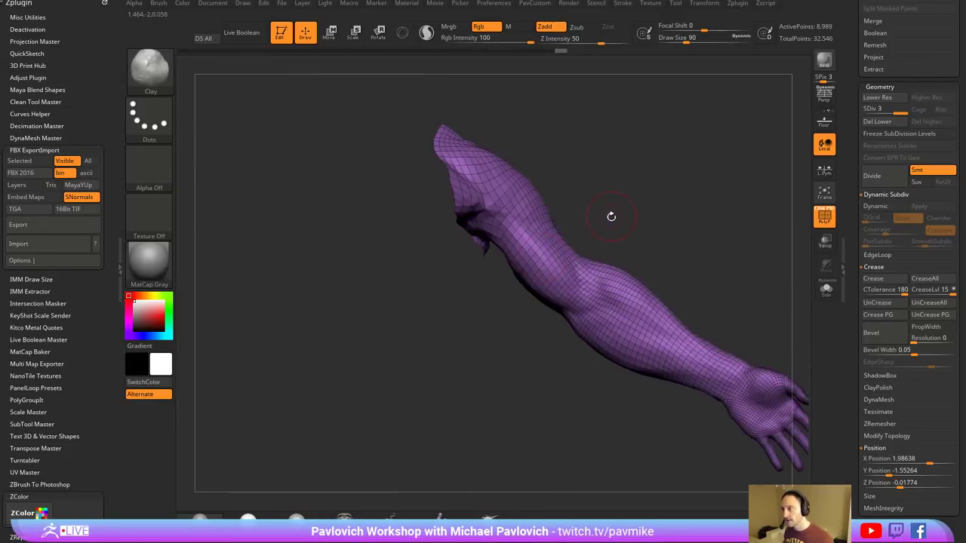
left_click(611, 217, "ctrl+shift")
right_click_drag(657, 212, 551, 224)
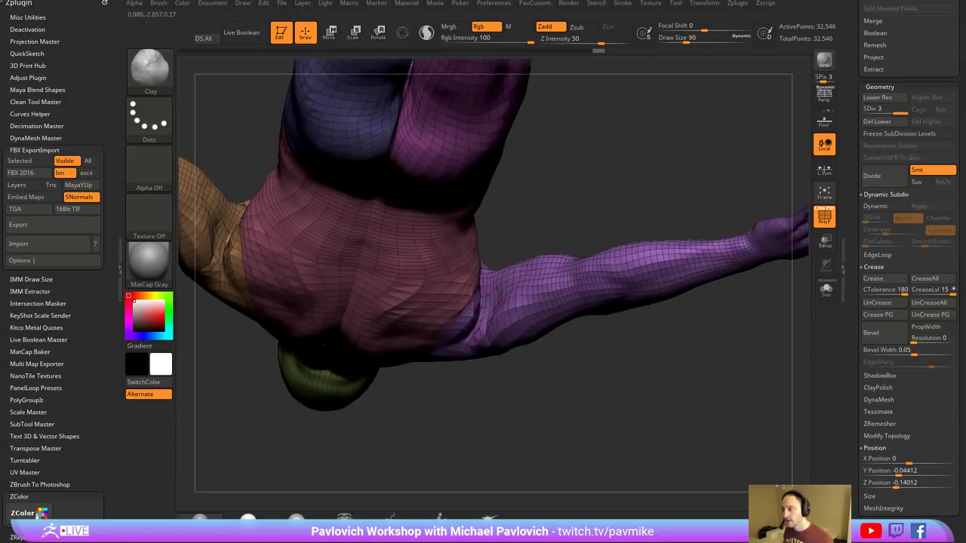
right_click_drag(493, 306, 696, 201)
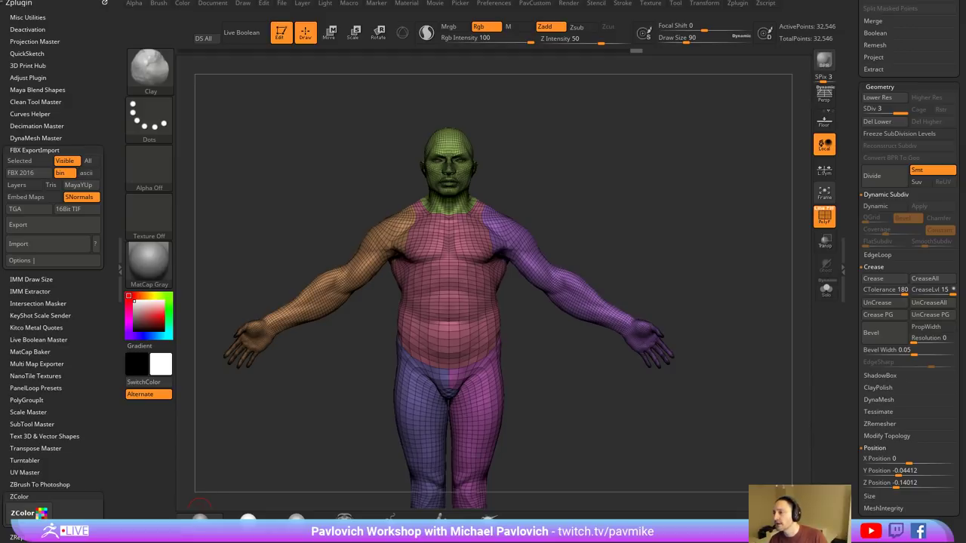
left_click_drag(626, 179, 612, 177)
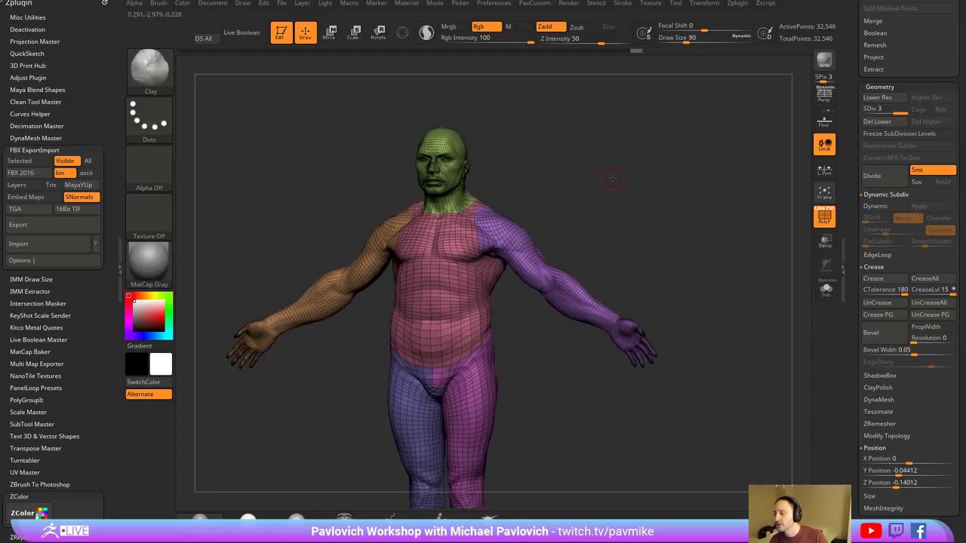
left_click_drag(546, 226, 623, 208, "shift")
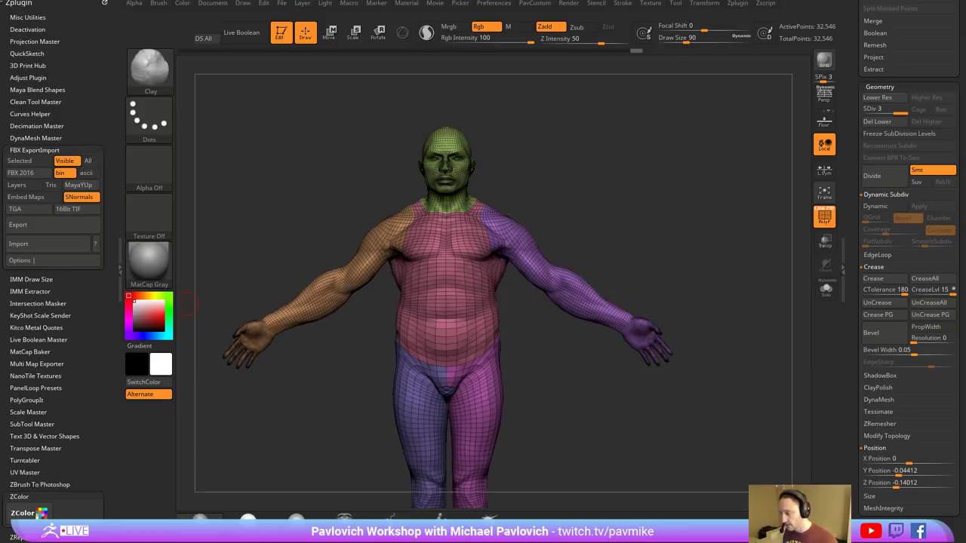
- Switch to the browser with the ZBrush Summit search results and open the Certain Affinity presentation video
right_click_drag(965, 226, 589, 198)
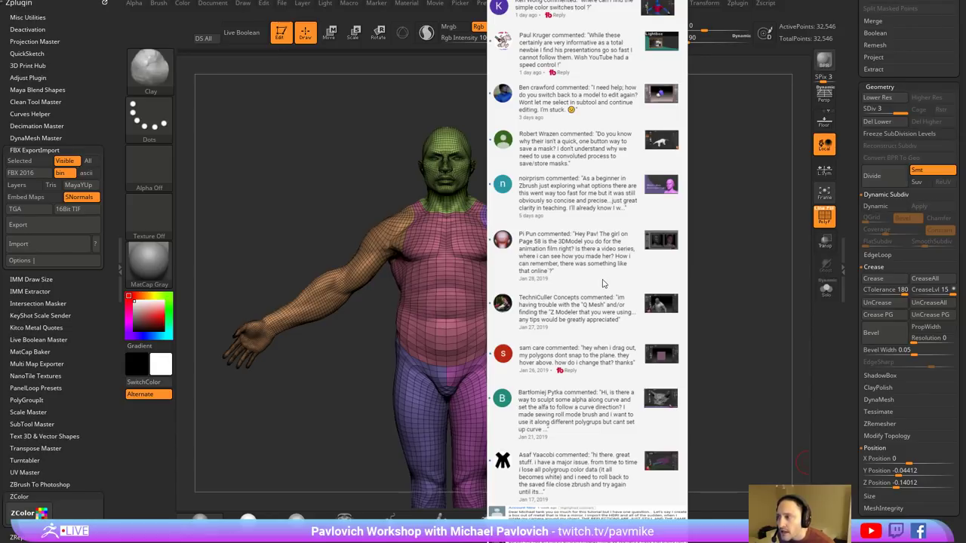
key("alt+Tab")
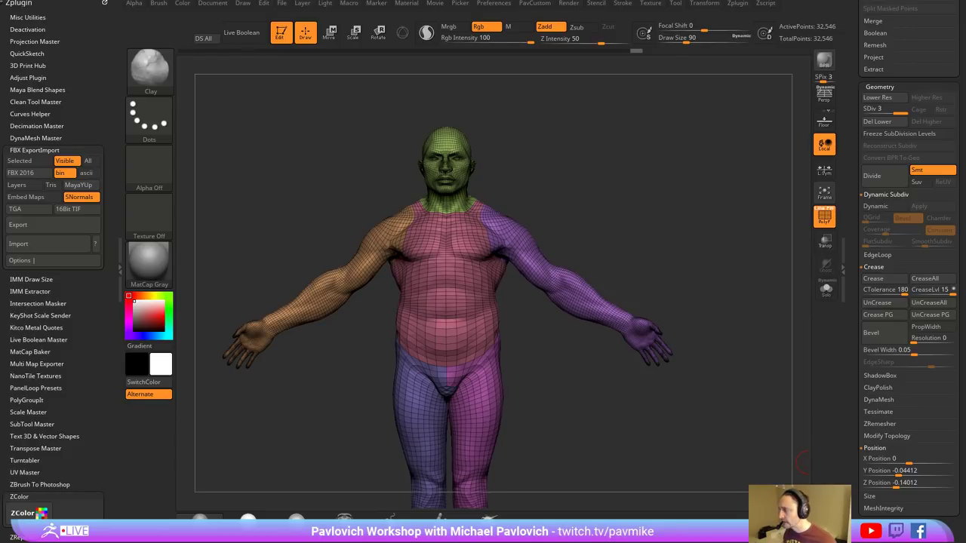
left_click_drag(747, 541, 769, 95)
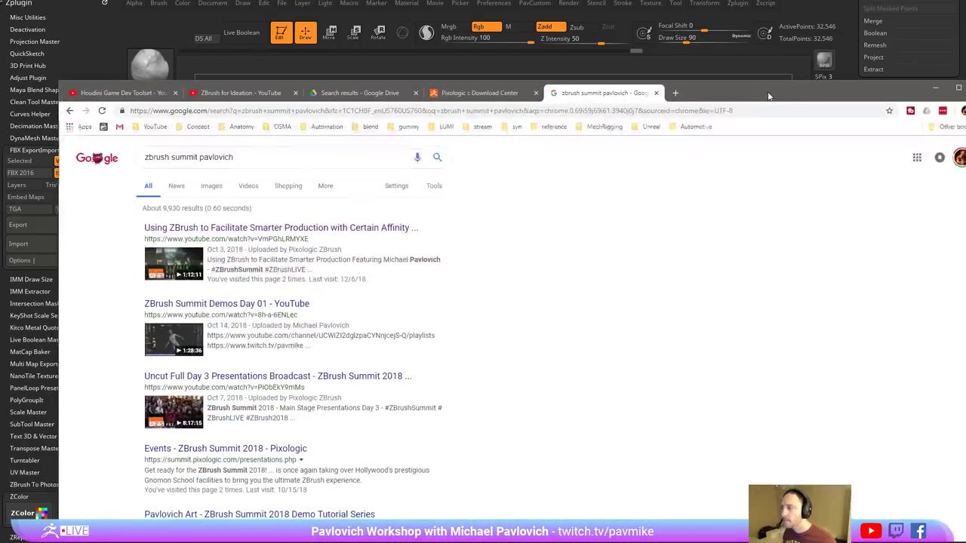
left_click(227, 228)
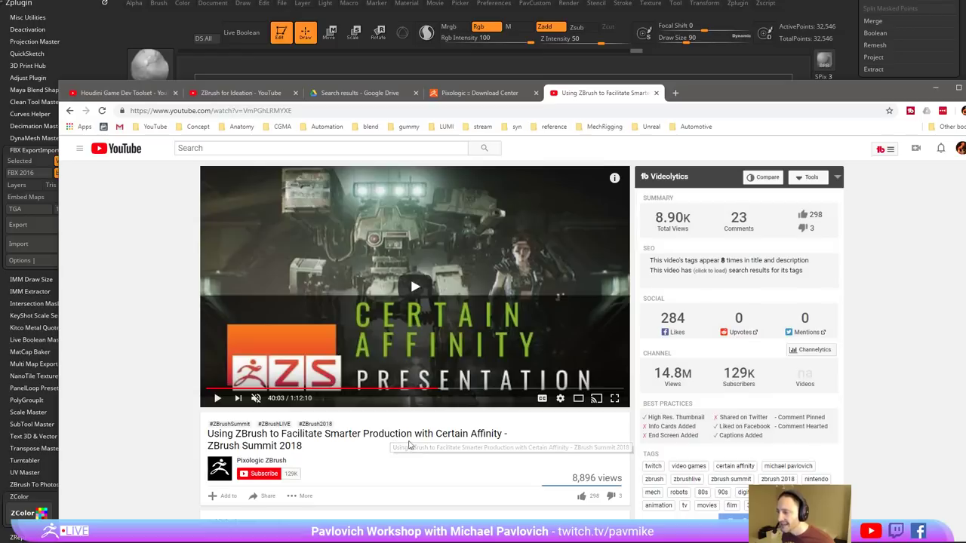
- Play the mech sequence from about 39:00 in theater mode and skip back to the slides at about 13:10
left_click(414, 289)
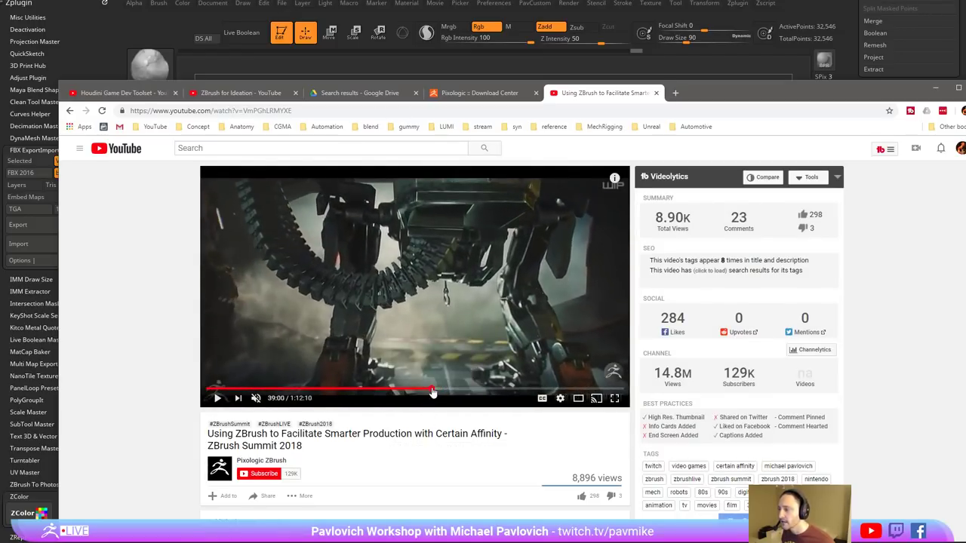
left_click(432, 390)
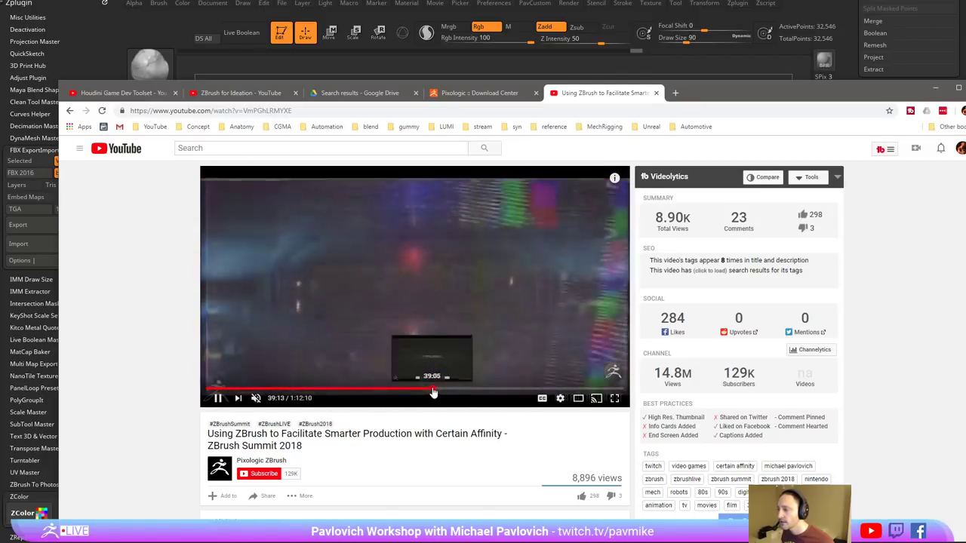
left_click(434, 390)
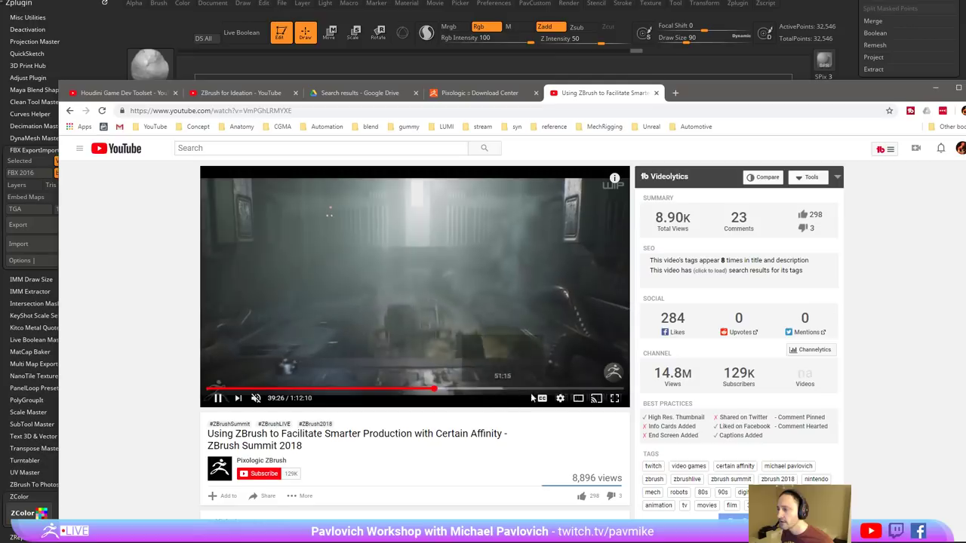
left_click(578, 399)
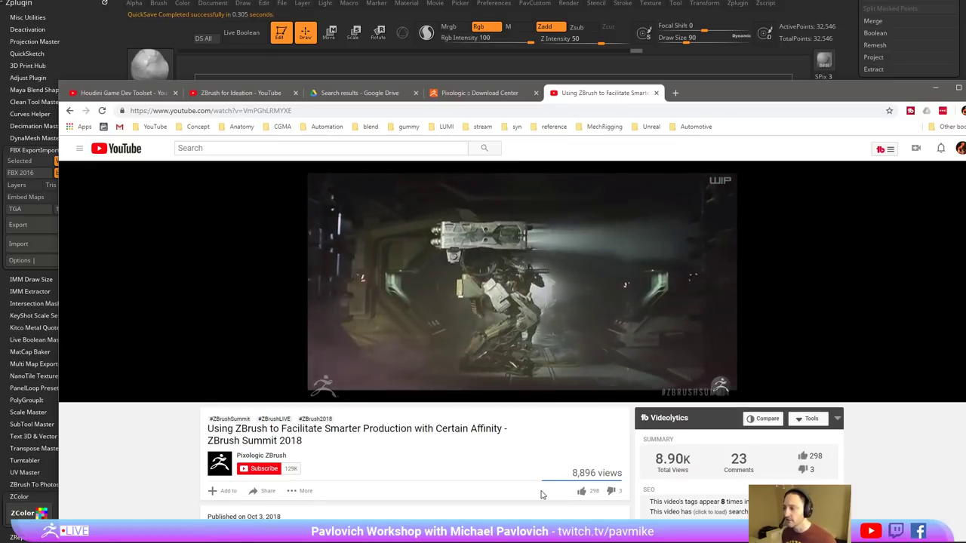
mouse_move(586, 231)
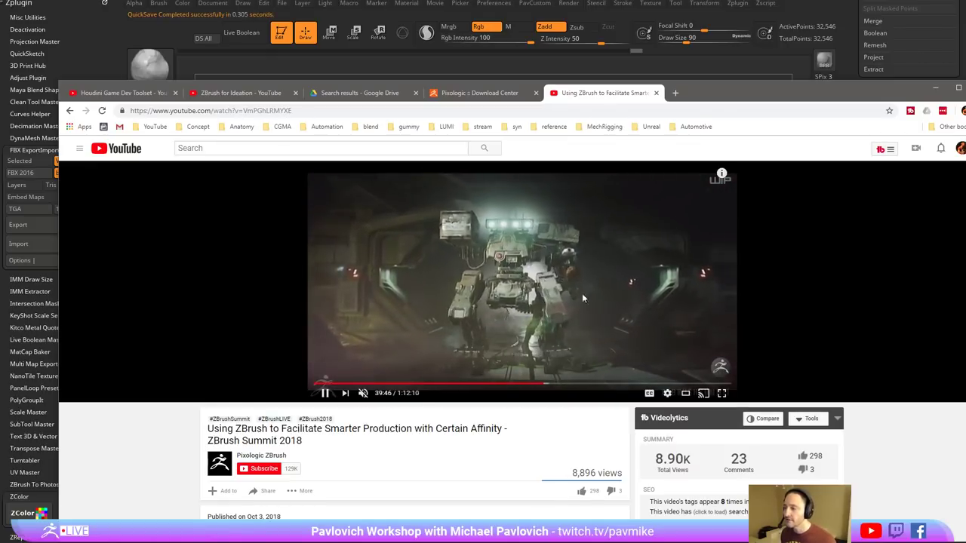
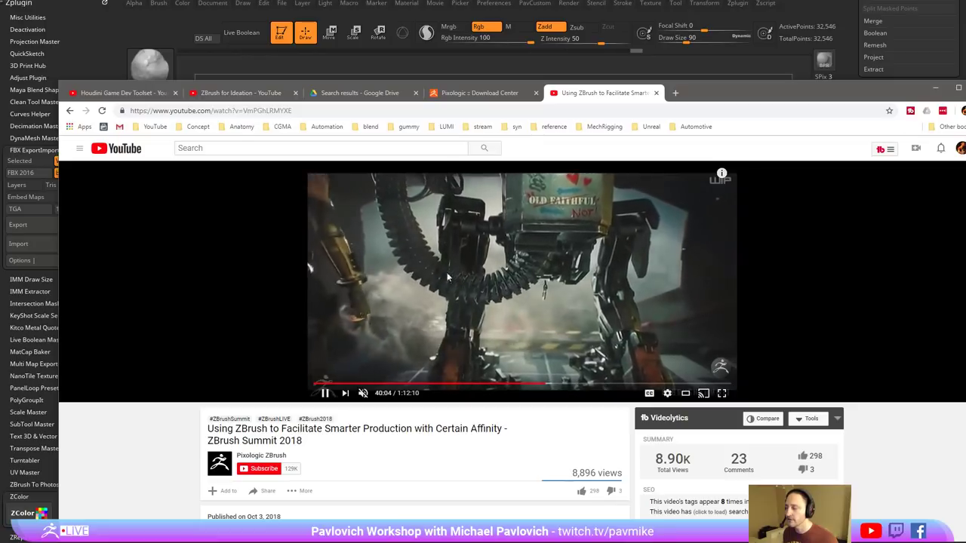
left_click(390, 384)
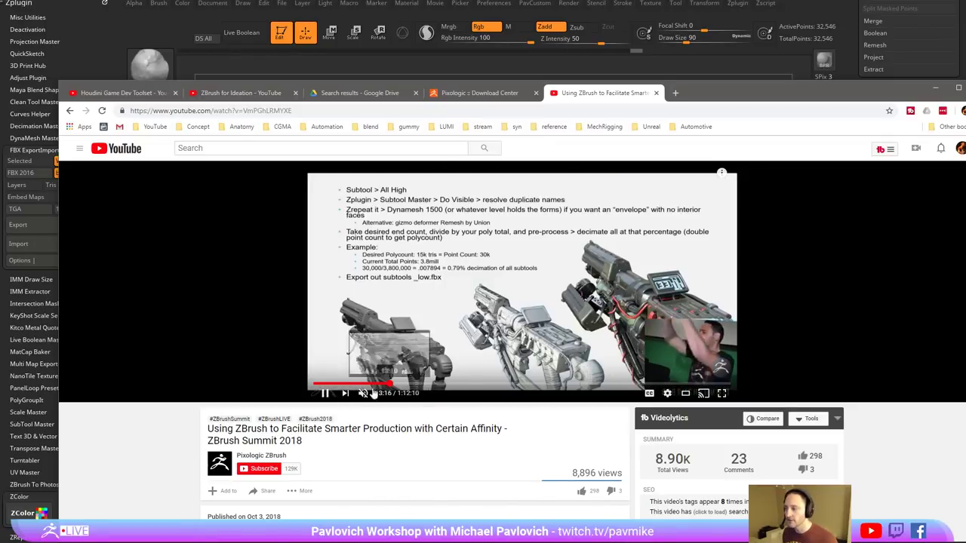
- Go to artstation.com and open the ZBrush Summit 2018 Demo Tutorial Series project from the artist's own profile
left_click(582, 111)
type("artstation.com")
key("Return")
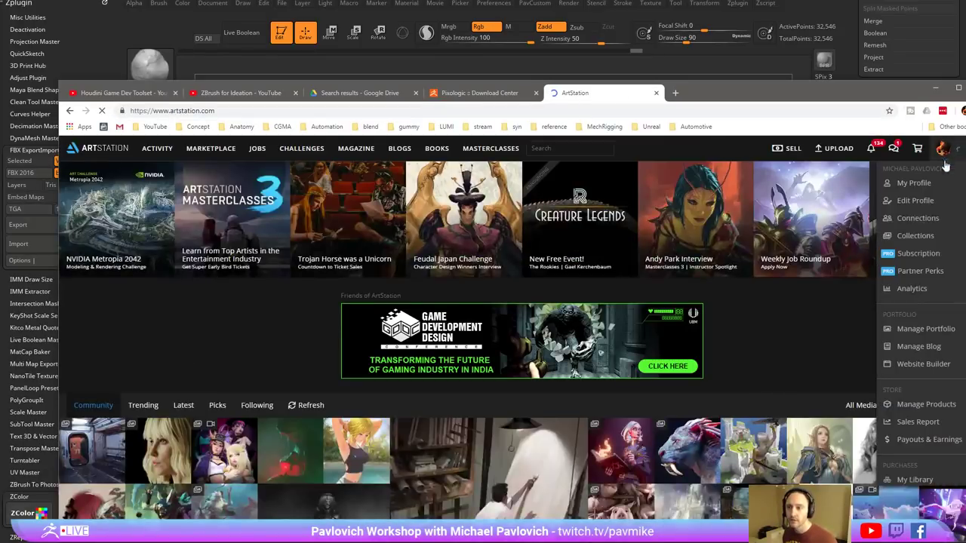
left_click(942, 167)
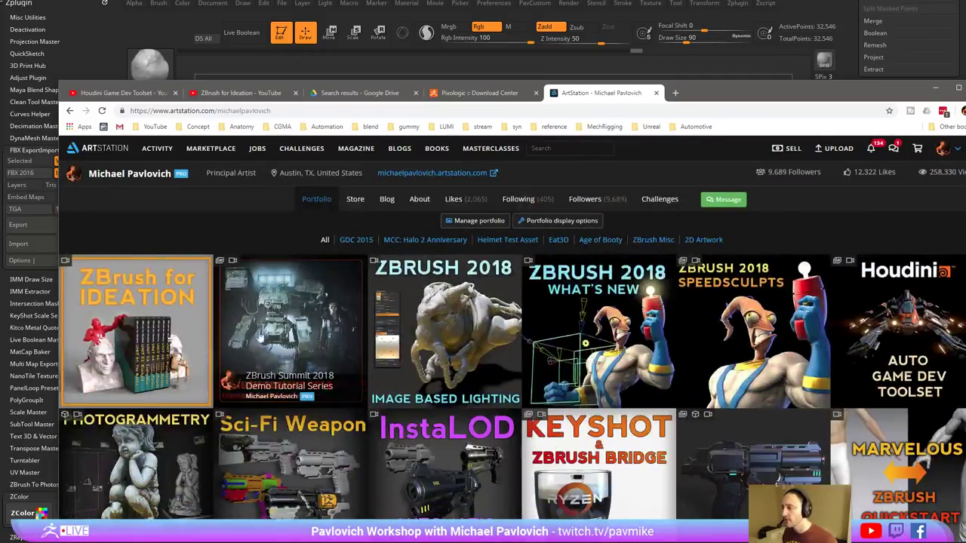
left_click(304, 307)
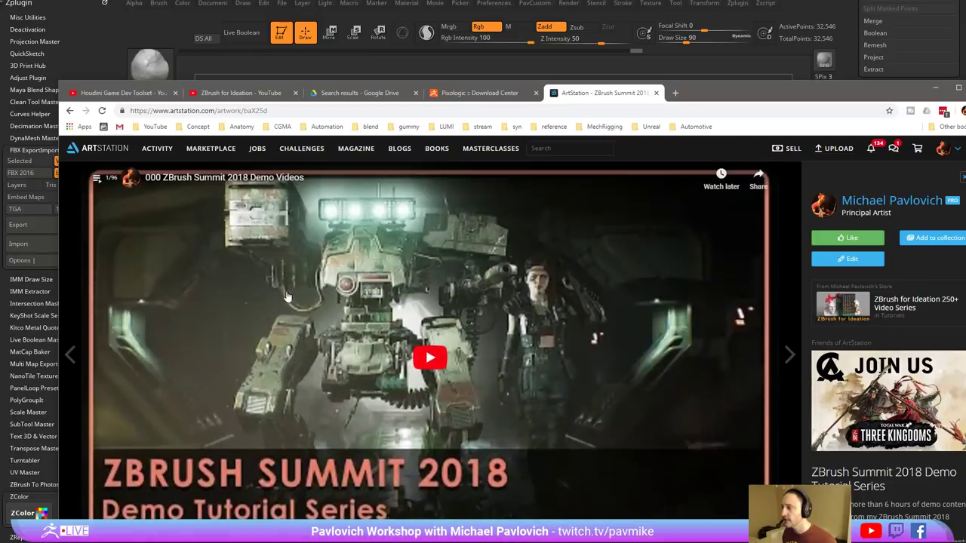
- Open the ZBrush Summit 2018 Demos playlist in the embedded video and select the project page's web address
left_click(98, 178)
scroll(232, 271, "down", 10)
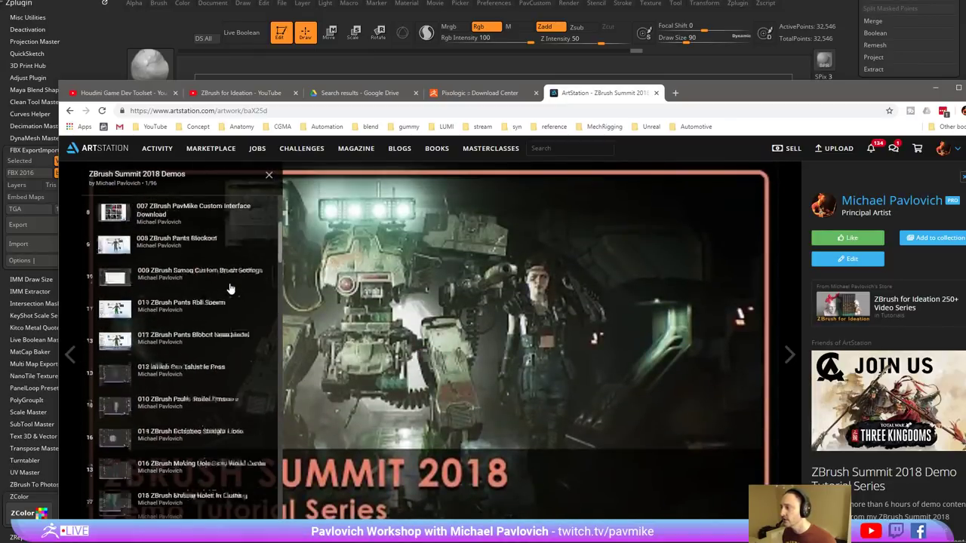
left_click(391, 111)
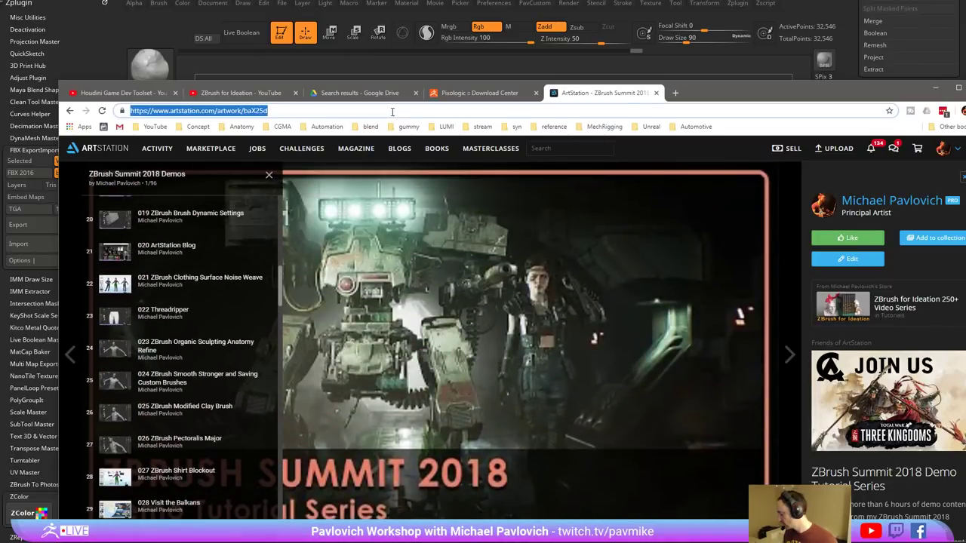
key("alt+Tab")
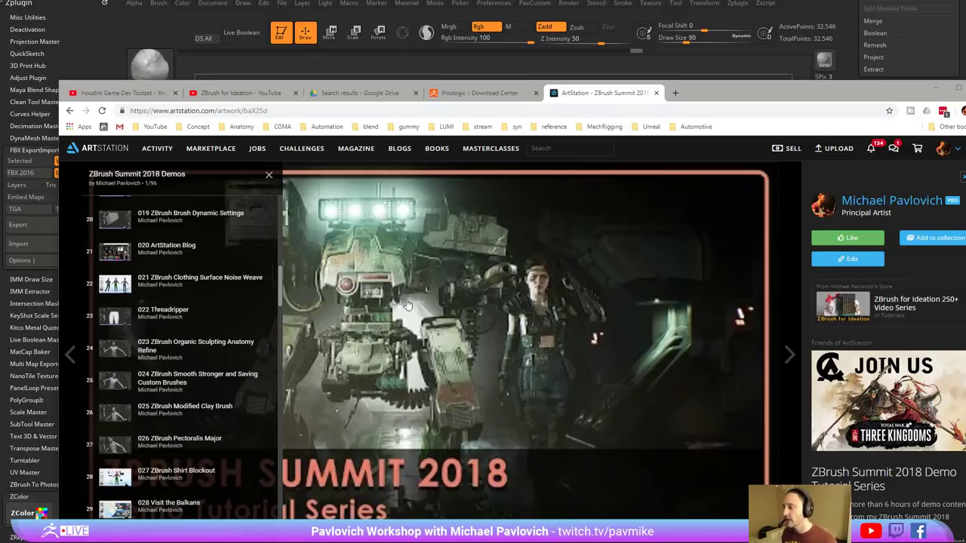
- Look through the project page's presentation videos and the list of ZBrush Summit 2018 demo tutorials
scroll(499, 381, "down", 10)
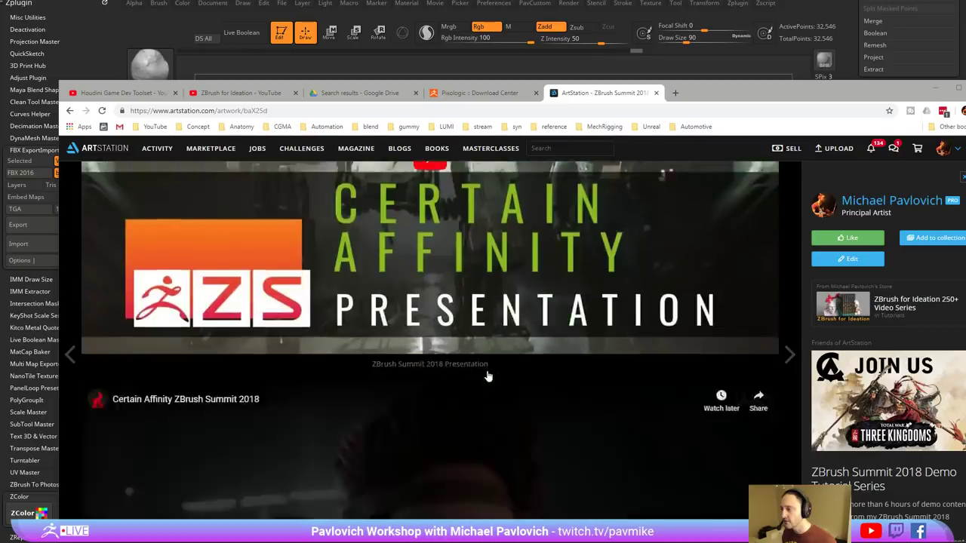
scroll(488, 377, "up", 2)
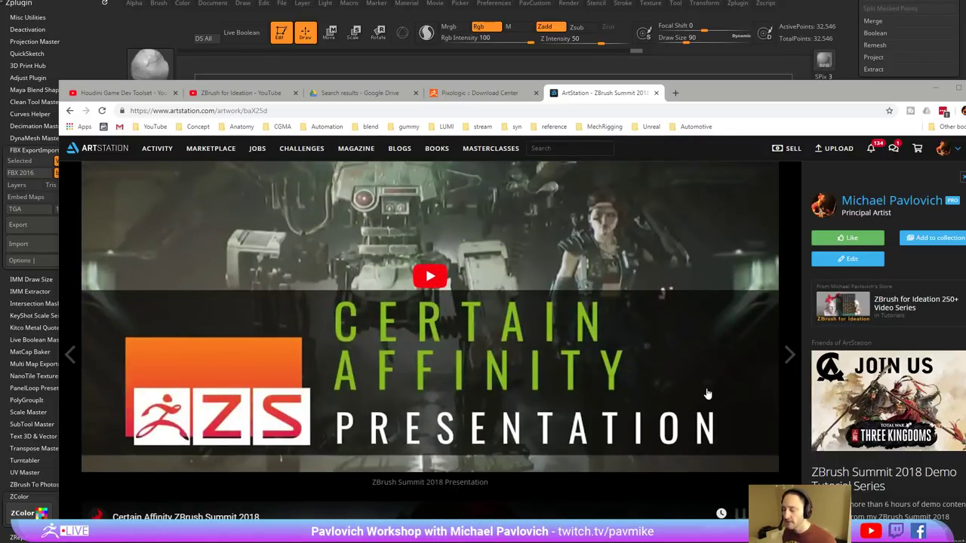
scroll(447, 353, "up", 3)
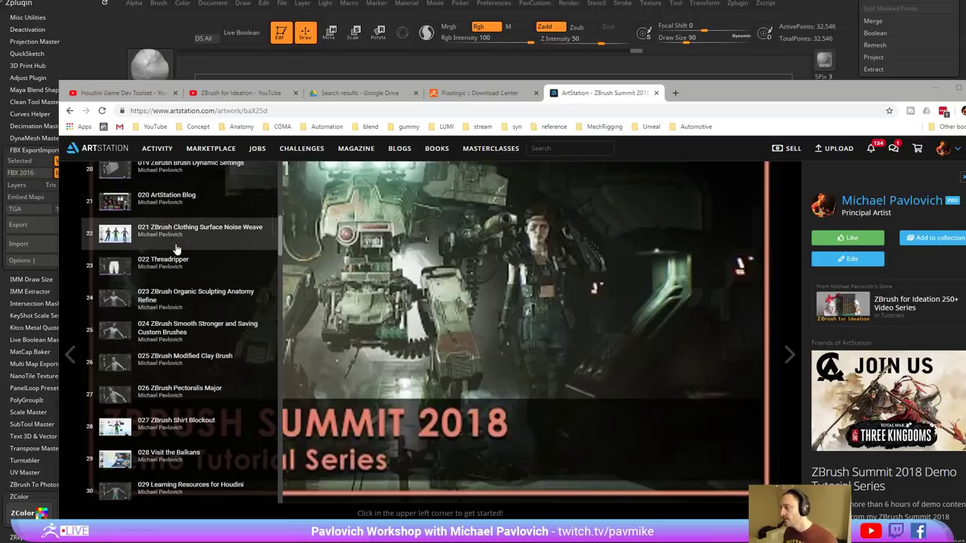
scroll(181, 256, "up", 2)
scroll(175, 250, "up", 6)
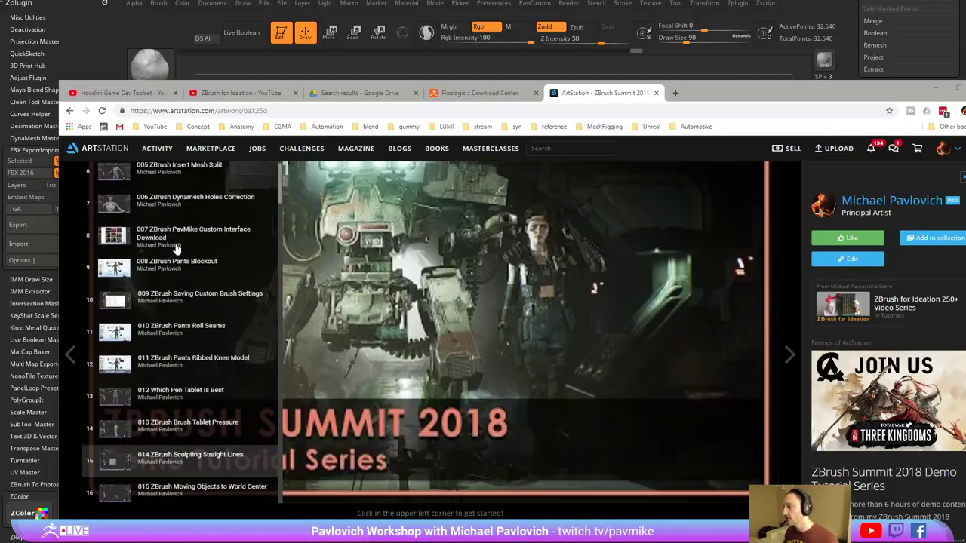
scroll(175, 249, "down", 4)
scroll(181, 242, "down", 10)
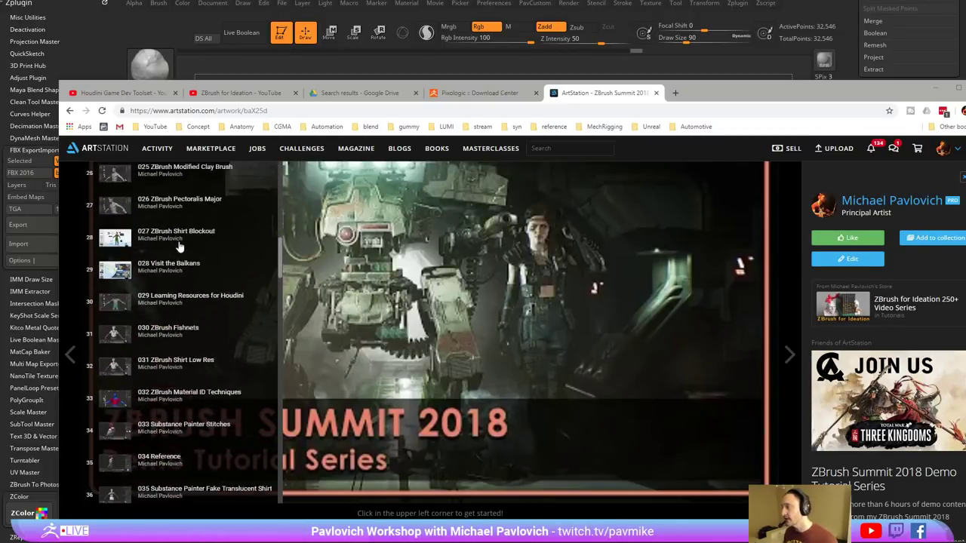
- Look at the ZBrush for Ideation and Houdini Game Dev Toolset playlists and return to the channel's created playlists
left_click(259, 93)
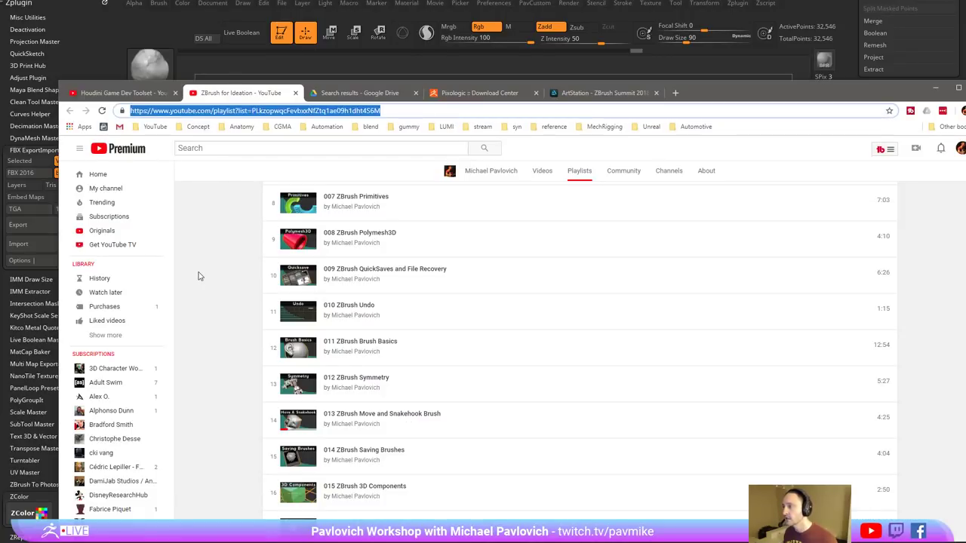
left_click(100, 94)
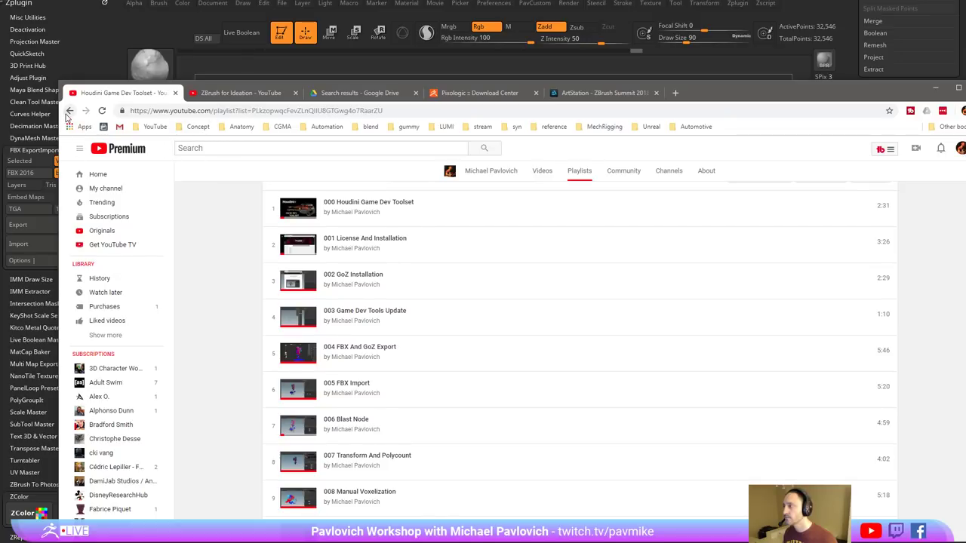
left_click(69, 111)
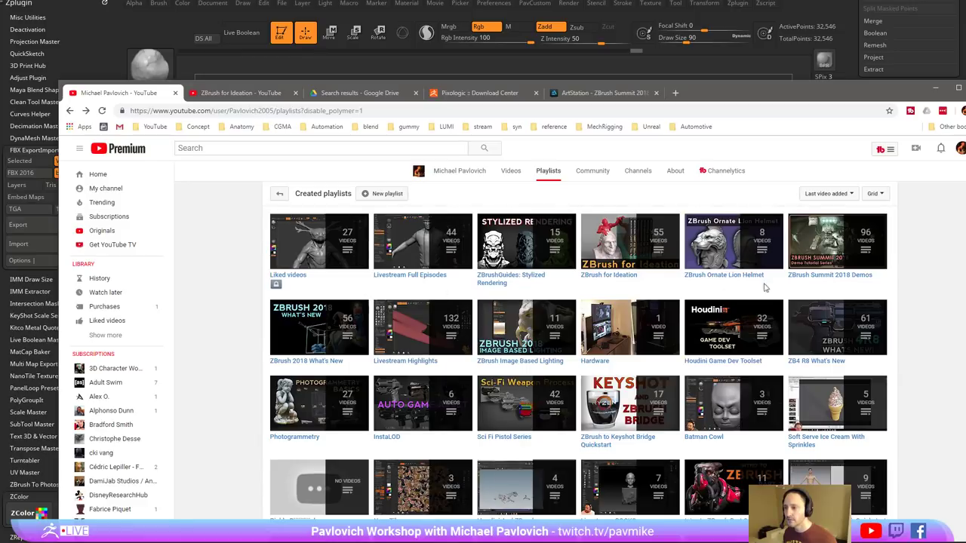
- Open the ZBrush Summit 2018 Demos playlist and look through its list of tutorial videos
left_click(855, 278)
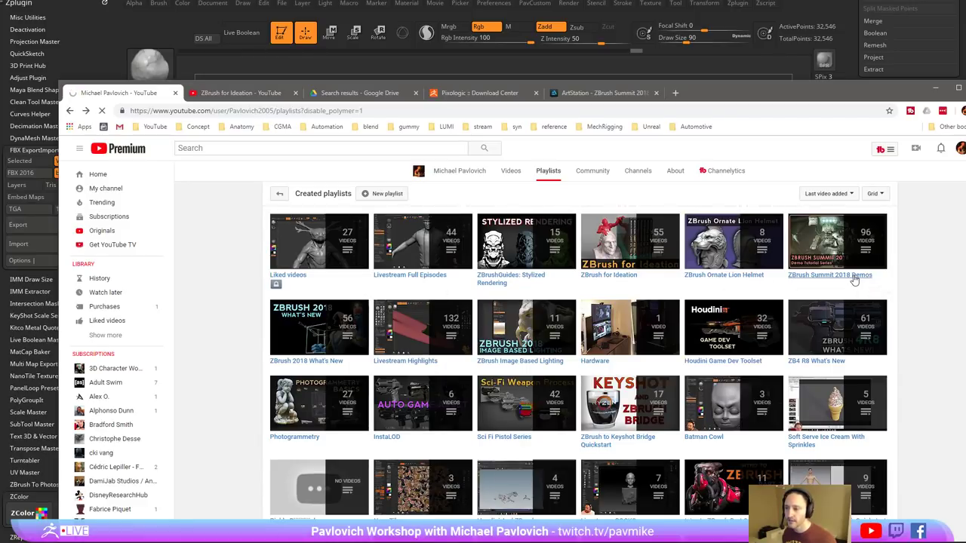
scroll(506, 315, "down", 5)
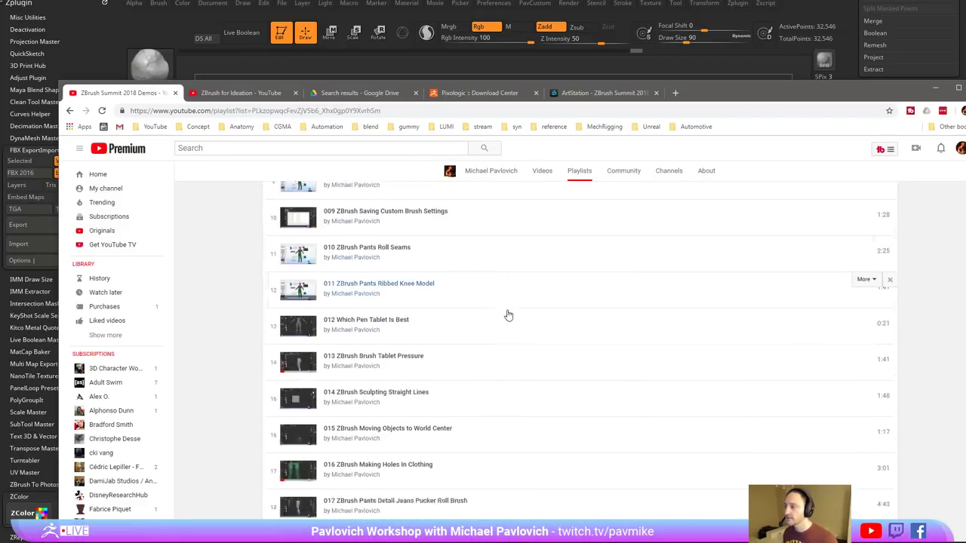
scroll(508, 315, "down", 20)
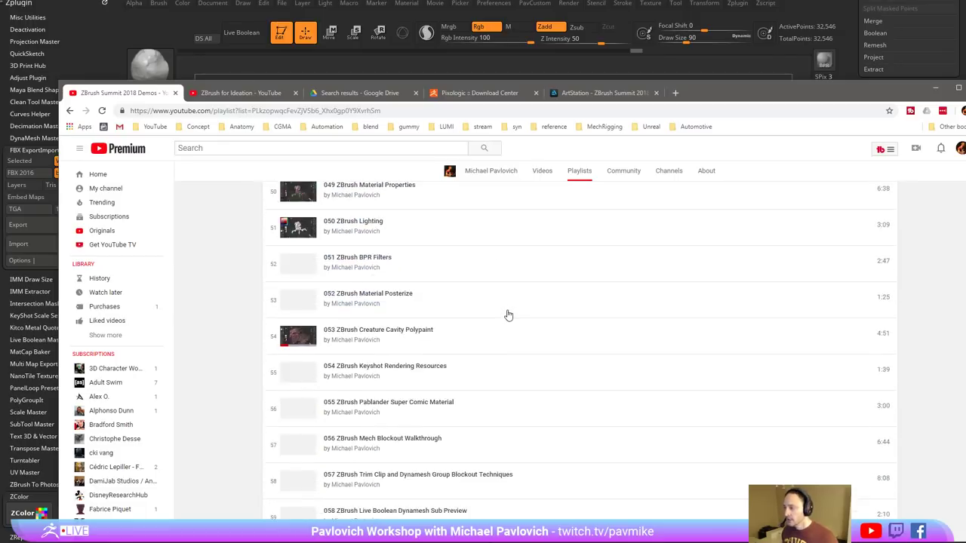
scroll(508, 315, "down", 11)
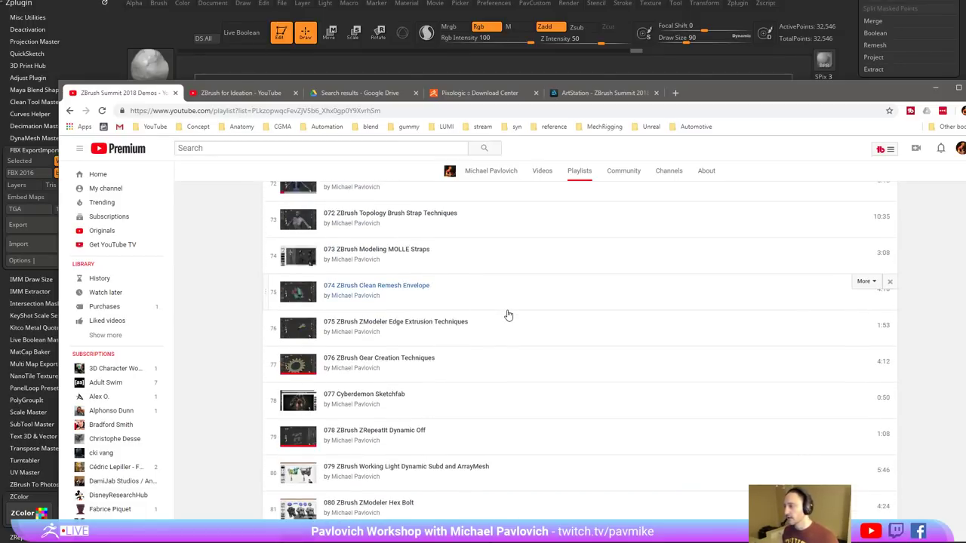
scroll(507, 315, "down", 2)
scroll(508, 315, "up", 10)
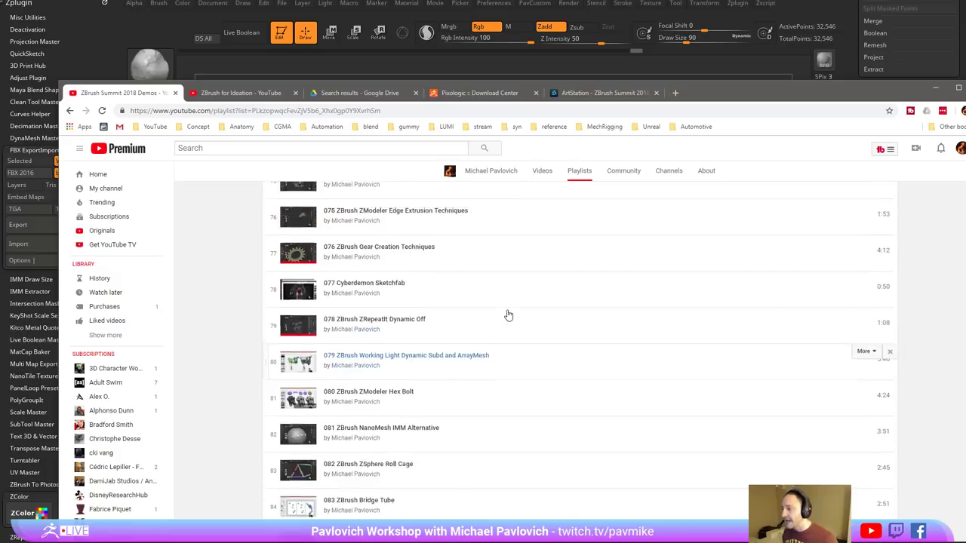
scroll(507, 315, "up", 14)
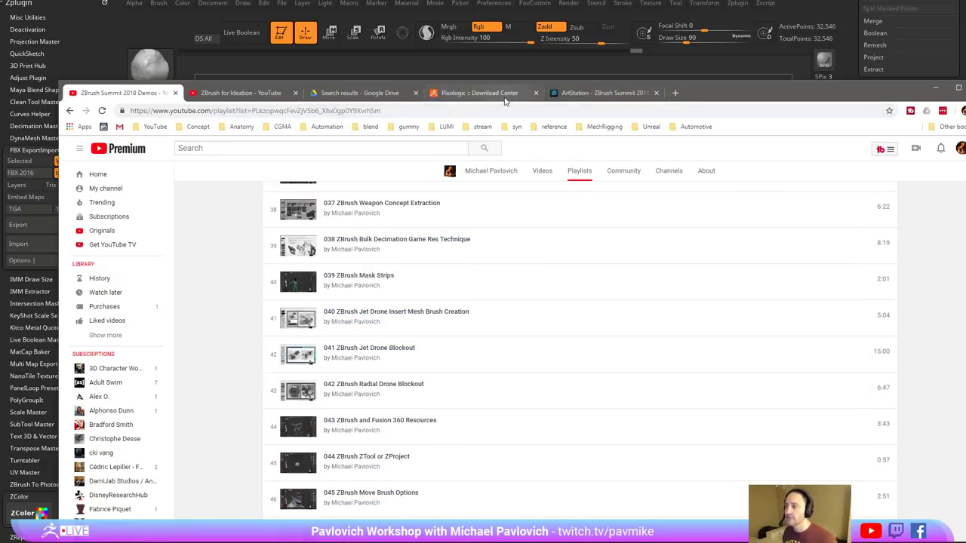
scroll(459, 312, "up", 9)
scroll(463, 314, "up", 3)
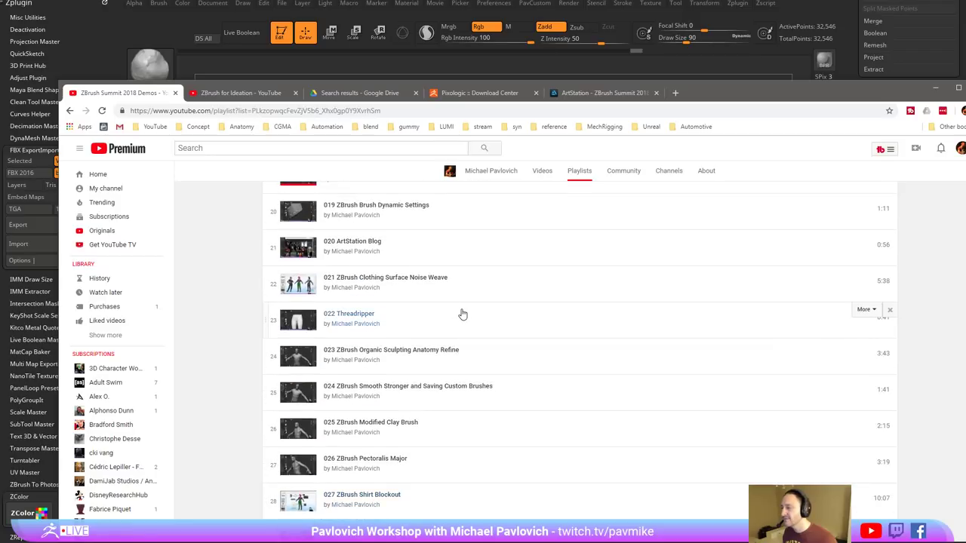
scroll(463, 313, "up", 1)
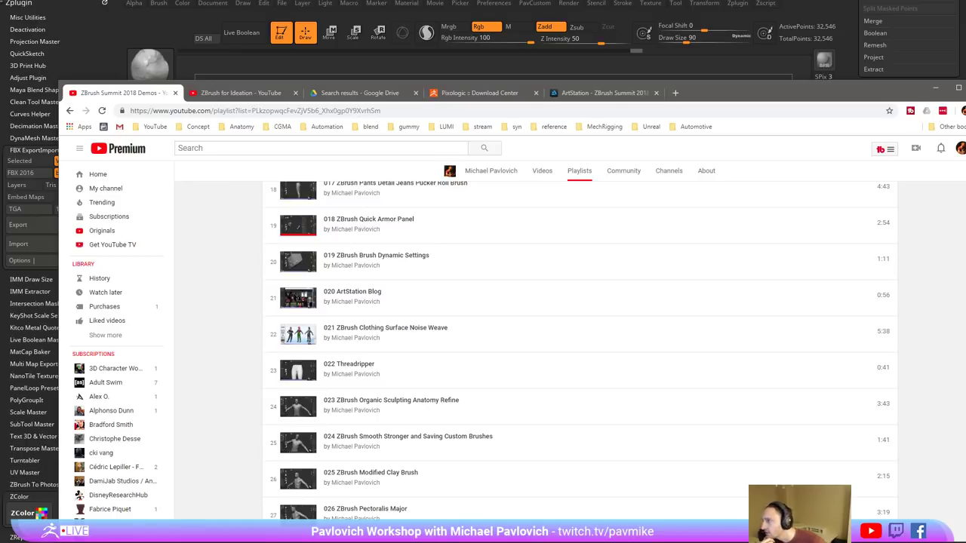
- Look over the opening videos of the ZBrush Summit 2018 Demos playlist and return to ZBrush
left_click(935, 88)
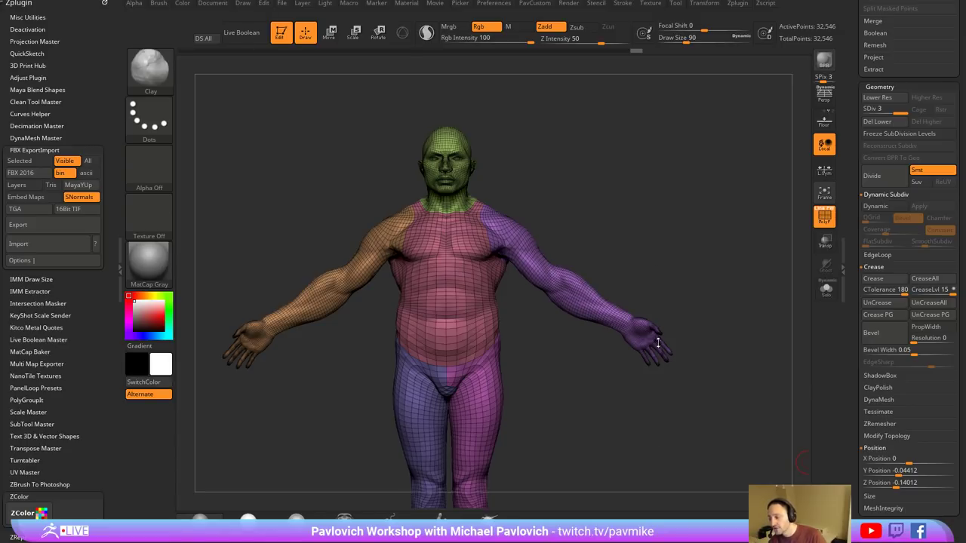
left_click_drag(965, 83, 731, 59)
scroll(362, 355, "up", 4)
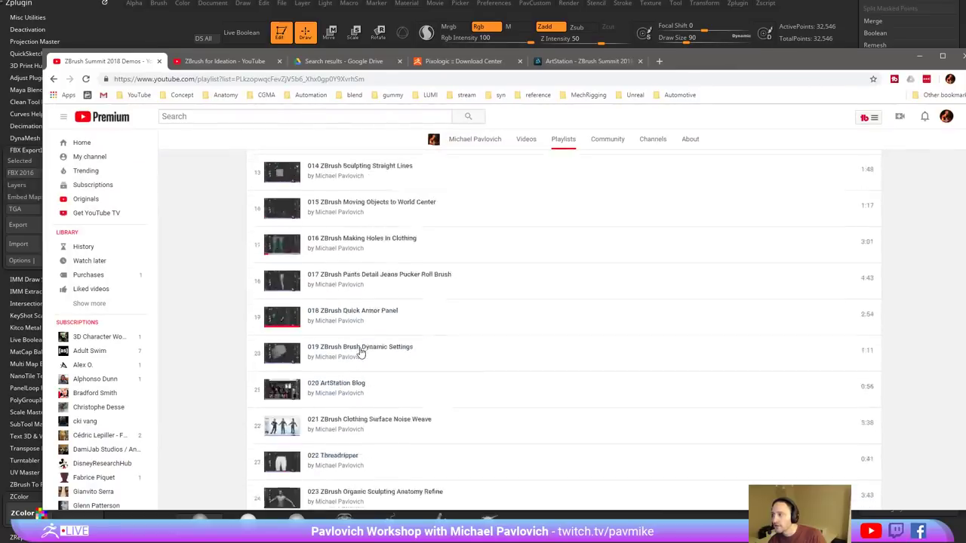
scroll(376, 339, "up", 5)
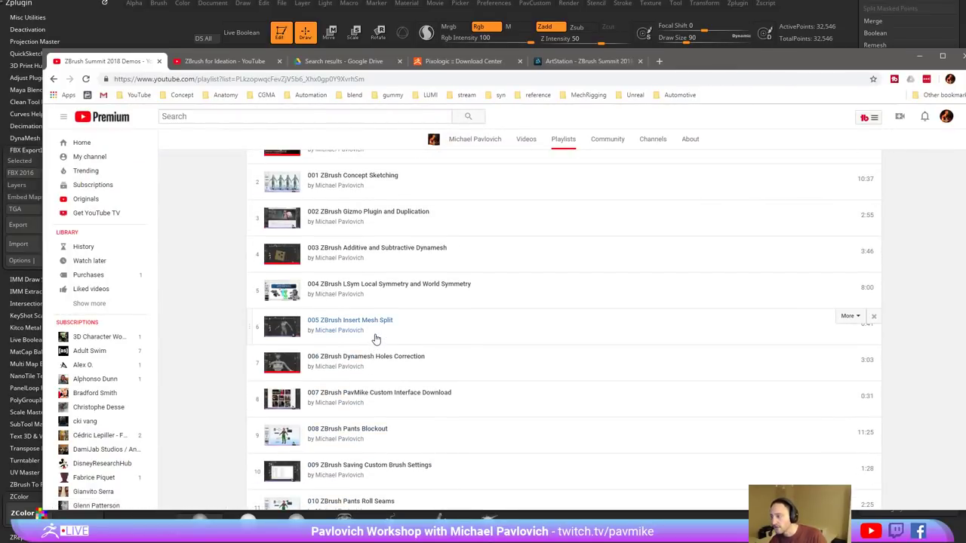
scroll(375, 340, "down", 2)
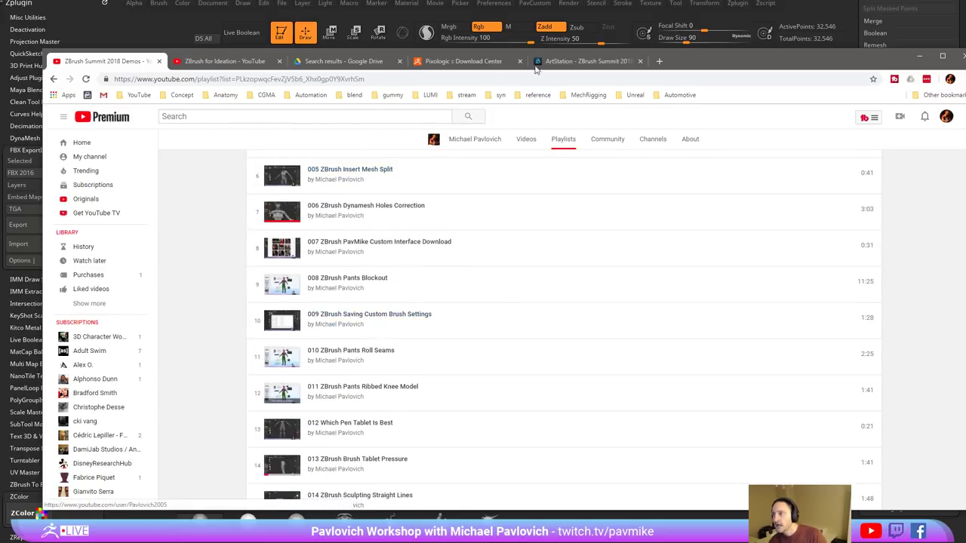
key("alt+Tab")
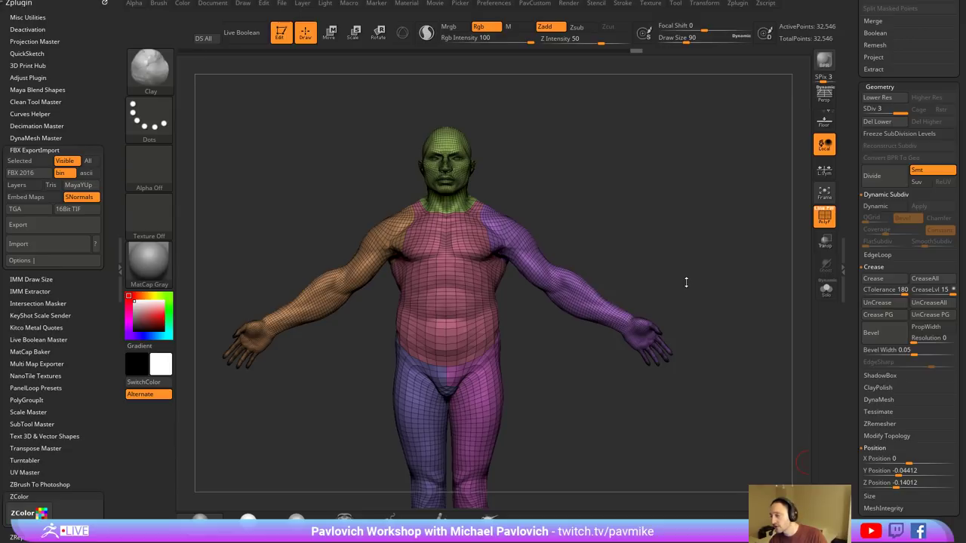
- Take the DemoSoldier out of Edit mode, clear it from the canvas with Lightbox open, and switch to Photoshop
mouse_move(674, 257)
left_mouse_down()
mouse_move(724, 261)
mouse_move(671, 254)
mouse_move(672, 263)
left_mouse_up()
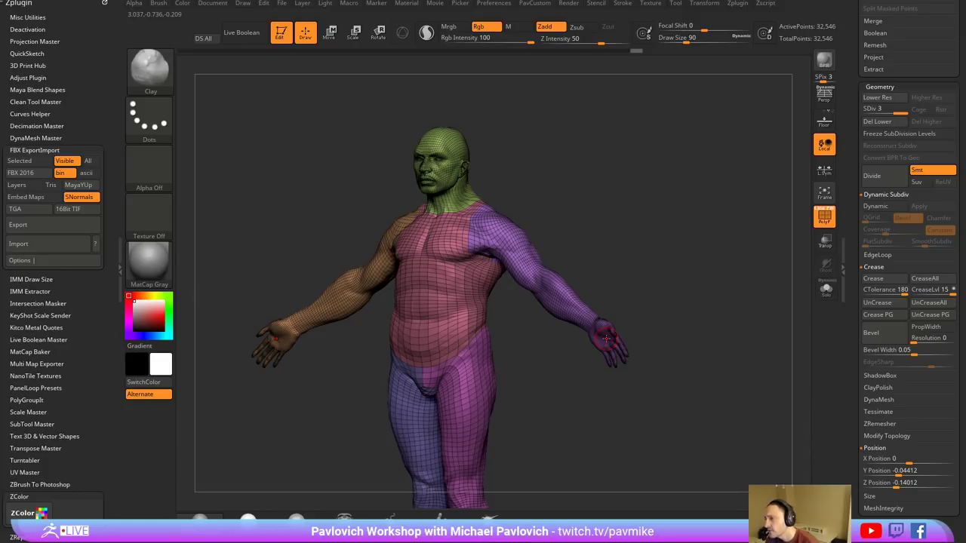
left_click_drag(598, 135, 640, 133)
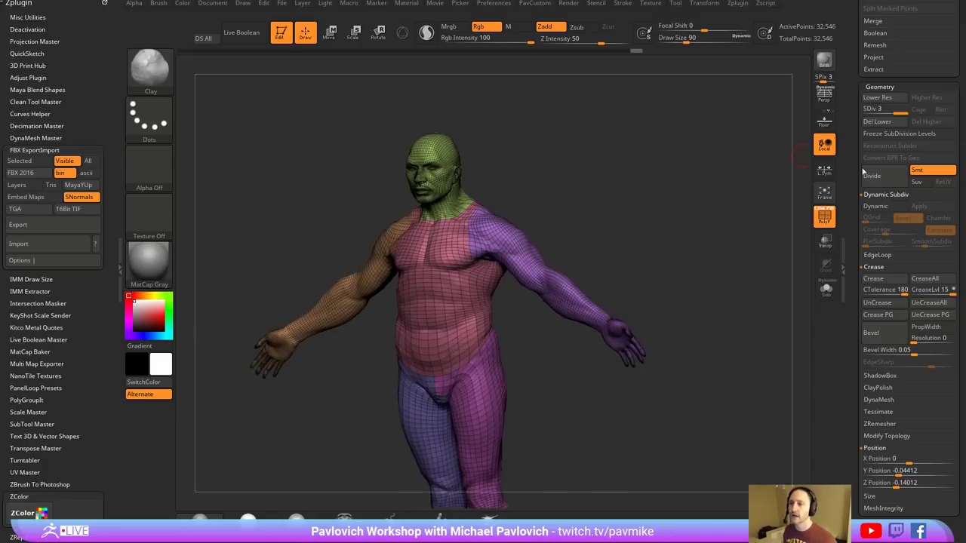
left_click_drag(861, 172, 851, 352)
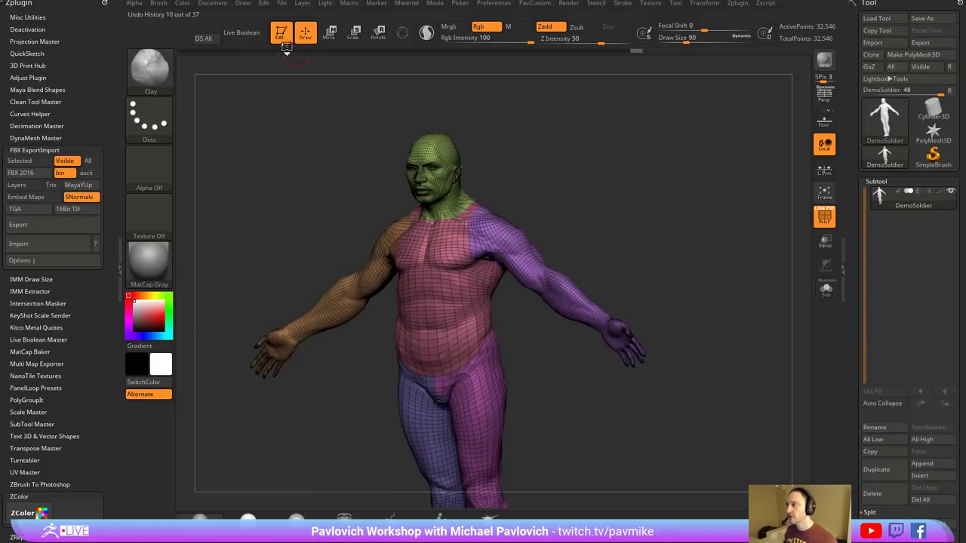
left_click(280, 32)
key("ctrl+n")
key("comma")
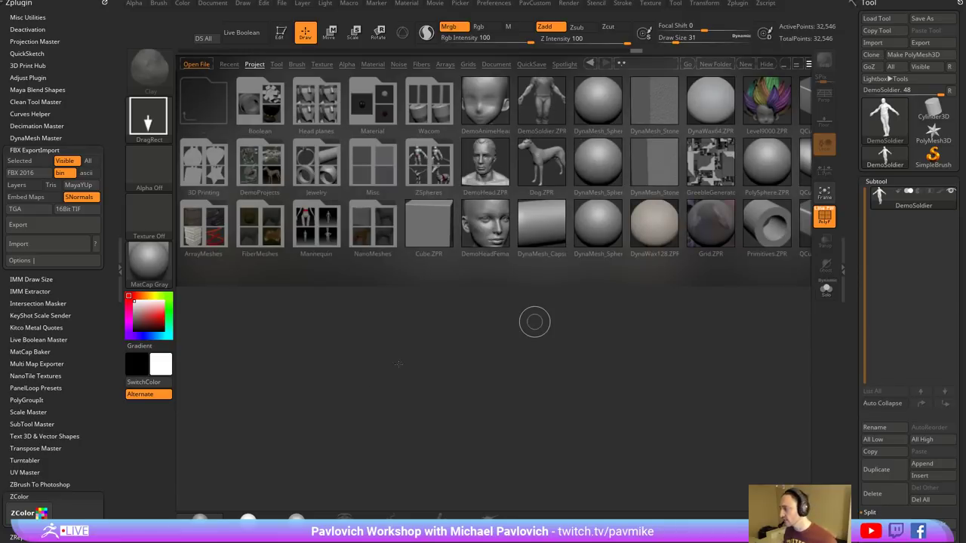
key("alt+Tab")
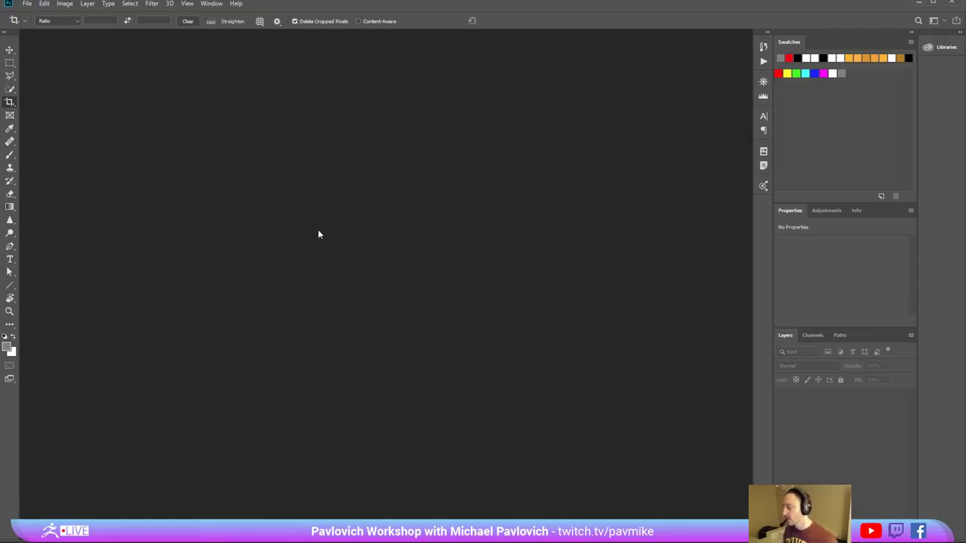
key("ctrl+n")
key("Return")
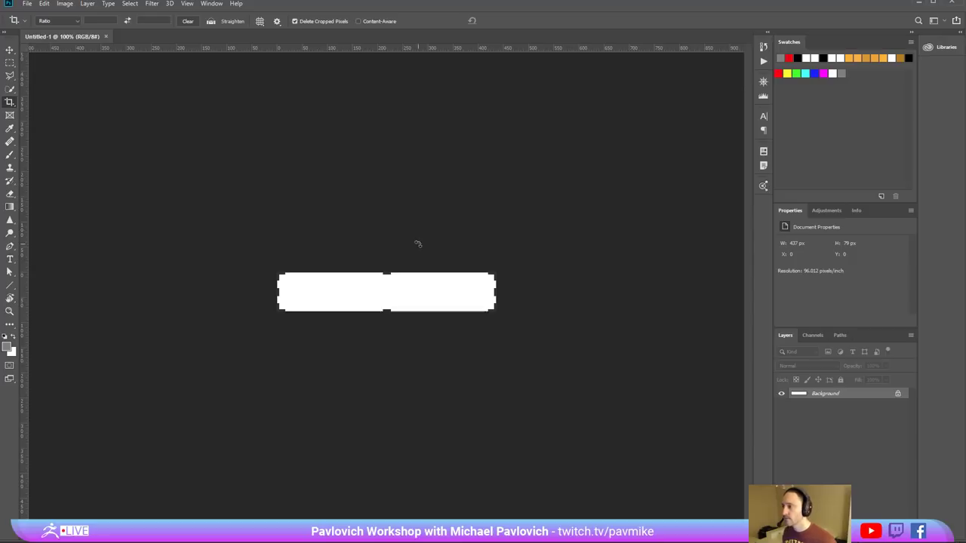
left_click(105, 37)
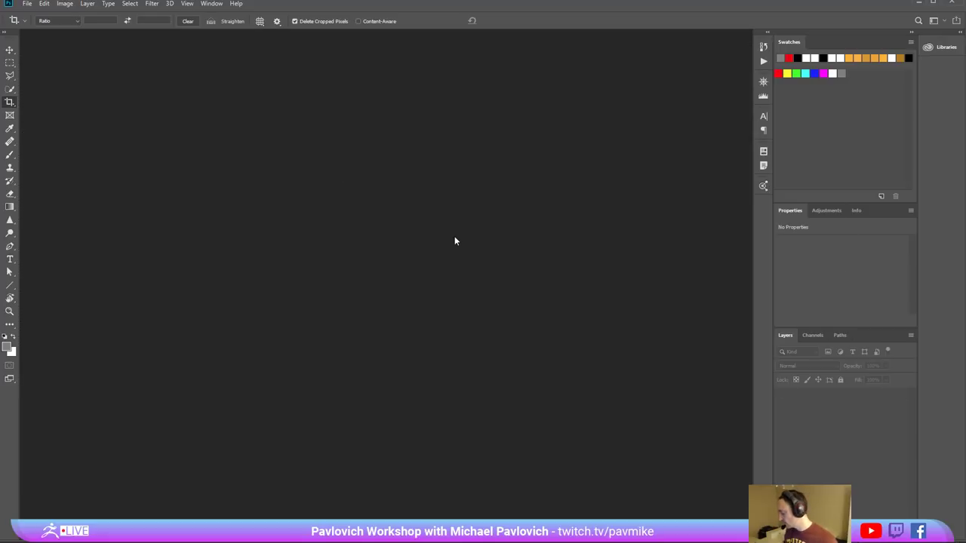
- Create a new white document 1600 by 1600 pixels and choose the Brush tool
key("ctrl+n")
key("Tab")
key("Tab")
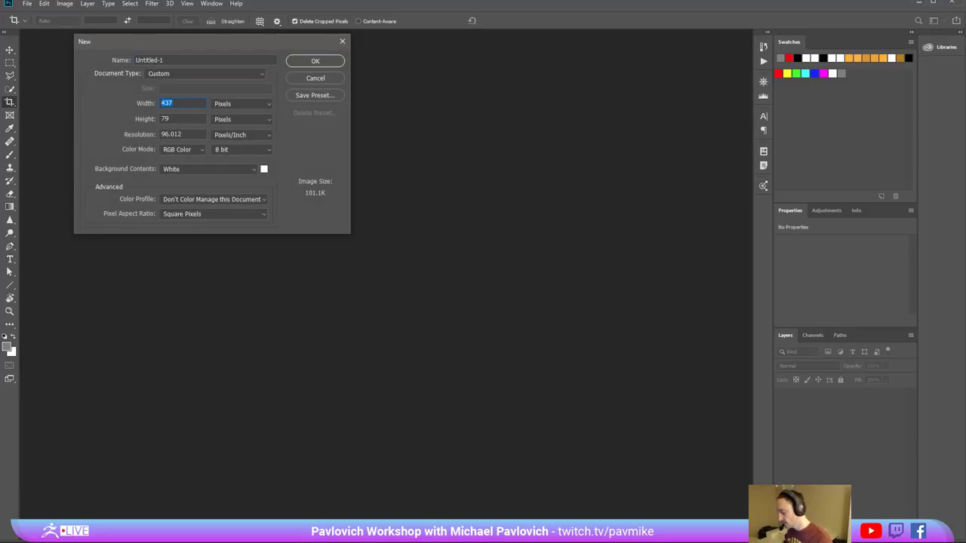
type("1600")
key("Tab")
key("Tab")
type("1600")
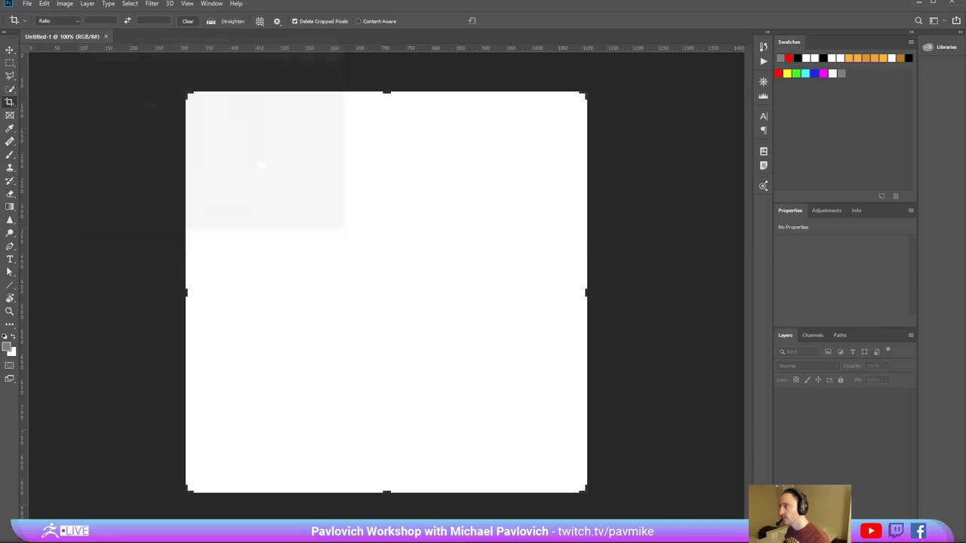
key("Return")
key("b")
left_click_drag(448, 222, 502, 324)
key("ctrl+z")
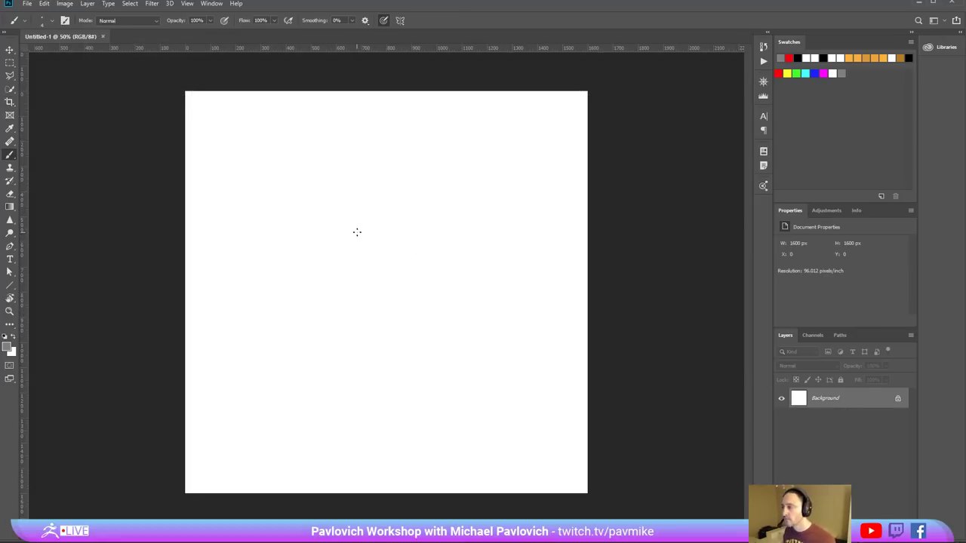
key("ctrl+plus")
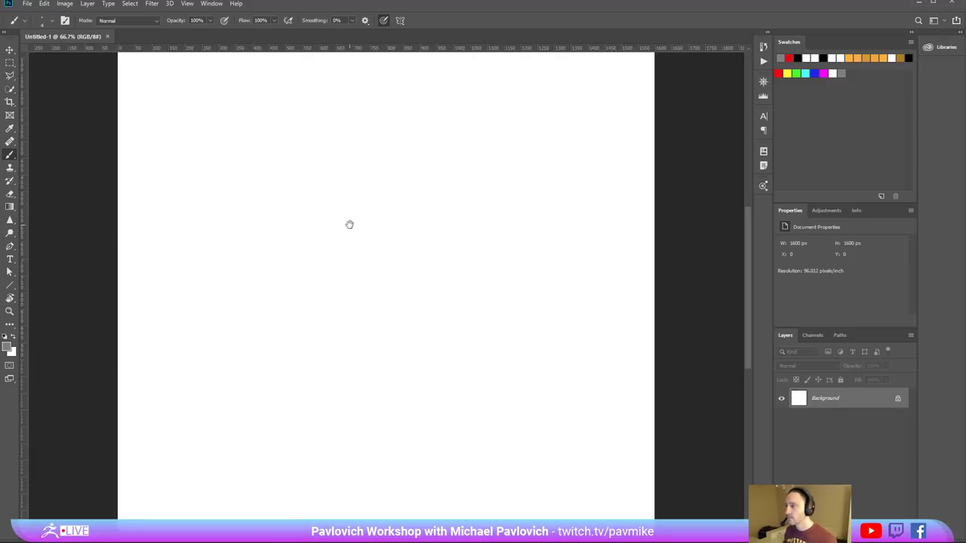
left_click_drag(349, 224, 382, 332)
left_click_drag(342, 252, 341, 285)
key("ctrl+z")
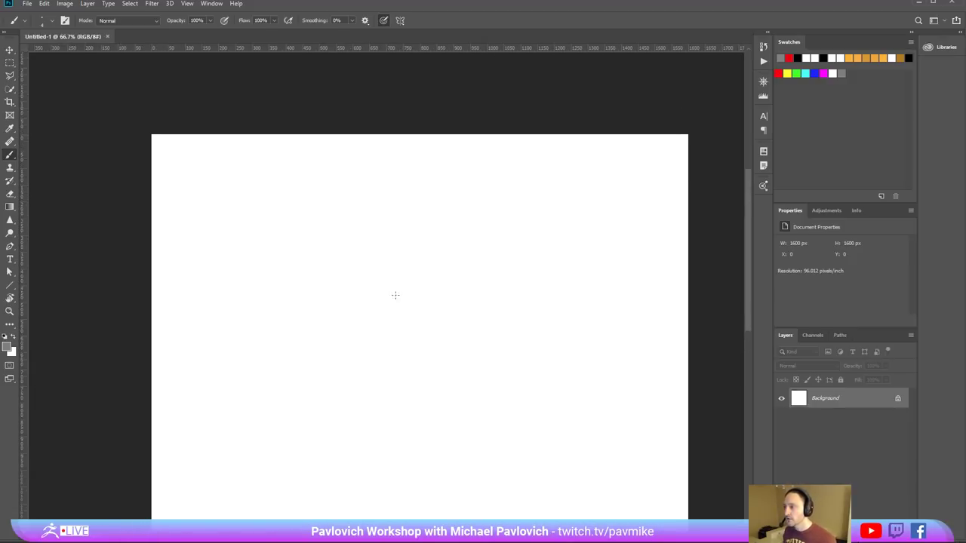
- Sketch a three-quarter head near the canvas's upper middle, with a round cranium, face centre line, feature guide marks and jaw lines
mouse_move(414, 226)
left_mouse_down()
mouse_move(436, 292)
mouse_move(441, 256)
mouse_move(424, 288)
left_mouse_up()
mouse_move(443, 228)
left_mouse_down()
mouse_move(417, 229)
mouse_move(416, 332)
left_mouse_up()
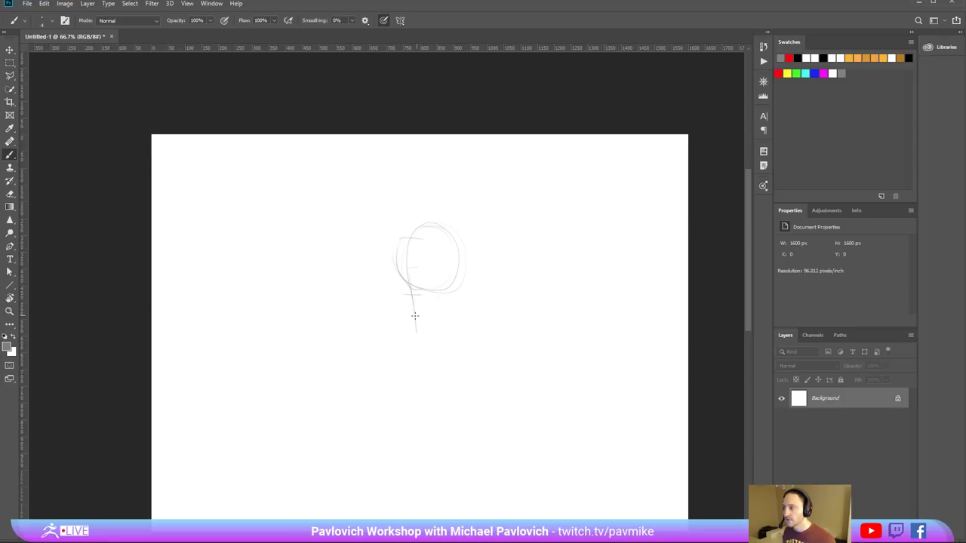
left_click_drag(411, 317, 426, 318)
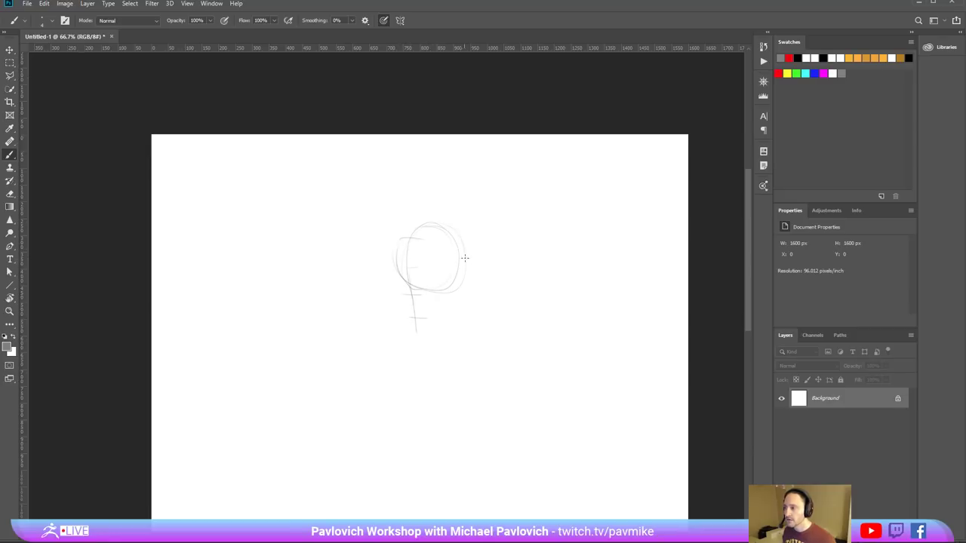
mouse_move(453, 233)
left_mouse_down()
mouse_move(455, 312)
mouse_move(424, 323)
left_mouse_up()
left_click_drag(440, 286, 420, 340)
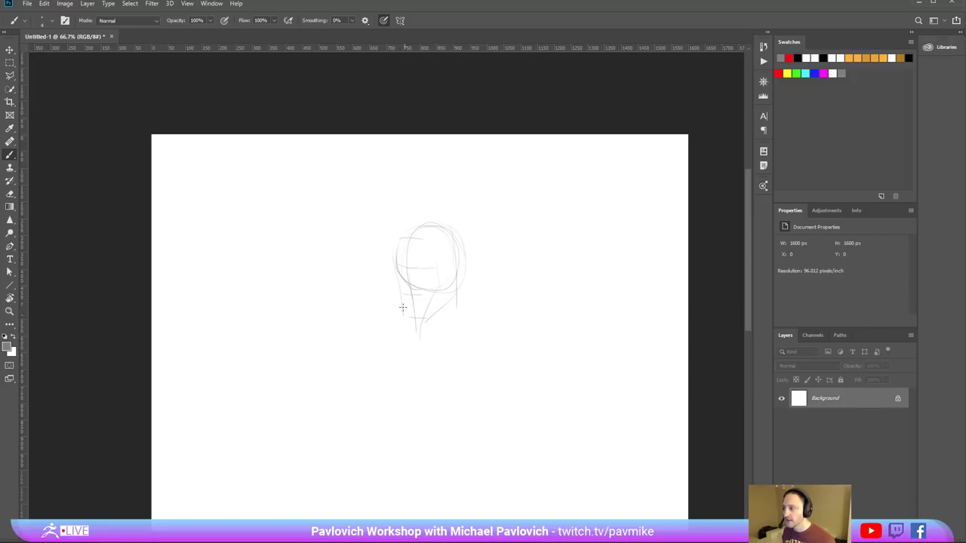
- Add the side plane of the head and the lower jaw and neck contours to the three-quarter head sketch
key("ctrl+plus")
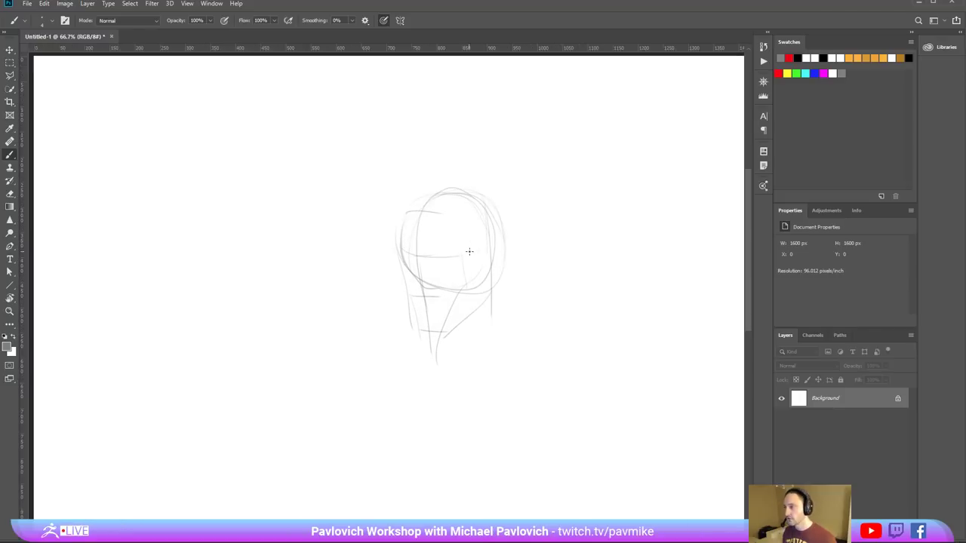
left_click_drag(470, 252, 399, 262)
mouse_move(365, 289)
left_mouse_down()
mouse_move(395, 252)
mouse_move(393, 332)
left_mouse_up()
left_click_drag(402, 240, 403, 336)
left_click_drag(353, 367, 407, 343)
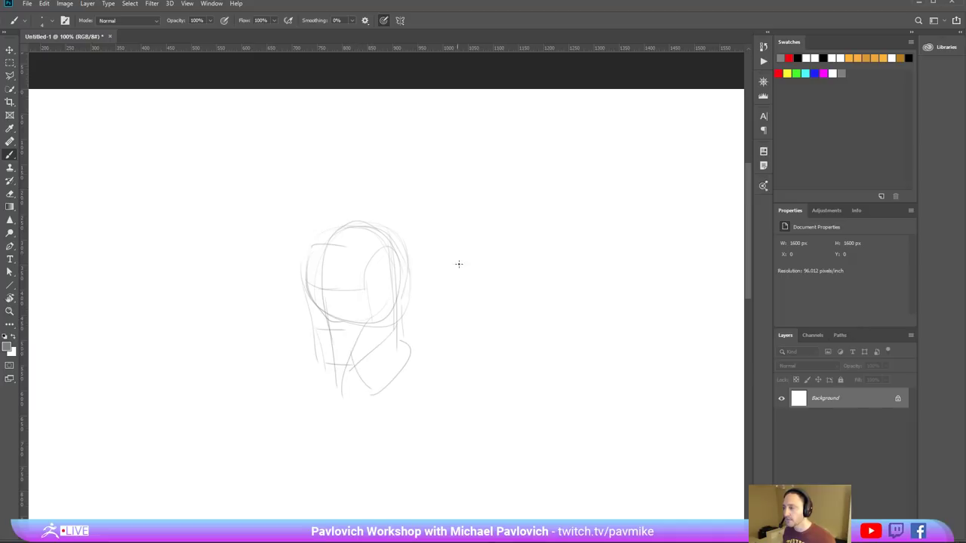
- Sketch a second head construction to the right of the first, with a round cranium and a descending face line
left_click_drag(488, 280, 434, 288)
mouse_move(453, 251)
left_mouse_down()
mouse_move(485, 307)
mouse_move(486, 224)
mouse_move(487, 303)
left_mouse_up()
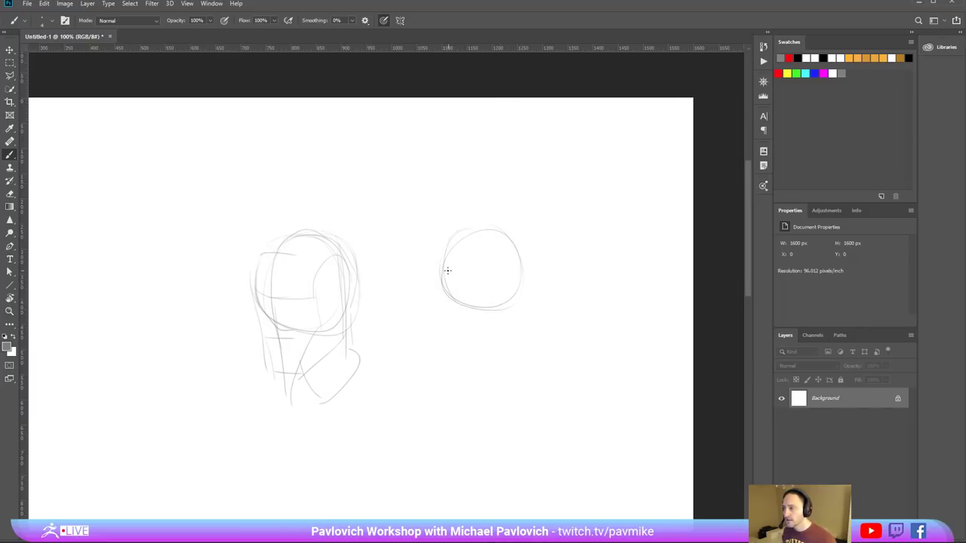
left_click_drag(447, 270, 453, 299)
left_click_drag(453, 235, 458, 346)
left_click_drag(442, 254, 450, 298)
- Sketch a third, egg-shaped three-quarter head to the left of the first, with a curved centre line and a horizontal brow line
left_click_drag(264, 246, 412, 238)
mouse_move(281, 188)
left_mouse_down()
mouse_move(220, 236)
mouse_move(224, 254)
mouse_move(243, 300)
mouse_move(312, 278)
left_mouse_up()
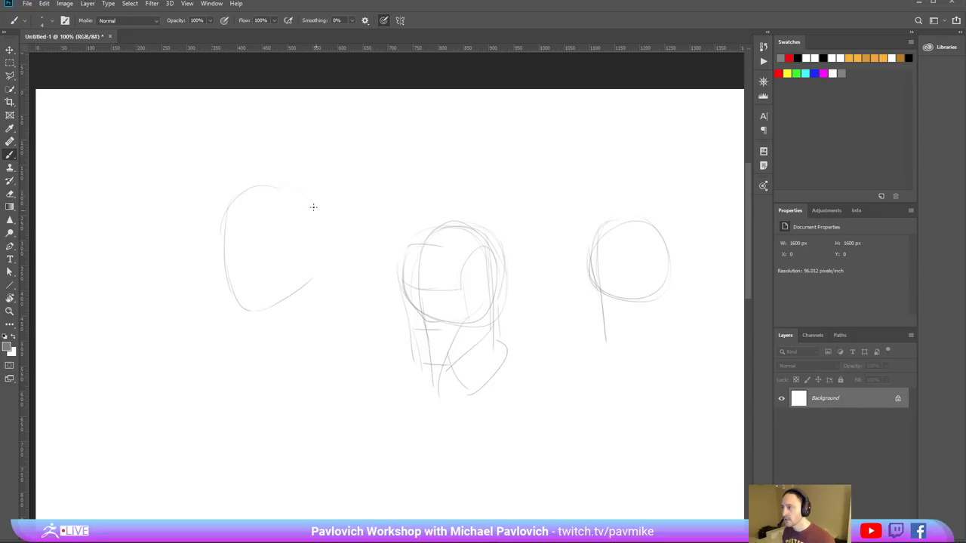
mouse_move(302, 188)
left_mouse_down()
mouse_move(319, 264)
mouse_move(314, 282)
left_mouse_up()
left_click_drag(238, 199, 241, 302)
left_click_drag(235, 243, 316, 245)
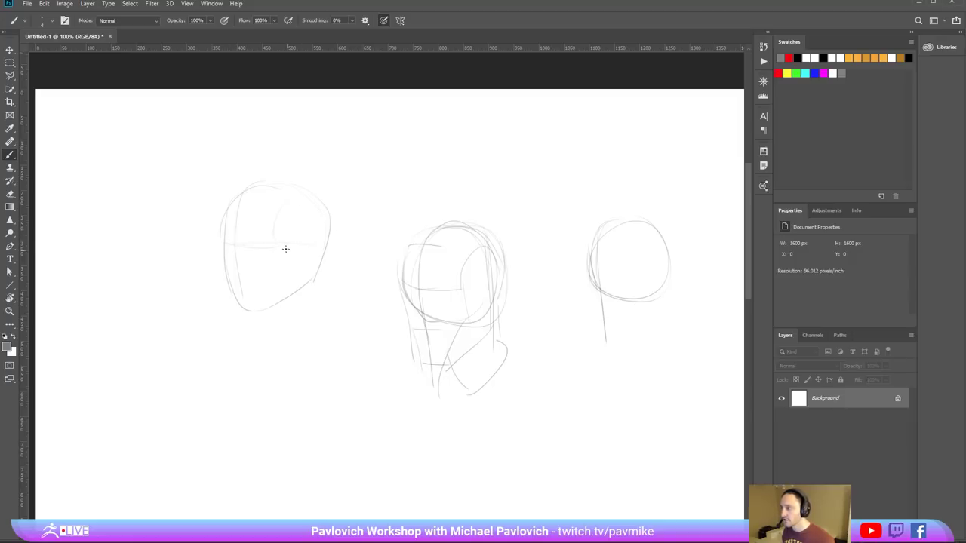
- Add eye, nose and mouth marks, the face contour, the jaw's side line and an ear to the egg-shaped head
left_click_drag(232, 273, 256, 284)
left_click_drag(262, 253, 245, 249)
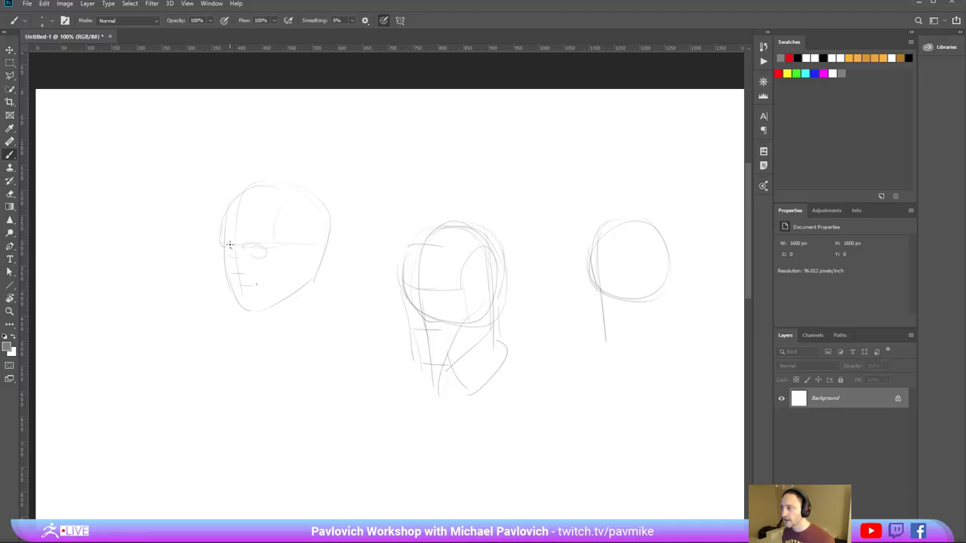
mouse_move(220, 258)
left_mouse_down()
mouse_move(245, 311)
mouse_move(283, 300)
left_mouse_up()
left_click_drag(299, 243, 291, 300)
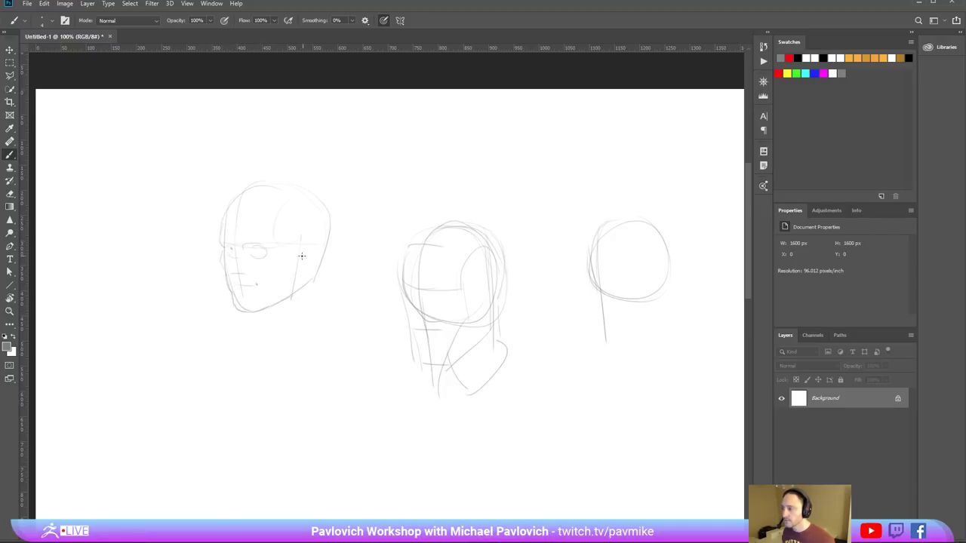
mouse_move(299, 253)
left_mouse_down()
mouse_move(300, 264)
mouse_move(311, 249)
mouse_move(304, 269)
left_mouse_up()
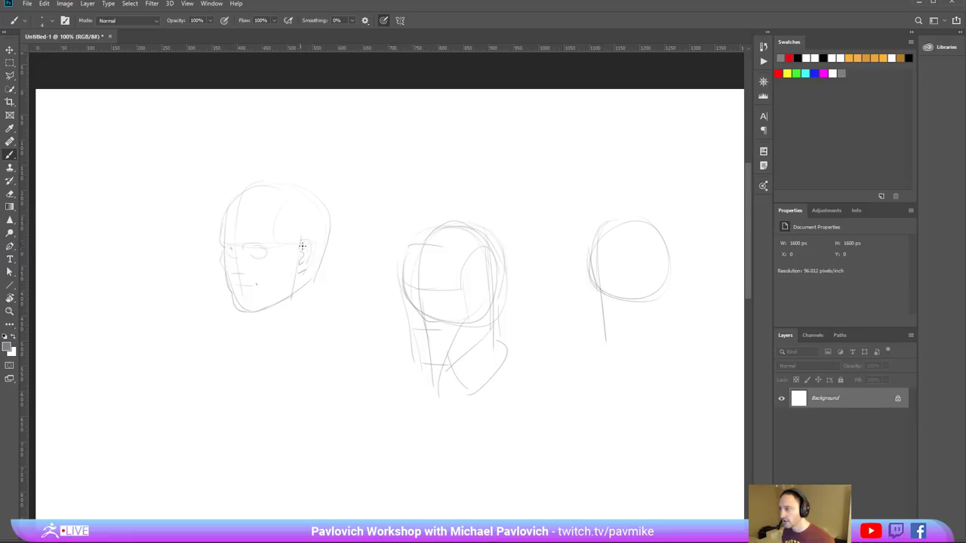
- Sketch a small curved form with a hatched corner in the gap between the egg-shaped head and the middle head
mouse_move(358, 194)
left_mouse_down()
mouse_move(401, 169)
mouse_move(377, 202)
left_mouse_up()
mouse_move(401, 169)
left_mouse_down()
mouse_move(407, 187)
mouse_move(393, 222)
mouse_move(383, 221)
left_mouse_up()
left_click_drag(402, 172, 392, 189)
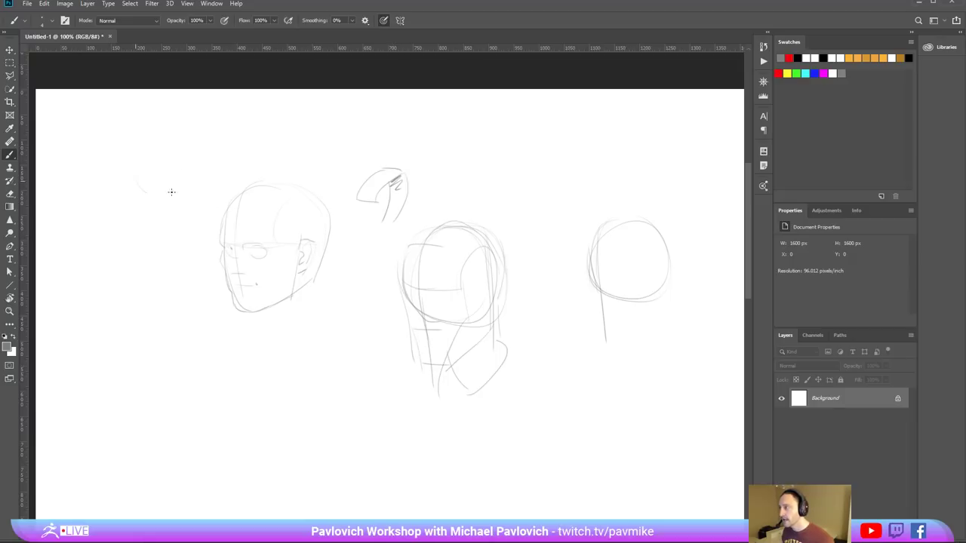
- Sketch a small ball-based head to the upper left of the egg-shaped head, with a side-plane oval, brow line and jaw
mouse_move(175, 146)
left_mouse_down()
mouse_move(179, 182)
mouse_move(140, 217)
left_mouse_up()
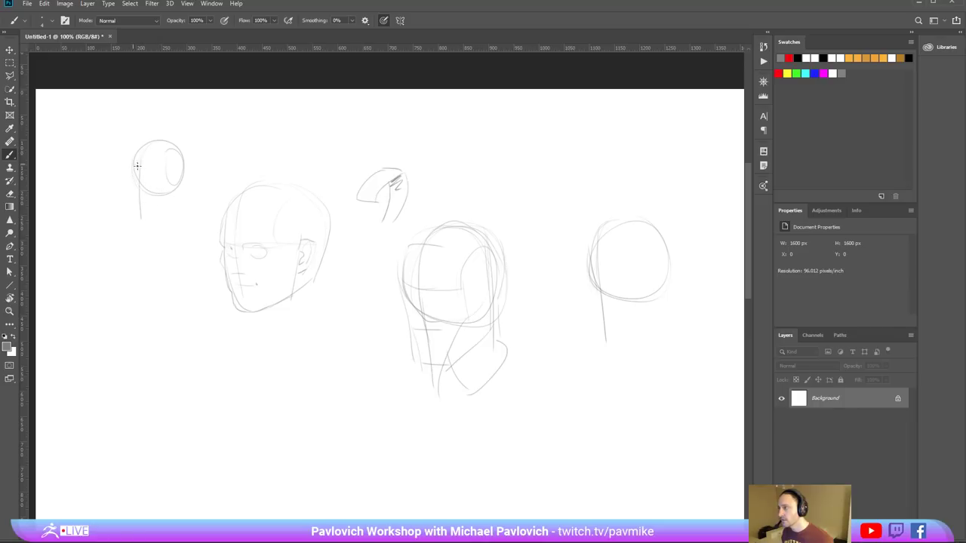
mouse_move(141, 168)
left_mouse_down()
mouse_move(164, 166)
mouse_move(142, 206)
mouse_move(164, 198)
left_mouse_up()
mouse_move(172, 150)
left_mouse_down()
mouse_move(174, 217)
mouse_move(160, 210)
left_mouse_up()
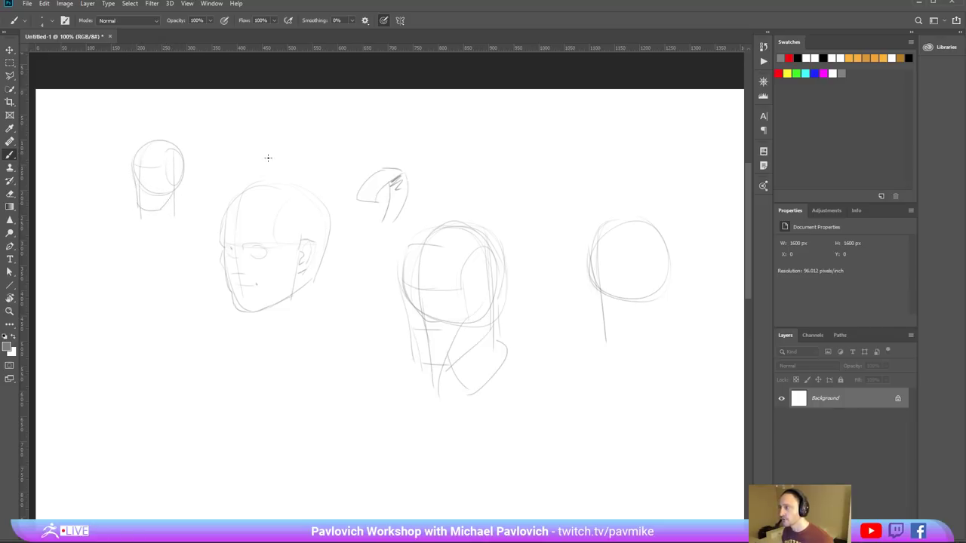
- Sketch a tapering, curved-front block for a face above the rightmost round cranium, with top, side and chin edges
left_click_drag(502, 194, 445, 211)
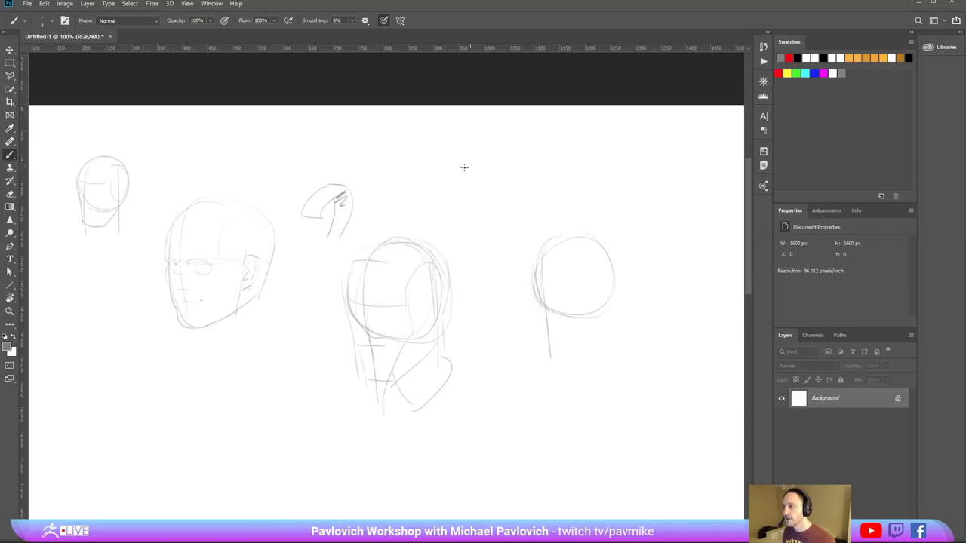
left_click_drag(480, 146, 557, 167)
left_click_drag(483, 143, 494, 275)
left_click_drag(558, 164, 582, 262)
left_click_drag(498, 278, 586, 260)
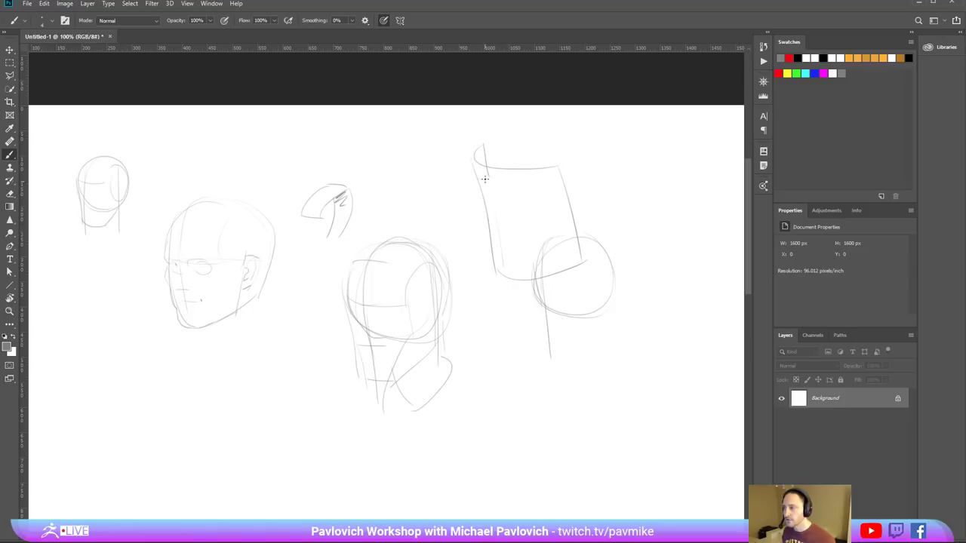
- Sketch the centre line, wedge-shaped nose, eyes and mouth line on the block-shaped face
left_click_drag(486, 179, 496, 240)
left_click_drag(493, 233, 509, 231)
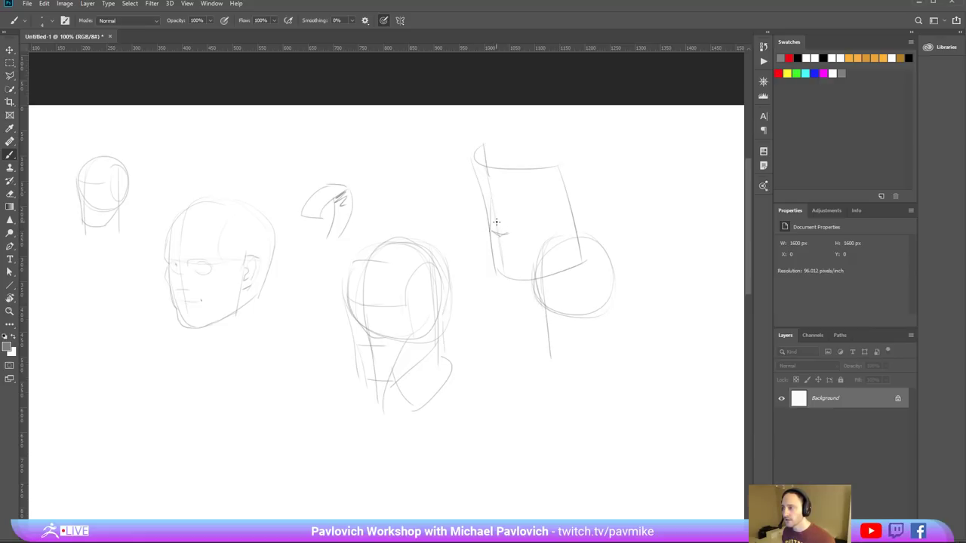
left_click_drag(510, 231, 501, 235)
mouse_move(492, 197)
left_mouse_down()
mouse_move(514, 231)
mouse_move(511, 202)
mouse_move(485, 201)
left_mouse_up()
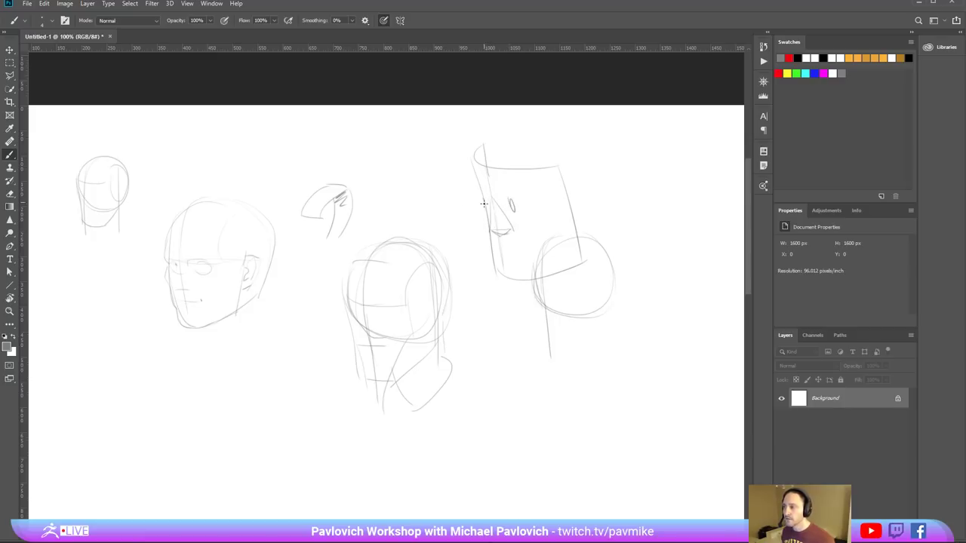
left_click_drag(495, 250, 521, 247)
- Complete the block-shaped head with a cheek plane, brow, ear, jaw, skull top, neck lines and fuller lips
left_click_drag(560, 210, 533, 262)
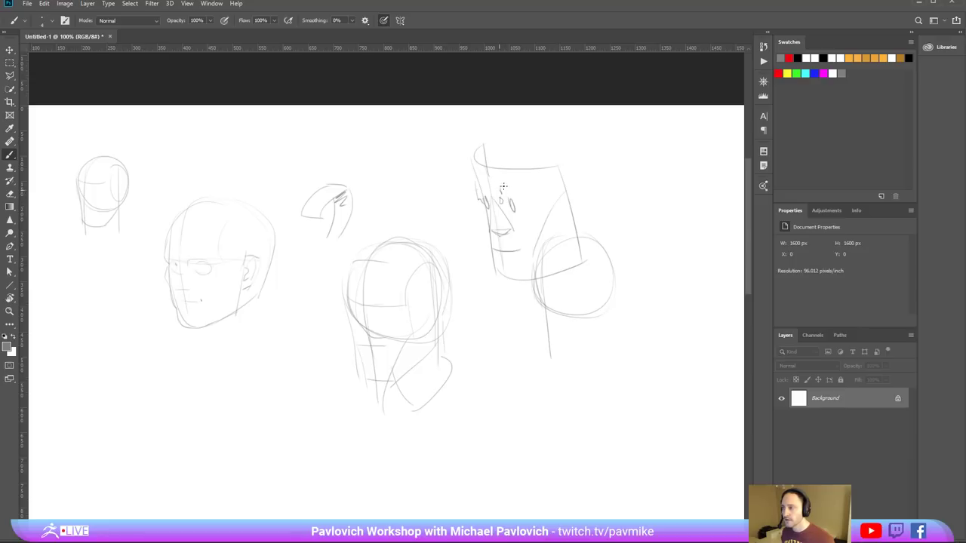
mouse_move(500, 187)
left_mouse_down()
mouse_move(527, 182)
mouse_move(587, 227)
left_mouse_up()
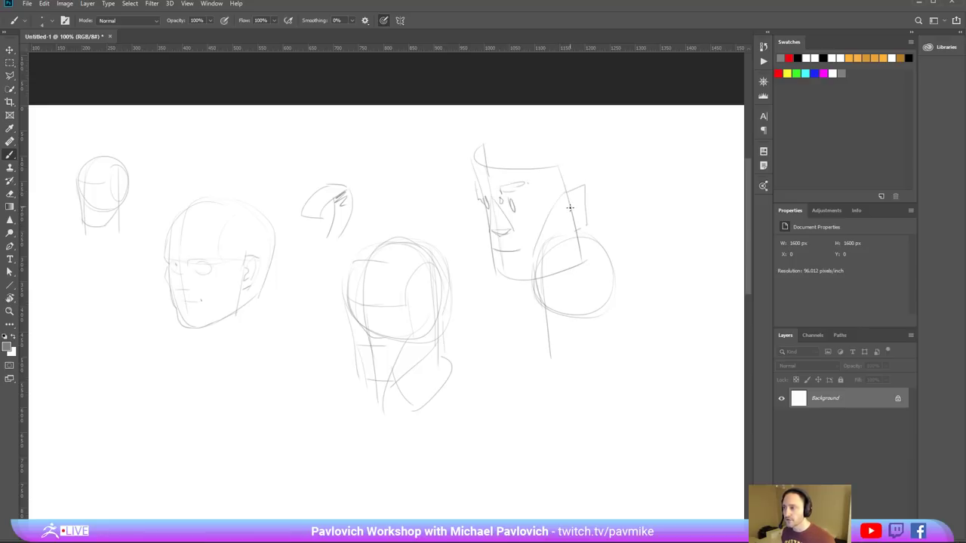
left_click_drag(499, 280, 580, 247)
mouse_move(476, 154)
left_mouse_down()
mouse_move(582, 125)
mouse_move(605, 250)
left_mouse_up()
left_click_drag(558, 305, 539, 280)
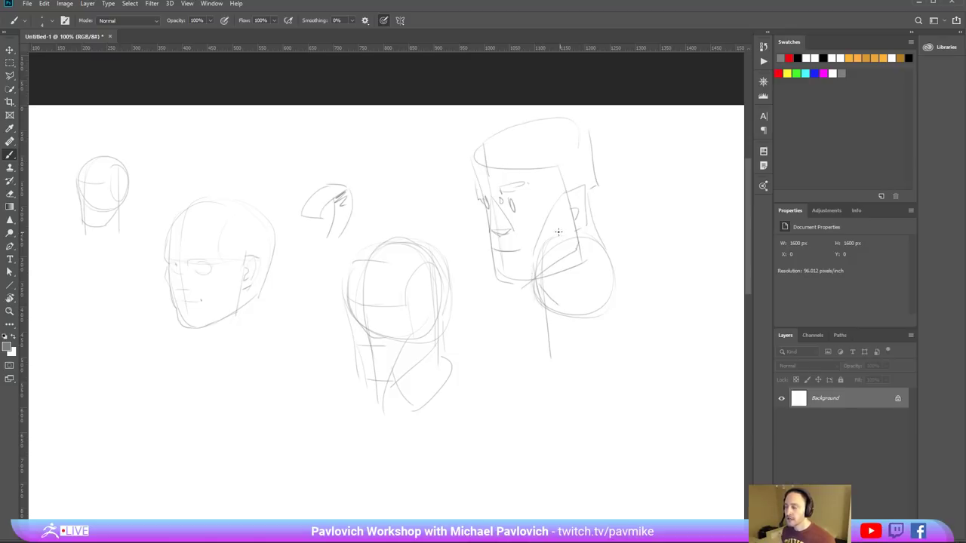
left_click_drag(497, 248, 516, 250)
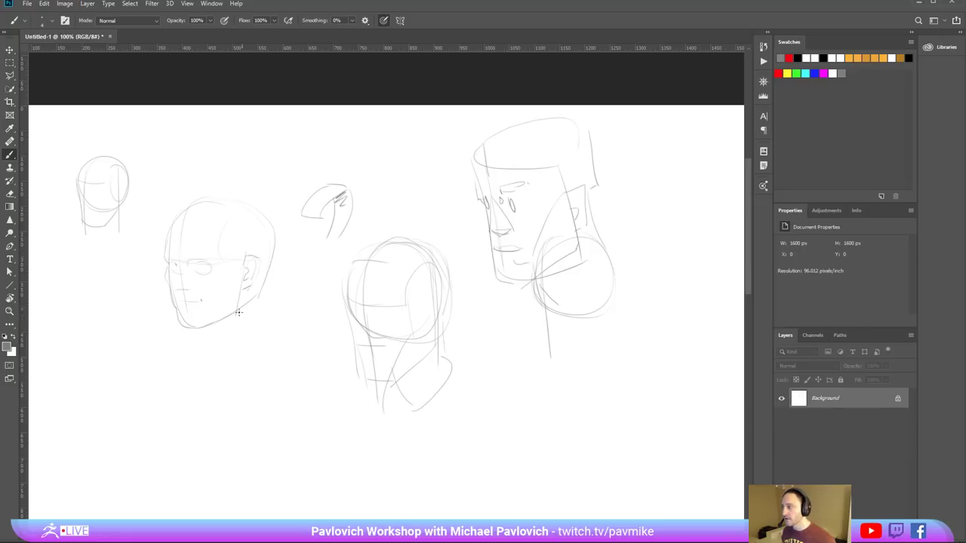
- Refine the egg-shaped head's nose and mouth, and sketch a small segmented cylinder to its lower left
mouse_move(225, 267)
left_mouse_down()
mouse_move(301, 282)
mouse_move(216, 272)
mouse_move(304, 242)
left_mouse_up()
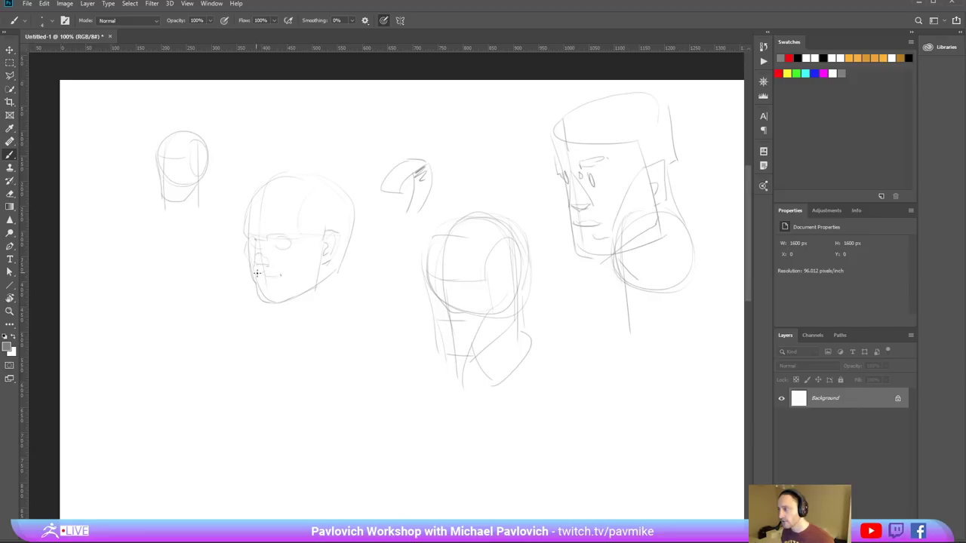
left_click_drag(166, 292, 174, 345)
mouse_move(204, 287)
left_mouse_down()
mouse_move(211, 346)
mouse_move(172, 325)
left_mouse_up()
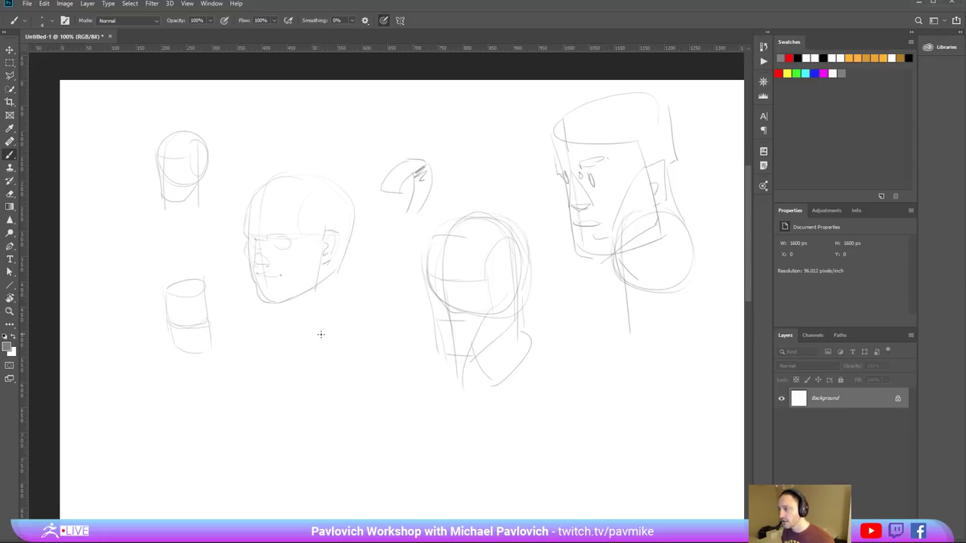
- Sketch an enlarged pair of lips below the egg-shaped head, wrapped around a cylinder with top and bottom ellipses
mouse_move(319, 342)
left_mouse_down()
mouse_move(319, 329)
mouse_move(346, 324)
mouse_move(347, 344)
left_mouse_up()
left_click_drag(347, 322, 394, 353)
mouse_move(318, 329)
left_mouse_down()
mouse_move(312, 356)
mouse_move(369, 341)
mouse_move(395, 350)
left_mouse_up()
mouse_move(323, 329)
left_mouse_down()
mouse_move(343, 325)
mouse_move(334, 336)
left_mouse_up()
left_click_drag(317, 333, 311, 350)
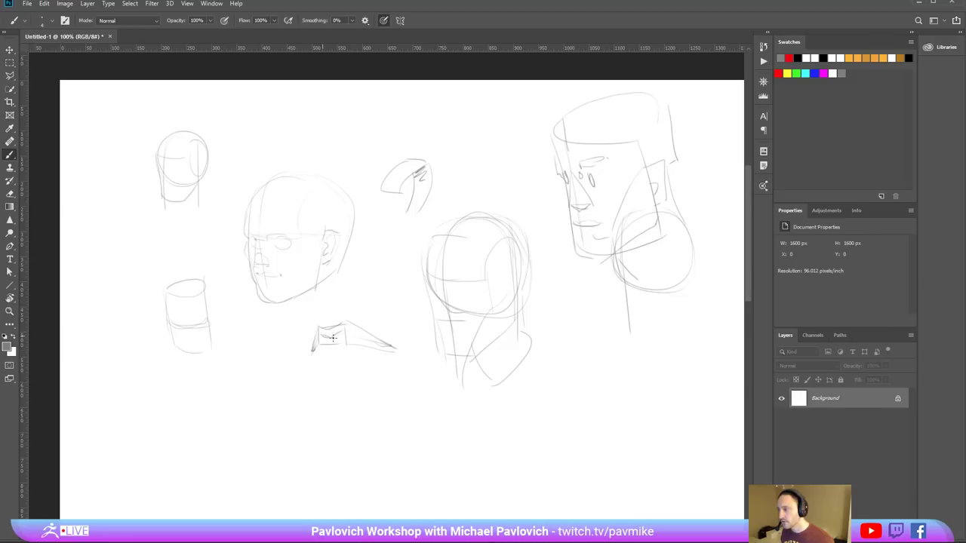
mouse_move(327, 336)
left_mouse_down()
mouse_move(326, 344)
mouse_move(369, 340)
left_mouse_up()
mouse_move(312, 348)
left_mouse_down()
mouse_move(369, 304)
mouse_move(327, 367)
mouse_move(375, 362)
mouse_move(340, 388)
left_mouse_up()
left_click_drag(340, 367, 361, 386)
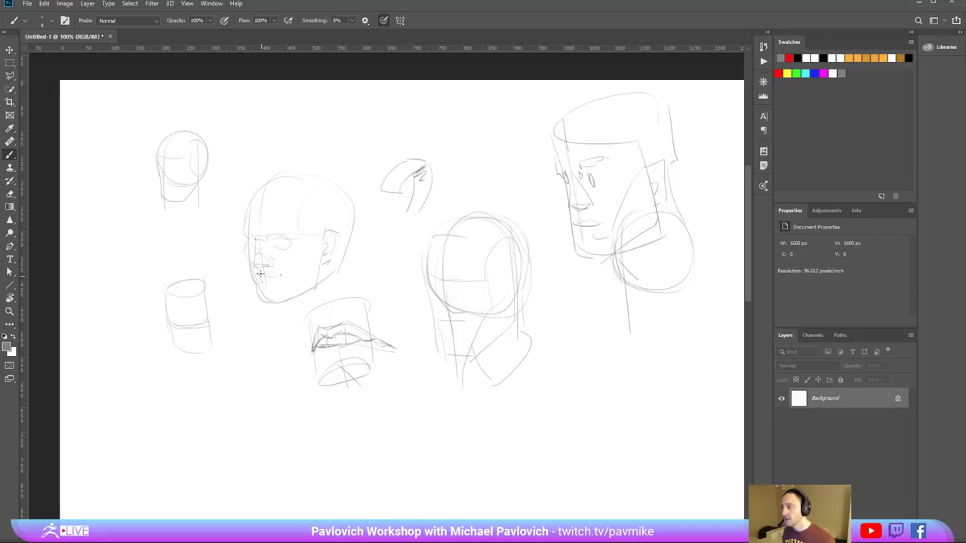
- Add the cheek plane line, eyelids, brows and cheek crease to the egg-shaped head's face
left_click_drag(304, 252, 297, 295)
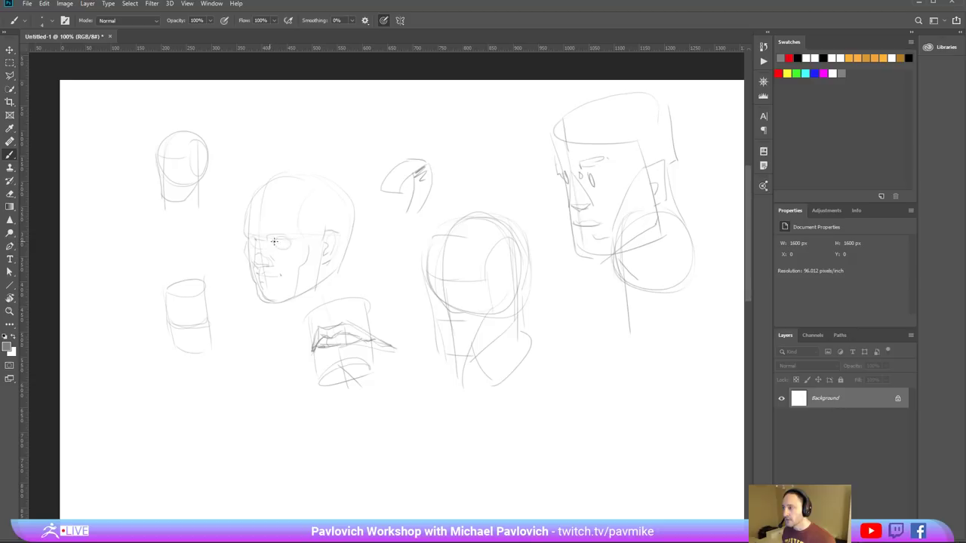
mouse_move(274, 242)
left_mouse_down()
mouse_move(292, 246)
mouse_move(294, 263)
left_mouse_up()
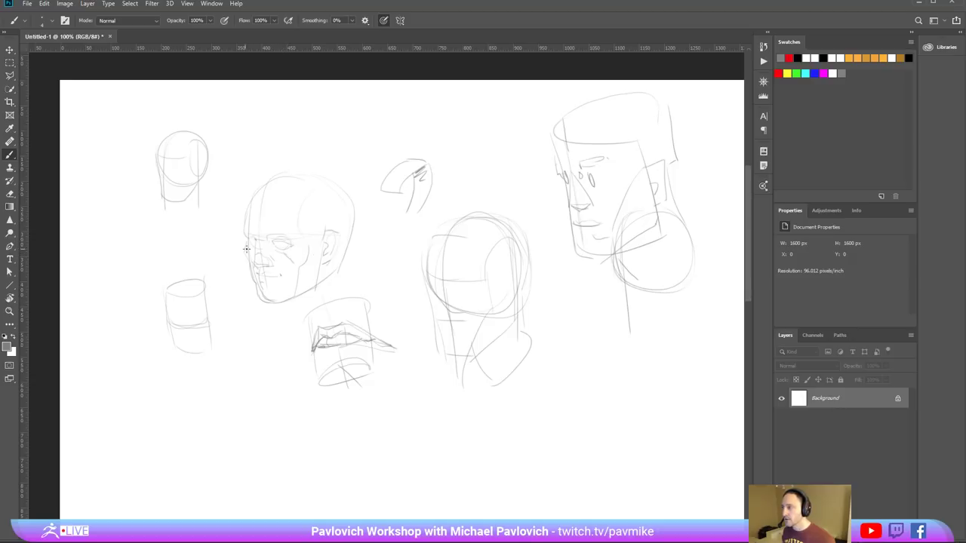
left_click_drag(249, 239, 252, 248)
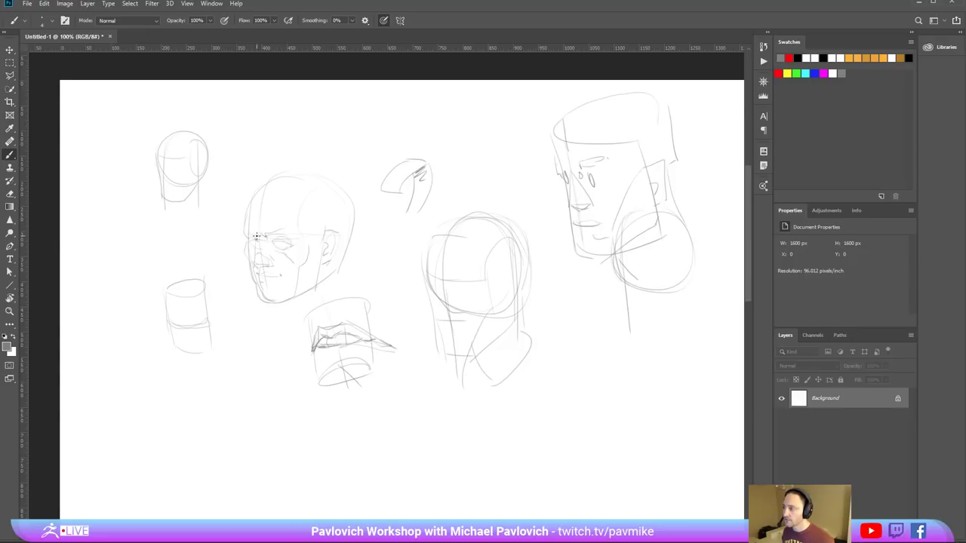
left_click_drag(272, 241, 274, 246)
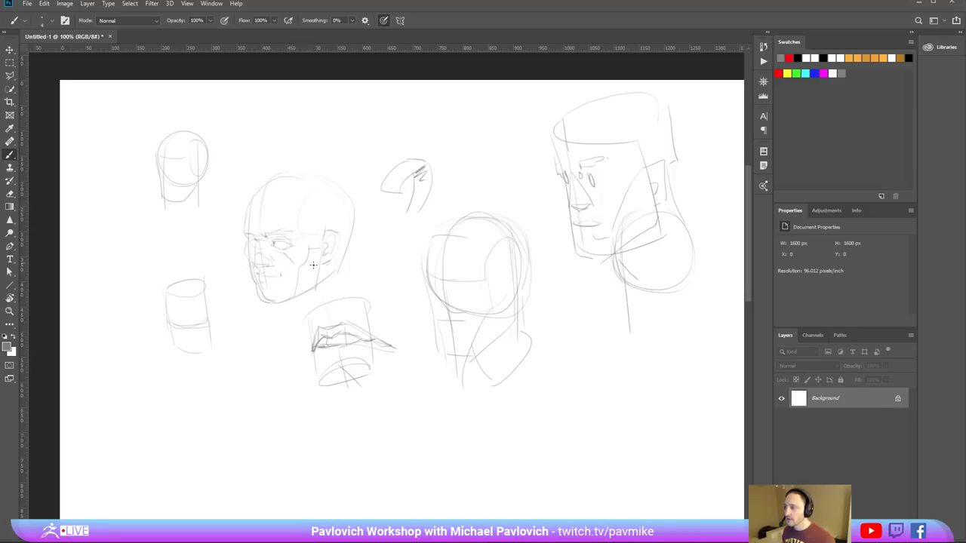
- Add the neck, collar and shoulder lines, hairline and hair contour to the egg-shaped head
mouse_move(353, 214)
left_mouse_down()
mouse_move(332, 314)
mouse_move(285, 330)
mouse_move(332, 314)
mouse_move(355, 325)
left_mouse_up()
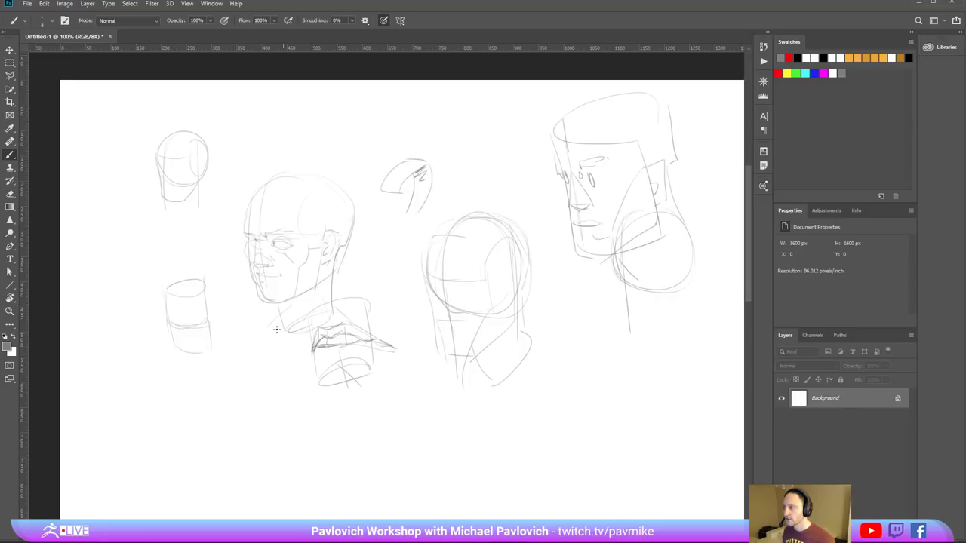
left_click_drag(276, 329, 265, 341)
mouse_move(312, 206)
left_mouse_down()
mouse_move(302, 230)
mouse_move(325, 254)
left_mouse_up()
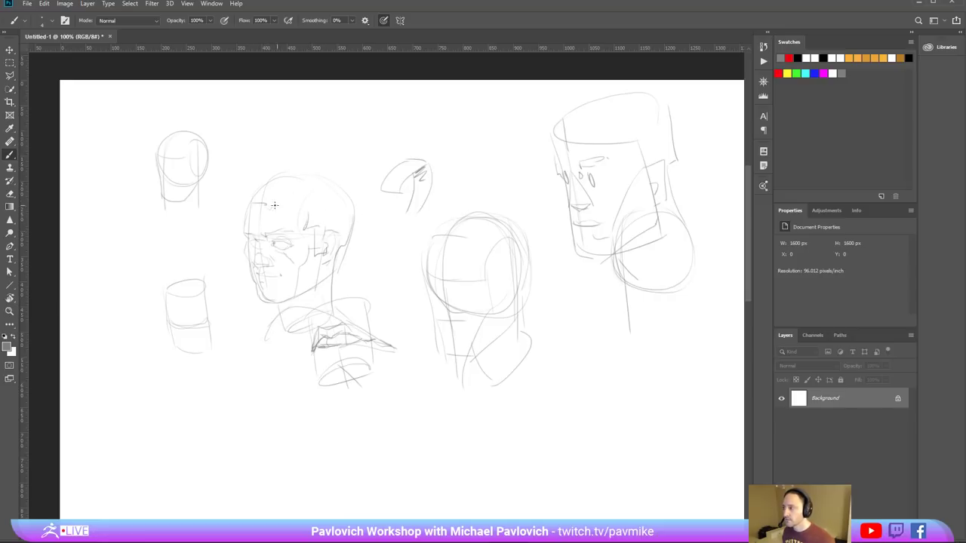
mouse_move(243, 217)
left_mouse_down()
mouse_move(284, 172)
mouse_move(345, 191)
left_mouse_up()
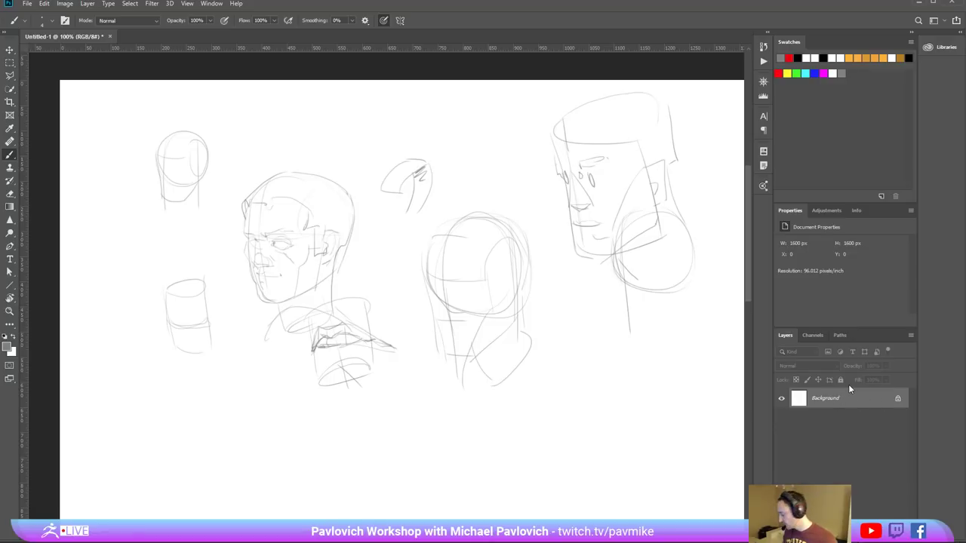
- Convert the Background into a regular layer and place a new white-filled layer beneath it
key("ctrl+shift+alt+n")
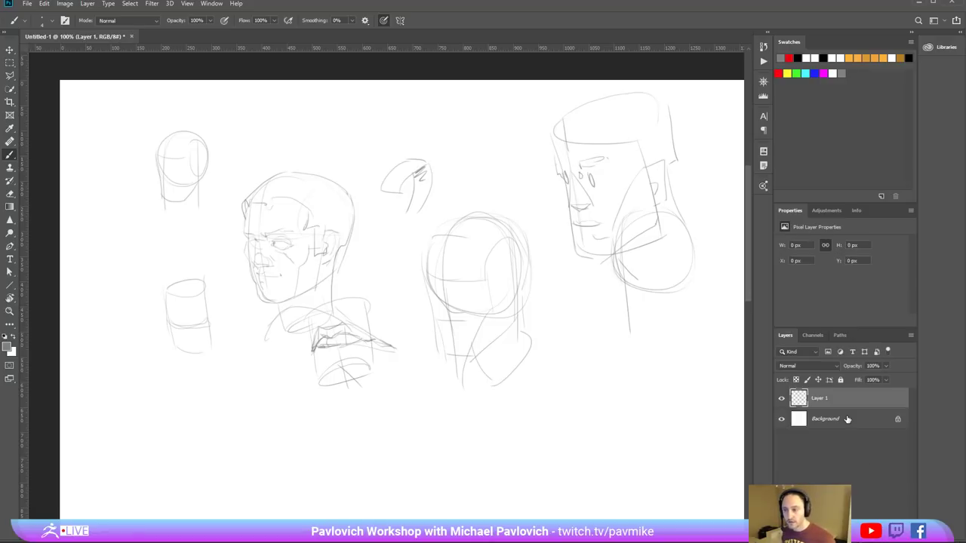
double_click(845, 419)
left_click(183, 46)
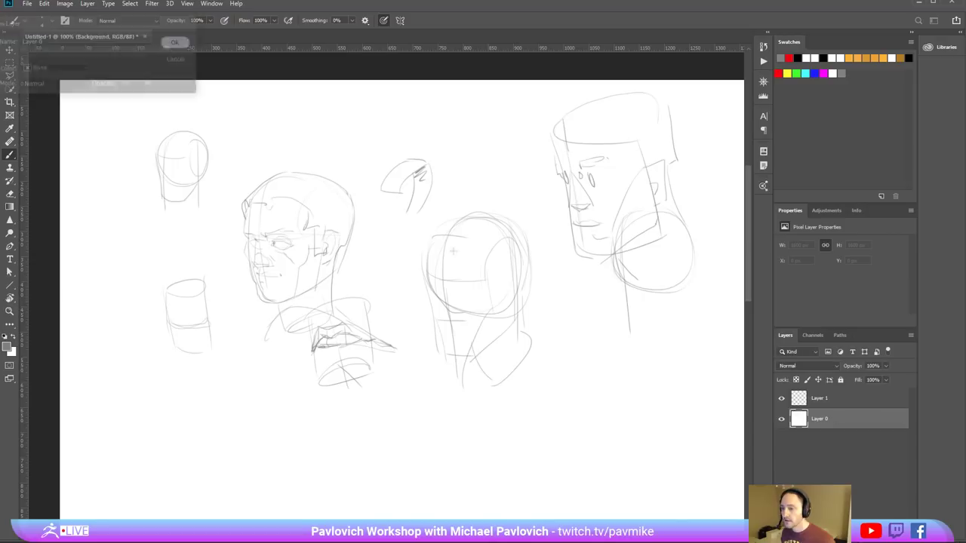
left_click_drag(824, 398, 822, 426)
key("d")
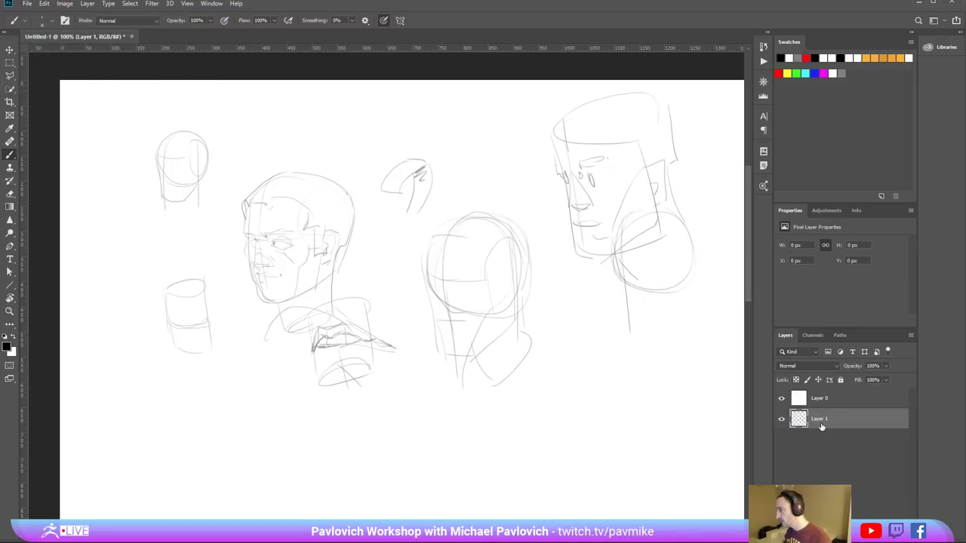
key("x")
key("alt+e")
key("alt+BackSpace")
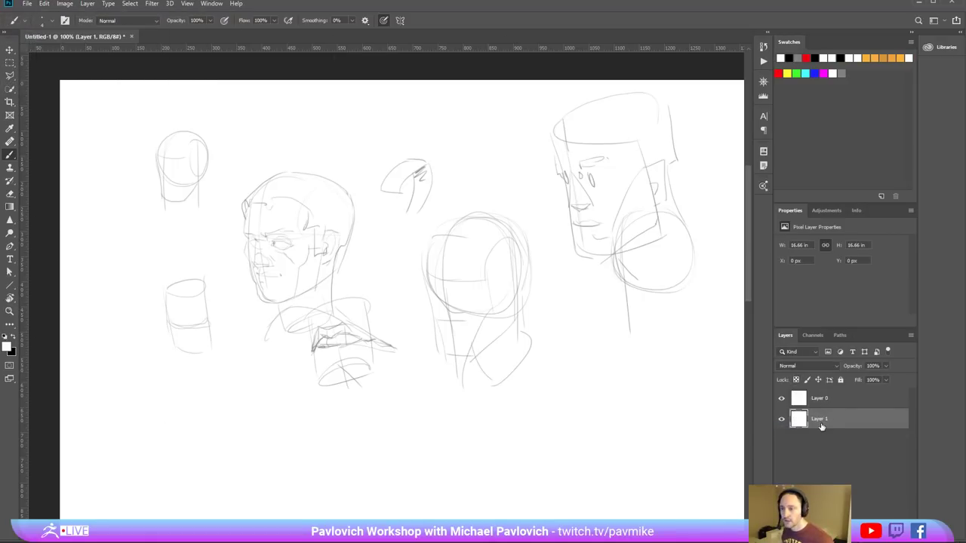
- Fade the sketch layer to 46% opacity and add a new empty layer above it
left_click(845, 400)
left_click(887, 365)
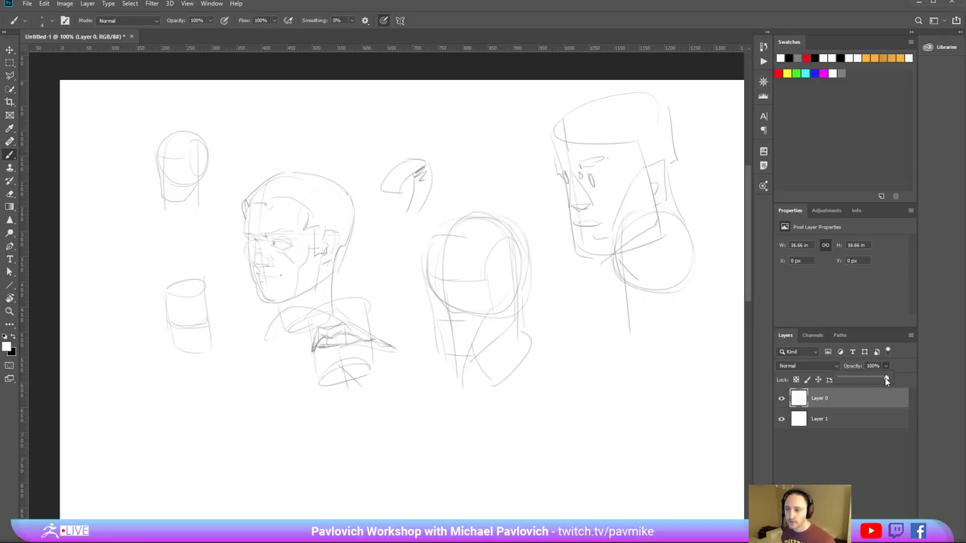
left_click_drag(888, 378, 862, 382)
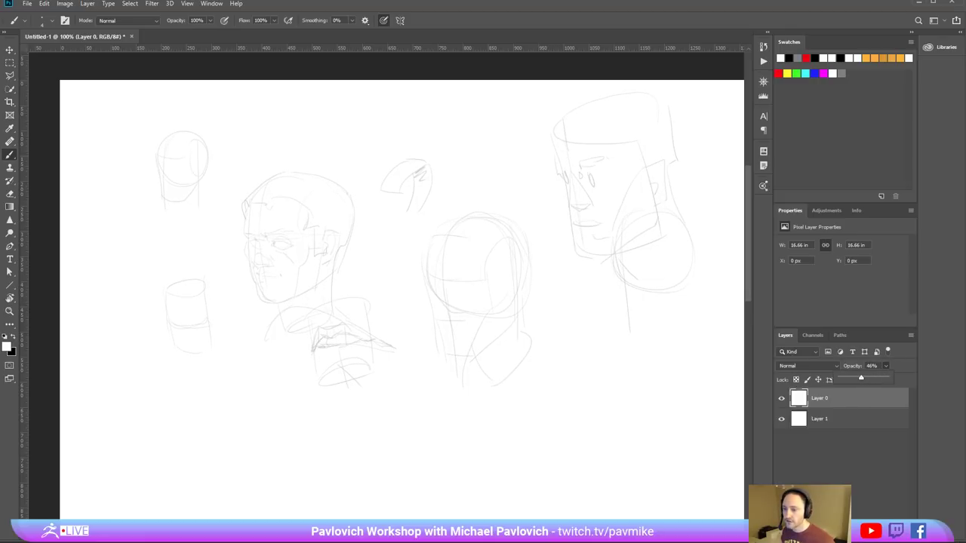
key("ctrl+shift+alt+n")
- Draw a small light-direction arrow on the new layer, above and behind the egg-shaped head
key("ctrl+plus")
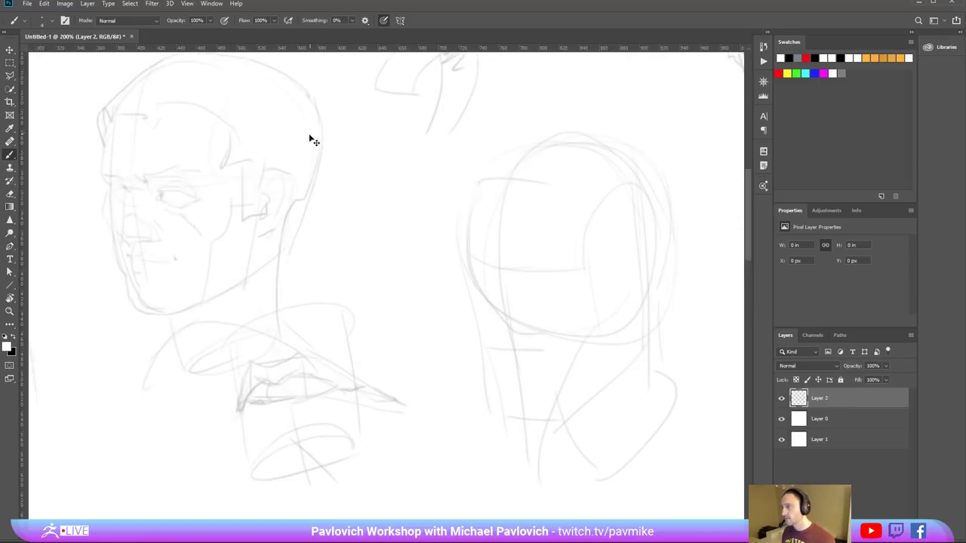
mouse_move(245, 160)
left_mouse_down()
mouse_move(450, 224)
mouse_move(383, 223)
left_mouse_up()
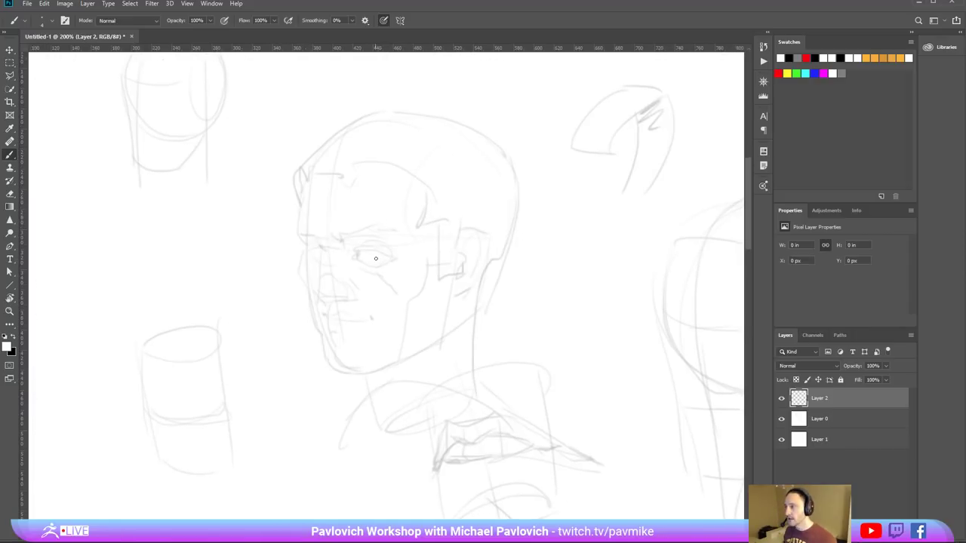
mouse_move(577, 122)
left_mouse_down()
mouse_move(557, 97)
mouse_move(556, 121)
mouse_move(532, 129)
mouse_move(538, 124)
left_mouse_up()
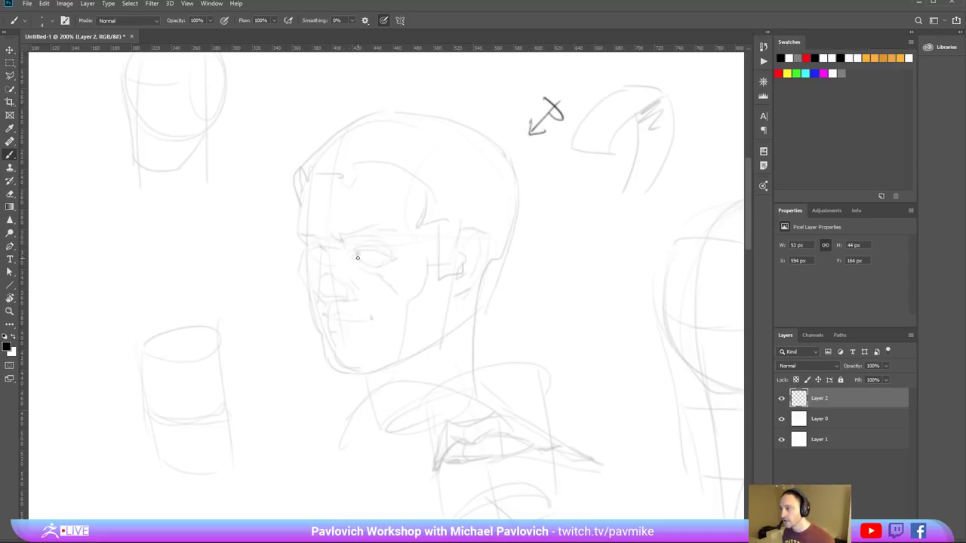
- Ink both eyebrows, the near eye's inner corner, the nose base and the mouth in heavy black strokes over the sketched head
mouse_move(358, 258)
left_mouse_down()
mouse_move(387, 257)
mouse_move(350, 236)
mouse_move(392, 234)
left_mouse_up()
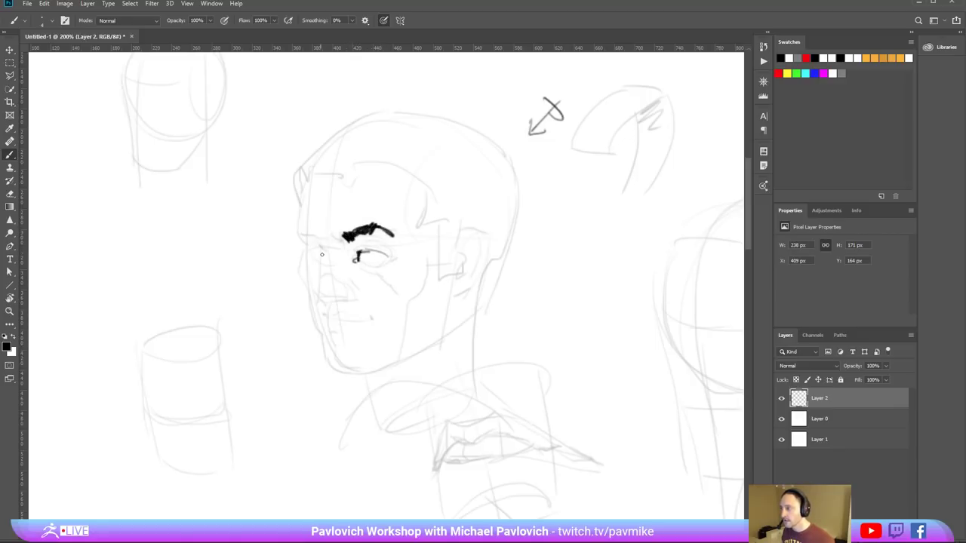
left_click_drag(320, 247, 328, 301)
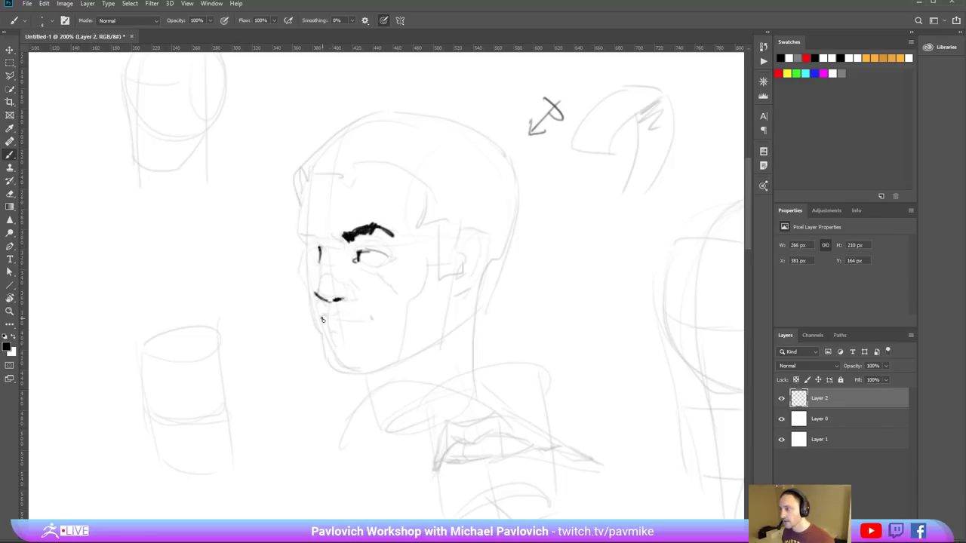
left_click_drag(346, 323, 364, 322)
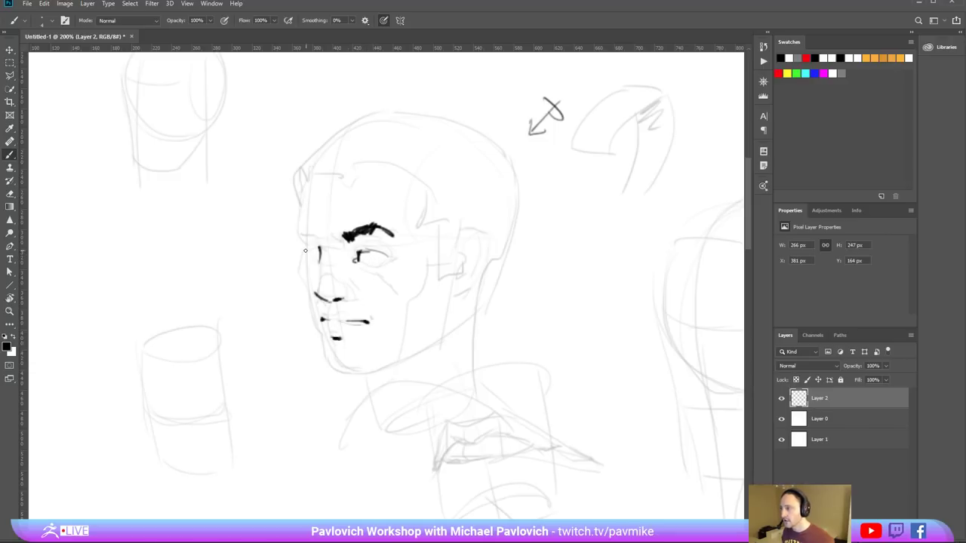
mouse_move(306, 248)
left_mouse_down()
mouse_move(299, 235)
mouse_move(308, 235)
left_mouse_up()
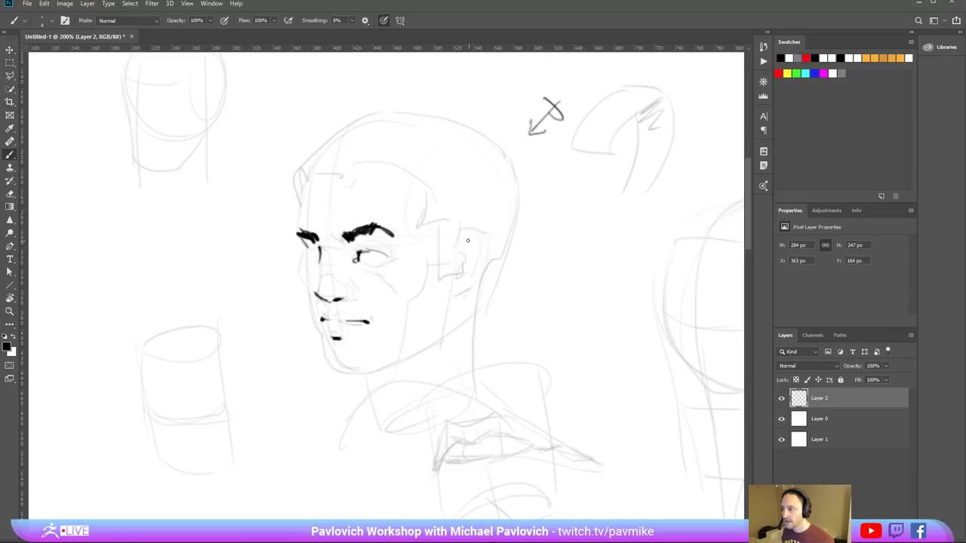
- Ink the ear's contour and inner shadows, the jawline from ear toward chin, and the far eye
mouse_move(467, 240)
left_mouse_down()
mouse_move(462, 249)
mouse_move(477, 237)
mouse_move(488, 265)
left_mouse_up()
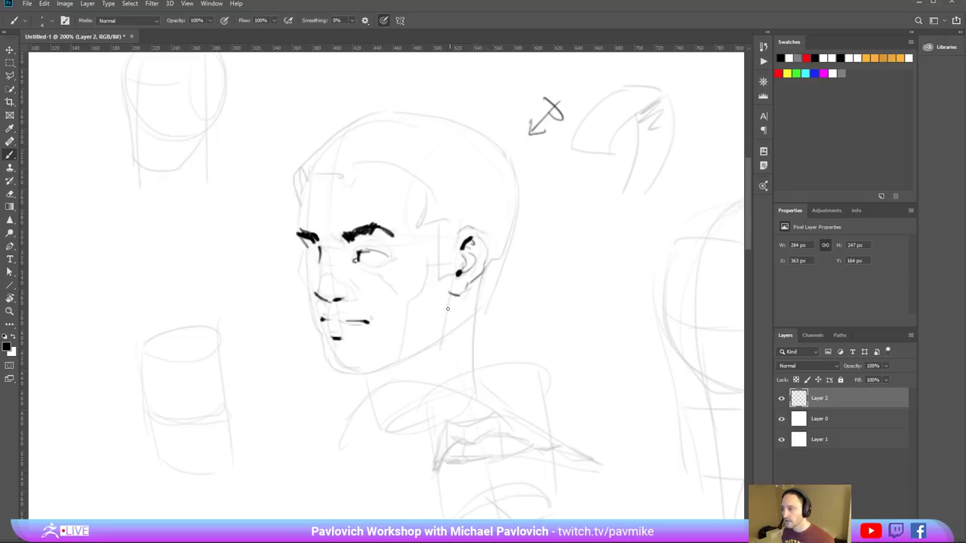
mouse_move(451, 296)
left_mouse_down()
mouse_move(438, 344)
mouse_move(396, 359)
left_mouse_up()
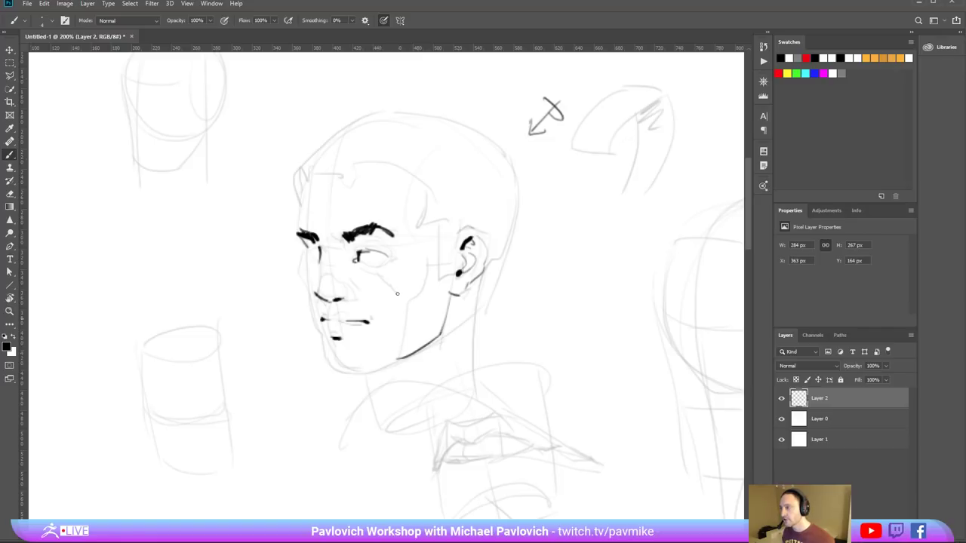
left_click_drag(306, 255, 316, 246)
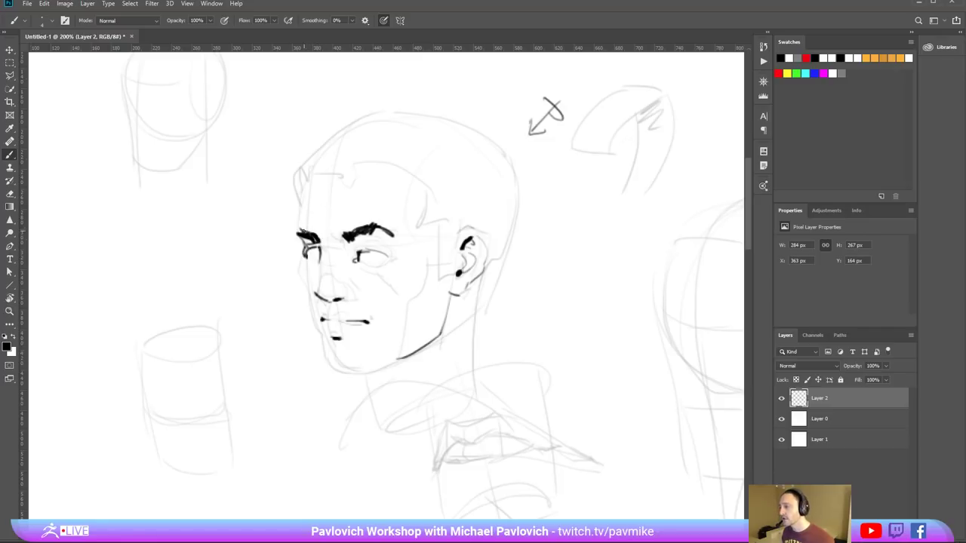
- Ink the forehead contour, the front hairline, and the hair strokes and sideburn in front of the ear
left_click_drag(297, 232, 300, 200)
left_click_drag(313, 158, 382, 159)
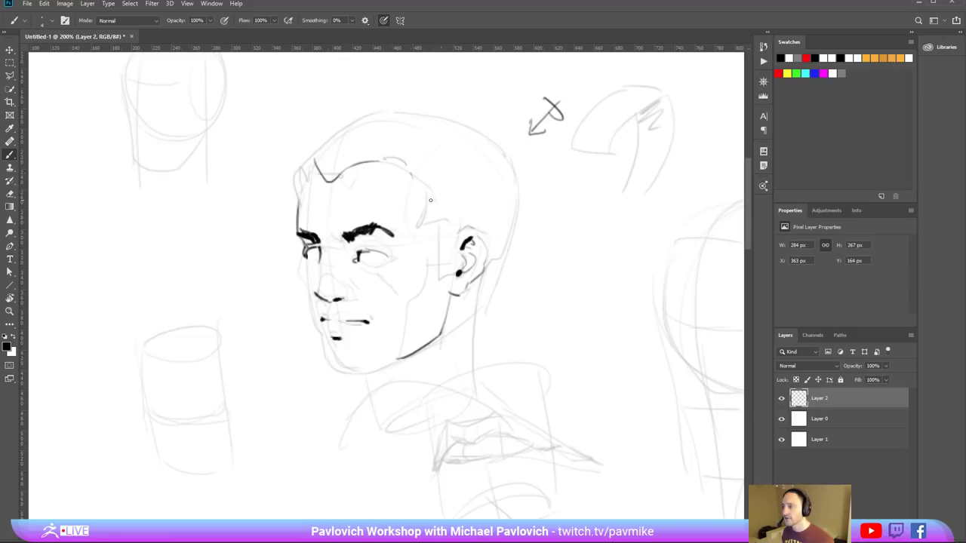
mouse_move(442, 192)
left_mouse_down()
mouse_move(426, 219)
mouse_move(434, 229)
left_mouse_up()
mouse_move(435, 235)
left_mouse_down()
mouse_move(434, 264)
mouse_move(408, 323)
left_mouse_up()
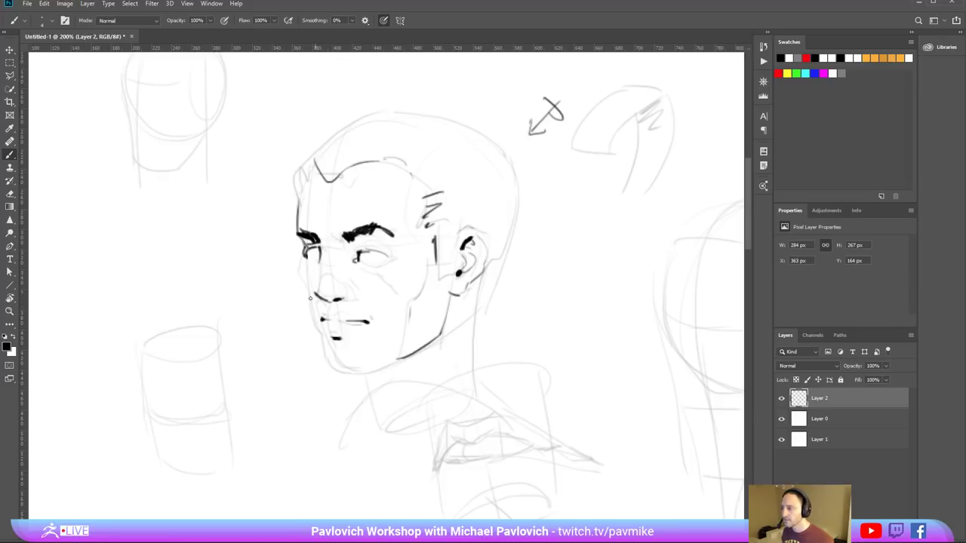
- Ink the nose, chin and far cheek contour, redoing the nose tip and darkening the inner eye areas
mouse_move(335, 285)
left_mouse_down()
mouse_move(348, 296)
mouse_move(319, 335)
mouse_move(326, 355)
mouse_move(350, 366)
left_mouse_up()
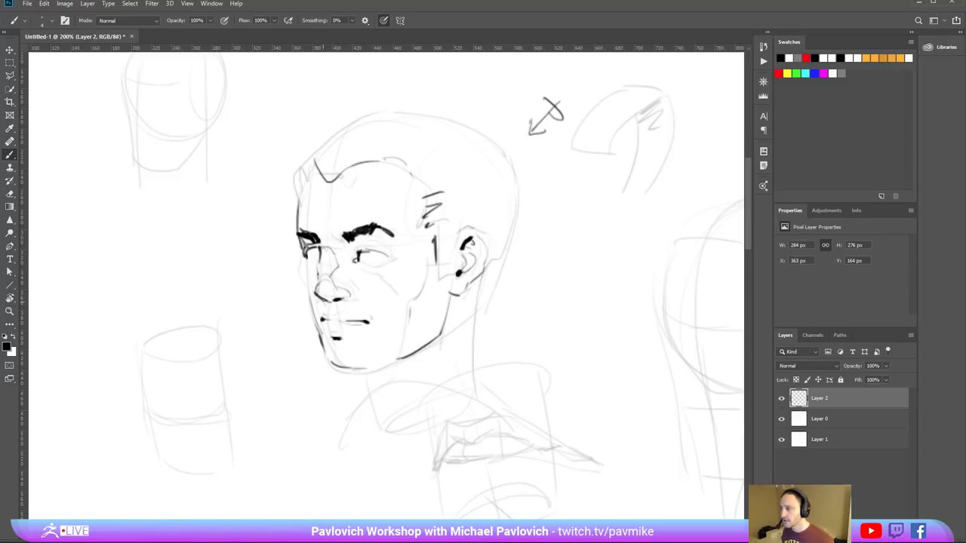
key("ctrl+z")
left_click_drag(319, 280, 336, 298)
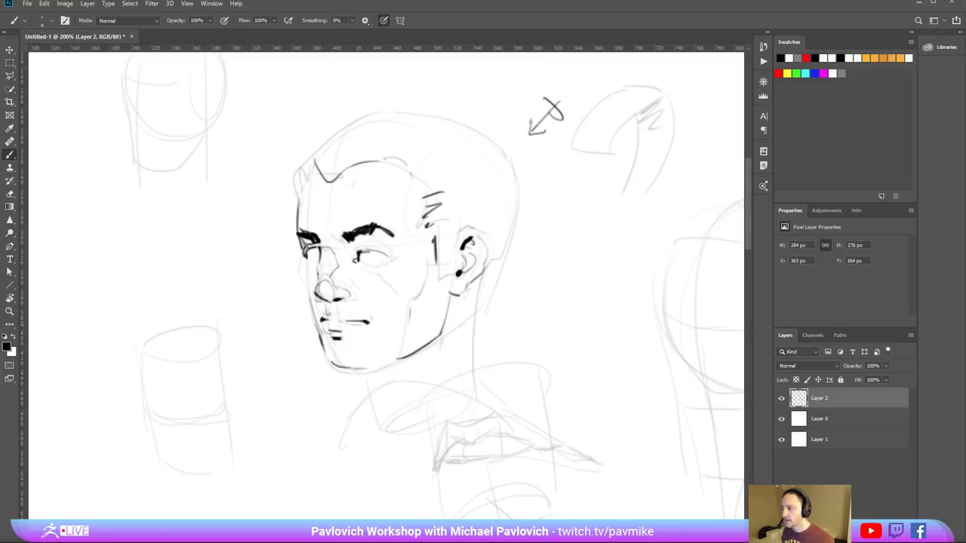
left_click_drag(304, 281, 313, 317)
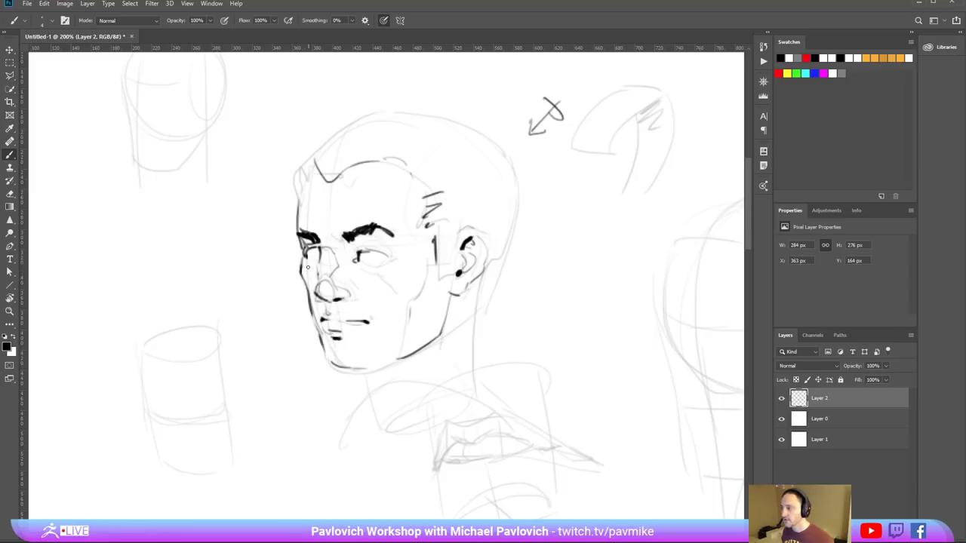
left_click_drag(306, 258, 312, 260)
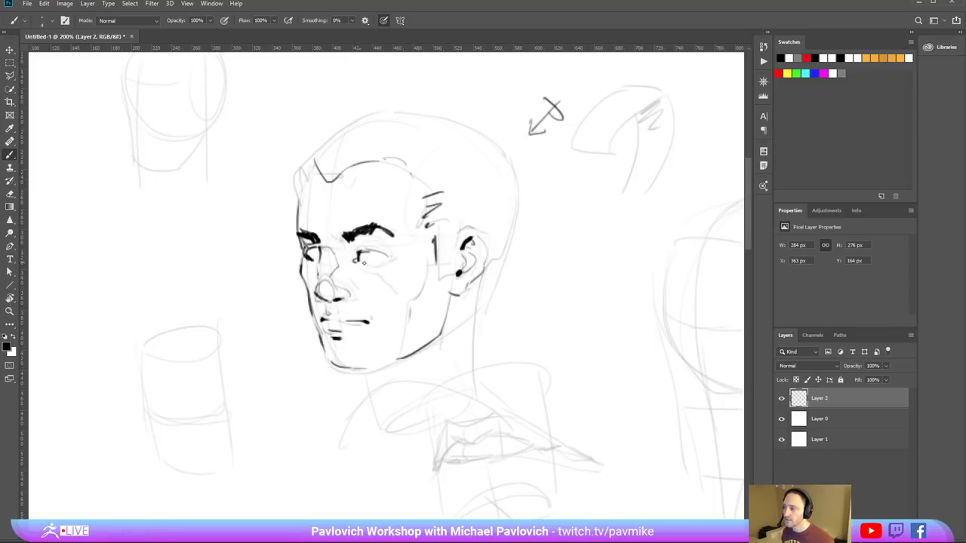
mouse_move(351, 244)
left_mouse_down()
mouse_move(346, 257)
mouse_move(354, 244)
left_mouse_up()
- Ink the back and front neck lines of the head and shade in the near eye's iris and lid
left_click_drag(560, 299, 528, 312)
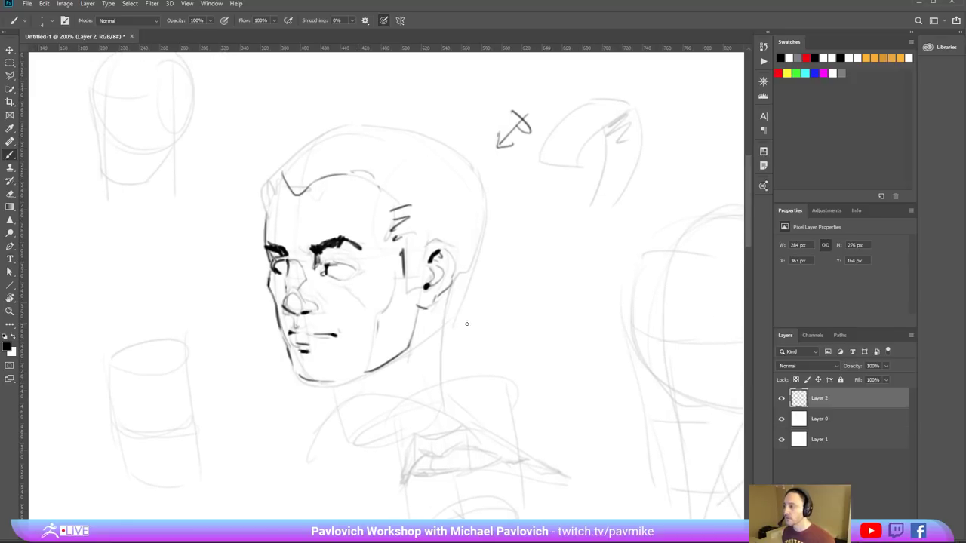
left_click_drag(447, 291, 441, 365)
left_click_drag(326, 386, 353, 436)
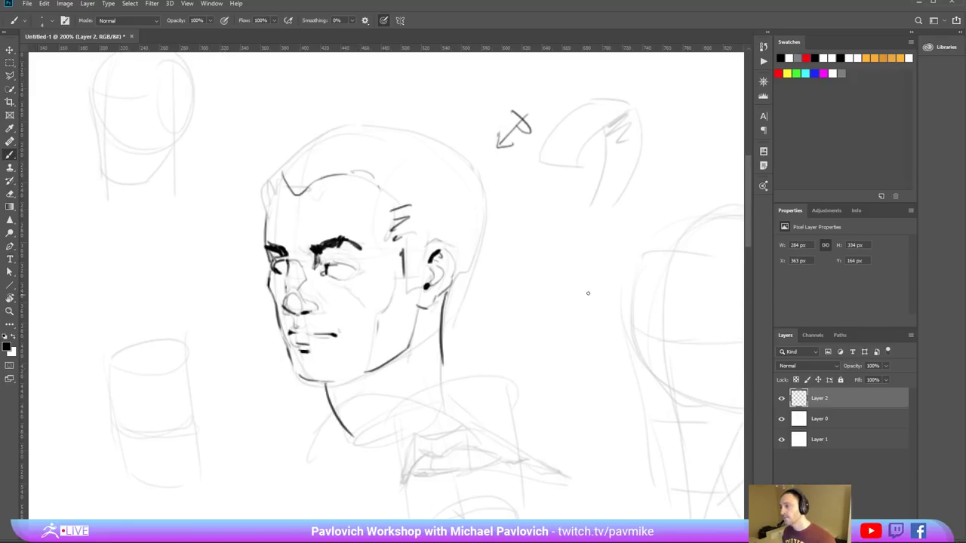
left_click_drag(557, 302, 600, 294)
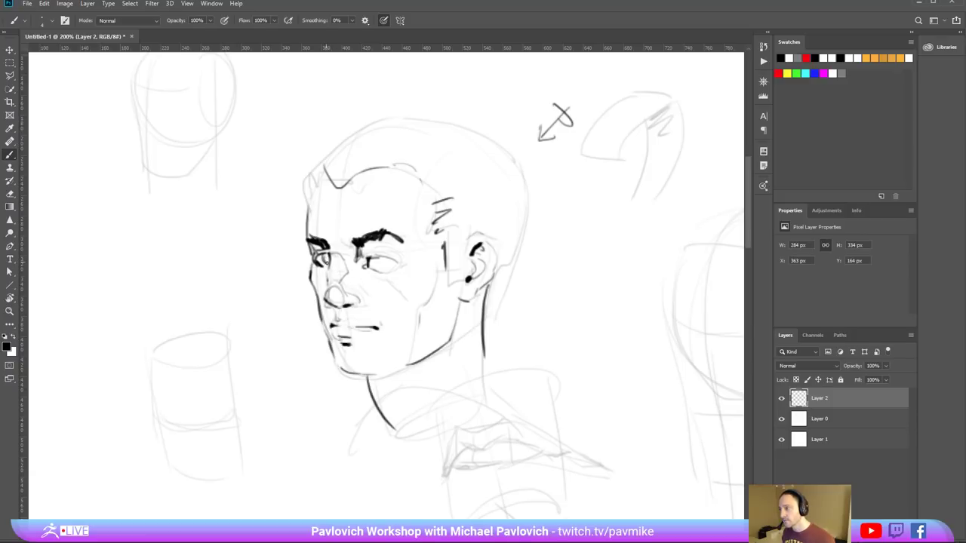
mouse_move(377, 258)
left_mouse_down()
mouse_move(386, 263)
mouse_move(373, 260)
left_mouse_up()
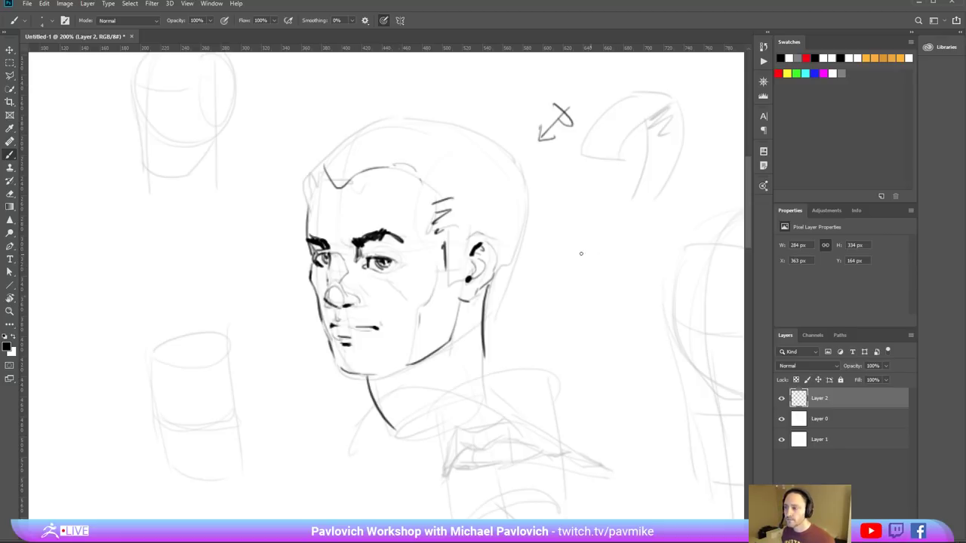
- Sketch an eyeball study beside the head with a light arrow, a highlight and a shaded iris
mouse_move(607, 278)
left_mouse_down()
mouse_move(558, 296)
mouse_move(595, 257)
left_mouse_up()
key("ctrl+z")
mouse_move(548, 288)
left_mouse_down()
mouse_move(549, 273)
mouse_move(600, 261)
mouse_move(552, 291)
mouse_move(586, 275)
left_mouse_up()
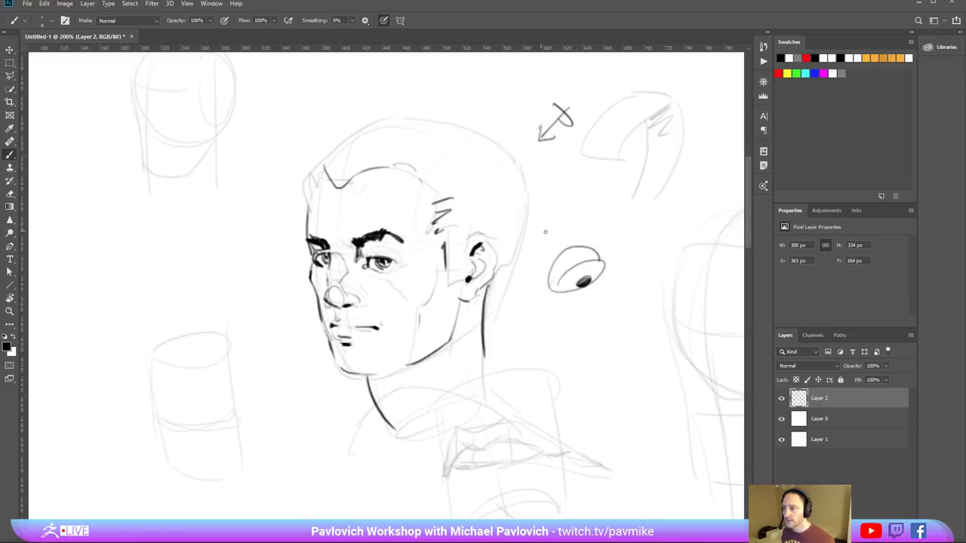
mouse_move(613, 175)
left_mouse_down()
mouse_move(572, 254)
mouse_move(537, 270)
mouse_move(596, 263)
mouse_move(600, 283)
mouse_move(565, 280)
left_mouse_up()
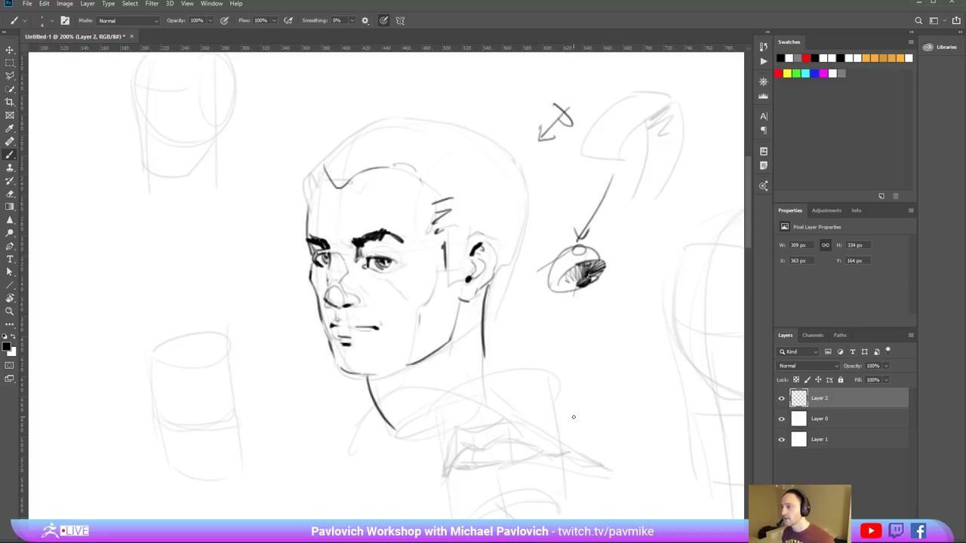
- Ink the curved temple line, the cheekbone plane and the cheek line running down toward the jaw
left_click_drag(391, 264, 333, 274)
left_click_drag(345, 230, 373, 207)
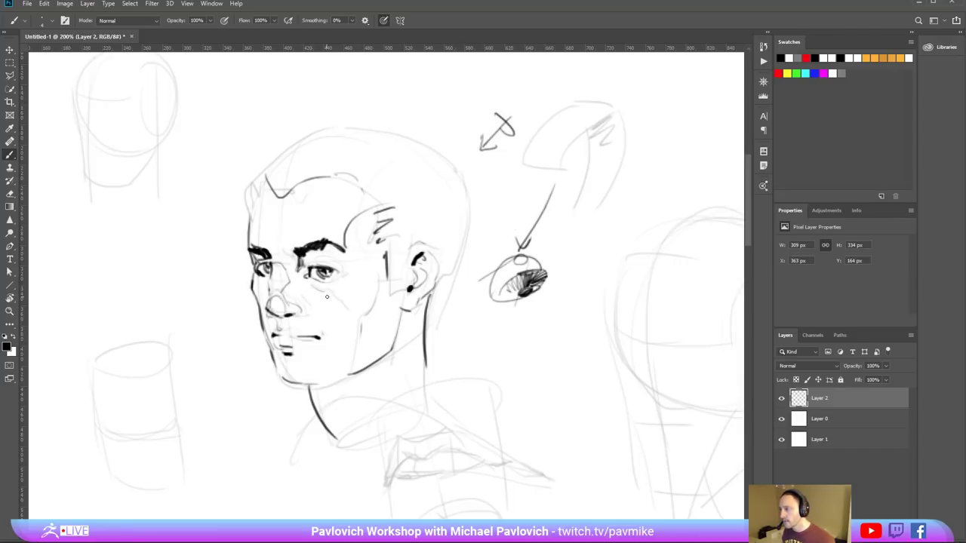
left_click_drag(378, 289, 352, 317)
left_click_drag(354, 313, 356, 356)
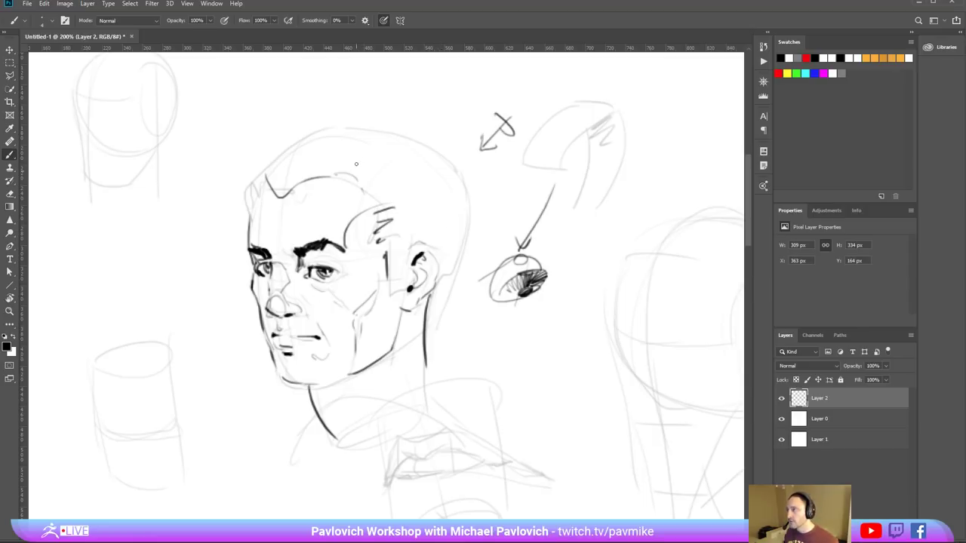
- Switch to ZBrush, open the DemoHeadFemale.ZPR project without saving the current one, and turn off the polyframe display
key("alt+Tab")
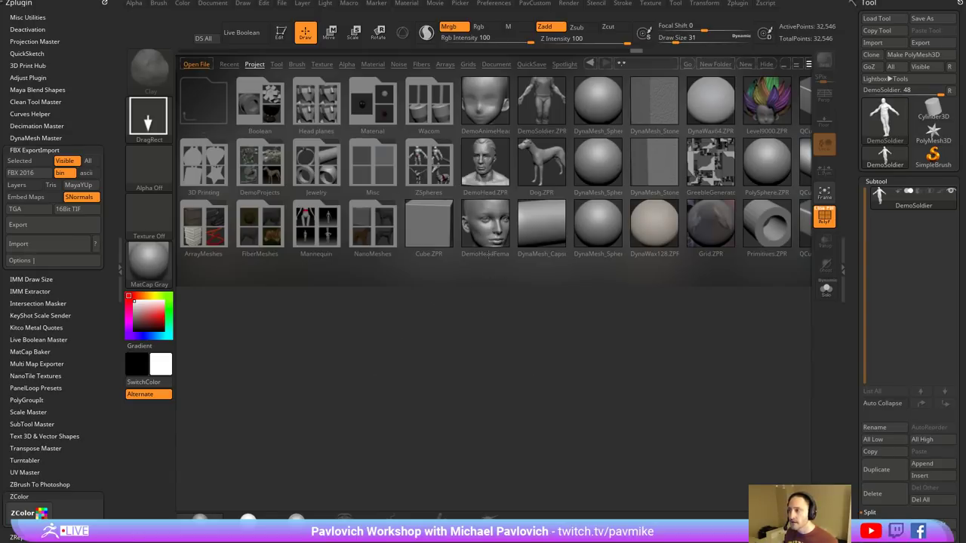
double_click(484, 226)
left_click(528, 241)
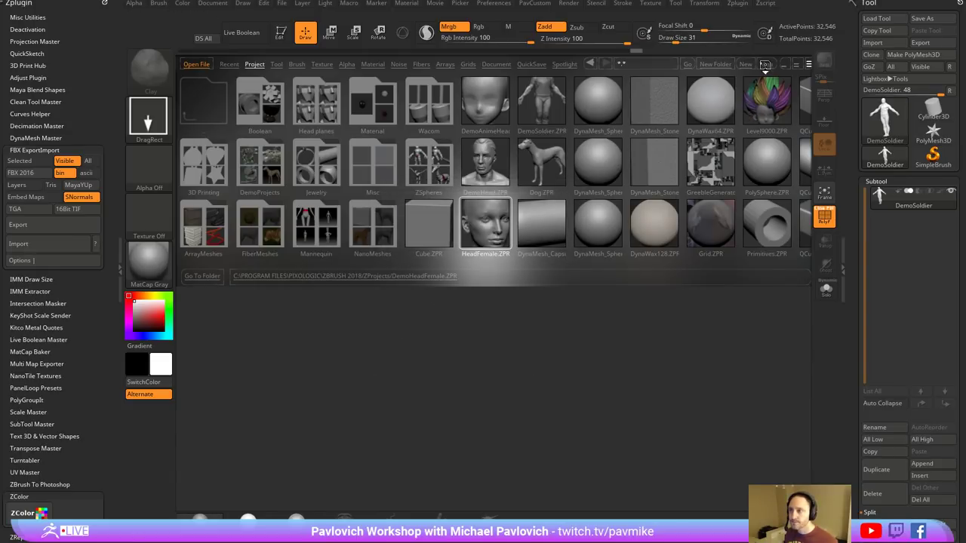
left_click(824, 216)
- Turn off perspective and the floor grid while viewing the female head in front and three-quarter views
mouse_move(636, 181)
left_mouse_down("shift")
mouse_move(642, 224)
mouse_move(630, 223)
left_mouse_up("shift")
left_click_drag(627, 181, 644, 184)
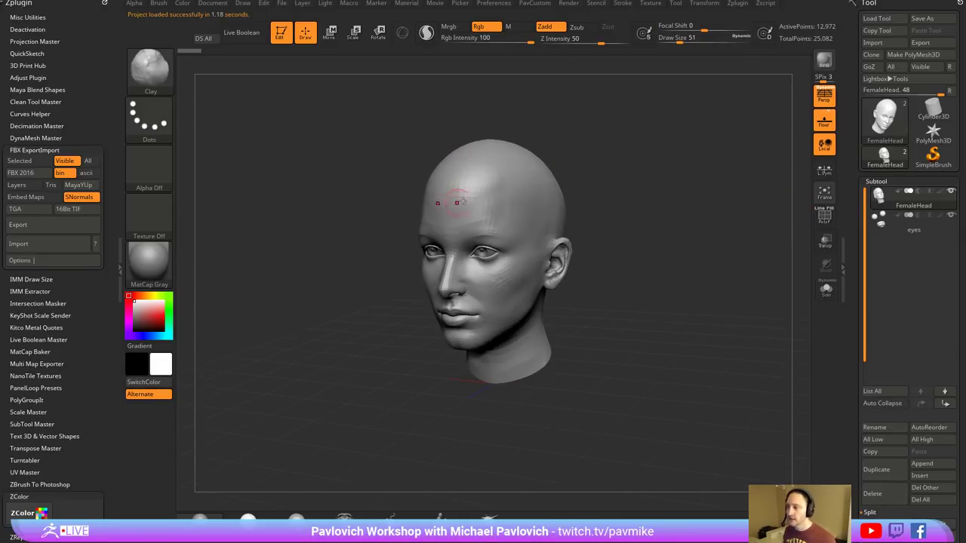
left_click_drag(607, 241, 435, 249)
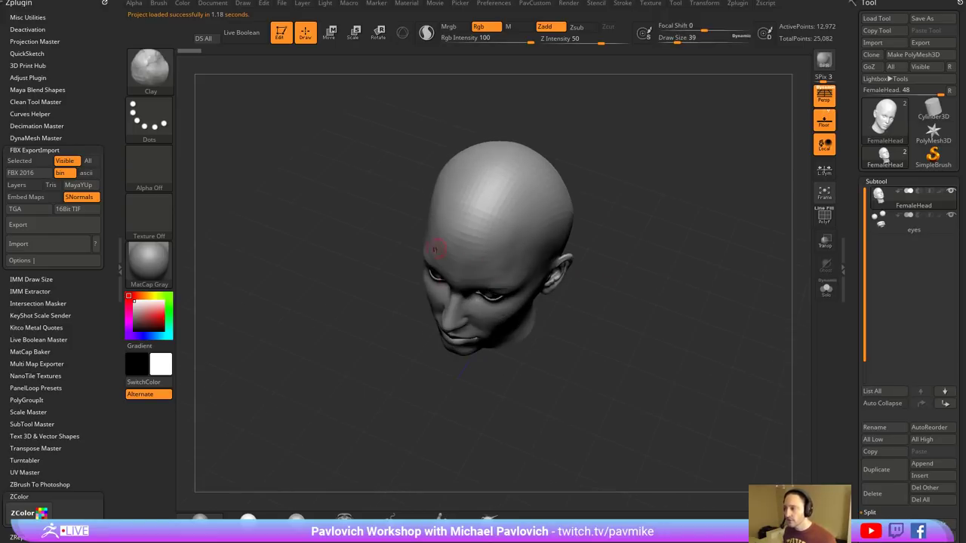
left_click_drag(628, 264, 711, 216)
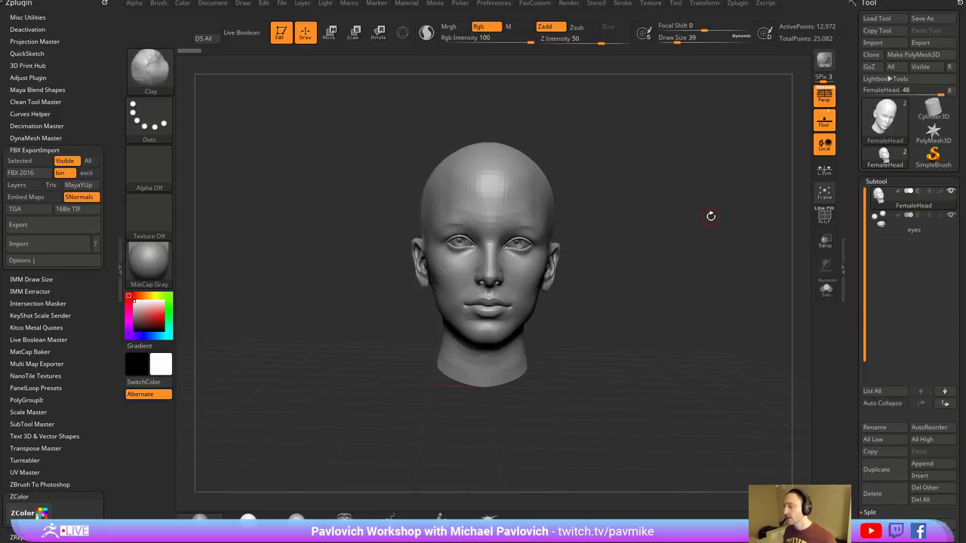
left_click(824, 96)
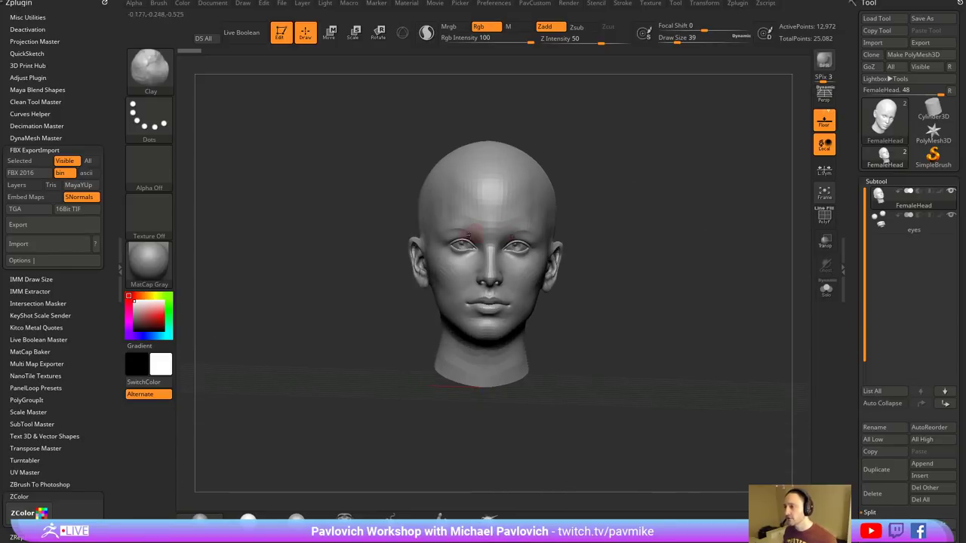
left_click_drag(670, 228, 621, 223)
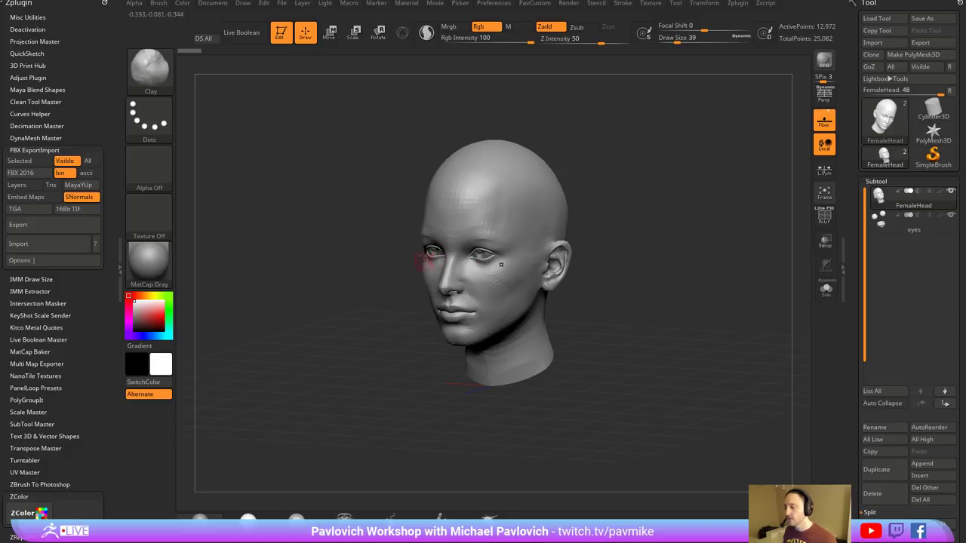
mouse_move(611, 230)
left_mouse_down()
mouse_move(692, 209)
mouse_move(608, 219)
left_mouse_up()
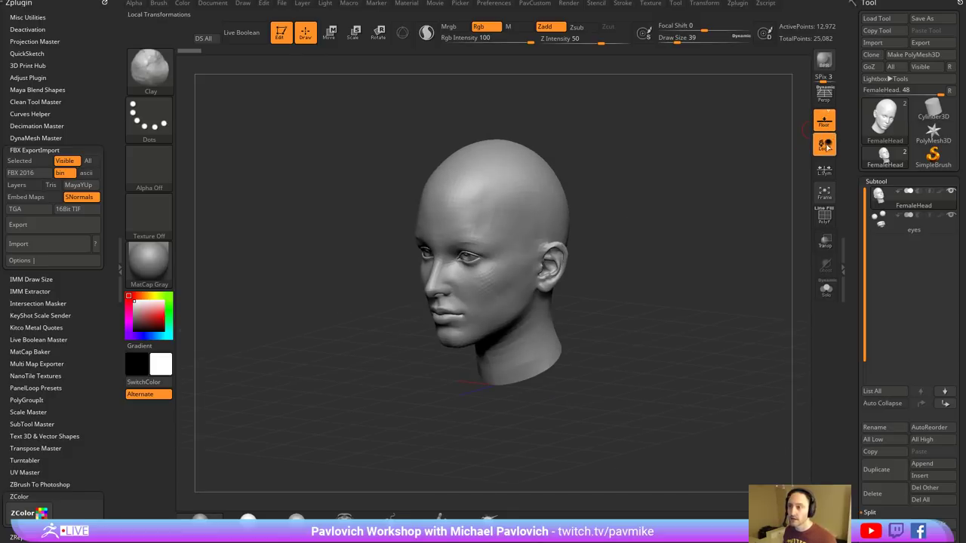
left_click(825, 122)
- Frame the female head in a three-quarter view and switch its material to BasicMaterial
left_click_drag(625, 219, 689, 229)
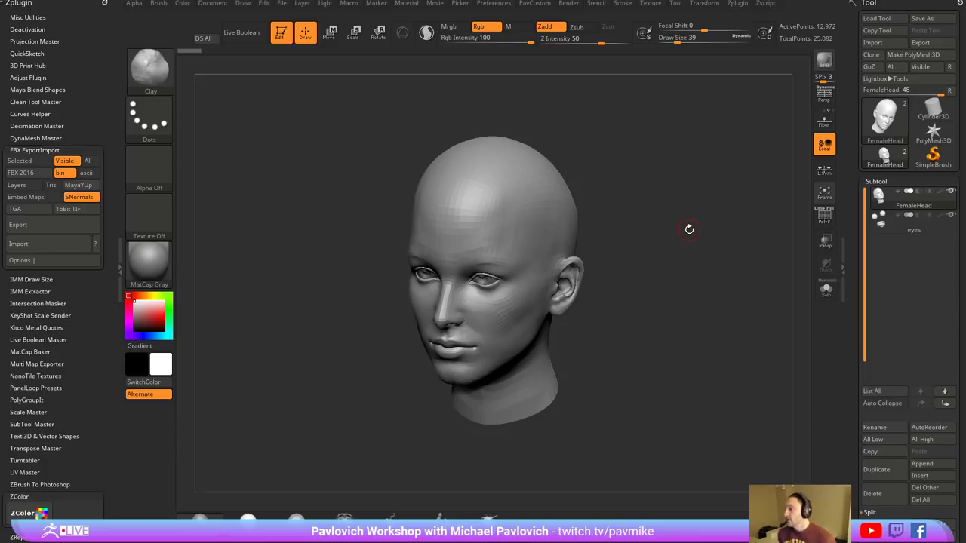
left_click_drag(674, 144, 656, 168)
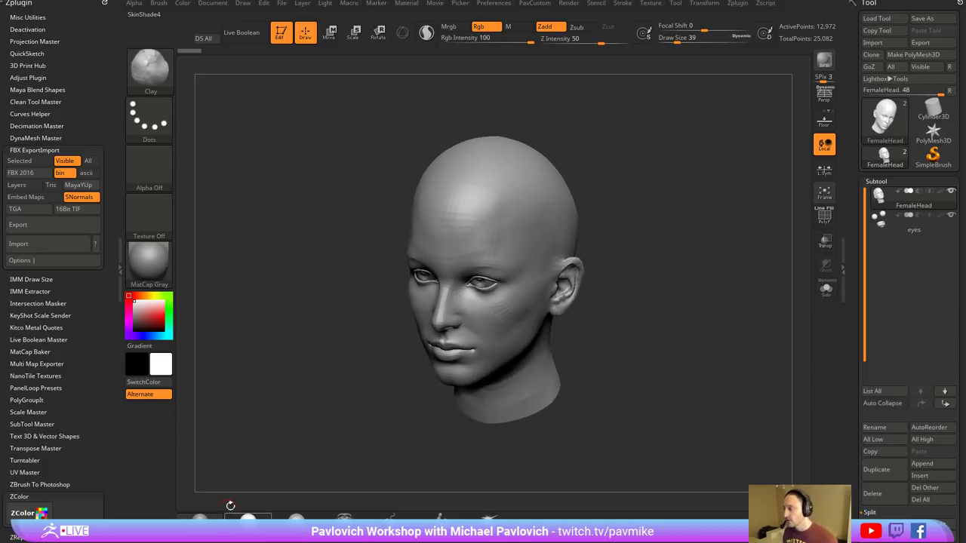
left_click(149, 264)
left_click(258, 408)
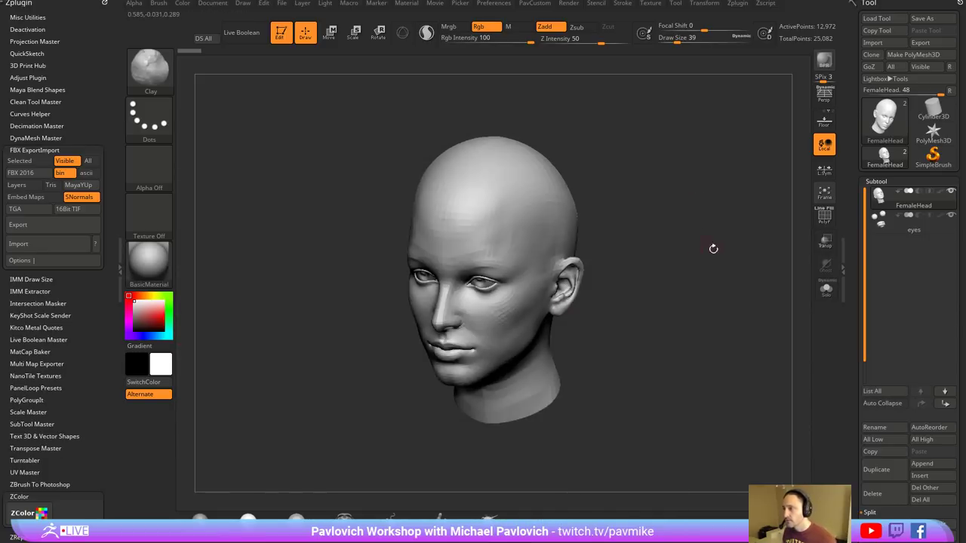
- Turn on perspective for the female head and dock the Light palette in the tray
mouse_move(713, 248)
left_mouse_down()
mouse_move(696, 238)
mouse_move(707, 229)
mouse_move(673, 247)
left_mouse_up()
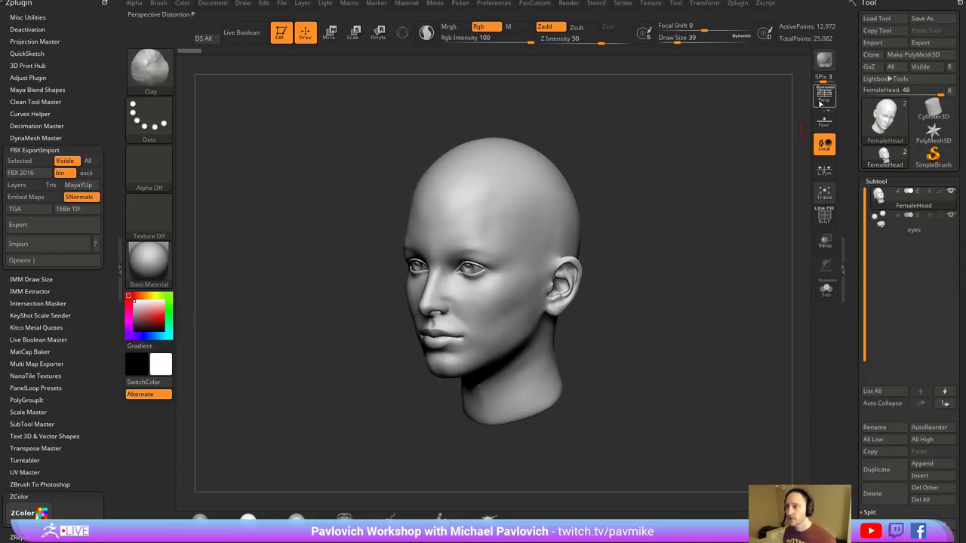
left_click(821, 103)
left_click_drag(702, 194, 697, 194)
left_click_drag(325, 156, 319, 108)
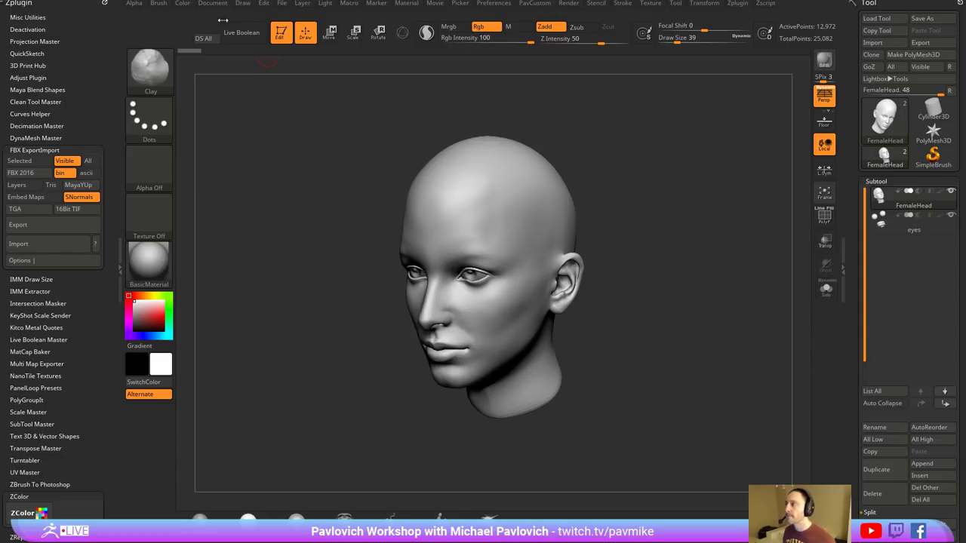
left_click(325, 6)
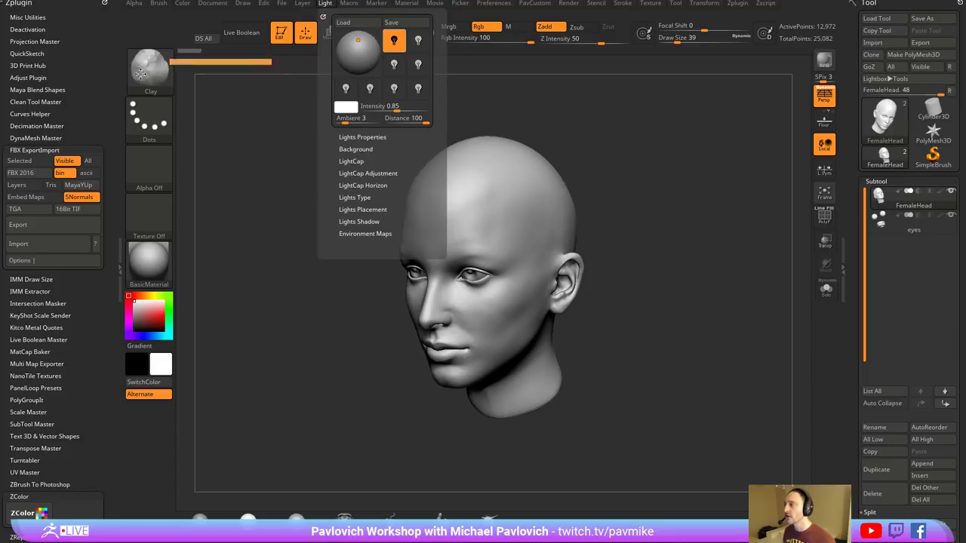
left_click_drag(141, 72, 76, 62)
left_click_drag(726, 198, 722, 162)
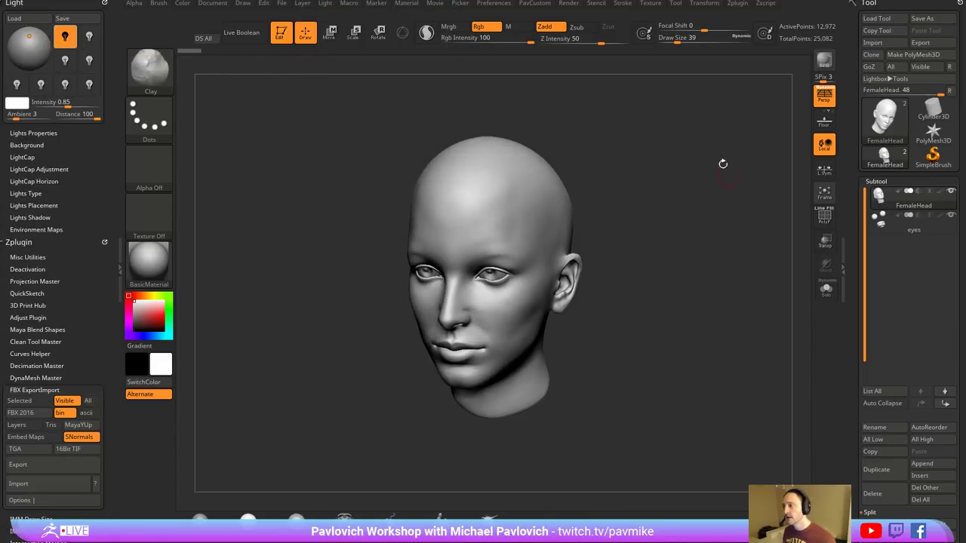
- Try several main light positions around the upper part of the light placement sphere
left_click(39, 43)
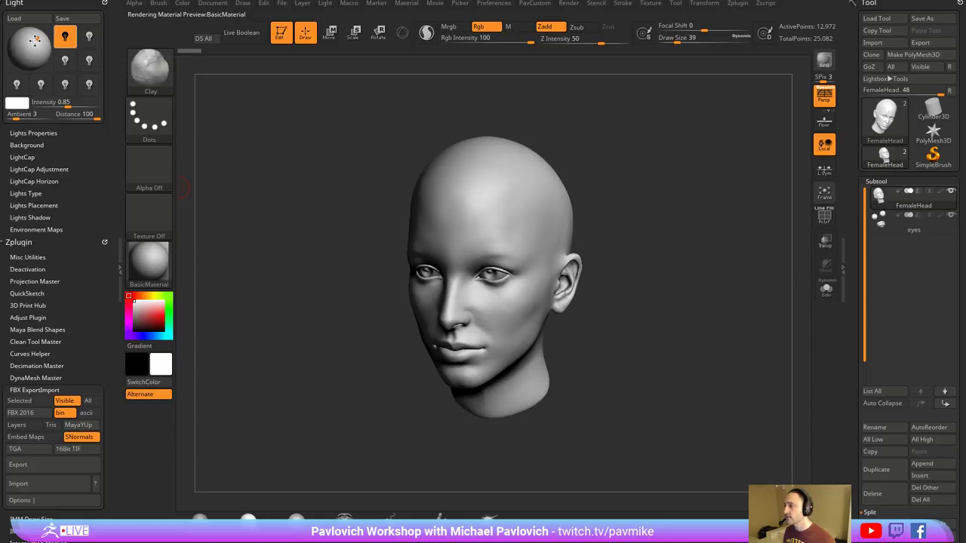
left_click(39, 40)
left_click(40, 37)
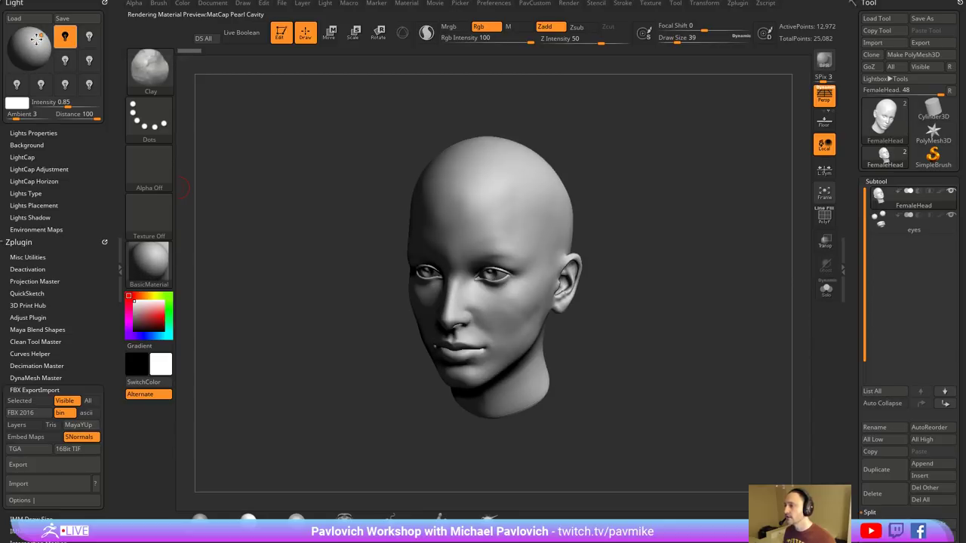
left_click(37, 40)
left_click(34, 43)
left_click(34, 43)
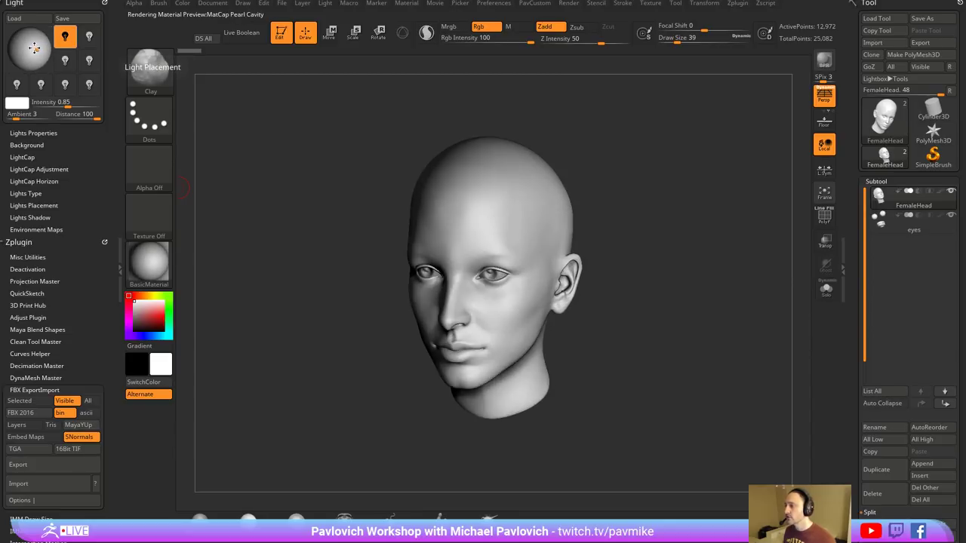
left_click(35, 43)
left_click(36, 44)
left_click(35, 43)
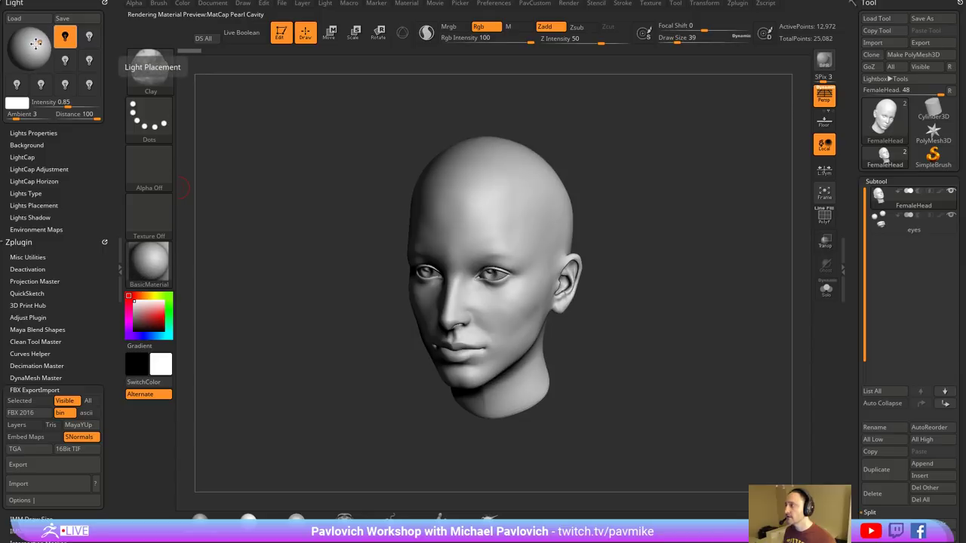
- Switch on the second light and move the main light toward the upper right edge of the placement sphere
left_click(89, 37)
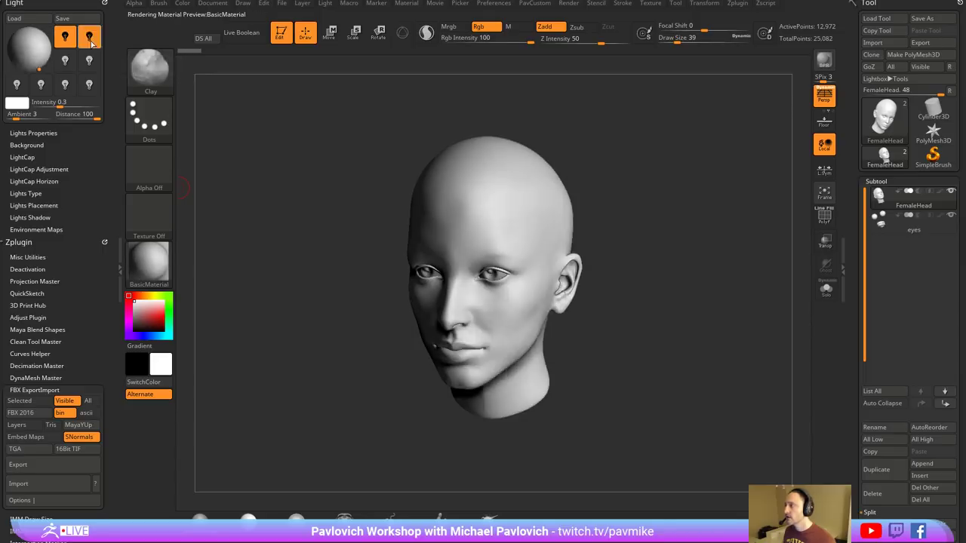
left_click(91, 41)
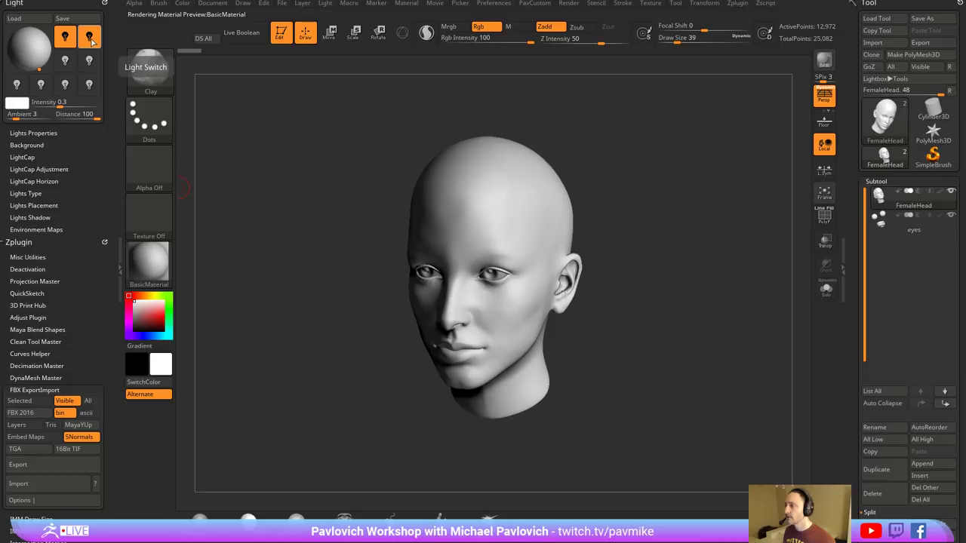
left_click(65, 61)
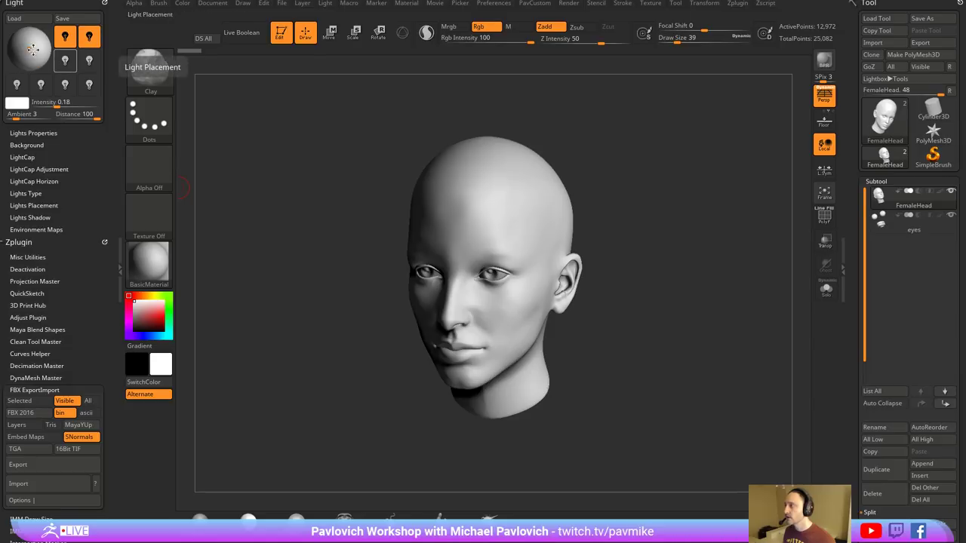
left_click(39, 43)
left_click(65, 38)
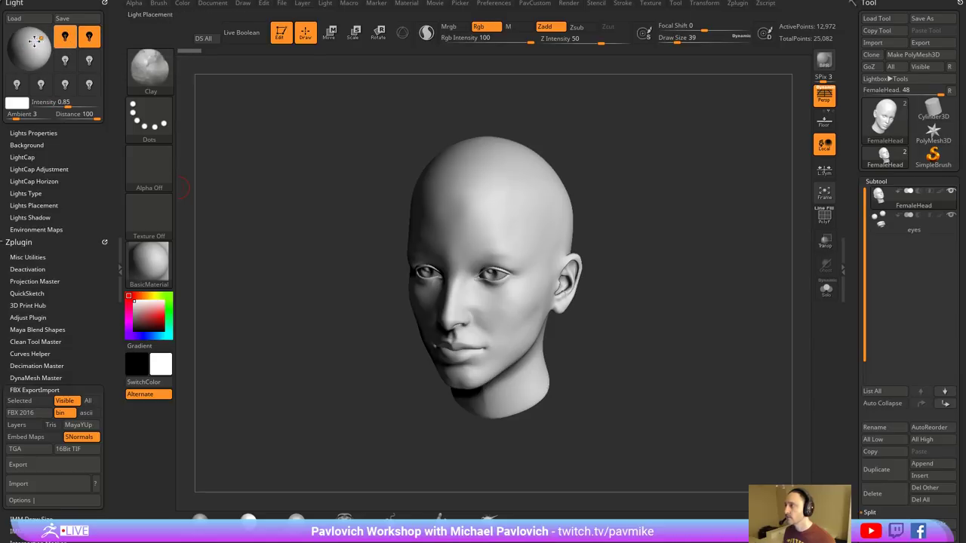
left_click_drag(35, 43, 43, 36)
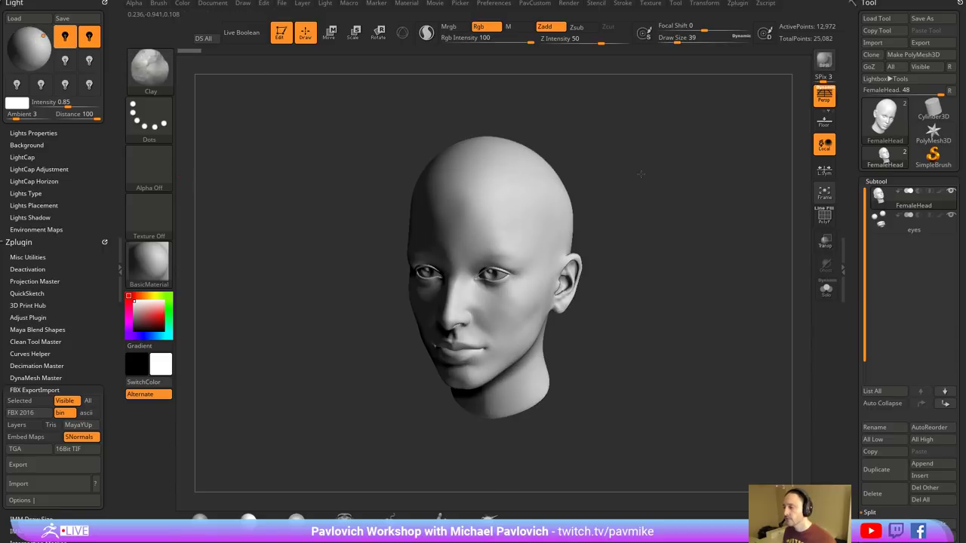
- Switch off the second light and change the female head's material to MatCap Gray
mouse_move(640, 175)
left_mouse_down()
mouse_move(654, 170)
mouse_move(699, 230)
mouse_move(689, 224)
left_mouse_up()
left_click(96, 42)
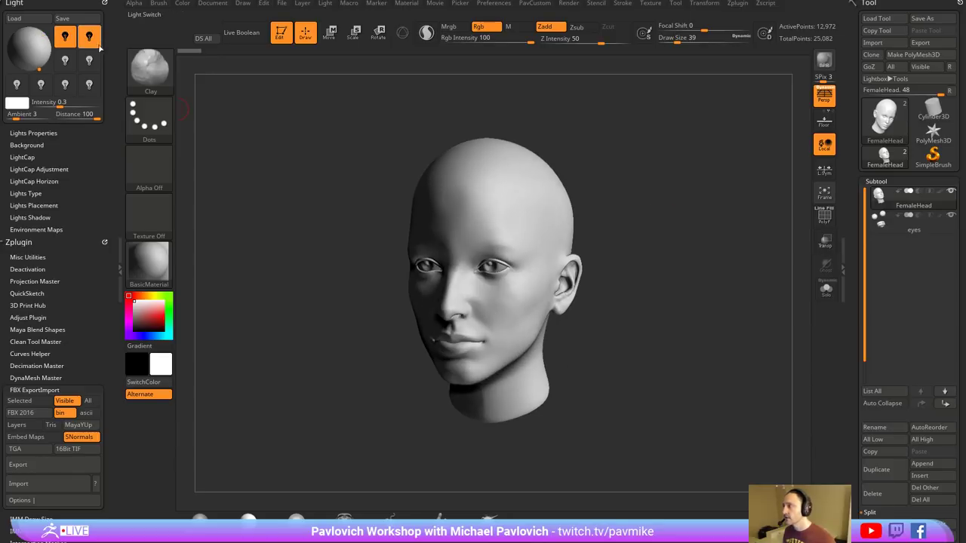
left_click(95, 42)
left_click(201, 520)
- Snapshot the female head onto the canvas in front and three-quarter views, side by side
left_click_drag(695, 225, 656, 218)
key("shift+s")
mouse_move(657, 219)
left_mouse_down()
mouse_move(632, 231)
mouse_move(681, 234)
mouse_move(733, 255)
left_mouse_up()
key("shift")
key("shift+s")
- Turn off perspective, snapshot the head in profile, and place an upward-tilted three-quarter view beneath the row
left_click(824, 95)
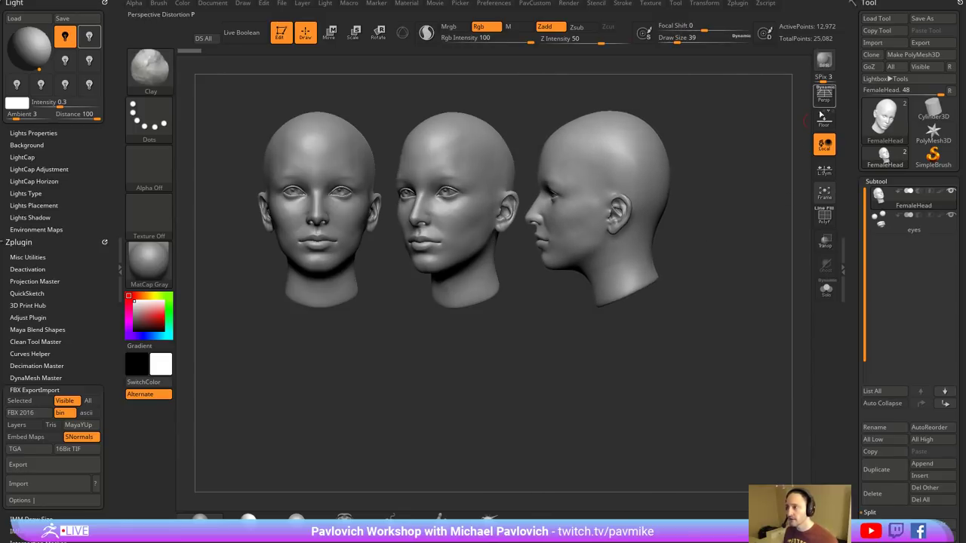
left_click_drag(748, 219, 745, 340)
key("shift+s")
mouse_move(759, 332)
left_mouse_down()
mouse_move(725, 302)
mouse_move(746, 302)
mouse_move(725, 306)
mouse_move(717, 330)
mouse_move(717, 315)
mouse_move(776, 321)
mouse_move(746, 332)
left_mouse_up()
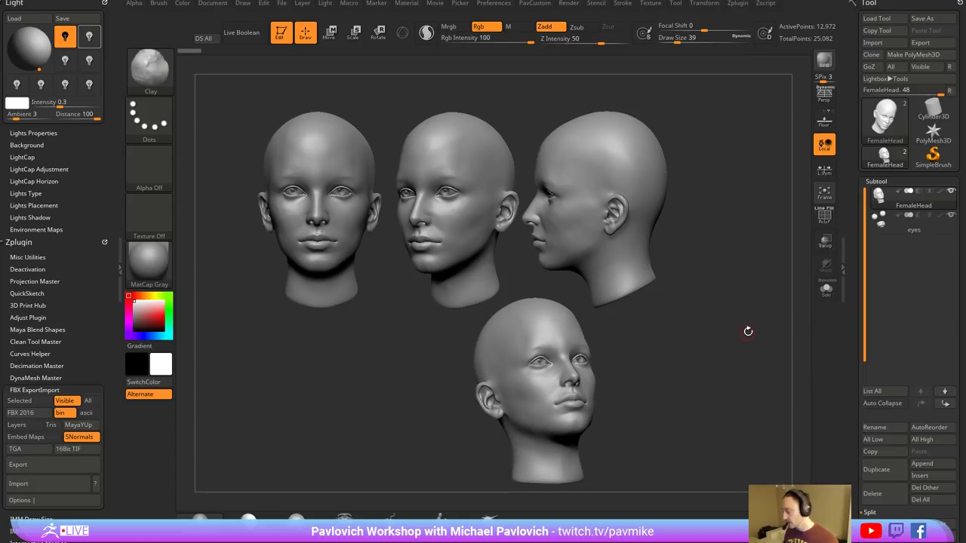
- Capture the screen area around the upward-tilted head below the row of snapshots
key("Print")
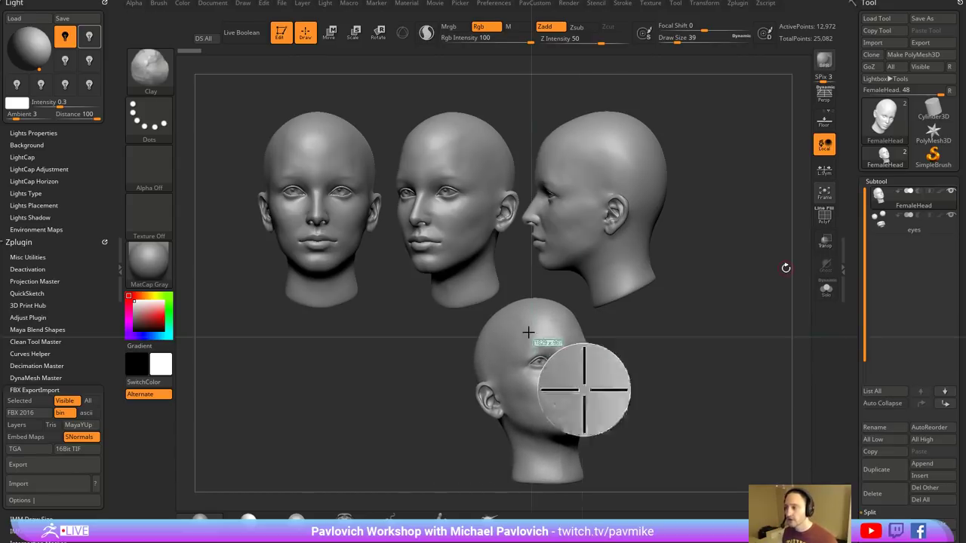
left_click_drag(467, 291, 600, 525)
left_click_drag(682, 448, 591, 406)
left_click(637, 445)
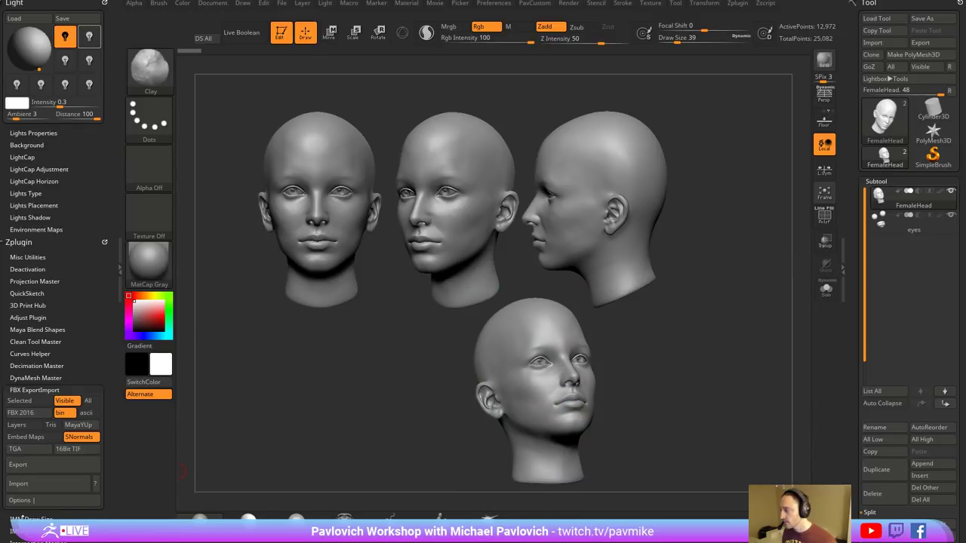
- Switch to Photoshop, create a new document, and paste the captured head into it
key("alt+Tab")
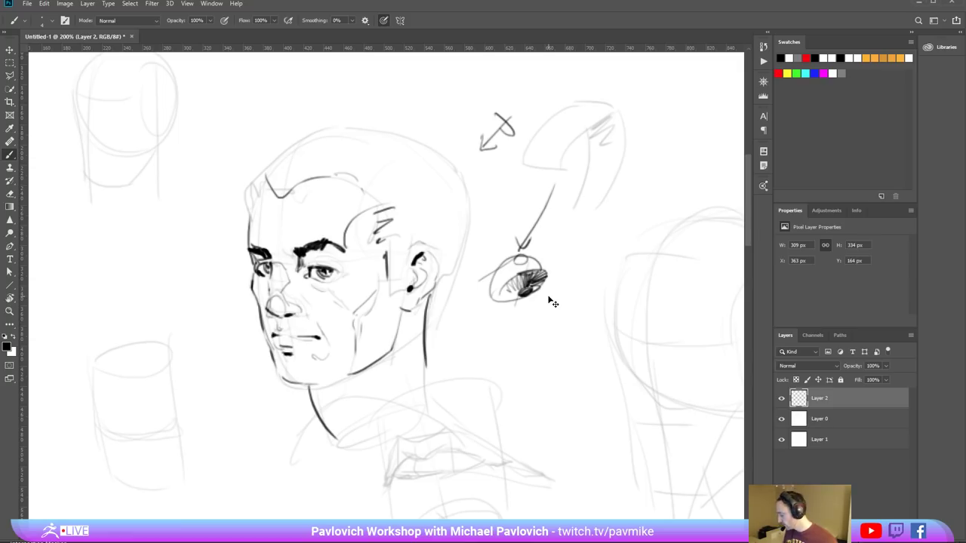
key("ctrl+n")
key("Return")
key("ctrl+v")
- Lower the pasted head layer's opacity to 28% and add a new empty layer above it
left_click(886, 366)
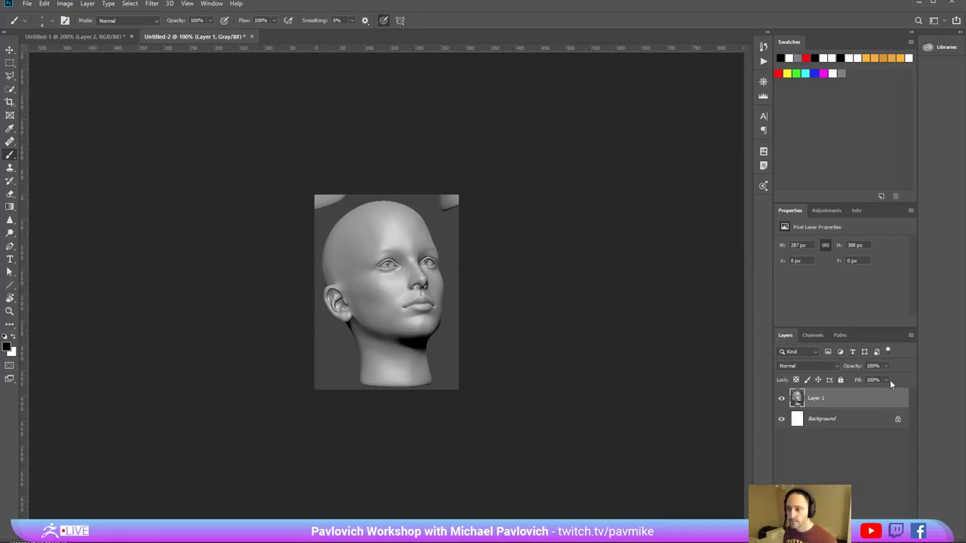
left_click_drag(890, 380, 853, 382)
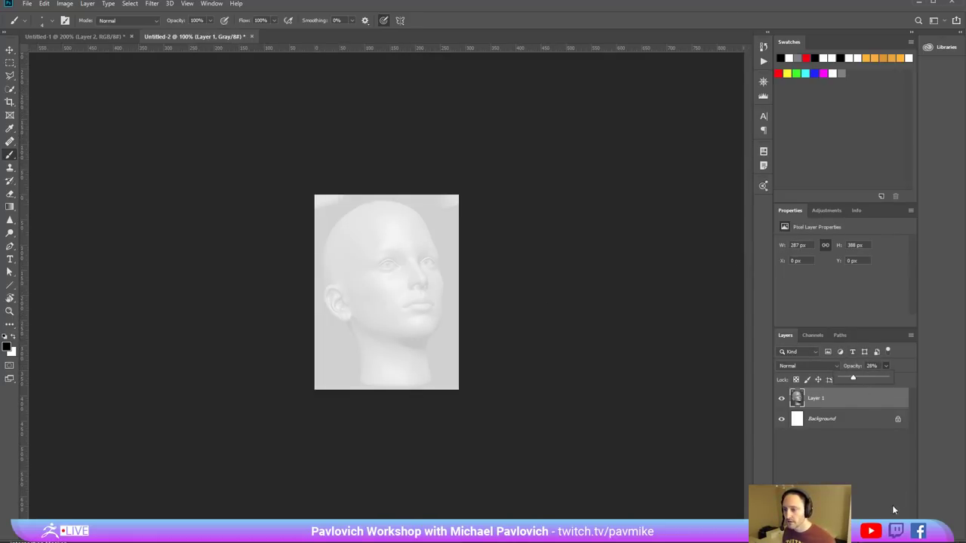
key("ctrl+shift+alt+n")
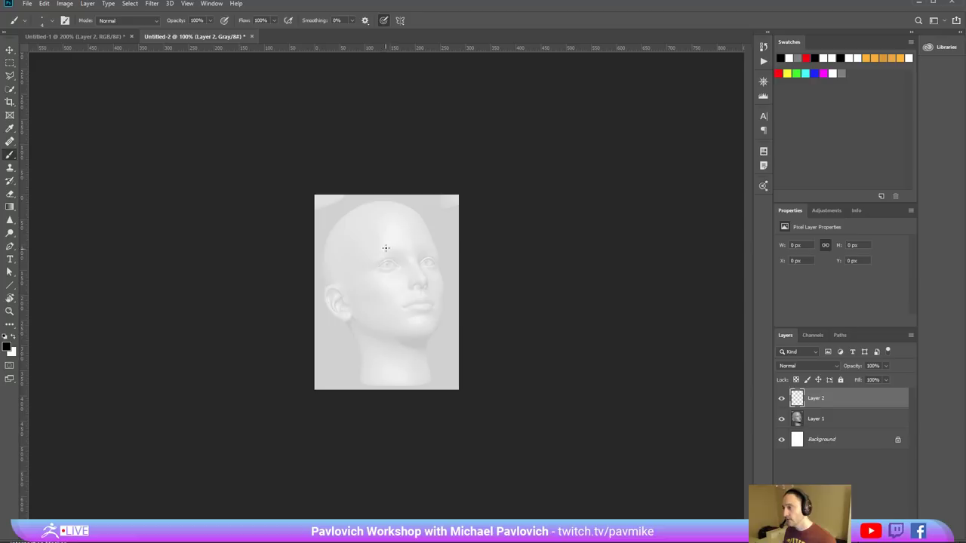
- Sketch the large cranium circle over the faded female head on the new layer
mouse_move(330, 270)
left_mouse_down()
mouse_move(400, 206)
mouse_move(331, 247)
mouse_move(356, 299)
left_mouse_up()
key("ctrl+z")
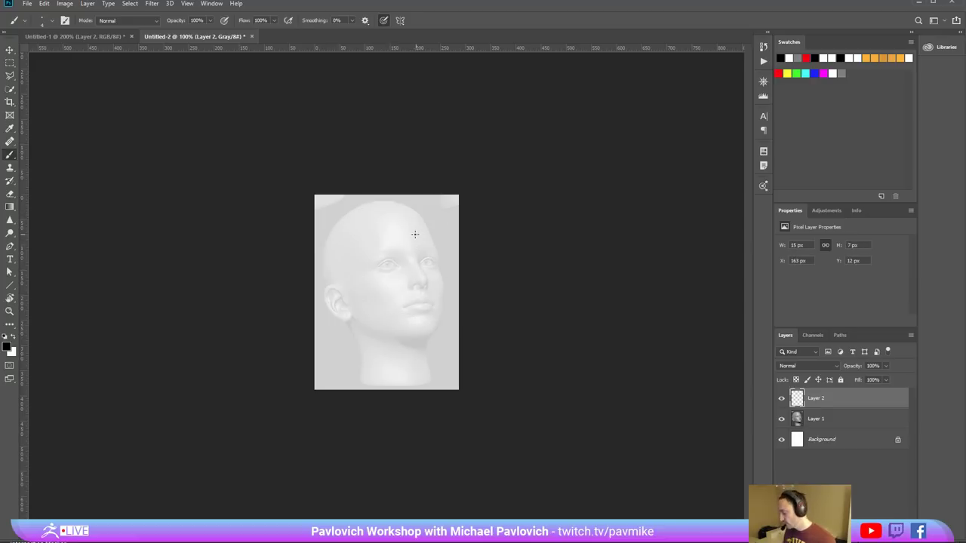
key("ctrl+minus")
mouse_move(370, 235)
left_mouse_down()
mouse_move(367, 300)
mouse_move(341, 279)
left_mouse_up()
left_click_drag(370, 235, 412, 244)
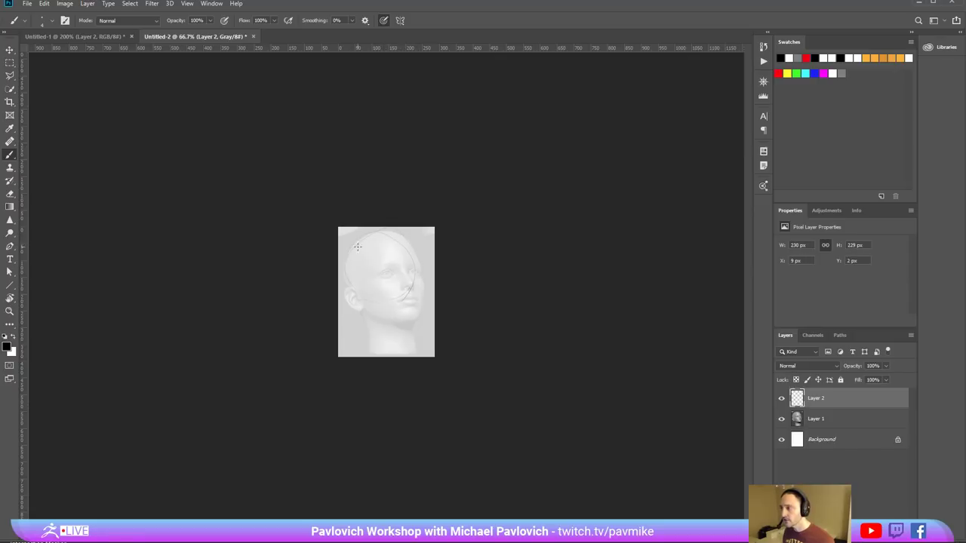
- Sketch the side-plane oval, the face's centre line, and the jaw outline down to the chin
mouse_move(379, 290)
left_mouse_down()
mouse_move(353, 243)
mouse_move(387, 270)
mouse_move(370, 298)
left_mouse_up()
mouse_move(374, 262)
left_mouse_down()
mouse_move(354, 296)
mouse_move(381, 261)
left_mouse_up()
mouse_move(424, 291)
left_mouse_down()
mouse_move(402, 238)
mouse_move(417, 326)
left_mouse_up()
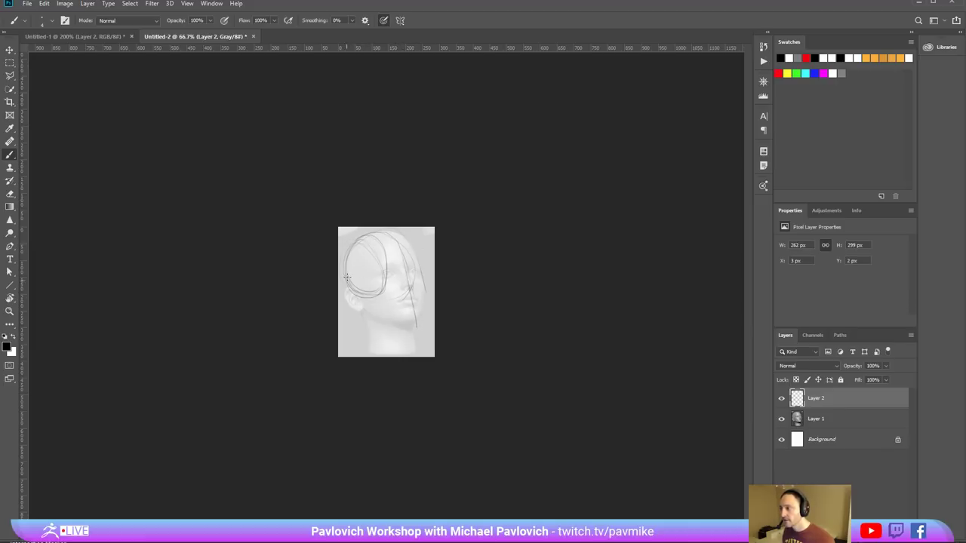
mouse_move(346, 277)
left_mouse_down()
mouse_move(358, 270)
mouse_move(376, 314)
mouse_move(420, 325)
left_mouse_up()
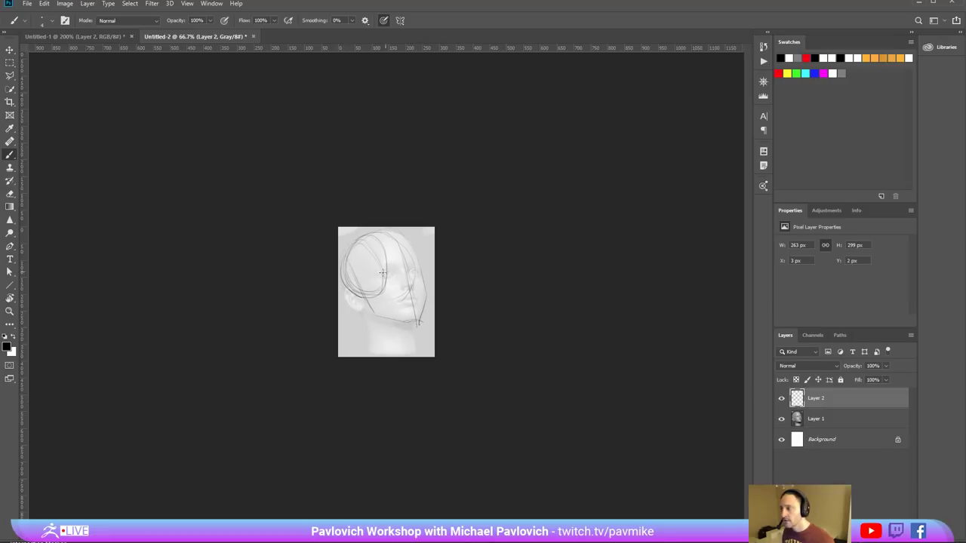
- Sketch the brow line wrapping around the head, the hairline mark, and the base-of-nose line
mouse_move(355, 291)
left_mouse_down()
mouse_move(389, 272)
mouse_move(357, 290)
left_mouse_up()
left_click_drag(387, 239, 400, 235)
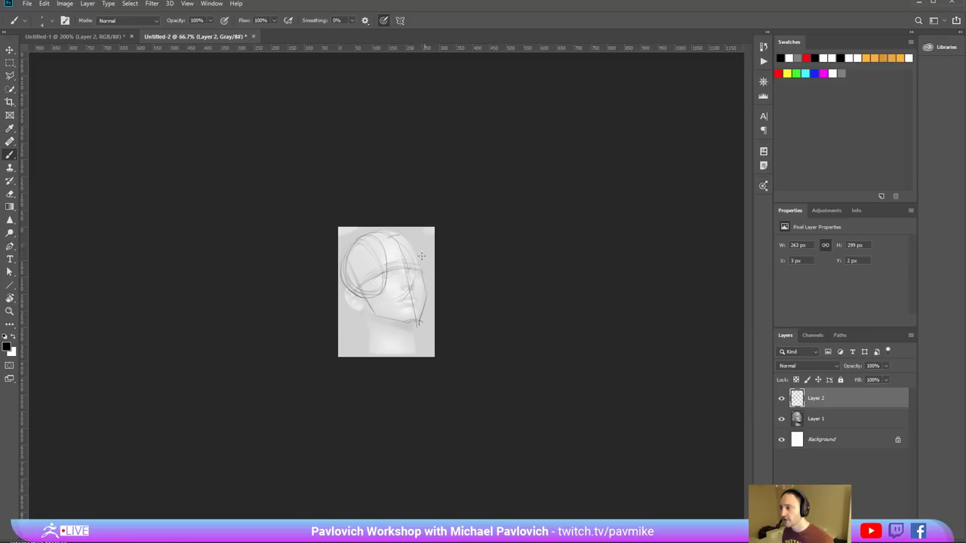
left_click_drag(401, 291, 420, 289)
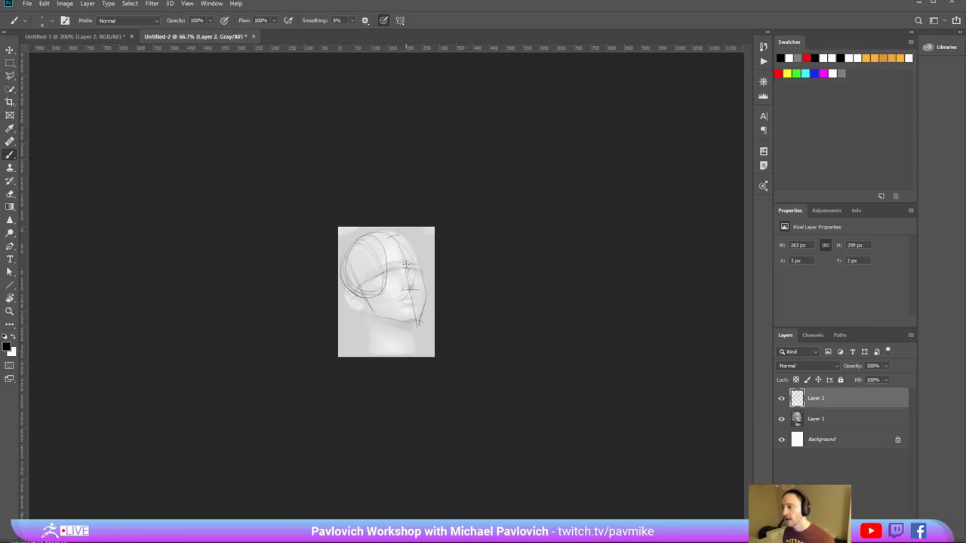
left_click_drag(353, 294, 417, 271)
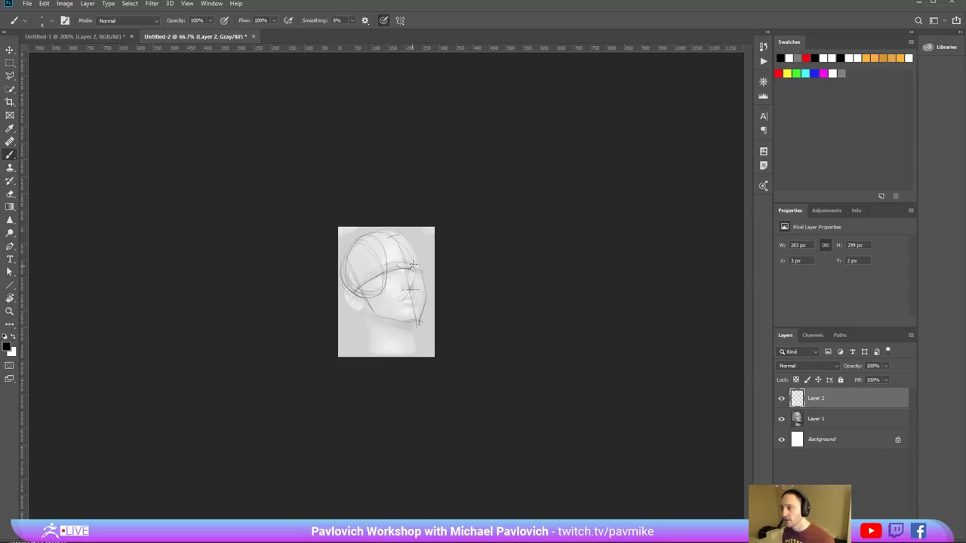
- Sketch the eye sockets, eyes, nose and mouth along the construction lines of the tilted head
mouse_move(412, 266)
left_mouse_down()
mouse_move(421, 271)
mouse_move(414, 252)
left_mouse_up()
left_click_drag(412, 272, 384, 274)
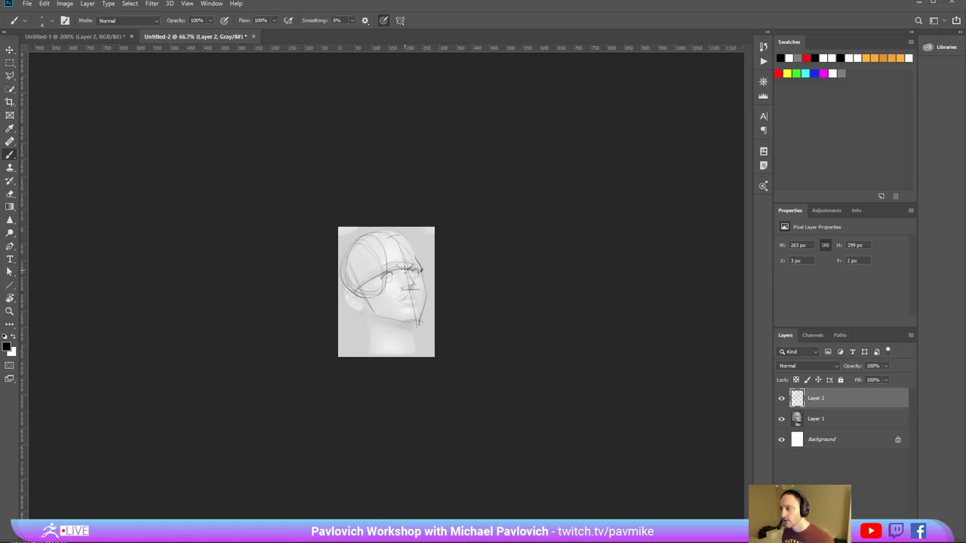
left_click_drag(416, 287, 400, 298)
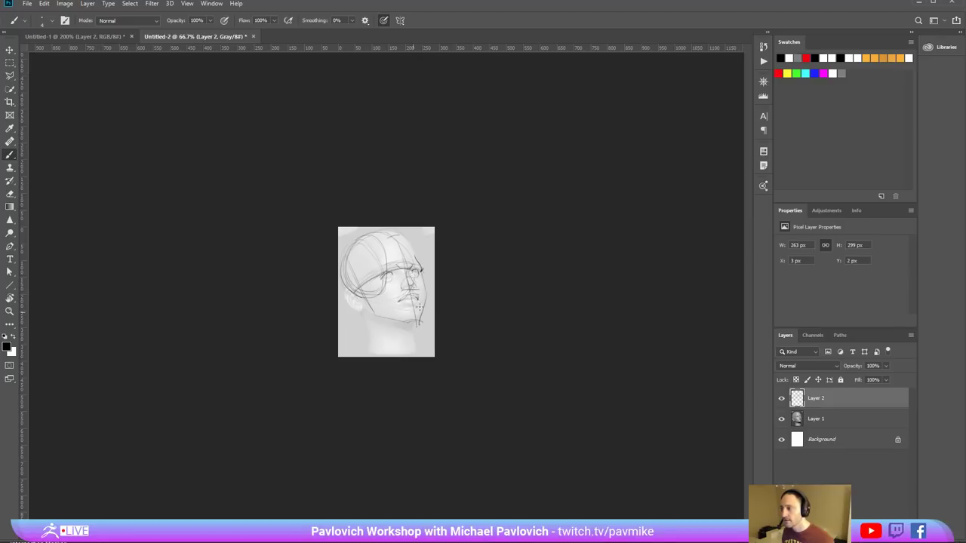
left_click_drag(413, 294, 415, 309)
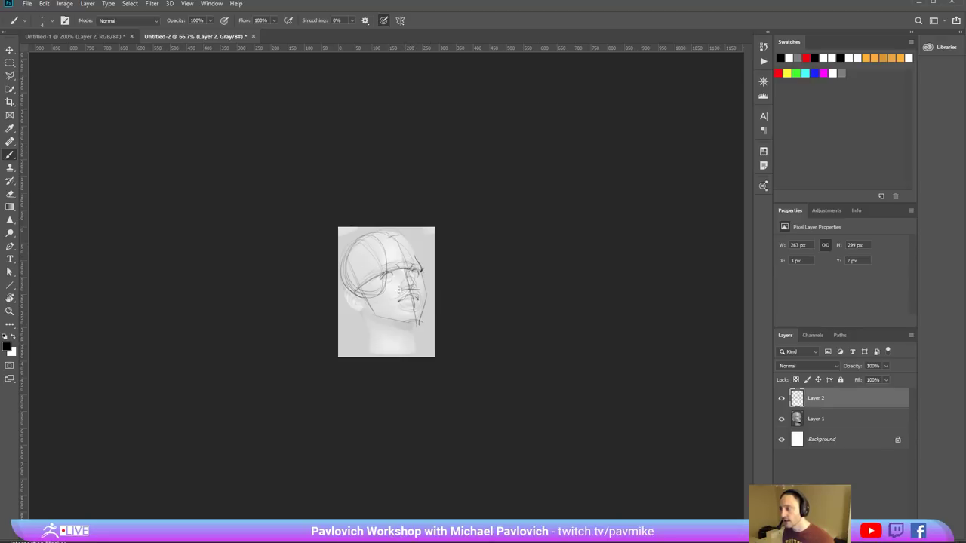
- Switch to the Untitled-1 document and draw the small construction head's face centre line and front profile from forehead to chin
left_click(813, 441)
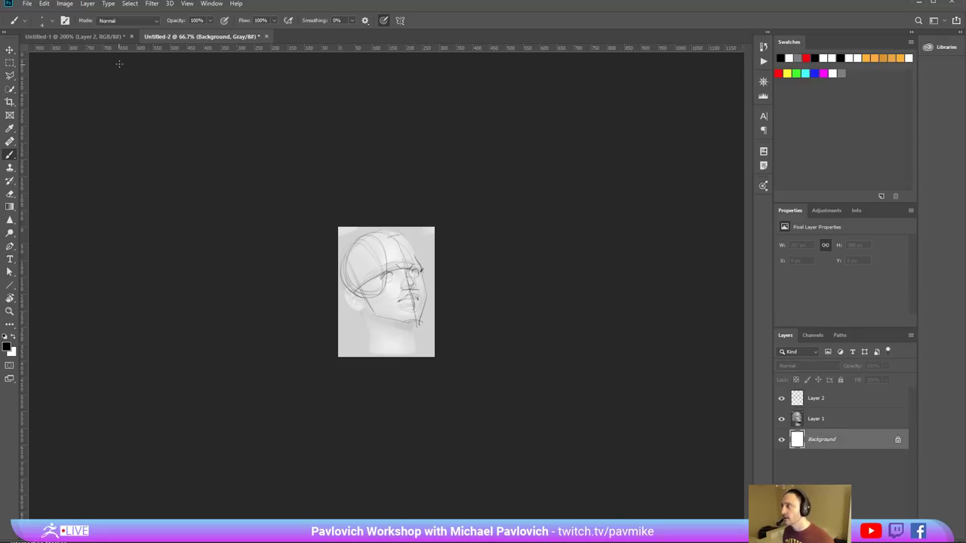
left_click(114, 36)
left_click_drag(284, 267, 311, 332)
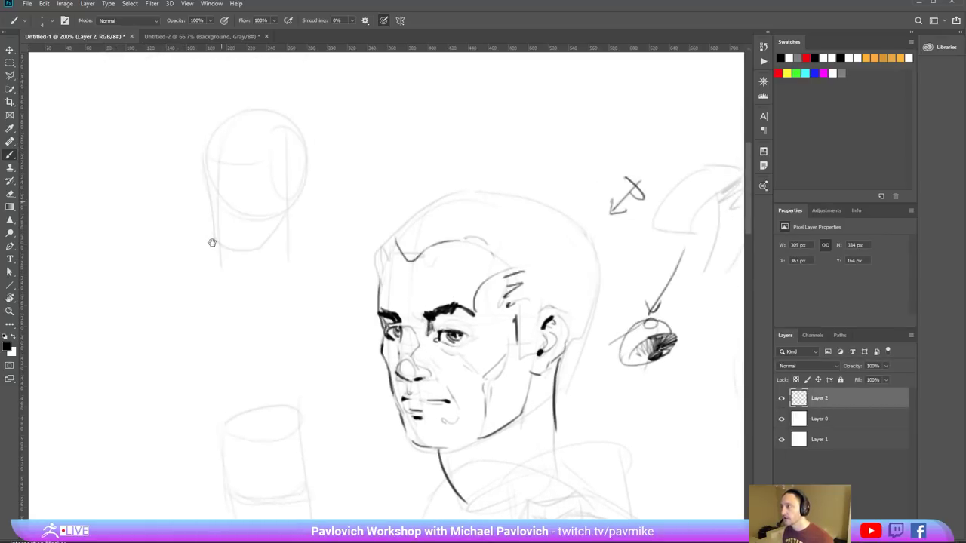
mouse_move(243, 109)
left_mouse_down()
mouse_move(231, 119)
mouse_move(228, 241)
left_mouse_up()
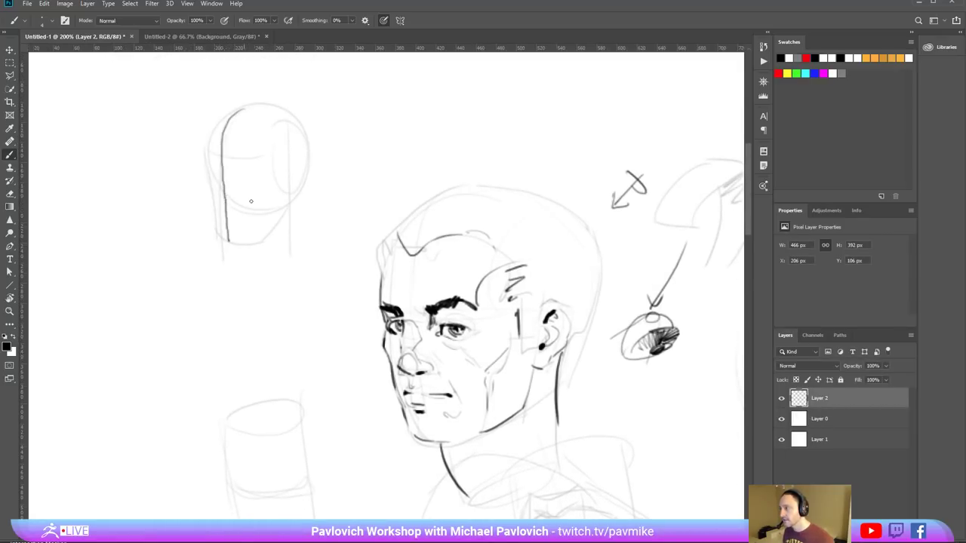
key("ctrl+z")
mouse_move(243, 106)
left_mouse_down()
mouse_move(218, 153)
mouse_move(228, 131)
mouse_move(230, 159)
left_mouse_up()
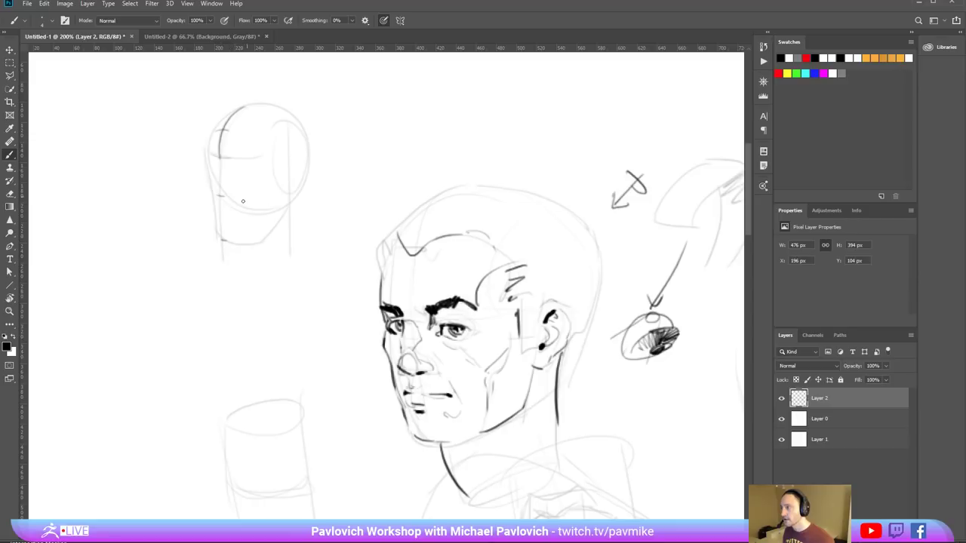
mouse_move(217, 156)
left_mouse_down()
mouse_move(211, 193)
mouse_move(225, 247)
left_mouse_up()
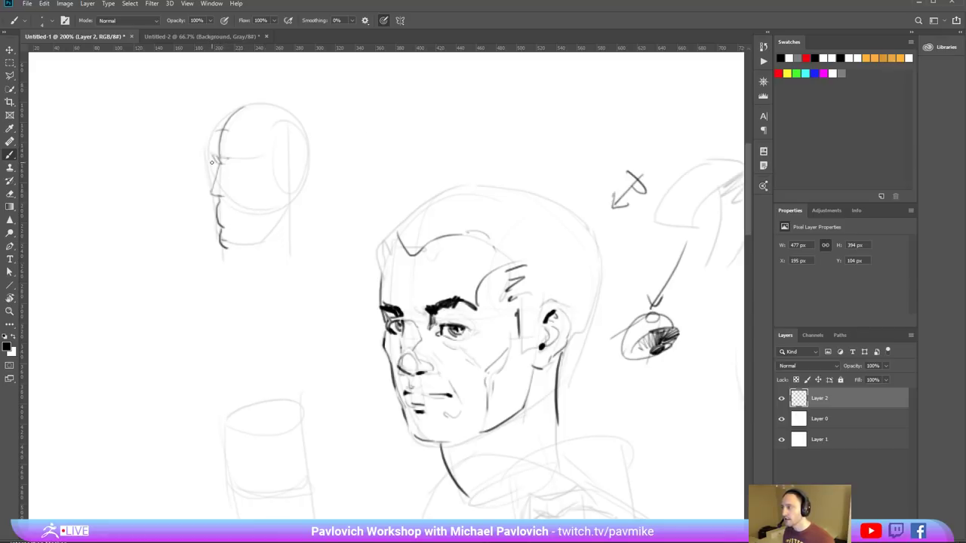
- Sketch the small head's eyes, a vertical guide from the near pupil, and the mouth line ending at that guide
mouse_move(212, 163)
left_mouse_down()
mouse_move(249, 170)
mouse_move(247, 206)
left_mouse_up()
left_click_drag(243, 165, 241, 217)
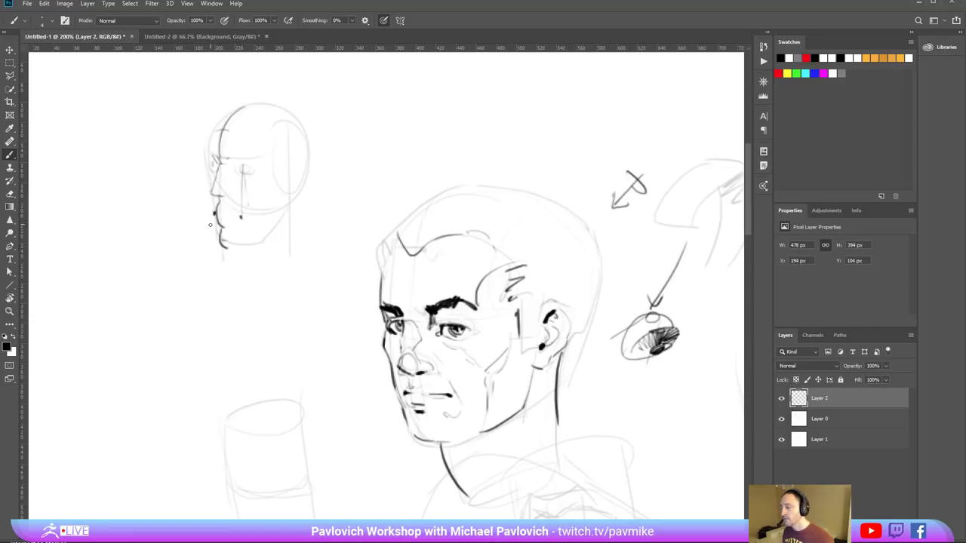
left_click_drag(213, 215, 242, 218)
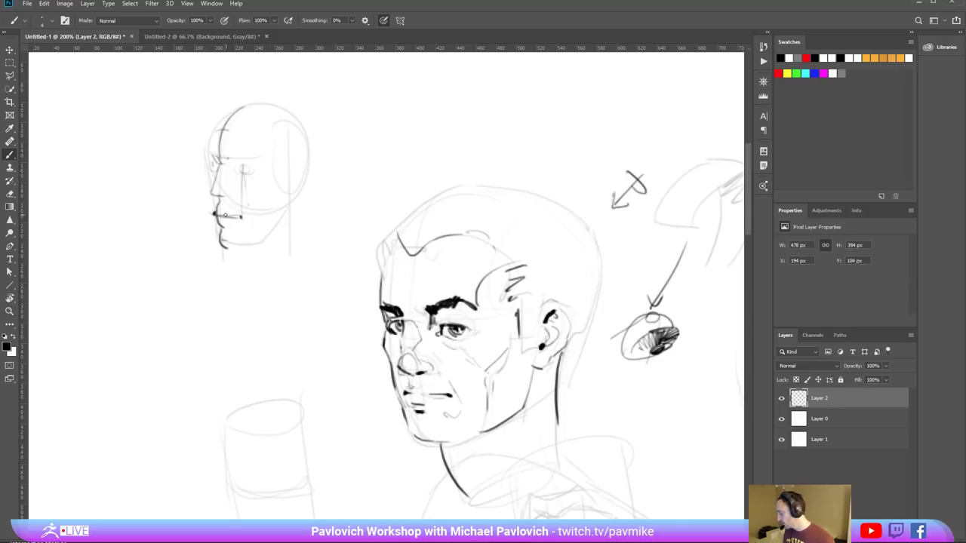
- Erase the flat mouth line and redraw protruding lips, then outline the jaw and the projecting brow and forehead
key("e")
left_click_drag(212, 211, 253, 210)
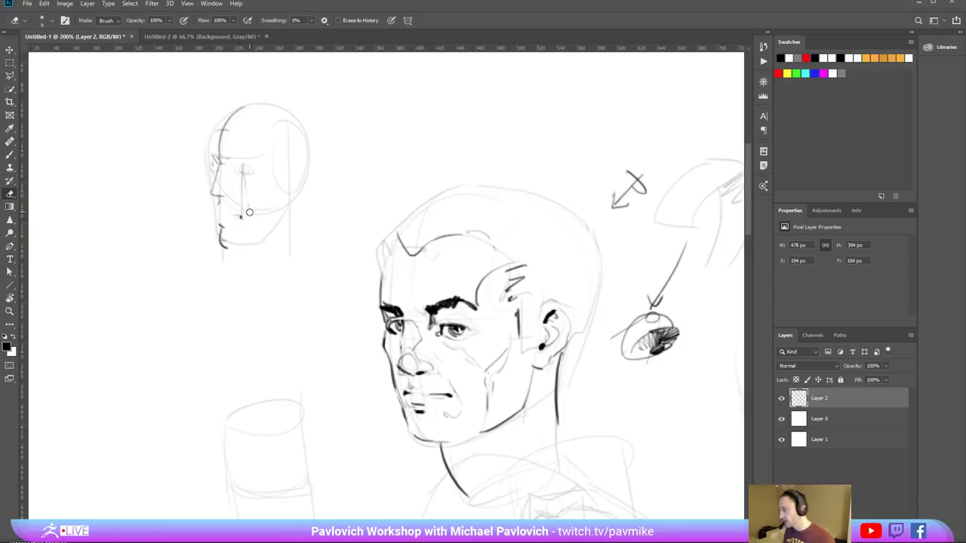
key("b")
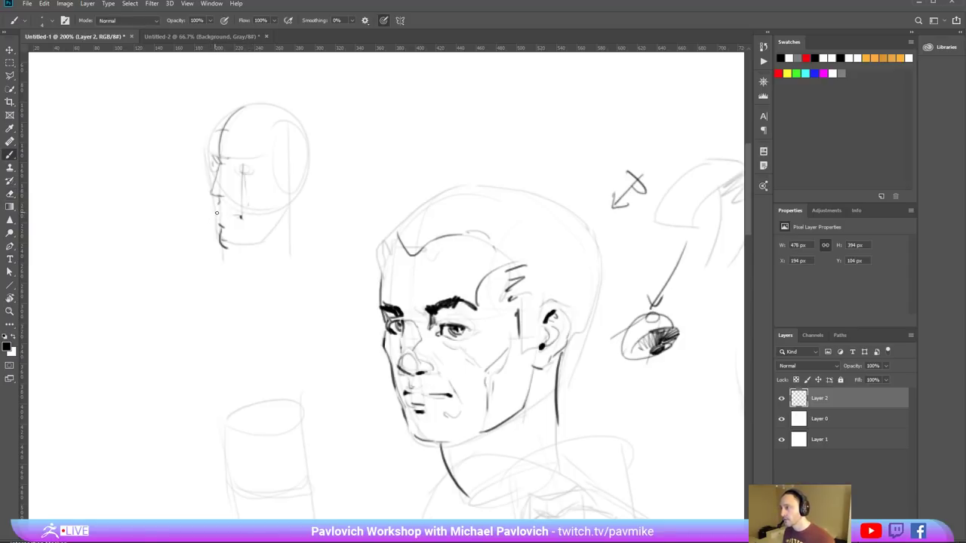
mouse_move(216, 212)
left_mouse_down()
mouse_move(243, 217)
mouse_move(207, 218)
left_mouse_up()
mouse_move(206, 218)
left_mouse_down()
mouse_move(242, 217)
mouse_move(231, 216)
left_mouse_up()
mouse_move(212, 172)
left_mouse_down()
mouse_move(205, 234)
mouse_move(241, 255)
mouse_move(292, 216)
mouse_move(197, 154)
mouse_move(210, 116)
left_mouse_up()
- Sketch a curved rectangular plane beside the small head, with a vertical centre line and a mouth wrapped around it
left_click_drag(334, 142, 370, 147)
left_click_drag(332, 136, 336, 195)
left_click_drag(367, 148, 369, 193)
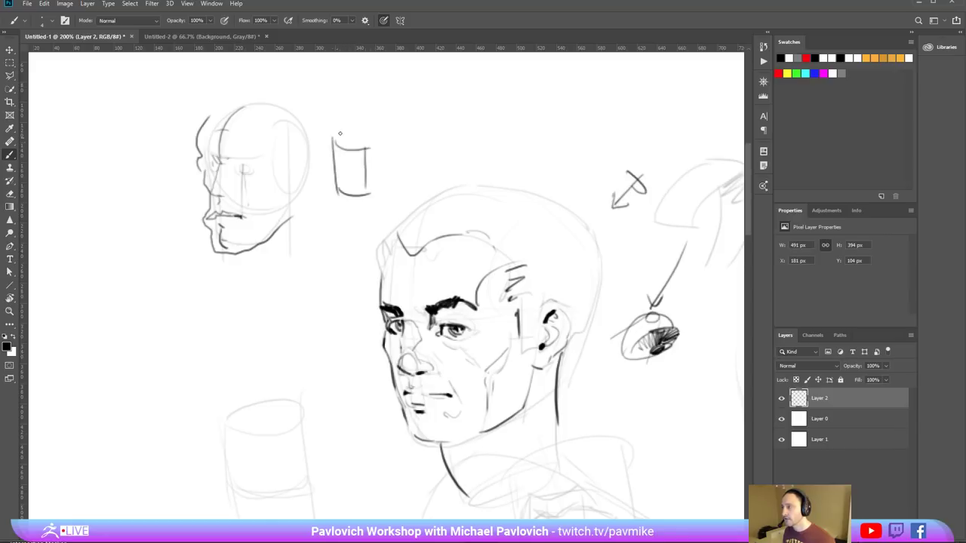
left_click_drag(338, 113, 344, 227)
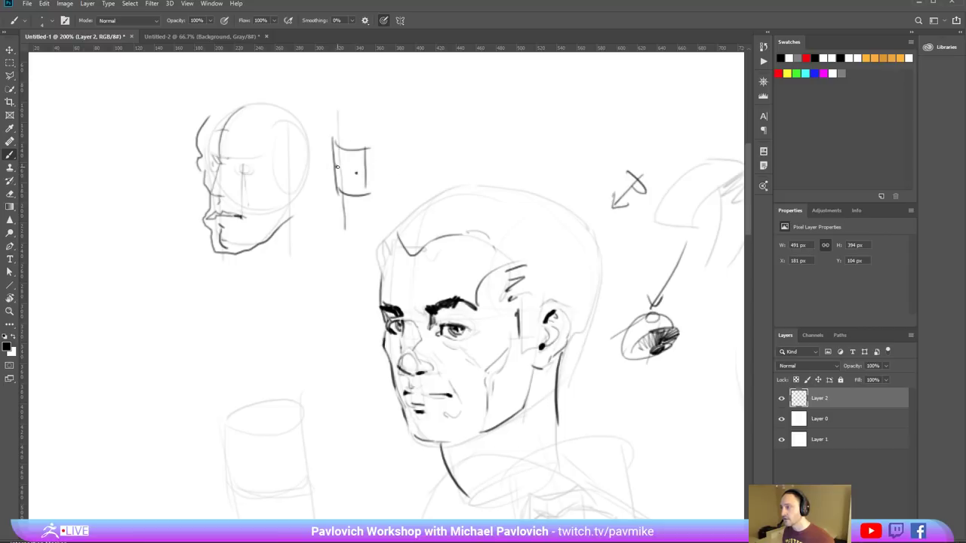
mouse_move(337, 168)
left_mouse_down()
mouse_move(359, 174)
mouse_move(338, 163)
mouse_move(358, 172)
mouse_move(341, 174)
left_mouse_up()
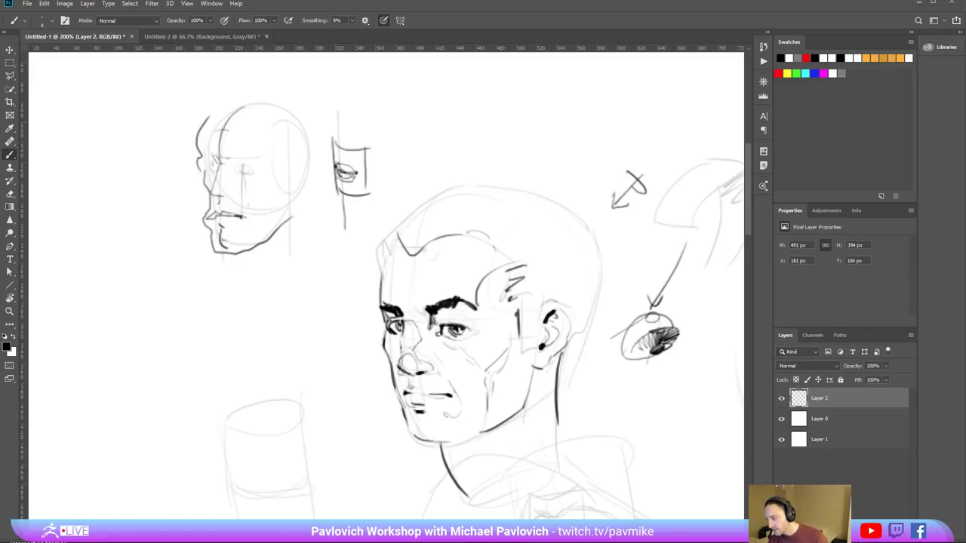
- Bring up the Chrome window, switch to the ArtStation ZBrush Summit 2018 page and play the Certain Affinity presentation video
left_click_drag(642, 0, 673, 79)
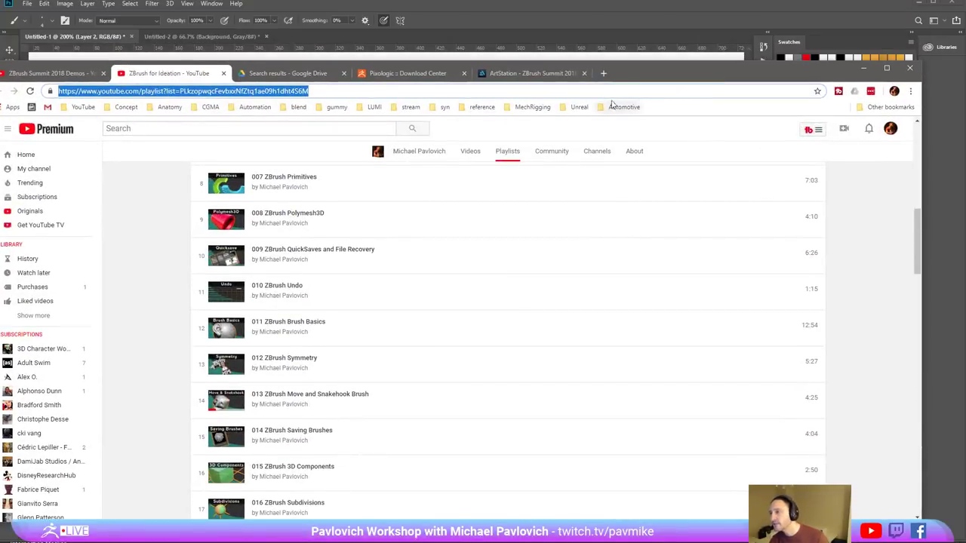
left_click(62, 73)
left_click(145, 67)
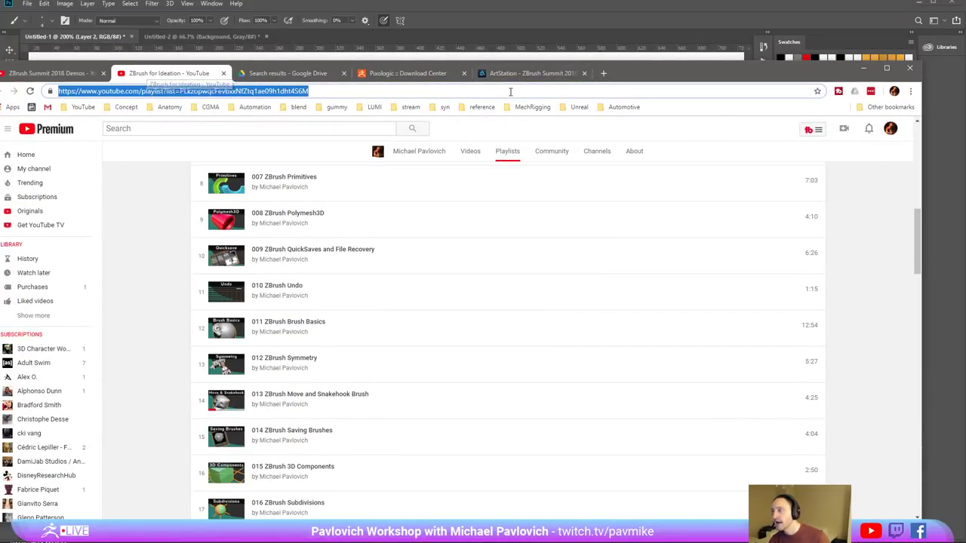
left_click(531, 73)
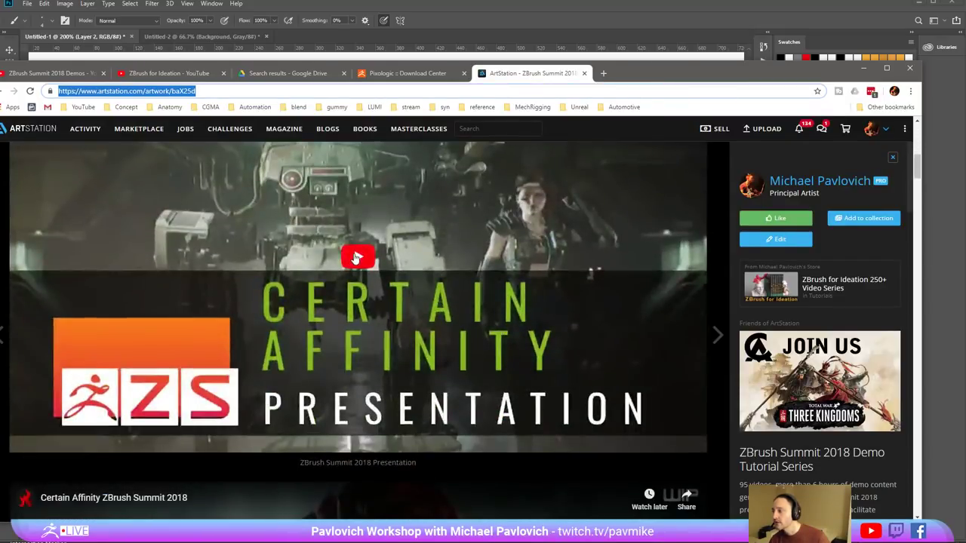
left_click(355, 259)
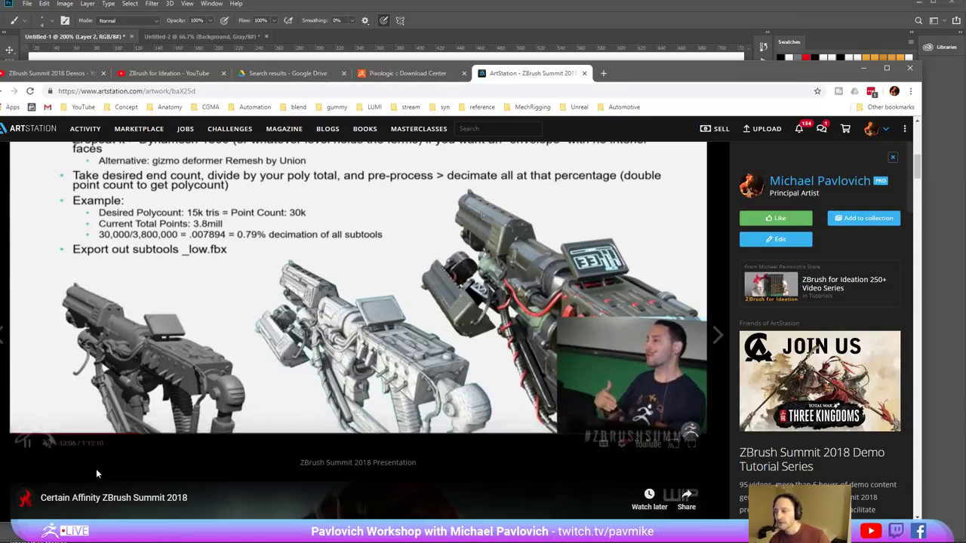
- Skip through the presentation video to view the weapon modelling and animation sections, and pause it
left_click(147, 436)
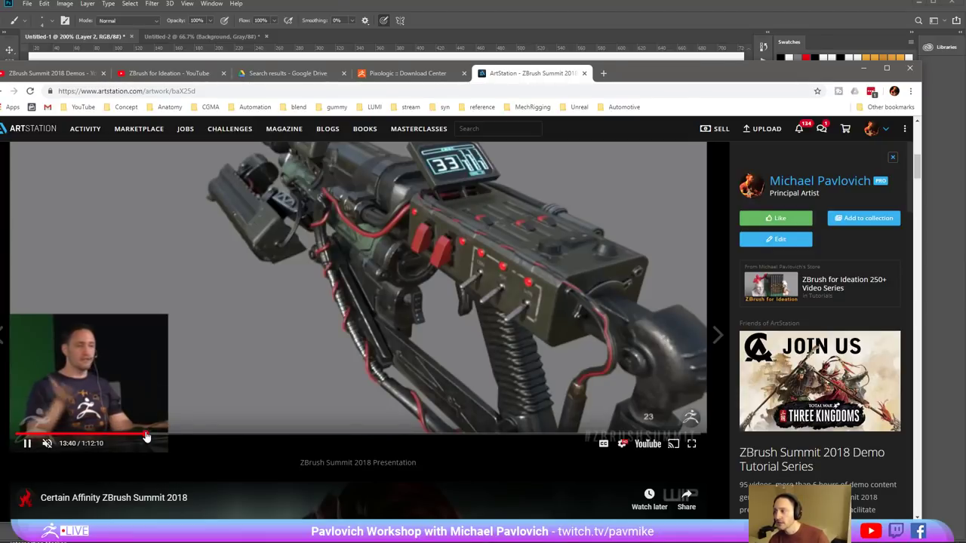
left_click(150, 436)
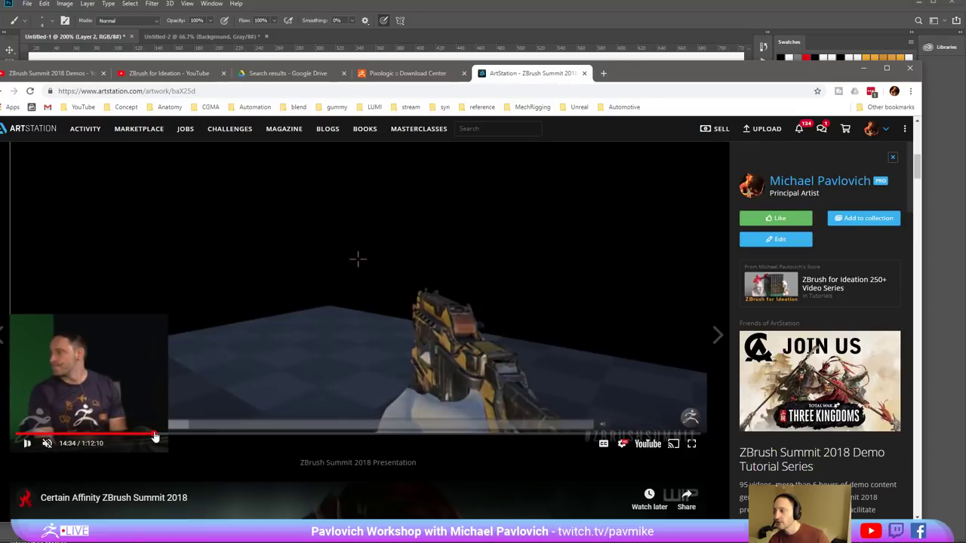
left_click(153, 436)
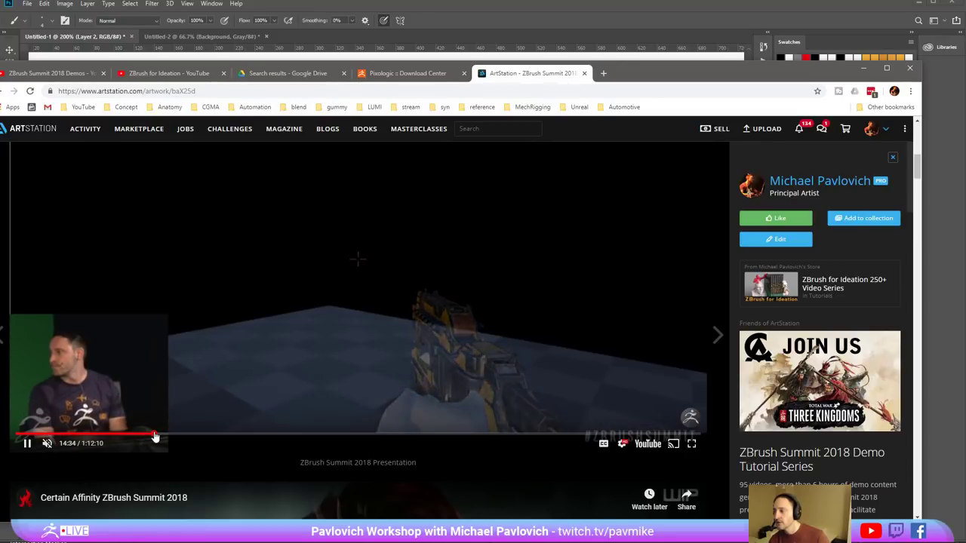
left_click(155, 436)
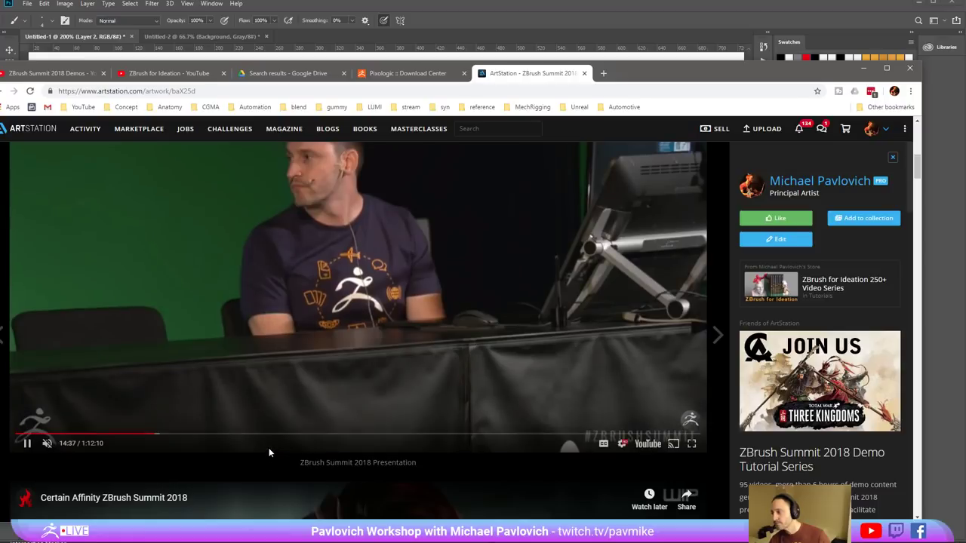
left_click(160, 434)
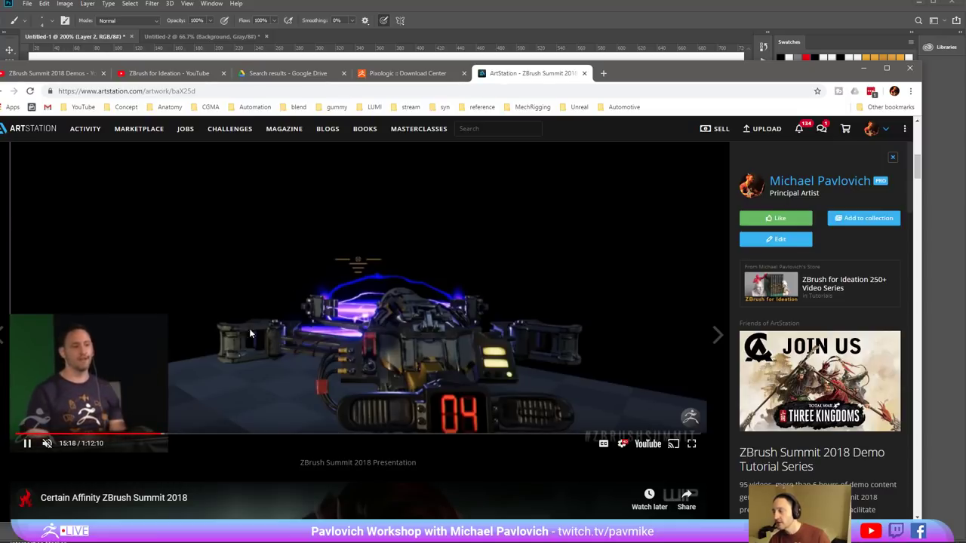
left_click(115, 436)
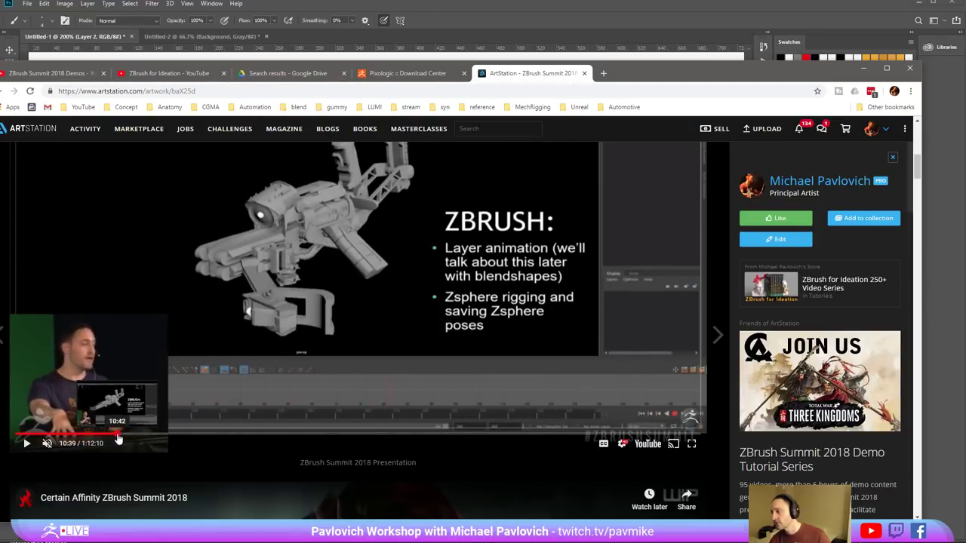
left_click(119, 436)
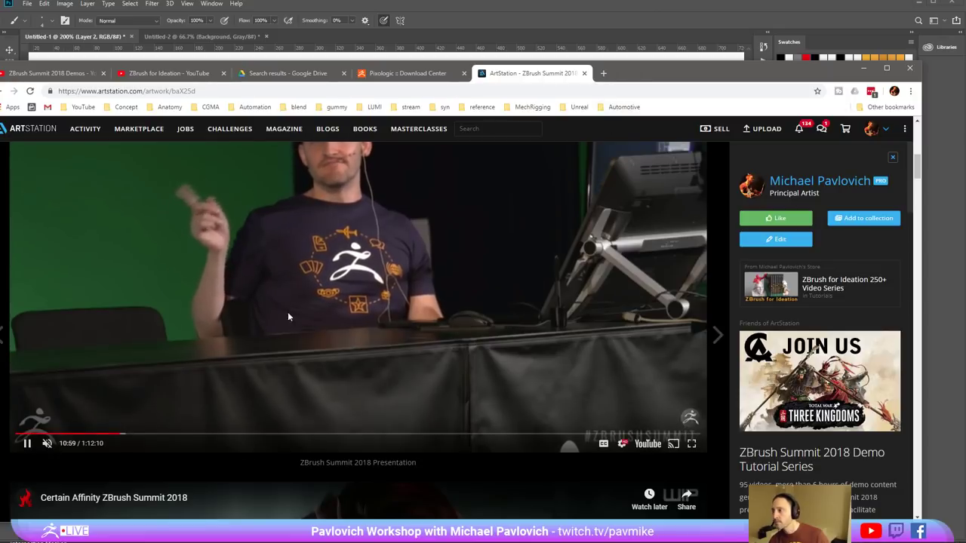
left_click(33, 448)
- Switch to ZBrush and look through the Zplugin, Document and Texture palettes
key("alt+Tab")
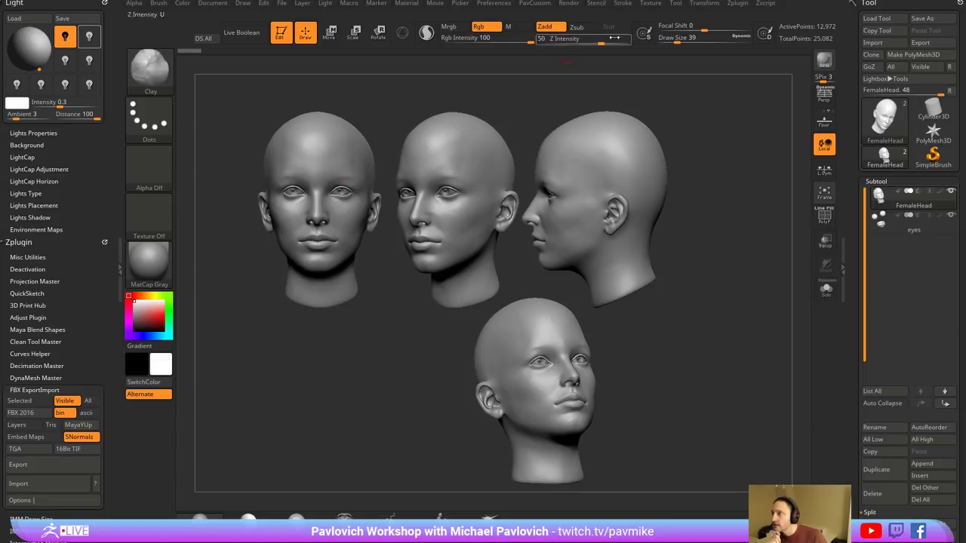
left_click(737, 3)
left_click(762, 153)
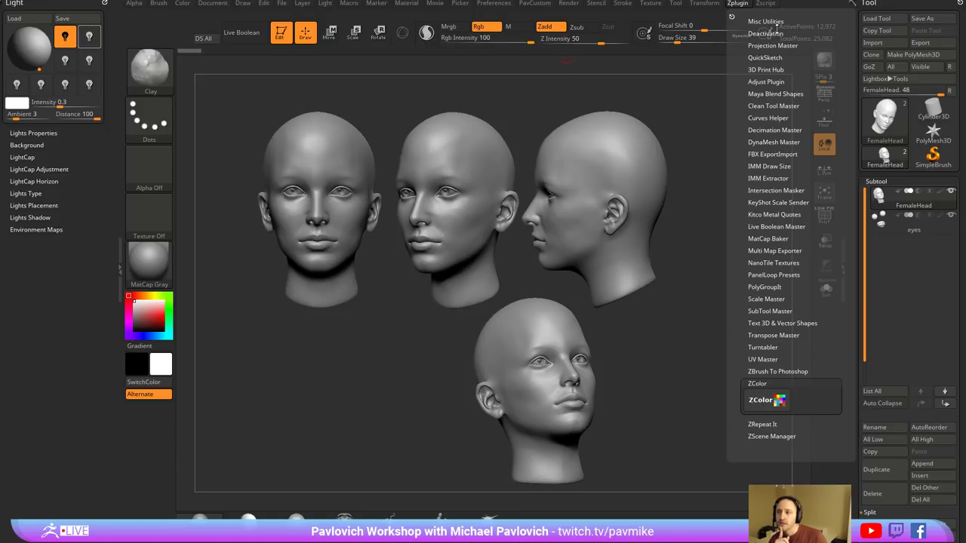
left_click(732, 15)
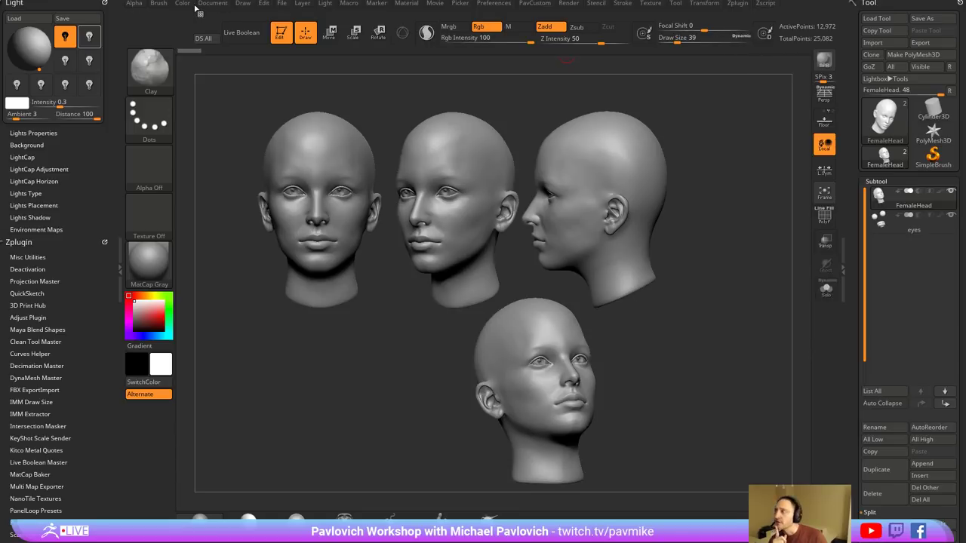
left_click(212, 3)
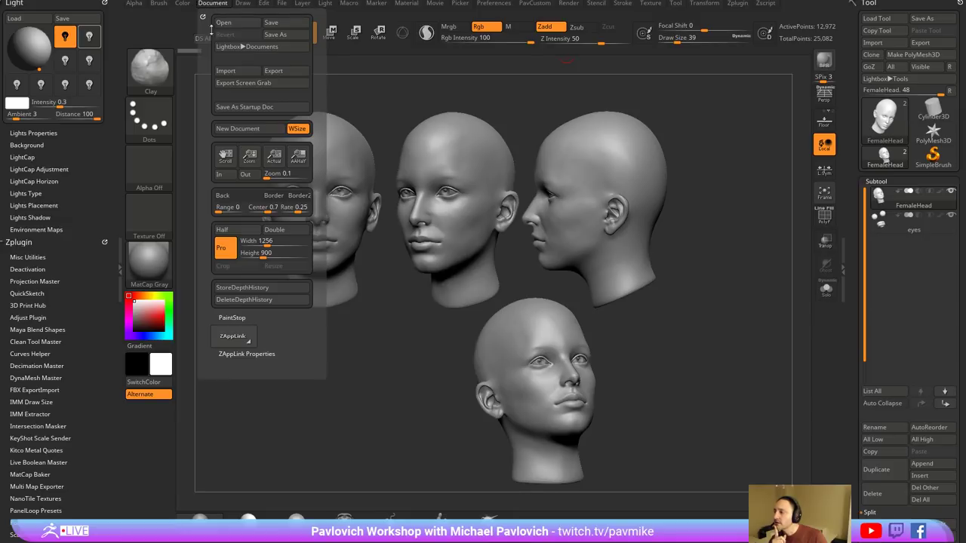
left_click(646, 4)
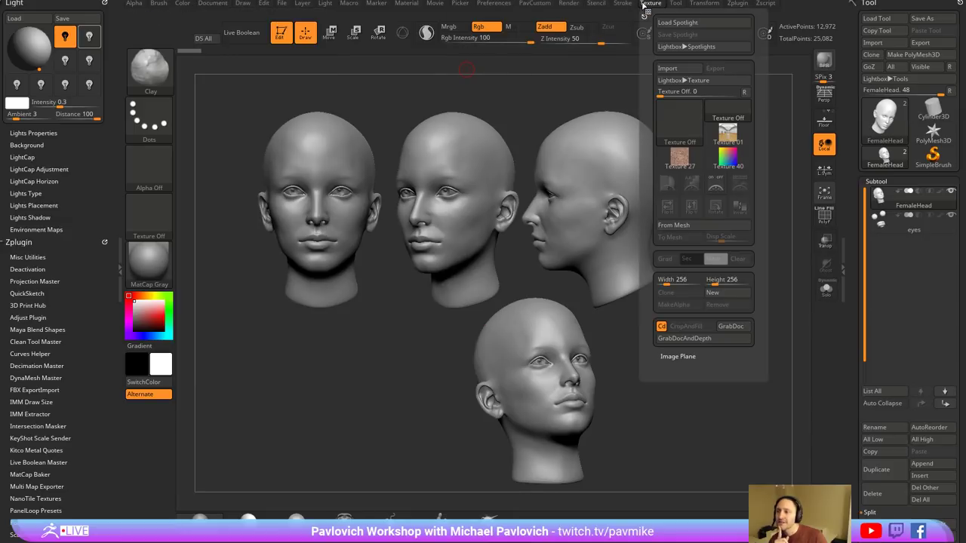
left_click(747, 4)
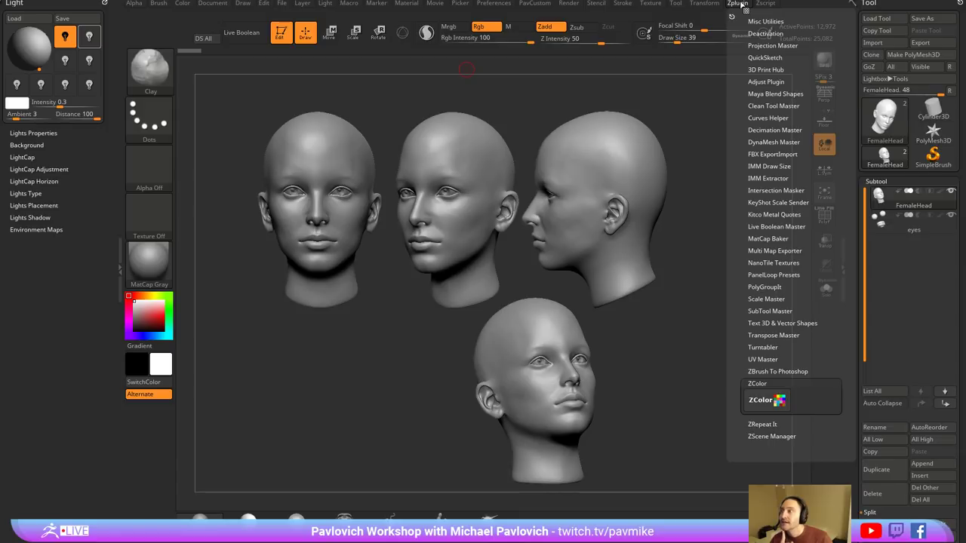
left_click(731, 16)
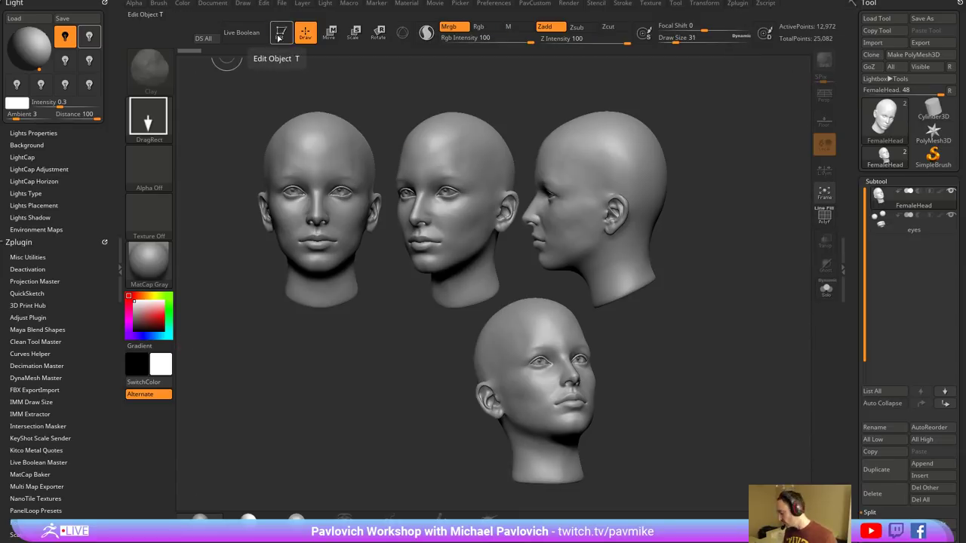
- Clear the dropped female head views from the ZBrush canvas
key("ctrl+n")
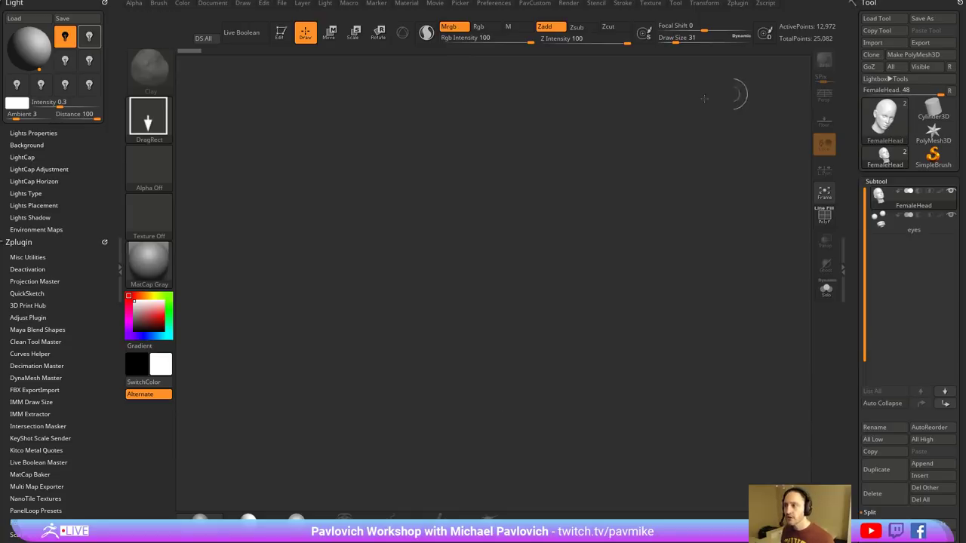
left_click(896, 124)
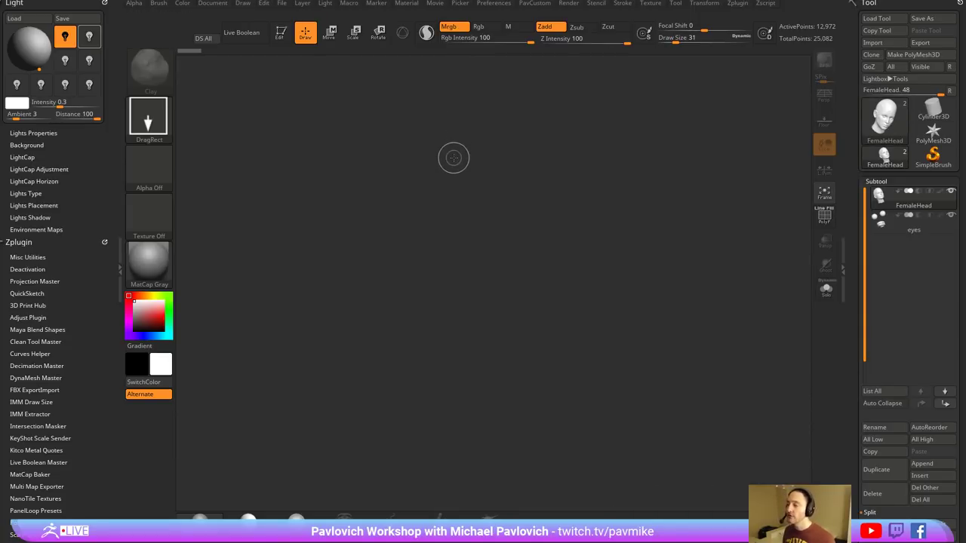
- Look through the list of plugins in the Zplugin palette and return the palette to its tray
left_click(736, 4)
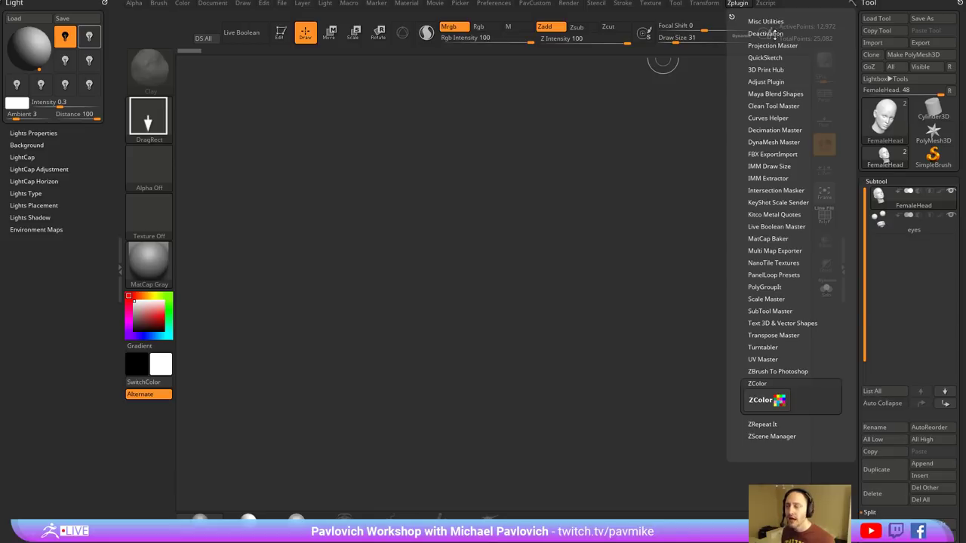
left_click(738, 6)
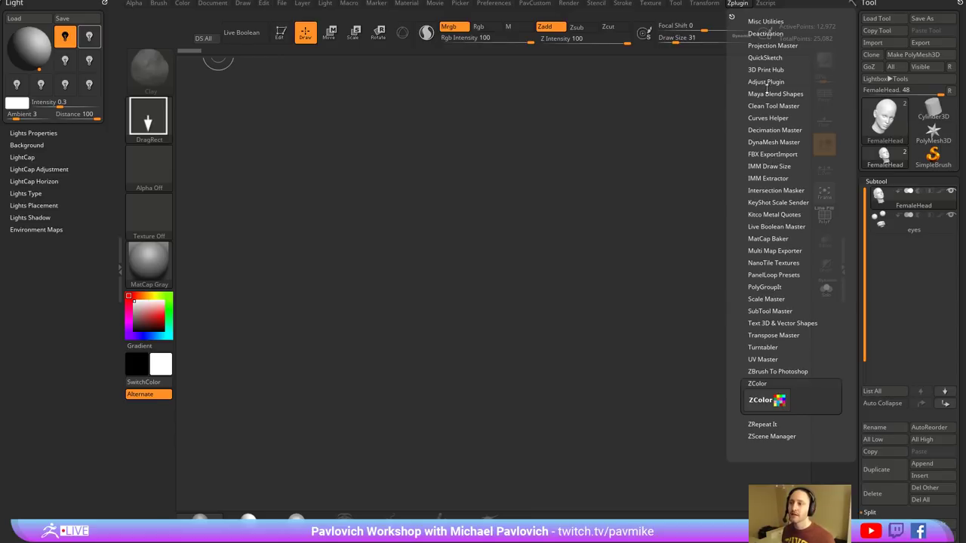
left_click(731, 17)
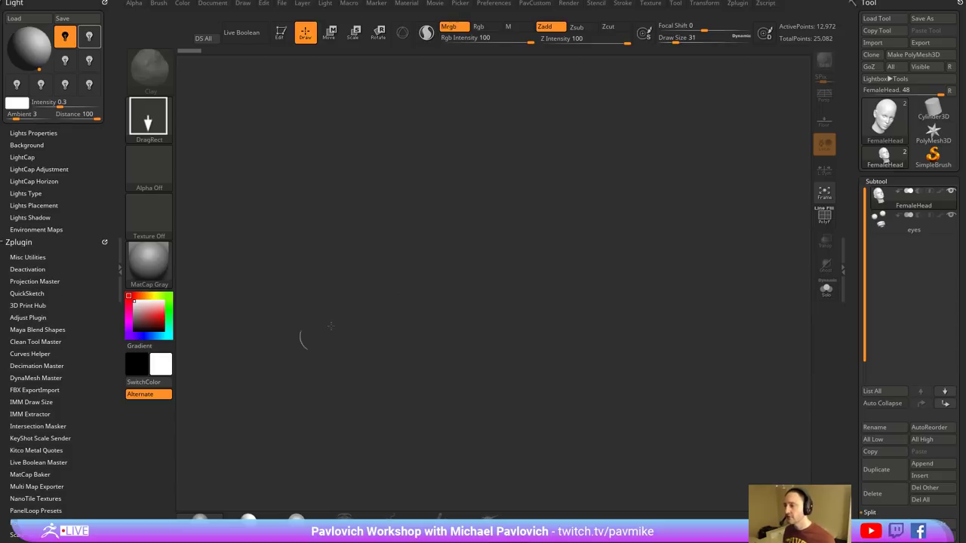
- Load the Plane3D primitive, display its polyframe, and convert it to a PolyMesh3D
left_click(882, 119)
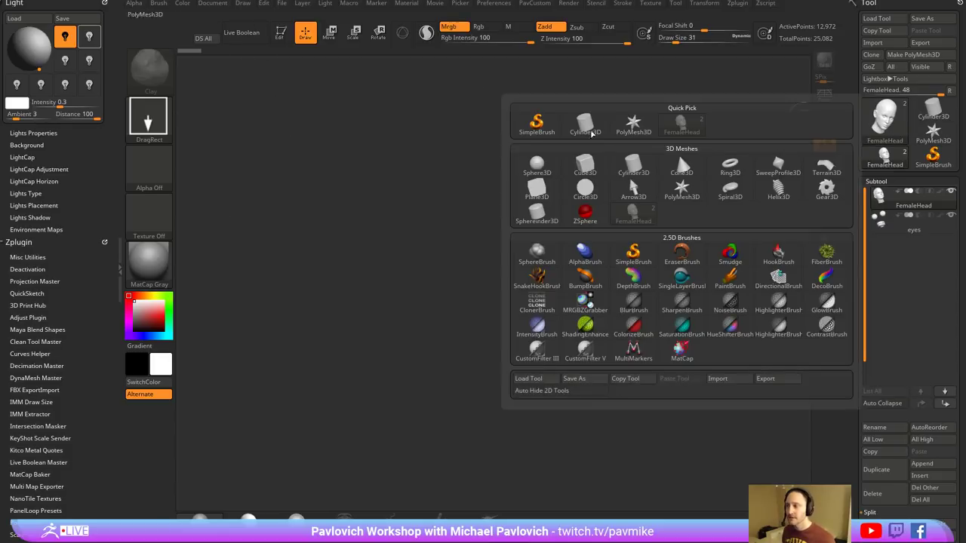
left_click(537, 192)
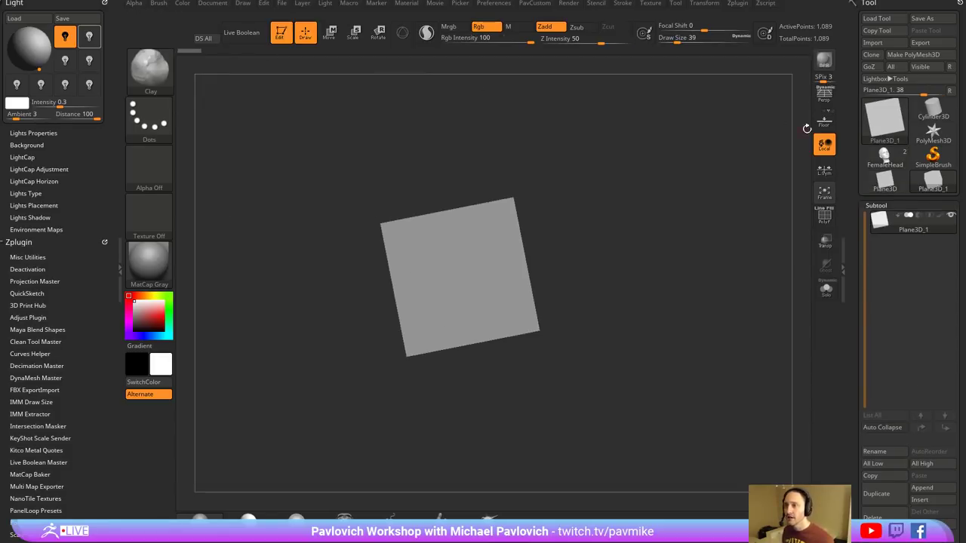
left_click(823, 216)
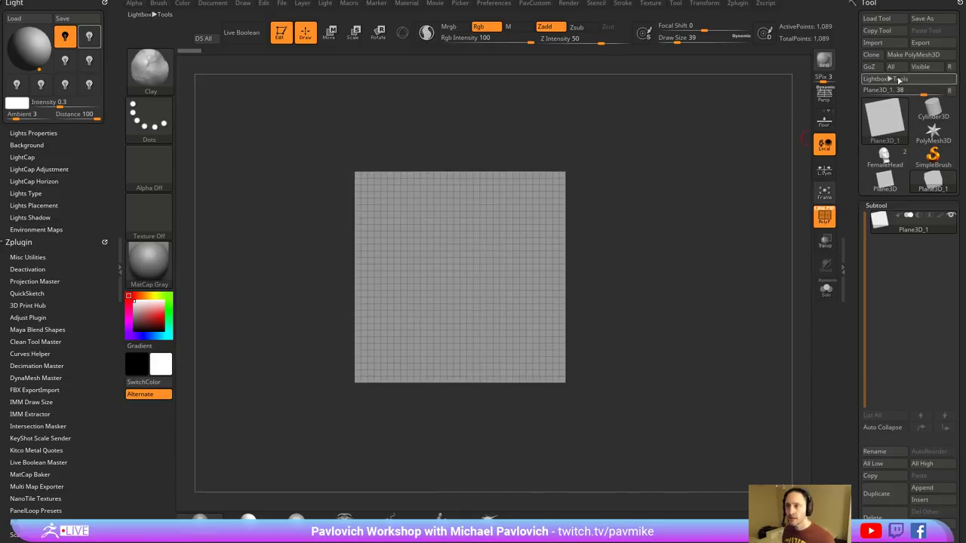
left_click(887, 59)
- Stretch the plane along X with the transform gizmo into a wide rectangle and return to Draw mode
key("w")
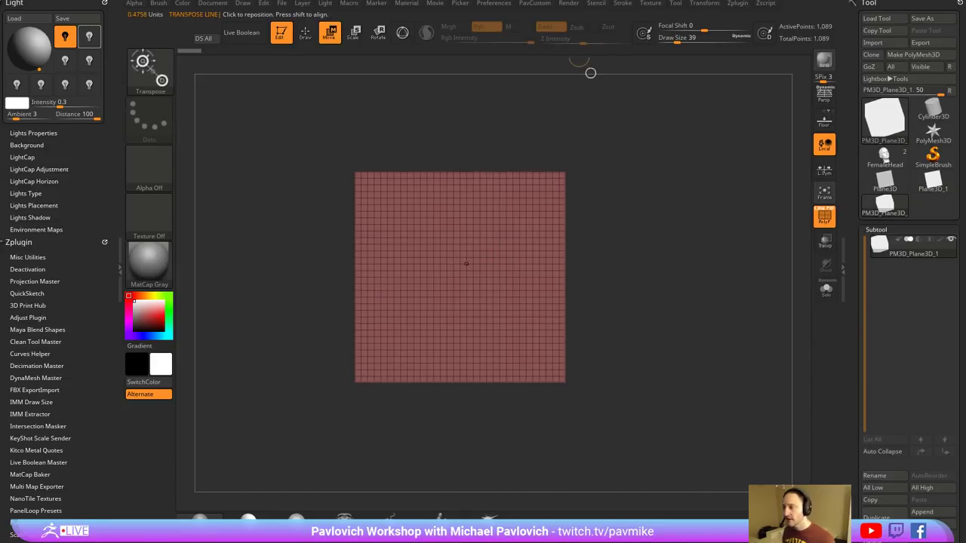
key("y")
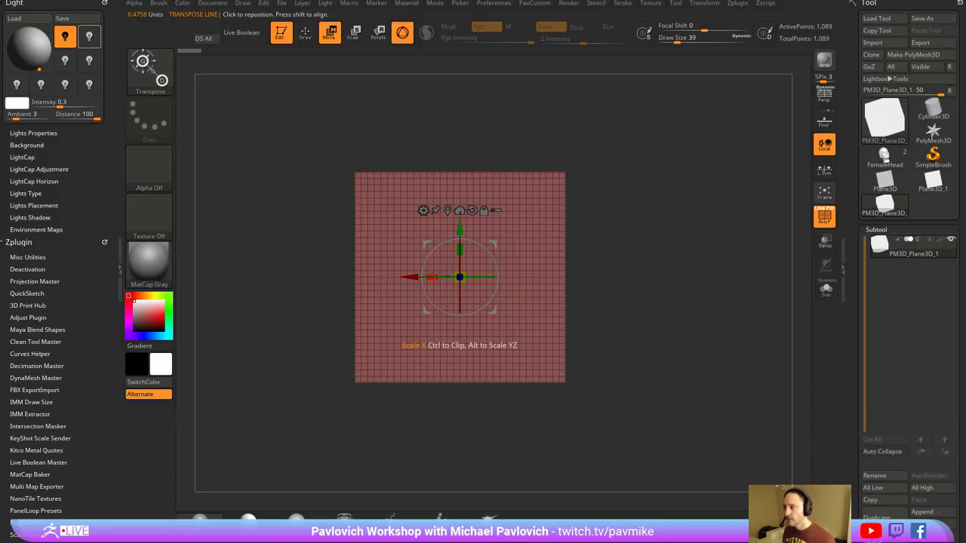
left_click_drag(431, 277, 372, 275)
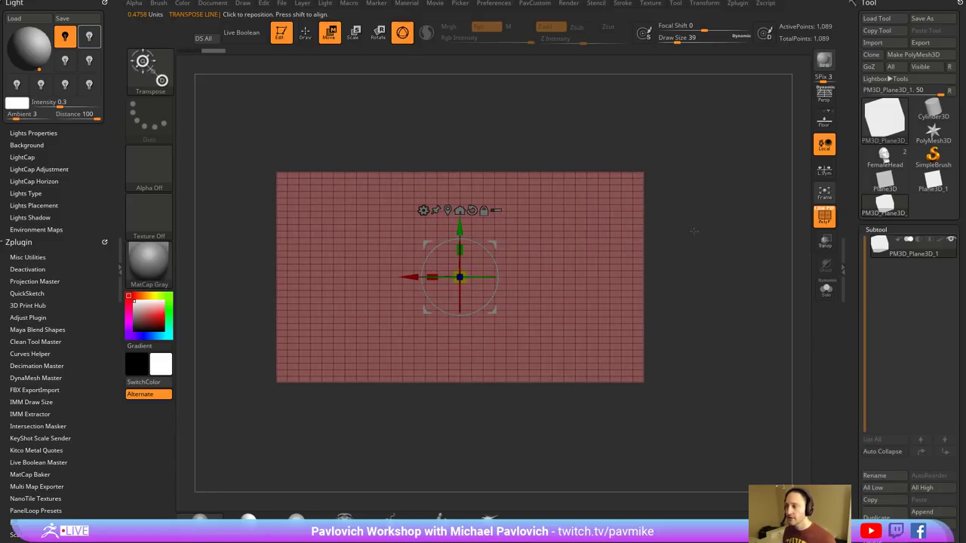
key("q")
mouse_move(631, 145)
left_mouse_down("alt")
mouse_move(735, 157)
mouse_move(703, 199)
left_mouse_up("alt")
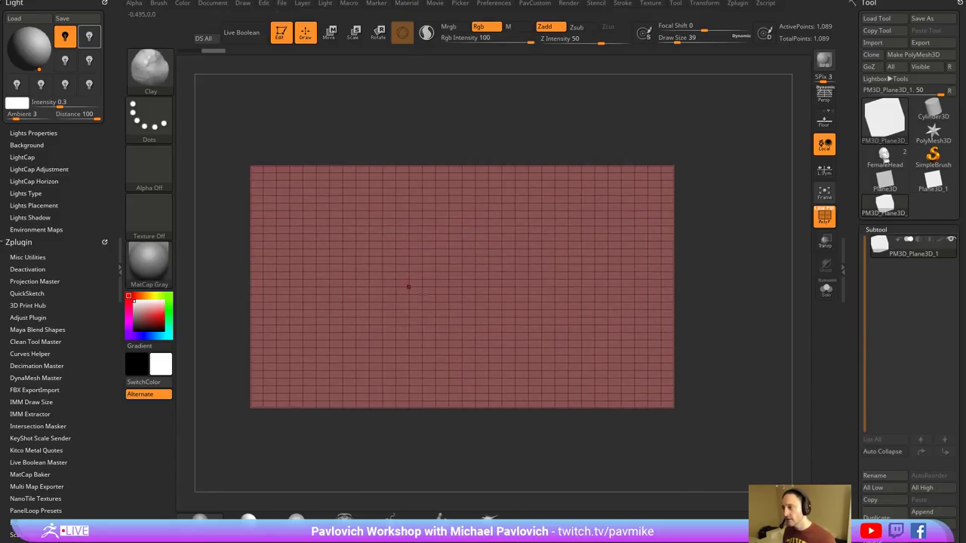
- ZRemesh the wide plane with the Same polygon count option and AdaptiveSize 0
scroll(876, 223, "down", 10)
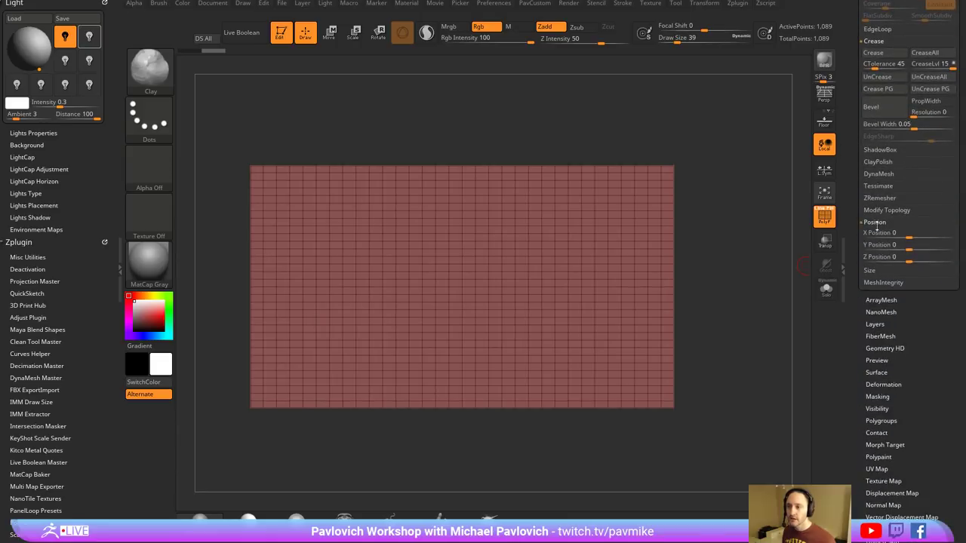
left_click(878, 223, "shift")
left_click_drag(856, 184, 851, 297)
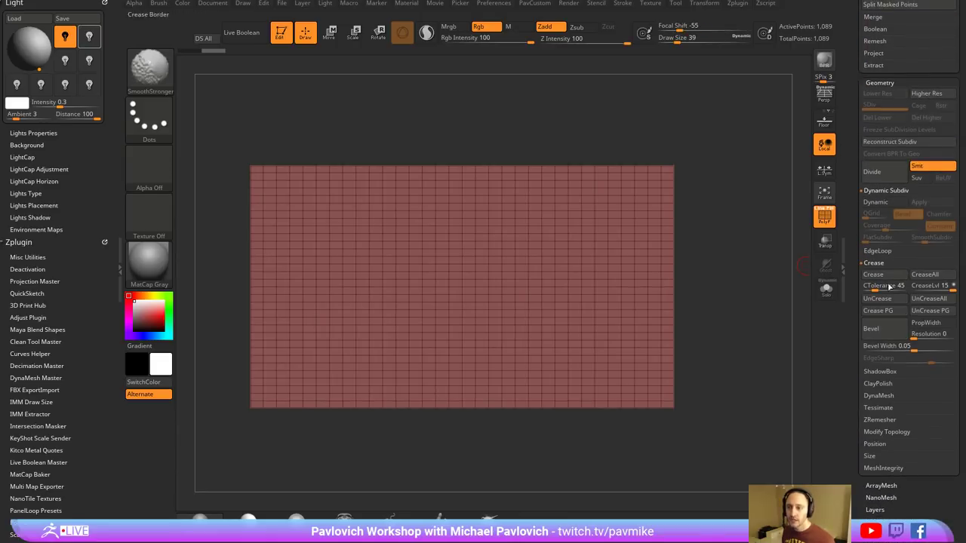
left_click(876, 419)
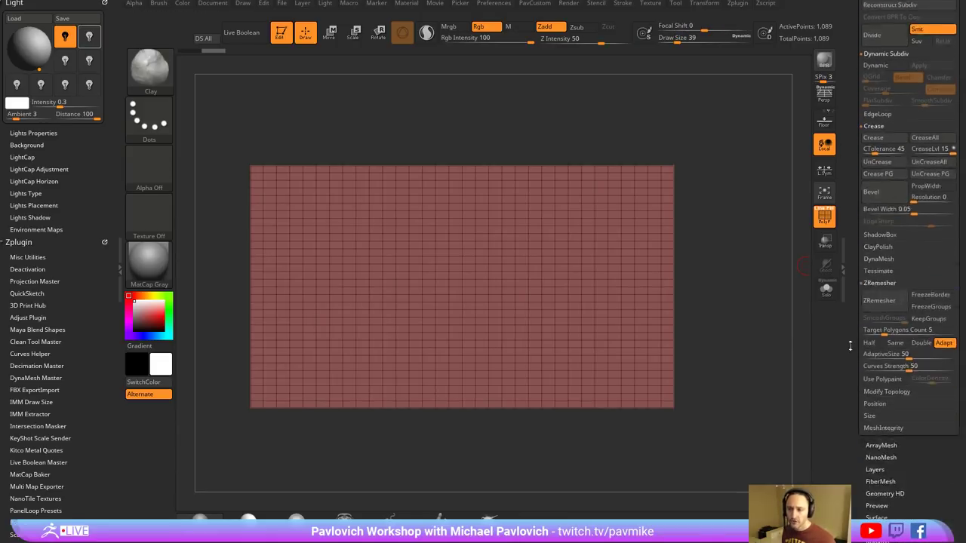
scroll(887, 300, "down", 4)
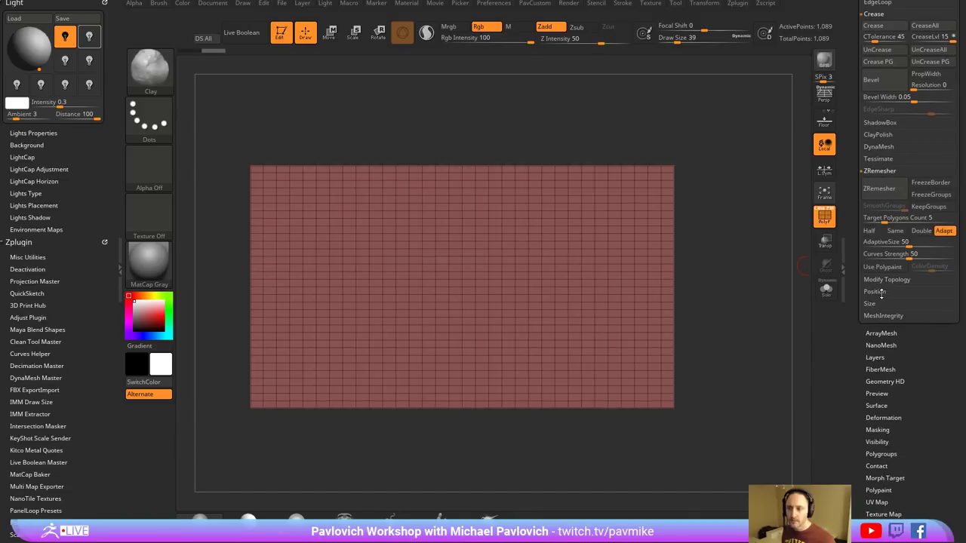
key("shift")
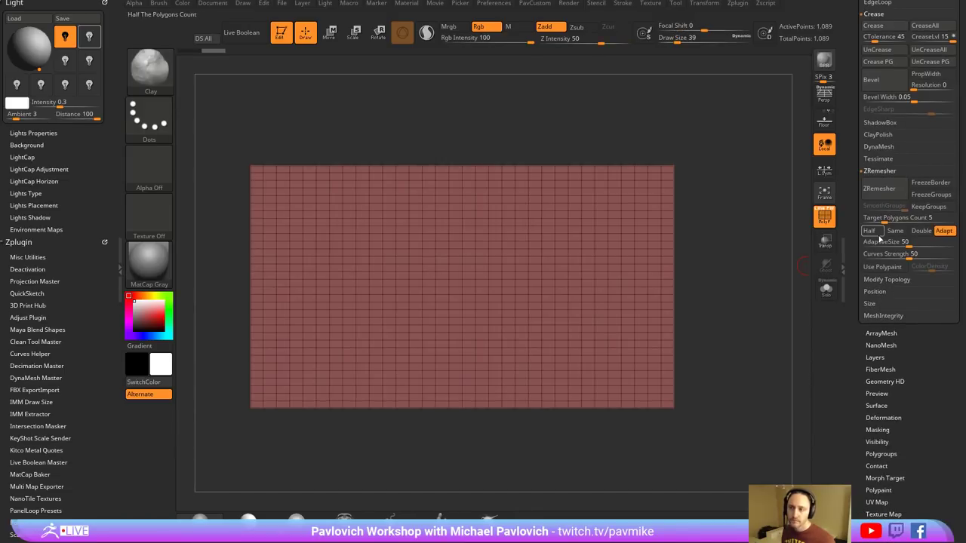
left_click(895, 230)
left_click_drag(906, 242, 860, 240)
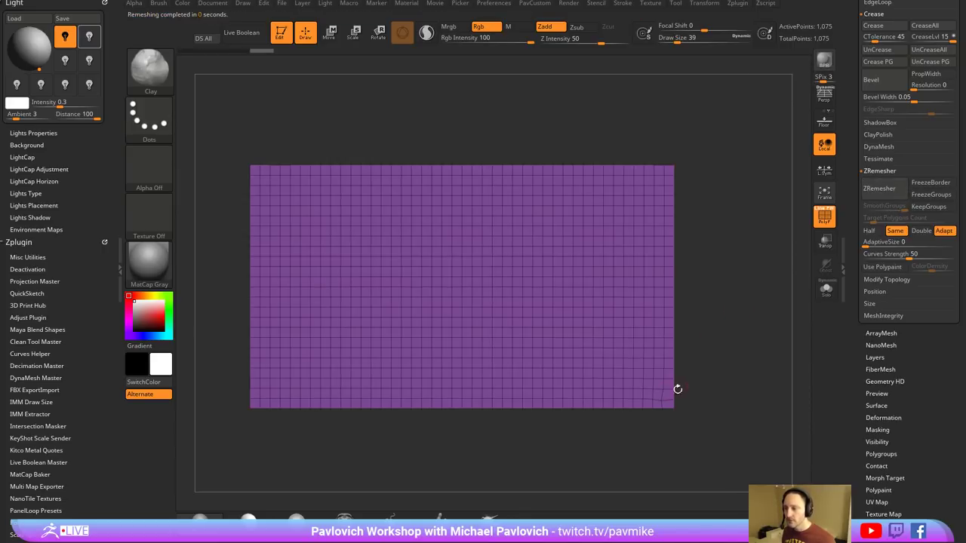
key("3")
left_click(720, 165)
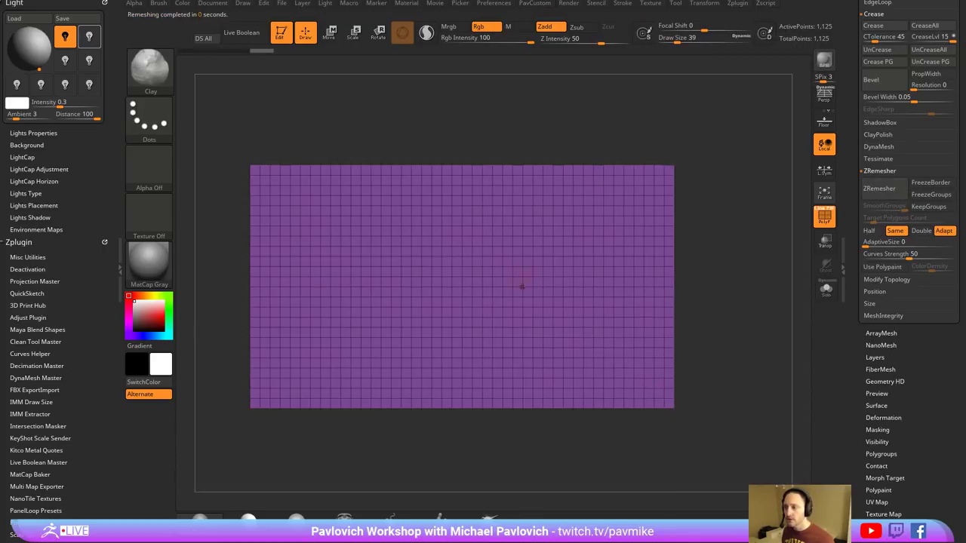
- Subdivide the plane to SDiv 5 with Smt smoothing off and hide its polyframe
left_click(825, 219)
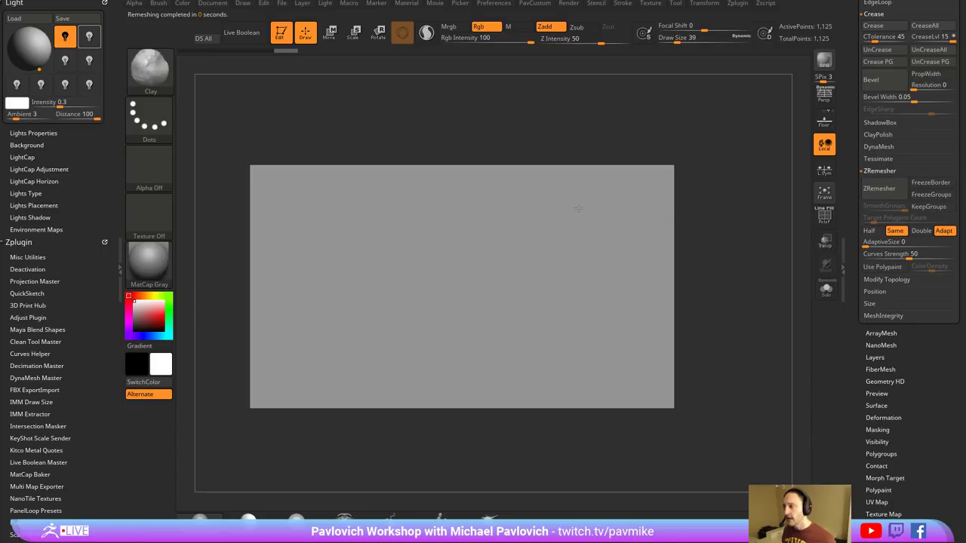
left_click(824, 217)
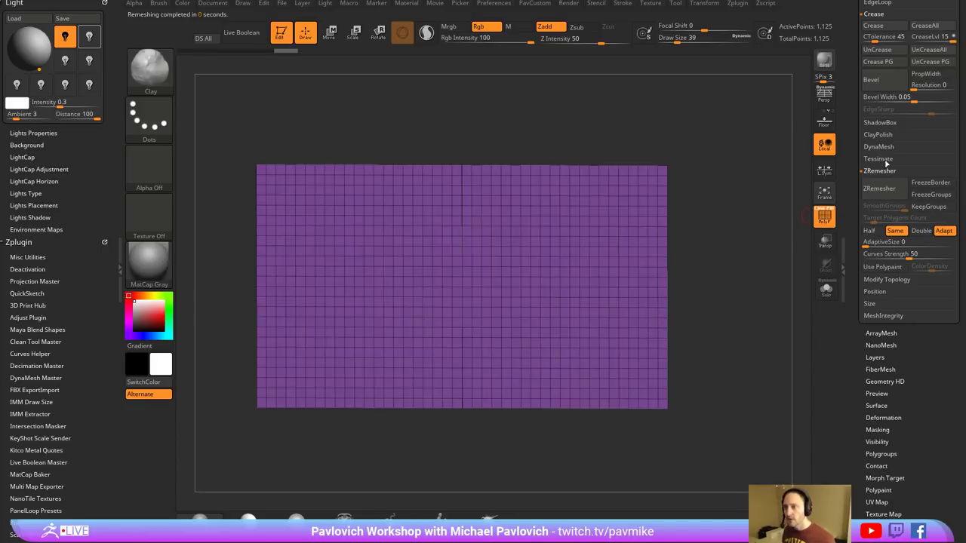
scroll(875, 181, "up", 5)
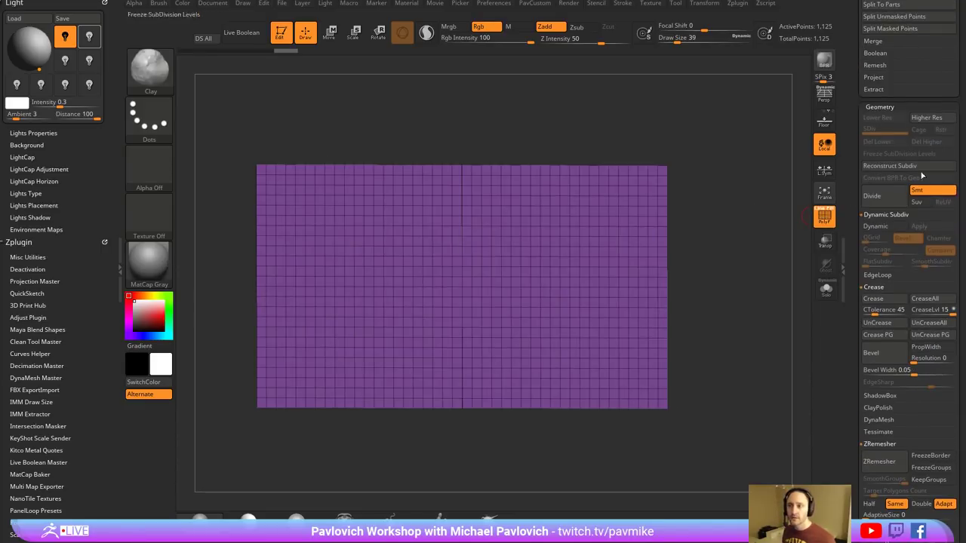
left_click(916, 190)
left_click(872, 195)
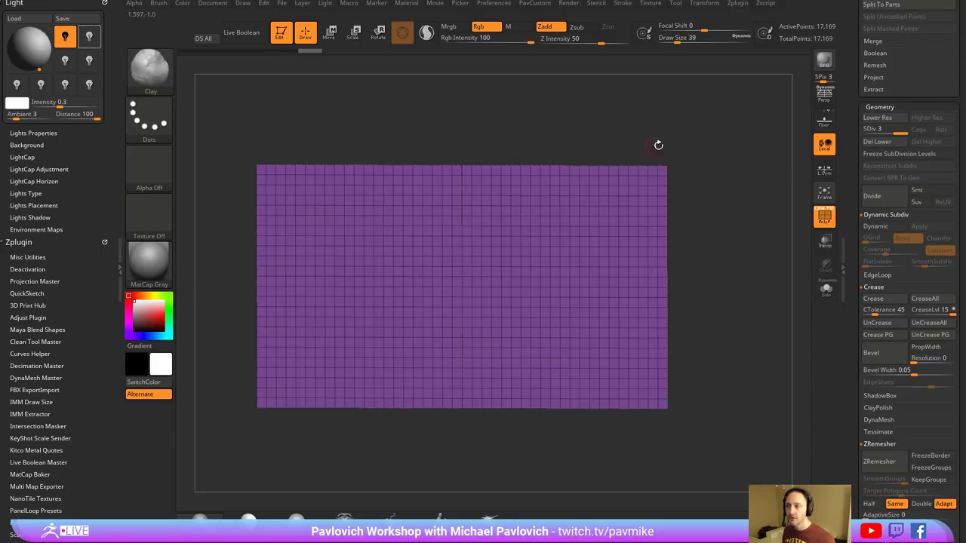
left_click(885, 204)
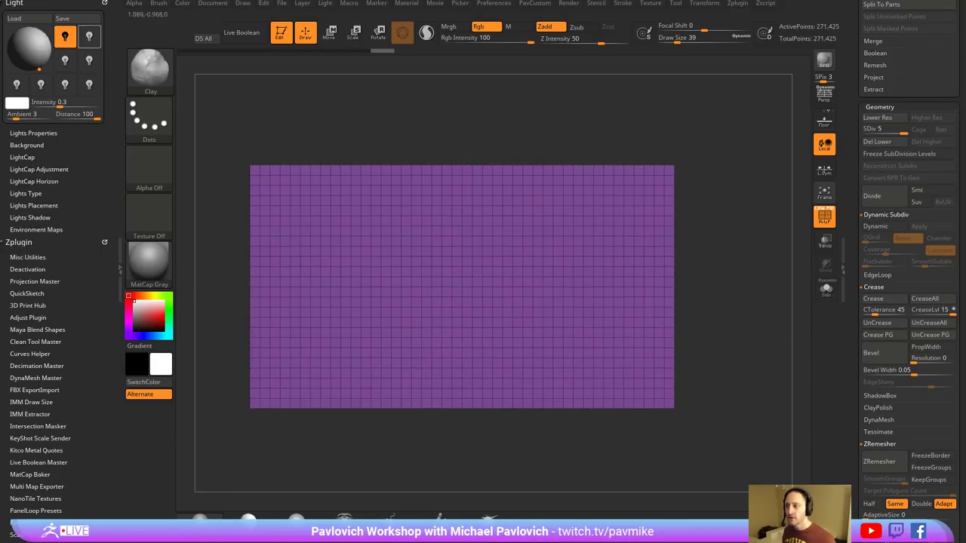
key("shift+f")
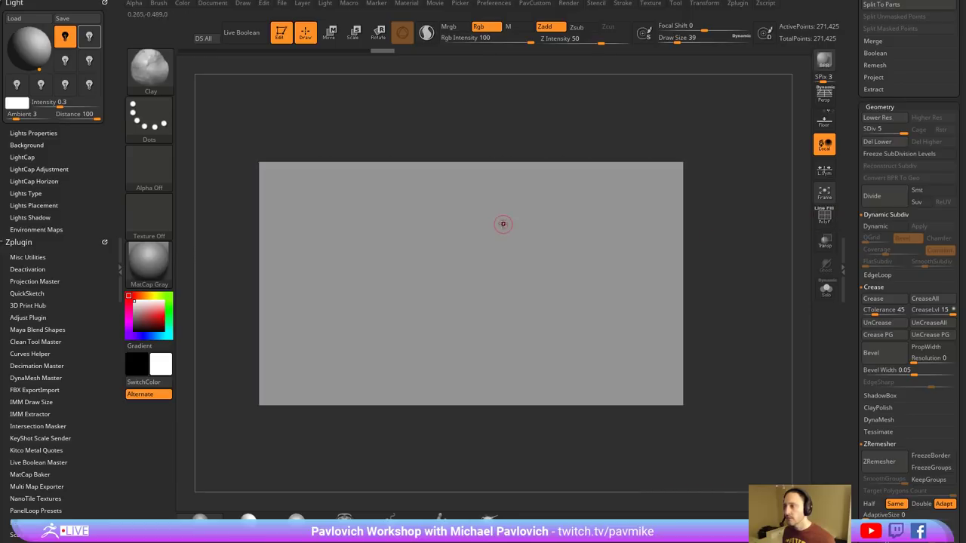
- Assign the SkinShade4 material to the plane and choose a dark grey paint colour
left_click(248, 519)
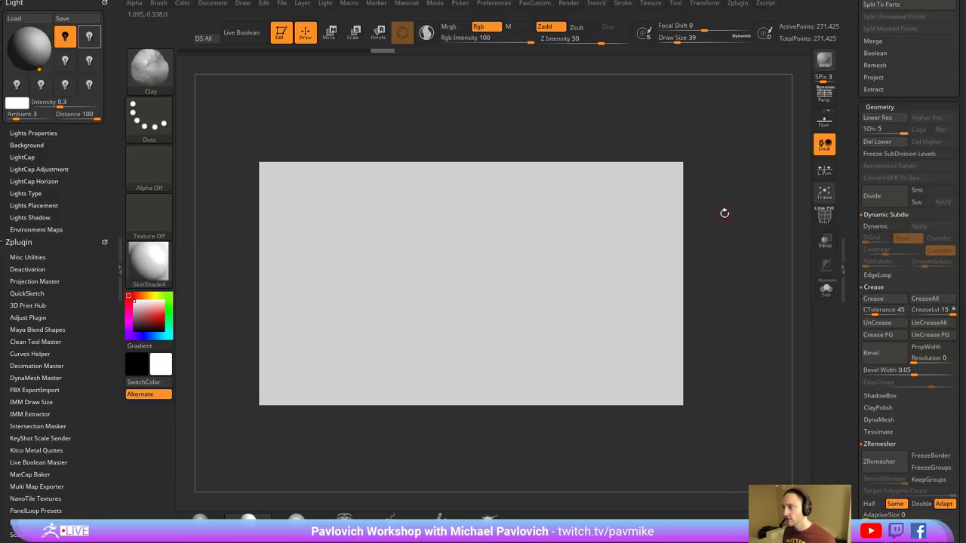
left_click_drag(724, 214, 743, 205, "alt")
left_click(135, 325)
left_click(132, 323)
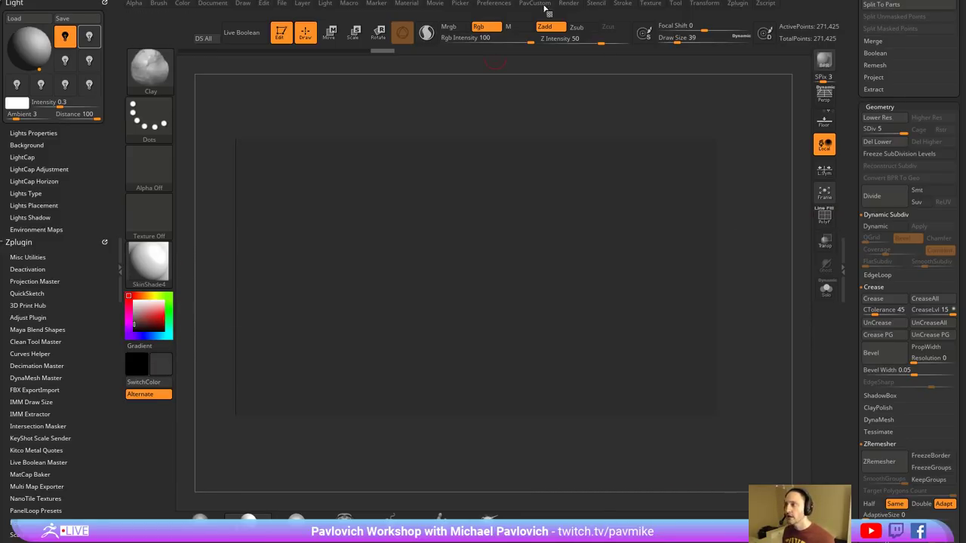
- Paint mirrored brow and eye lines on the plane using the Standard brush with Rgb on and Zadd off
left_click(480, 26)
key("1")
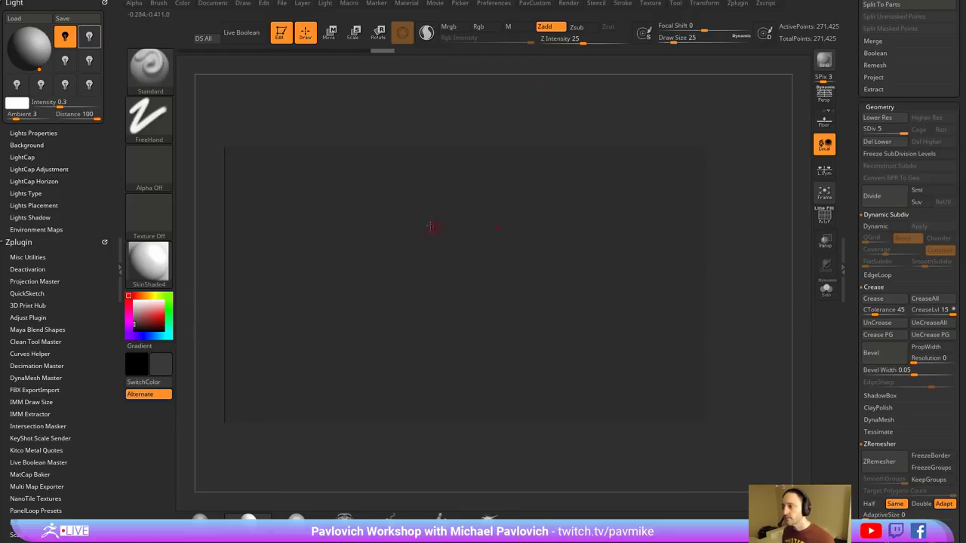
left_click(480, 27)
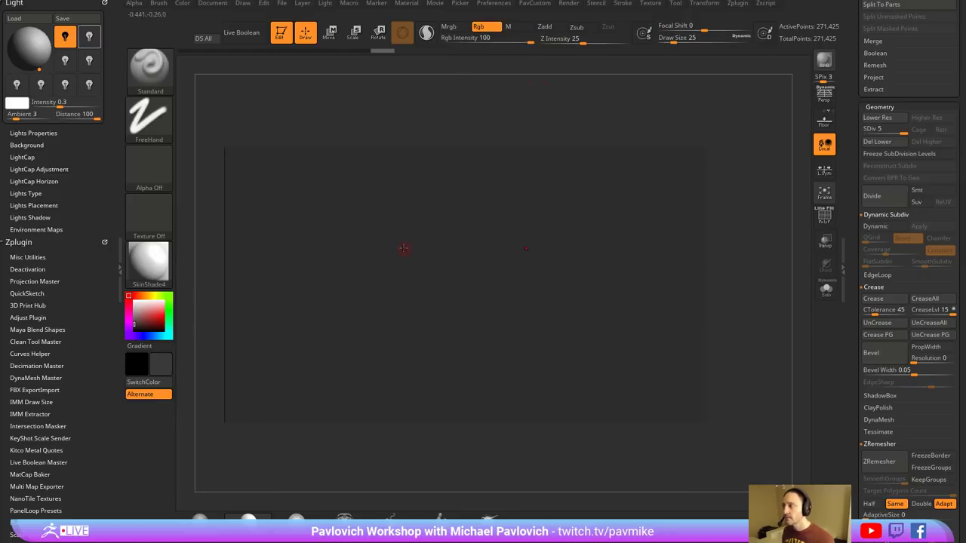
left_click_drag(391, 243, 456, 274)
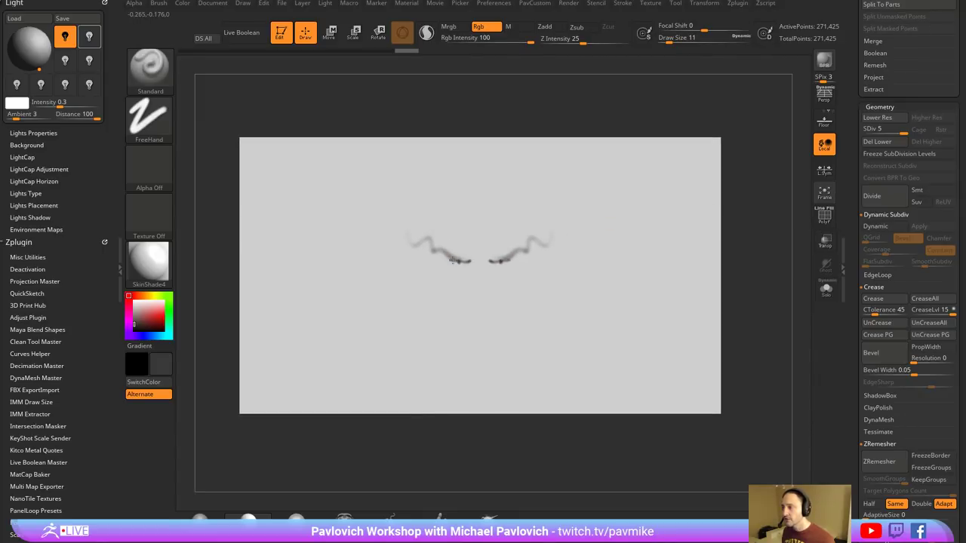
key("s")
left_click(459, 265)
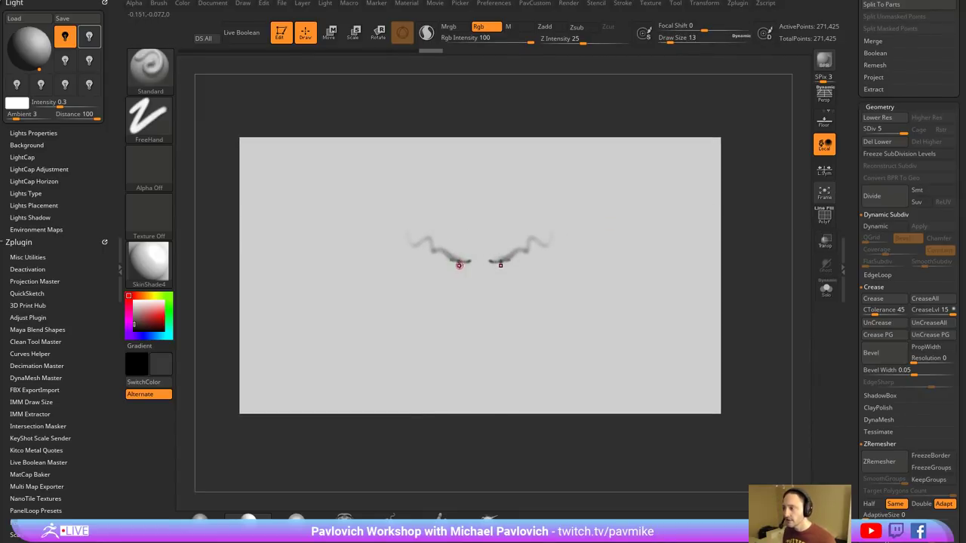
left_click_drag(462, 263, 434, 254)
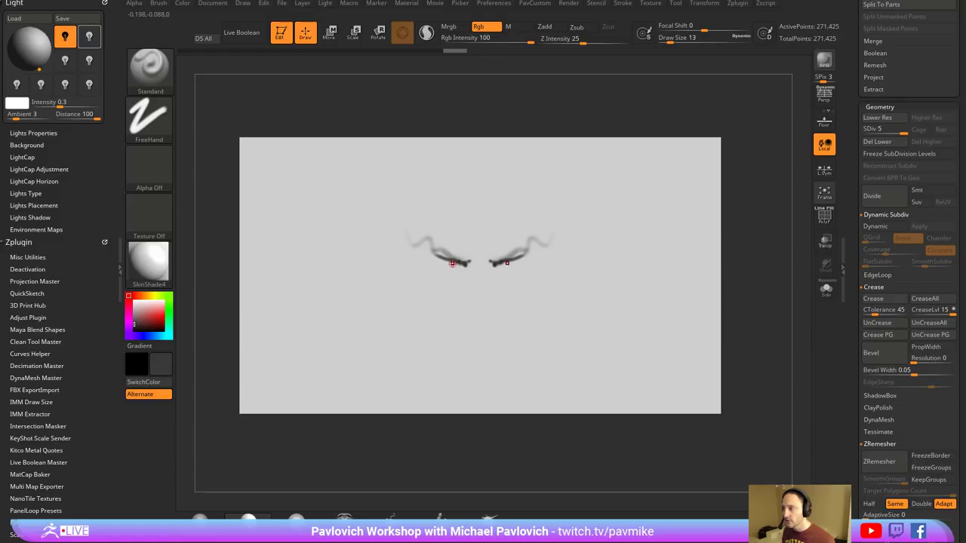
key("s")
left_click(449, 265)
left_click_drag(448, 266, 465, 277)
- Try test strokes below the eyes with the Paint and Pen Shadow brushes, and undo them
key("b")
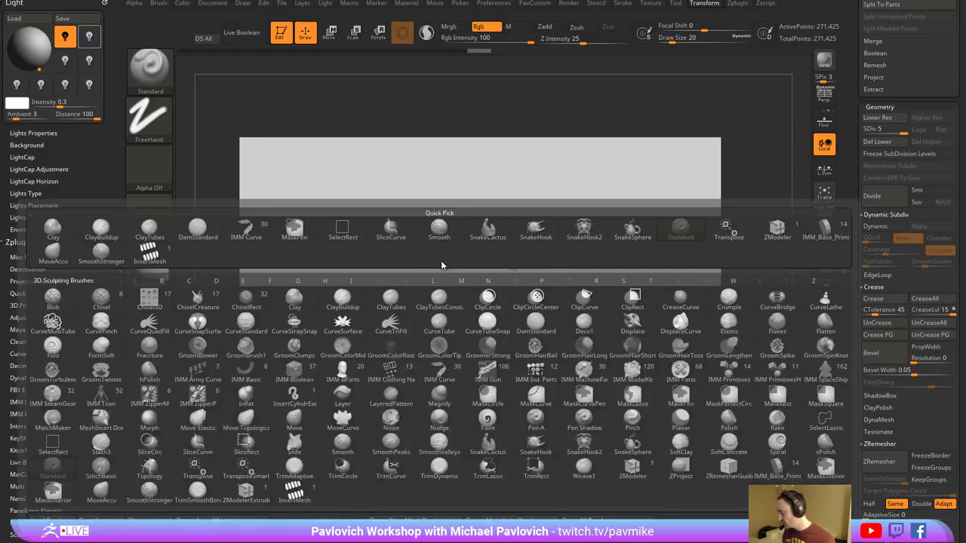
key("p")
left_click(501, 414)
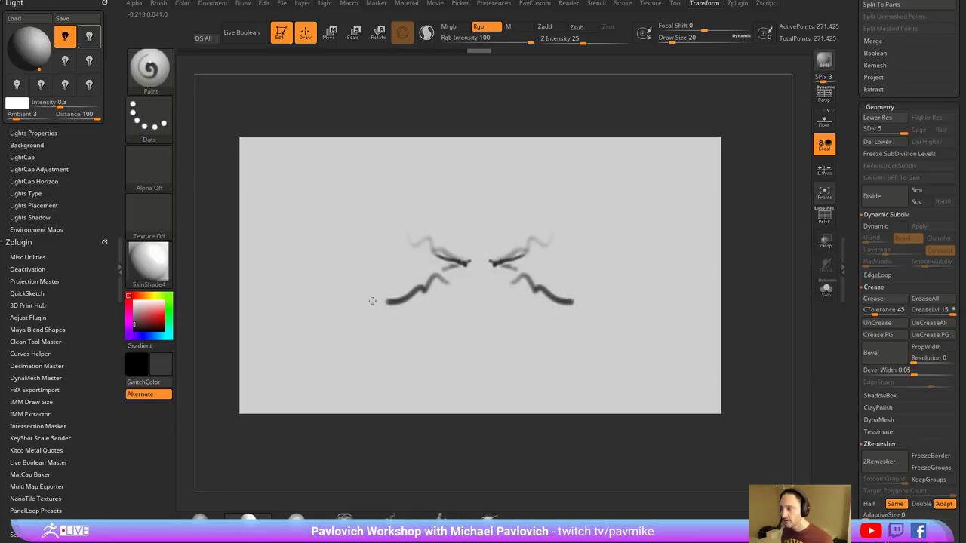
key("b")
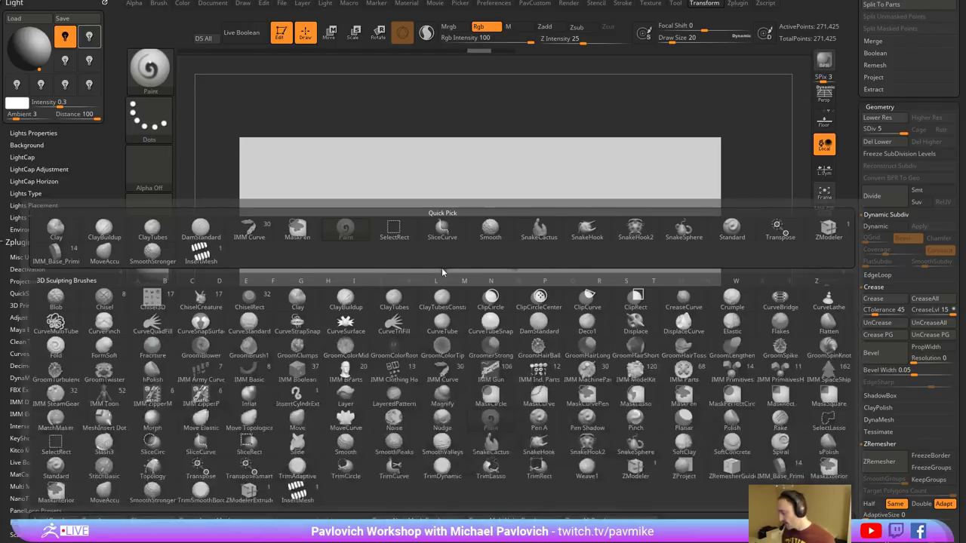
key("p")
left_click(587, 418)
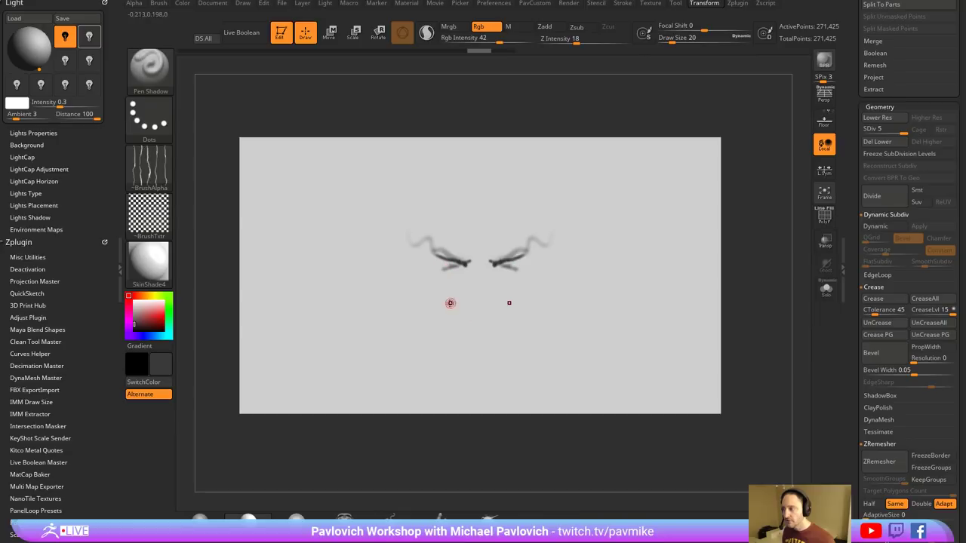
left_click_drag(450, 303, 305, 354)
key("ctrl+z")
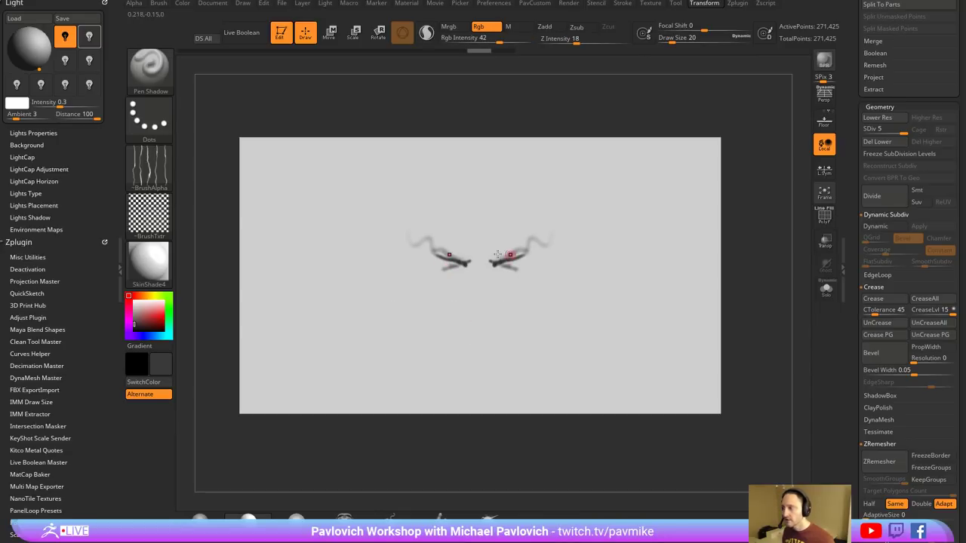
- Return to the Standard brush and paint the eyes, nose and mouth of the mirrored face
key("b")
key("s")
key("t")
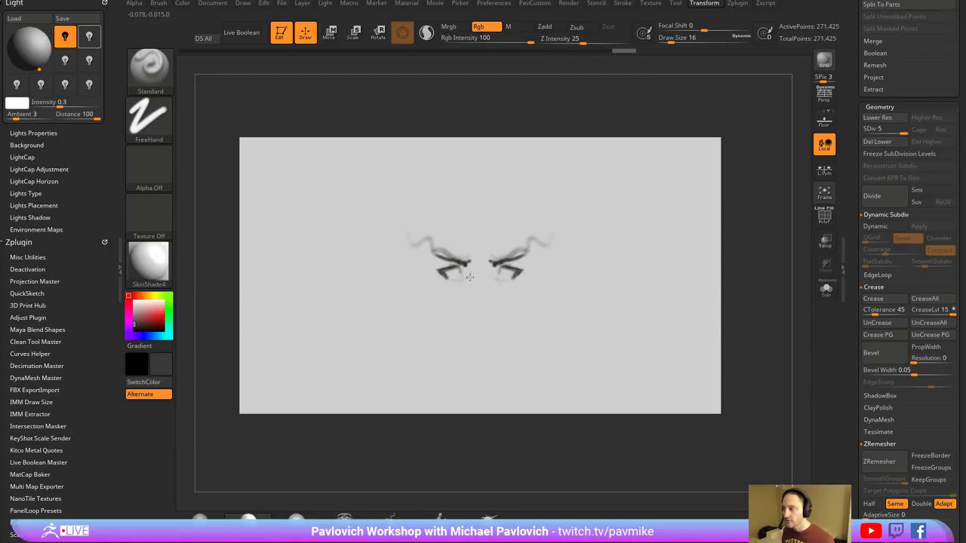
left_click_drag(470, 264, 474, 320)
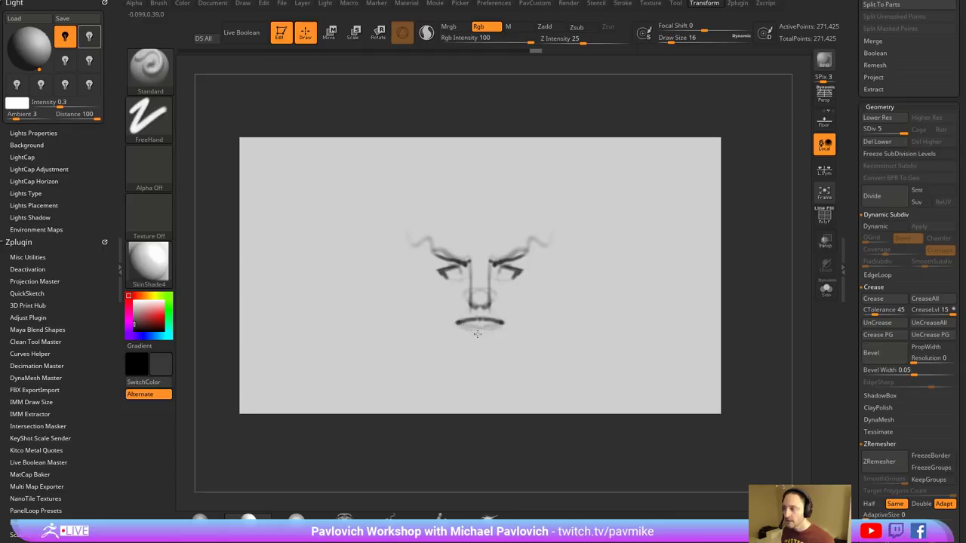
- Shade both cheeks and the sides of the jaw with softer strokes from a larger brush
key("s")
mouse_move(420, 277)
left_mouse_down()
mouse_move(441, 297)
mouse_move(445, 334)
left_mouse_up()
key("s")
left_click_drag(427, 284, 430, 285)
mouse_move(422, 276)
left_mouse_down()
mouse_move(443, 301)
mouse_move(448, 331)
mouse_move(455, 287)
left_mouse_up()
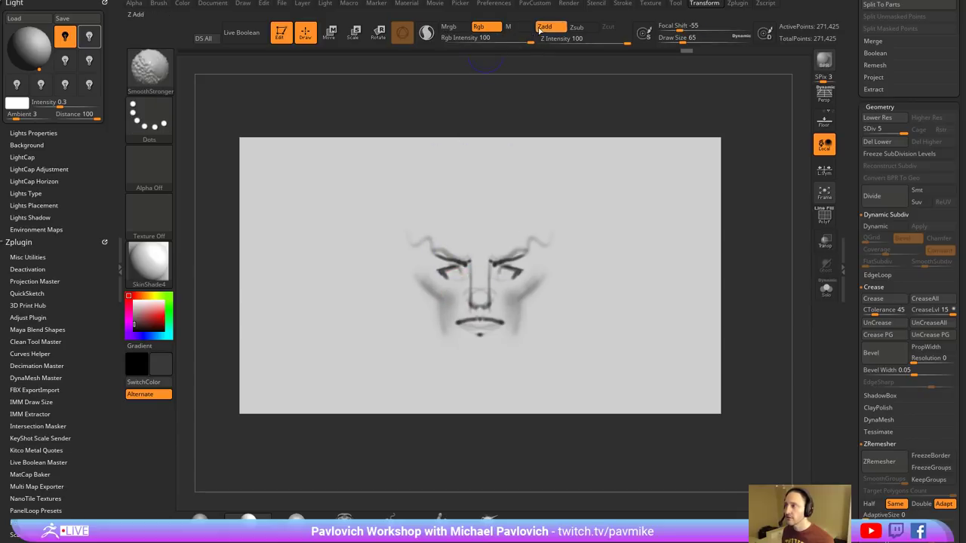
- Smooth the painted facial features and repaint darker brows and eyes with the Standard brush at draw size 18
mouse_move(467, 242)
left_mouse_down("shift")
mouse_move(443, 278)
mouse_move(468, 304)
mouse_move(462, 322)
left_mouse_up("shift")
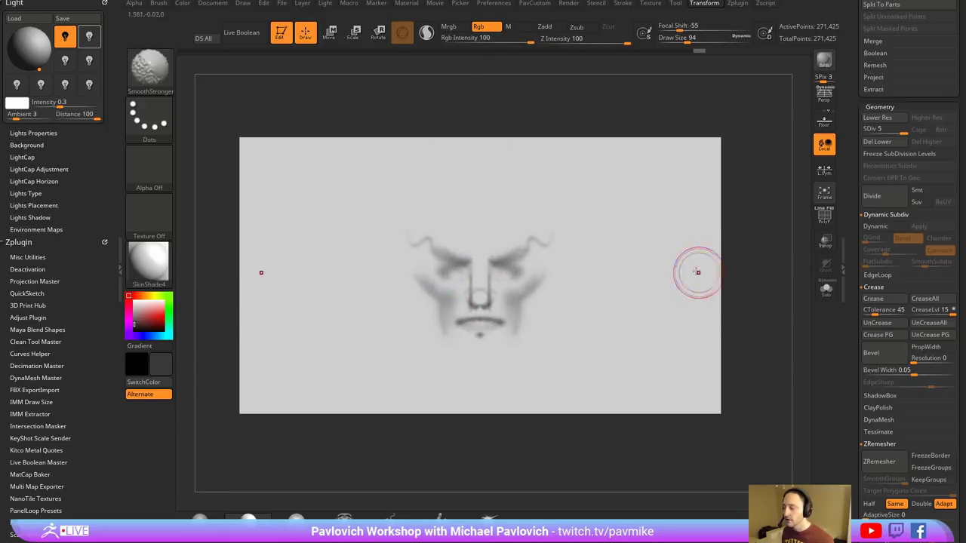
key("s")
left_click_drag(464, 286, 451, 286)
key("s")
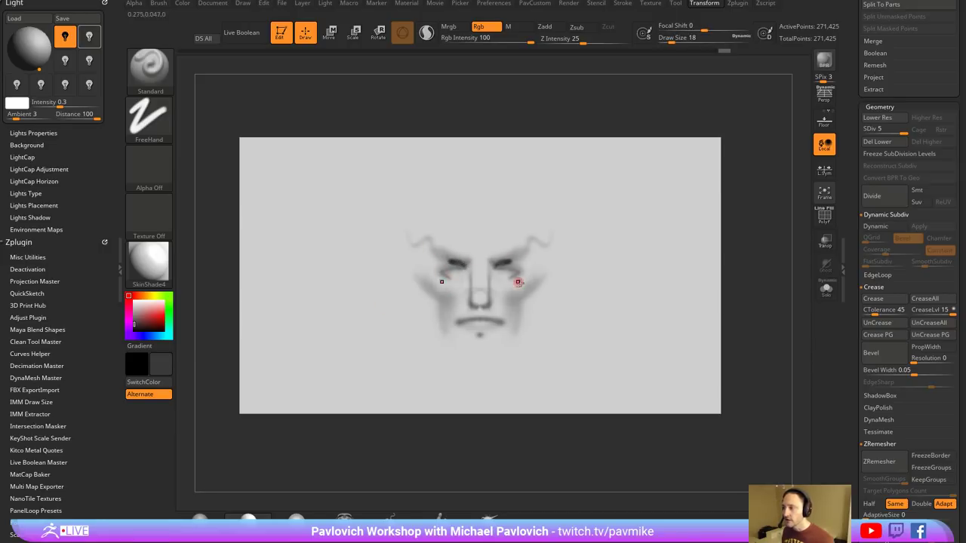
mouse_move(454, 272)
left_mouse_down()
mouse_move(445, 273)
mouse_move(458, 268)
mouse_move(455, 281)
left_mouse_up()
- Darken both cheeks and the sides of the jaw with mirrored strokes at draw size 46
key("s")
mouse_move(448, 314)
left_mouse_down()
mouse_move(438, 289)
mouse_move(441, 342)
left_mouse_up()
left_click_drag(422, 294, 450, 354)
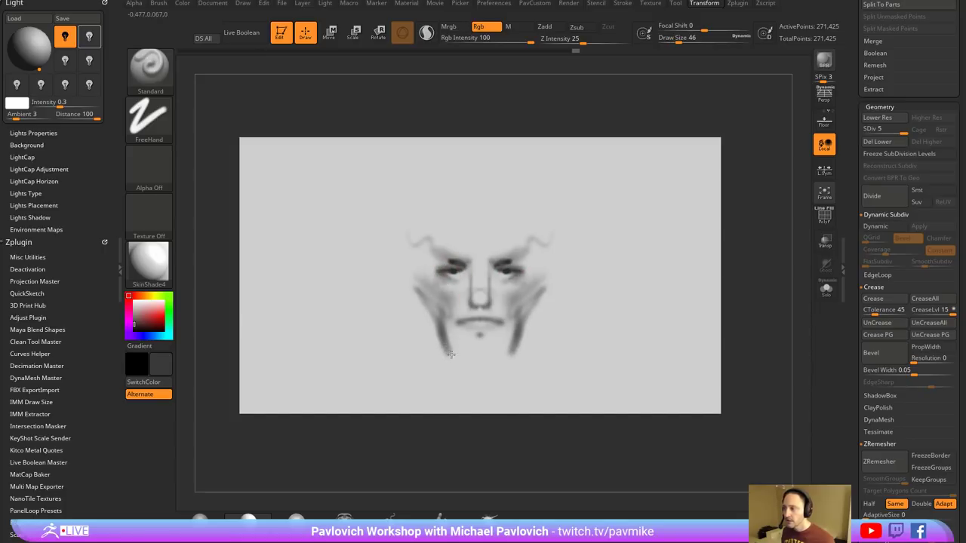
- Paint the chin and skull outline, the ears, and dark hair with long side locks around the face
mouse_move(442, 320)
left_mouse_down()
mouse_move(462, 356)
mouse_move(410, 285)
mouse_move(447, 224)
mouse_move(480, 225)
left_mouse_up()
mouse_move(418, 266)
left_mouse_down()
mouse_move(480, 208)
mouse_move(457, 219)
mouse_move(470, 296)
left_mouse_up()
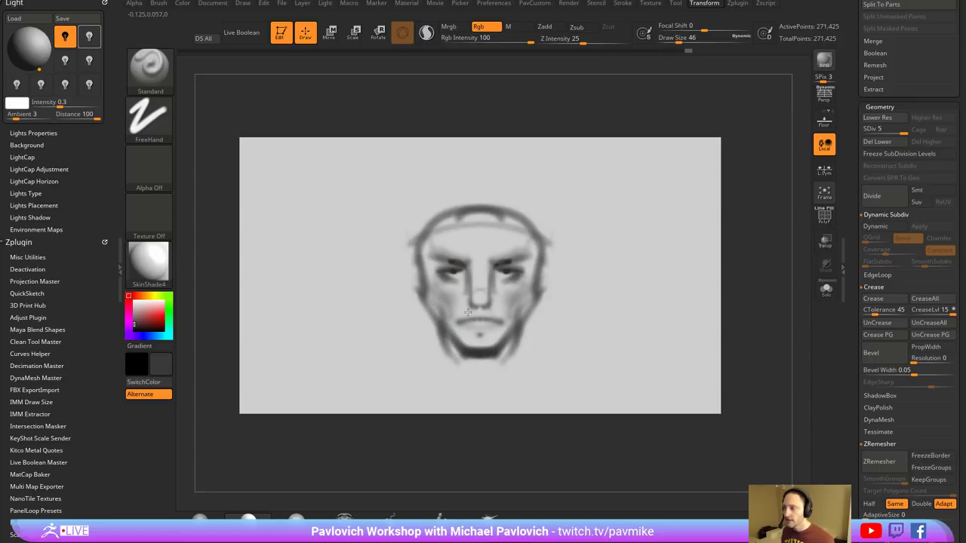
mouse_move(412, 246)
left_mouse_down()
mouse_move(419, 305)
mouse_move(420, 218)
mouse_move(464, 197)
mouse_move(452, 190)
mouse_move(468, 183)
mouse_move(424, 216)
mouse_move(426, 280)
left_mouse_up()
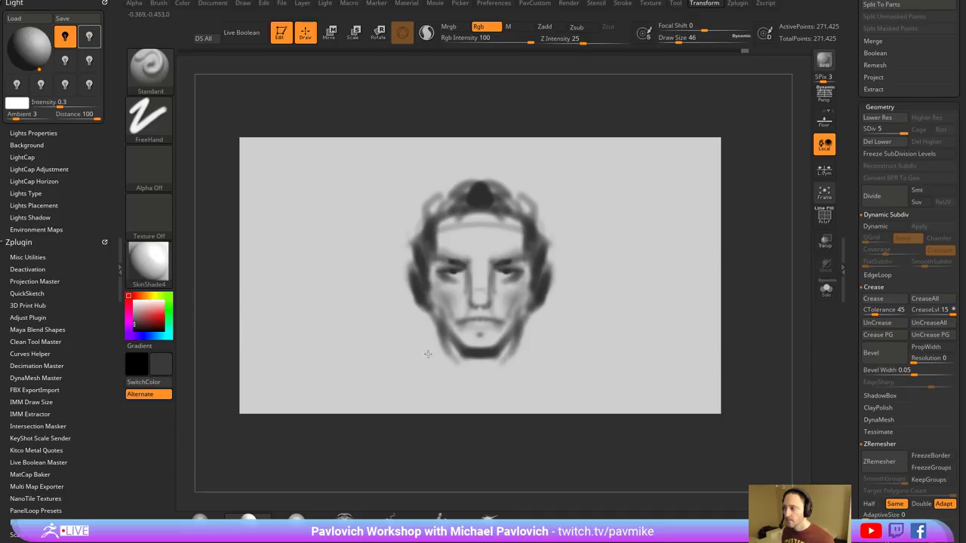
mouse_move(428, 354)
left_mouse_down()
mouse_move(446, 222)
mouse_move(480, 242)
mouse_move(513, 226)
left_mouse_up()
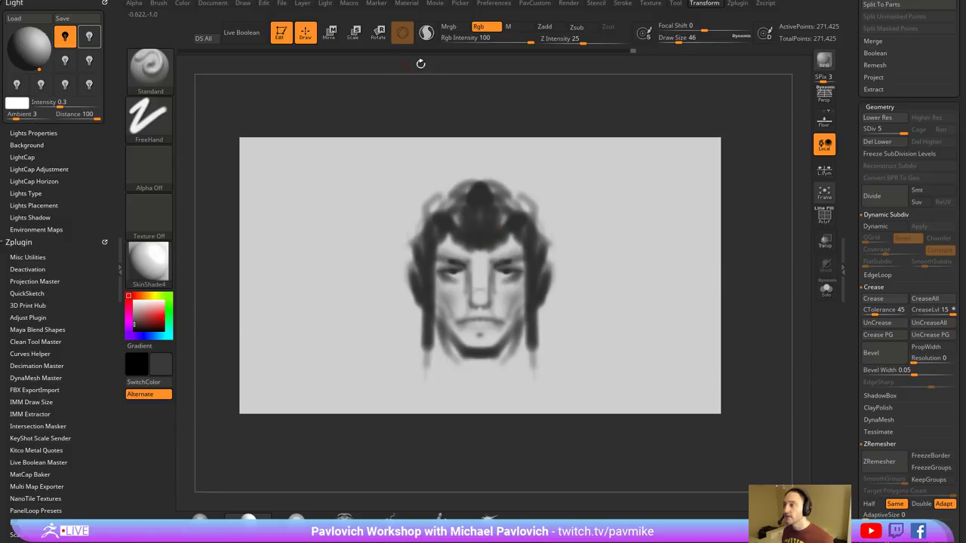
- Set Rgb Intensity to 10 and change the active colour to white for filling the plane
left_click_drag(530, 41, 469, 41)
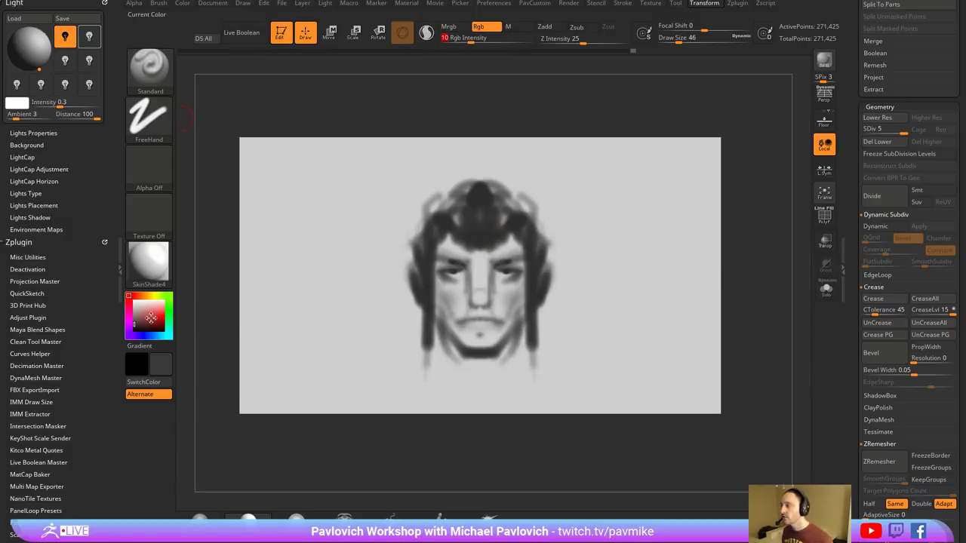
left_click_drag(151, 317, 134, 301)
left_click(182, 4)
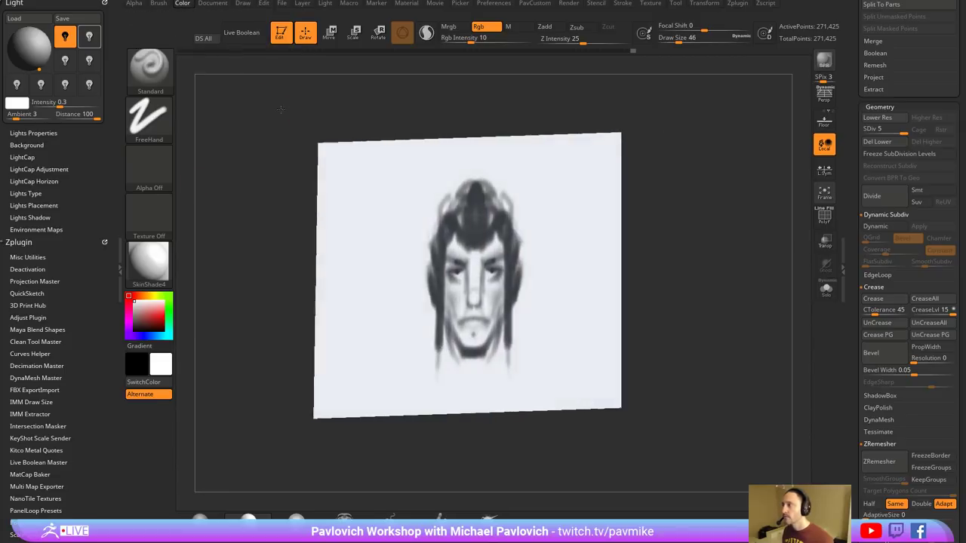
- Remove the docked Light and Zplugin palettes from the tray
left_click(105, 3)
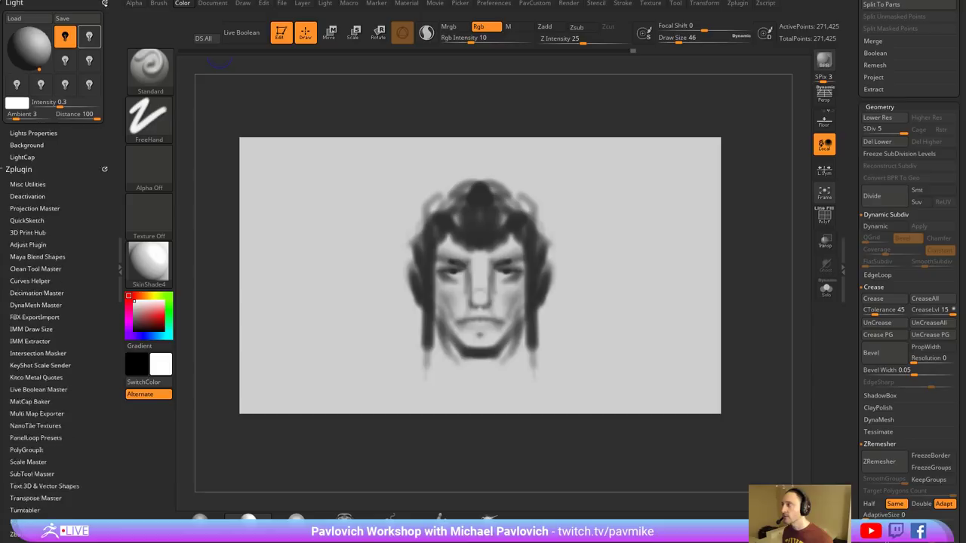
left_click(105, 4)
left_click(105, 3)
left_click(105, 3)
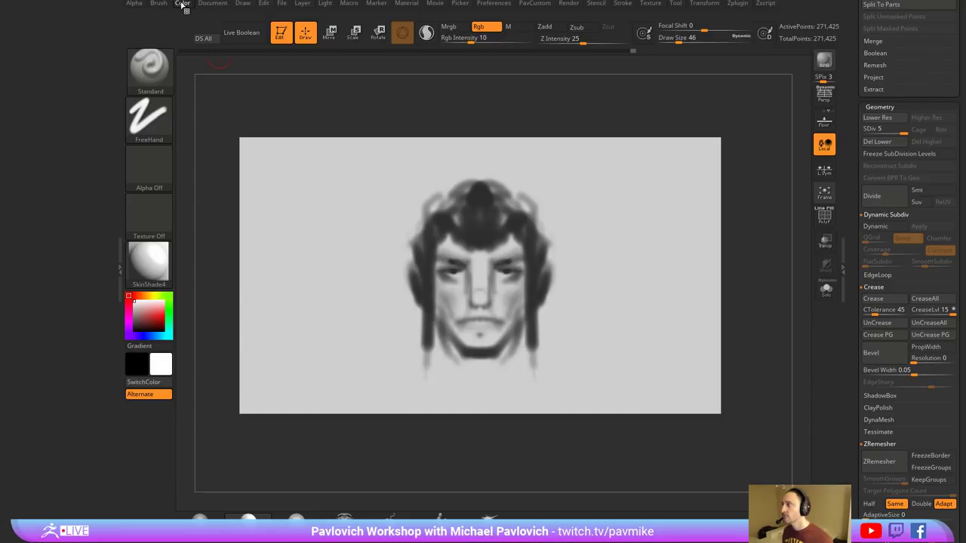
- Try covering the sketch with a solid fill and with white fills at Rgb Intensity 12, and undo the fills
key("ctrl+n")
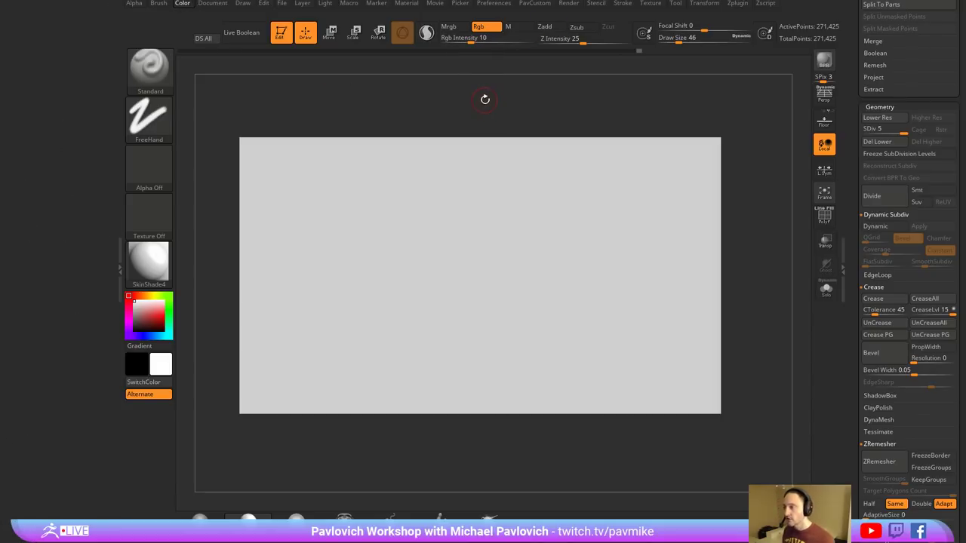
key("ctrl+z")
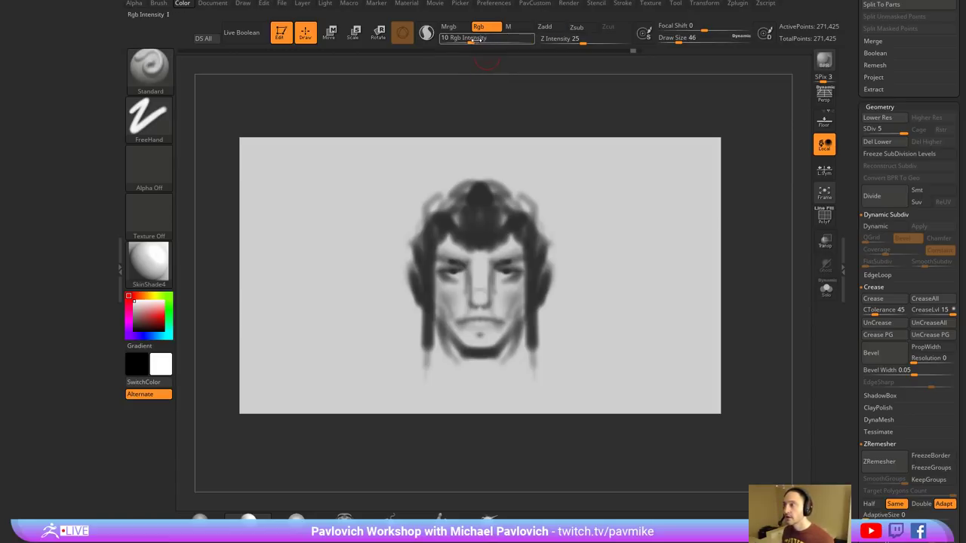
key("ctrl+f")
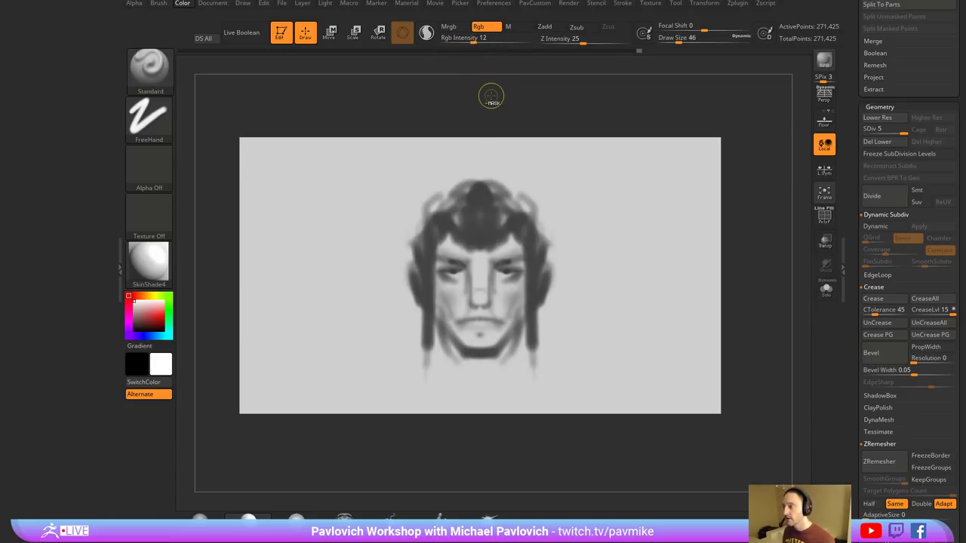
key("ctrl+f")
key("ctrl+f")
key("ctrl+z")
key("ctrl+z")
key("ctrl+z")
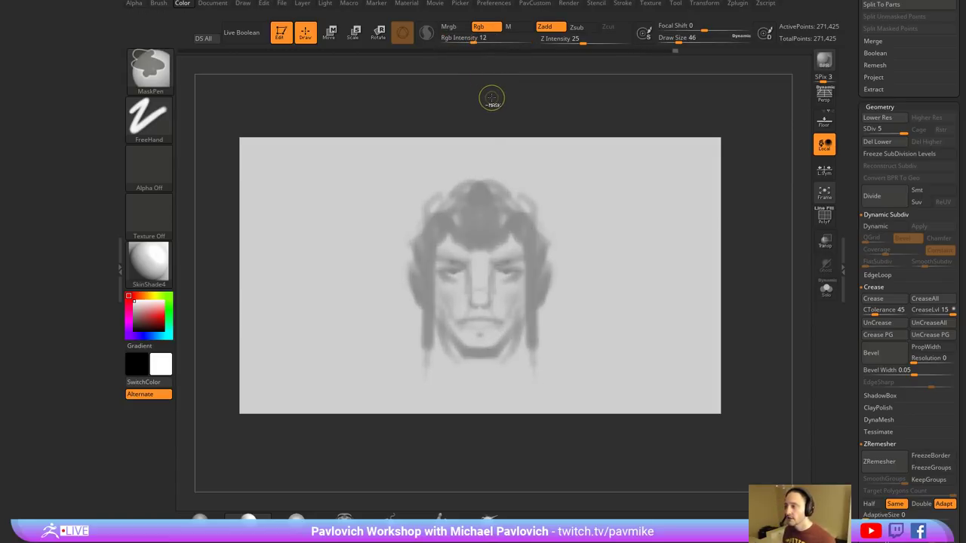
- Fade the sketch by repeatedly filling the plane with white at Rgb Intensity 12
key("ctrl+f")
key("ctrl+f")
key("ctrl+f")
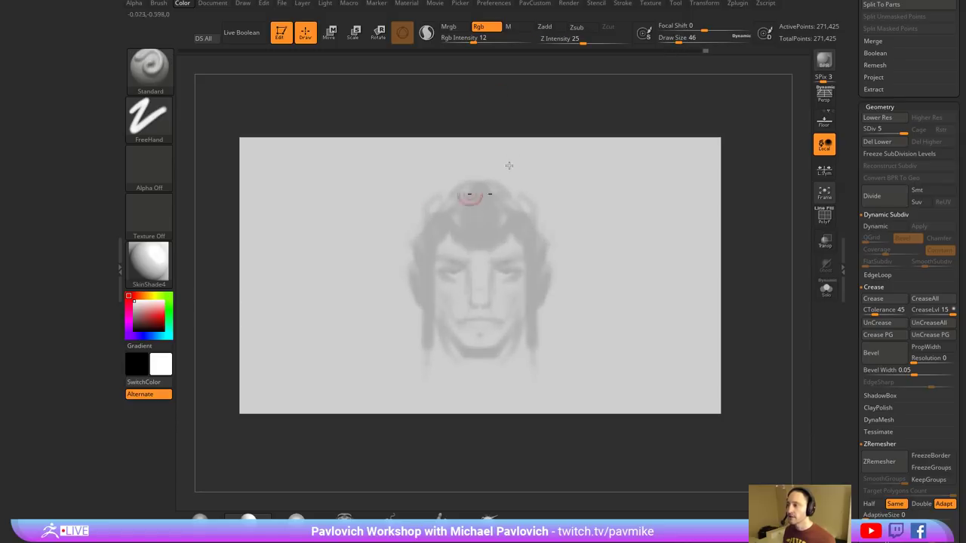
- Prepare the Standard brush for fine lines over the faded face with Rgb Intensity 60, draw size 13 and black colour
key("s")
left_click(533, 94)
mouse_move(577, 77)
left_mouse_down("alt")
mouse_move(607, 92)
mouse_move(594, 79)
left_mouse_up("alt")
key("s")
left_click(581, 75)
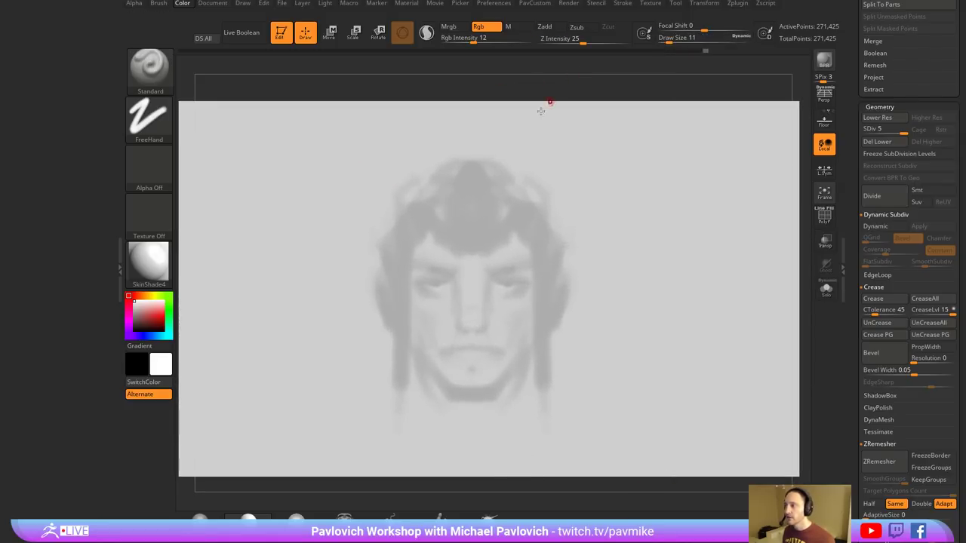
left_click_drag(492, 40, 511, 40)
key("s")
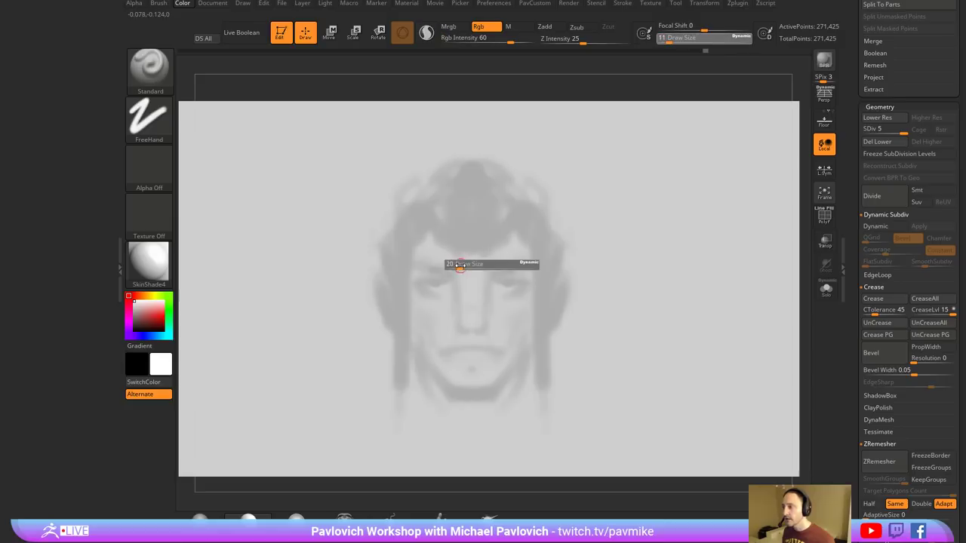
left_click(458, 268)
left_click(134, 332)
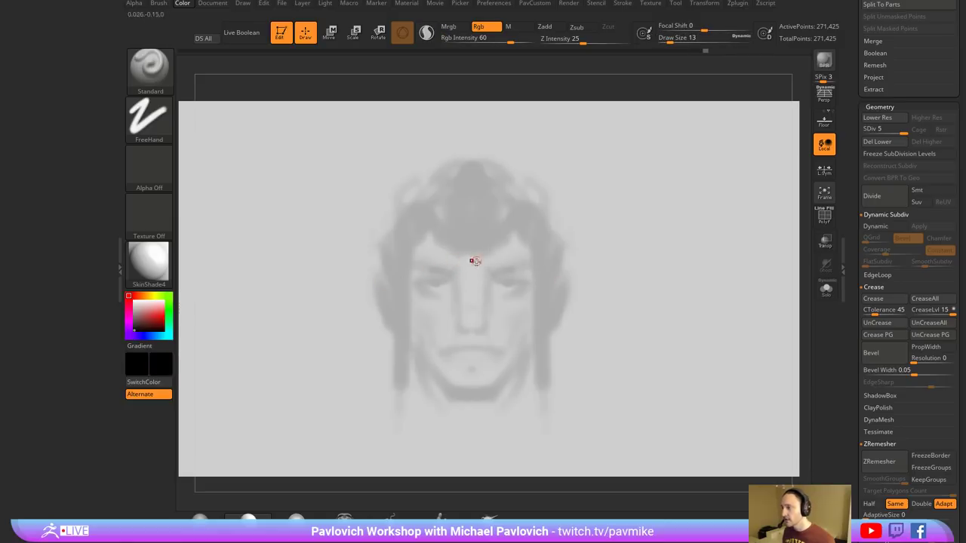
- Paint fine black brow, eyelid, nostril and mouth lines on the face with the draw size reduced to 9
key("s")
left_click(454, 271)
key("bracketleft")
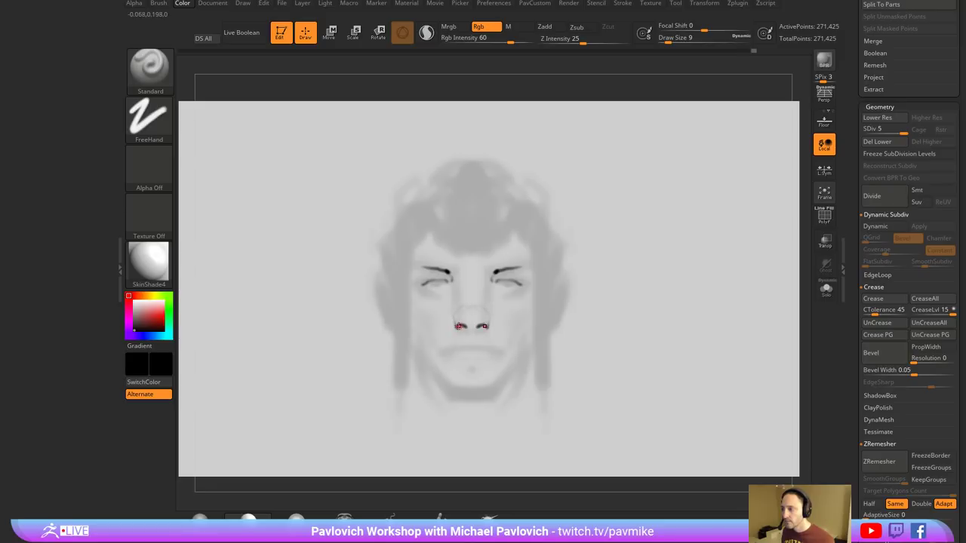
left_click(472, 343)
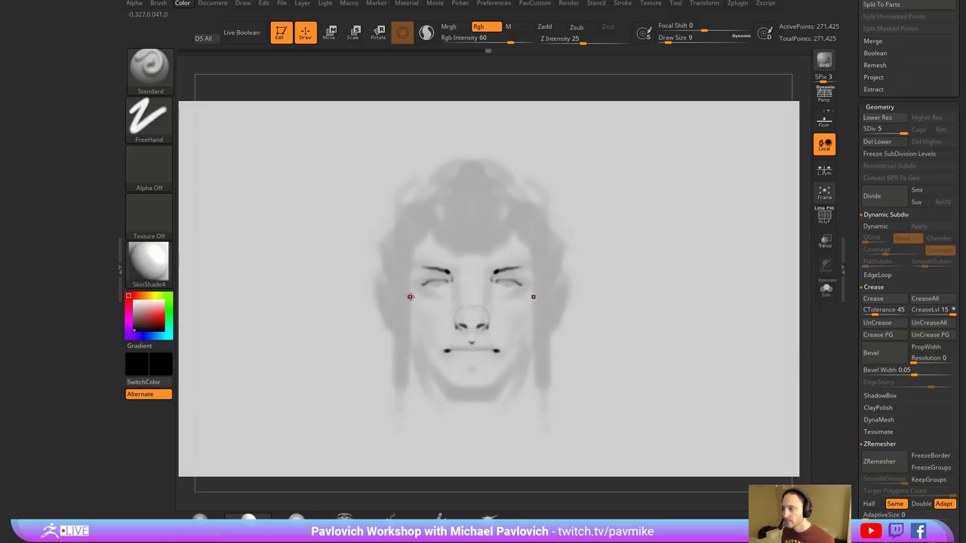
- Paint dark hollows under both cheekbones with a larger brush and smooth the shading
key("s")
left_click_drag(428, 328, 442, 328)
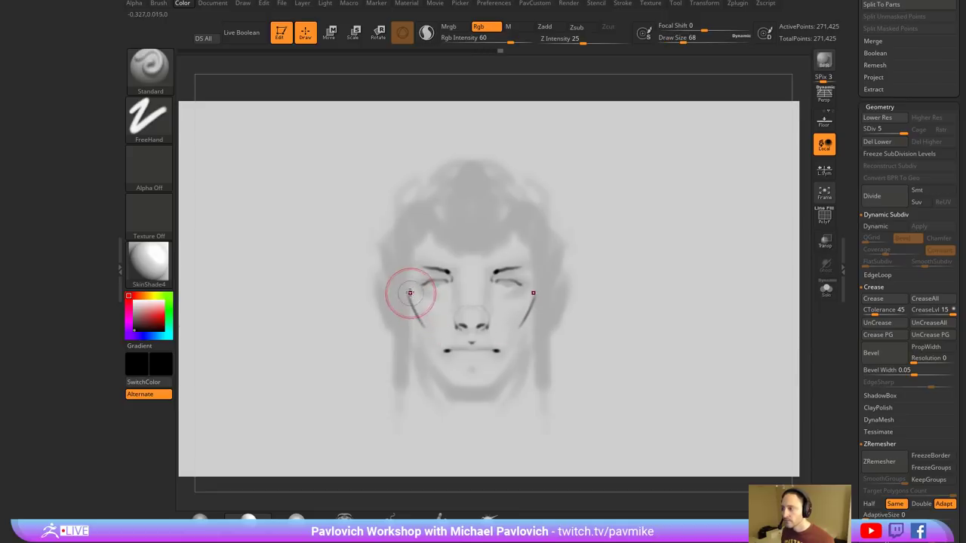
mouse_move(409, 294)
left_mouse_down()
mouse_move(444, 343)
mouse_move(445, 333)
left_mouse_up()
key("s")
left_click_drag(433, 317, 426, 318)
mouse_move(414, 298)
left_mouse_down("shift")
mouse_move(430, 326)
mouse_move(420, 319)
left_mouse_up("shift")
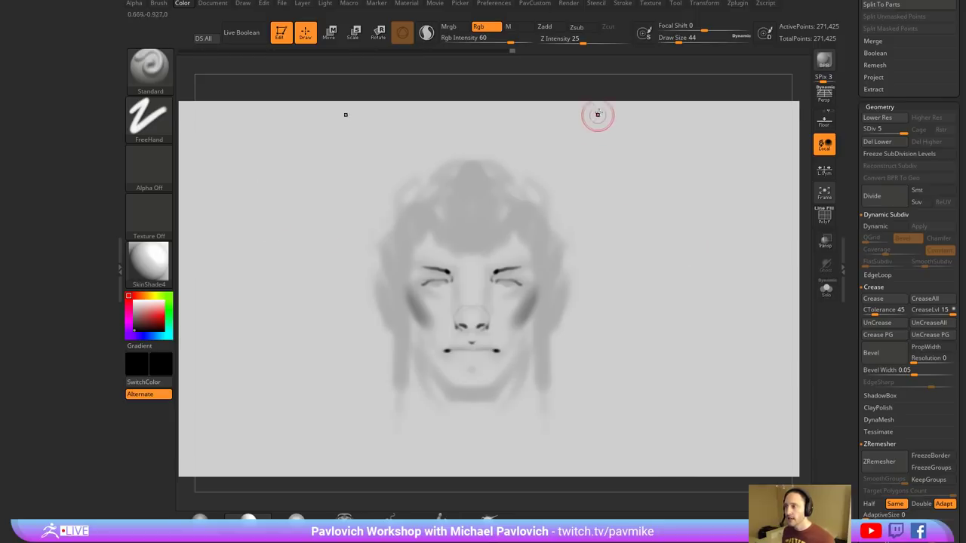
- Switch to the Move brush, try pulling the outer eye area upward, and undo that change
mouse_move(603, 91)
left_mouse_down("alt")
mouse_move(615, 84)
mouse_move(606, 82)
left_mouse_up("alt")
key("b")
key("m")
key("v")
key("s")
left_click_drag(465, 264, 459, 264)
mouse_move(421, 281)
left_mouse_down()
mouse_move(420, 261)
mouse_move(424, 299)
mouse_move(412, 261)
left_mouse_up()
key("ctrl+z")
- Try pulling the face forward out of the plane with the Move brush at draw size 274, and undo it
left_click_drag(539, 105, 620, 120)
key("s")
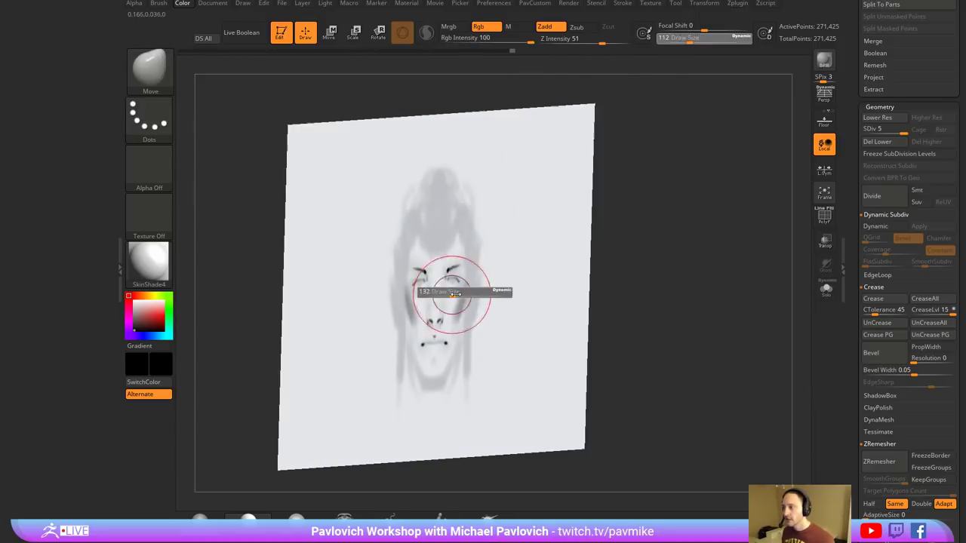
left_click_drag(450, 293, 465, 294)
left_click_drag(443, 304, 492, 289)
mouse_move(713, 260)
left_mouse_down()
mouse_move(624, 256)
mouse_move(659, 248)
left_mouse_up()
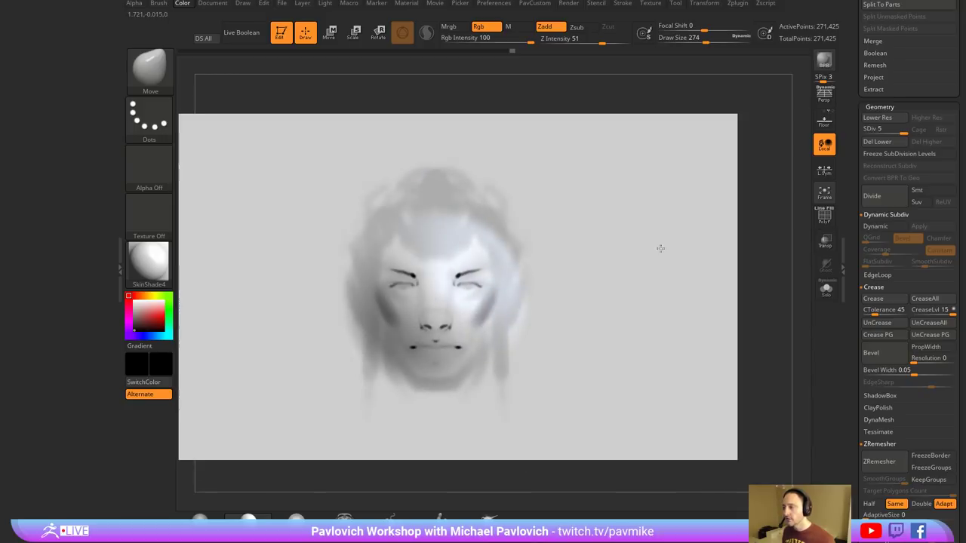
key("ctrl+z")
- Lower the plane to subdivision level 1 and pull the outer eye area downward with the Move brush
key("s")
mouse_move(445, 269)
left_mouse_down()
mouse_move(412, 273)
mouse_move(410, 298)
left_mouse_up()
key("]")
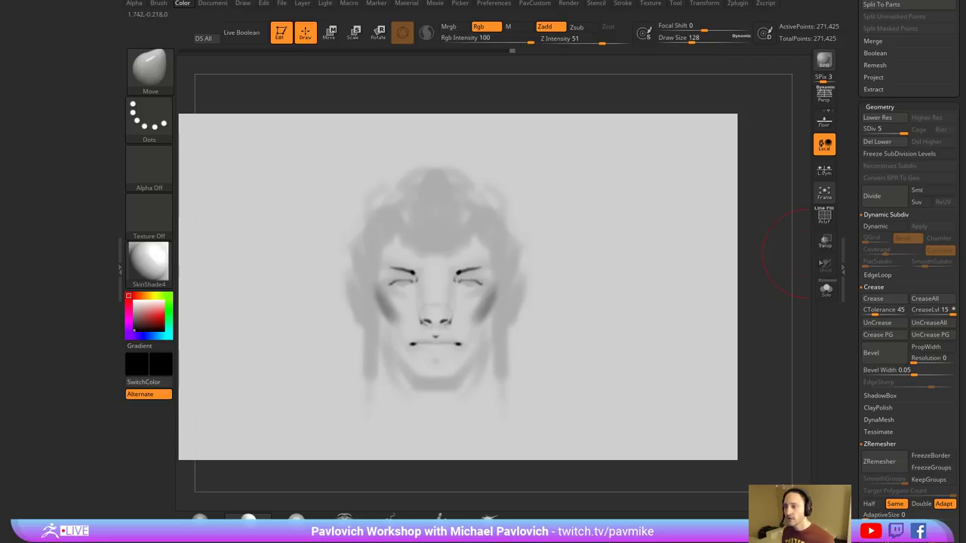
left_click_drag(850, 268, 850, 250)
left_click(866, 113)
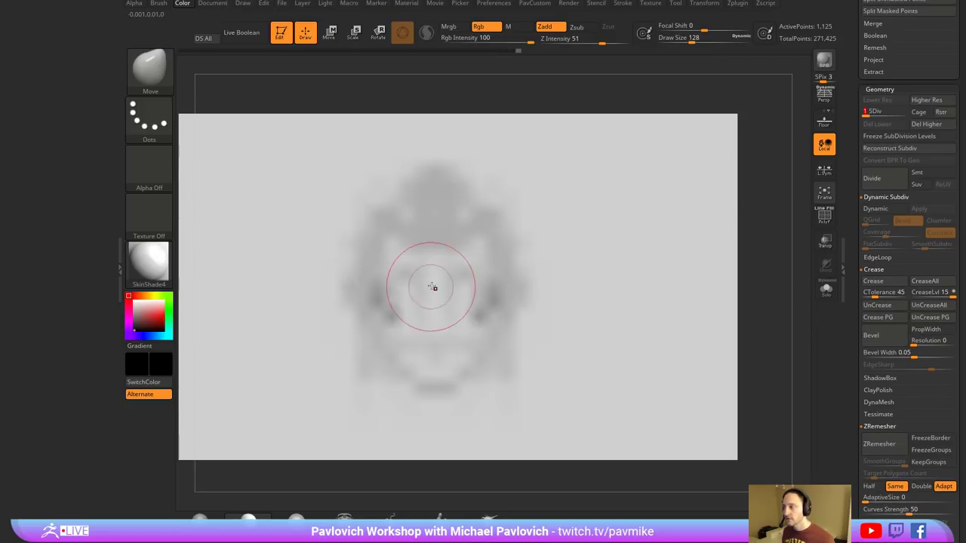
key("s")
mouse_move(433, 287)
left_mouse_down()
mouse_move(444, 287)
mouse_move(389, 302)
left_mouse_up()
- Raise the plane to subdivision level 3, pull the mouth corners down and push the outer eyes and cheeks up
key("d")
key("d")
key("[")
key("[")
left_click_drag(403, 348, 404, 357)
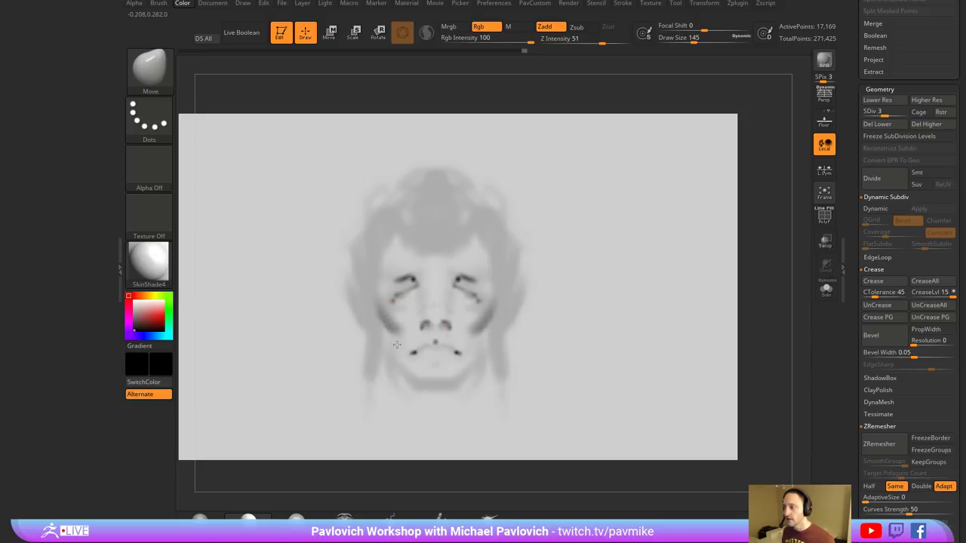
left_click_drag(385, 310, 386, 286)
left_click_drag(391, 299, 386, 287)
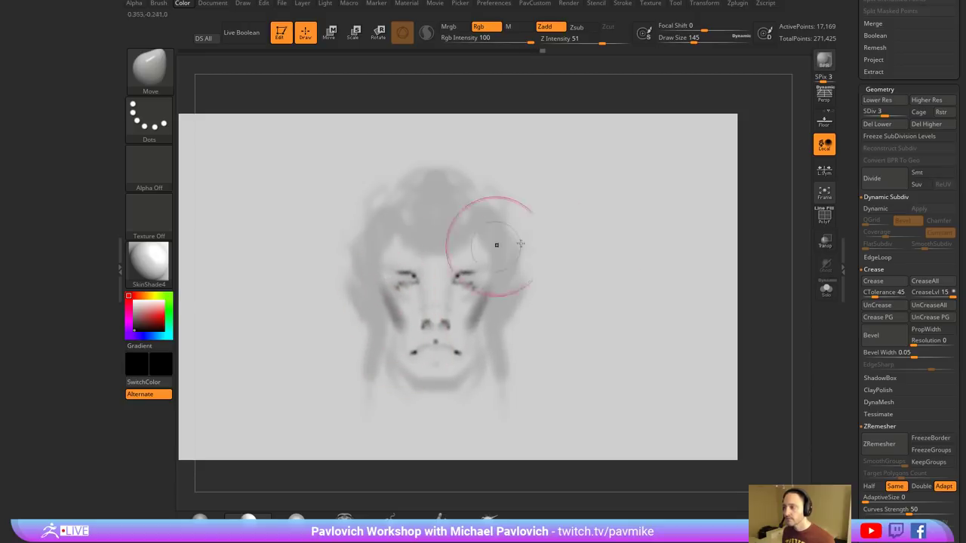
- Return to subdivision level 5, refine the nose and mouth shapes with the Move brush, and reduce the draw size to 11
left_click(903, 114)
key("[")
key("[")
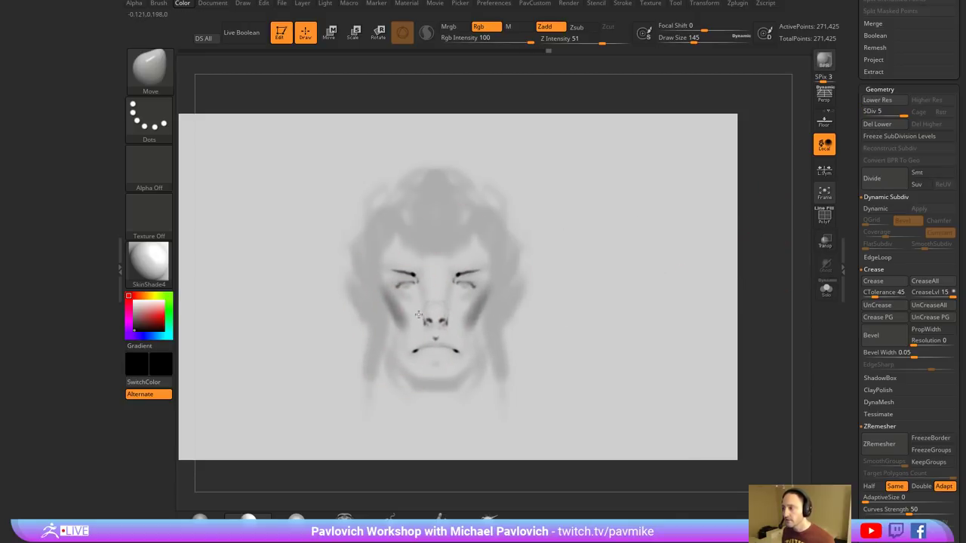
mouse_move(406, 328)
left_mouse_down()
mouse_move(404, 320)
mouse_move(429, 330)
mouse_move(417, 348)
mouse_move(402, 346)
left_mouse_up()
key("s")
left_click_drag(541, 269, 526, 269)
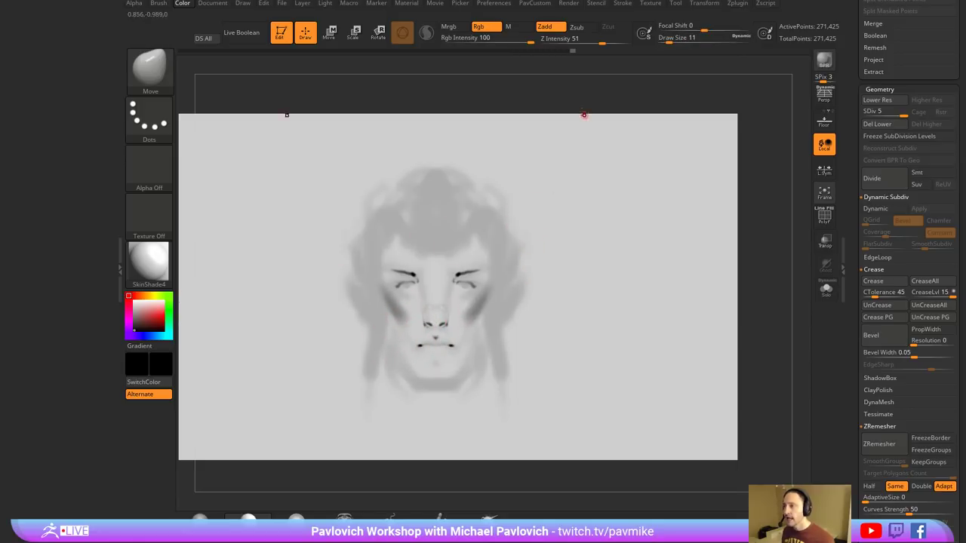
left_click(707, 4)
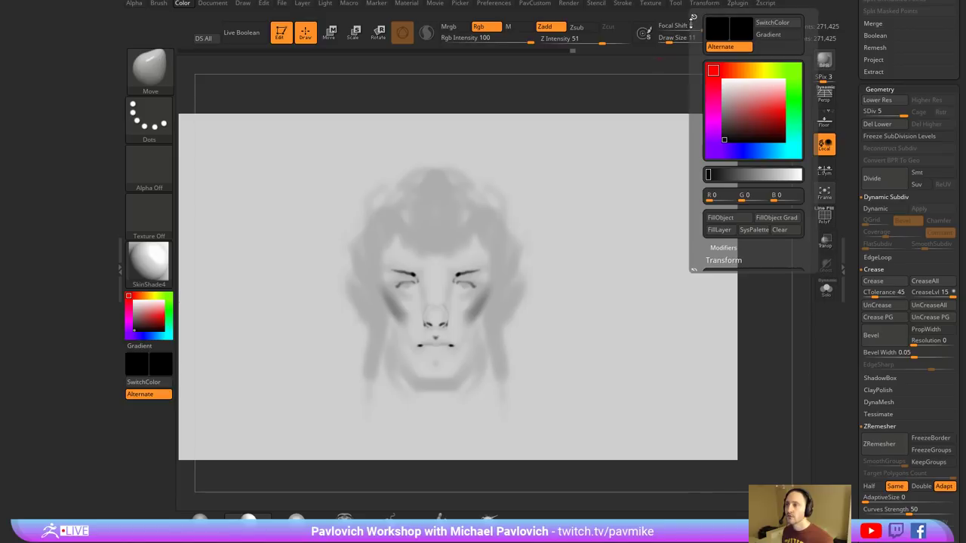
left_click_drag(411, 122, 8, 139)
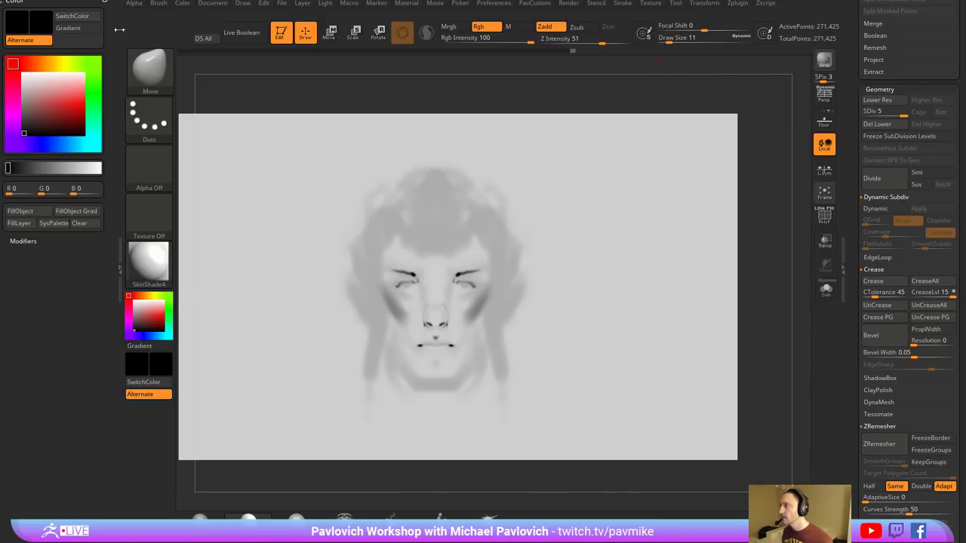
left_click(105, 2)
- Dock the Transform palette and change the symmetry from the X axis to radial symmetry around the Z axis
left_click(701, 4)
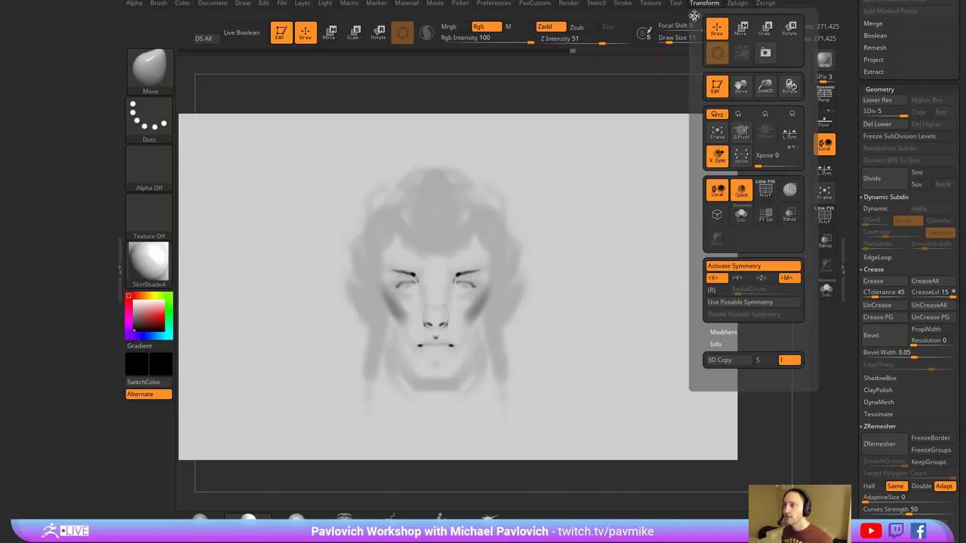
left_click_drag(695, 14, 26, 113)
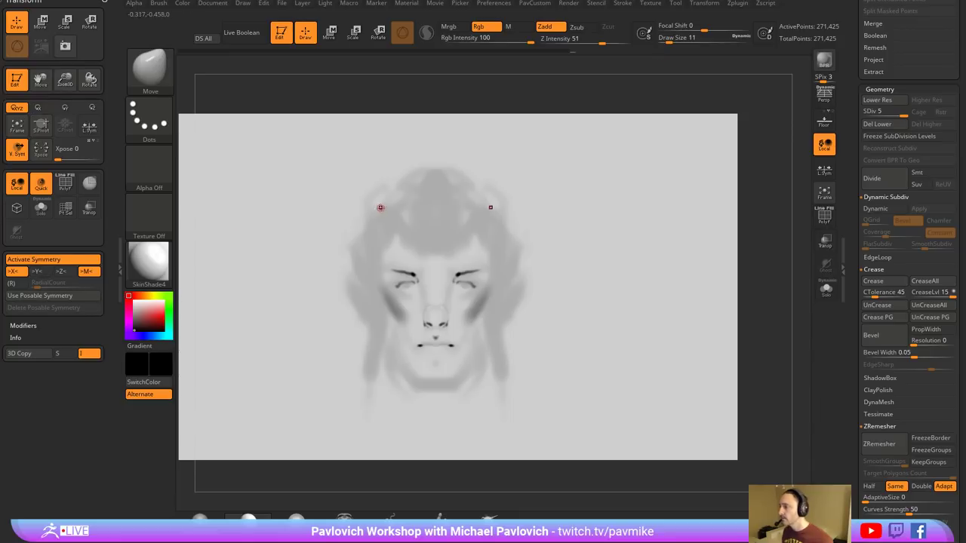
left_click(11, 275)
left_click(61, 273)
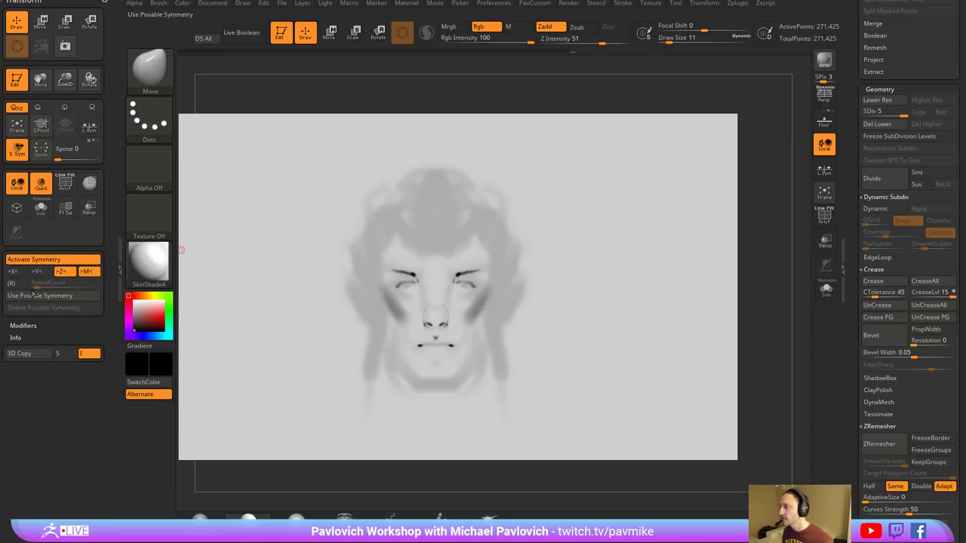
left_click(37, 271)
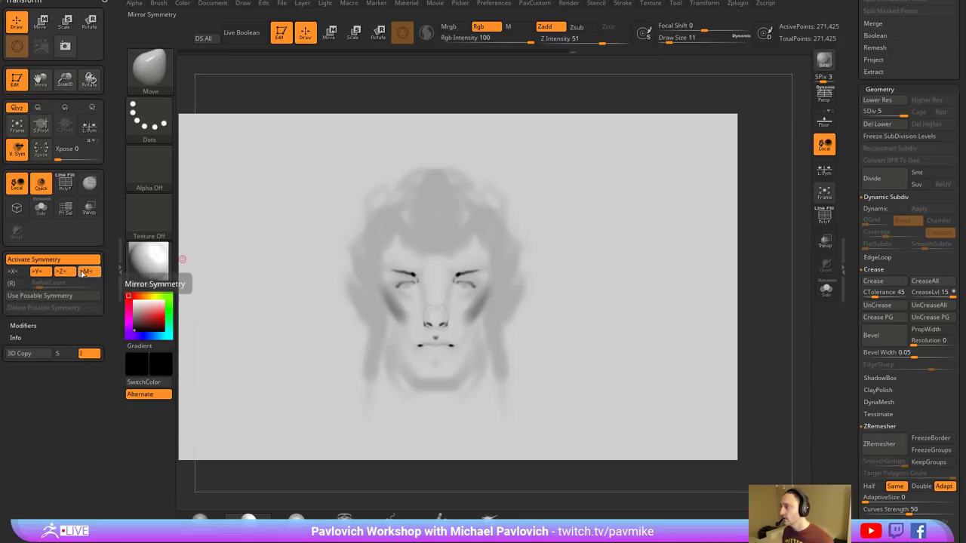
left_click(27, 283)
left_click(37, 271)
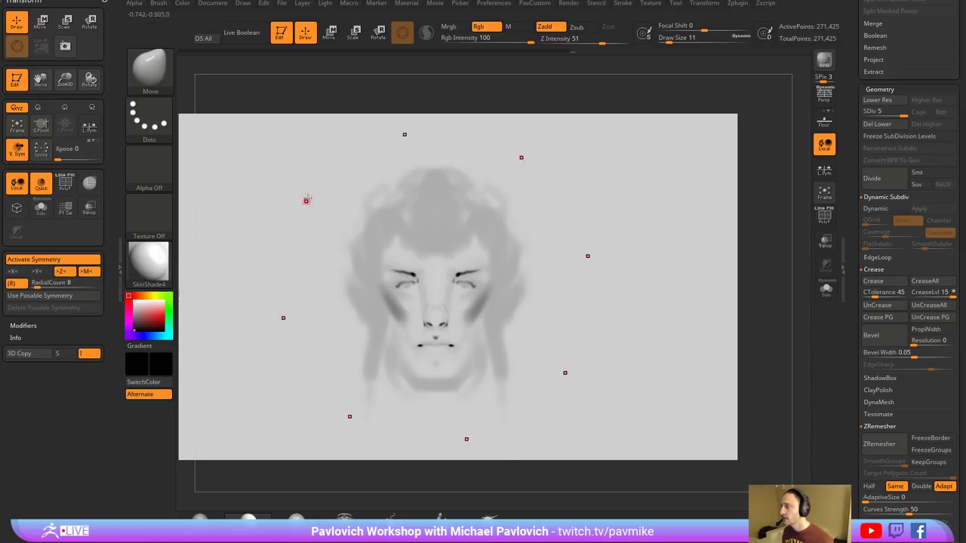
- Paint wavy black strokes radiating around the head with the Standard brush at draw size 12
key("bracketright")
key("bracketright")
key("bracketleft")
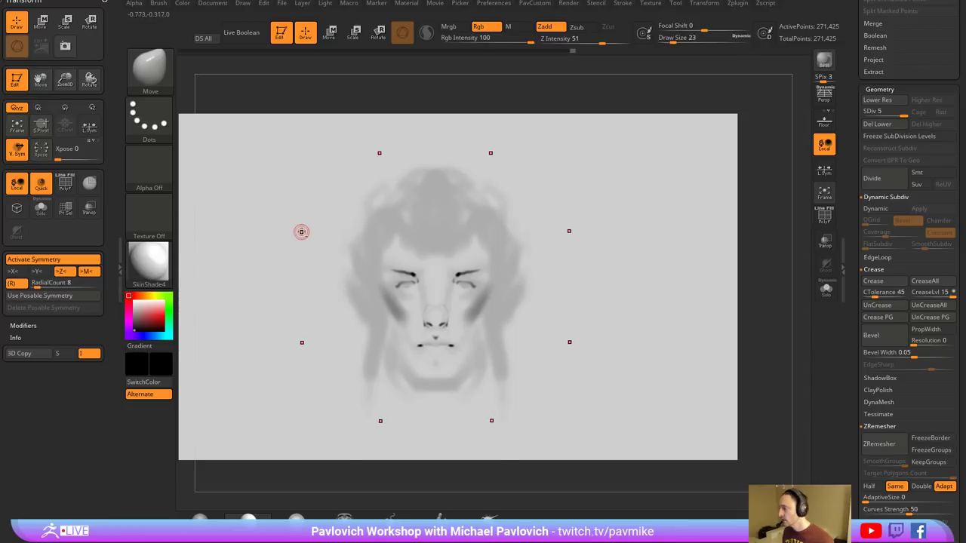
key("b")
key("s")
key("t")
key("s")
left_click_drag(301, 231, 296, 230)
mouse_move(293, 209)
left_mouse_down()
mouse_move(327, 226)
mouse_move(387, 212)
left_mouse_up()
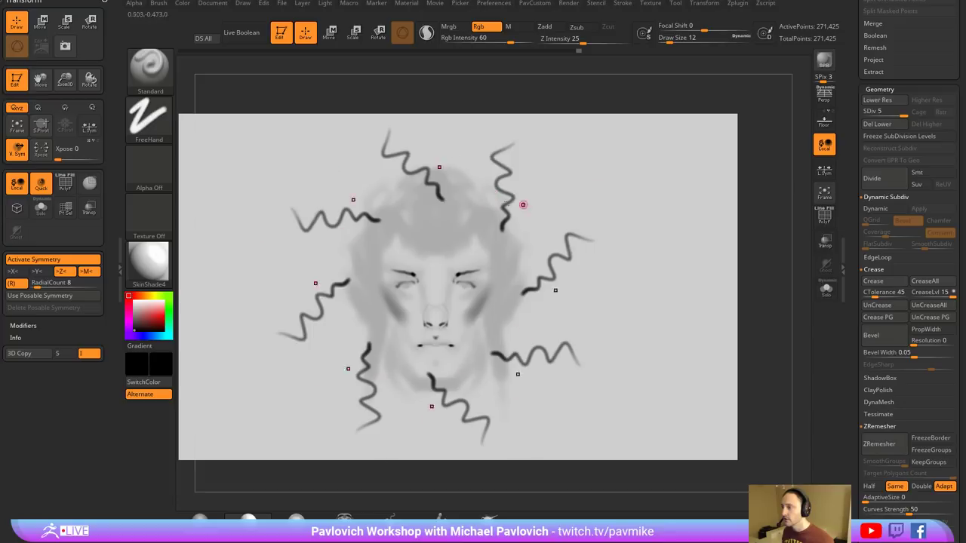
- Paint curved black arcs around the face, and add a braided ring outside them with a radial count of 55
mouse_move(478, 214)
left_mouse_down()
mouse_move(504, 253)
mouse_move(439, 198)
left_mouse_up()
left_click_drag(38, 284, 68, 284)
left_click_drag(351, 190, 372, 207)
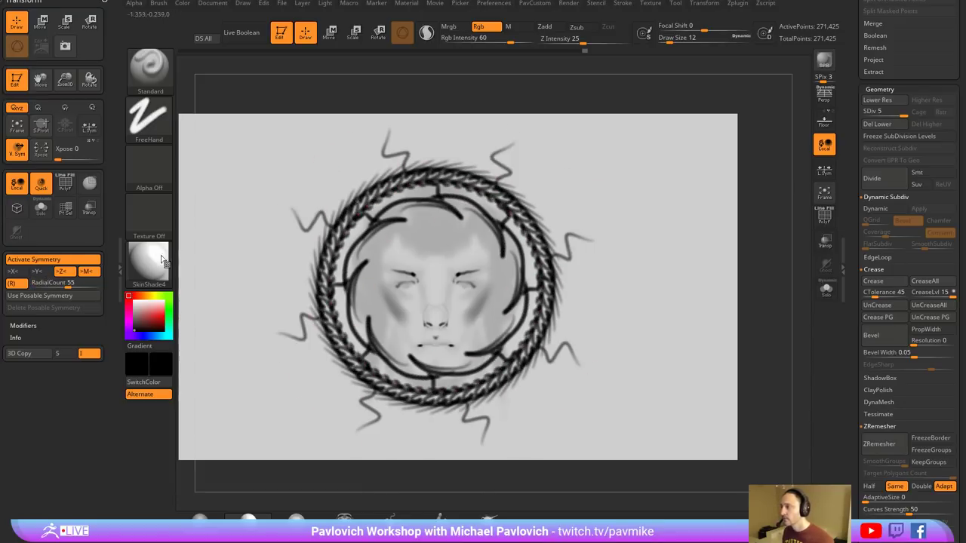
- Set the radial count to 17 and paint short red bars across the braided ring
left_click(43, 283)
type("17")
key("Return")
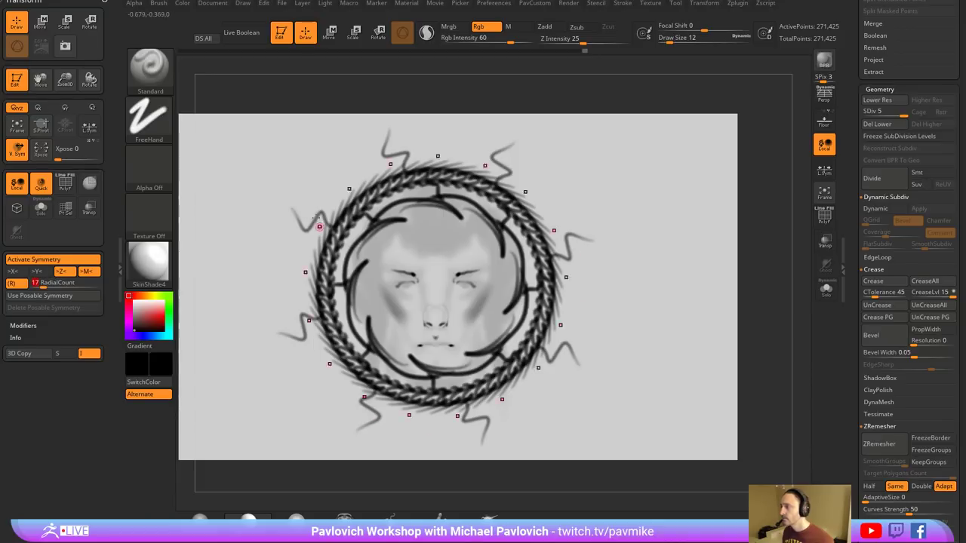
mouse_move(307, 204)
left_mouse_down()
mouse_move(351, 246)
mouse_move(338, 249)
left_mouse_up()
key("ctrl+z")
left_click(163, 314)
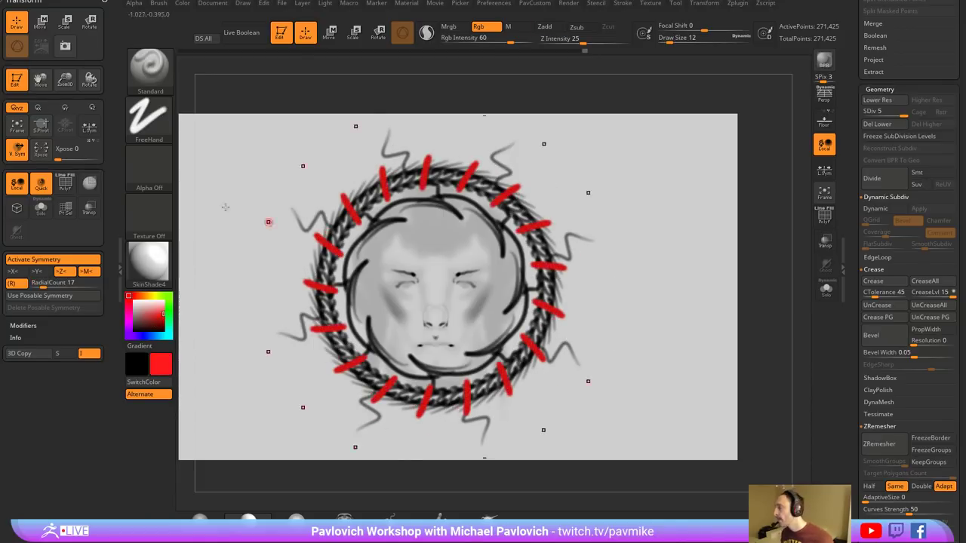
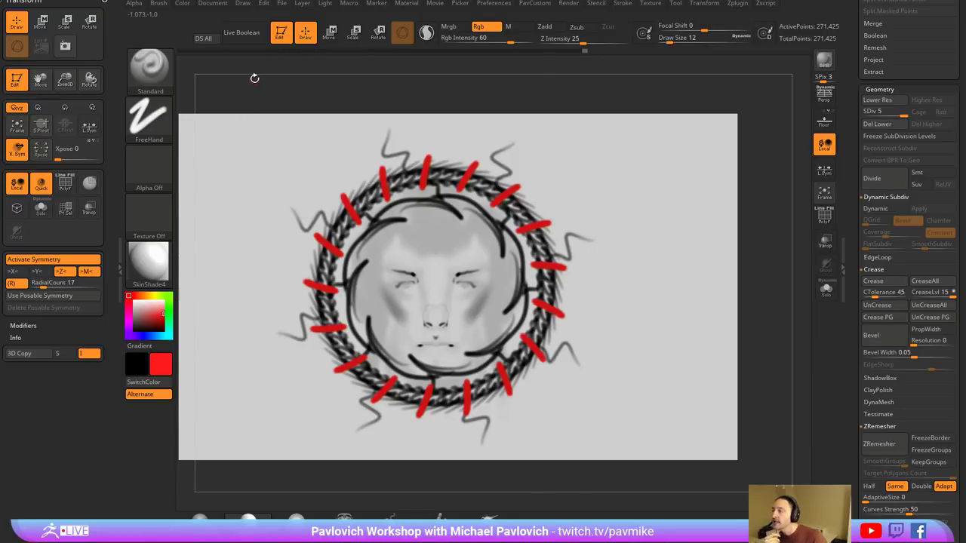
- Leave Edit mode, clear the canvas, and load the Body_Male.ZTL tool from the CGMA folder
left_click(281, 39)
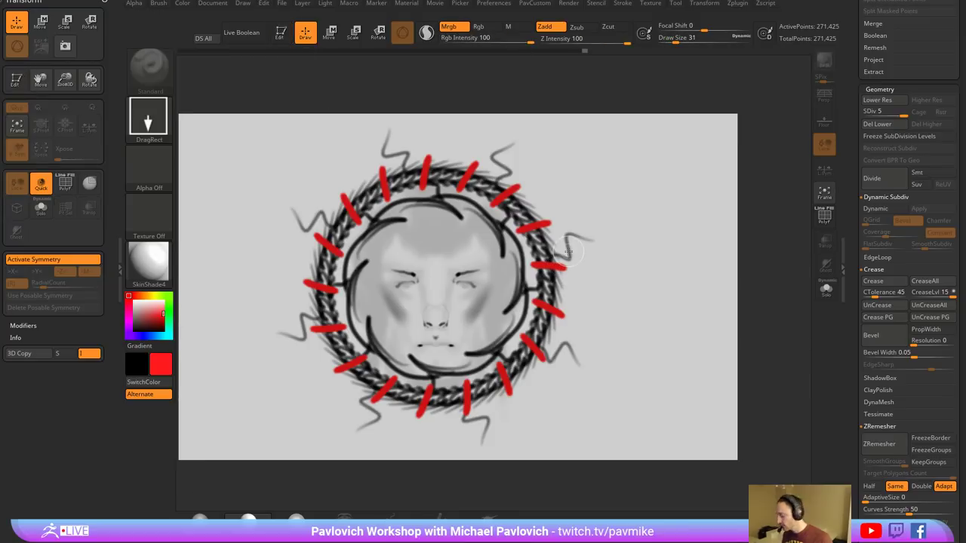
key("ctrl+n")
scroll(856, 134, "up", 10)
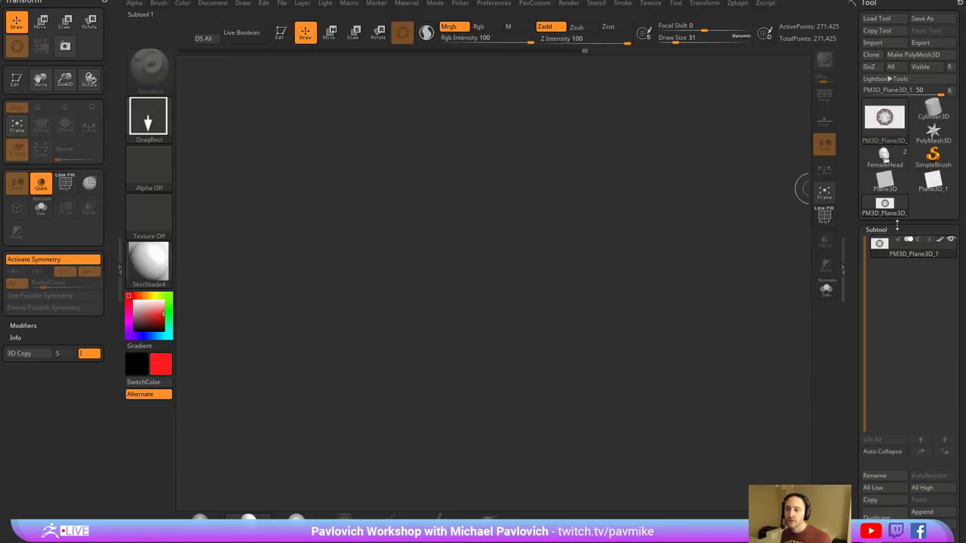
left_click(876, 18)
scroll(372, 301, "up", 5)
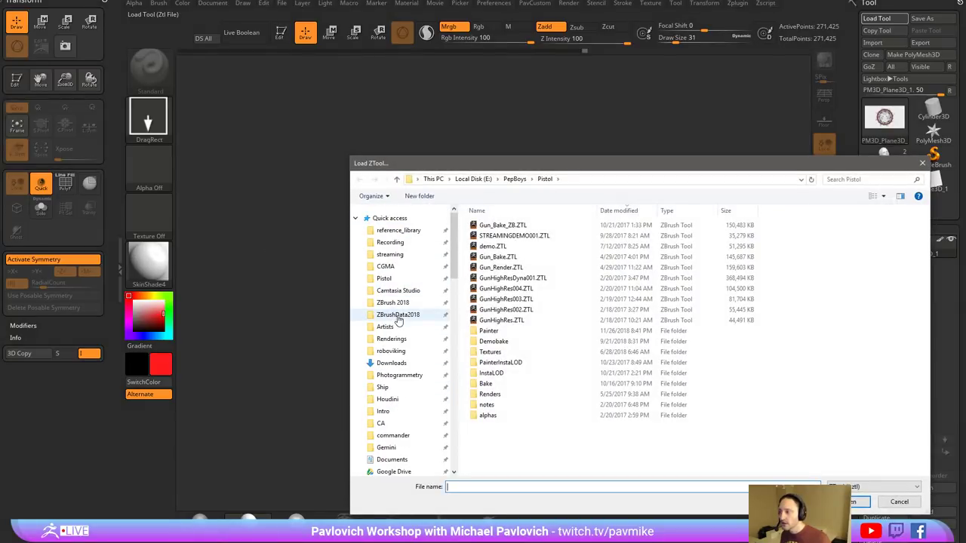
left_click(395, 267)
double_click(570, 300)
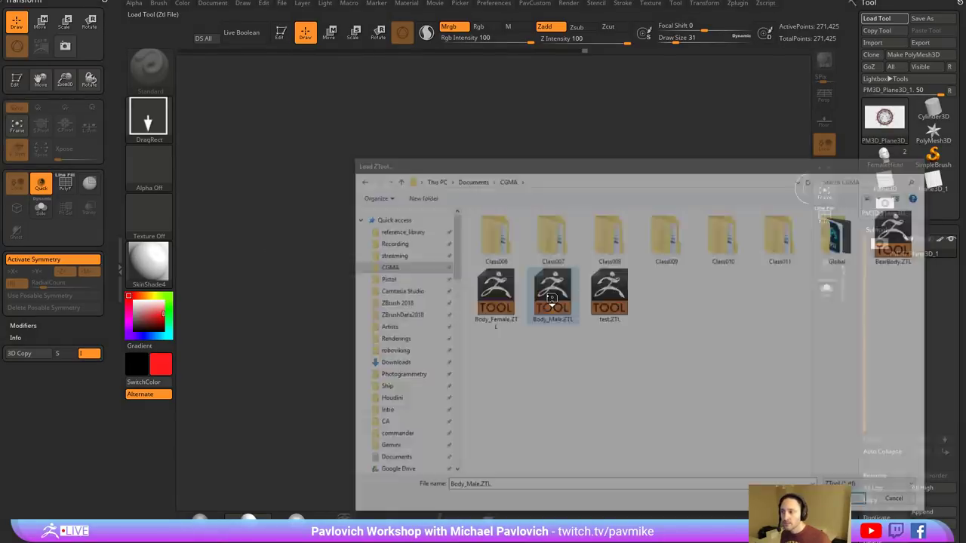
- Place the male body on the canvas, enter Edit mode and frame the figure
left_click_drag(496, 318, 322, 111)
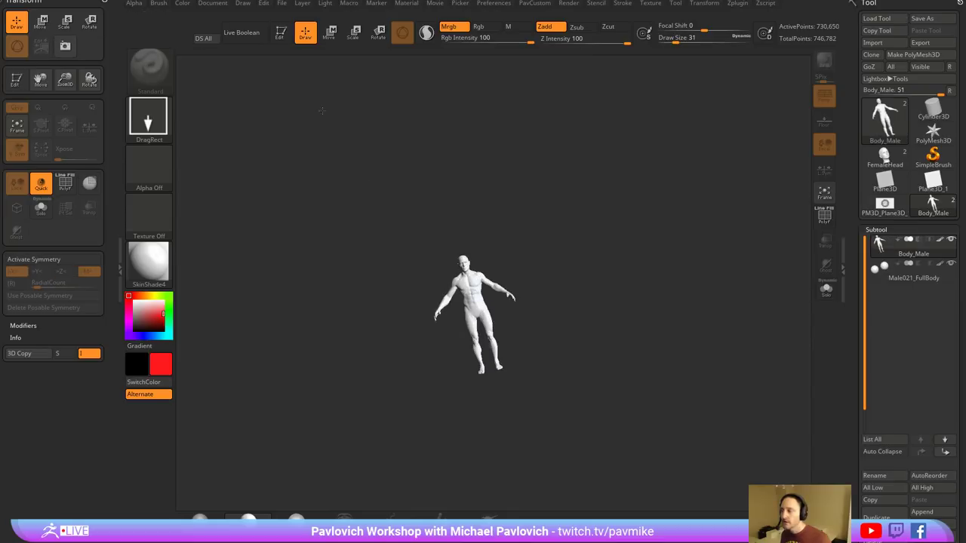
left_click(281, 34)
key("f")
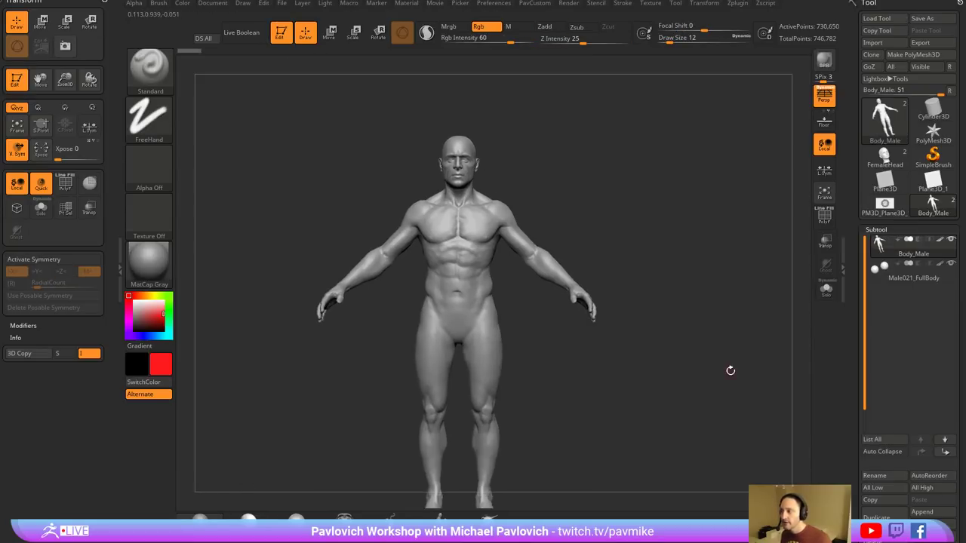
- Turn the body to a side view and try to trim it diagonally through the neck with the TrimCurve brush
left_click_drag(770, 123, 651, 166)
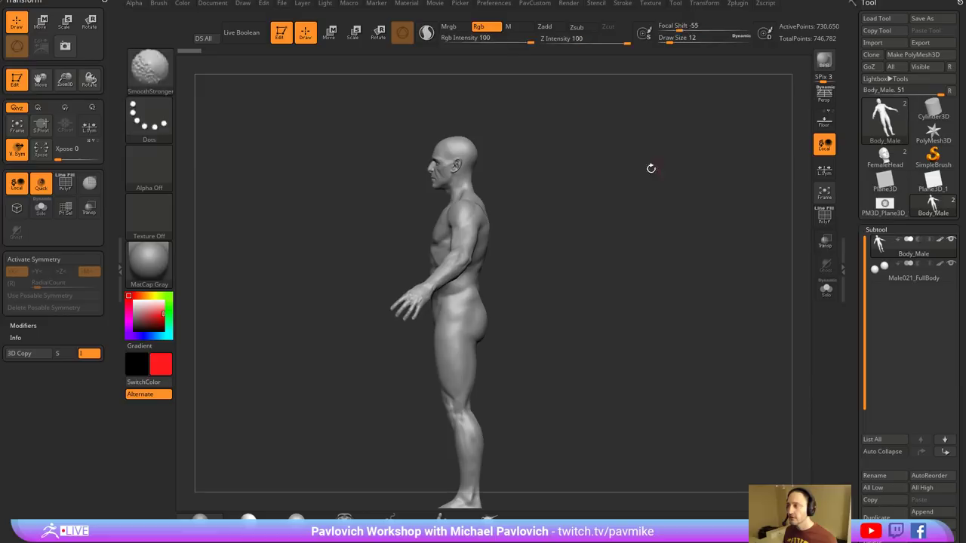
left_click(158, 79, "ctrl+shift")
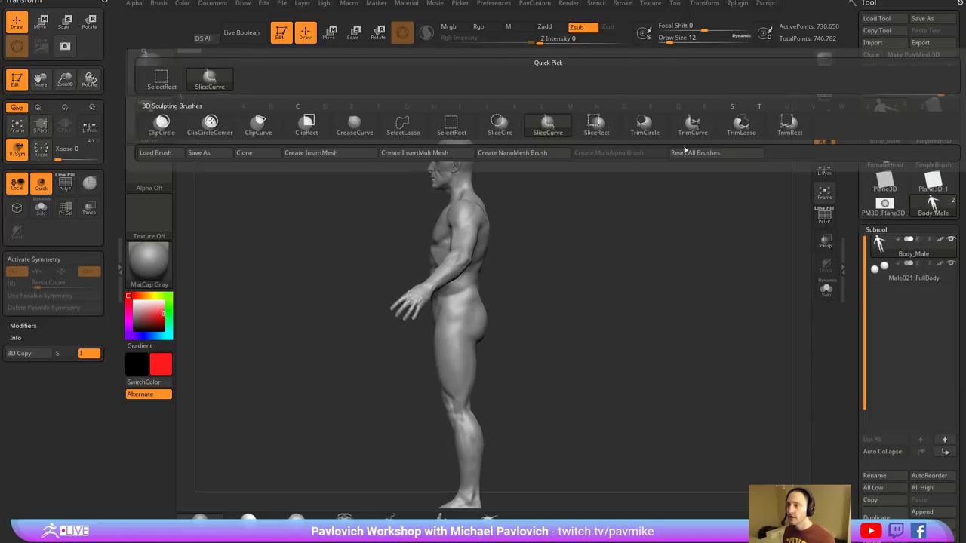
left_click(693, 123)
mouse_move(654, 145)
left_mouse_down()
mouse_move(578, 164)
mouse_move(222, 341)
left_mouse_up()
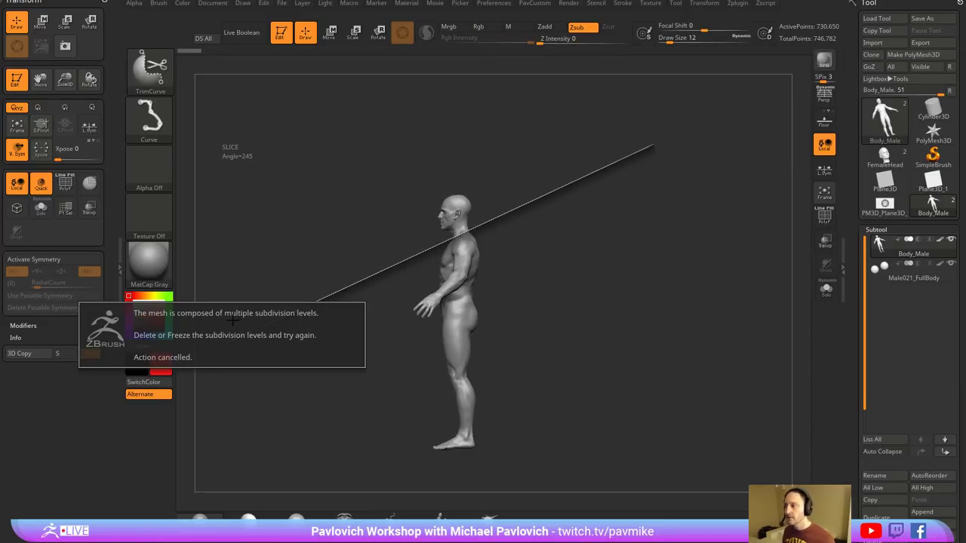
- Delete the body's lower subdivision levels and trim off everything below the neck with the TrimCurve brush
left_click_drag(851, 313, 851, 196)
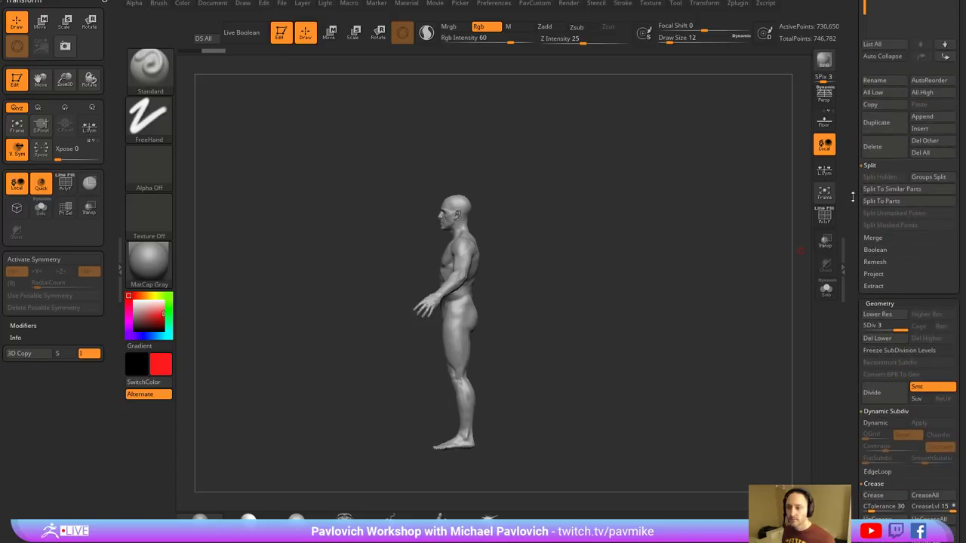
left_click(875, 338)
left_click_drag(725, 172, 214, 316, "ctrl+shift")
mouse_move(588, 240)
left_mouse_down()
mouse_move(611, 231)
mouse_move(632, 336)
mouse_move(589, 228)
mouse_move(633, 234)
mouse_move(636, 288)
left_mouse_up()
left_click_drag(636, 287, 638, 289, "shift")
- Mirror and weld the trimmed head
key("3")
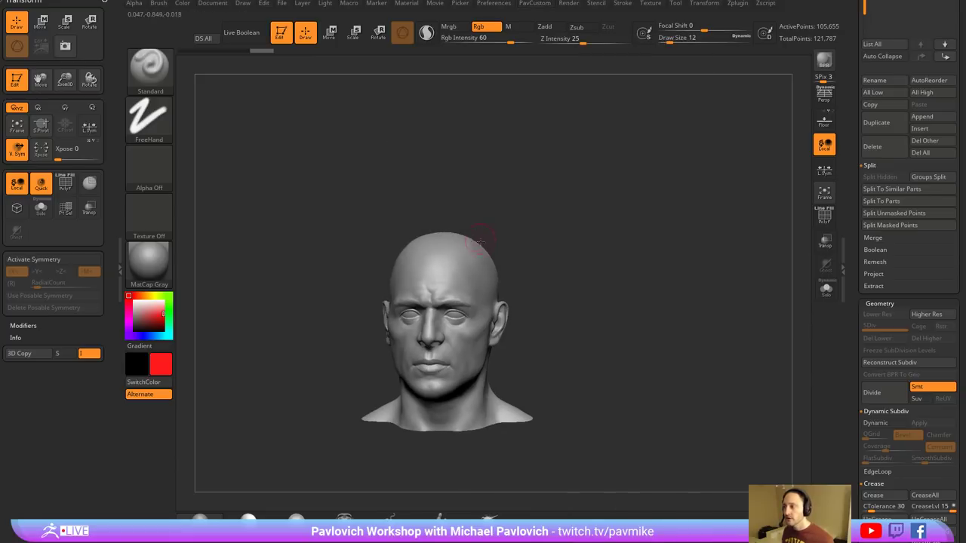
key("3")
left_click(549, 166)
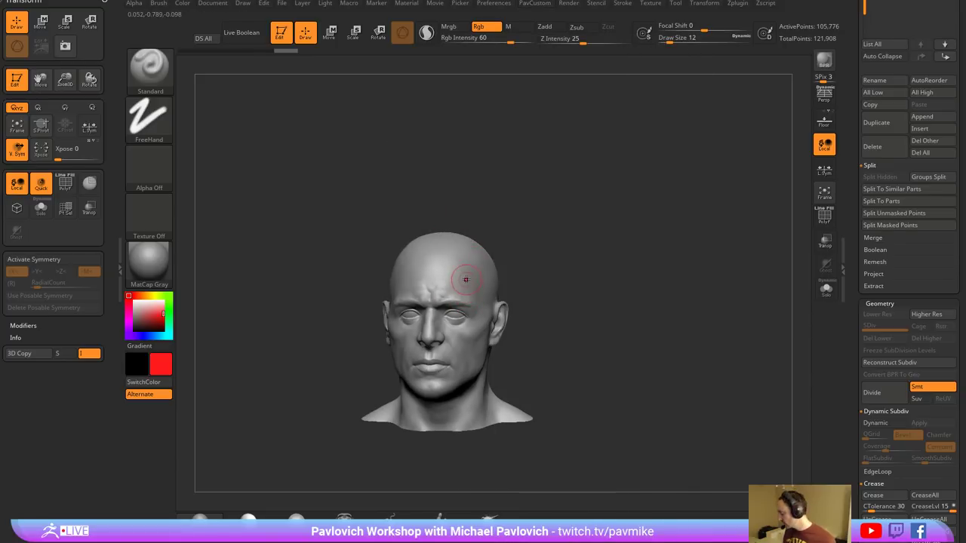
- Activate symmetry on the X axis, convert the head to DynaMesh and frame it
key("x")
key("m")
left_click(555, 81)
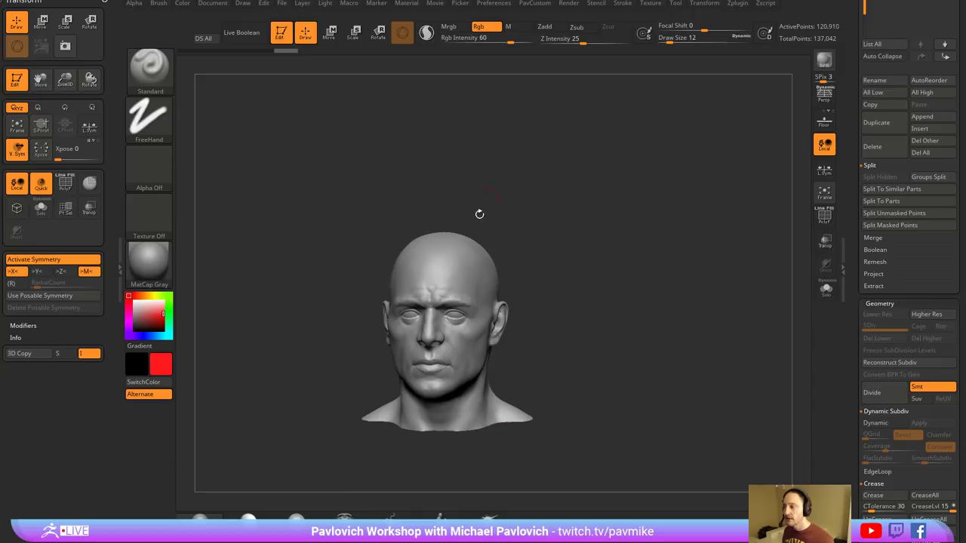
key("f")
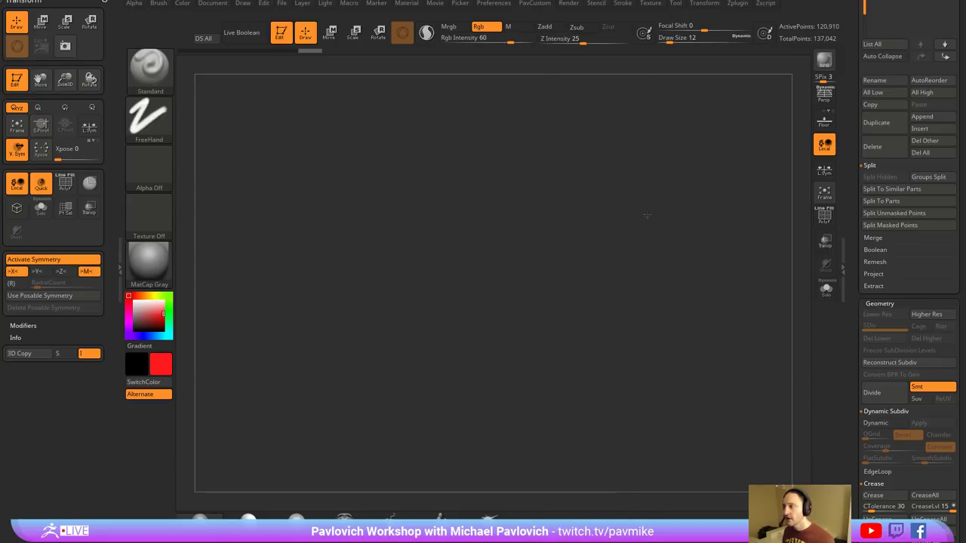
- Select the DamStandard brush and set its draw size to 7 at the corner of the mouth
key("b")
key("d")
key("s")
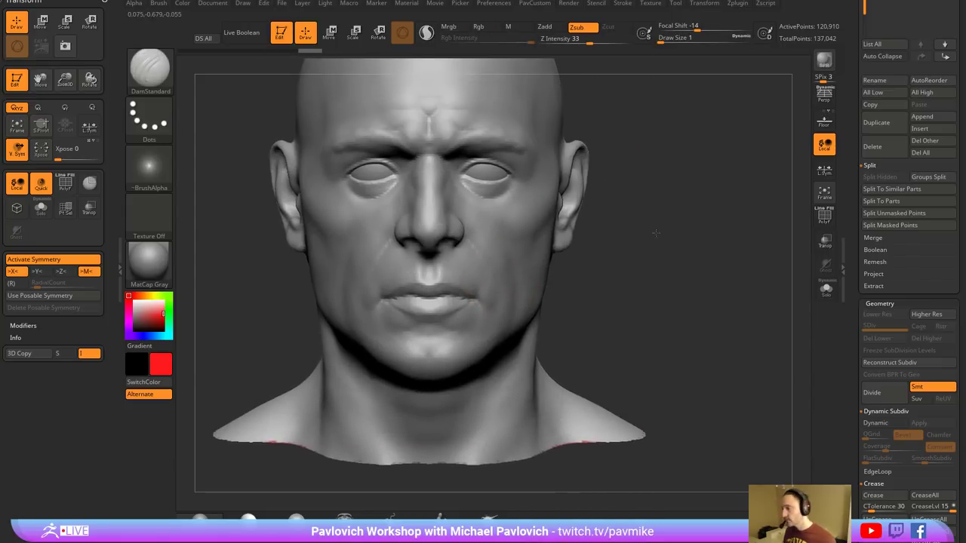
left_click_drag(657, 231, 600, 227)
key("s")
left_click_drag(420, 298, 401, 298)
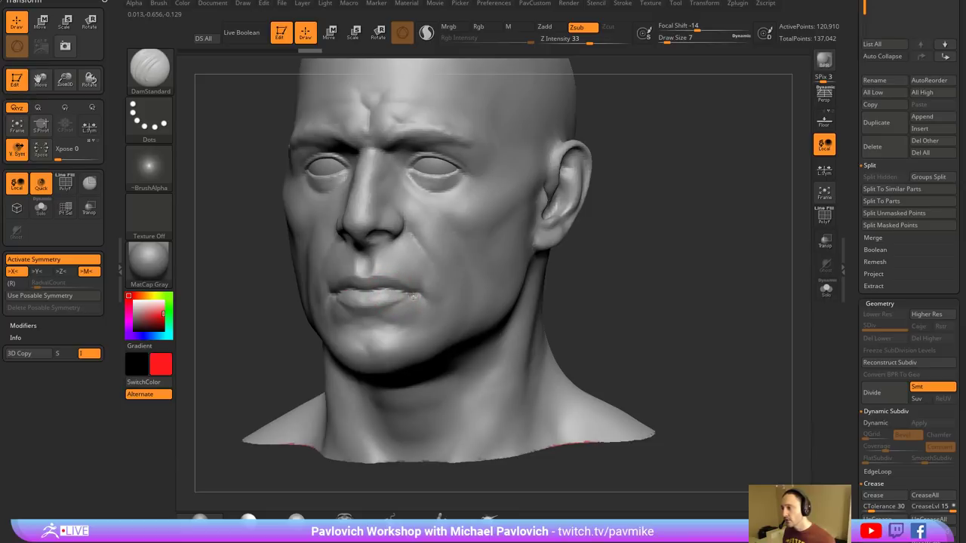
left_click_drag(603, 260, 532, 264)
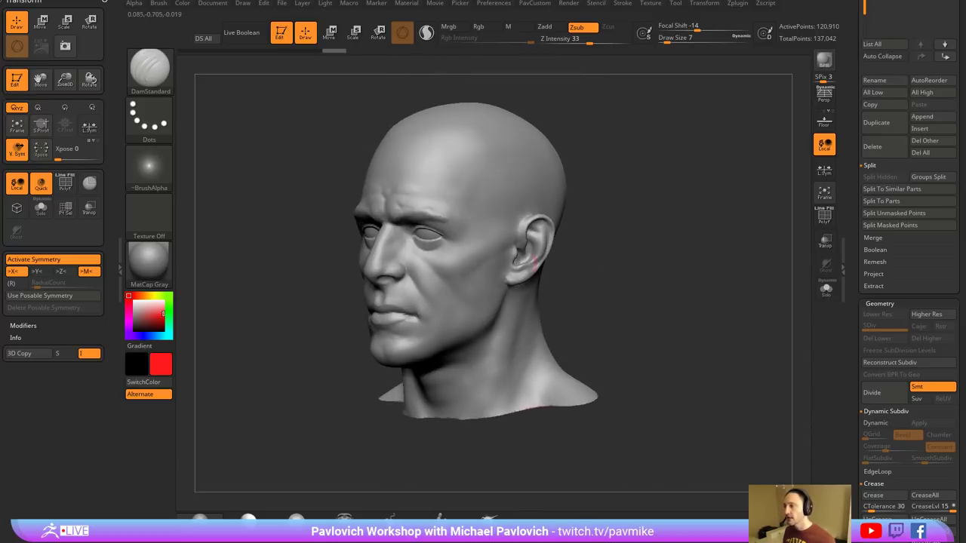
left_click_drag(631, 223, 653, 235)
- Lower the DynaMesh resolution and remesh the head
key("4")
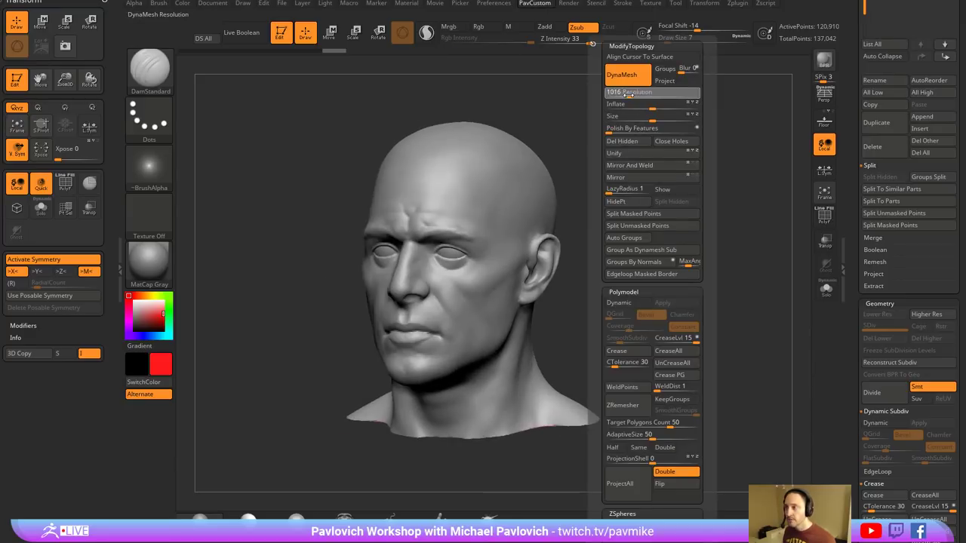
left_click_drag(664, 138, 680, 184, "ctrl")
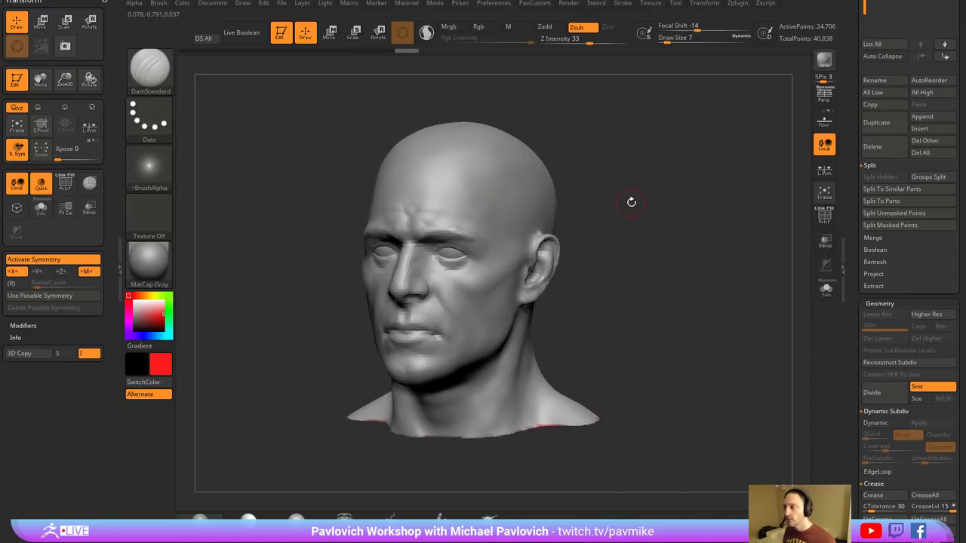
key("4")
left_click(606, 95)
type("512")
key("Return")
left_click_drag(618, 135, 679, 222, "ctrl")
left_click_drag(649, 176, 738, 255, "ctrl")
- Show the polyframe and remesh the head at a DynaMesh resolution of 152
key("4")
left_click(665, 96)
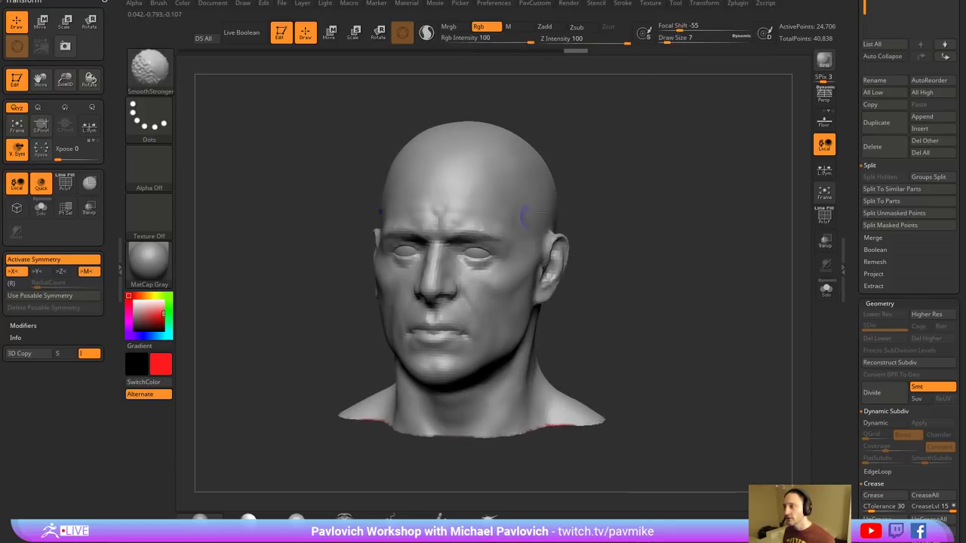
left_click_drag(679, 265, 684, 252)
key("space")
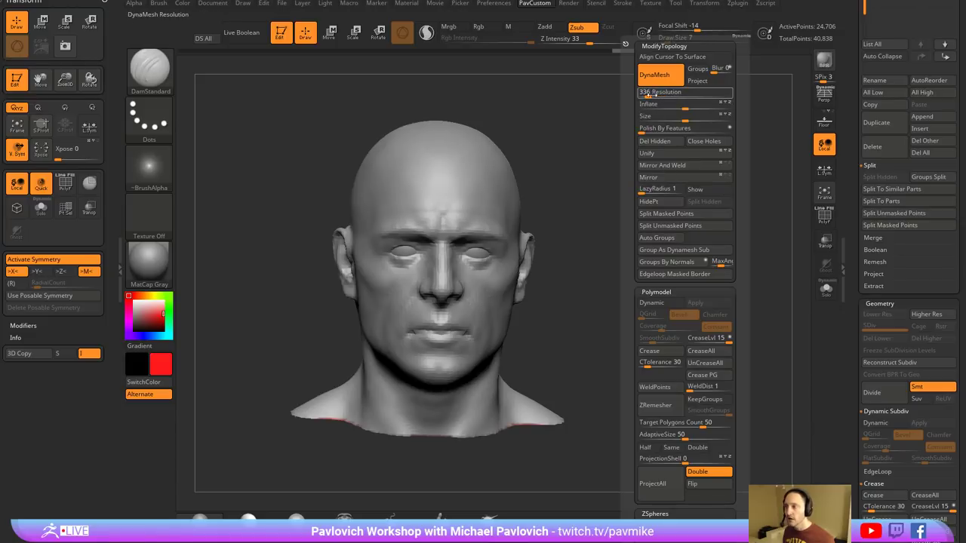
left_click_drag(694, 230, 754, 226)
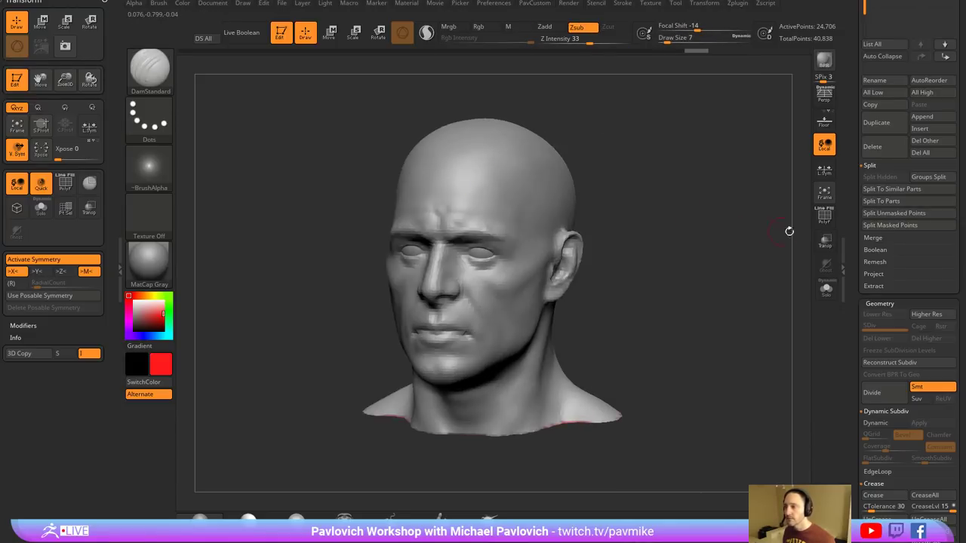
left_click(824, 216)
key("space")
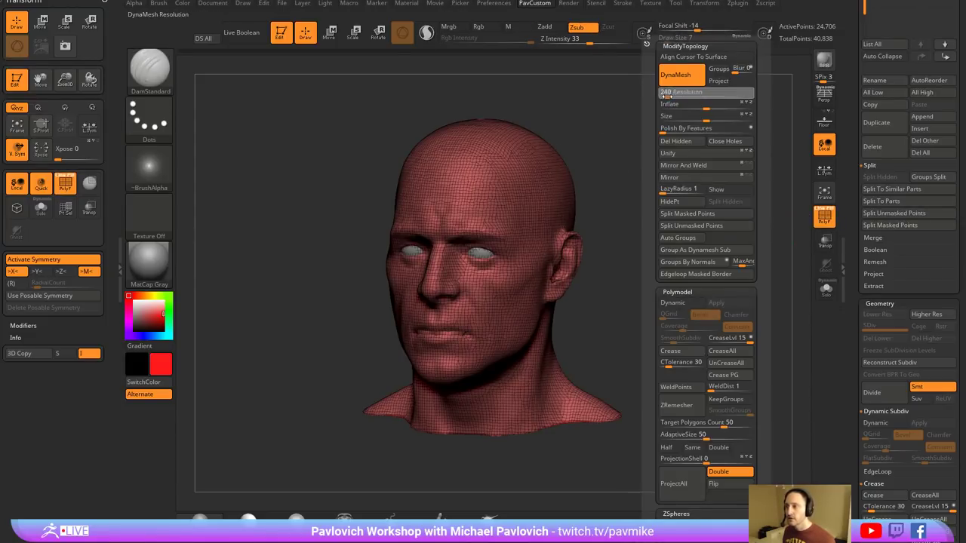
key("ctrl")
key("shift+d")
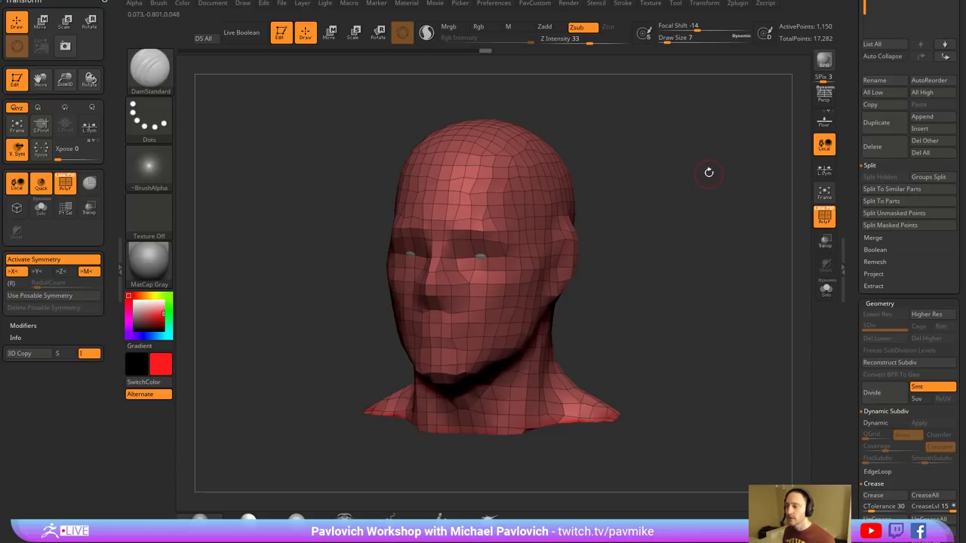
- Undo and redo the coarse remesh to compare the two mesh densities
key("d")
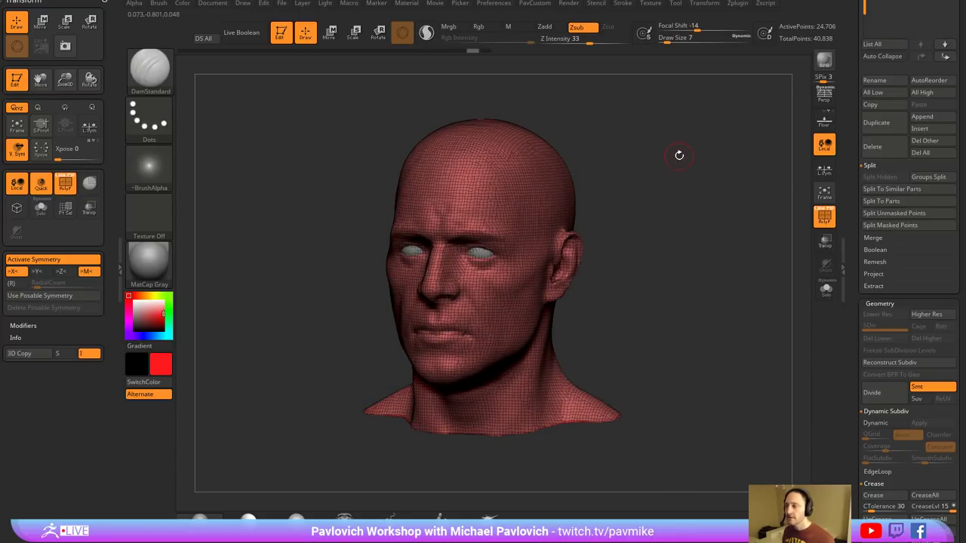
key("space")
key("shift+d")
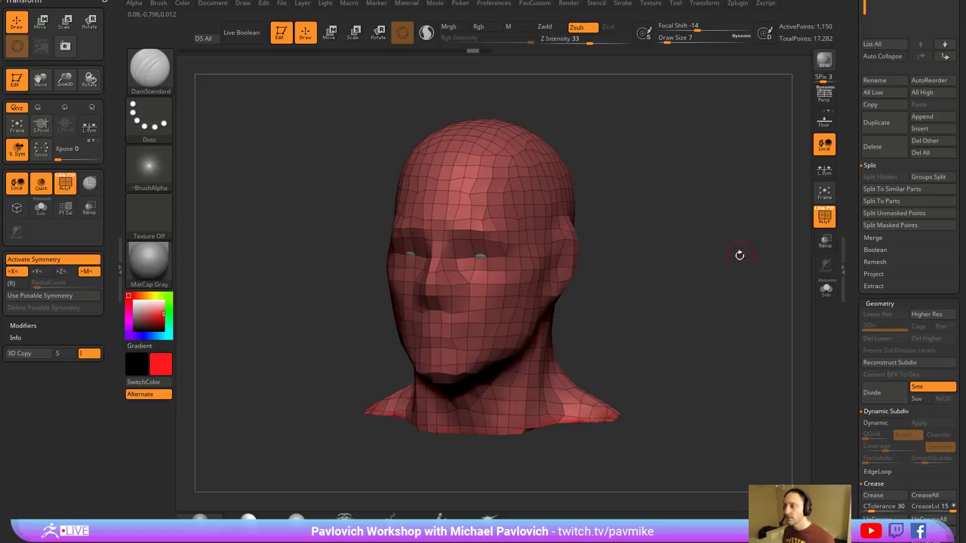
- Hide the polyframe and cut the neck off below the jaw with the TrimCurve brush
left_click_drag(739, 255, 783, 239, "shift")
left_click(822, 218)
left_click_drag(738, 264, 734, 234, "alt")
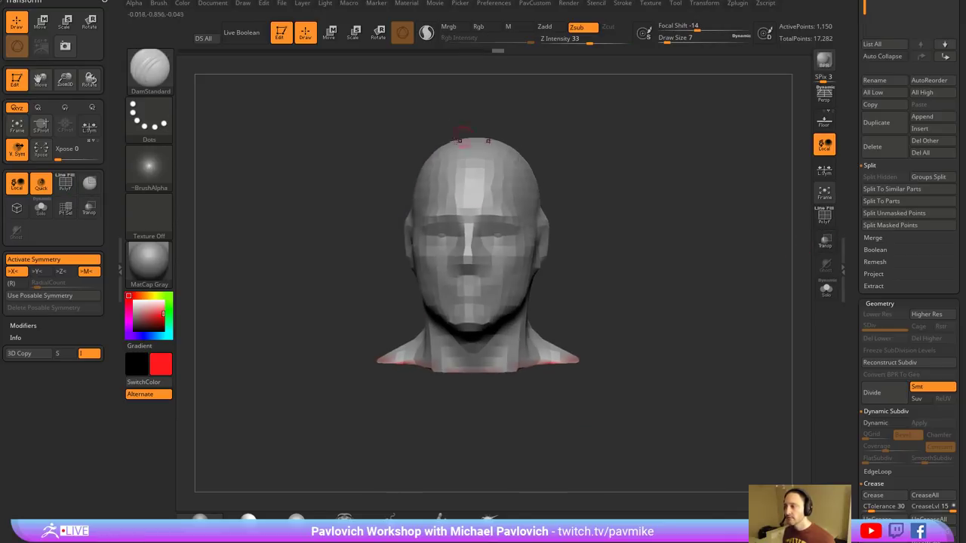
left_click_drag(668, 227, 609, 245)
left_click_drag(292, 153, 343, 147)
left_click(149, 69)
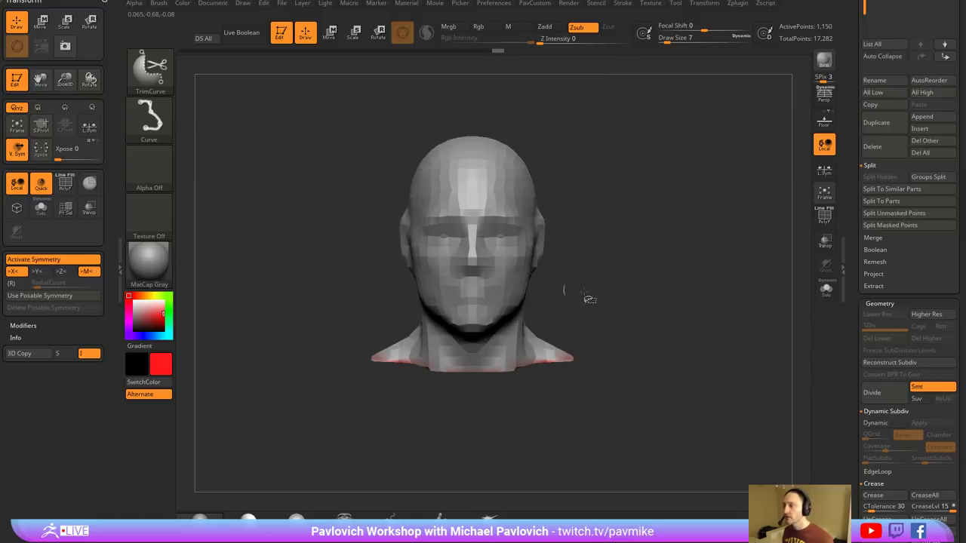
mouse_move(565, 295)
left_mouse_down("ctrl+shift")
mouse_move(407, 422)
mouse_move(434, 392)
left_mouse_up("ctrl+shift")
left_click_drag(661, 274, 627, 284)
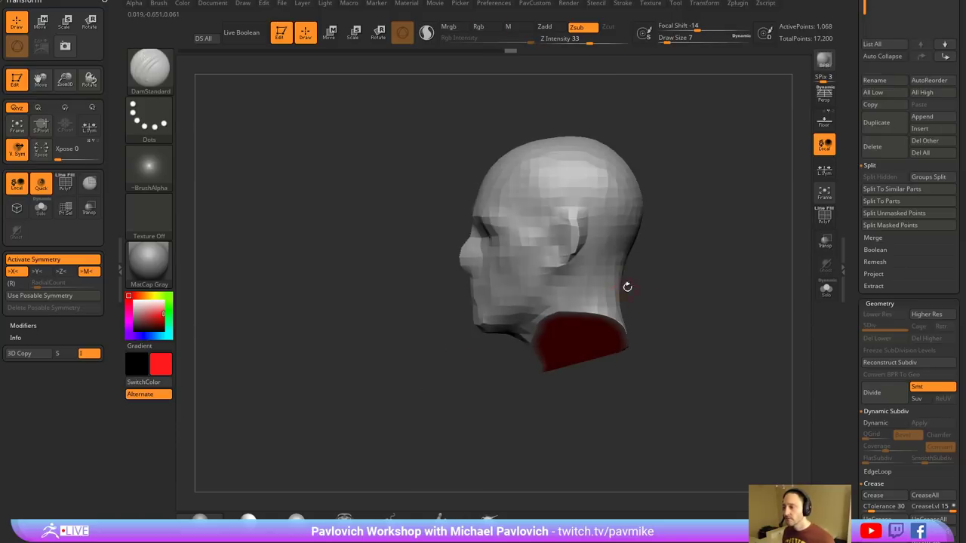
mouse_move(681, 254)
left_mouse_down("ctrl+shift")
mouse_move(511, 351)
mouse_move(732, 247)
left_mouse_up("ctrl+shift")
- Mirror and weld the neckless head and return it to a straight front view
key("2")
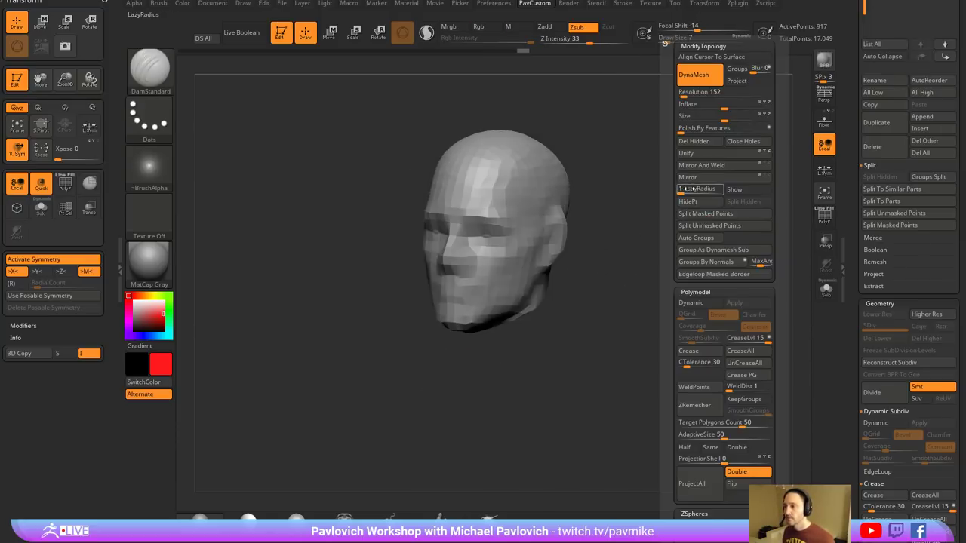
left_click(682, 168)
left_click_drag(643, 186, 676, 201, "shift")
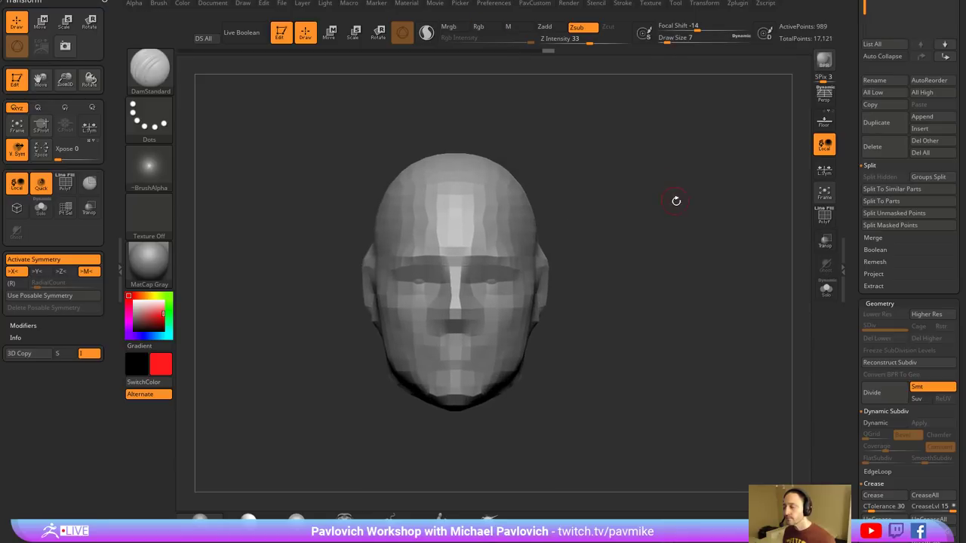
- Enable Zadd for the SmoothStronger brush and smooth the ears away into the sides of the head
mouse_move(650, 263)
left_mouse_down()
mouse_move(562, 269)
mouse_move(575, 297)
left_mouse_up()
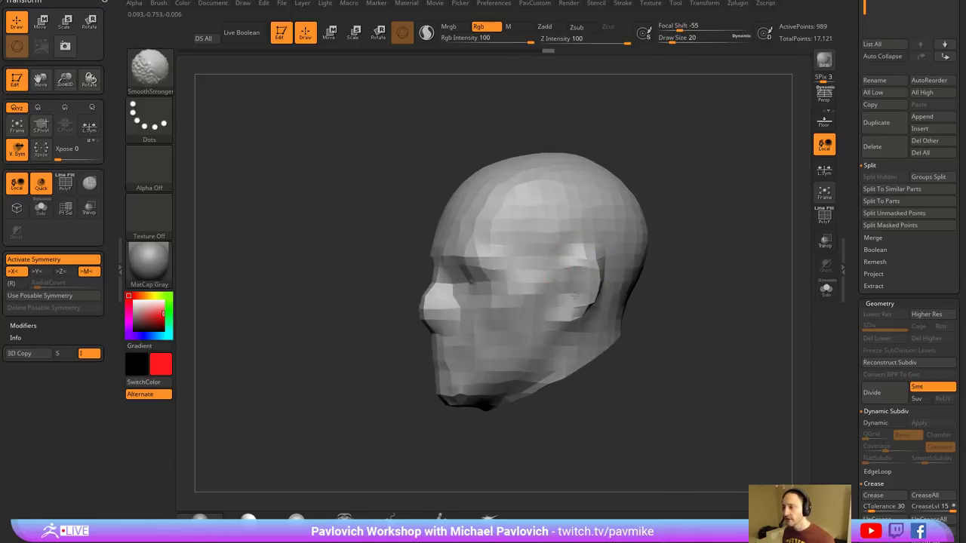
left_click(545, 26)
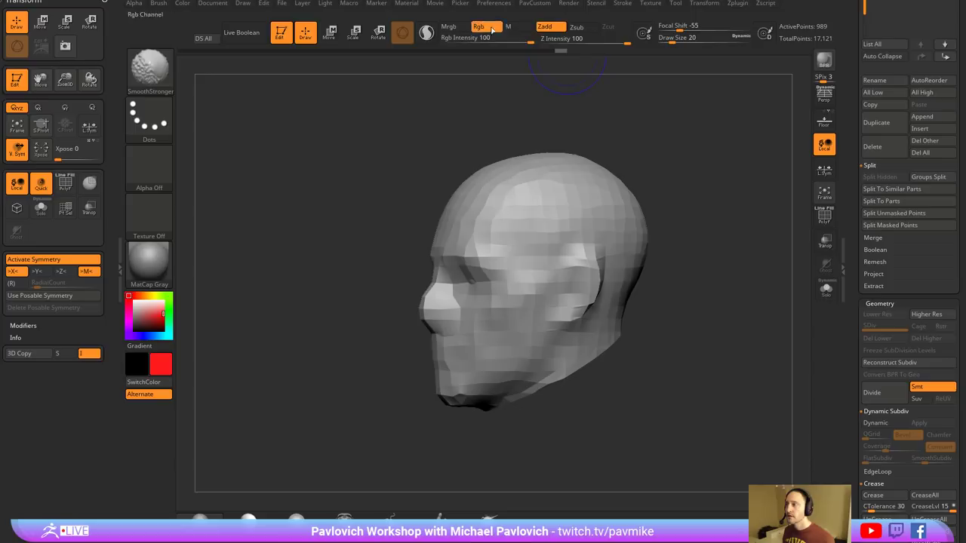
mouse_move(579, 286)
left_mouse_down("shift")
mouse_move(571, 319)
mouse_move(578, 295)
mouse_move(590, 295)
left_mouse_up("shift")
key("ctrl+z")
mouse_move(668, 280)
left_mouse_down("shift")
mouse_move(744, 274)
mouse_move(718, 289)
left_mouse_up("shift")
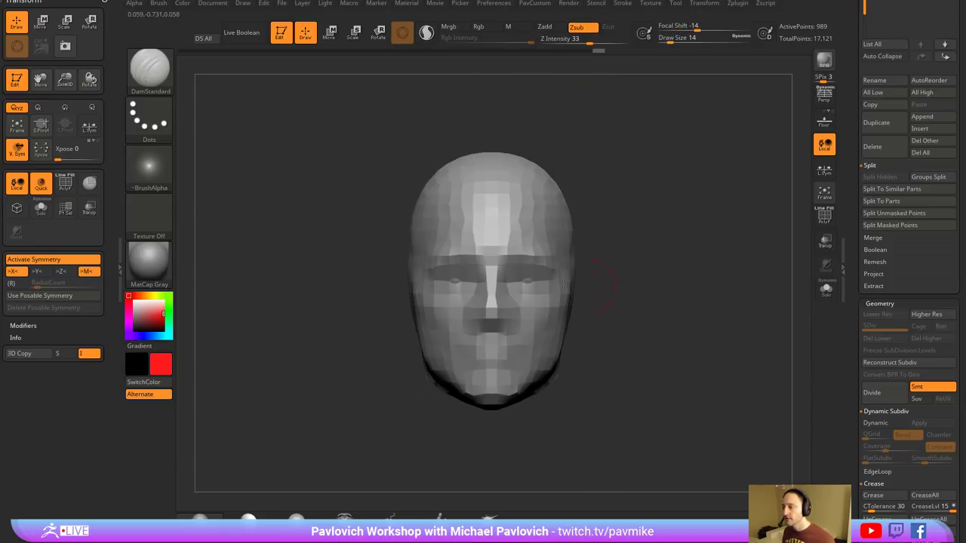
- Isolate the head with Solo and remesh it at a higher DynaMesh resolution
left_click(826, 289)
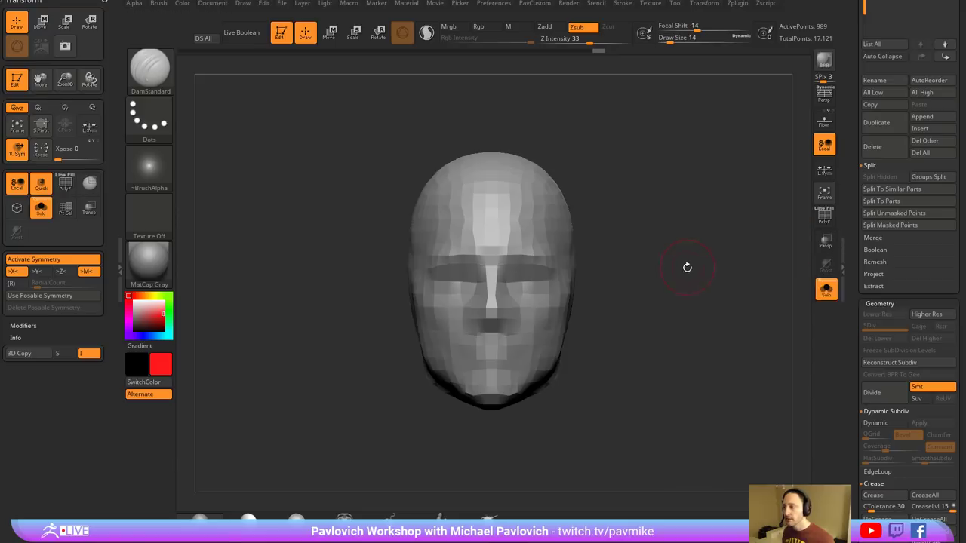
left_click_drag(685, 267, 710, 246)
key("2")
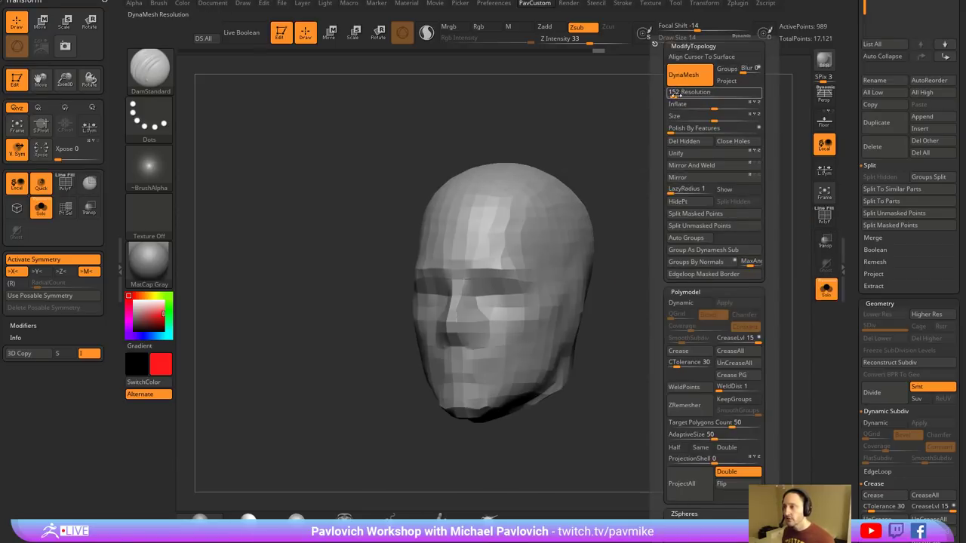
key("s")
left_click_drag(551, 226, 545, 226)
mouse_move(641, 197)
left_mouse_down("ctrl")
mouse_move(679, 242)
mouse_move(704, 231)
mouse_move(741, 163)
mouse_move(777, 171)
left_mouse_up("ctrl")
- Select the hPolish brush, set its draw size to 25 and flatten the sides of the head around the temples
key("b")
key("h")
key("p")
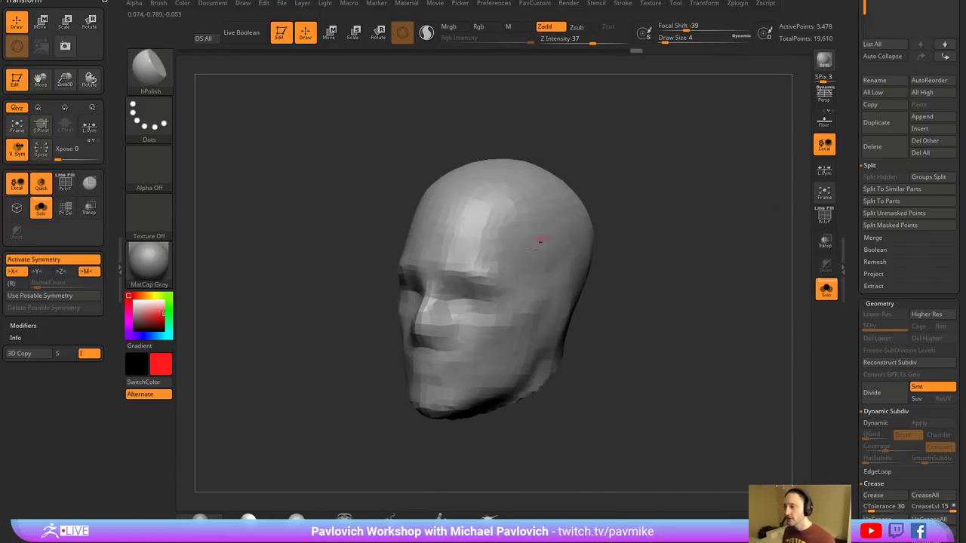
key("s")
left_click_drag(551, 257, 534, 258)
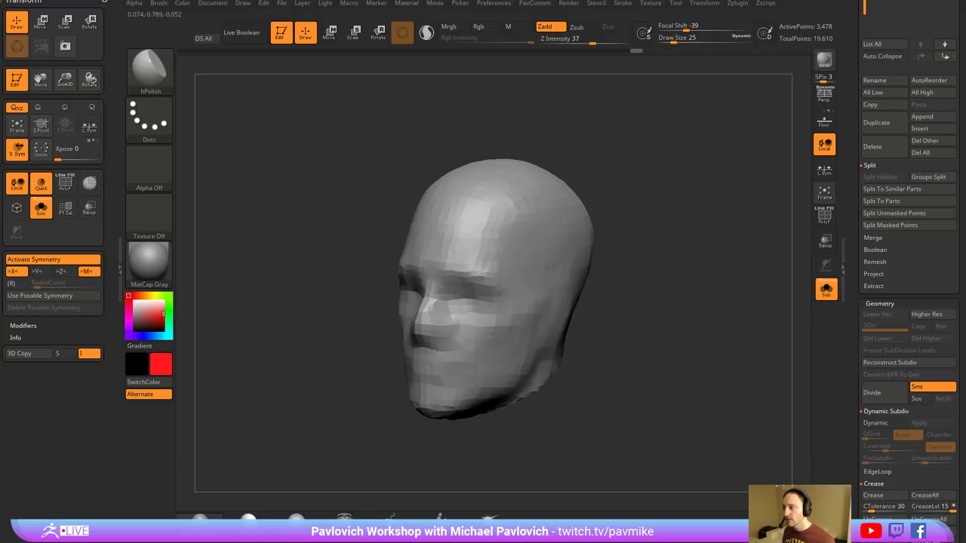
left_click_drag(628, 234, 685, 233)
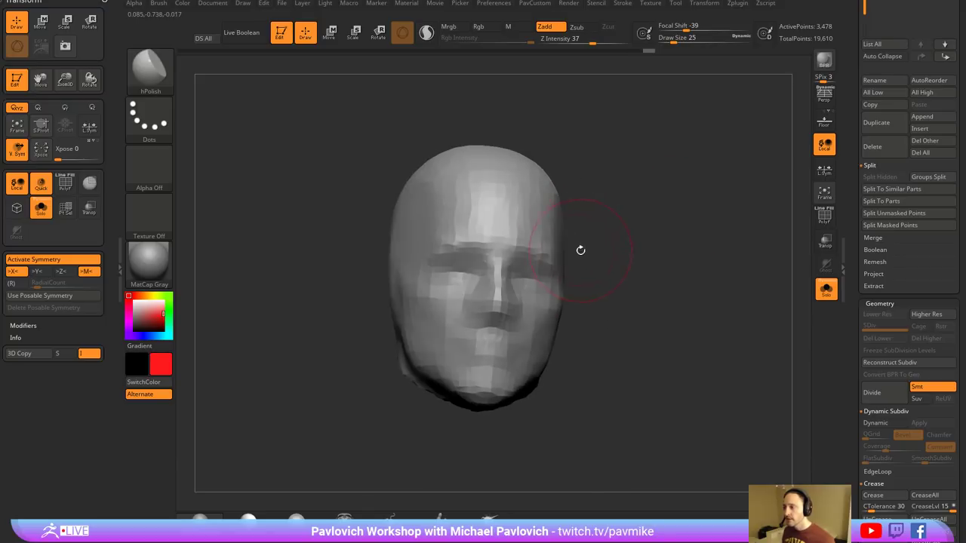
- Reduce the hPolish draw size to 7 and plane the bridge and sides of the nose
left_click_drag(485, 267, 484, 358)
key("s")
left_click_drag(521, 259, 518, 262)
key("bracketleft")
key("bracketleft")
key("bracketleft")
key("bracketleft")
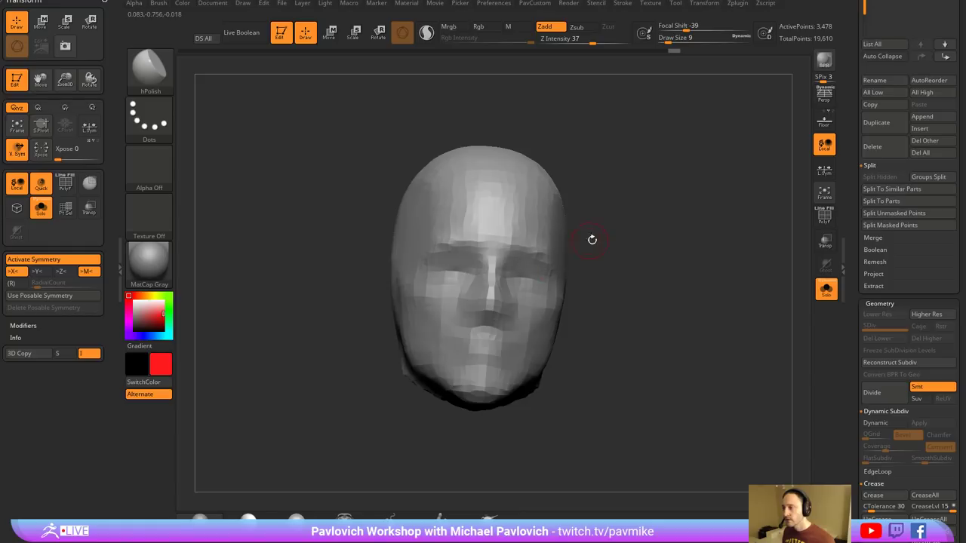
key("bracketright")
left_click_drag(592, 239, 492, 271)
key("s")
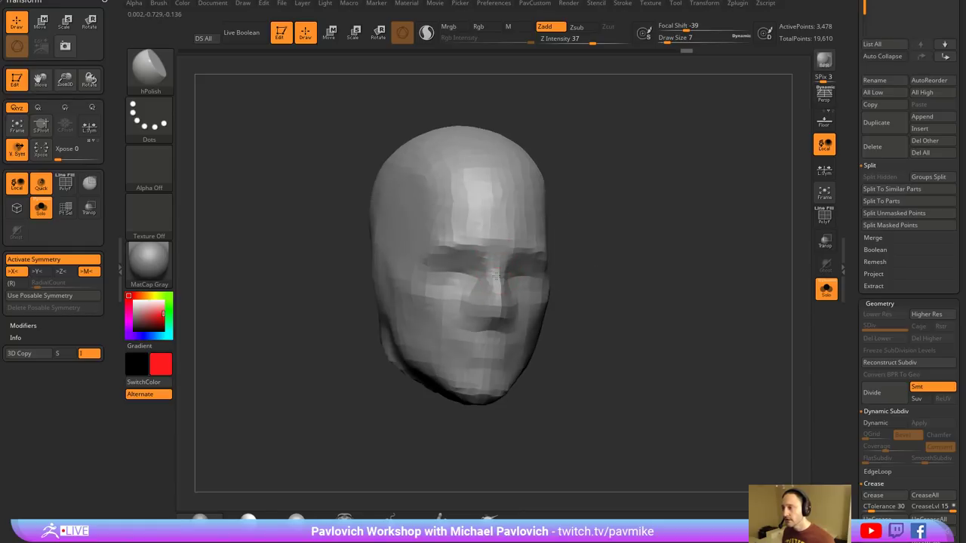
left_click_drag(562, 287, 488, 303)
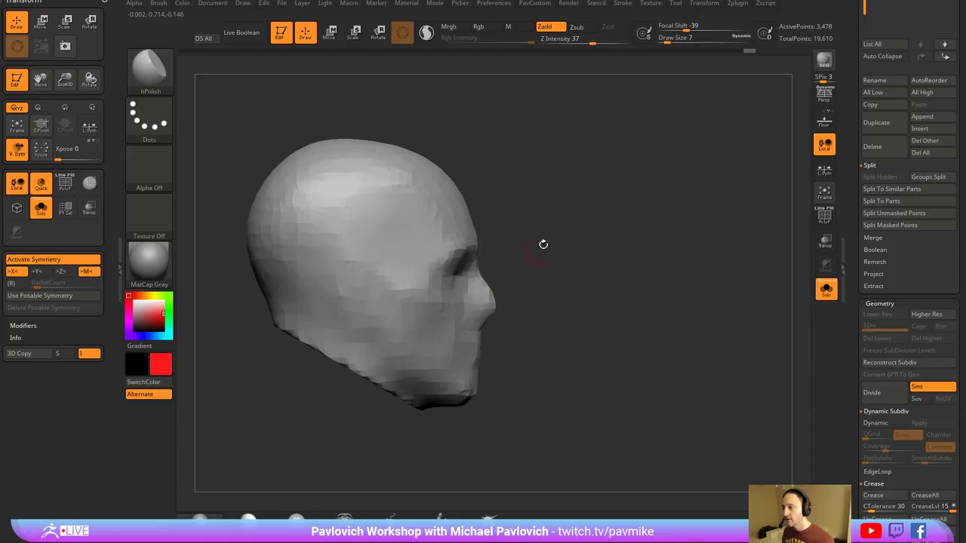
- Set the hPolish draw size to 13 and flatten the cheeks, eye areas and mouth region into planes
left_click_drag(543, 243, 524, 284)
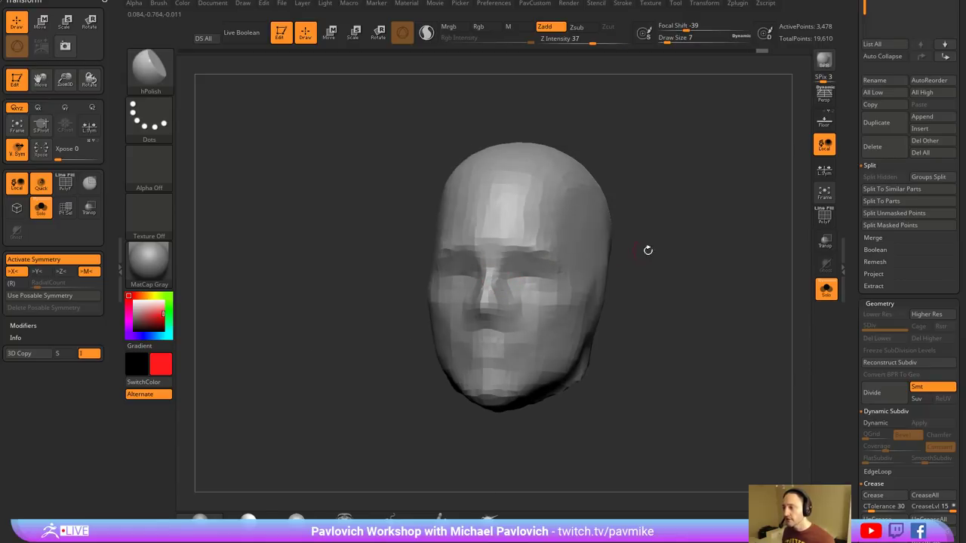
right_click_drag(648, 251, 632, 224)
key("s")
left_click_drag(522, 286, 529, 286)
right_click_drag(574, 285, 544, 293)
key("s")
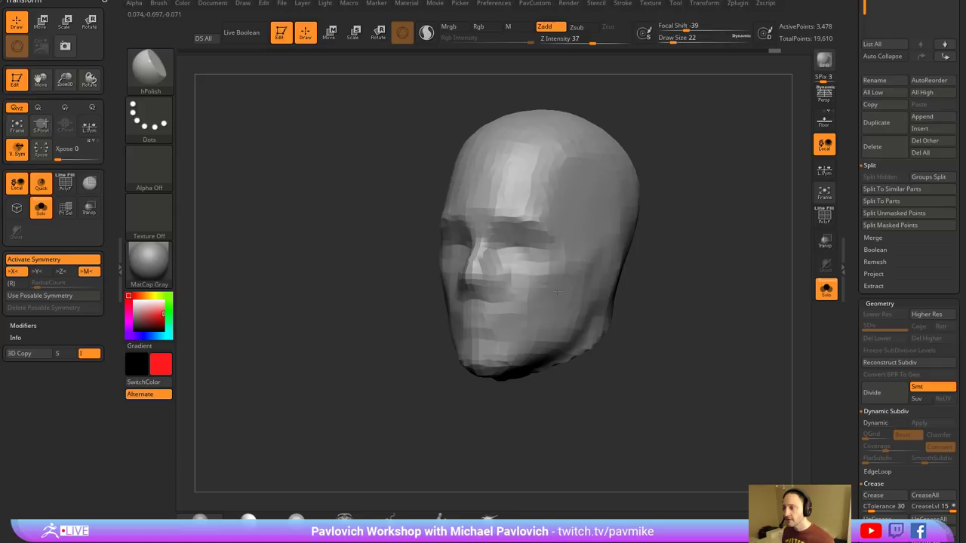
left_click_drag(634, 290, 675, 270)
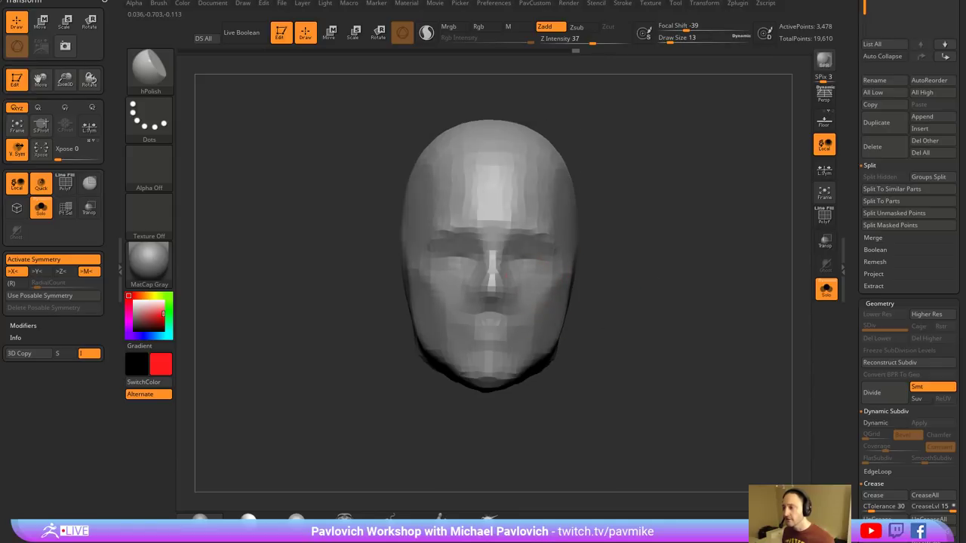
right_click_drag(507, 275, 432, 262)
left_click_drag(680, 161, 718, 195)
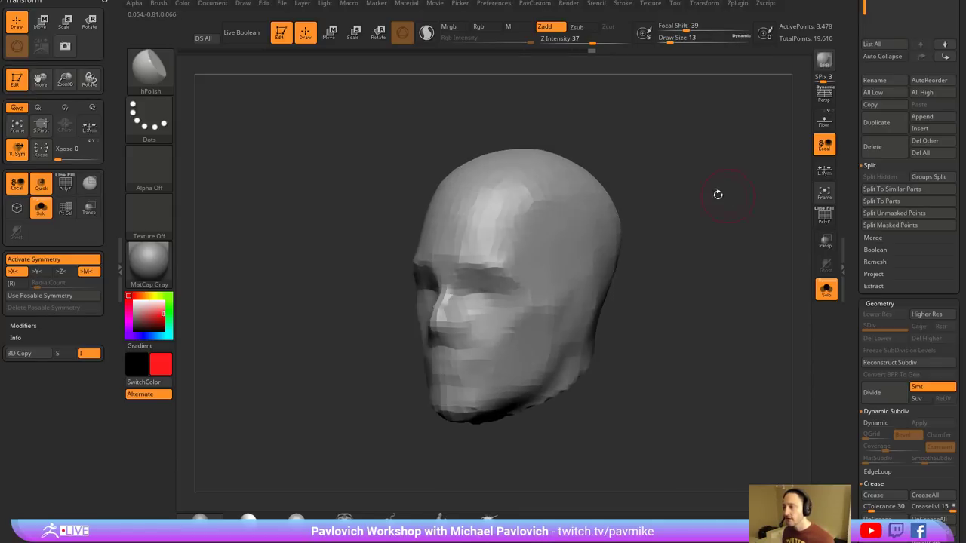
- Remesh the head with DynaMesh at resolution 456
key("1")
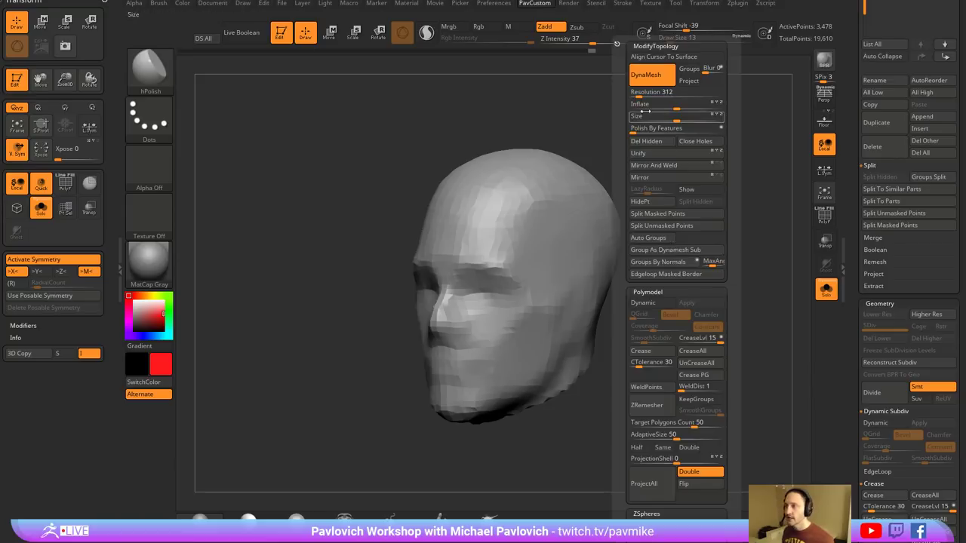
key("s")
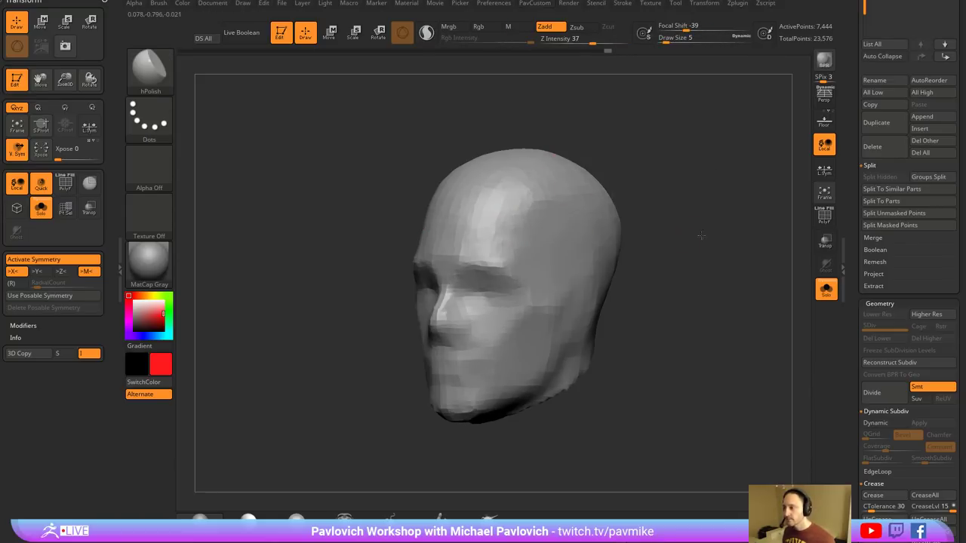
mouse_move(697, 233)
left_mouse_down()
mouse_move(705, 231)
mouse_move(657, 244)
mouse_move(650, 270)
left_mouse_up()
- Select the DamStandard brush at draw size 7 and carve creases around the nose wings and down the inner cheeks
key("b")
key("d")
key("s")
left_click_drag(479, 313, 477, 329)
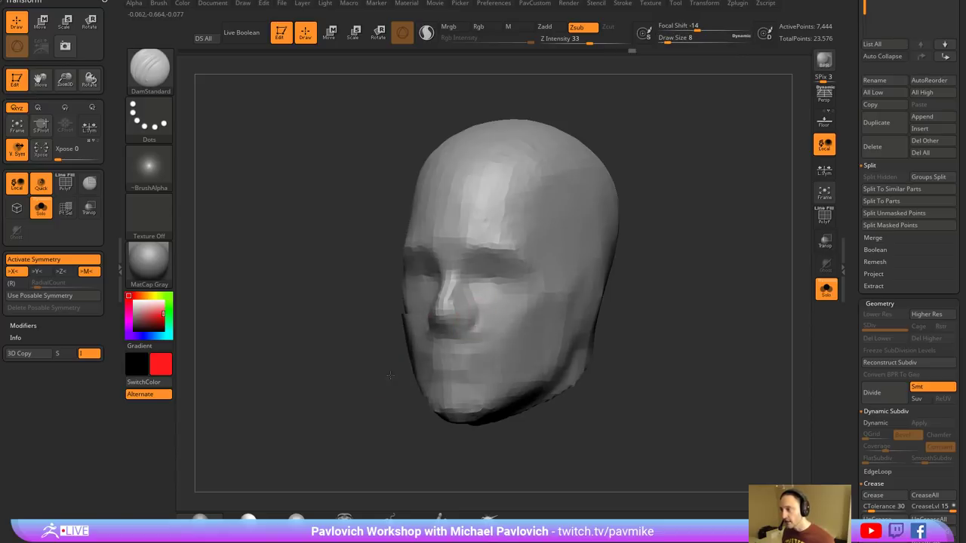
mouse_move(358, 358)
left_mouse_down()
mouse_move(439, 341)
mouse_move(434, 330)
left_mouse_up()
left_click_drag(566, 339, 488, 335)
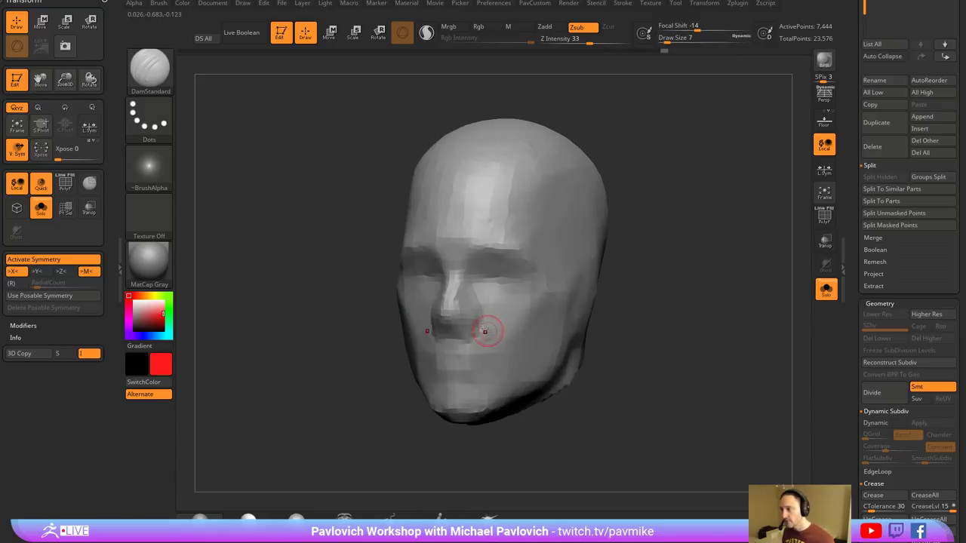
right_click_drag(480, 309, 421, 337)
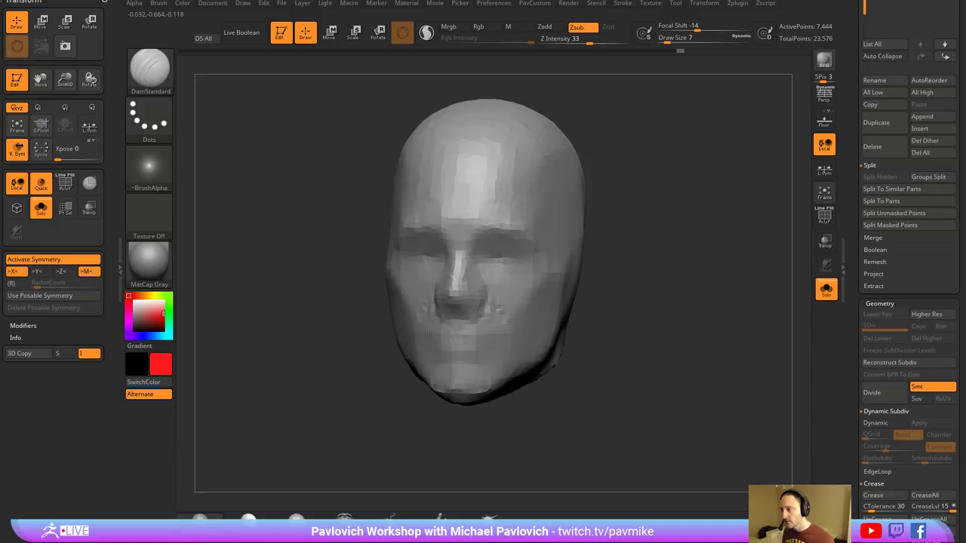
- Adjust the DamStandard brush's LazyRadius and carve the mouth line and its corners
key("3")
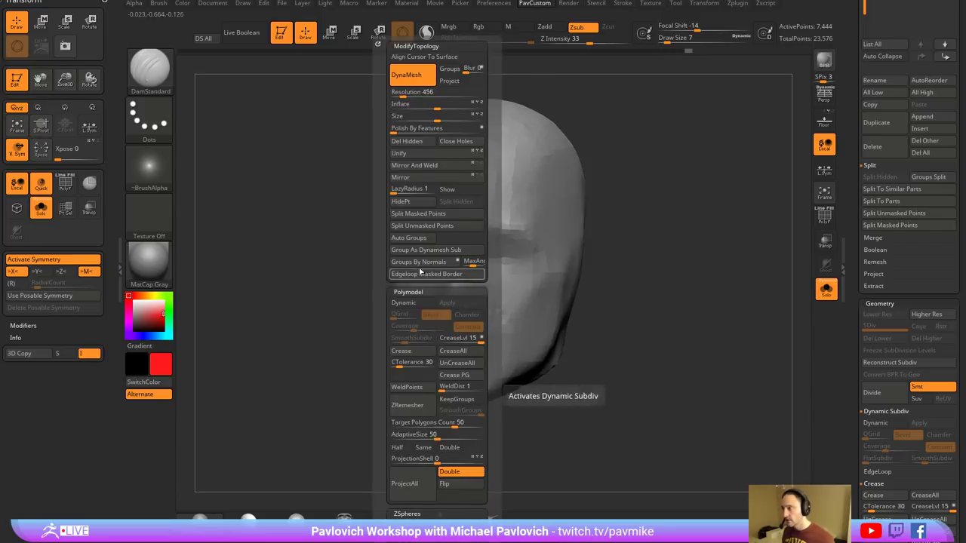
left_click(406, 191)
key("Return")
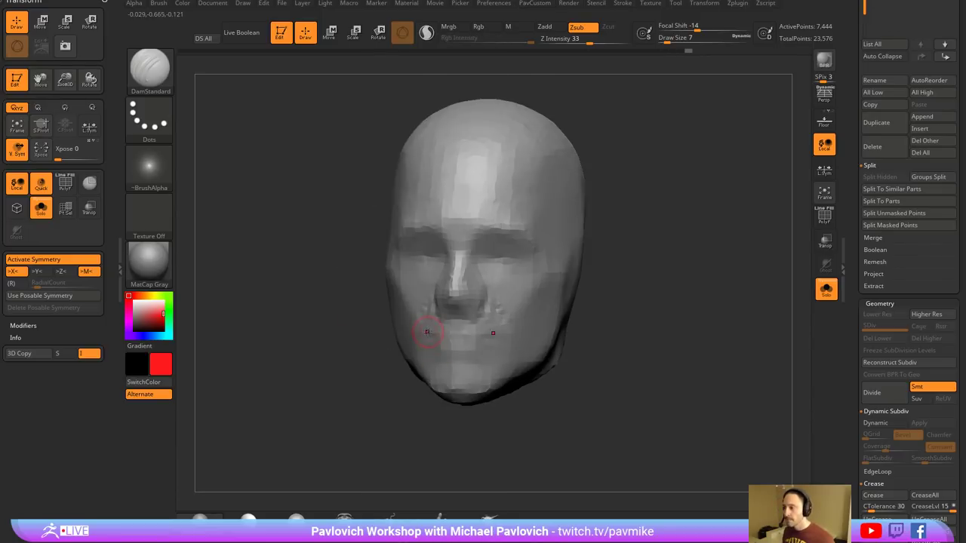
left_click_drag(435, 337, 445, 337)
left_click_drag(444, 336, 427, 338, "shift")
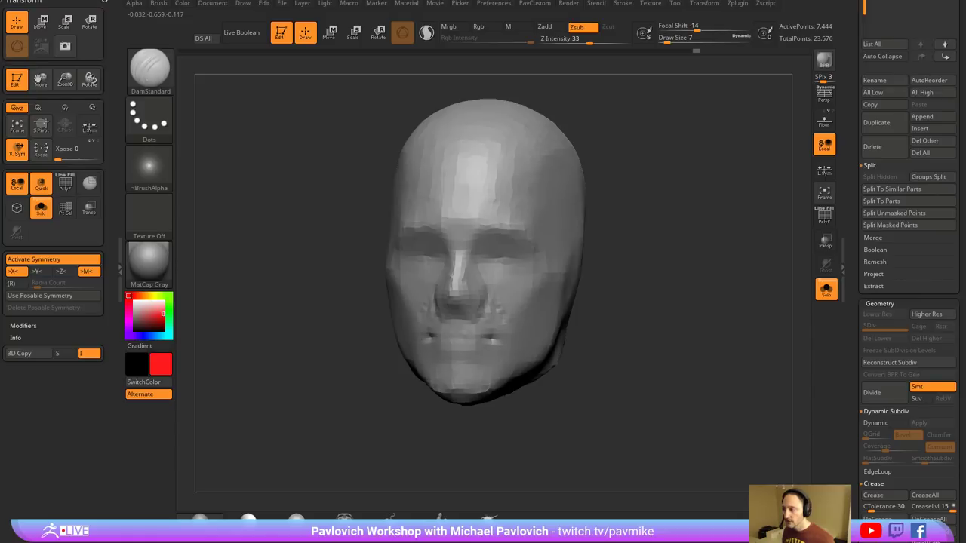
left_click_drag(651, 302, 570, 301)
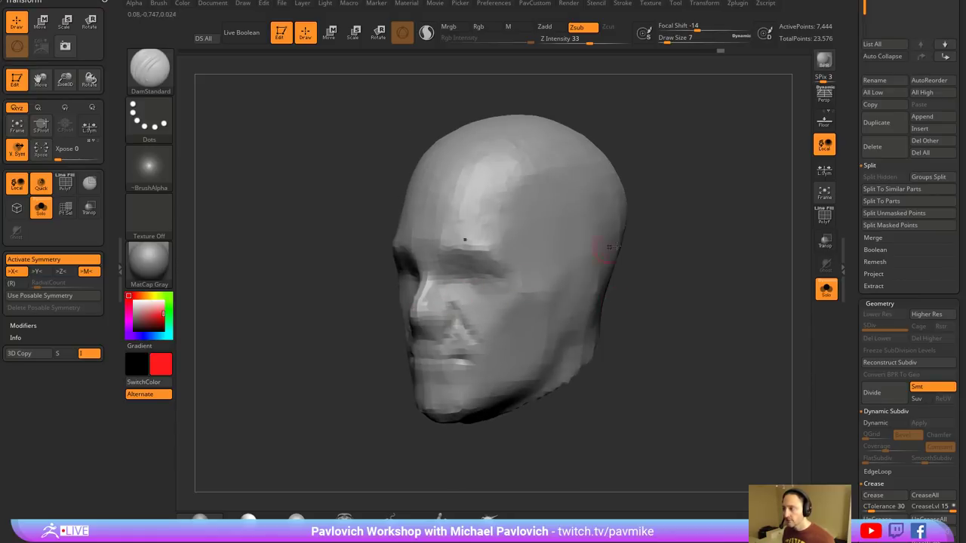
- Select the Standard brush, undo the stray paint stroke, switch from Rgb to Zadd and set Z Intensity to 34
left_click_drag(637, 246, 693, 249)
key("b")
key("s")
key("t")
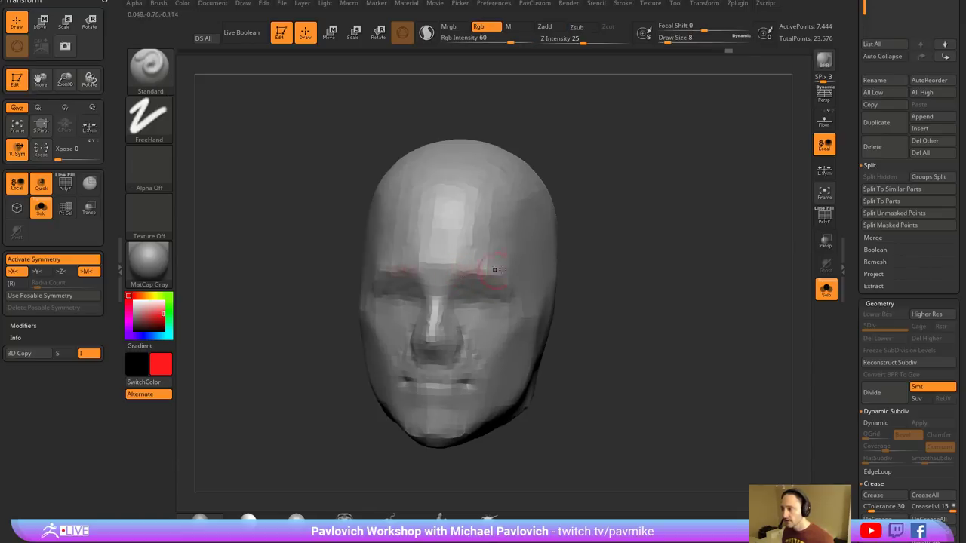
key("ctrl+z")
left_click(550, 27)
left_click(486, 27)
left_click_drag(643, 171, 643, 166)
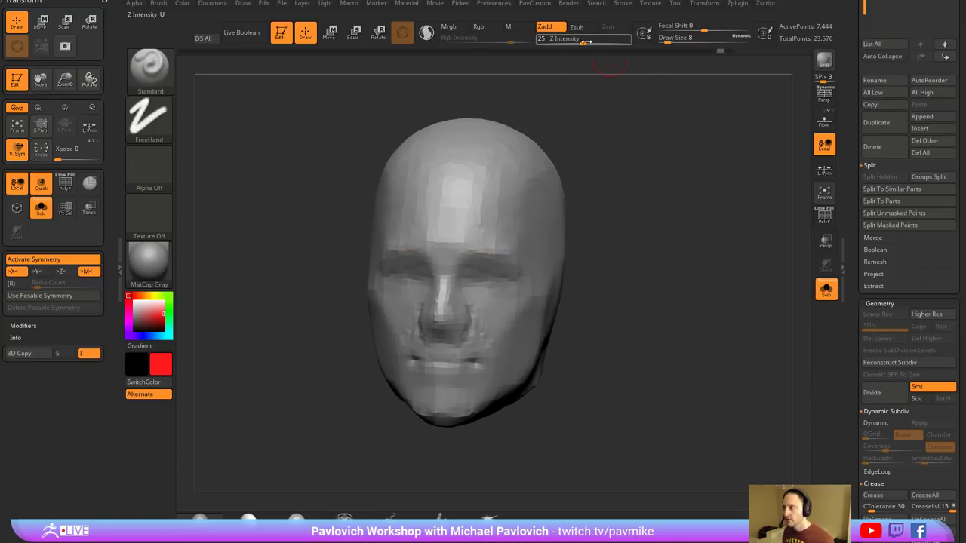
left_click(590, 41)
key("5")
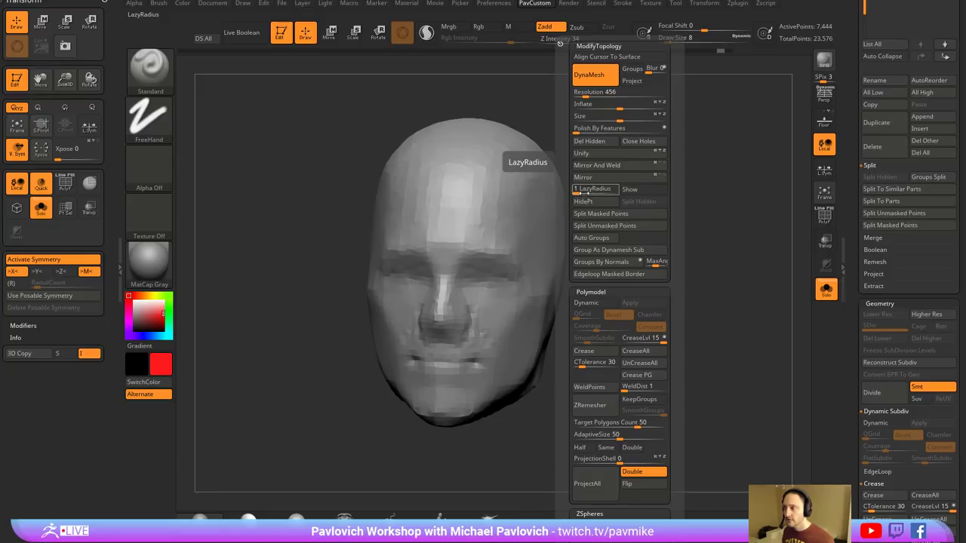
- Build up and smooth the underside and wings of the nose with the Standard brush at draw size 4
left_click_drag(632, 216, 537, 272)
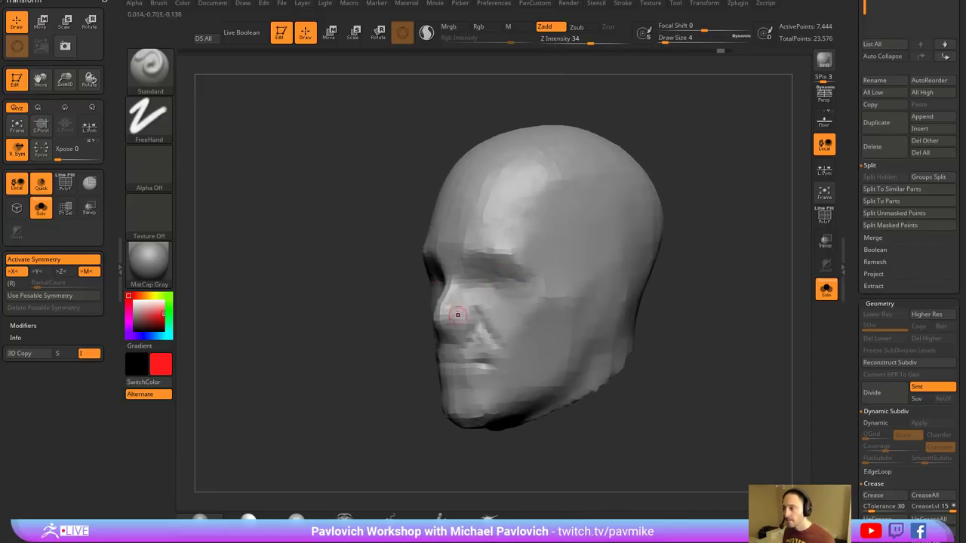
left_click_drag(385, 343, 461, 333)
left_click_drag(613, 291, 532, 299)
left_click_drag(463, 340, 455, 339, "shift")
mouse_move(650, 302)
left_mouse_down()
mouse_move(683, 297)
mouse_move(677, 278)
left_mouse_up()
- Remesh the head with DynaMesh at resolution 808
key("3")
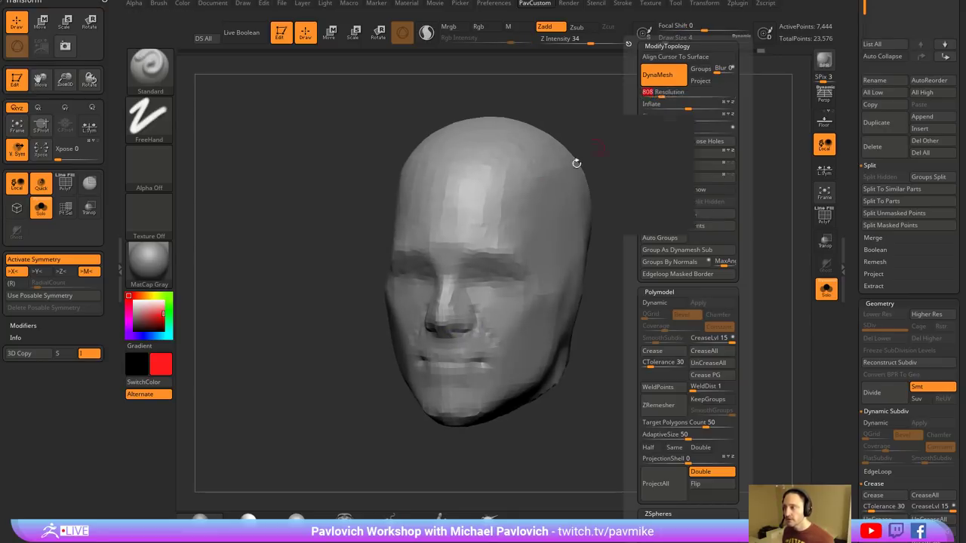
key("ctrl+z")
key("ctrl+z")
key("ctrl+z")
key("ctrl+z")
- Carve the nostrils, the groove above the upper lip and the lips with the Standard brush
left_click_drag(664, 280, 743, 280)
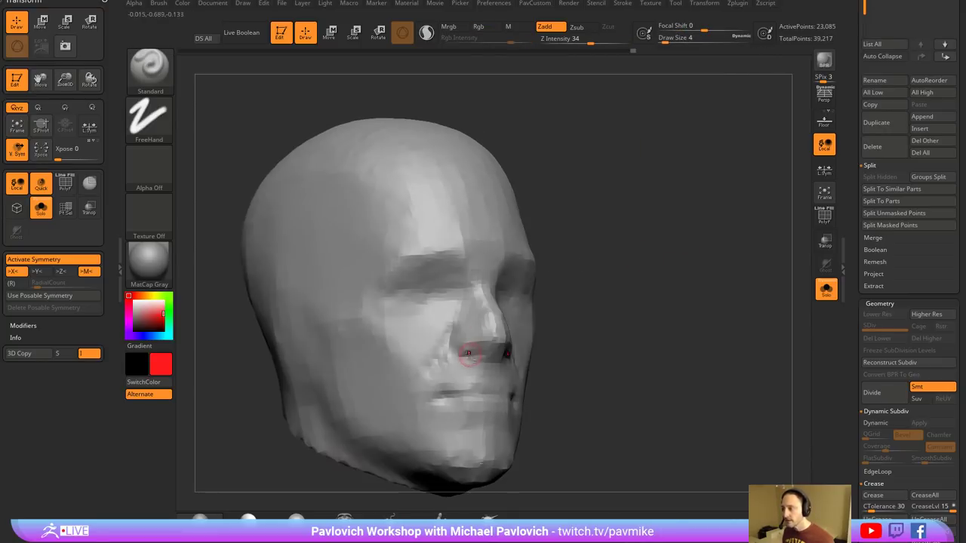
right_click_drag(562, 335, 507, 333)
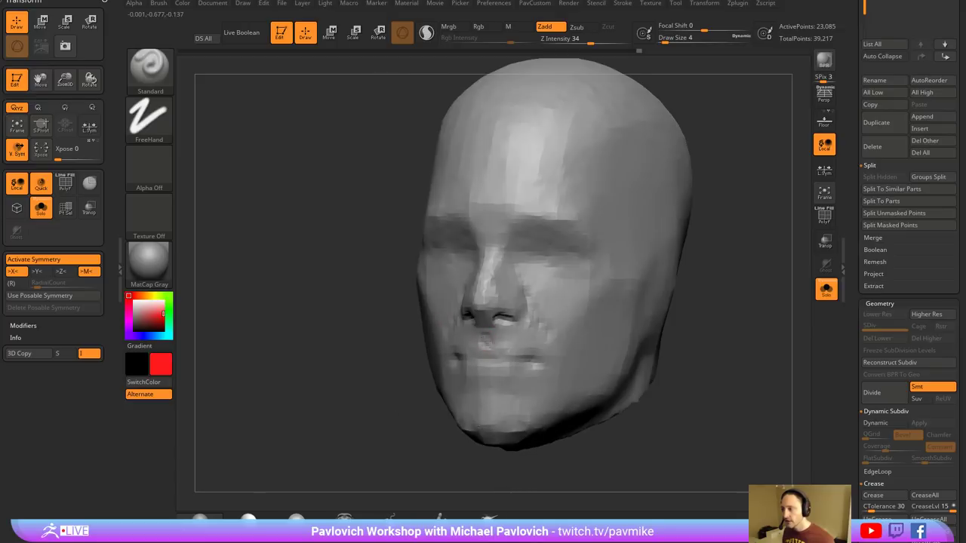
left_click_drag(730, 301, 778, 300)
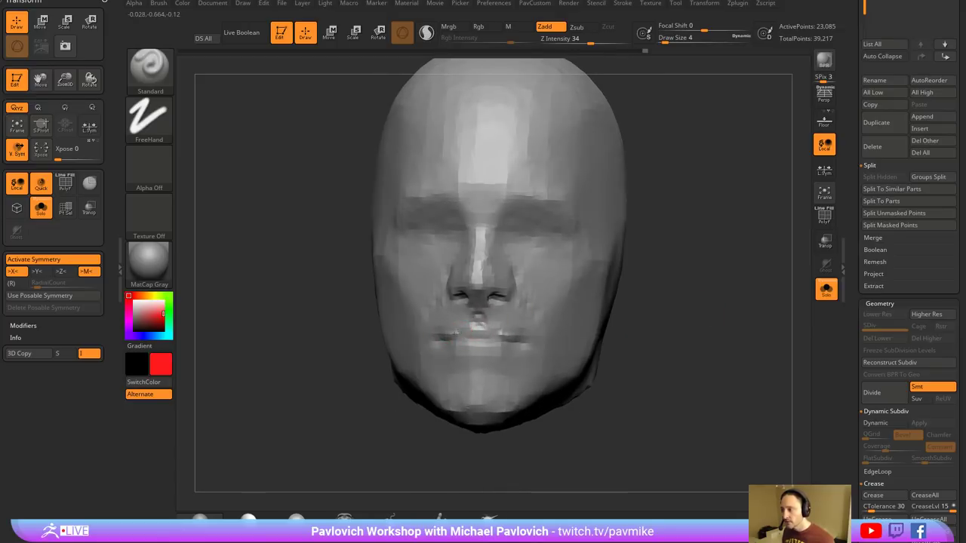
right_click_drag(534, 329, 500, 340)
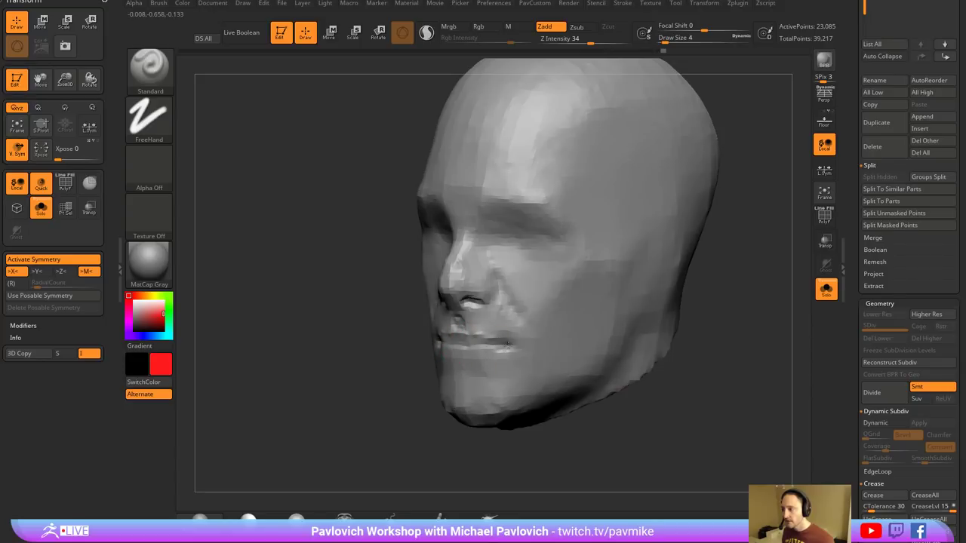
mouse_move(531, 333)
right_mouse_down()
mouse_move(580, 296)
mouse_move(589, 269)
right_mouse_up()
key("s")
left_click_drag(422, 368, 427, 368)
- Select the Move brush at draw size 4 and adjust the nose and mouth shapes from the side and front
key("b")
key("m")
key("v")
mouse_move(586, 254)
right_mouse_down()
mouse_move(597, 314)
mouse_move(626, 279)
mouse_move(475, 302)
right_mouse_up()
key("bracketleft")
key("bracketleft")
key("bracketleft")
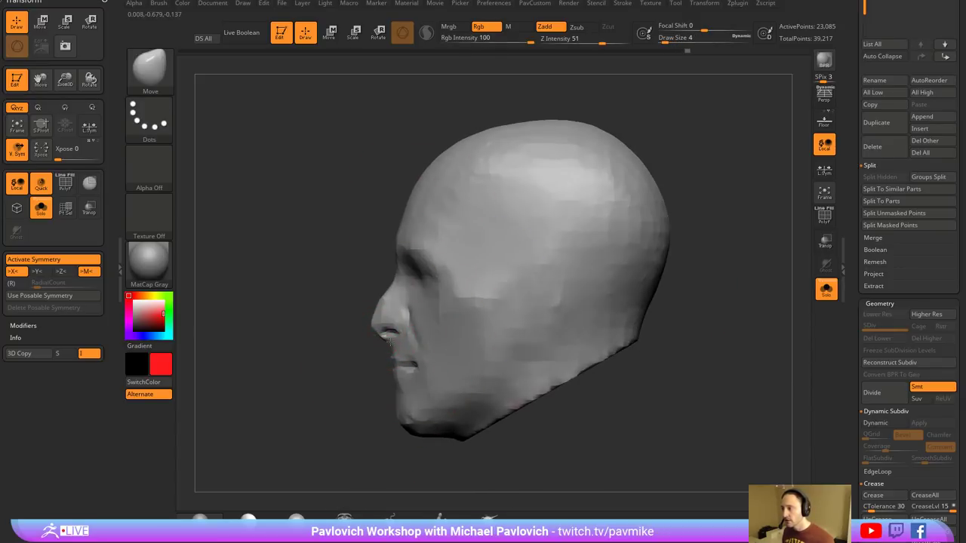
mouse_move(324, 355)
right_mouse_down("ctrl")
mouse_move(393, 360)
mouse_move(532, 343)
right_mouse_up("ctrl")
right_click_drag(390, 332, 423, 271, "ctrl")
right_click_drag(664, 238, 547, 243)
right_click_drag(413, 270, 616, 262)
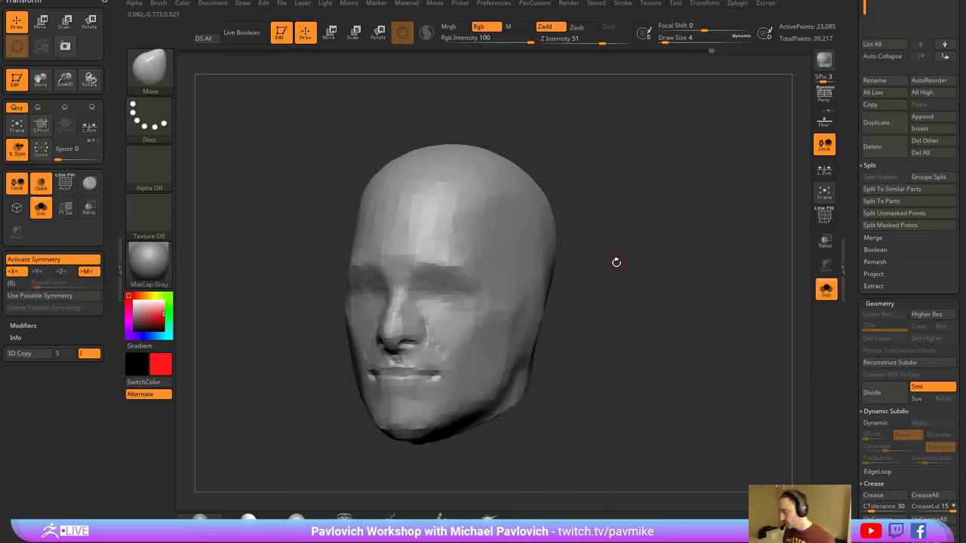
- Select the hPolish brush and flatten the brow, temple and cheekbone planes at draw size 14
key("b")
key("h")
key("p")
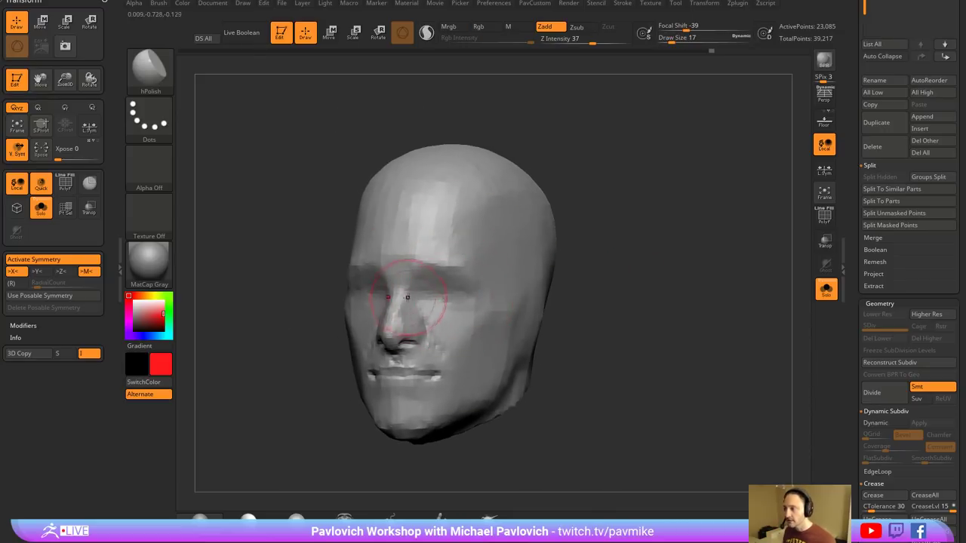
mouse_move(396, 305)
right_mouse_down()
mouse_move(586, 229)
mouse_move(574, 249)
right_mouse_up()
right_click_drag(486, 281, 482, 267)
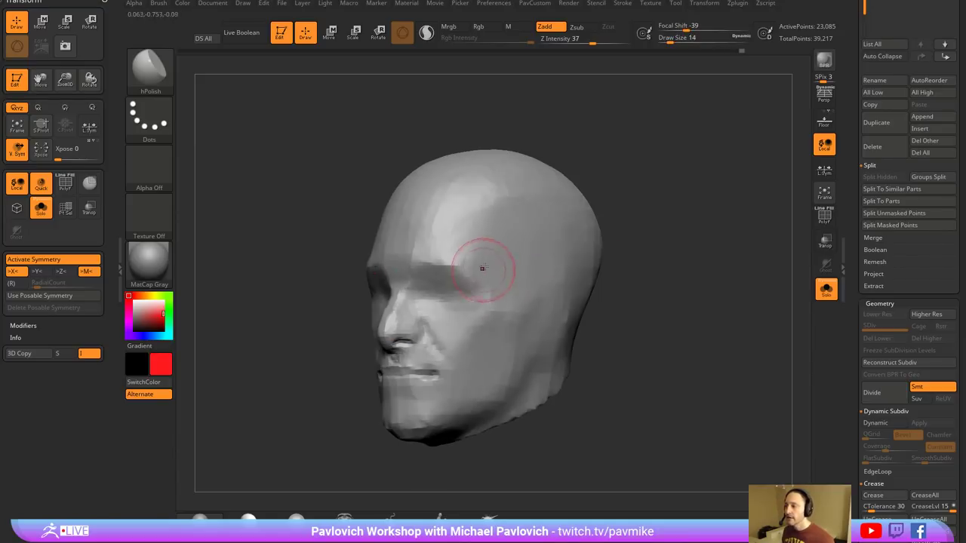
mouse_move(648, 216)
left_mouse_down()
mouse_move(596, 218)
mouse_move(649, 225)
left_mouse_up()
mouse_move(649, 224)
right_mouse_down()
mouse_move(622, 231)
mouse_move(634, 232)
mouse_move(634, 243)
mouse_move(605, 247)
right_mouse_up()
- Set the hPolish draw size to 8 and plane the areas around the eyes, nose and mouth
key("s")
left_click_drag(435, 296, 434, 286)
type("s8")
key("Return")
left_click_drag(663, 265, 729, 215, "shift")
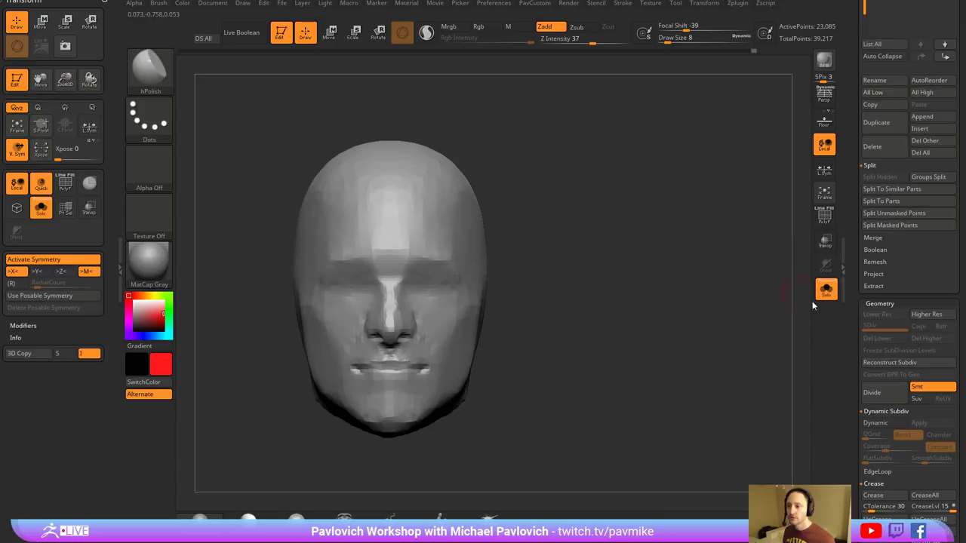
- Replace the head subtool with an initialized QCube of resolution 2 in X, Y and Z and frame it
left_click_drag(855, 290, 841, 211)
left_click(877, 294)
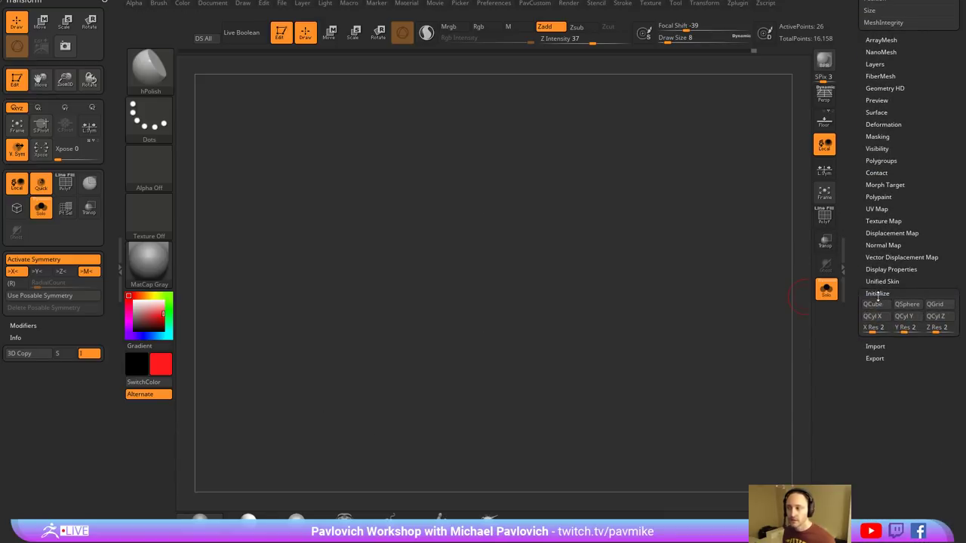
key("f")
right_click_drag(661, 283, 663, 269, "ctrl")
right_click_drag(663, 269, 646, 244, "alt")
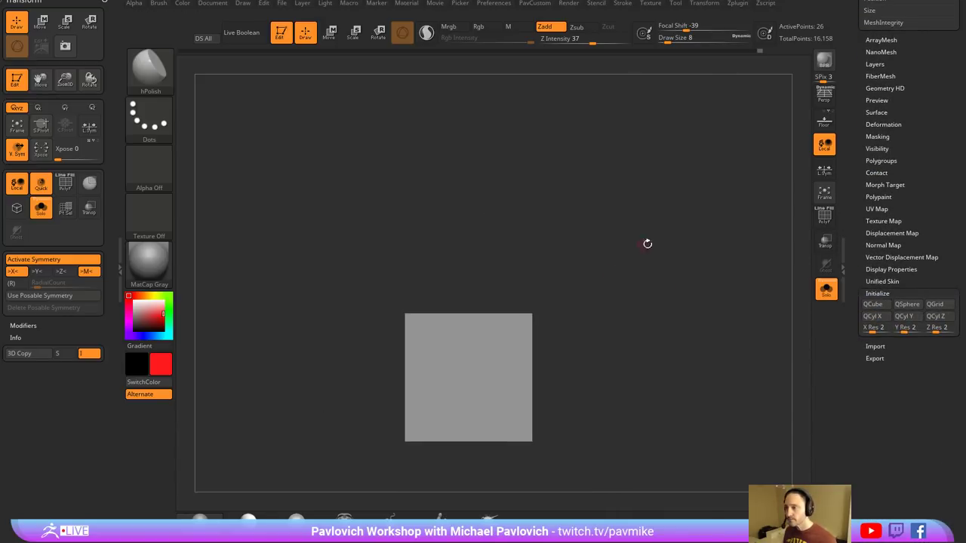
- Remesh the cube with DynaMesh at resolution 264
key("4")
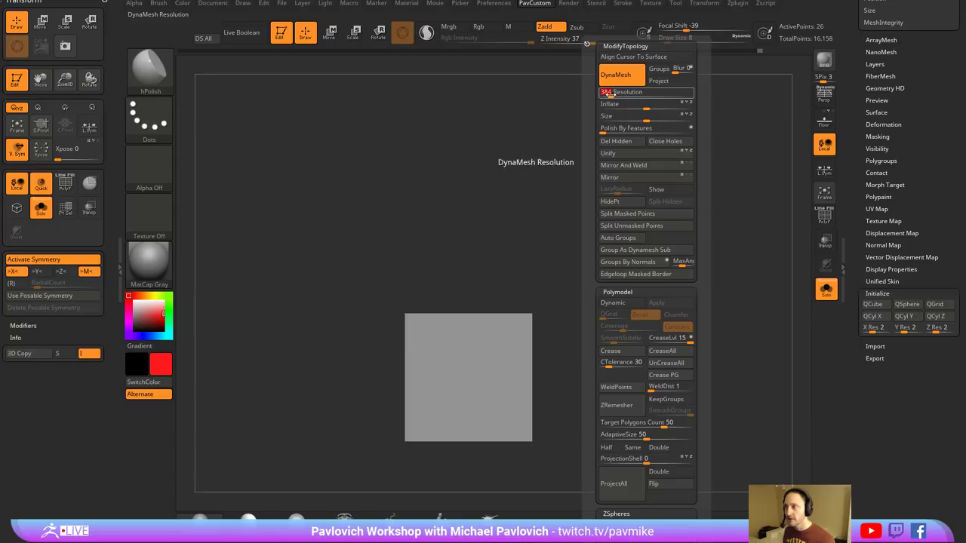
key("ctrl")
left_click_drag(606, 239, 596, 256, "ctrl")
key("4")
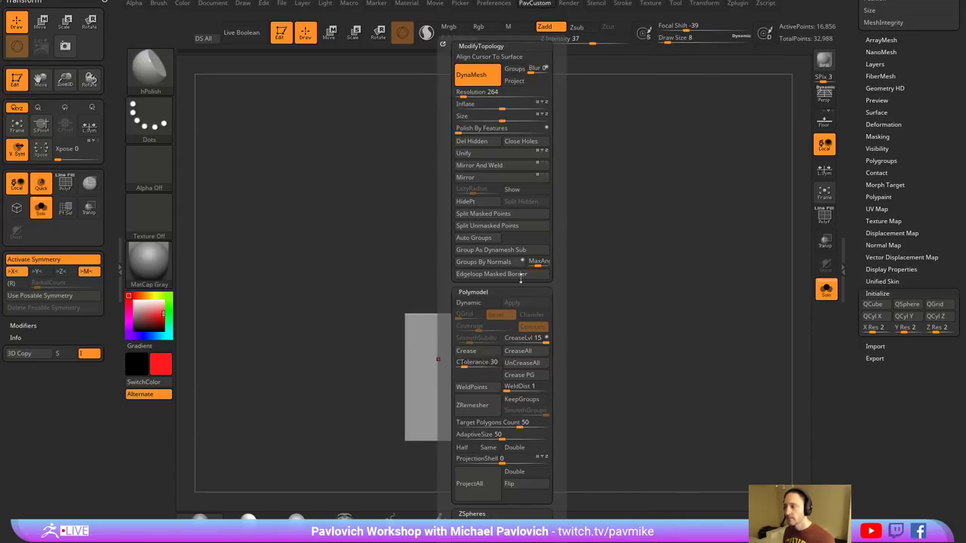
- Choose a curve cutting brush and cut the cube's sides and corners symmetrically into a tapered head silhouette from the front
right_click_drag(645, 286, 645, 222, "alt")
right_click_drag(646, 222, 647, 246, "ctrl")
key("bracketright")
key("bracketright")
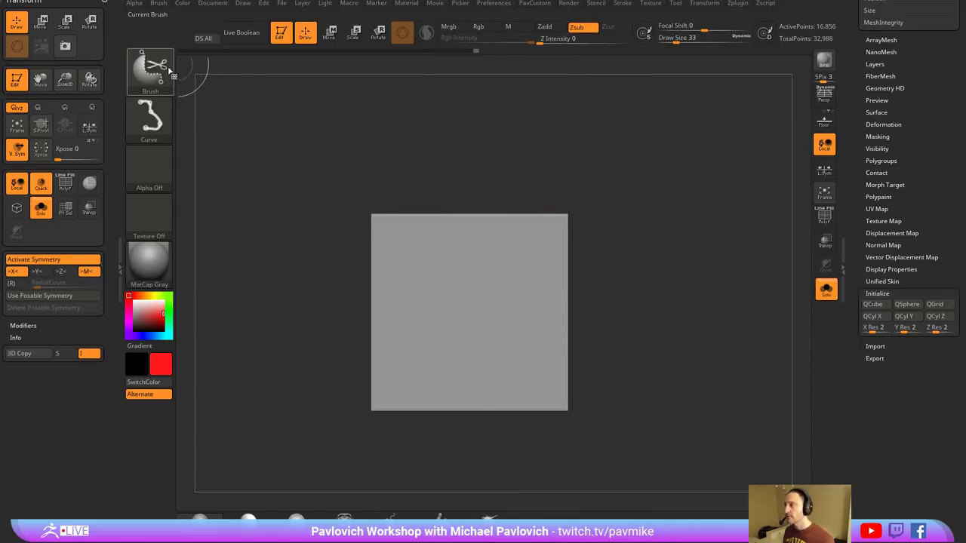
left_click(154, 71, "ctrl+shift")
left_click(258, 123)
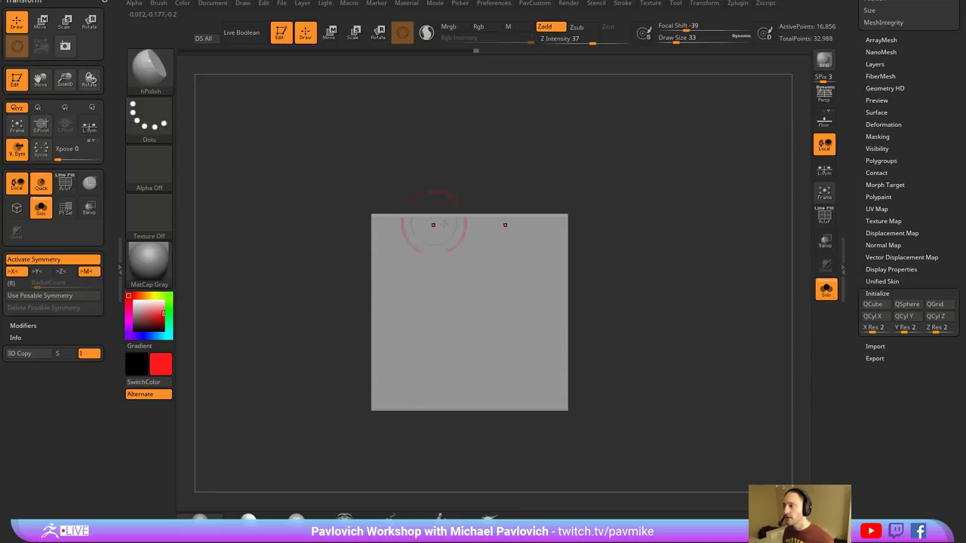
mouse_move(476, 169)
left_mouse_down()
mouse_move(544, 216)
mouse_move(551, 329)
mouse_move(507, 465)
left_mouse_up()
key("shift")
left_click_drag(468, 192, 572, 258, "ctrl+shift")
left_click_drag(567, 320, 509, 417, "ctrl+shift")
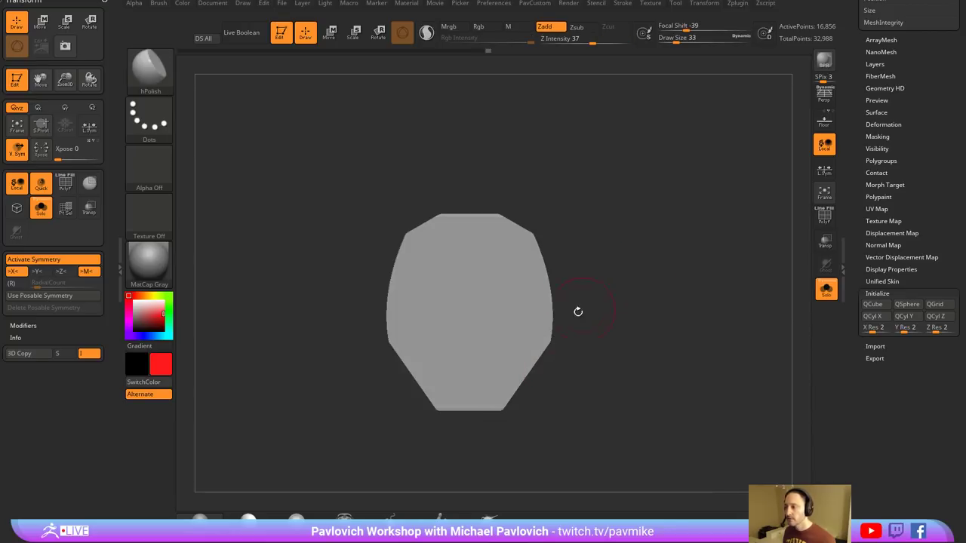
- Smooth the front edges of the head block, recess two eye sockets and raise a nose ridge with the Standard brush
mouse_move(414, 339)
left_mouse_down("shift")
mouse_move(391, 320)
mouse_move(411, 260)
mouse_move(345, 326)
left_mouse_up("shift")
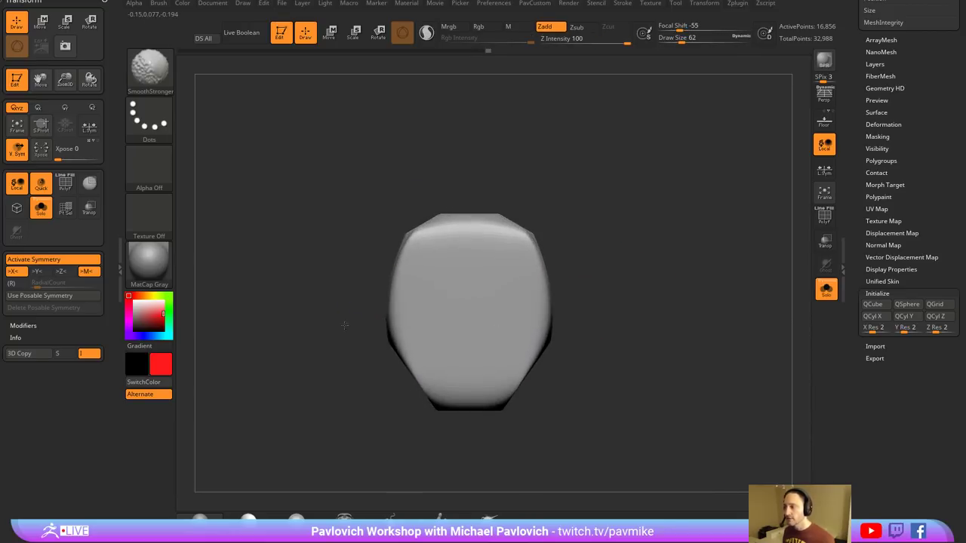
mouse_move(396, 306)
left_mouse_down()
mouse_move(469, 306)
mouse_move(439, 304)
mouse_move(419, 320)
mouse_move(465, 321)
mouse_move(424, 313)
mouse_move(431, 286)
mouse_move(501, 302)
left_mouse_up()
key("s")
key("ctrl+z")
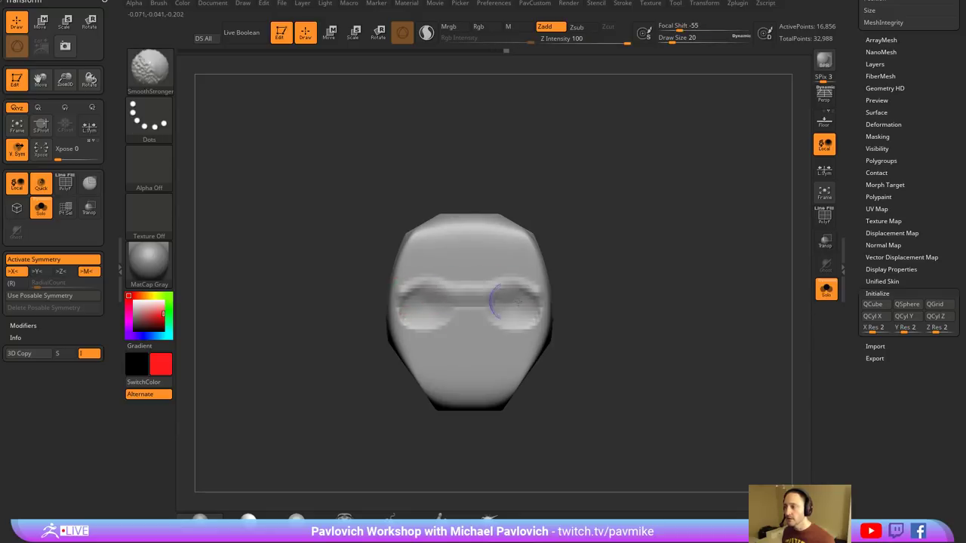
right_click_drag(469, 319, 465, 299, "alt")
left_click_drag(464, 299, 465, 319)
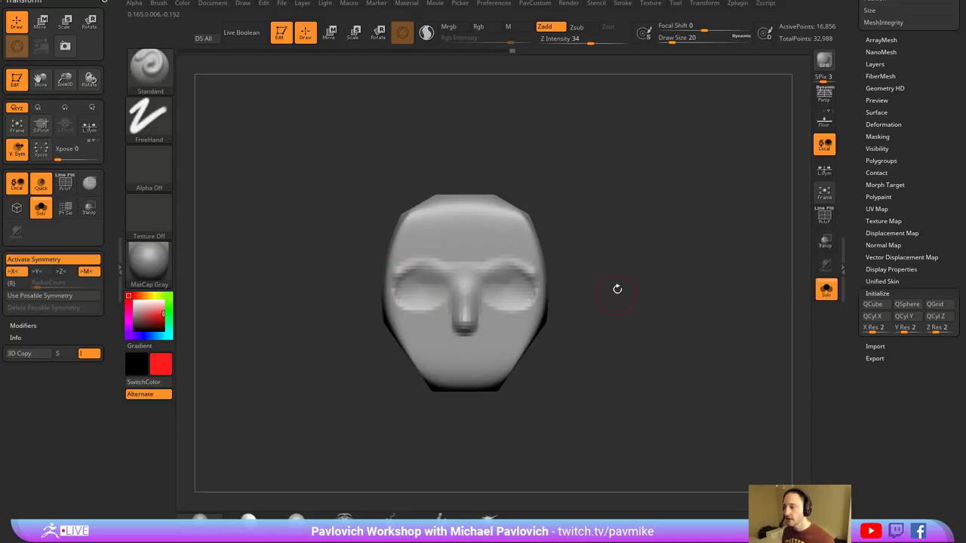
- Sculpt the mouth mound and lip line with the Standard brush, and carve the eye slits inside the sockets
left_click_drag(616, 289, 612, 267, "alt")
key("s")
left_click_drag(463, 320, 462, 338)
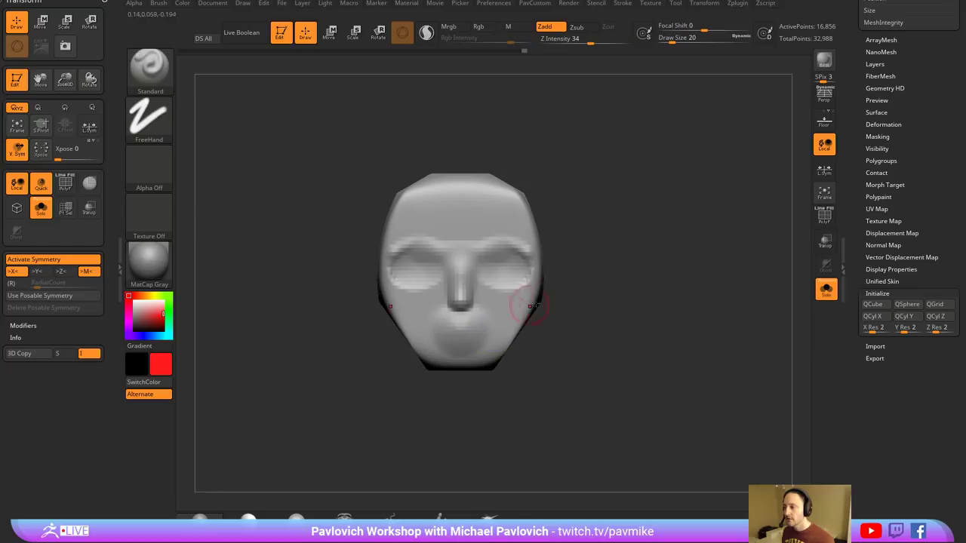
left_click_drag(567, 270, 571, 296, "alt")
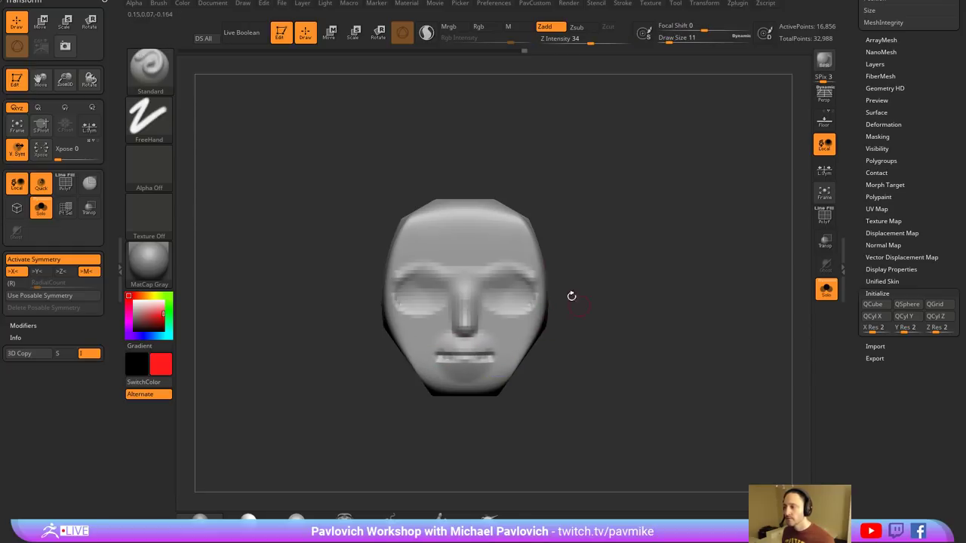
mouse_move(426, 292)
left_mouse_down()
mouse_move(414, 294)
mouse_move(426, 297)
left_mouse_up()
mouse_move(426, 296)
left_mouse_down("shift")
mouse_move(404, 282)
mouse_move(445, 284)
left_mouse_up("shift")
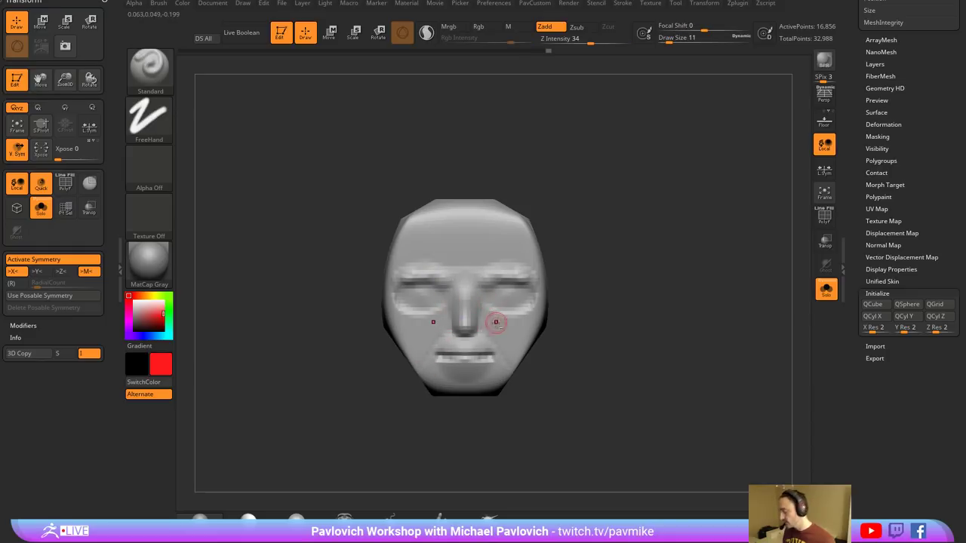
- Choose the Clay brush, build up the cheeks beside the nose, and smooth down the nose and mouth
key("b")
key("c")
key("l")
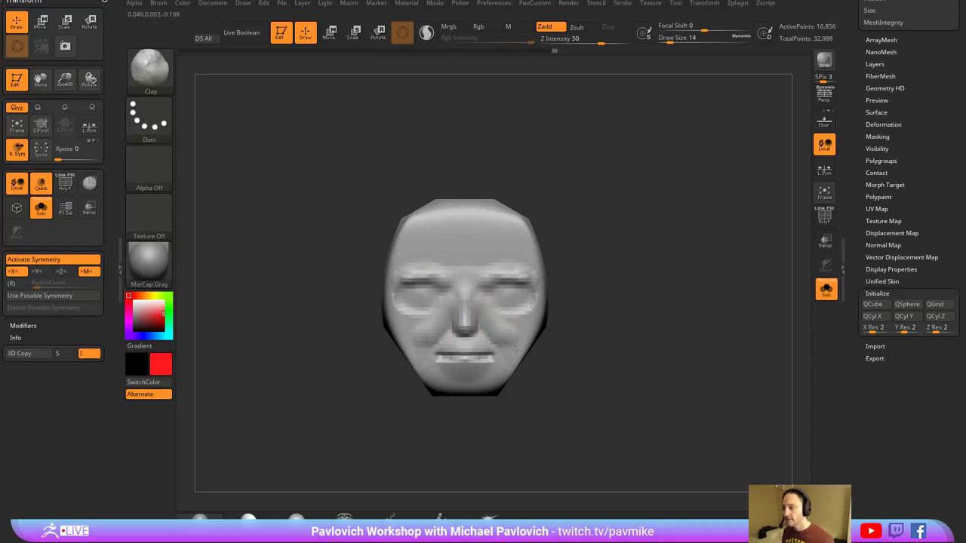
left_click_drag(648, 301, 633, 358)
mouse_move(464, 433)
left_mouse_down()
mouse_move(535, 387)
mouse_move(588, 288)
mouse_move(571, 240)
mouse_move(562, 306)
left_mouse_up()
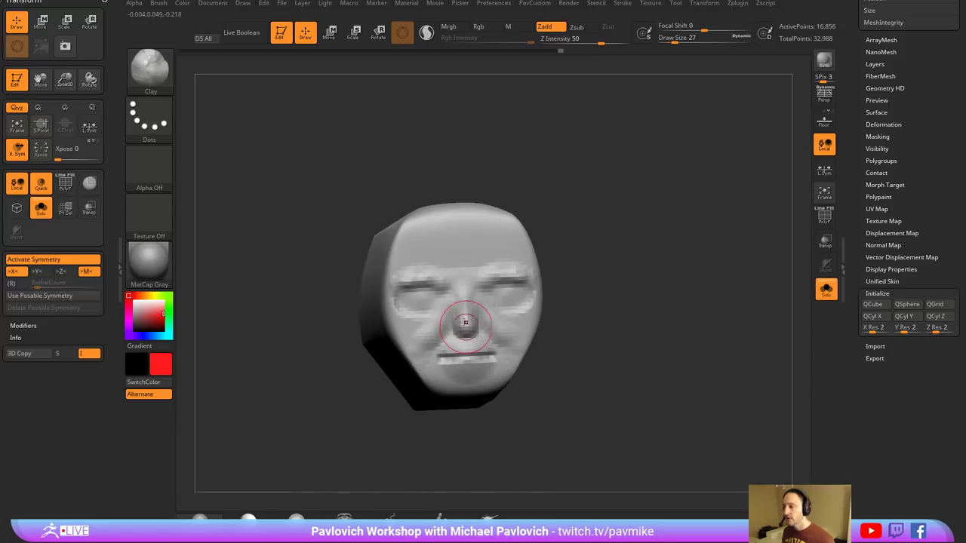
left_click_drag(463, 321, 466, 356, "shift")
- Clip both front corners diagonally from the top view so the face tapers backward, and remesh with DynaMesh
mouse_move(621, 338)
left_mouse_down("shift")
mouse_move(636, 334)
mouse_move(620, 218)
left_mouse_up("shift")
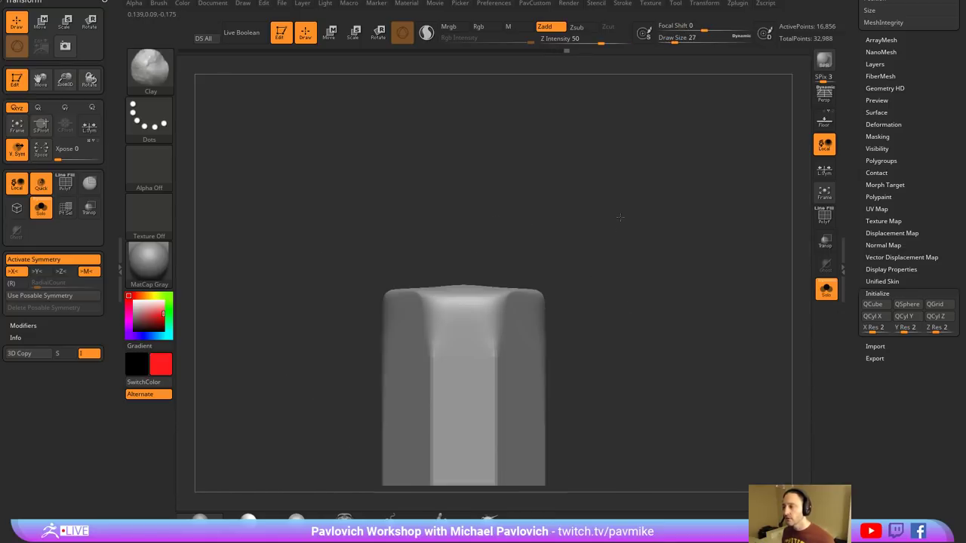
mouse_move(353, 371)
left_mouse_down("ctrl+shift")
mouse_move(399, 301)
mouse_move(490, 276)
left_mouse_up("ctrl+shift")
left_click_drag(636, 222, 656, 281)
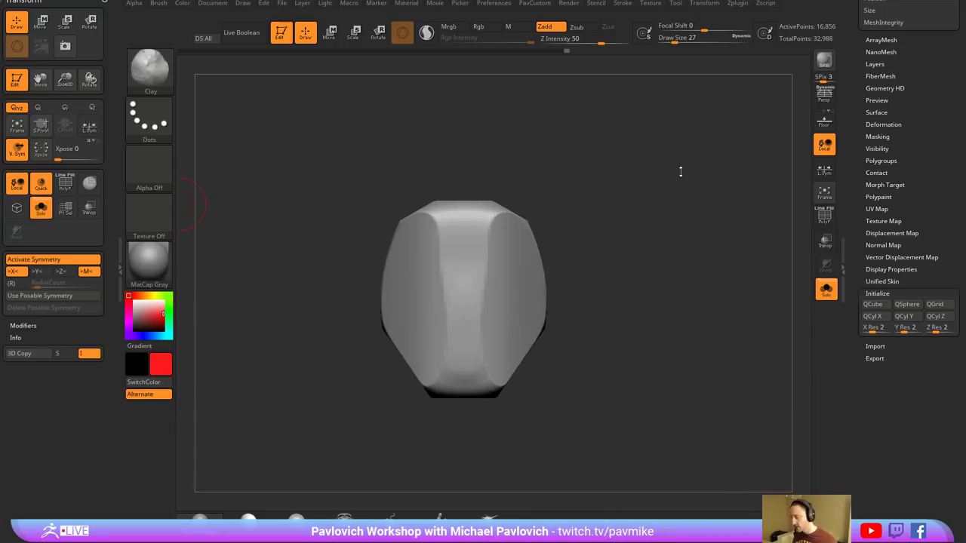
left_click_drag(680, 172, 504, 209)
left_click_drag(360, 340, 484, 228, "ctrl+shift")
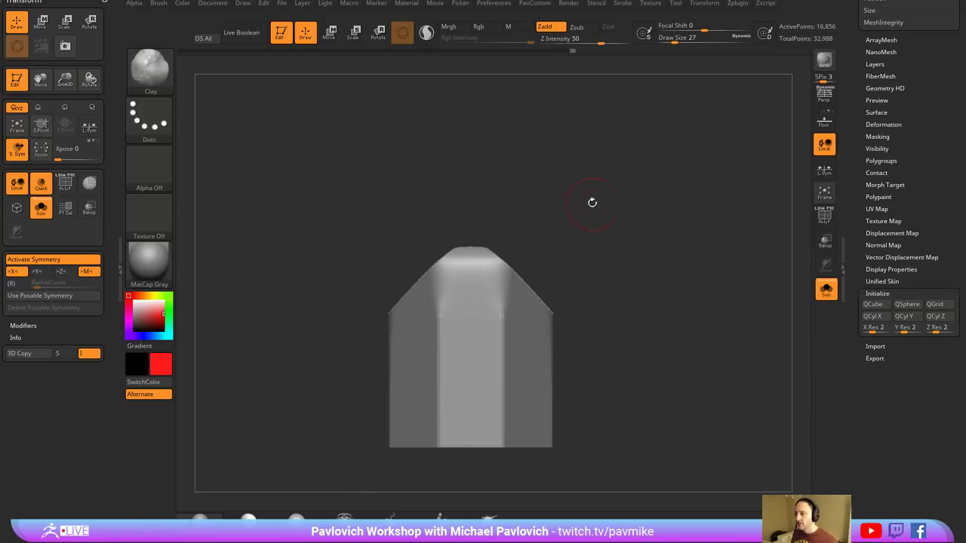
left_click_drag(610, 172, 641, 230, "ctrl")
- Smooth the front planes and carve a horizontal eye line with sockets using the Standard brush
left_click_drag(638, 234, 571, 247)
left_click_drag(460, 370, 464, 215, "shift")
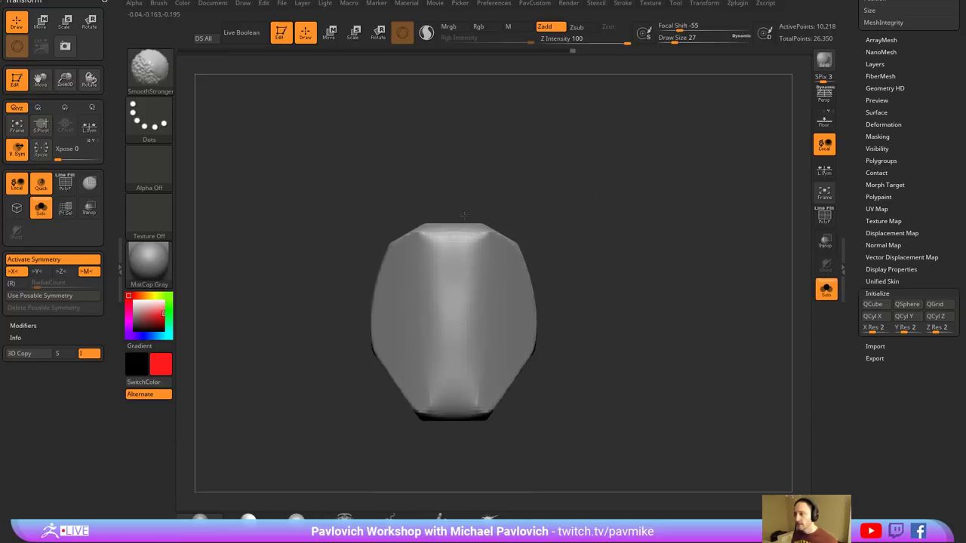
left_click_drag(425, 312, 540, 312)
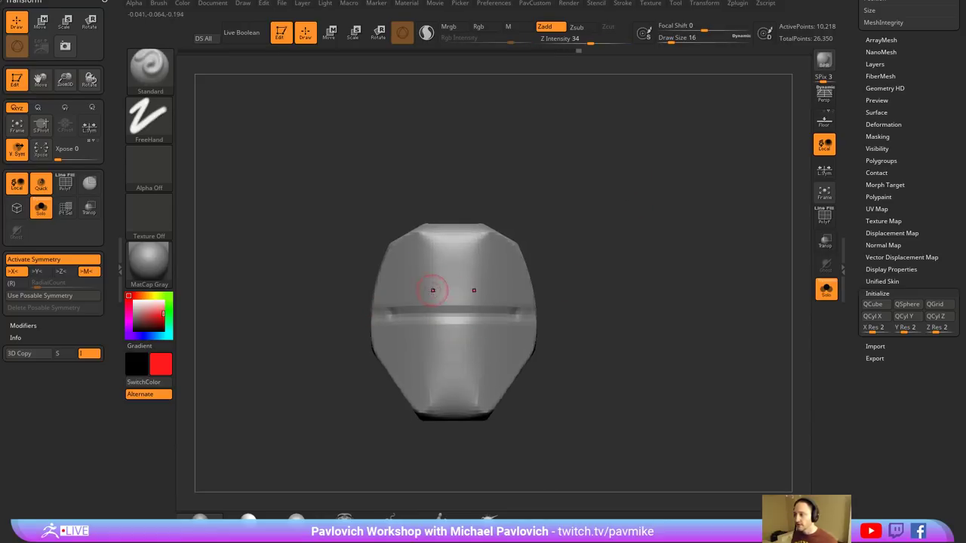
left_click(408, 310)
mouse_move(427, 327)
left_mouse_down()
mouse_move(416, 309)
mouse_move(432, 317)
mouse_move(413, 304)
mouse_move(436, 305)
left_mouse_up()
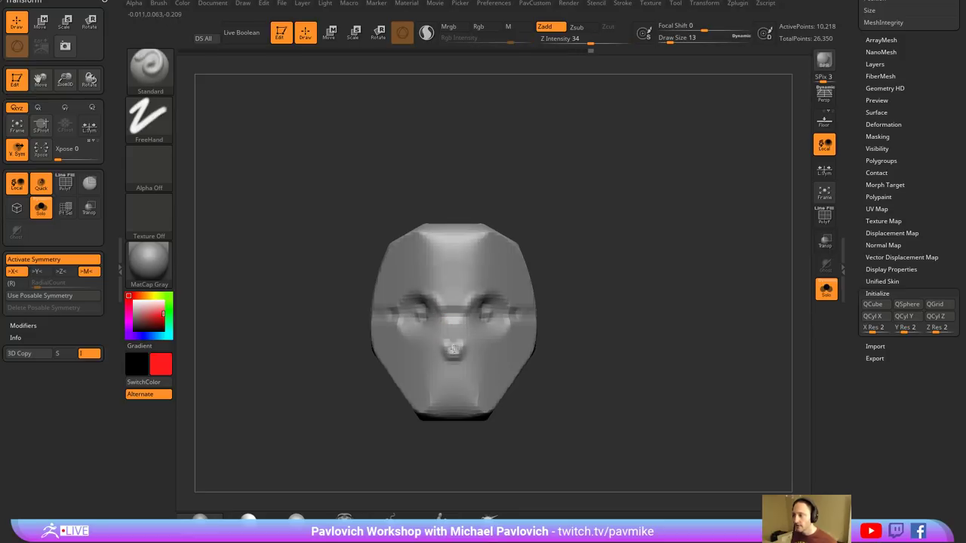
- Sculpt the nose and mouth line with the Standard brush, and shape the cheekbones with the Clay brush
mouse_move(454, 349)
left_mouse_down()
mouse_move(453, 364)
mouse_move(426, 379)
left_mouse_up()
key("s")
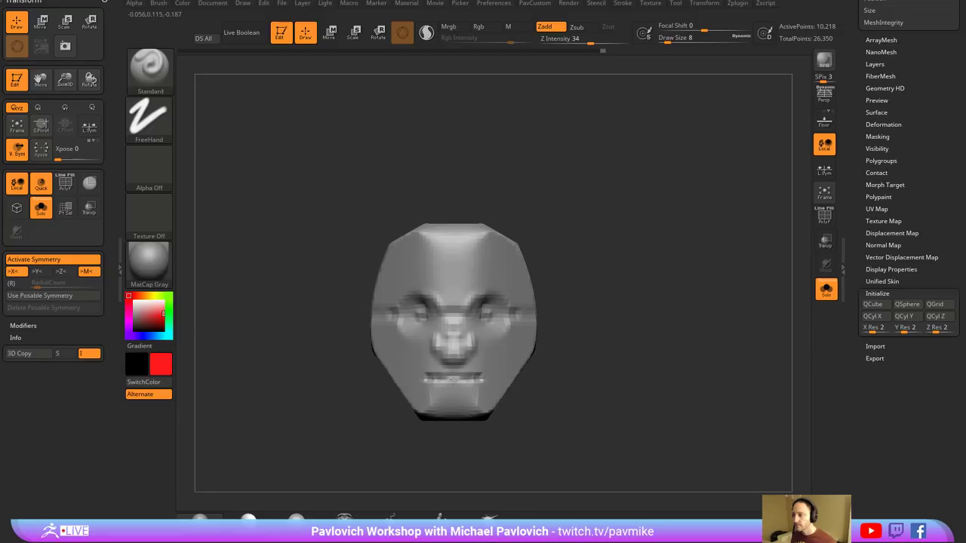
key("b")
key("c")
key("l")
left_click_drag(394, 334, 420, 321)
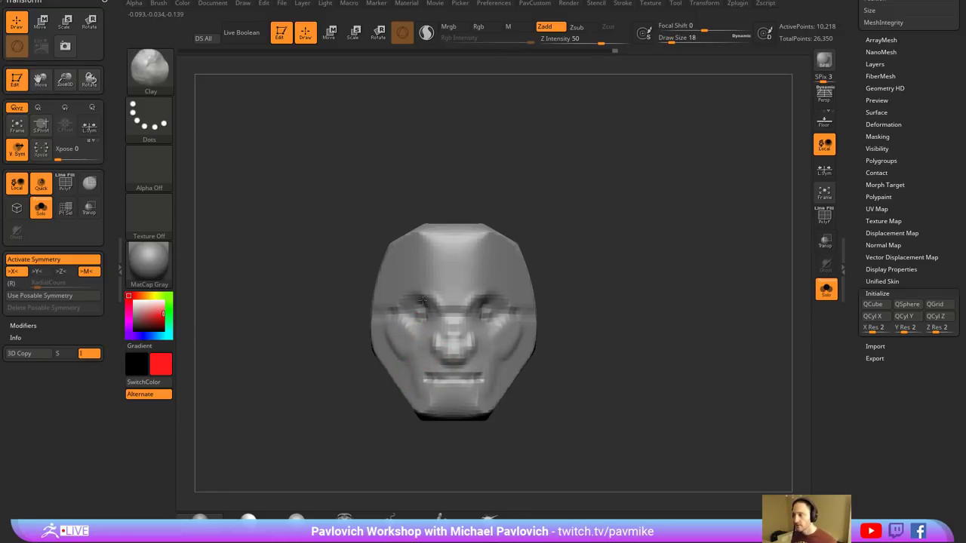
- Smooth the brow, eyes, nose and mouth down into soft, broad facial forms
left_click_drag(630, 286, 601, 283)
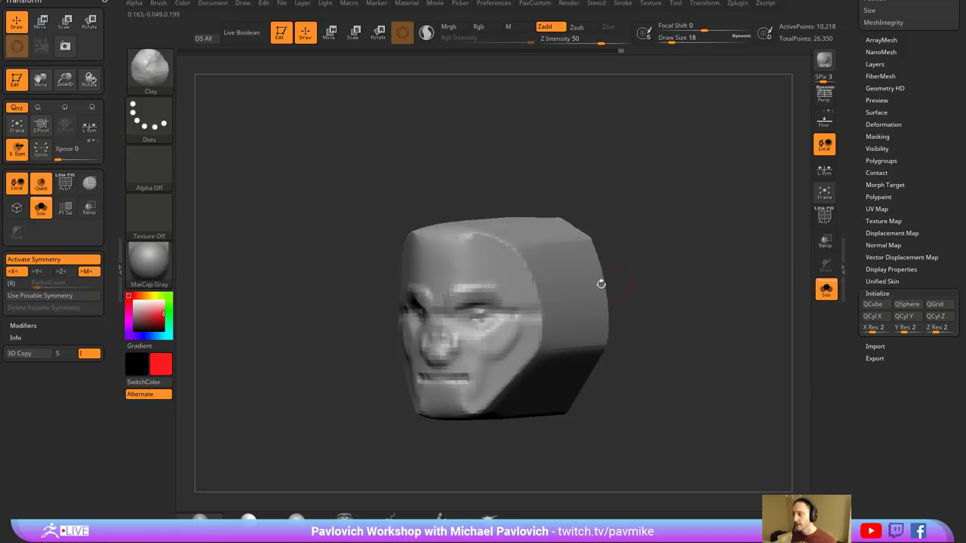
mouse_move(457, 290)
left_mouse_down("shift")
mouse_move(445, 376)
mouse_move(491, 319)
mouse_move(487, 384)
left_mouse_up("shift")
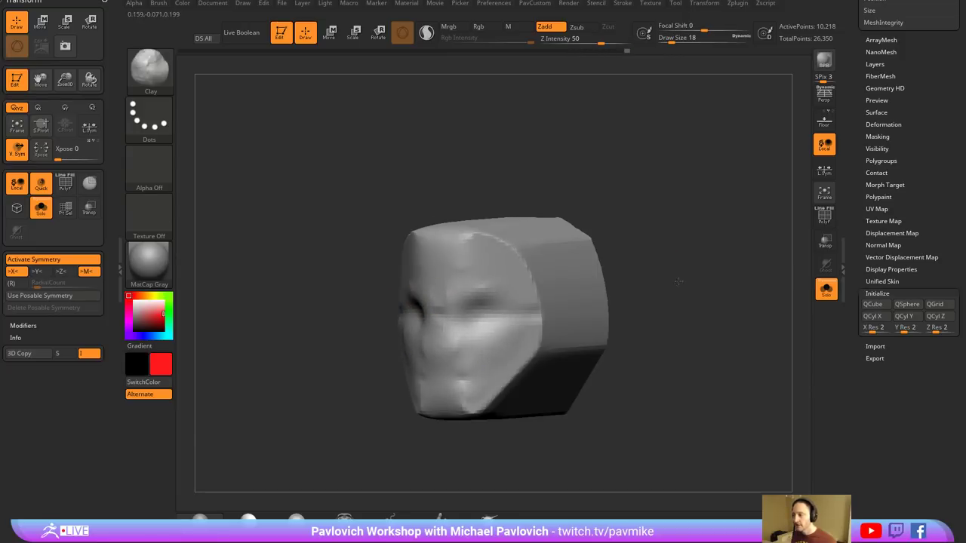
left_click_drag(680, 280, 698, 282, "shift")
left_click_drag(443, 364, 434, 320, "shift")
mouse_move(625, 285)
left_mouse_down()
mouse_move(640, 289)
mouse_move(645, 258)
left_mouse_up()
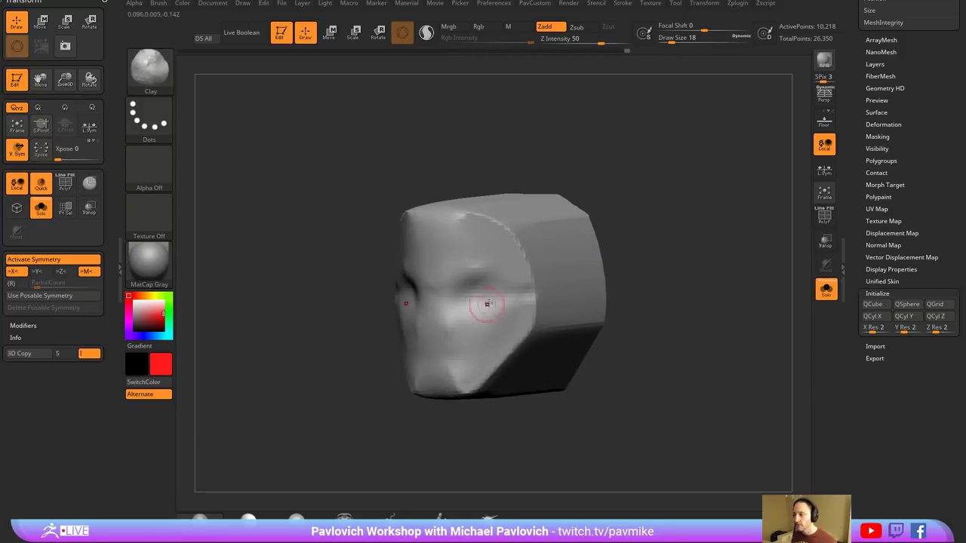
- Choose the TrimDynamic brush and bevel the edge between face and side from the forehead down to the jaw
right_click_drag(563, 230, 550, 275, "alt")
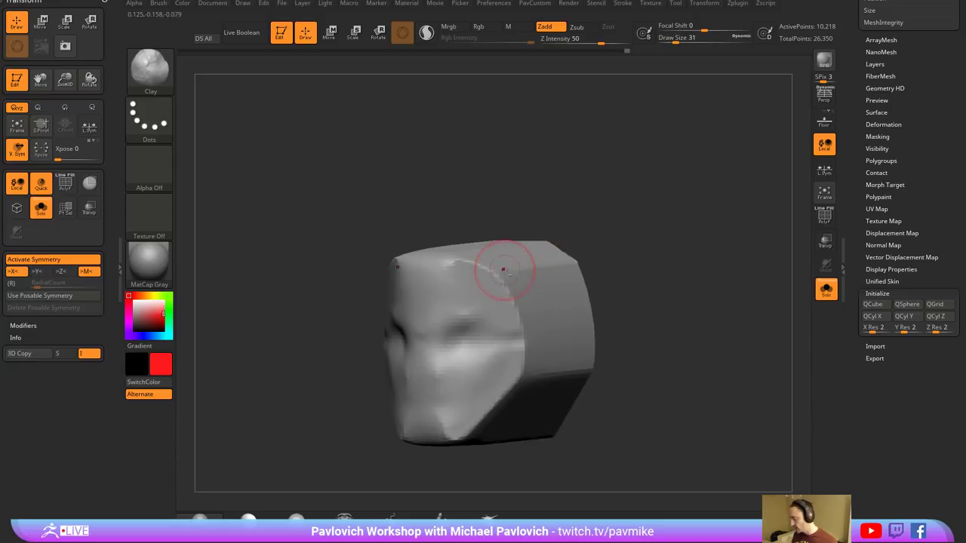
key("b")
key("t")
key("d")
mouse_move(501, 271)
left_mouse_down()
mouse_move(464, 262)
mouse_move(499, 276)
mouse_move(499, 413)
left_mouse_up()
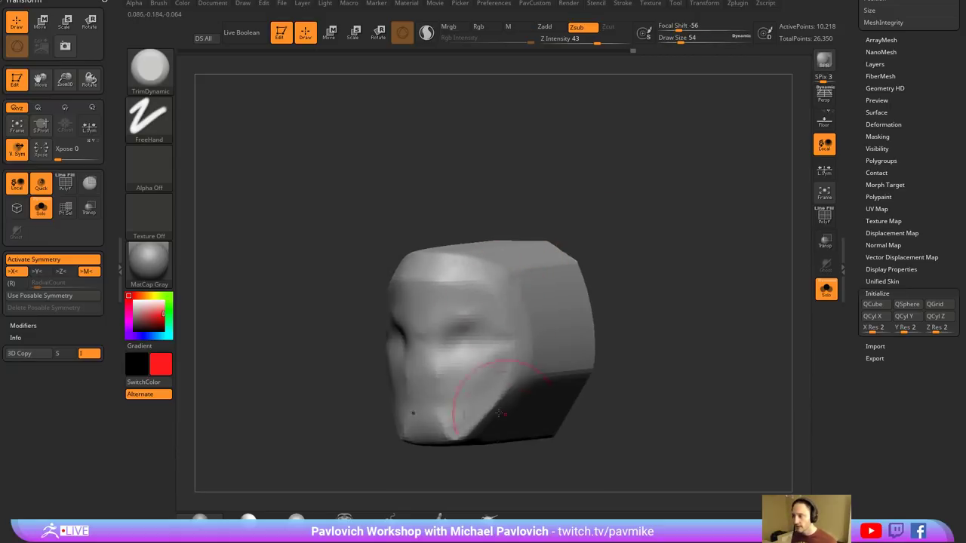
right_click_drag(499, 413, 517, 360, "alt")
left_click_drag(533, 295, 464, 391)
- Set TrimDynamic's draw size to 27 and trim and smooth the remaining cheek and forehead edges
left_click_drag(468, 435, 593, 431)
key("s")
left_click_drag(474, 338, 468, 339)
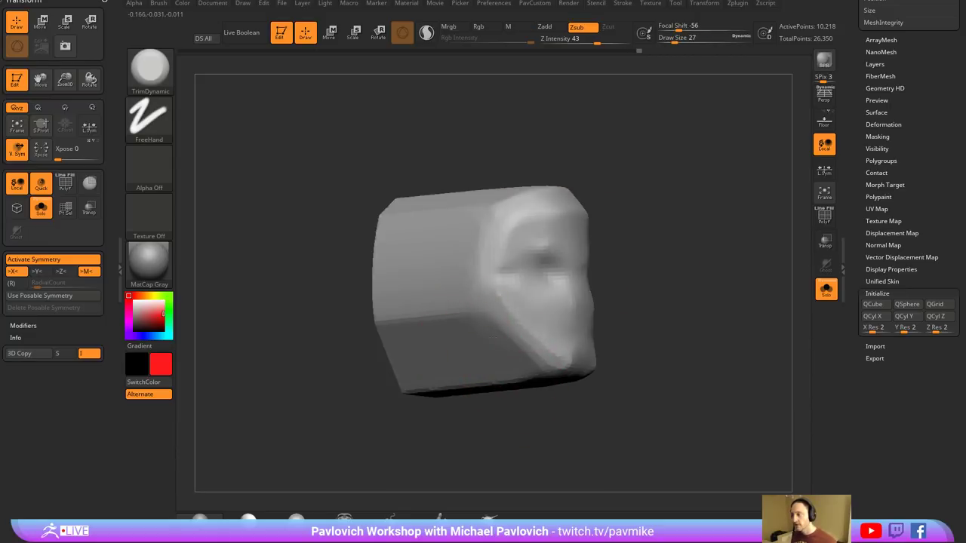
left_click_drag(754, 260, 642, 249)
left_click_drag(727, 244, 645, 221)
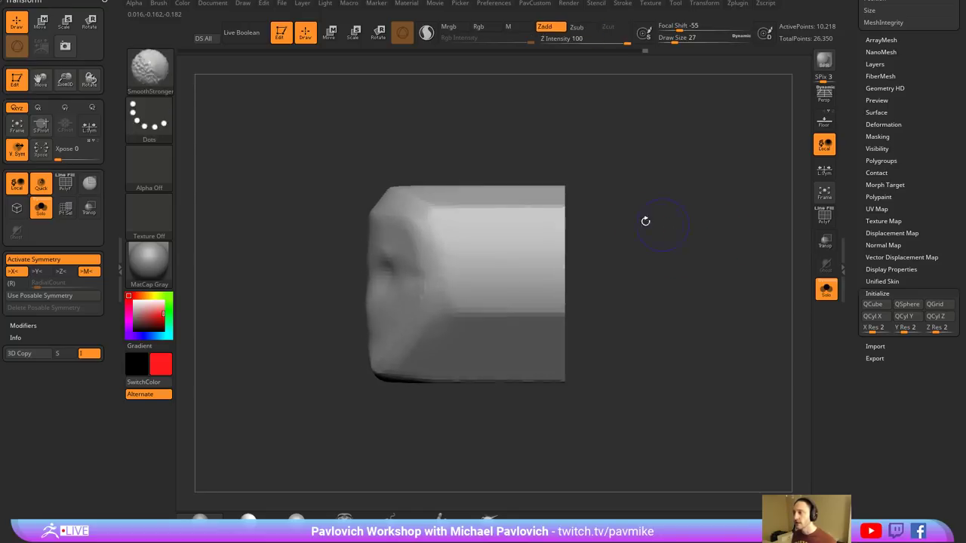
right_click_drag(435, 208, 498, 226)
left_click_drag(498, 227, 516, 246, "shift")
right_click_drag(521, 246, 490, 245, "shift")
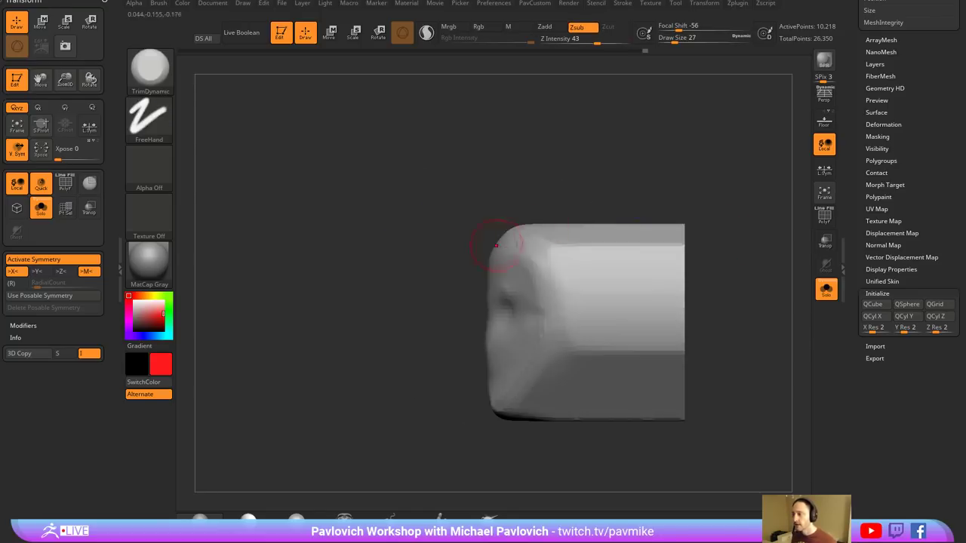
- Choose the Move brush and reshape the forehead's front profile from the side view
key("b")
key("m")
key("v")
key("s")
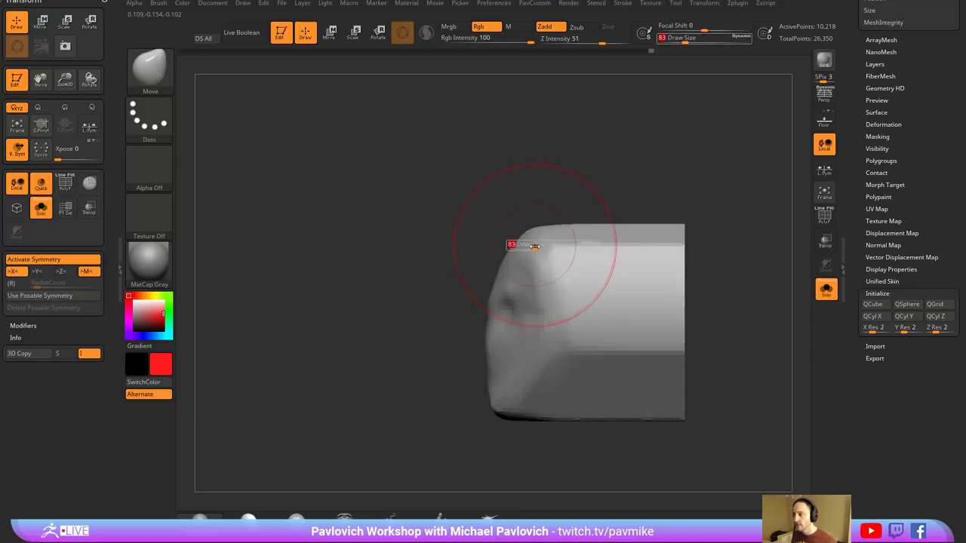
left_click_drag(536, 245, 493, 252)
key("bracketright")
key("bracketright")
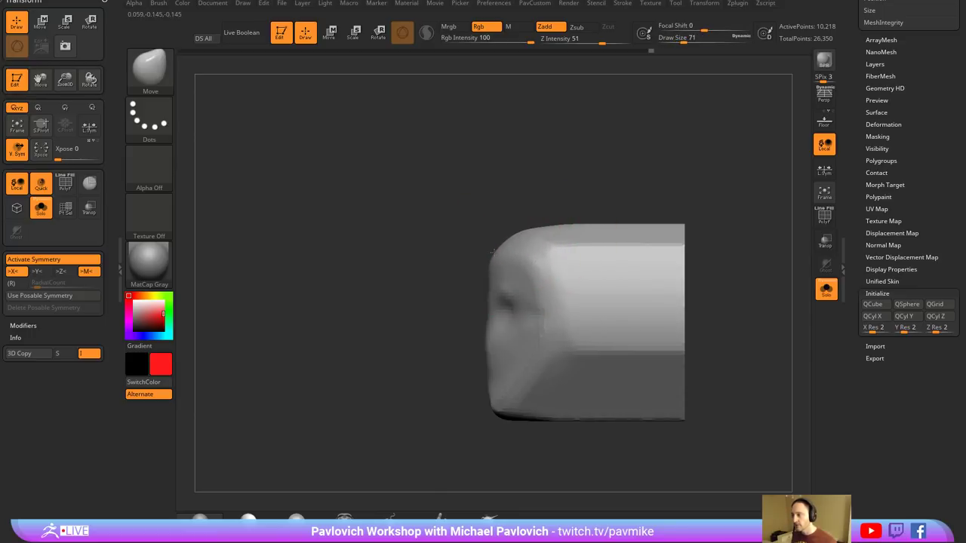
left_click_drag(445, 401, 658, 273)
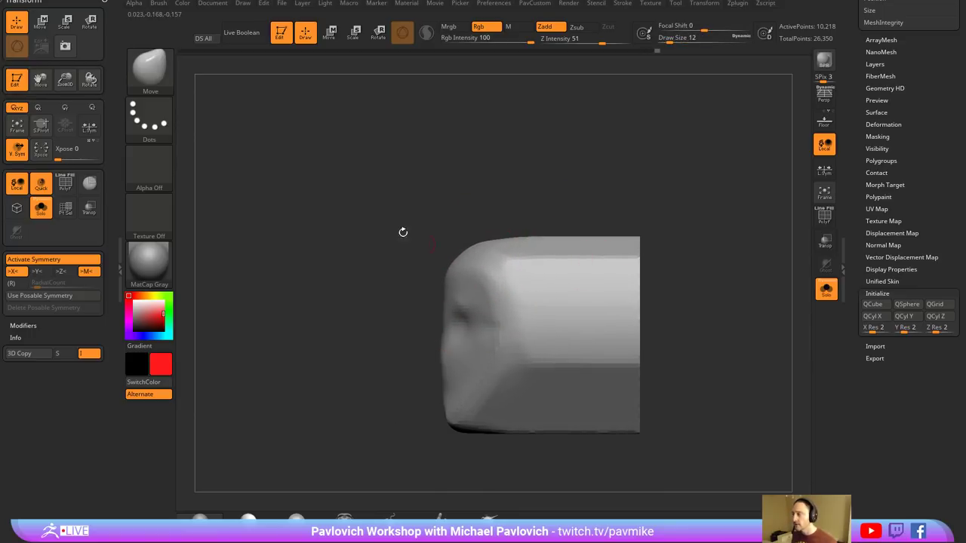
- Clip the back of the skull to a curve and the underside to a slanted jaw from the side, and remesh
mouse_move(577, 201)
left_mouse_down("ctrl+shift")
mouse_move(578, 301)
mouse_move(586, 289)
mouse_move(568, 367)
left_mouse_up("ctrl+shift")
left_click_drag(700, 341, 669, 293)
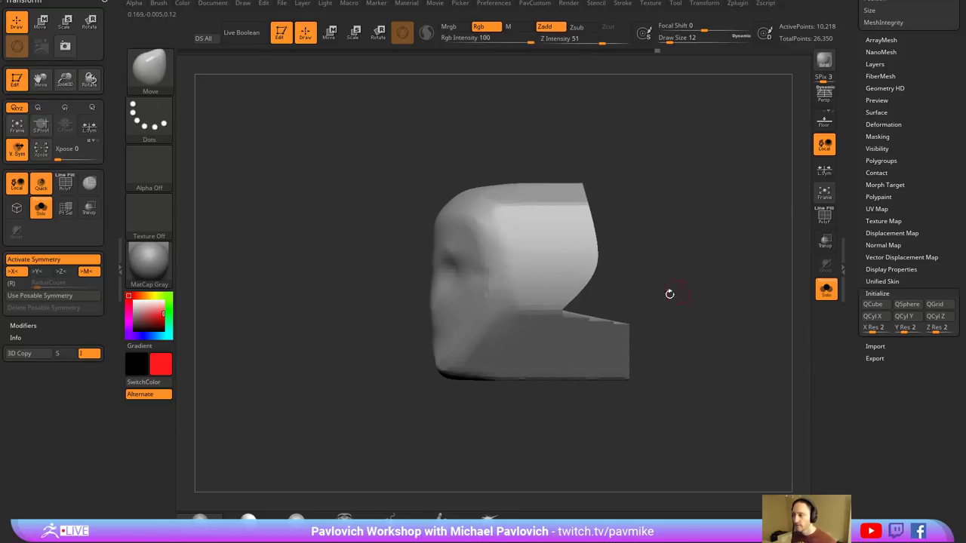
left_click_drag(608, 285, 441, 417, "ctrl+shift")
mouse_move(704, 299)
left_mouse_down()
mouse_move(744, 310)
mouse_move(716, 317)
left_mouse_up()
- Smooth the clipped edges along the back of the skull with a draw size of 49
mouse_move(565, 307)
left_mouse_down("shift")
mouse_move(619, 284)
mouse_move(597, 302)
mouse_move(606, 307)
left_mouse_up("shift")
key("s")
mouse_move(601, 298)
left_mouse_down("shift")
mouse_move(577, 291)
mouse_move(581, 197)
left_mouse_up("shift")
mouse_move(644, 233)
left_mouse_down()
mouse_move(699, 276)
mouse_move(718, 275)
left_mouse_up()
left_click_drag(717, 275, 657, 261, "alt")
- Choose Cylinder12 from the IMM_Base_Primitives brush, set the colour to white, and insert a cylinder at the back of the head
key("b")
key("i")
key("p")
key("m")
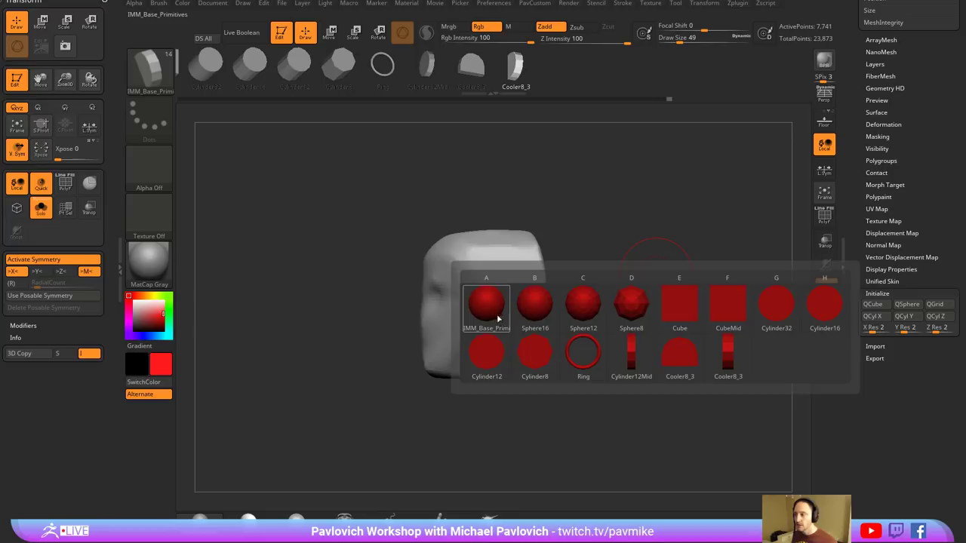
left_click(494, 360)
left_click_drag(144, 310, 133, 299)
left_click_drag(623, 280, 606, 283, "shift")
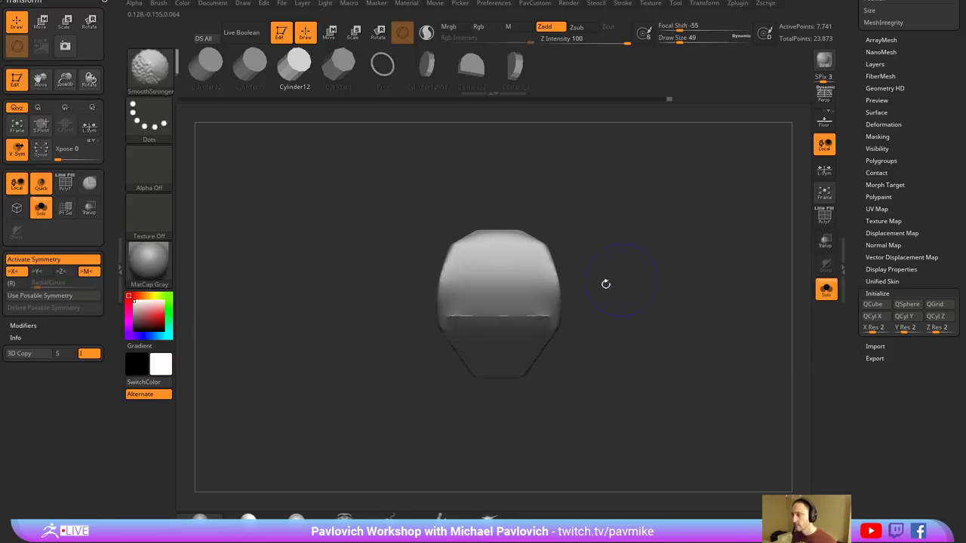
left_click_drag(499, 332, 521, 348)
- Rotate and move the inserted cylinder under the head to form a slanted neck
left_click_drag(600, 301, 653, 295, "shift")
key("w")
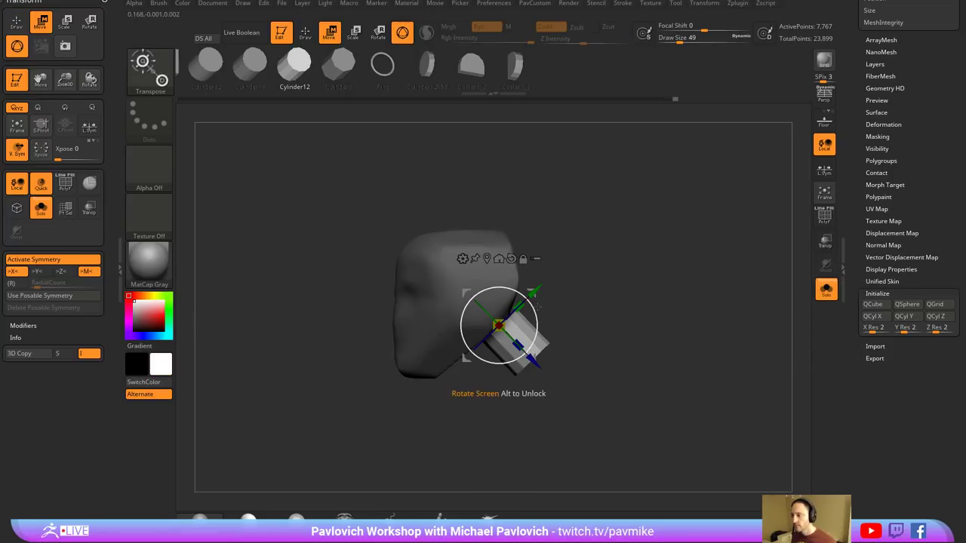
mouse_move(538, 305)
left_mouse_down()
mouse_move(541, 329)
mouse_move(504, 369)
left_mouse_up()
key("q")
- Split the masked points so head and neck are separate subtools, and turn off Solo
key("grave")
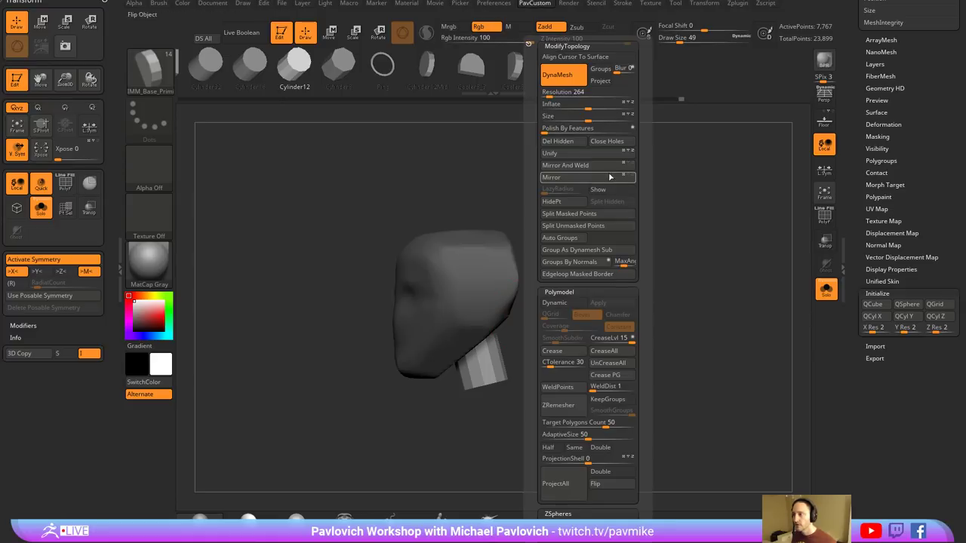
left_click(583, 214)
key("w")
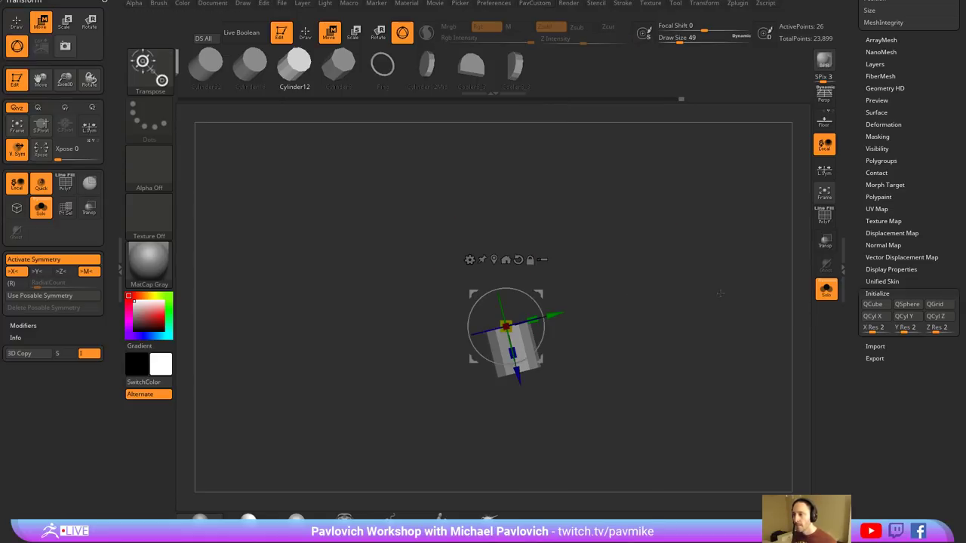
left_click(825, 289)
- Adjust the neck cylinder's size and placement beneath the jaw with the gizmo, checking from the front
mouse_move(534, 321)
left_mouse_down()
mouse_move(548, 333)
mouse_move(532, 317)
left_mouse_up()
key("q")
left_click_drag(656, 284, 677, 293, "shift")
key("w")
mouse_move(616, 308)
left_mouse_down()
mouse_move(626, 319)
mouse_move(610, 304)
left_mouse_up()
key("q")
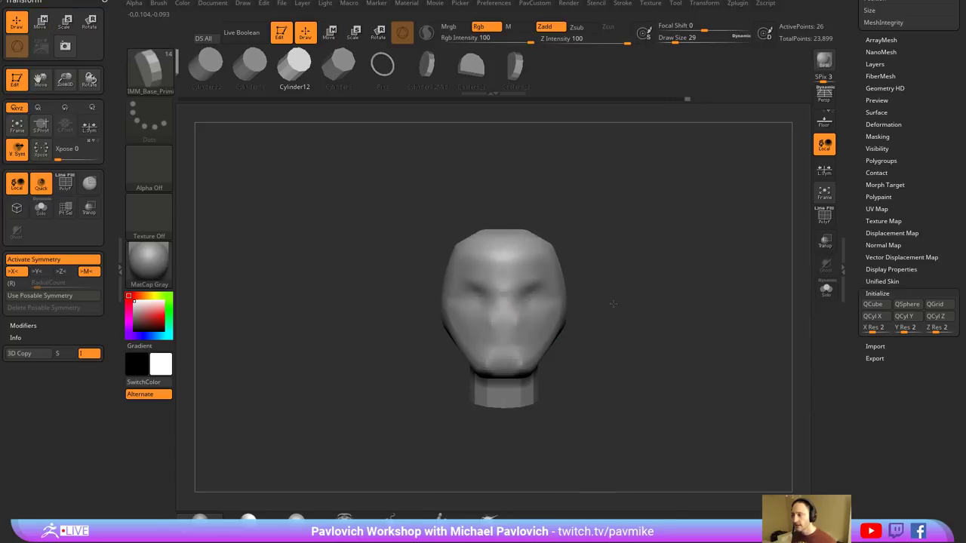
- Select the head subtool and clip its sides flat and vertical with the ClipCurve brush from the front view
left_click(555, 313, "alt")
mouse_move(579, 219)
left_mouse_down("ctrl+shift")
mouse_move(561, 403)
mouse_move(565, 388)
left_mouse_up("ctrl+shift")
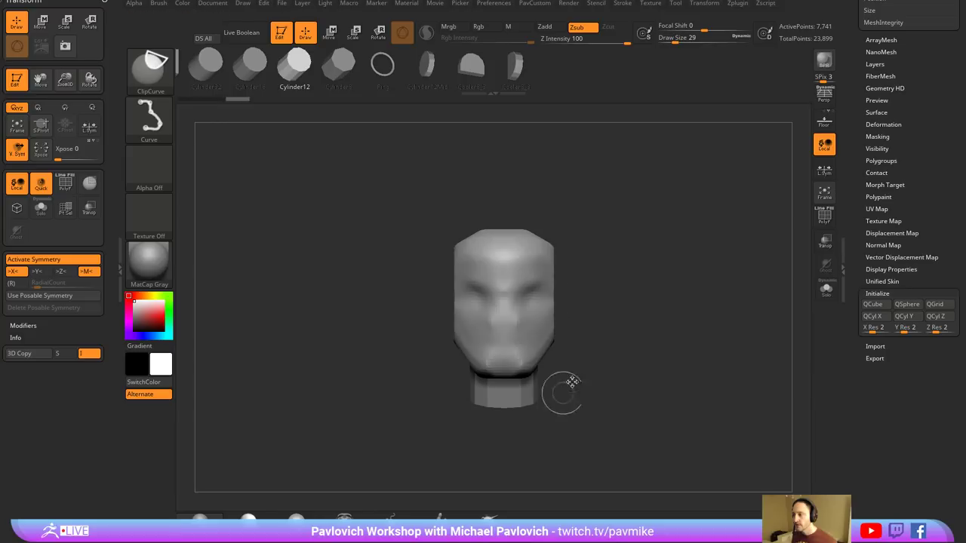
- Pull out the back of the skull and shape its base above the neck with a smaller Move brush
left_click_drag(660, 194, 576, 276)
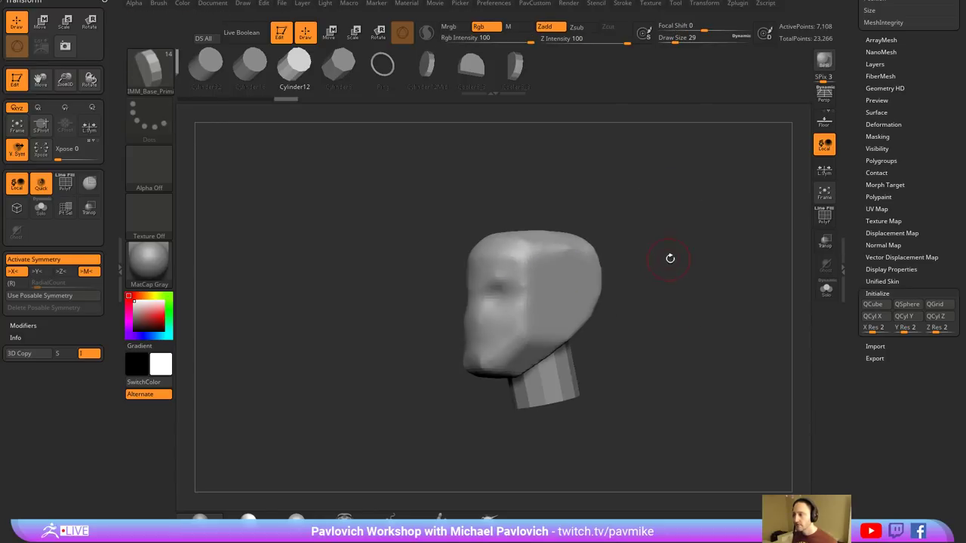
left_click_drag(670, 257, 590, 254)
key("b")
key("m")
key("v")
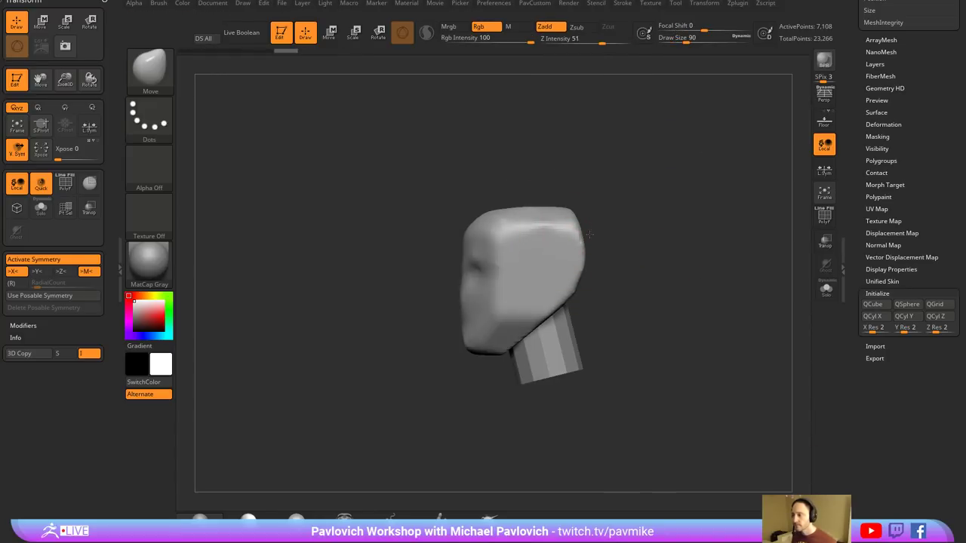
key("s")
left_click_drag(552, 309, 535, 301)
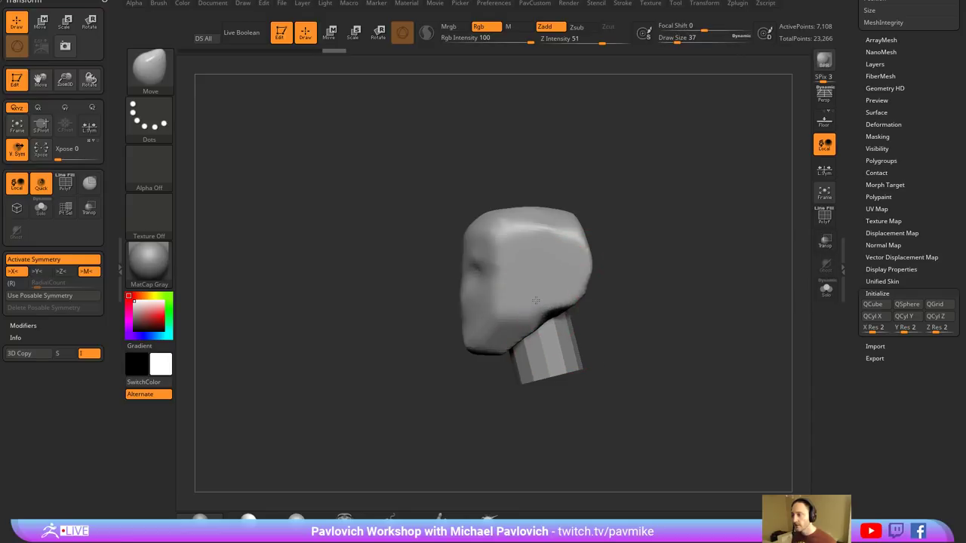
left_click_drag(422, 380, 593, 252)
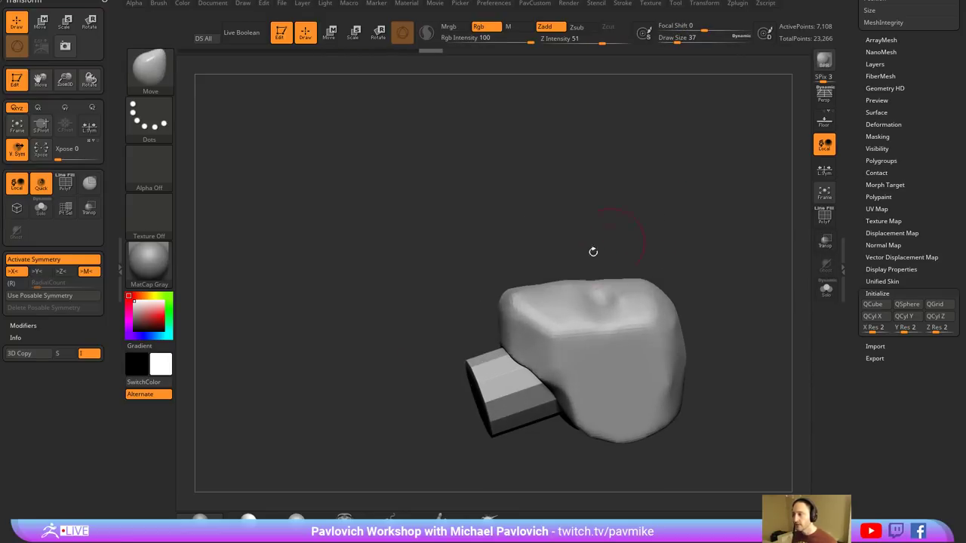
- Isolate the head with Solo and reshape the front facial profile around the nose with the Move brush
left_click_drag(664, 233, 708, 285)
key("alt+shift+s")
left_click_drag(731, 231, 698, 296, "alt")
mouse_move(697, 296)
left_mouse_down()
mouse_move(546, 286)
mouse_move(532, 316)
left_mouse_up()
left_click_drag(459, 310, 445, 312)
left_click_drag(499, 327, 483, 326)
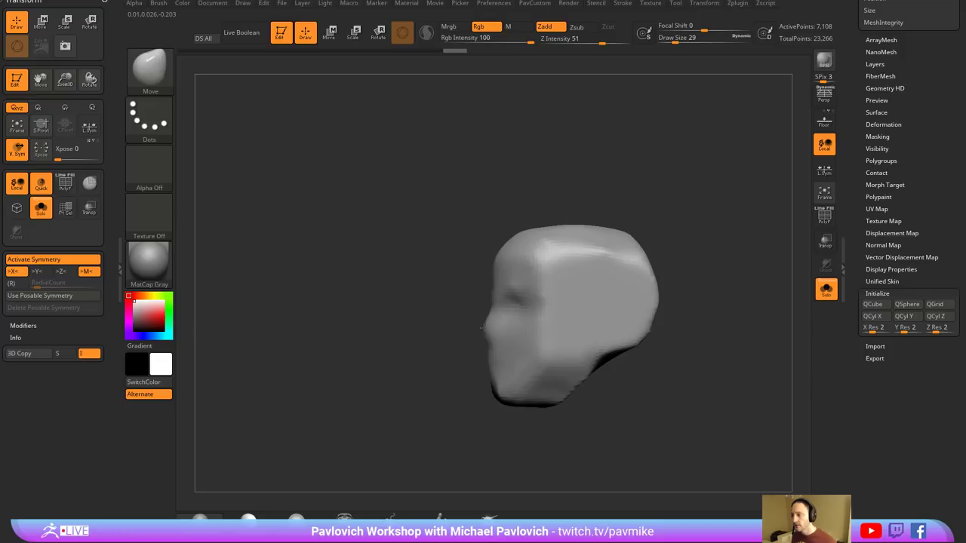
left_click_drag(400, 324, 521, 338)
left_click_drag(567, 315, 498, 316)
- Refine the lower face, chin and jaw with the Move brush at varied sizes, checking from several angles
left_click_drag(420, 378, 413, 384)
mouse_move(562, 353)
left_mouse_down("shift")
mouse_move(516, 352)
mouse_move(508, 374)
left_mouse_up("shift")
left_click_drag(556, 340, 557, 329, "alt")
key("s")
left_click_drag(438, 389, 439, 381)
key("s")
left_click_drag(442, 394, 451, 397)
left_click_drag(428, 385, 433, 381)
left_click_drag(575, 358, 498, 377)
left_click_drag(571, 264, 641, 274, "shift")
left_click_drag(589, 303, 598, 330, "alt")
key("s")
left_click_drag(431, 337, 442, 376, "shift")
left_click_drag(582, 310, 542, 312)
mouse_move(672, 284)
left_mouse_down()
mouse_move(697, 283)
mouse_move(672, 293)
left_mouse_up()
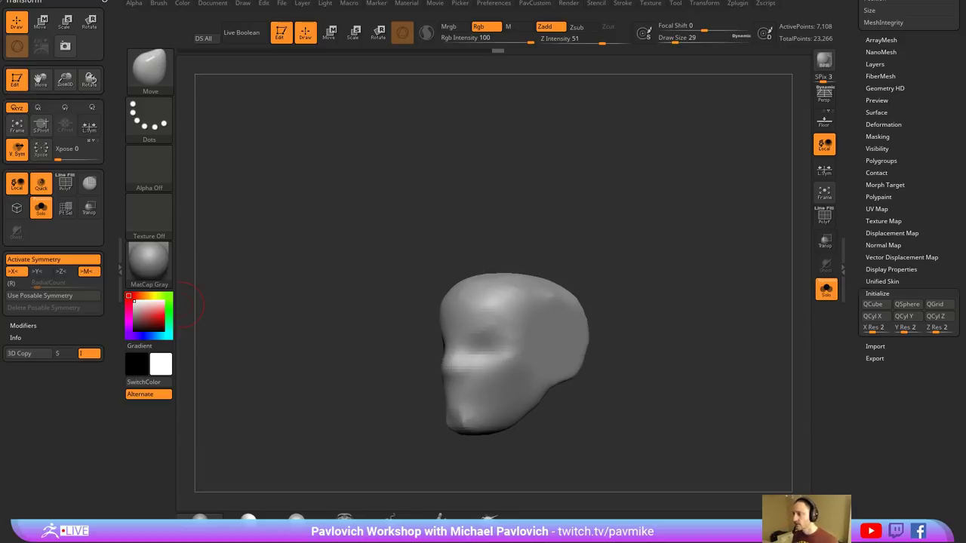
- Switch to Photoshop and sketch an upright cylinder for the upper arm in the blank area beside the head drawing
key("alt+Tab")
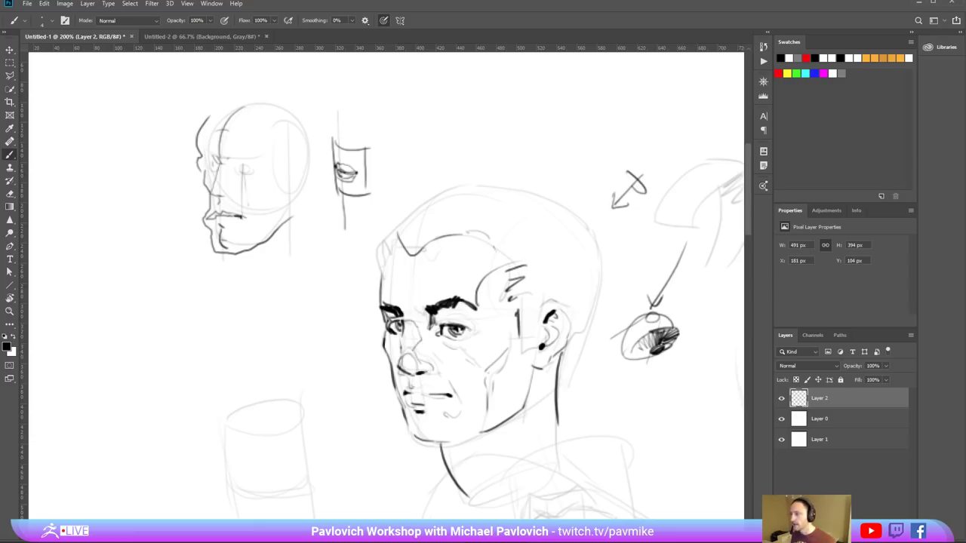
left_click_drag(242, 219, 317, 222)
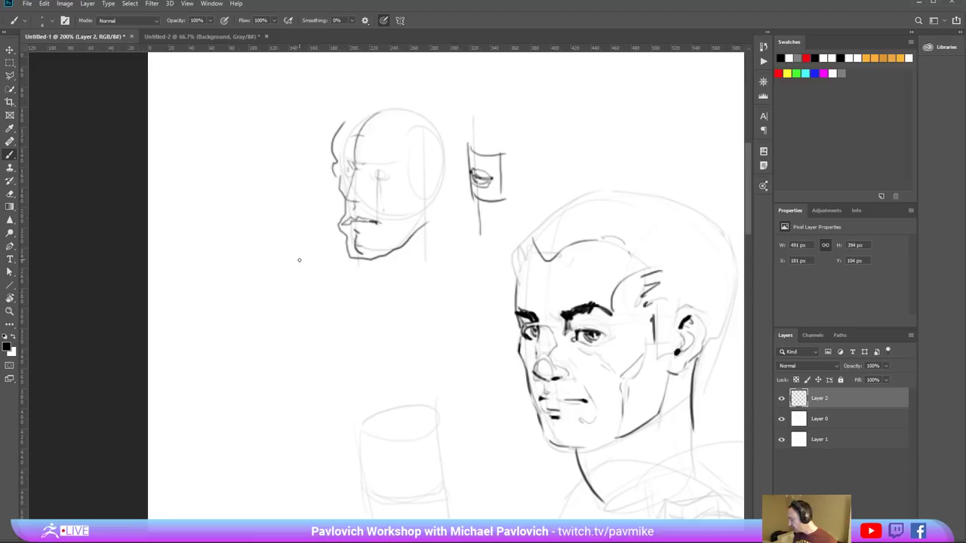
left_click_drag(322, 286, 246, 222)
left_click_drag(181, 326, 189, 221)
key("ctrl+z")
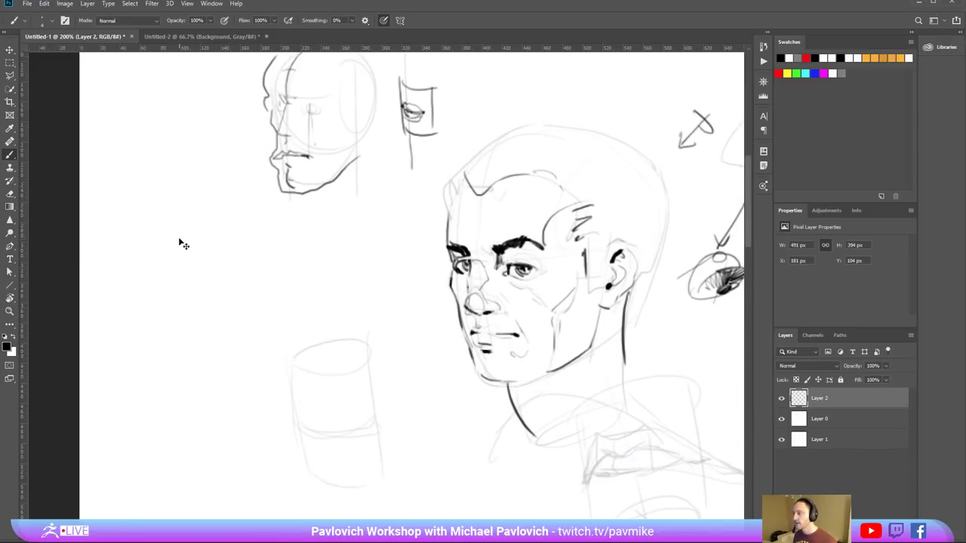
mouse_move(169, 332)
left_mouse_down()
mouse_move(175, 223)
mouse_move(242, 218)
mouse_move(251, 347)
left_mouse_up()
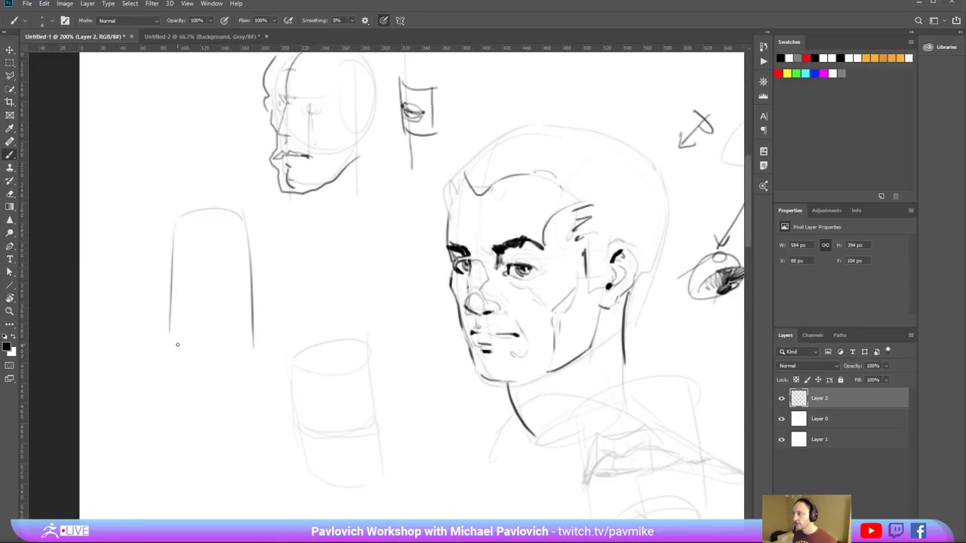
key("ctrl+z")
left_click_drag(243, 213, 241, 340)
left_click_drag(162, 343, 239, 332)
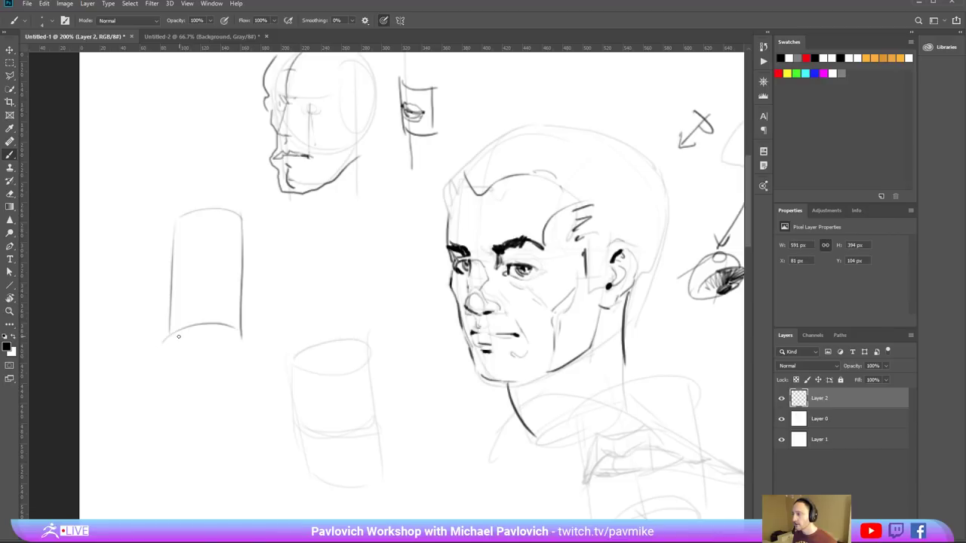
- Sketch a tapered forearm form extending sideways from the lower end of the upper arm cylinder
mouse_move(174, 338)
left_mouse_down()
mouse_move(211, 293)
mouse_move(344, 317)
left_mouse_up()
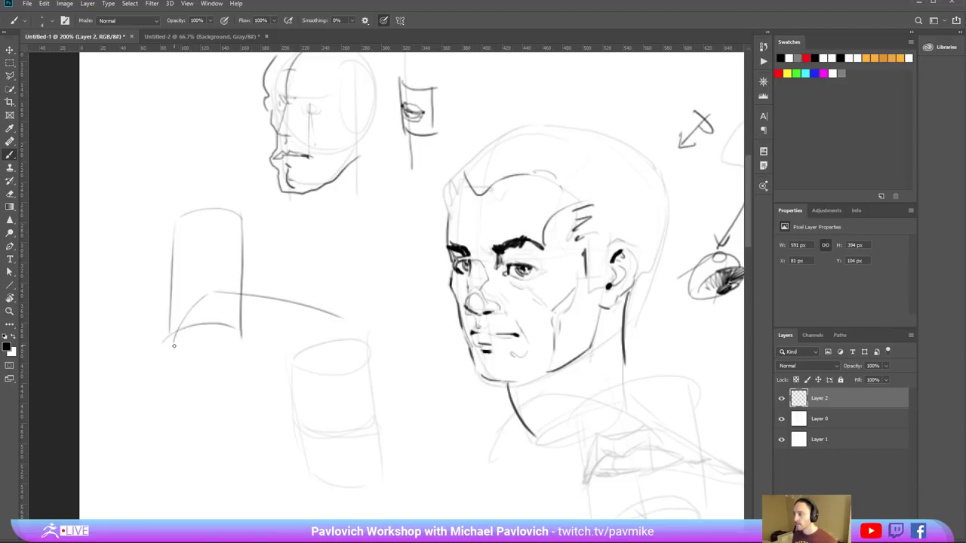
left_click_drag(180, 333, 200, 378)
mouse_move(198, 371)
left_mouse_down()
mouse_move(349, 349)
mouse_move(370, 316)
mouse_move(420, 369)
left_mouse_up()
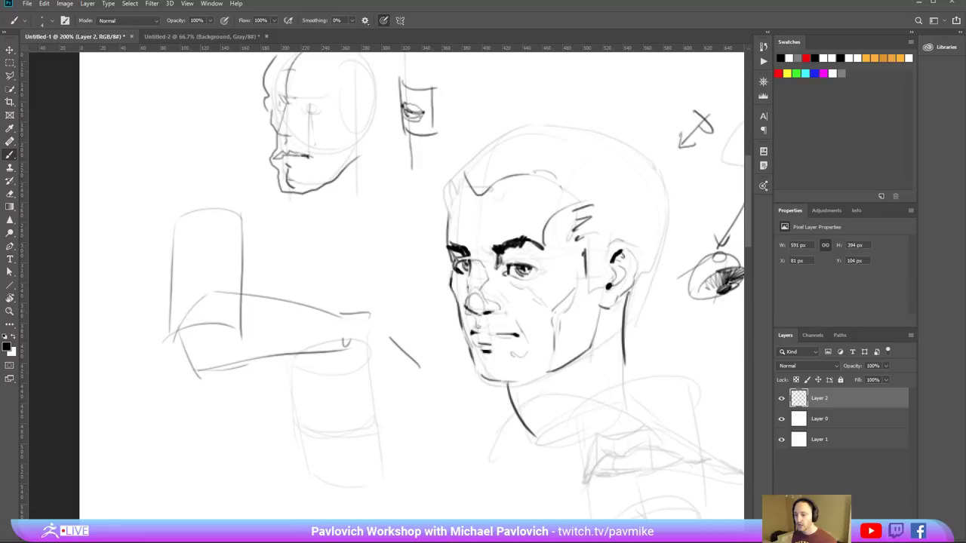
- Add a new layer above Layer 2, lower Layer 2's opacity, and make the new layer active
left_click(888, 516)
left_click(871, 422)
left_click(886, 367)
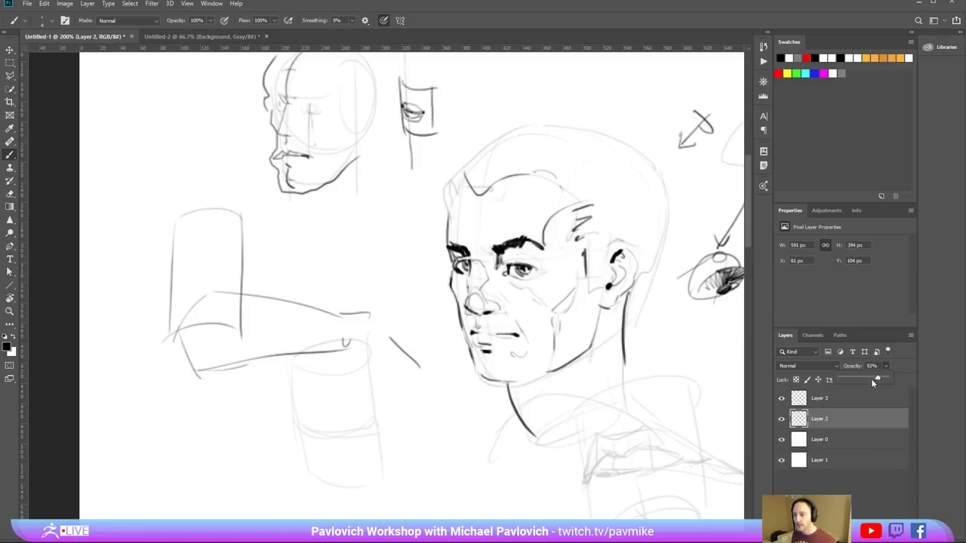
left_click_drag(870, 379, 863, 379)
left_click(851, 391)
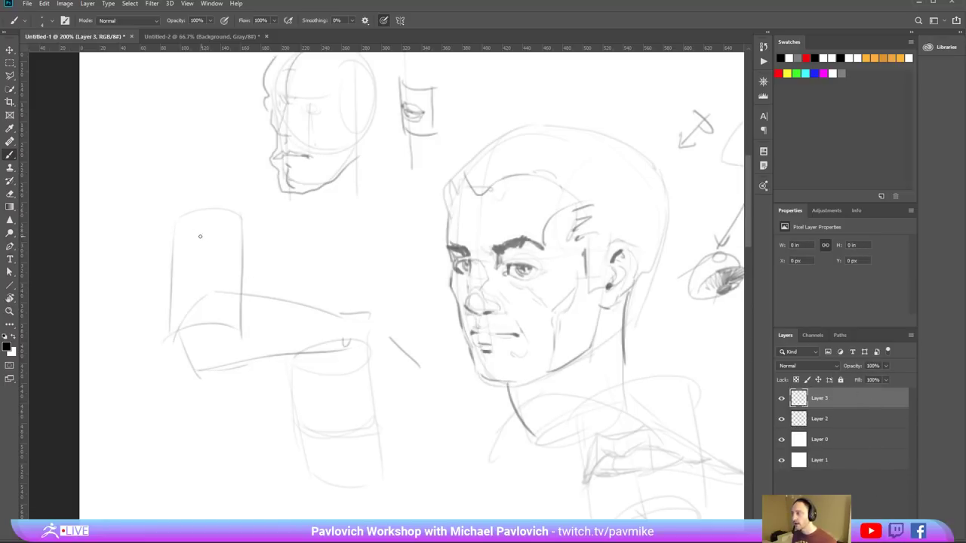
- Draw the shoulder and upper arm muscle contours over the faded cylinder, down to the elbow
mouse_move(169, 203)
left_mouse_down()
mouse_move(180, 240)
mouse_move(198, 250)
mouse_move(214, 242)
mouse_move(187, 190)
mouse_move(174, 200)
left_mouse_up()
left_click_drag(248, 223, 247, 291)
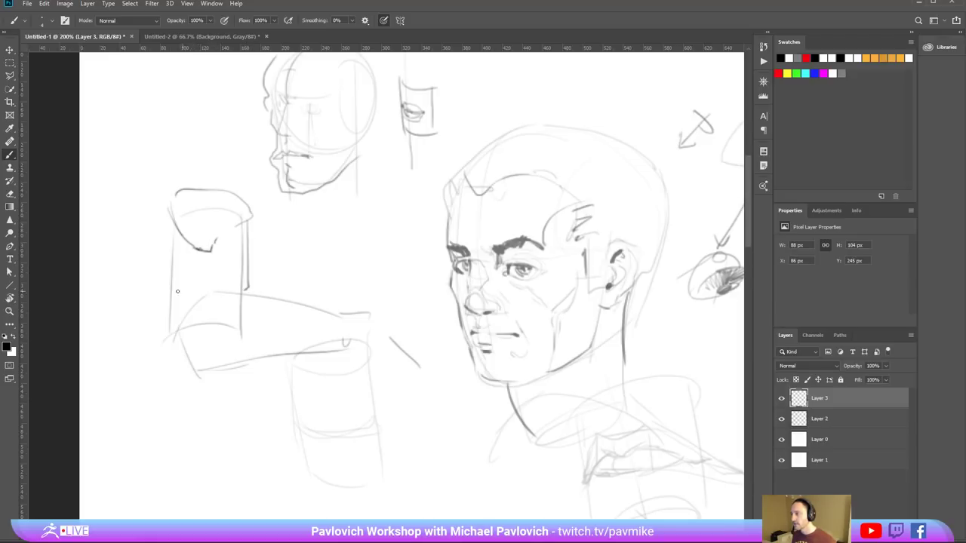
mouse_move(168, 211)
left_mouse_down()
mouse_move(164, 269)
mouse_move(181, 281)
left_mouse_up()
left_click_drag(182, 282, 185, 307)
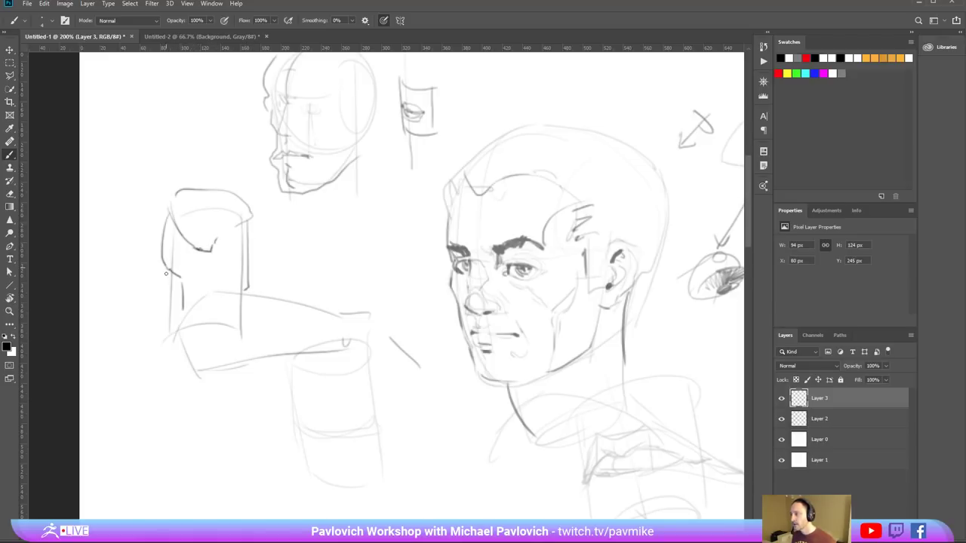
mouse_move(166, 273)
left_mouse_down()
mouse_move(175, 353)
mouse_move(188, 367)
left_mouse_up()
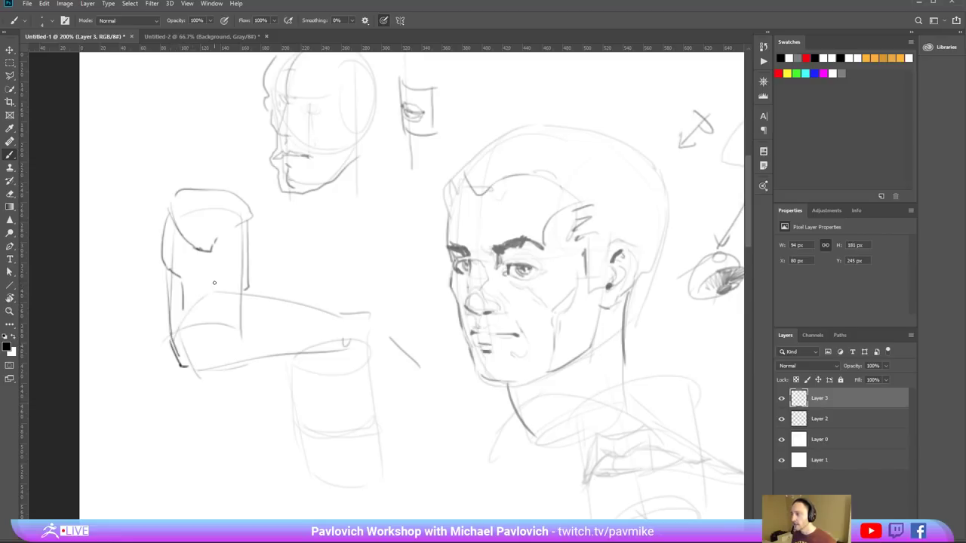
- Draw the forearm muscle contours over the tapered form, from the elbow to the wrist
mouse_move(212, 271)
left_mouse_down()
mouse_move(228, 296)
mouse_move(211, 309)
mouse_move(270, 296)
mouse_move(293, 304)
left_mouse_up()
left_click_drag(234, 310, 320, 309)
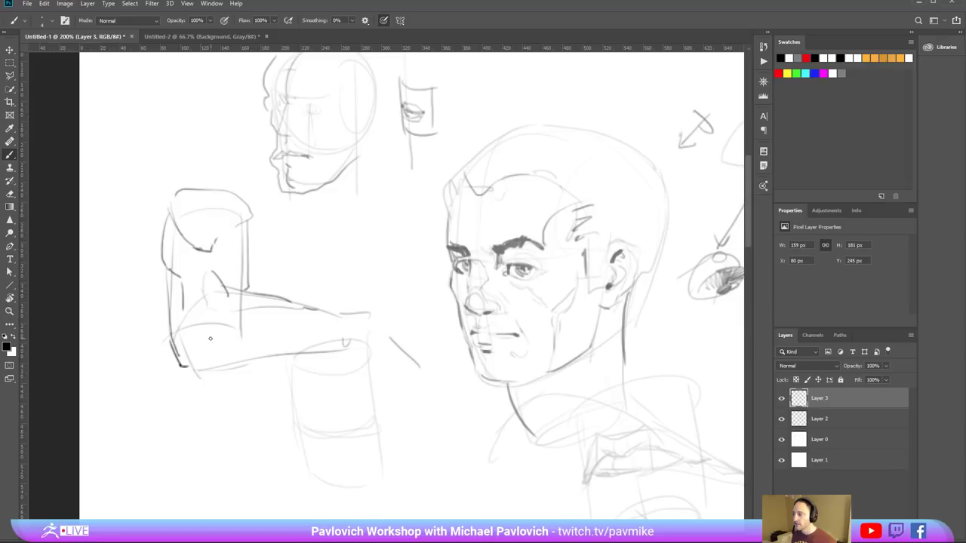
mouse_move(197, 330)
left_mouse_down()
mouse_move(201, 341)
mouse_move(347, 313)
left_mouse_up()
mouse_move(201, 365)
left_mouse_down()
mouse_move(256, 363)
mouse_move(316, 339)
left_mouse_up()
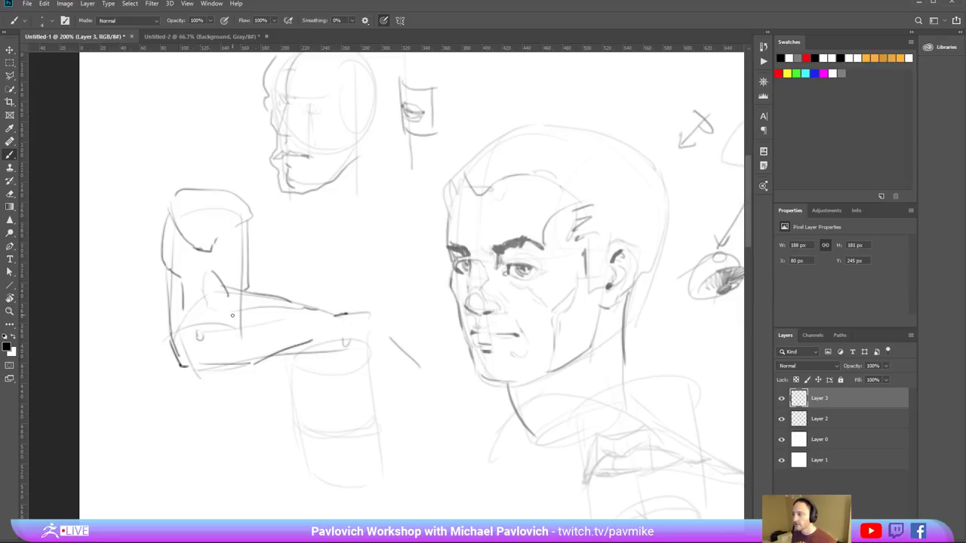
left_click_drag(241, 320, 310, 316)
left_click_drag(280, 351, 347, 344)
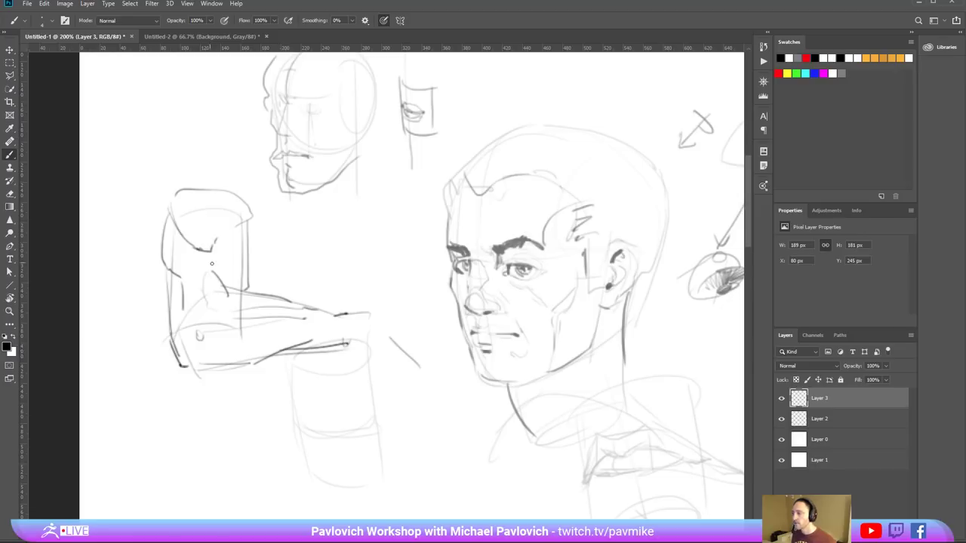
- Sketch a three-quarter-view rib cage as an egg shape with a center line and rib arch below the head drawing
left_click_drag(336, 259, 267, 130)
mouse_move(346, 353)
left_mouse_down()
mouse_move(332, 330)
mouse_move(349, 295)
mouse_move(348, 336)
left_mouse_up()
mouse_move(355, 267)
left_mouse_down()
mouse_move(391, 266)
mouse_move(332, 309)
mouse_move(337, 301)
mouse_move(367, 344)
left_mouse_up()
left_click_drag(355, 266, 409, 283)
left_click_drag(347, 305, 340, 341)
left_click_drag(391, 265, 392, 341)
left_click_drag(381, 341, 339, 332)
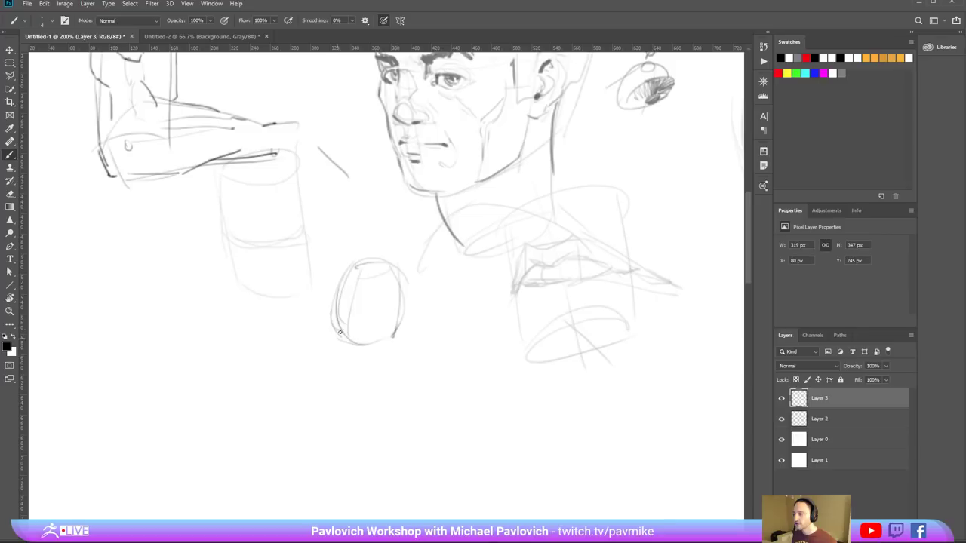
mouse_move(356, 267)
left_mouse_down()
mouse_move(348, 322)
mouse_move(394, 341)
mouse_move(340, 340)
left_mouse_up()
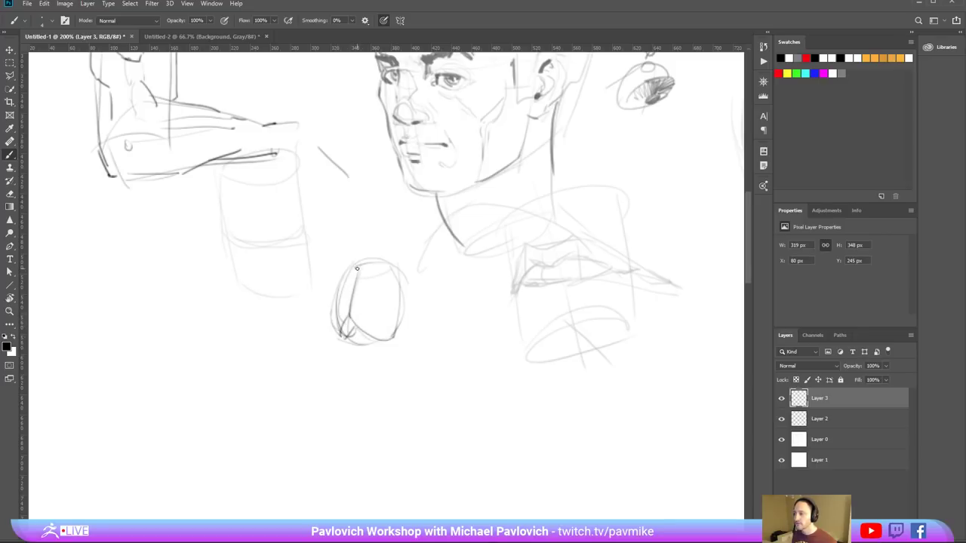
mouse_move(353, 270)
left_mouse_down()
mouse_move(383, 261)
mouse_move(344, 307)
left_mouse_up()
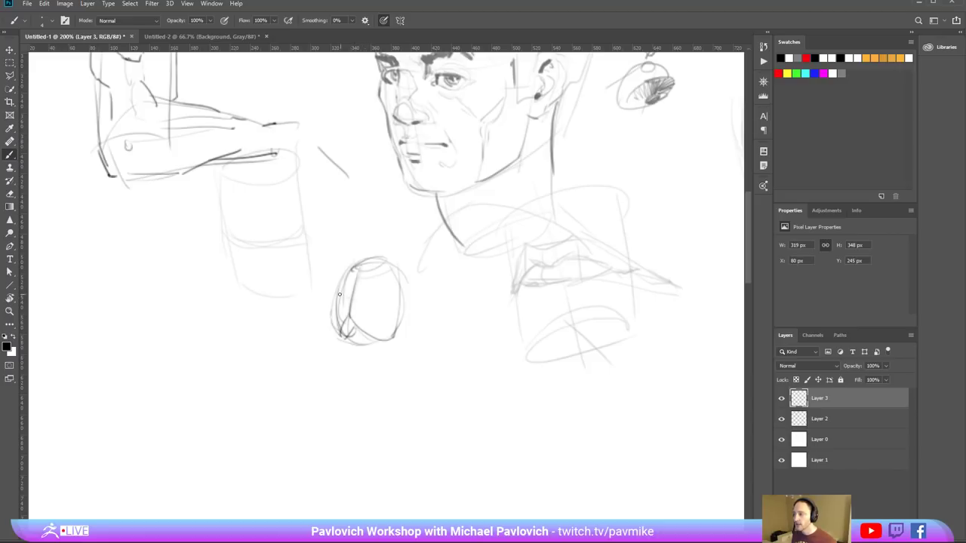
- Add the chest, shoulder, arm line, side muscle hatching and waist contours to the rib cage sketch
mouse_move(342, 320)
left_mouse_down()
mouse_move(363, 317)
mouse_move(396, 281)
left_mouse_up()
mouse_move(342, 296)
left_mouse_down()
mouse_move(351, 266)
mouse_move(342, 288)
mouse_move(380, 301)
left_mouse_up()
mouse_move(372, 268)
left_mouse_down()
mouse_move(401, 284)
mouse_move(371, 271)
mouse_move(405, 266)
mouse_move(349, 261)
mouse_move(398, 283)
mouse_move(369, 293)
mouse_move(434, 341)
left_mouse_up()
mouse_move(405, 276)
left_mouse_down()
mouse_move(437, 345)
mouse_move(412, 287)
mouse_move(415, 299)
left_mouse_up()
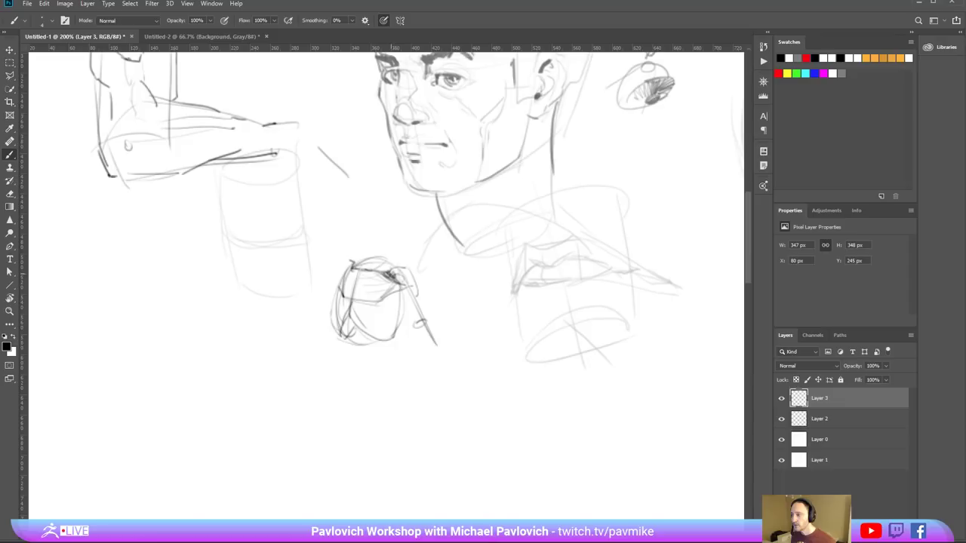
mouse_move(402, 298)
left_mouse_down()
mouse_move(415, 292)
mouse_move(410, 272)
mouse_move(417, 288)
left_mouse_up()
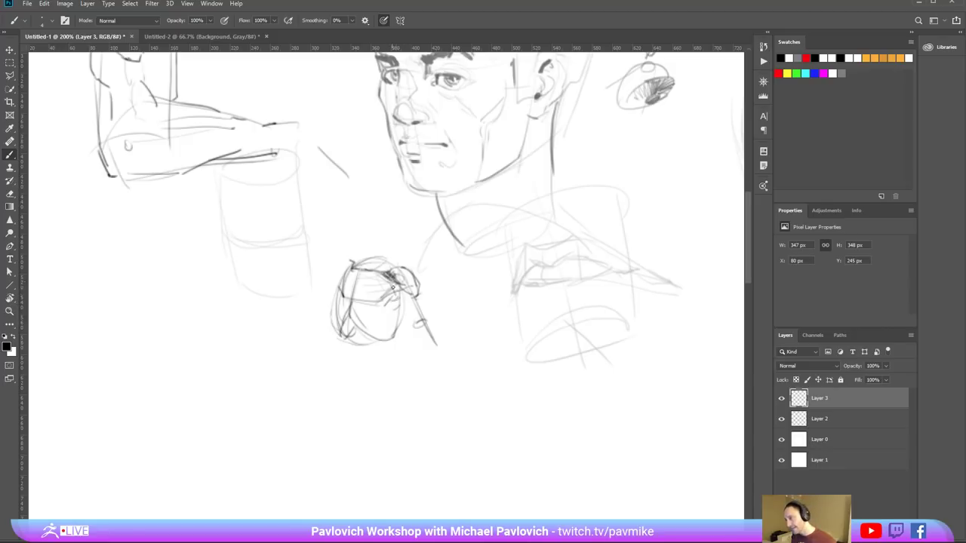
mouse_move(402, 290)
left_mouse_down()
mouse_move(399, 309)
mouse_move(362, 346)
left_mouse_up()
left_click_drag(341, 295, 339, 338)
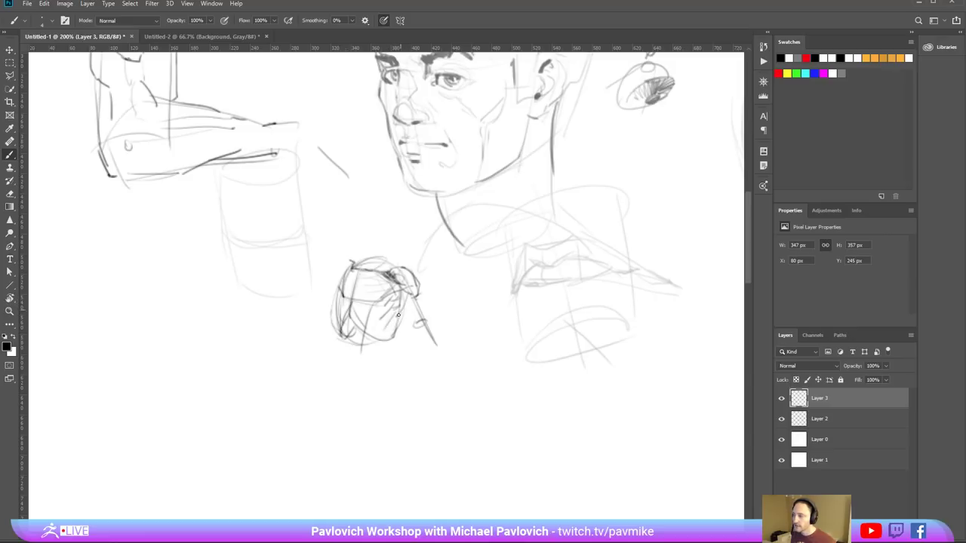
mouse_move(401, 309)
left_mouse_down()
mouse_move(388, 354)
mouse_move(368, 358)
left_mouse_up()
mouse_move(339, 329)
left_mouse_down()
mouse_move(344, 372)
mouse_move(353, 365)
left_mouse_up()
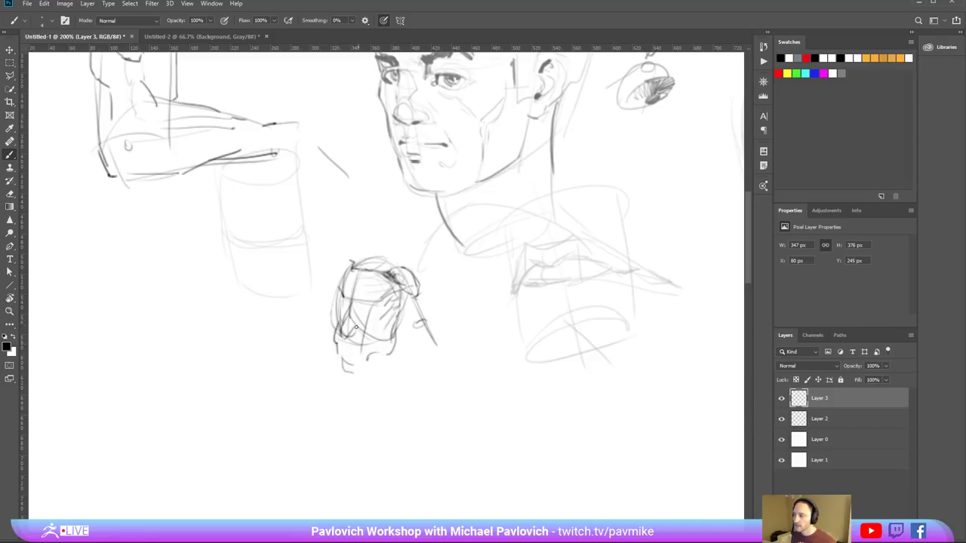
left_click_drag(338, 292, 339, 341)
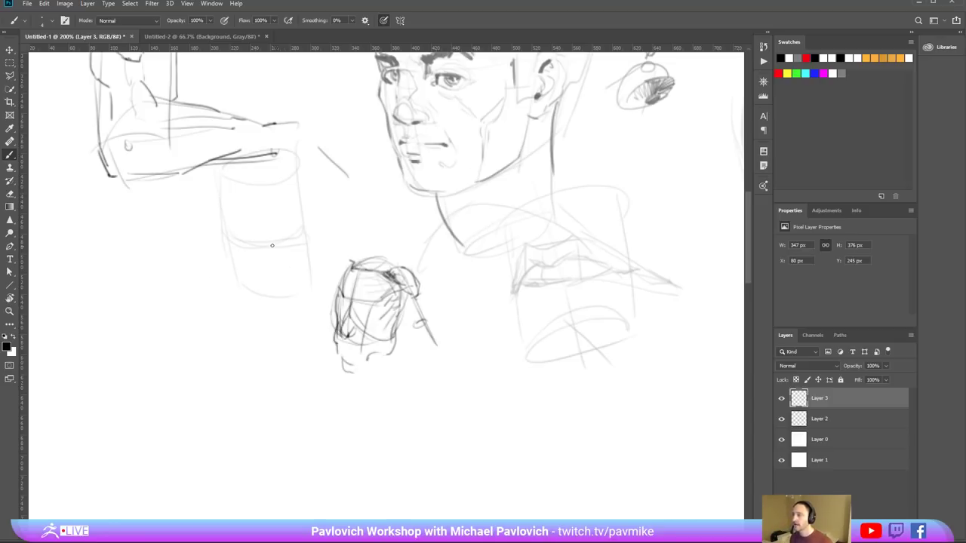
- Sketch a three-quarter head from a circle with a side-plane oval, brow line, center line and jaw
left_click_drag(161, 347, 219, 317)
left_click_drag(144, 294, 193, 356)
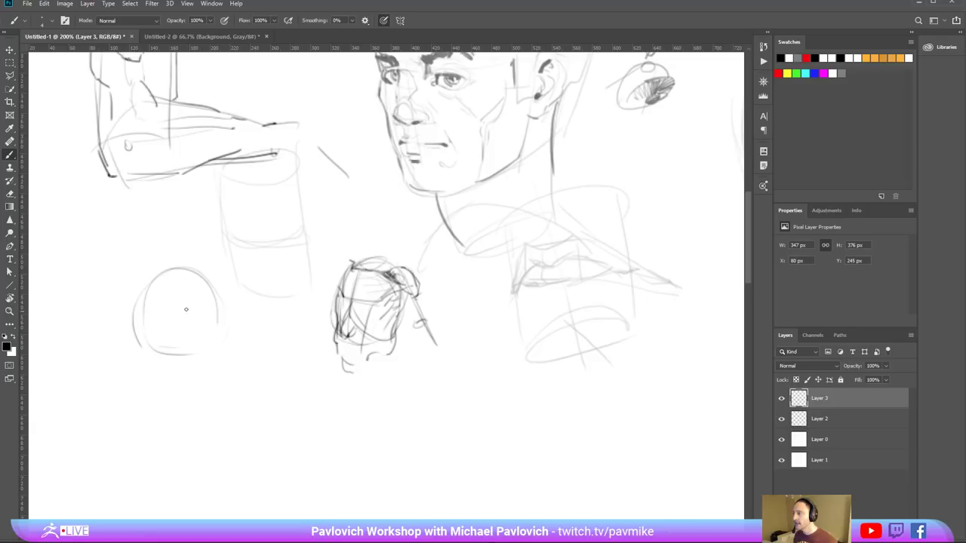
left_click_drag(211, 291, 197, 347)
left_click_drag(199, 311, 219, 296)
mouse_move(143, 302)
left_mouse_down()
mouse_move(134, 339)
mouse_move(152, 385)
left_mouse_up()
left_click_drag(128, 329, 221, 312)
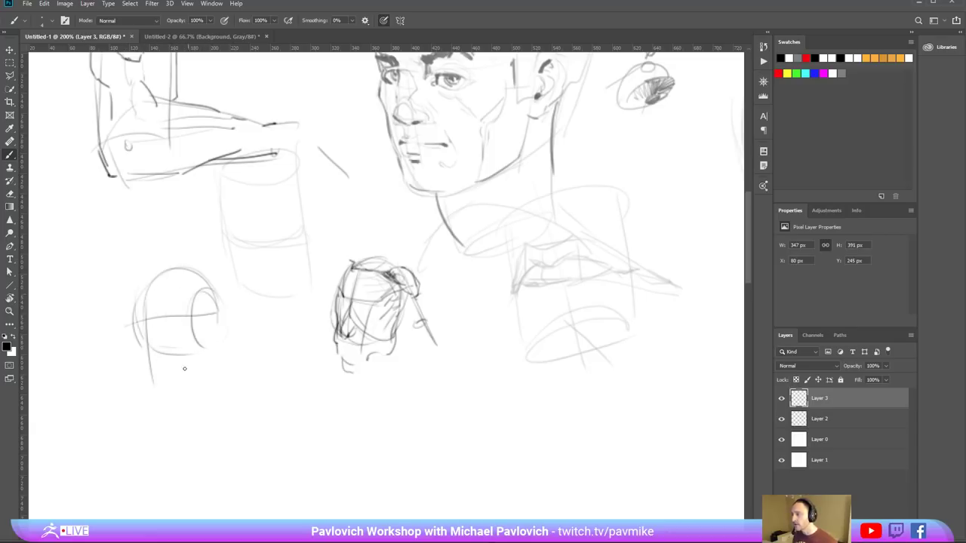
mouse_move(148, 382)
left_mouse_down()
mouse_move(181, 377)
mouse_move(201, 290)
mouse_move(216, 310)
mouse_move(205, 342)
left_mouse_up()
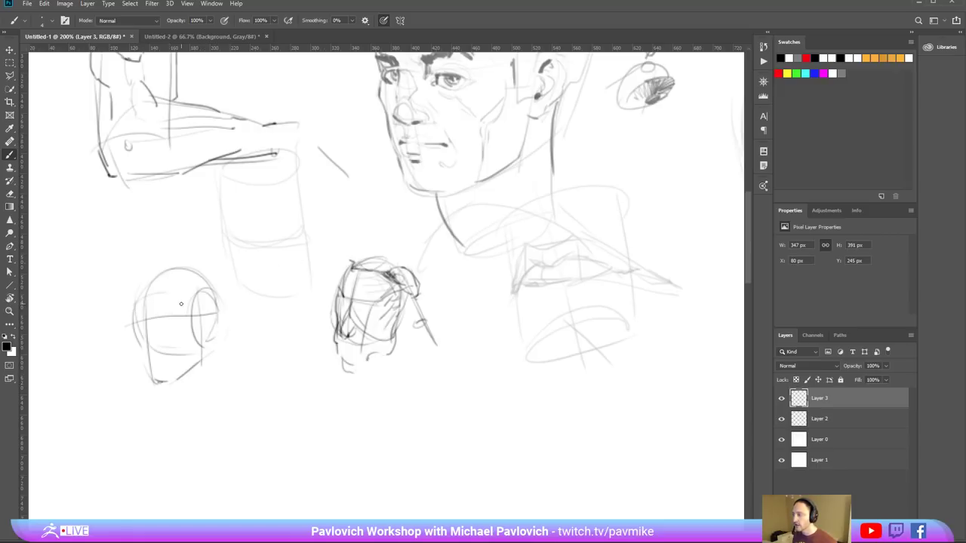
mouse_move(141, 321)
left_mouse_down()
mouse_move(166, 312)
mouse_move(144, 331)
mouse_move(188, 326)
left_mouse_up()
- Sketch a second head construction beside it, with a round skull, tapering jaw and vertical side-plane lines
left_click_drag(237, 365, 287, 309)
mouse_move(232, 345)
left_mouse_down()
mouse_move(264, 424)
mouse_move(296, 421)
mouse_move(315, 399)
left_mouse_up()
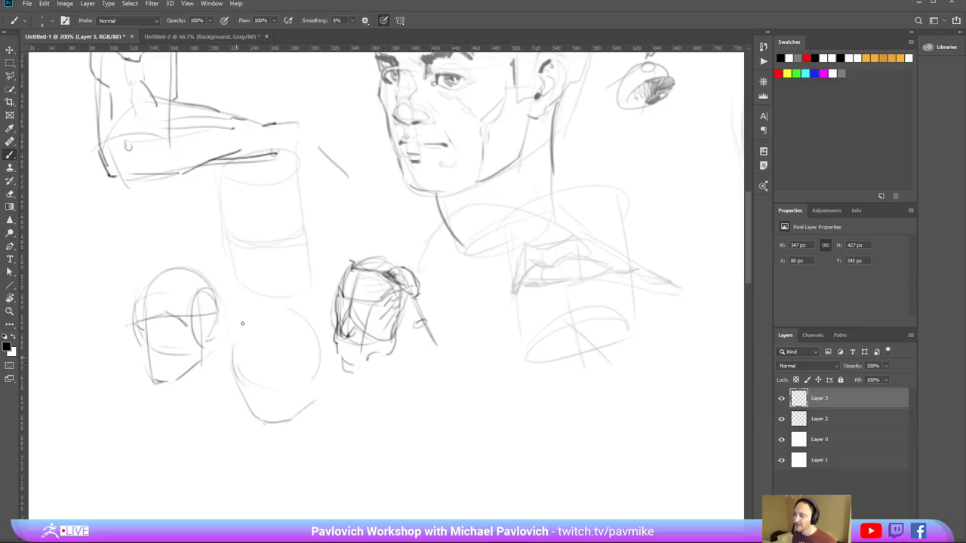
mouse_move(240, 326)
left_mouse_down()
mouse_move(314, 322)
mouse_move(319, 372)
left_mouse_up()
mouse_move(311, 322)
left_mouse_down()
mouse_move(310, 399)
mouse_move(278, 430)
left_mouse_up()
left_click_drag(256, 308, 230, 369)
left_click_drag(231, 334, 230, 375)
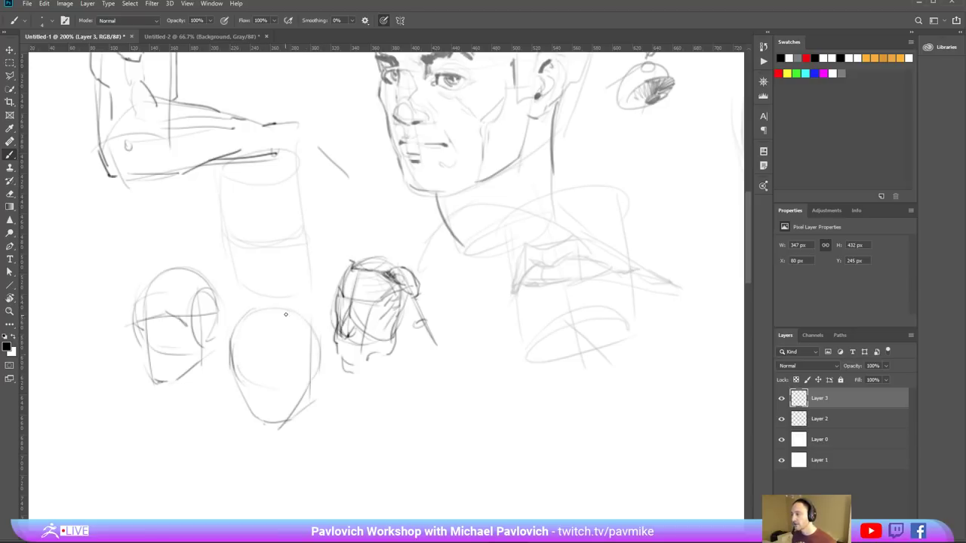
mouse_move(277, 306)
left_mouse_down()
mouse_move(253, 351)
mouse_move(248, 415)
mouse_move(260, 427)
mouse_move(276, 424)
left_mouse_up()
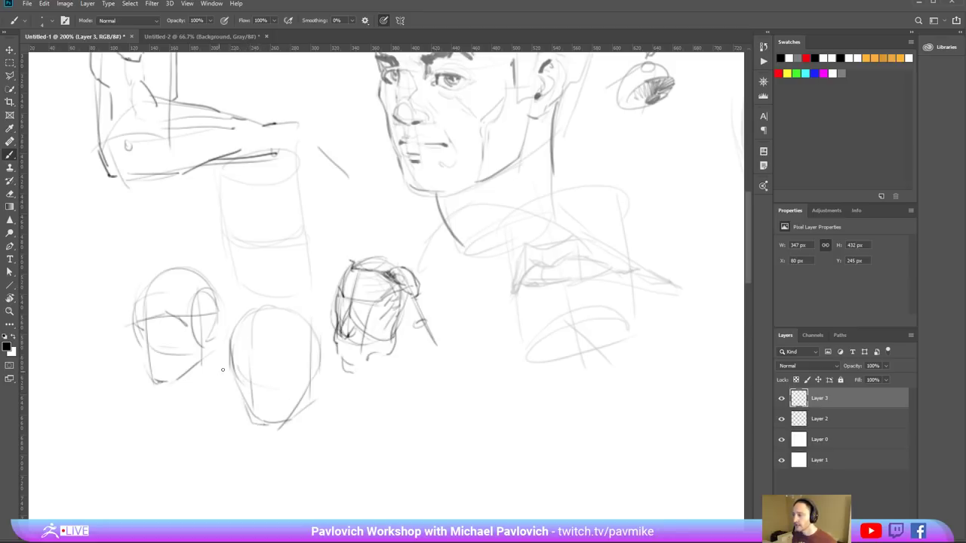
- Draw the brows, eyes, nose, mouth, ear and jaw shading onto the second head construction
mouse_move(278, 360)
left_mouse_down()
mouse_move(286, 361)
mouse_move(245, 364)
mouse_move(252, 389)
mouse_move(272, 398)
mouse_move(266, 419)
left_mouse_up()
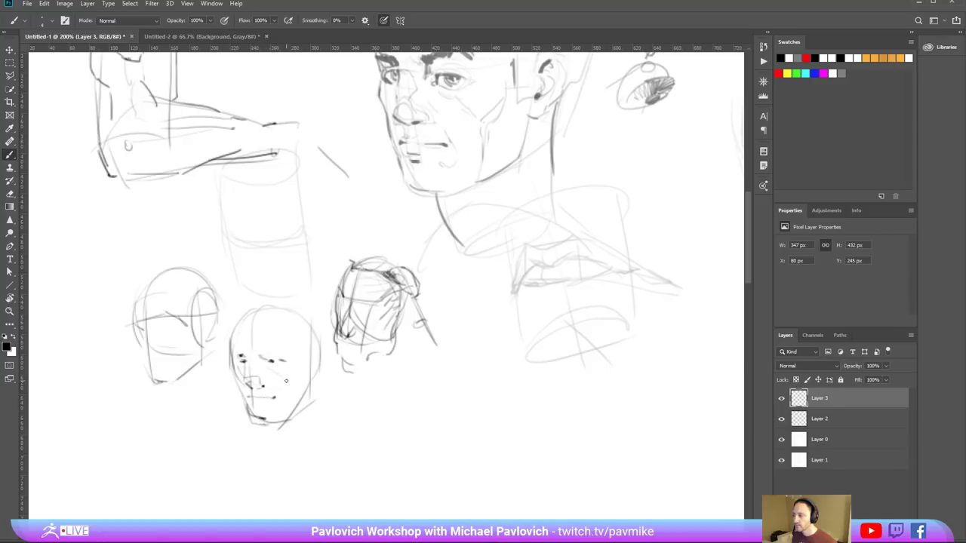
mouse_move(287, 381)
left_mouse_down()
mouse_move(326, 364)
mouse_move(309, 391)
mouse_move(315, 359)
left_mouse_up()
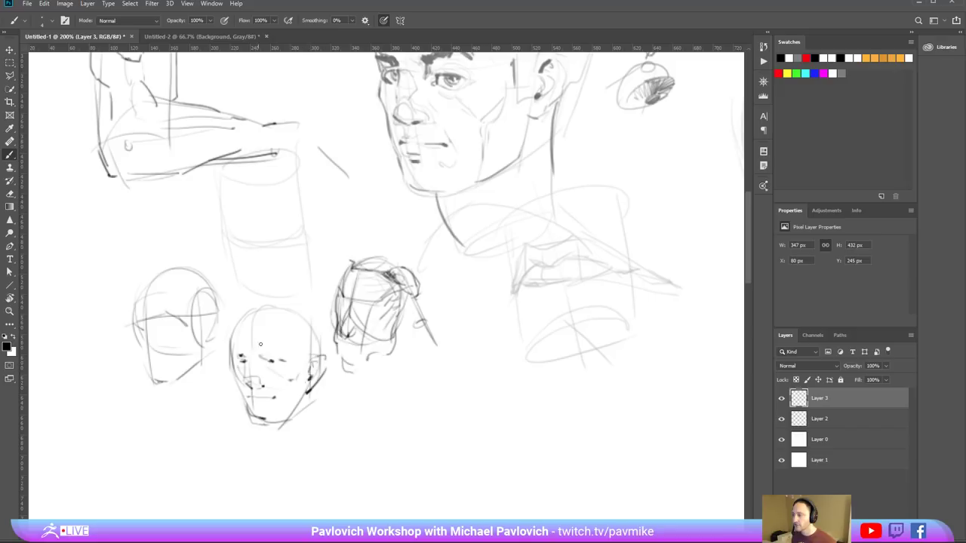
mouse_move(231, 359)
left_mouse_down()
mouse_move(238, 349)
mouse_move(281, 351)
left_mouse_up()
mouse_move(237, 379)
left_mouse_down()
mouse_move(246, 411)
mouse_move(271, 420)
left_mouse_up()
- Sketch a larger three-quarter male head below with heavy brows, moustache, side hair, ear and angular jaw
mouse_move(459, 368)
left_mouse_down()
mouse_move(335, 309)
mouse_move(297, 314)
mouse_move(317, 475)
left_mouse_up()
mouse_move(301, 308)
left_mouse_down()
mouse_move(371, 325)
mouse_move(338, 479)
mouse_move(298, 370)
left_mouse_up()
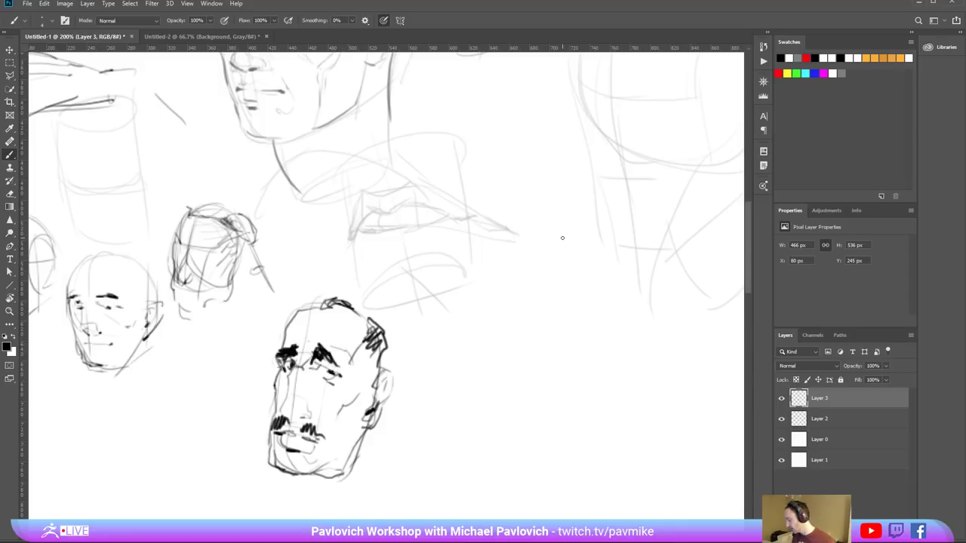
- Capture the moustached head sketch as a screenshot region and save it to the desktop as face.png
key("Print")
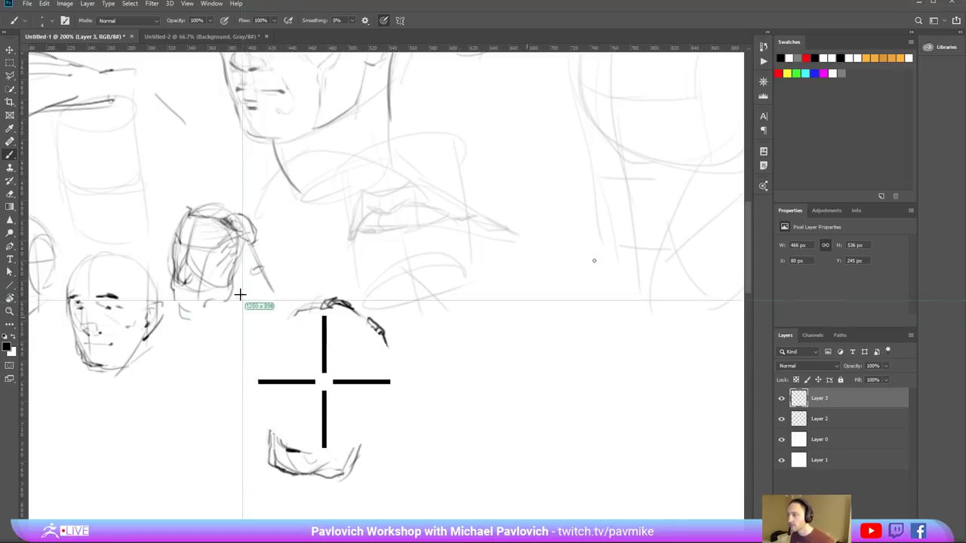
left_click_drag(242, 288, 414, 496)
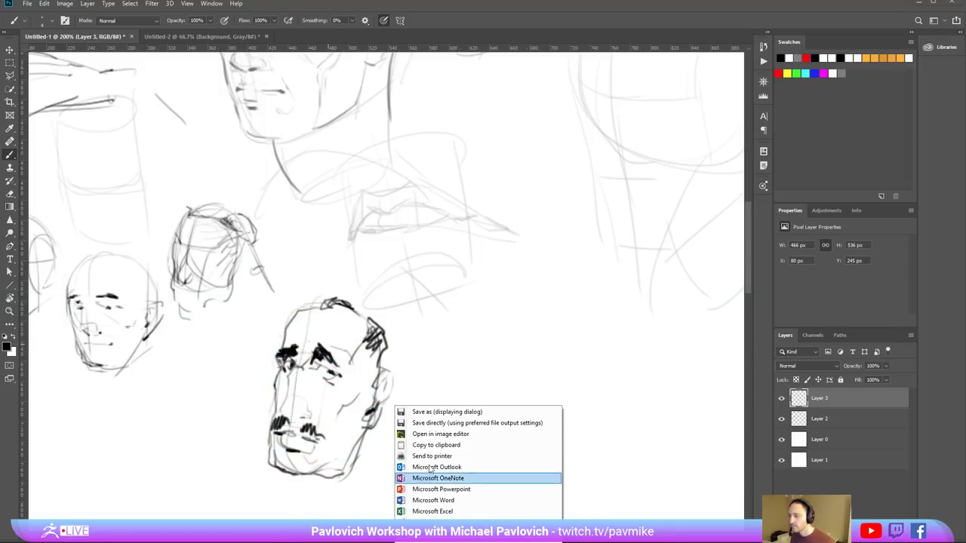
left_click(442, 411)
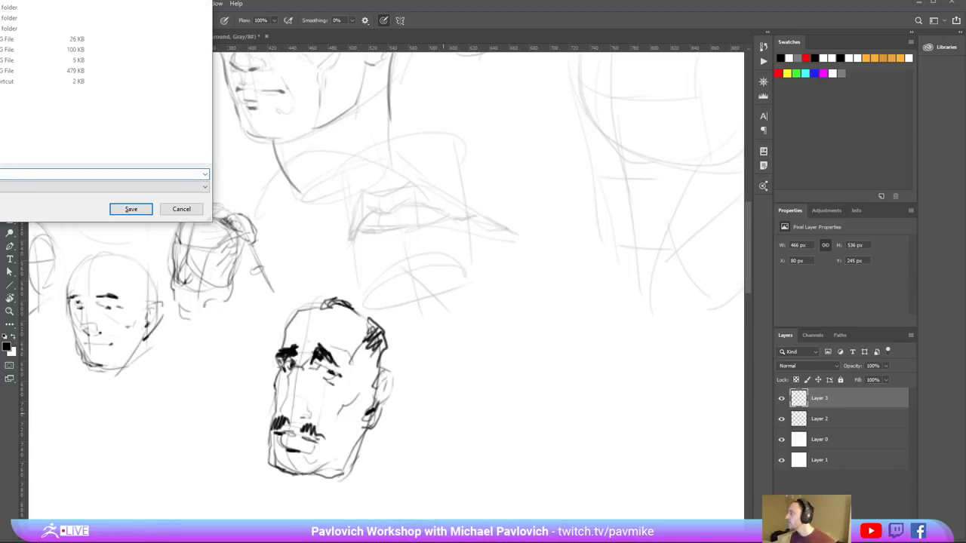
key("Return")
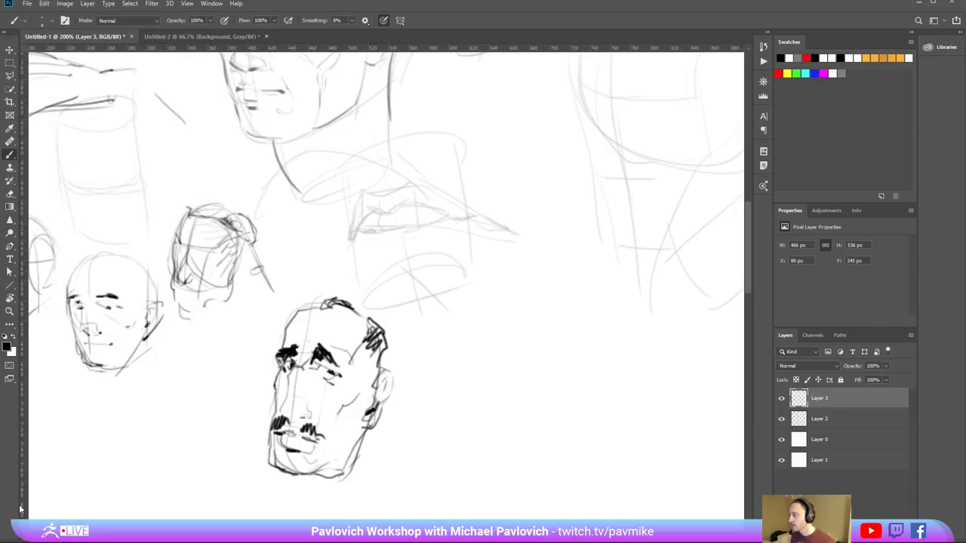
- Switch to ZBrush, leave Edit mode and clear the head from the canvas
key("alt+Tab")
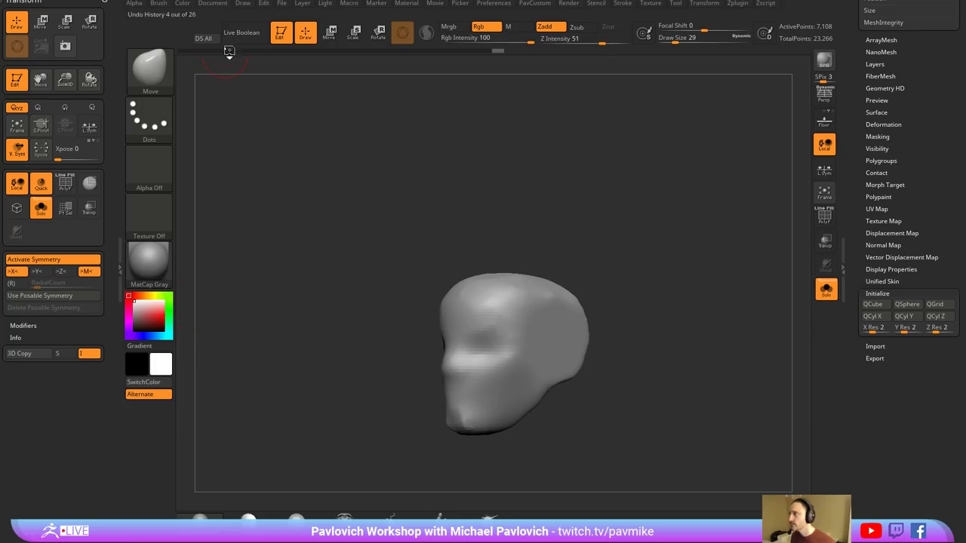
left_click(286, 39)
key("ctrl+n")
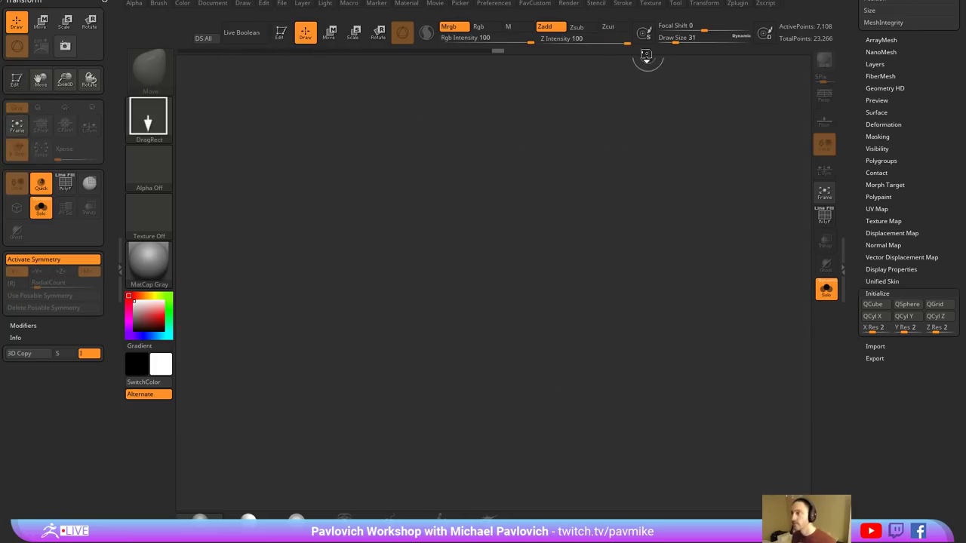
- Import face.png from the Desktop folder as a texture
left_click(654, 5)
left_click(668, 68)
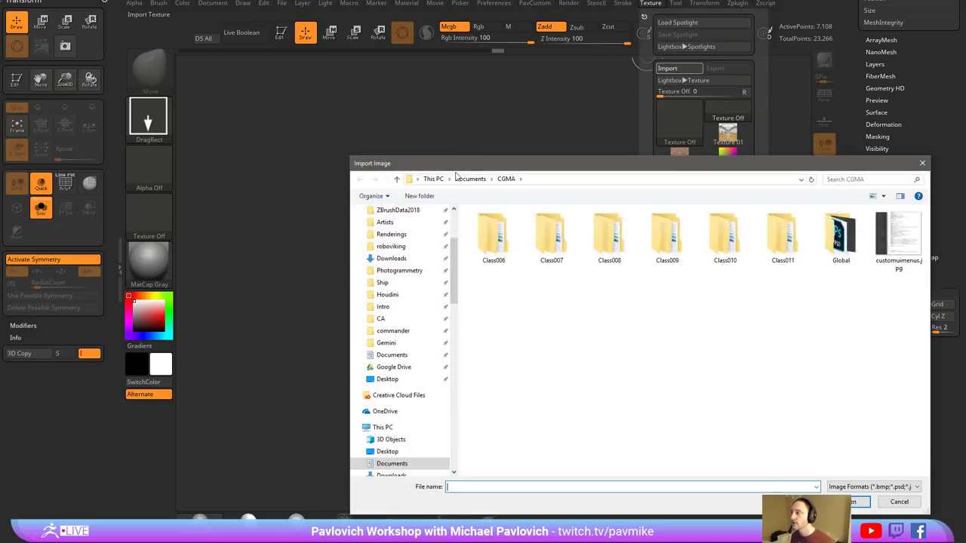
scroll(402, 321, "up", 3)
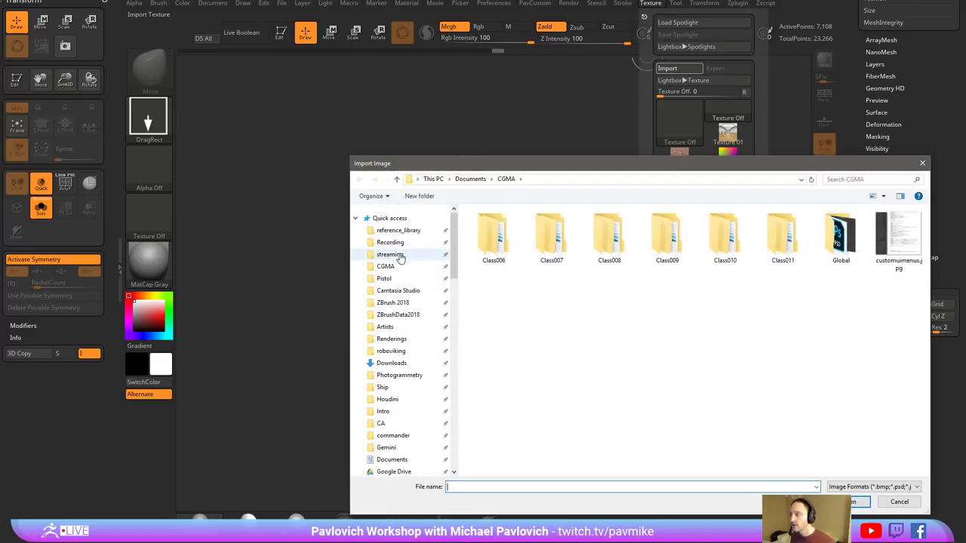
scroll(402, 377, "down", 5)
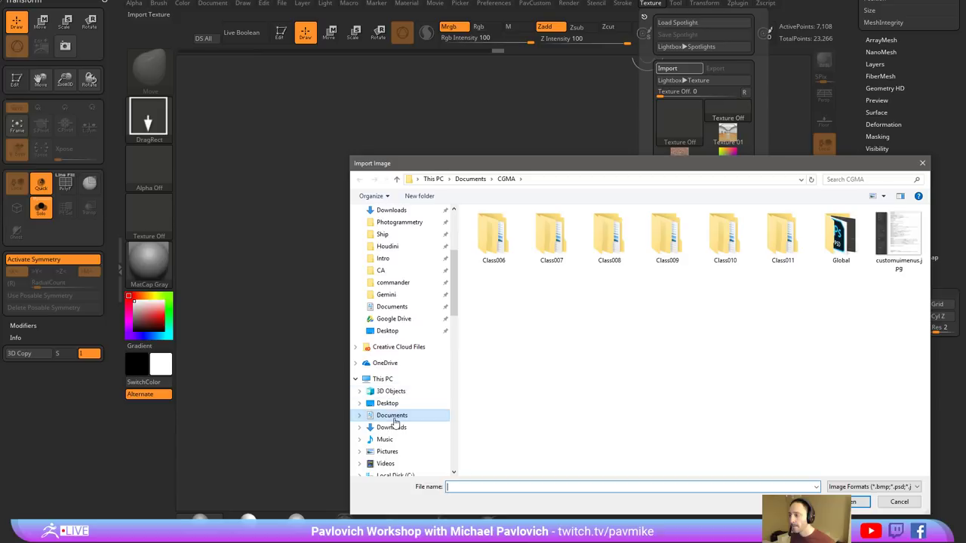
left_click(387, 403)
double_click(490, 331)
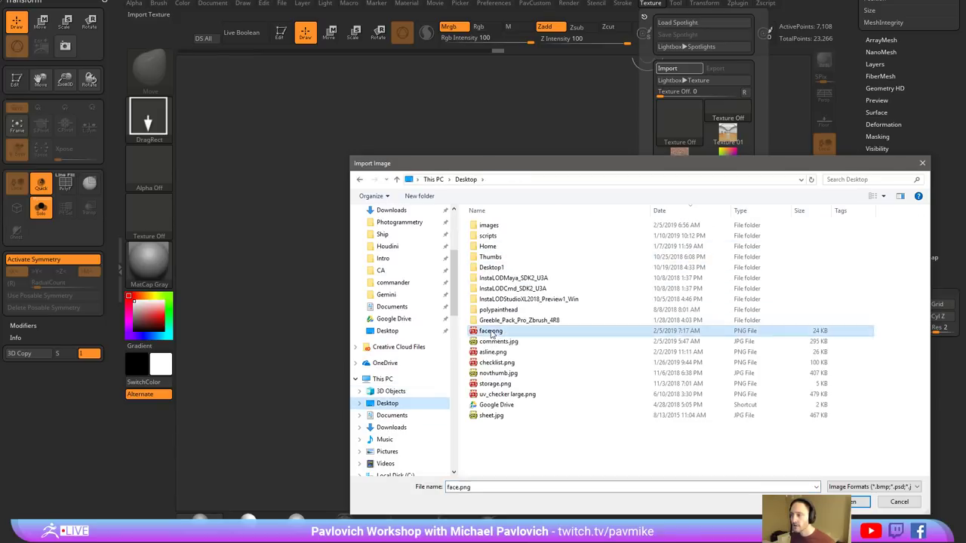
- Add the face texture to Spotlight, scale it down and lower its opacity
left_click(657, 4)
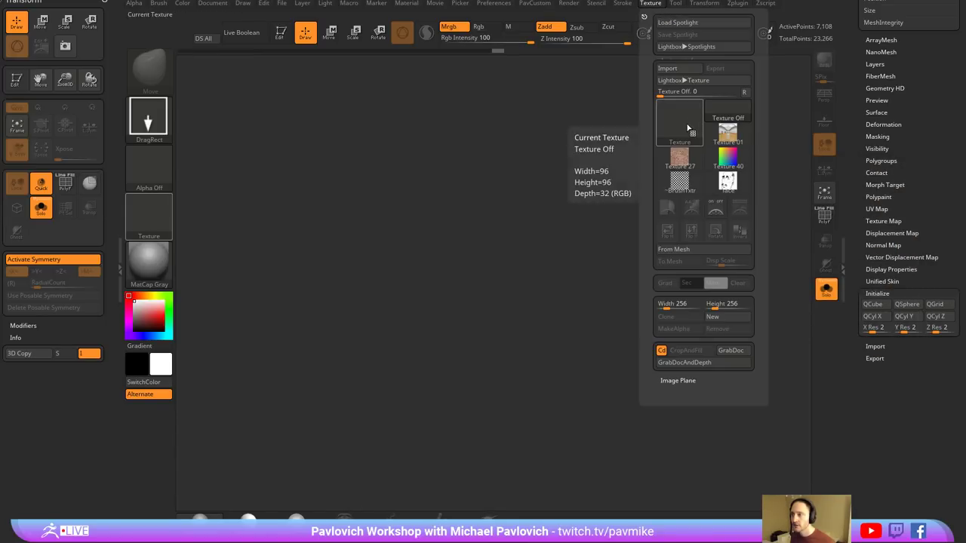
left_click(740, 208)
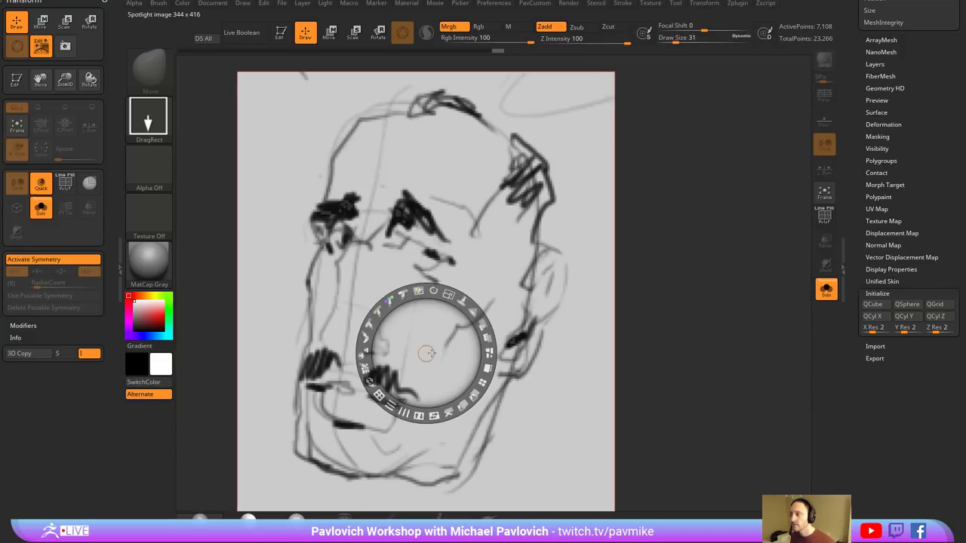
left_click_drag(452, 293, 424, 287)
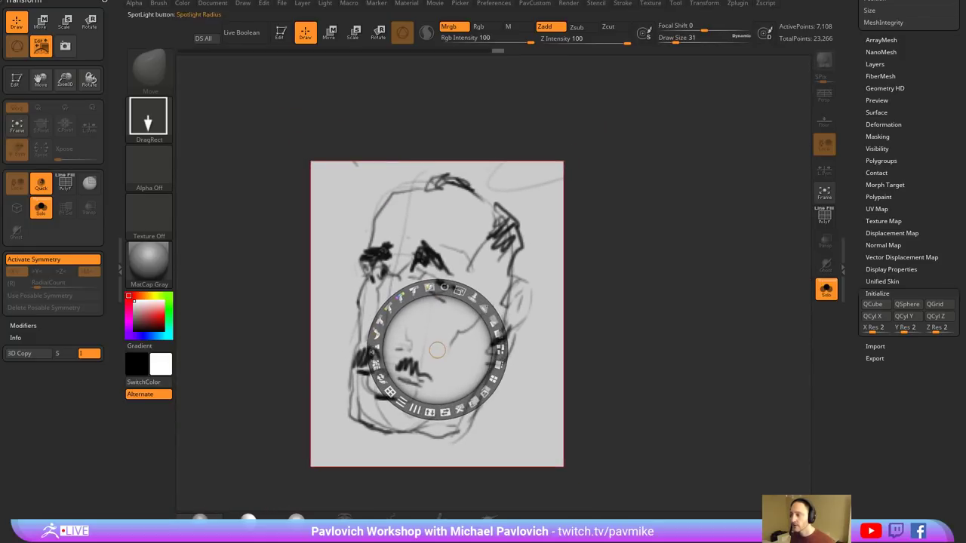
left_click_drag(493, 322, 447, 289)
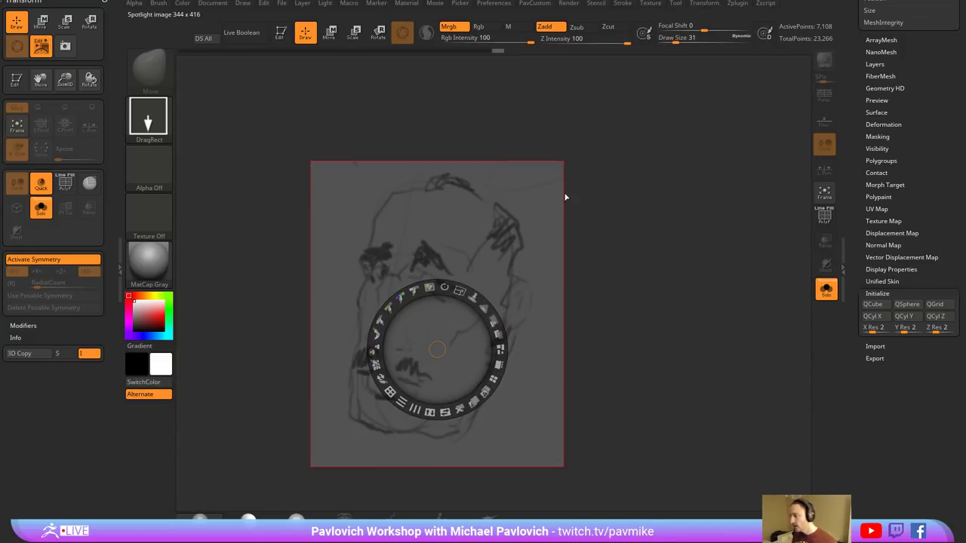
- Leave Spotlight editing, draw the head model back onto the canvas in Edit mode and enlarge it over the sketch
key("z")
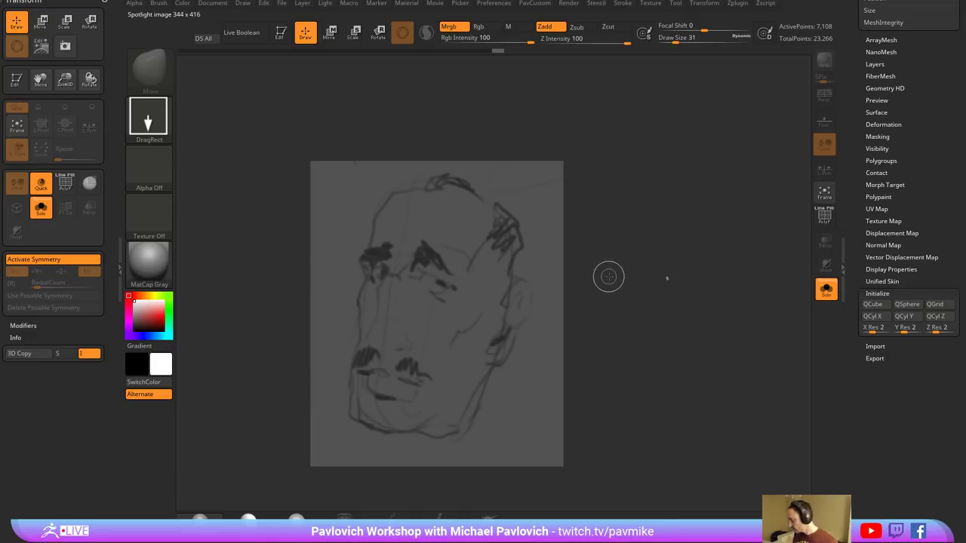
left_click_drag(473, 300, 483, 312)
key("t")
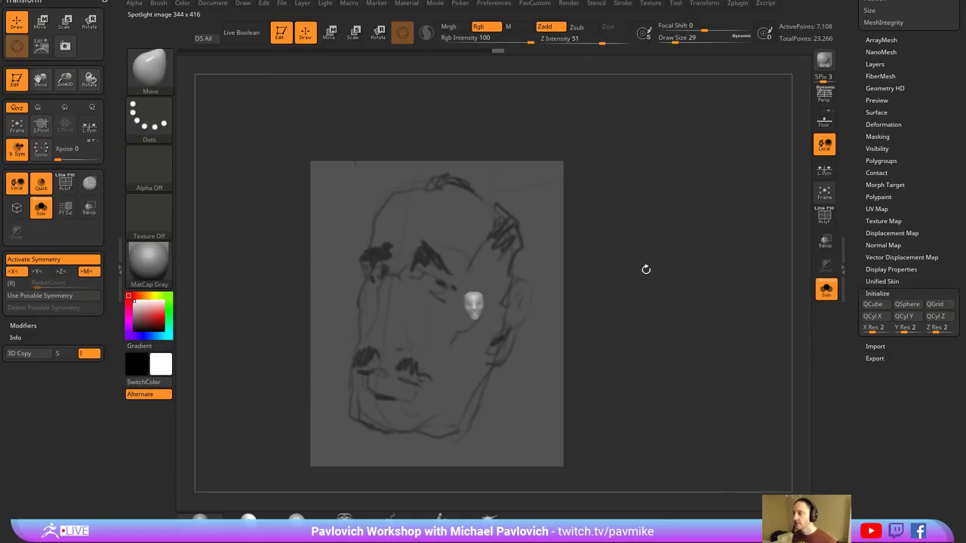
mouse_move(646, 270)
right_mouse_down("ctrl")
mouse_move(673, 341)
mouse_move(647, 370)
mouse_move(649, 406)
right_mouse_up("ctrl")
- Sculpt a center-line ridge on the face with the Standard brush and align the head with the three-quarter sketch
key("b")
key("s")
key("t")
key("bracketleft")
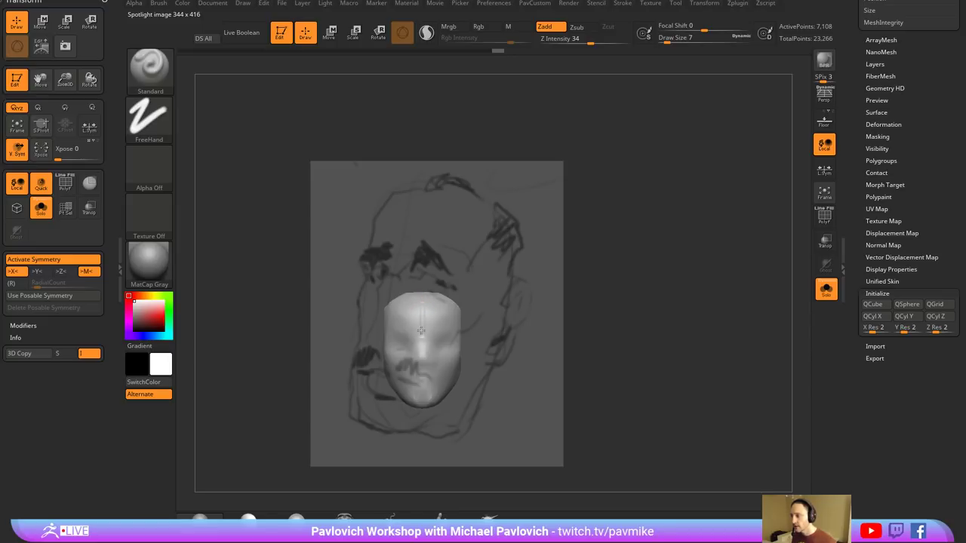
left_click_drag(631, 284, 671, 279)
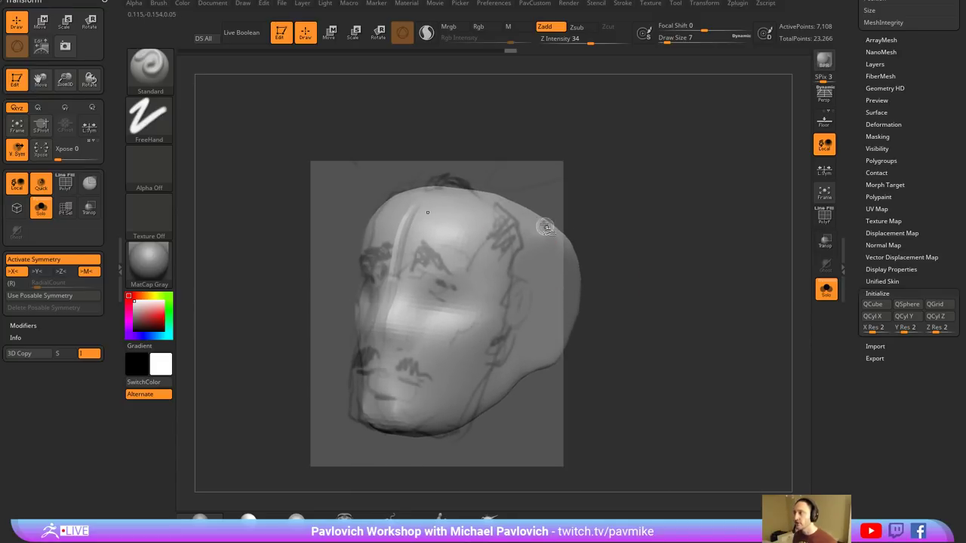
- Cut off the protruding back of the skull and re-DynaMesh the head
mouse_move(504, 172)
left_mouse_down("ctrl+shift")
mouse_move(545, 240)
mouse_move(544, 294)
mouse_move(521, 392)
mouse_move(497, 398)
mouse_move(467, 447)
left_mouse_up("ctrl+shift")
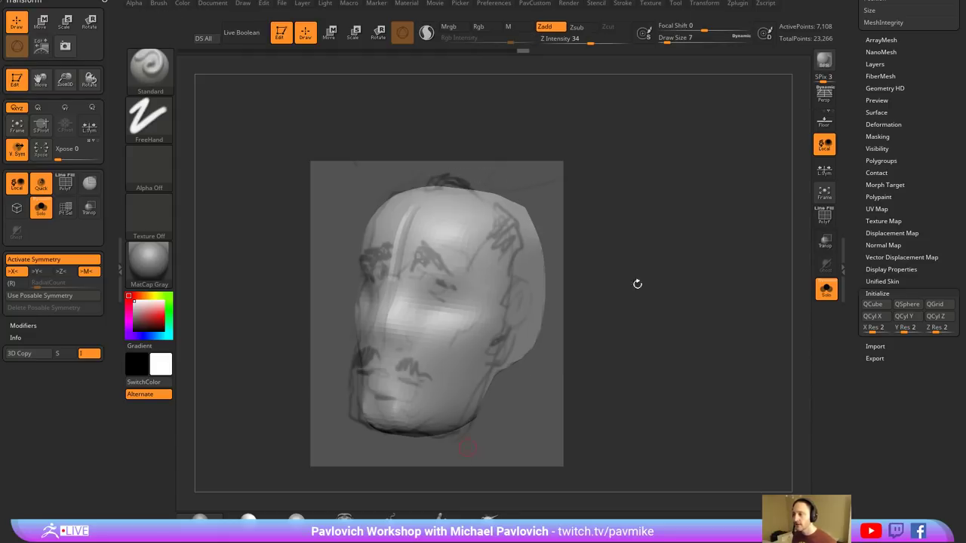
left_click_drag(624, 226, 643, 291, "ctrl")
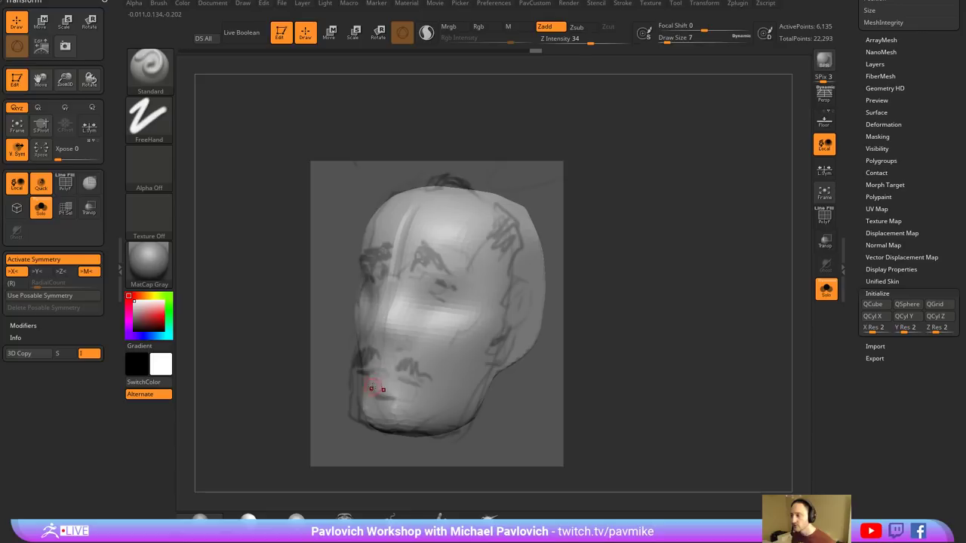
- Pull the mouth and chin area outward with the Move brush to match the sketched profile
key("b")
key("m")
key("v")
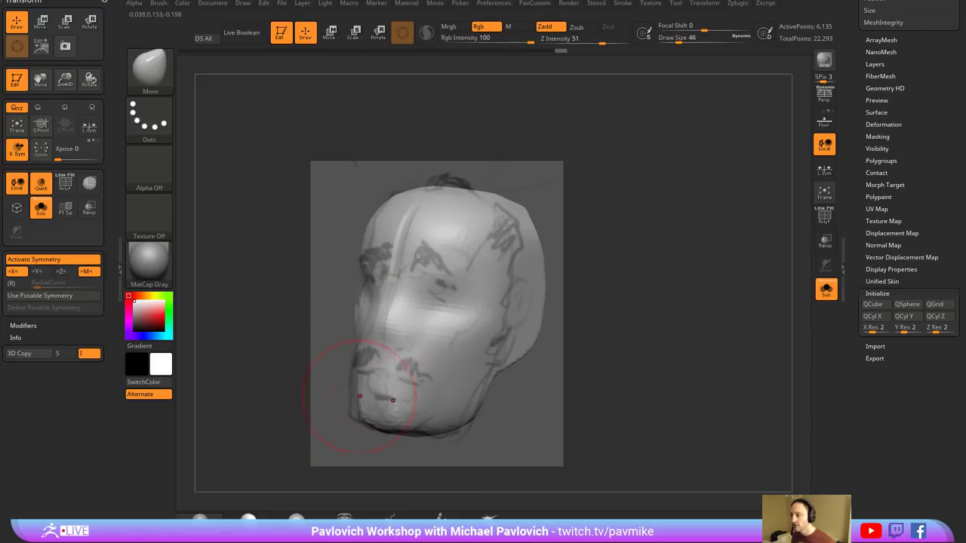
- Try a Standard brush stroke along the sketched brow
key("b")
key("s")
key("t")
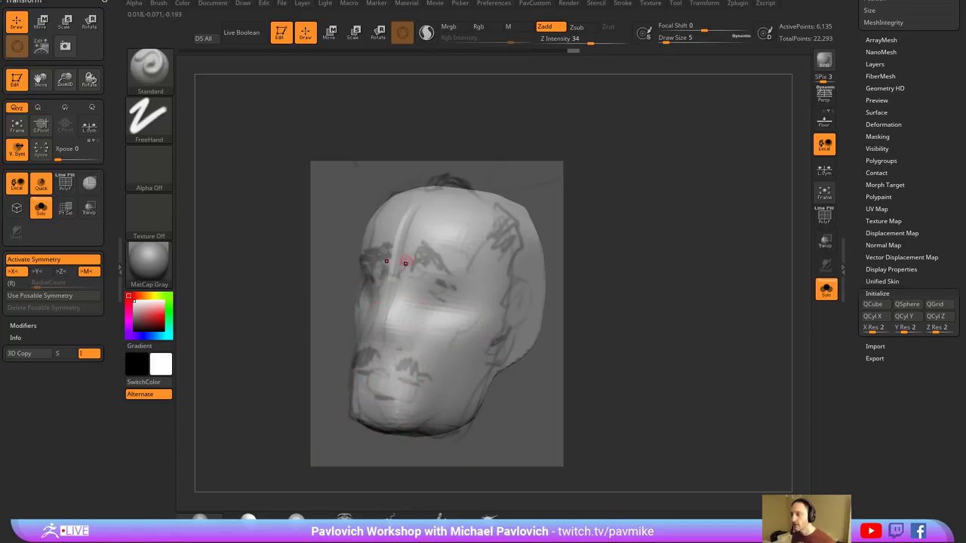
key("s")
left_click_drag(408, 261, 423, 255)
- Raise the top of the forehead with the Move brush toward the sketched skull outline
key("b")
key("m")
key("v")
left_click_drag(432, 190, 435, 184)
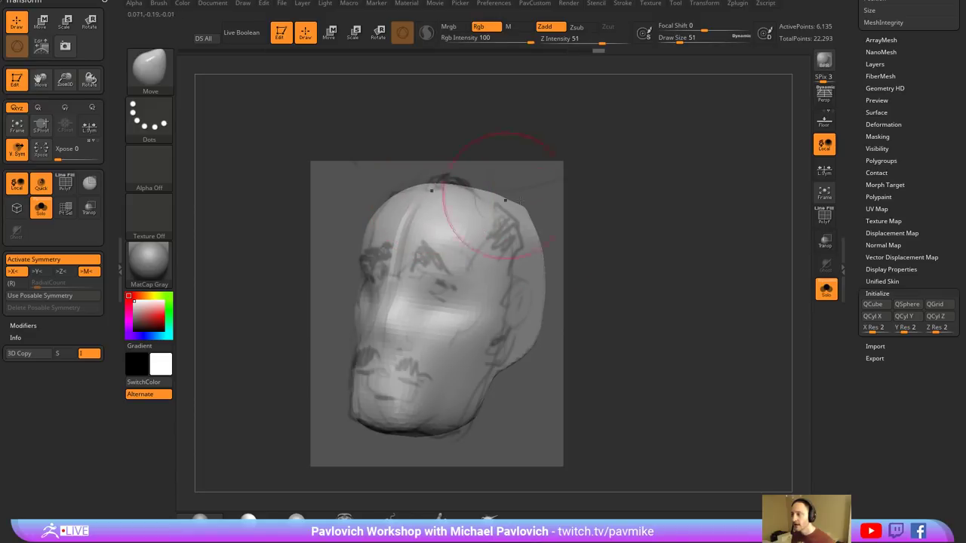
- Using the Standard brush with color only, transfer the sketch's moustache and mouth onto the head
key("b")
key("s")
key("t")
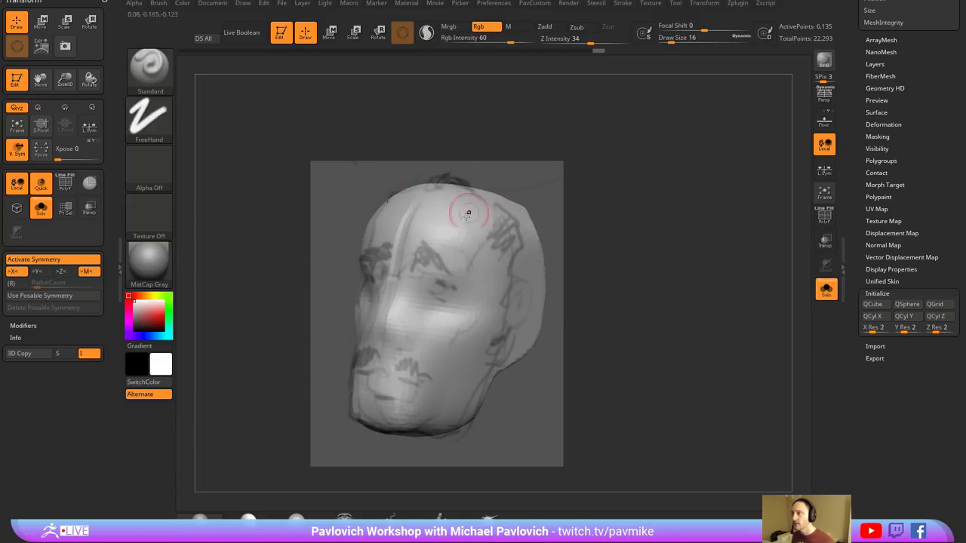
key("s")
mouse_move(443, 246)
left_mouse_down()
mouse_move(455, 244)
mouse_move(446, 269)
mouse_move(455, 288)
left_mouse_up()
left_click_drag(400, 366, 426, 377)
left_click_drag(394, 397, 376, 396)
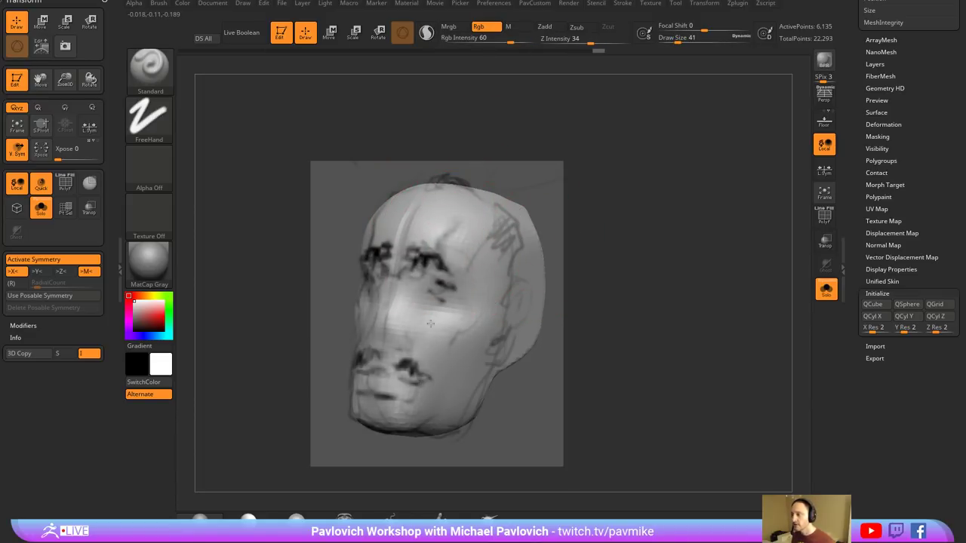
mouse_move(421, 260)
left_mouse_down()
mouse_move(452, 232)
mouse_move(396, 359)
mouse_move(406, 377)
left_mouse_up()
left_click_drag(398, 365, 427, 378)
left_click_drag(393, 397, 371, 395)
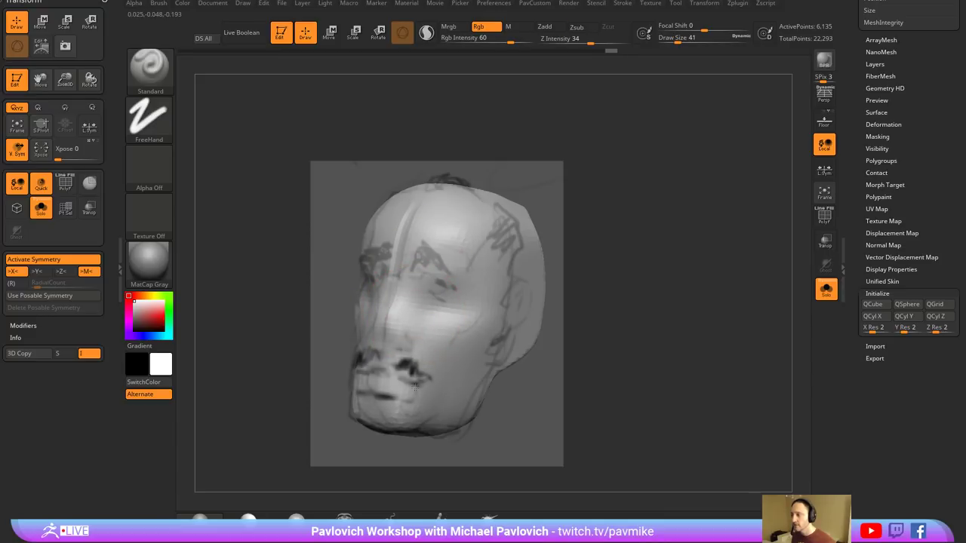
- Transfer the sketched brows, eye, cheek line, side hair and ear from the Spotlight image onto the head
left_click_drag(415, 266, 448, 272)
left_click_drag(432, 282, 454, 287)
left_click_drag(475, 329, 451, 344)
mouse_move(471, 266)
left_mouse_down()
mouse_move(507, 223)
mouse_move(509, 283)
left_mouse_up()
left_click_drag(509, 283, 497, 350)
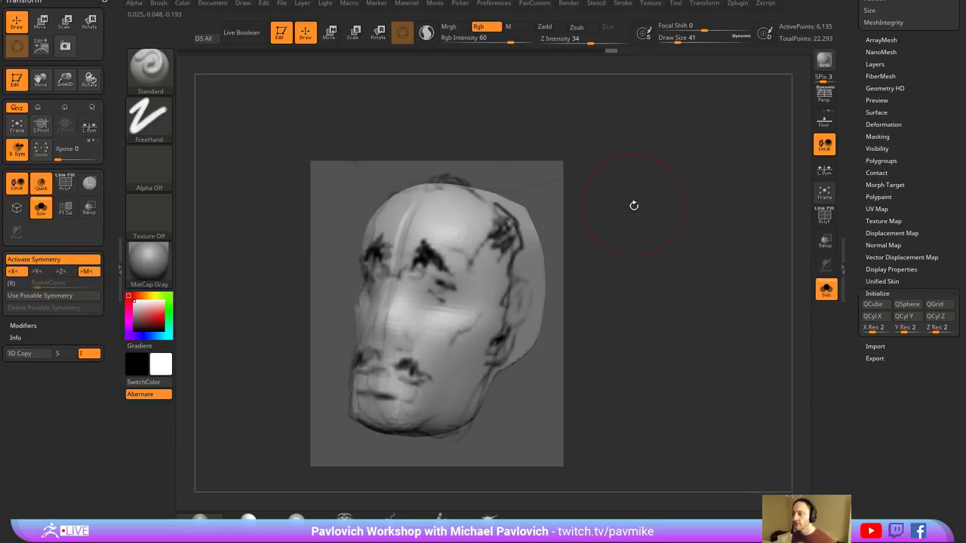
- Hide the reference sketch and smooth the hard cut edges along the top and back of the skull
mouse_move(634, 205)
left_mouse_down()
mouse_move(663, 259)
mouse_move(654, 249)
mouse_move(608, 287)
mouse_move(565, 275)
mouse_move(529, 349)
mouse_move(572, 252)
left_mouse_up()
key("s")
key("s")
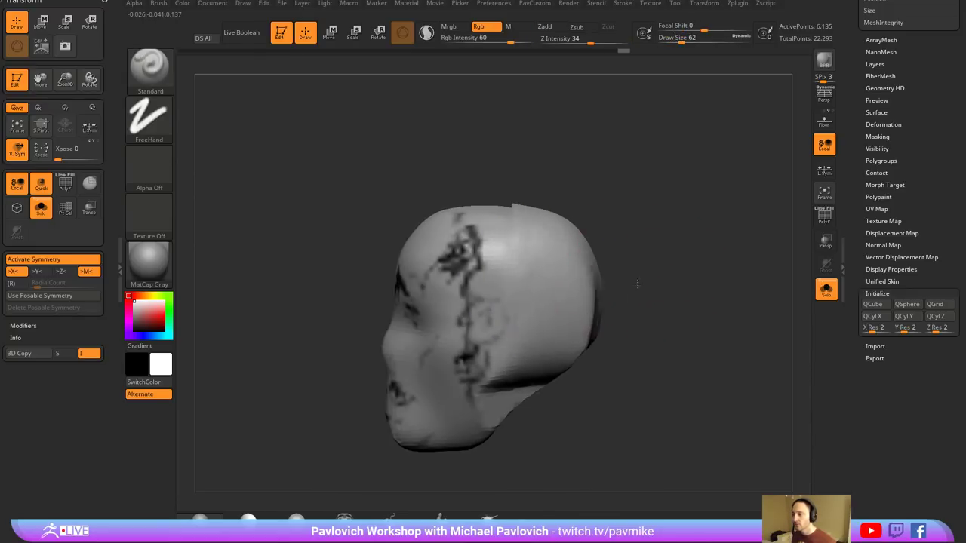
left_click_drag(638, 283, 633, 287)
mouse_move(605, 272)
left_mouse_down("shift")
mouse_move(632, 308)
mouse_move(658, 286)
mouse_move(647, 285)
left_mouse_up("shift")
key("s")
left_click_drag(673, 289, 638, 269, "alt")
- Select the Clay brush, try a stroke over the ear area and undo it
key("b")
key("c")
key("l")
key("s")
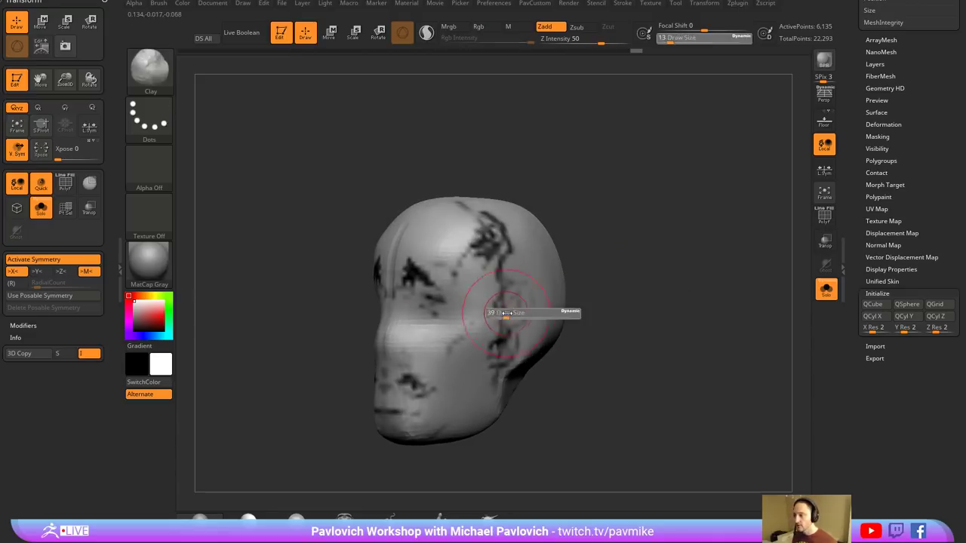
left_click_drag(505, 313, 504, 313)
key("ctrl+z")
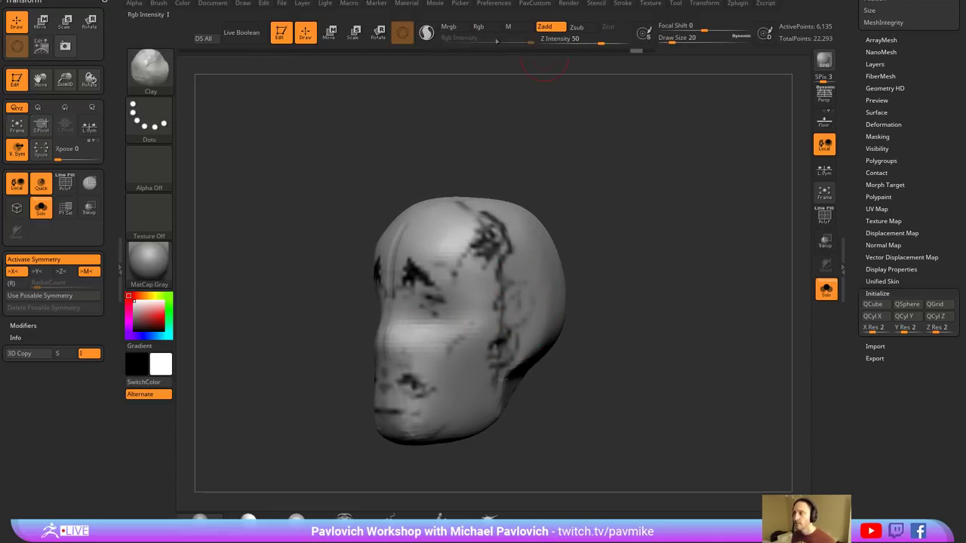
- Mask the ear shape on the side of the head and invert the mask so only the ear is editable
left_click_drag(606, 216, 610, 202, "alt")
key("s")
left_click_drag(521, 311, 524, 311)
left_click_drag(508, 291, 514, 329)
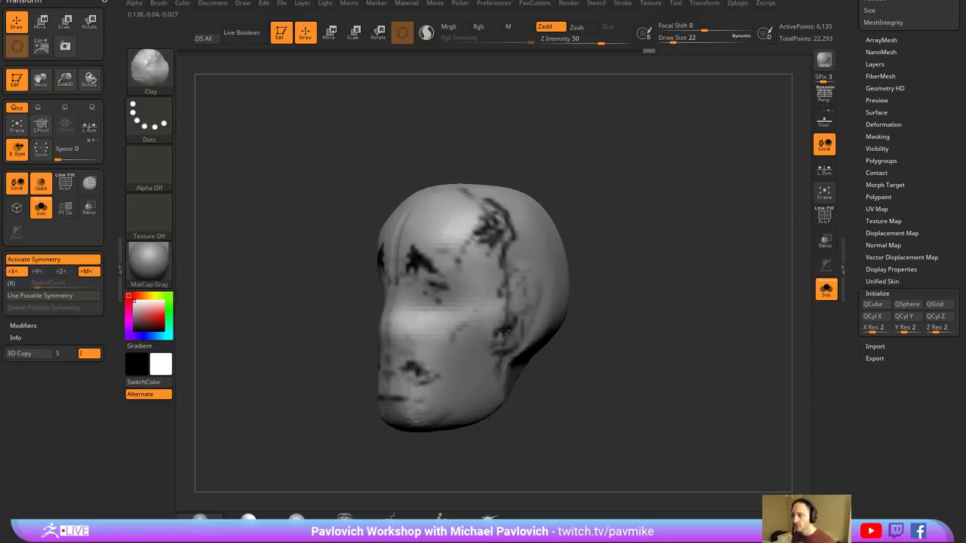
mouse_move(578, 247)
left_mouse_down()
mouse_move(605, 277)
mouse_move(567, 279)
mouse_move(506, 330)
mouse_move(519, 282)
left_mouse_up()
left_click(610, 250, "ctrl")
left_click_drag(610, 249, 606, 277)
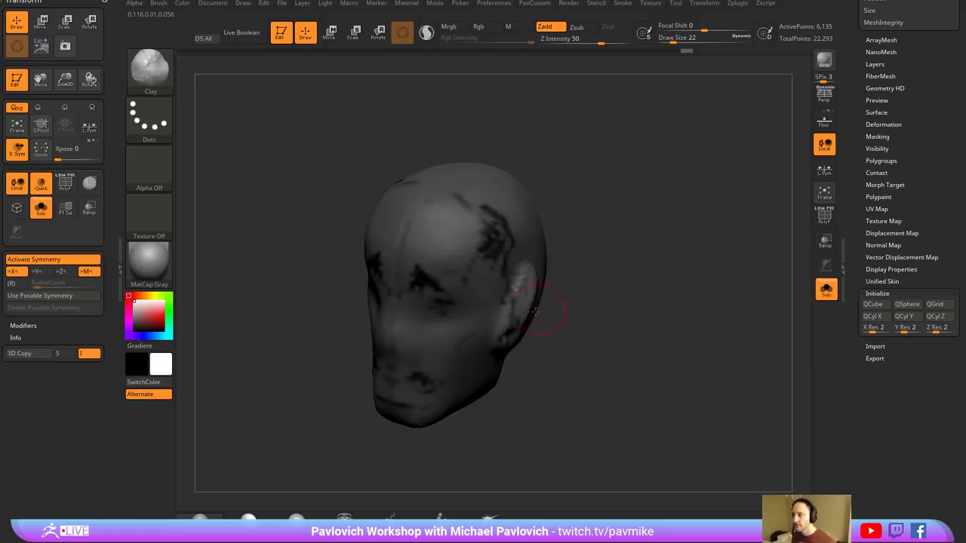
- Place the transform gizmo at the ear's front edge, rotate the unmasked ears away from the head and clear the mask
key("w")
left_click(526, 306, "alt")
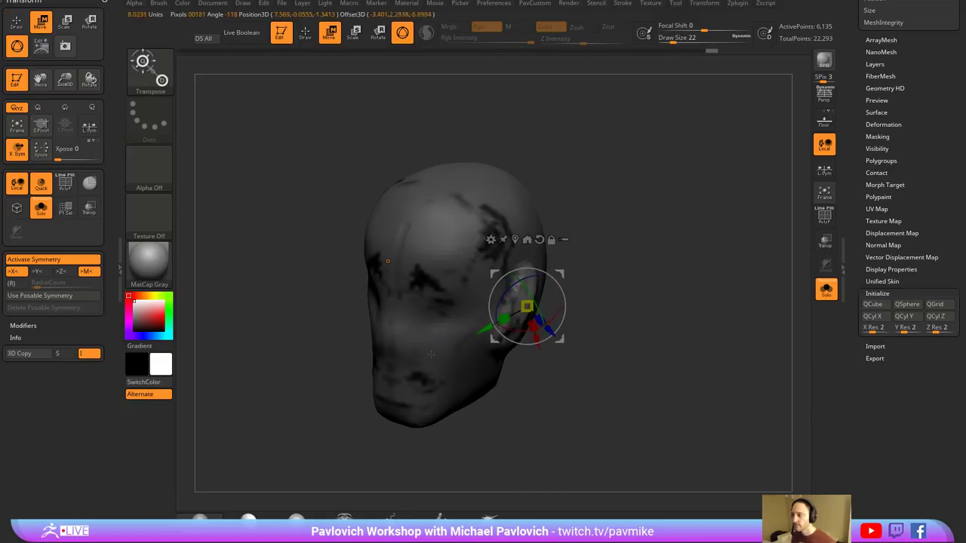
left_click(523, 309, "alt")
left_click(388, 399, "alt")
left_click(375, 331)
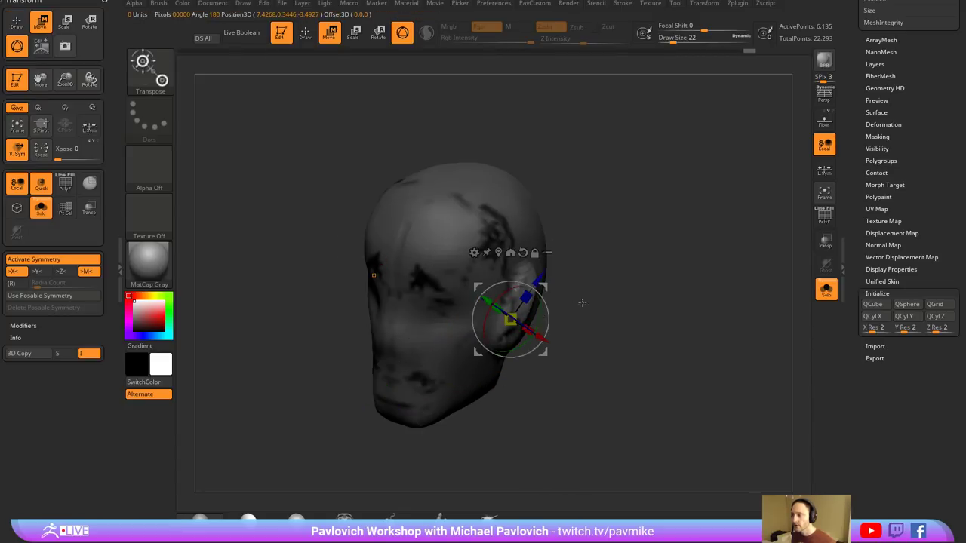
left_click_drag(582, 302, 603, 303, "shift")
left_click(523, 253, "alt")
left_click_drag(571, 246, 539, 245, "shift")
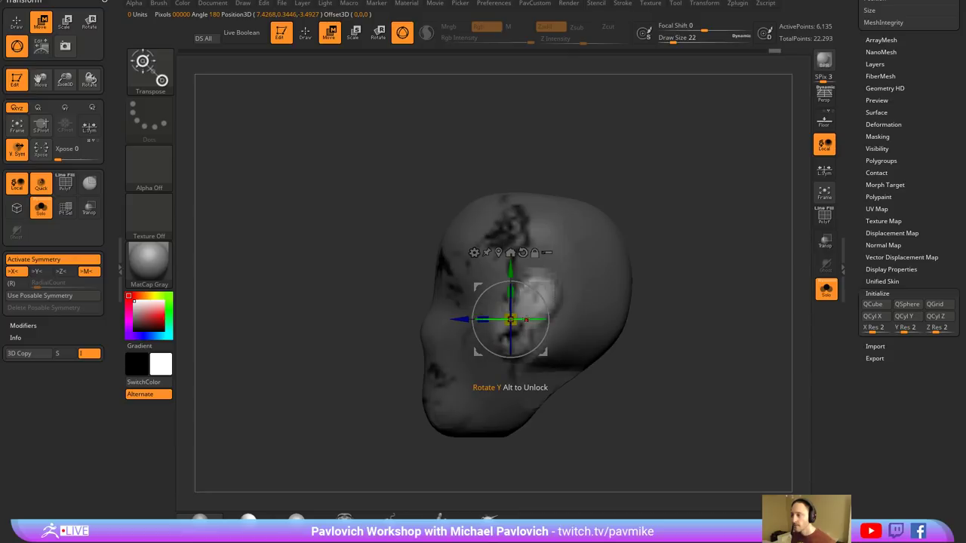
left_click_drag(523, 320, 505, 324)
left_click_drag(651, 298, 698, 286)
left_click_drag(641, 256, 655, 269, "ctrl")
key("q")
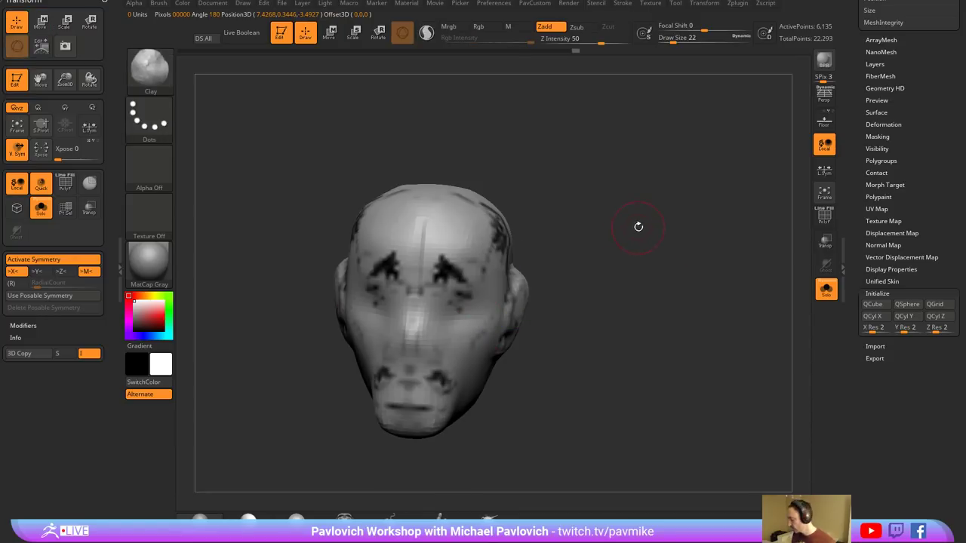
- Cut a crease below the earlobe and carve the eyelid lines with the DamStandard brush
mouse_move(639, 227)
left_mouse_down("alt")
mouse_move(659, 254)
mouse_move(535, 248)
mouse_move(556, 273)
mouse_move(553, 300)
left_mouse_up("alt")
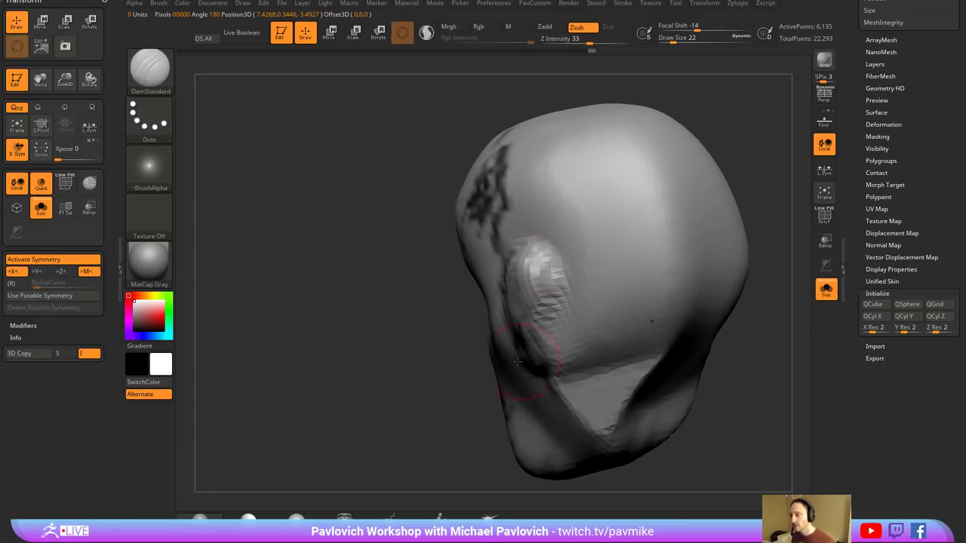
mouse_move(476, 347)
left_mouse_down()
mouse_move(537, 338)
mouse_move(531, 368)
mouse_move(498, 370)
left_mouse_up()
left_click_drag(631, 317, 686, 313, "shift")
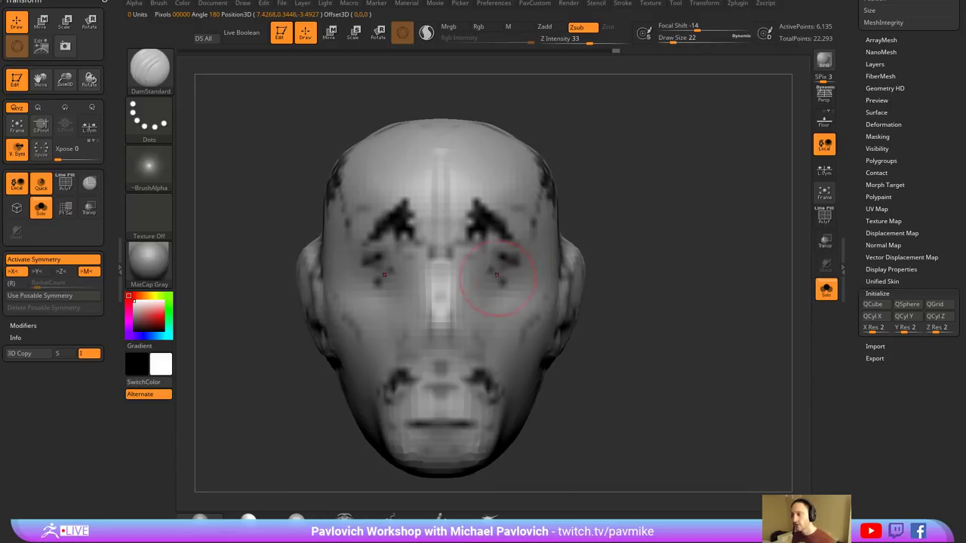
key("ctrl")
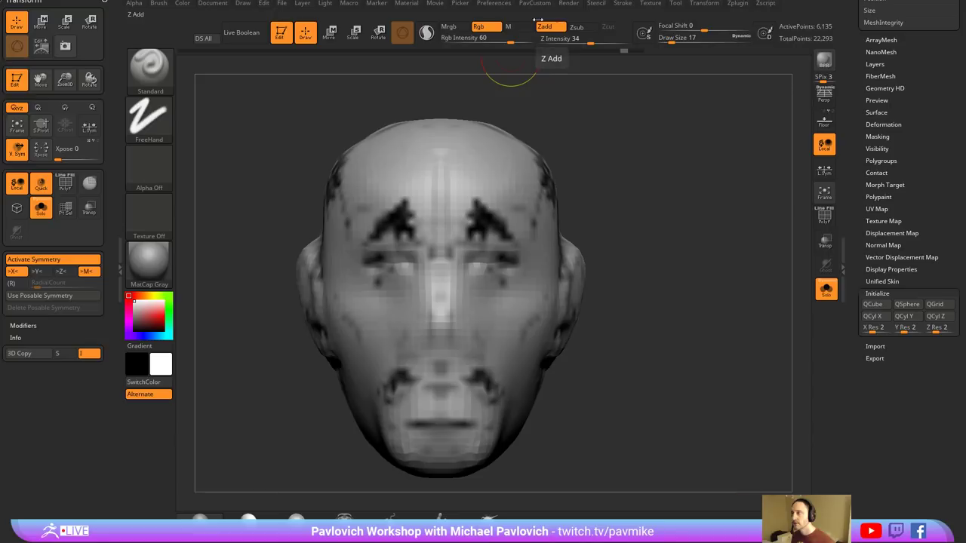
- Build up the sides of the nose and the cheekbones with the Standard brush, using a smaller size and smoothing the cheek strokes
key("bracketleft")
left_click_drag(410, 264, 413, 335)
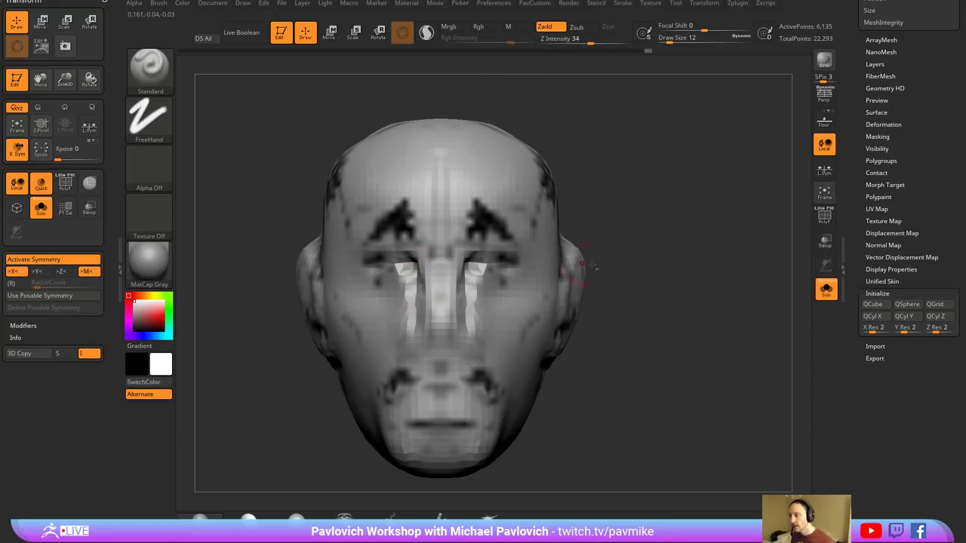
left_click_drag(623, 273, 562, 269)
mouse_move(479, 264)
left_mouse_down()
mouse_move(480, 274)
mouse_move(524, 267)
mouse_move(517, 276)
left_mouse_up()
left_click_drag(515, 275, 475, 266, "shift")
left_click_drag(663, 240, 721, 234)
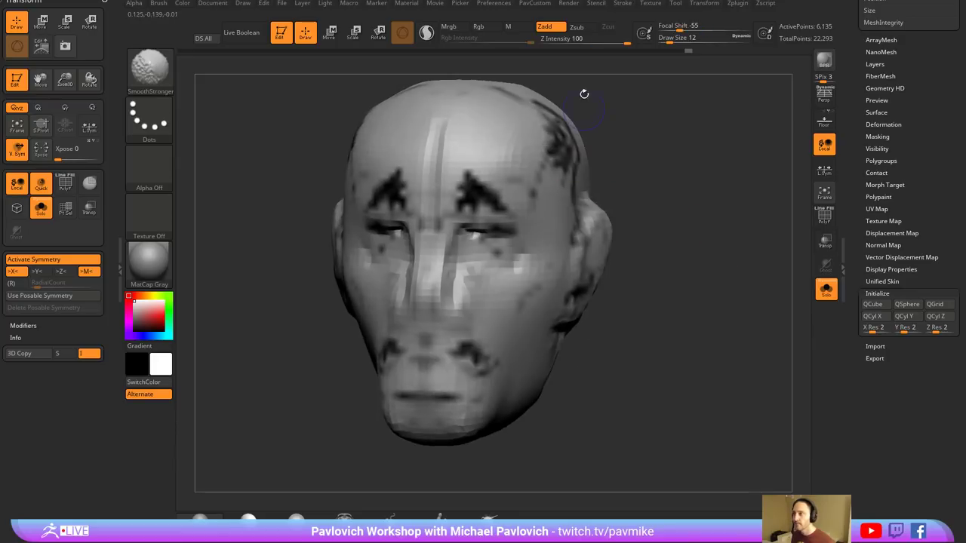
left_click_drag(648, 173, 615, 181)
mouse_move(466, 268)
left_mouse_down()
mouse_move(456, 322)
mouse_move(428, 314)
mouse_move(436, 282)
left_mouse_up()
left_click_drag(334, 362, 494, 353)
- Shape the nose bridge and tip and adjust the mouth area in profile with the Move brush
key("b")
key("m")
key("v")
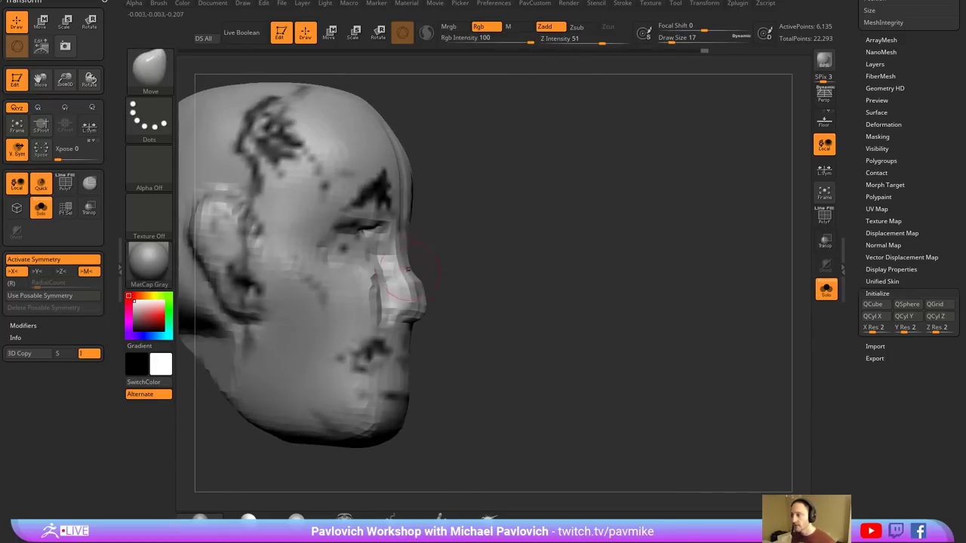
left_click_drag(408, 272, 418, 282)
left_click_drag(416, 298, 423, 301)
left_click_drag(463, 300, 320, 300)
left_click_drag(454, 335, 443, 328)
mouse_move(385, 368)
left_mouse_down()
mouse_move(445, 366)
mouse_move(405, 357)
mouse_move(438, 360)
left_mouse_up()
- Build up the upper and lower lips with the Standard brush, reducing the draw size to 11
key("b")
key("s")
key("t")
left_click_drag(516, 353, 468, 362)
left_click_drag(407, 358, 472, 370)
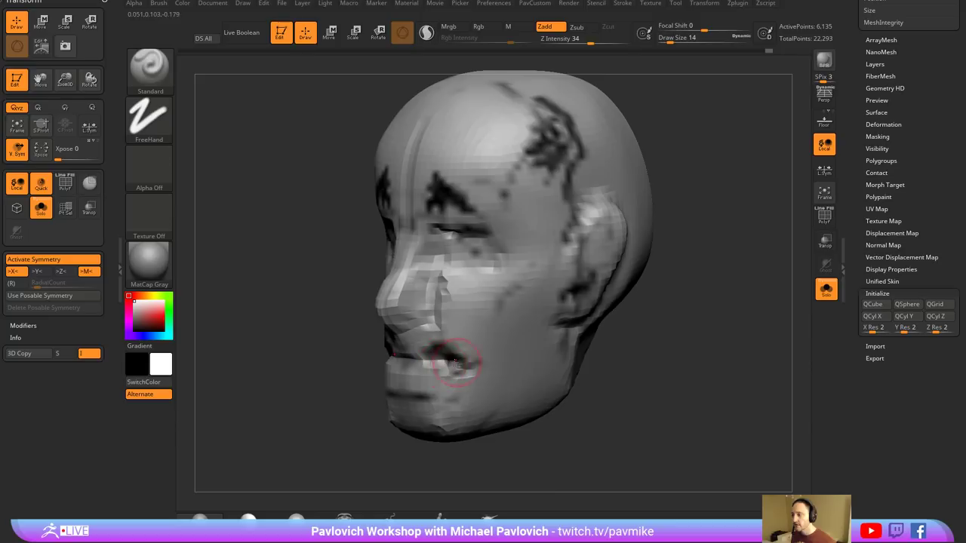
left_click_drag(559, 365, 655, 361)
key("s")
mouse_move(427, 375)
left_mouse_down()
mouse_move(438, 374)
mouse_move(415, 378)
left_mouse_up()
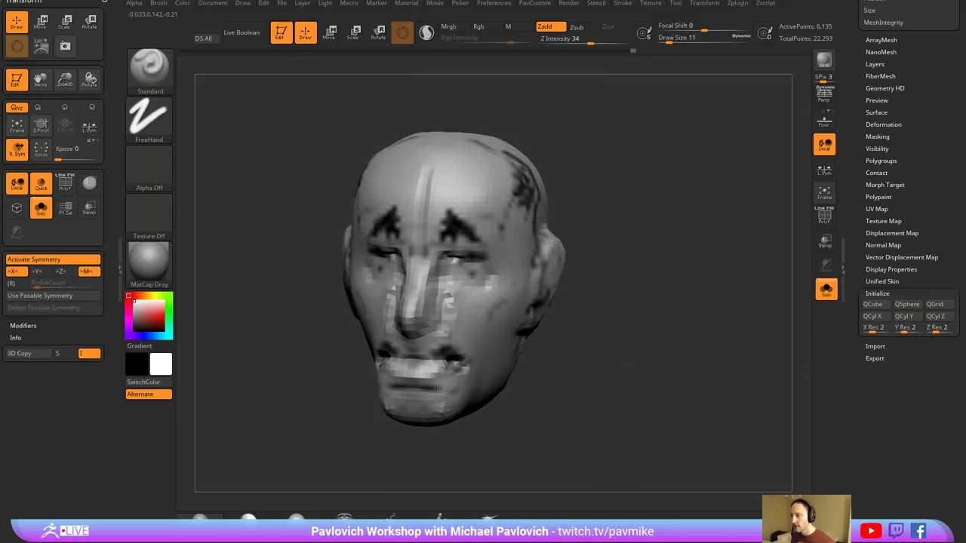
mouse_move(436, 388)
right_mouse_down()
mouse_move(400, 386)
mouse_move(445, 391)
right_mouse_up()
right_click_drag(606, 344, 514, 353)
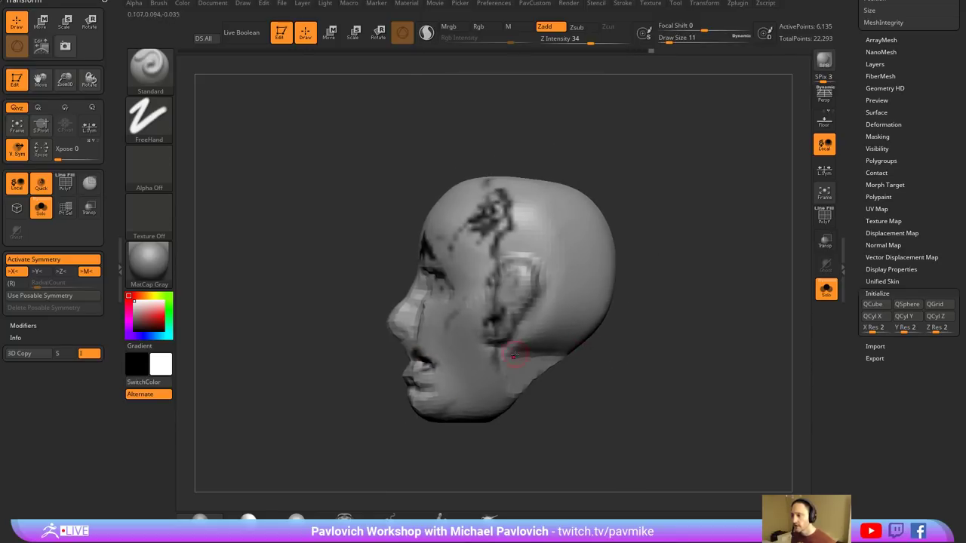
- Define the jawline and fill out the side of the jaw and cheek with the Clay brush
mouse_move(460, 388)
right_mouse_down()
mouse_move(582, 344)
mouse_move(498, 355)
right_mouse_up()
key("b")
key("c")
key("l")
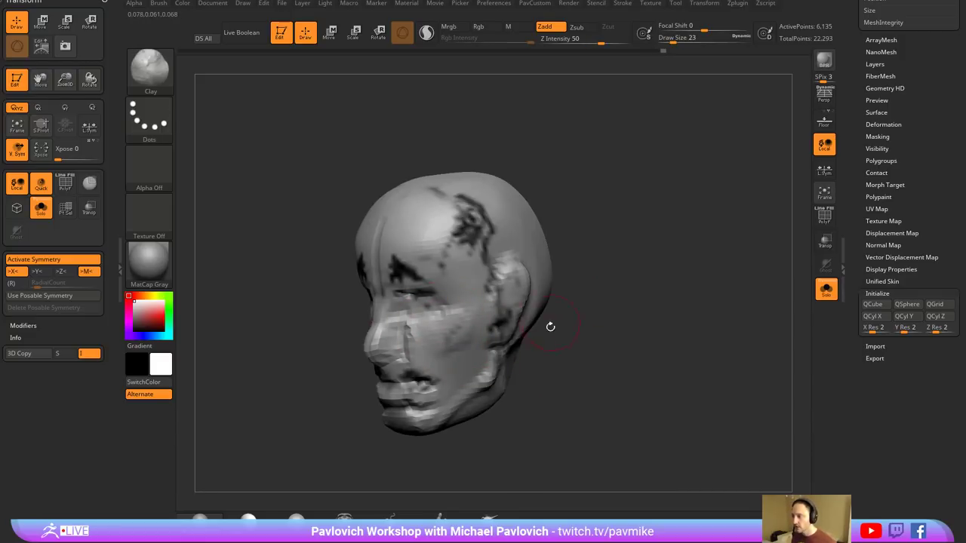
right_click_drag(548, 325, 520, 330)
mouse_move(515, 333)
left_mouse_down()
mouse_move(478, 379)
mouse_move(507, 335)
mouse_move(496, 311)
left_mouse_up()
right_click_drag(513, 315, 660, 309)
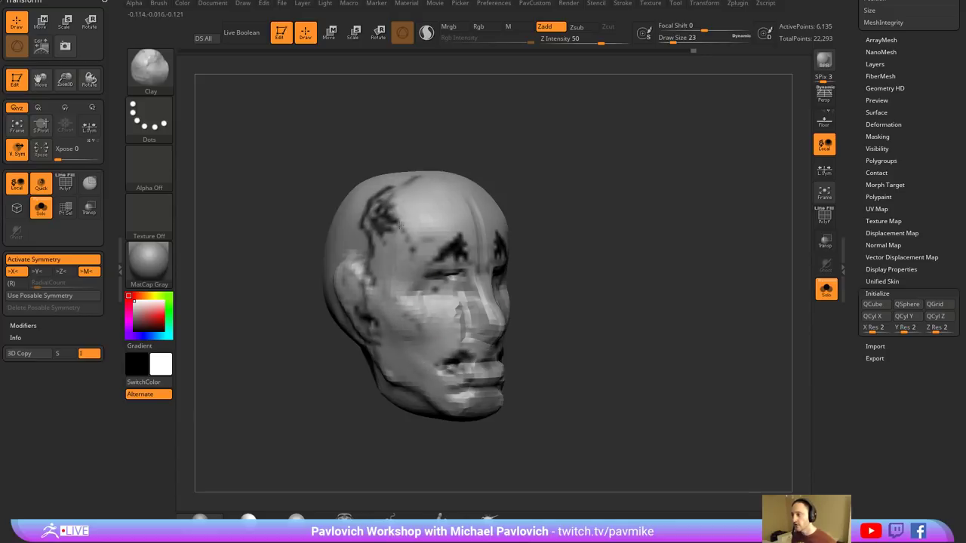
- Raise the temple ridge, side hairline and hair tuft on top of the forehead with the Standard brush at draw size 17
mouse_move(583, 213)
right_mouse_down()
mouse_move(612, 207)
mouse_move(489, 249)
right_mouse_up()
key("b")
key("s")
key("t")
key("s")
left_click_drag(489, 249, 486, 250)
mouse_move(492, 265)
left_mouse_down()
mouse_move(517, 212)
mouse_move(528, 219)
left_mouse_up()
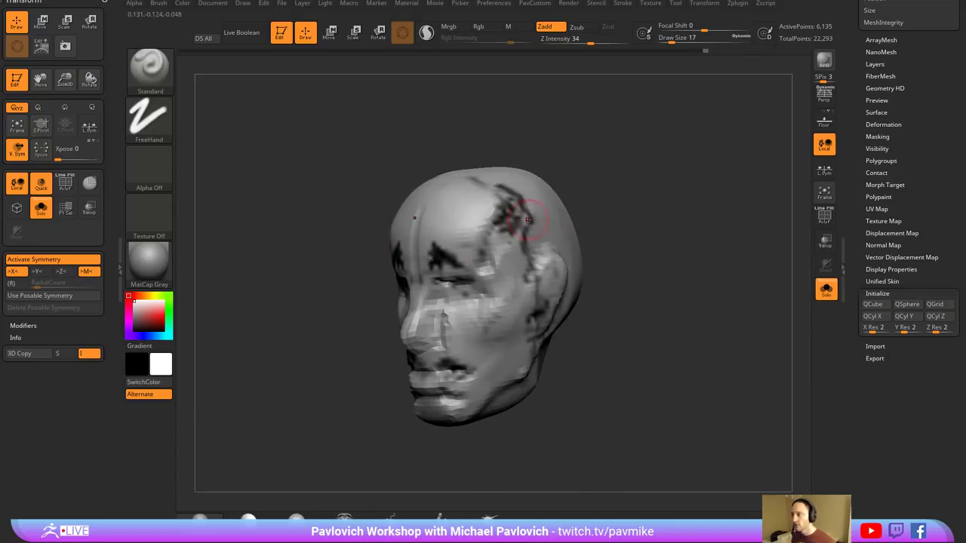
right_click_drag(559, 177, 614, 234)
left_click_drag(412, 226, 487, 243)
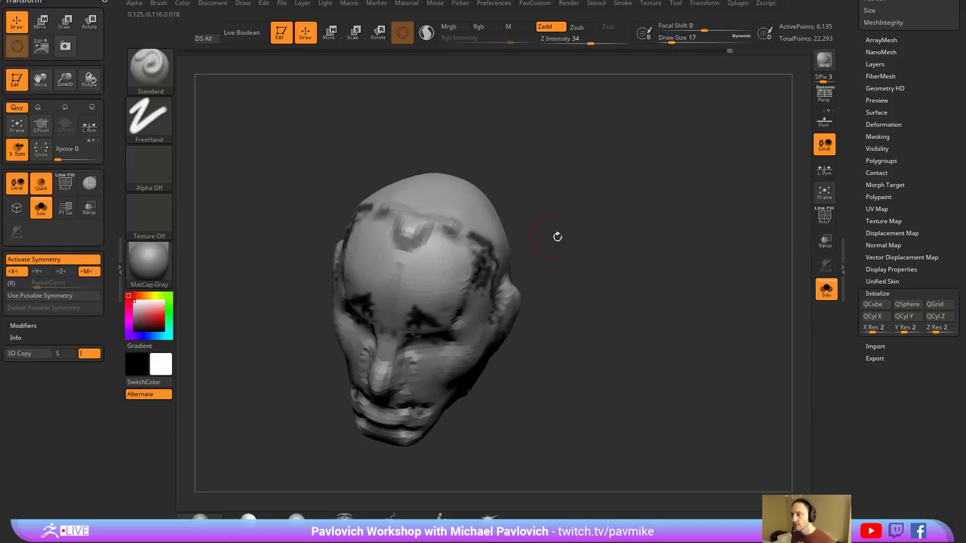
- Carve inward around the hair tuft, side hair and ear to separate these forms
right_click_drag(556, 237, 507, 207)
left_click_drag(427, 222, 444, 316, "alt")
mouse_move(454, 277)
left_mouse_down("alt")
mouse_move(509, 279)
mouse_move(521, 313)
left_mouse_up("alt")
right_click_drag(570, 321, 550, 321)
left_click_drag(516, 297, 504, 359, "alt")
right_click_drag(636, 336, 790, 235)
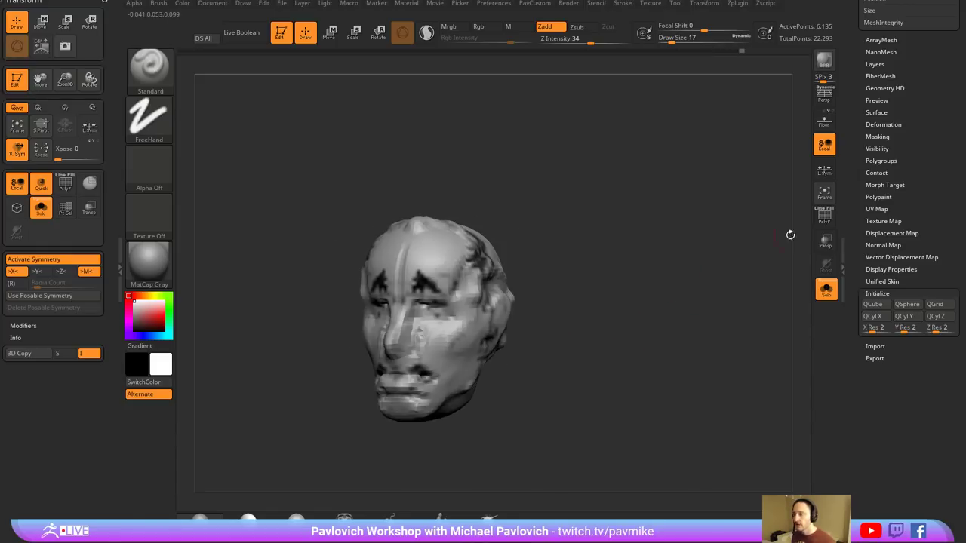
- Adjust the DynaMesh resolution and remesh the head at a higher density
left_click_drag(887, 79, 851, 262)
right_click_drag(668, 230, 636, 244)
key("3")
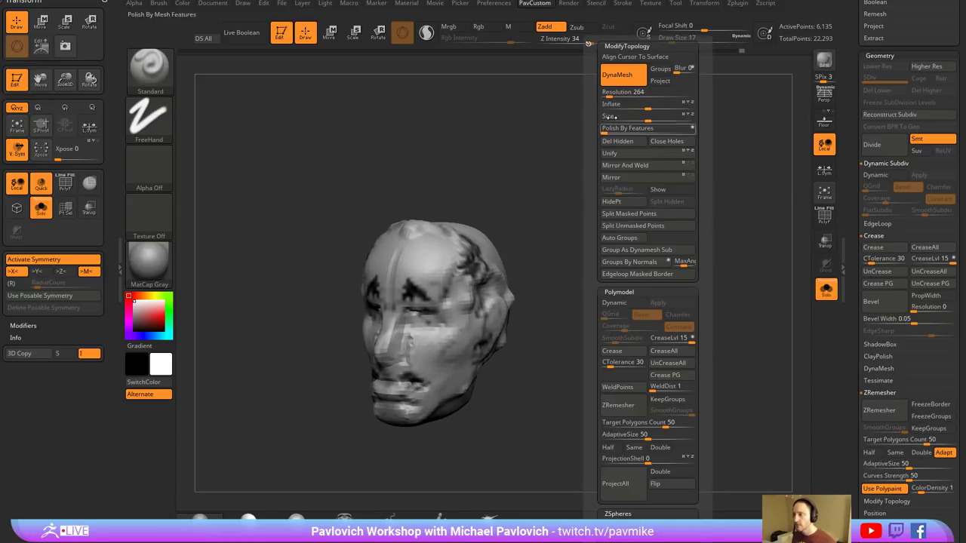
left_click(610, 93)
left_click_drag(584, 198, 625, 262, "ctrl")
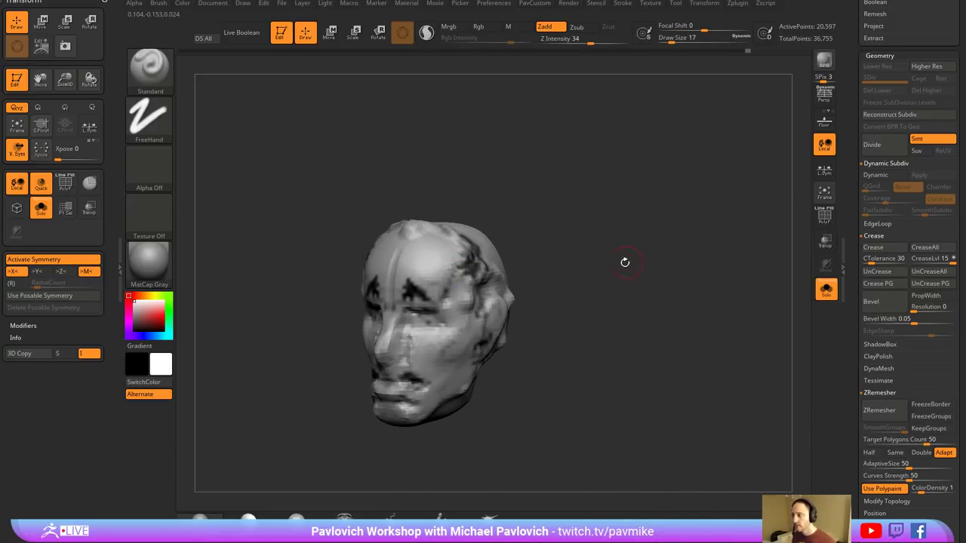
- Show the reference sketch, restore the stored camera view from the timeline, and hide the timeline again
key("shift+z")
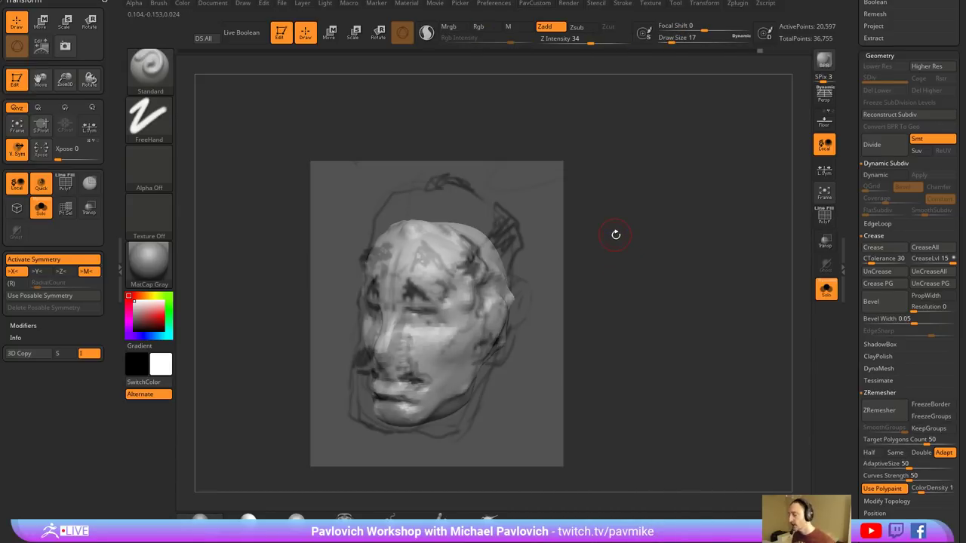
left_click(435, 4)
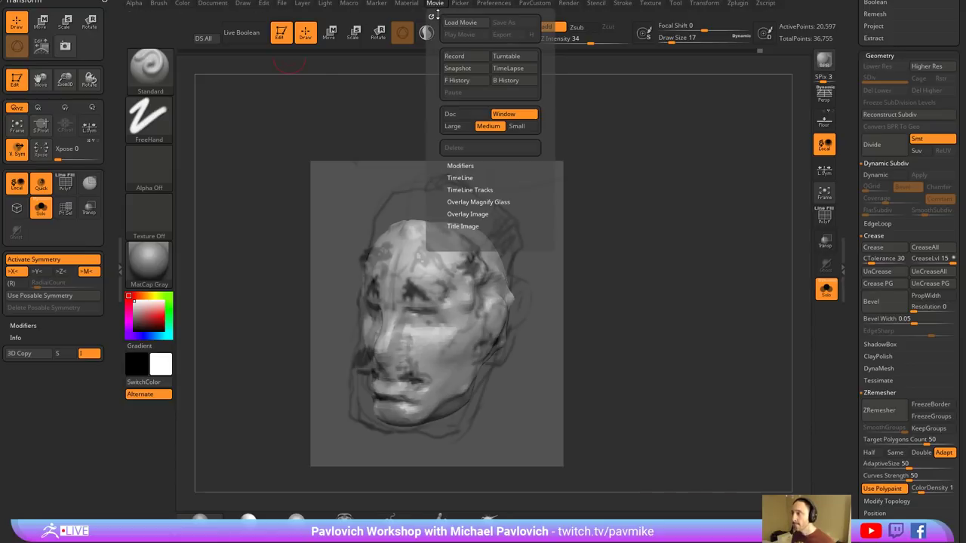
left_click(480, 178)
left_click(475, 200)
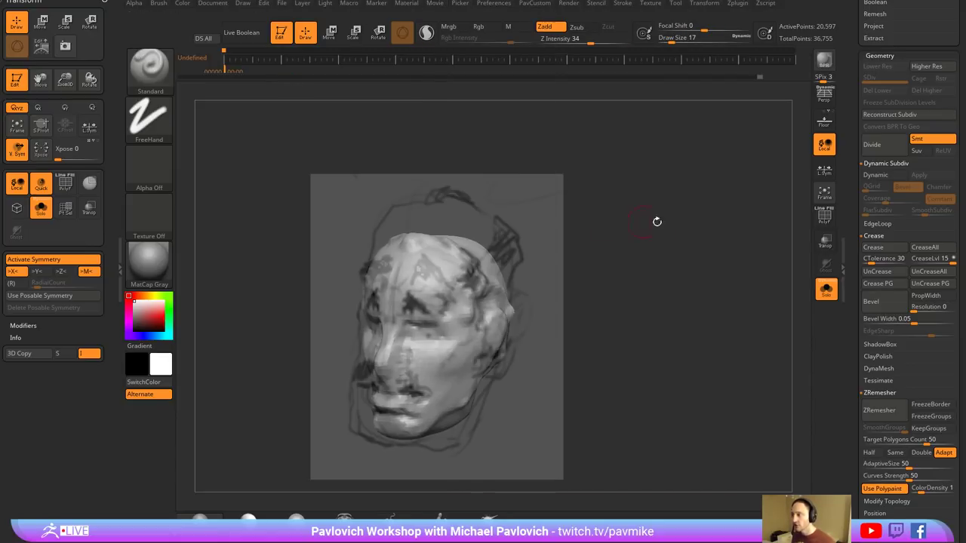
mouse_move(648, 268)
left_mouse_down()
mouse_move(662, 267)
mouse_move(654, 261)
mouse_move(674, 278)
left_mouse_up()
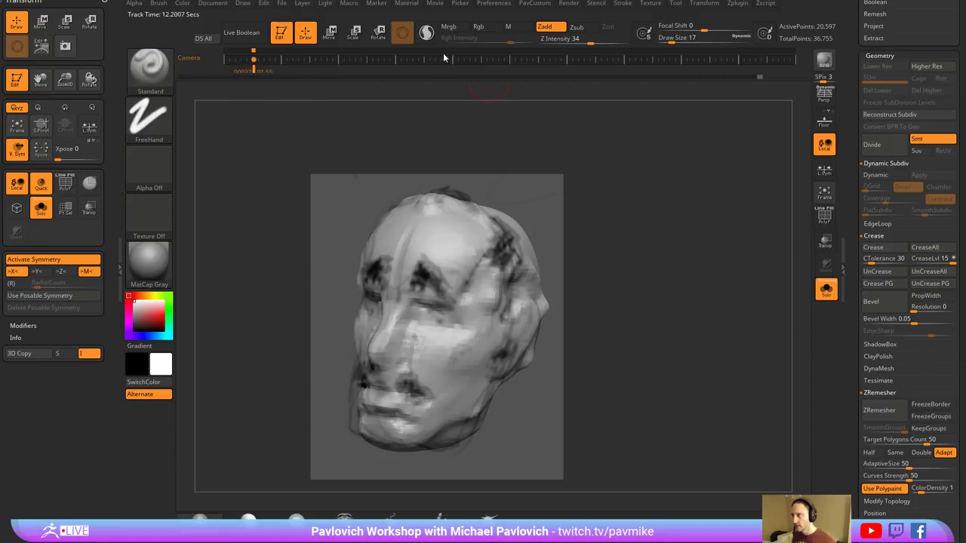
left_click(434, 4)
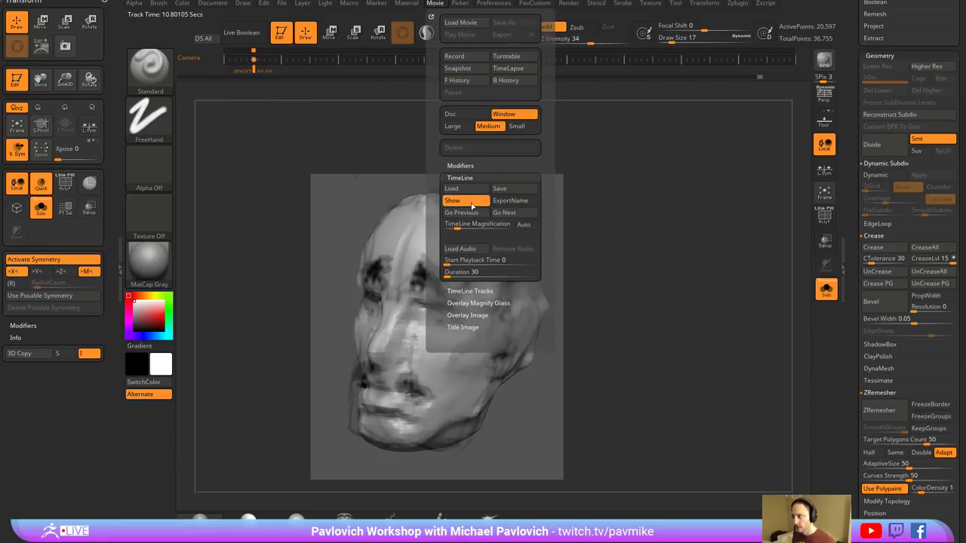
left_click(457, 201)
mouse_move(600, 258)
left_mouse_down()
mouse_move(626, 258)
mouse_move(626, 249)
mouse_move(590, 252)
left_mouse_up()
key("b")
key("c")
key("l")
left_click_drag(504, 370, 552, 341)
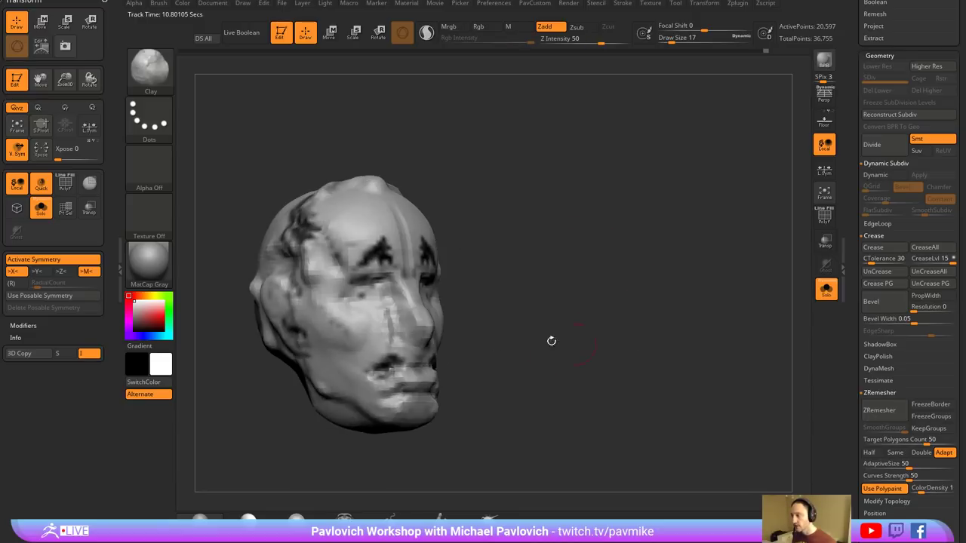
- Return to the sketch-matched view and pull the lips and chin to the sketch outline with the Move brush
mouse_move(418, 411)
left_mouse_down()
mouse_move(568, 329)
mouse_move(650, 251)
left_mouse_up()
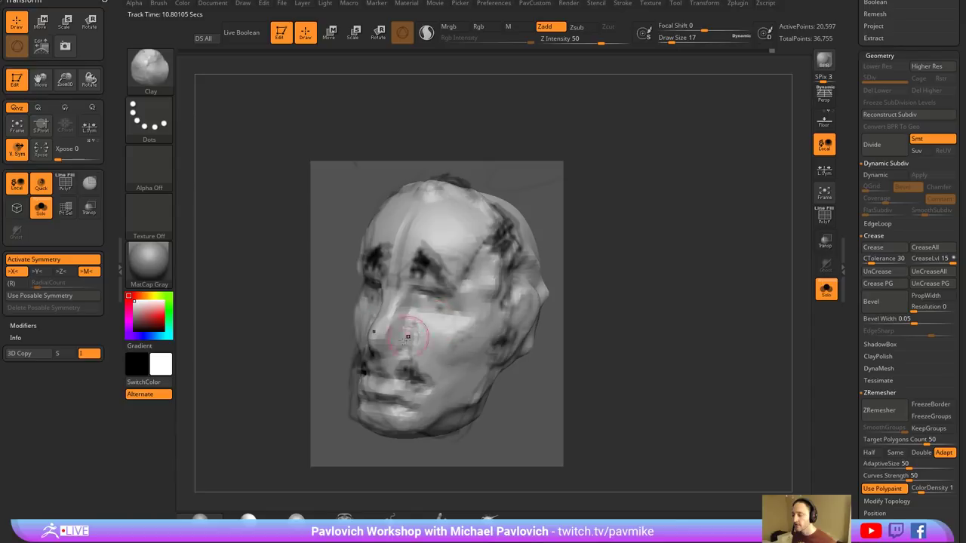
key("b")
key("m")
key("v")
mouse_move(358, 409)
left_mouse_down()
mouse_move(360, 377)
mouse_move(360, 410)
left_mouse_up()
key("bracketleft")
key("bracketleft")
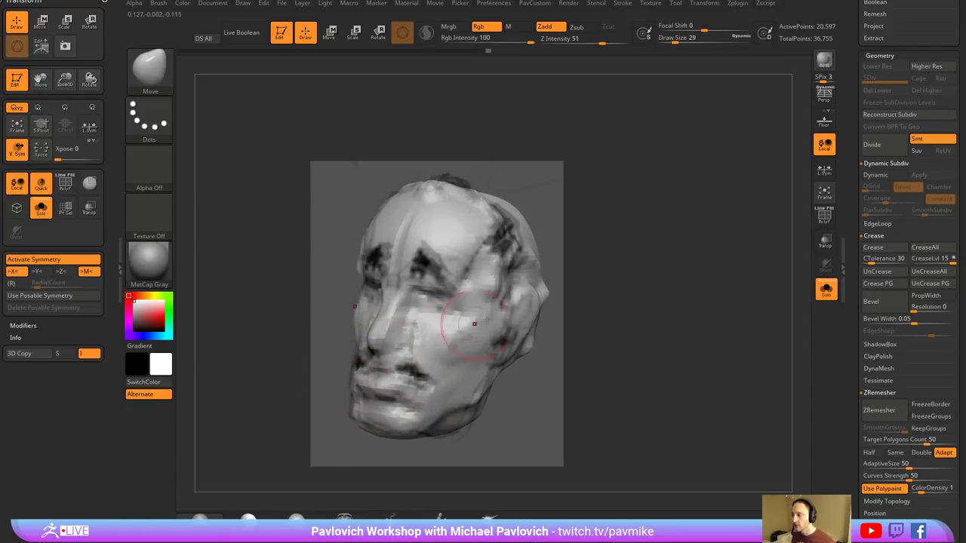
- Set the Standard brush to Rgb only and transfer the sketched brows, eye, nose base, cheek line and side hair onto the head
key("b")
key("s")
key("t")
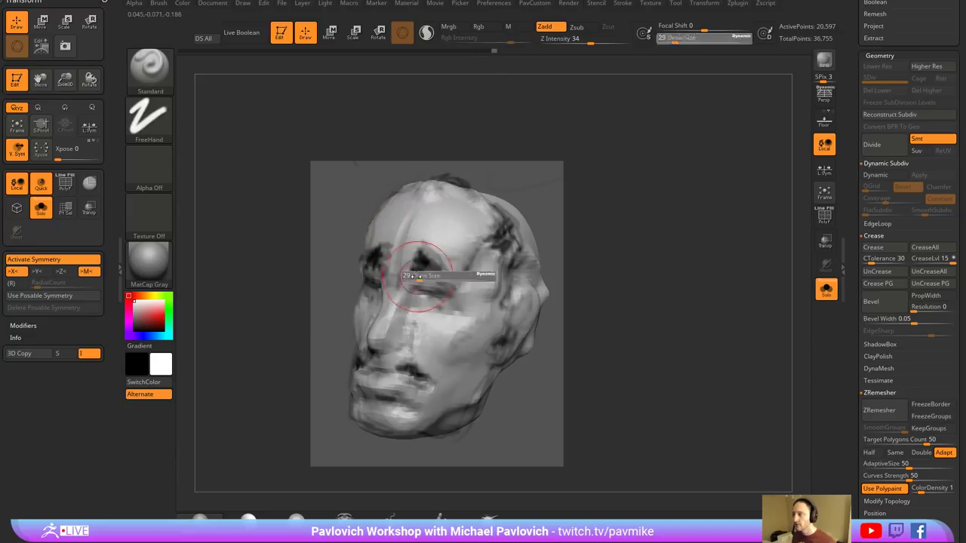
left_click(479, 27)
left_click(483, 29)
left_click(547, 27)
key("s")
left_click(434, 266)
left_click_drag(416, 265, 452, 273, "alt")
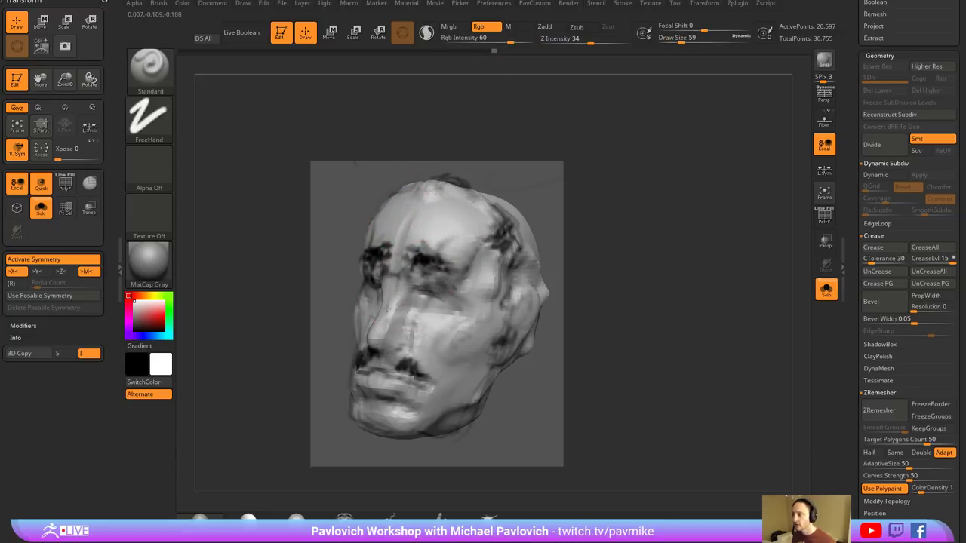
left_click_drag(400, 370, 427, 377, "alt")
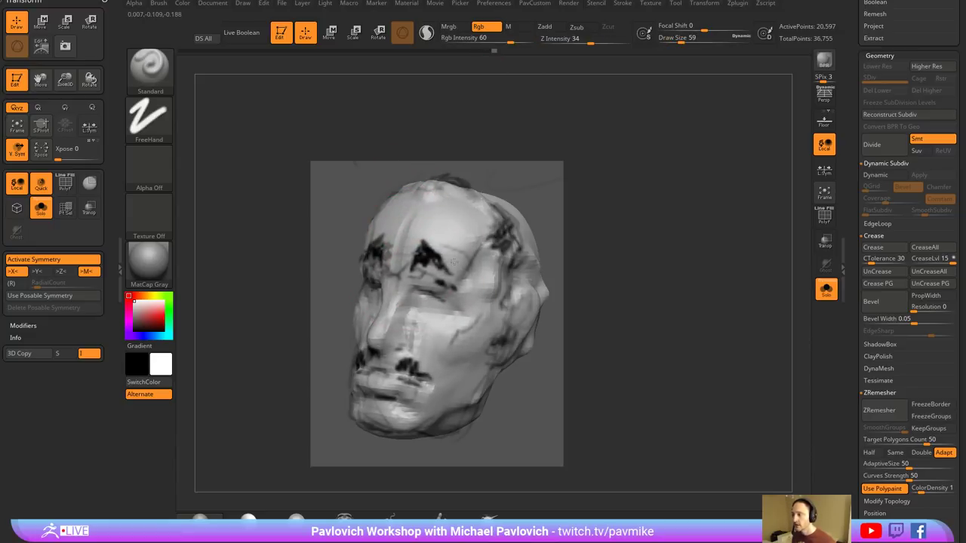
key("shift")
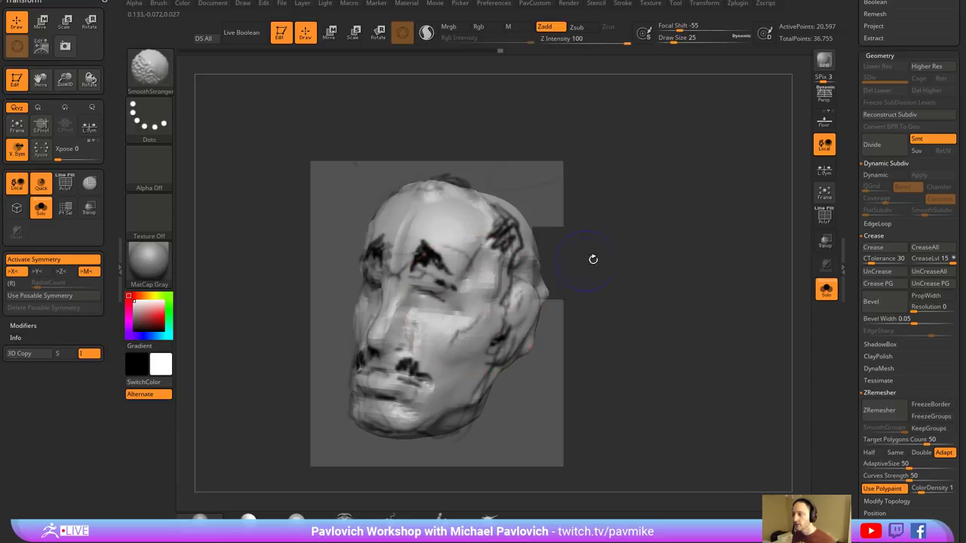
- Hide the reference sketch and reshape the lips and chin in profile with the Move brush
left_click_drag(593, 259, 521, 272)
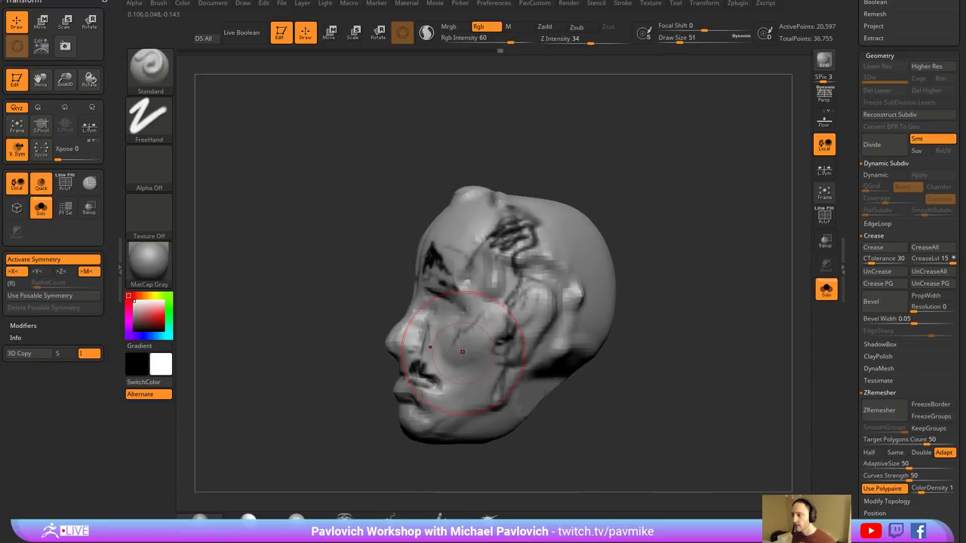
key("b")
key("m")
key("v")
left_click_drag(379, 427, 377, 440, "shift")
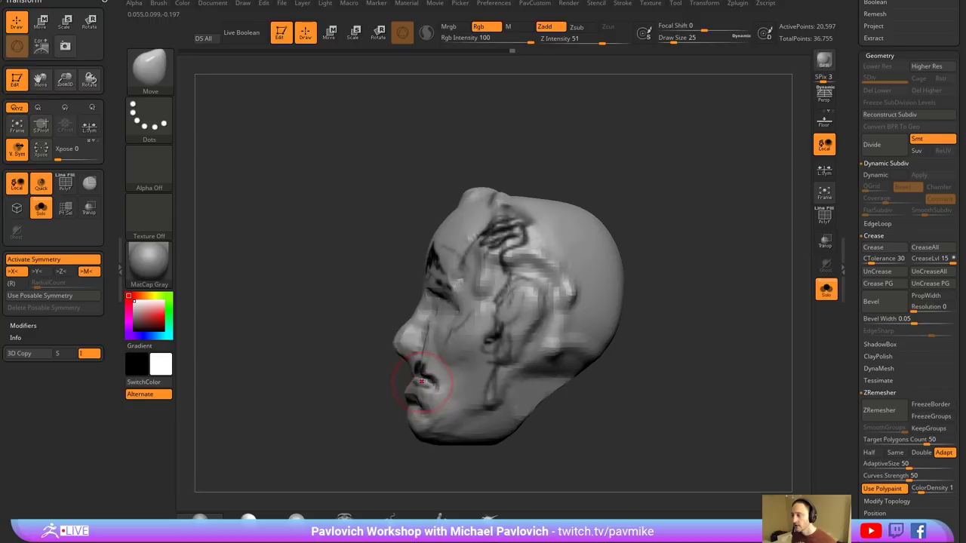
right_click_drag(433, 412, 516, 421)
right_click_drag(516, 421, 544, 401, "alt")
right_click_drag(432, 401, 579, 379)
left_click_drag(578, 378, 609, 360)
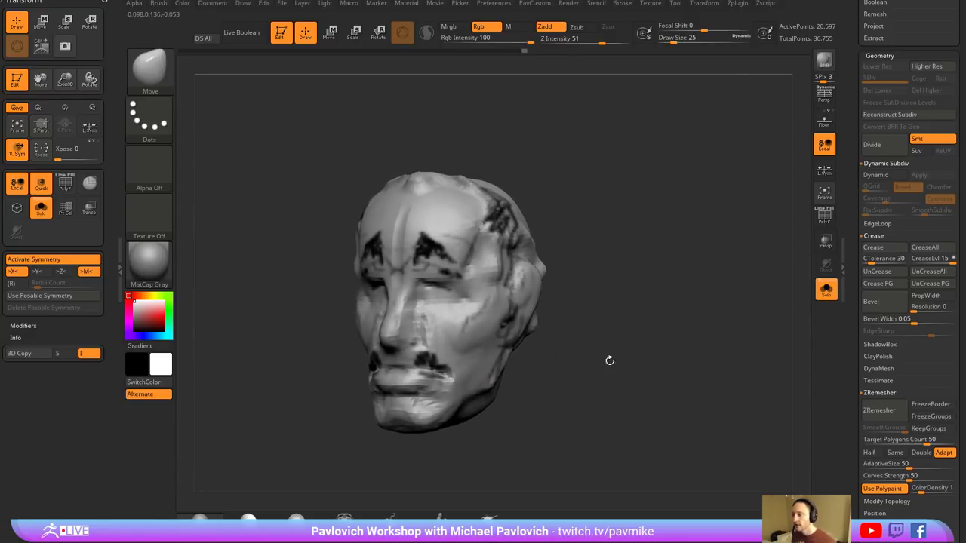
- Turn off the polypaint display of the Body_Male1 subtool so the head shows only its plain sculpted surface
left_click_drag(857, 240, 856, 328)
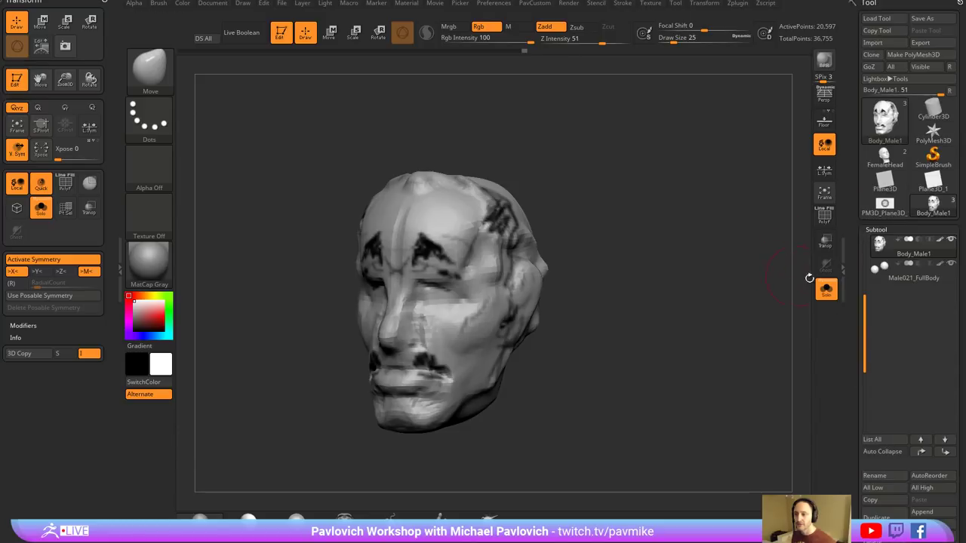
left_click(941, 242)
left_click_drag(650, 286, 496, 302)
key("bracketleft")
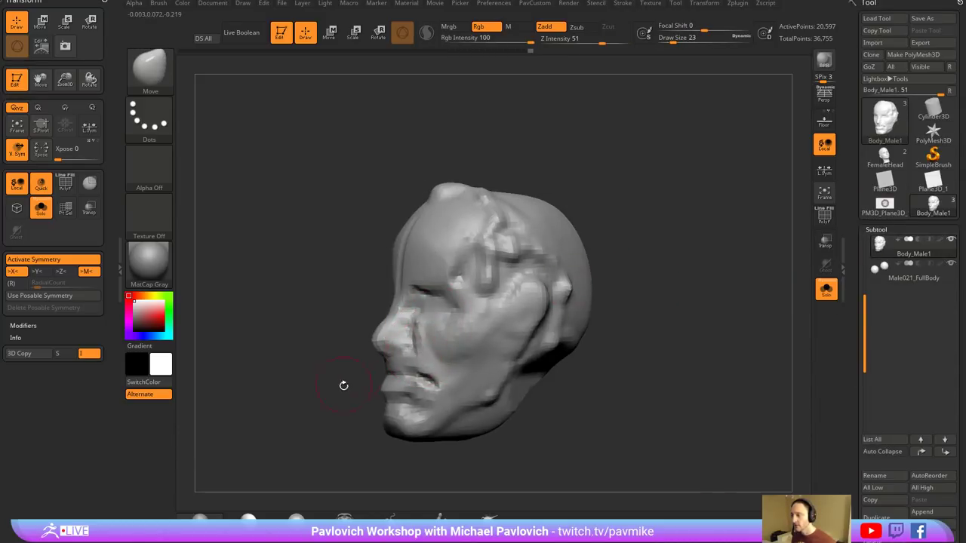
left_click_drag(344, 384, 383, 354)
mouse_move(348, 381)
left_mouse_down()
mouse_move(605, 330)
mouse_move(567, 298)
left_mouse_up()
- Set the Standard brush to Zadd without Rgb and sculpt the underside and wings of the nose at draw size 7
key("b")
key("s")
key("t")
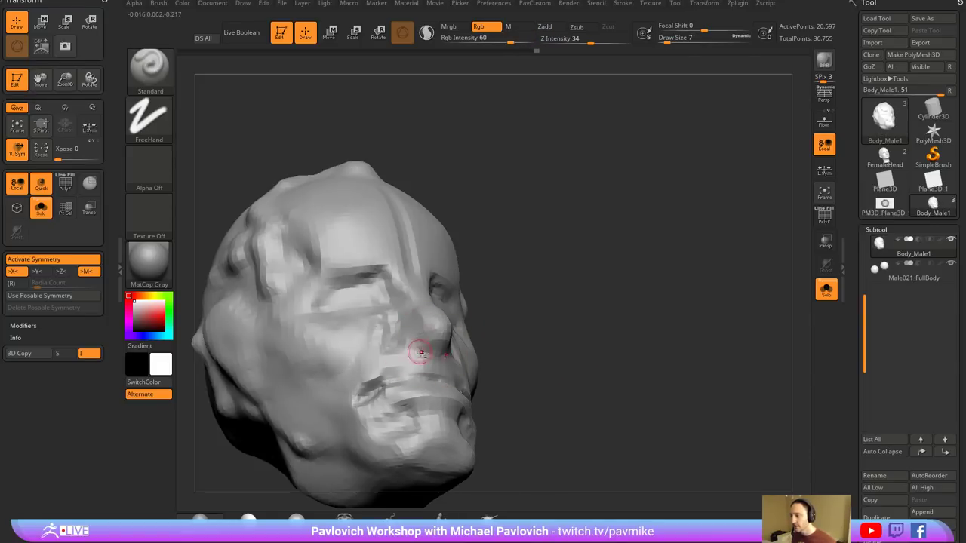
left_click(549, 28)
left_click(479, 28)
left_click_drag(586, 271, 620, 213, "alt")
key("shift")
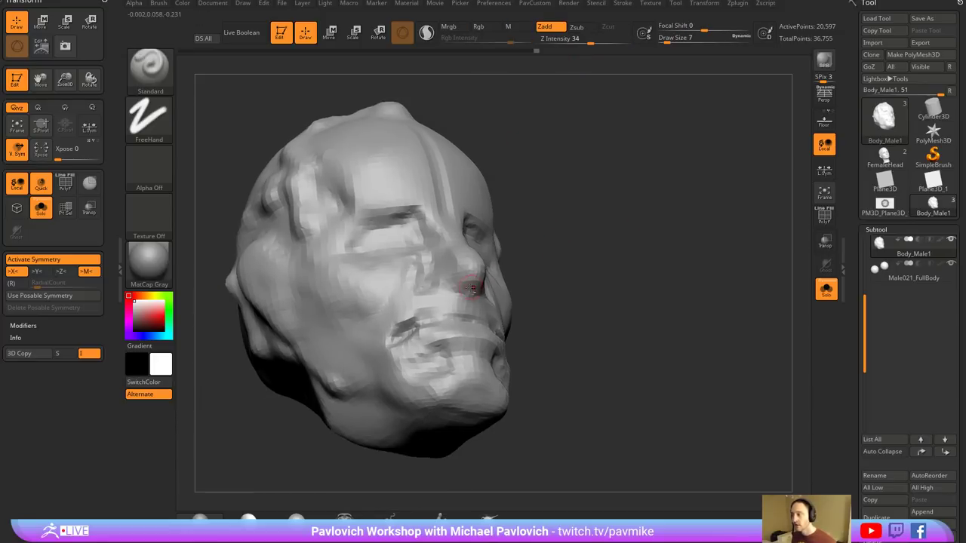
mouse_move(464, 284)
right_mouse_down()
mouse_move(429, 287)
mouse_move(446, 244)
right_mouse_up()
right_click_drag(627, 225, 668, 232)
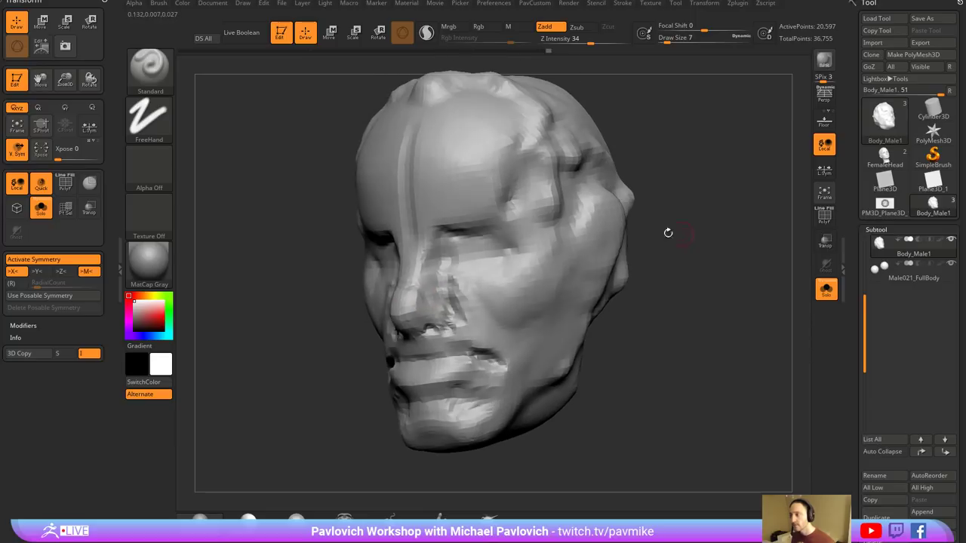
- Rough in the inner eye corners, eyelids and eye bags inside the sockets with the Standard brush
right_click_drag(453, 245, 402, 273)
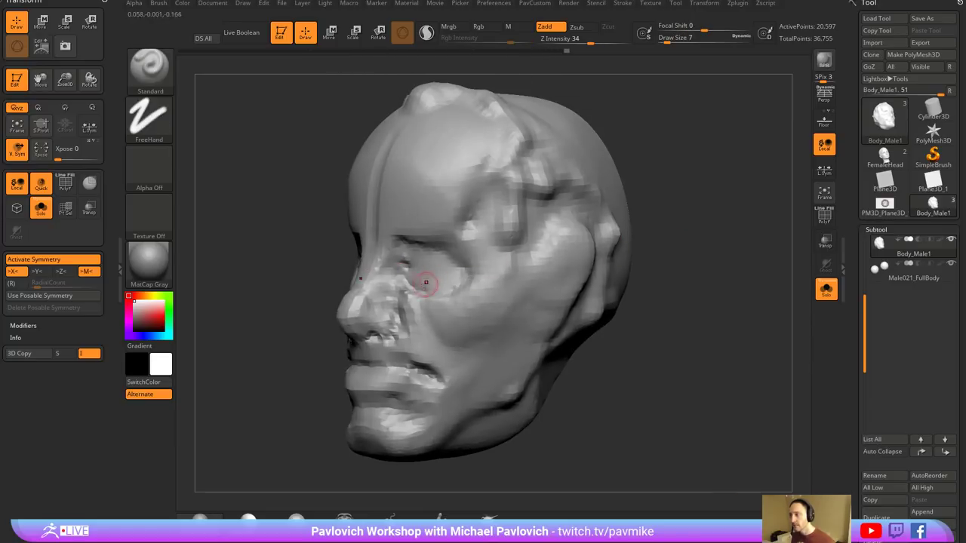
right_click_drag(598, 237, 433, 280)
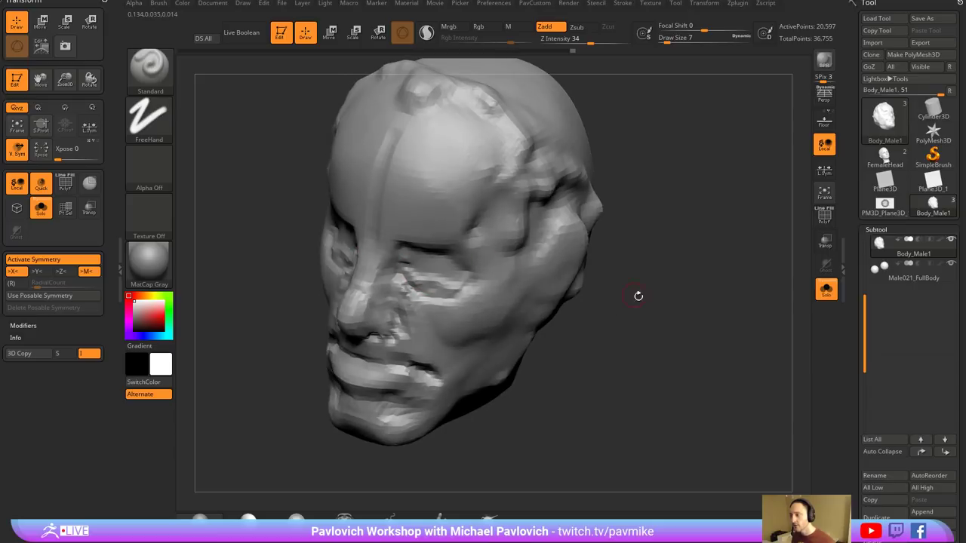
right_click_drag(638, 296, 408, 270)
right_click_drag(545, 266, 430, 262)
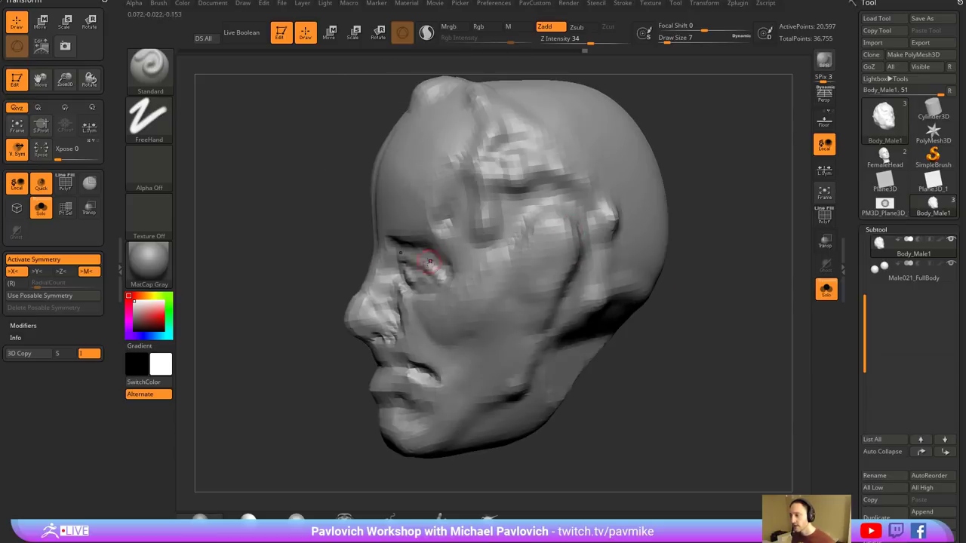
right_click_drag(297, 318, 319, 281)
- Push the eye area into place in profile with the Move brush at draw size 18
key("s")
key("b")
key("m")
key("v")
left_click_drag(402, 276, 382, 284)
right_click_drag(300, 328, 337, 261)
right_click_drag(430, 248, 410, 259)
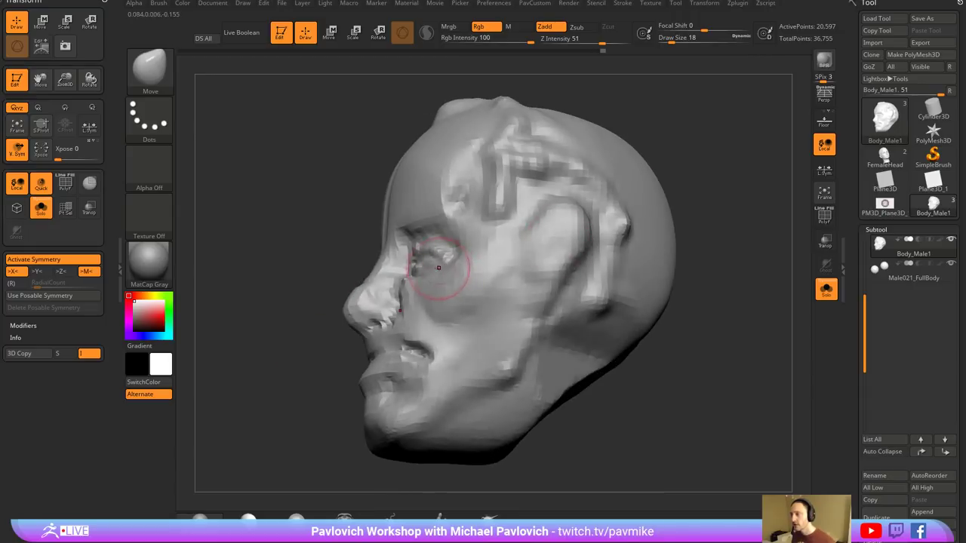
mouse_move(352, 280)
right_mouse_down()
mouse_move(612, 218)
mouse_move(595, 196)
mouse_move(483, 219)
right_mouse_up()
- Build up the brow ridges and fill in the forehead groove with the Clay brush at draw size 16
key("b")
key("c")
key("l")
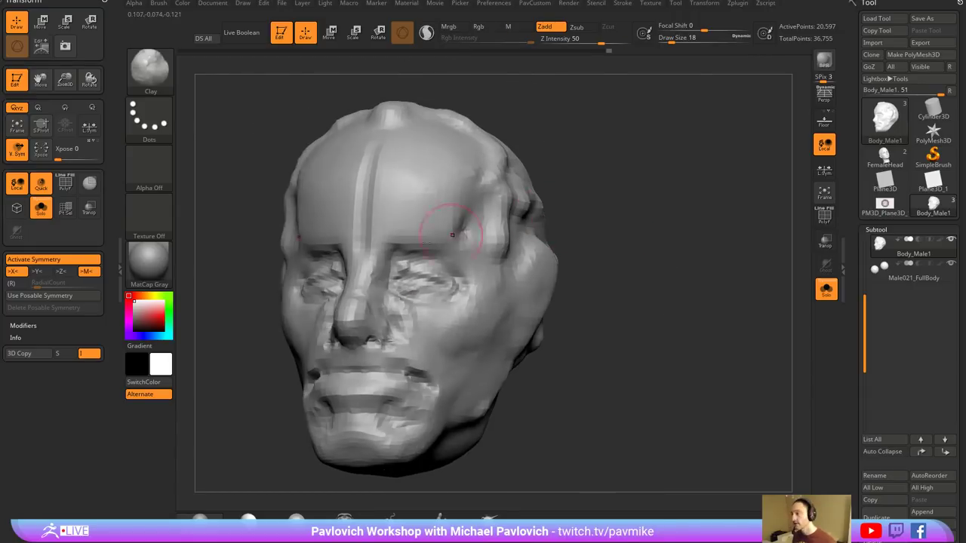
key("s")
mouse_move(424, 258)
left_mouse_down()
mouse_move(432, 246)
mouse_move(364, 214)
left_mouse_up()
key("s")
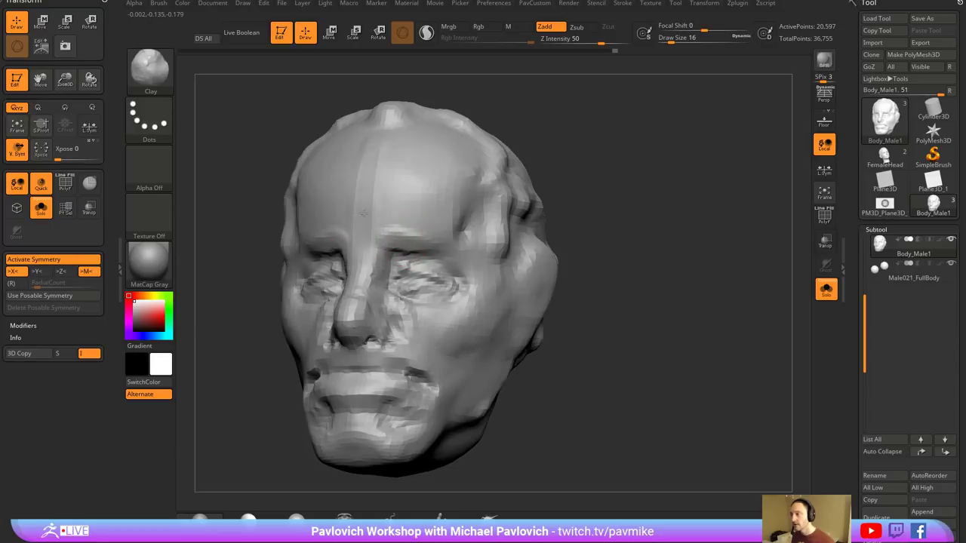
right_click_drag(589, 181, 562, 183)
mouse_move(391, 226)
left_mouse_down()
mouse_move(424, 227)
mouse_move(399, 233)
mouse_move(427, 231)
mouse_move(481, 259)
left_mouse_up()
mouse_move(626, 255)
left_mouse_down("alt")
mouse_move(638, 221)
mouse_move(689, 224)
left_mouse_up("alt")
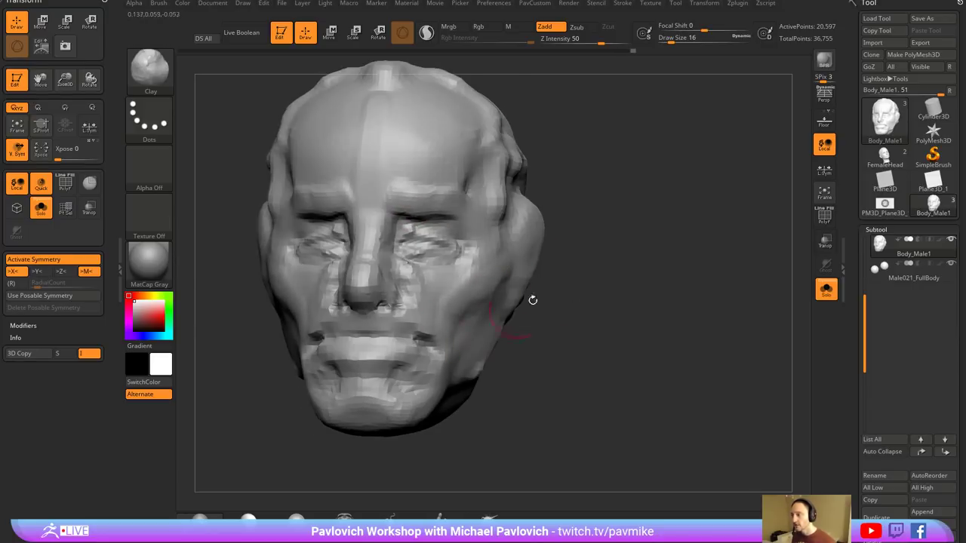
- Add volume around the upper lip and mouth corners with the Clay brush
right_click_drag(533, 299, 480, 288)
mouse_move(398, 321)
left_mouse_down()
mouse_move(421, 354)
mouse_move(446, 352)
left_mouse_up()
left_click_drag(607, 323, 539, 320)
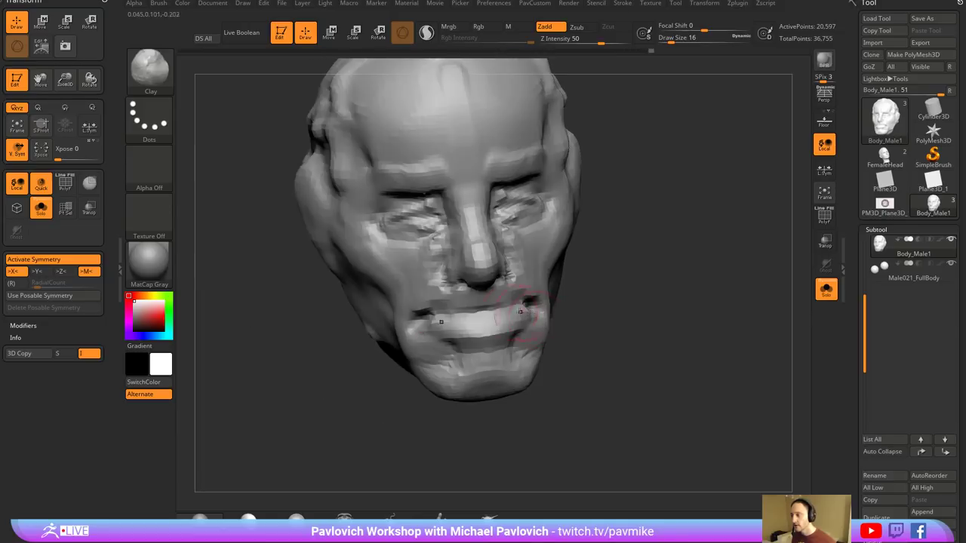
- Switch to the DamStandard brush at draw size 11 and smooth out the deep pits at the mouth corners
key("b")
key("s")
key("t")
key("bracketleft")
left_click_drag(645, 241, 612, 270, "alt")
key("b")
key("d")
key("s")
right_click_drag(612, 270, 613, 249)
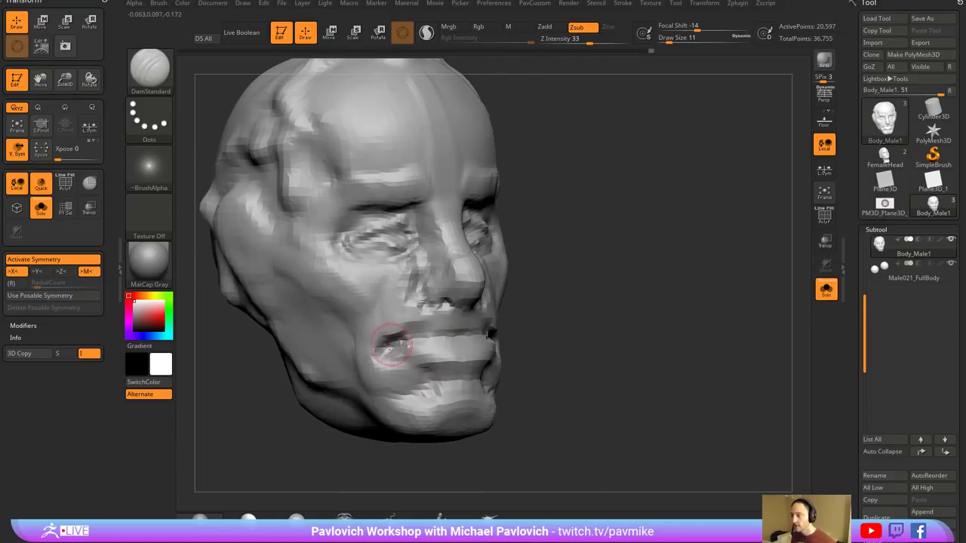
mouse_move(391, 345)
left_mouse_down("shift")
mouse_move(432, 343)
mouse_move(433, 326)
left_mouse_up("shift")
left_click_drag(556, 310, 473, 316)
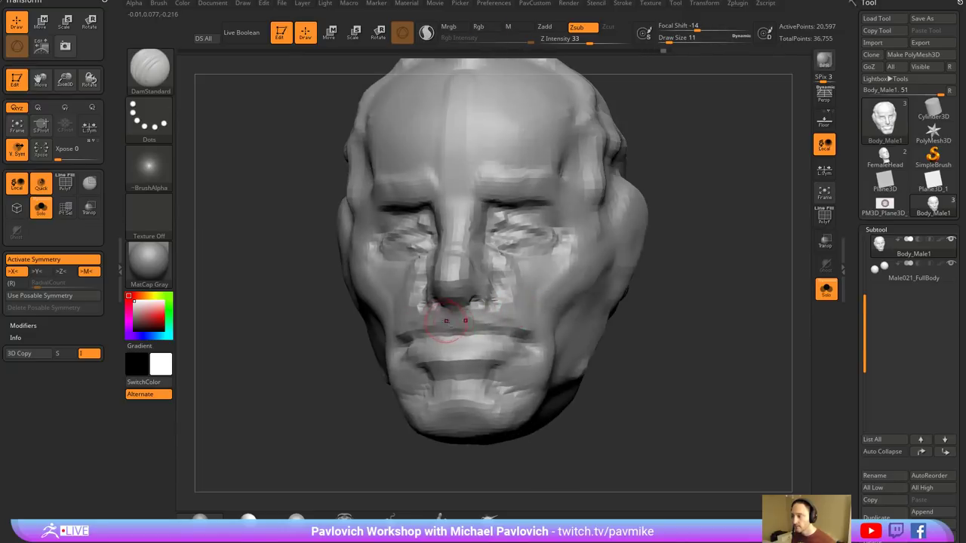
- Carve the edge above the upper lip and the crease beneath the lips with the DamStandard brush
left_click_drag(636, 325, 480, 309)
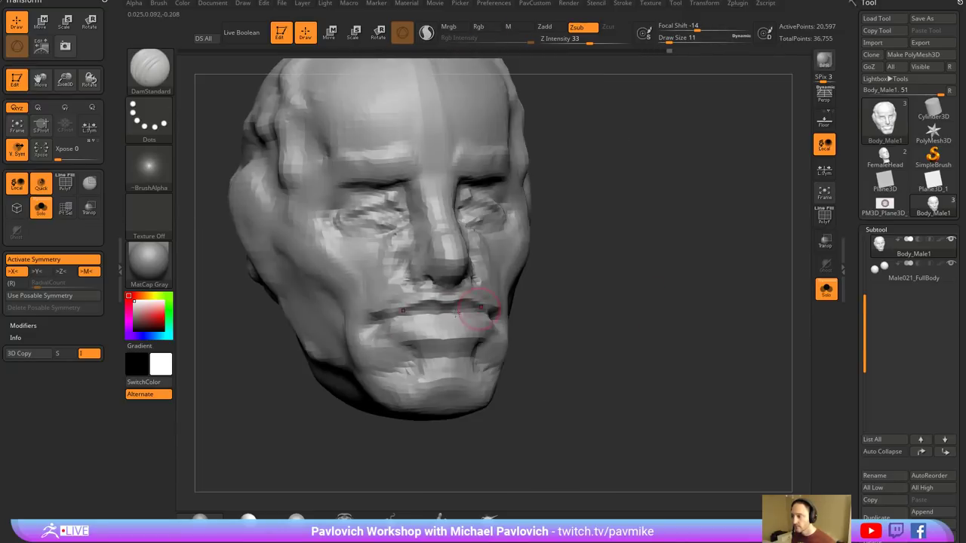
left_click_drag(391, 323, 441, 327)
left_click_drag(548, 321, 562, 321)
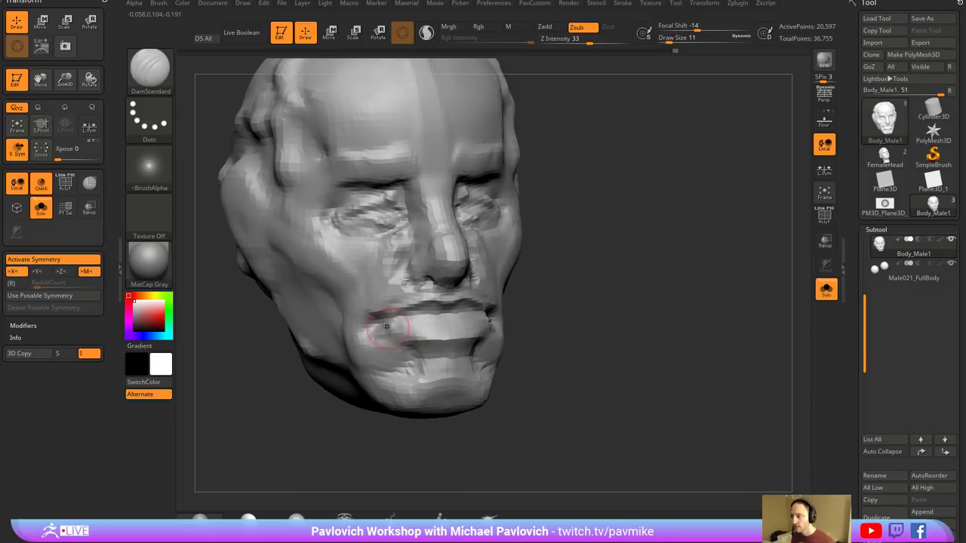
left_click_drag(410, 346, 437, 345)
left_click_drag(671, 332, 535, 336)
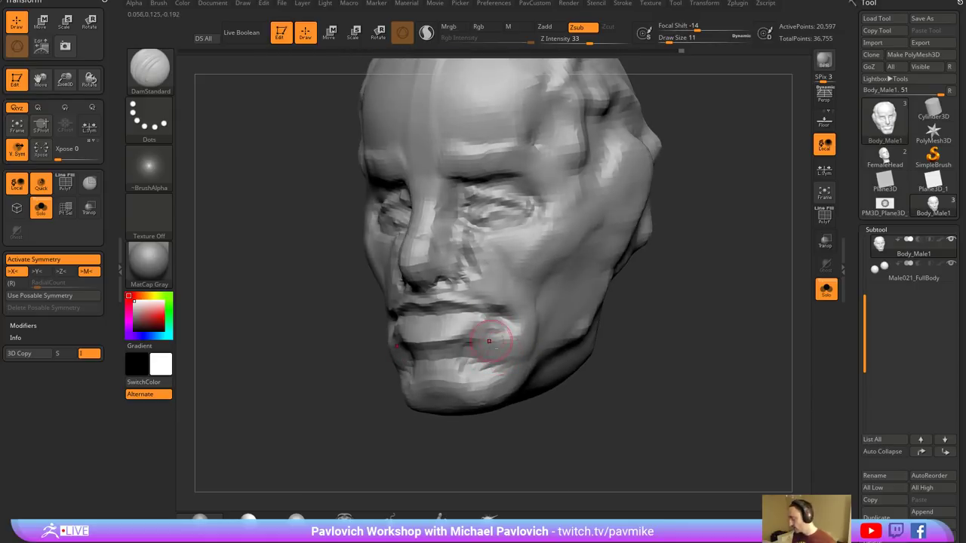
- Fill out the area beneath the mouth corner and beside the chin with the Clay brush
key("b")
key("c")
key("l")
left_click_drag(490, 363, 468, 369)
mouse_move(612, 343)
left_mouse_down()
mouse_move(691, 332)
mouse_move(659, 329)
left_mouse_up()
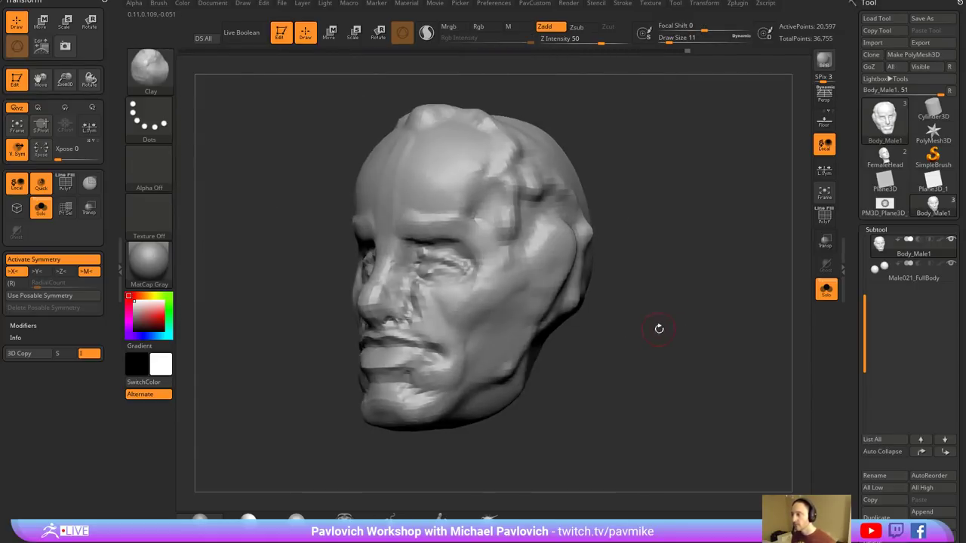
right_click_drag(659, 328, 656, 323)
- Pull the ear forms outward from the side of the head with the Move brush at draw size 31
key("2")
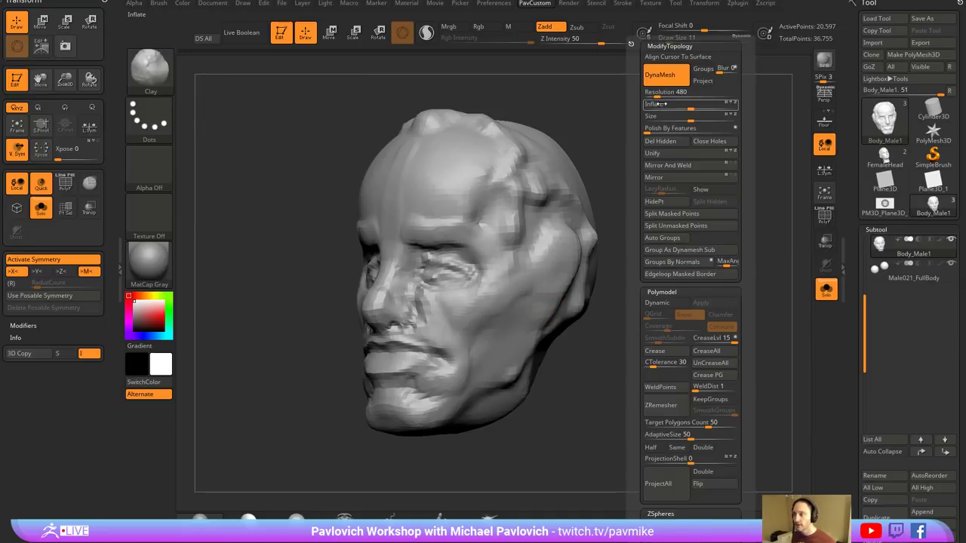
left_click_drag(609, 216, 631, 262, "shift")
key("b")
key("m")
key("v")
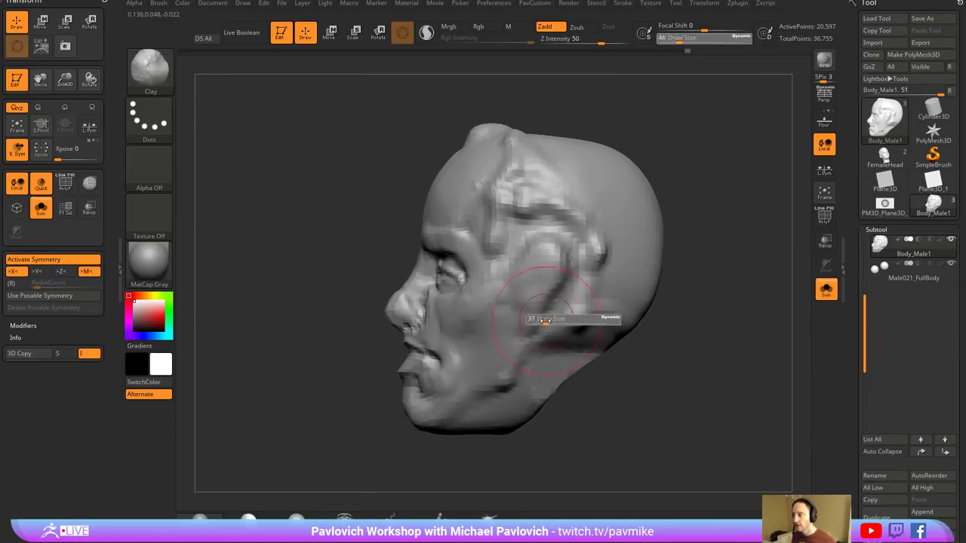
right_click_drag(518, 302, 558, 290)
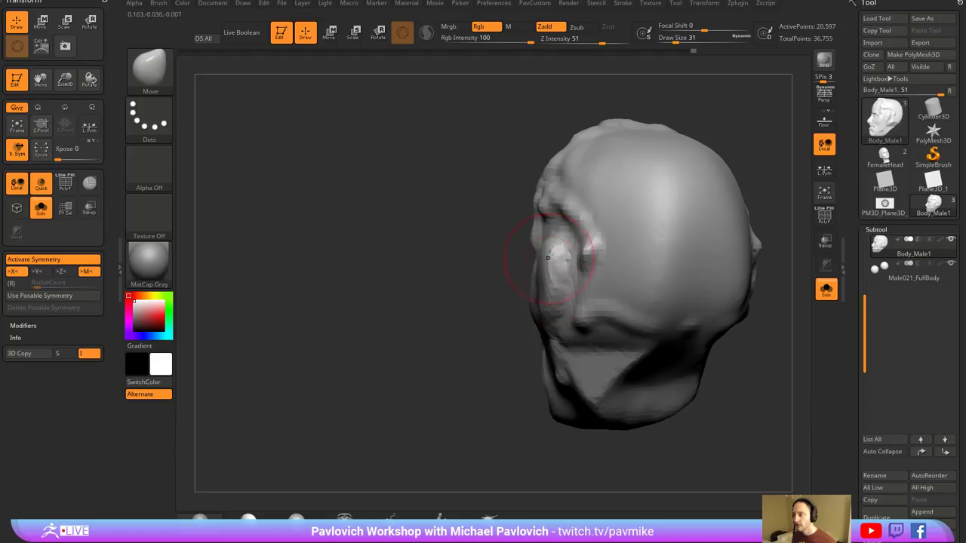
mouse_move(548, 258)
right_mouse_down()
mouse_move(581, 264)
mouse_move(564, 264)
mouse_move(645, 251)
mouse_move(620, 281)
mouse_move(570, 280)
right_mouse_up()
- Carve the inner contours of the ear with the DamStandard brush at draw size 14
key("b")
key("d")
key("s")
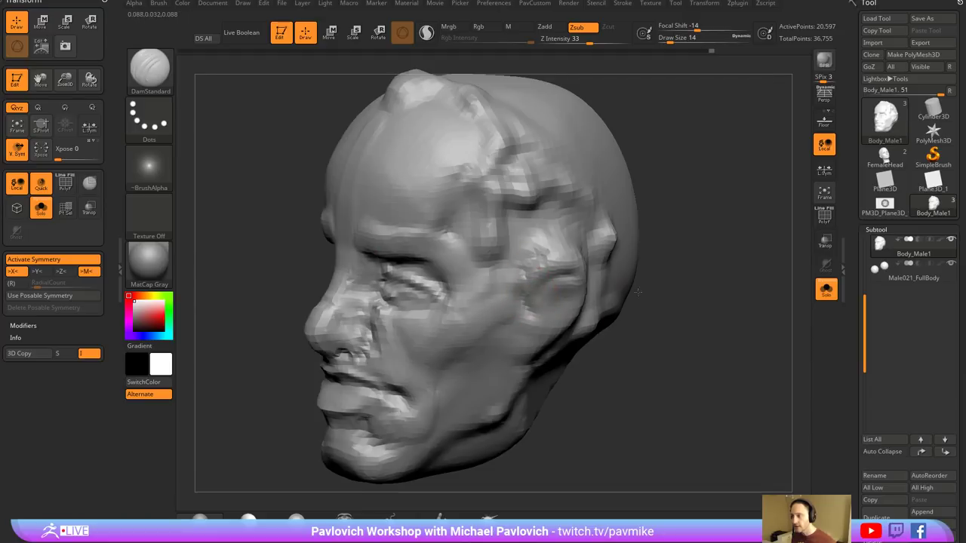
right_click_drag(638, 292, 547, 270)
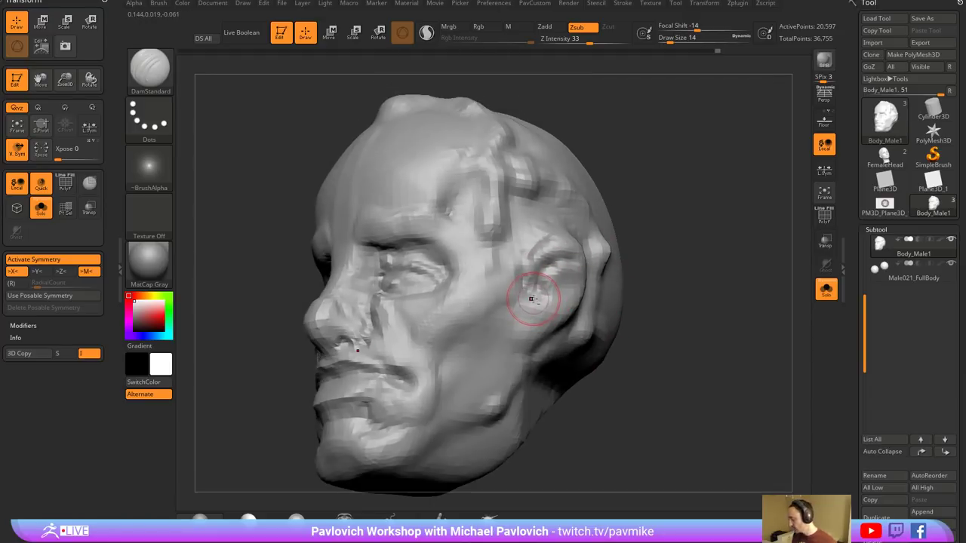
- Build up the ear's inner forms with the Clay and Standard brushes and adjust its shape with the Move brush
key("b")
key("c")
key("l")
mouse_move(541, 297)
right_mouse_down()
mouse_move(681, 239)
mouse_move(687, 280)
right_mouse_up()
key("b")
key("s")
key("t")
key("b")
key("m")
key("v")
right_click_drag(590, 267, 565, 268)
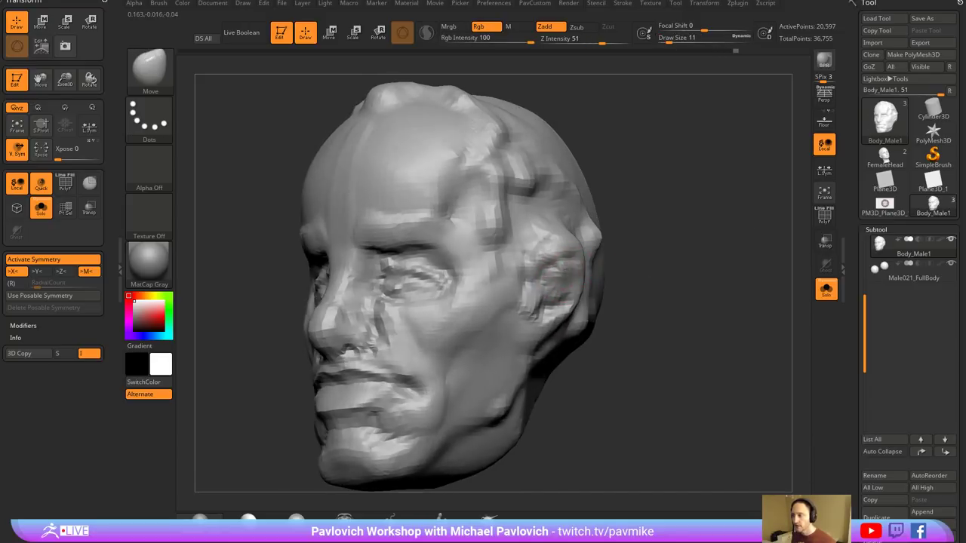
- Define the ear's rim, inner folds and lobe with the Standard brush at a small draw size
key("b")
key("s")
key("t")
key("s")
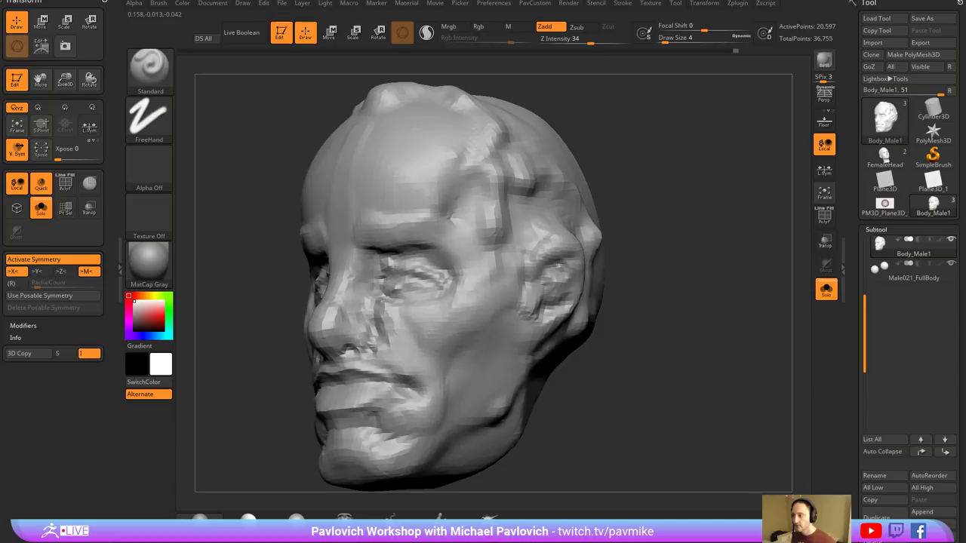
mouse_move(634, 262)
right_mouse_down()
mouse_move(554, 281)
mouse_move(616, 240)
right_mouse_up()
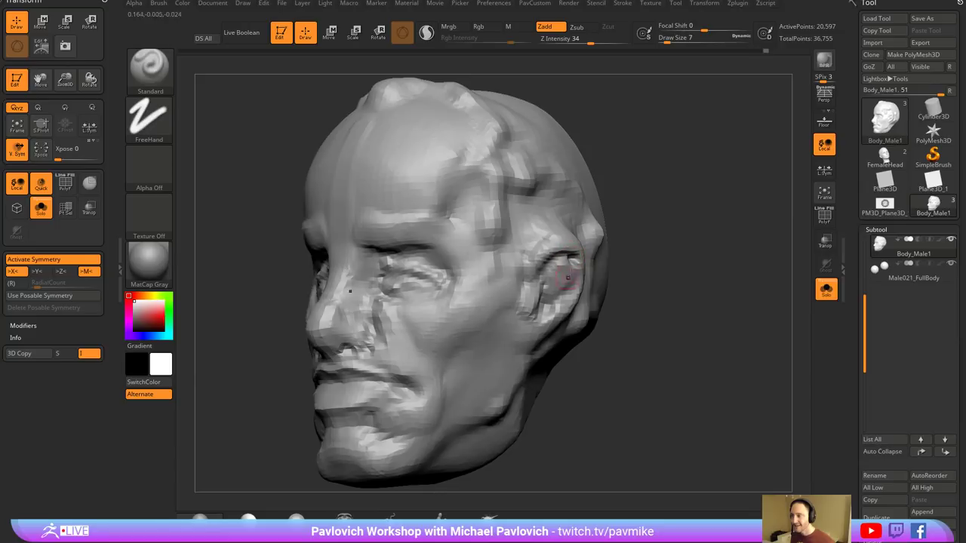
right_click_drag(558, 260, 605, 251)
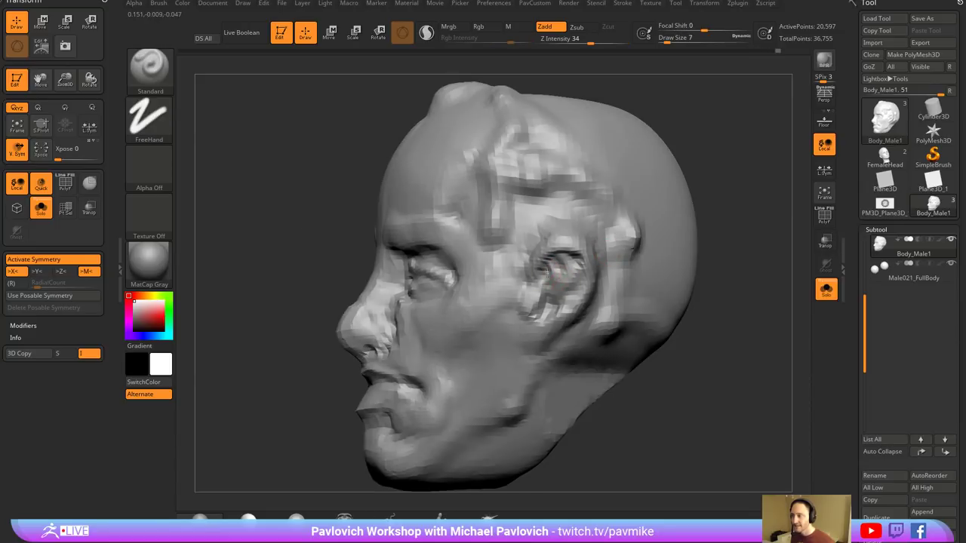
mouse_move(556, 272)
right_mouse_down()
mouse_move(639, 290)
mouse_move(592, 276)
right_mouse_up()
mouse_move(339, 342)
right_mouse_down()
mouse_move(532, 346)
mouse_move(659, 319)
mouse_move(627, 282)
right_mouse_up()
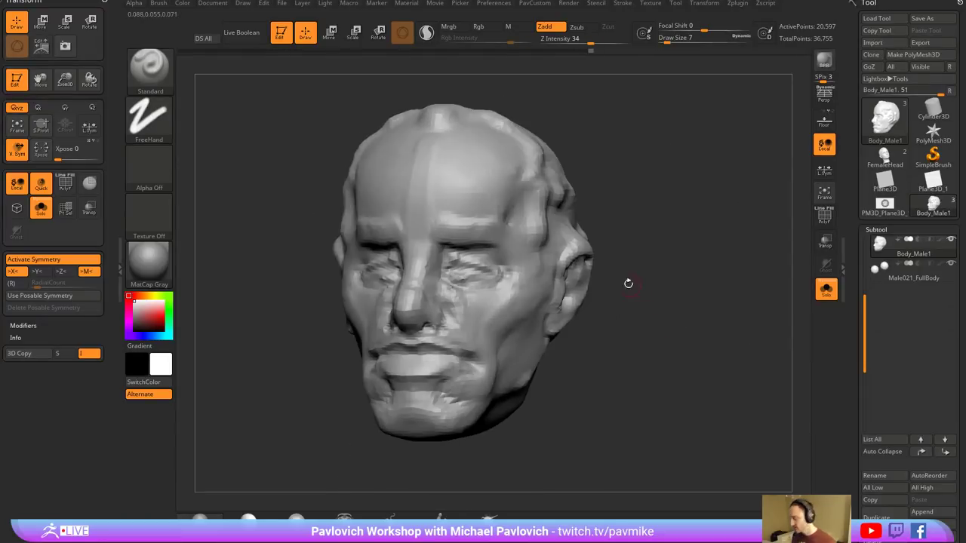
- Build up the cheek and jaw from below the ear to the jawline with the Clay brush at draw size 27
key("b")
key("c")
key("l")
key("s")
mouse_move(514, 366)
left_mouse_down()
mouse_move(530, 366)
mouse_move(519, 367)
left_mouse_up()
right_click_drag(630, 362, 552, 366)
key("ctrl+z")
key("s")
mouse_move(536, 366)
left_mouse_down()
mouse_move(521, 344)
mouse_move(541, 332)
left_mouse_up()
mouse_move(607, 353)
right_mouse_down()
mouse_move(633, 339)
mouse_move(577, 326)
right_mouse_up()
left_click_drag(581, 320, 536, 358)
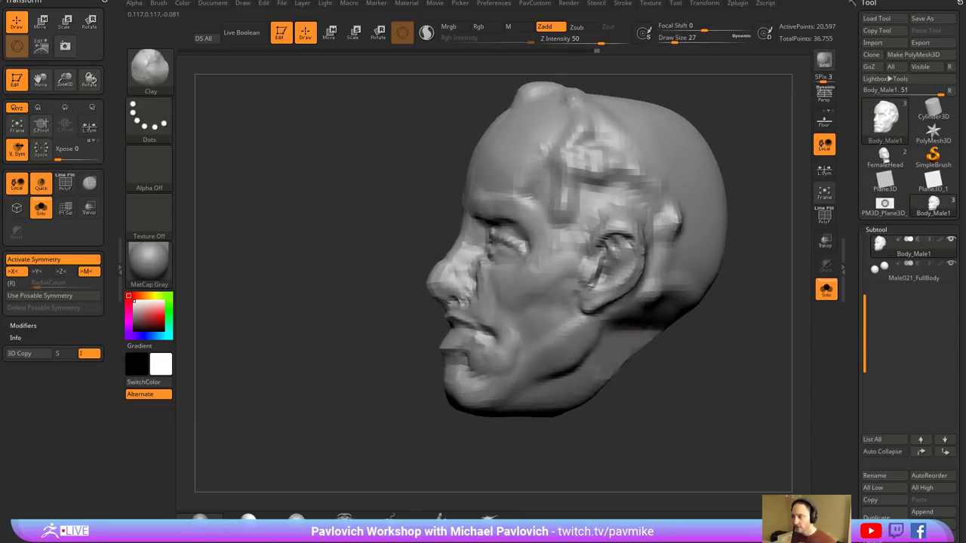
mouse_move(529, 362)
right_mouse_down()
mouse_move(664, 345)
mouse_move(451, 340)
right_mouse_up()
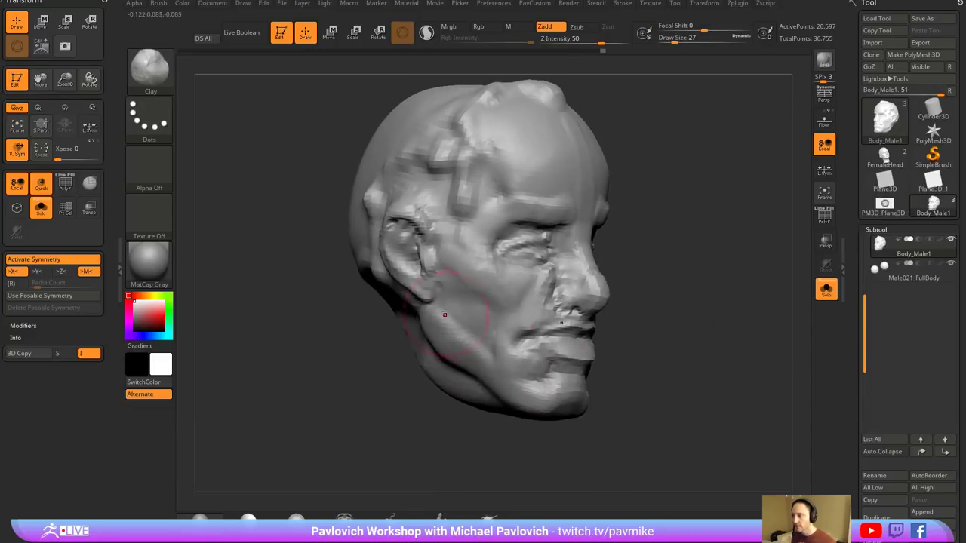
right_click_drag(698, 300, 662, 304)
right_click_drag(751, 305, 666, 298)
- Change the DynaMesh resolution and re-mesh the head with a denser surface
key("d")
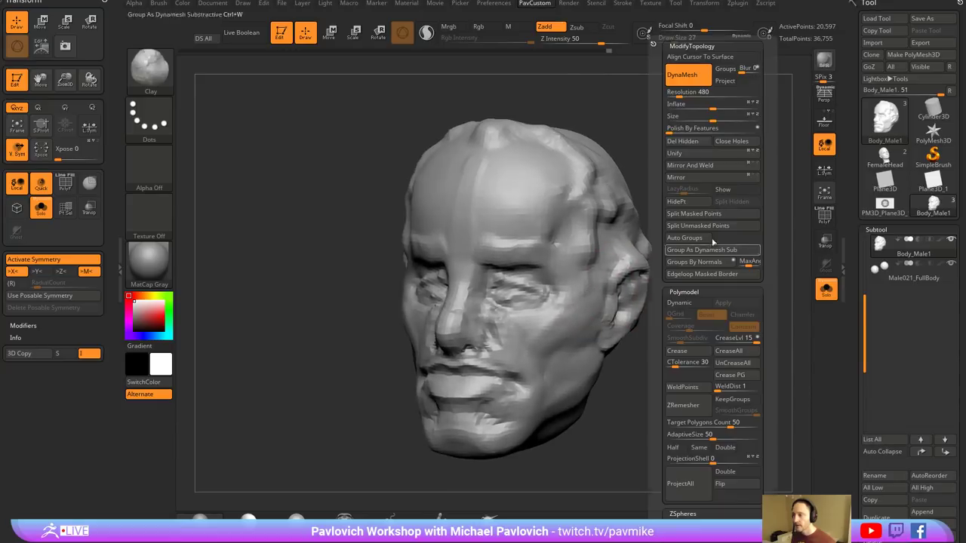
left_click(685, 91)
key("s")
left_click_drag(543, 203, 535, 204)
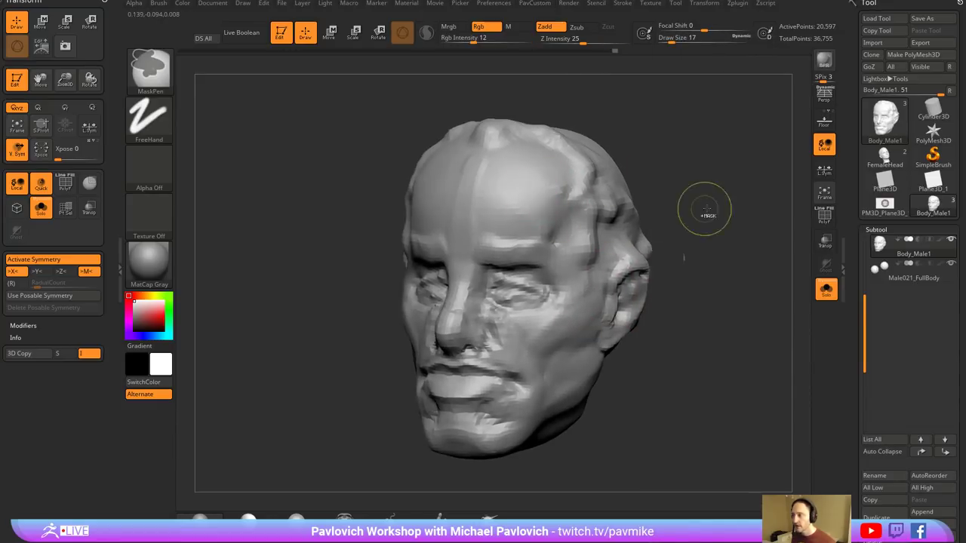
left_click_drag(708, 215, 717, 256, "ctrl")
right_click_drag(718, 275, 720, 276, "shift")
- Reshape the inner eye area with the Move brush and pull the brow forward in profile
key("b")
key("m")
key("v")
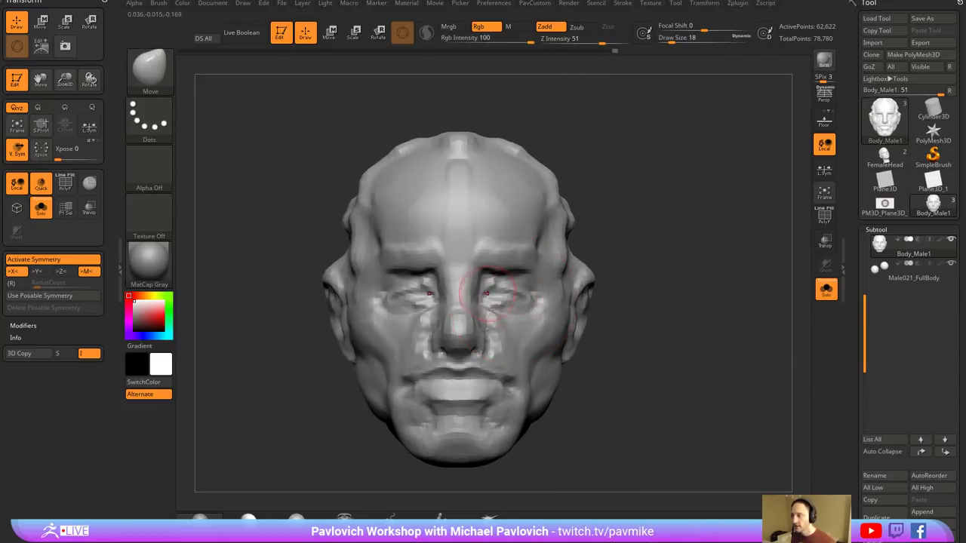
left_click_drag(504, 280, 493, 278)
right_click_drag(492, 283, 496, 301)
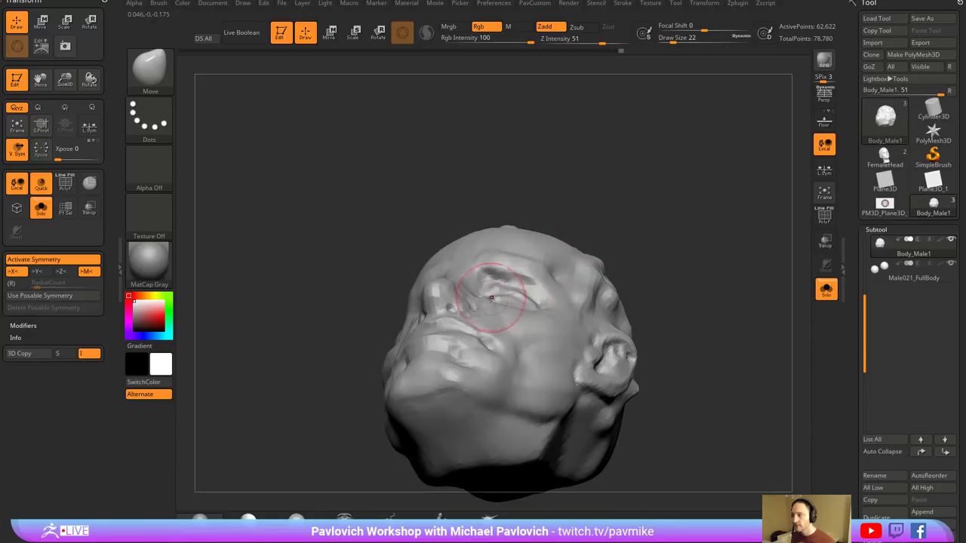
right_click_drag(571, 268, 516, 308)
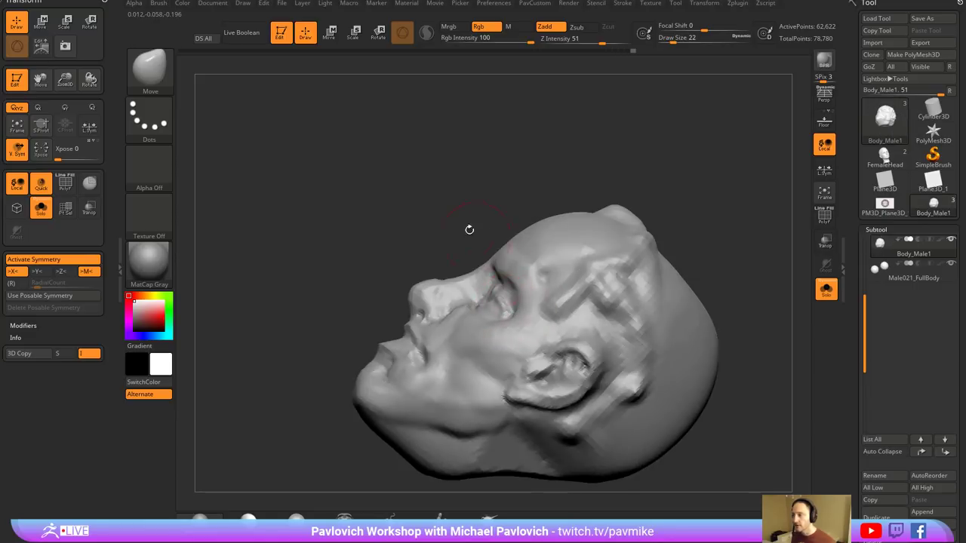
mouse_move(468, 229)
right_mouse_down()
mouse_move(679, 282)
mouse_move(482, 302)
right_mouse_up()
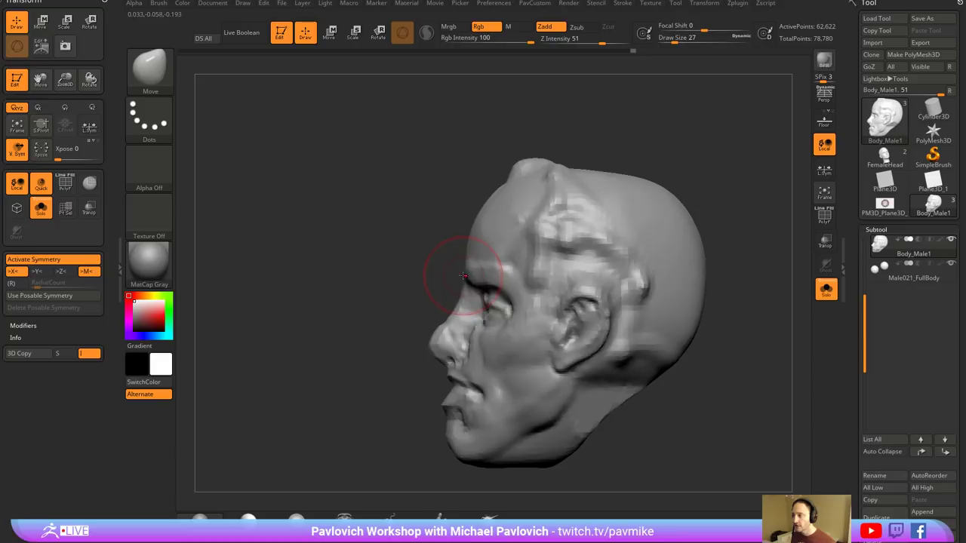
key("]")
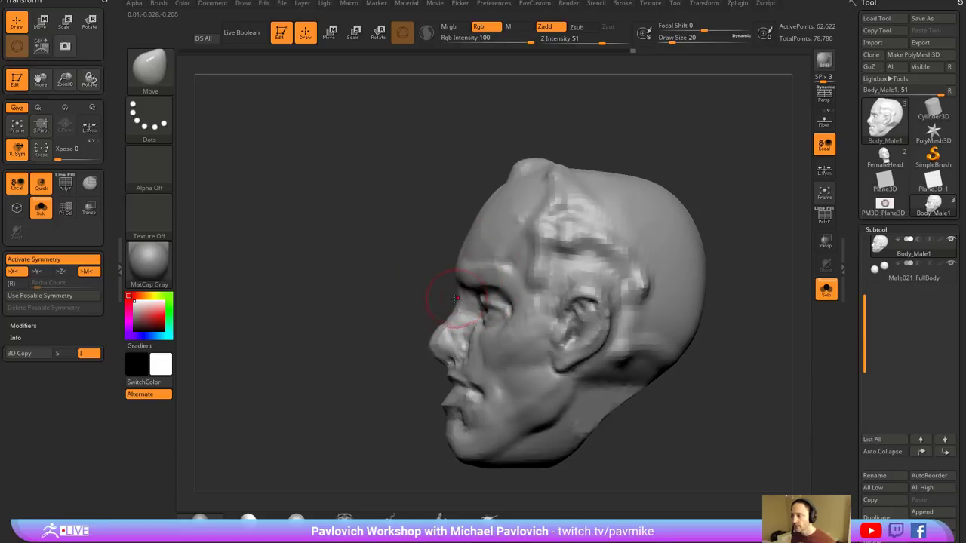
- Pull the lips and chin forward in profile with the Move brush at draw size 49
right_click_drag(401, 393, 440, 370)
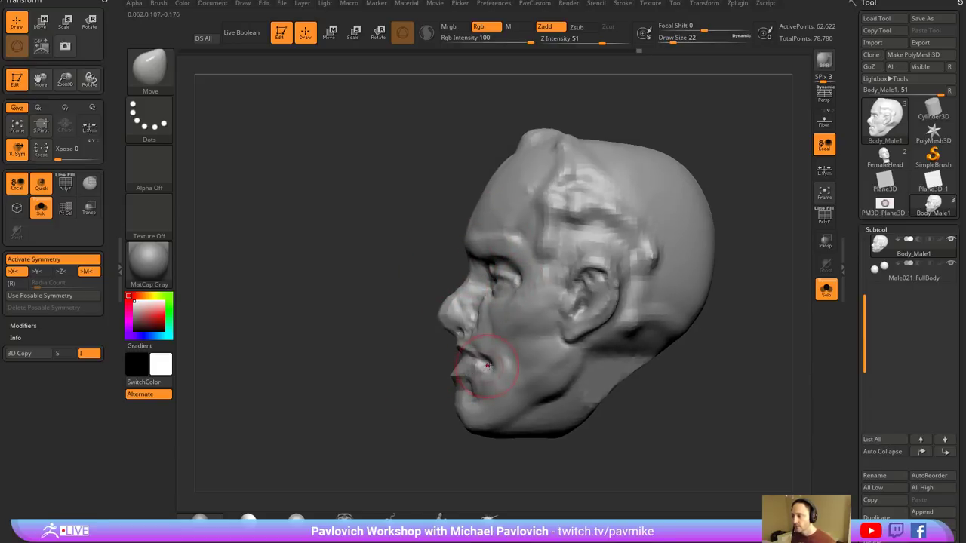
key("s")
mouse_move(456, 388)
left_mouse_down()
mouse_move(486, 392)
mouse_move(449, 364)
mouse_move(479, 366)
left_mouse_up()
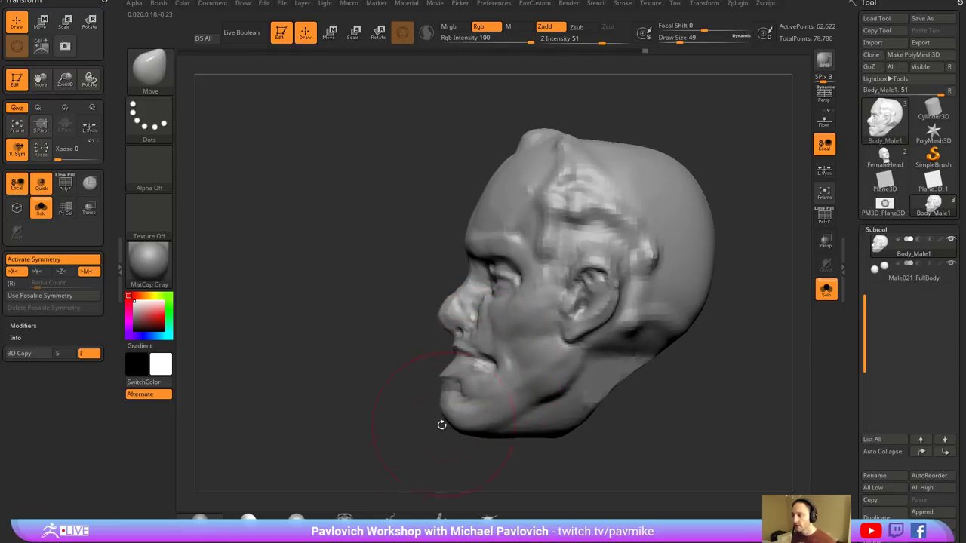
mouse_move(442, 422)
right_mouse_down()
mouse_move(469, 456)
mouse_move(520, 452)
right_mouse_up()
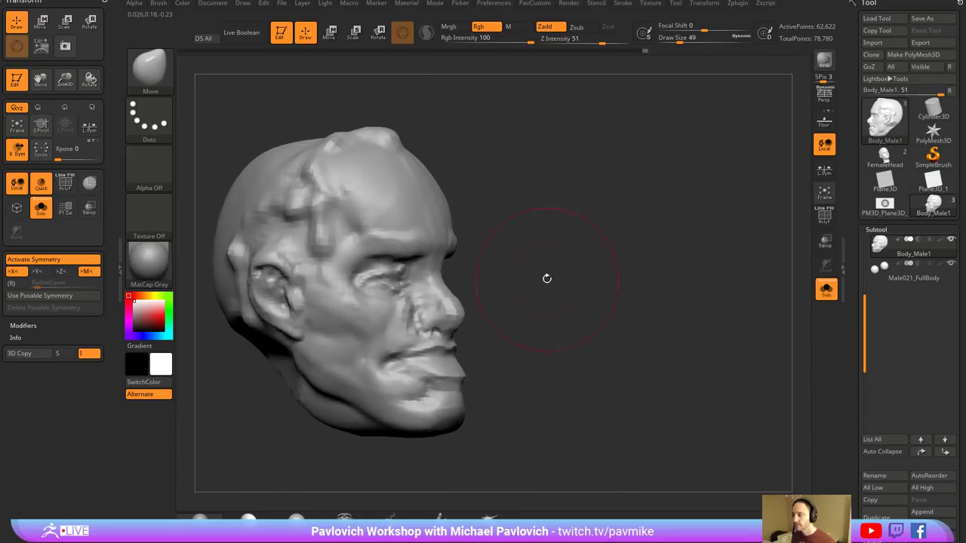
- Define the nostril wing with the Standard brush at draw size 7 and fill the side of the nose with the Clay brush
right_click_drag(564, 272, 600, 269, "alt")
right_click_drag(599, 269, 596, 302, "ctrl")
key("b")
key("s")
key("t")
right_click_drag(439, 289, 462, 290)
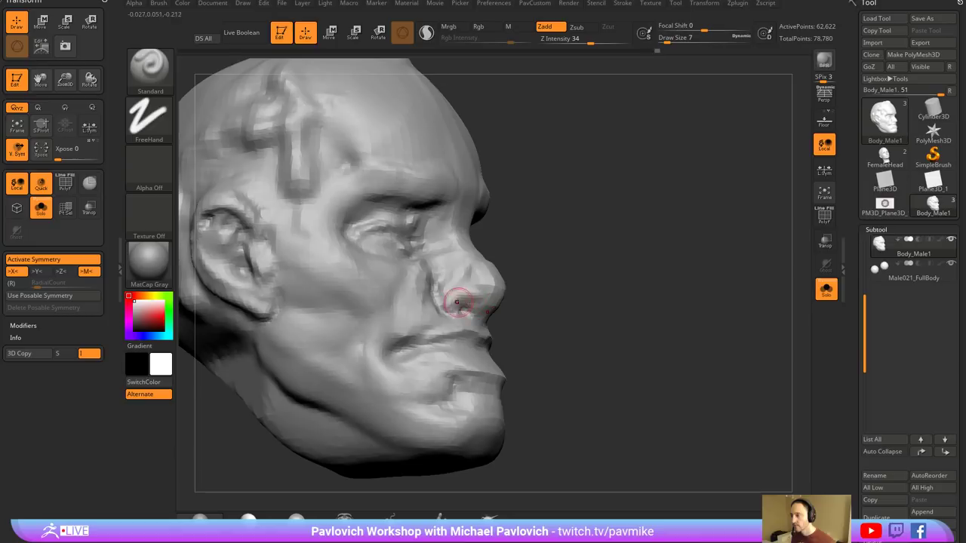
right_click_drag(457, 310, 519, 280)
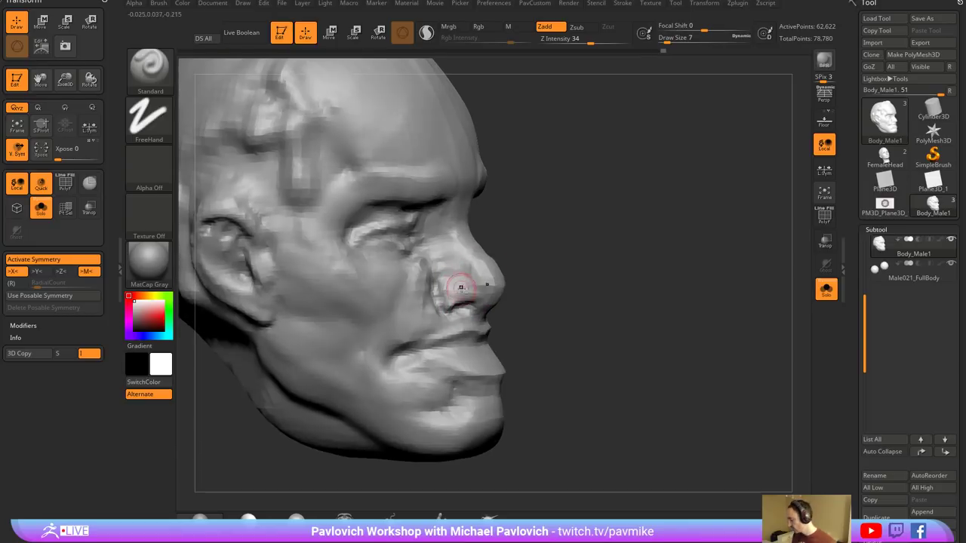
key("b")
key("c")
key("l")
right_click_drag(454, 287, 659, 278)
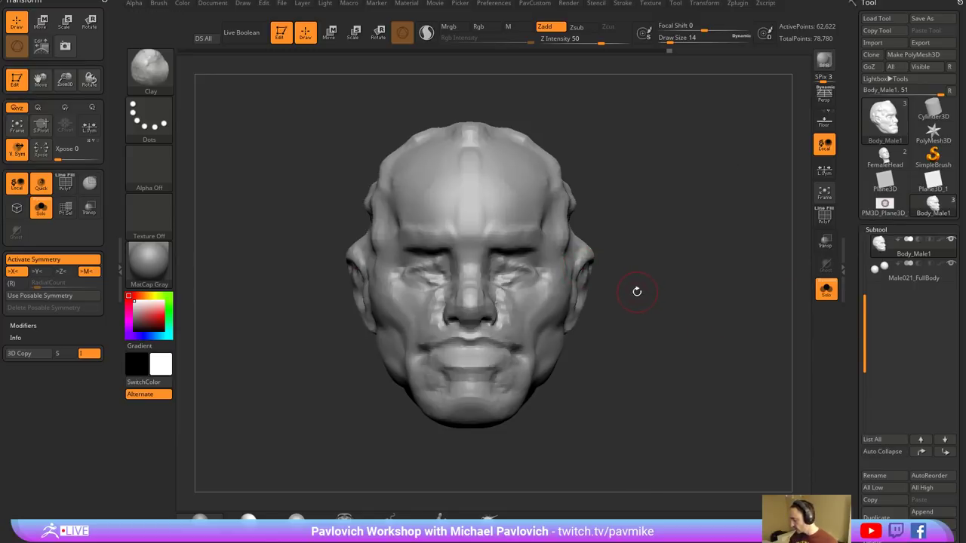
- Narrow the nose and tighten the centre of the face with the Pinch brush, ending at draw size 62
key("b")
key("p")
key("i")
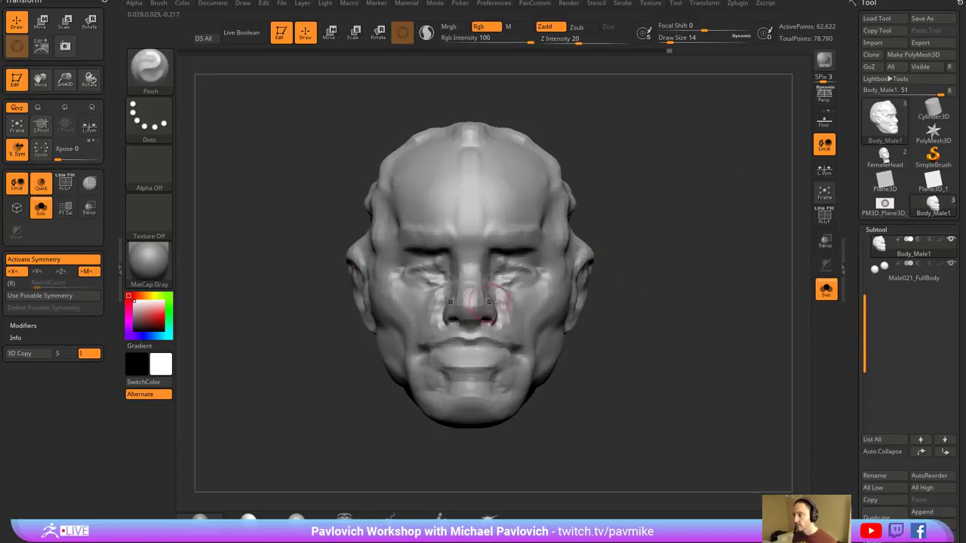
key("s")
mouse_move(480, 301)
left_mouse_down()
mouse_move(492, 299)
mouse_move(470, 303)
left_mouse_up()
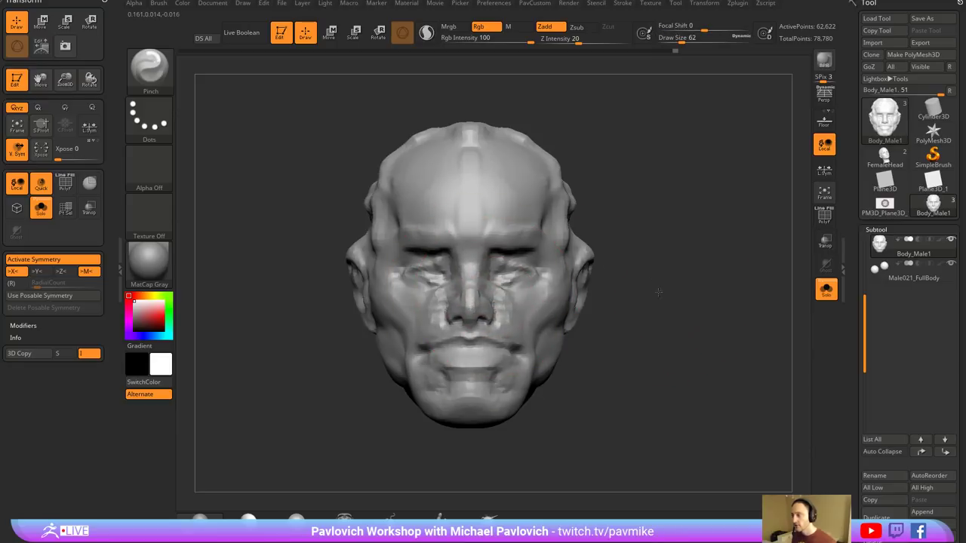
right_click_drag(659, 292, 634, 275, "ctrl")
left_click_drag(485, 287, 481, 292)
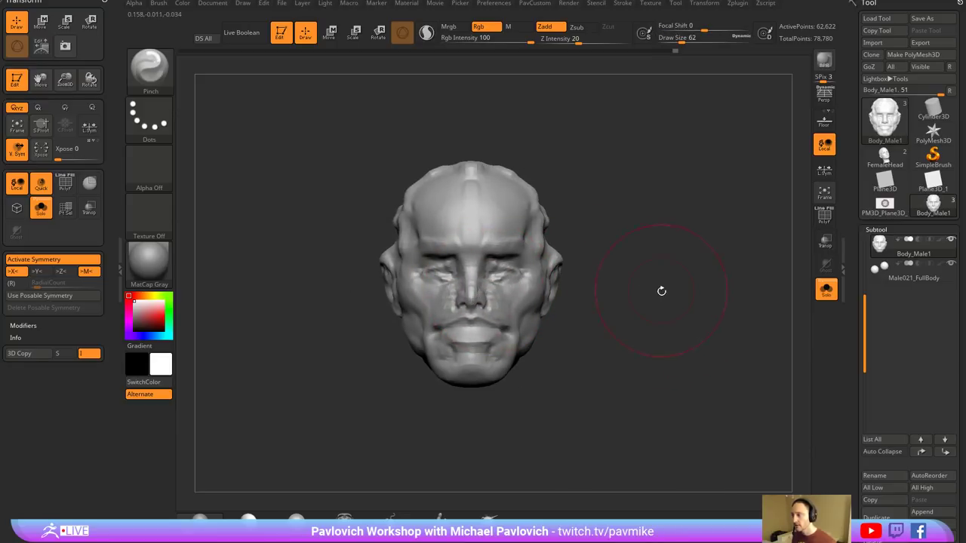
mouse_move(661, 291)
right_mouse_down()
mouse_move(646, 283)
mouse_move(657, 285)
right_mouse_up()
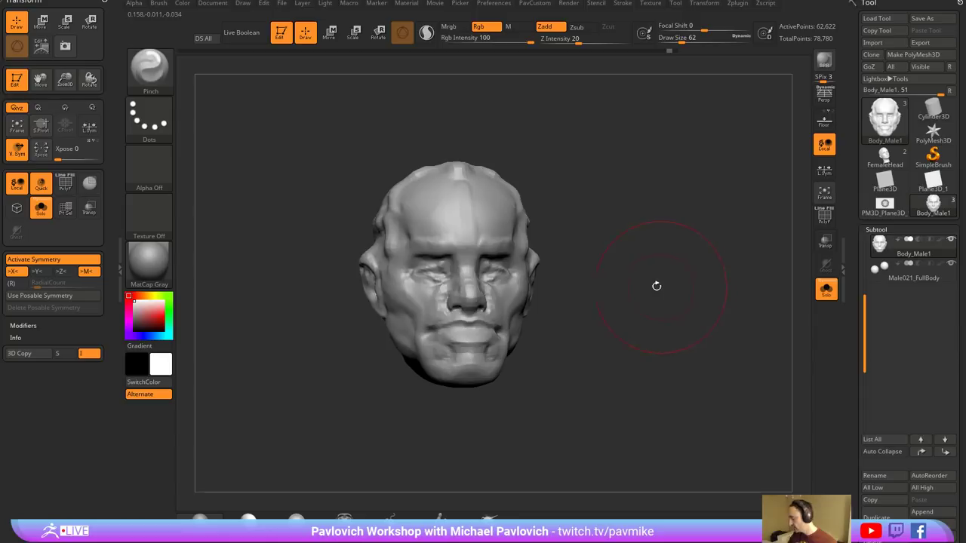
- Nudge the eye area with the Move brush, undo the last stroke and swell the mouth area with the Inflat brush at draw size 62
key("b")
key("m")
key("v")
left_click_drag(428, 270, 425, 280)
right_click_drag(604, 290, 614, 292, "shift")
key("b")
key("i")
key("n")
key("ctrl+z")
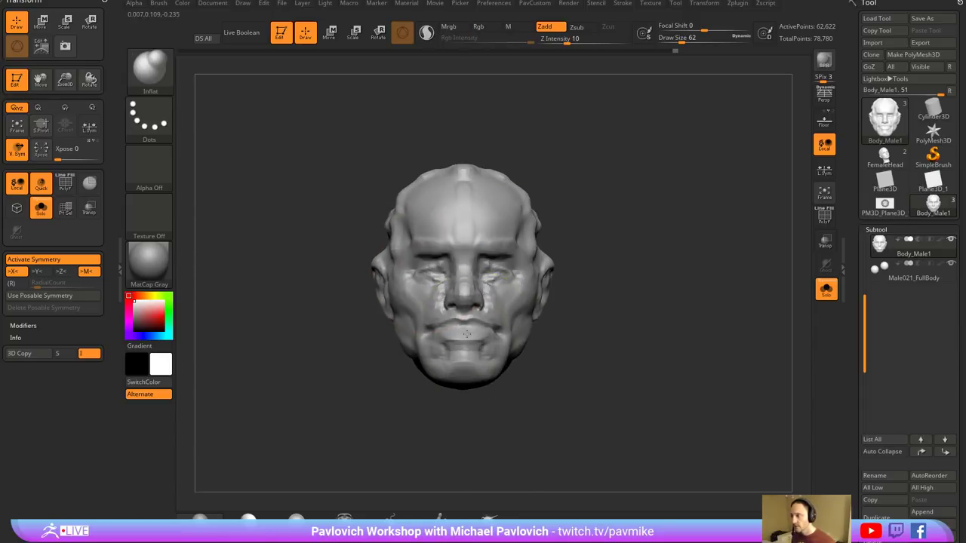
left_click_drag(466, 334, 466, 331)
right_click_drag(575, 279, 524, 278)
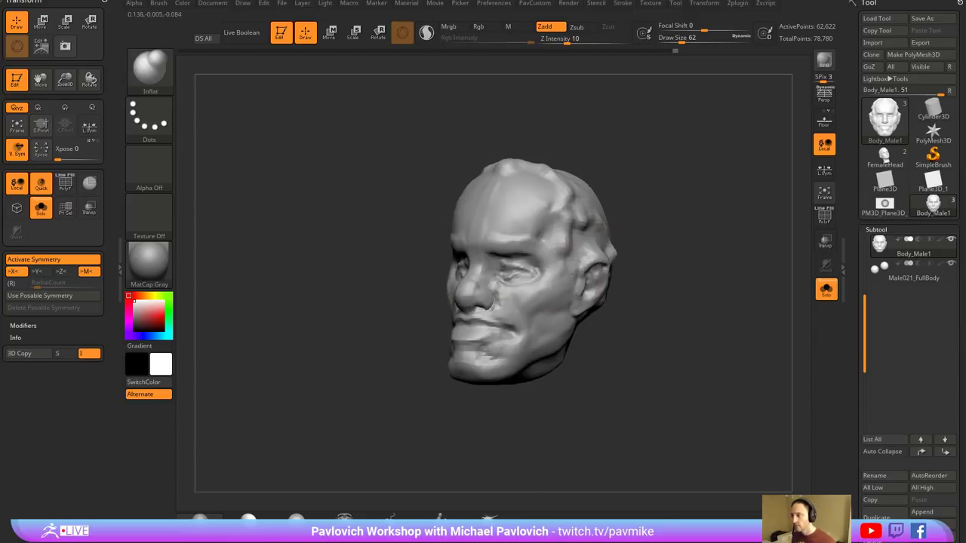
- Adjust the side contour of the face below the ears with the Move brush at draw size 56
right_click_drag(670, 275, 612, 269, "shift")
key("b")
key("m")
key("v")
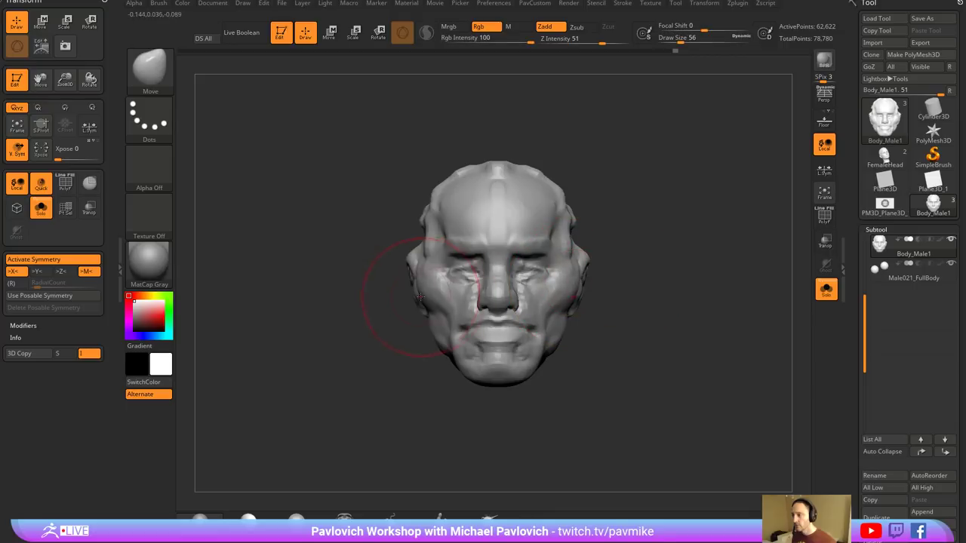
left_click_drag(420, 295, 416, 281)
right_click_drag(407, 289, 462, 302, "shift")
- Enlarge the nose in profile and reshape the mouth corners with the Move brush at draw size 29
key("s")
left_click_drag(505, 297, 498, 277)
key("s")
left_click_drag(496, 276, 510, 310)
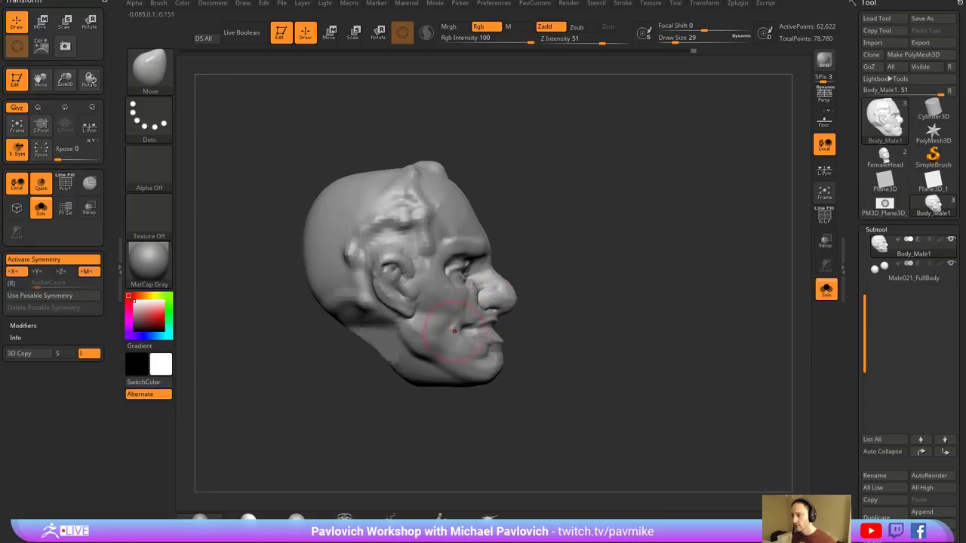
right_click_drag(454, 331, 501, 339)
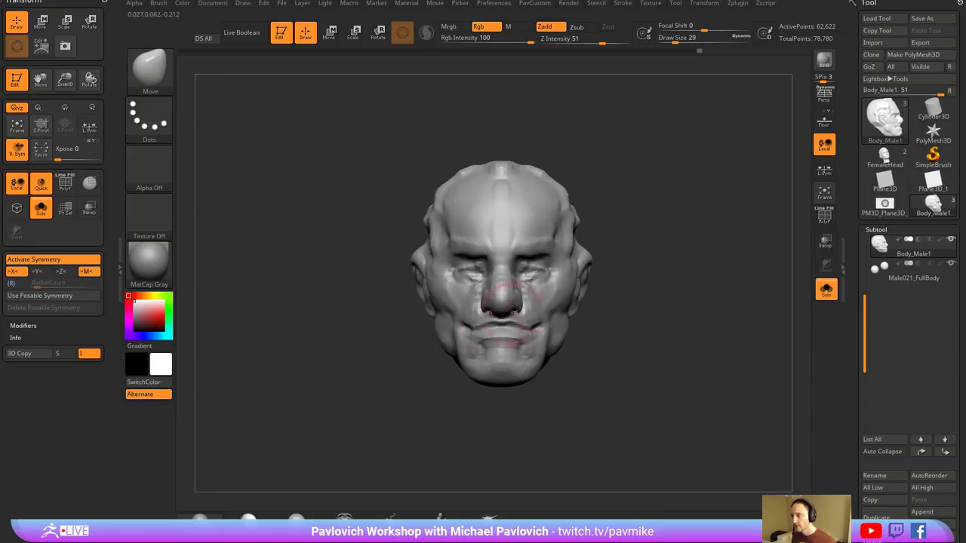
key("b")
key("p")
key("i")
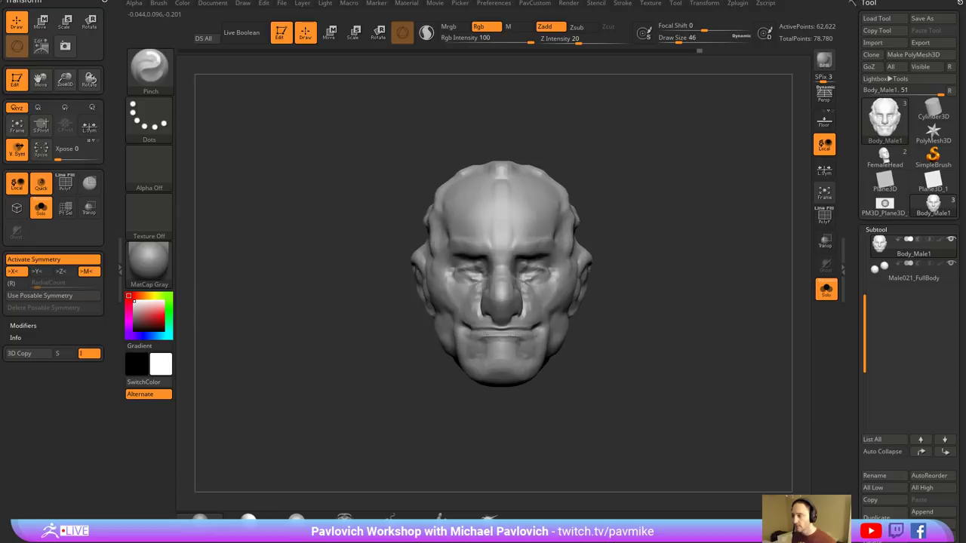
key("ctrl+z")
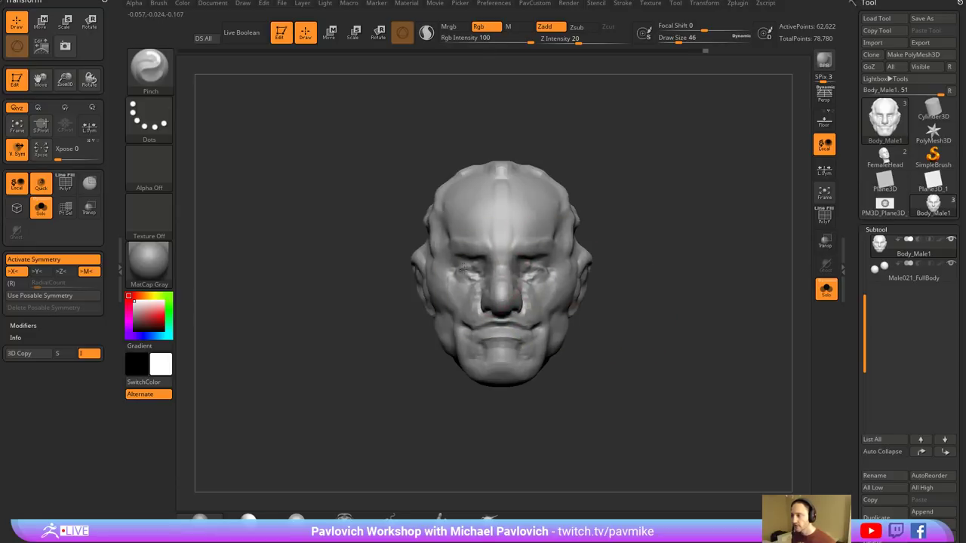
- Re-mesh the head with DynaMesh and carve the crease around the nostril wing with the DamStandard brush at draw size 13
mouse_move(686, 314)
left_mouse_down()
mouse_move(673, 318)
mouse_move(709, 324)
mouse_move(662, 299)
mouse_move(636, 312)
mouse_move(659, 344)
left_mouse_up()
key("4")
left_click_drag(466, 288, 457, 308)
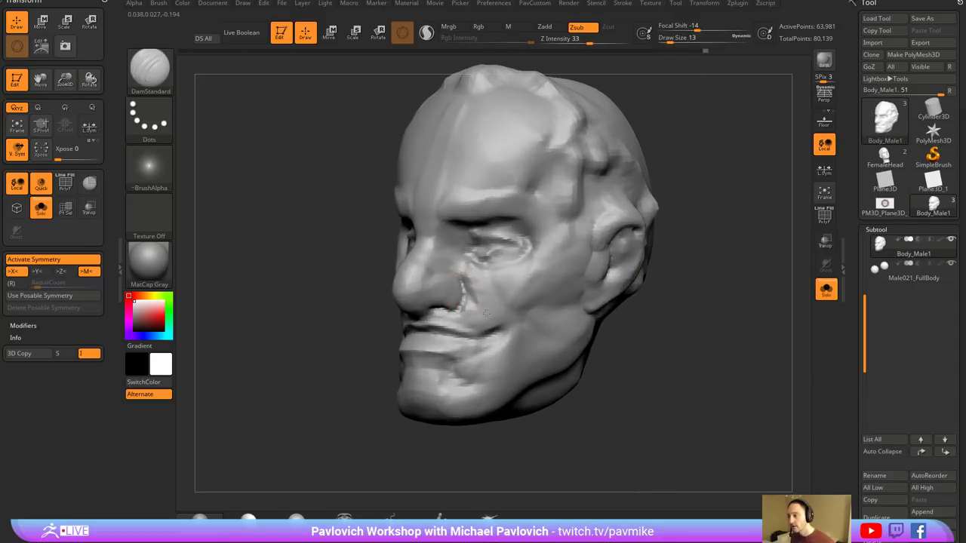
- Build up the cheek fold beside the nose and towards the mouth corner with the Clay brush at draw size 13
left_click_drag(597, 340, 581, 302)
key("b")
key("c")
key("l")
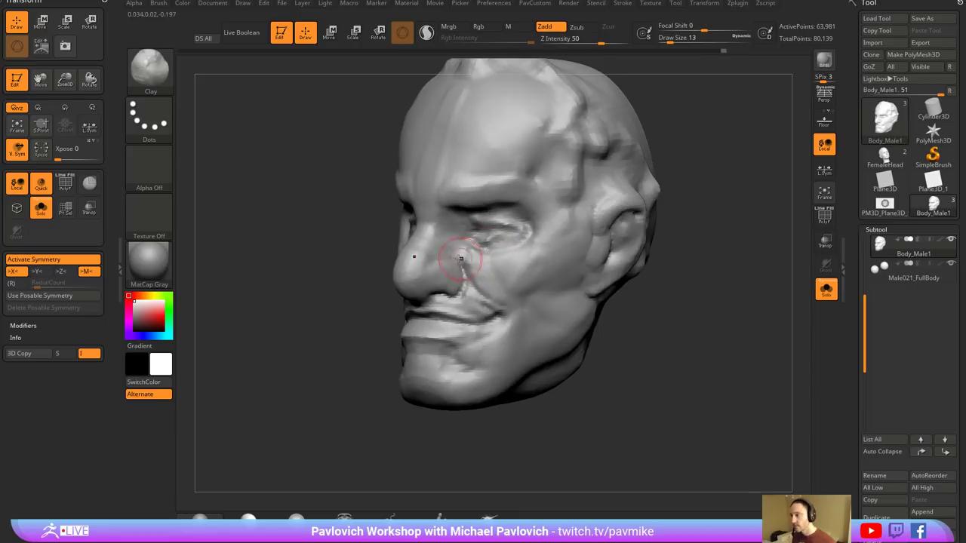
mouse_move(504, 258)
right_mouse_down()
mouse_move(662, 284)
mouse_move(599, 285)
right_mouse_up()
mouse_move(433, 326)
right_mouse_down()
mouse_move(666, 279)
mouse_move(636, 269)
mouse_move(577, 273)
right_mouse_up()
- Carve the line between the lips, the mouth corner and the lower lip's underside with the DamStandard brush at draw size 9
key("b")
key("d")
key("s")
key("bracketleft")
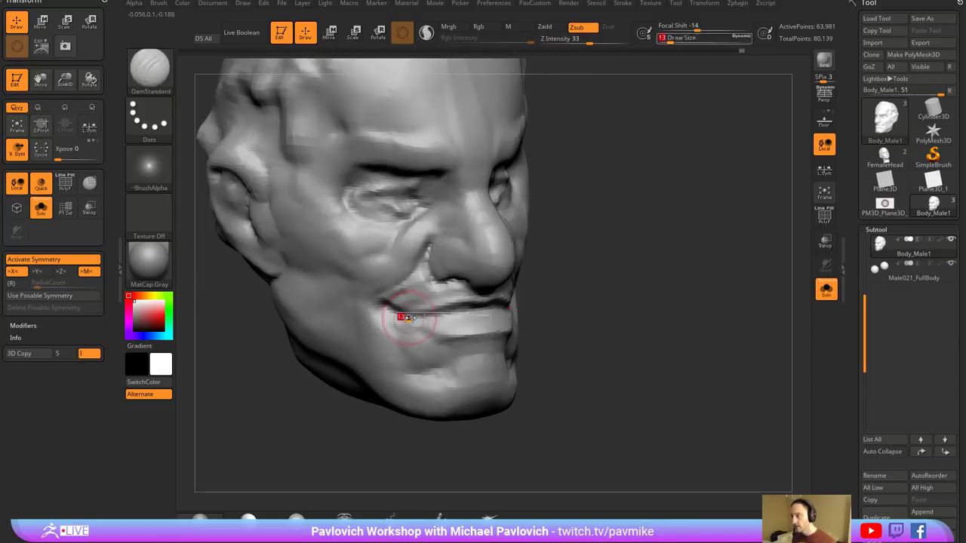
left_click_drag(388, 302, 452, 301)
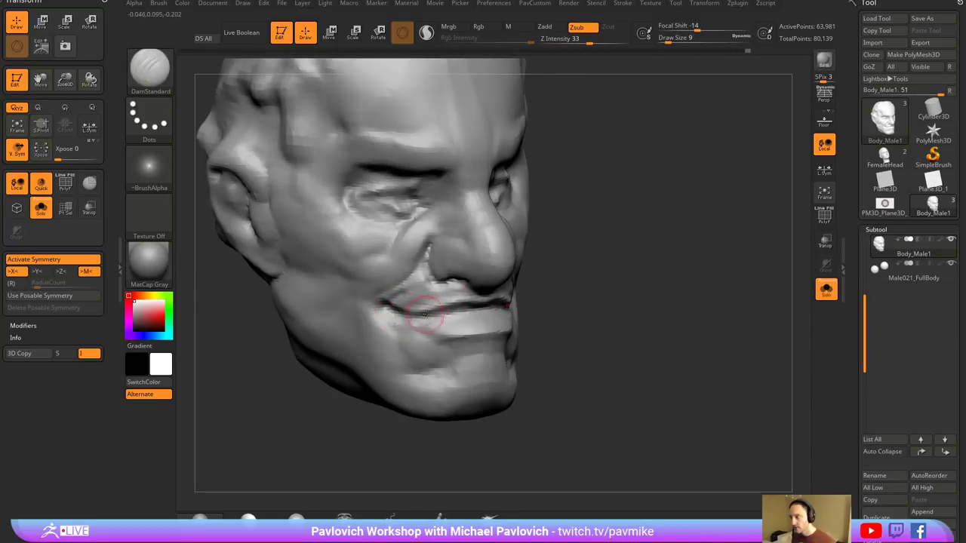
right_click_drag(552, 291, 422, 329)
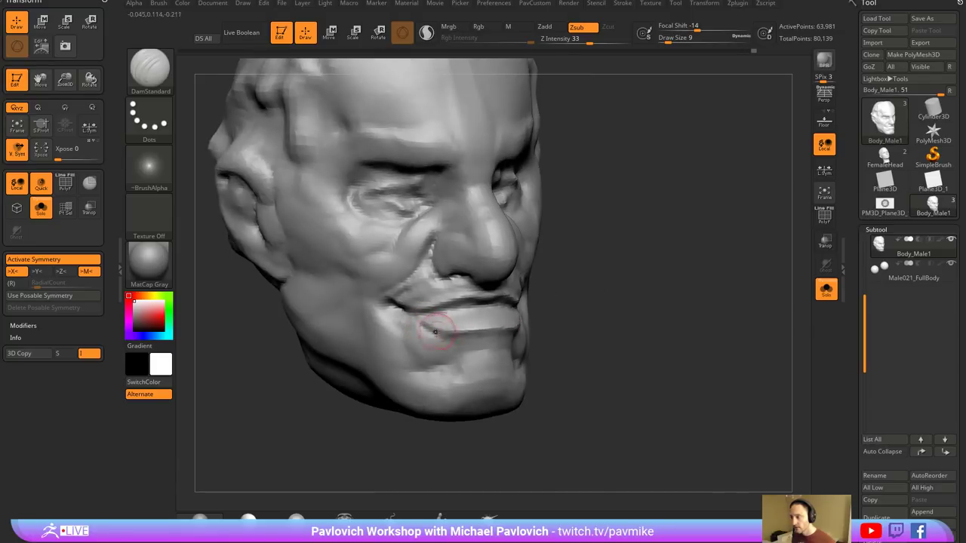
right_click_drag(475, 344, 710, 286)
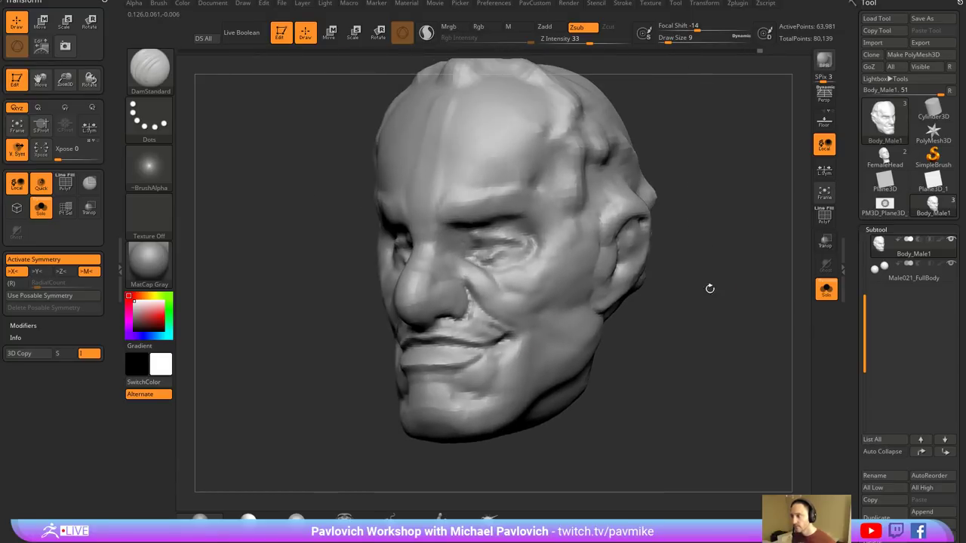
right_click_drag(510, 258, 682, 285)
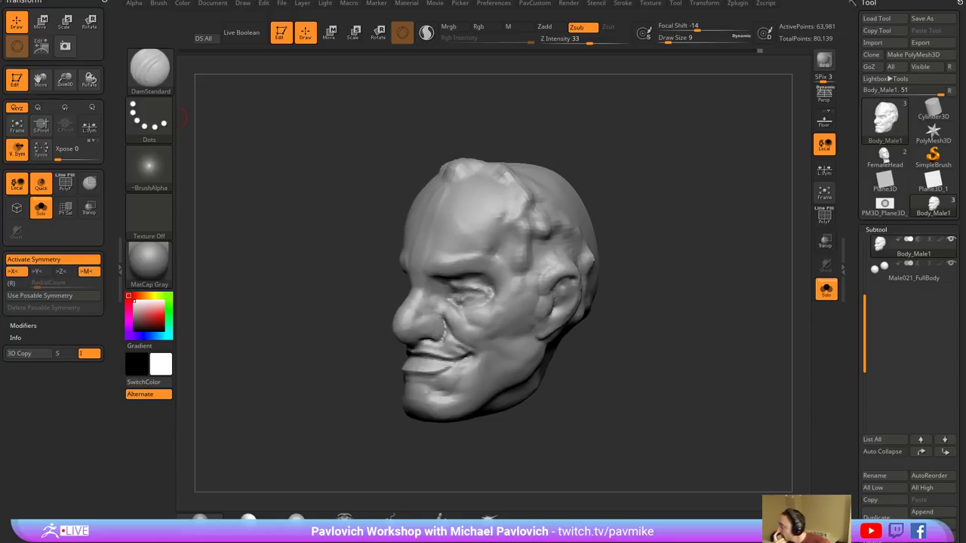
mouse_move(619, 184)
left_mouse_down()
mouse_move(627, 137)
mouse_move(655, 131)
mouse_move(621, 139)
mouse_move(637, 136)
left_mouse_up()
- Switch to the browser, open the Blog section of the ArtStation profile and select the page address
left_click(652, 4)
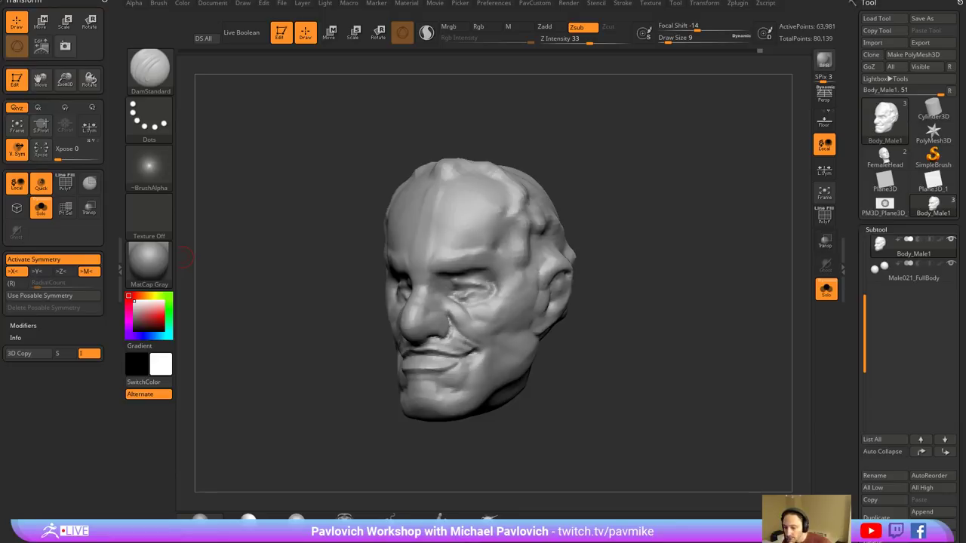
left_click_drag(0, 180, 737, 47)
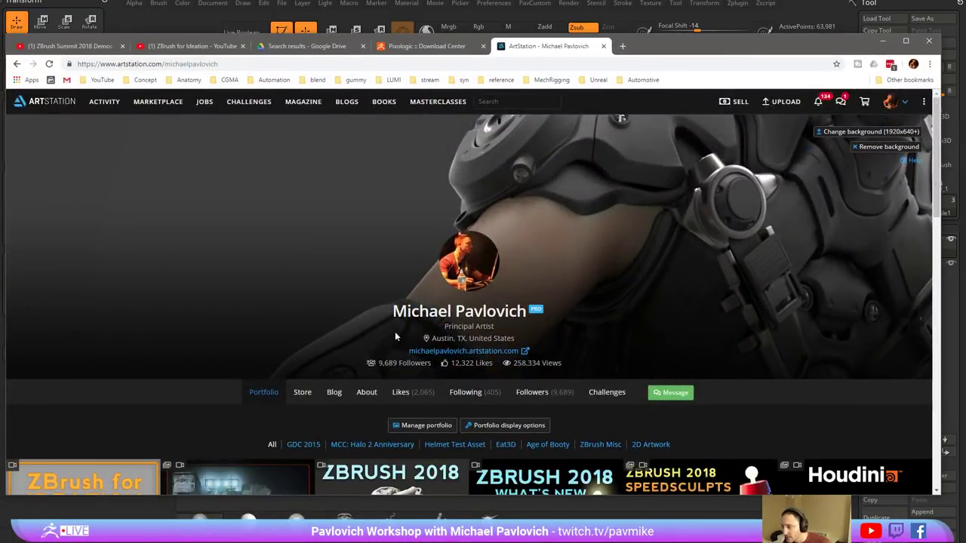
left_click(333, 392)
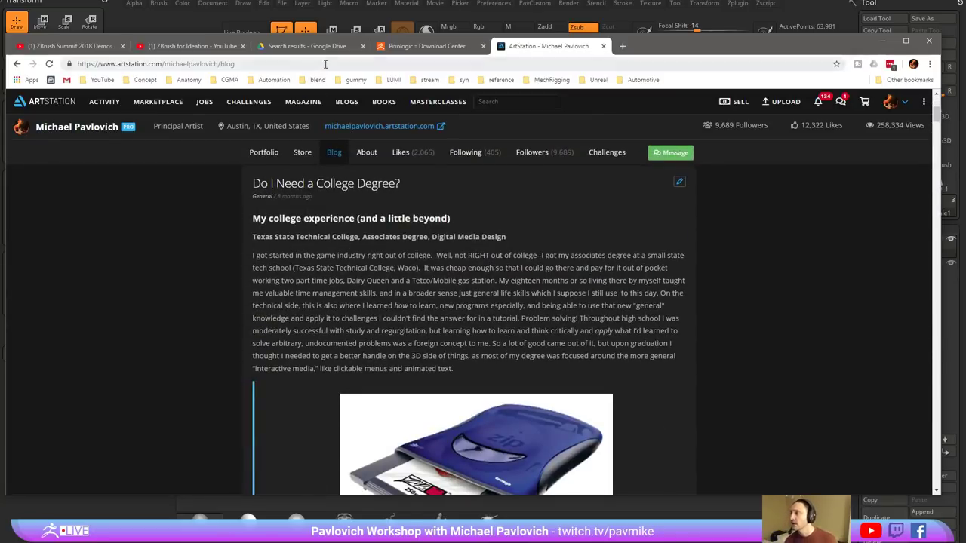
left_click(325, 64)
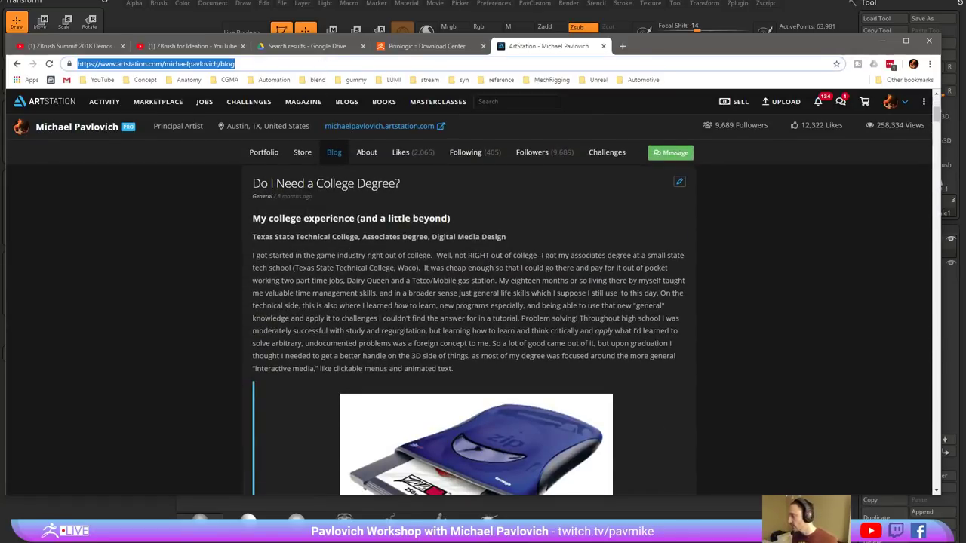
key("alt+Tab")
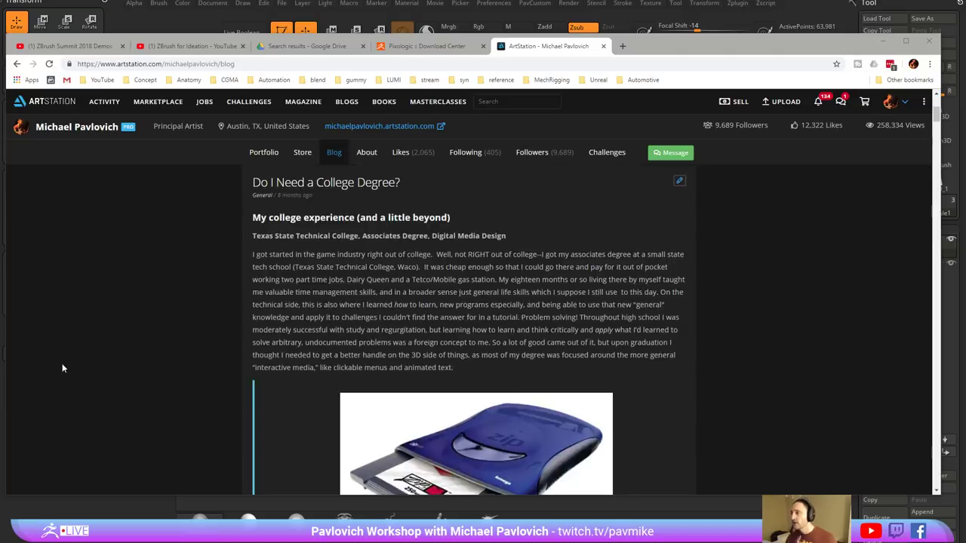
- Skim the ArtStation blog from "Do I Need a College Degree?" through "2D vs 3D: Concept Art and Production Pipelines"
scroll(122, 313, "down", 15)
scroll(124, 336, "down", 15)
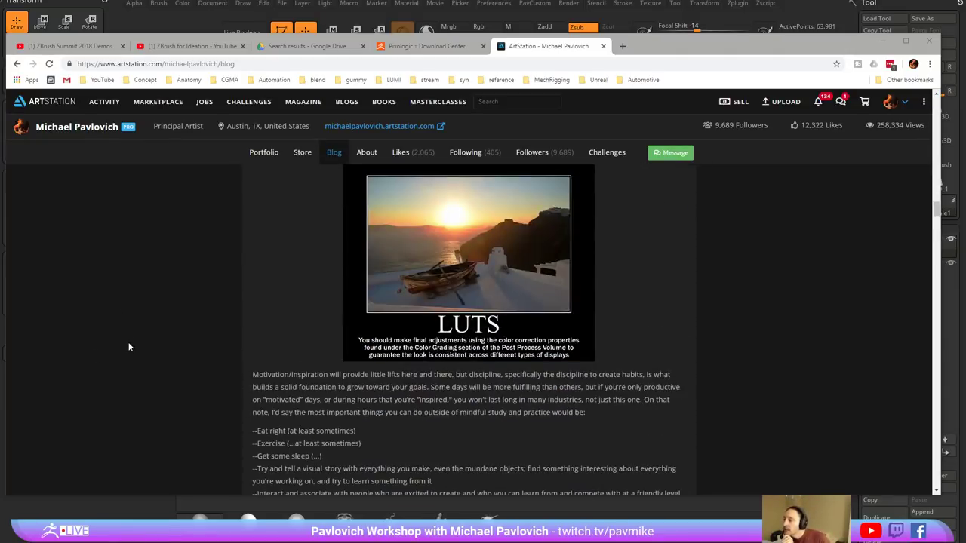
scroll(129, 344, "down", 15)
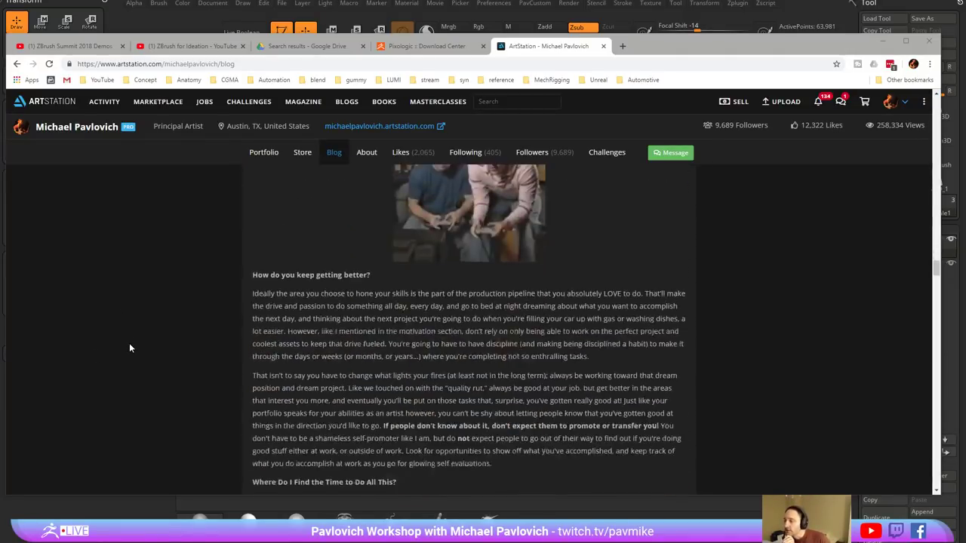
scroll(129, 345, "up", 2)
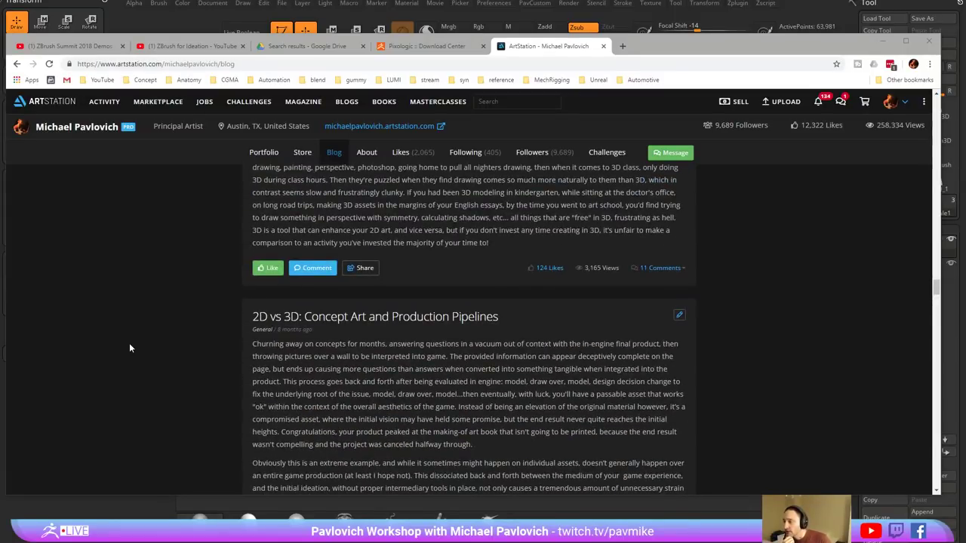
scroll(129, 347, "down", 15)
scroll(129, 347, "down", 8)
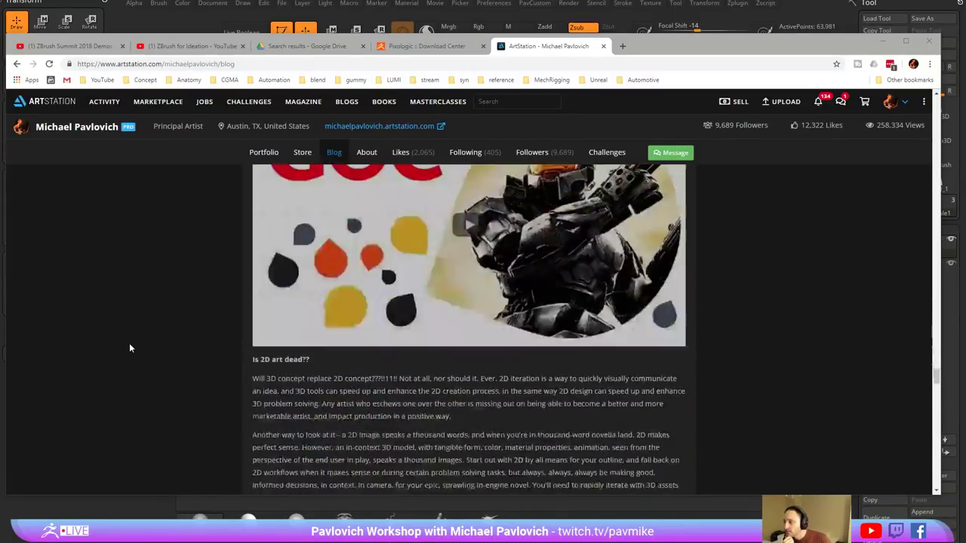
scroll(129, 348, "up", 4)
scroll(139, 347, "down", 4)
- Look through the "How to 'Break Into' the Games Industry" post, from its Portfolio section to the Interview and Networking sections
scroll(142, 352, "down", 10)
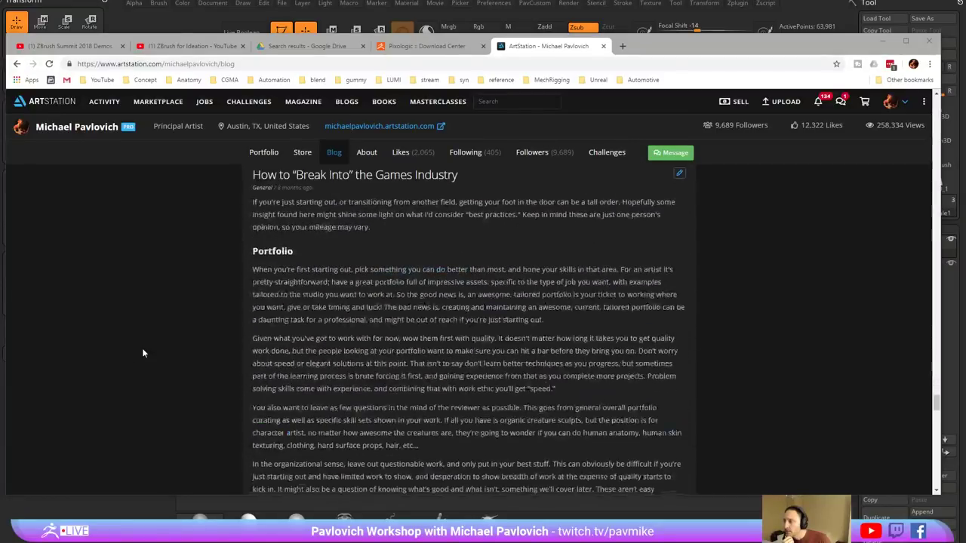
scroll(142, 352, "up", 2)
scroll(143, 352, "down", 4)
scroll(143, 352, "down", 15)
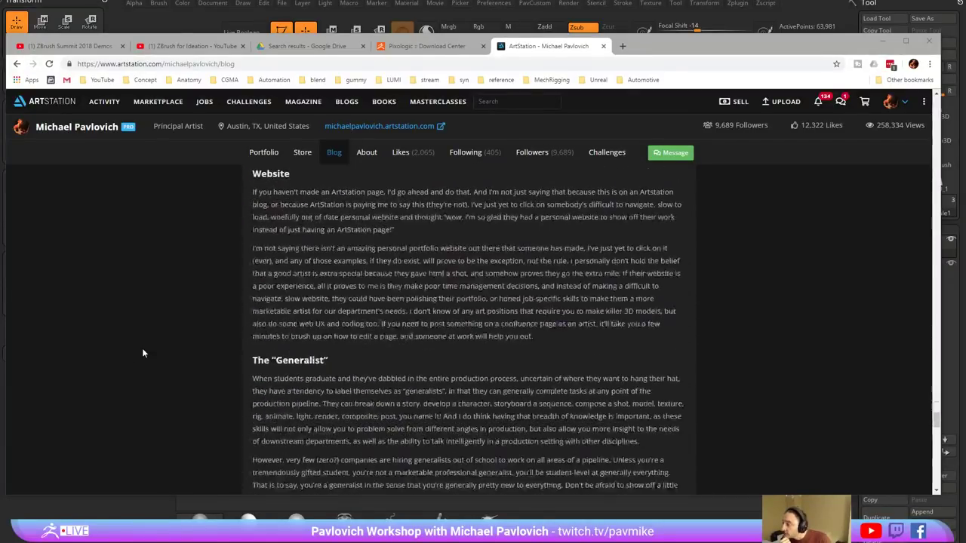
scroll(143, 351, "down", 12)
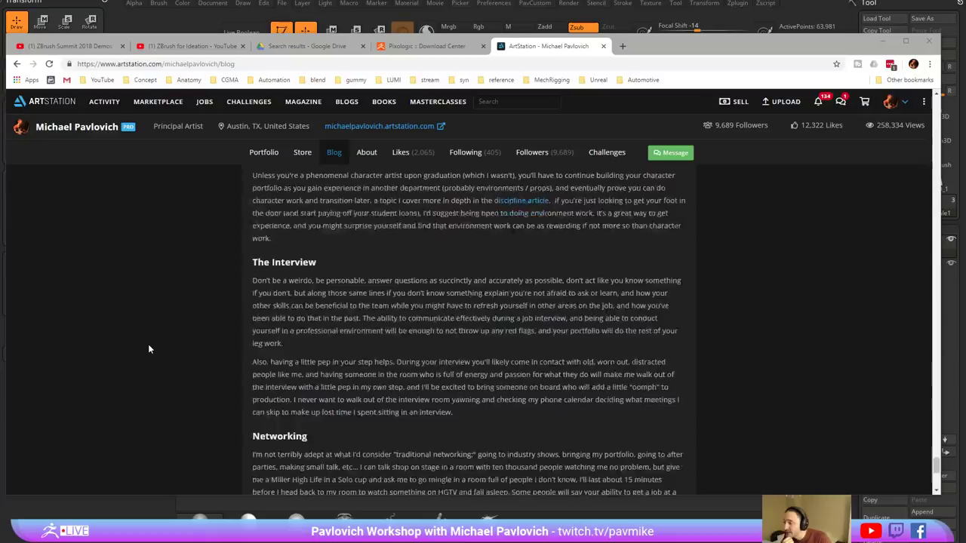
scroll(146, 348, "up", 6)
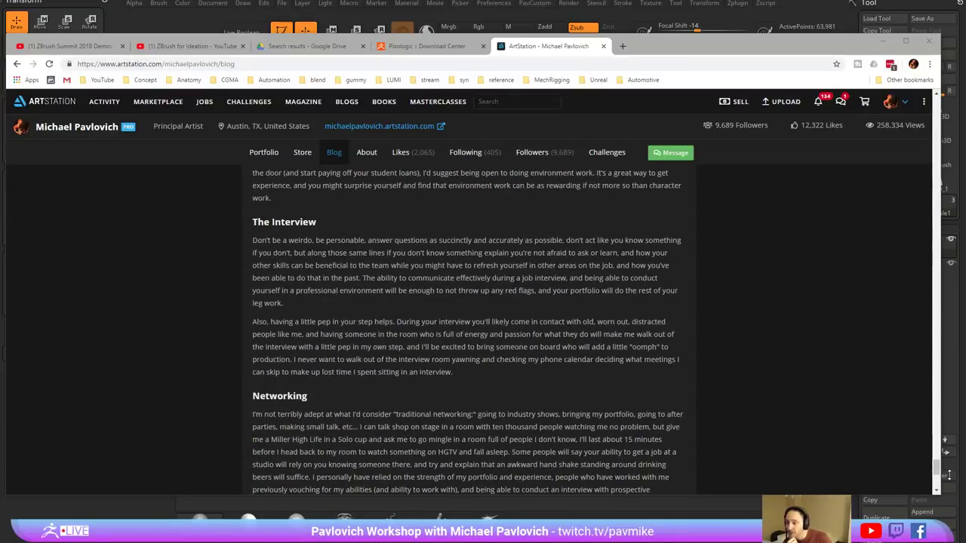
scroll(934, 339, "down", 6)
- Return to the start of the blog and review the "Do I Need a College Degree?" post down to "Motivation and Inspiration"
left_click_drag(932, 244, 915, 116)
scroll(916, 115, "up", 3)
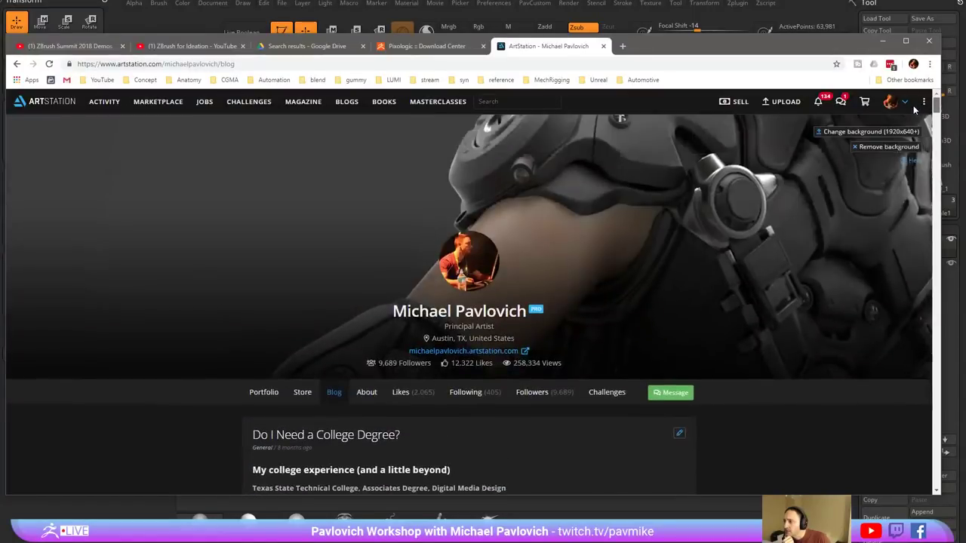
scroll(909, 115, "down", 6)
scroll(906, 115, "up", 5)
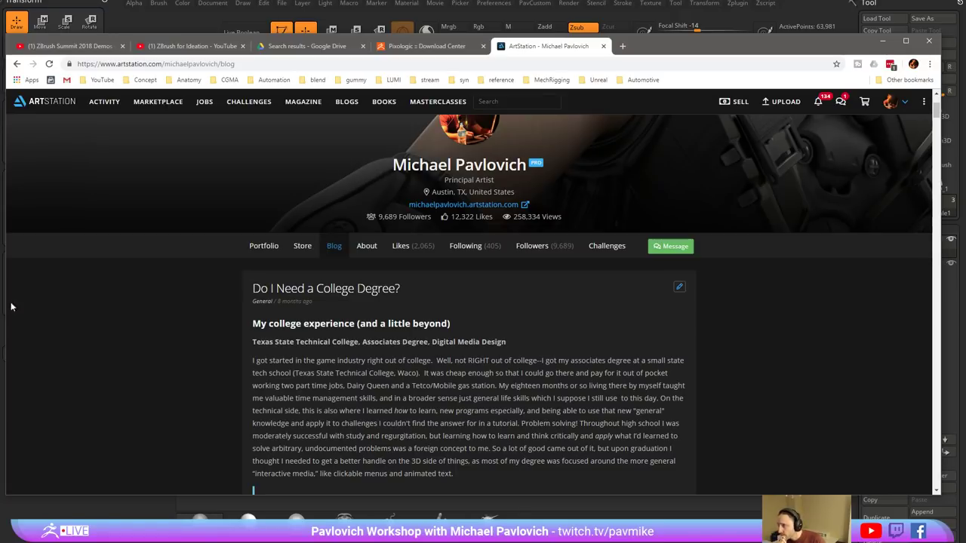
scroll(149, 332, "down", 15)
scroll(159, 351, "down", 15)
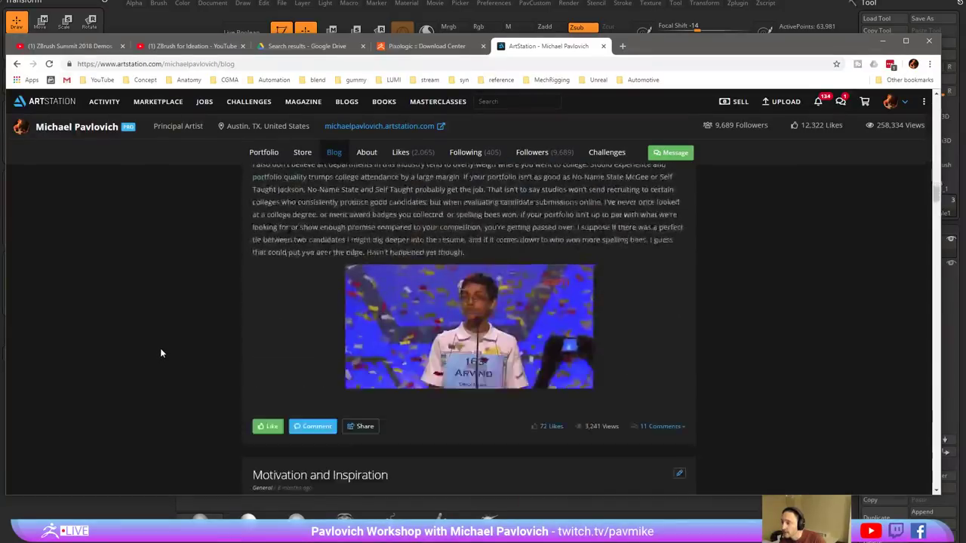
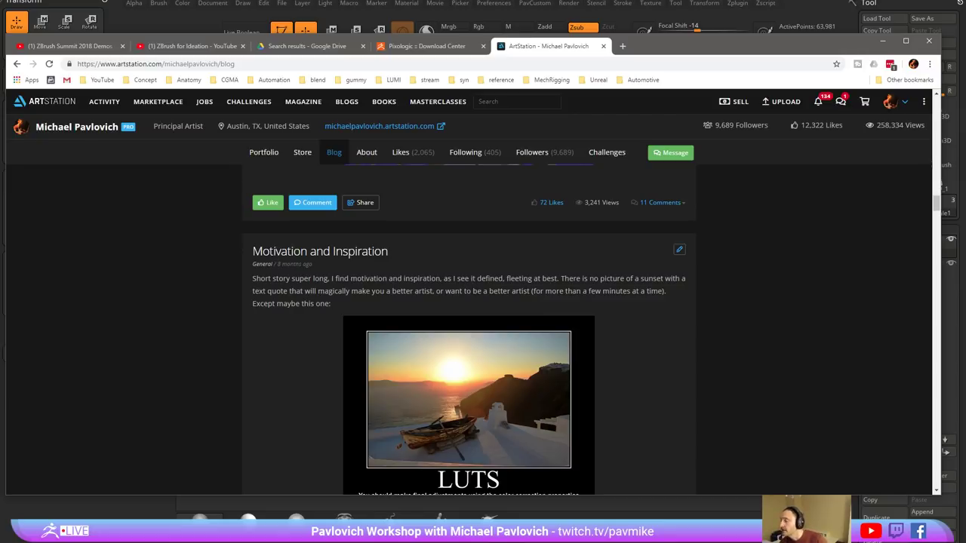
- Switch from the browser back to ZBrush with the sculpted head
key("alt+Tab")
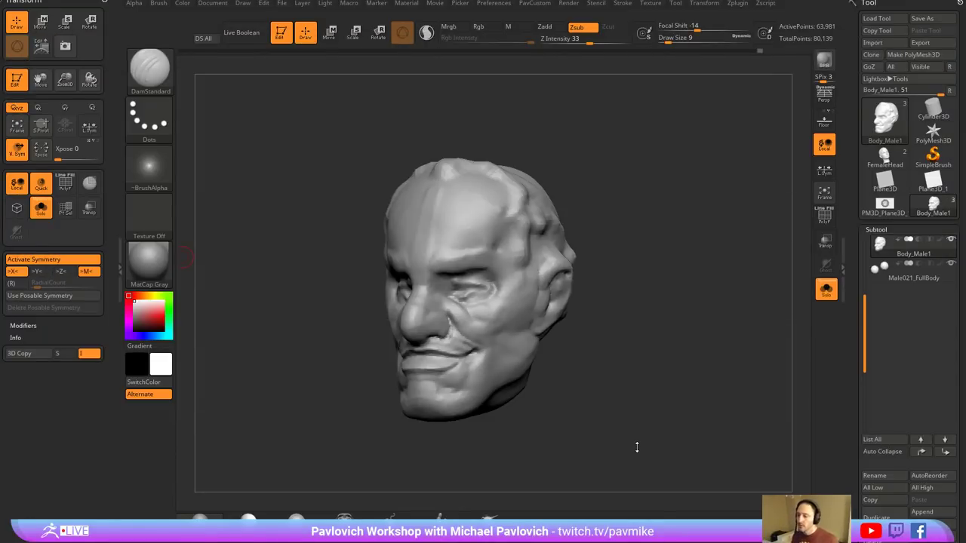
key("alt+Tab")
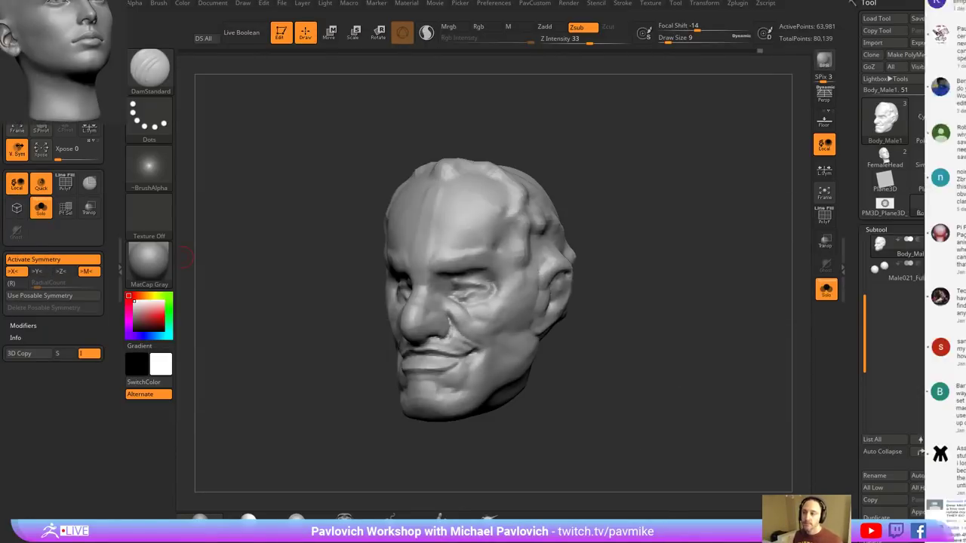
- Close the floating head reference image and return to ZBrush with the viewer-comments image out of the way
right_click(70, 24)
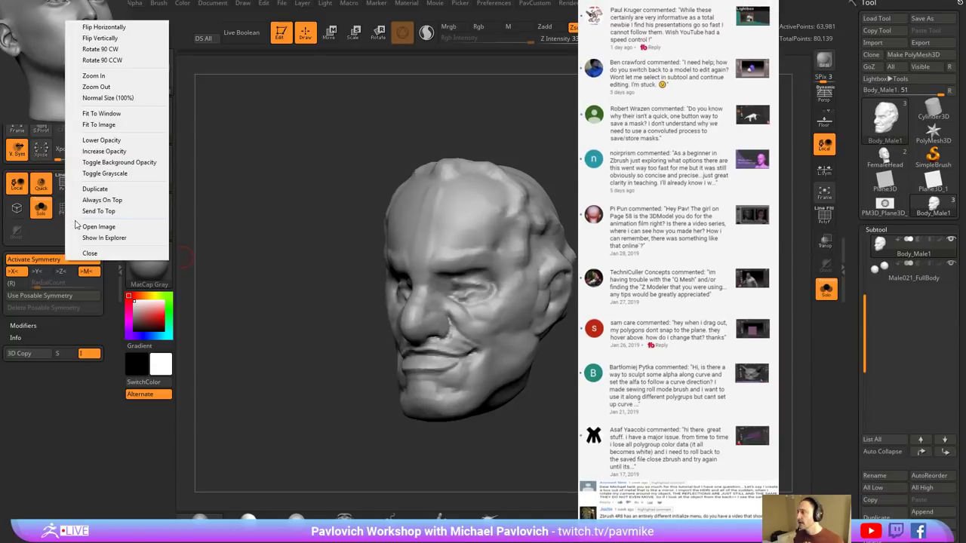
left_click(87, 255)
key("alt+Tab")
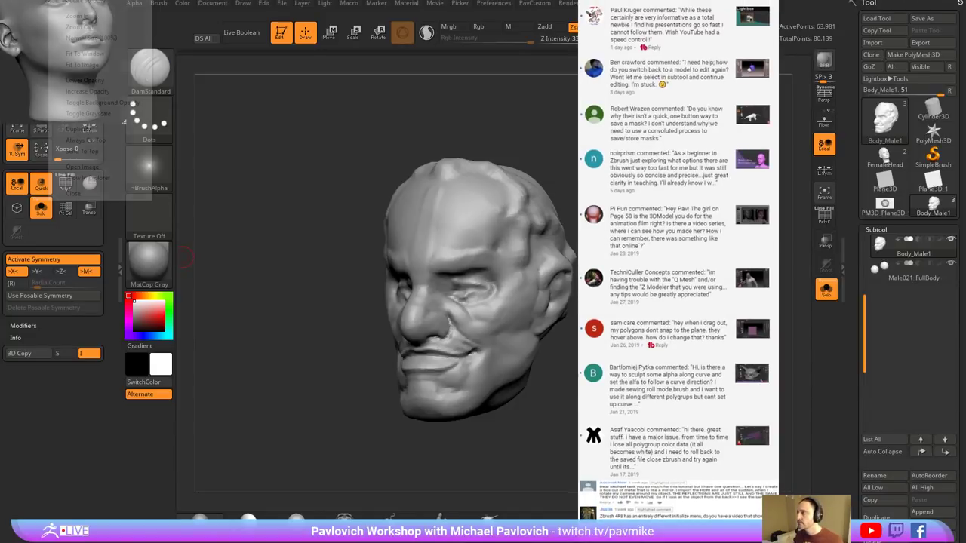
right_click(51, 15)
left_click(87, 193)
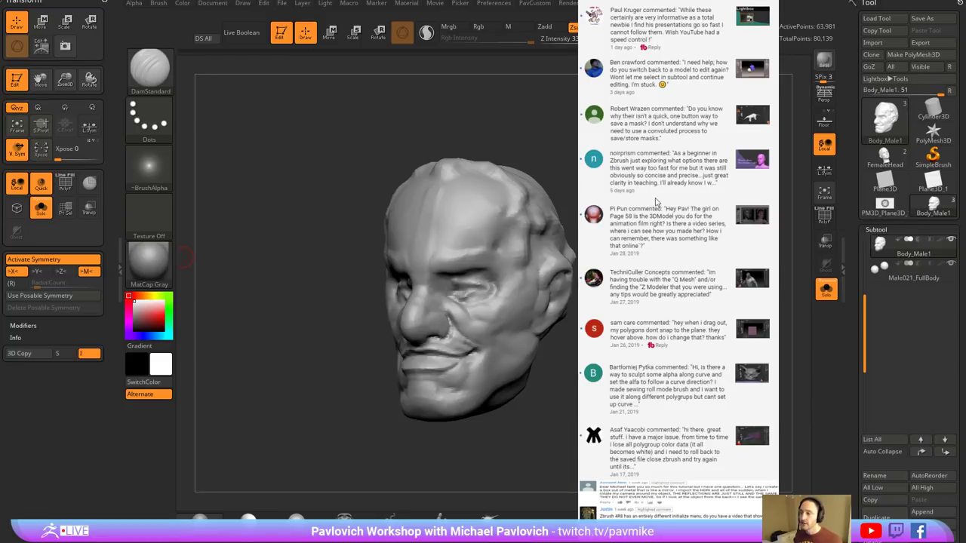
key("alt+Tab")
- Build up the area beneath the eyes with the Clay brush at draw size 11
left_click_drag(658, 197, 670, 194)
left_click_drag(670, 195, 670, 183, "alt")
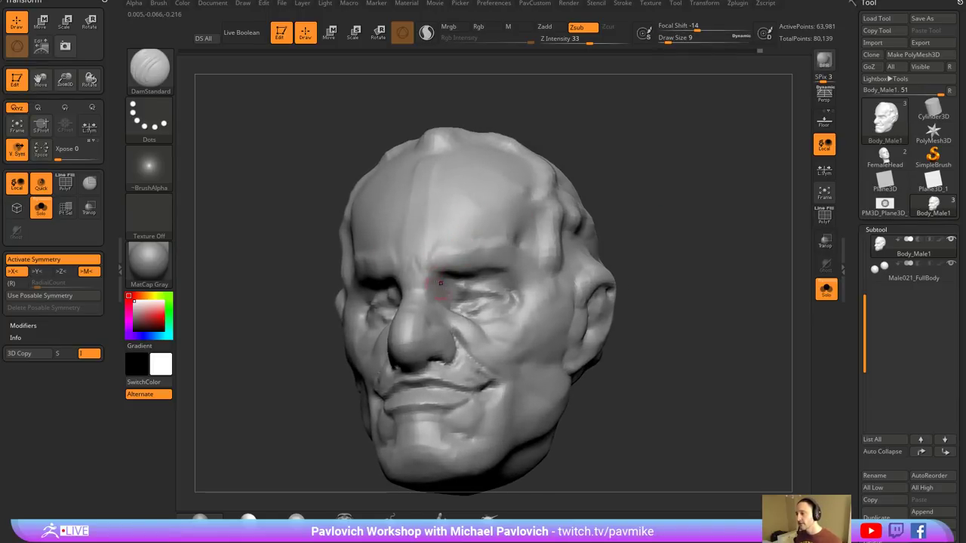
key("s")
left_click_drag(424, 280, 439, 279)
left_click_drag(634, 188, 717, 191)
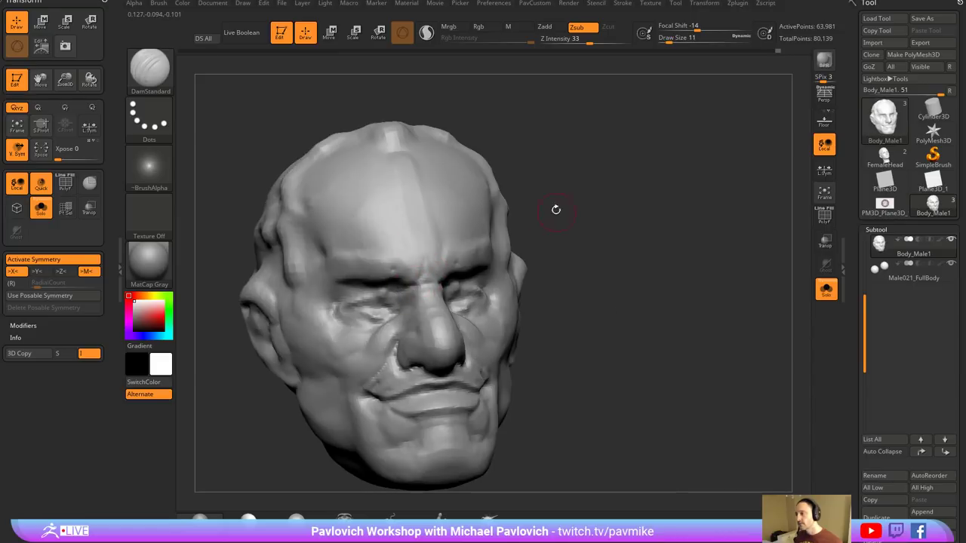
right_click_drag(556, 209, 498, 226)
right_click_drag(621, 201, 543, 200)
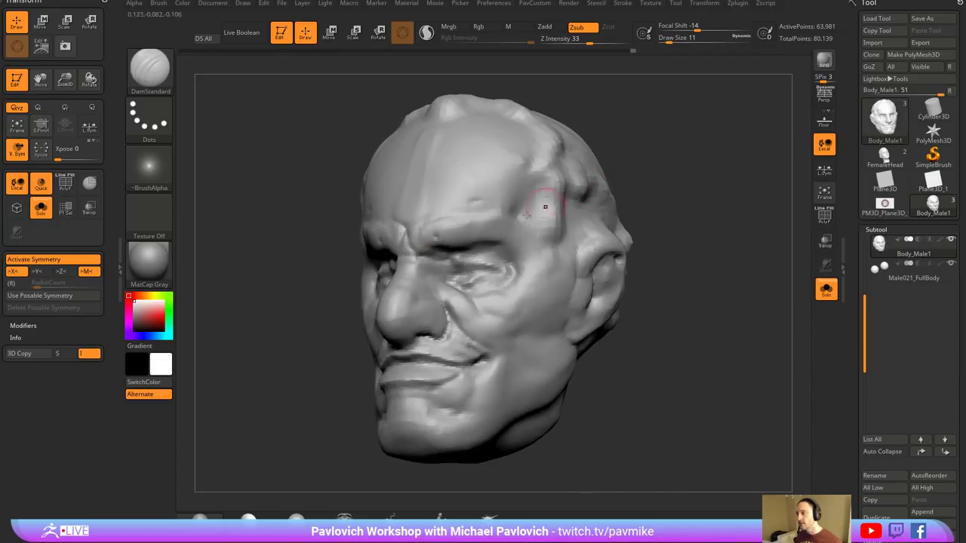
key("b")
key("c")
key("l")
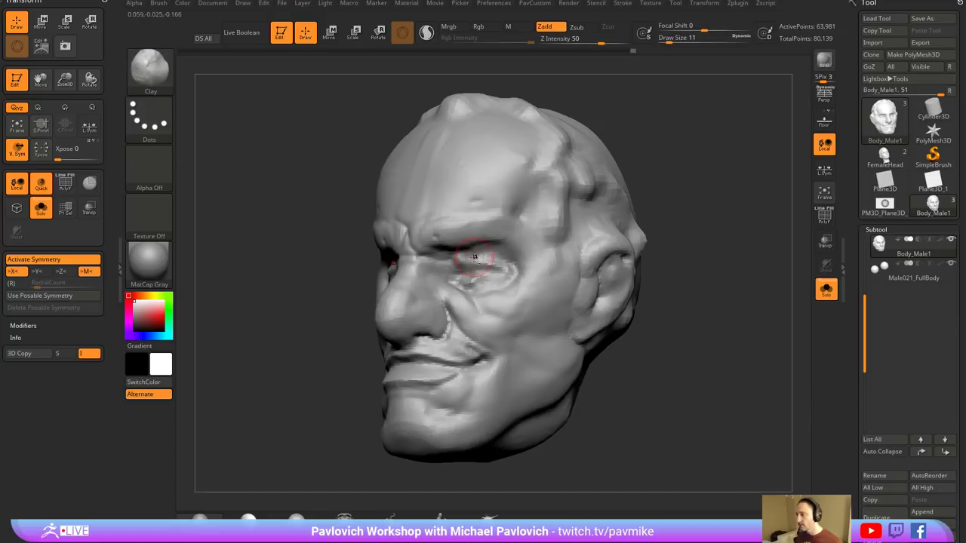
mouse_move(549, 261)
right_mouse_down()
mouse_move(707, 237)
mouse_move(617, 247)
right_mouse_up()
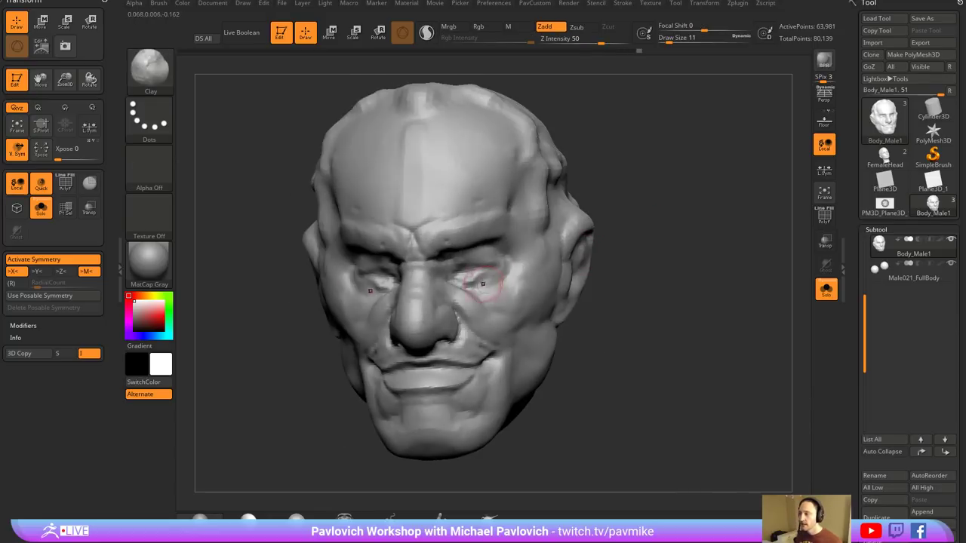
left_click_drag(490, 285, 463, 290)
right_click_drag(725, 242, 504, 279)
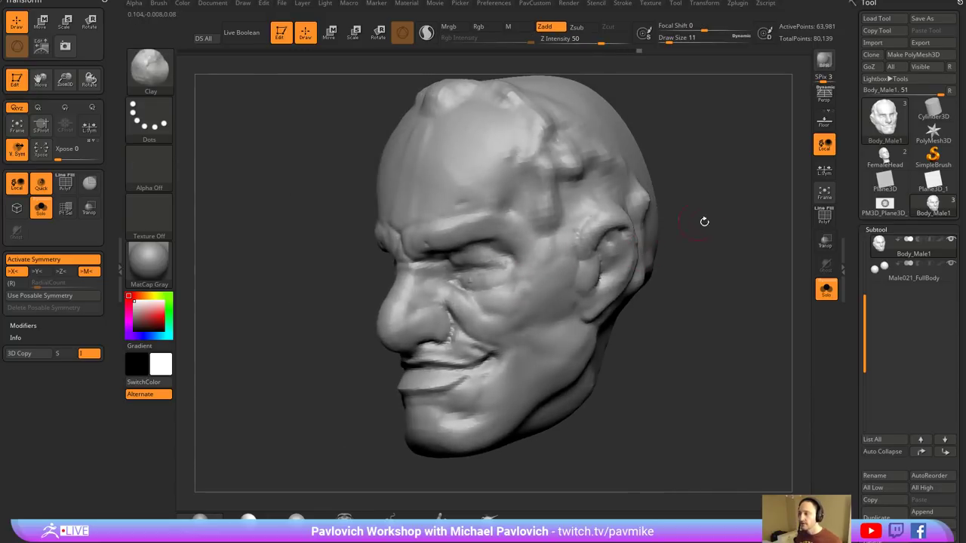
mouse_move(703, 221)
right_mouse_down()
mouse_move(698, 233)
mouse_move(614, 241)
right_mouse_up()
- Reduce the Clay brush's draw size to 7
key("bracketright")
key("bracketright")
key("bracketright")
key("bracketright")
key("bracketright")
key("s")
left_click_drag(556, 294, 539, 294)
- Carve the crease around the nostril wing with the DamStandard brush at draw size 13
mouse_move(685, 268)
right_mouse_down()
mouse_move(690, 246)
mouse_move(720, 237)
mouse_move(680, 230)
mouse_move(672, 207)
mouse_move(653, 201)
right_mouse_up()
right_click_drag(621, 231, 654, 232)
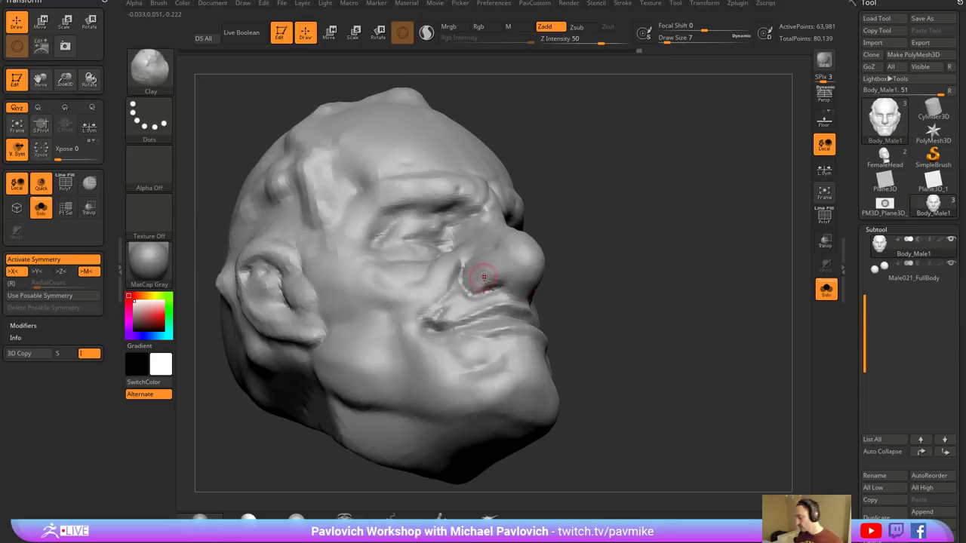
key("b")
key("d")
key("s")
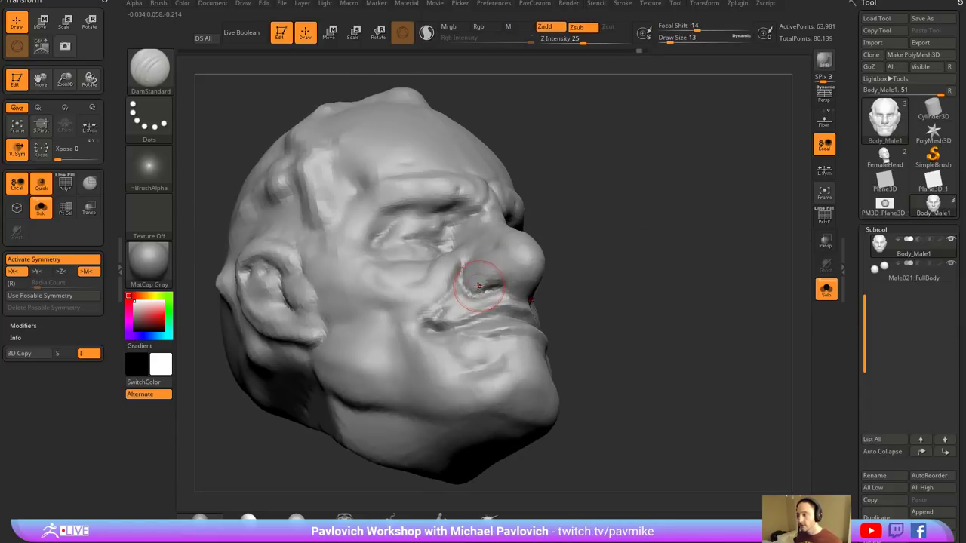
left_click_drag(469, 265, 474, 292)
right_click_drag(507, 241, 533, 254)
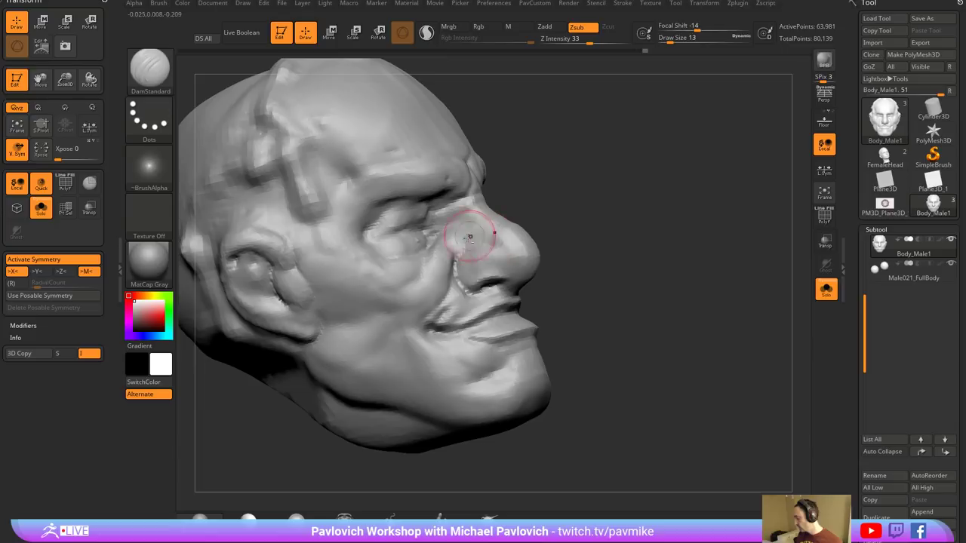
- Switch to the Clay brush briefly, and finally make Move the active sculpting brush
key("b")
key("c")
key("l")
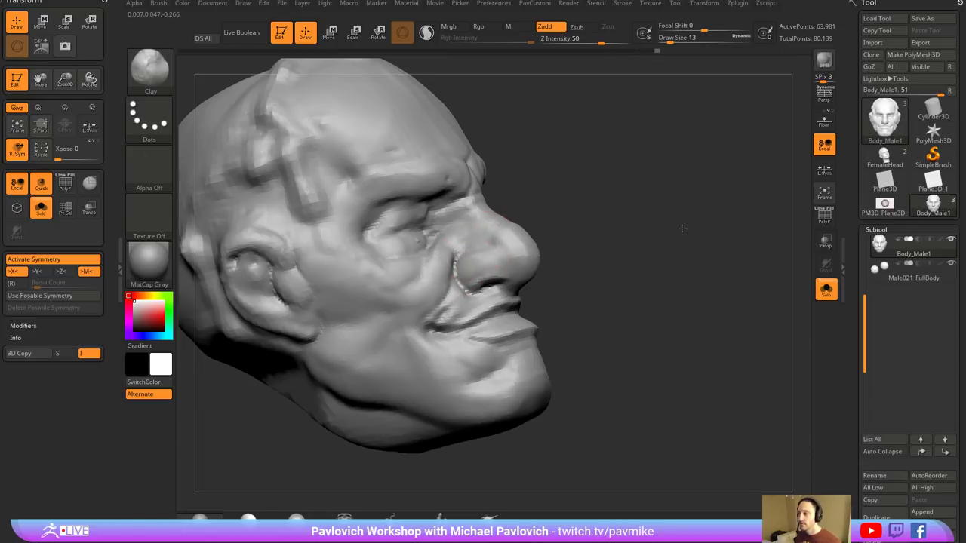
mouse_move(682, 228)
left_mouse_down()
mouse_move(588, 230)
mouse_move(626, 227)
left_mouse_up()
mouse_move(728, 238)
left_mouse_down()
mouse_move(711, 179)
mouse_move(744, 239)
mouse_move(718, 258)
mouse_move(701, 254)
mouse_move(711, 249)
left_mouse_up()
key("b")
key("m")
key("v")
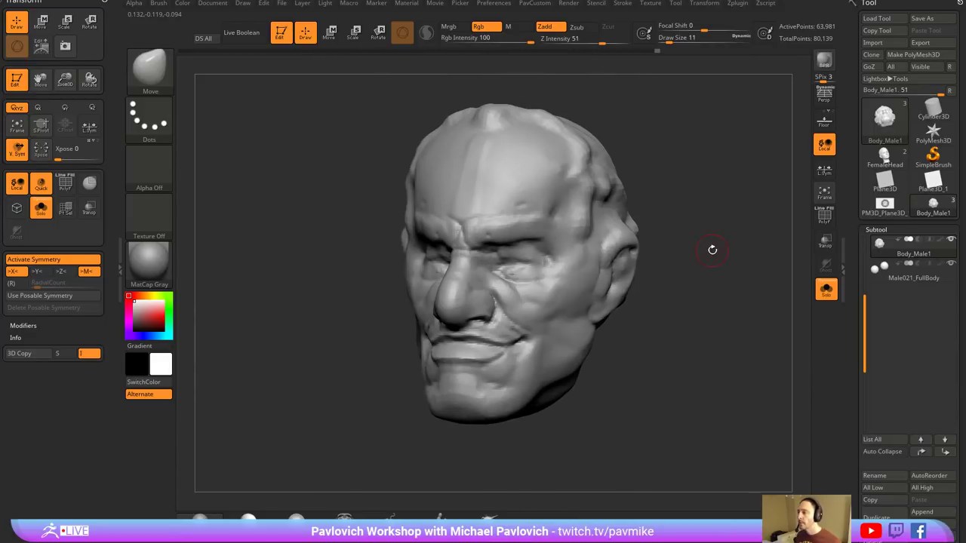
- Compare the head with the perspective display toggled on and off
left_click(824, 97)
left_click(823, 97)
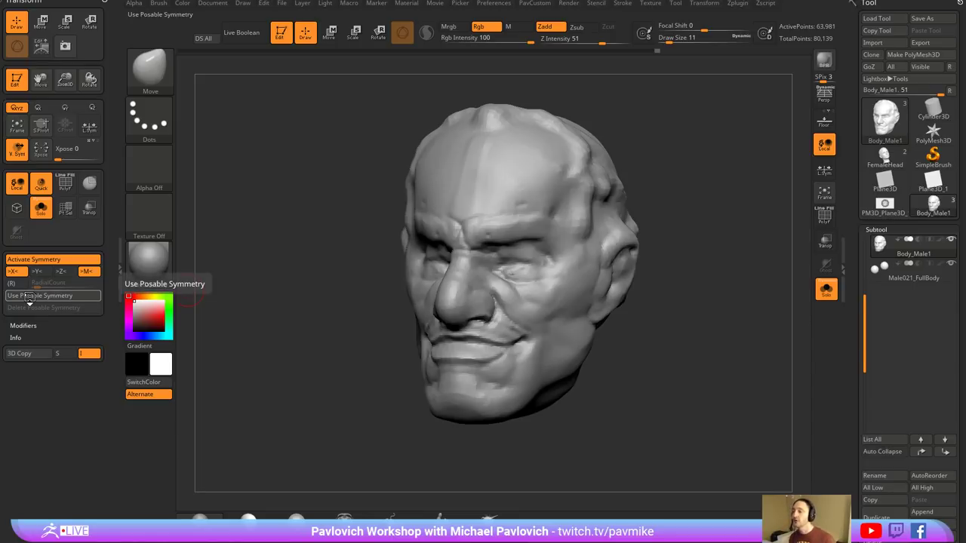
mouse_move(675, 234)
left_mouse_down()
mouse_move(702, 248)
mouse_move(722, 281)
left_mouse_up()
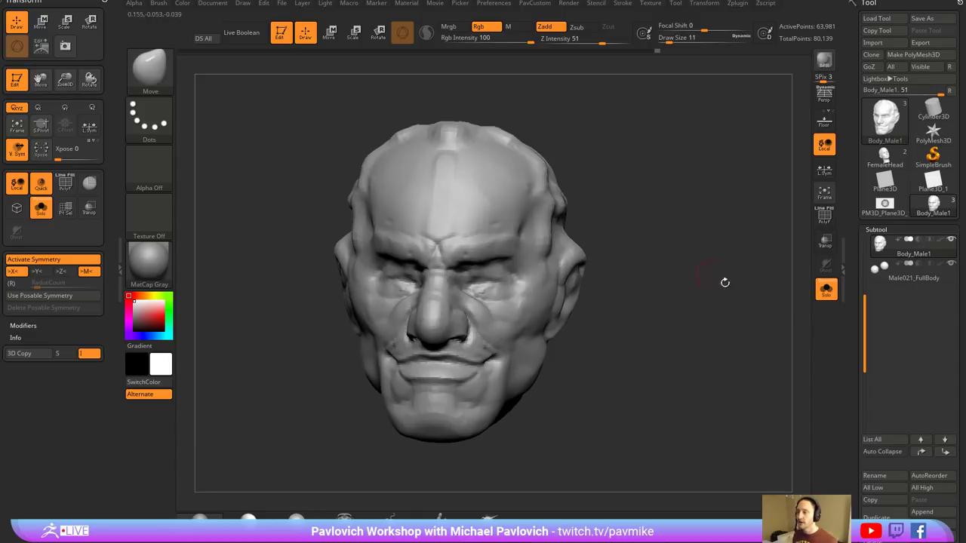
- Open the NoiseMaker editor to add surface noise to the head mesh
scroll(858, 330, "down", 10)
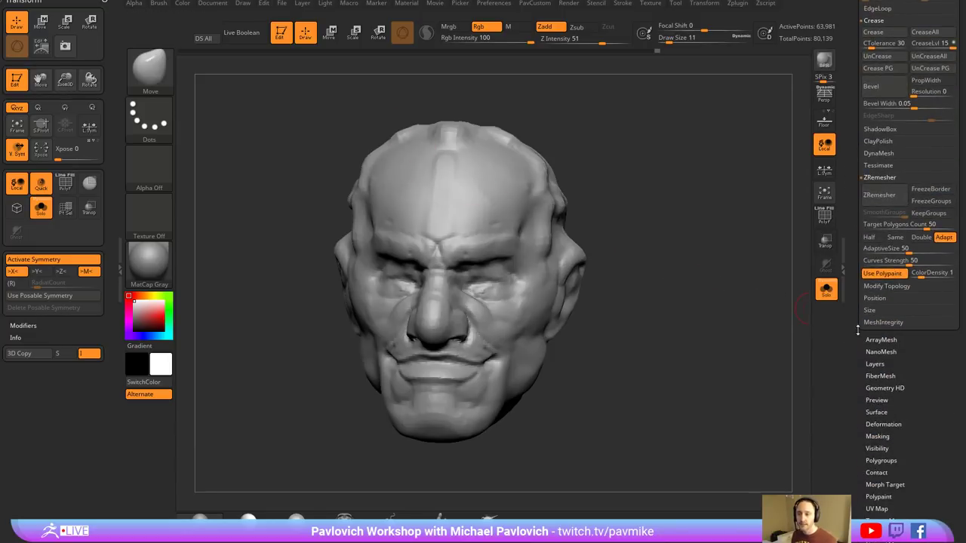
scroll(858, 329, "down", 5)
key("shift")
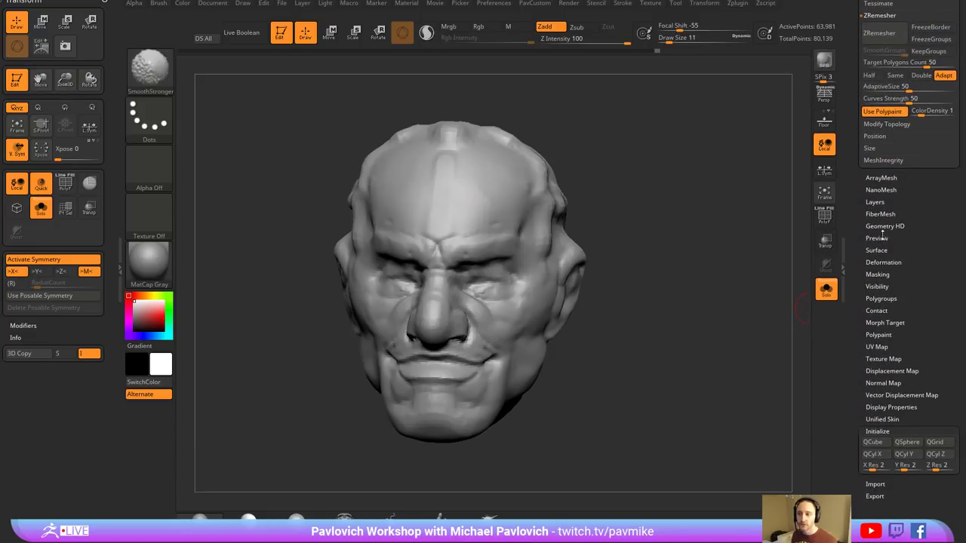
left_click(875, 250)
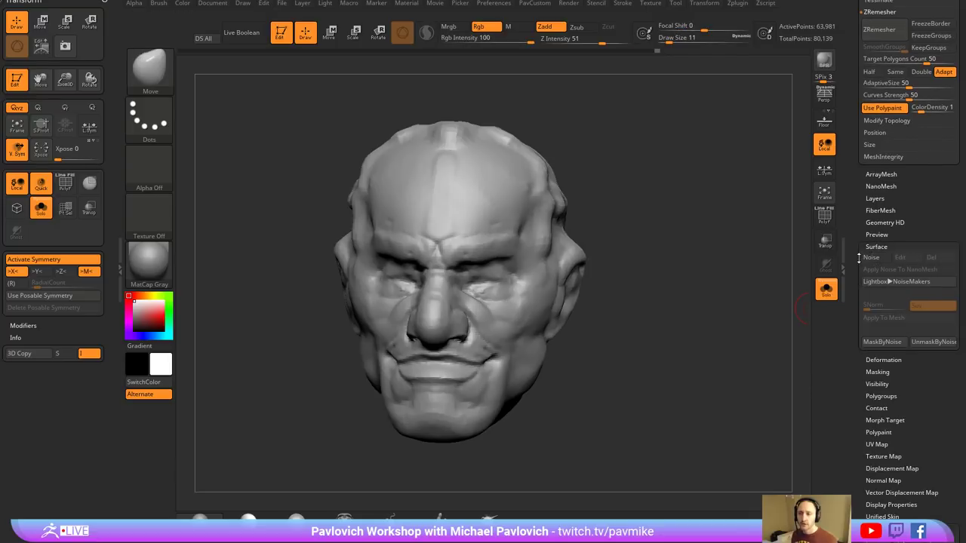
left_click(876, 247)
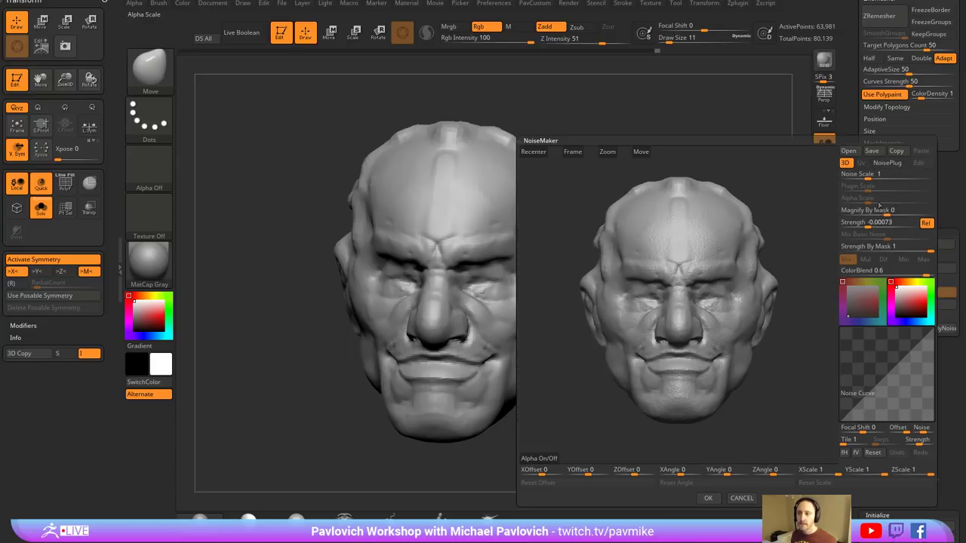
- Activate NoisePlug and choose the Weave pattern with its default Simple style
left_click(869, 178)
left_click(887, 162)
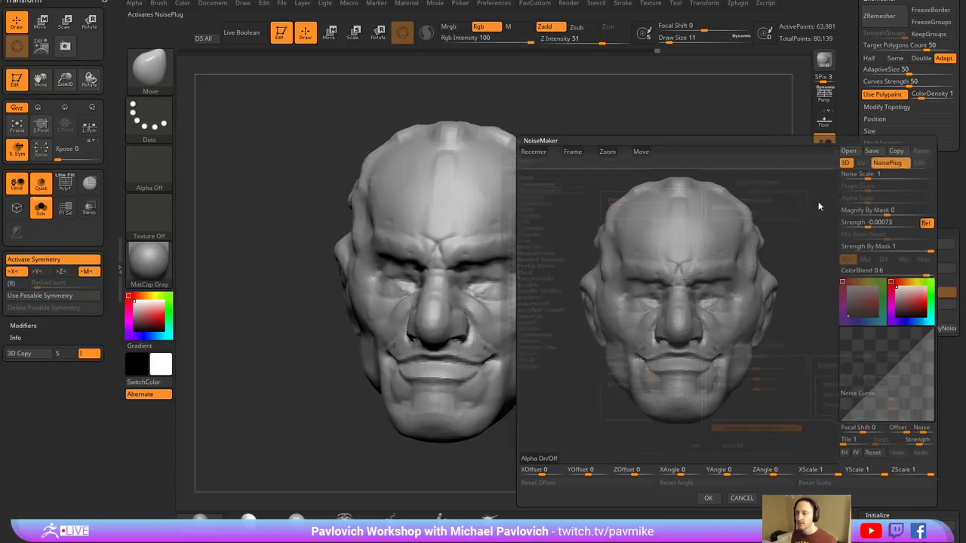
left_click(508, 357)
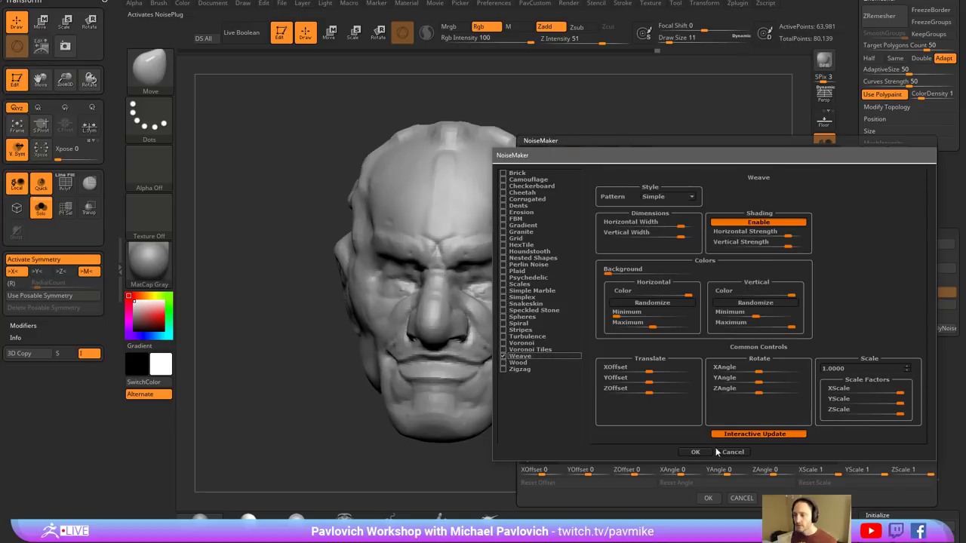
left_click(694, 451)
- Set the weave noise's Mix Basic Noise to 0, Strength to -0.02804 and Plugin Scale to 0.00606
left_click_drag(725, 236, 686, 254)
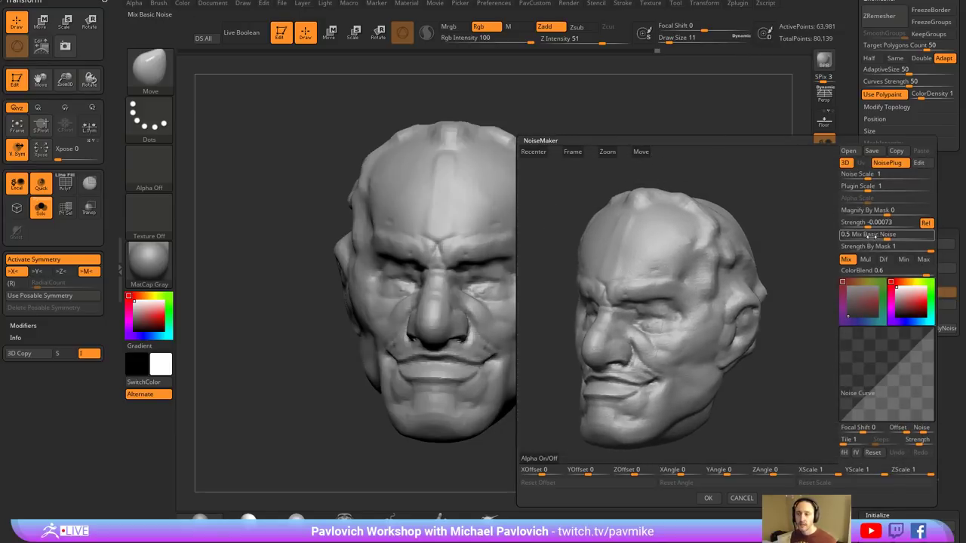
left_click_drag(872, 235, 823, 243)
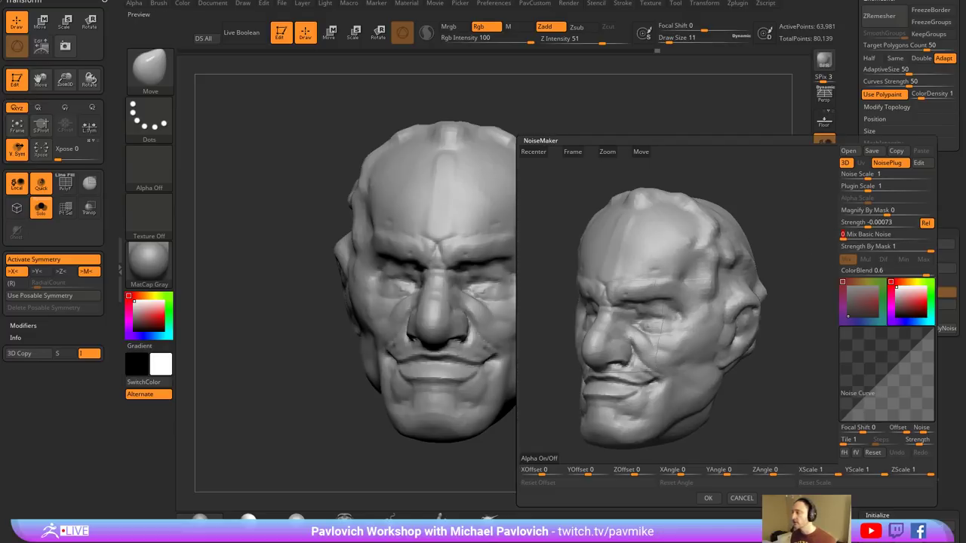
left_click_drag(869, 224, 860, 222)
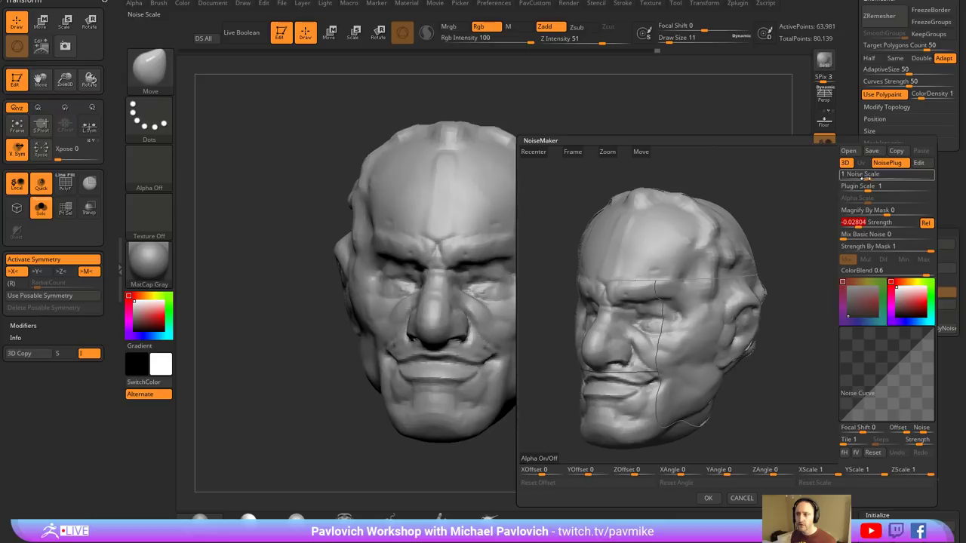
left_click_drag(860, 187, 852, 187)
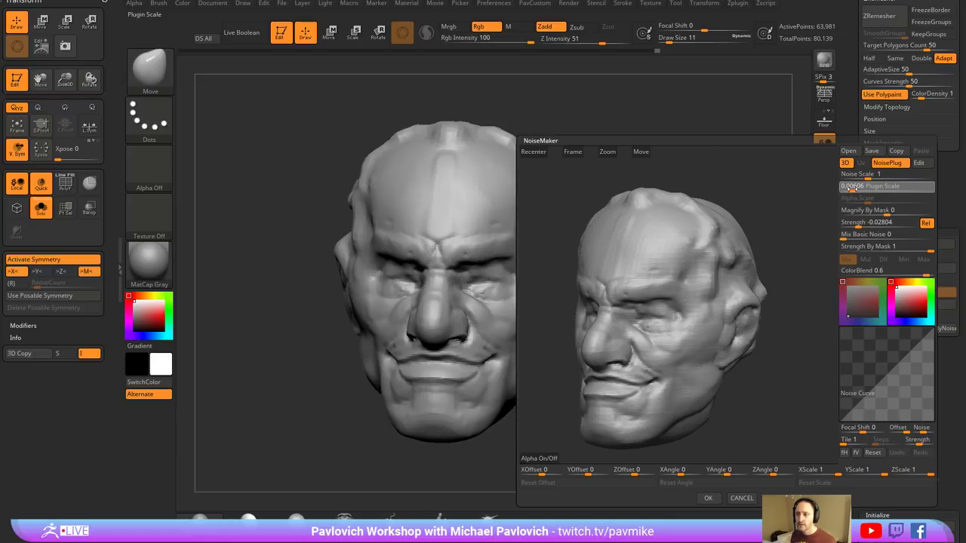
- Fine-tune the weave noise strength on a close-up of the cheek and accept the surface noise
left_click_drag(794, 296, 815, 290, "alt")
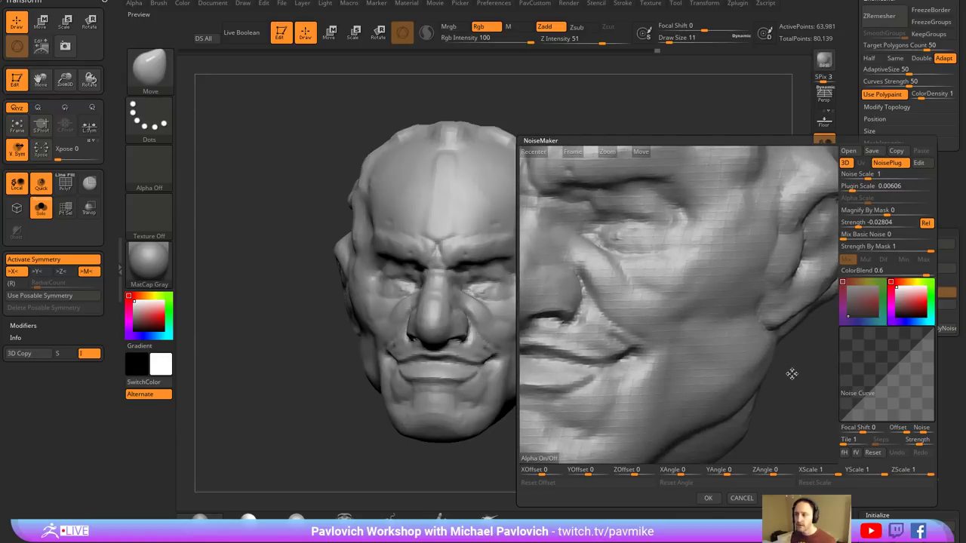
left_click_drag(851, 222, 853, 224)
left_click(708, 498)
key("f")
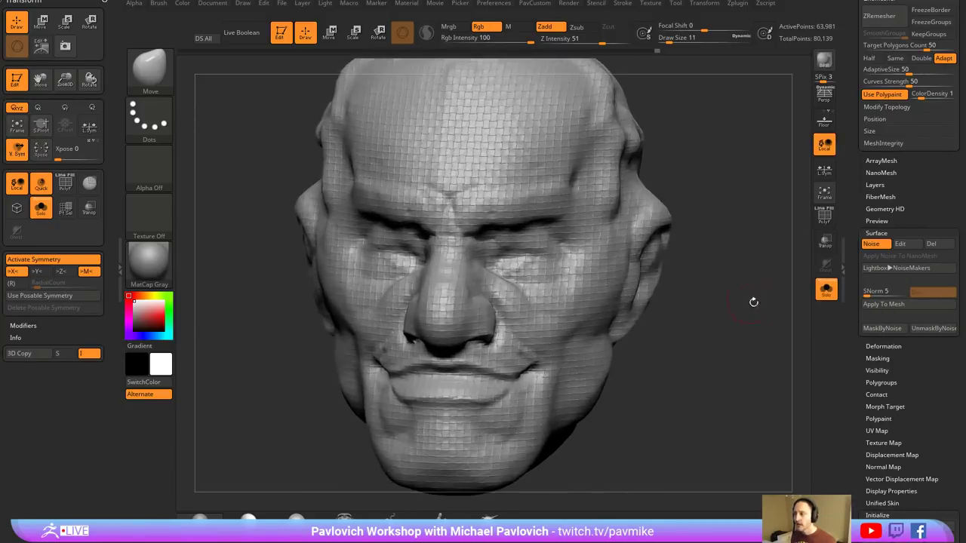
- Compare the head with the surface noise preview switched off and on
left_click_drag(753, 301, 793, 317)
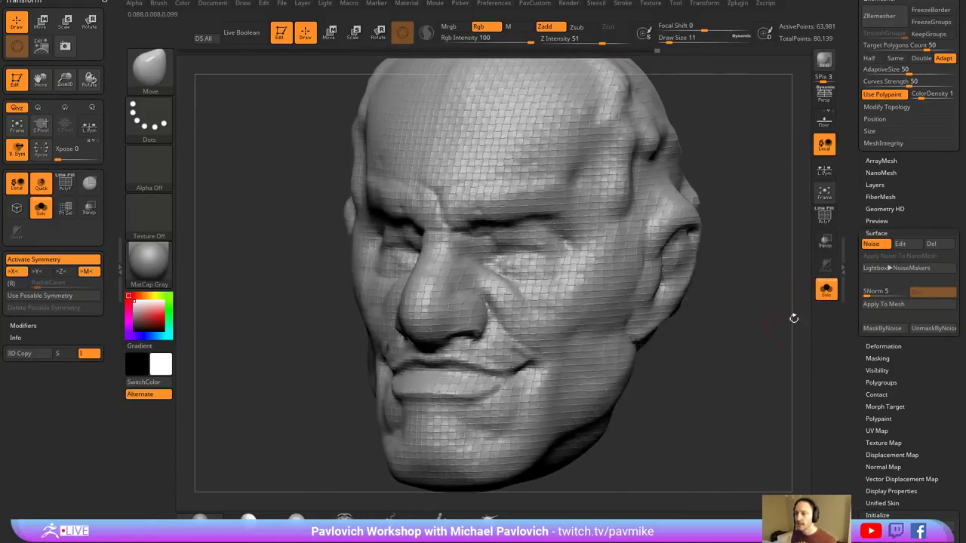
left_click(876, 244)
left_click(880, 246)
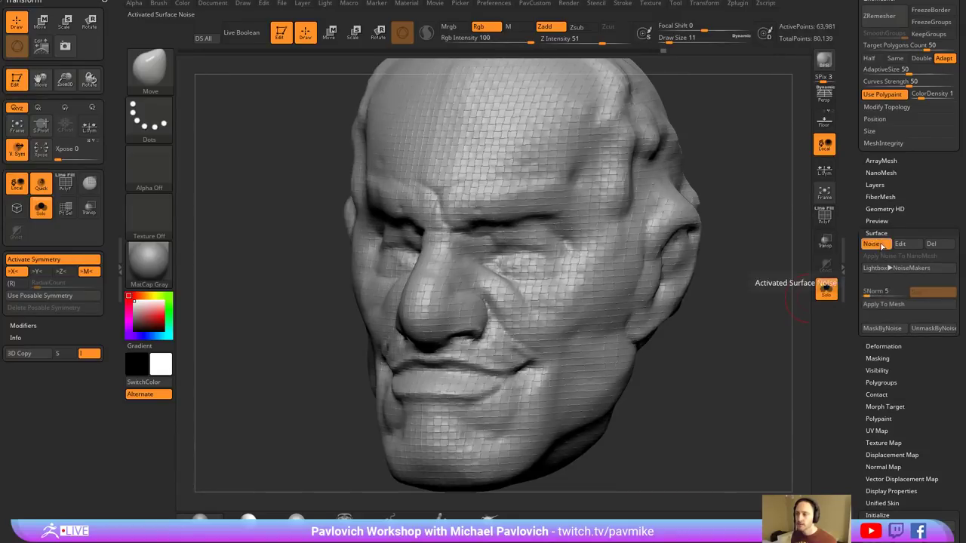
left_click(879, 245)
left_click(878, 246)
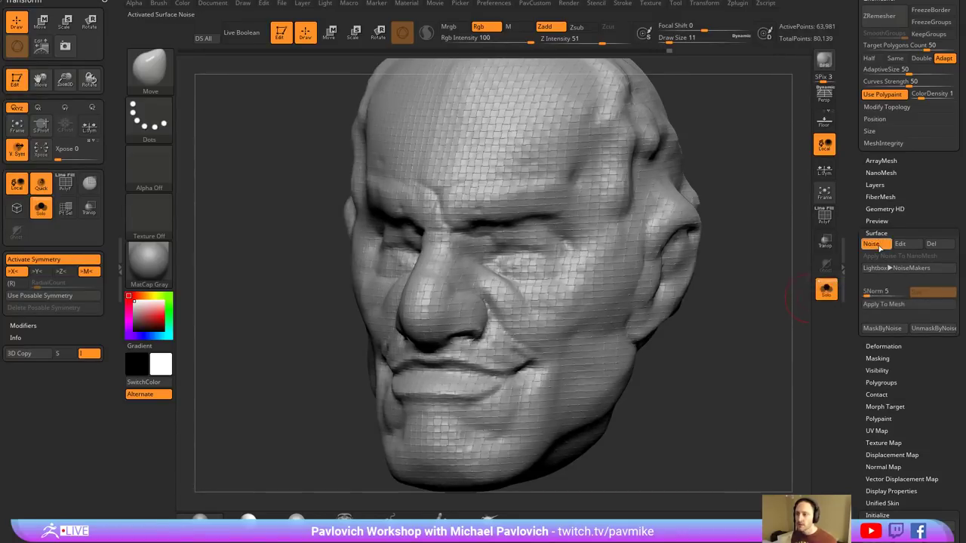
- Try applying the weave noise to the mesh at its current resolution, and undo it
left_click(879, 246)
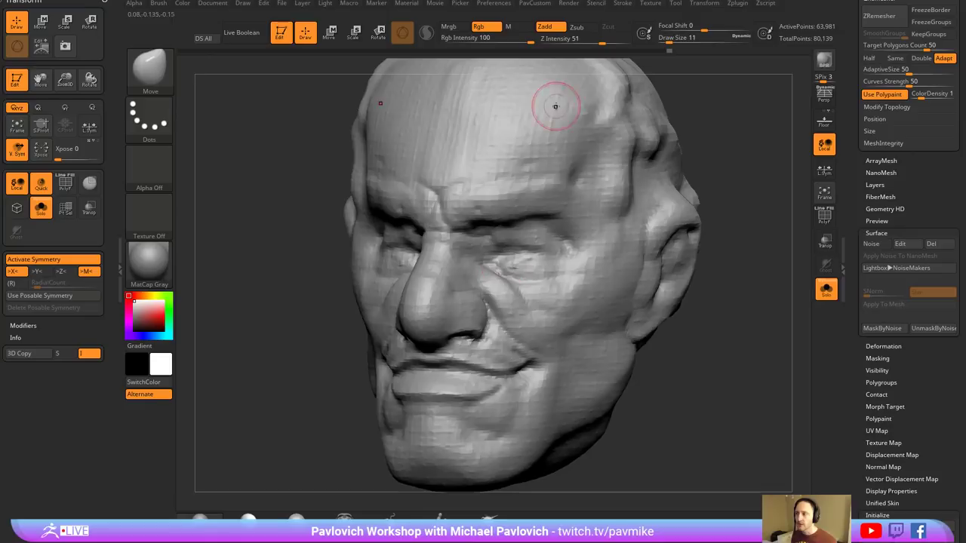
key("ctrl+z")
- Subdivide the head to about 4.134 million polygons and apply the weave noise to the mesh
key("ctrl+d")
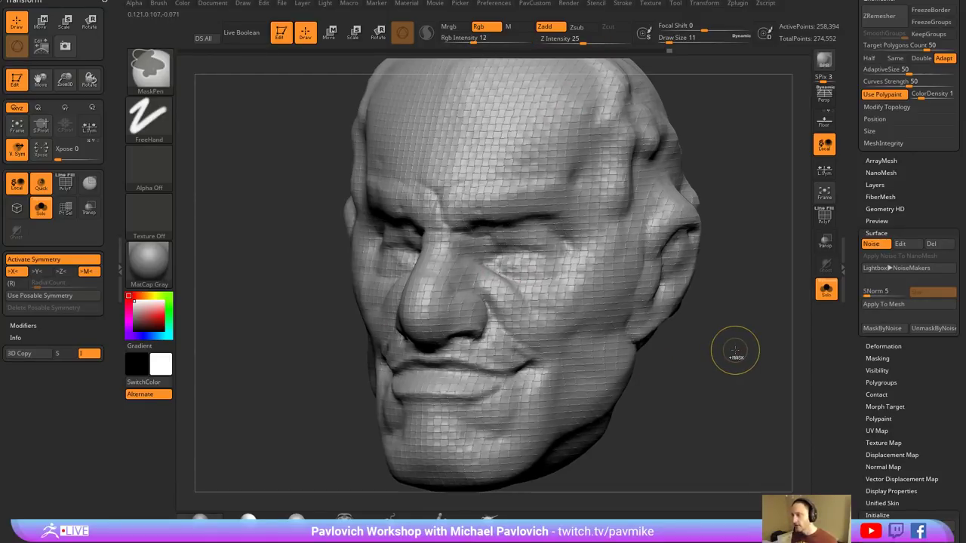
key("ctrl+d")
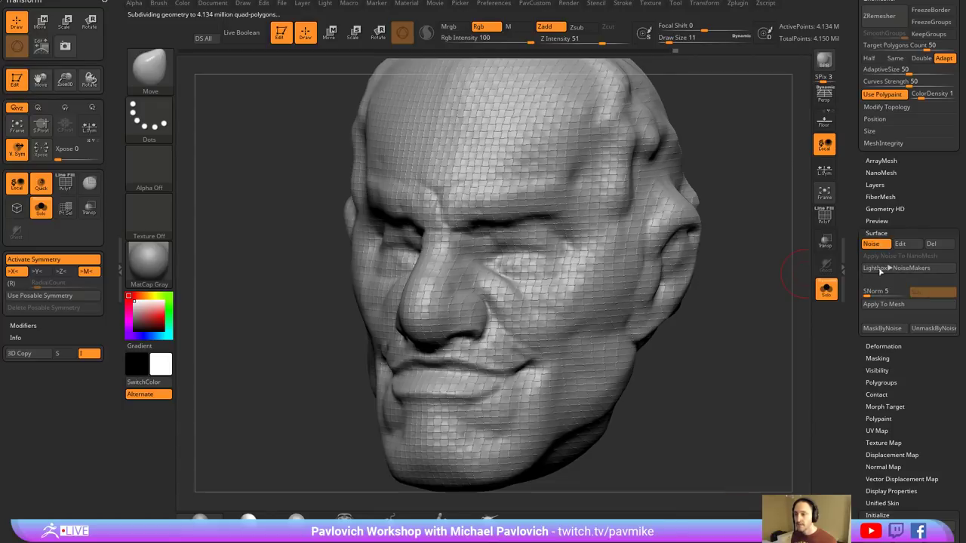
left_click(881, 305)
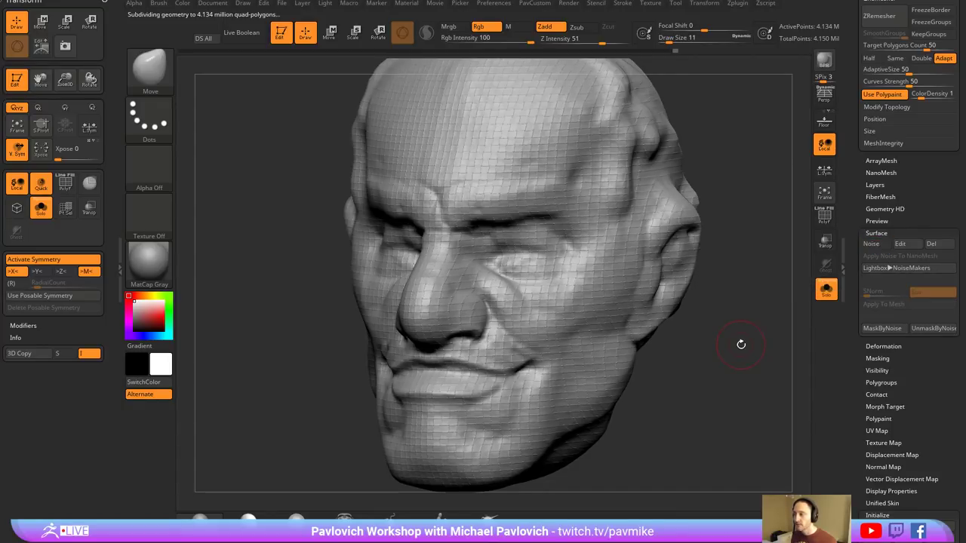
- Undo the baked weave, try it at 16.537 million polygons on the nose, and revert to the unbaked 4.134 million mesh
left_click_drag(741, 344, 768, 396)
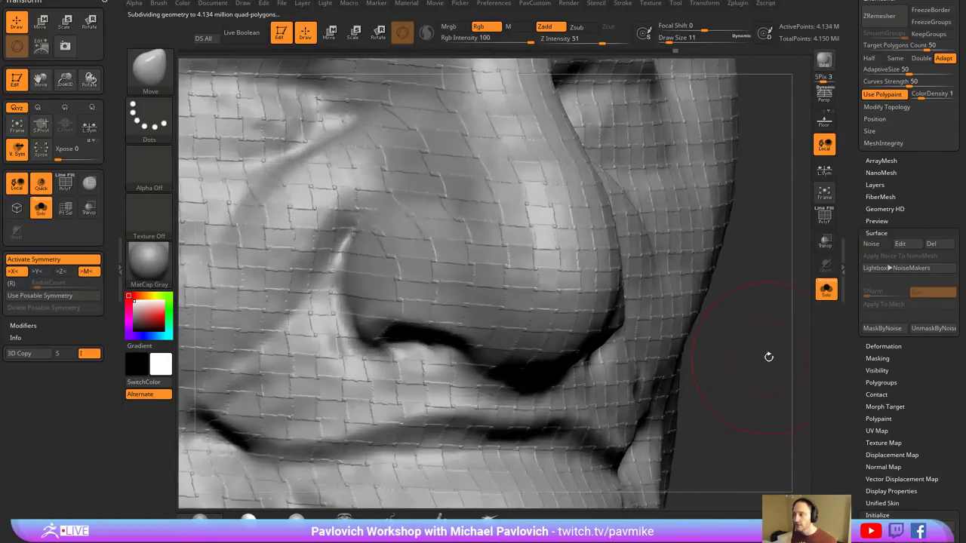
left_click_drag(774, 355, 791, 367, "alt")
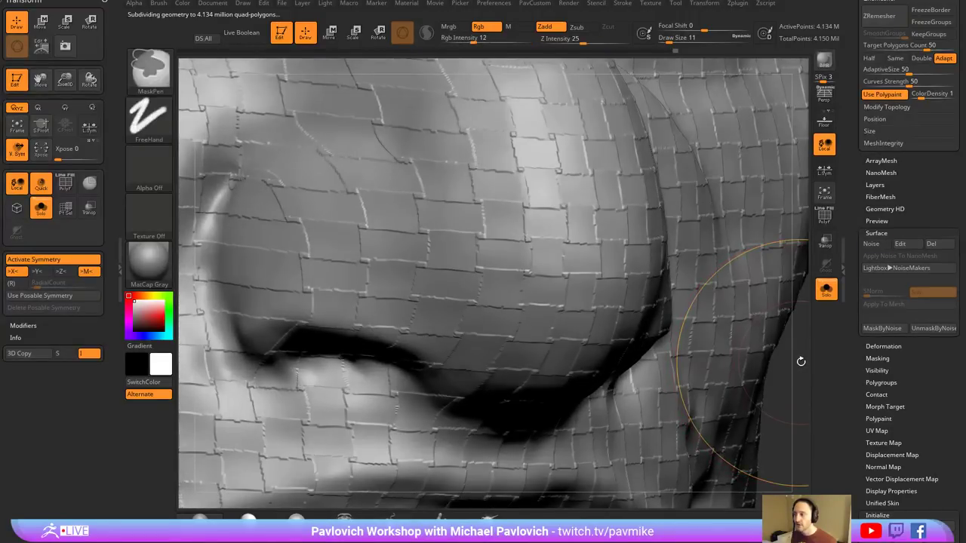
key("ctrl+z")
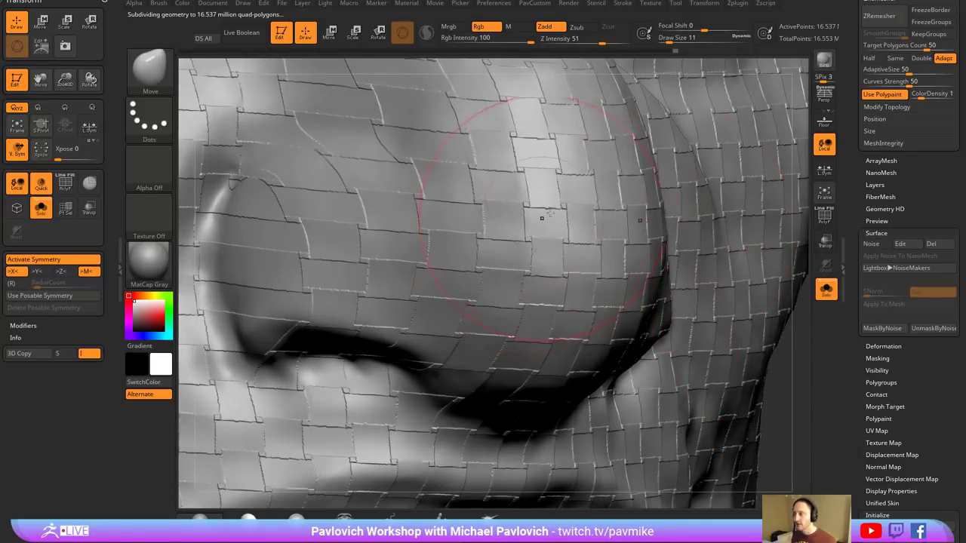
key("s")
left_click_drag(783, 373, 774, 373)
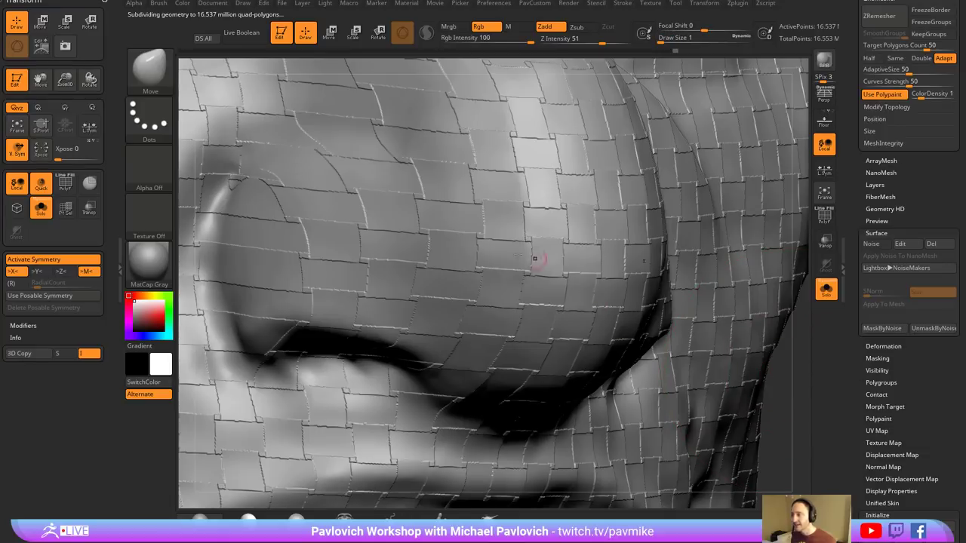
right_click_drag(782, 387, 755, 338, "ctrl")
mouse_move(756, 338)
left_mouse_down()
mouse_move(741, 332)
mouse_move(753, 336)
left_mouse_up()
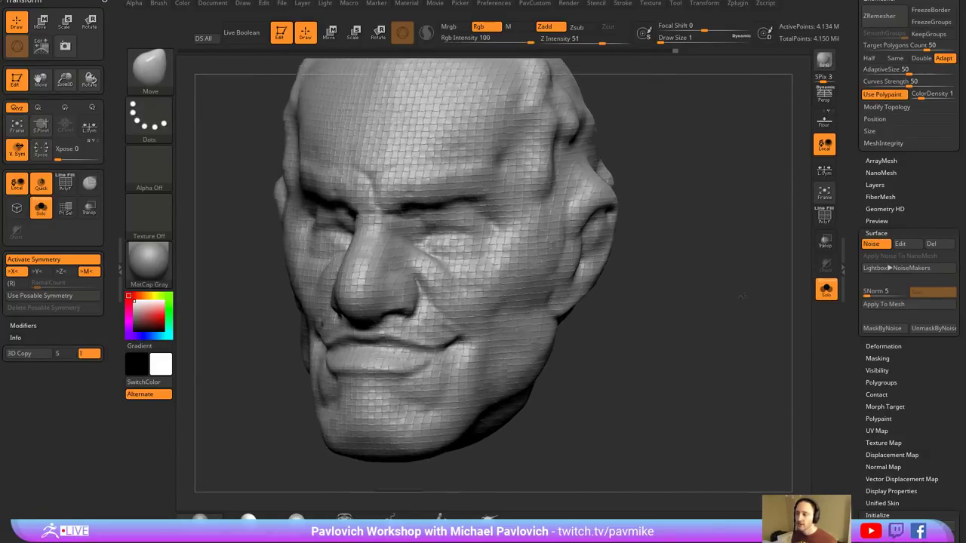
- Enlarge the woven pattern on the head by raising the noise plugin scale, and accept the surface noise
mouse_move(741, 296)
left_mouse_down()
mouse_move(725, 295)
mouse_move(732, 308)
mouse_move(765, 308)
mouse_move(751, 312)
left_mouse_up()
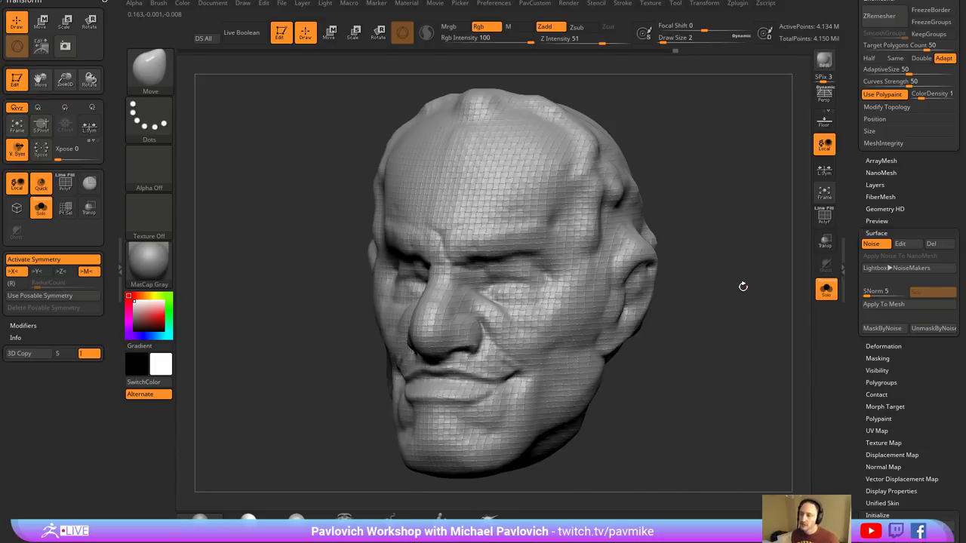
mouse_move(704, 182)
left_mouse_down()
mouse_move(640, 198)
mouse_move(732, 211)
mouse_move(715, 200)
left_mouse_up()
key("s")
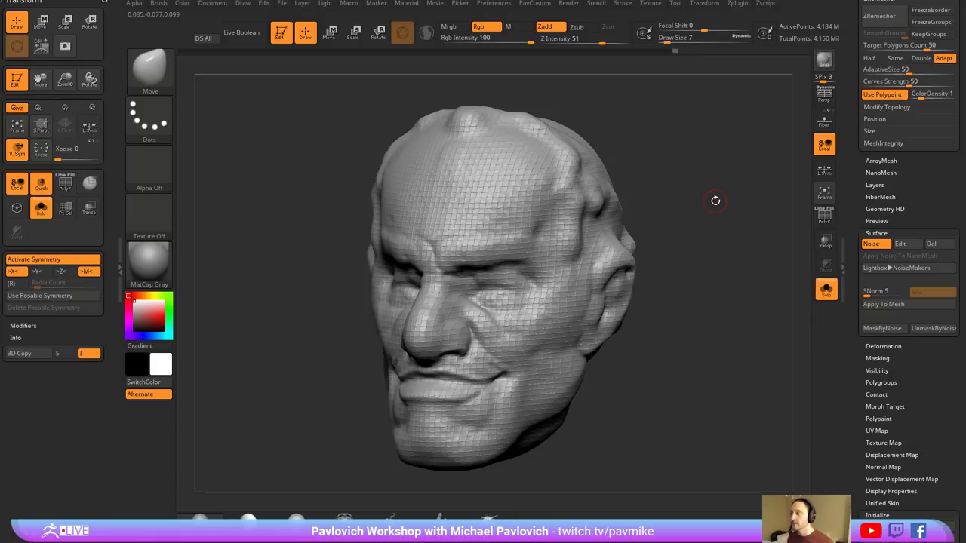
left_click_drag(660, 216, 514, 209)
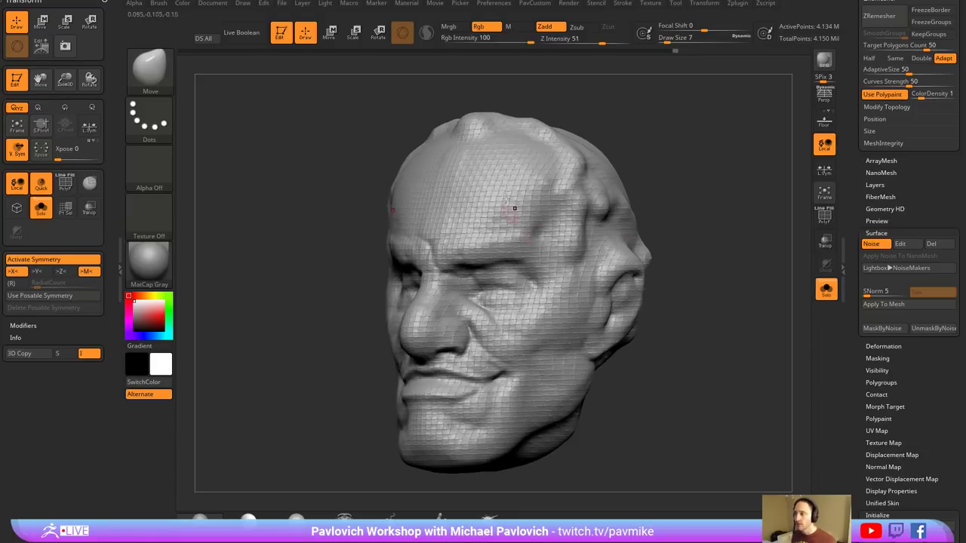
left_click(900, 244)
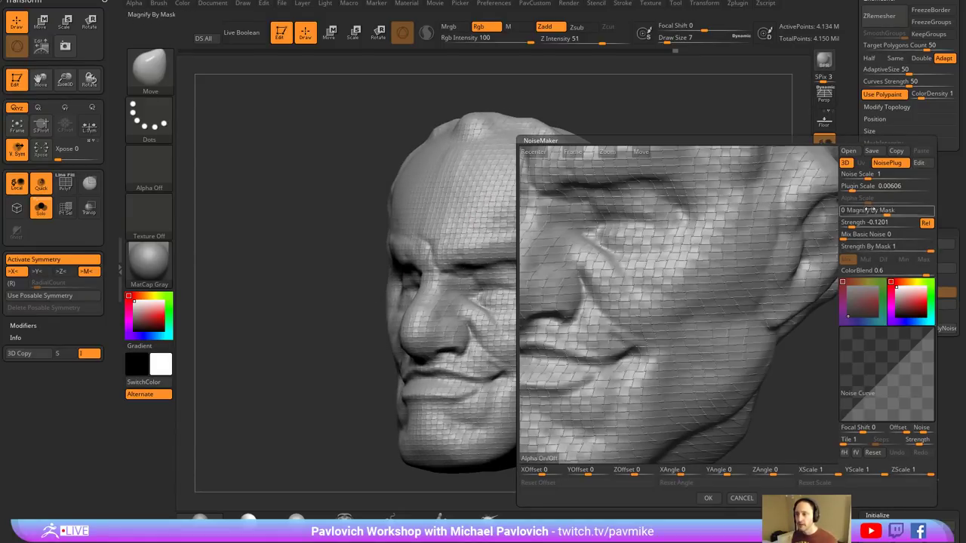
left_click_drag(846, 187, 857, 188)
left_click(708, 498)
- Switch off the surface noise on the head
mouse_move(681, 374)
left_mouse_down()
mouse_move(722, 365)
mouse_move(664, 370)
left_mouse_up()
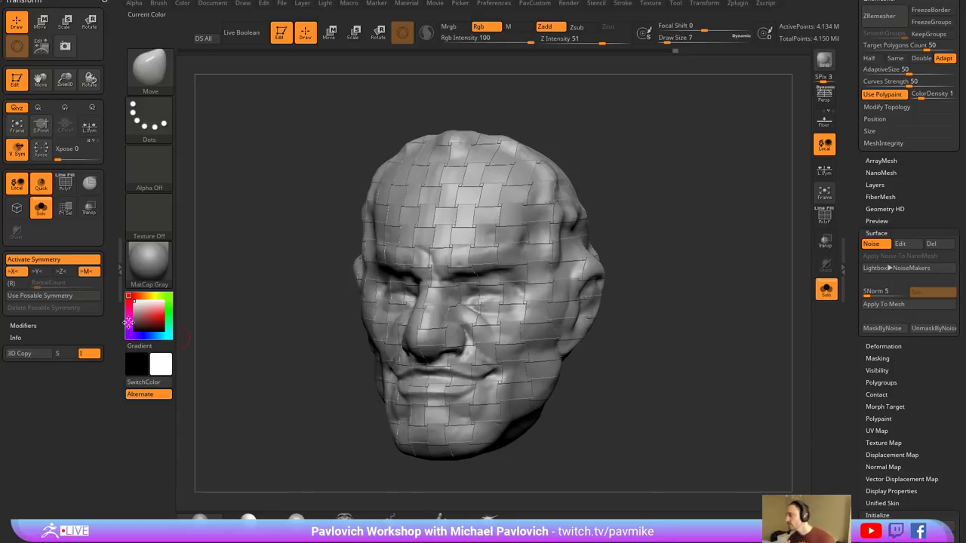
left_click_drag(636, 168, 765, 227)
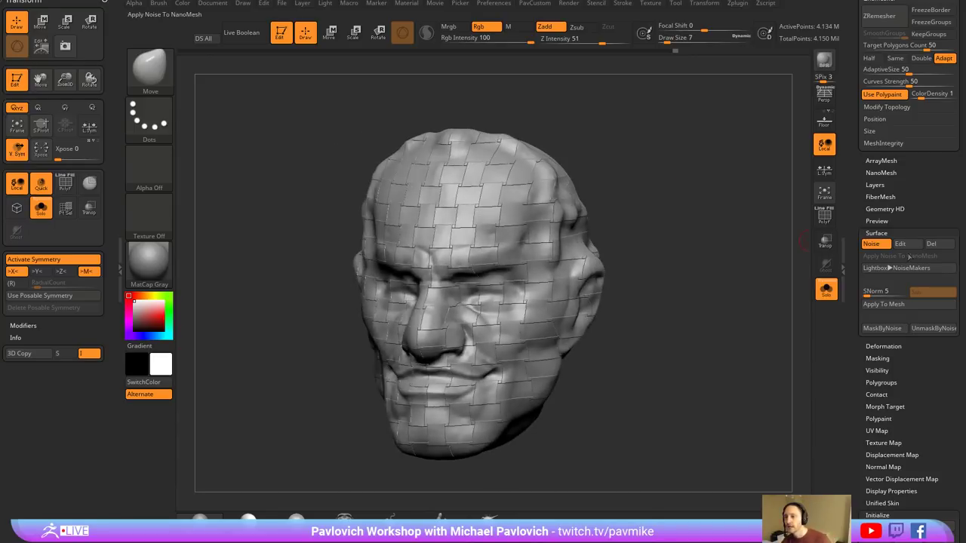
left_click(871, 244)
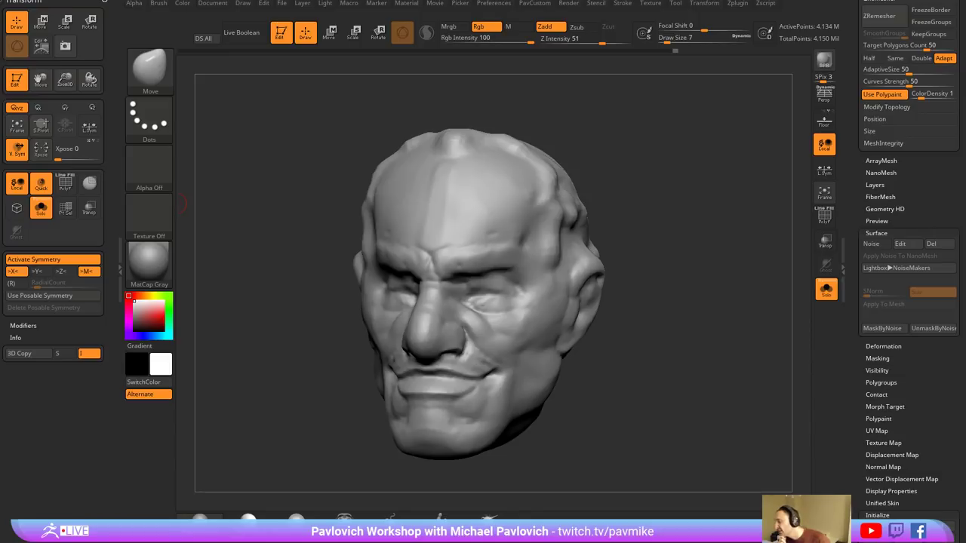
- Switch to the browser, open the ZBrush Image Based Lighting playlist from the channel's playlists, and return to ZBrush
left_click_drag(718, 542, 711, 90)
left_click(227, 87)
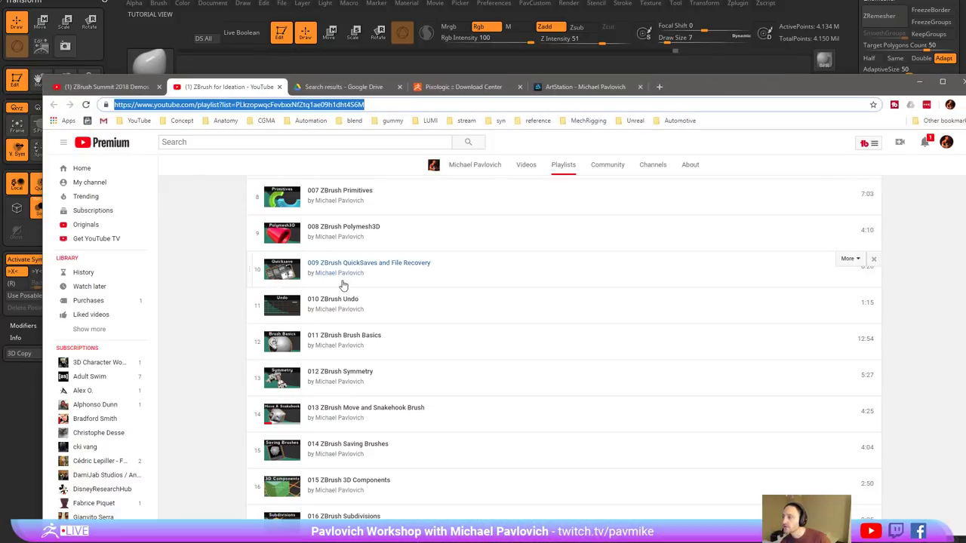
left_click(123, 89)
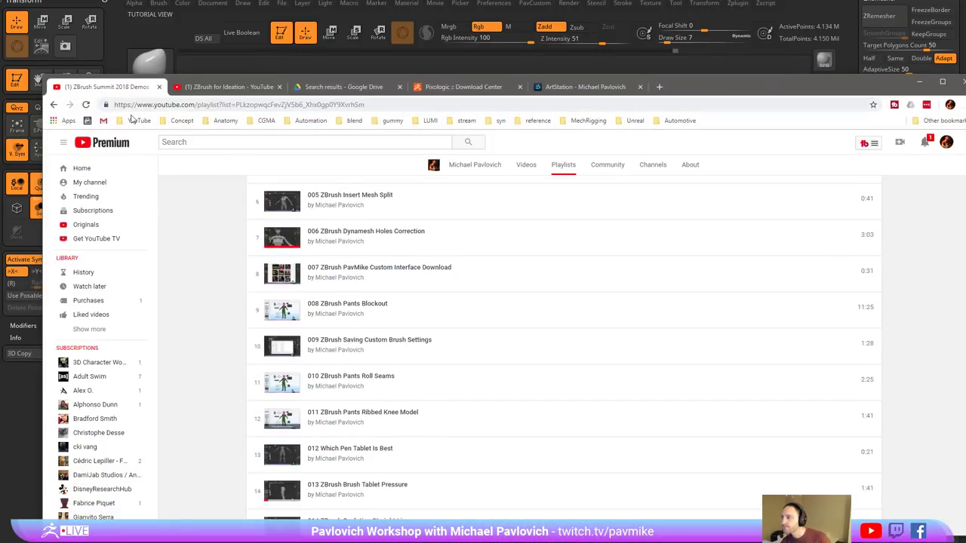
left_click(53, 105)
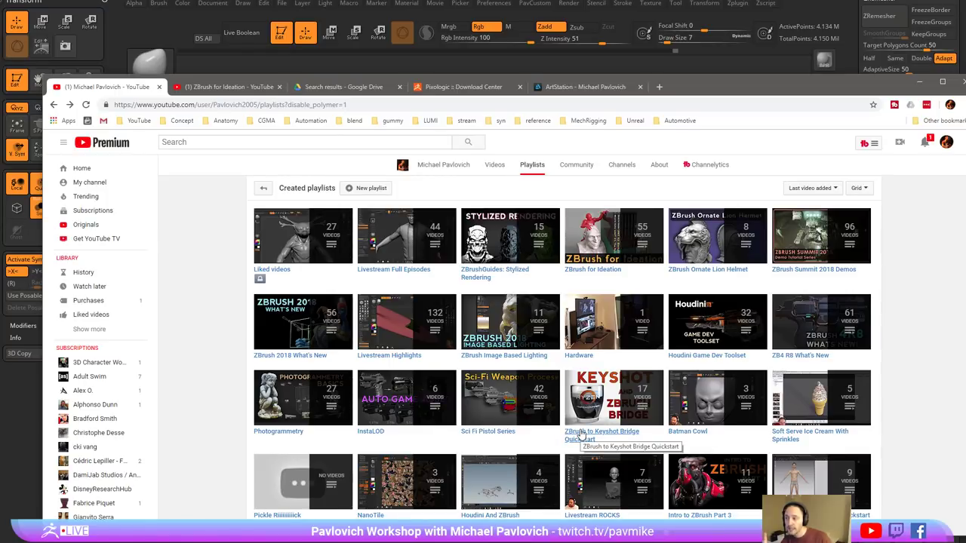
left_click(493, 357)
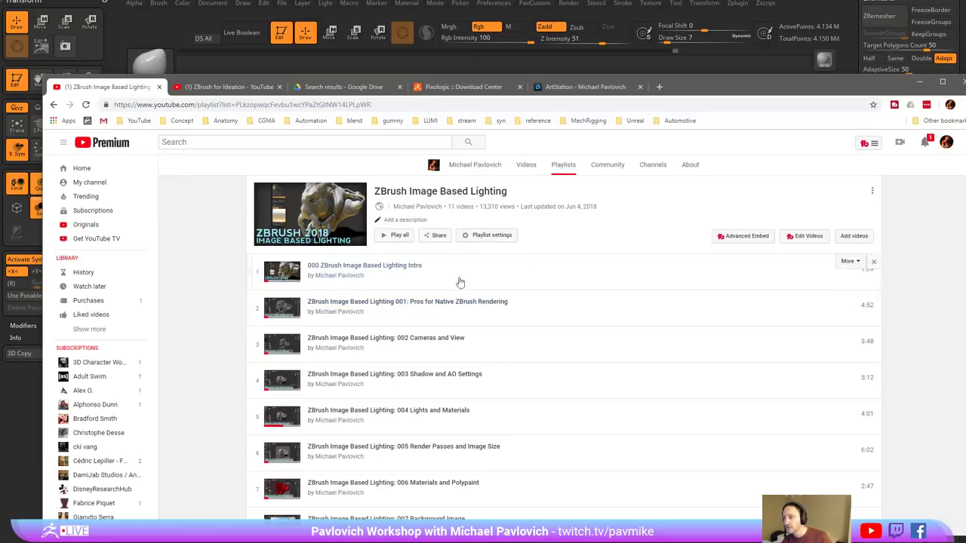
left_click(919, 82)
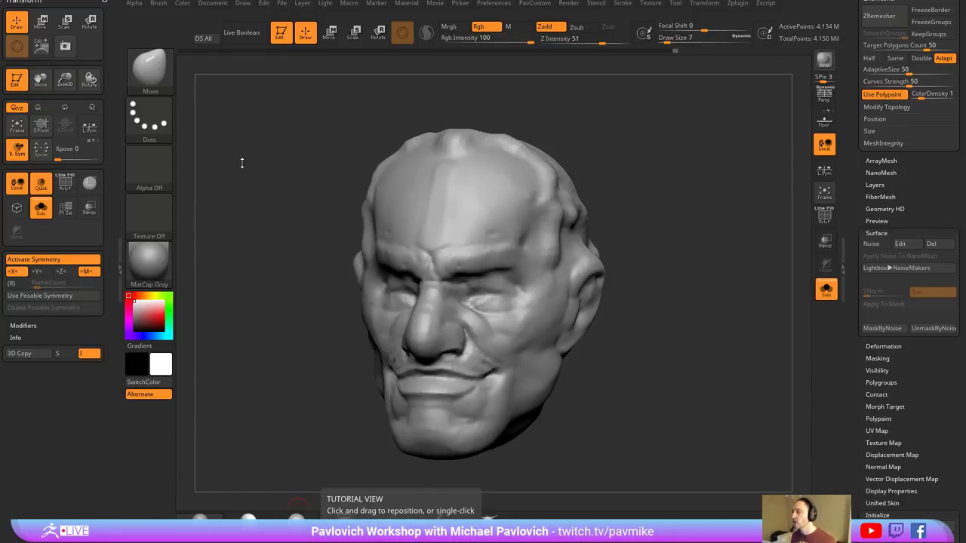
- Dock the Light palette in place of the Transform palette and expand its Background settings
left_click(104, 3)
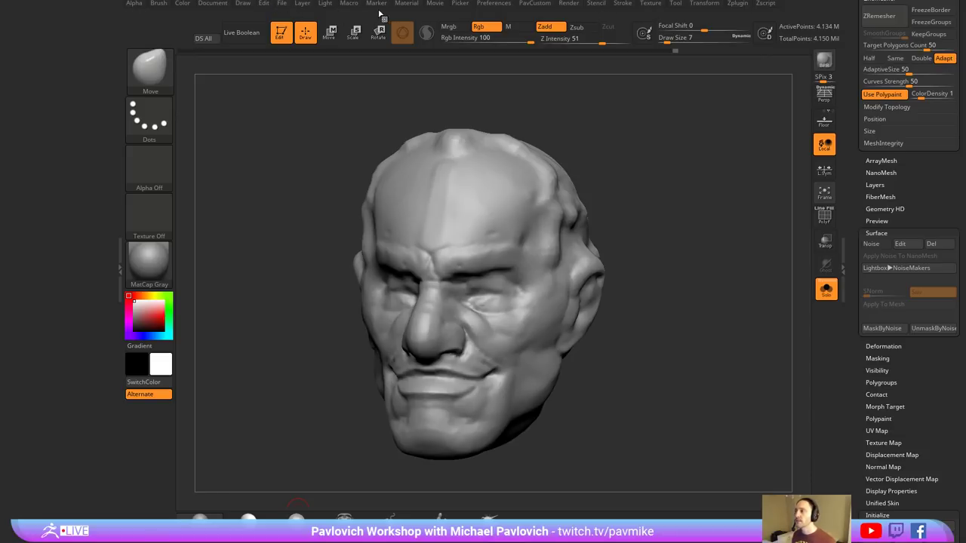
left_click(325, 3)
left_click(322, 15)
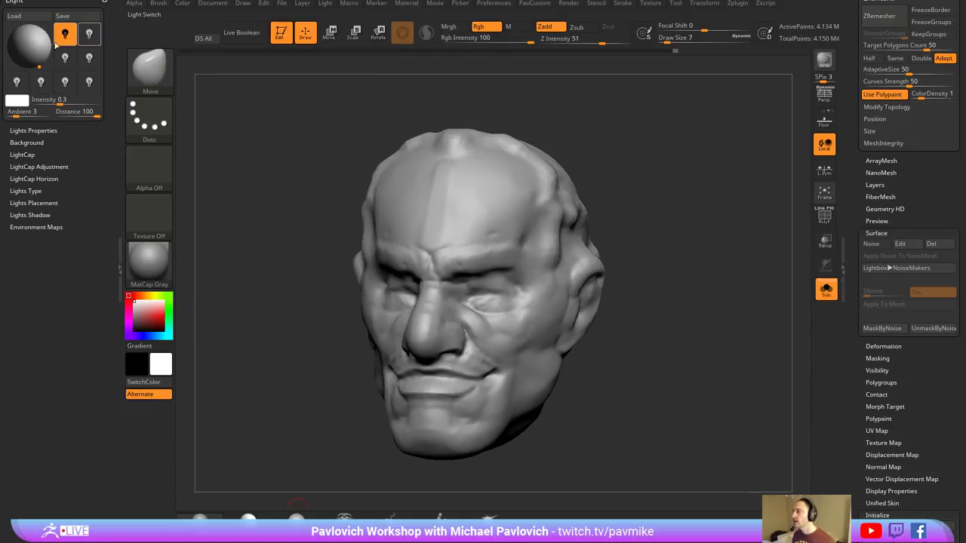
key("shift")
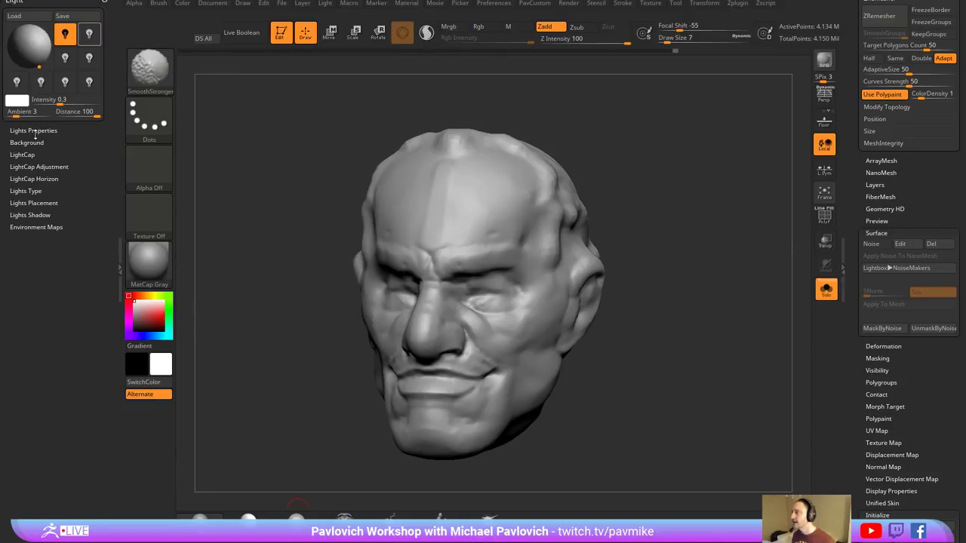
left_click(30, 142)
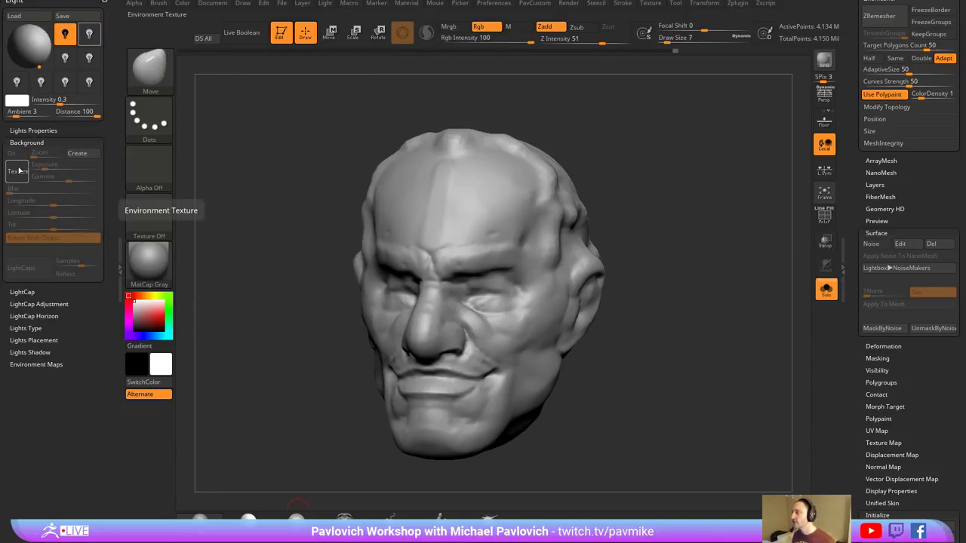
- Load the ZBrush 2_Pulchri panorama from the Panoramas texture folder and set it as the environment background texture
key("comma")
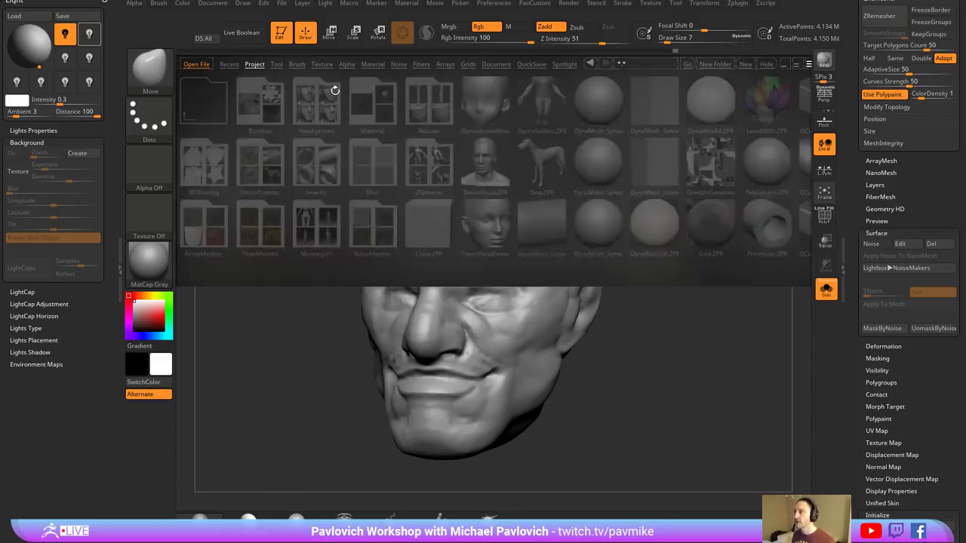
left_click(322, 64)
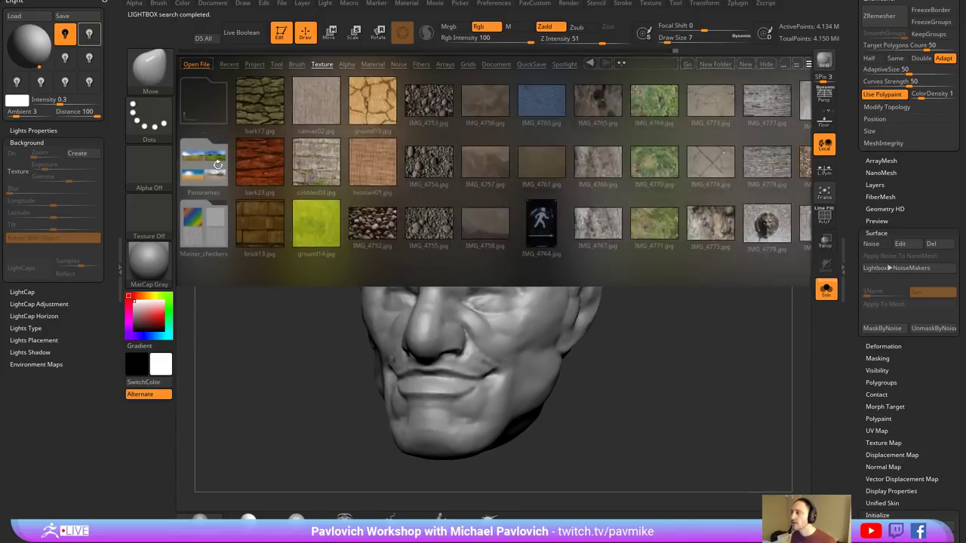
left_click(218, 165)
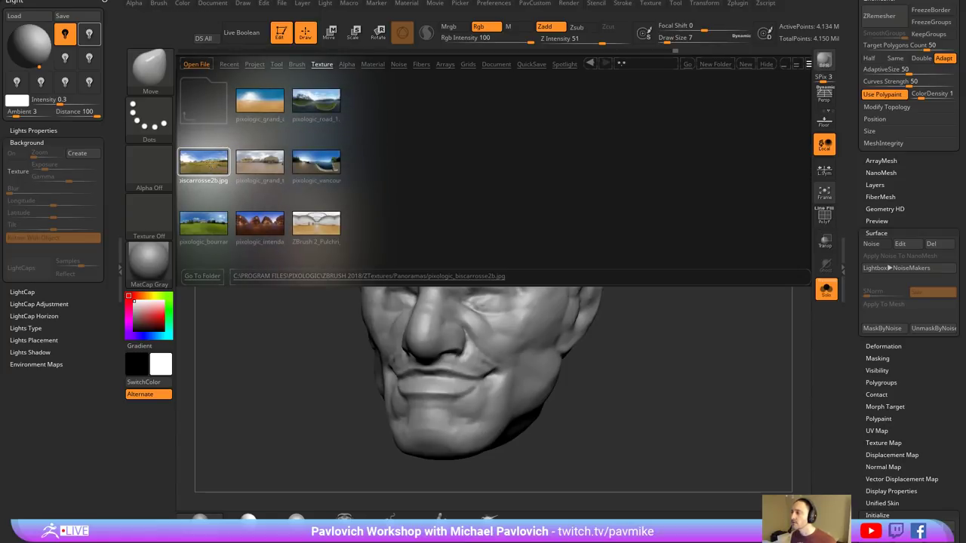
double_click(210, 163)
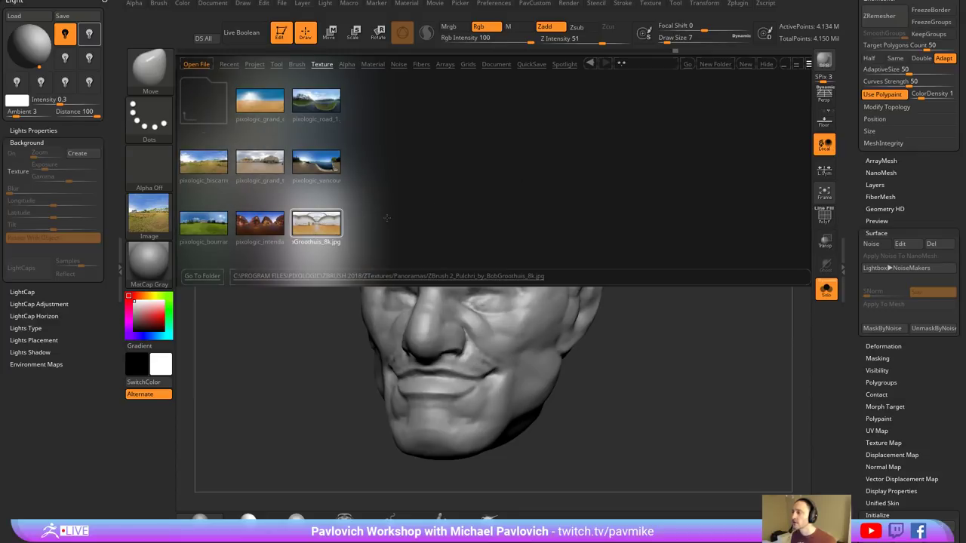
left_click(761, 64)
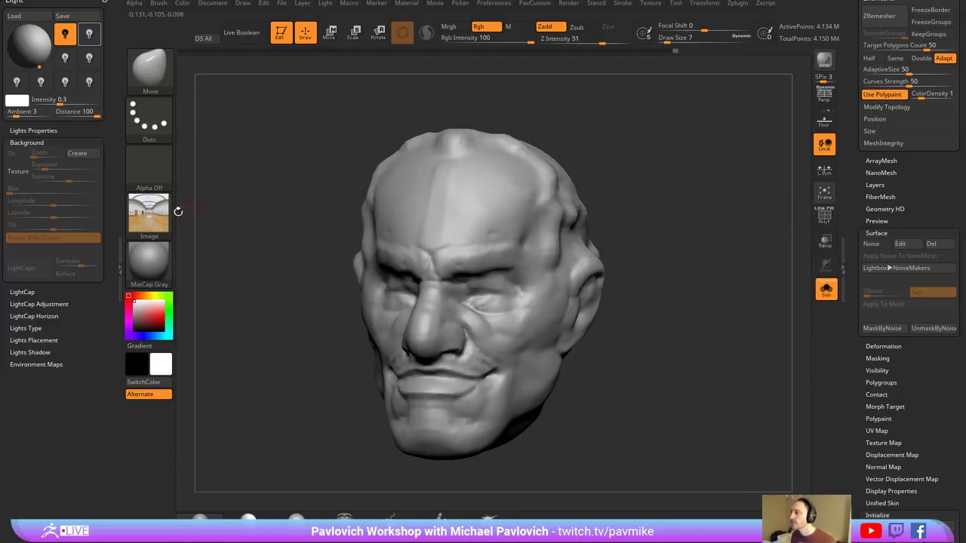
left_click(18, 172)
left_click(87, 187)
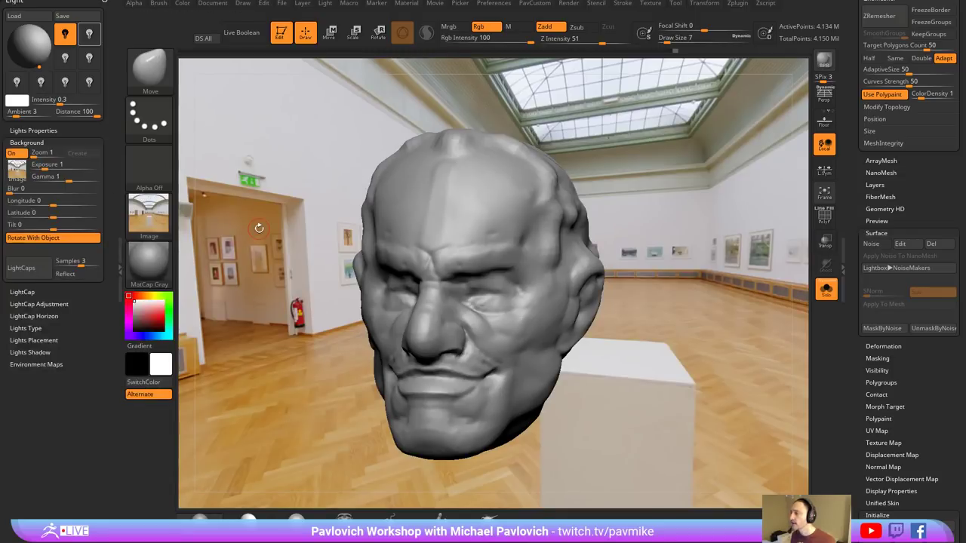
- Assign BasicMaterial to the head and generate LightCaps from the gallery panorama background
left_click(35, 268)
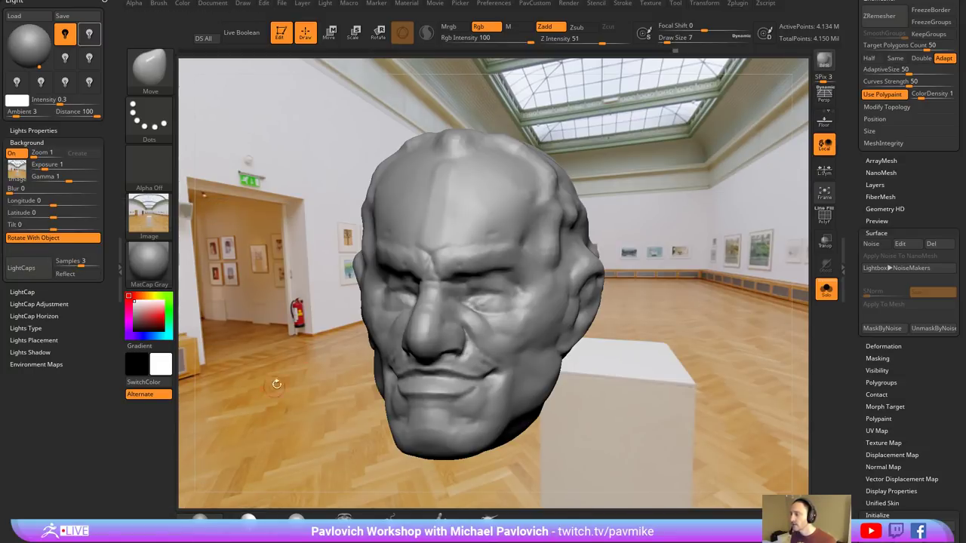
mouse_move(281, 372)
left_mouse_down()
mouse_move(332, 372)
mouse_move(281, 372)
left_mouse_up()
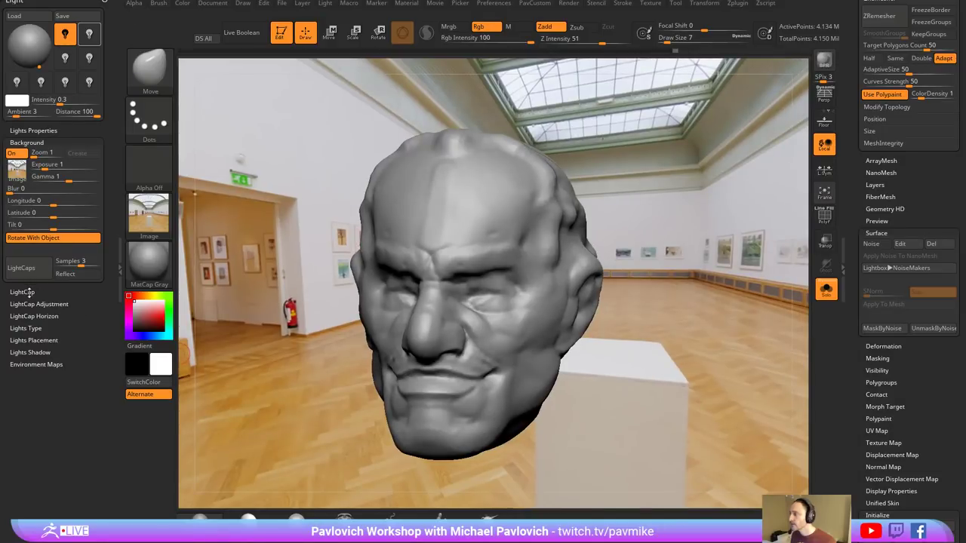
left_click(148, 260)
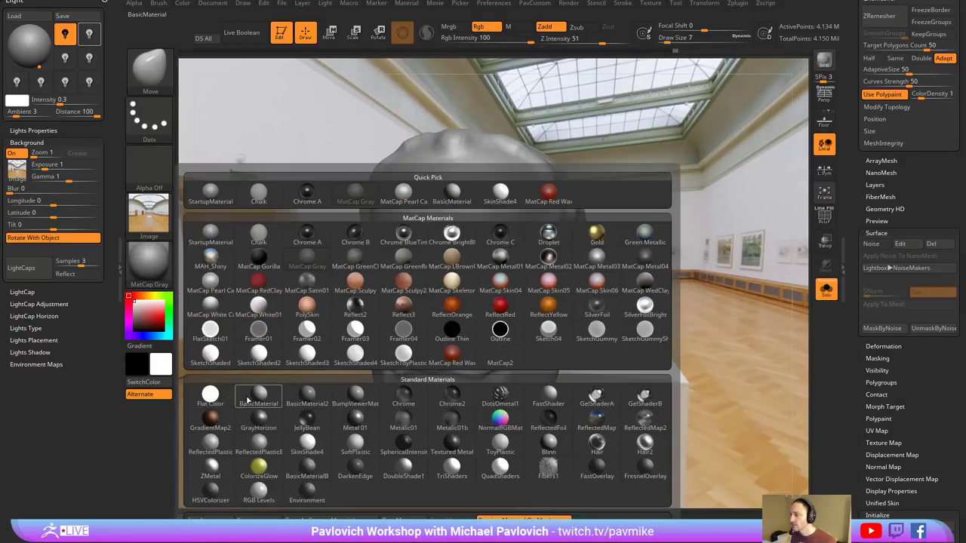
left_click(247, 401)
left_click(30, 273)
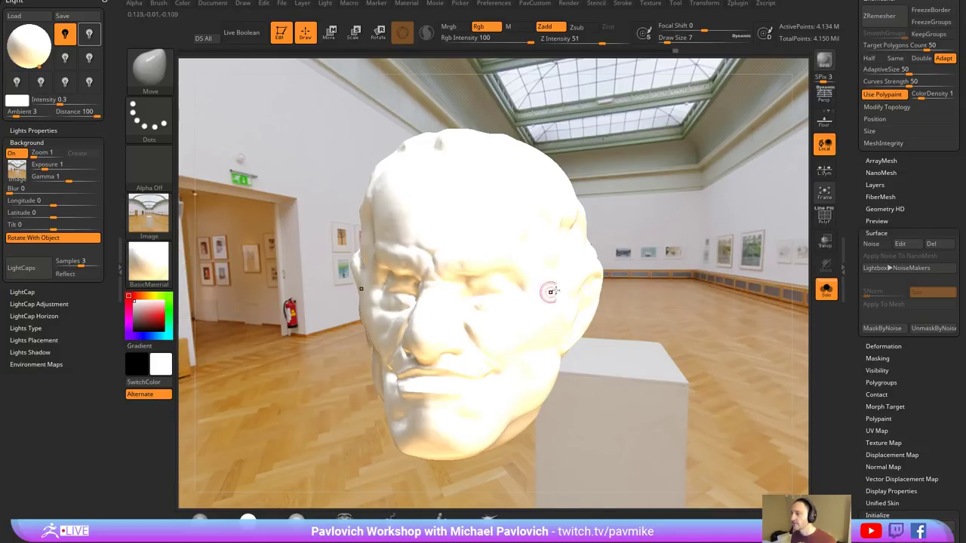
- Switch off the default light and render the head with shadows against the gallery background
mouse_move(325, 5)
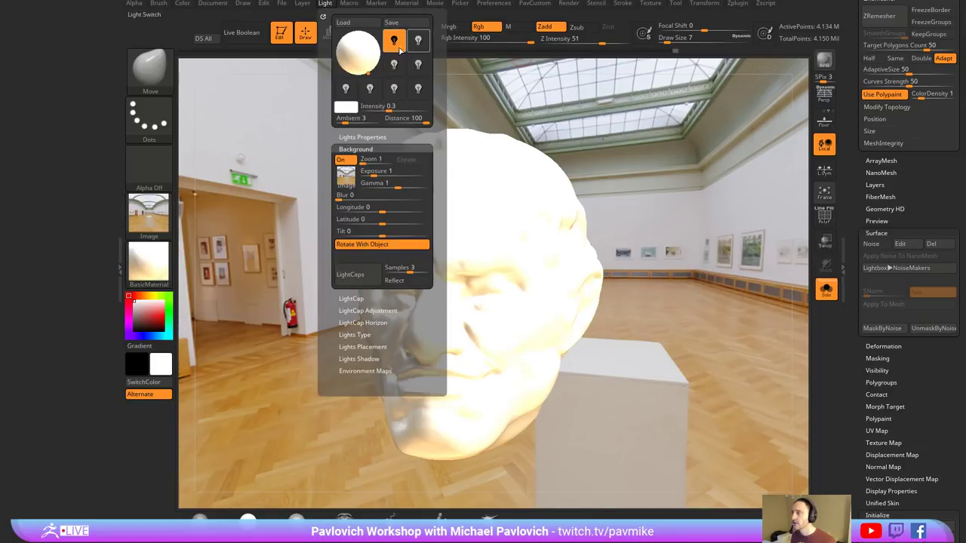
left_click(396, 42)
left_click(396, 42)
left_click_drag(615, 88, 619, 98)
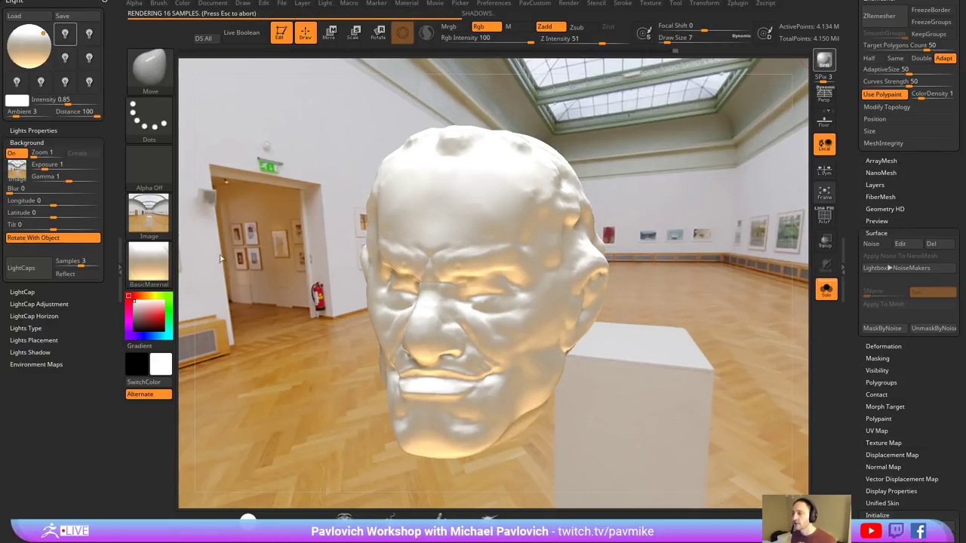
- Compare the lit head with the panorama background hidden and shown
left_click_drag(730, 197, 743, 246)
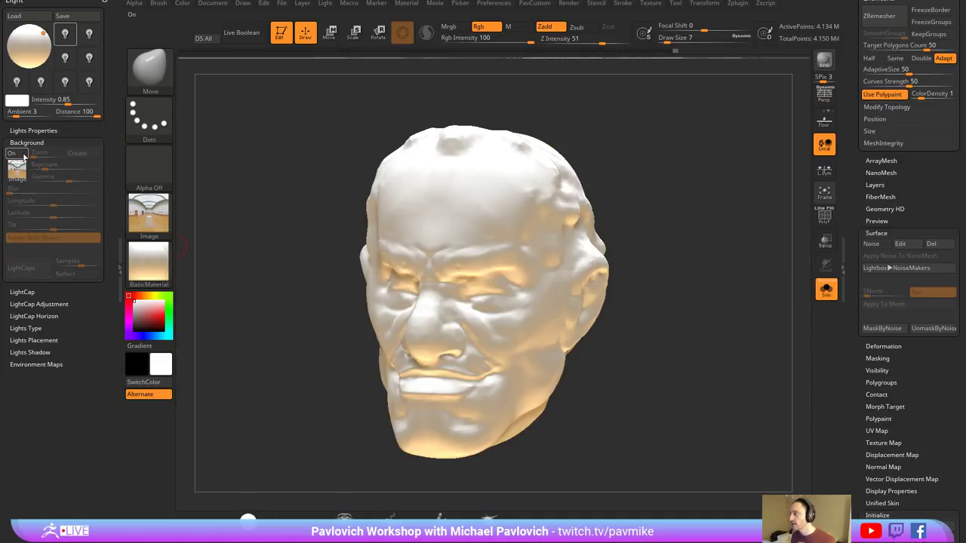
left_click(18, 155)
left_click(20, 156)
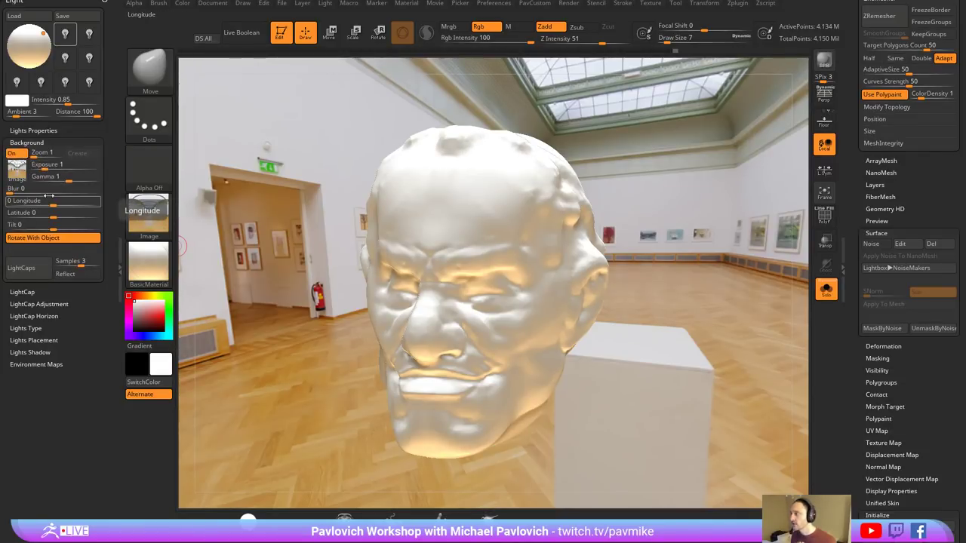
- Rotate the panorama background to a longitude of about 91.6 and select light 7 in the LightCap preview
left_click_drag(52, 203, 77, 204)
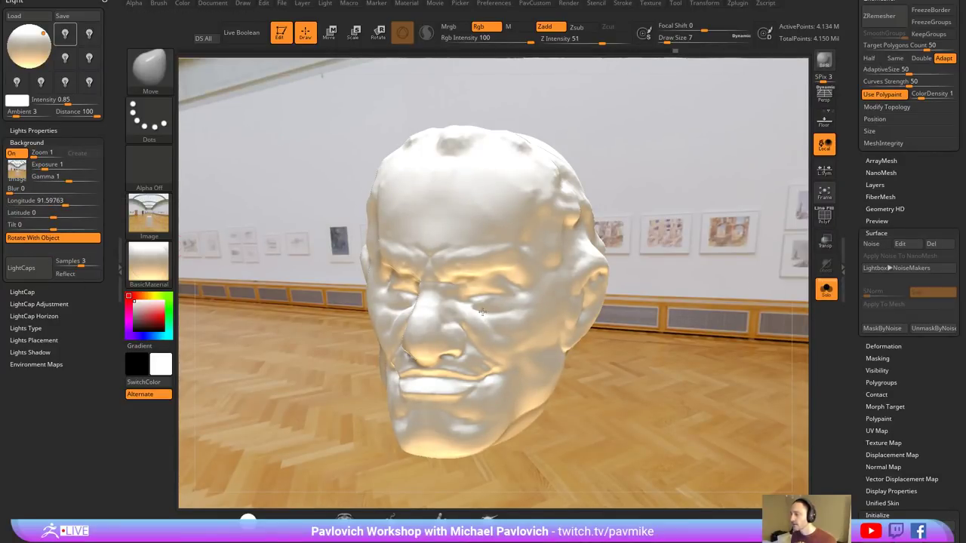
key("shift")
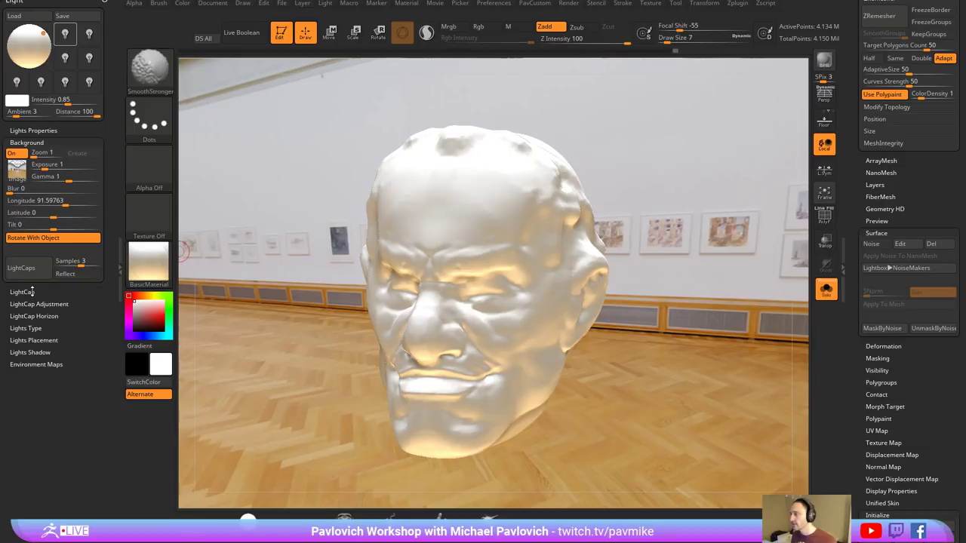
left_click(22, 292)
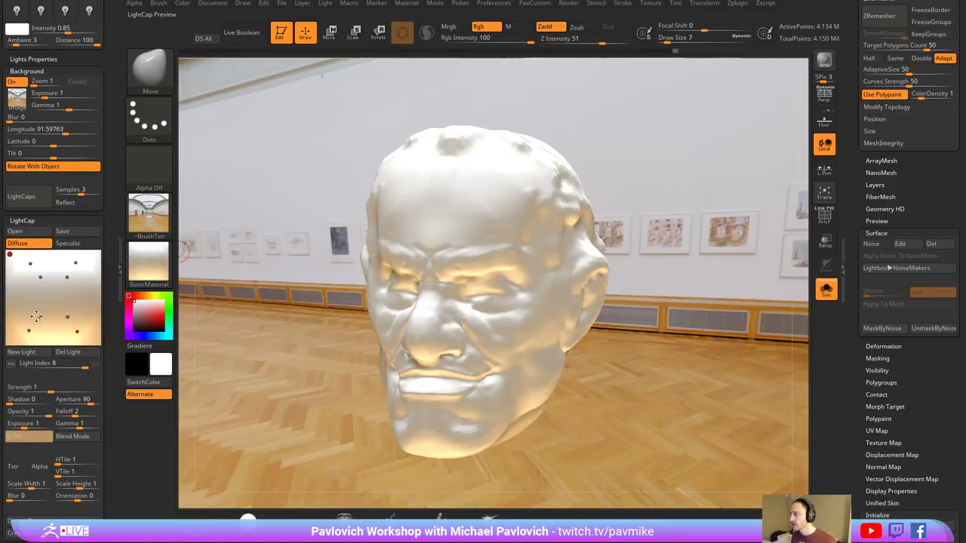
left_click(74, 262)
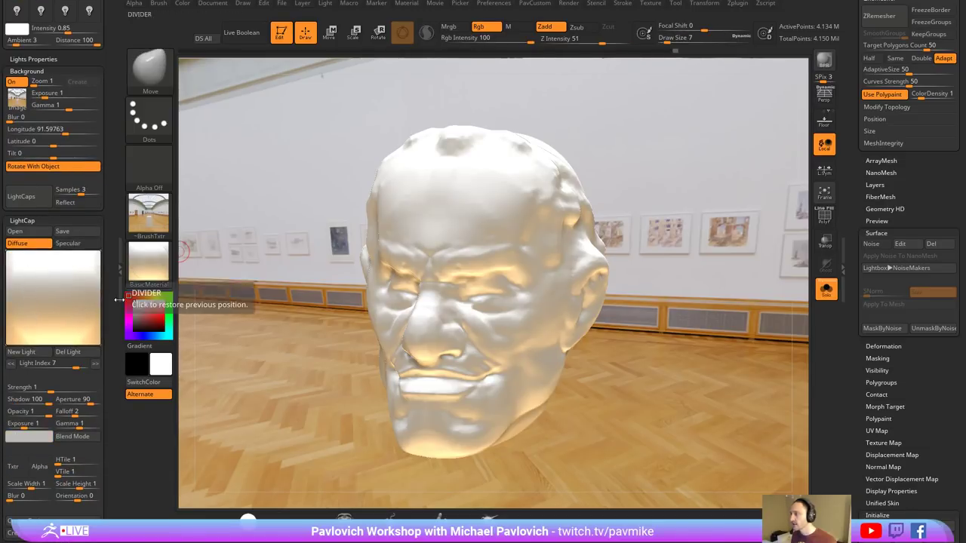
left_click_drag(107, 275, 107, 240)
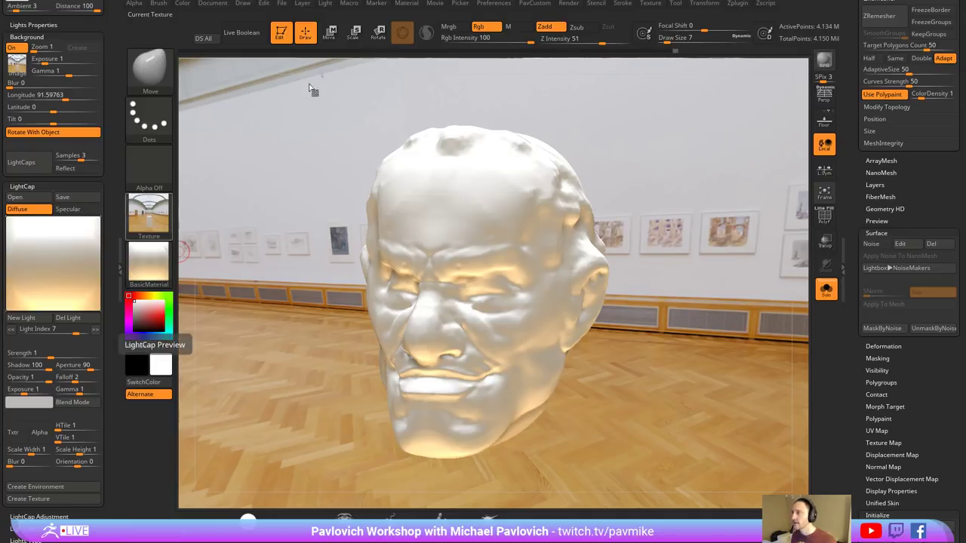
- Run the Turn Off Shadows macro with light 7 selected and render the head with best-preview shadows
left_click(349, 4)
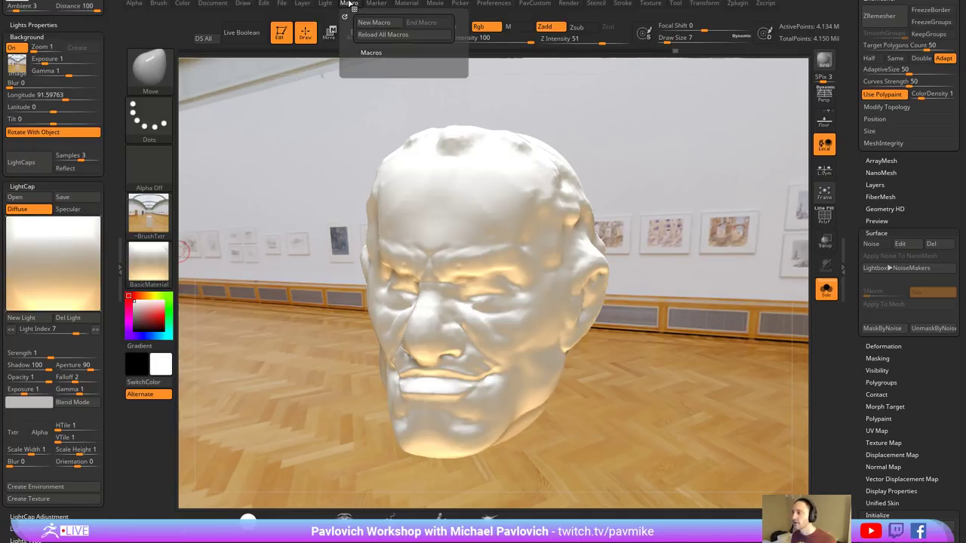
left_click(372, 53)
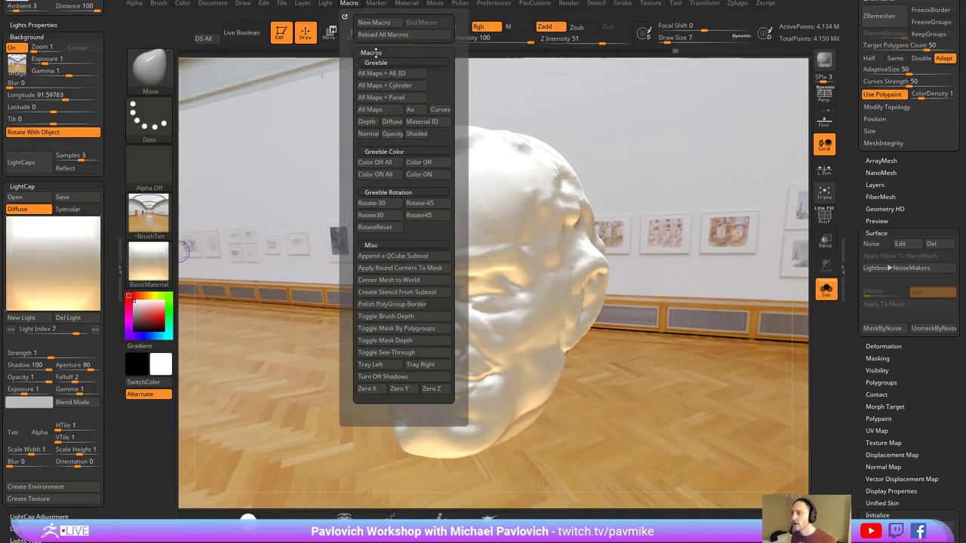
left_click(381, 377)
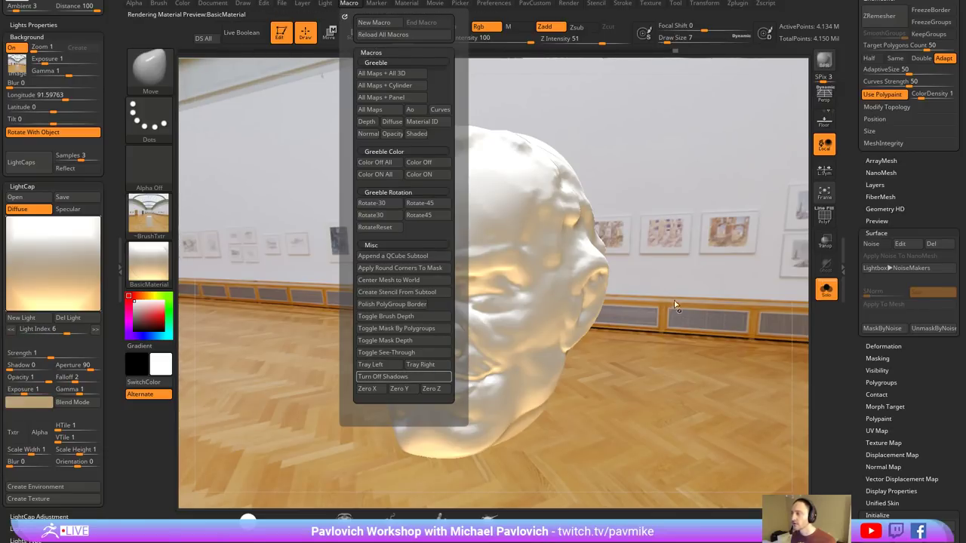
left_click(827, 67)
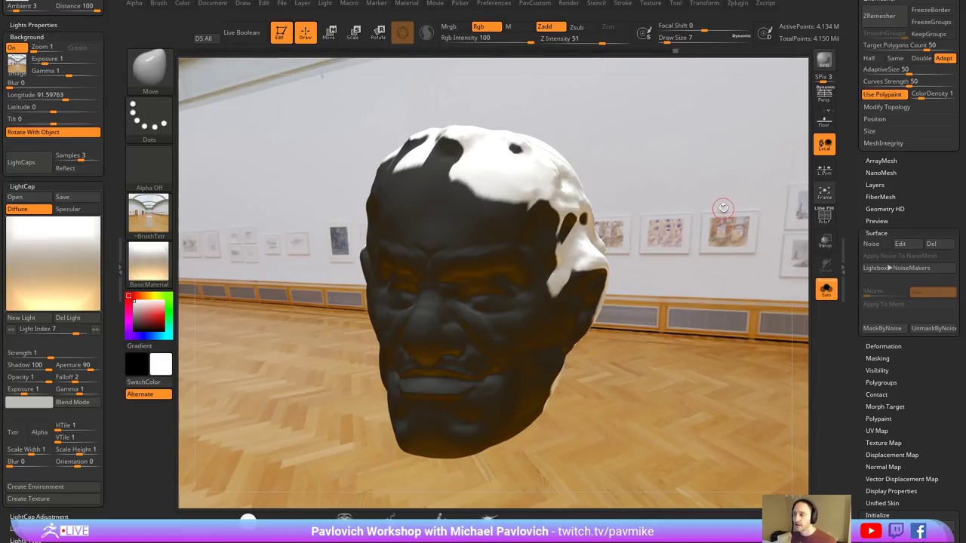
- Show the floor grid and frame the head smaller against the gallery floor
left_click_drag(721, 211, 747, 147)
left_click(824, 95)
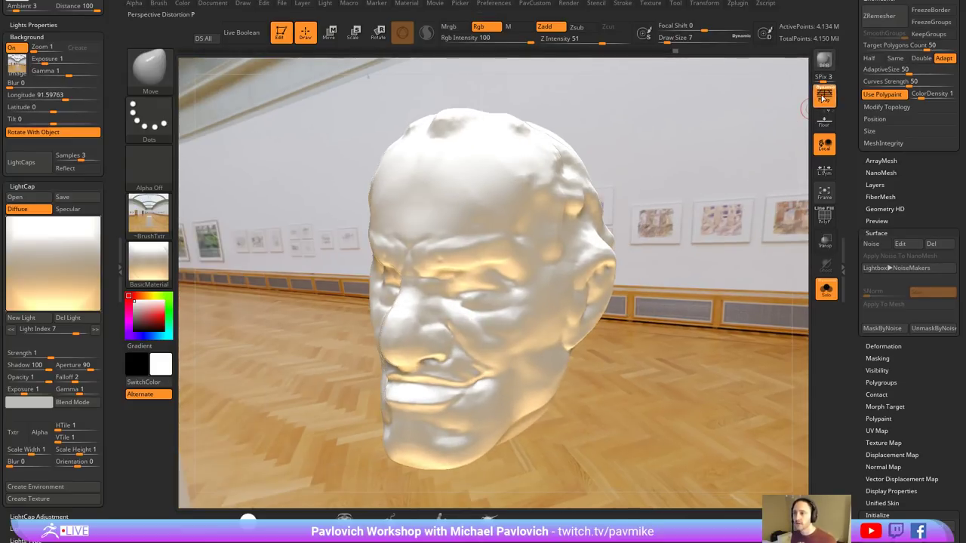
left_click(824, 95)
left_click(823, 121)
left_click_drag(738, 183, 700, 183, "alt")
- Increase the floor's grid size and render the head in perspective with its shadow cast on the floor
left_click(244, 4)
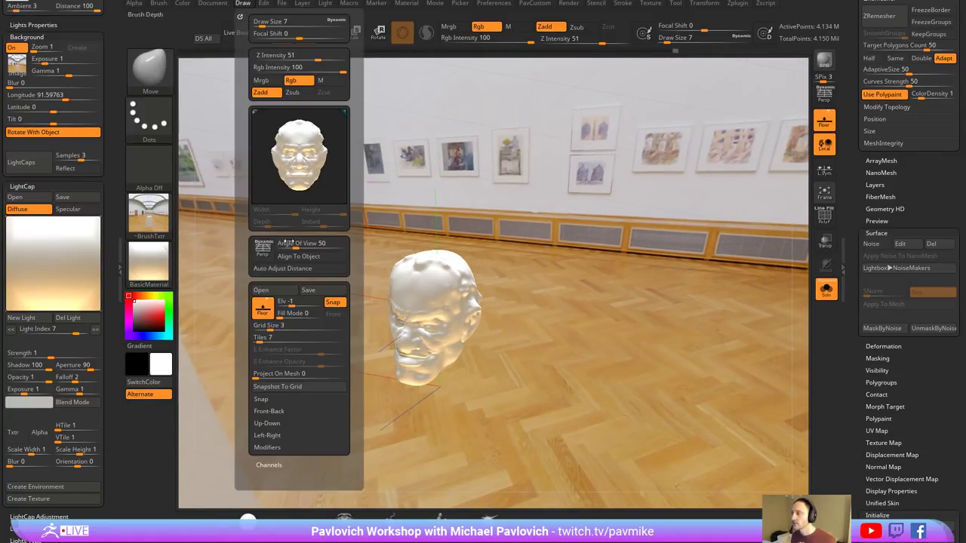
mouse_move(266, 326)
left_mouse_down()
mouse_move(298, 327)
mouse_move(272, 334)
left_mouse_up()
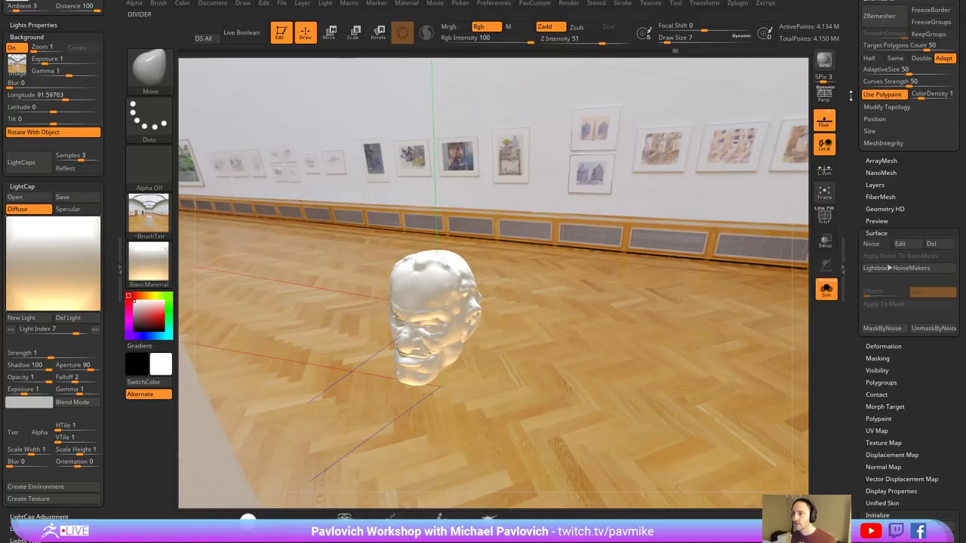
left_click(821, 97)
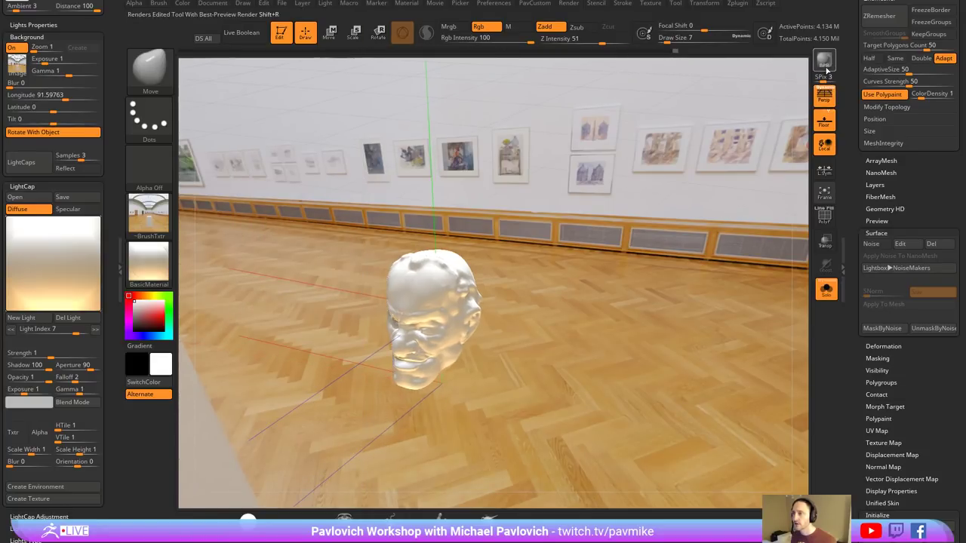
left_click(824, 66)
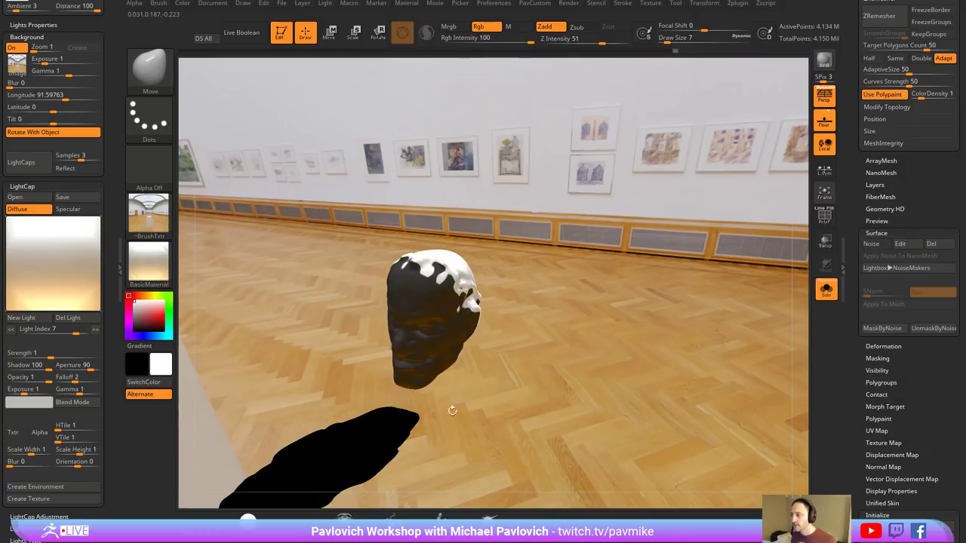
- Set the background longitude to 0 and render the head again
left_click(53, 97)
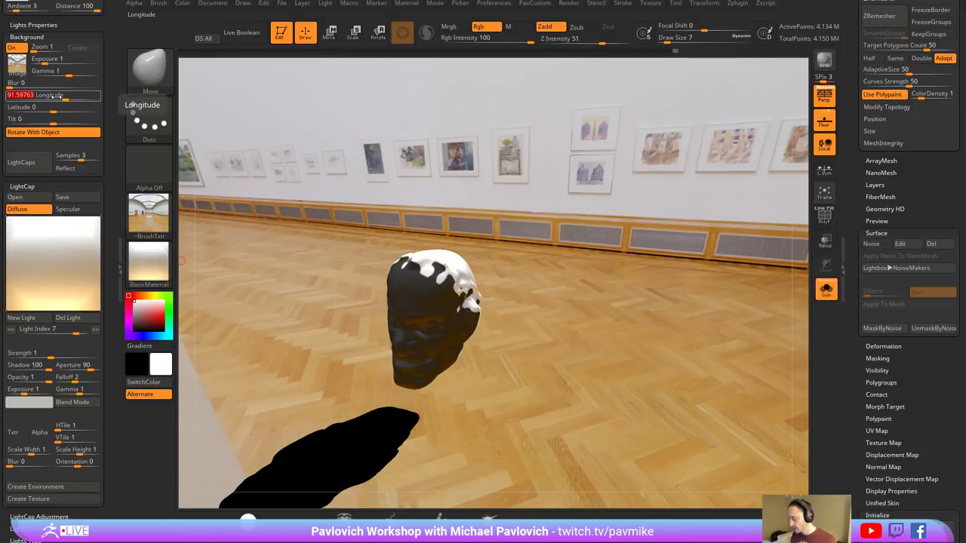
type("0")
key("Return")
key("shift+r")
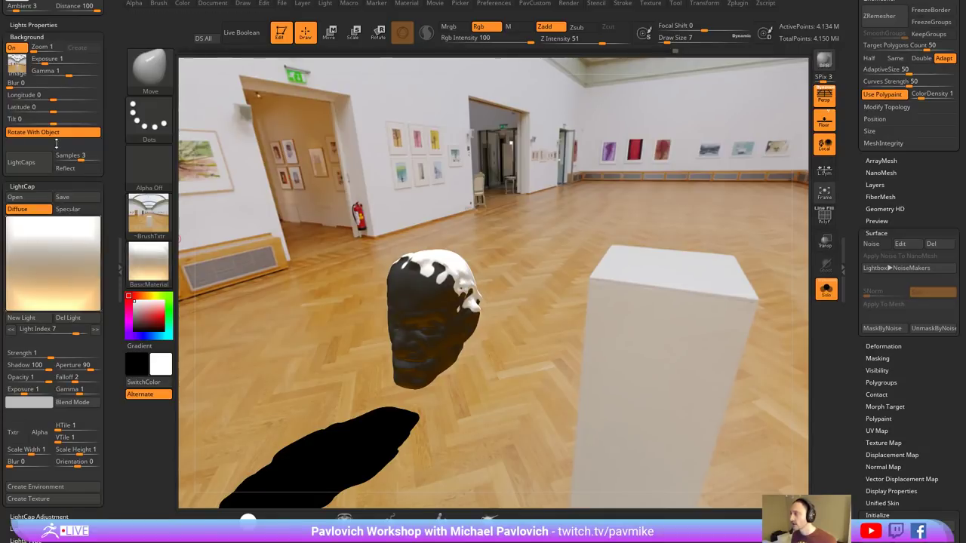
- Select LightCap light 3, run the Turn Off Shadows macro and render the head's shadow on the gallery floor
left_click(65, 225)
left_click(74, 228)
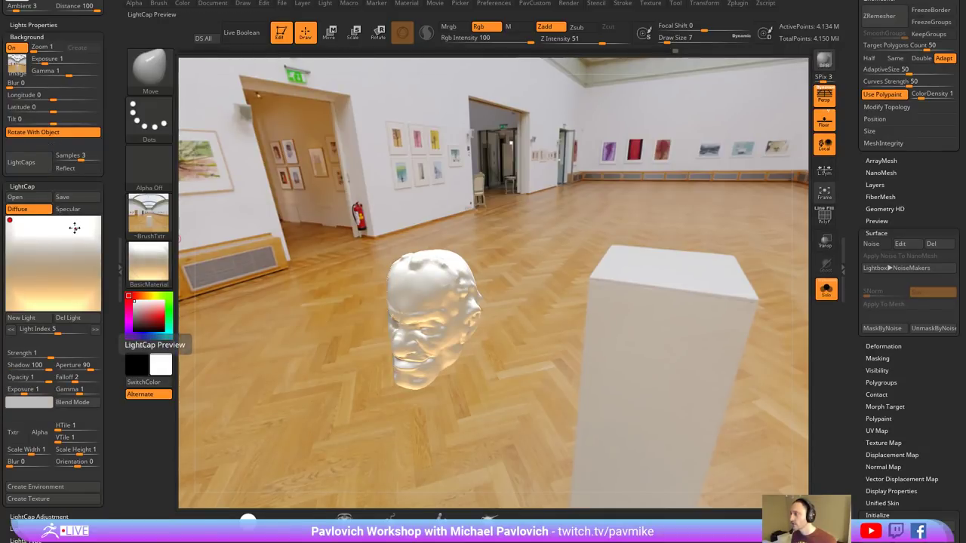
left_click(31, 227)
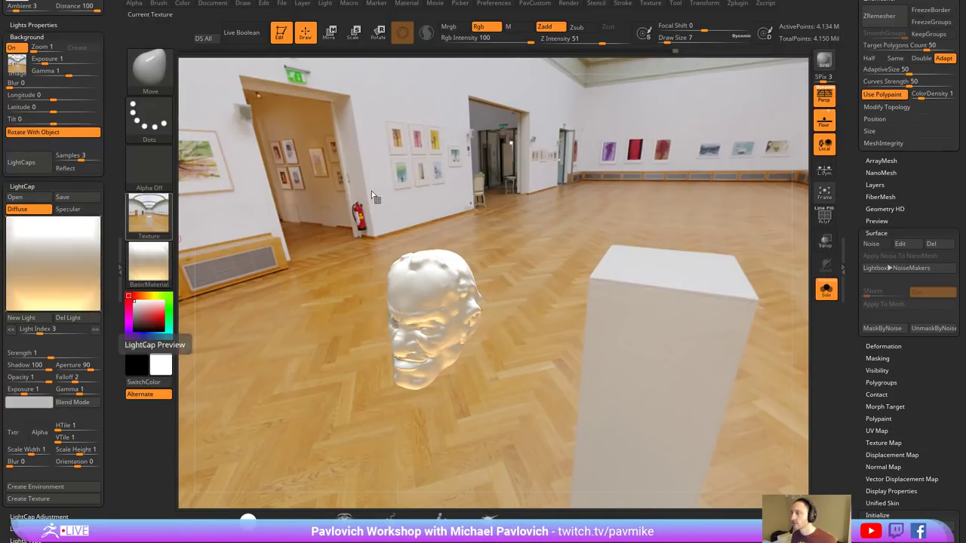
left_click(348, 4)
left_click(392, 376)
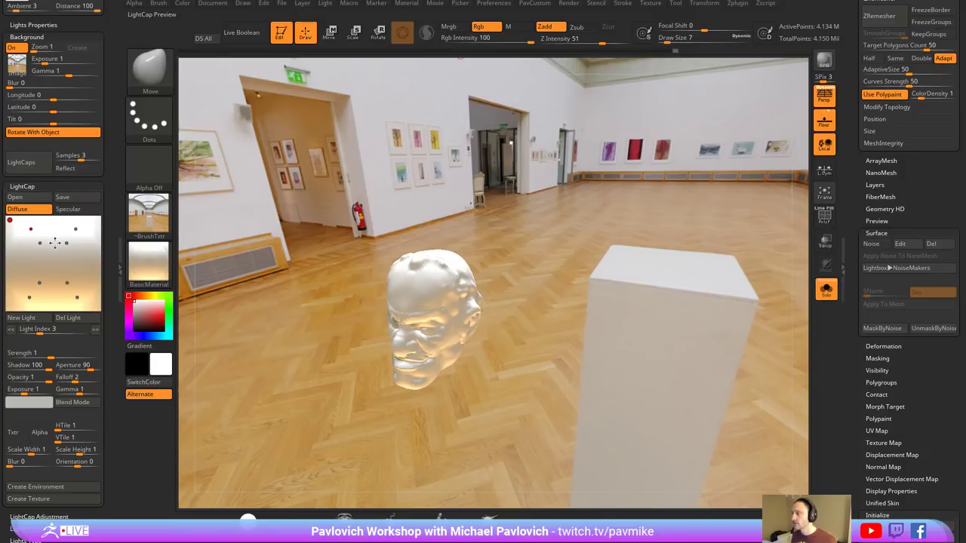
left_click(824, 62)
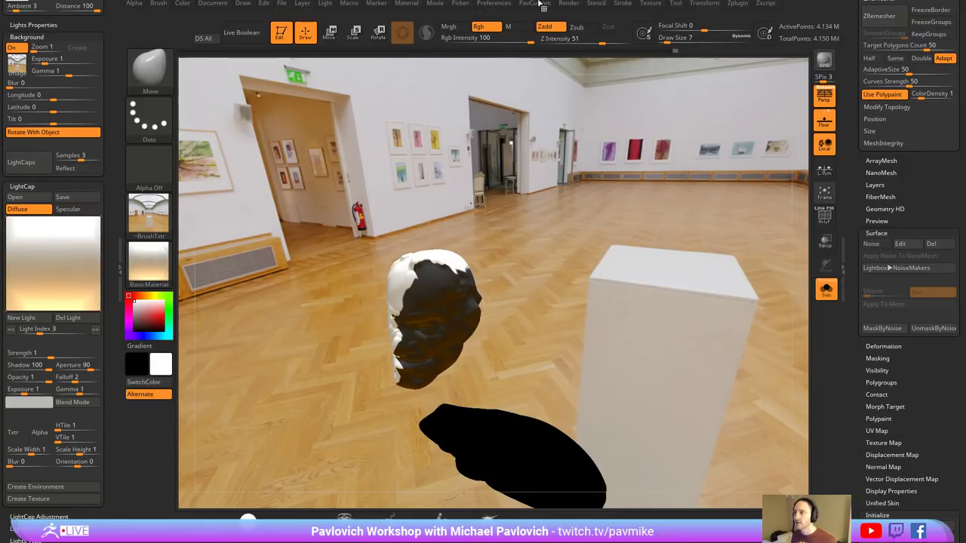
- Replace the gallery background image with the outdoor grass field panorama
left_click(507, 4)
left_click(149, 214)
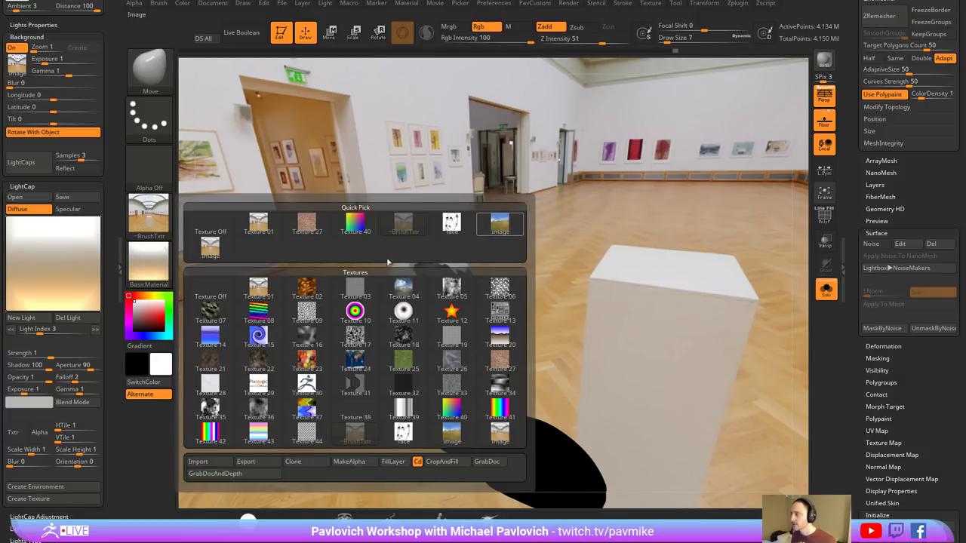
left_click(500, 223)
left_click(39, 169)
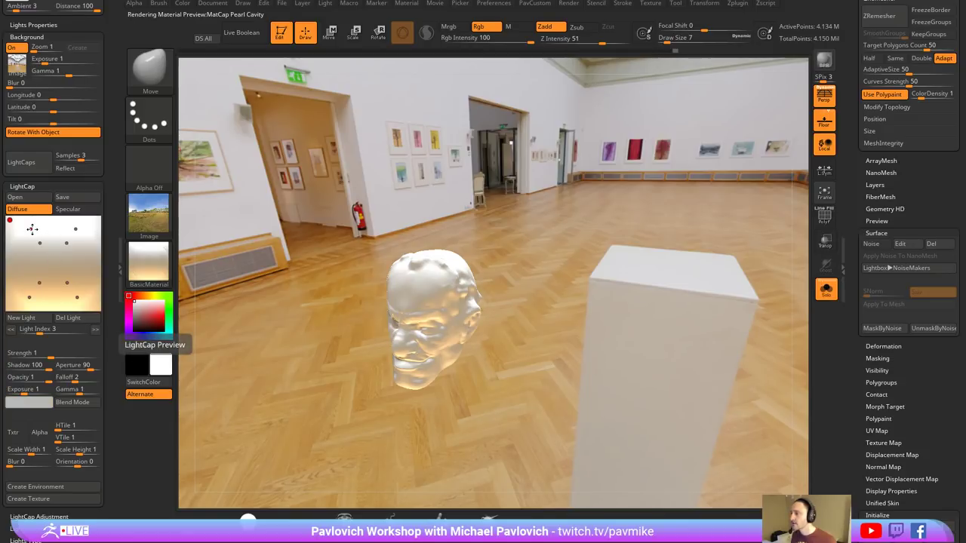
left_click(17, 63)
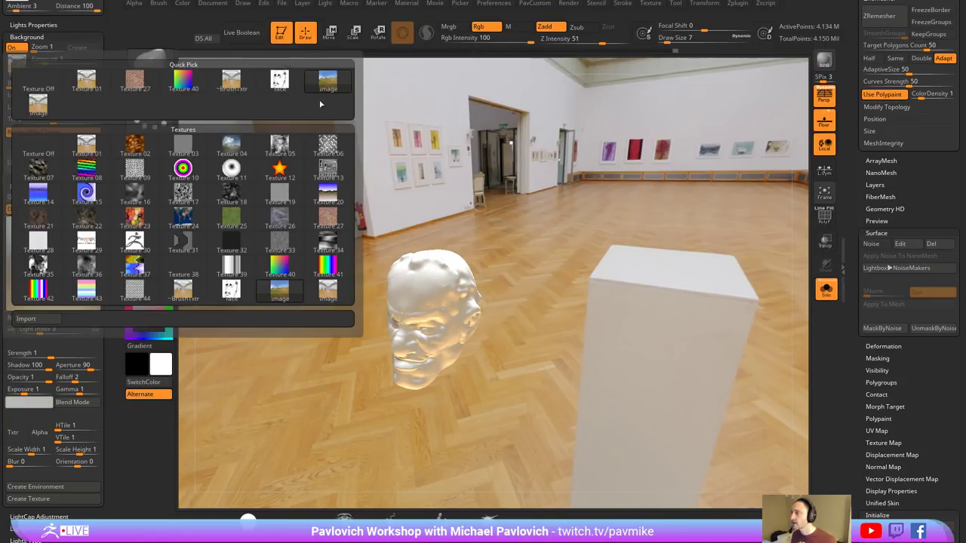
left_click(317, 80)
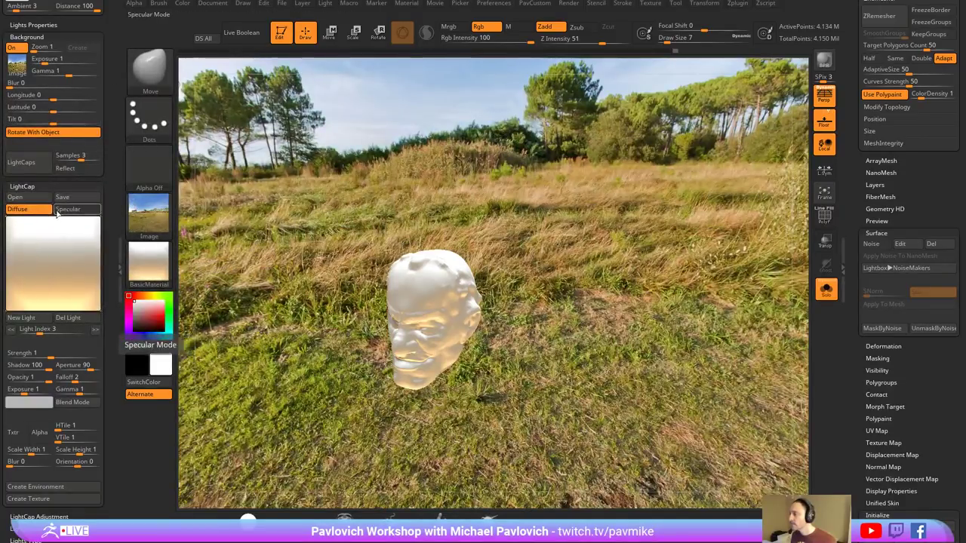
- Generate LightCaps from the field panorama and select light 3 in the LightCap preview
left_click(35, 166)
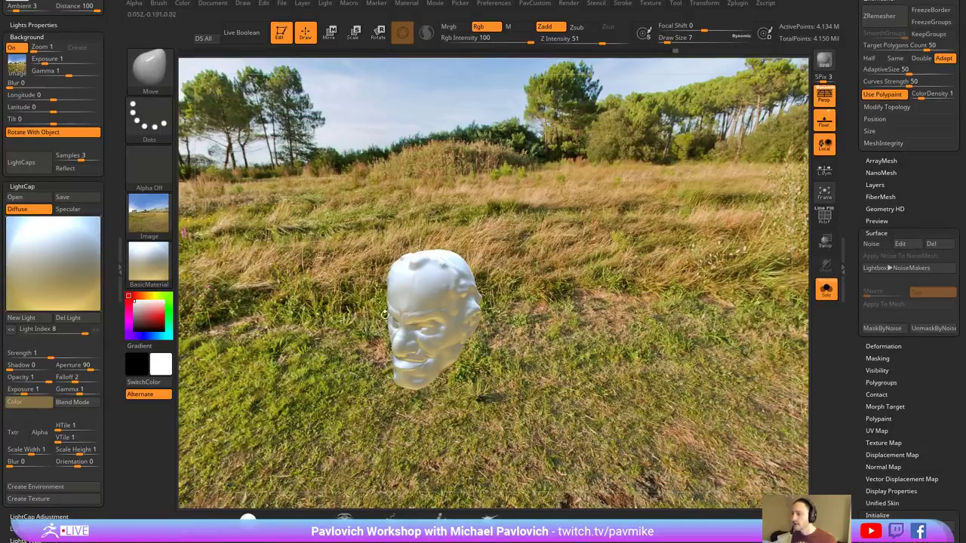
left_click(26, 231)
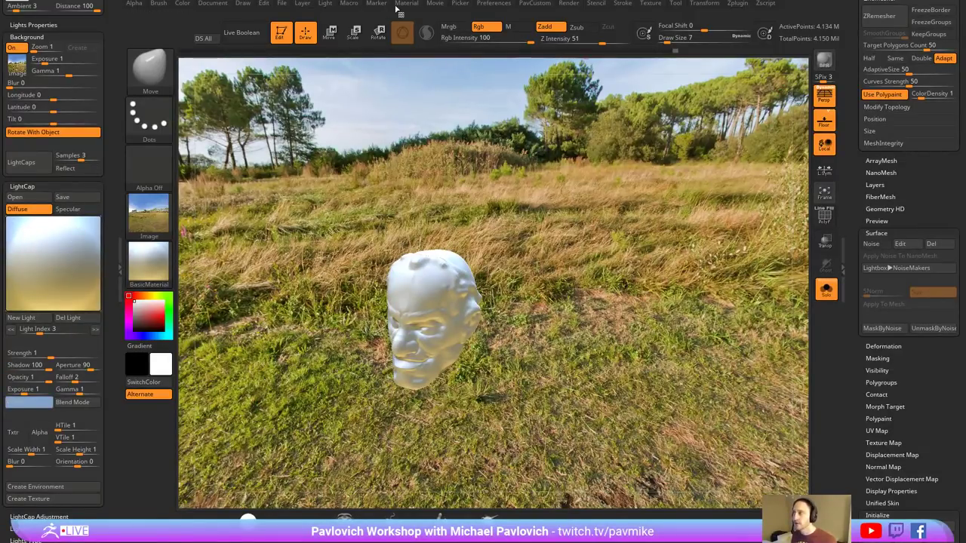
left_click(423, 6)
mouse_move(324, 5)
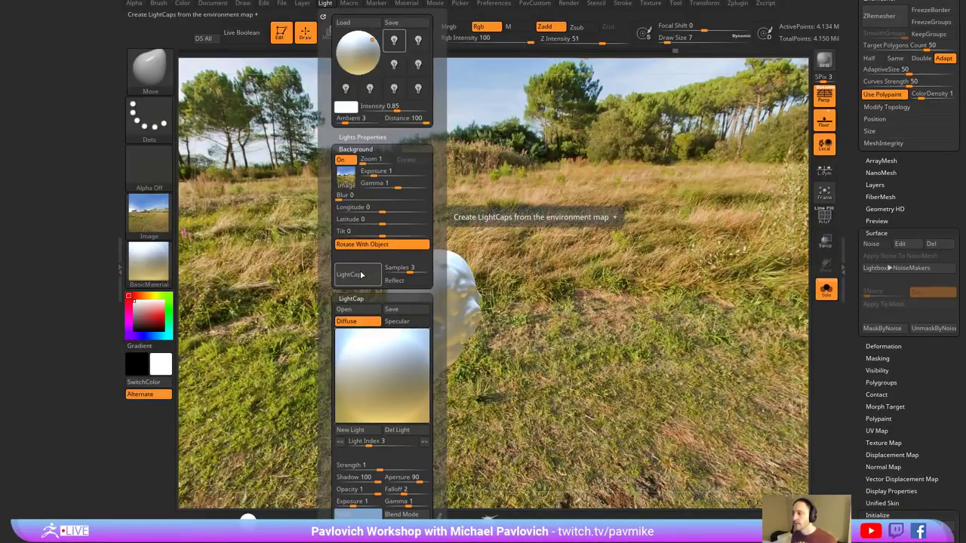
left_click(362, 275)
- Run the Turn Off Shadows macro with light 3 selected and render the head's shadow on the grass
left_click(355, 5)
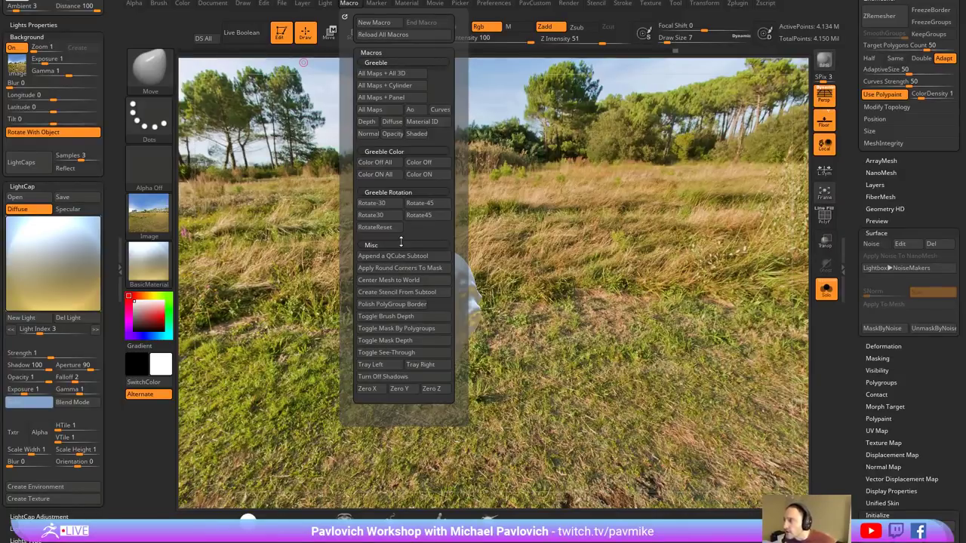
left_click(382, 375)
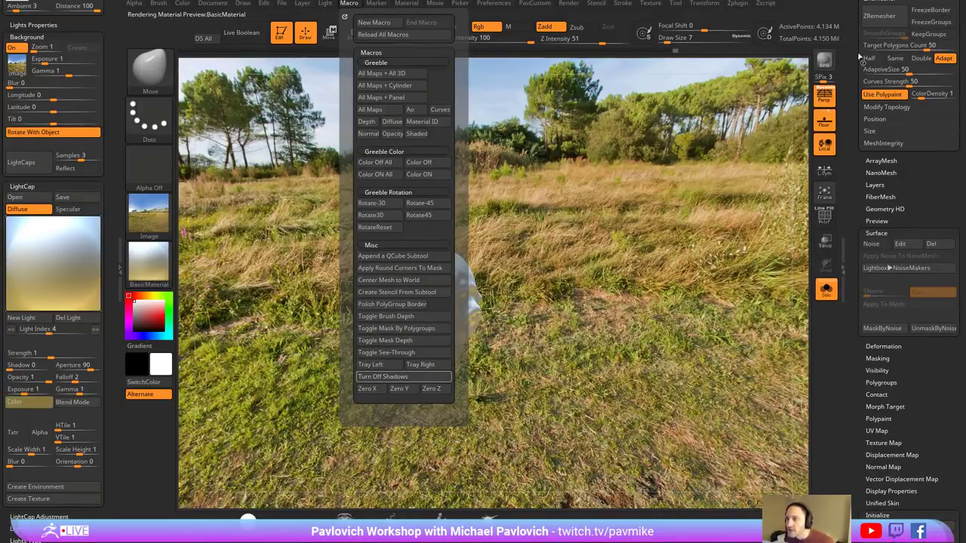
left_click(824, 62)
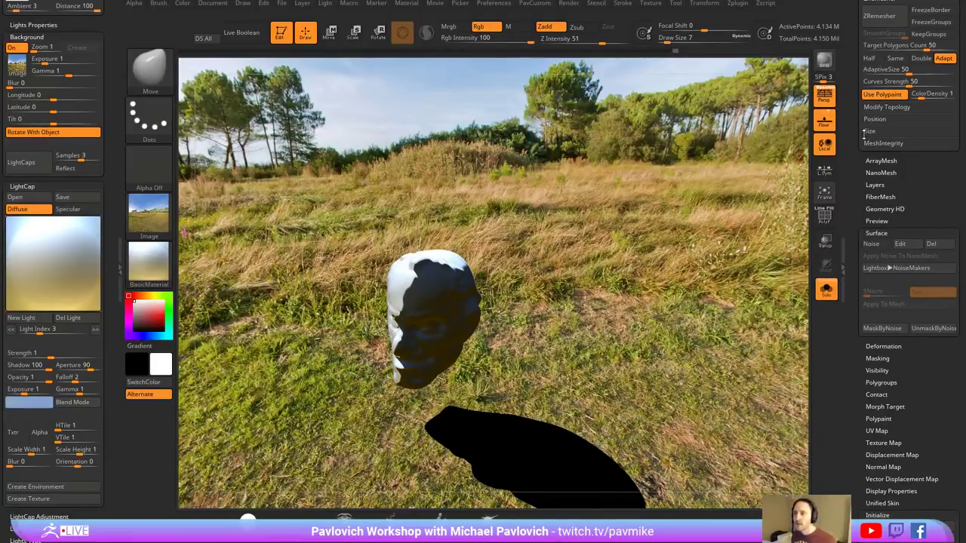
- Turn off the panorama background behind the head
left_click(858, 235)
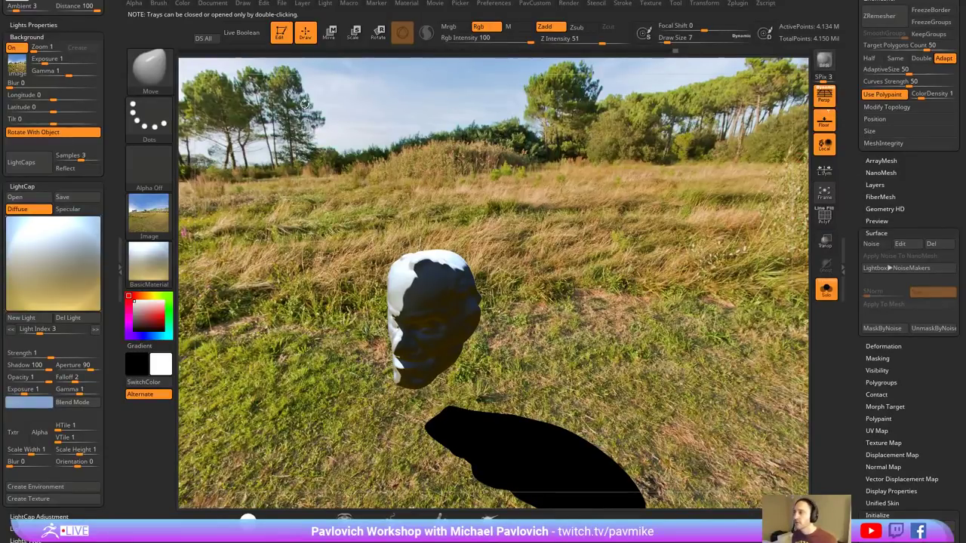
left_click(15, 49)
left_click_drag(852, 181, 851, 363)
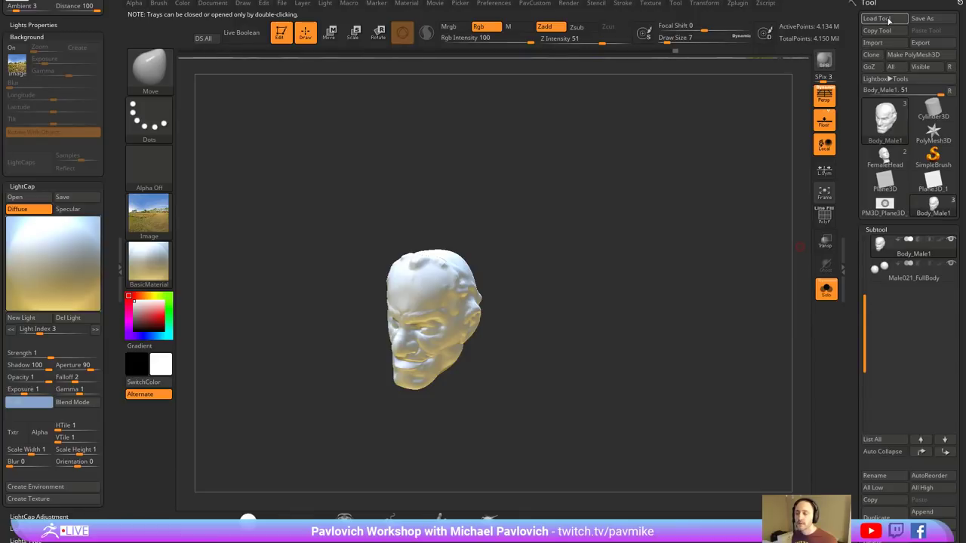
- Load the CyberneticArmHeart.ZTL tool from the CyberneticArms folder inside the streaming folder
left_click(878, 19)
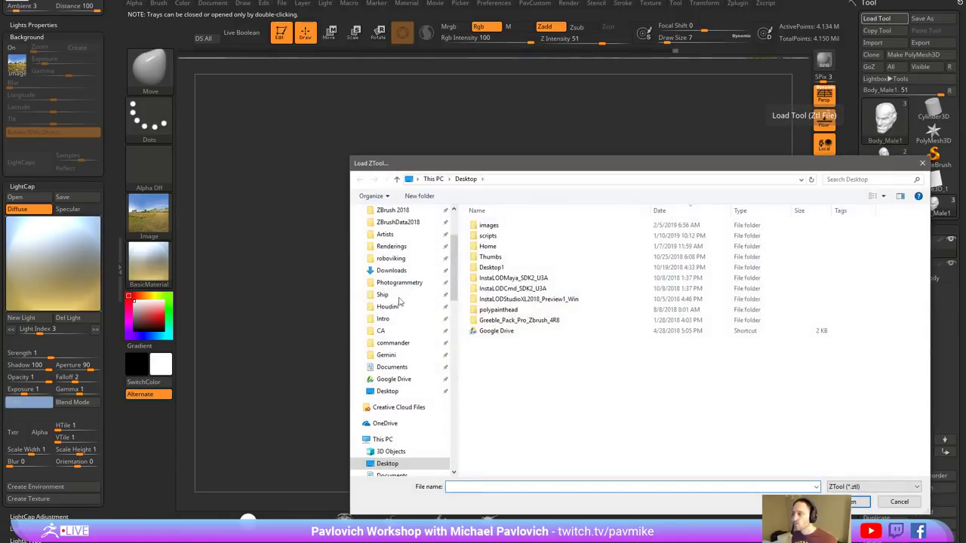
scroll(400, 302, "up", 3)
left_click(400, 255)
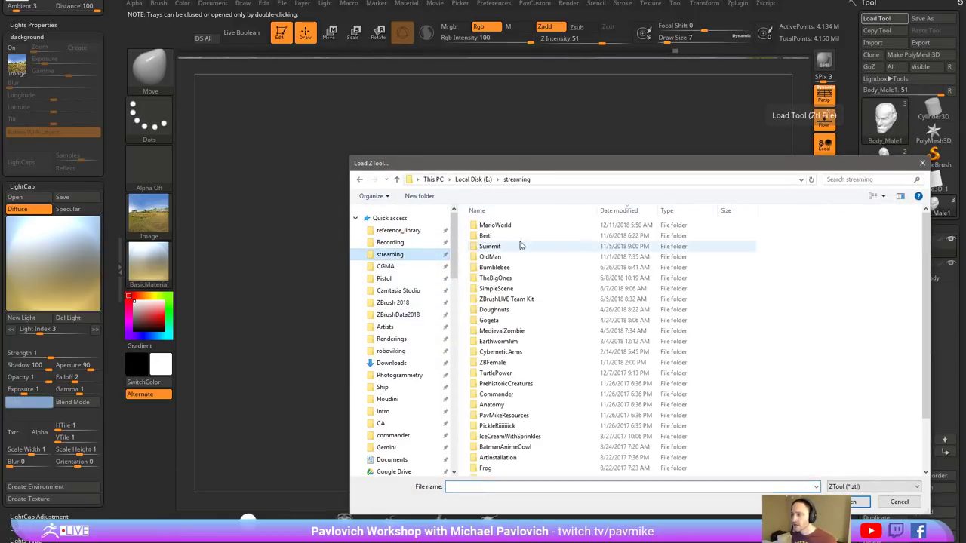
double_click(527, 353)
left_click(524, 226)
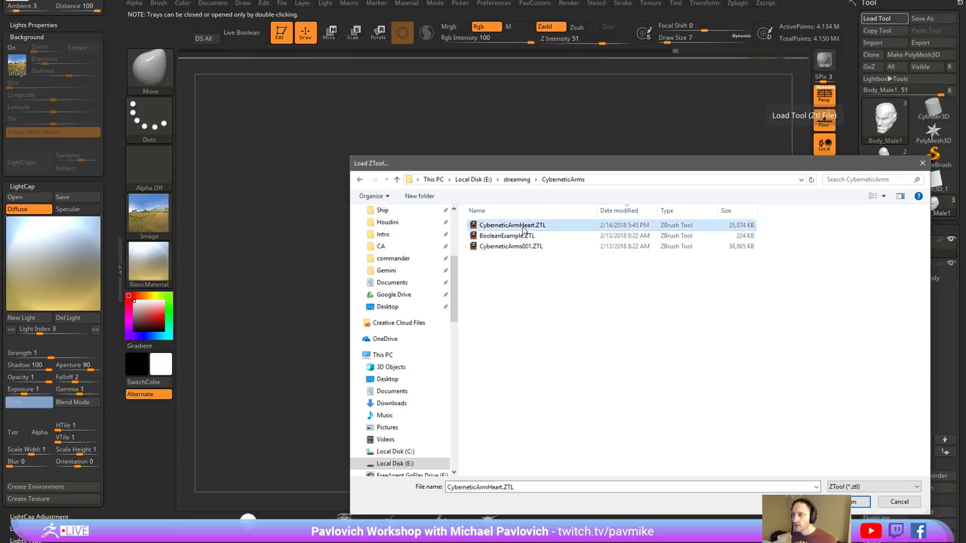
double_click(524, 225)
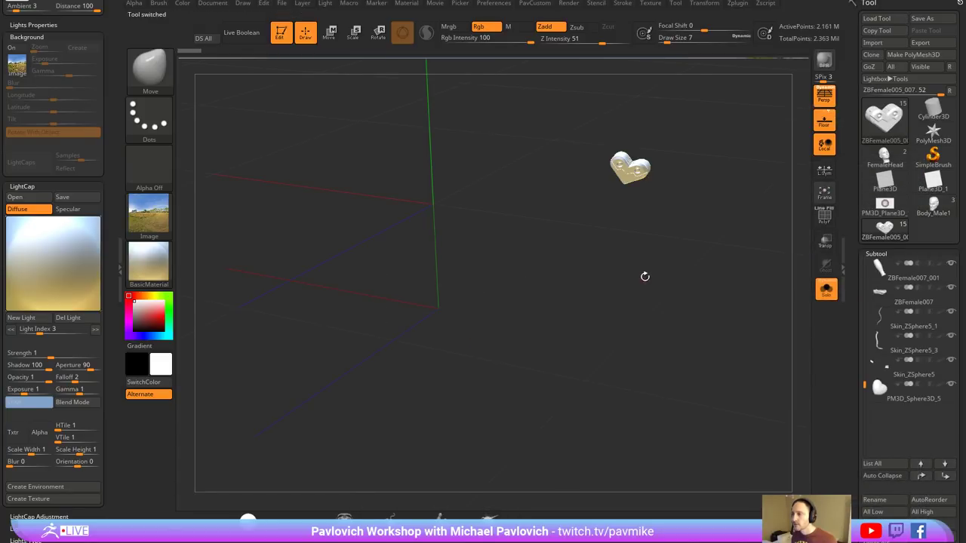
- Turn off Solo mode to show the whole arm and heart model, and frame it in the viewport
left_click(826, 290)
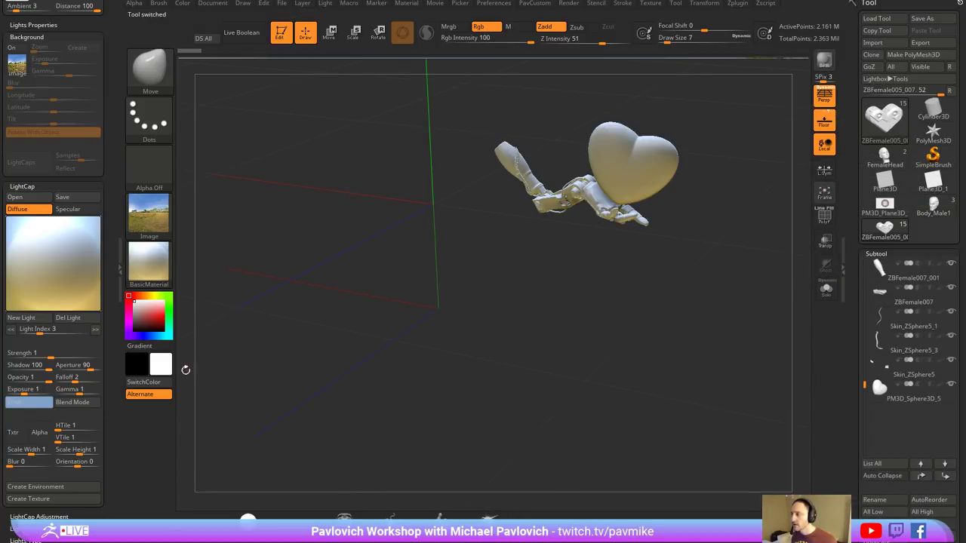
left_click(150, 269)
left_click_drag(325, 167, 327, 347)
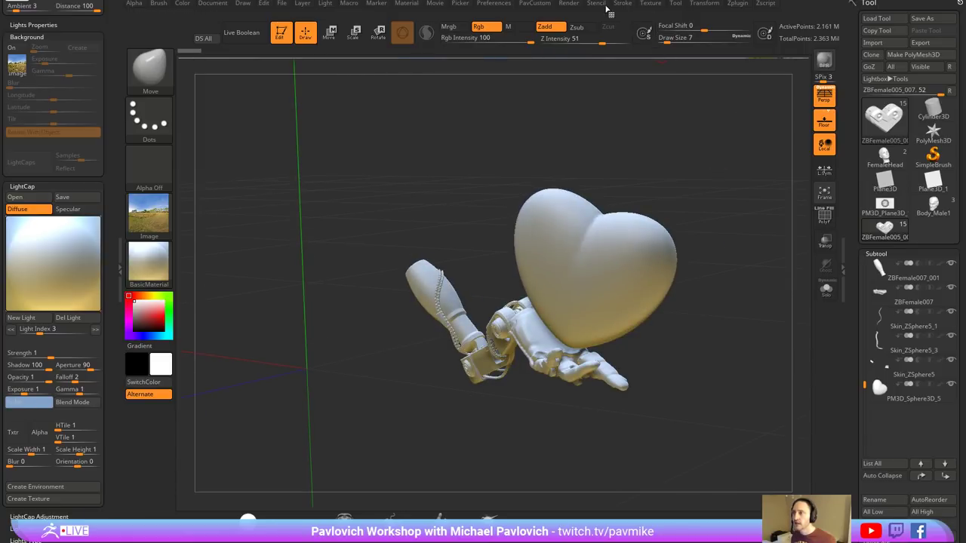
- Enable KeyShot as the external renderer and send the arm and heart model to it with a BPR render
left_click(569, 3)
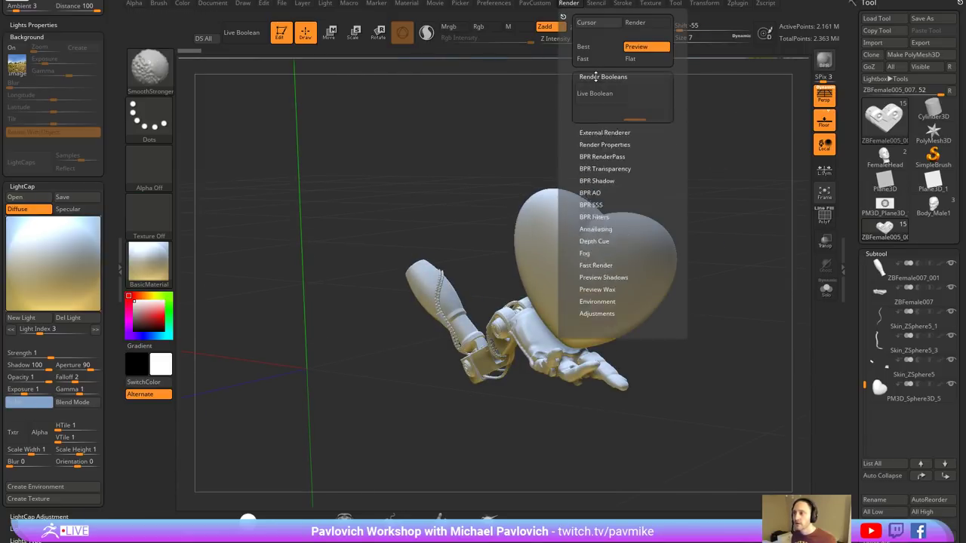
left_click(599, 88)
left_click(615, 100)
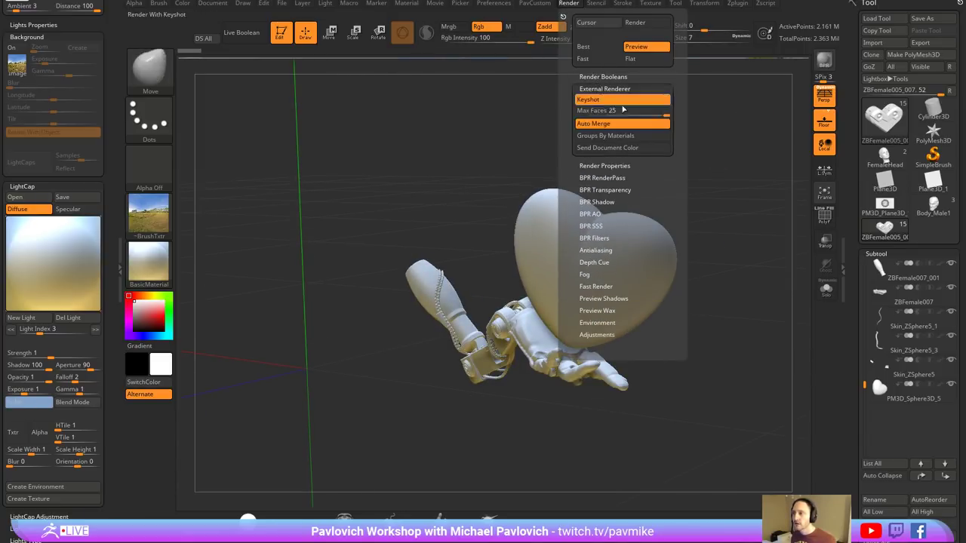
left_click(824, 65)
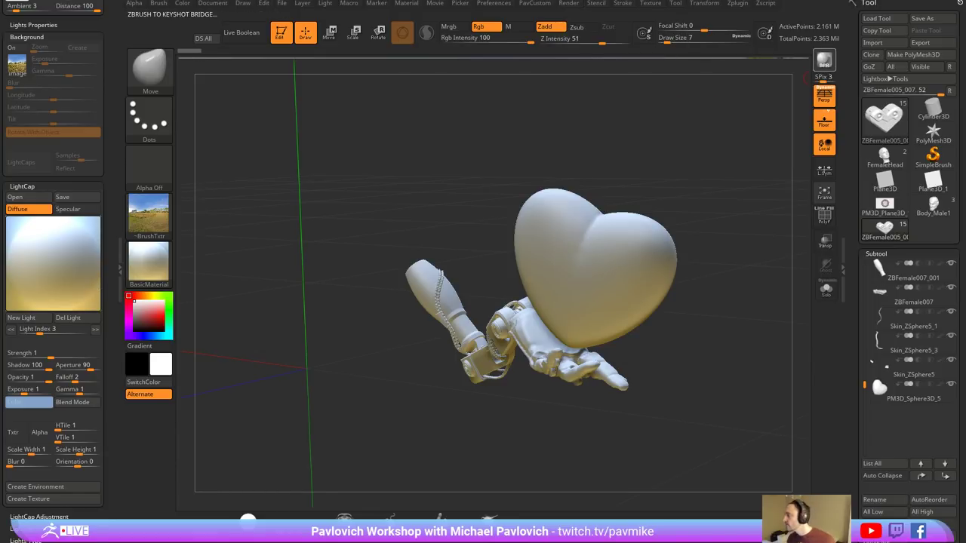
- Open Task Manager and examine the CPU load per logical processor during the KeyShot transfer, then minimize it
key("ctrl+shift+Escape")
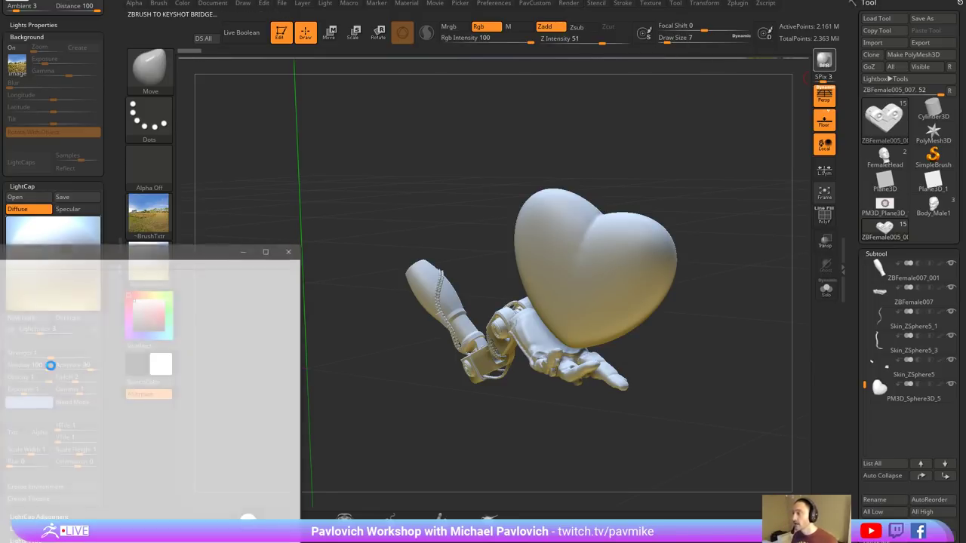
left_click_drag(75, 259, 372, 131)
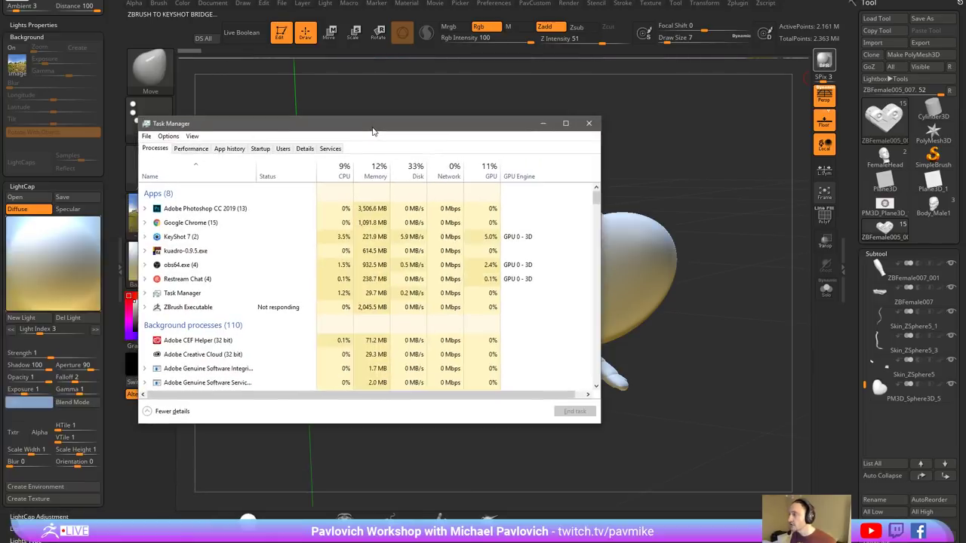
left_click(191, 148)
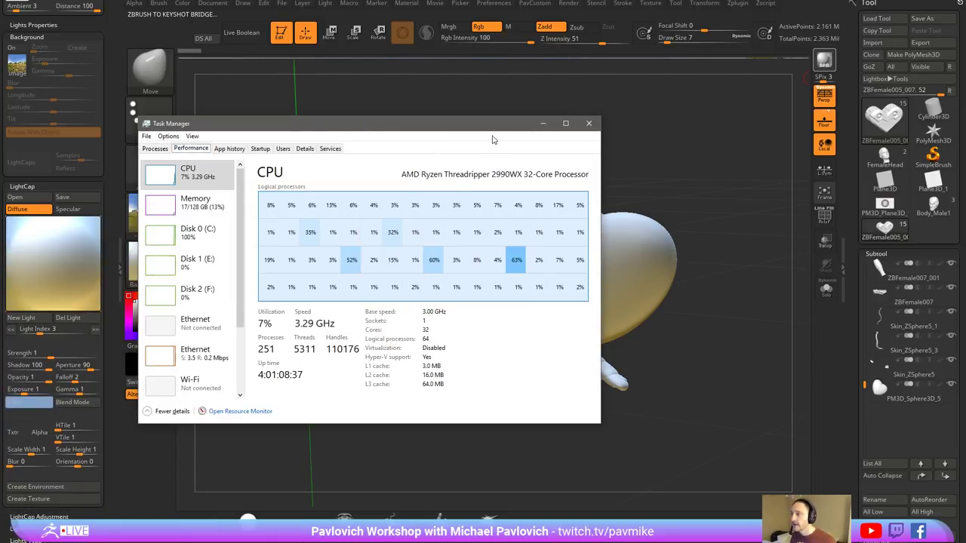
left_click_drag(489, 129, 505, 92)
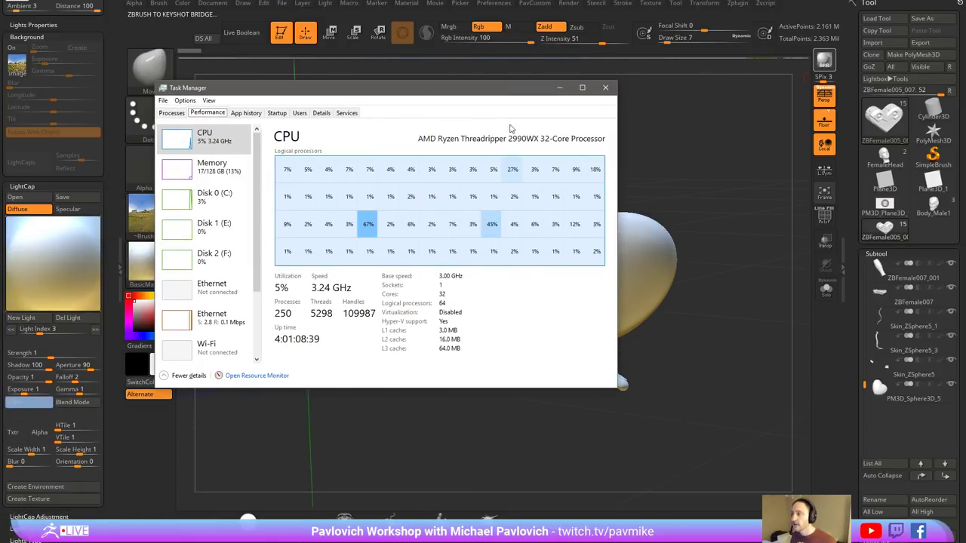
left_click(559, 88)
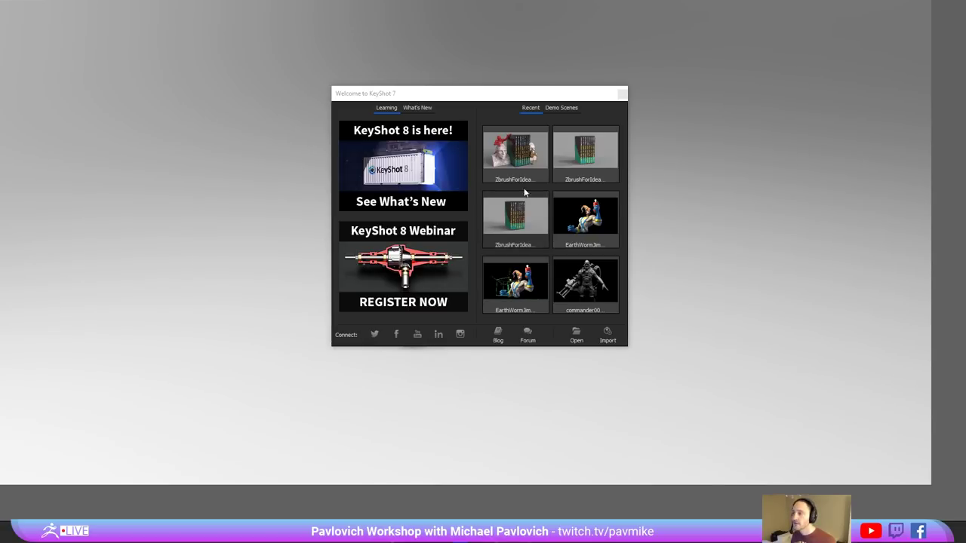
- In KeyShot, dismiss the welcome window and frame the arm and heart close up in the real-time view
left_click(622, 92)
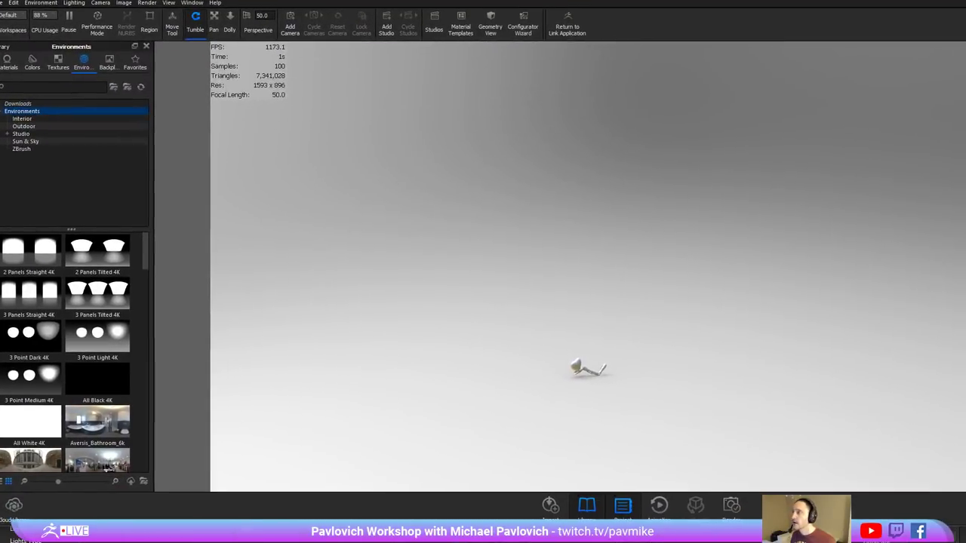
key("space")
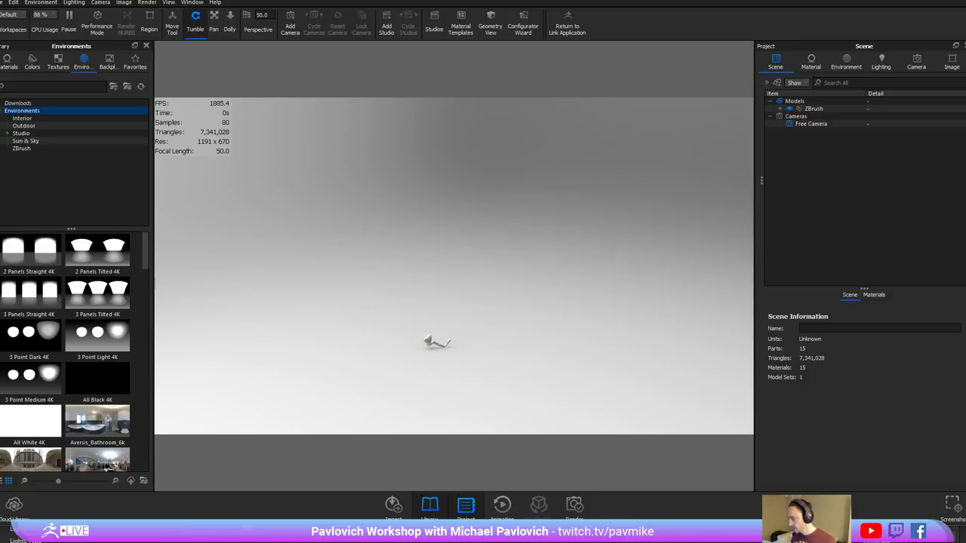
left_click_drag(575, 261, 695, 336)
middle_click_drag(562, 265, 516, 327)
scroll(515, 327, "up", 5)
left_click_drag(561, 295, 640, 271)
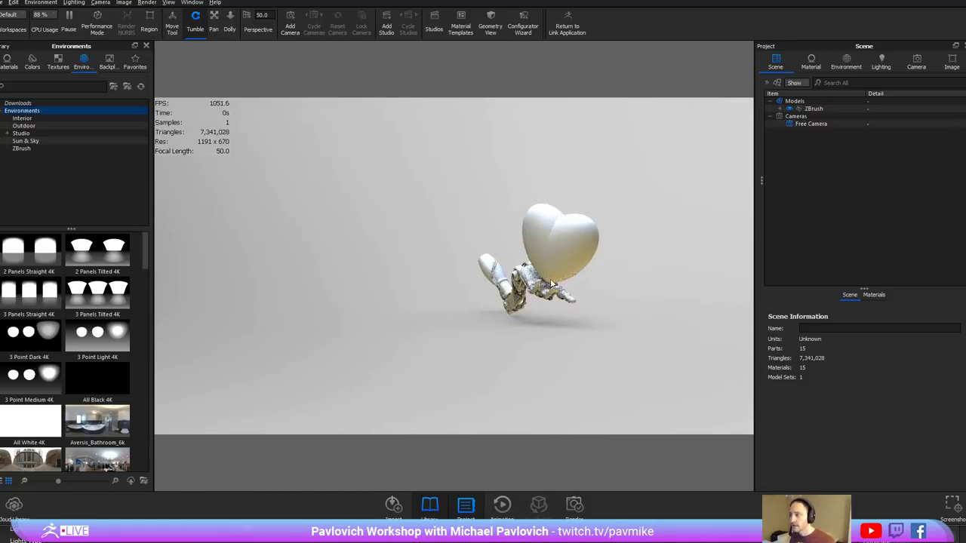
middle_click_drag(640, 272, 568, 324)
scroll(568, 326, "up", 3)
left_click_drag(567, 326, 293, 249)
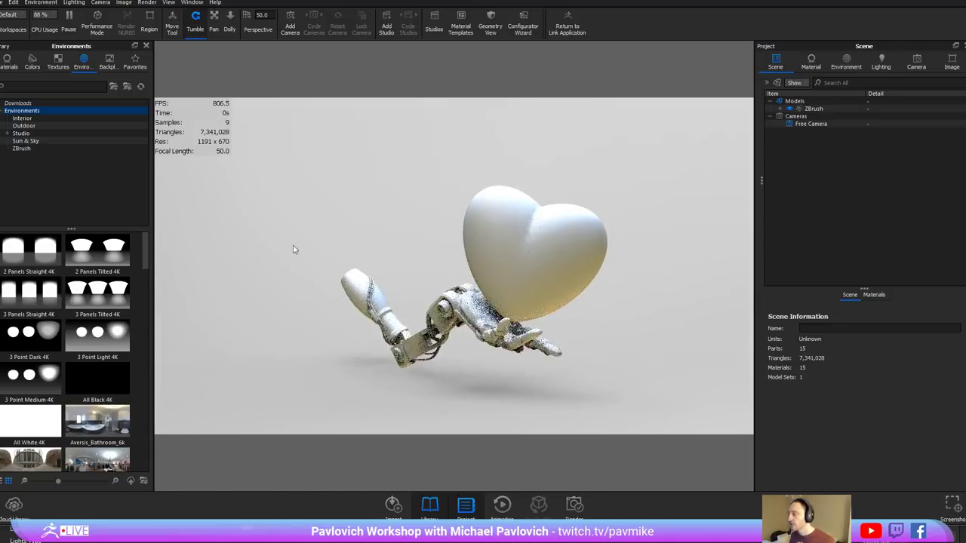
- Search the material library for plastic and apply the red Hard Shiny plastic to the heart
left_click(10, 66)
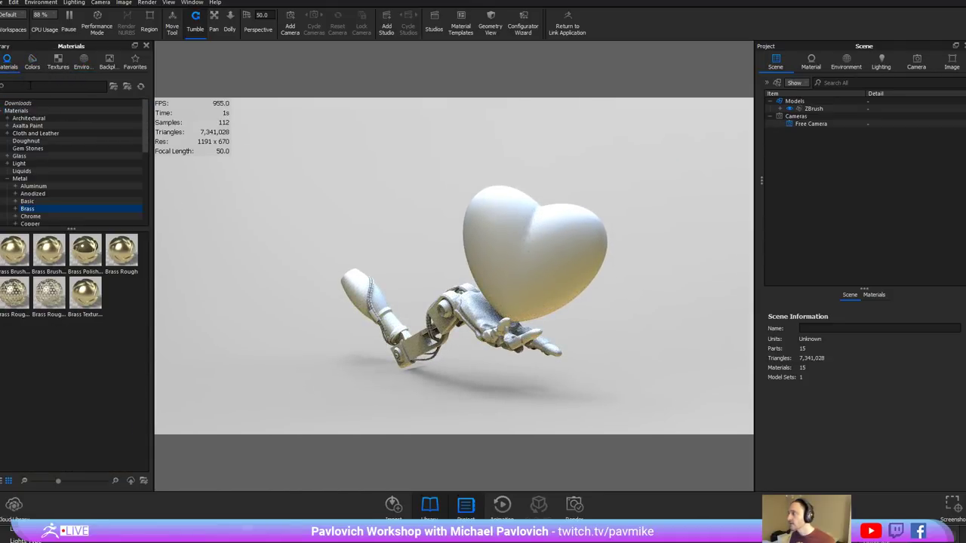
type("plastic")
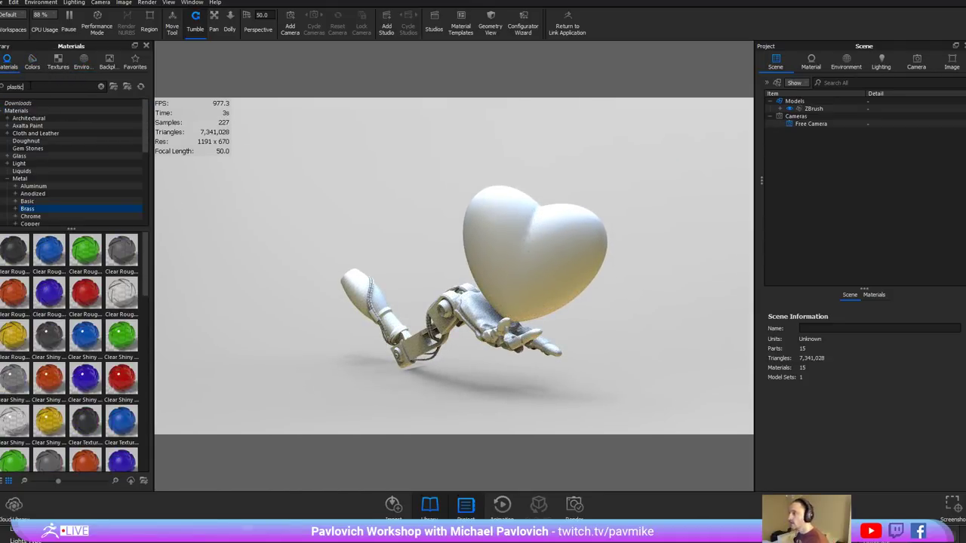
scroll(102, 335, "down", 5)
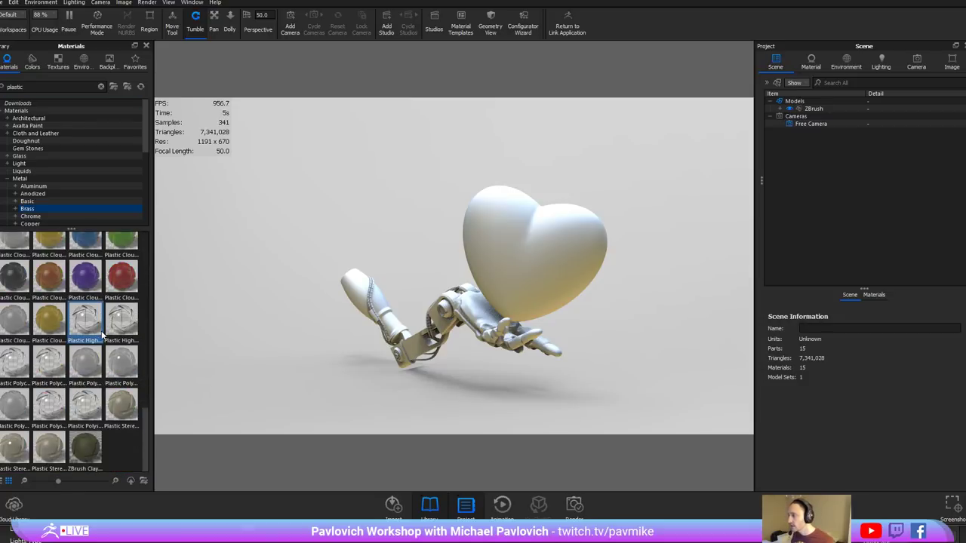
scroll(103, 335, "up", 3)
left_click_drag(49, 362, 518, 264)
left_click_drag(608, 312, 654, 310)
- Try the Aversis_City-alley-old_6k environment, then light the scene with the Aversis_Industrial-port-old_6k environment instead
left_click(83, 61)
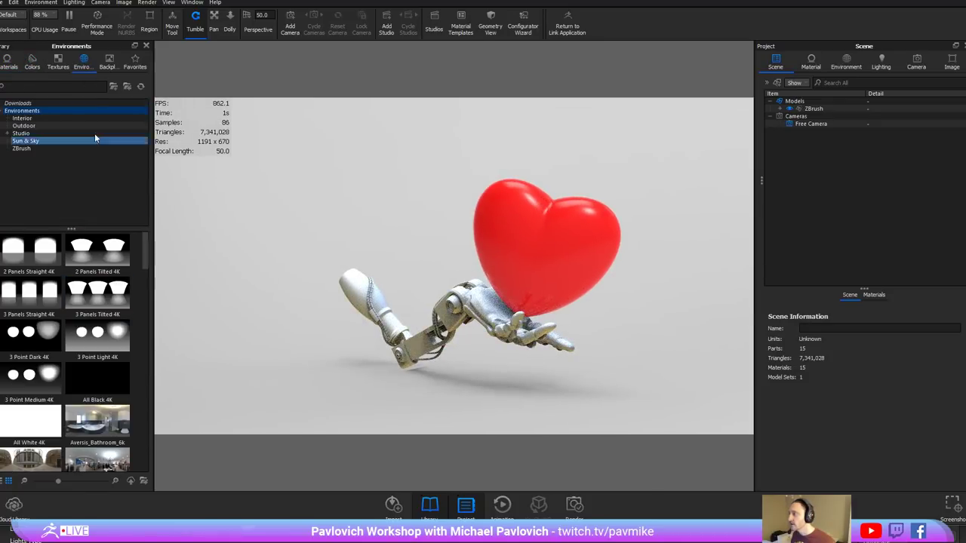
scroll(48, 309, "down", 3)
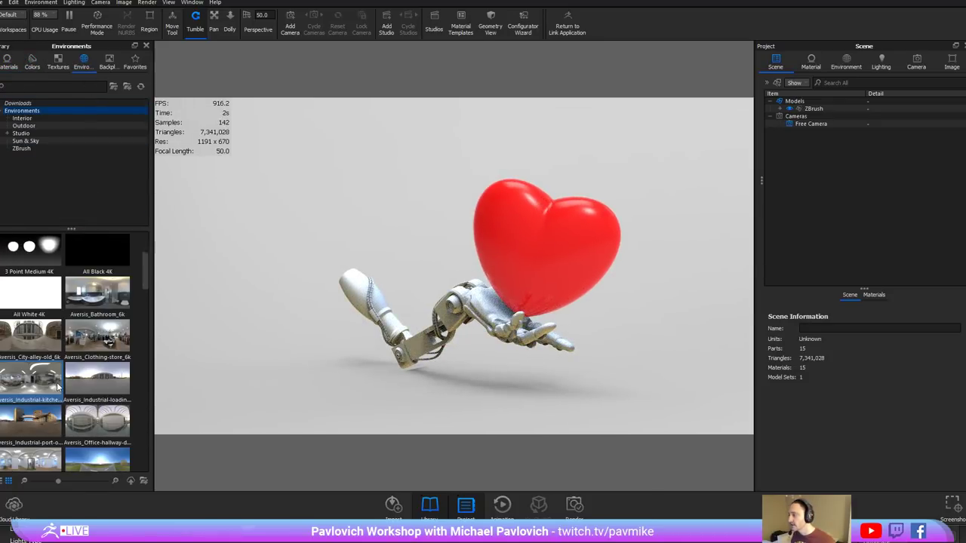
double_click(44, 341)
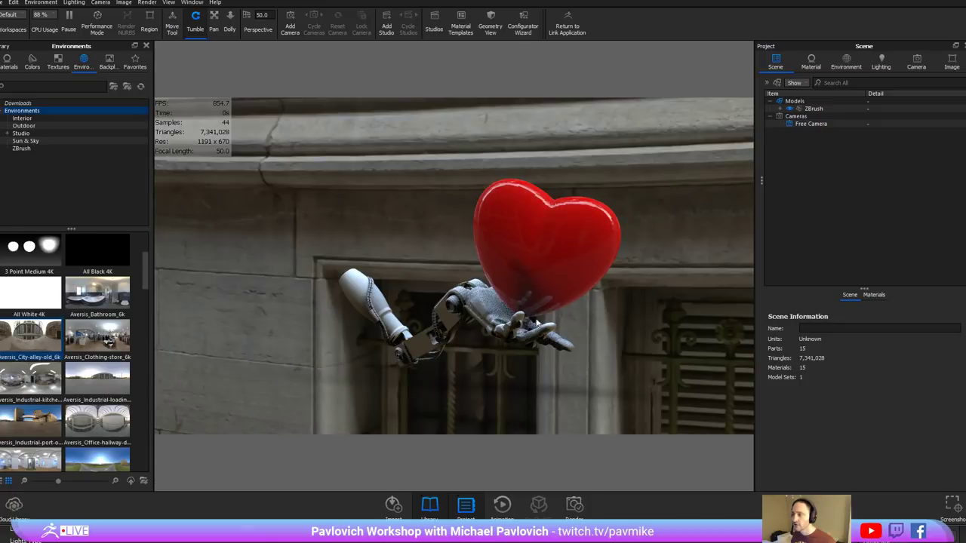
left_click(45, 427)
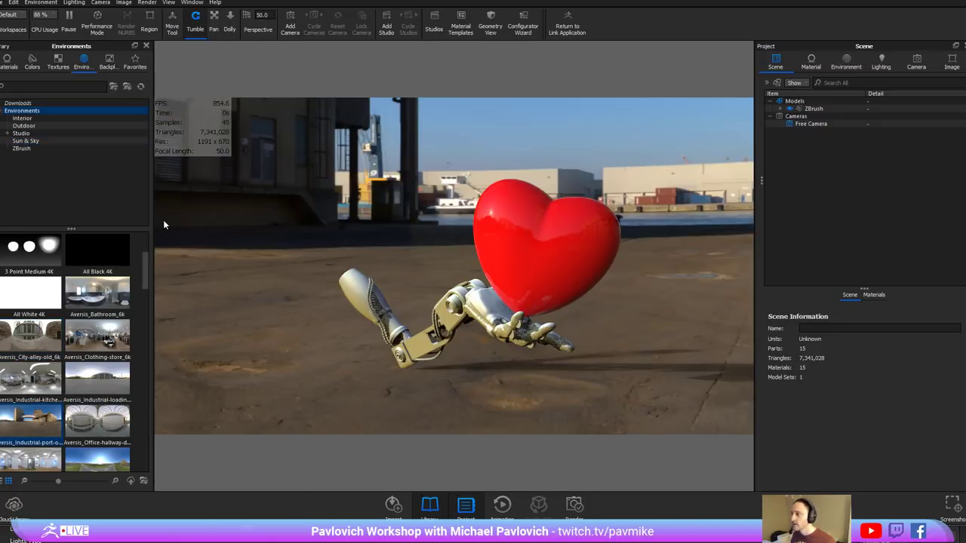
- Switch the environment background to a solid color and set it to light grey with 78% value
left_click(849, 65)
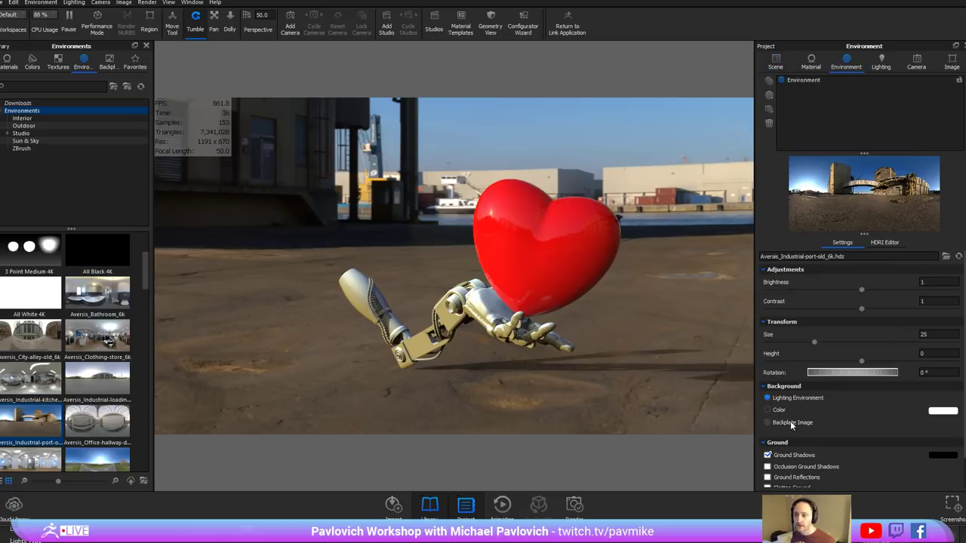
left_click(782, 409)
left_click(915, 411)
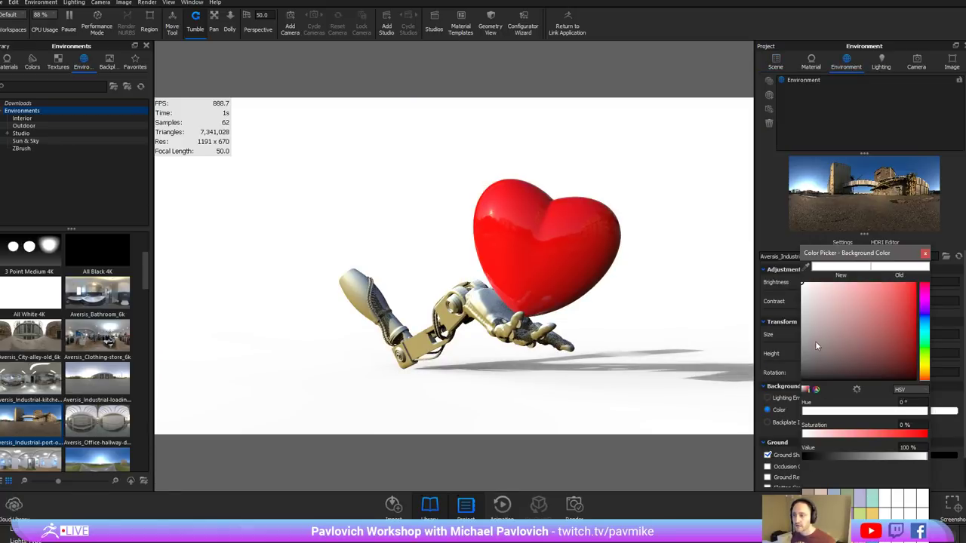
left_click(802, 321)
mouse_move(641, 339)
left_mouse_down()
mouse_move(753, 322)
mouse_move(595, 346)
mouse_move(638, 367)
mouse_move(631, 338)
left_mouse_up()
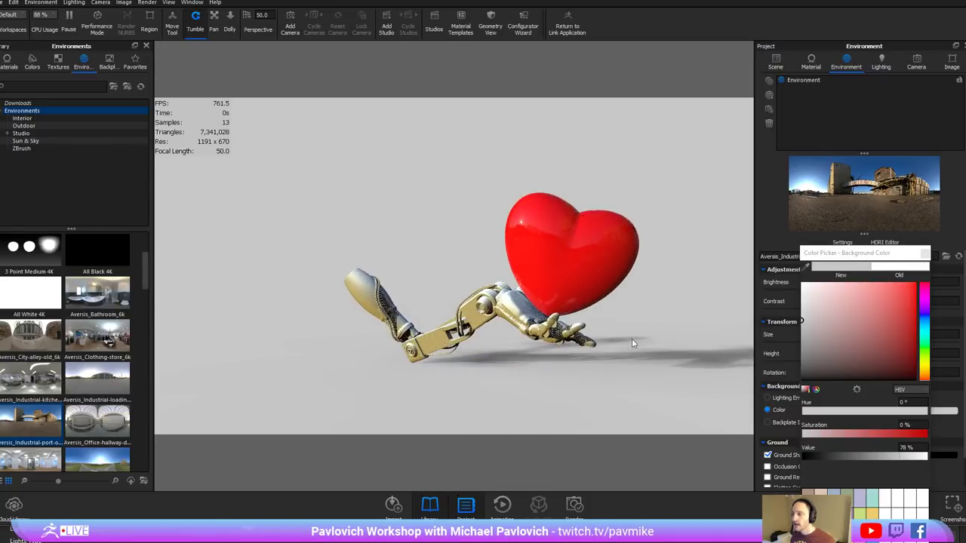
- Apply the blue Hard Shiny plastic to the hand cover beneath the heart and the shell at the arm's far end
left_click(6, 64)
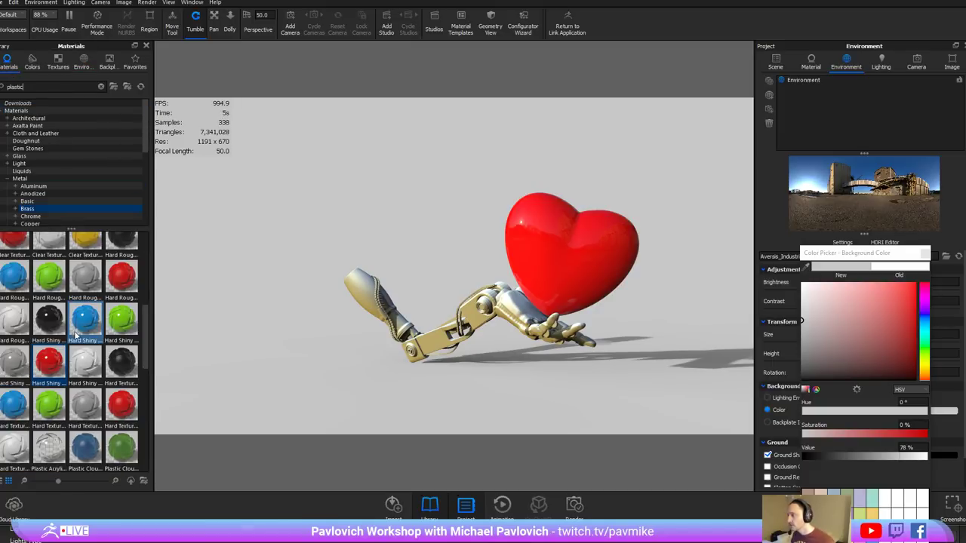
left_click_drag(89, 327, 514, 307)
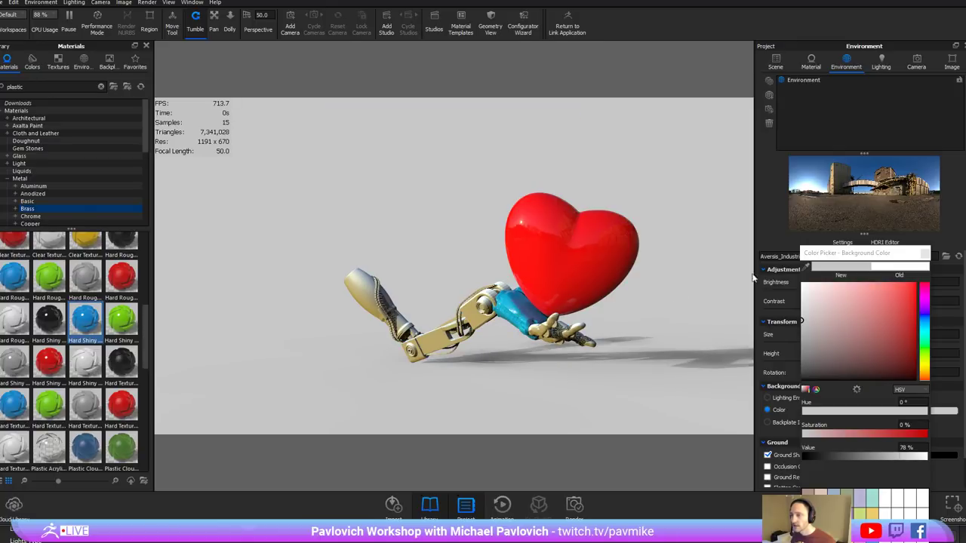
left_click(817, 68)
left_click_drag(777, 283, 370, 297)
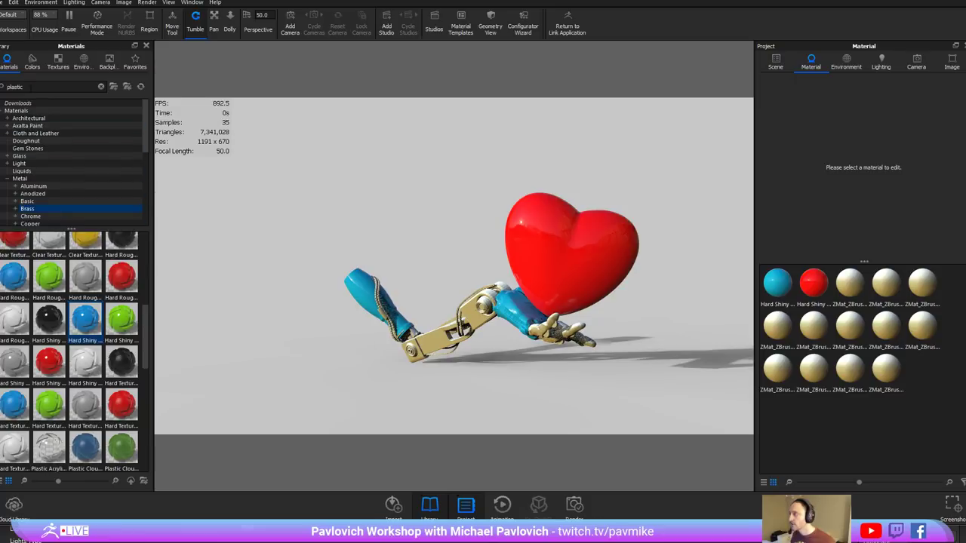
- Search the material library for metal, browse the iron and nickel materials, and try the Nickel Polished material
type("metal")
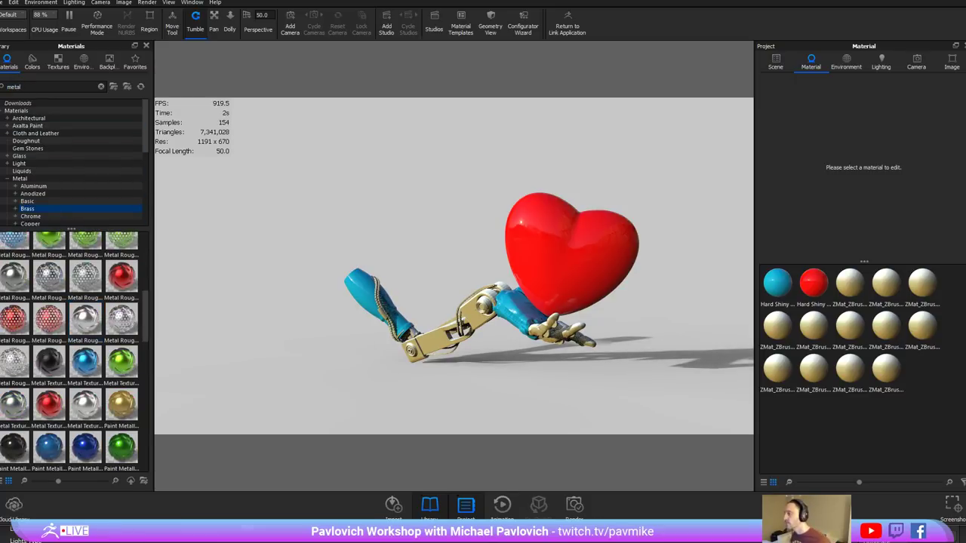
scroll(36, 195, "down", 2)
left_click(25, 178)
left_click(27, 186)
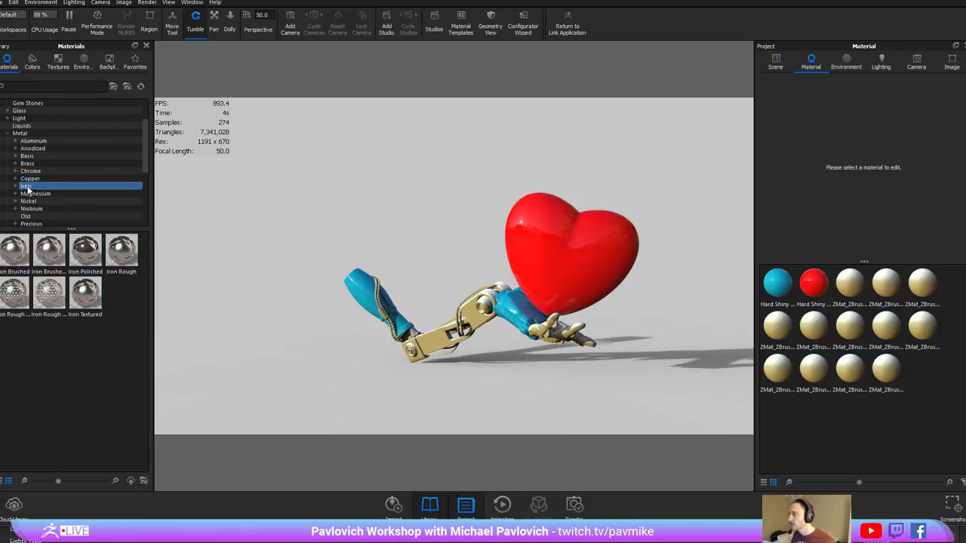
left_click(42, 209)
left_click(38, 201)
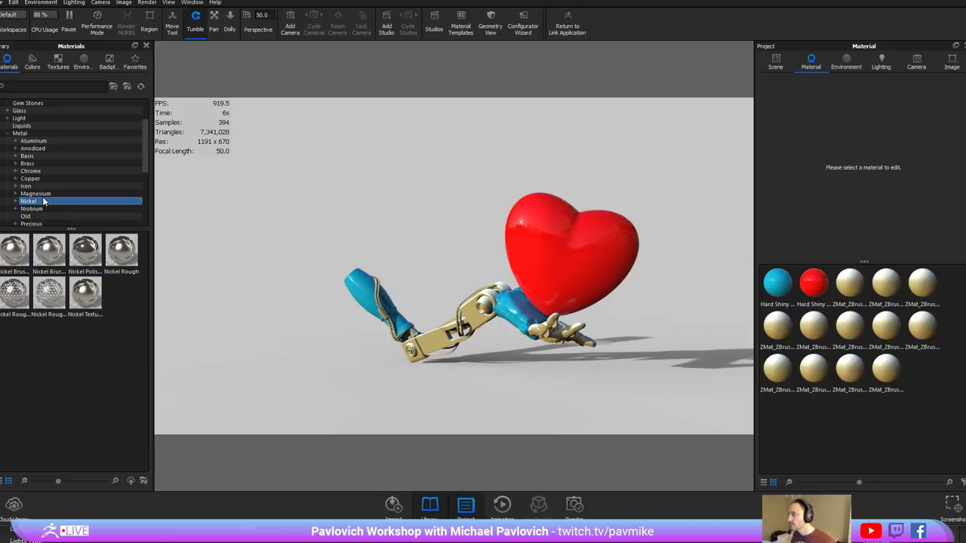
left_click_drag(85, 252, 106, 271)
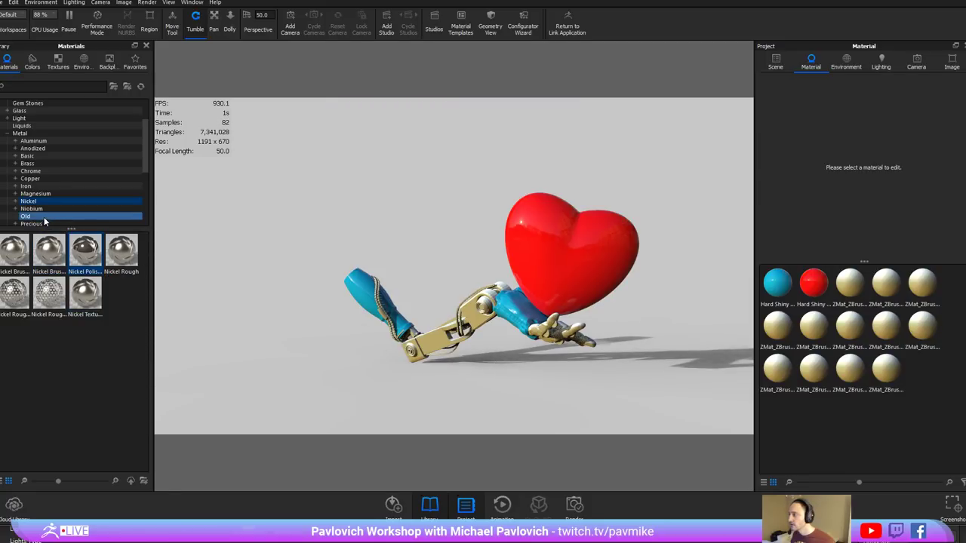
- Apply the Iron Polished material to the two mechanical link segments in the middle of the arm
left_click(39, 186)
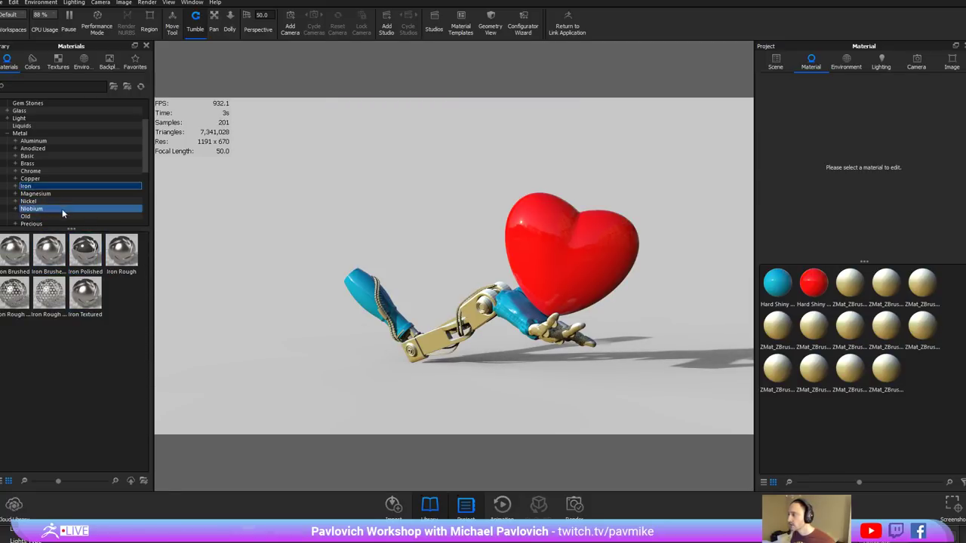
scroll(63, 212, "down", 1)
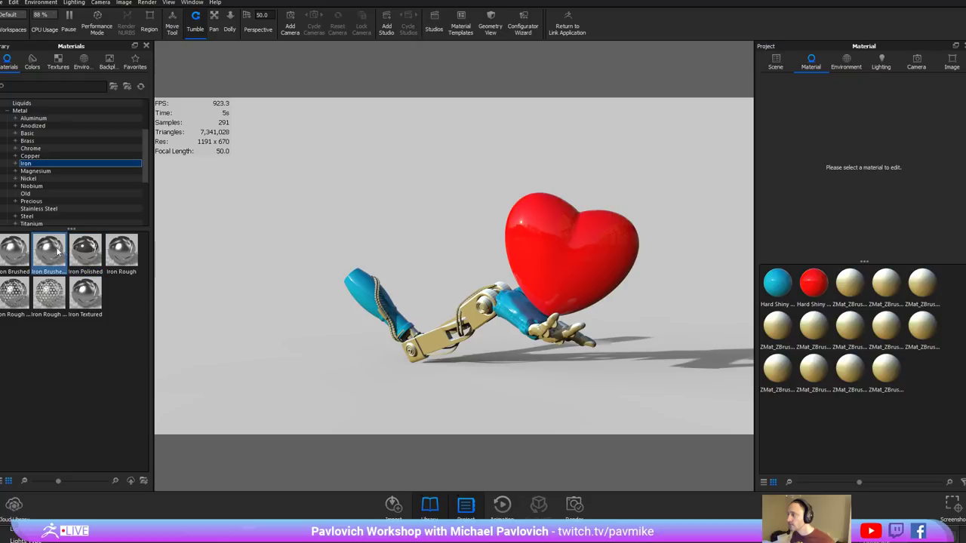
left_click_drag(83, 251, 431, 346)
left_click(845, 65)
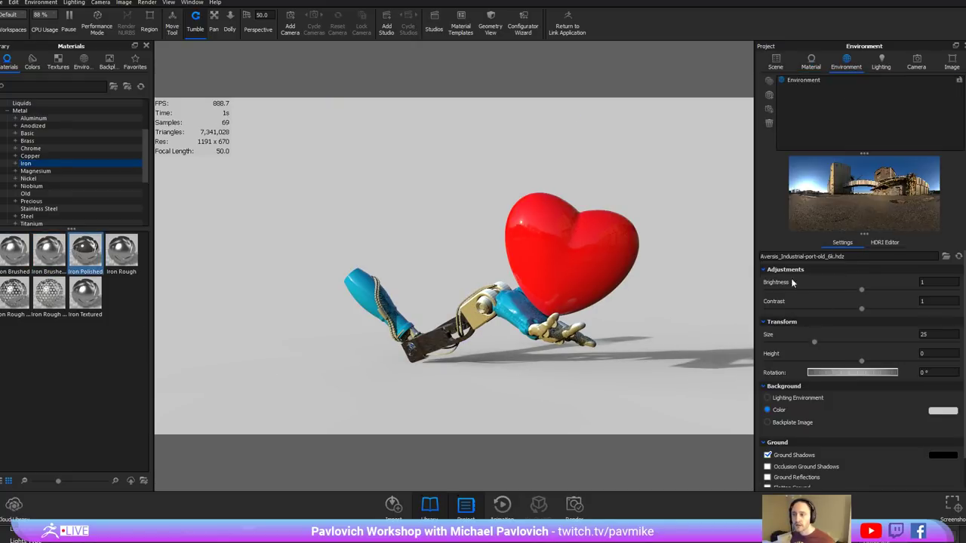
left_click(804, 62)
left_click_drag(850, 283, 471, 324)
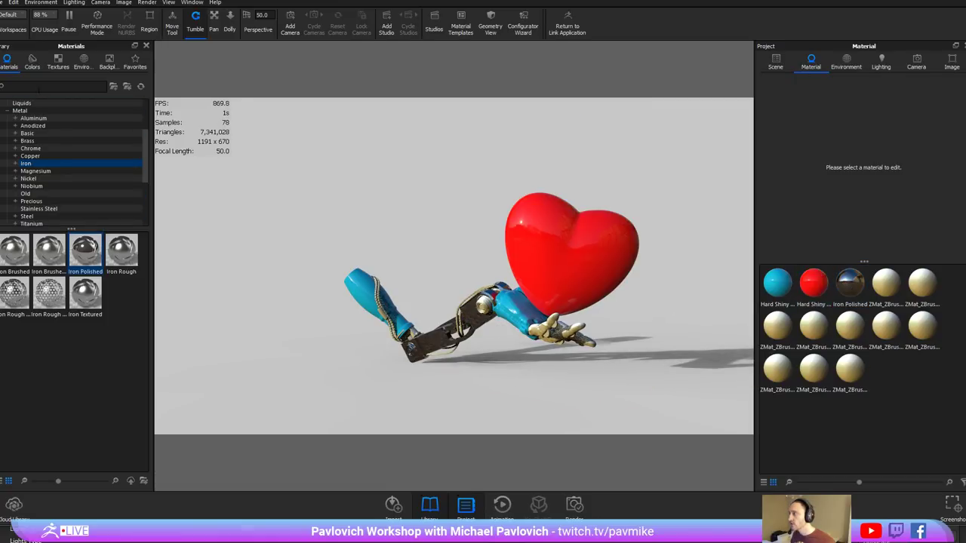
- Search the material library for rubber and apply the Rubber material to the cables along the arm
type("rubber")
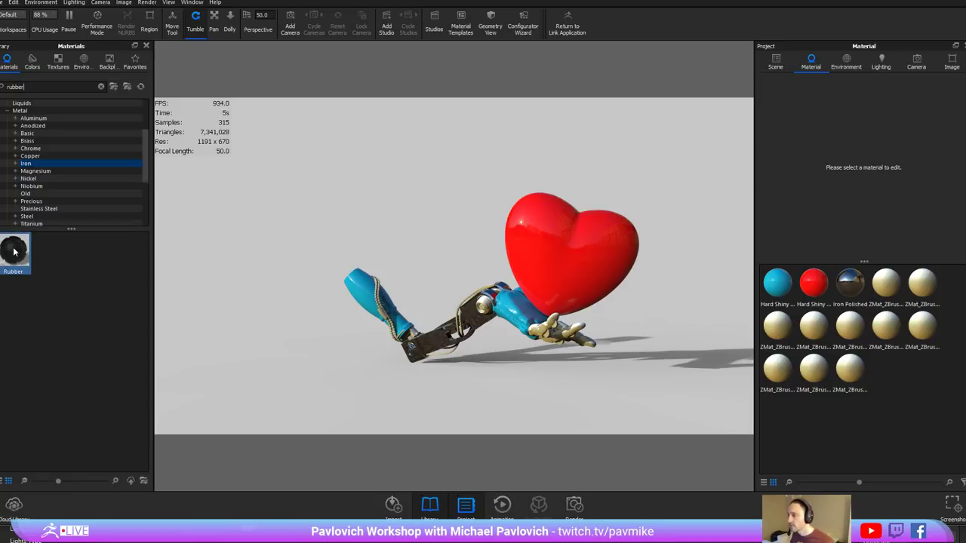
left_click_drag(14, 252, 458, 323)
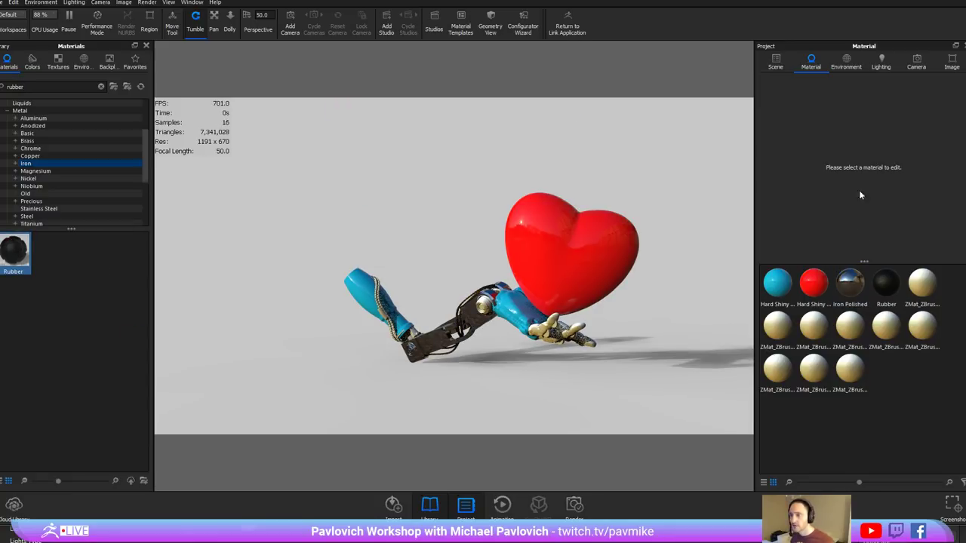
left_click_drag(886, 283, 379, 308)
left_click_drag(588, 374, 558, 389)
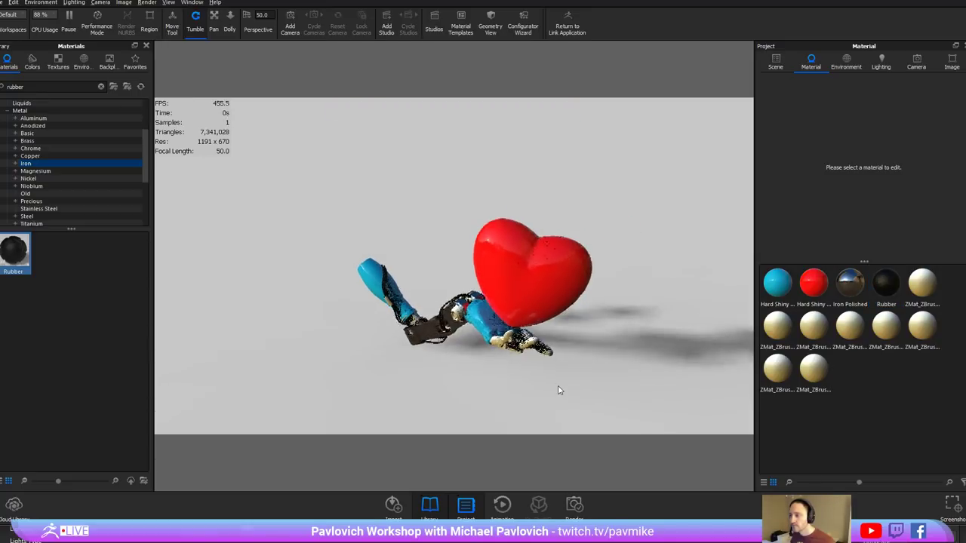
left_click_drag(559, 320, 630, 342)
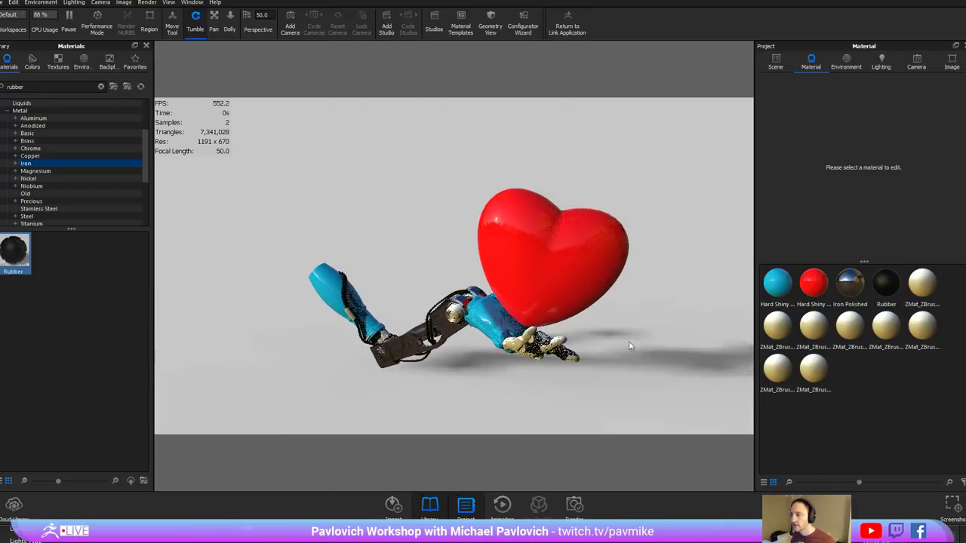
- Clear the material search and apply Lens Coated from the Miscellaneous materials to the heart
left_click(34, 86)
left_click(101, 86)
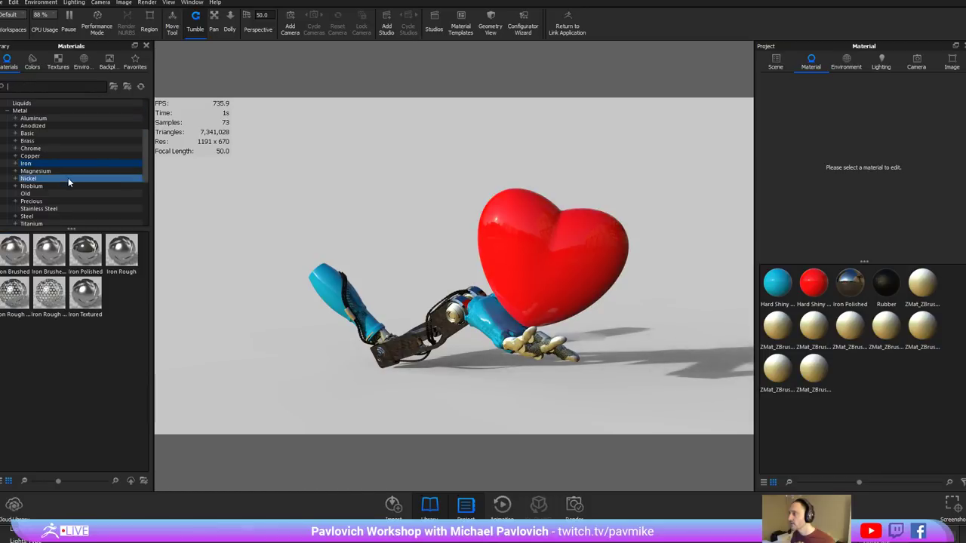
scroll(68, 177, "down", 3)
left_click(68, 172)
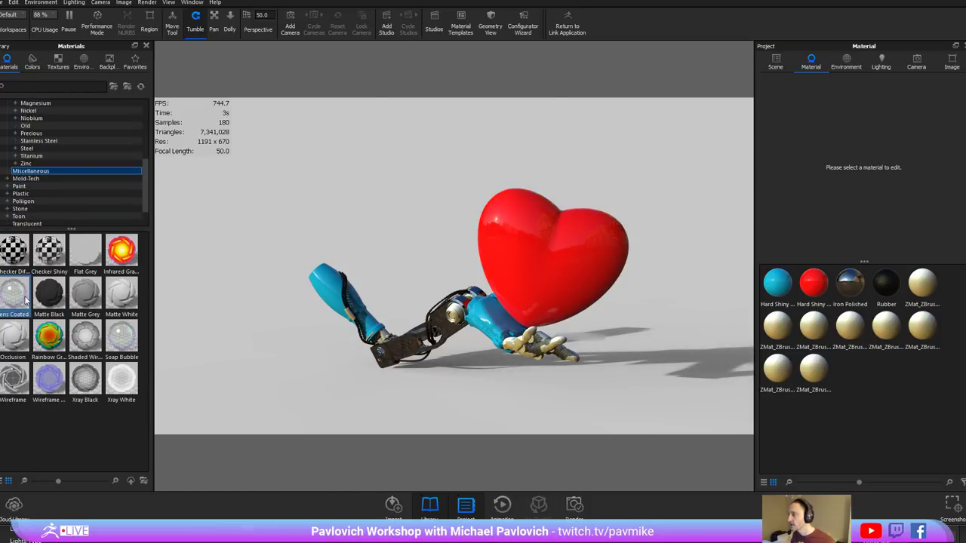
left_click_drag(14, 293, 550, 249)
left_click_drag(681, 269, 663, 236)
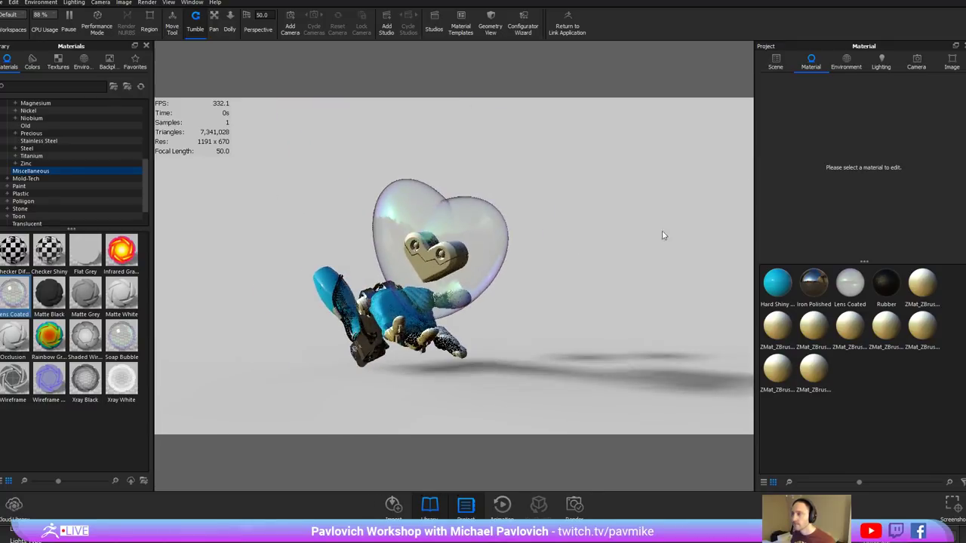
- Set the scene's lighting preset to Product and view the arm and transparent heart from the side
left_click(881, 62)
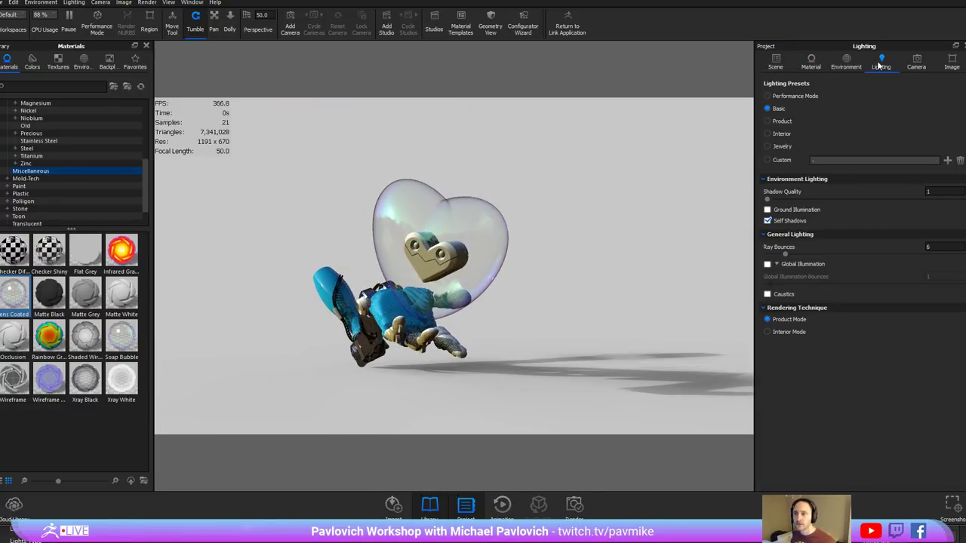
left_click(781, 121)
left_click_drag(562, 237, 689, 243)
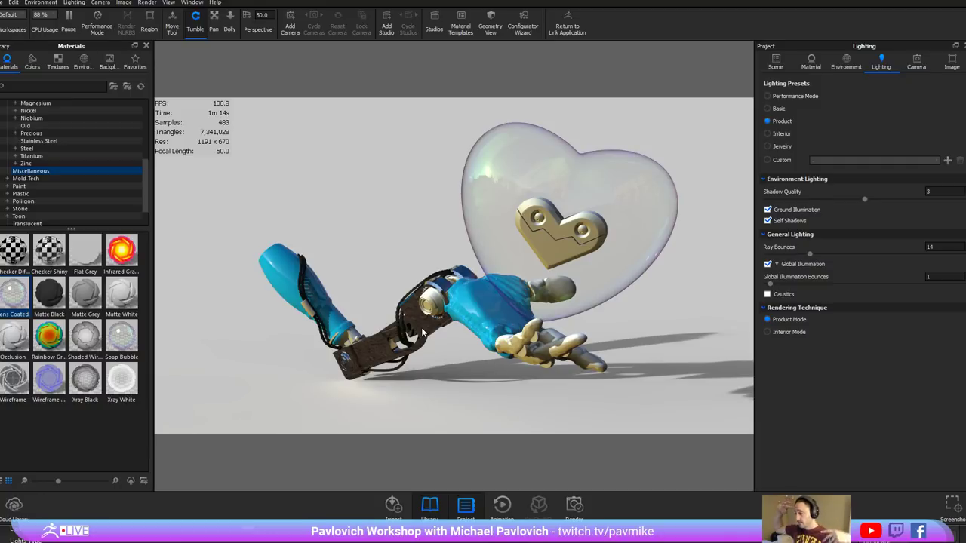
- Switch to ZBrush, load the Body_Male1 head and hide its neck piece
key("alt+Tab")
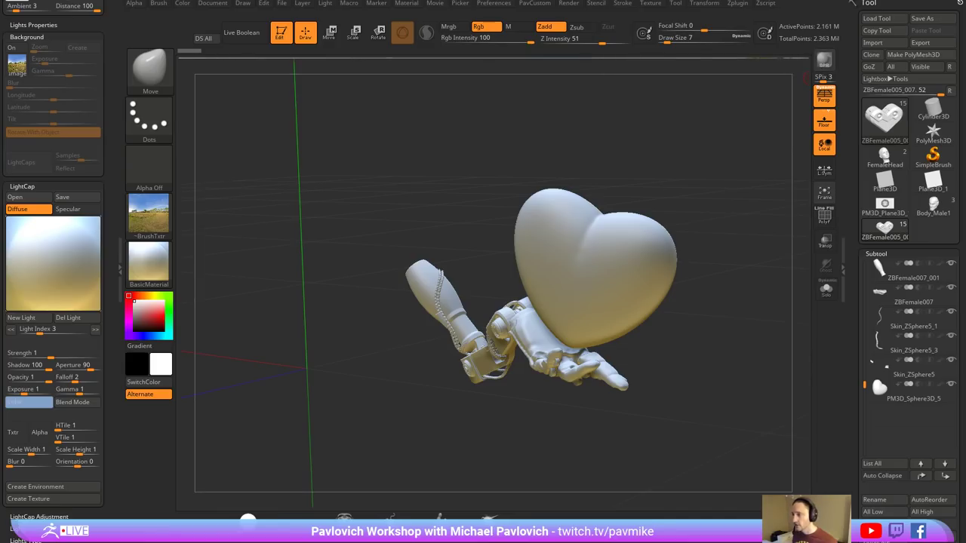
left_click(936, 210)
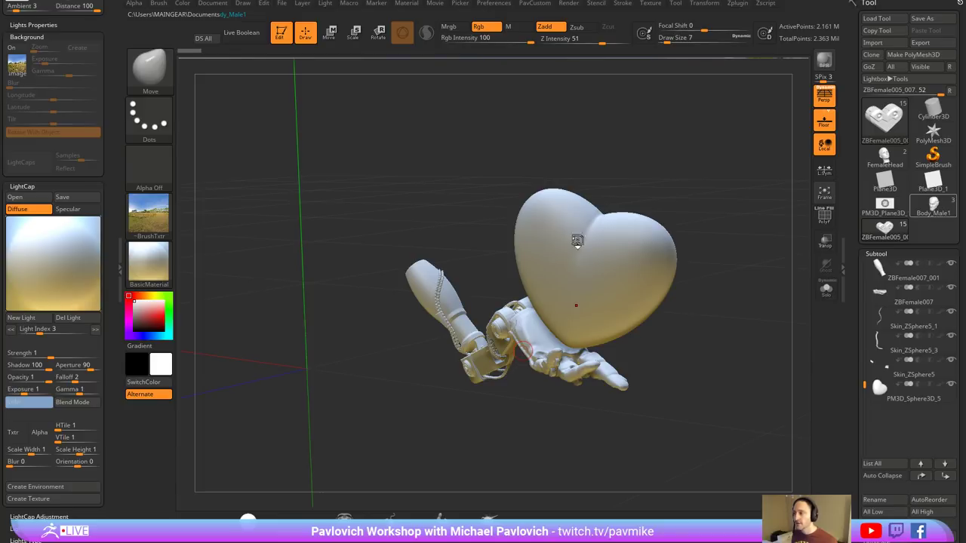
right_click_drag(551, 423, 731, 108, "alt")
right_click_drag(698, 209, 755, 276, "ctrl")
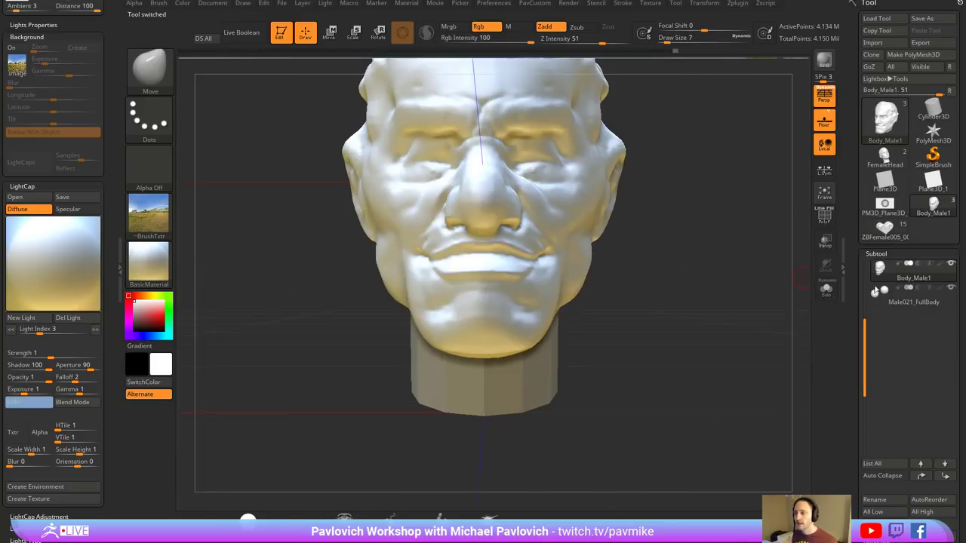
left_click(950, 263)
left_click_drag(729, 255, 707, 304)
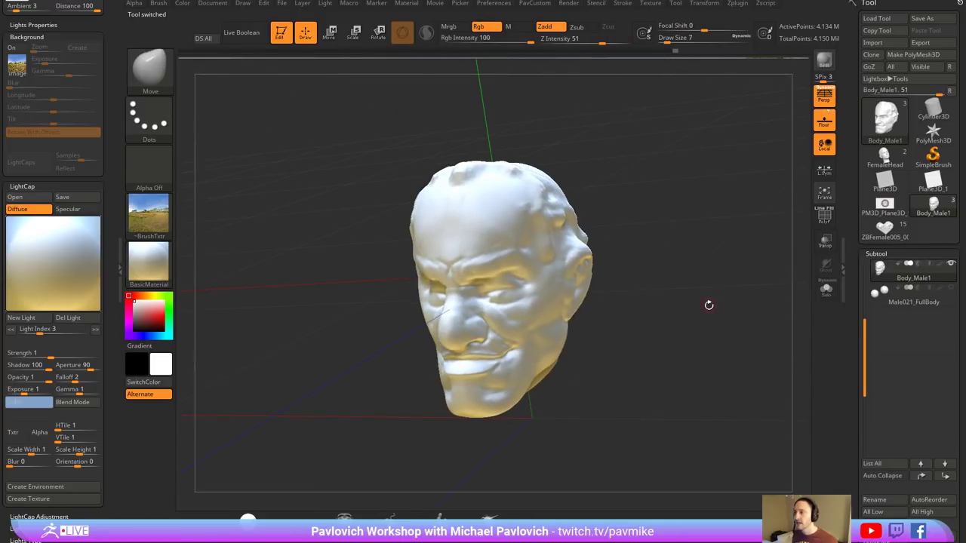
- Send the head sculpt to KeyShot and center and fit the ZBrush model in the camera view
left_click(824, 60)
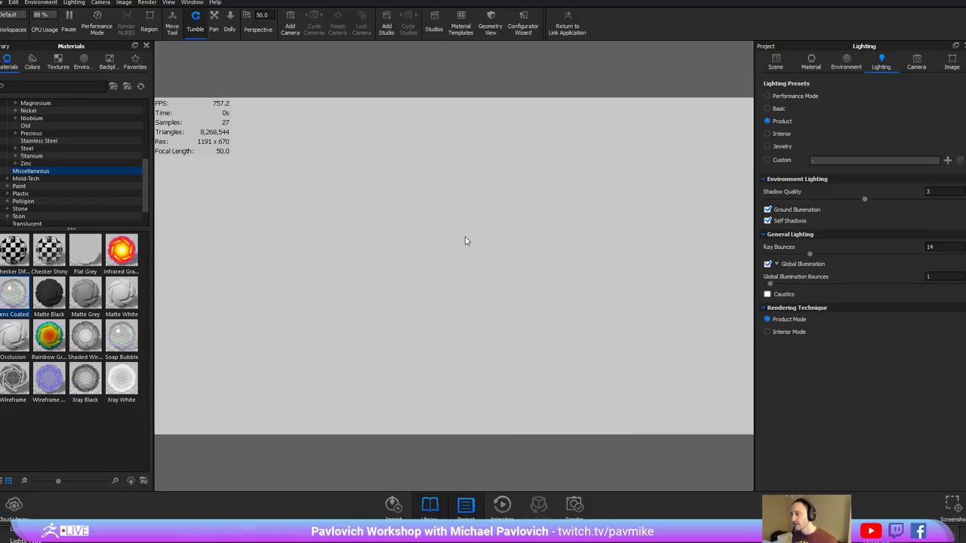
left_click(775, 62)
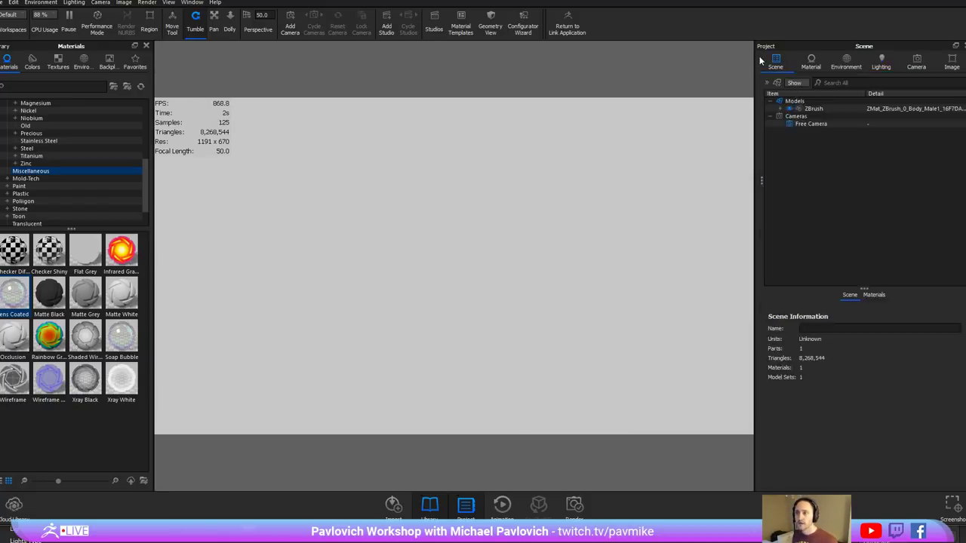
right_click(820, 109)
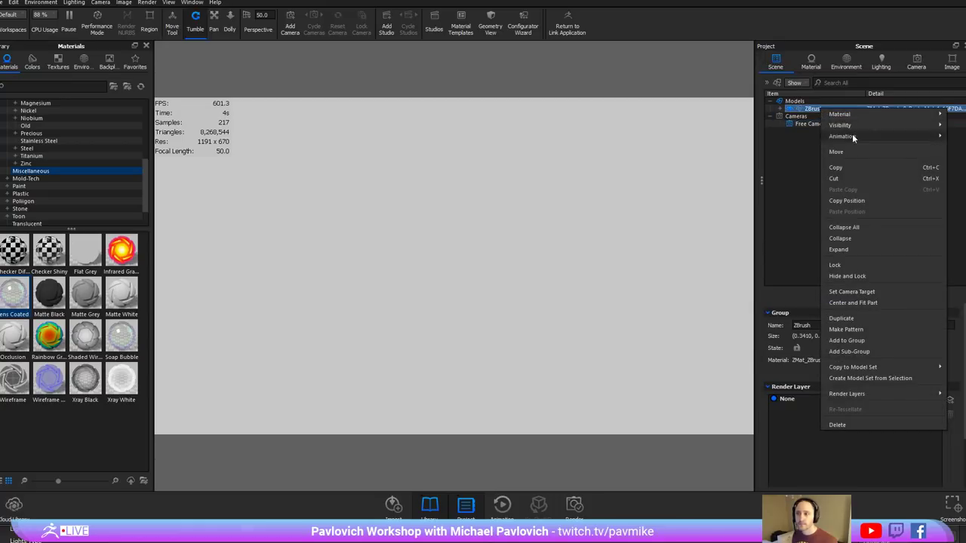
left_click(863, 299)
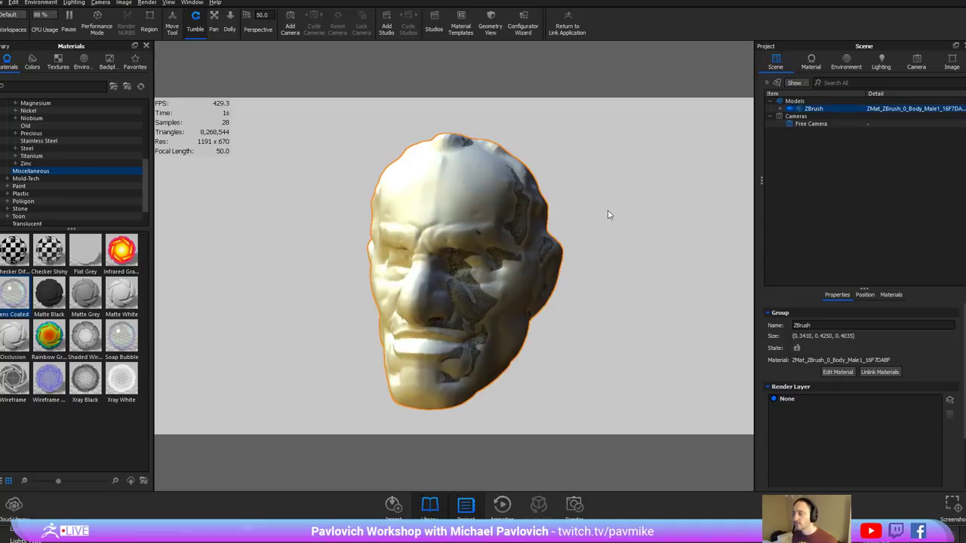
left_click_drag(609, 210, 725, 207)
left_click(596, 172)
scroll(644, 163, "down", 2)
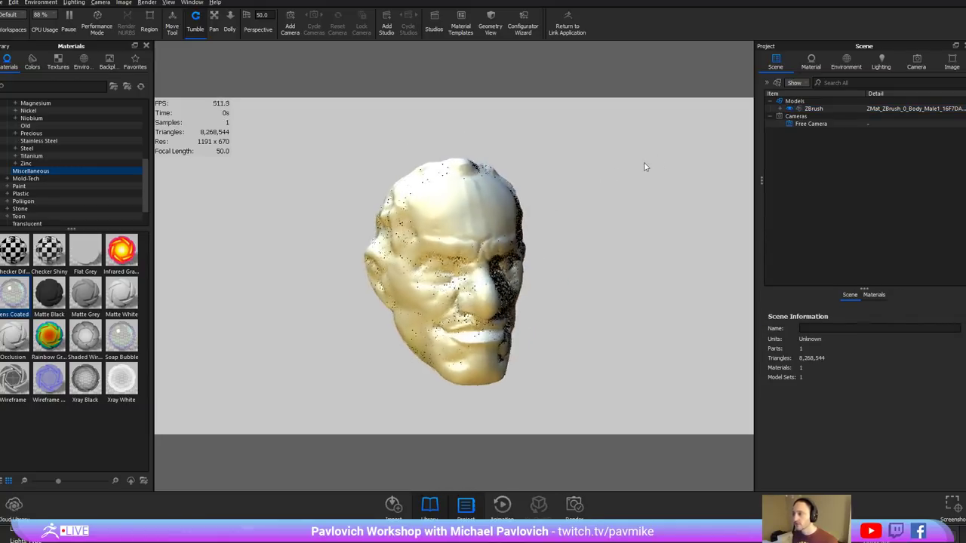
left_click_drag(645, 167, 657, 177)
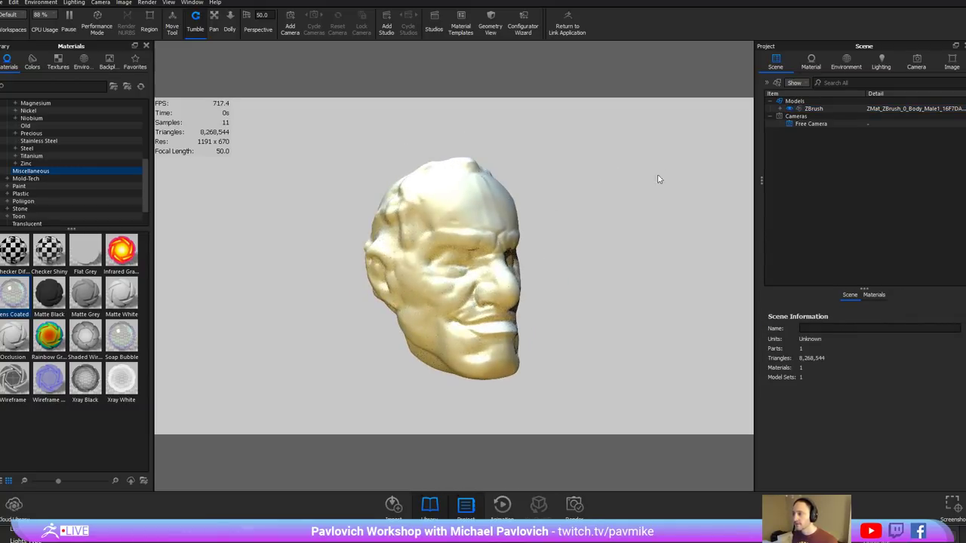
- Apply the red Hard Shiny plastic from the library's Plastic > Hard > Shiny materials to the head
left_click(31, 194)
left_click(9, 195)
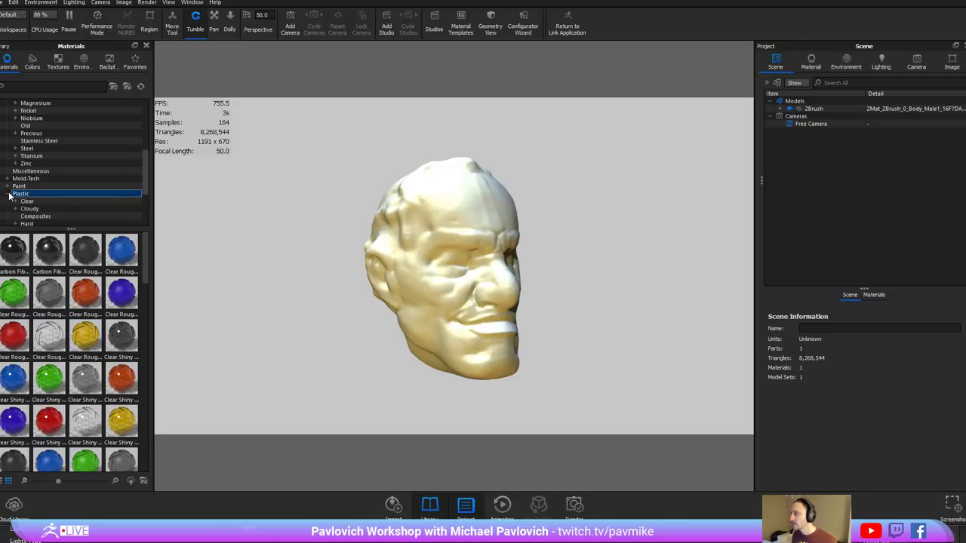
scroll(30, 198, "down", 2)
left_click(31, 180)
left_click(14, 180)
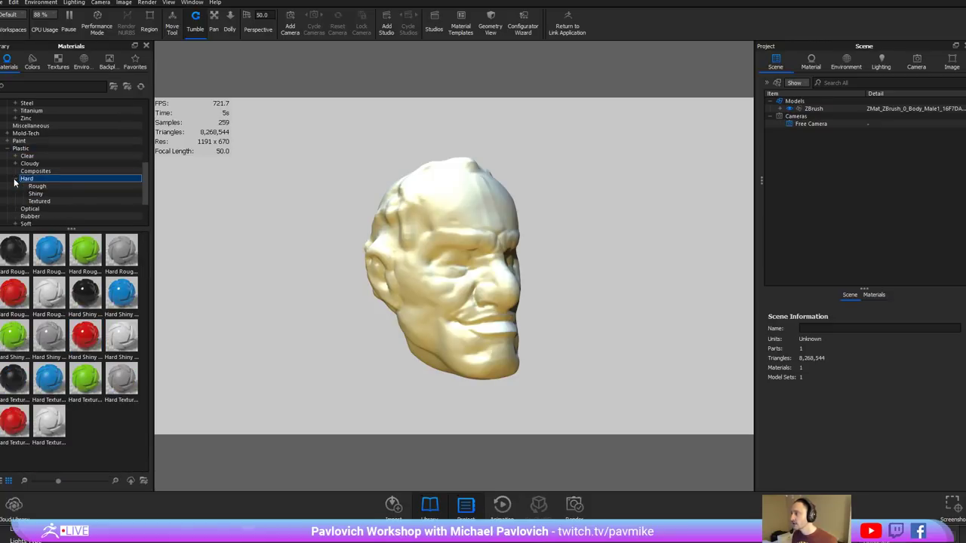
left_click(35, 193)
left_click_drag(14, 294, 481, 320)
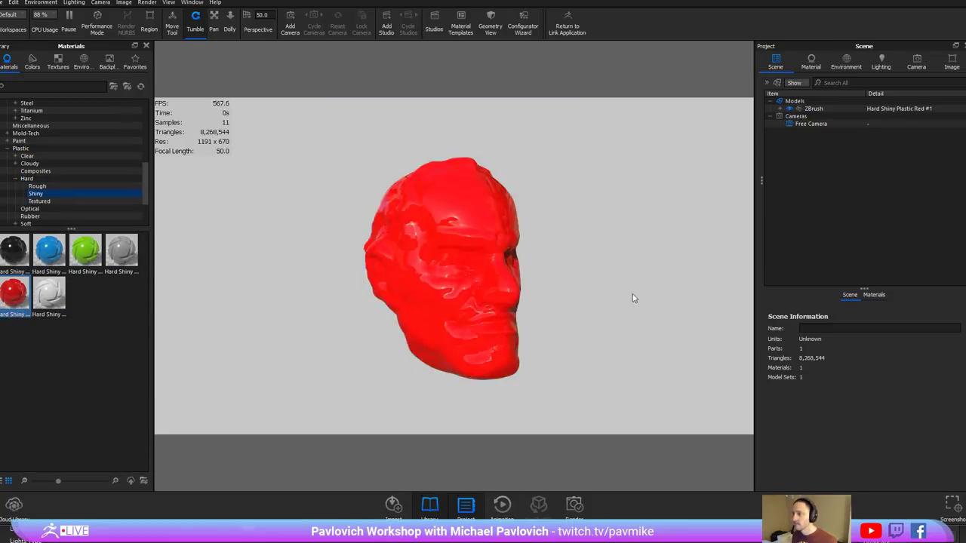
left_click_drag(608, 252, 559, 265)
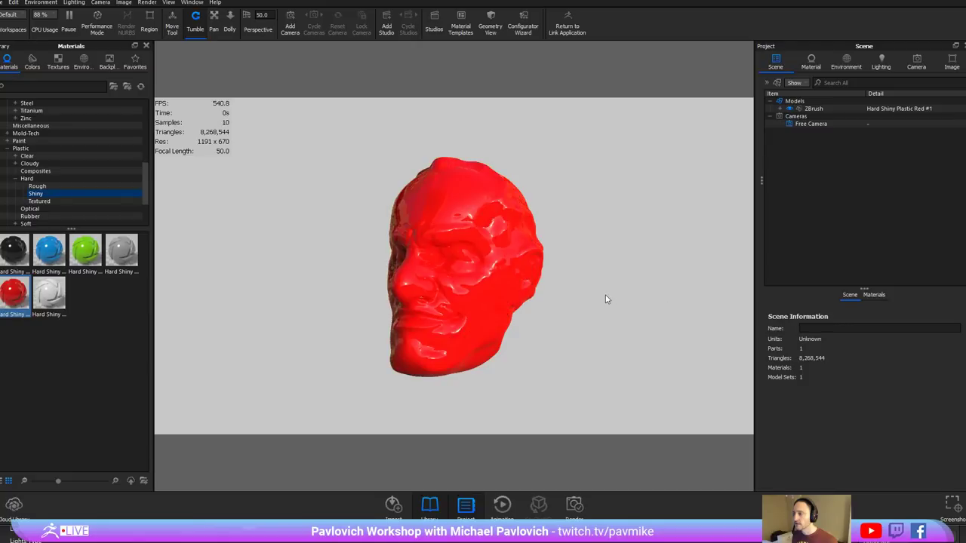
- Rotate the lighting environment around the head and change its material to the blue Hard Shiny plastic
mouse_move(605, 295)
left_mouse_down("ctrl")
mouse_move(613, 298)
mouse_move(599, 298)
mouse_move(615, 286)
left_mouse_up("ctrl")
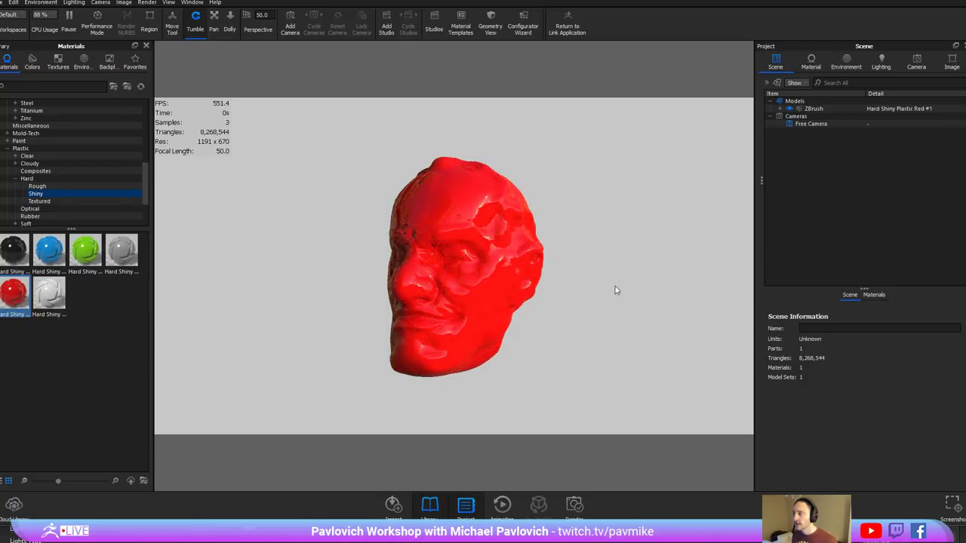
left_click_drag(49, 250, 487, 302)
left_click_drag(683, 287, 651, 288)
right_click_drag(651, 288, 8, 169, "alt")
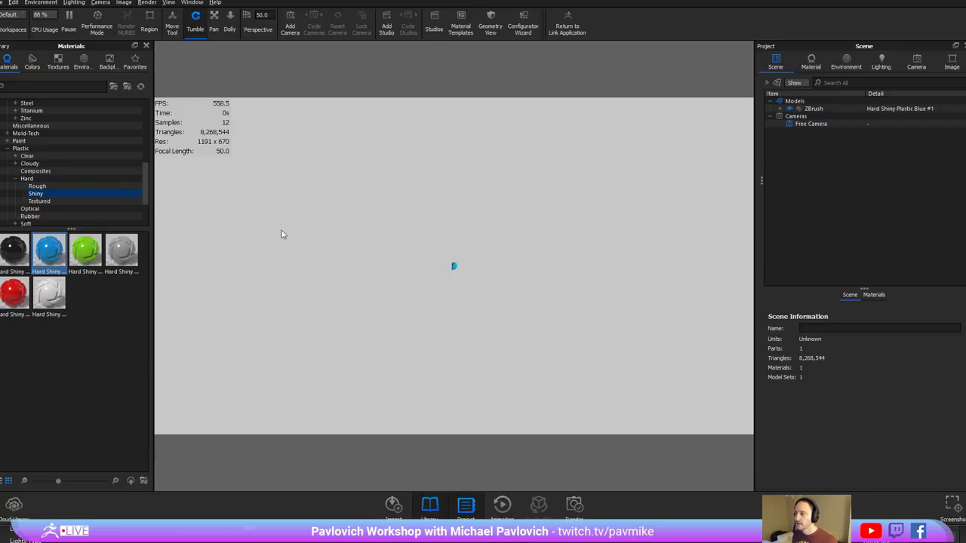
scroll(529, 269, "up", 10)
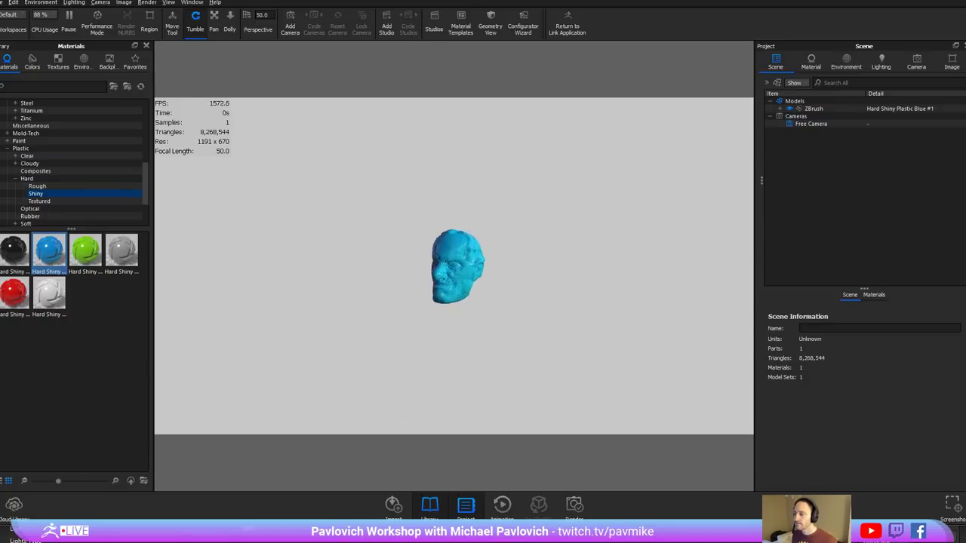
scroll(602, 307, "up", 10)
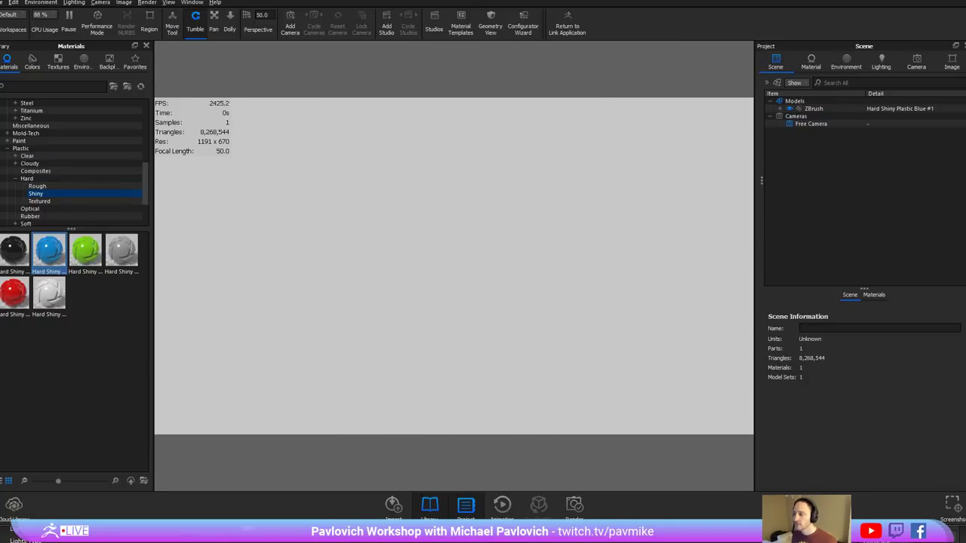
- Close KeyShot while discarding the scene changes, and close ZBrush without saving the project
left_click(955, 2)
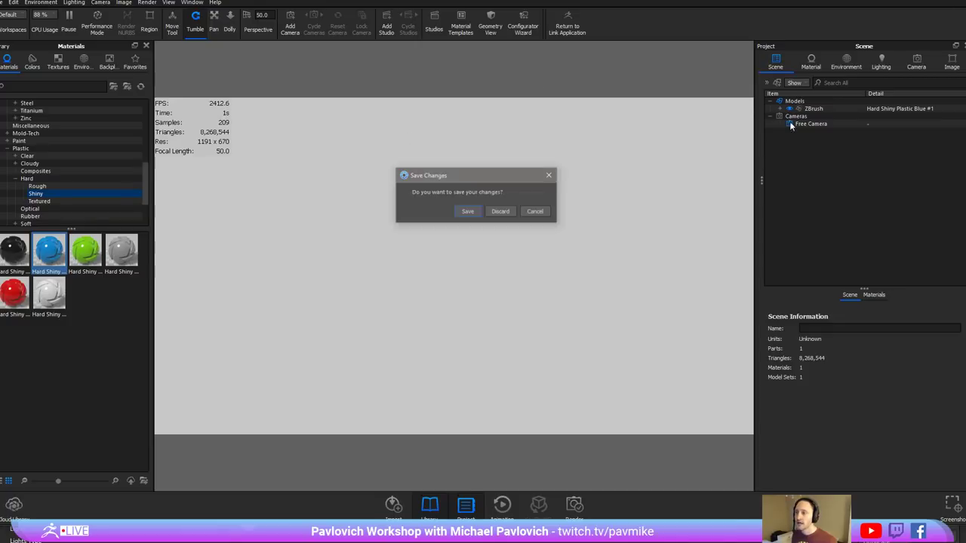
left_click(500, 211)
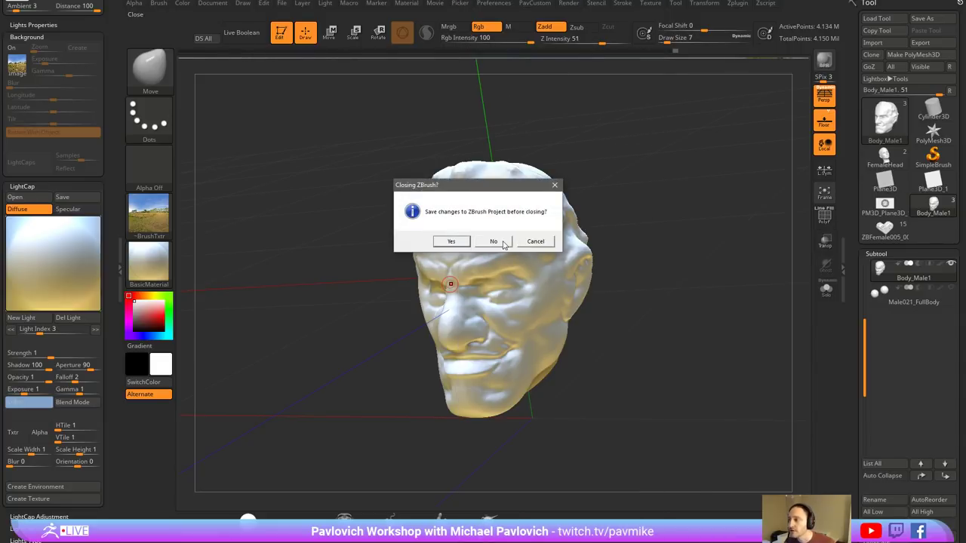
left_click(498, 246)
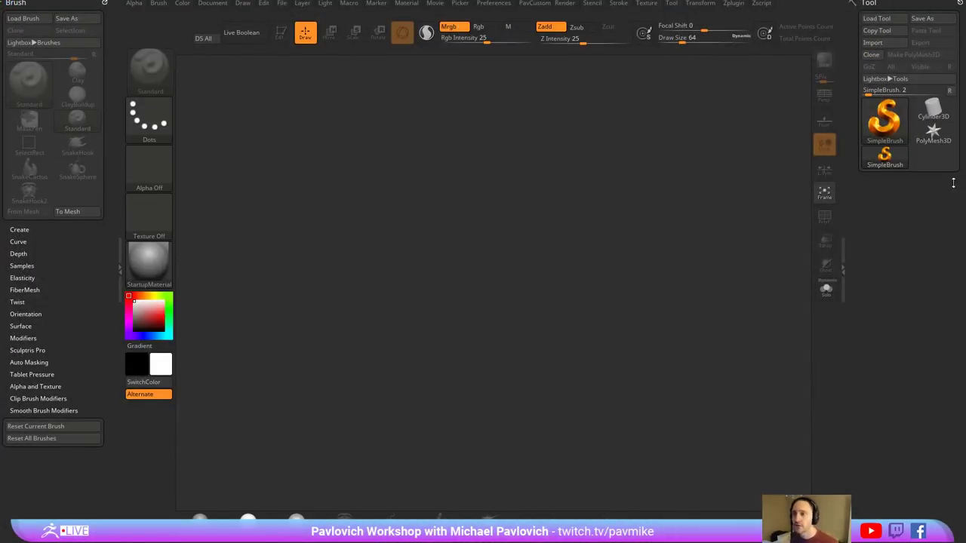
- Draw a Cylinder3D on the empty ZBrush canvas in Edit mode and initialize it with HDivide 16 and VDivide 4
left_click(933, 111)
key("comma")
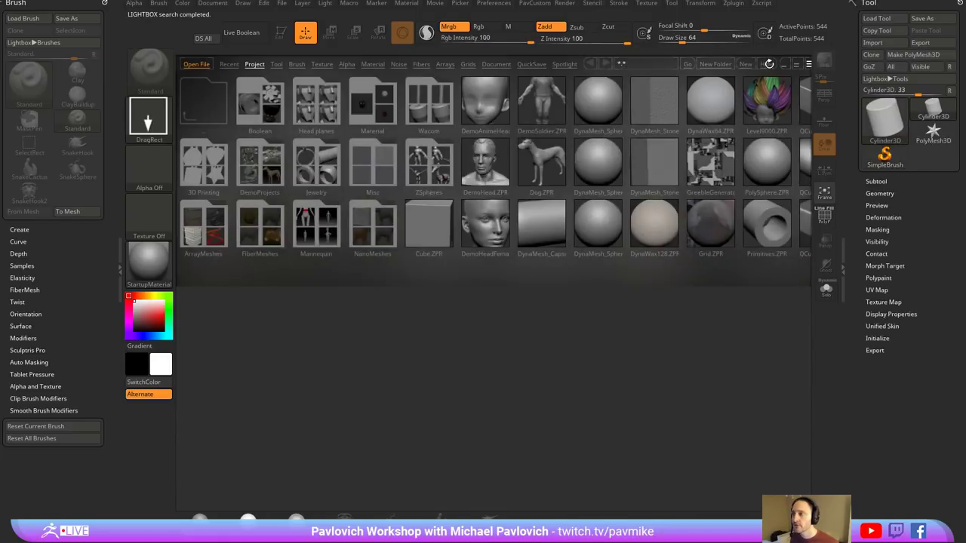
key("comma")
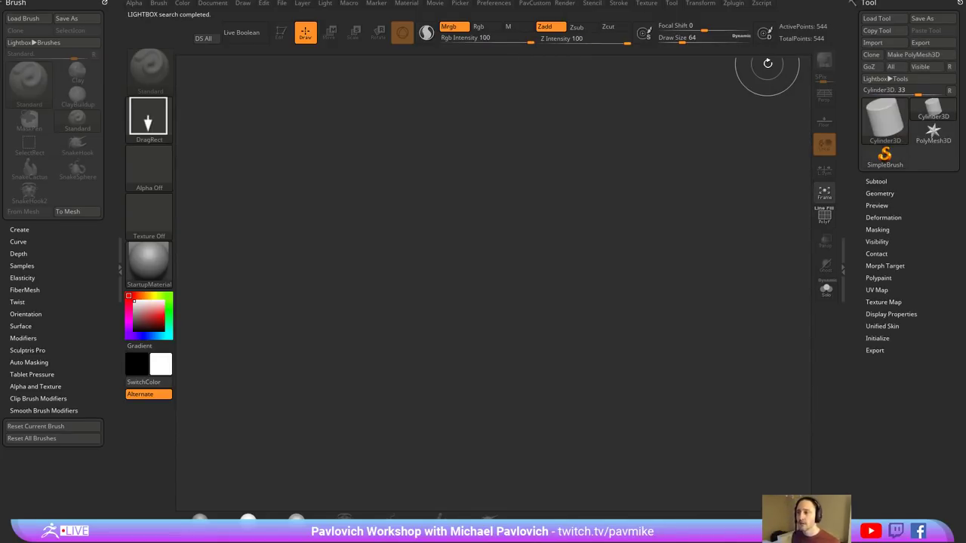
left_click_drag(445, 280, 332, 136)
left_click(280, 31)
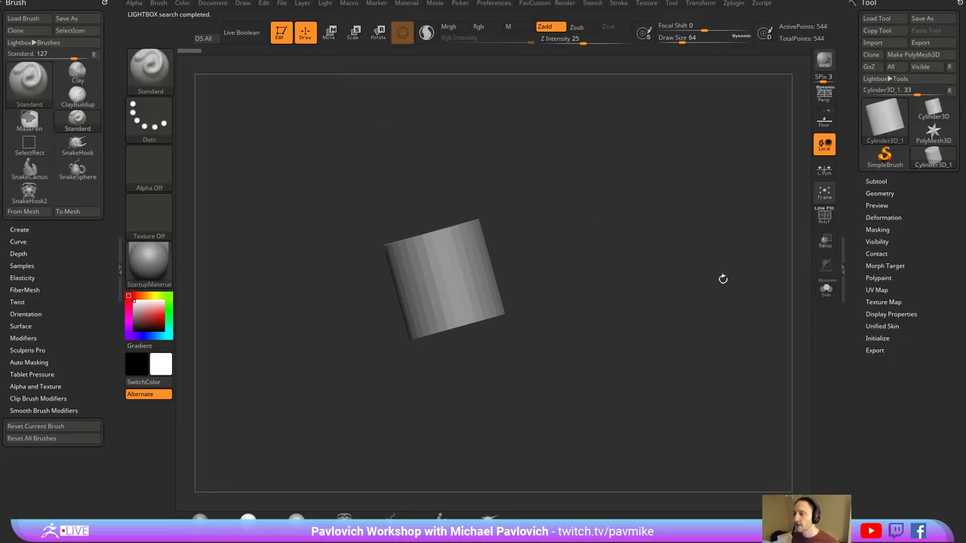
left_click(876, 338)
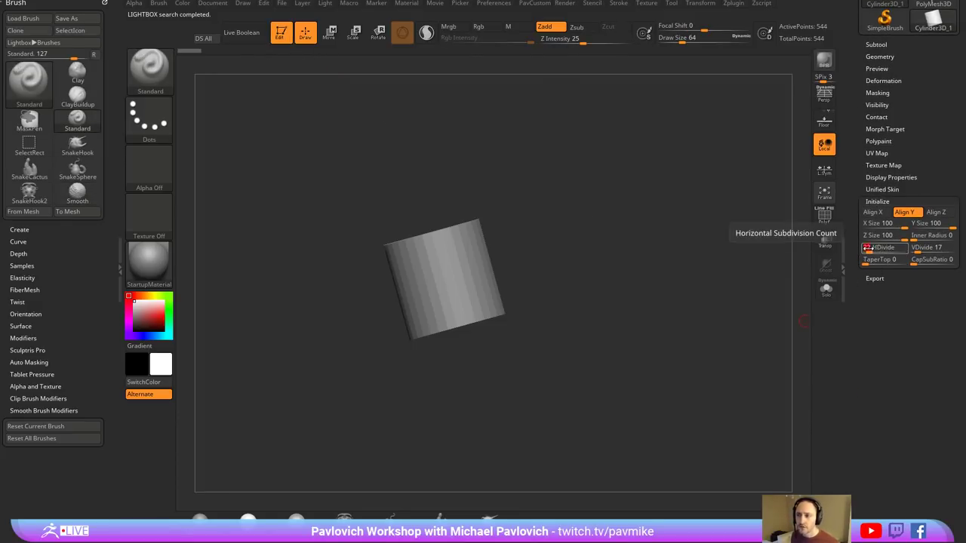
left_click_drag(872, 254, 874, 254)
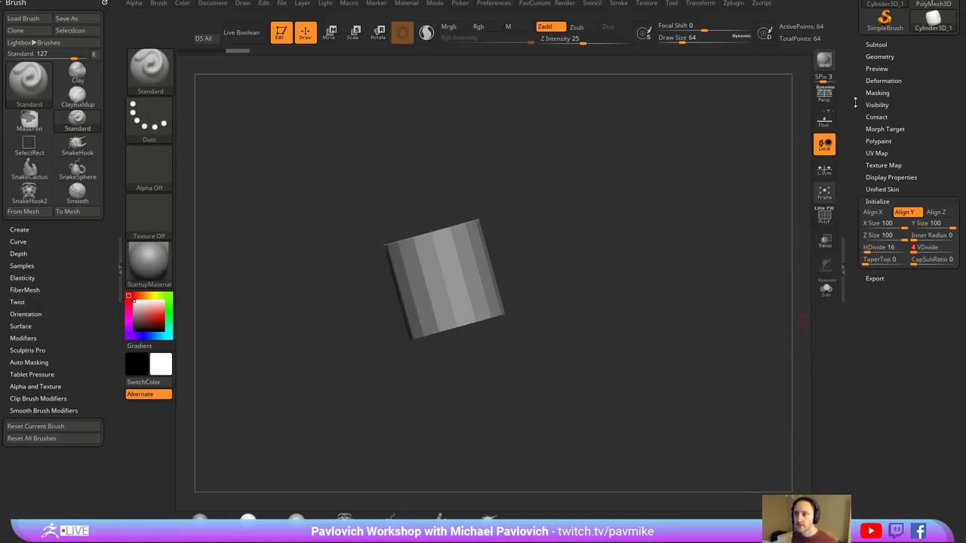
- Convert the cylinder to a PolyMesh3D, display its PolyFrame and group its polygons by normals
left_click_drag(854, 101, 856, 237)
left_click(917, 55)
left_click(824, 217)
left_click_drag(787, 209, 678, 232)
key("5")
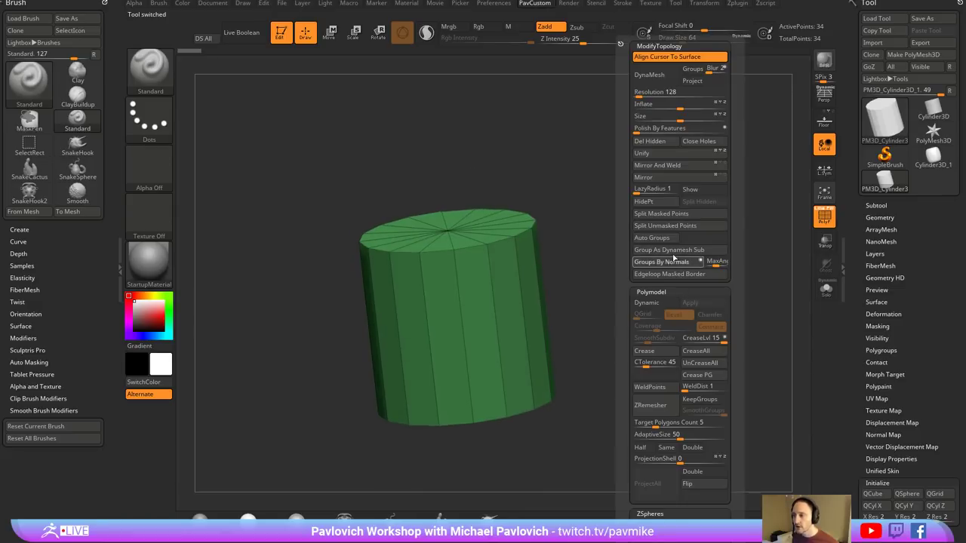
left_click(673, 259)
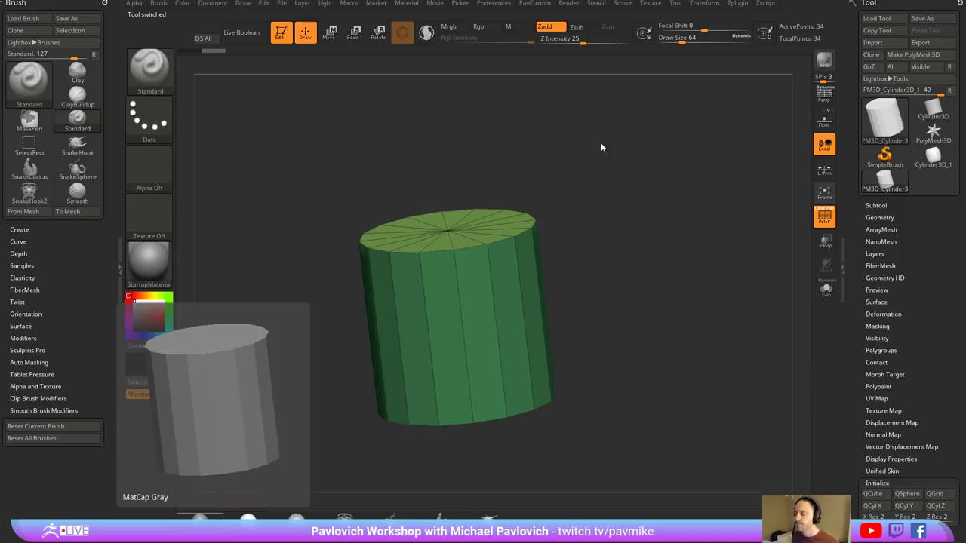
left_click_drag(601, 147, 630, 169)
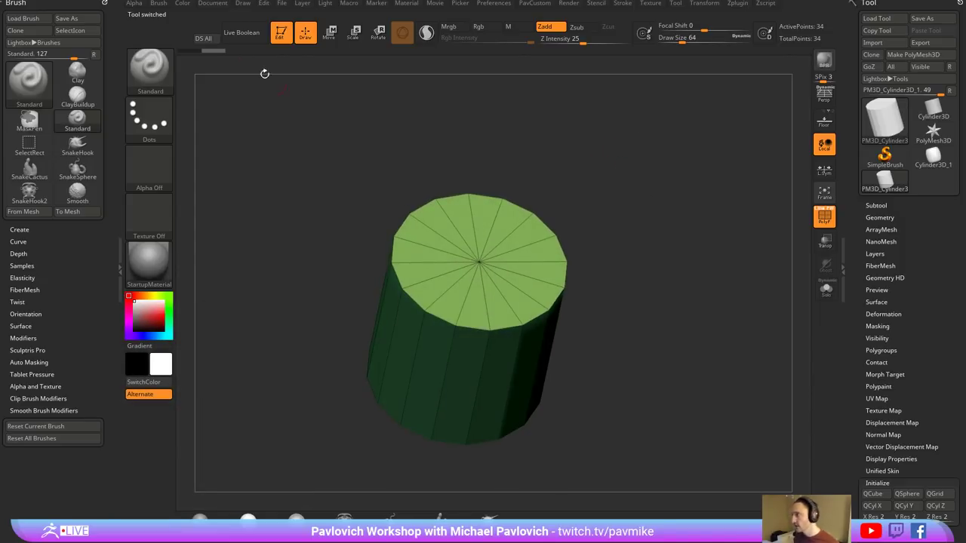
- Clear the cylinder from the canvas and draw a PolyMesh3D star in Edit mode
left_click(282, 34)
key("ctrl+n")
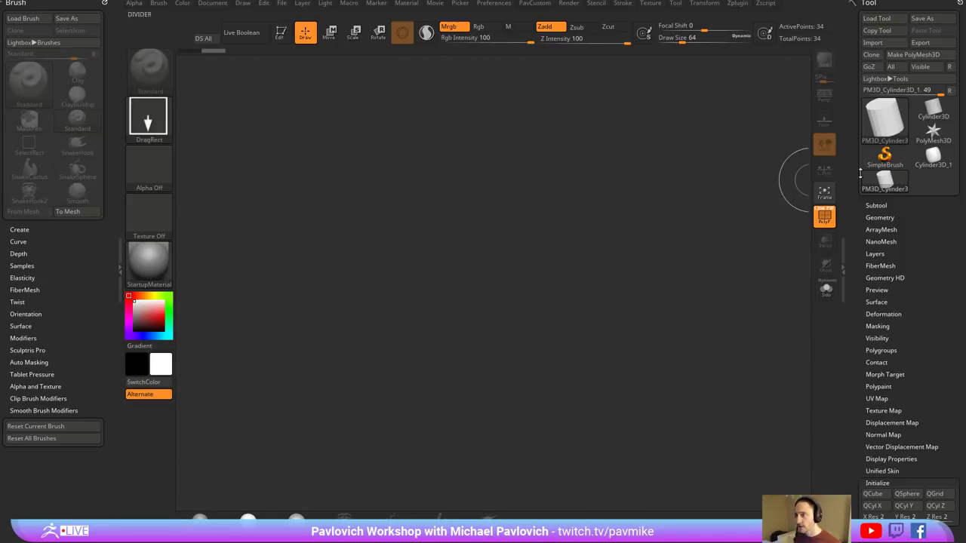
left_click(931, 141)
left_click_drag(492, 323, 494, 373)
left_click(280, 34)
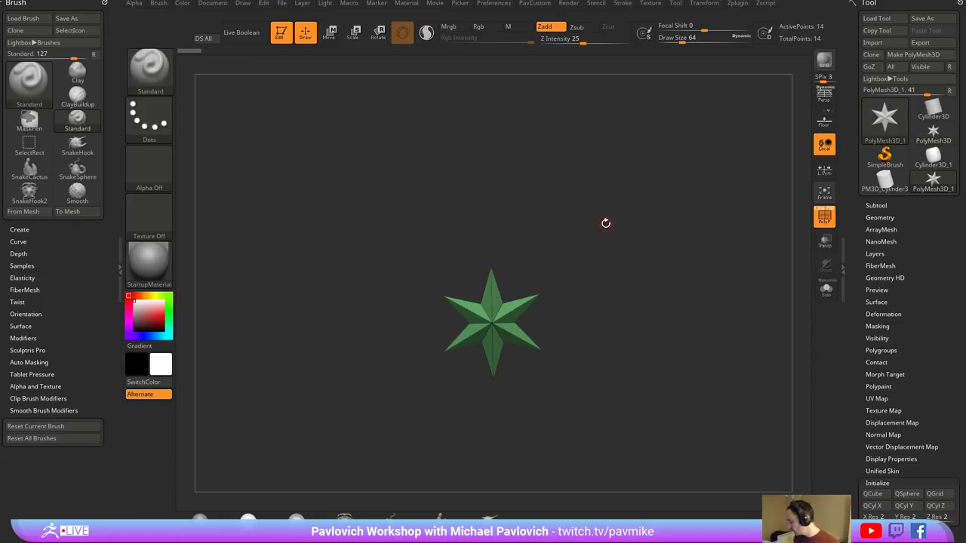
- Choose the IMM Boolean brush and replace the star with its PortAccess mesh
key("b")
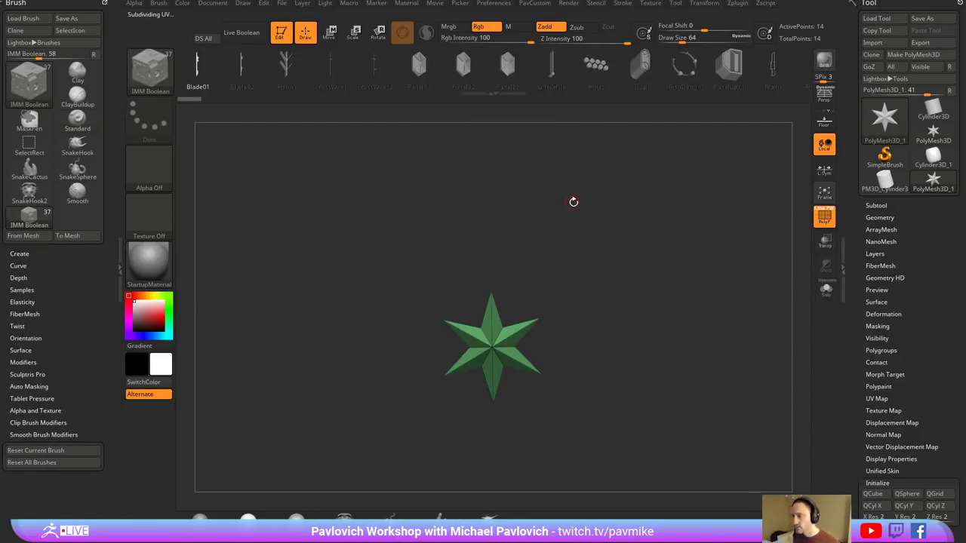
key("m")
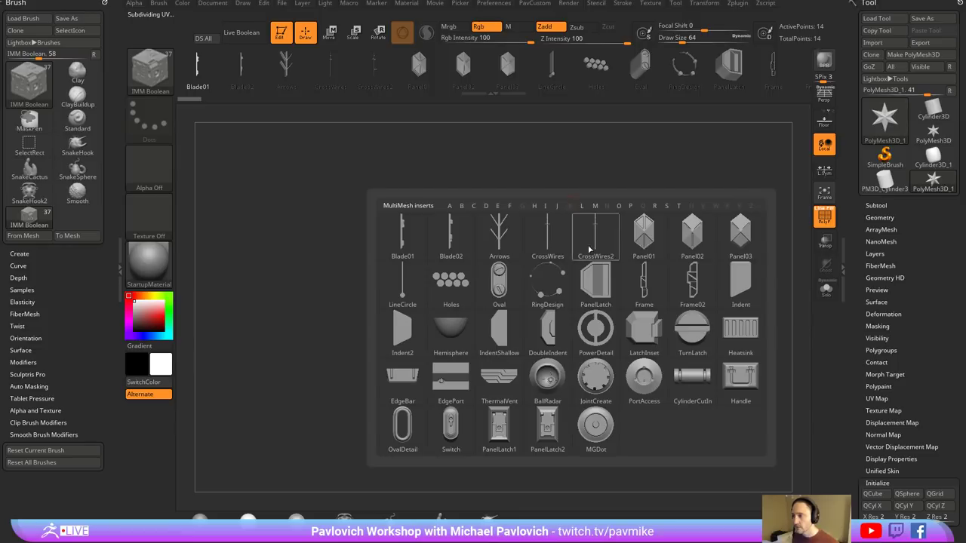
left_click(618, 378)
key("w")
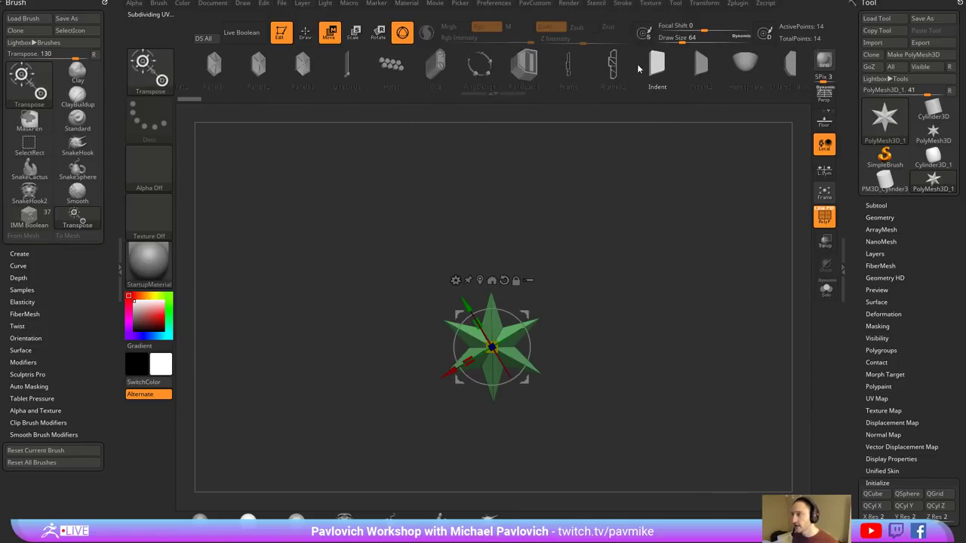
left_click_drag(785, 66, 563, 67)
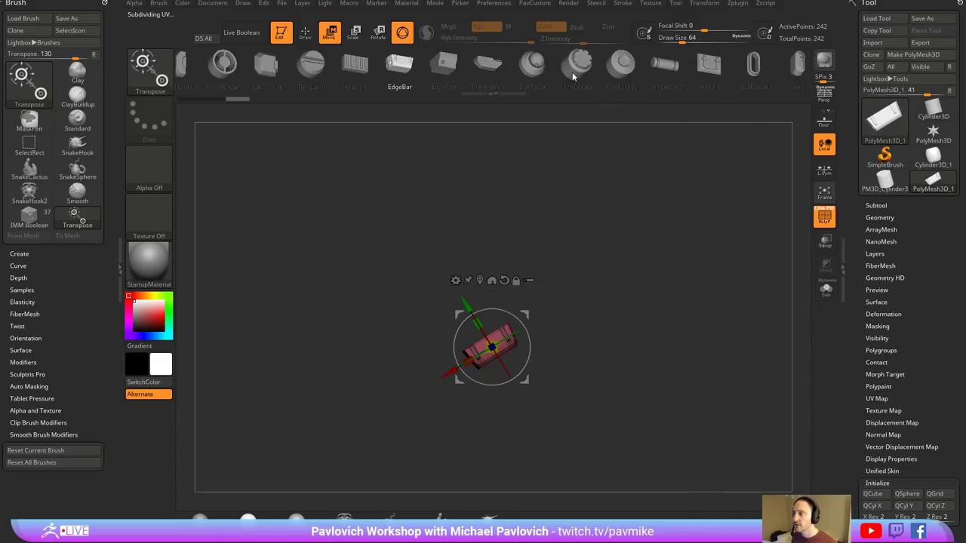
left_click(626, 71)
mouse_move(601, 306)
right_mouse_down("ctrl")
mouse_move(647, 330)
mouse_move(717, 274)
mouse_move(666, 246)
right_mouse_up("ctrl")
- Try to isolate one side of the PortAccess mesh and delete its hidden polygons, and undo the attempt
key("q")
mouse_move(611, 225)
left_mouse_down("ctrl+shift")
mouse_move(568, 397)
mouse_move(536, 452)
left_mouse_up("ctrl+shift")
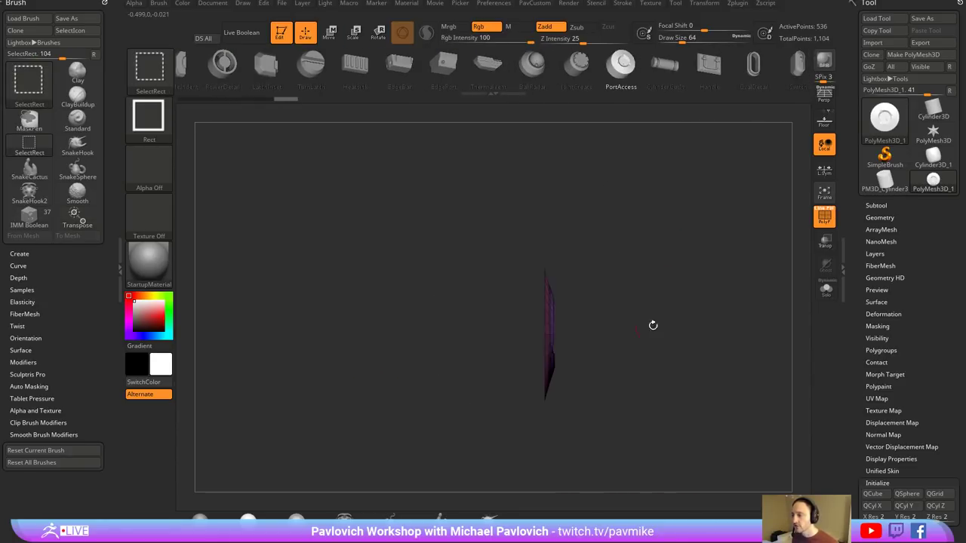
right_click_drag(677, 294, 622, 204)
key("3")
left_click(627, 143)
right_click_drag(622, 204, 704, 233, "ctrl")
key("ctrl+z")
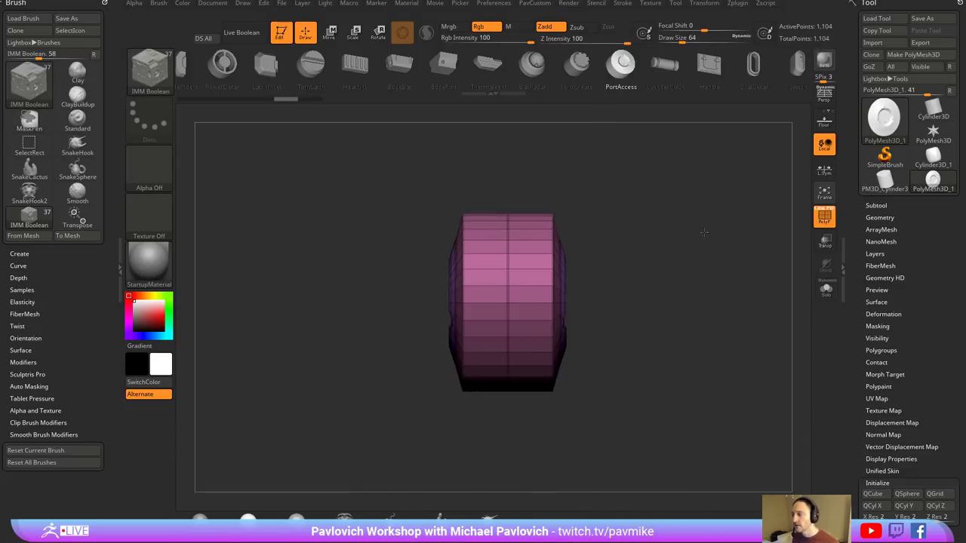
- Hide the back half of the PortAccess mesh in side view and delete the hidden polygons
left_click_drag(676, 161, 528, 432, "ctrl+shift")
right_click_drag(687, 267, 693, 277, "shift")
key("ctrl+shift+s")
key("3")
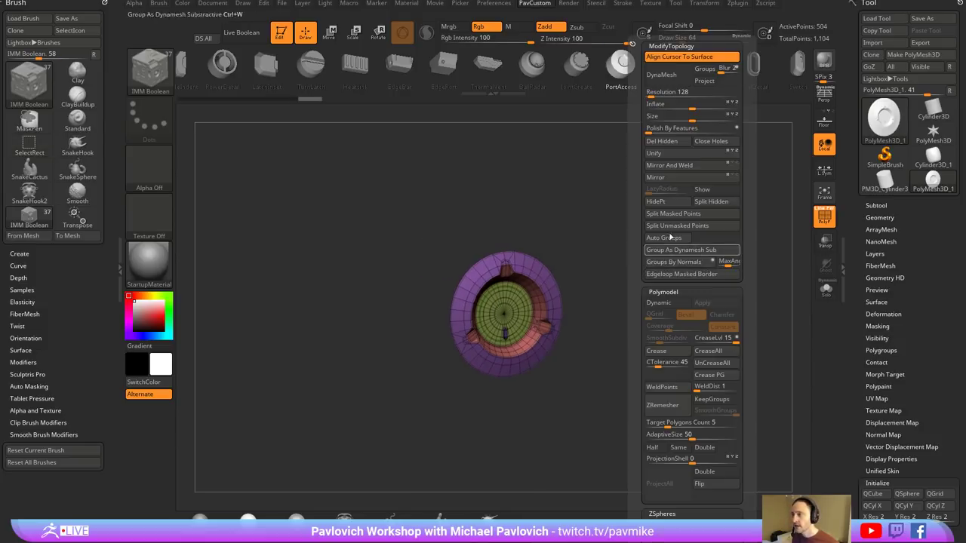
left_click(662, 143)
left_click_drag(667, 214, 654, 227)
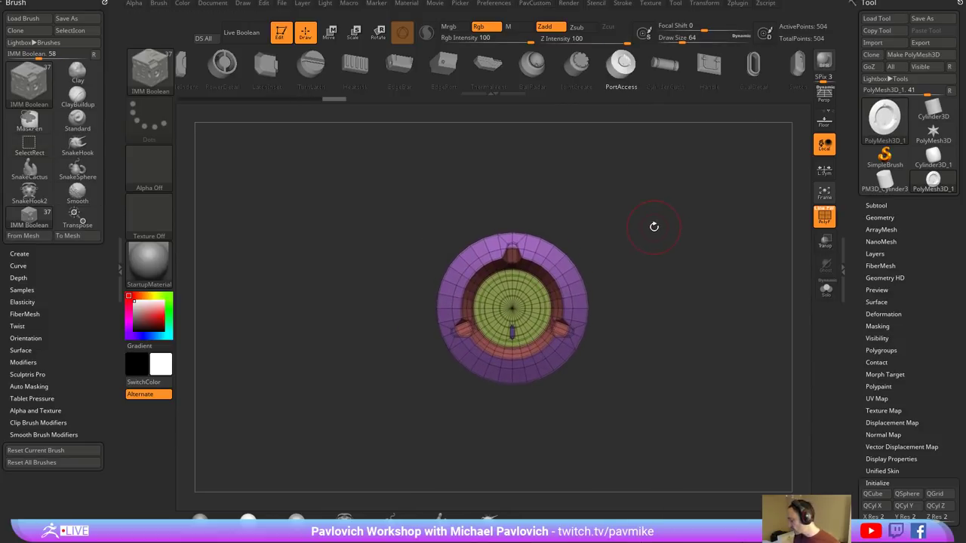
- Create a new InsertMesh brush from the trimmed port mesh instead of appending it to IMM Boolean
key("b")
left_click(311, 512)
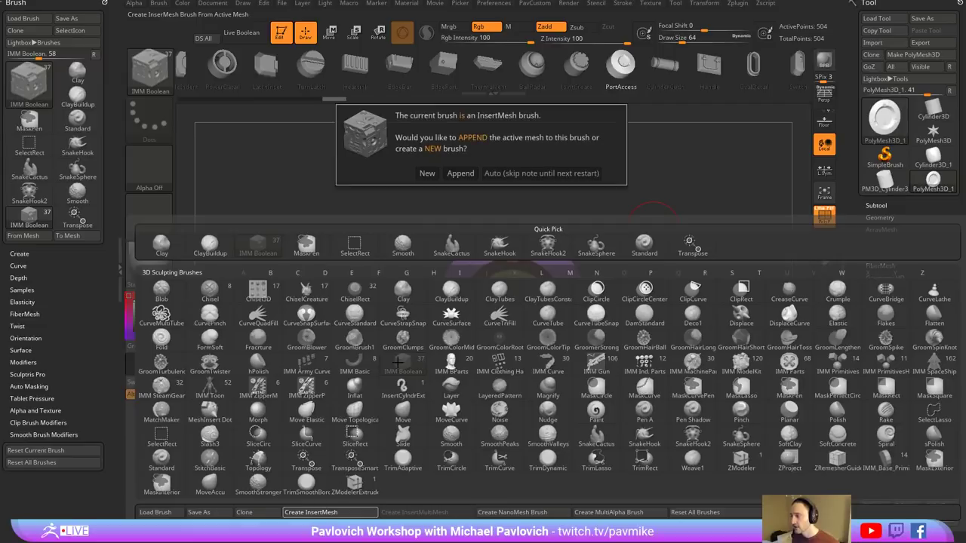
left_click(427, 173)
- Switch back to the cylinder tool and insert the port mesh at the center of its end cap
left_click(888, 184)
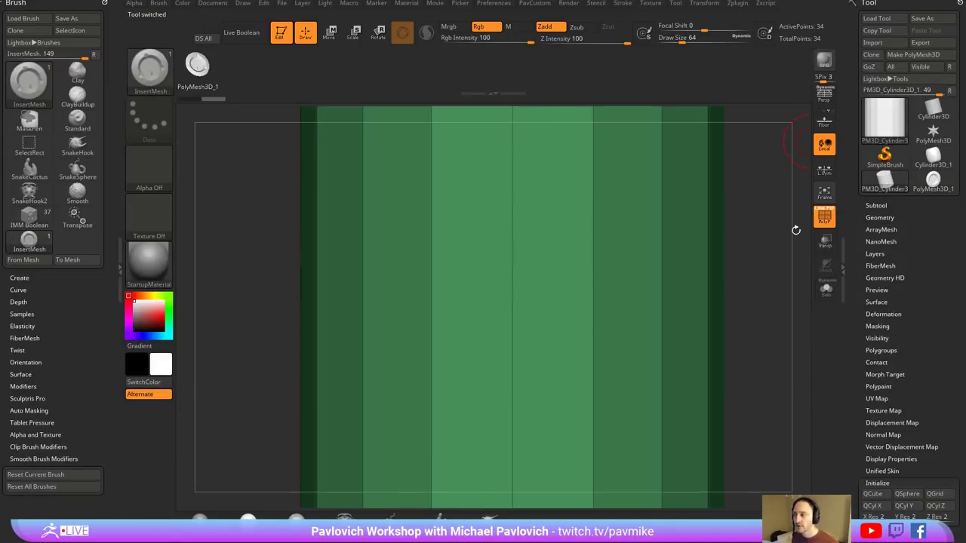
key("f")
left_click_drag(733, 210, 732, 271)
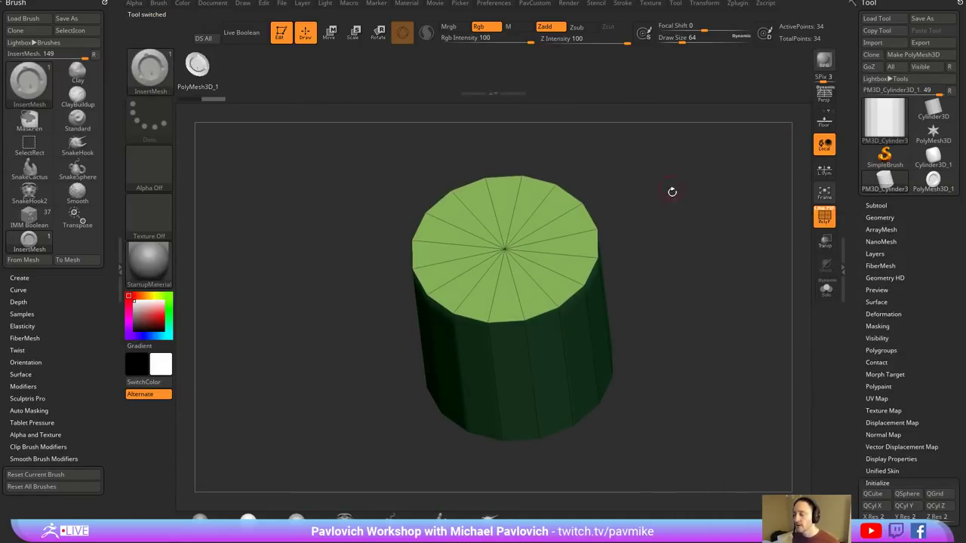
left_click_drag(672, 192, 528, 321, "shift")
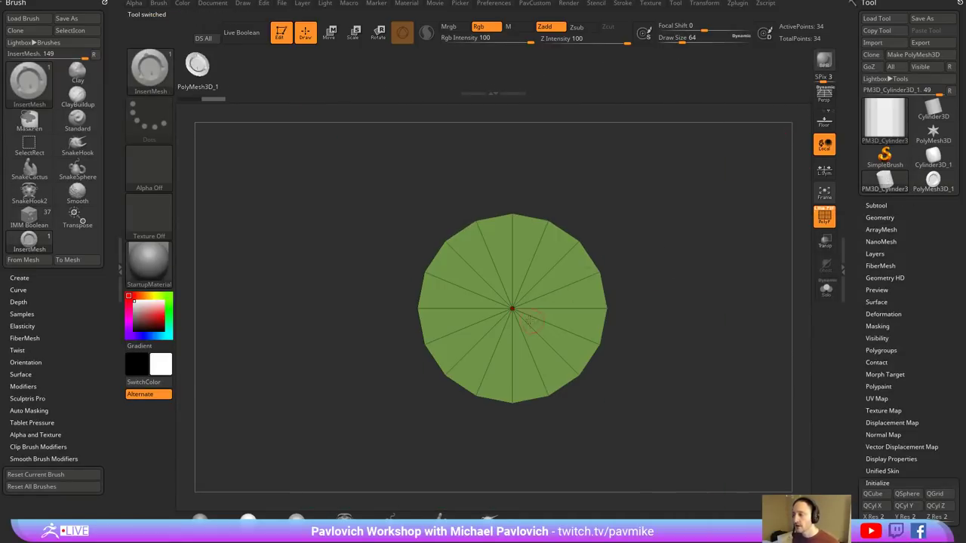
left_click(880, 217)
key("shift")
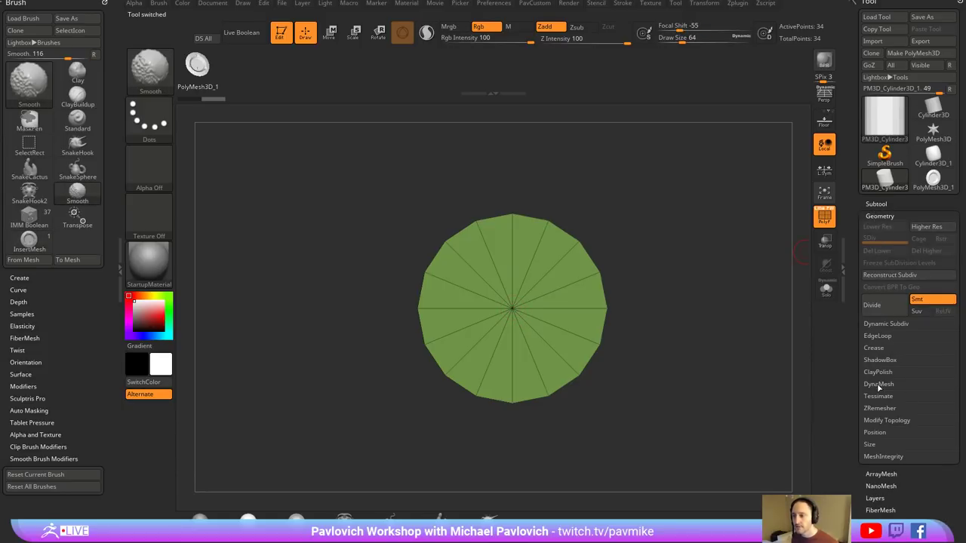
left_click(878, 385)
left_click_drag(512, 308, 512, 377)
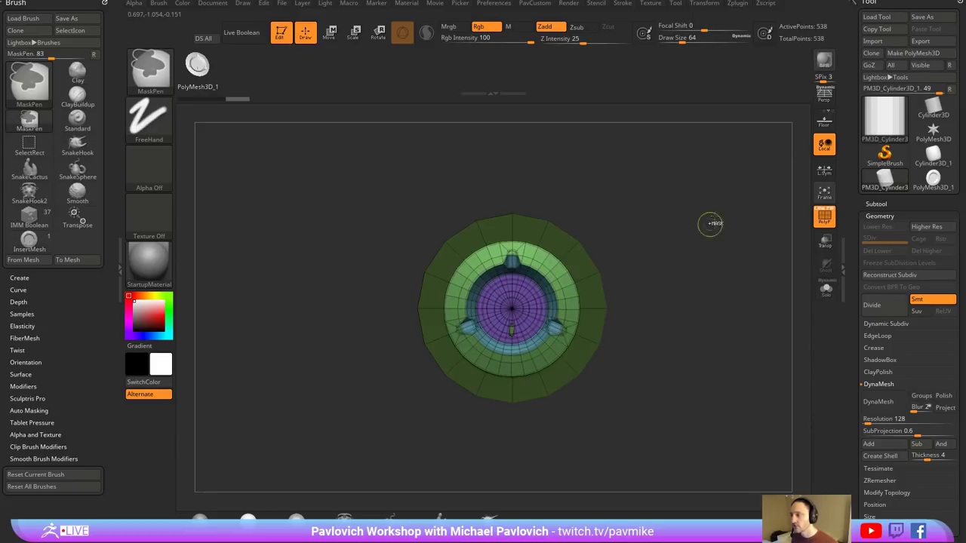
- Try fusing the inserted port into the cap with Smt still on, and undo the fusion
left_click_drag(712, 261, 737, 305, "ctrl")
left_click_drag(670, 248, 652, 276)
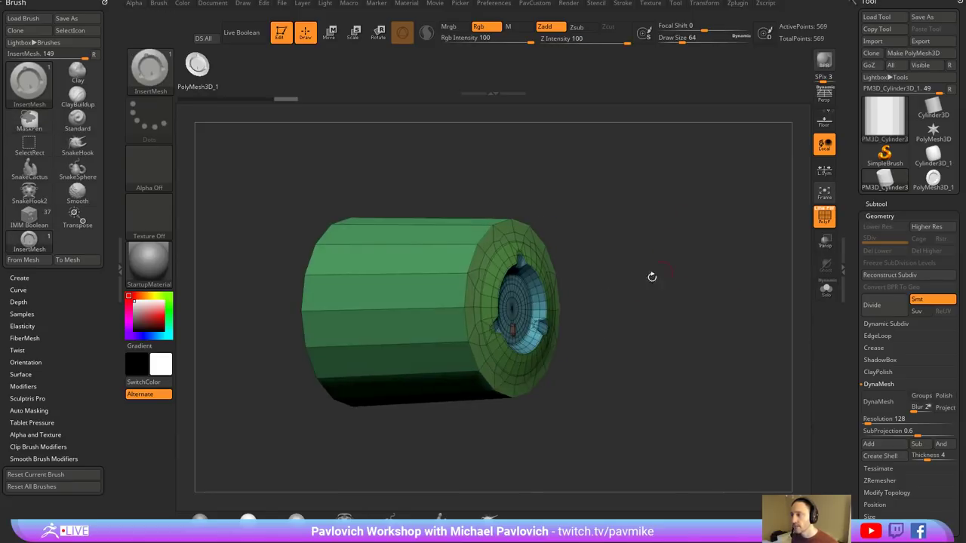
key("ctrl+z")
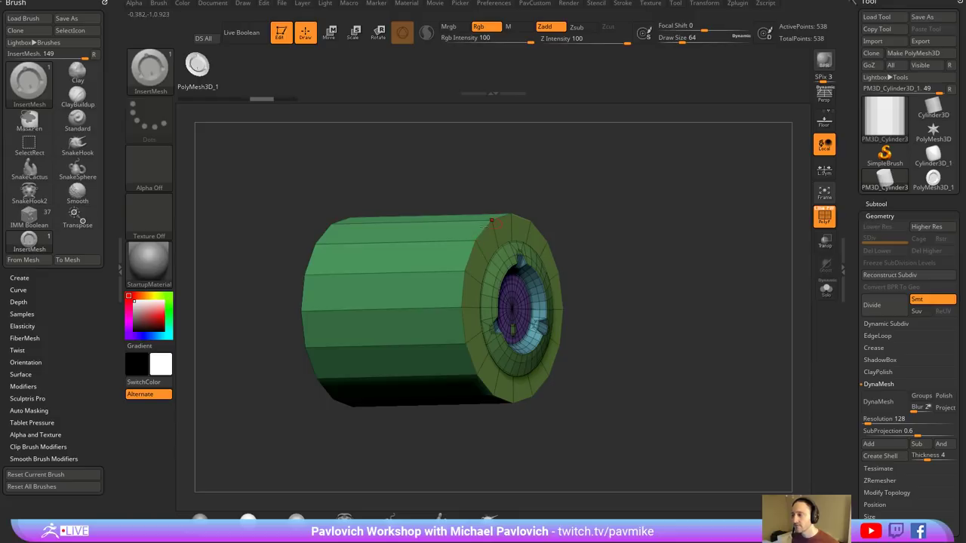
- Turn off the Smt subdivision option and fuse the inserted port into the cylinder's end cap
left_click(927, 299)
left_click_drag(683, 177, 754, 323, "ctrl")
left_click_drag(763, 262, 669, 189, "shift")
left_click_drag(716, 283, 723, 195, "alt")
- Use the ZModeler brush's Insert edge action with Multiple EdgeLoops to add four edge loops around the cylinder's side
key("b")
key("z")
key("m")
key("space")
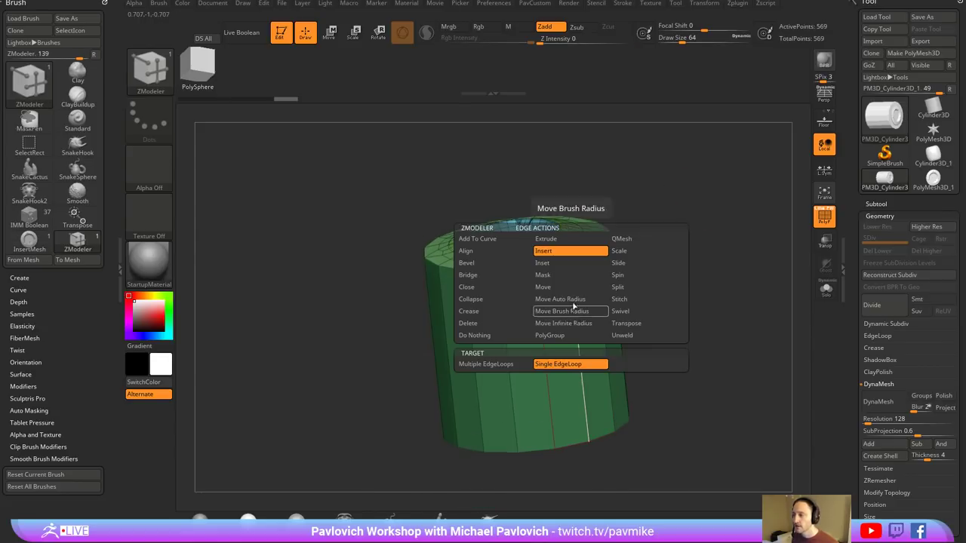
key("space")
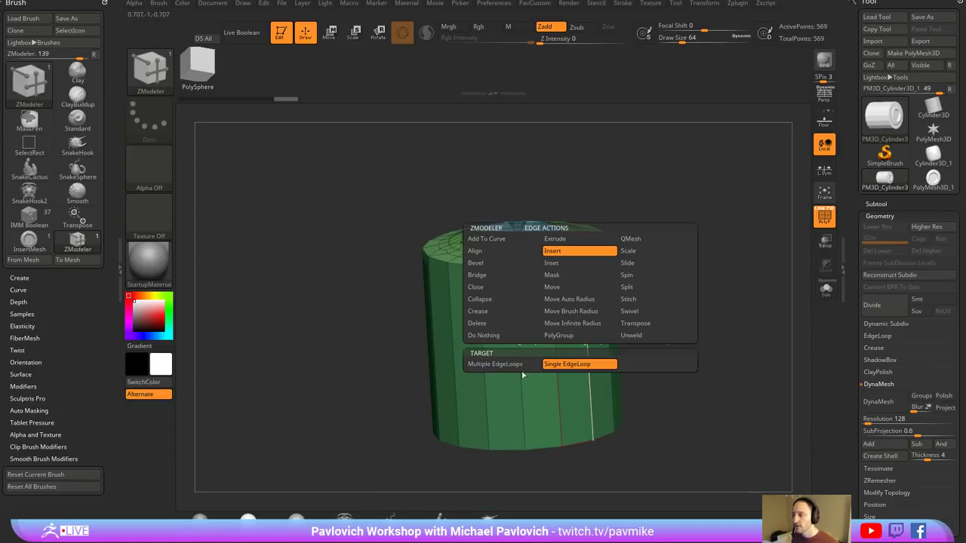
left_click(495, 364)
left_click(588, 326)
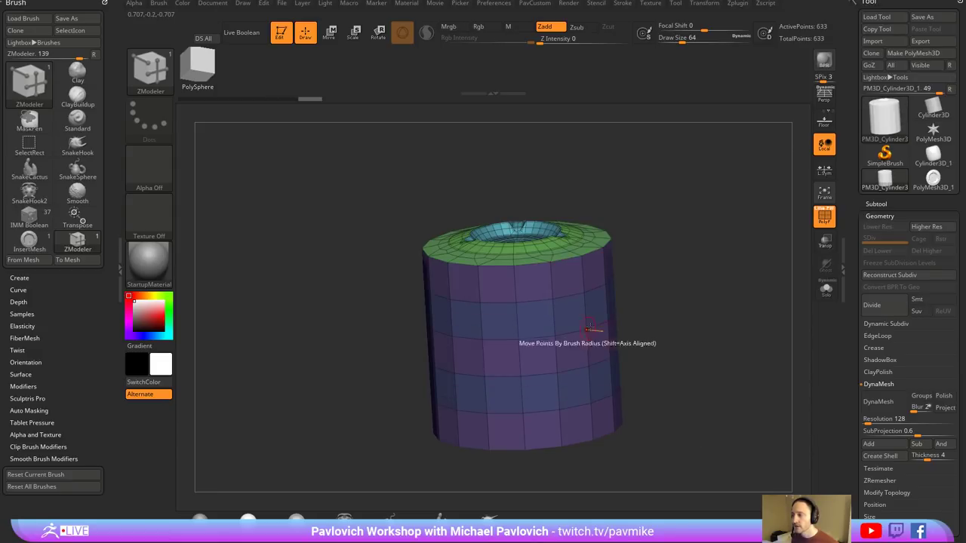
- Inset the cylinder's two blue bands using ZModeler's Inset action with the Polygroup All target and Inset Region modifier
key("space")
left_click(595, 178)
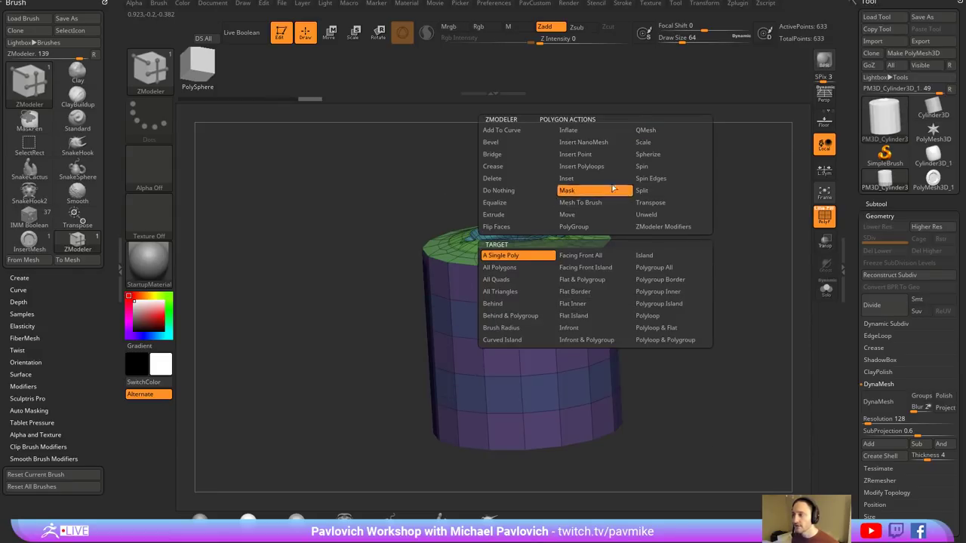
left_click(667, 269)
left_click(594, 310)
key("space")
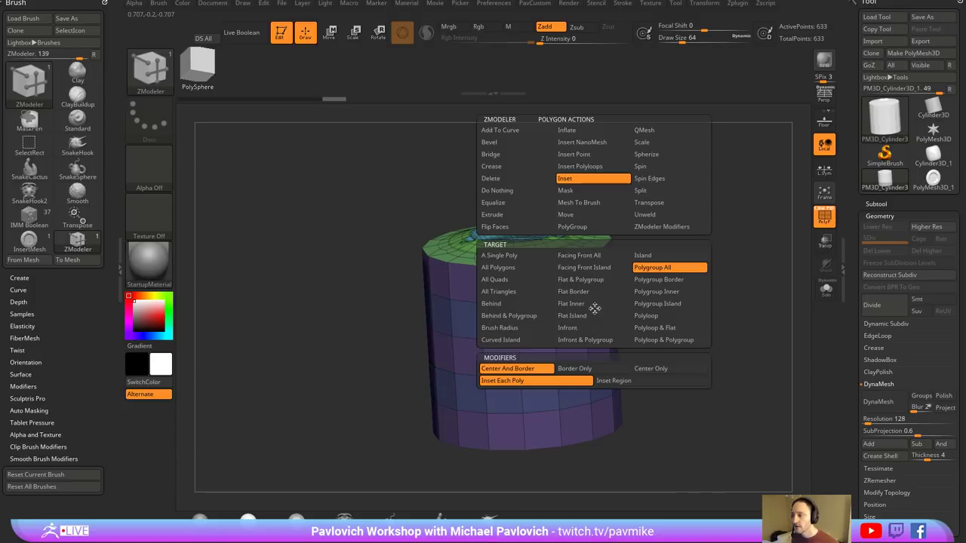
left_click(614, 380)
left_click(596, 305)
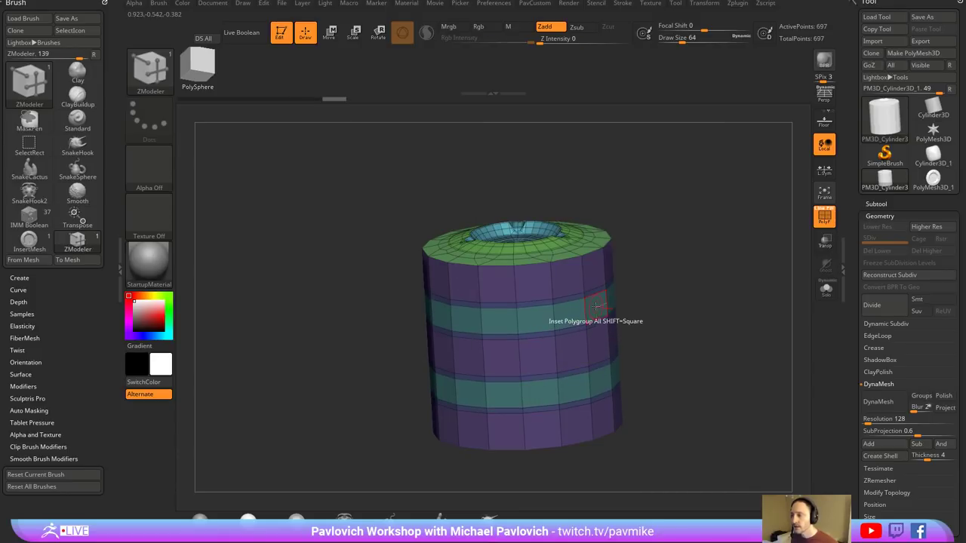
- Push the cylinder's two teal bands inward to form grooves using ZModeler's QMesh action with the Polygroup All target
key("space")
left_click(670, 130)
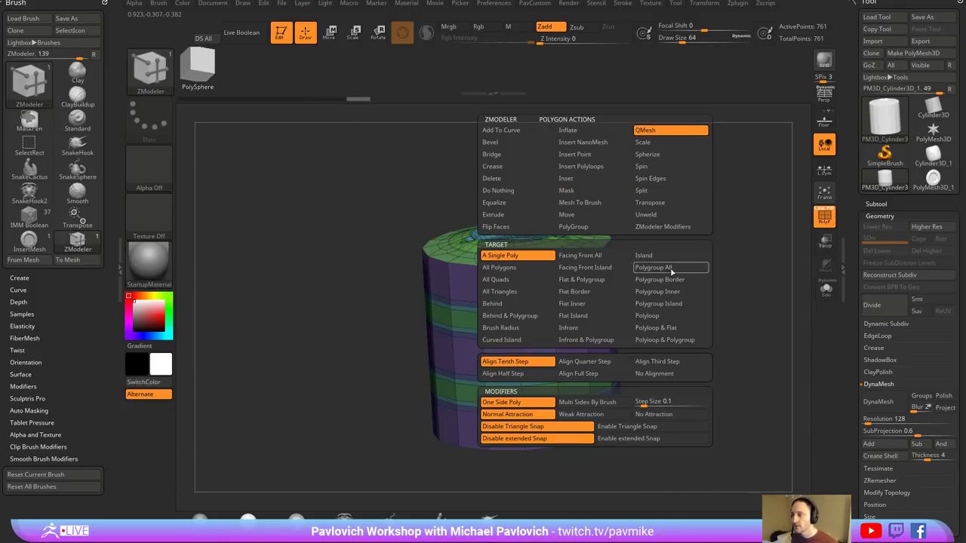
left_click(668, 268)
left_click_drag(595, 307, 583, 304)
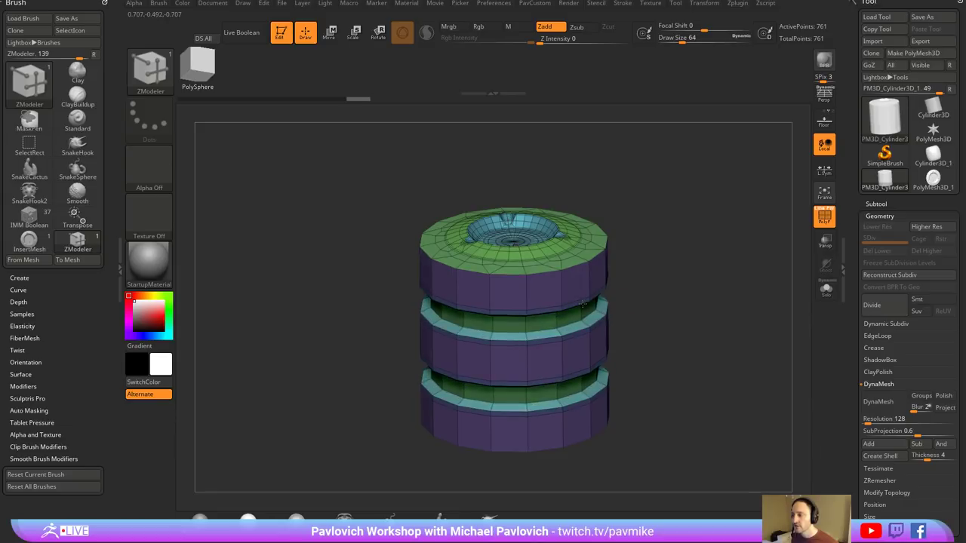
- Crease the banded cylinder along its polygroup borders with Crease PG and turn on Dynamic subdivision
left_click_drag(664, 302, 702, 267, "shift")
key("2")
left_click(738, 377)
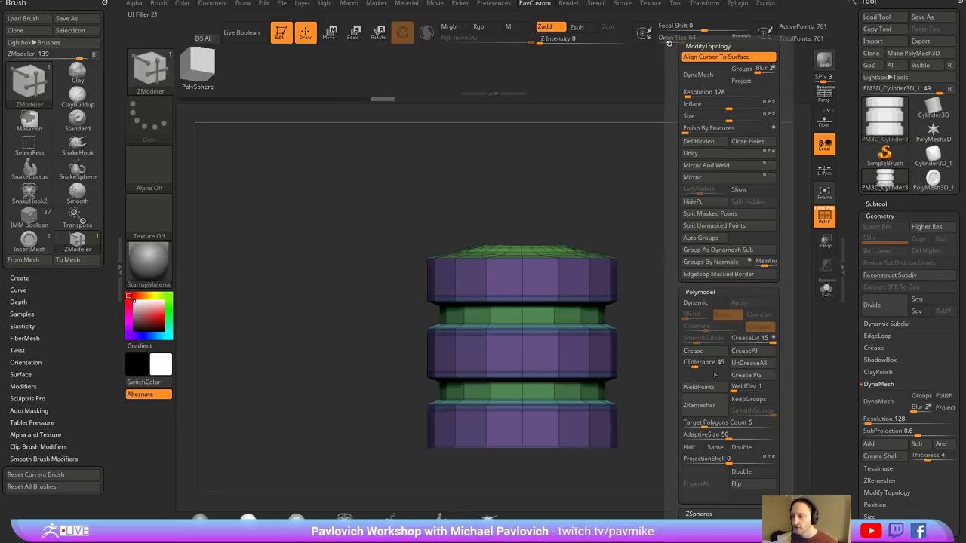
left_click(704, 303)
left_click_drag(627, 245, 672, 260)
- Set the crease level to 3 and the smooth subdivision levels to 4
key("2")
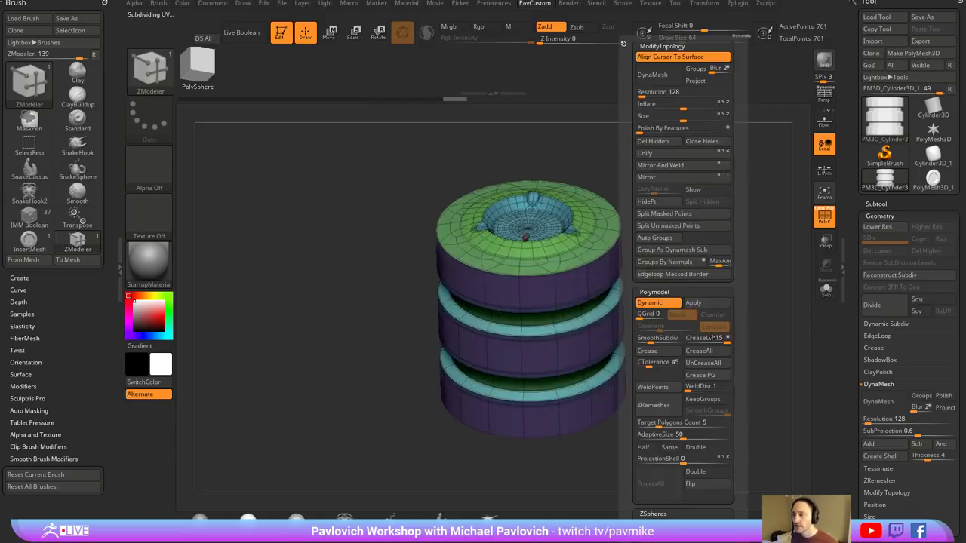
left_click(704, 339)
type("3")
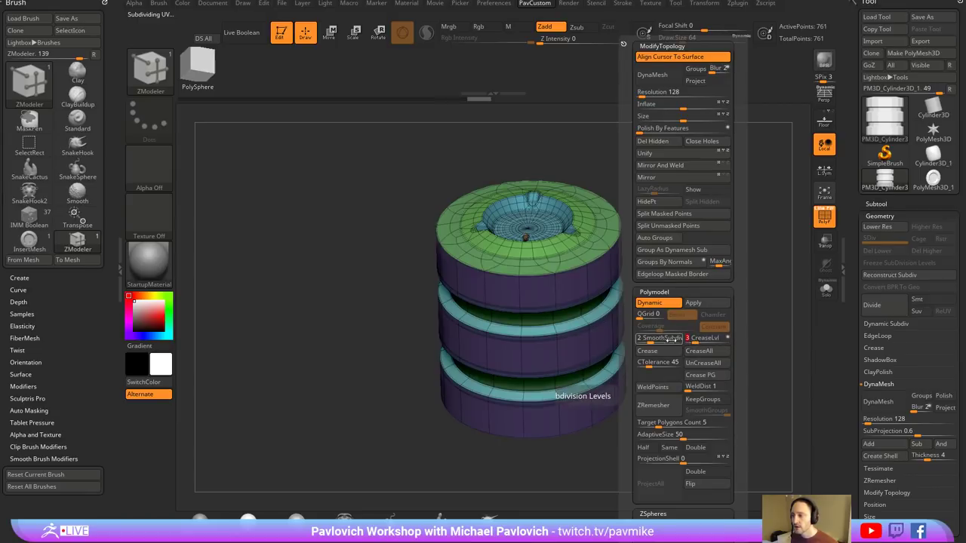
left_click(655, 340)
type("4")
key("Return")
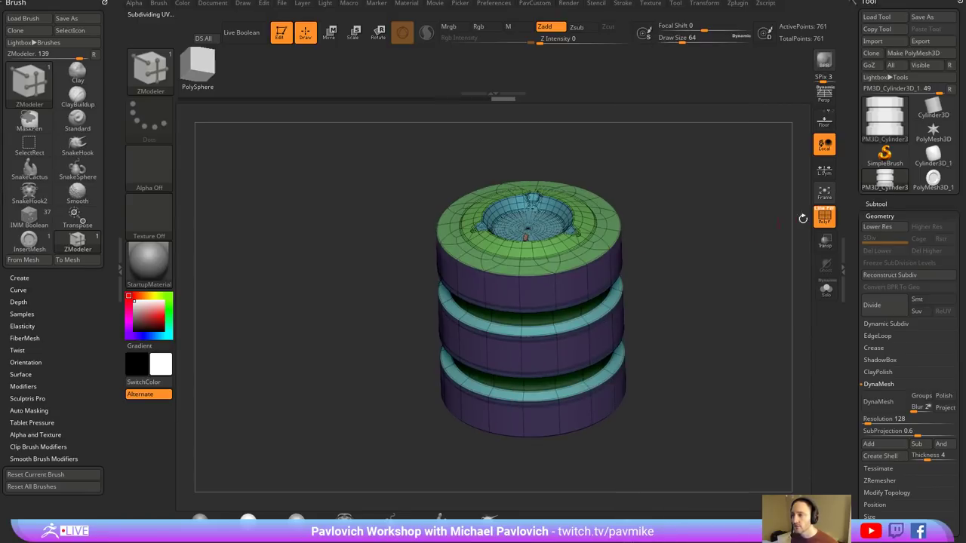
- Hide the polyframe, set CreaseLvl to 2 with SmoothSubdiv 4, and redisplay dynamic subdivision, choosing Always YES for auto-activation
key("shift+f")
key("alt+m")
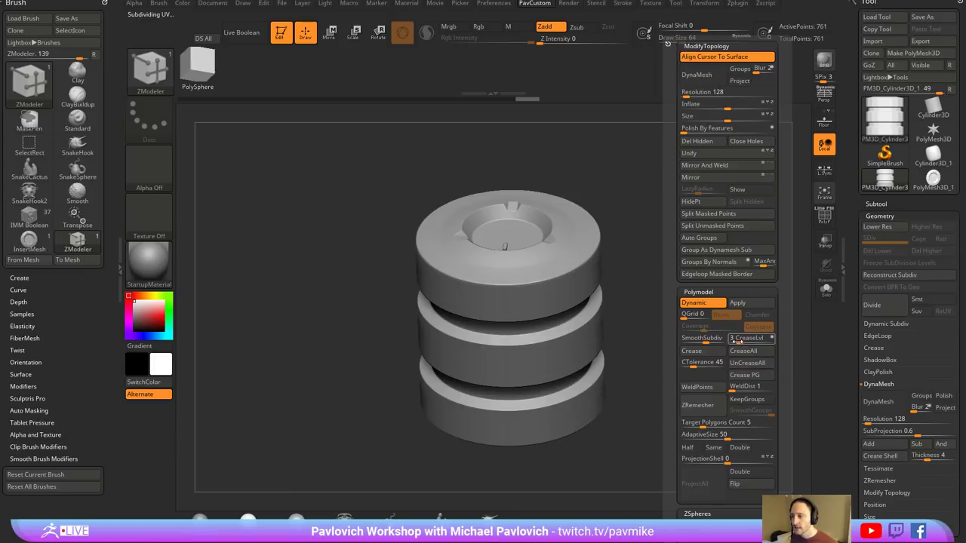
left_click(737, 341)
type("2")
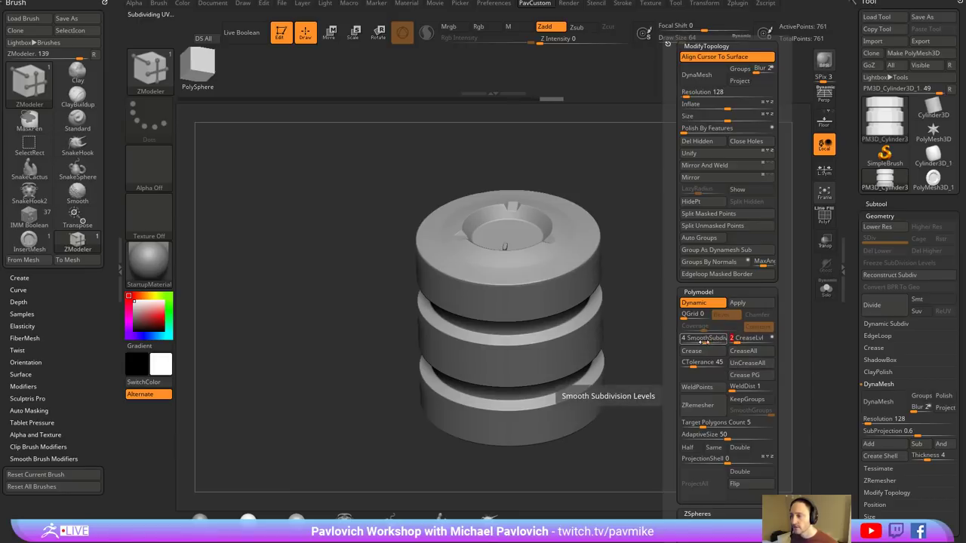
left_click(703, 342)
type("4")
key("shift+d")
key("d")
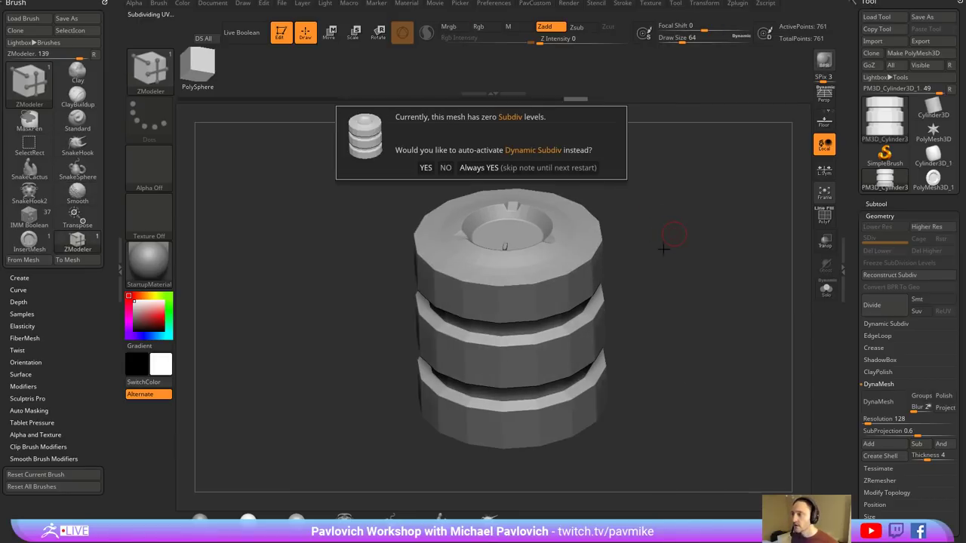
left_click(528, 167)
- Create a new InsertMesh brush from the banded cylinder, viewed facing its port end
left_click_drag(712, 216, 720, 273)
key("b")
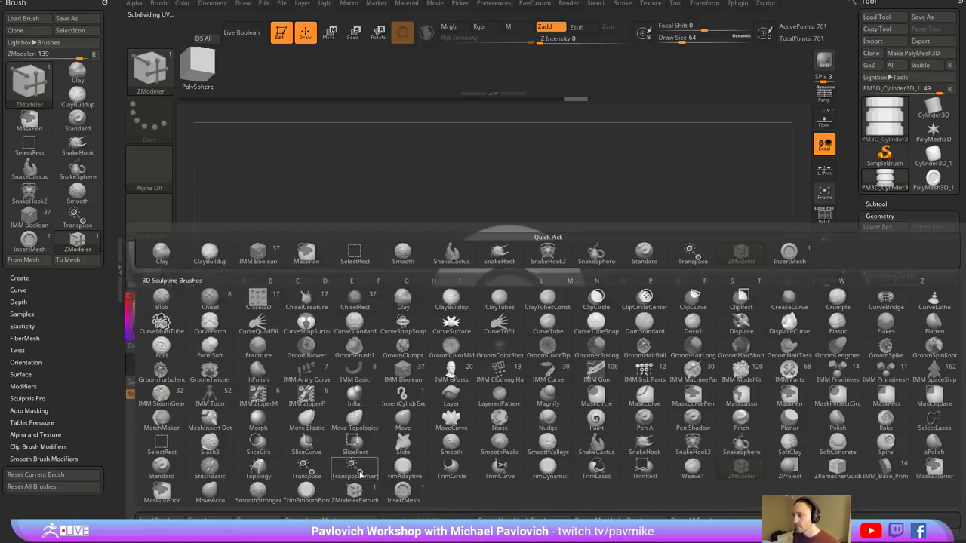
left_click(342, 519)
left_click(428, 173)
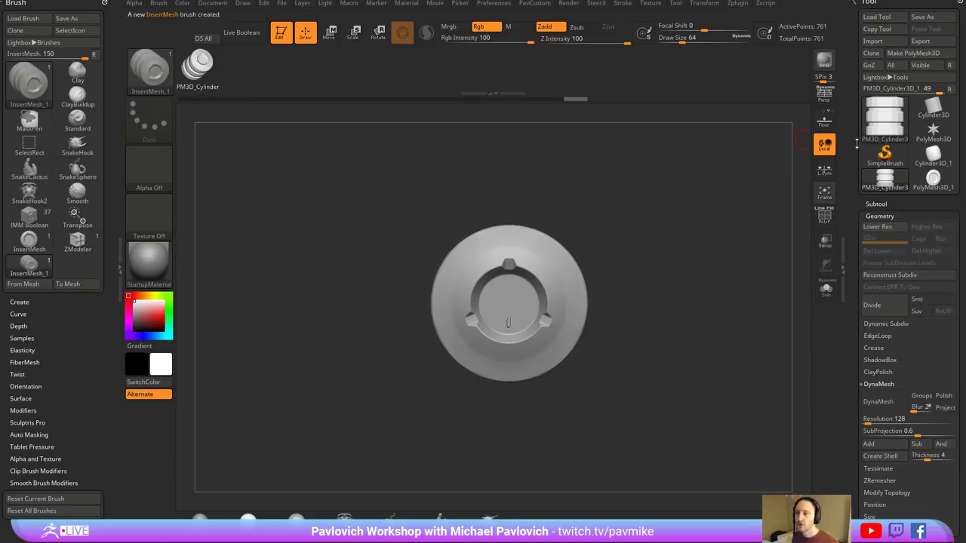
- Switch to the plain Cylinder3D tool, convert it to a PolyMesh3D, and show its polyframe
left_click_drag(736, 237, 721, 207)
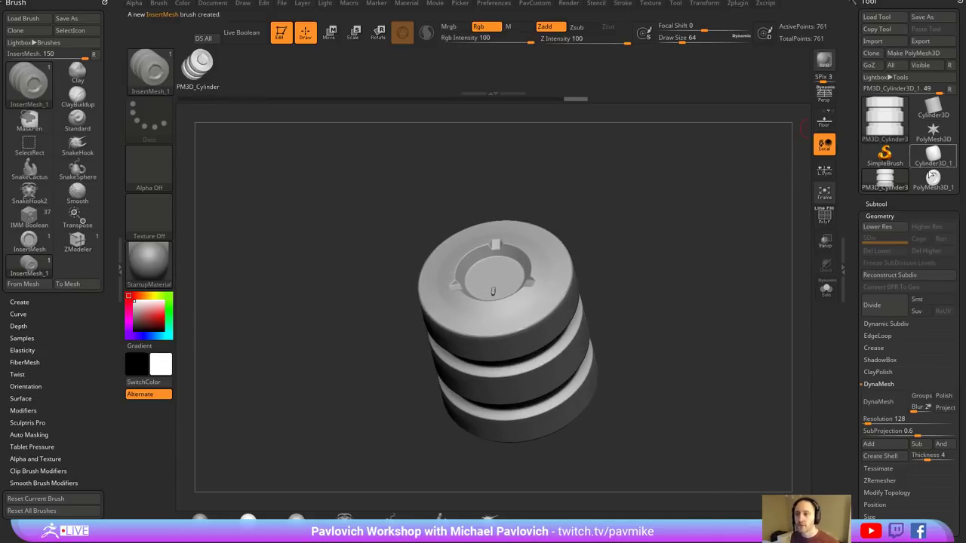
left_click(934, 111)
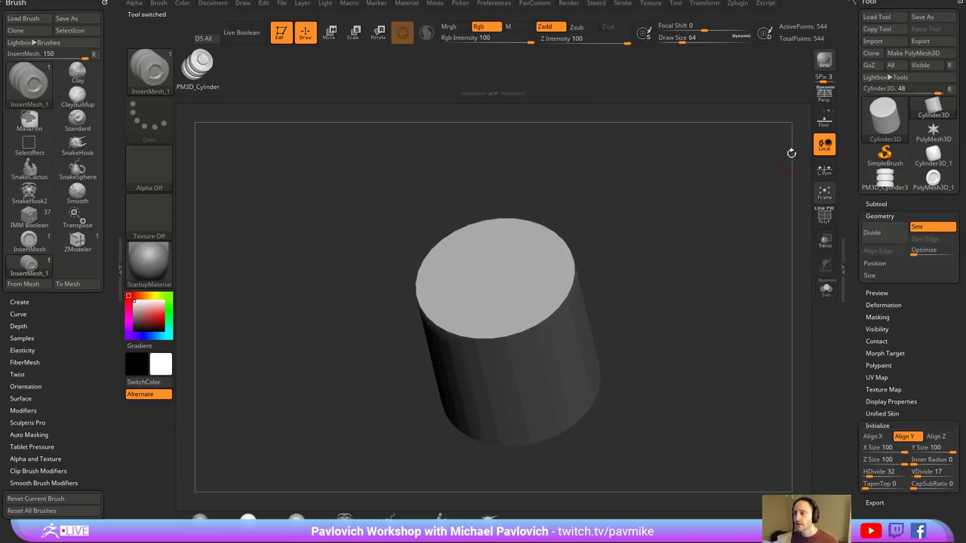
left_click(915, 53)
left_click_drag(704, 261, 671, 251)
key("shift+f")
- Try inserting the banded mesh on the cylinder's cap before and after setting the brush's Imbed depth to 60, undoing both insertions
left_click_drag(504, 242, 583, 236)
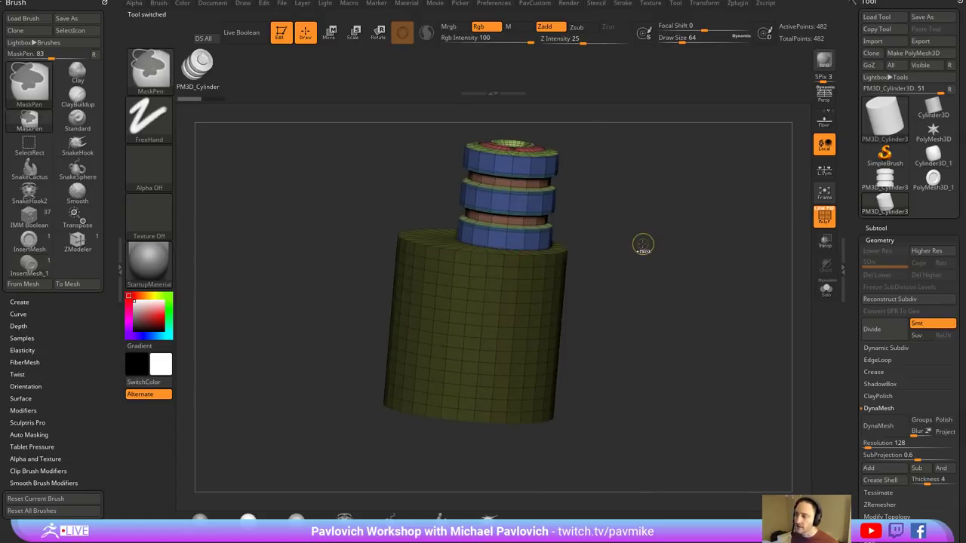
key("ctrl+z")
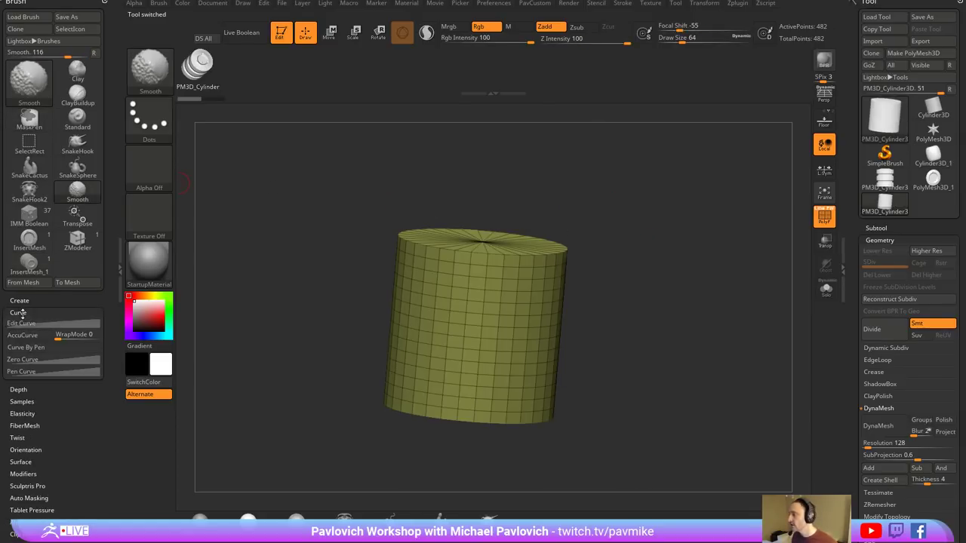
left_click(19, 324)
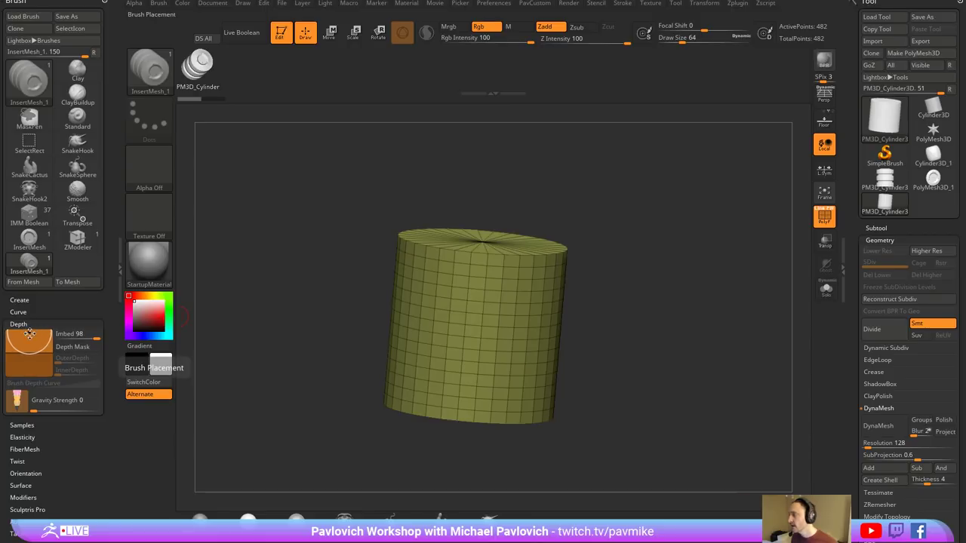
left_click_drag(29, 331, 28, 341)
left_click_drag(669, 173, 656, 211)
left_click(483, 242)
key("ctrl+z")
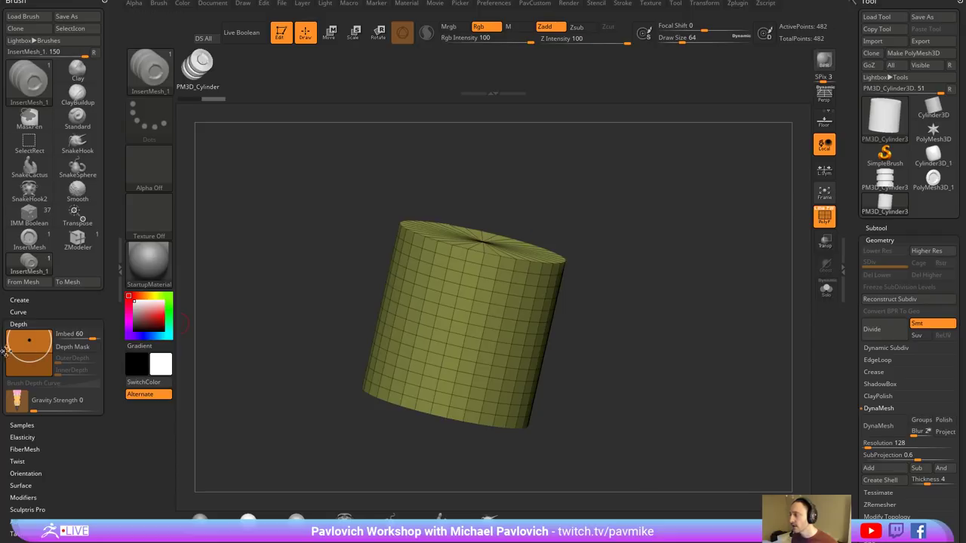
- Try an Imbed depth of 100 by inserting the banded mesh on the cylinder's cap, and undo the insertion
left_click(29, 340)
left_click_drag(355, 271, 360, 313)
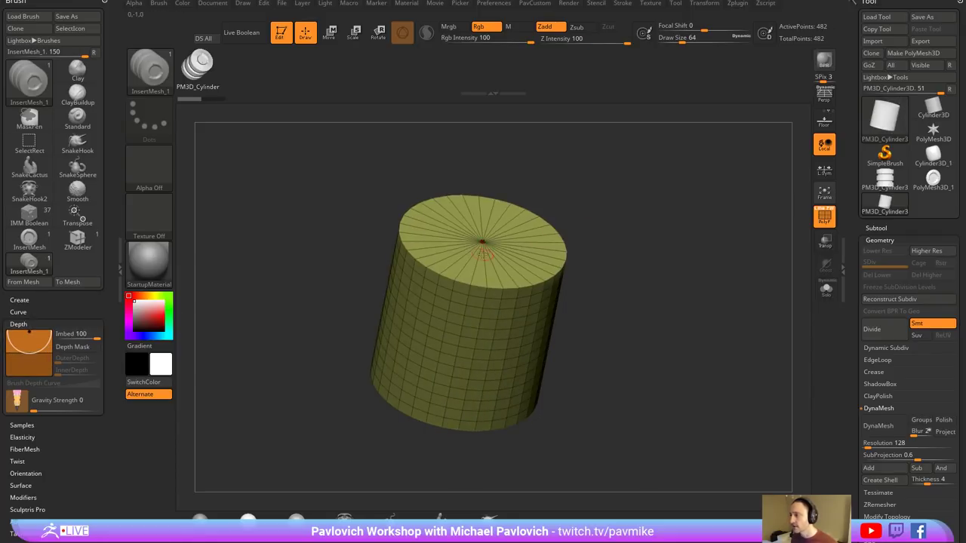
left_click_drag(483, 242, 557, 245)
left_click_drag(649, 241, 649, 211)
key("ctrl+z")
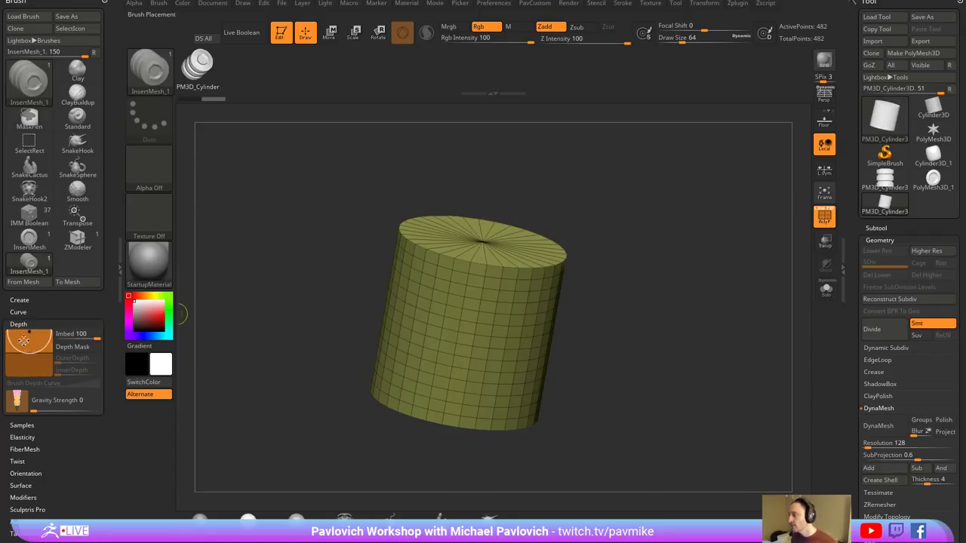
- Try an Imbed depth of 7 by inserting the banded mesh on the cylinder's cap, and undo the insertion
mouse_move(29, 333)
left_mouse_down()
mouse_move(30, 353)
mouse_move(30, 342)
left_mouse_up()
left_click(29, 351)
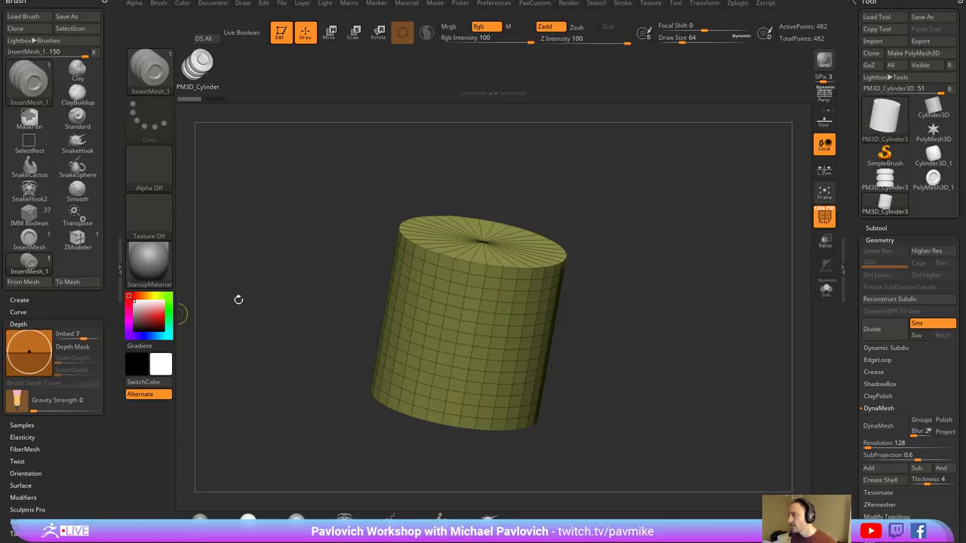
left_click_drag(487, 255, 528, 239)
left_click_drag(664, 271, 625, 273)
key("ctrl+z")
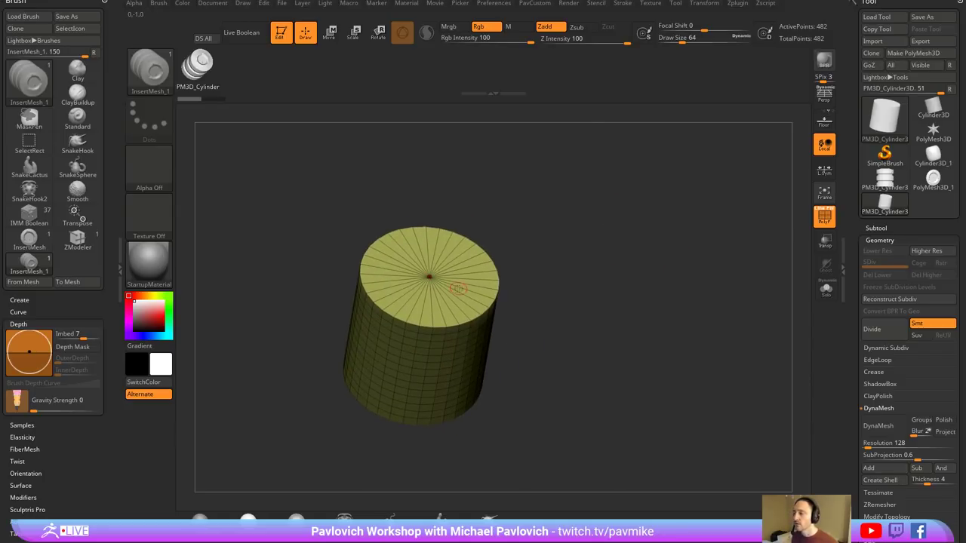
- Set the InsertMesh brush's Imbed depth to 100 and enable Curve Mode for its stroke
left_click(29, 332)
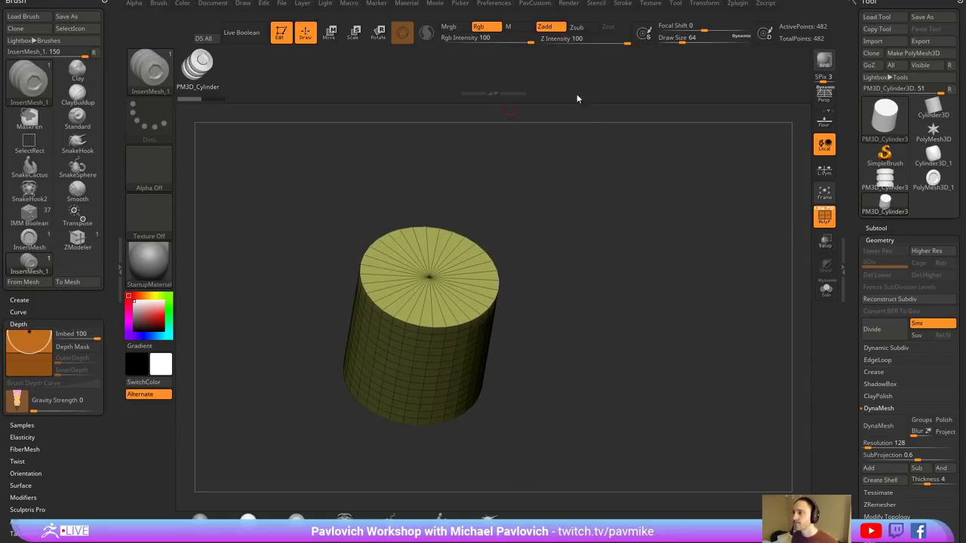
left_click(623, 4)
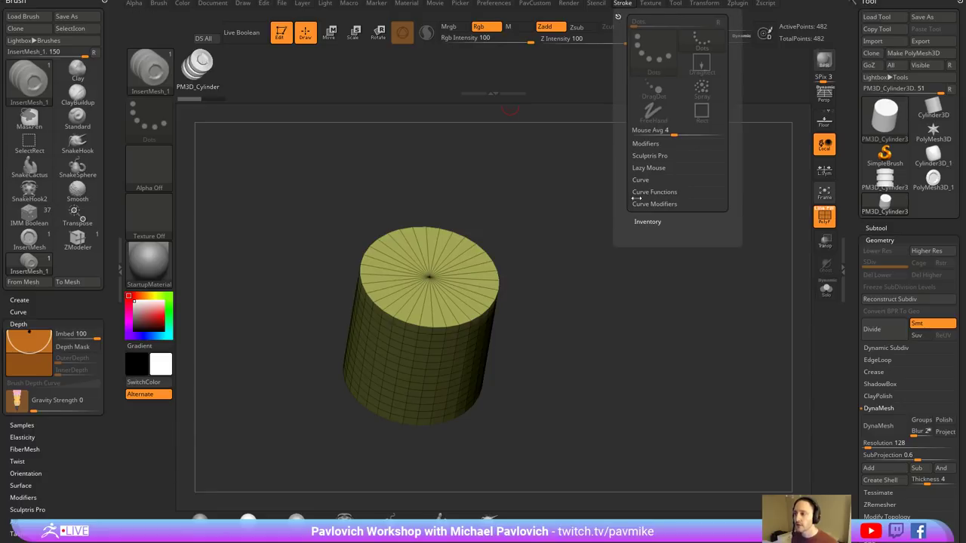
left_click(640, 180)
left_click(651, 193)
- Try drawing a wavy curve of banded meshes outward from the cylinder's cap, inspect it without polyframe, and undo it
left_click_drag(558, 228, 520, 239)
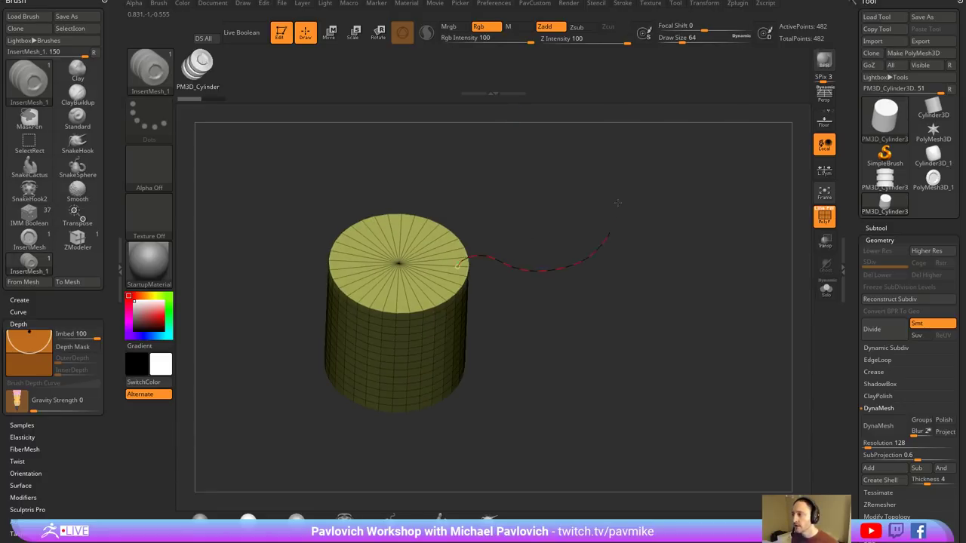
left_click_drag(618, 202, 619, 197)
mouse_move(725, 246)
left_mouse_down("alt")
mouse_move(715, 282)
mouse_move(699, 198)
mouse_move(674, 201)
left_mouse_up("alt")
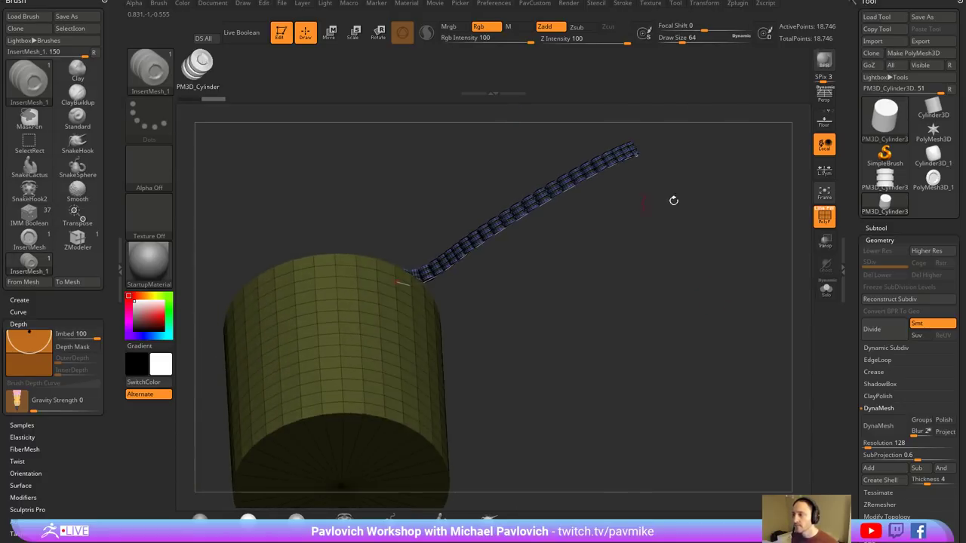
left_click(824, 217)
left_click_drag(787, 211, 684, 282)
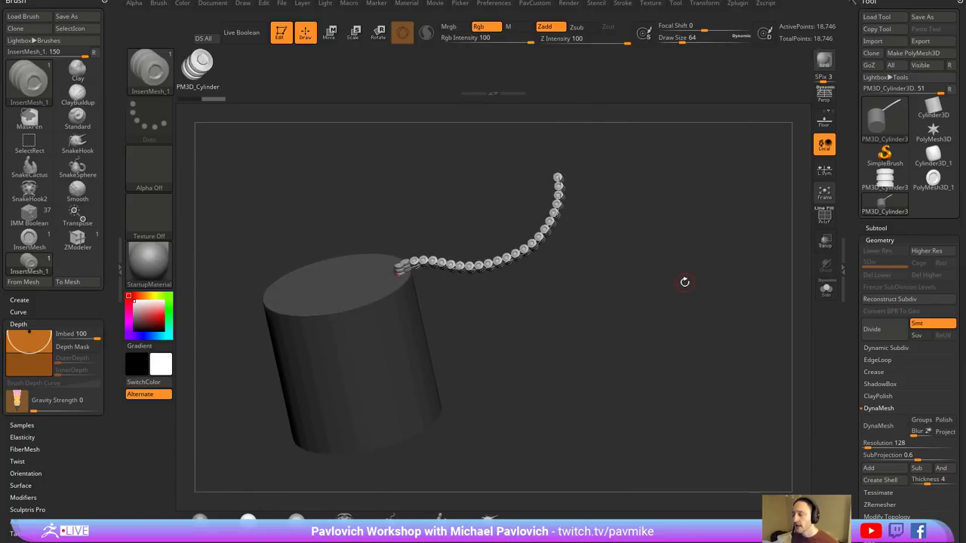
key("ctrl+z")
left_click_drag(609, 286, 684, 259, "alt")
left_click(824, 217)
left_click_drag(760, 251, 725, 253, "shift")
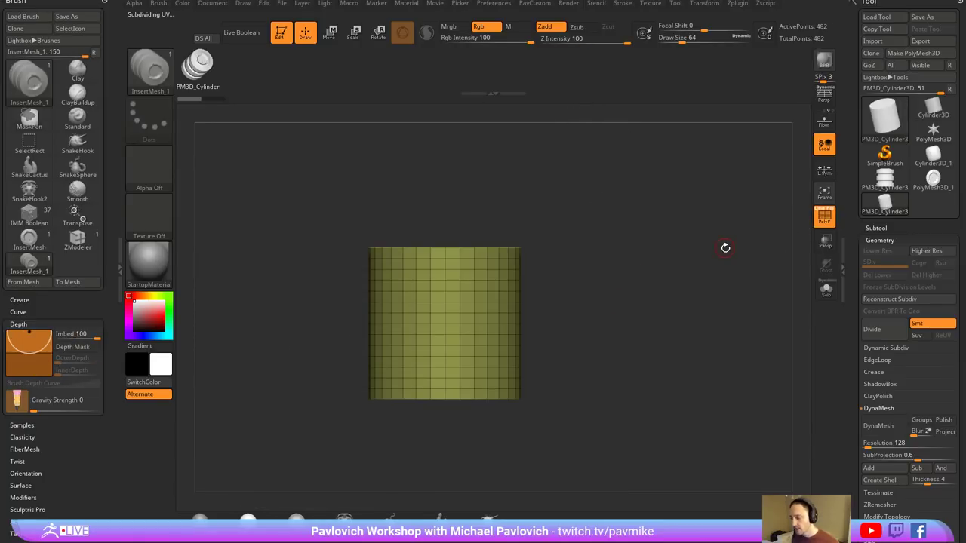
- Switch to the YouTube browser window, look through the ZBrush Summit 2018 Demos playlist for related modeling tutorials, and return to ZBrush
mouse_move(301, 518)
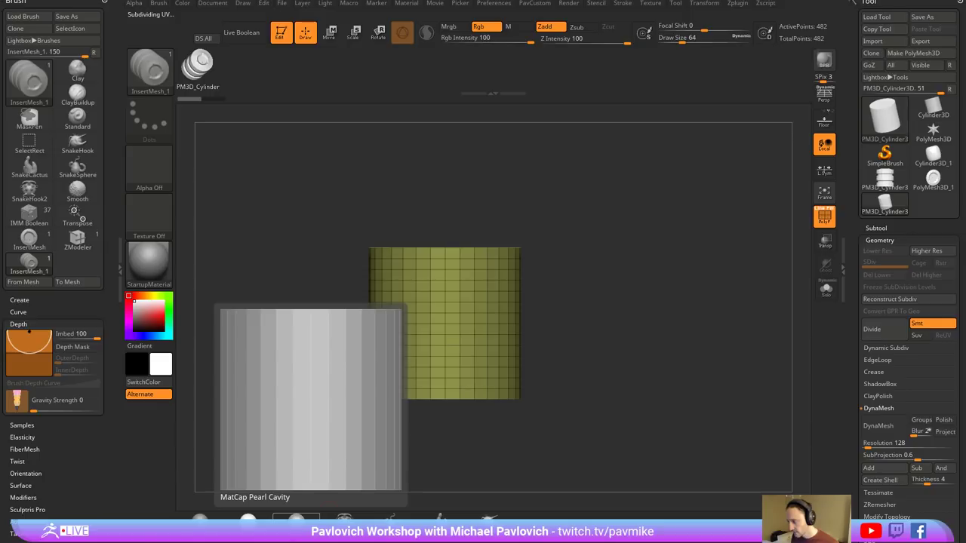
left_click_drag(747, 541, 729, 58)
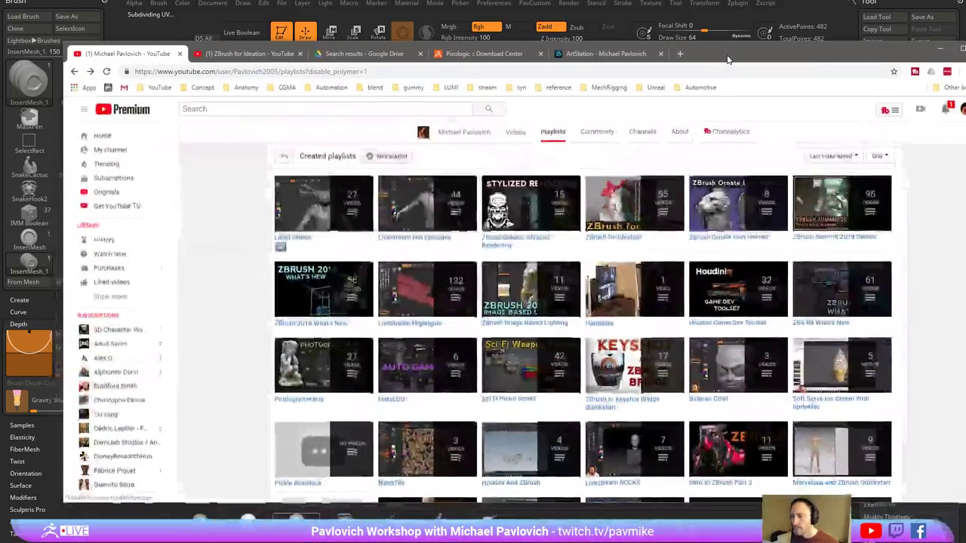
left_click(828, 237)
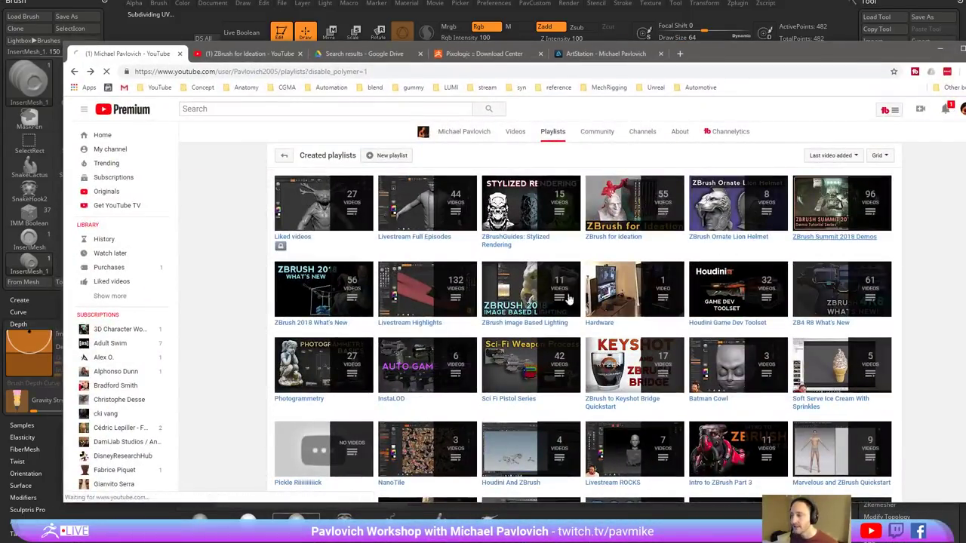
scroll(518, 295, "down", 20)
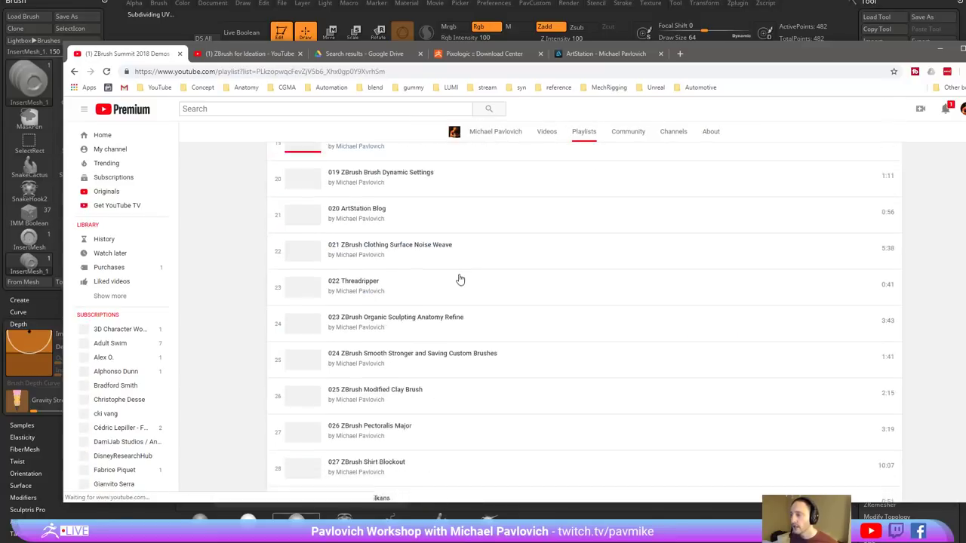
scroll(476, 315, "down", 7)
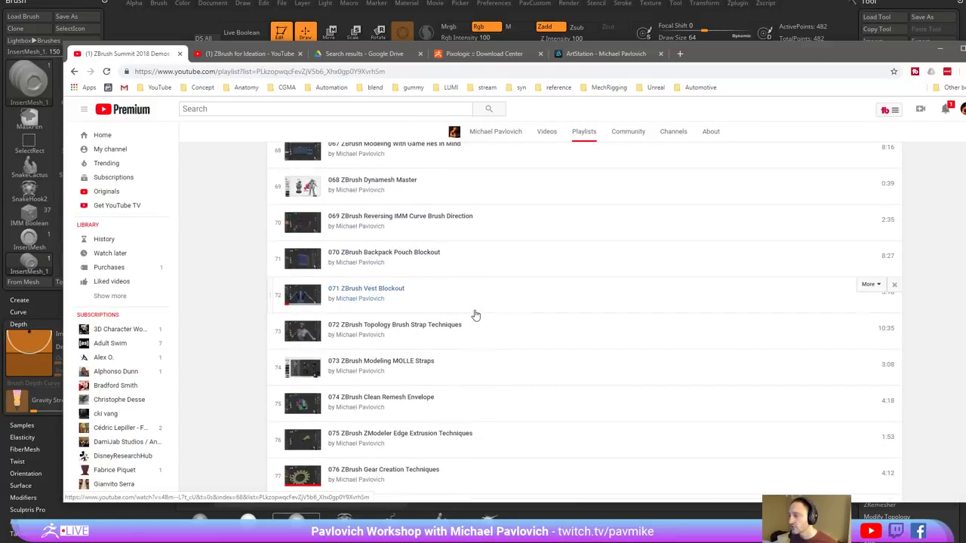
scroll(419, 288, "down", 4)
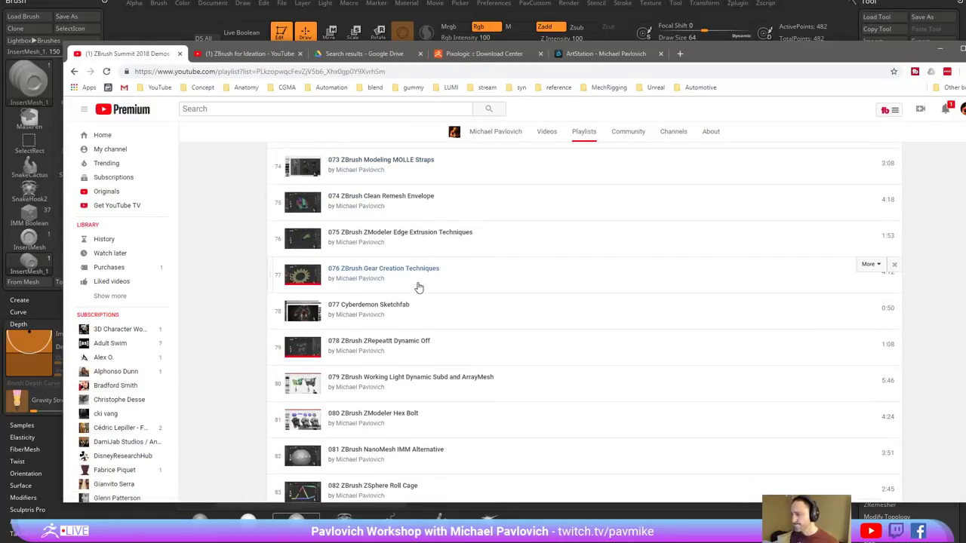
scroll(418, 287, "down", 4)
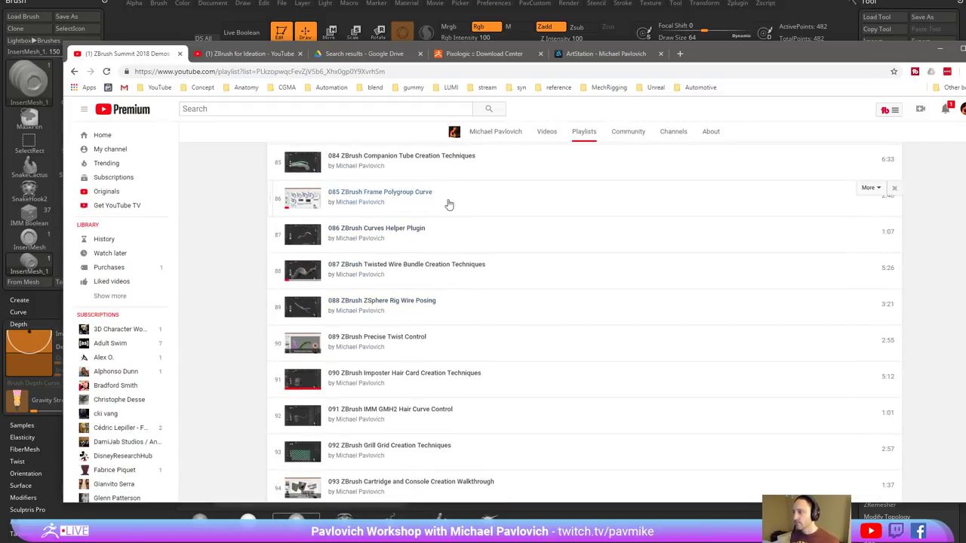
scroll(429, 276, "up", 1)
left_click(941, 49)
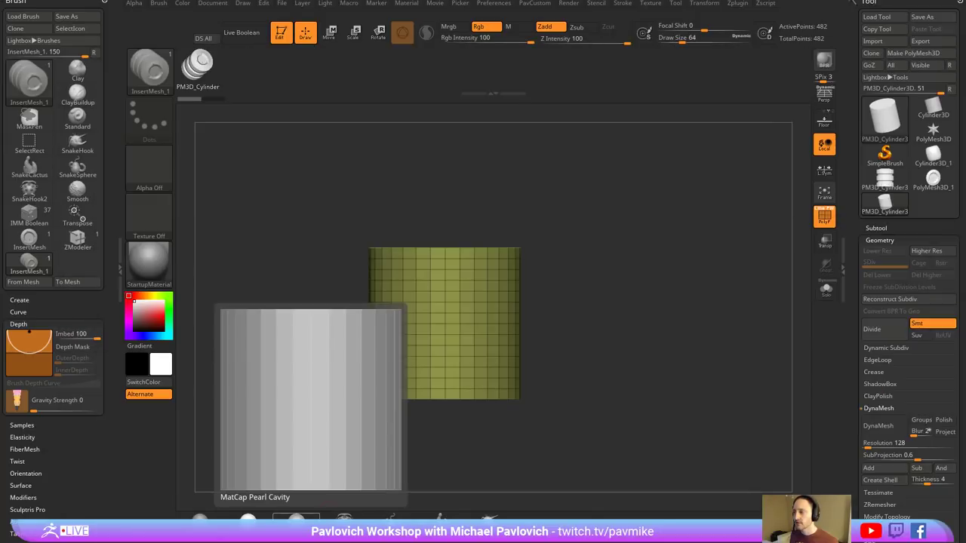
- Replace the cylinder on the canvas with a new Sphere3D, enter Edit mode, and convert the sphere to a PolyMesh3D
mouse_move(621, 157)
left_mouse_down()
mouse_move(613, 198)
mouse_move(654, 212)
mouse_move(651, 203)
mouse_move(678, 234)
mouse_move(663, 236)
left_mouse_up()
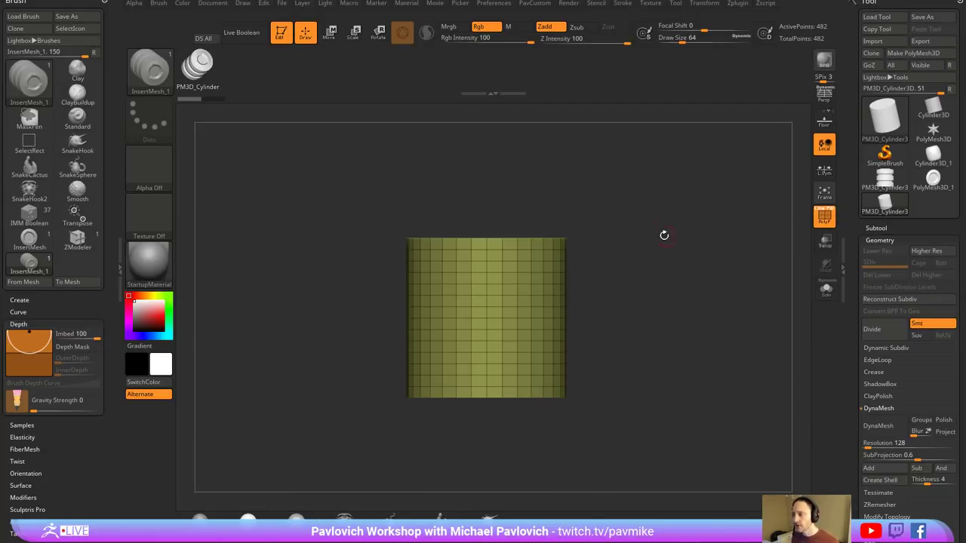
left_click(157, 78, "ctrl+shift")
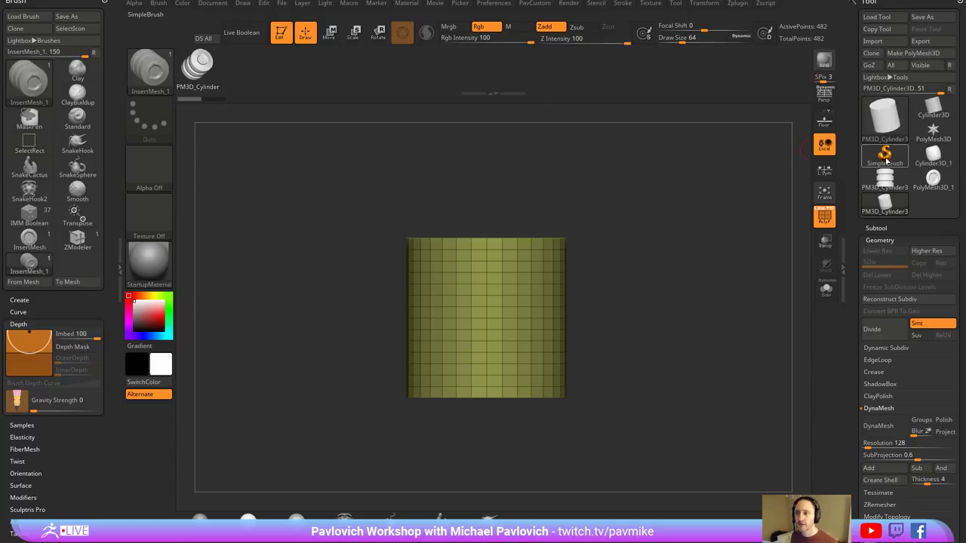
left_click(885, 158)
left_click(402, 168)
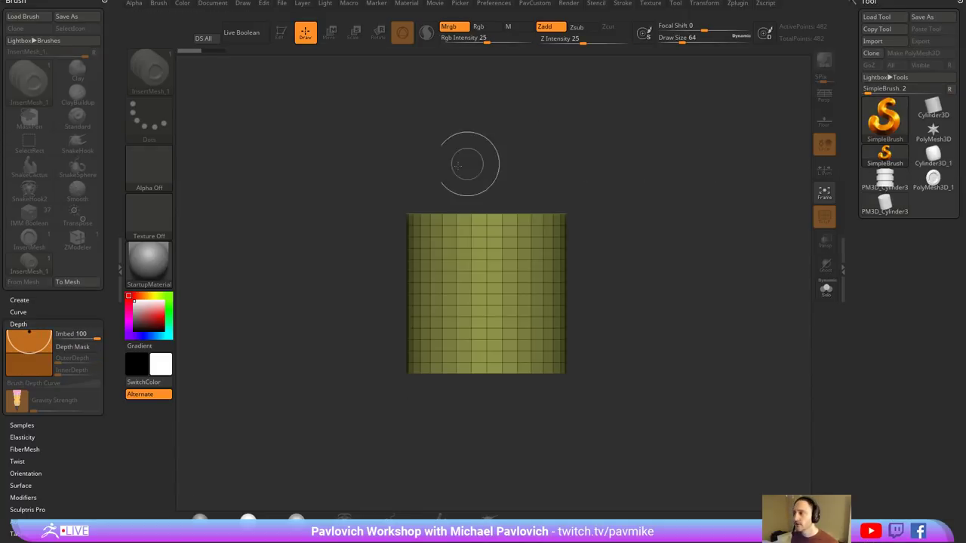
left_click(884, 117)
left_click(439, 164)
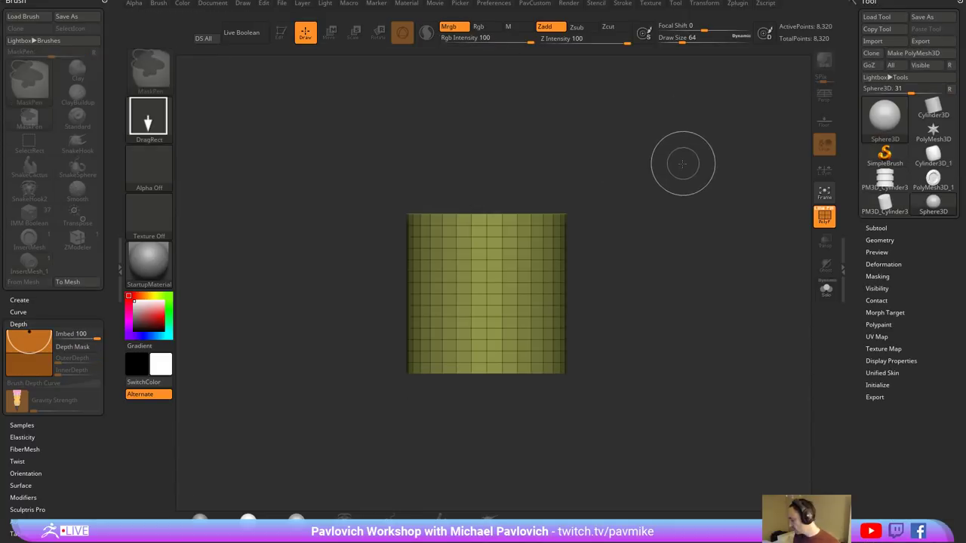
key("ctrl+n")
left_click_drag(438, 279, 411, 357)
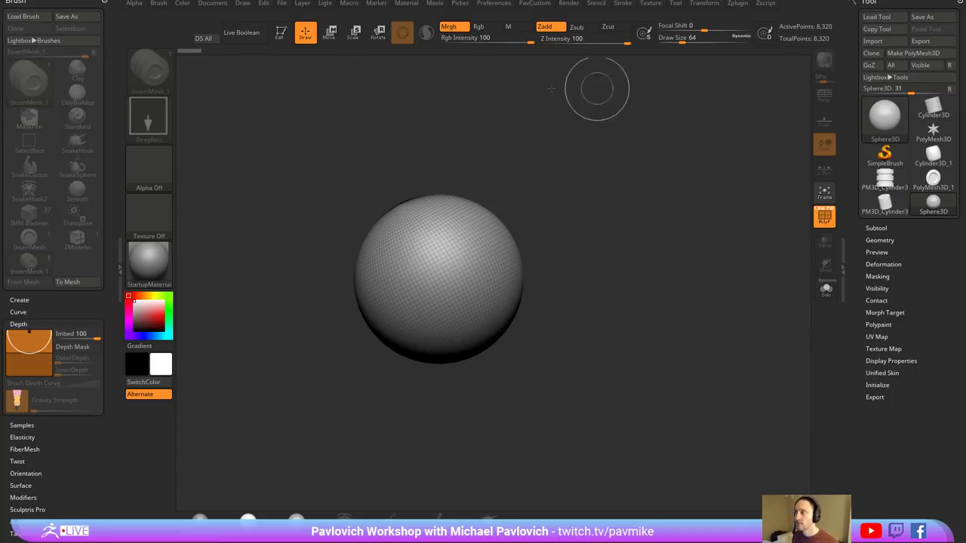
left_click(280, 32)
left_click(903, 54)
- Stretch the sphere along its vertical axis into a tall egg shape, and square up the view
key("w")
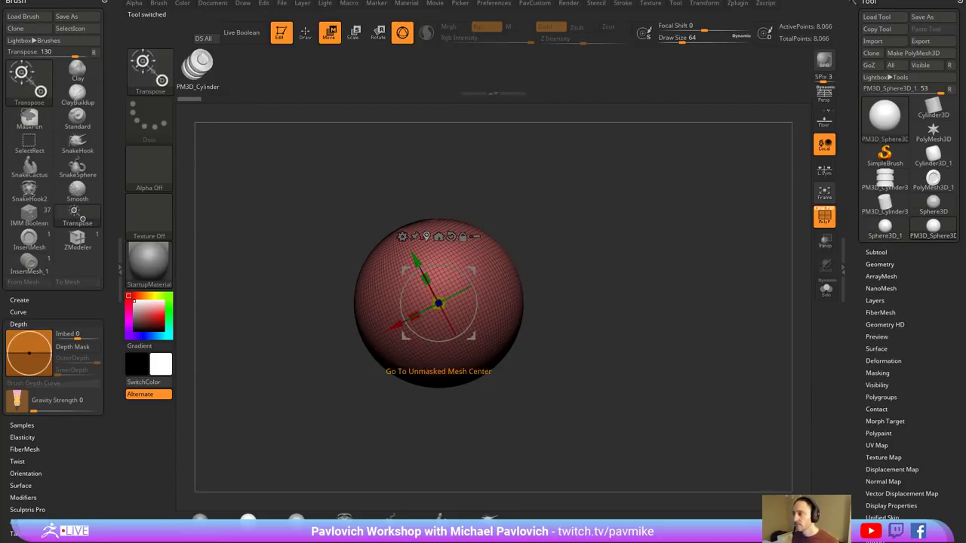
left_click_drag(426, 278, 412, 251)
key("q")
left_click_drag(582, 227, 597, 227, "shift")
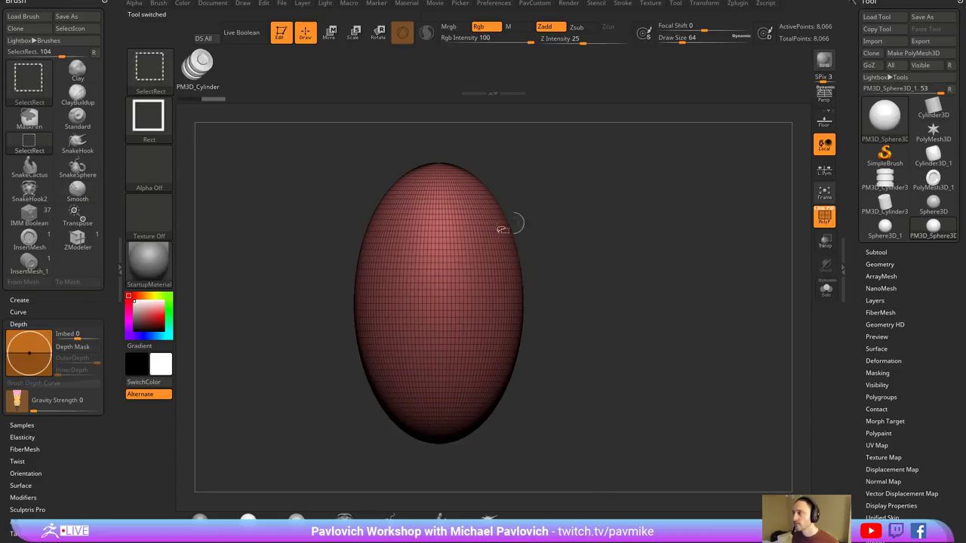
- Try the SliceCirc brush across the egg shape after looking through the clip brushes, and undo the slice
left_click(158, 78)
left_click(306, 128)
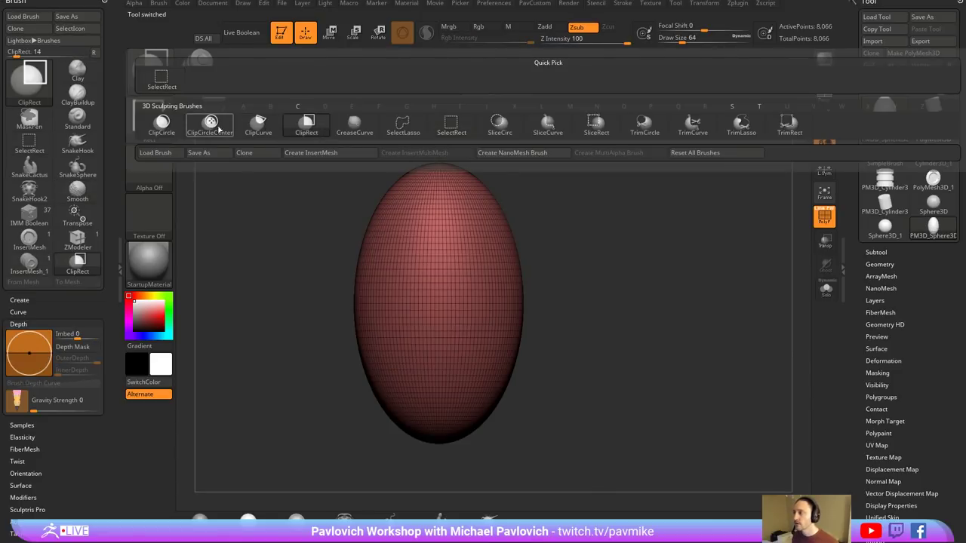
left_click(258, 125)
left_click(154, 71)
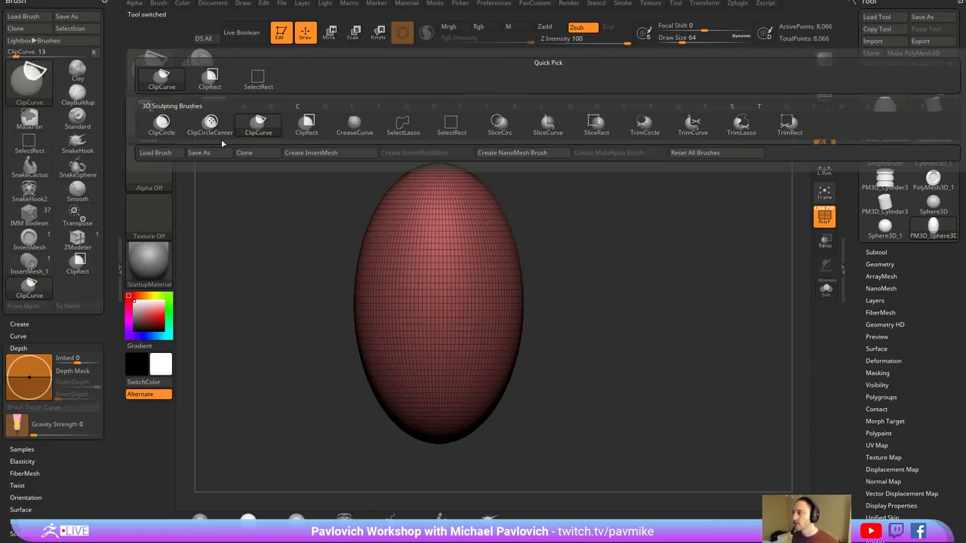
left_click(495, 132)
left_click_drag(703, 106, 474, 241, "ctrl+shift")
key("ctrl+z")
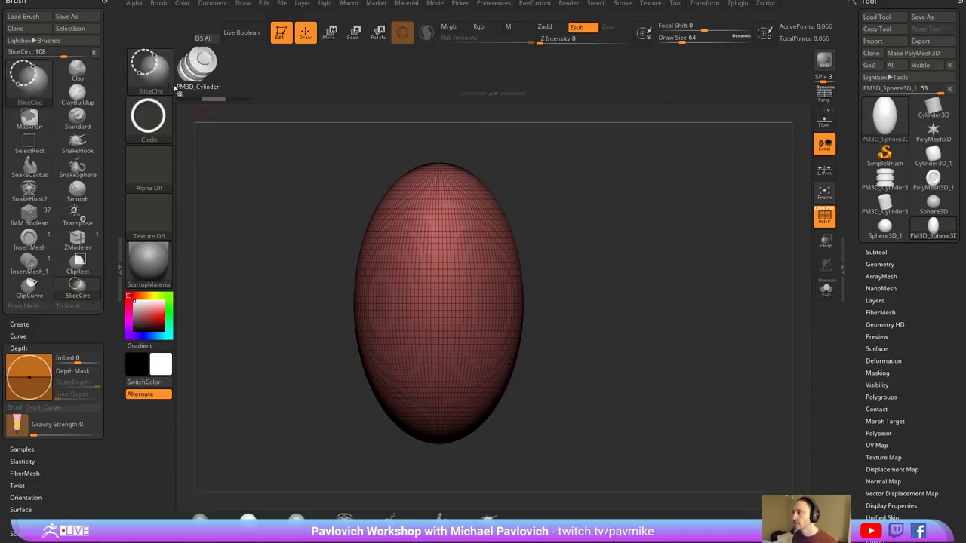
- Split the egg shape into two polygroups along an S-shaped line with the SliceCurve brush, redrawing the first slice
left_click(162, 78)
left_click(159, 77)
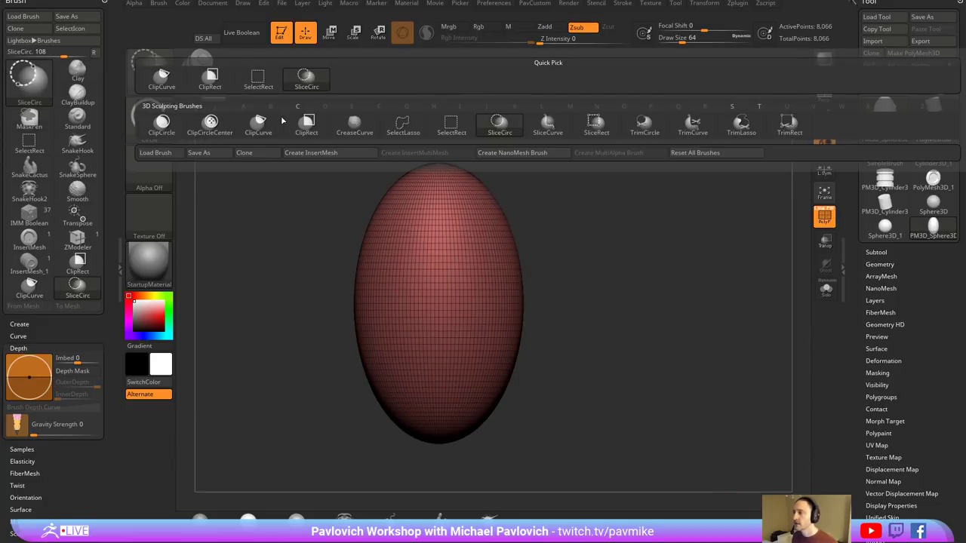
left_click(553, 135)
mouse_move(565, 167)
left_mouse_down()
mouse_move(513, 205)
mouse_move(472, 302)
mouse_move(400, 376)
mouse_move(386, 483)
left_mouse_up()
mouse_move(507, 142)
left_mouse_down("ctrl+shift")
mouse_move(417, 243)
mouse_move(423, 311)
mouse_move(339, 355)
left_mouse_up("ctrl+shift")
key("ctrl+z")
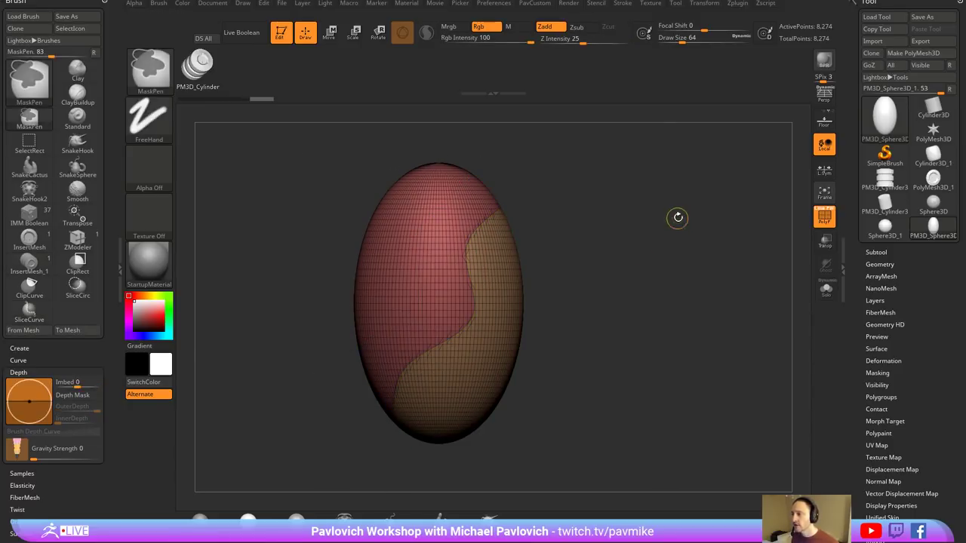
- Set curve framing to Polygroups only, without Border or Creased edges, and frame the mesh with a curve along the slice
left_click(622, 3)
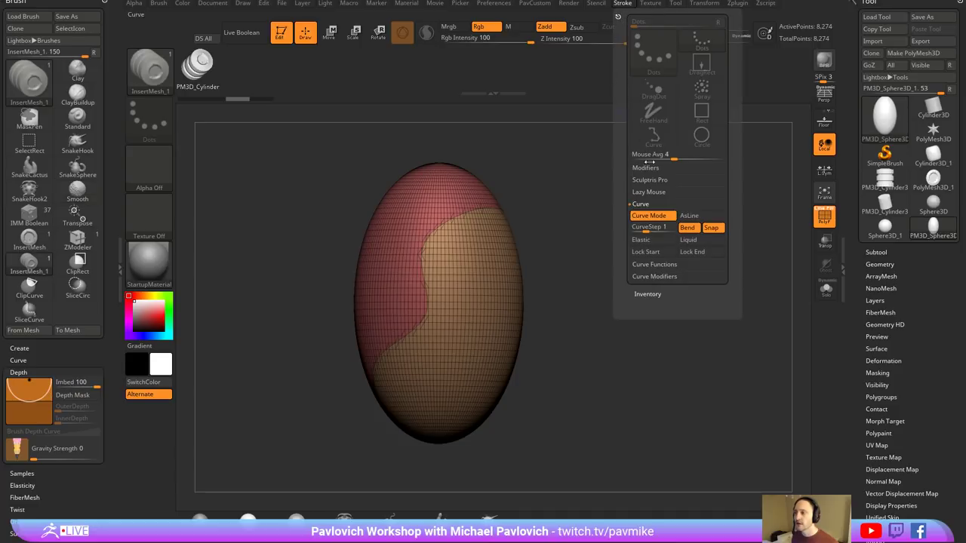
left_click(652, 266)
left_click(702, 336)
left_click(696, 312)
left_click(651, 323)
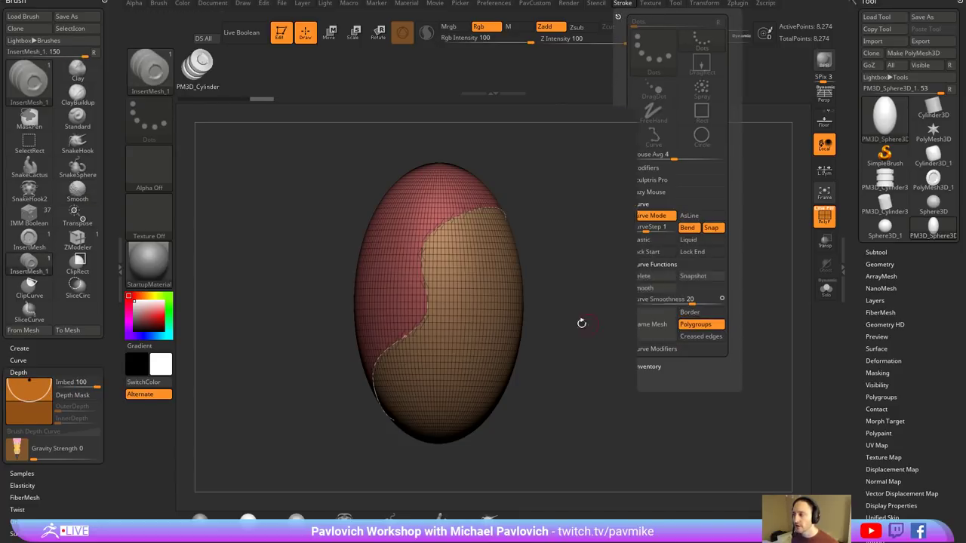
- Try placing banded meshes along the polygroup curve with an Imbed depth of 100, inspect them, and undo the placement
left_click(460, 215)
left_click_drag(624, 209, 574, 186)
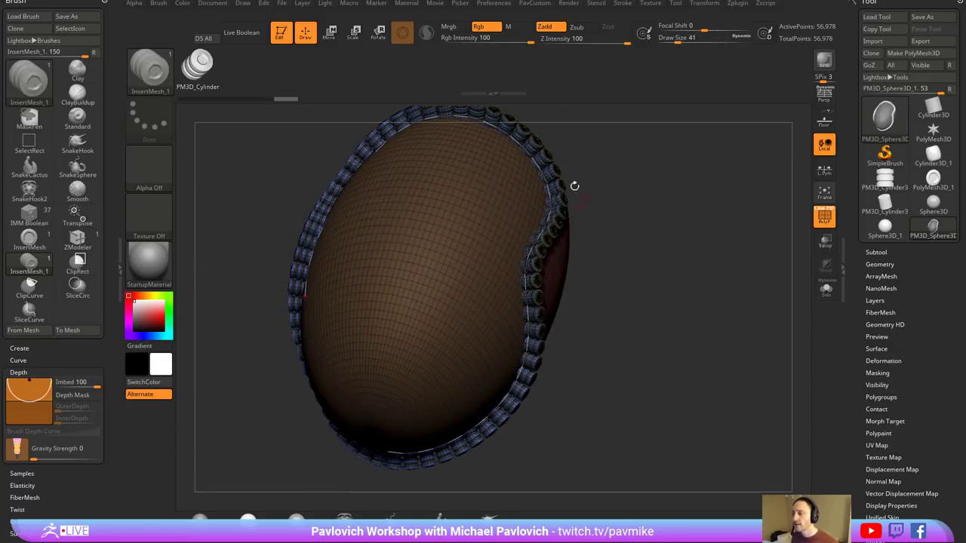
key("ctrl+z")
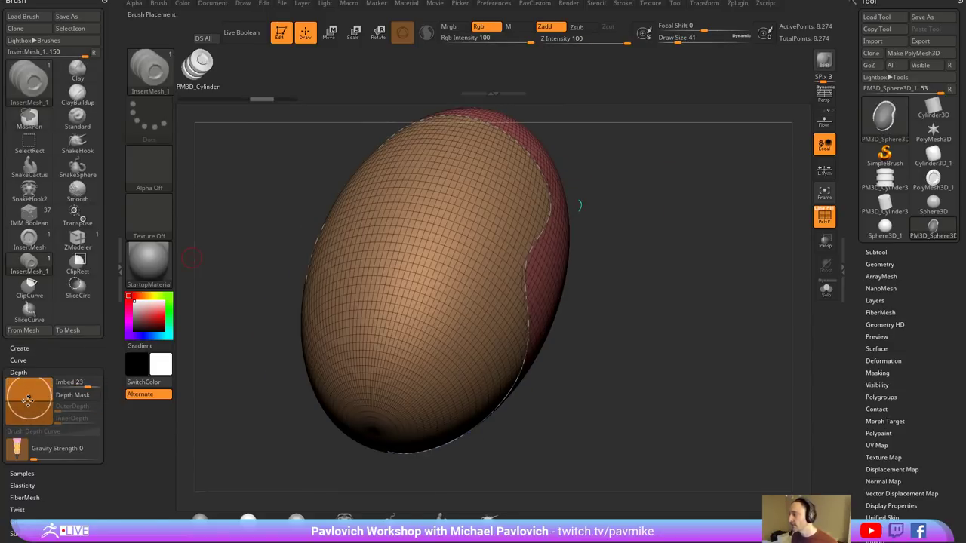
- Try placing the banded meshes along the curve with an Imbed depth of 9, inspect them, and undo back to the plain split mesh
left_click(27, 400)
left_click(556, 173)
left_click_drag(761, 201, 738, 204)
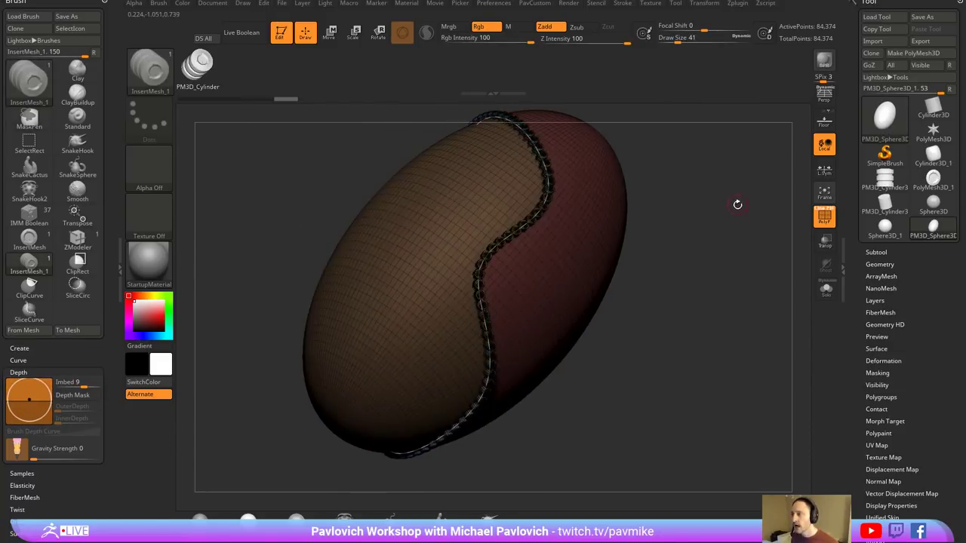
key("ctrl+z")
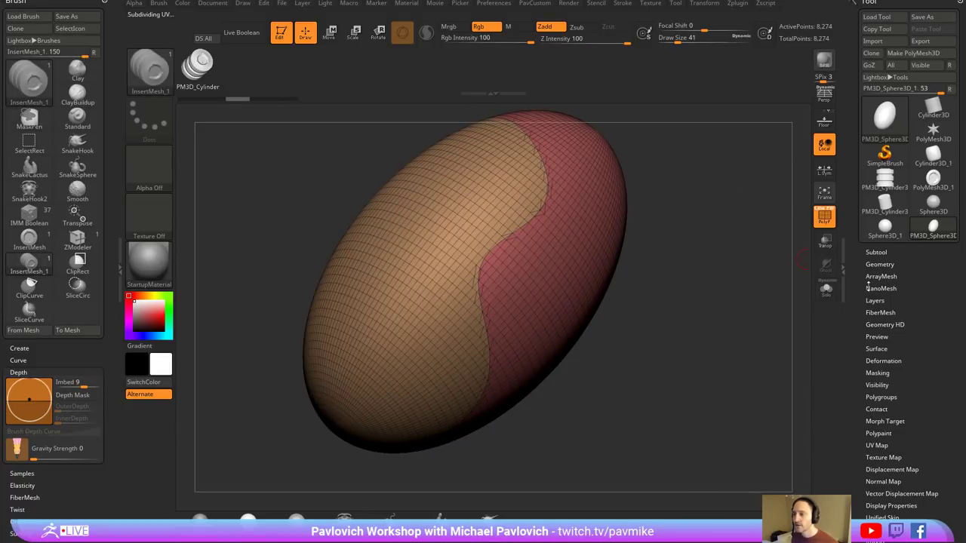
- Dock the Zplugin palette in the tray above the Brush palette
scroll(876, 271, "down", 3)
key("shift")
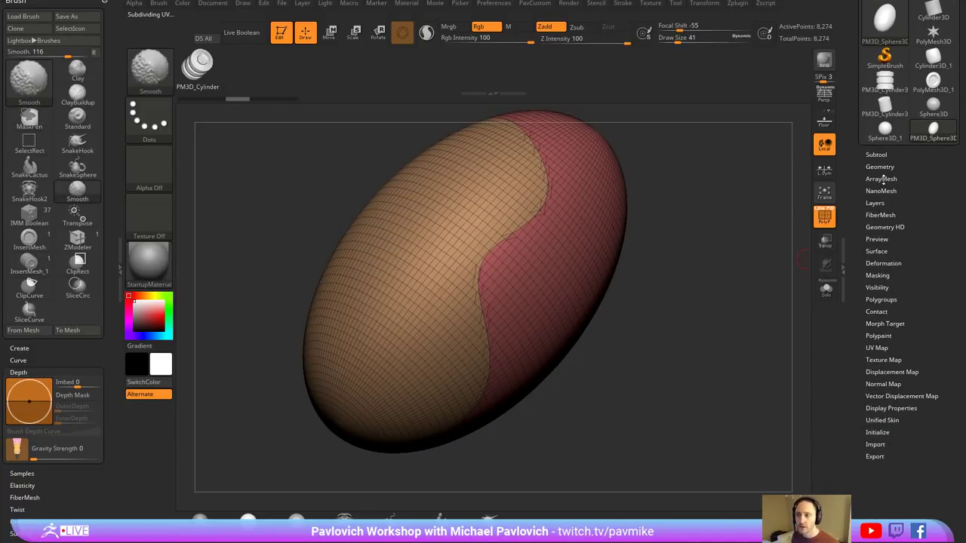
left_click(738, 4)
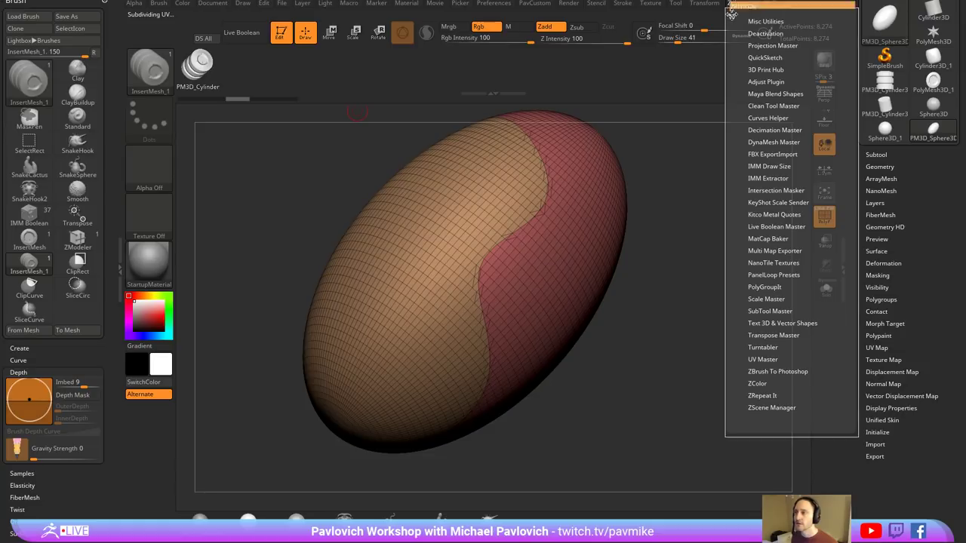
left_click_drag(729, 9, 118, 38)
key("shift")
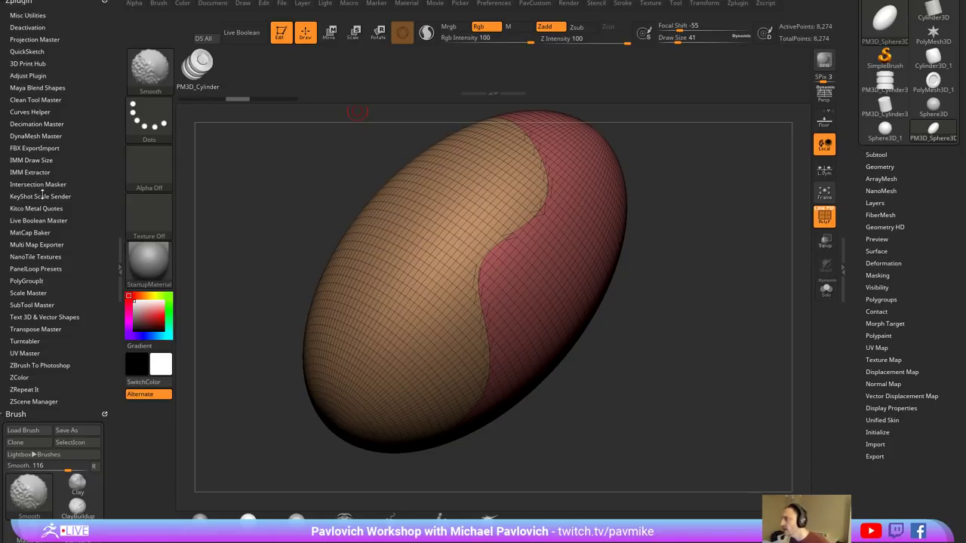
- Apply and accept the third Shell preset from PanelLoop Presets on the split egg, and inspect the panel seam without polyframe
left_click(36, 269)
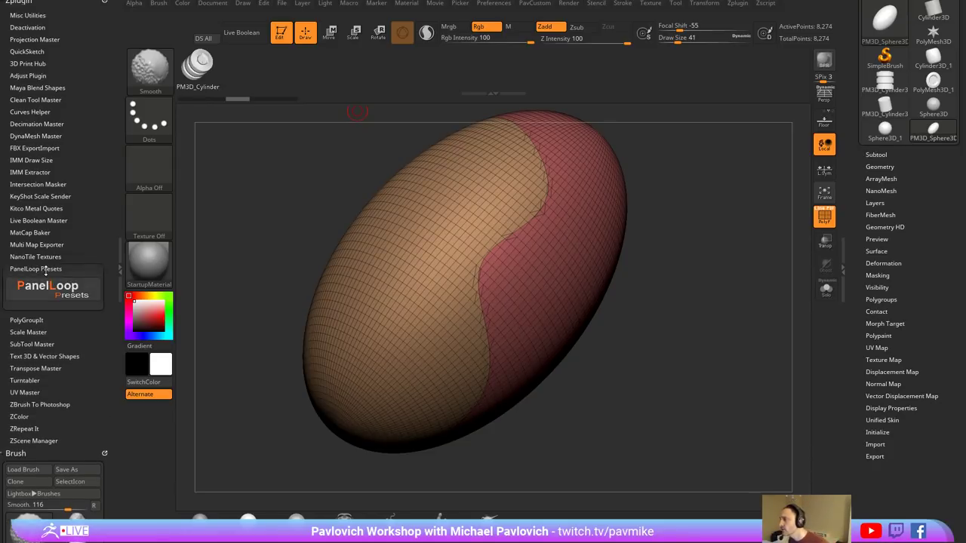
left_click(47, 288)
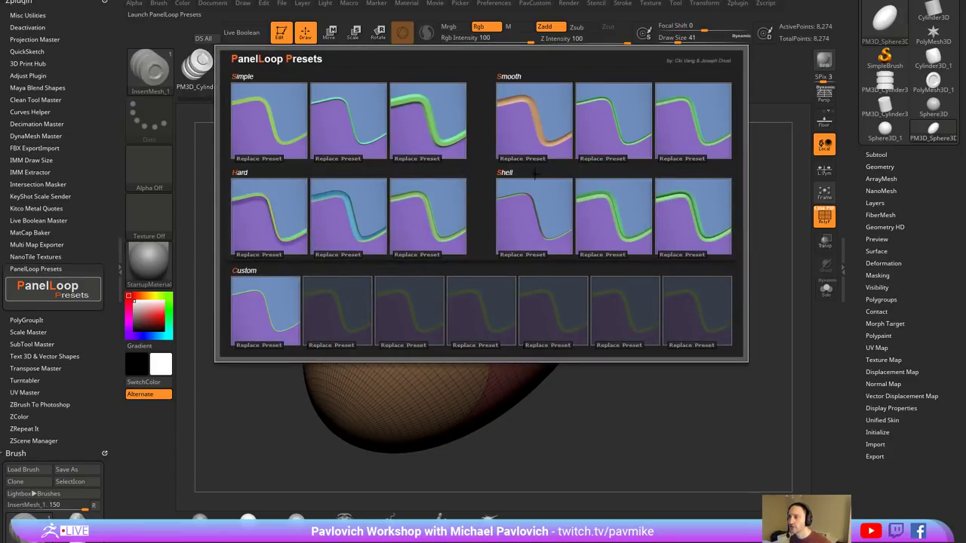
left_click(668, 243)
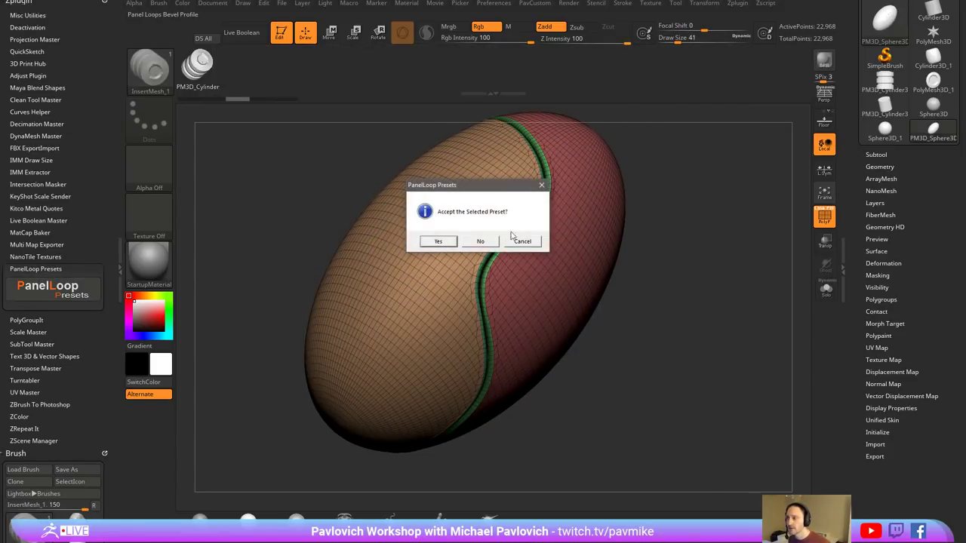
left_click(427, 245)
left_click_drag(701, 231, 770, 232)
left_click(827, 225)
key("shift+f")
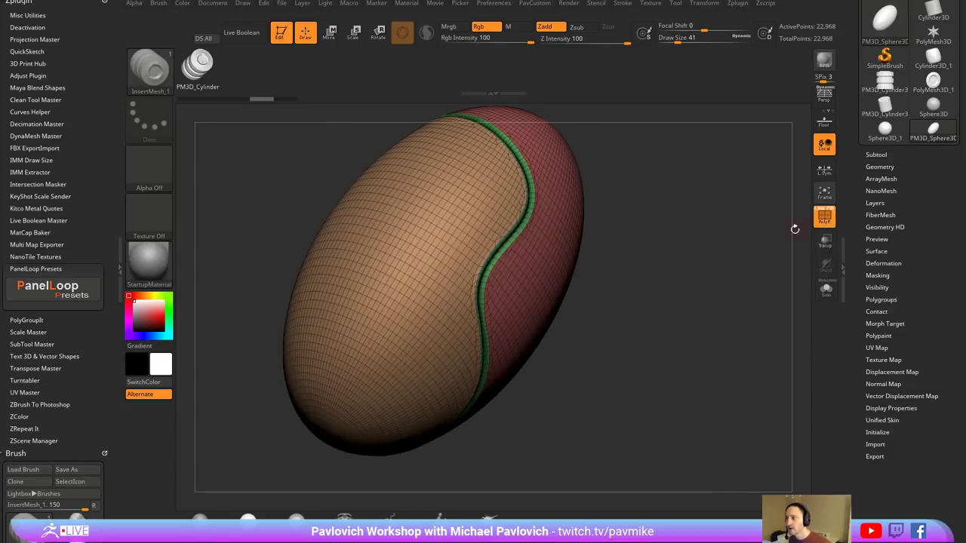
- Isolate the large tan panel by its polygroup, hiding the red panel and the green bevel
left_click_drag(632, 211, 611, 206)
key("ctrl+shift")
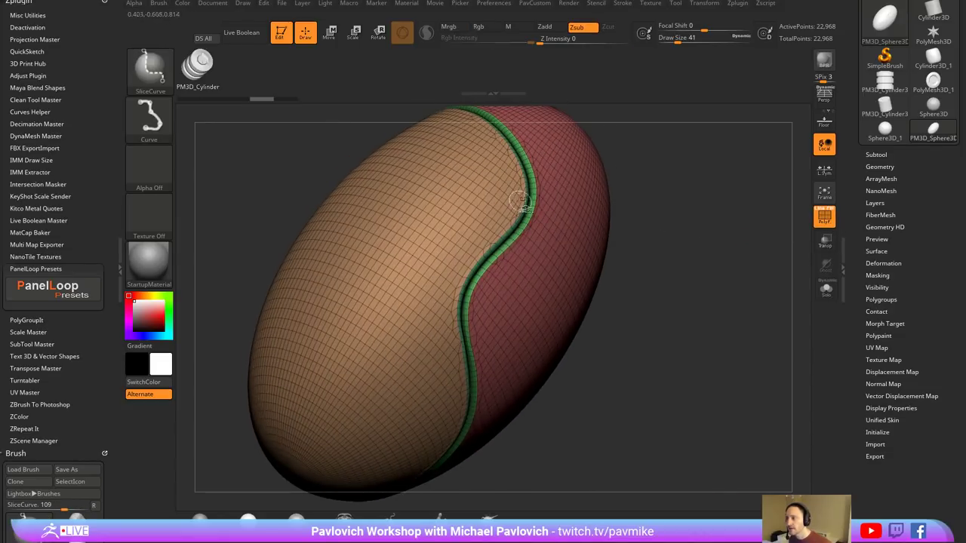
left_click(504, 204, "ctrl+shift")
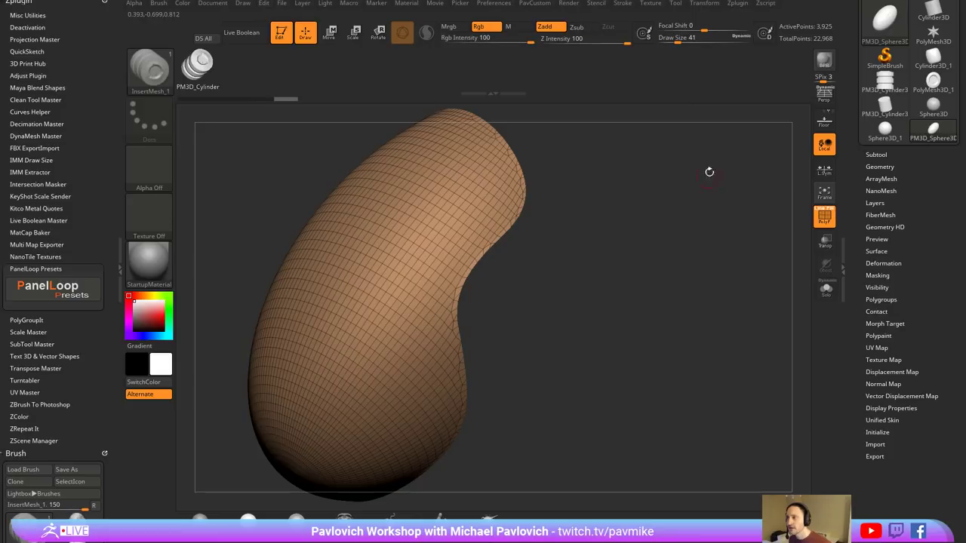
- Switch curve framing from Polygroups to Border, frame the isolated panel's open edge, and show the whole mesh again
left_click(661, 4)
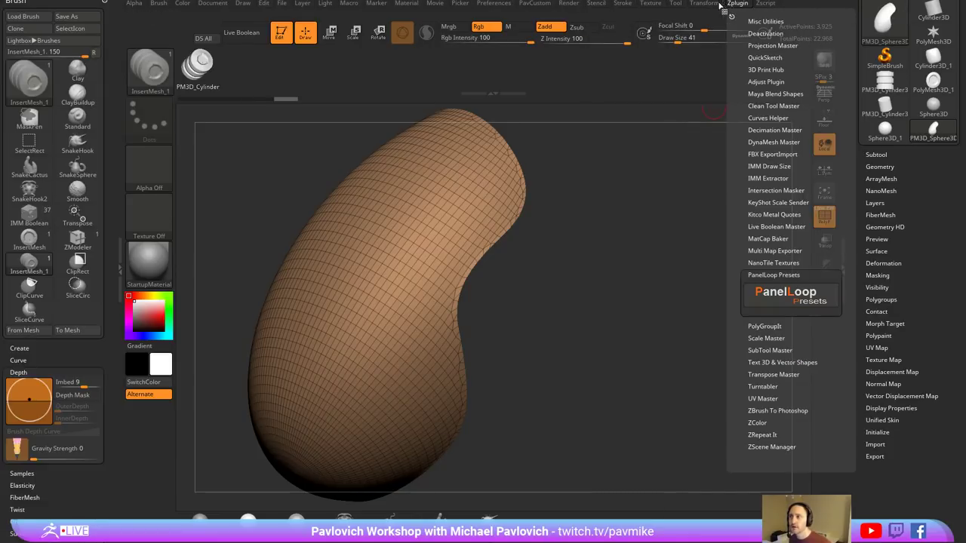
left_click(730, 16)
mouse_move(623, 4)
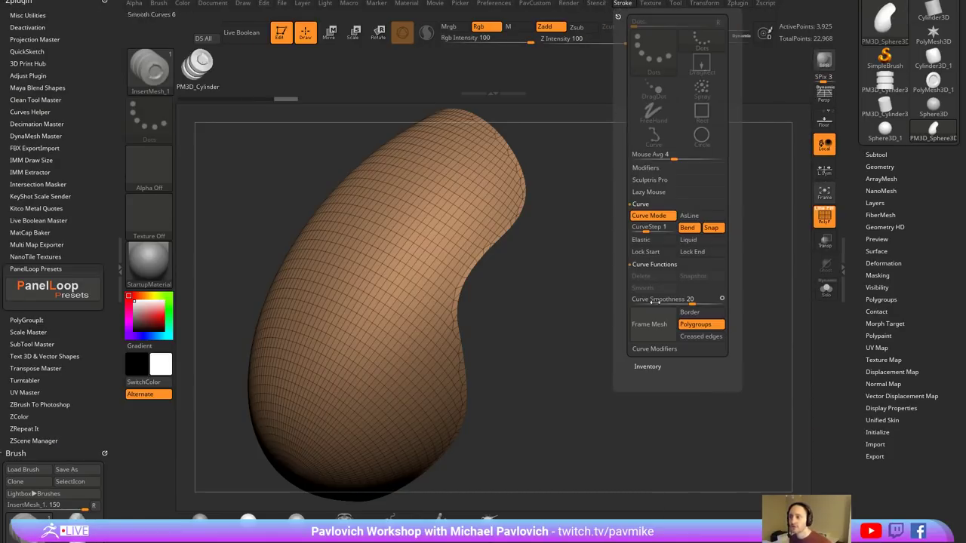
left_click(690, 325)
left_click(690, 313)
left_click(647, 329)
left_click(658, 263, "ctrl+shift")
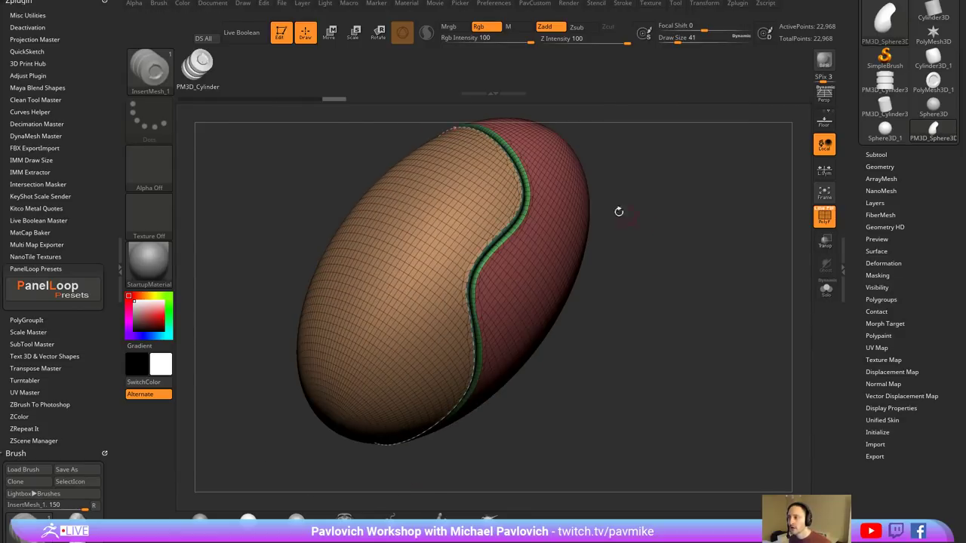
- Try placing banded meshes along the tan panel's border curve, inspect the seam, and undo the placement
left_click(523, 207)
left_click_drag(714, 216, 655, 244)
key("ctrl+z")
left_click_drag(730, 239, 694, 207)
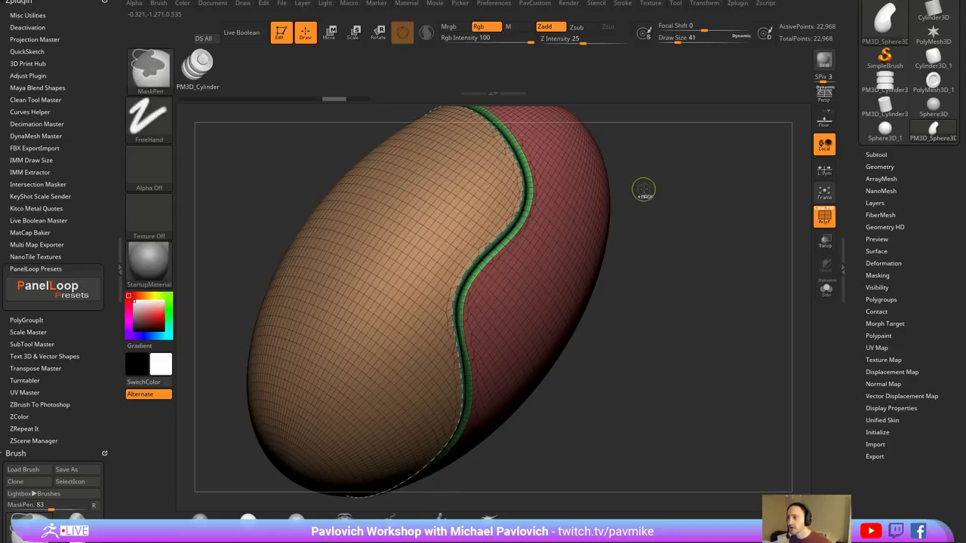
- Isolate the tan panel again and shrink its visible area inward from the open edge
left_click(463, 190, "ctrl+shift")
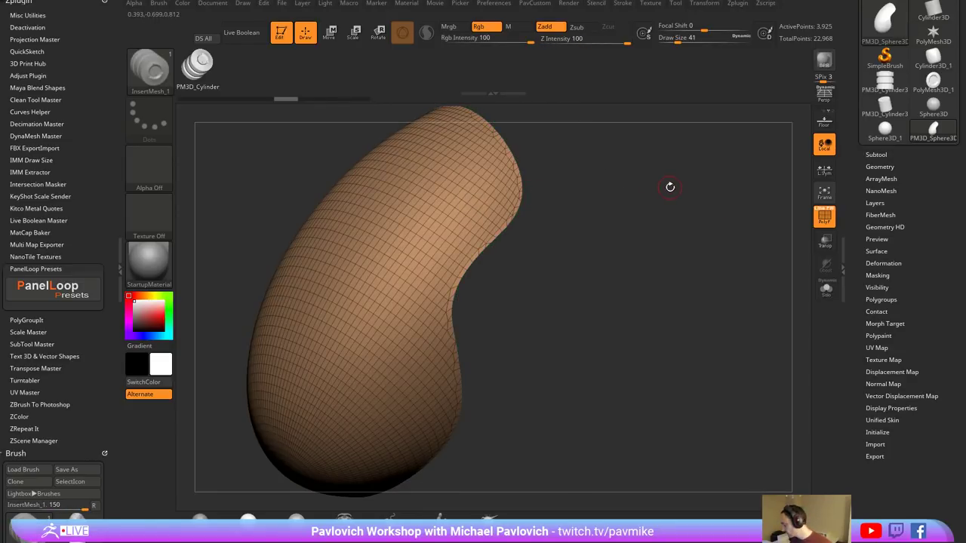
key("ctrl+shift+s")
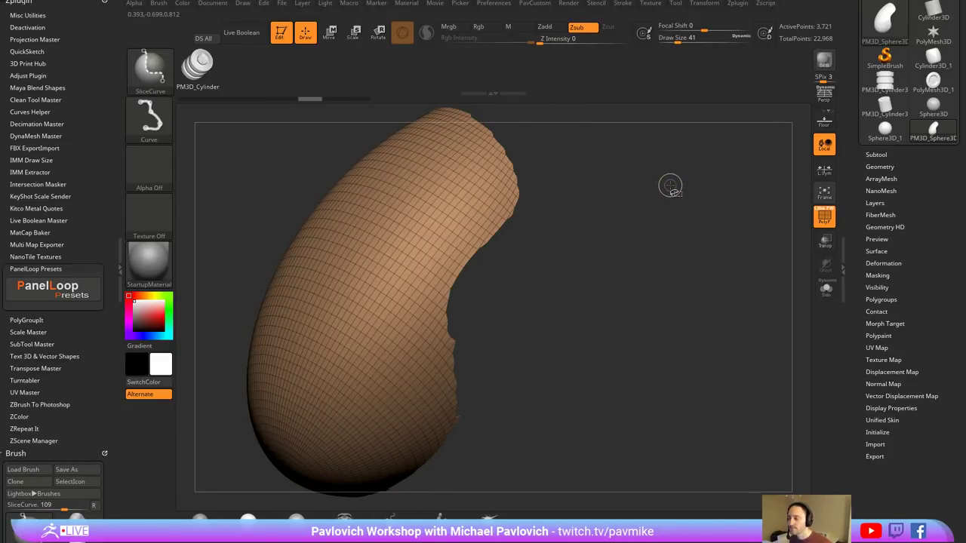
key("ctrl")
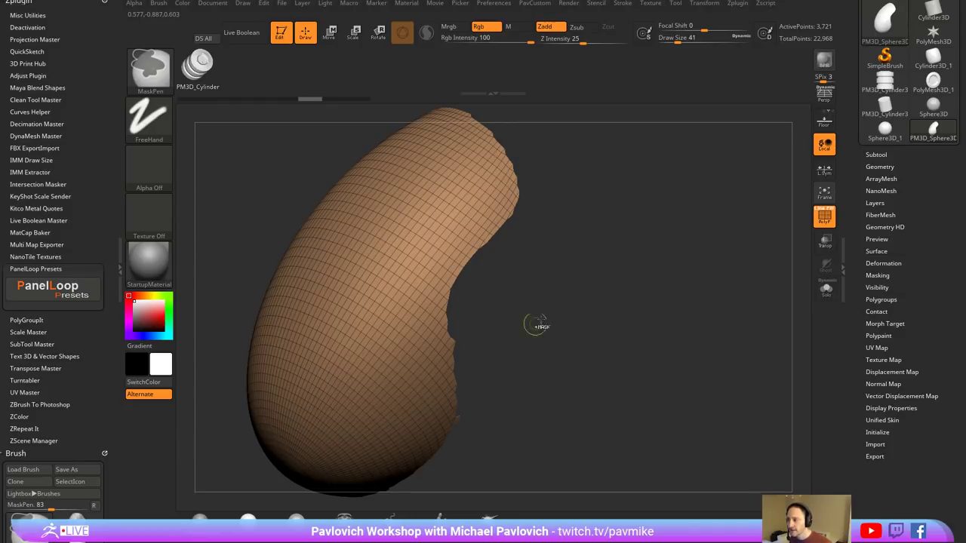
left_click(683, 257, "ctrl+shift")
left_click_drag(705, 255, 704, 244)
key("ctrl+z")
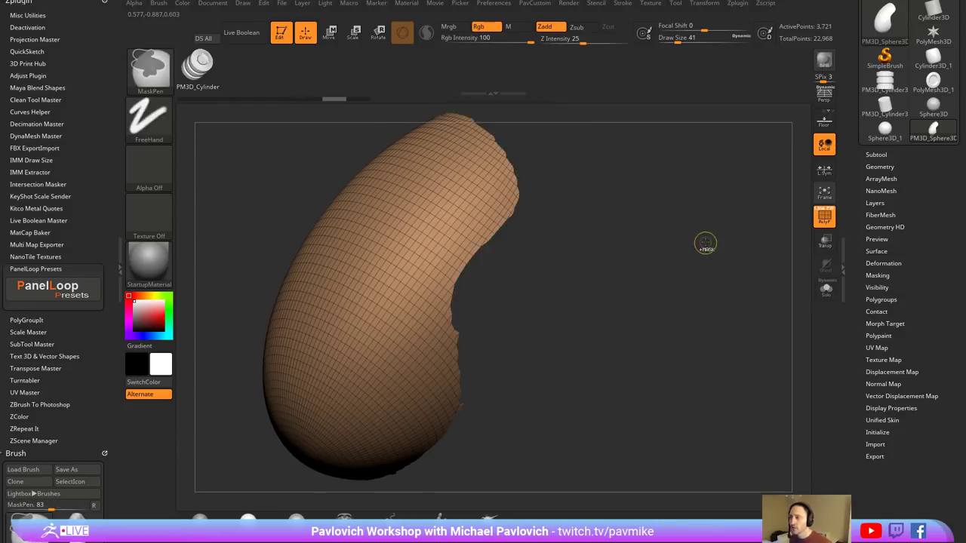
- Show the whole mesh again and duplicate its PM3D_Sphere3D_1 subtool
key("ctrl+shift+z")
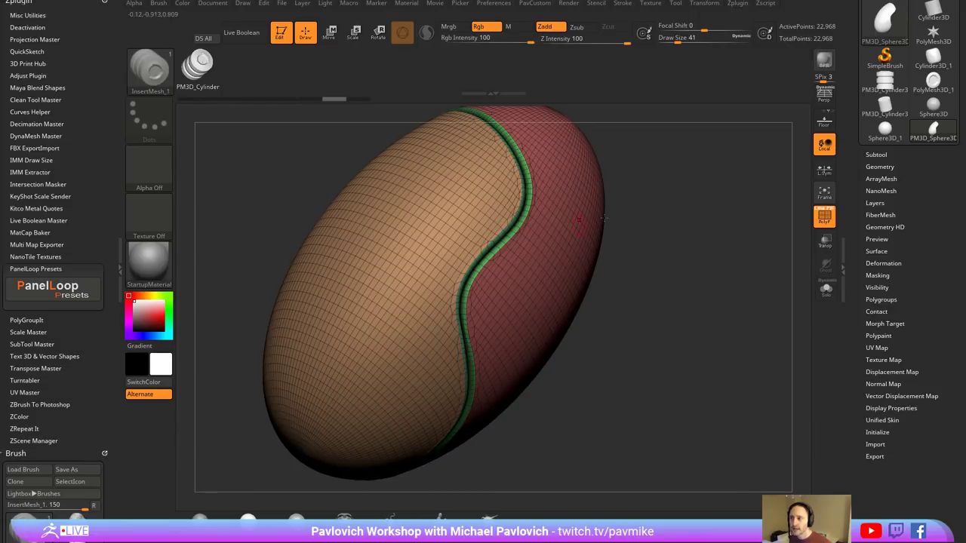
left_click(881, 155)
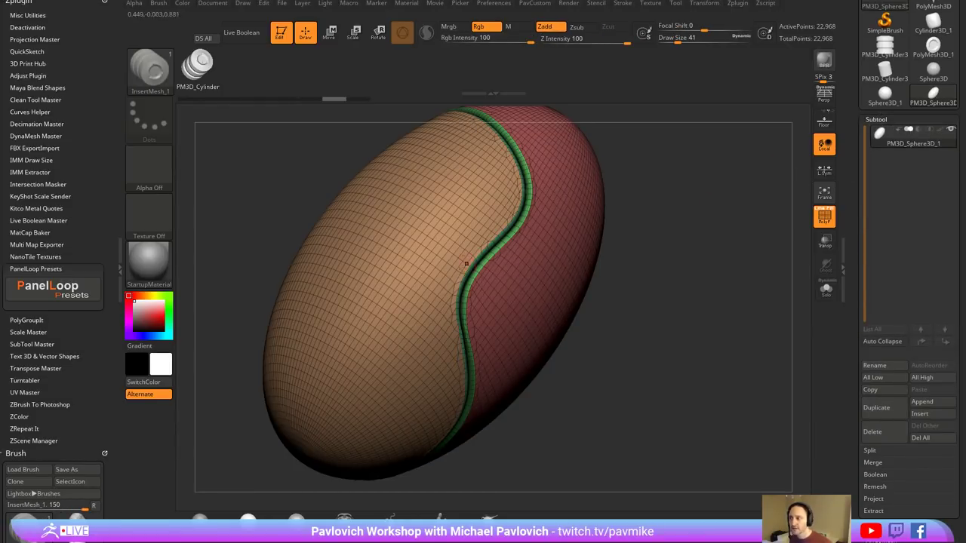
left_click(884, 410)
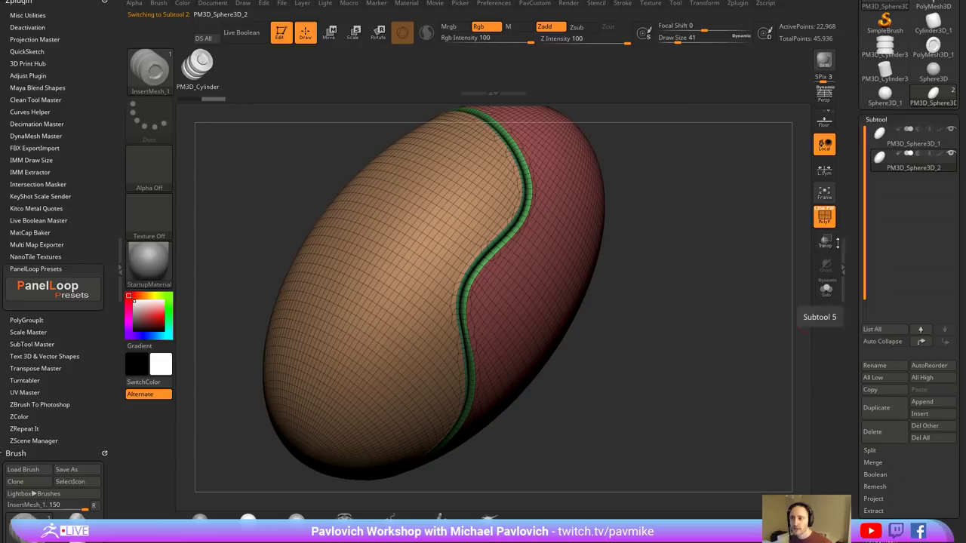
- On the duplicate, isolate the tan panel, shrink its visible area inward from the seam, and delete the hidden geometry
left_click(468, 203, "ctrl+shift")
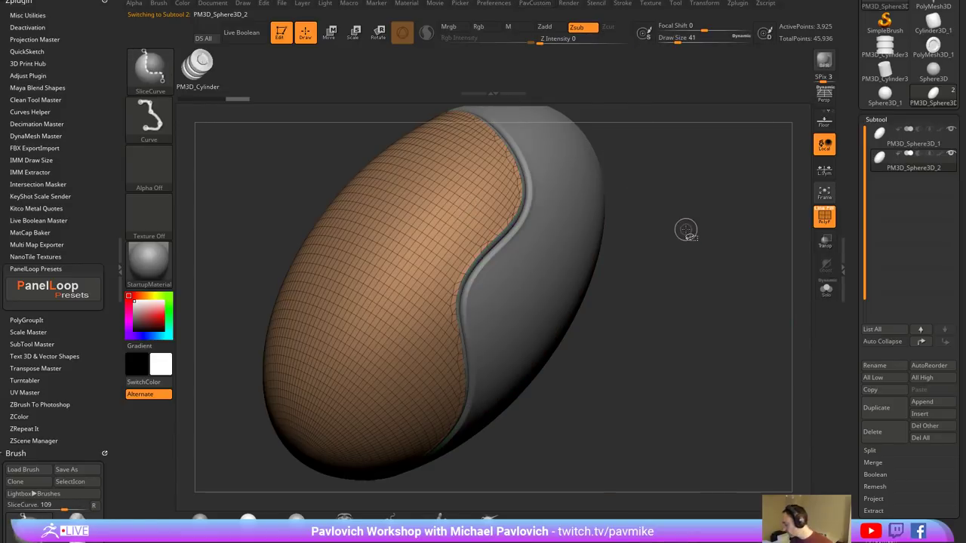
key("ctrl+shift+s")
key("2")
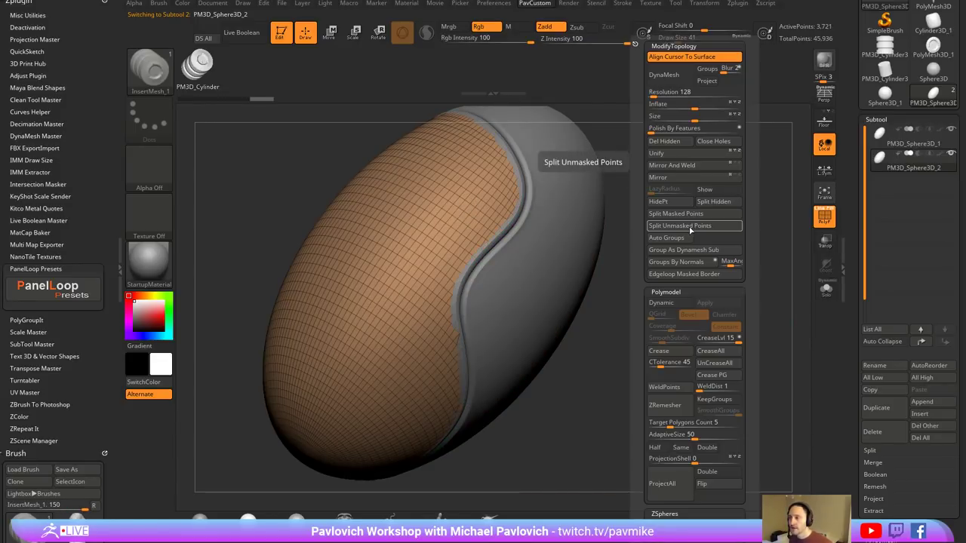
left_click(685, 141)
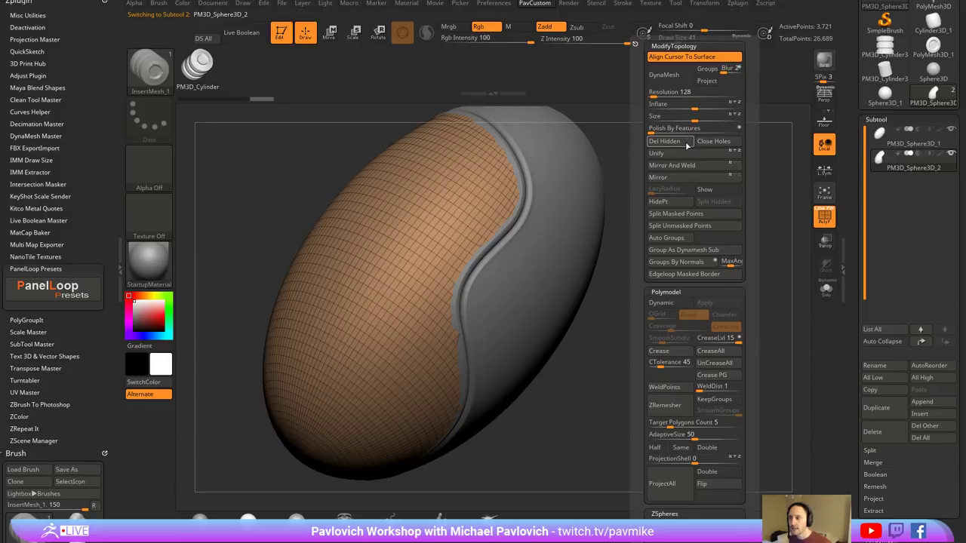
- Solo the trimmed panel and smooth its jagged open edge with Polish By Features
left_click(651, 128)
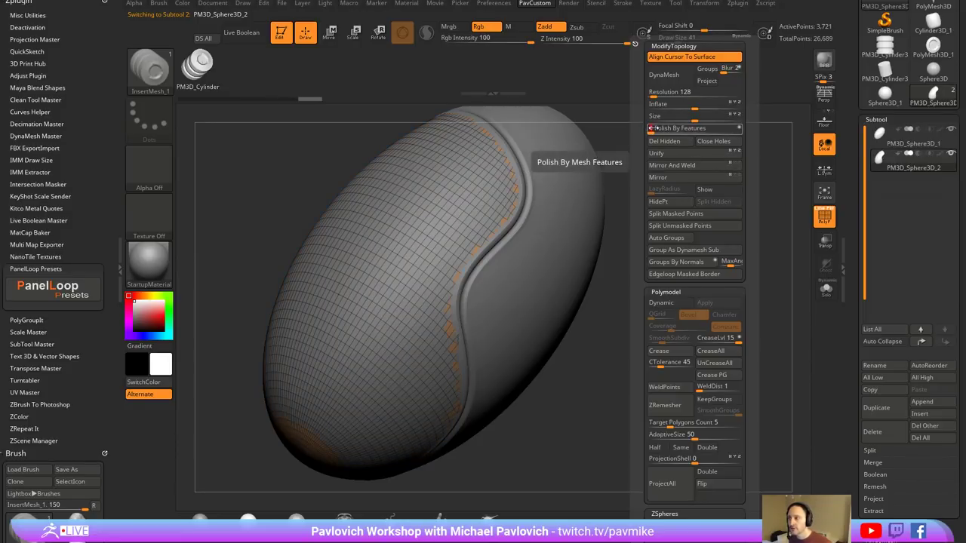
left_click(825, 290)
key("space")
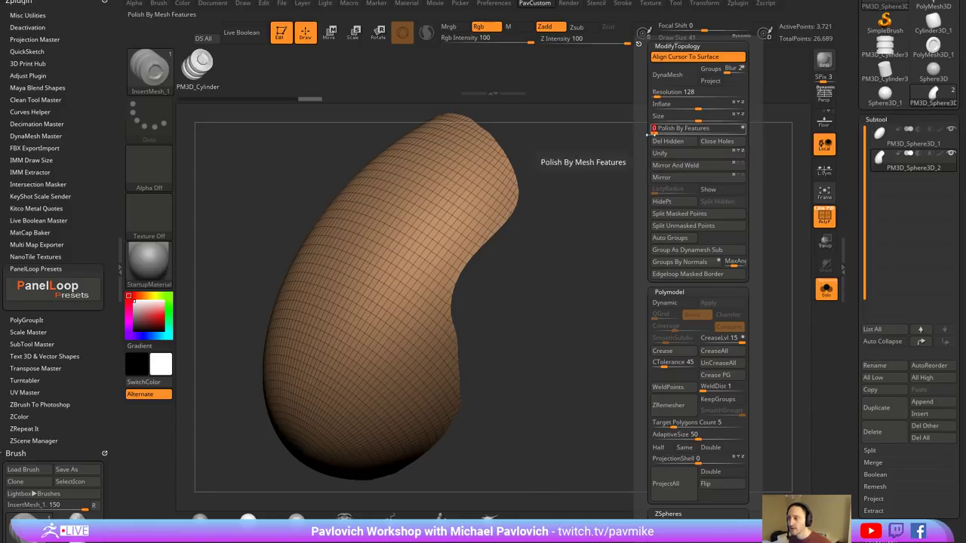
key("space")
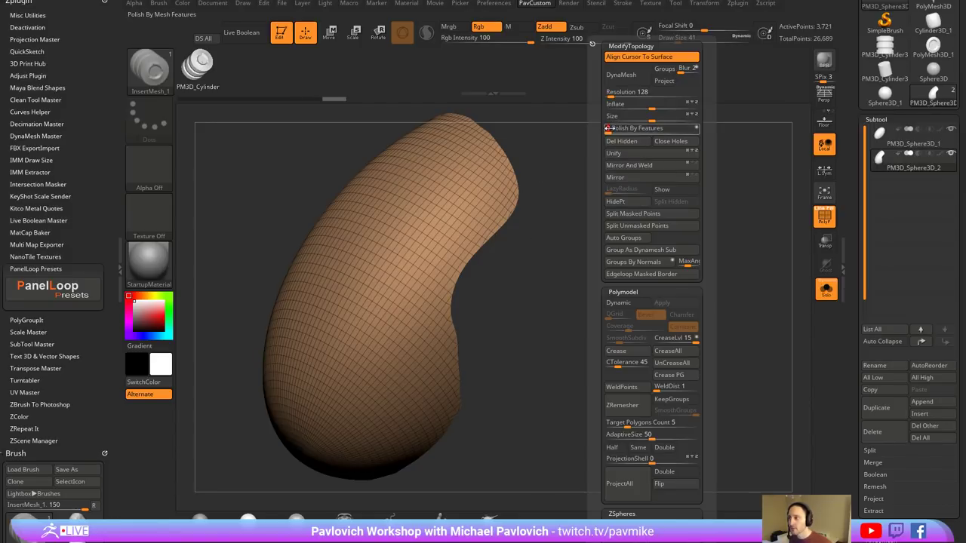
- Frame the panel's open border with a curve, try placing banded meshes along it, and undo the placement
left_click(704, 4)
left_click(623, 3)
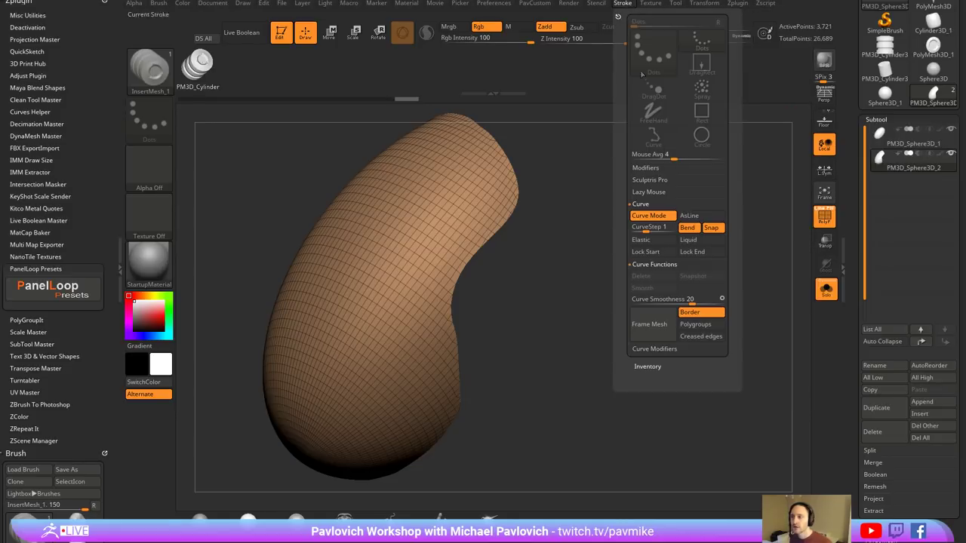
left_click(649, 325)
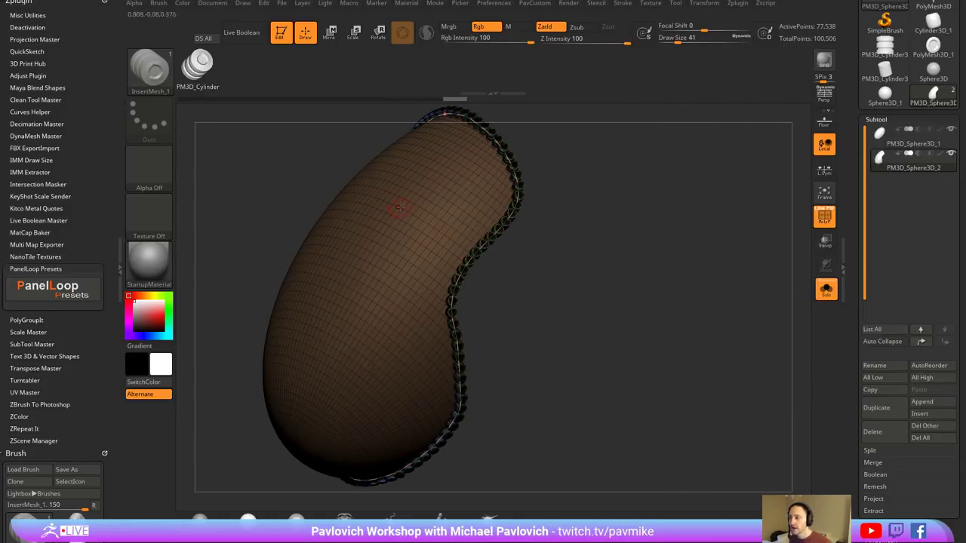
key("ctrl+z")
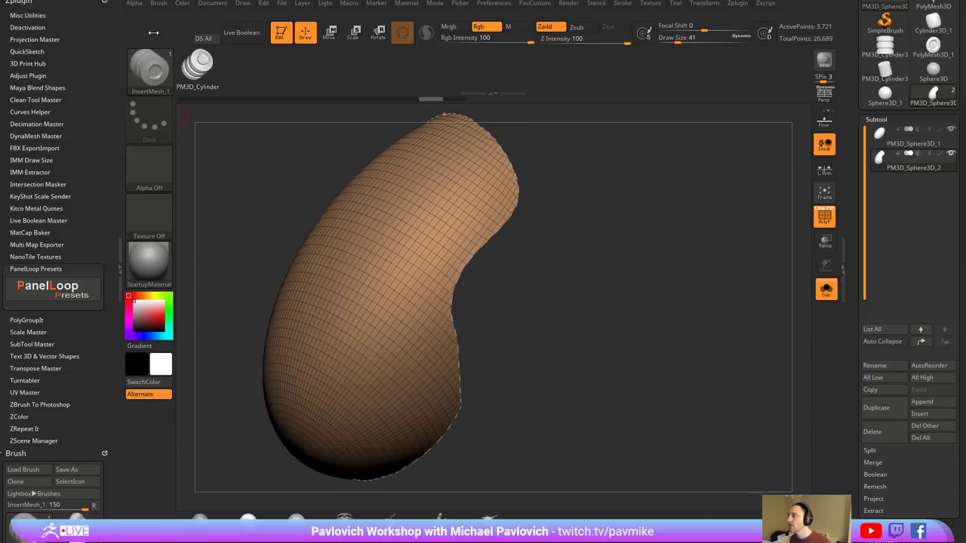
- Dock the Stroke palette, raise CurveStep to about 2.63, and place spaced banded meshes along the border curve
left_click(625, 5)
left_click_drag(621, 9, 53, 143)
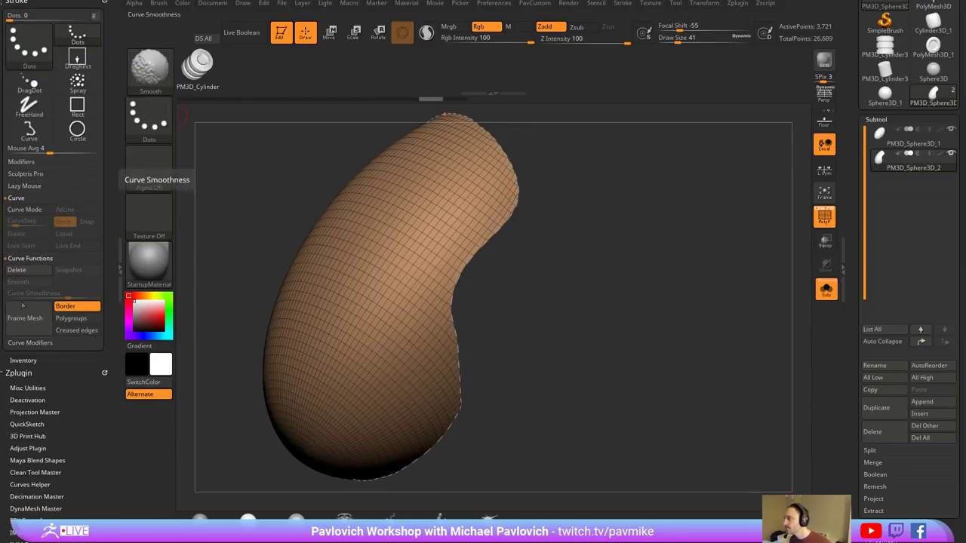
left_click(29, 343, "shift")
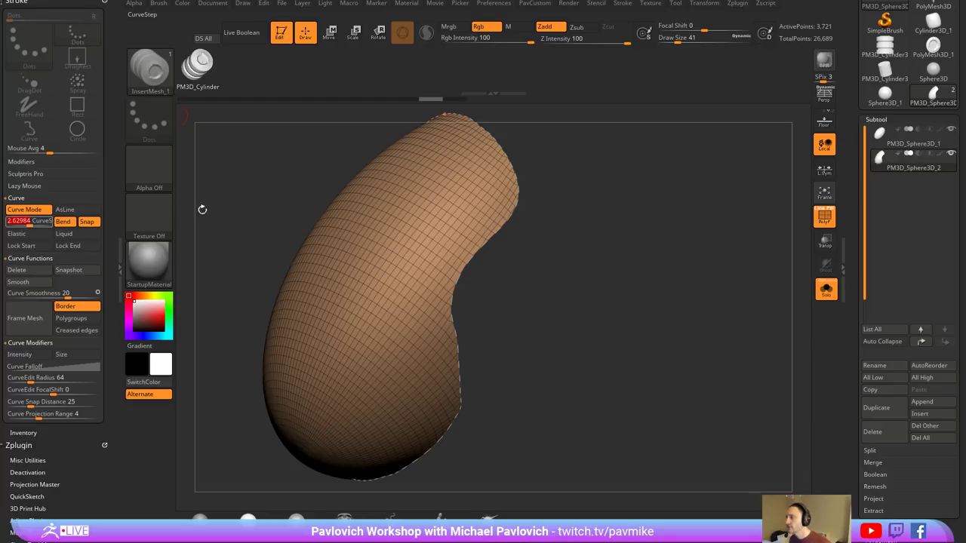
key("Return")
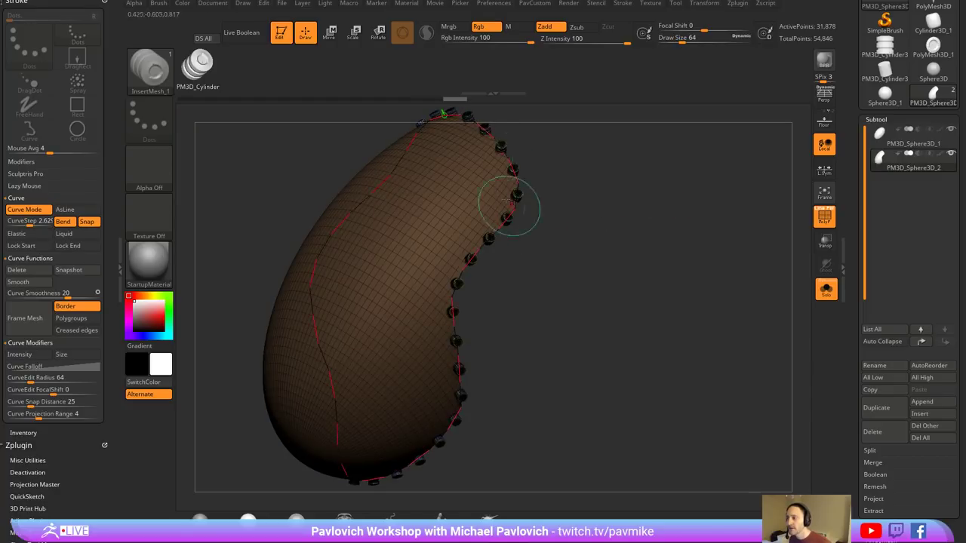
left_click(457, 199)
- Split the banded meshes from the panel, hide the panel piece, and turn off Solo to view them along the original seam
key("2")
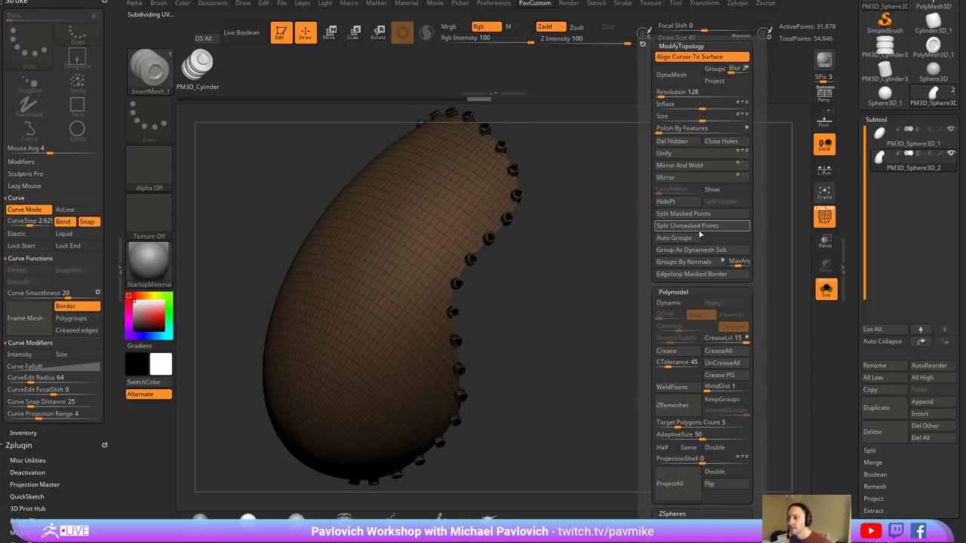
left_click(707, 218)
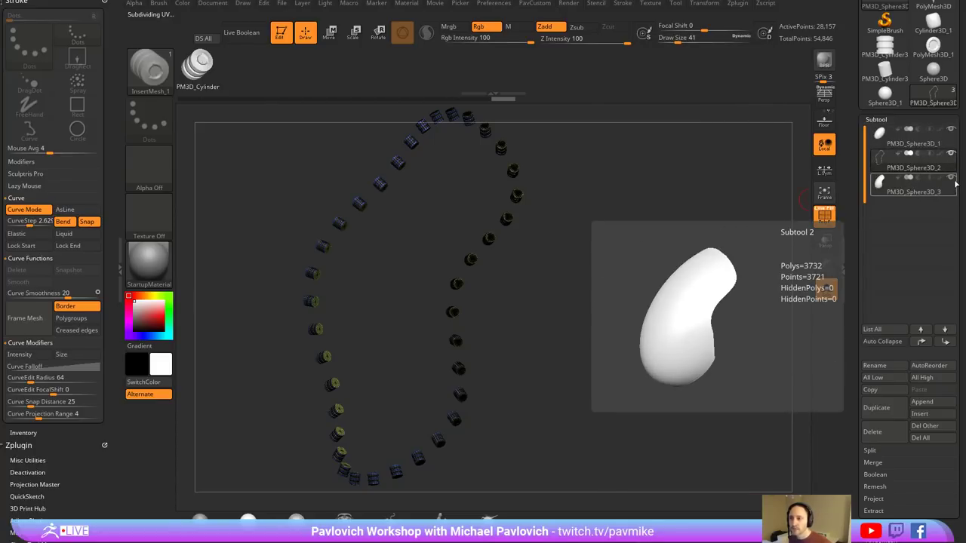
left_click(825, 289)
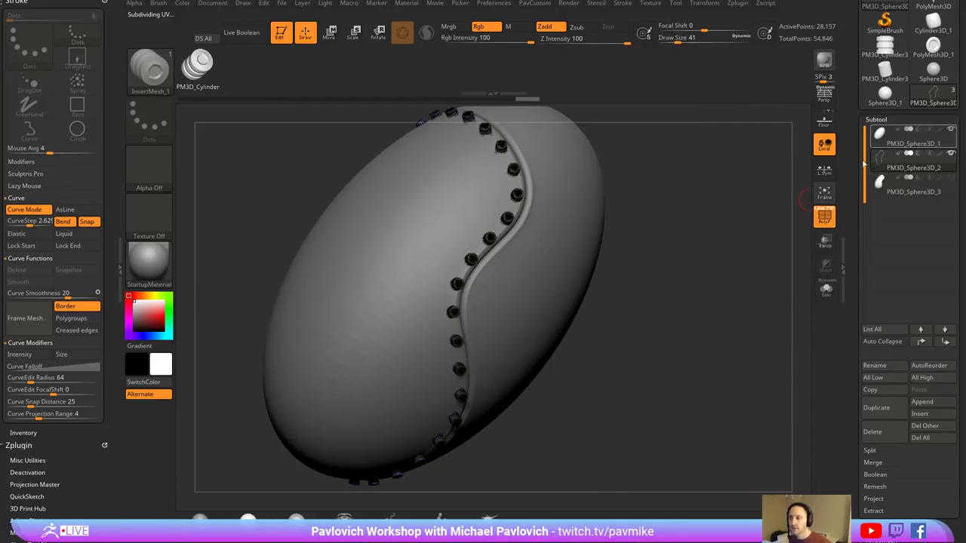
left_click_drag(662, 209, 607, 205)
left_click_drag(656, 372, 668, 351)
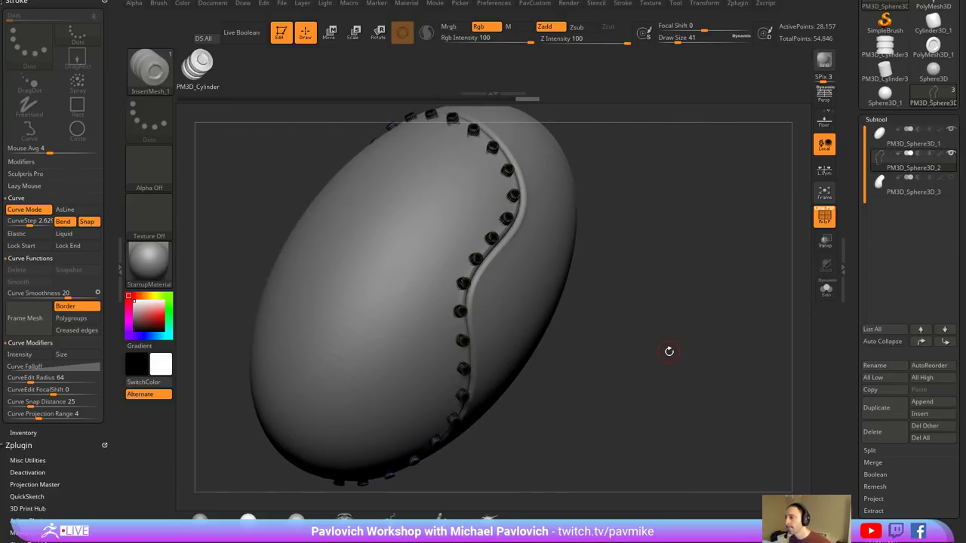
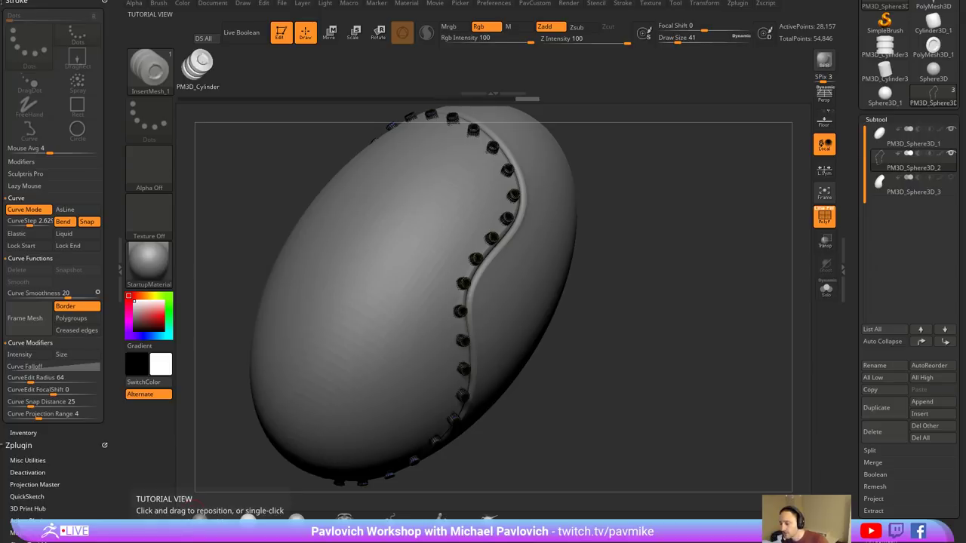
- Switch to the browser and open the Helmet Test Asset artwork from the ArtStation portfolio
left_click_drag(785, 541, 706, 72)
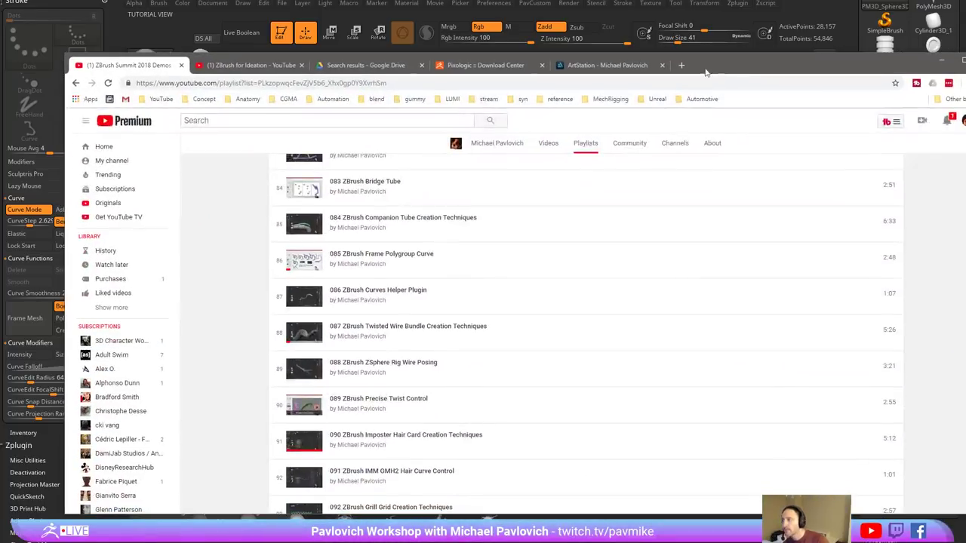
left_click(270, 68)
left_click(620, 67)
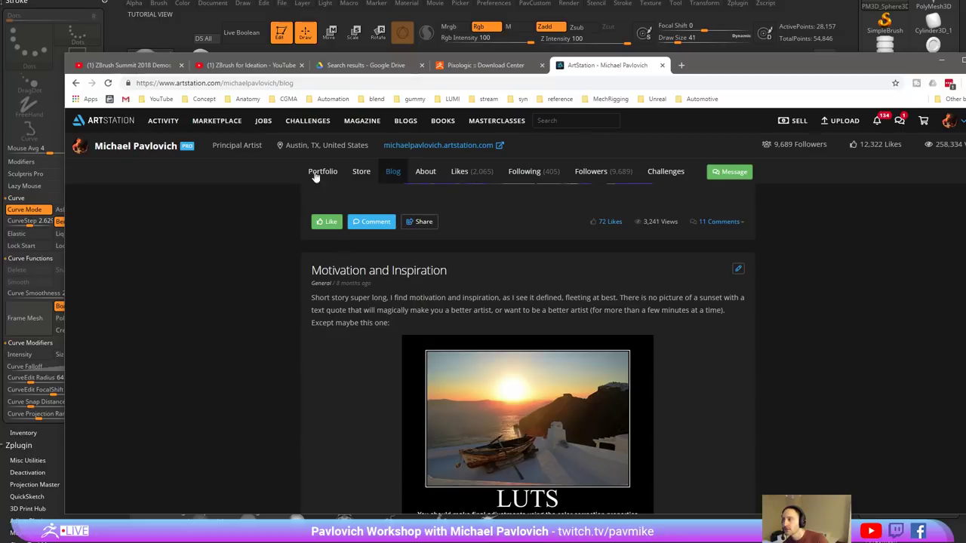
left_click(75, 83)
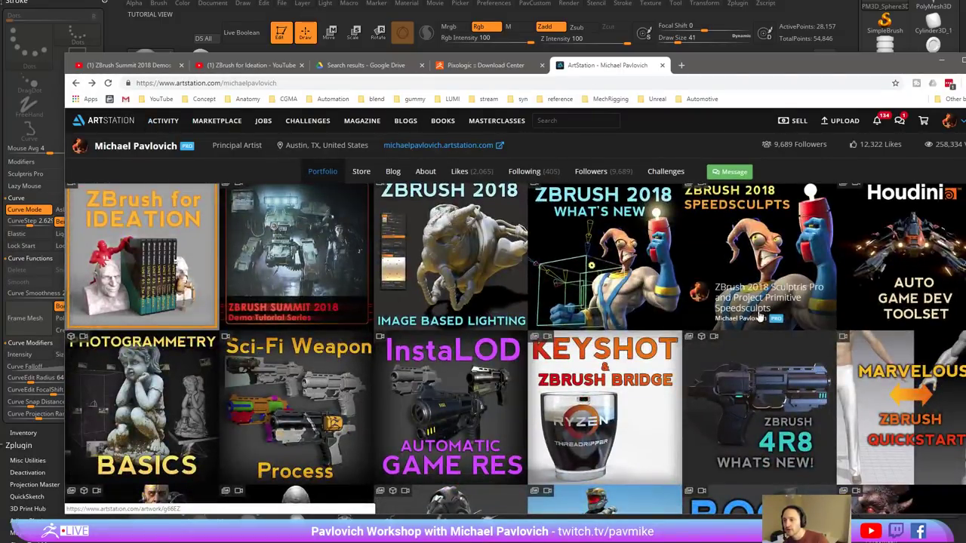
scroll(760, 323, "down", 2)
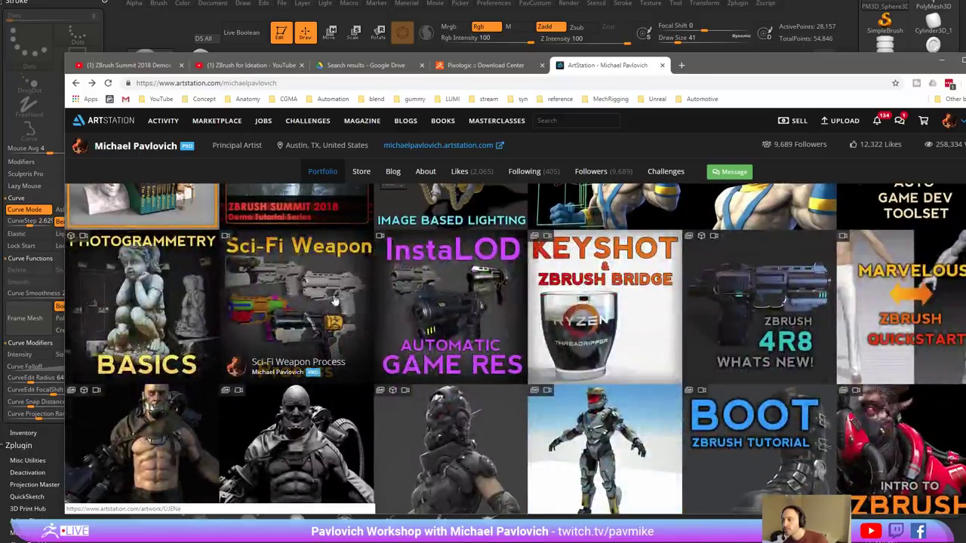
scroll(300, 298, "down", 1)
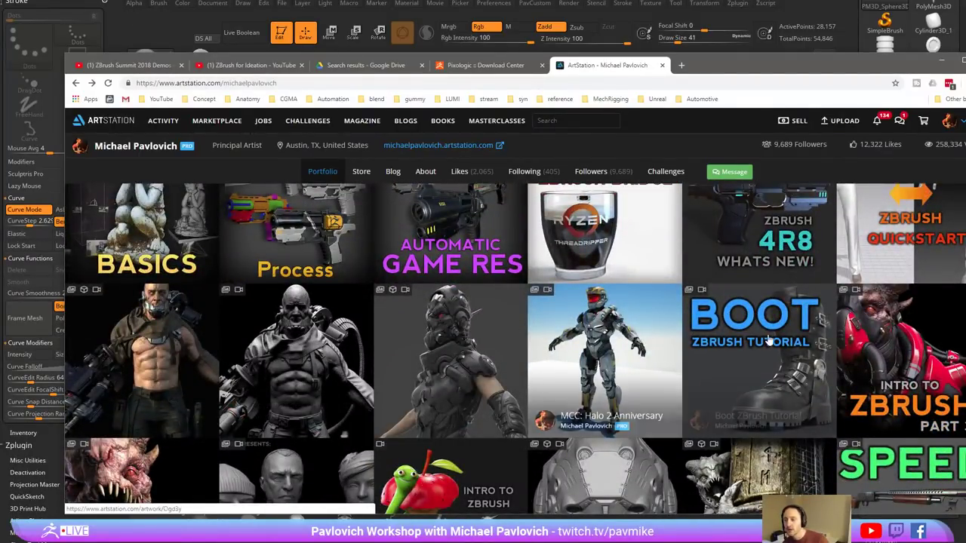
scroll(769, 340, "down", 1)
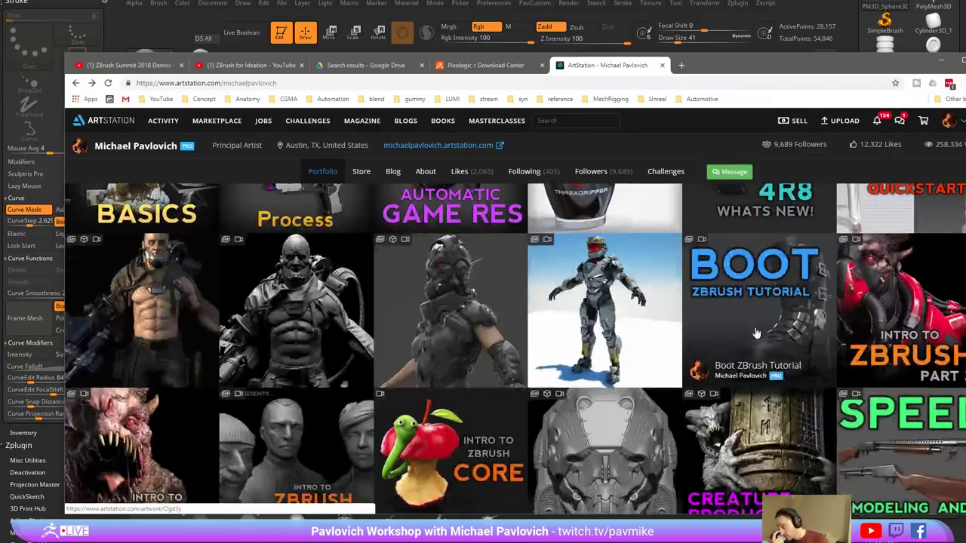
scroll(756, 328, "down", 2)
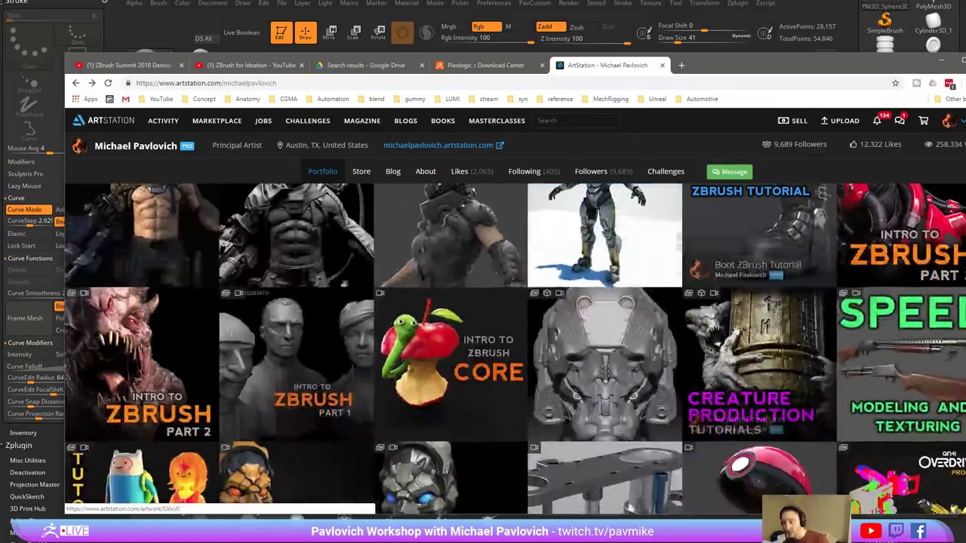
left_click(604, 342)
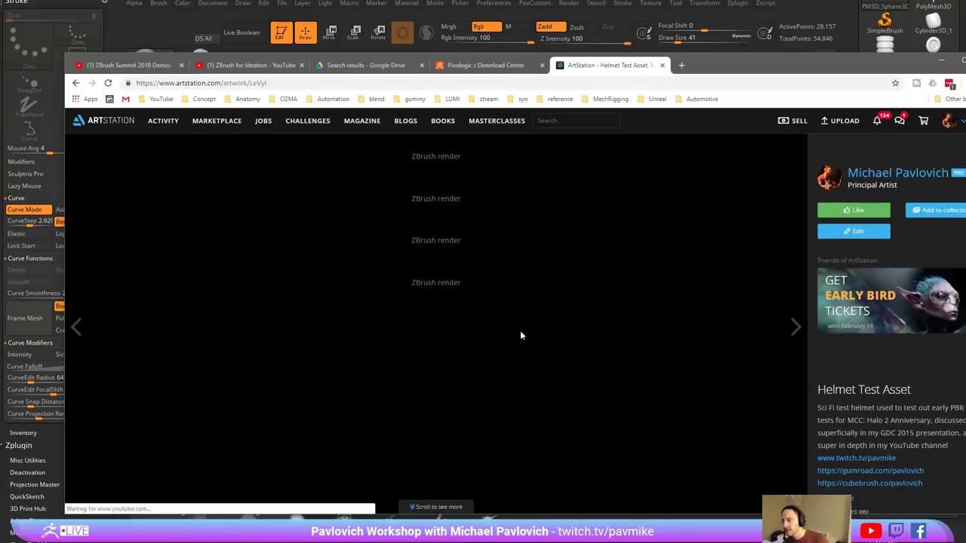
- Examine the detailing along panel seams in the helmet renders, and return to the portfolio overview
scroll(443, 266, "down", 5)
scroll(443, 266, "down", 15)
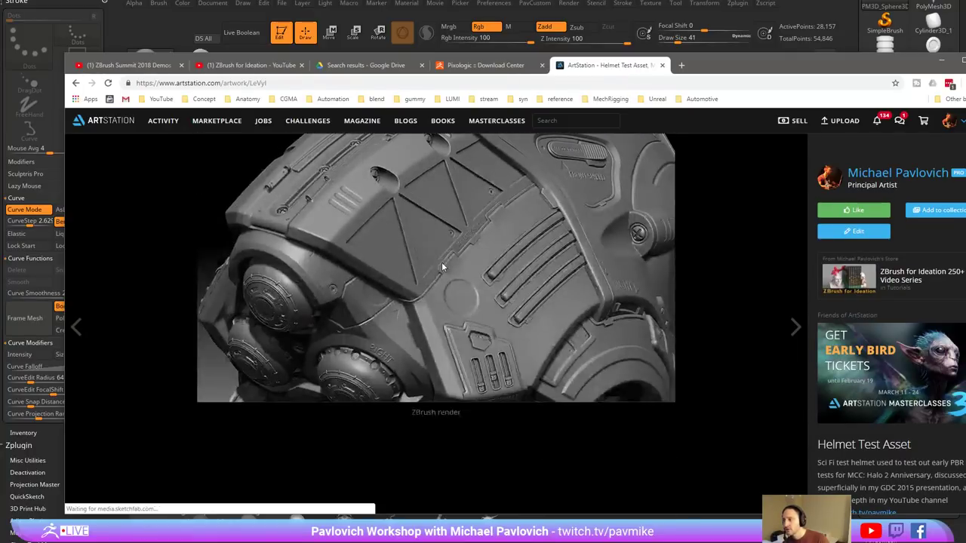
scroll(442, 261, "up", 15)
scroll(442, 262, "down", 10)
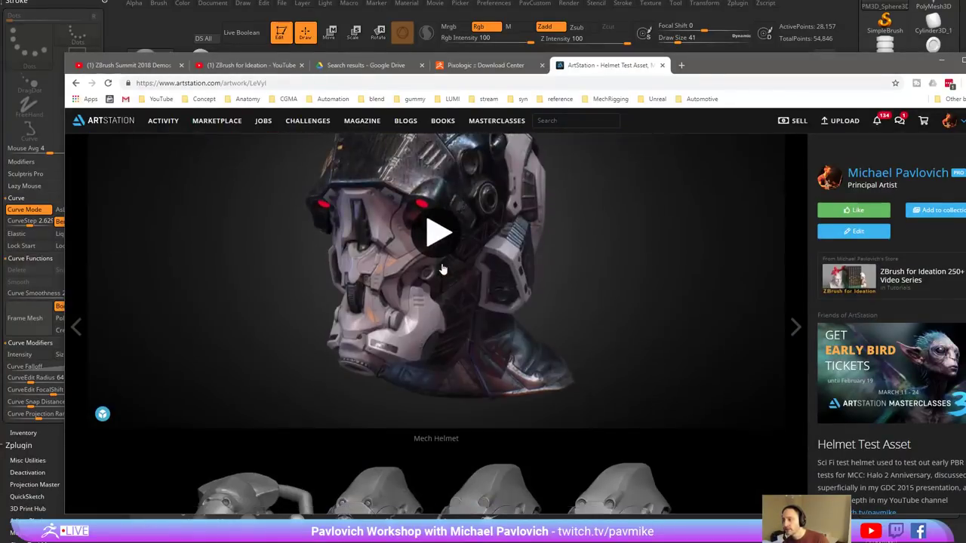
scroll(442, 268, "down", 10)
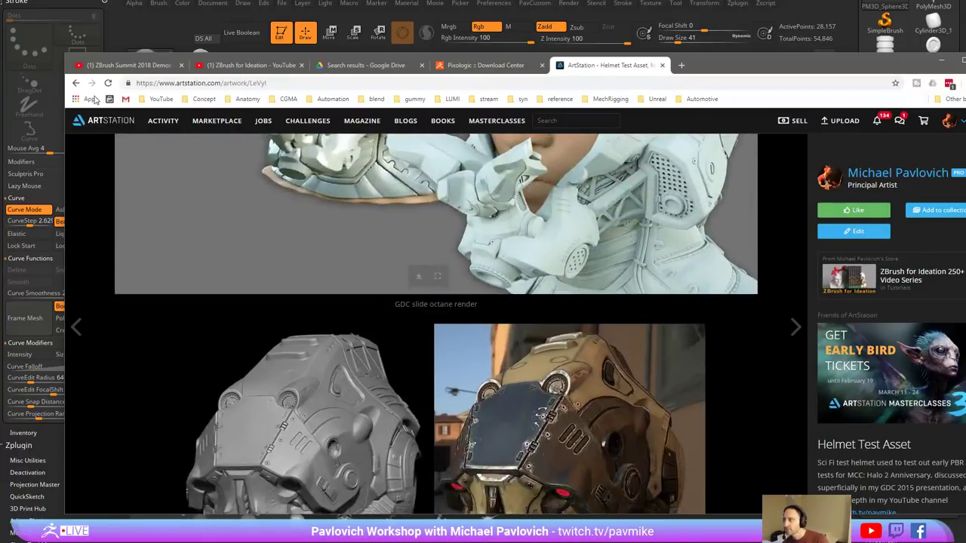
left_click(75, 83)
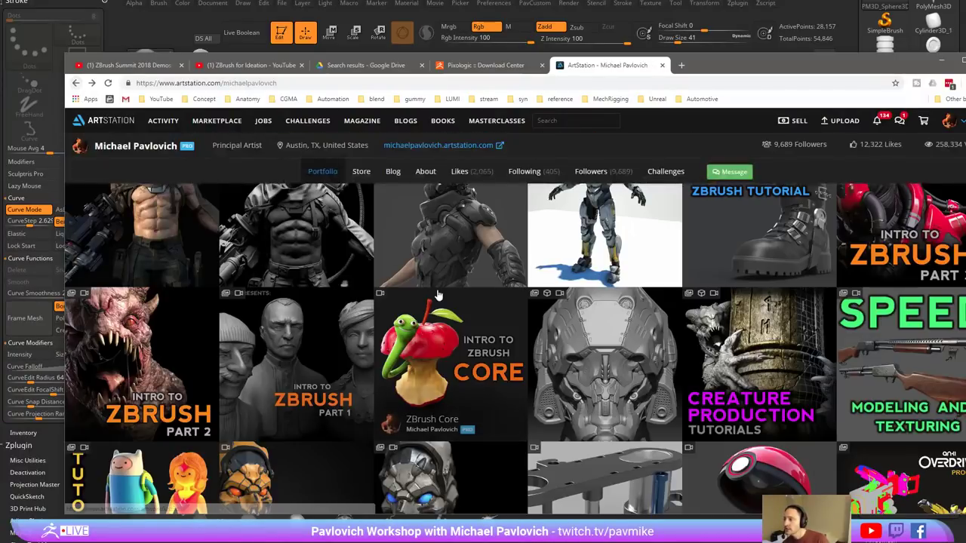
scroll(434, 299, "down", 6)
scroll(434, 300, "up", 3)
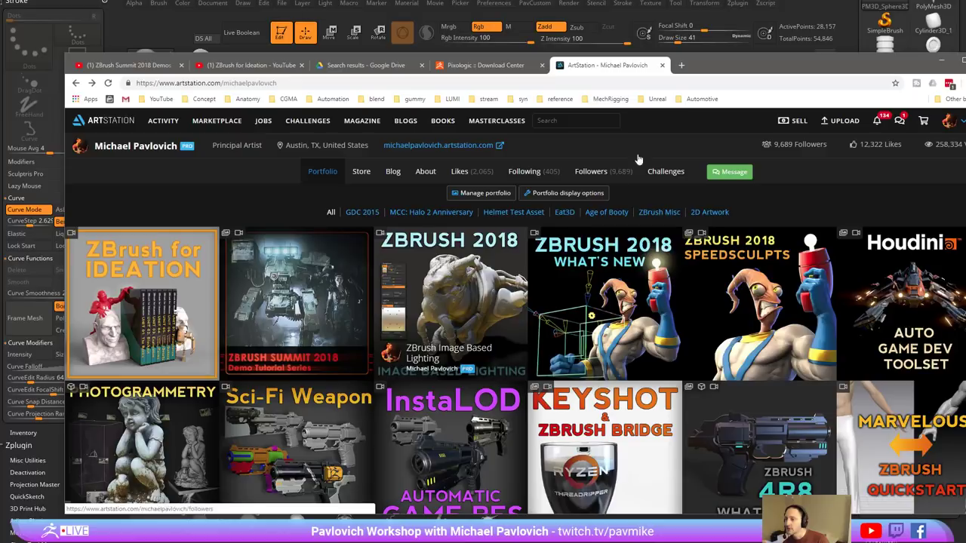
- Switch back to ZBrush and select the full sphere subtool PM3D_Sphere3D_1
key("alt+Tab")
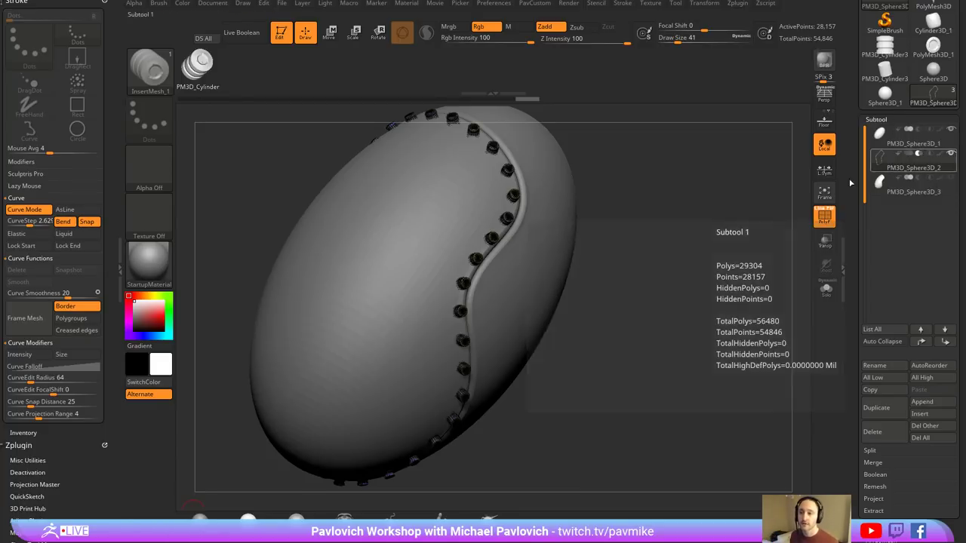
left_click_drag(718, 202, 701, 212)
left_click(908, 138)
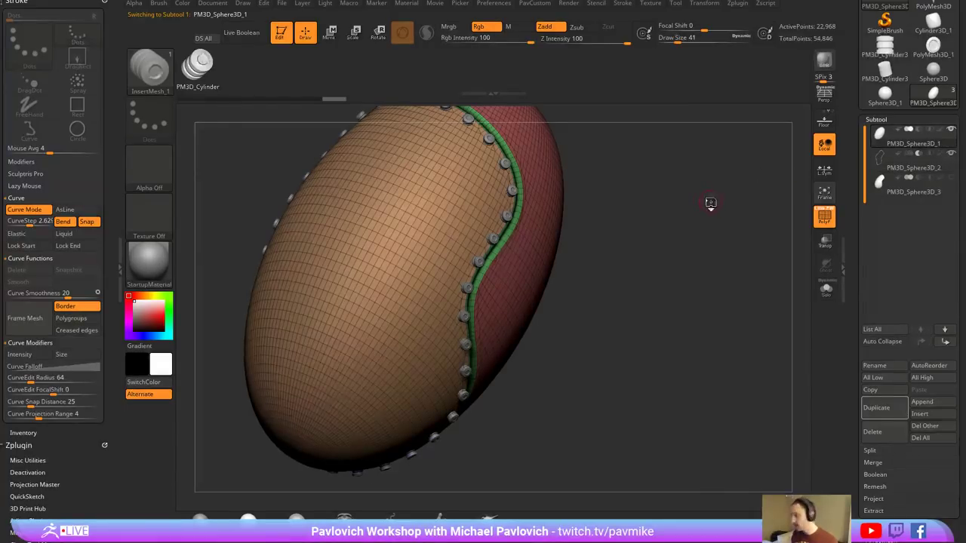
- Turn on dynamic subdivision for the full sphere and turn off its PolyFrame display
key("d")
key("grave")
left_click(743, 376)
key("grave")
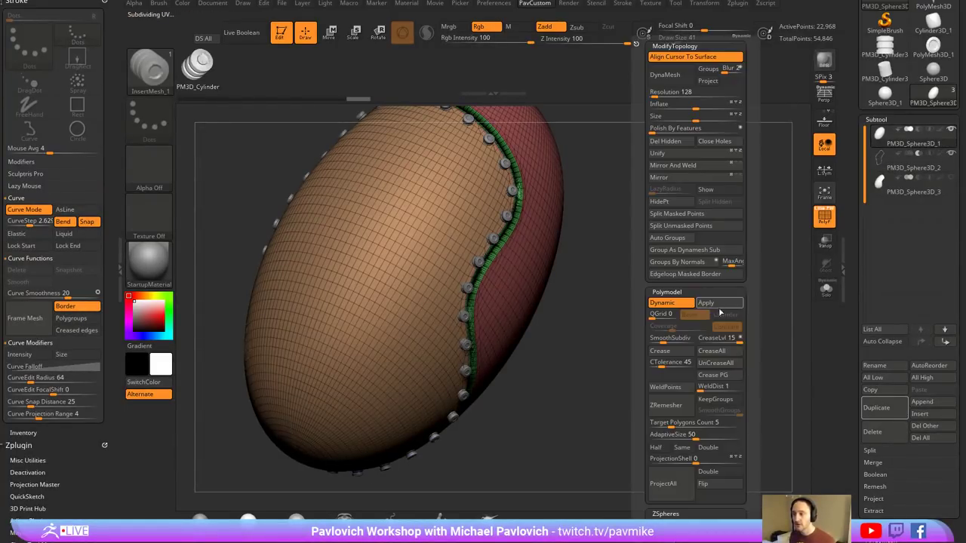
left_click_drag(626, 328, 788, 238)
left_click(825, 217)
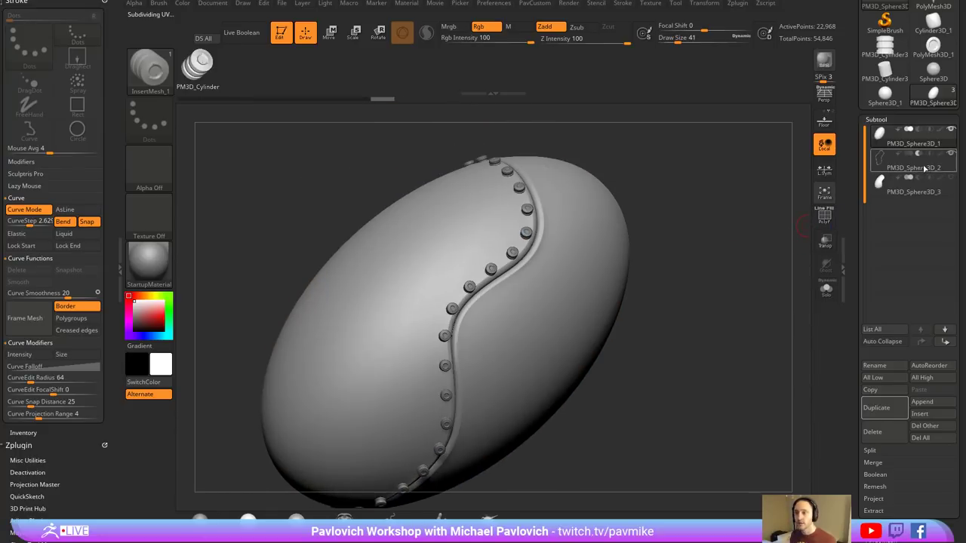
- Set the banded-mesh subtool PM3D_Sphere3D_2 to subtraction and preview the cuts along the seam with Live Boolean
left_click(243, 33)
left_click_drag(697, 266, 492, 145)
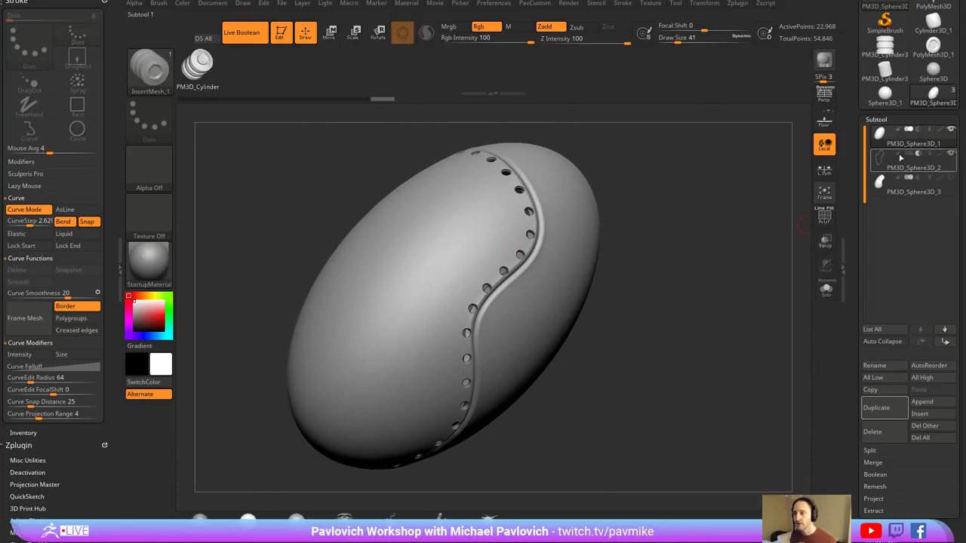
left_click(825, 217)
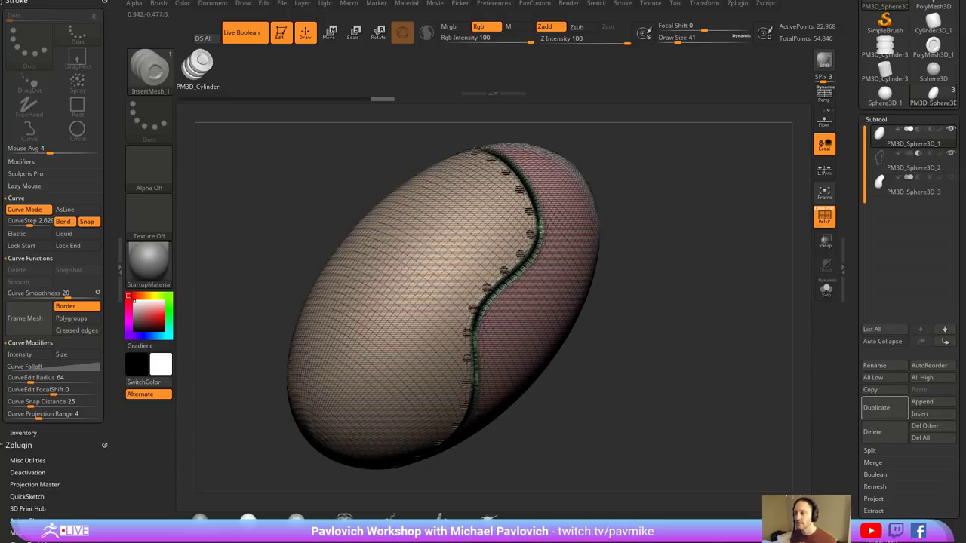
left_click(826, 220)
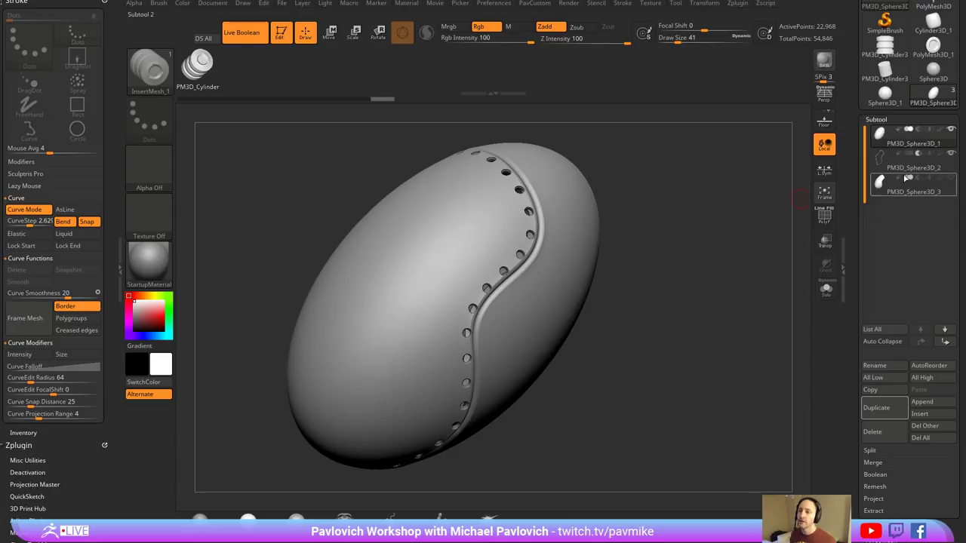
- Compare the sphere with the subtractive subtool hidden and shown, and select PM3D_Sphere3D_2
left_click(952, 154)
mouse_move(697, 220)
left_mouse_down()
mouse_move(618, 229)
mouse_move(701, 219)
left_mouse_up()
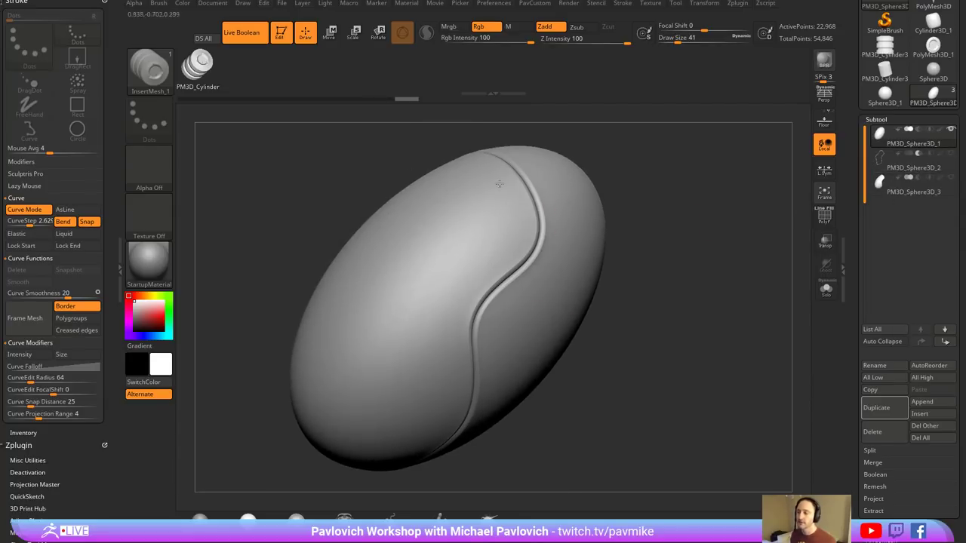
left_click_drag(743, 236, 753, 239)
left_click(926, 169)
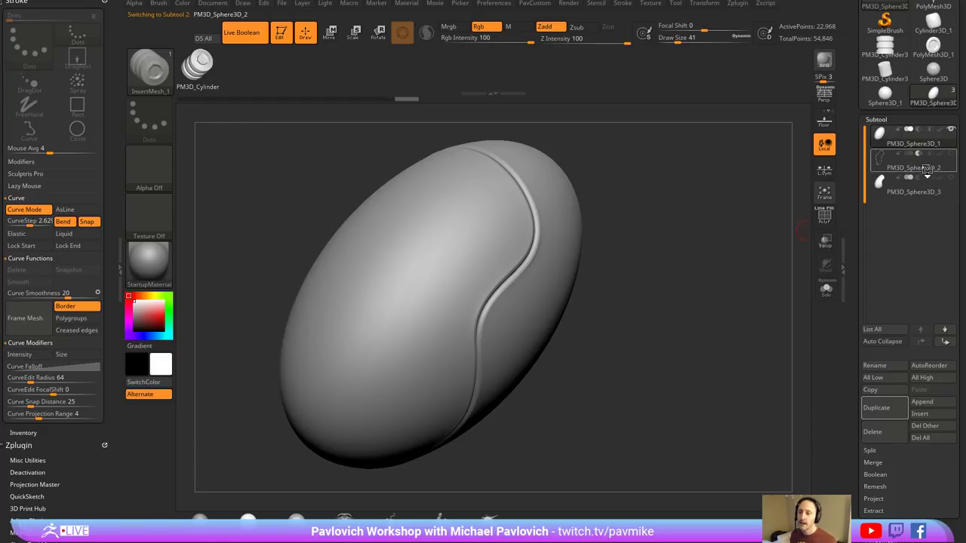
left_click(951, 153)
left_click_drag(729, 244, 524, 193)
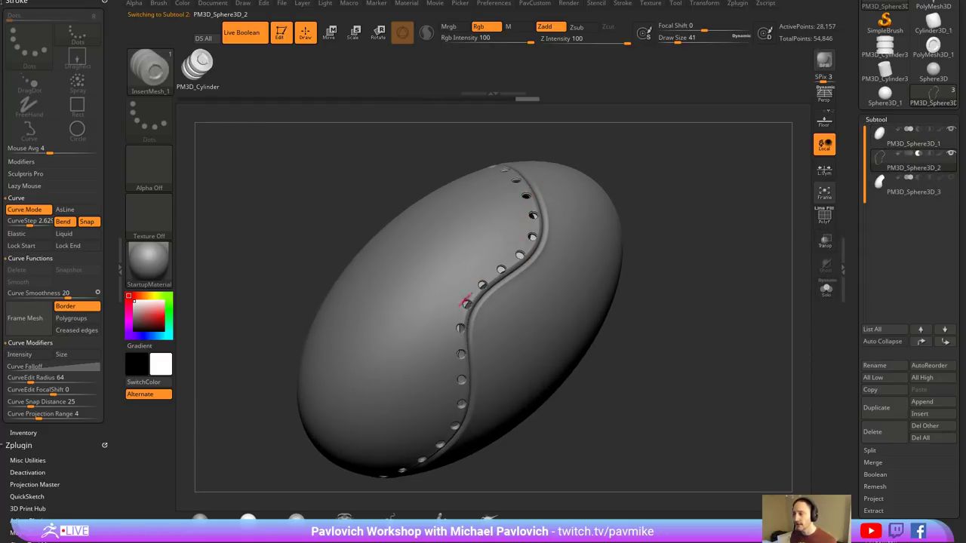
left_click_drag(653, 303, 632, 292)
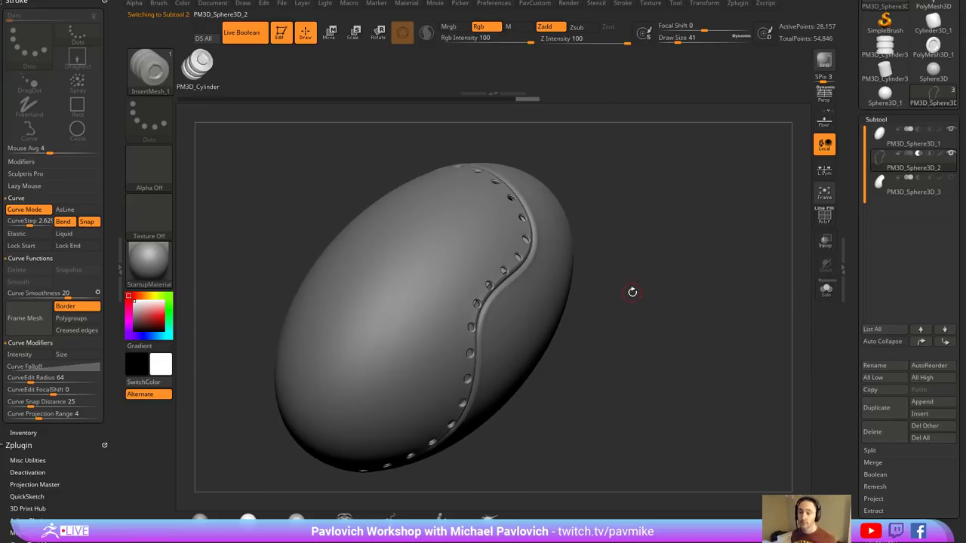
- Make a Boolean mesh from the sphere and the subtractive banded meshes, and switch to the resulting tool
left_click_drag(858, 366, 860, 86)
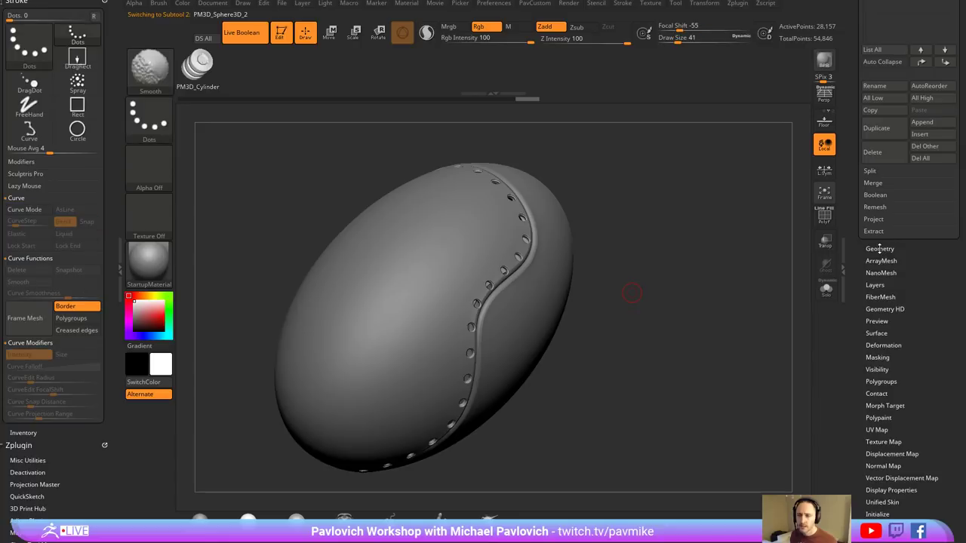
left_click(880, 249)
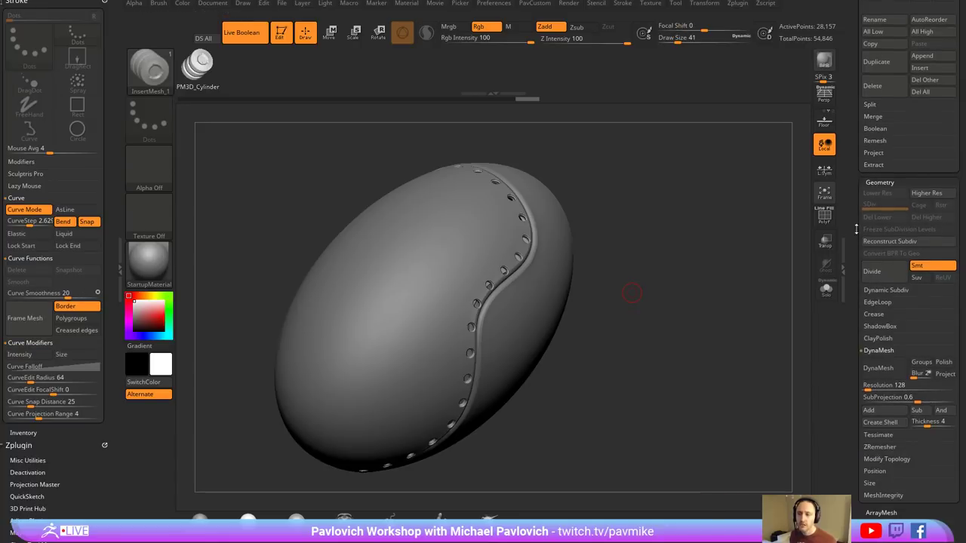
left_click(878, 350)
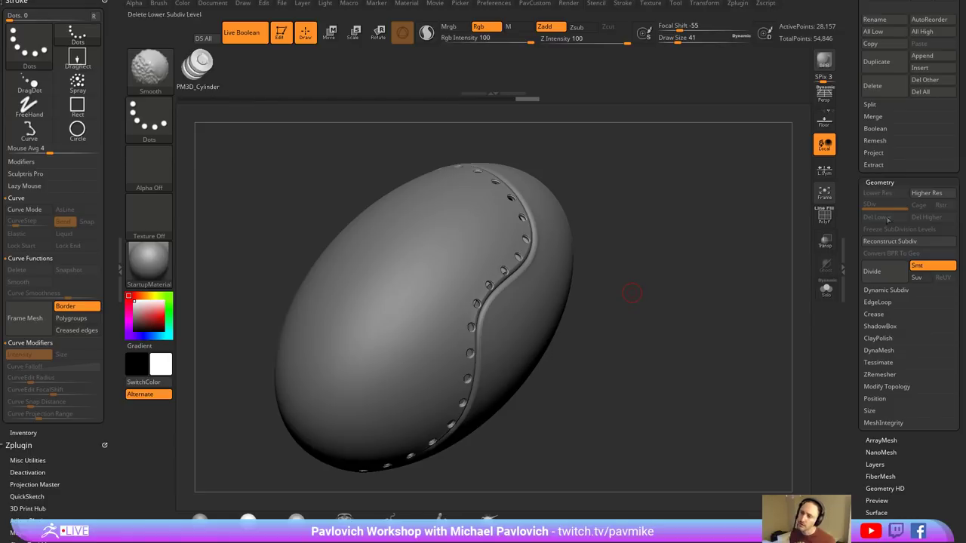
left_click_drag(877, 135, 879, 165)
left_click(875, 158)
left_click(890, 169)
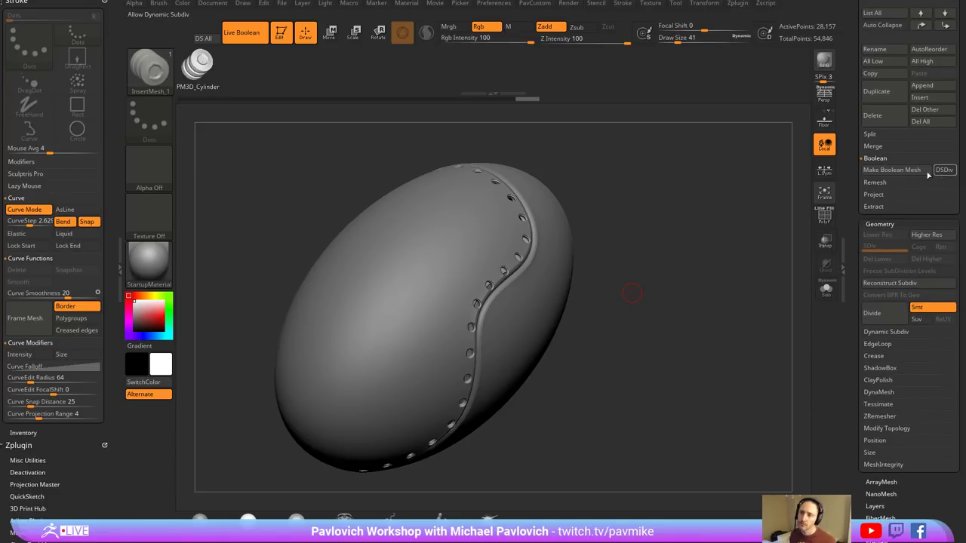
left_click_drag(851, 177, 850, 280)
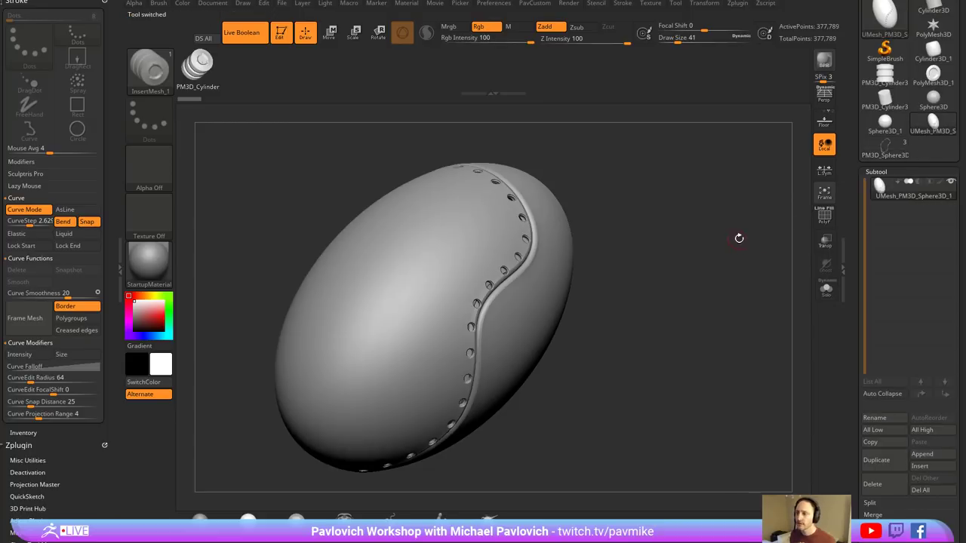
- Turn on PolyFrame for the Boolean mesh and inspect the polygroups around the seam holes
key("shift+f")
left_click_drag(757, 241, 687, 256)
left_click_drag(686, 255, 762, 220, "alt")
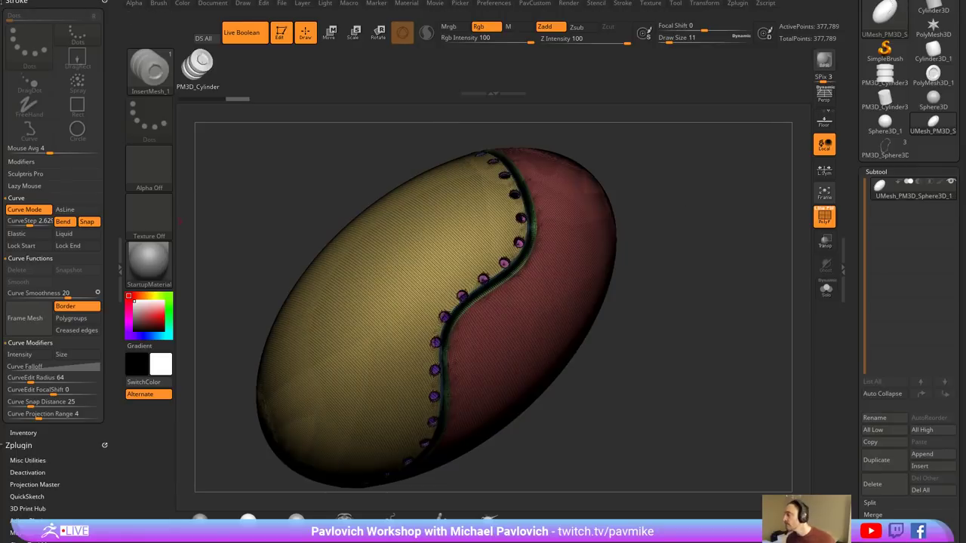